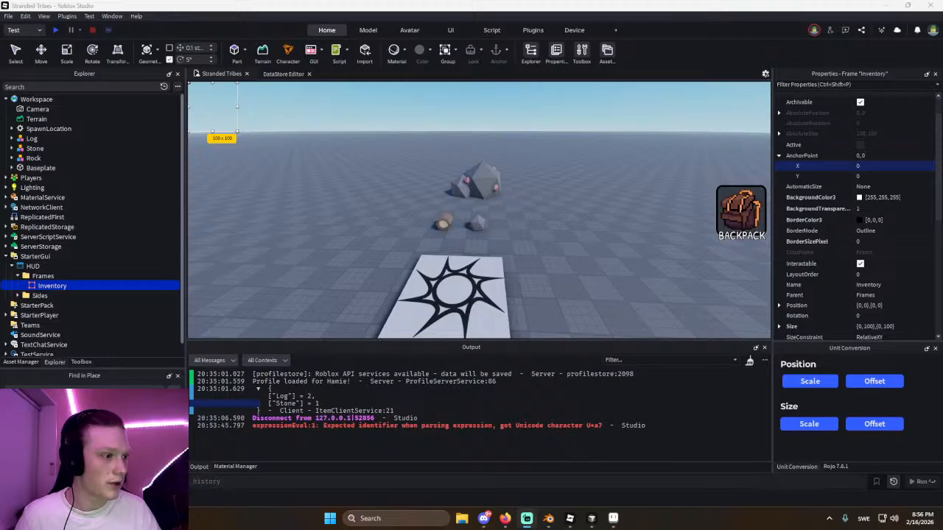
pyautogui.click(602, 248)
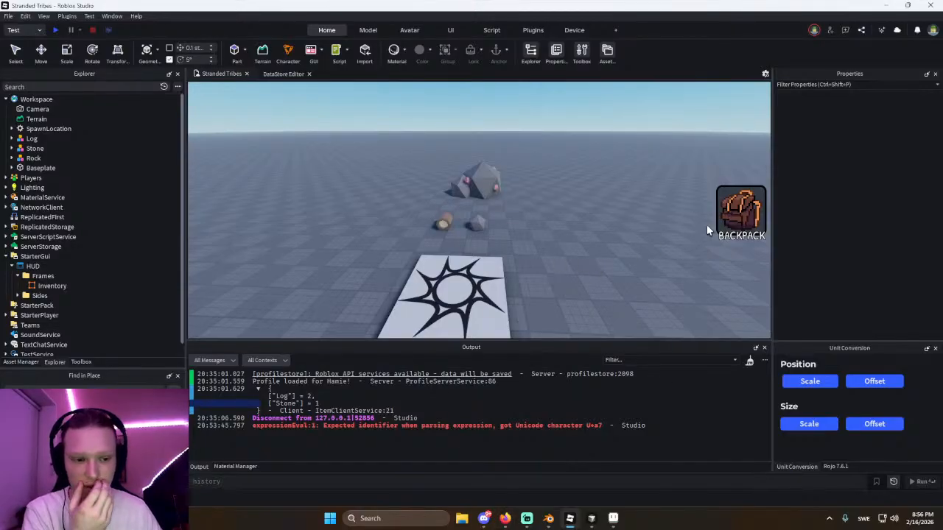
pyautogui.click(612, 519)
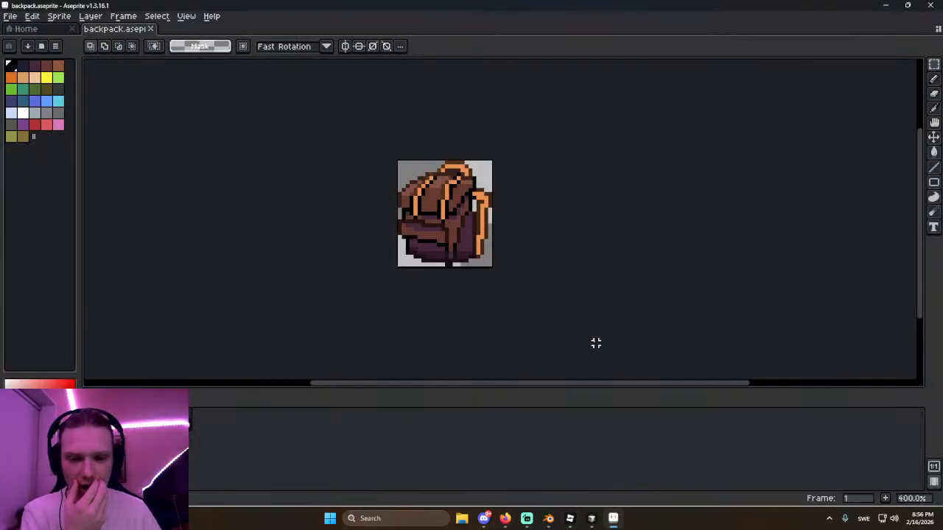
pyautogui.moveTo(595, 344); pyautogui.dragTo(78, 35)
pyautogui.click(884, 6)
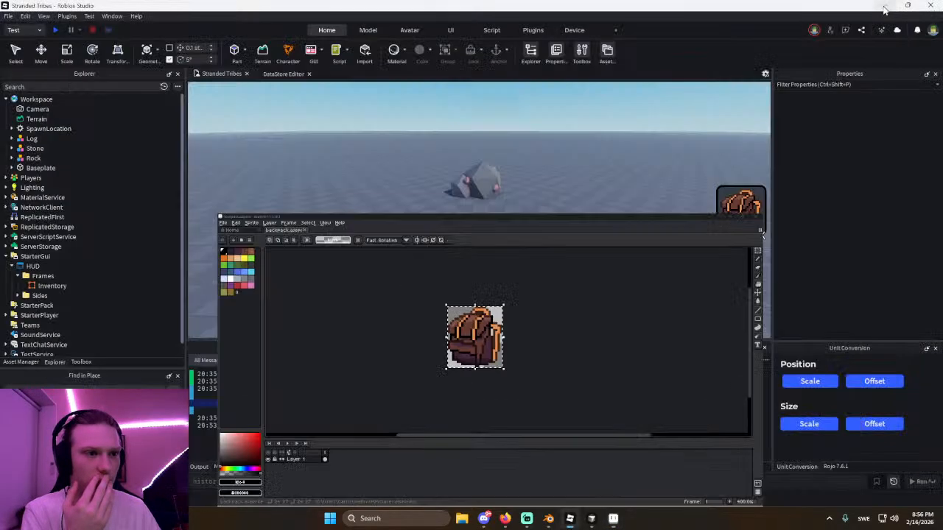
pyautogui.click(744, 209)
pyautogui.click(644, 208)
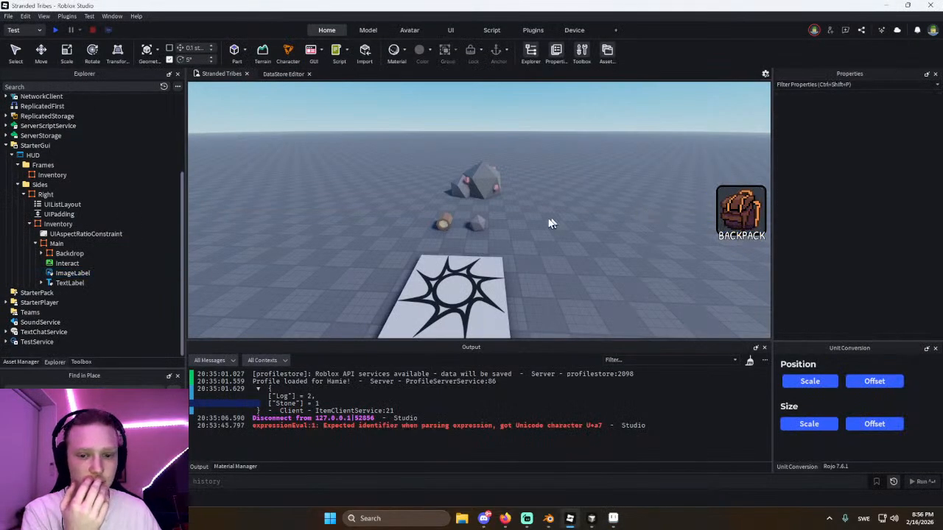
pyautogui.click(591, 519)
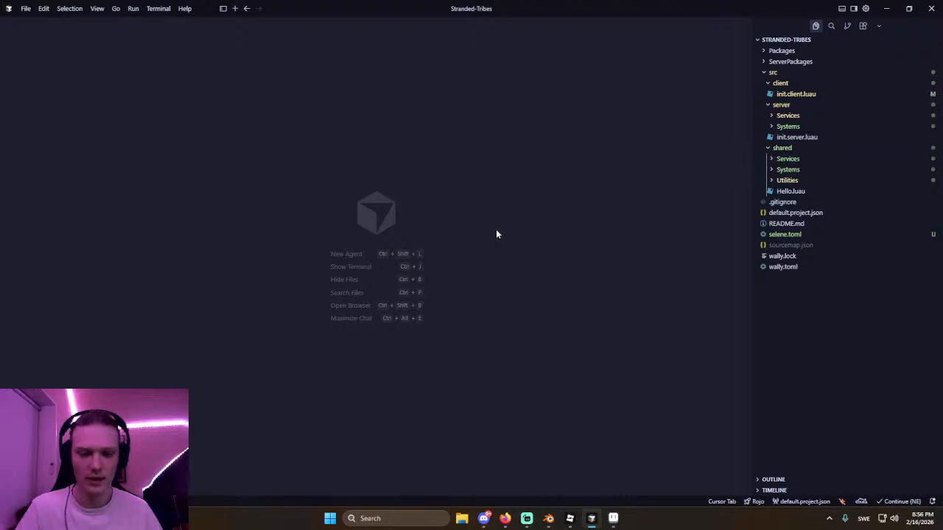
pyautogui.click(570, 518)
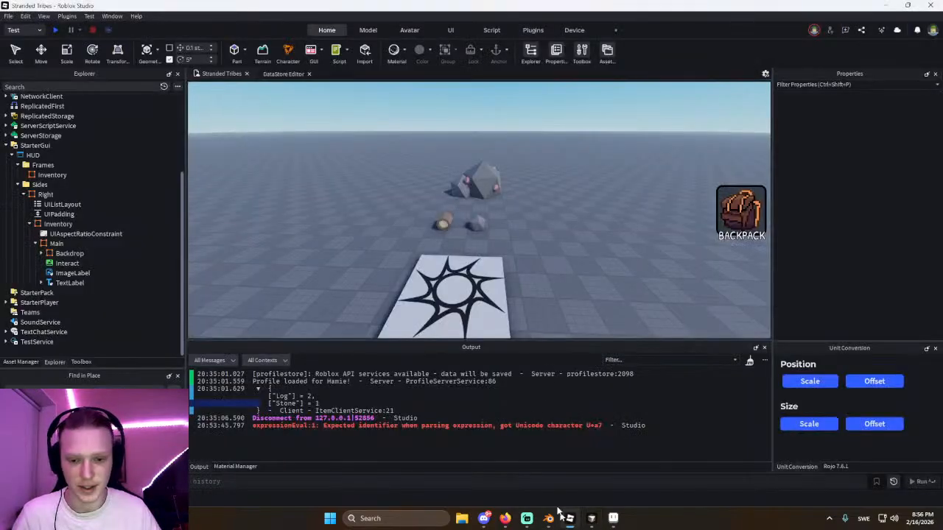
pyautogui.click(616, 519)
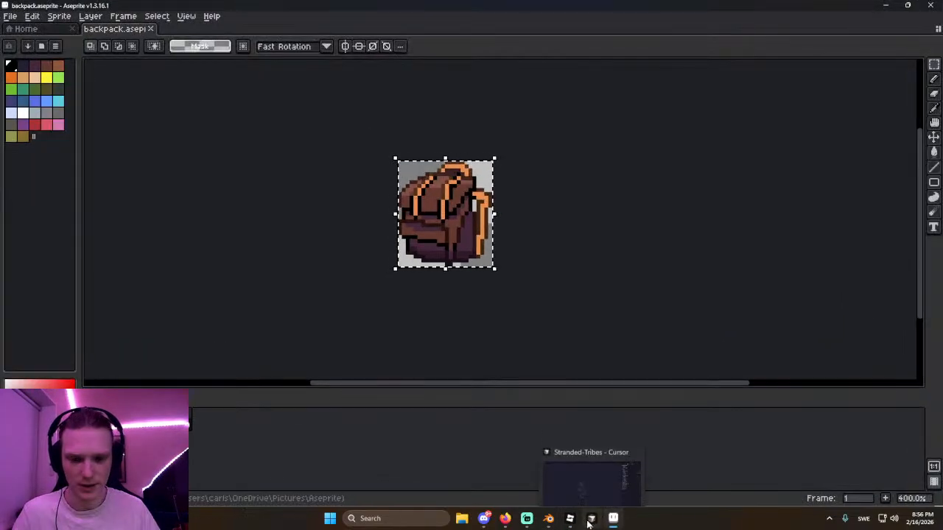
pyautogui.click(588, 520)
pyautogui.click(570, 520)
pyautogui.scroll(3, 551, 251)
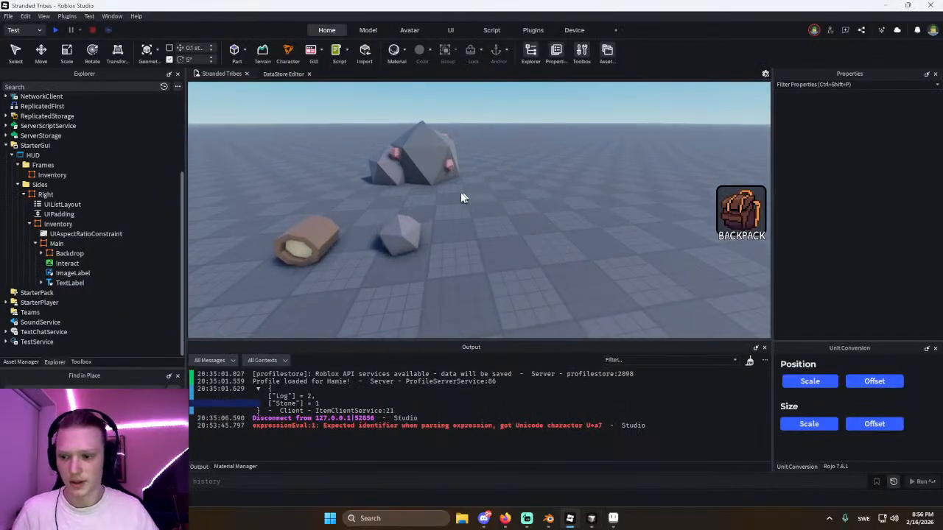
pyautogui.scroll(-2, 464, 197)
# Add a Frame inside the Inventory frame of the Frames folder and set its Size to {1, 0},{1, 0}.
pyautogui.click(50, 174)
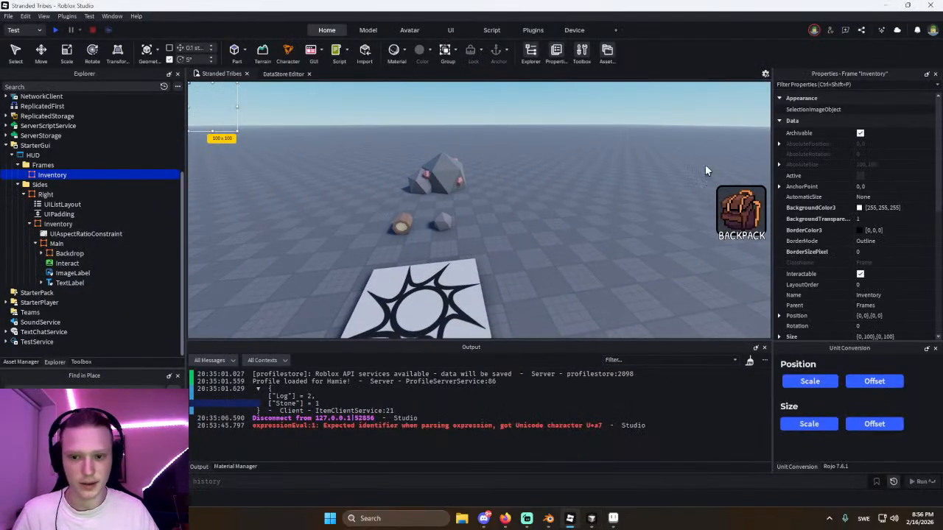
pyautogui.scroll(-2, 826, 230)
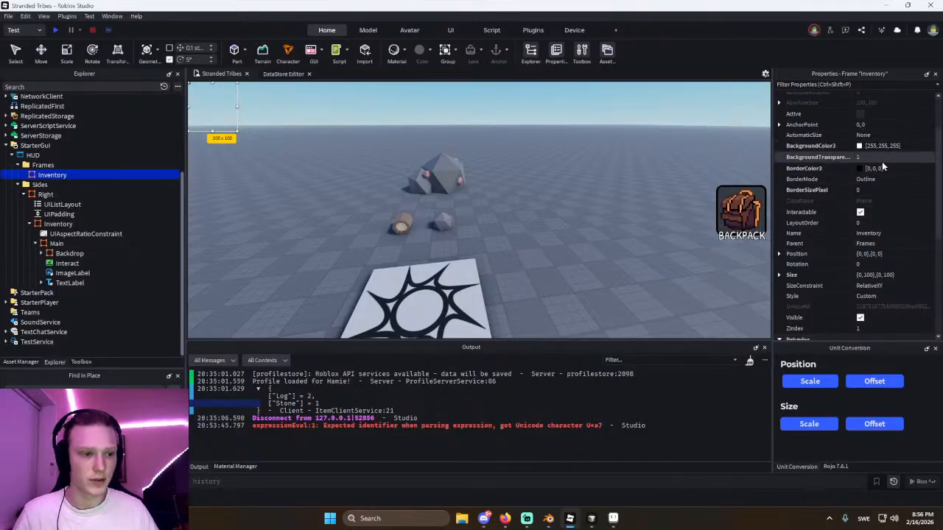
pyautogui.scroll(-3, 880, 180)
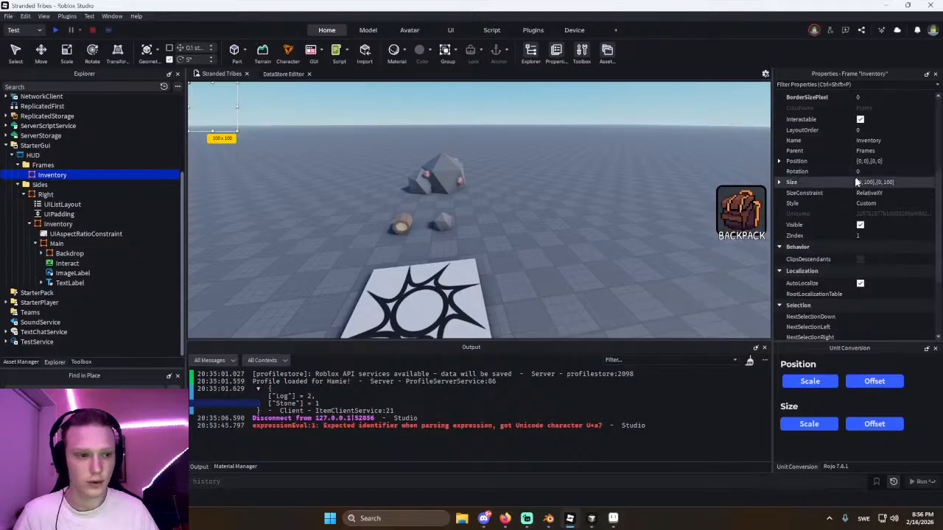
pyautogui.click(72, 174)
pyautogui.click(262, 157)
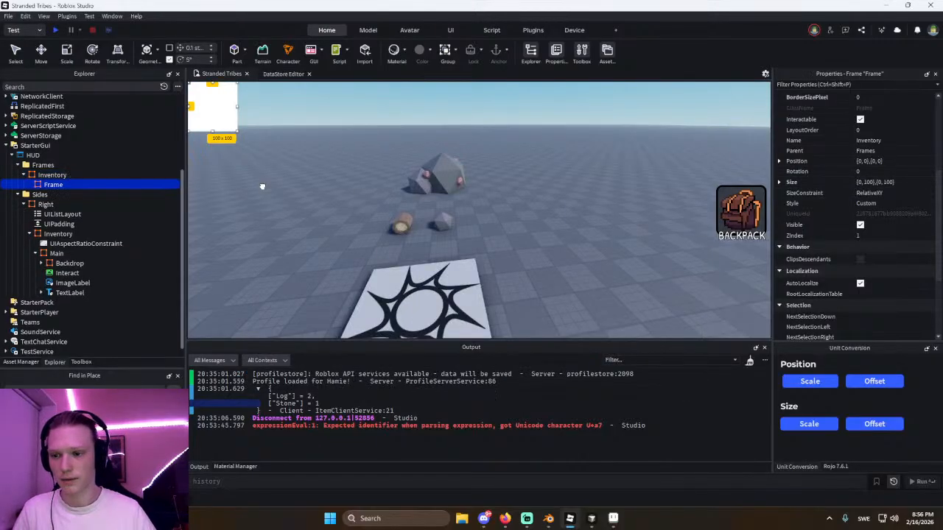
pyautogui.click(877, 181)
pyautogui.write('1,1')
pyautogui.press('Return')
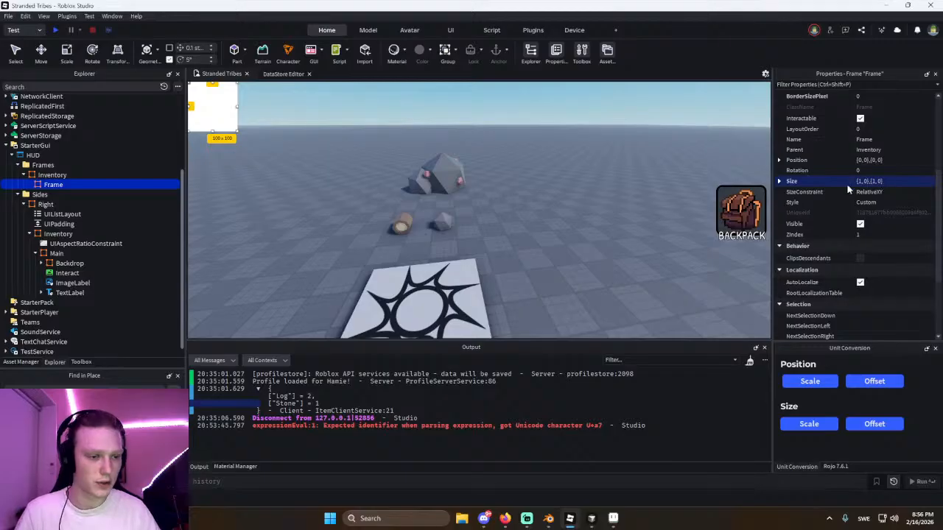
# Set the AnchorPoint of the Inventory frame in the Frames folder to 1, 0.5.
pyautogui.click(52, 174)
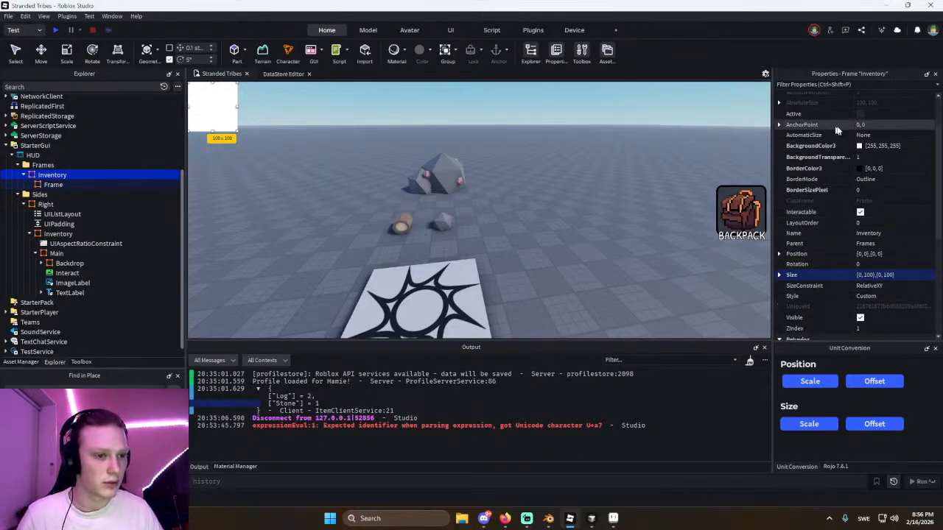
pyautogui.click(882, 124)
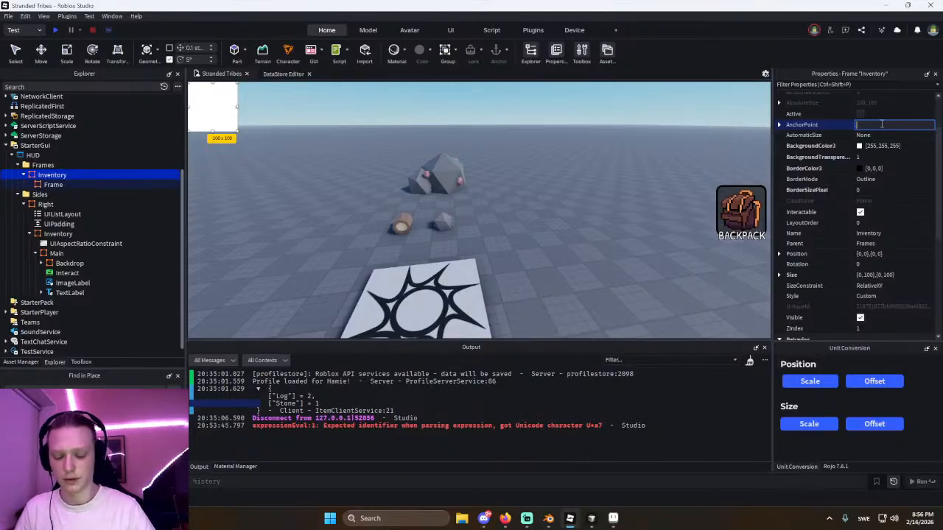
pyautogui.write('1, 0.5')
pyautogui.press('Return')
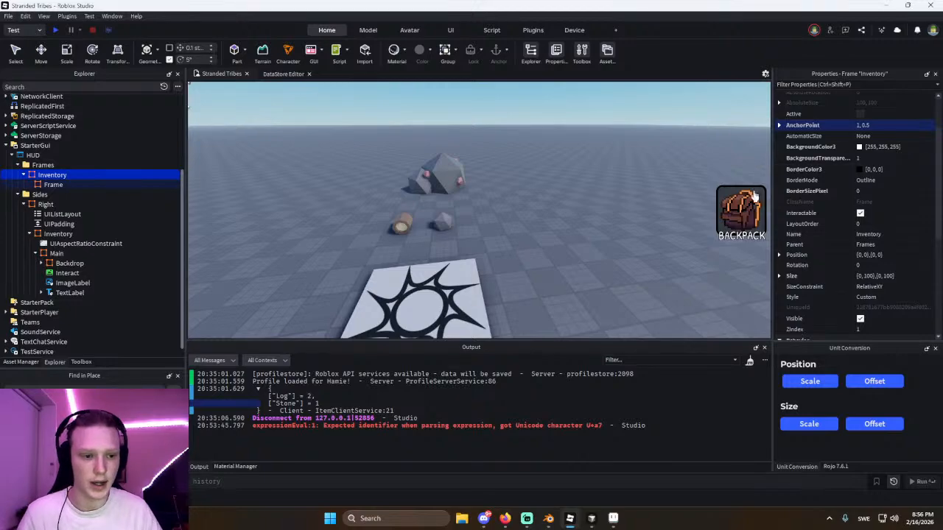
# Set the Inventory frame's Position to {1, 0},{0.5, 0}.
pyautogui.click(878, 275)
pyautogui.scroll(-3, 829, 186)
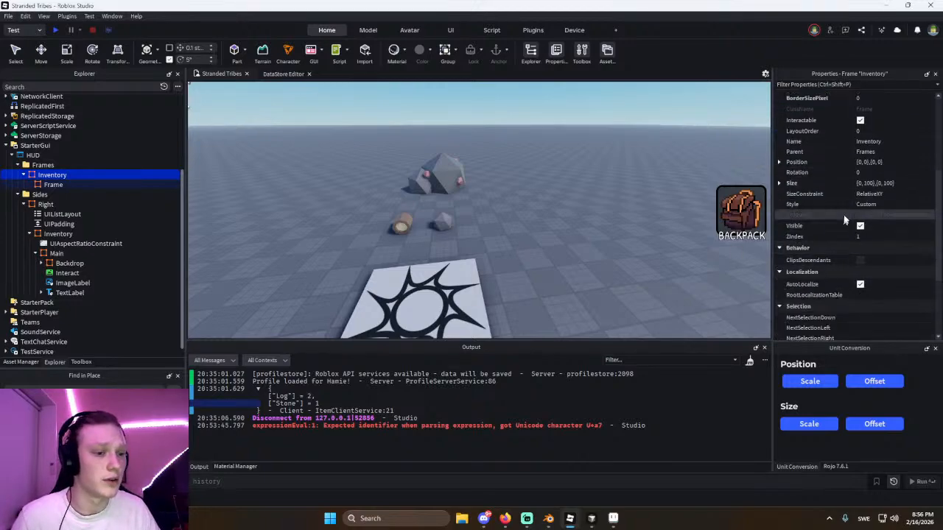
pyautogui.click(780, 183)
pyautogui.click(885, 196)
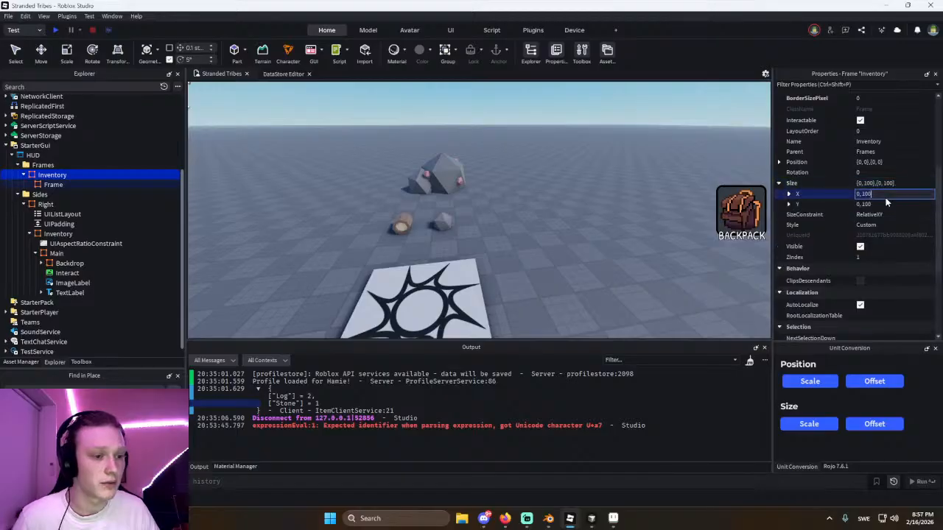
pyautogui.click(893, 161)
pyautogui.write('{,')
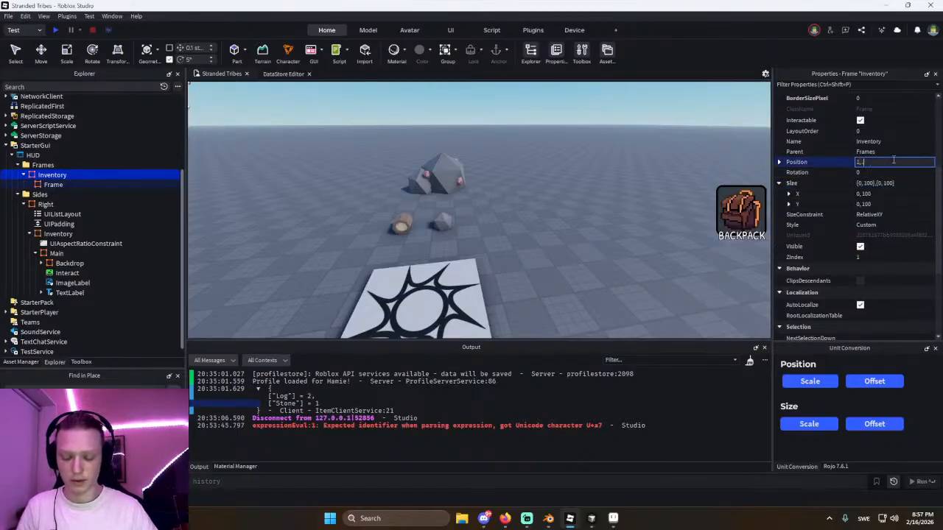
pyautogui.press('Return')
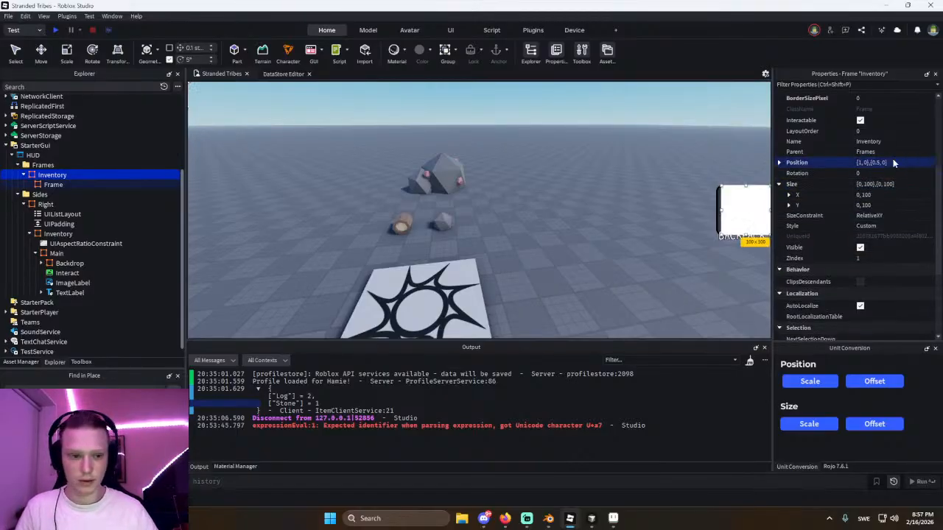
# Set the Y size of the Inventory frame to 0.9 scale and 0 offset.
pyautogui.click(887, 204)
pyautogui.write('1,0')
pyautogui.press('Return')
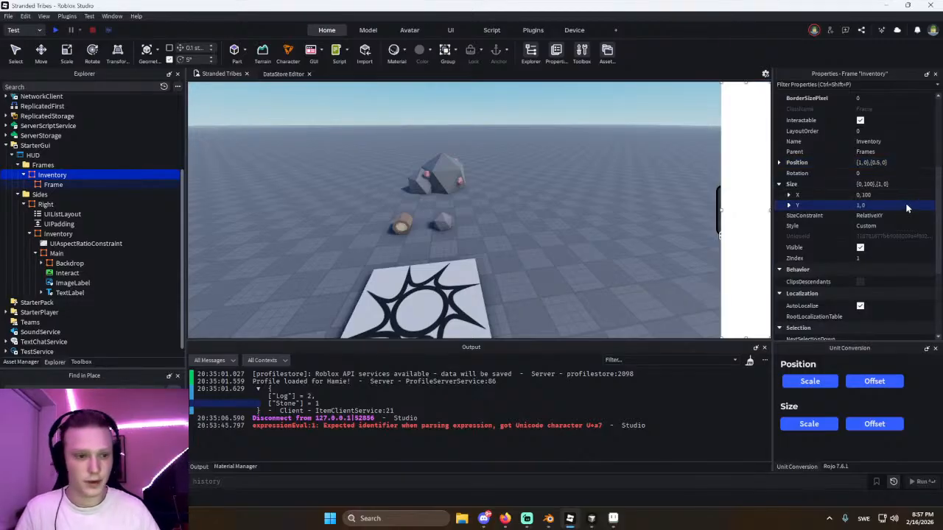
pyautogui.click(889, 206)
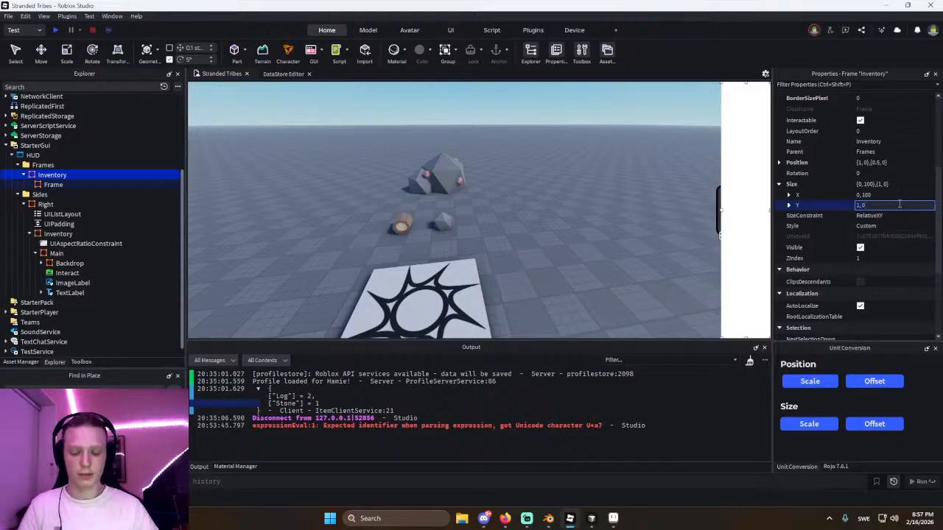
pyautogui.write('0.8,0')
pyautogui.press('Return')
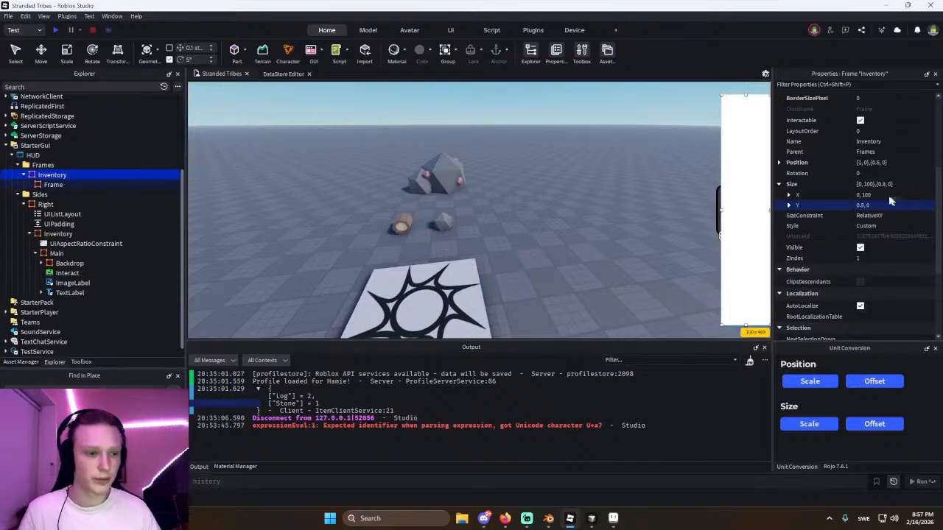
# Set the X size of the Inventory frame to 0.3 scale and 0 offset.
pyautogui.click(884, 194)
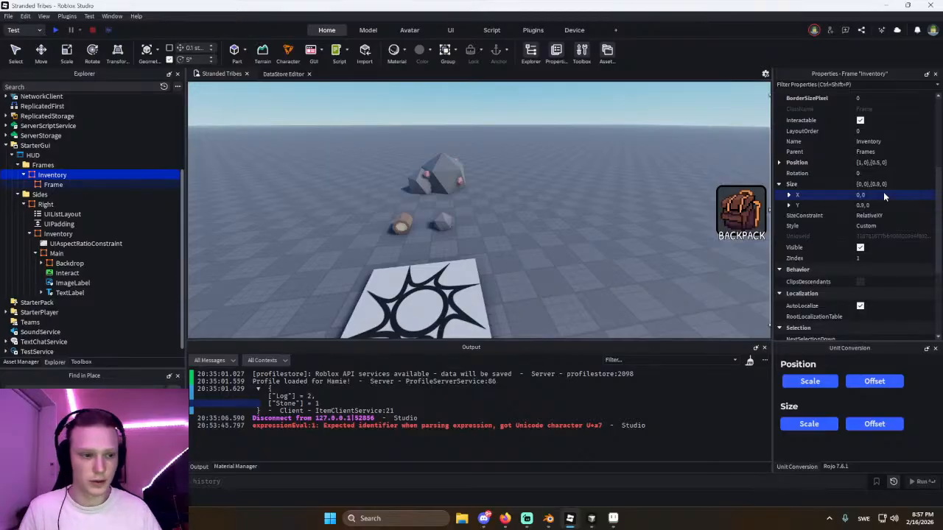
pyautogui.write('0.2,0')
pyautogui.press('Return')
pyautogui.click(883, 195)
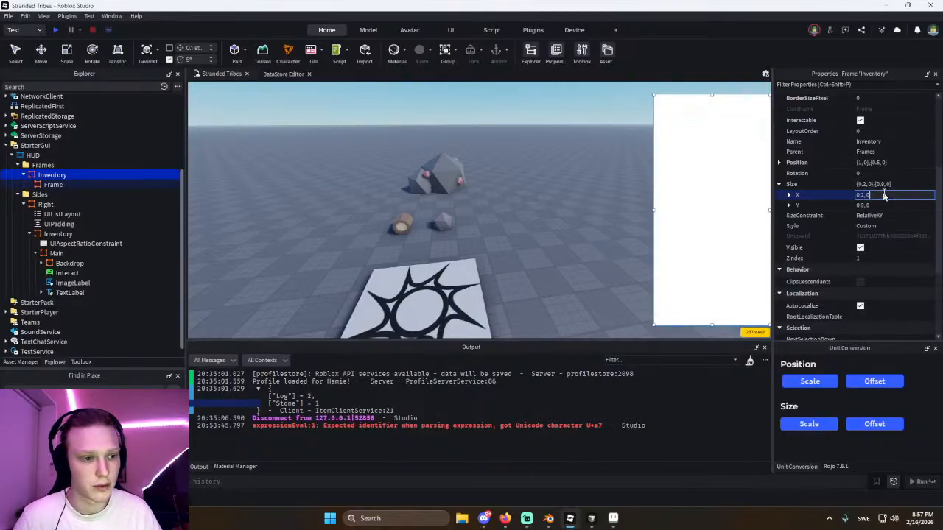
pyautogui.write('0.3,0')
pyautogui.press('Return')
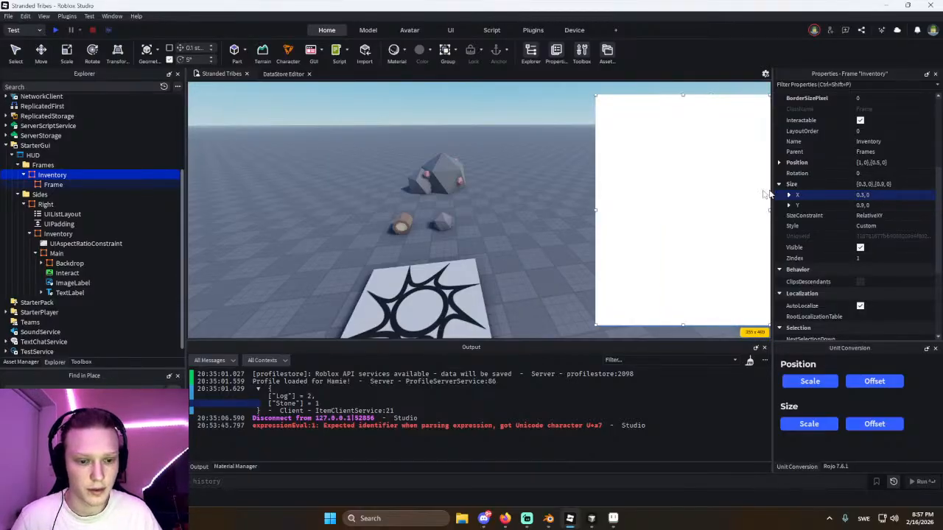
# Rename the child Frame inside the Inventory frame to Backdrop.
pyautogui.scroll(5, 873, 224)
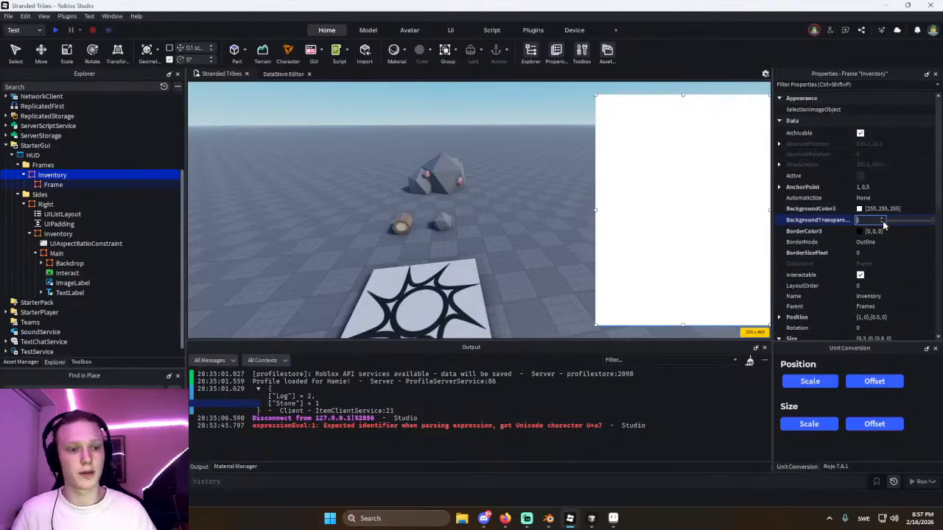
pyautogui.click(53, 185)
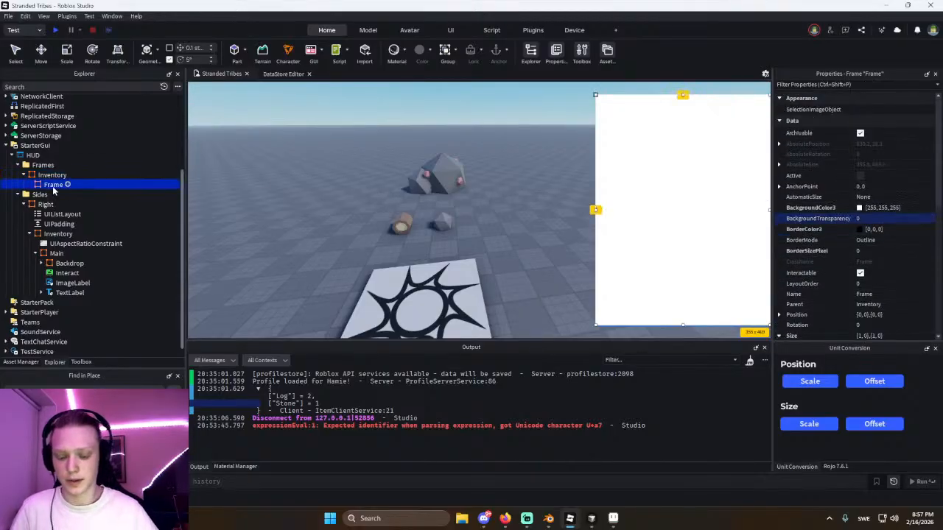
pyautogui.press('F2')
pyautogui.write('Backdrop')
pyautogui.press('Return')
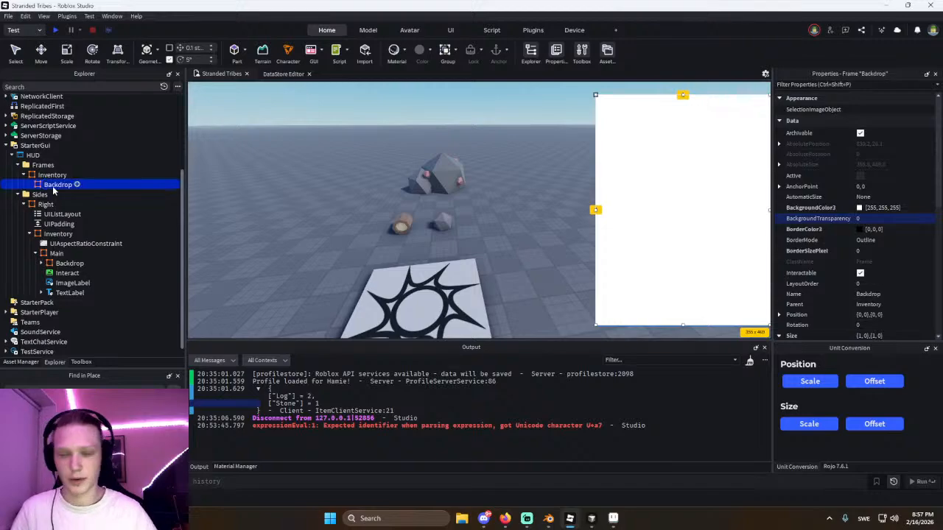
# Replace the plain Backdrop in the Frames folder's Inventory with a copy of the styled Backdrop from the backpack button's Main frame.
pyautogui.scroll(-2, 861, 199)
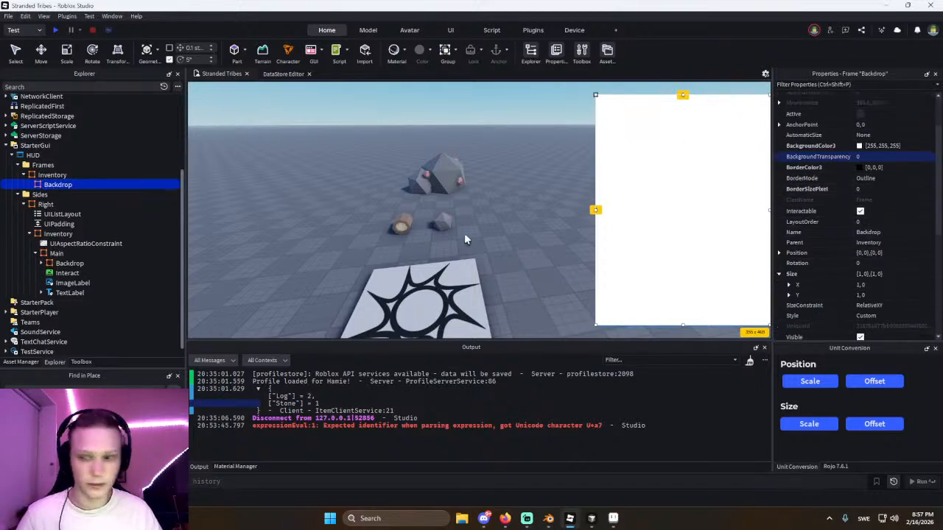
pyautogui.click(70, 263)
pyautogui.click(38, 185)
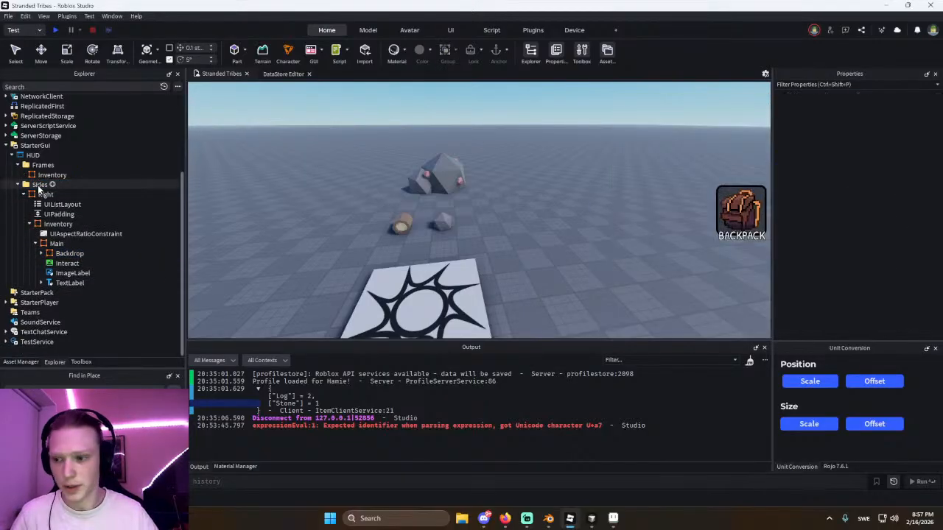
pyautogui.press('Escape')
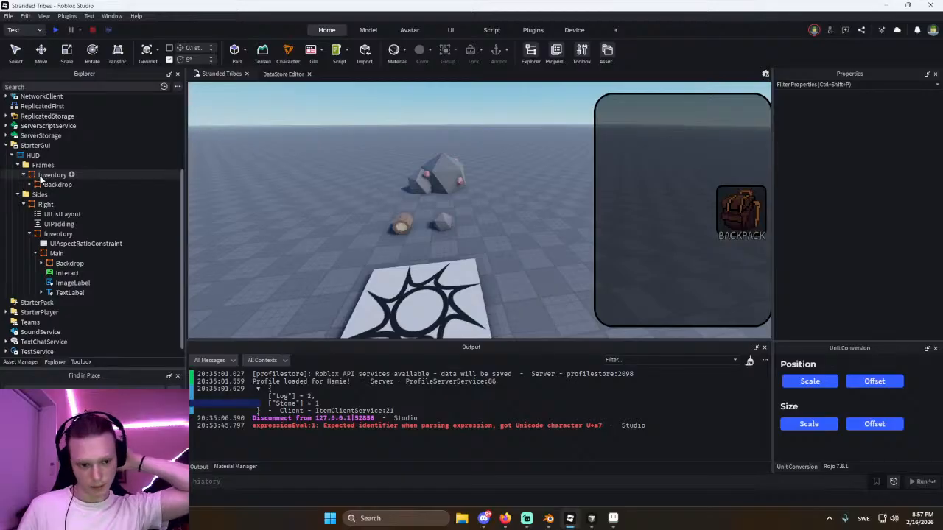
# Set the X position of the Inventory frame in the Frames folder to 0.95 scale and 0 offset.
pyautogui.click(41, 176)
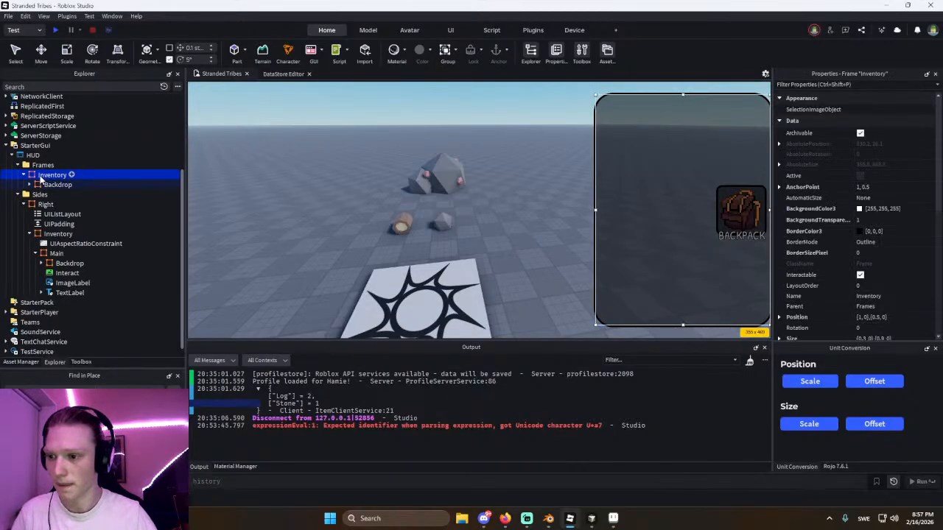
pyautogui.click(55, 166)
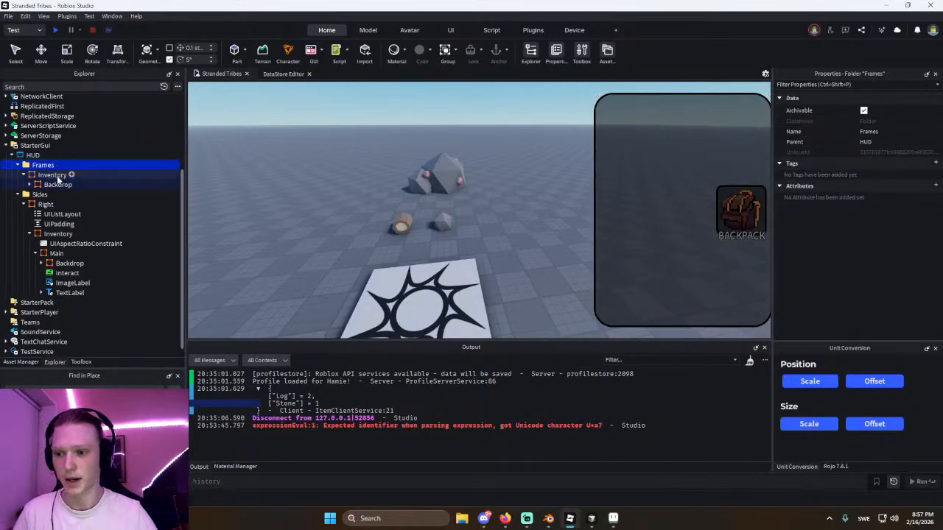
pyautogui.click(53, 176)
pyautogui.scroll(-1, 867, 269)
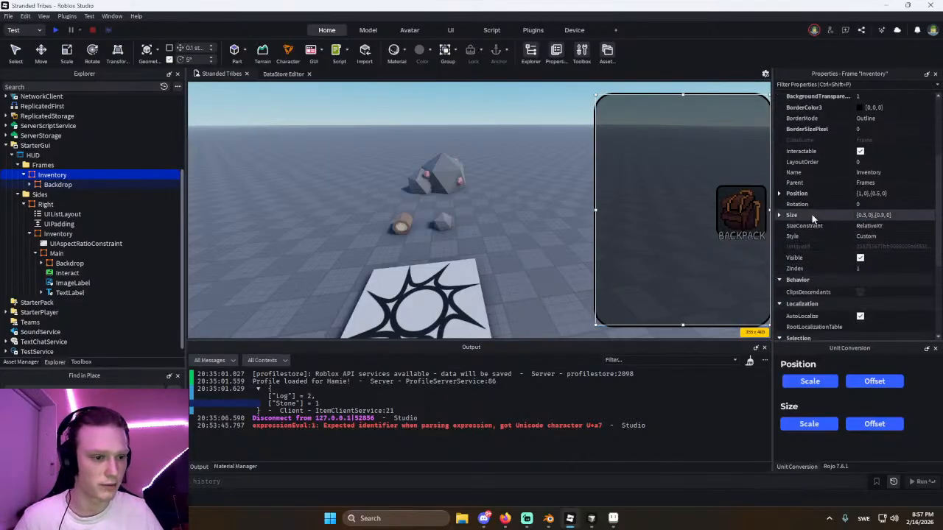
pyautogui.doubleClick(815, 195)
pyautogui.click(890, 204)
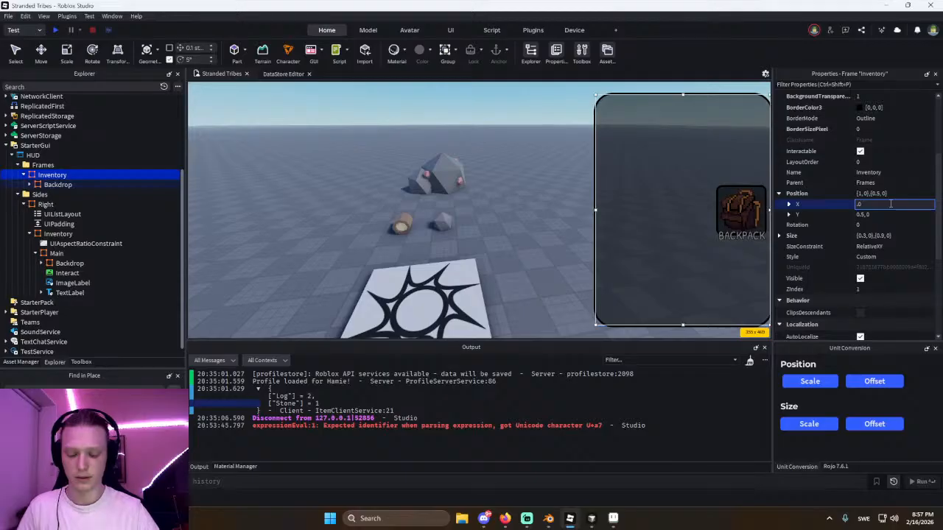
pyautogui.write('.95')
pyautogui.press('Return')
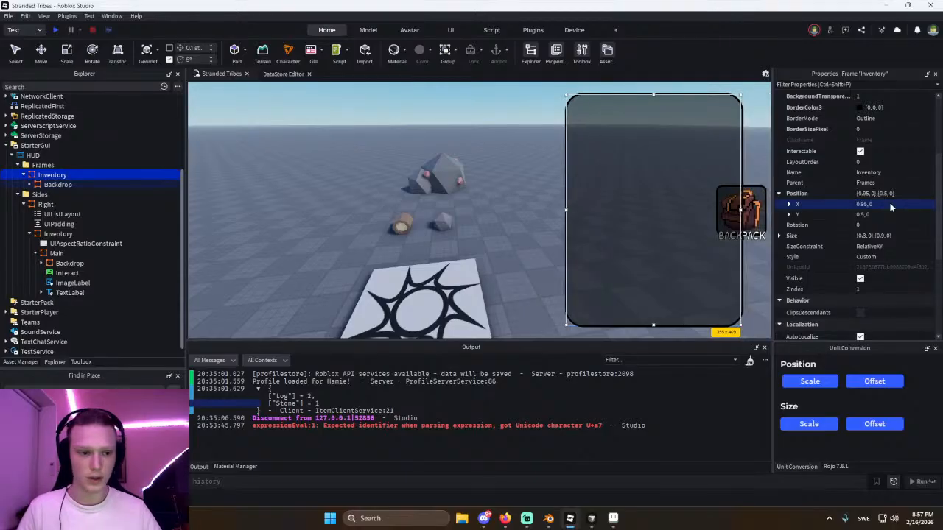
# Fine-tune the Inventory frame's X position scale, trying 0.97 and settling on 0.98.
pyautogui.doubleClick(804, 206)
pyautogui.click(896, 213)
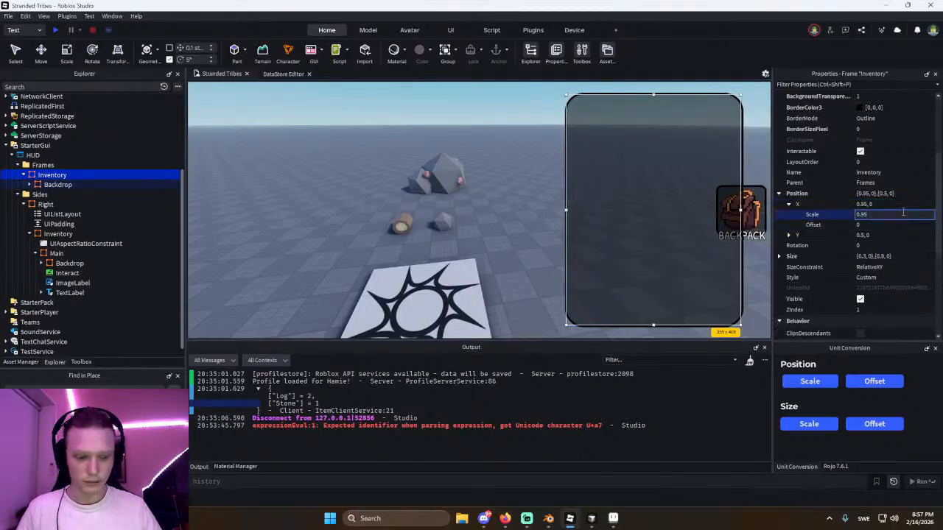
pyautogui.press('BackSpace')
pyautogui.write('7')
pyautogui.press('Return')
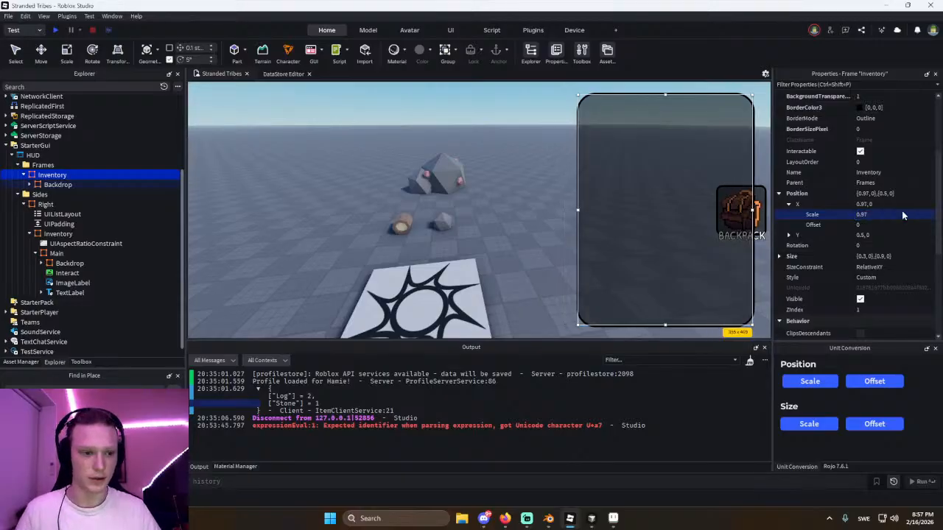
pyautogui.click(901, 212)
pyautogui.write('8')
pyautogui.press('Return')
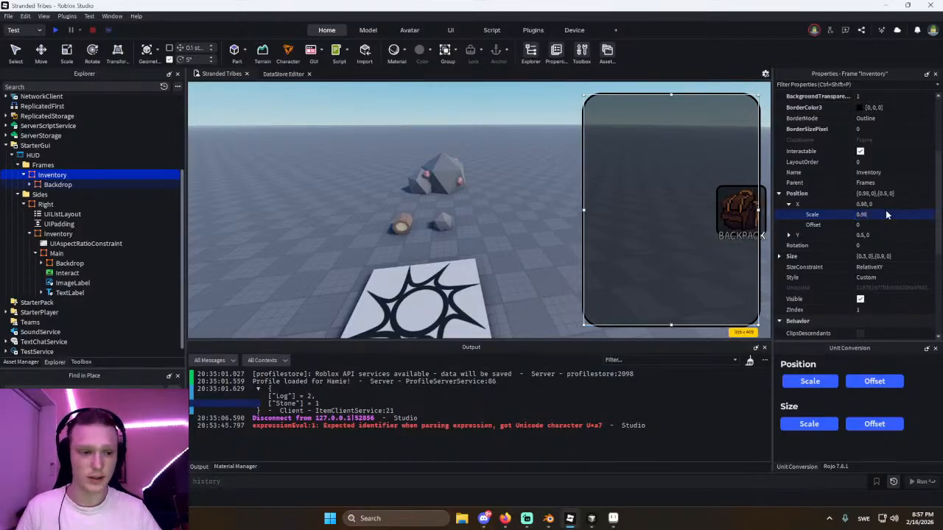
pyautogui.click(528, 227)
pyautogui.press('w')
pyautogui.moveTo(528, 228); pyautogui.dragTo(531, 228, button='right')
pyautogui.press('w')
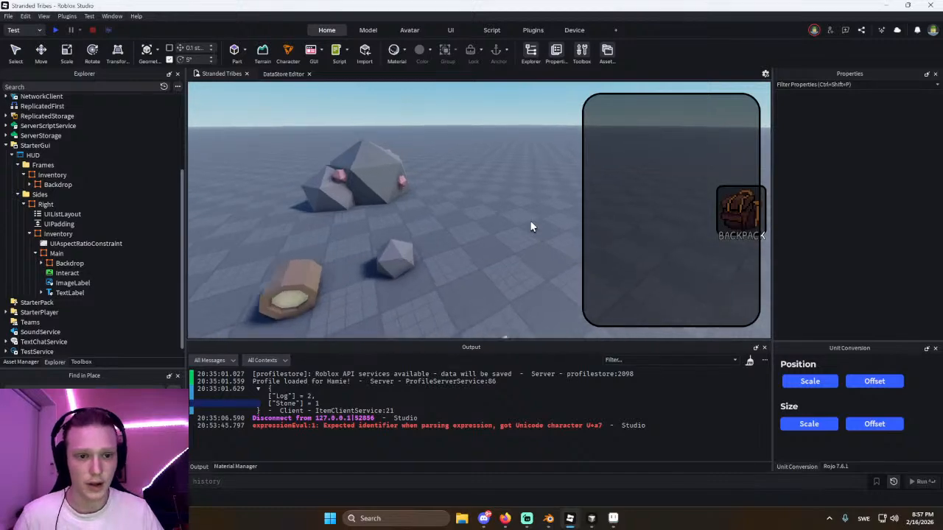
pyautogui.press('d')
pyautogui.press('s')
# Collapse the backpack button's hierarchy and add the tag Menu to the Inventory frame in the Frames folder.
pyautogui.click(57, 252)
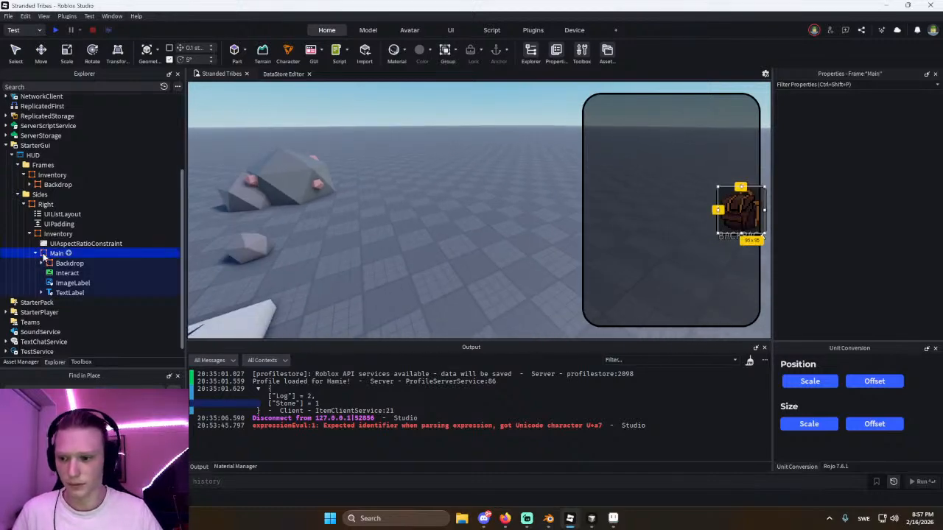
pyautogui.click(35, 253)
pyautogui.click(30, 264)
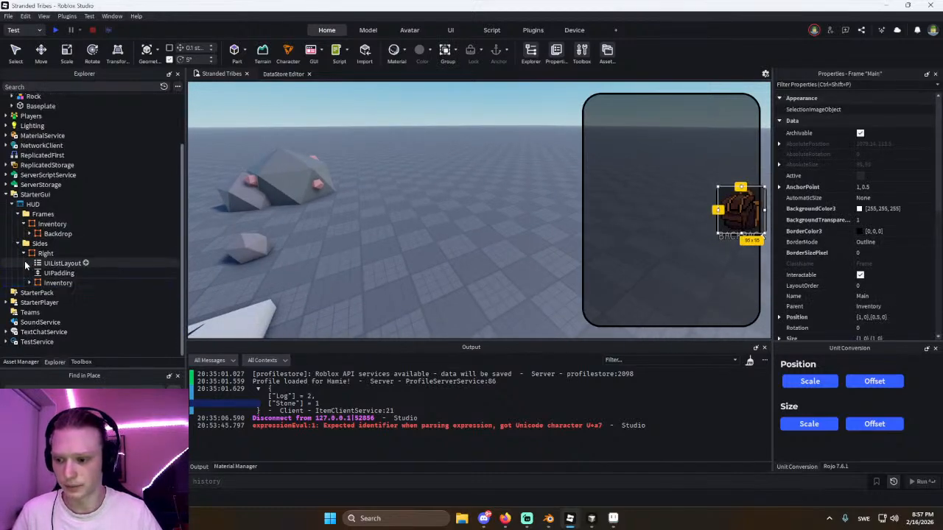
pyautogui.click(40, 225)
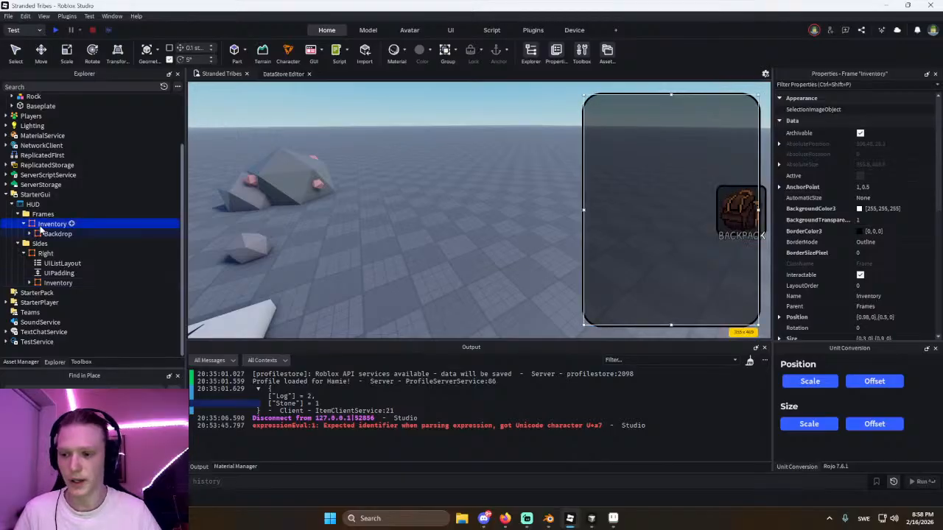
pyautogui.scroll(-6, 895, 257)
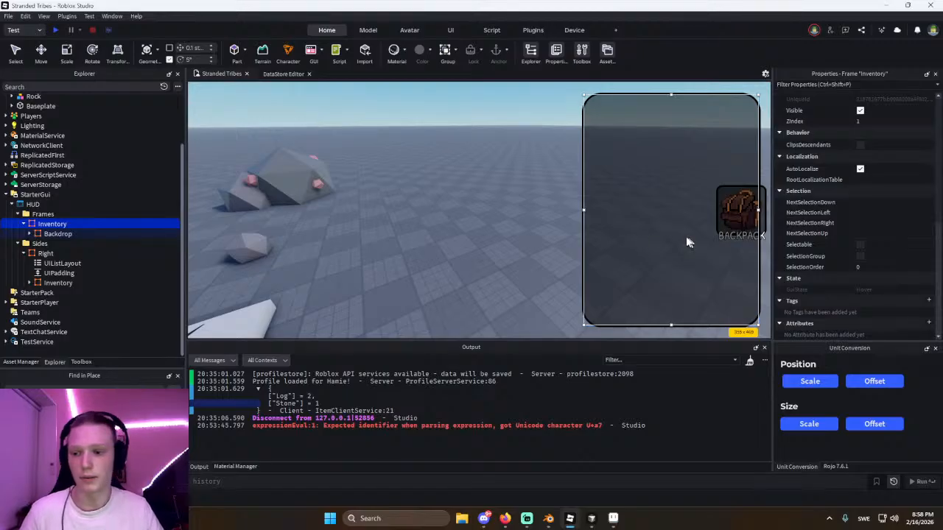
pyautogui.click(929, 301)
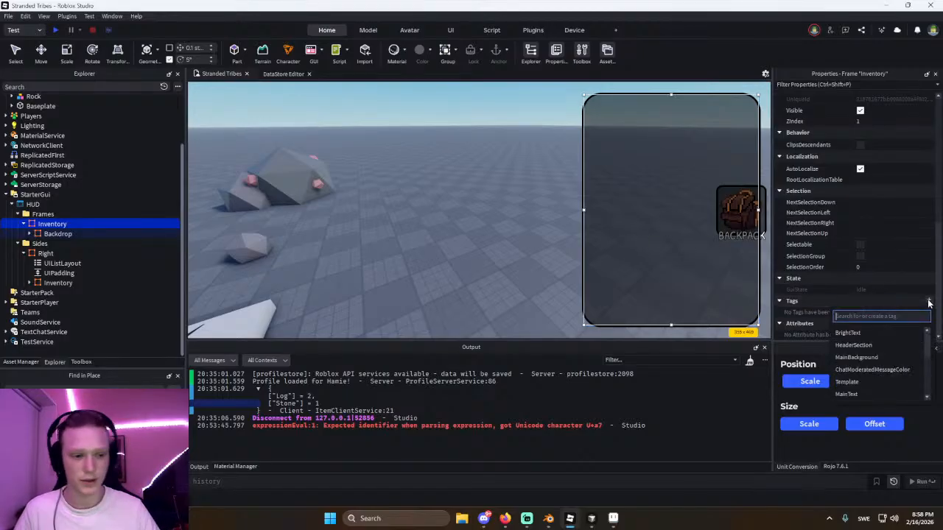
pyautogui.write('Invent')
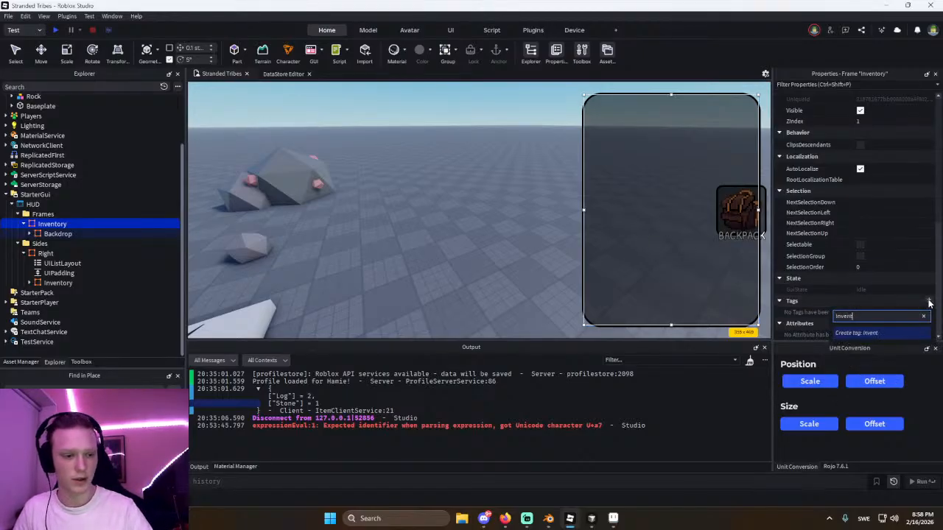
pyautogui.write('ory')
pyautogui.press('Return')
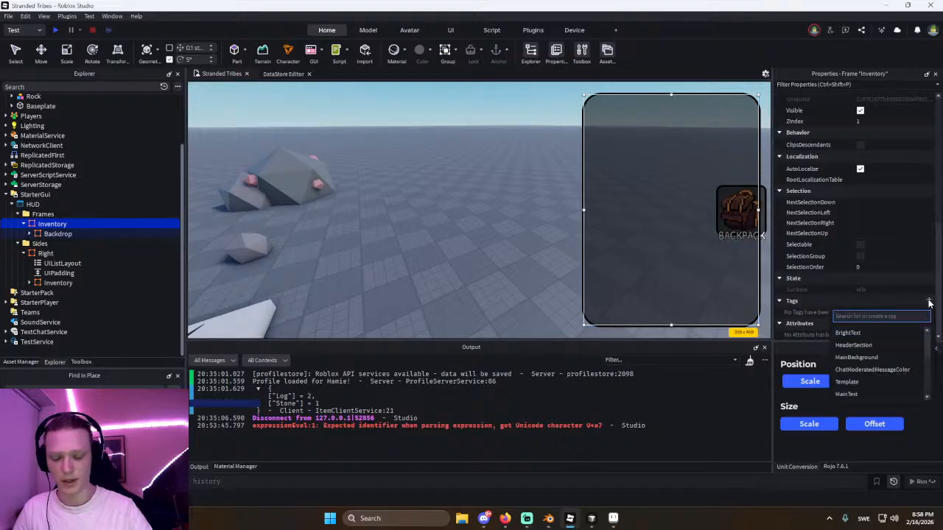
pyautogui.write('Menu')
pyautogui.press('Return')
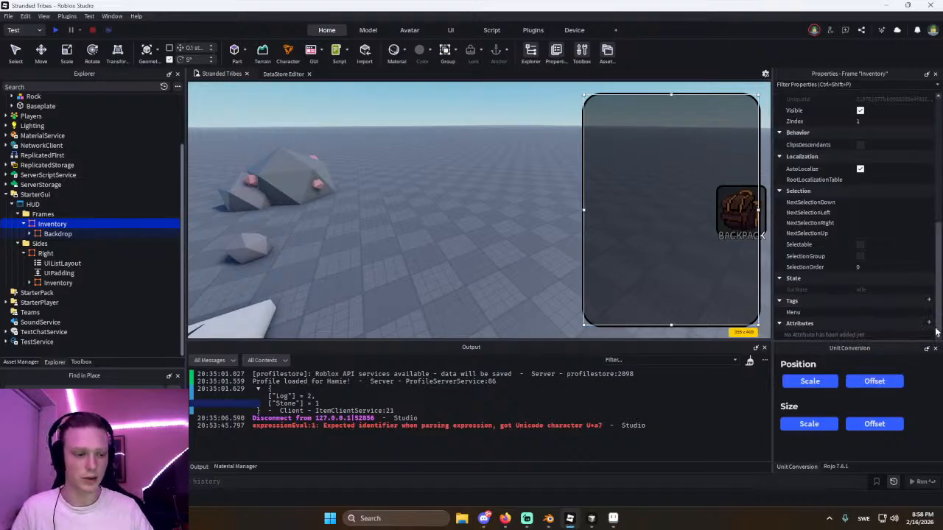
# Add a string attribute MenuId with the value Inventory to the Inventory frame in the Frames folder.
pyautogui.click(929, 323)
pyautogui.write('MenuId')
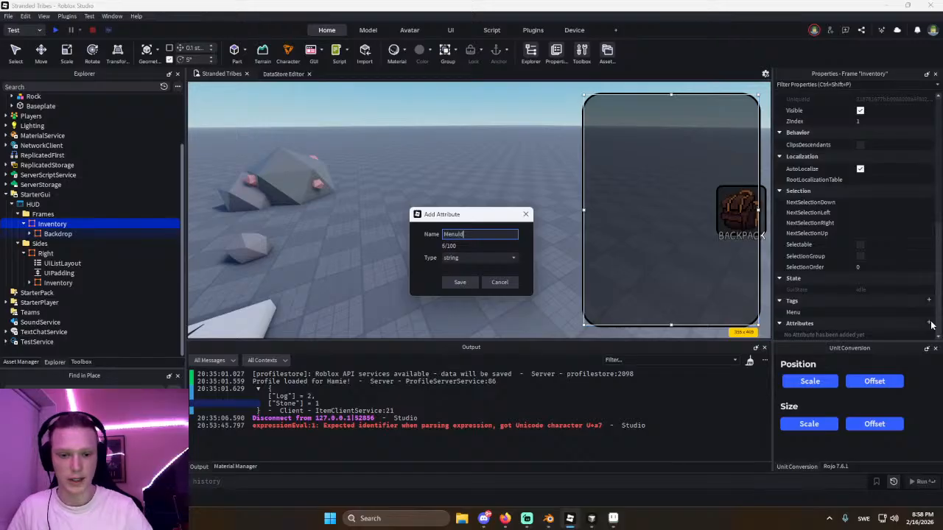
pyautogui.click(451, 283)
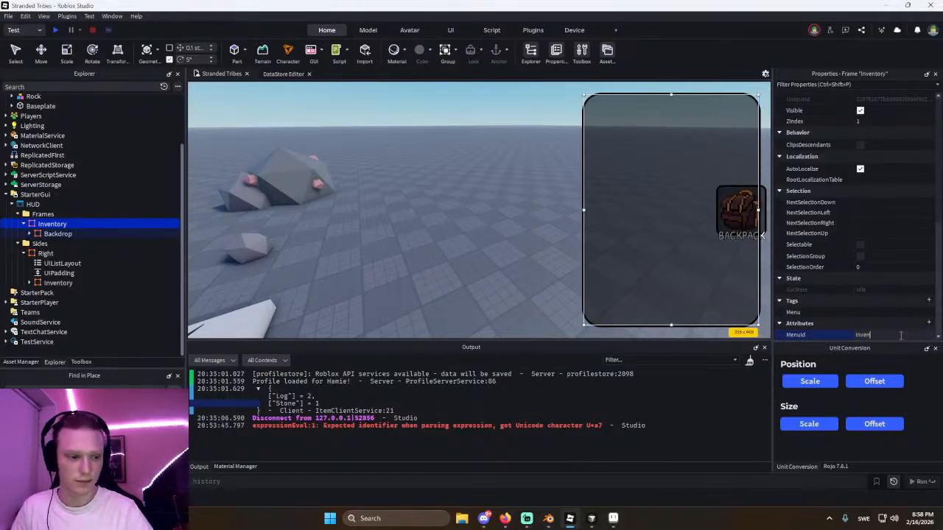
pyautogui.press('Return')
pyautogui.click(481, 206)
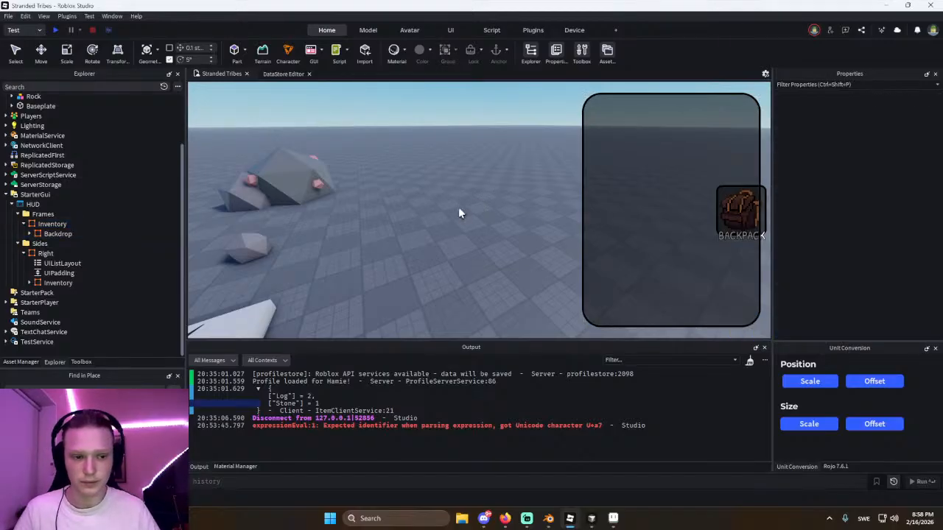
pyautogui.scroll(1, 25, 241)
pyautogui.click(23, 253)
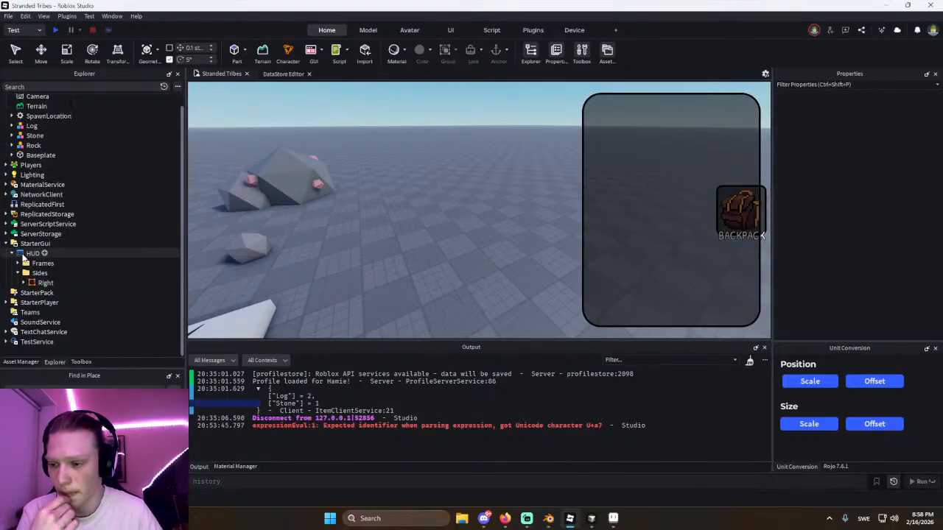
pyautogui.click(17, 252)
pyautogui.click(17, 263)
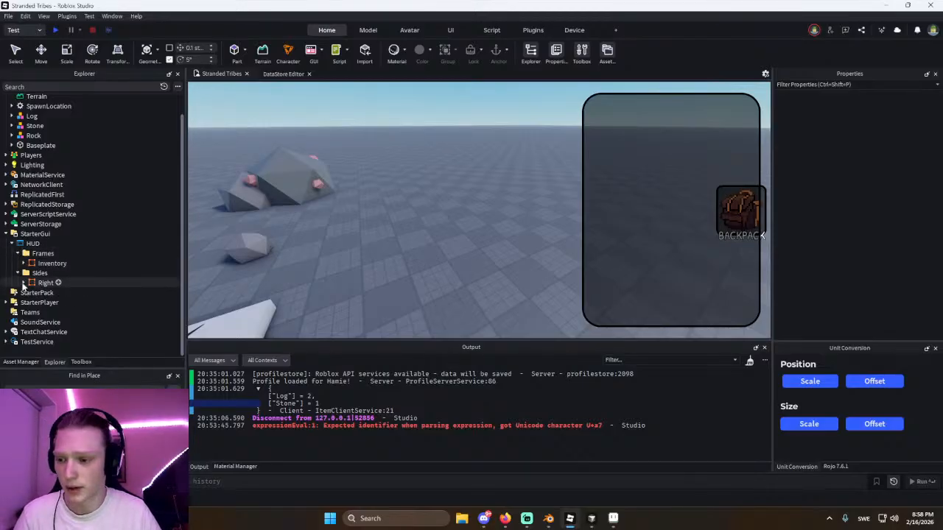
pyautogui.click(23, 283)
pyautogui.click(22, 284)
pyautogui.click(591, 518)
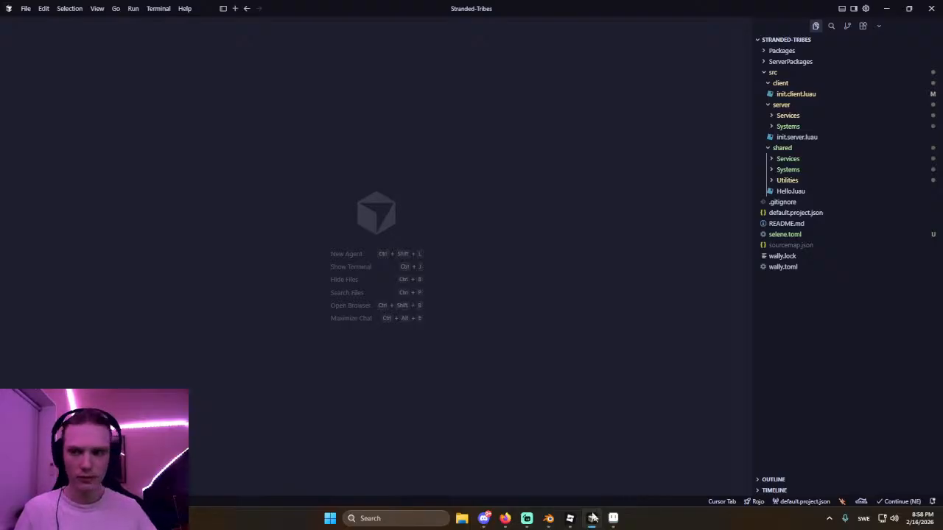
pyautogui.hotkey('alt', 'Tab')
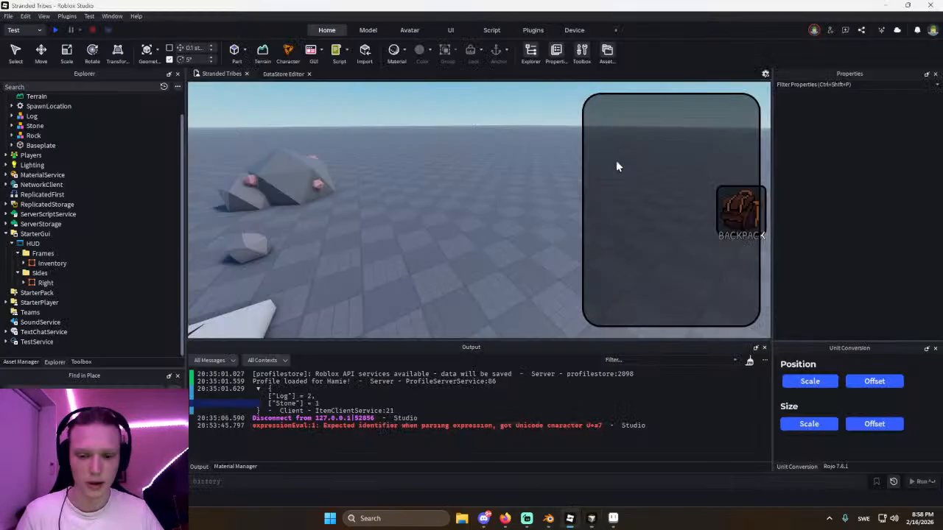
# Add the tag MenuToggleButton to the Interact image button in the backpack button's Main frame.
pyautogui.click(24, 283)
pyautogui.scroll(-1, 33, 276)
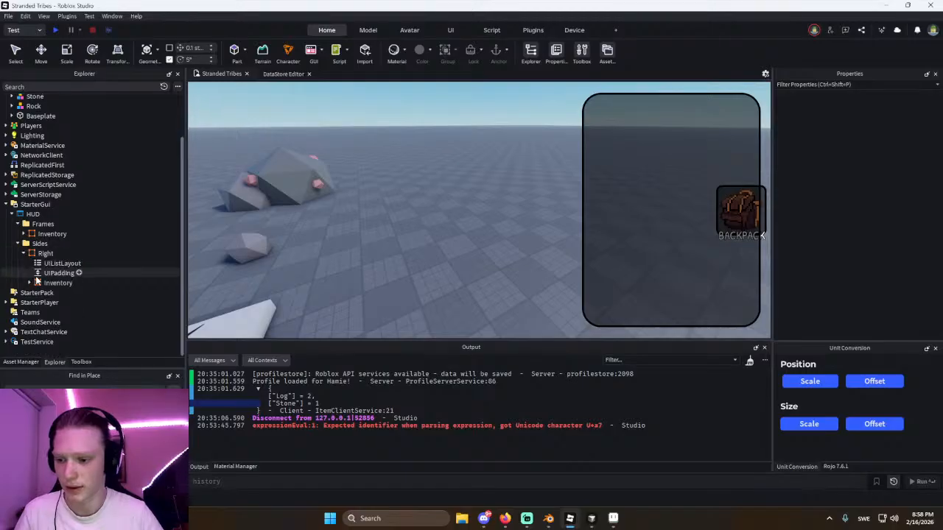
pyautogui.click(30, 282)
pyautogui.scroll(-1, 33, 278)
pyautogui.click(35, 283)
pyautogui.scroll(-1, 44, 277)
pyautogui.click(66, 263)
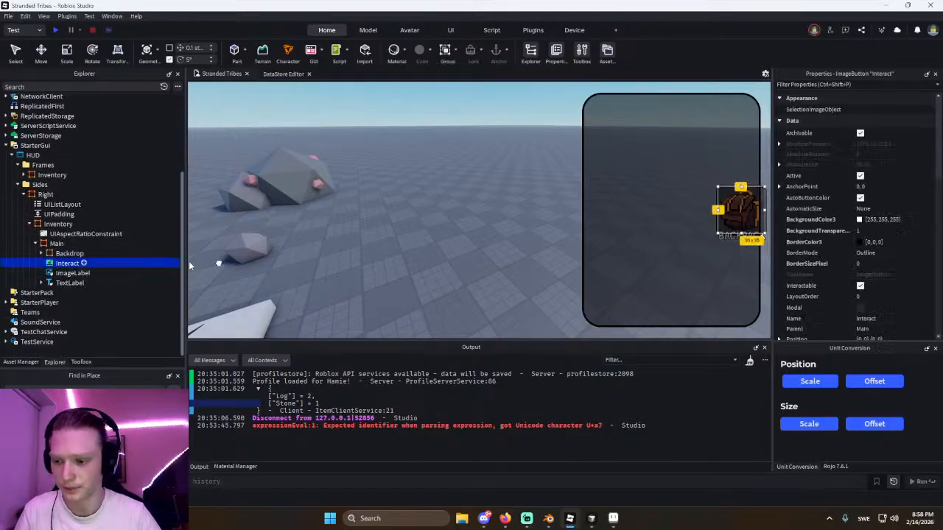
pyautogui.scroll(-5, 853, 265)
pyautogui.click(929, 300)
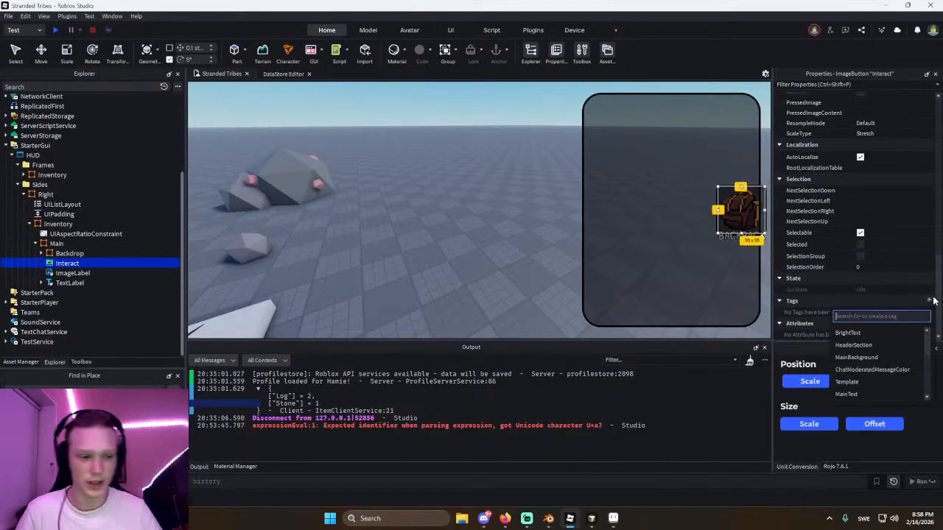
pyautogui.write('MenuTo')
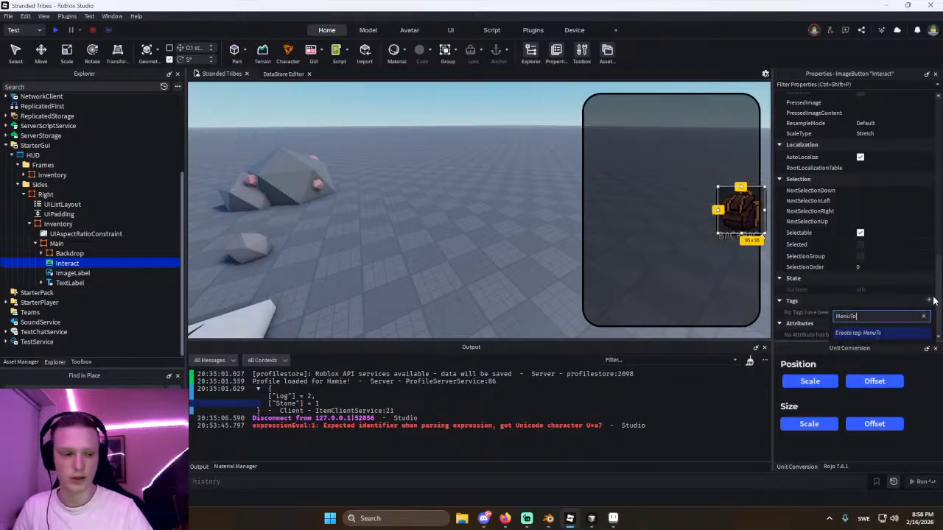
pyautogui.write('ggleBtns')
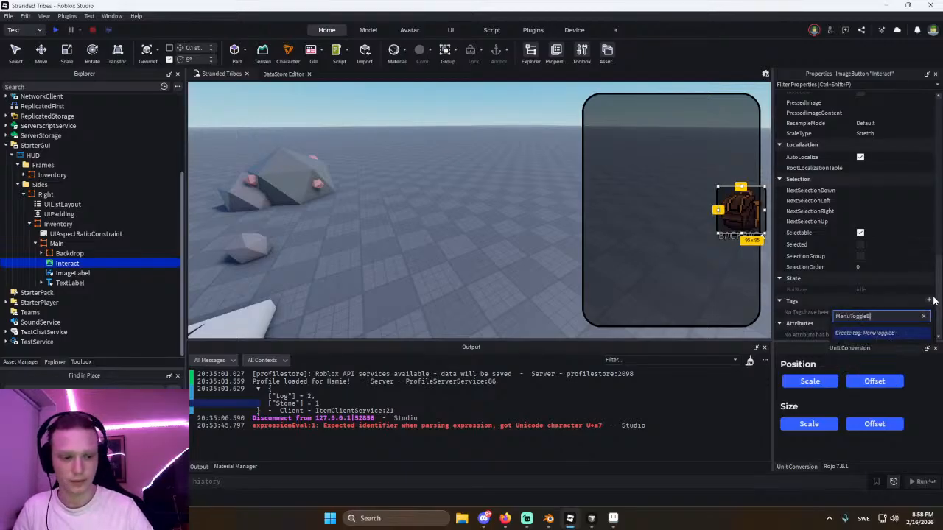
pyautogui.press('Return')
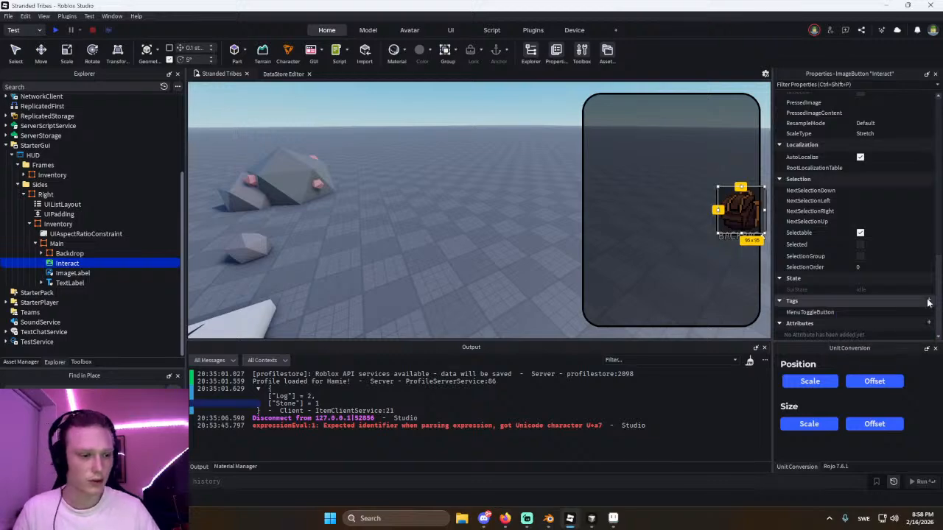
# Add a string attribute MenuId with the value Inventory to the backpack's Interact button.
pyautogui.click(928, 323)
pyautogui.write('MenuId')
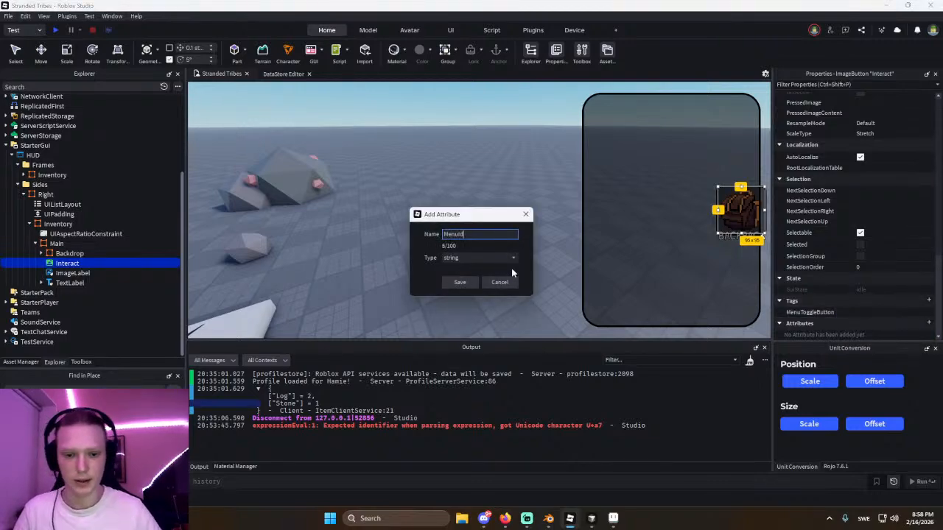
pyautogui.click(460, 283)
pyautogui.click(885, 335)
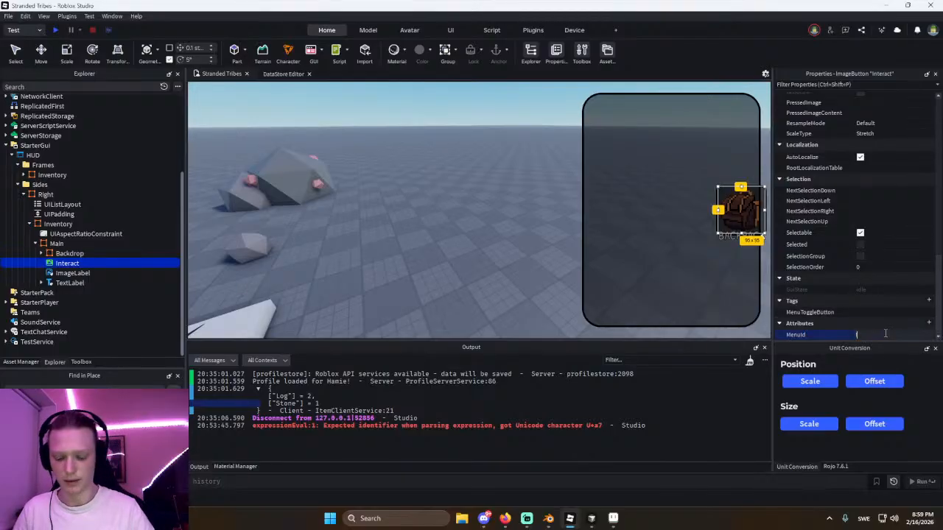
pyautogui.write('Inventory')
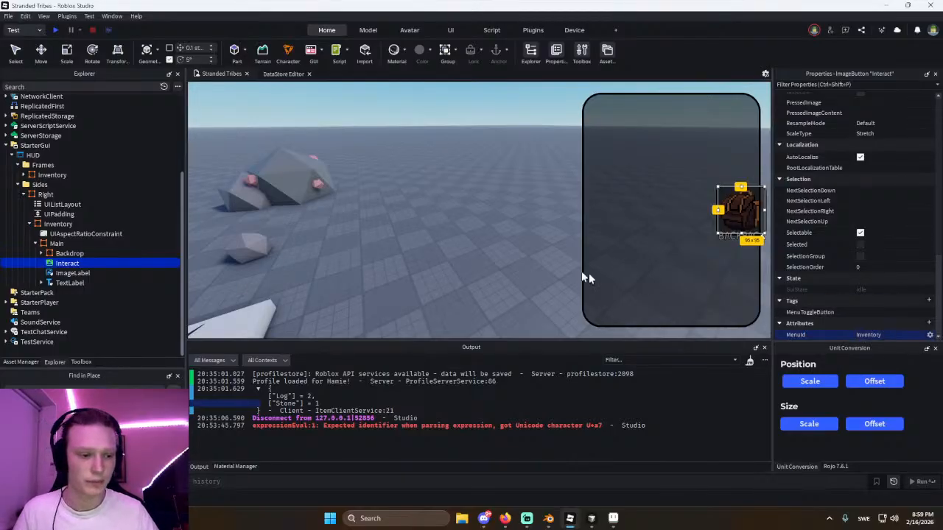
pyautogui.click(526, 254)
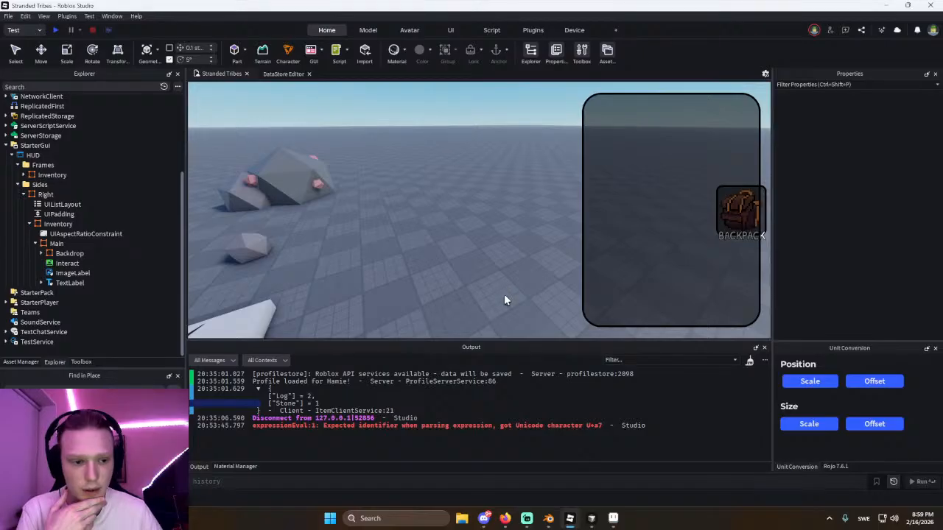
pyautogui.click(74, 273)
pyautogui.click(68, 282)
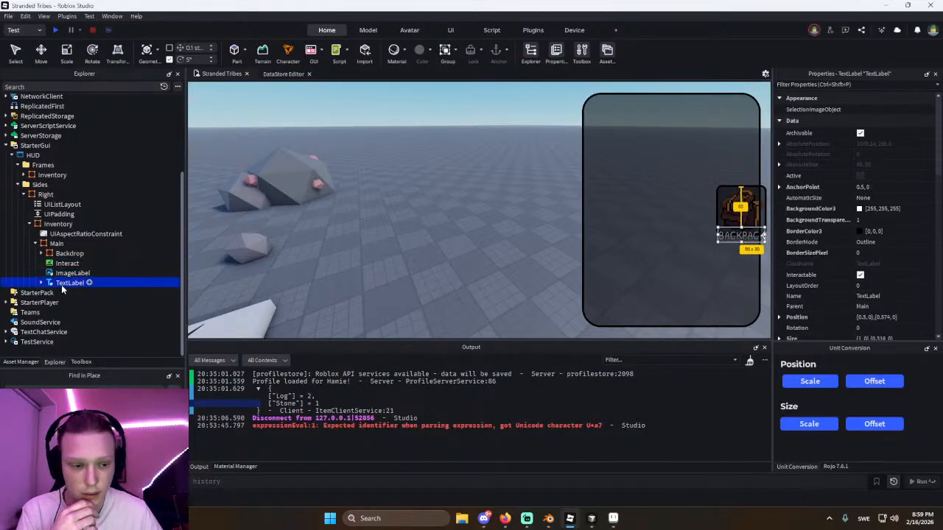
# Set the text of the backpack button's TextLabel to G.
pyautogui.scroll(-10, 874, 288)
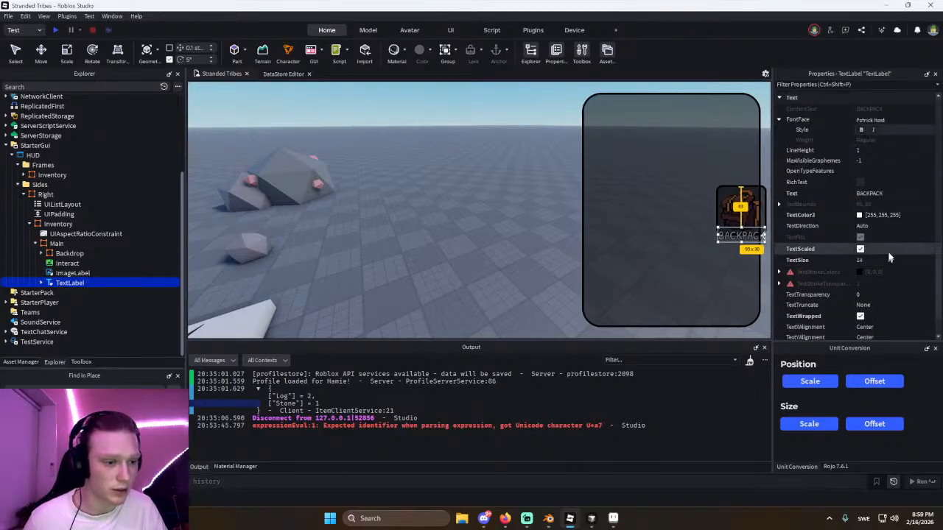
pyautogui.click(889, 193)
pyautogui.hotkey('ctrl', 'a')
pyautogui.write('G')
pyautogui.press('Return')
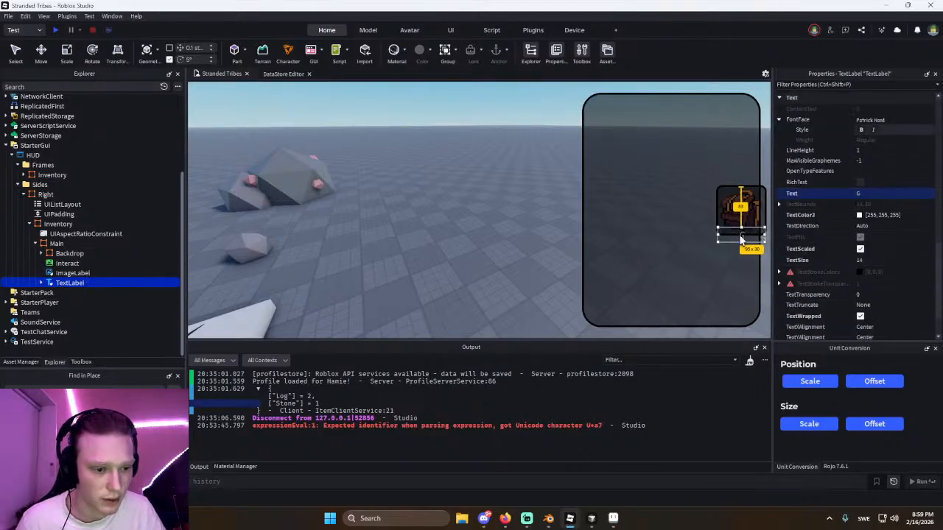
# Hide the Inventory frame in the Frames folder and fit the G label into the backpack button's lower-left corner.
pyautogui.click(740, 238)
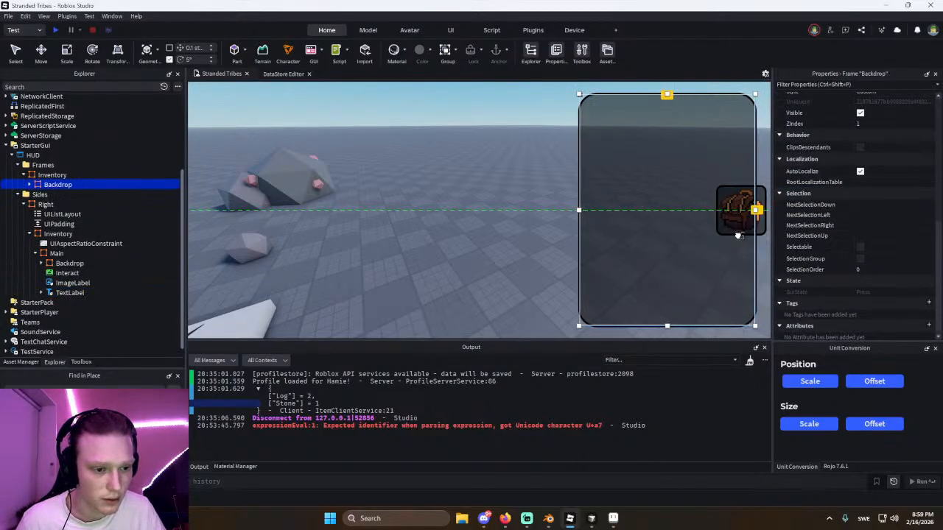
pyautogui.click(65, 176)
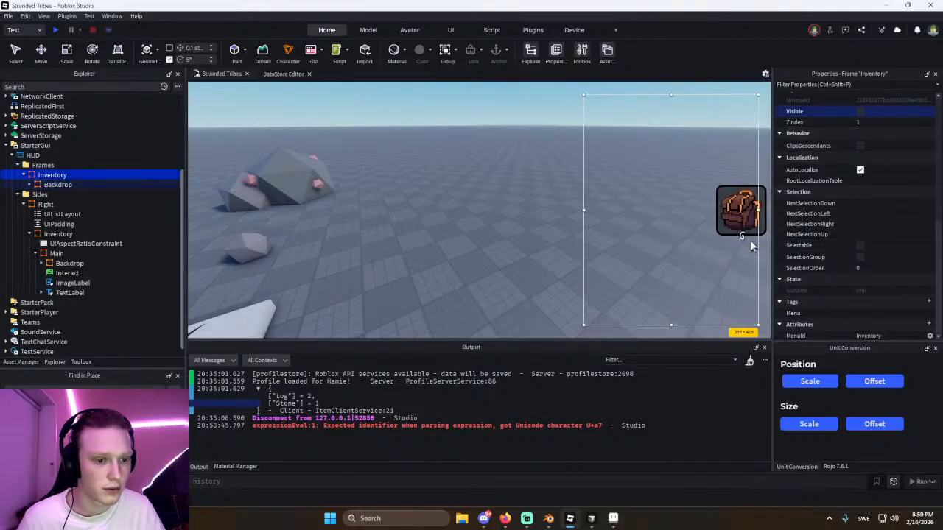
pyautogui.click(742, 236)
pyautogui.moveTo(744, 240); pyautogui.dragTo(716, 238)
pyautogui.press('d')
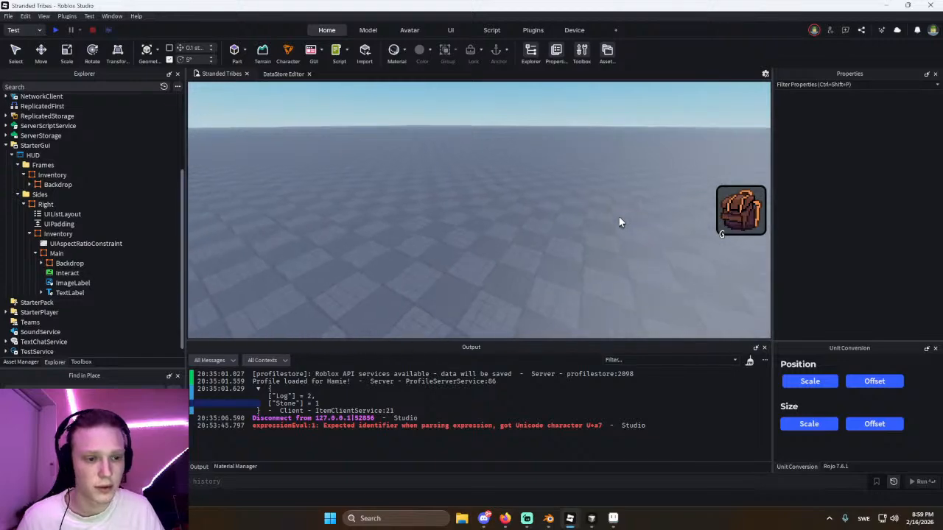
# Rename the Right frame in the Sides folder to Left.
pyautogui.click(46, 204)
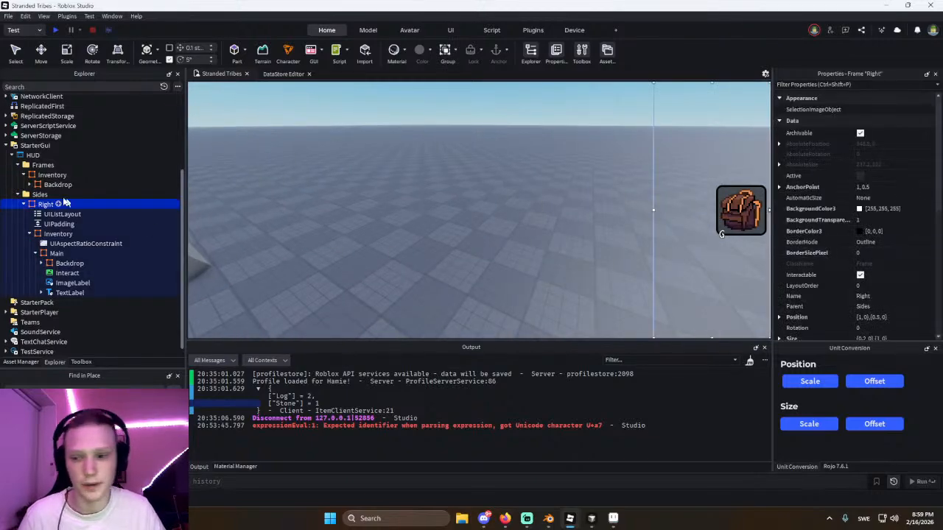
pyautogui.doubleClick(46, 204)
pyautogui.write('Left')
pyautogui.press('Return')
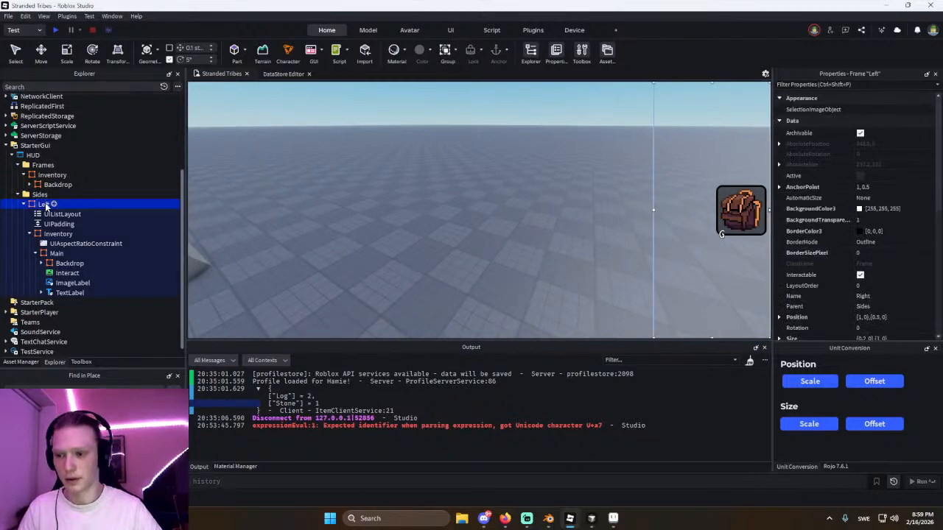
# Set the Left frame's X position to 0,0 and its X anchor point to 0.
pyautogui.scroll(-3, 800, 251)
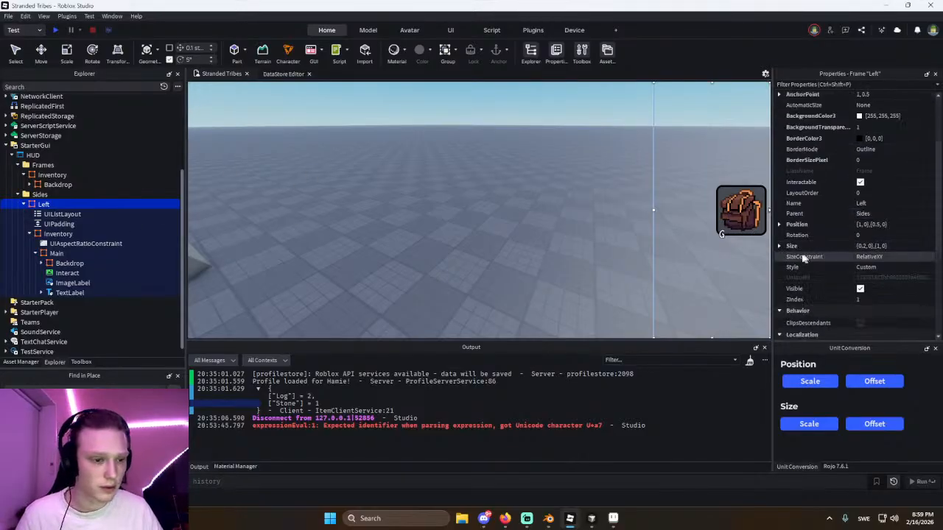
pyautogui.click(797, 225)
pyautogui.click(882, 234)
pyautogui.write('0')
pyautogui.press('Return')
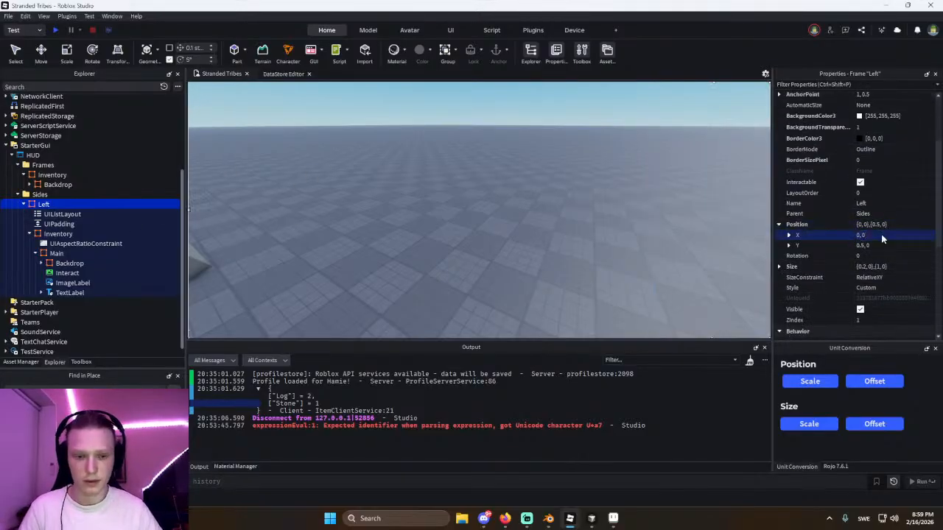
pyautogui.scroll(3, 867, 235)
pyautogui.click(839, 187)
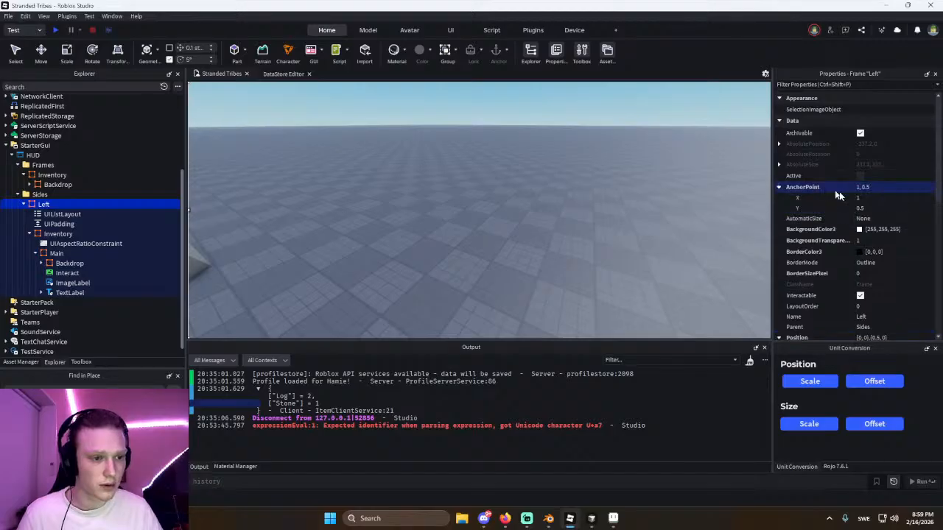
pyautogui.click(884, 198)
pyautogui.write('0')
pyautogui.press('Return')
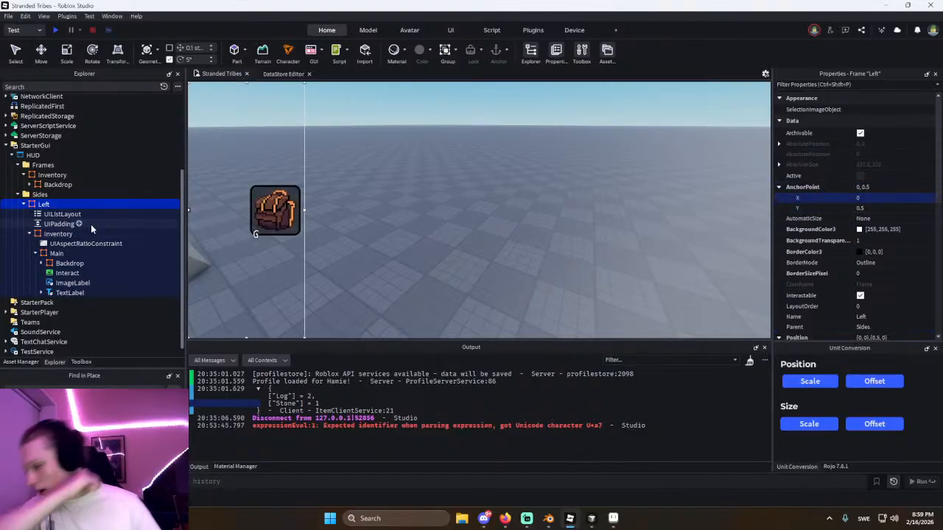
# Set the horizontal alignment of the Left frame's UIListLayout to Left.
pyautogui.click(49, 214)
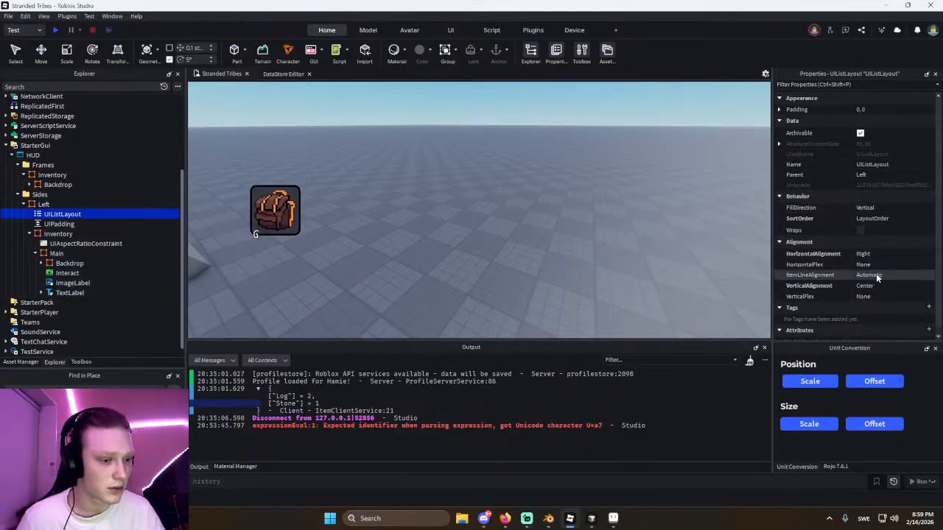
pyautogui.click(871, 254)
pyautogui.click(863, 270)
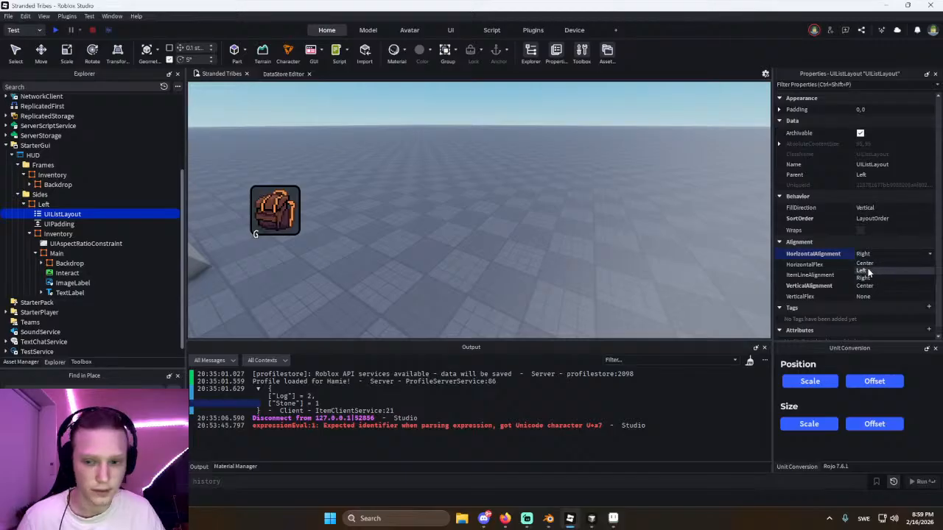
# Set the Left frame's UIPadding to 0,0 on the right and 0.05,0 on the left.
pyautogui.click(59, 243)
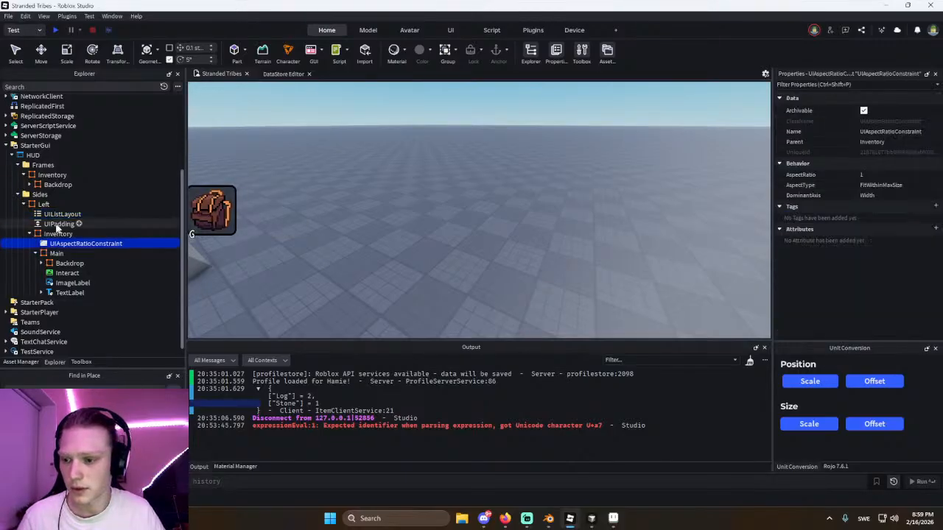
pyautogui.click(58, 225)
pyautogui.click(56, 215)
pyautogui.click(57, 223)
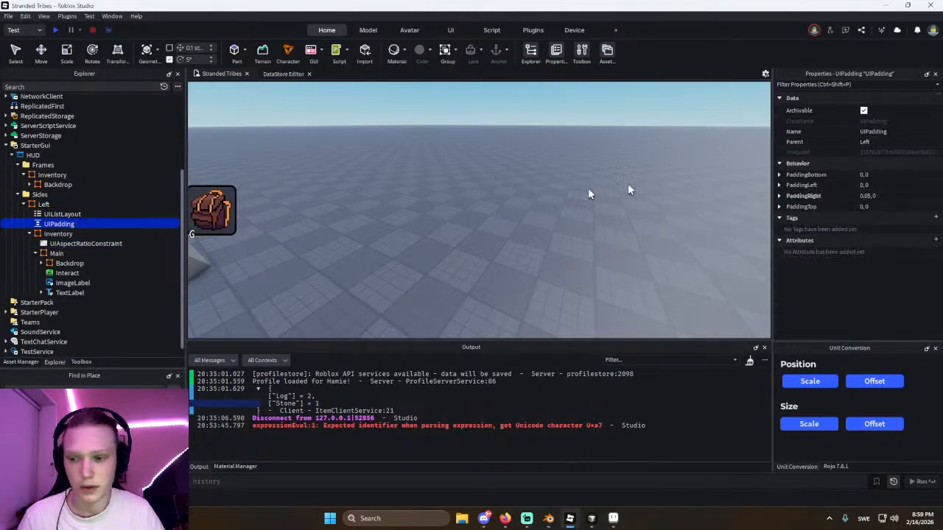
pyautogui.click(881, 196)
pyautogui.press('Return')
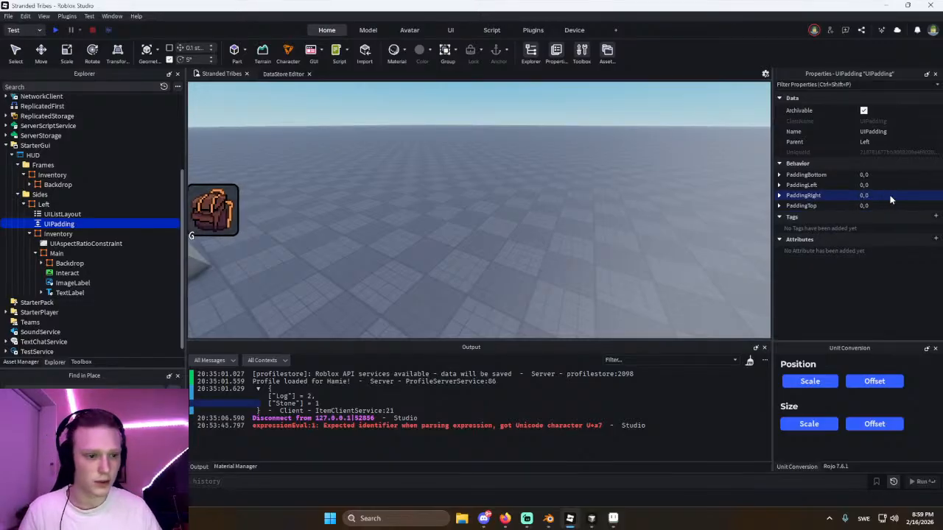
pyautogui.click(884, 185)
pyautogui.press('Return')
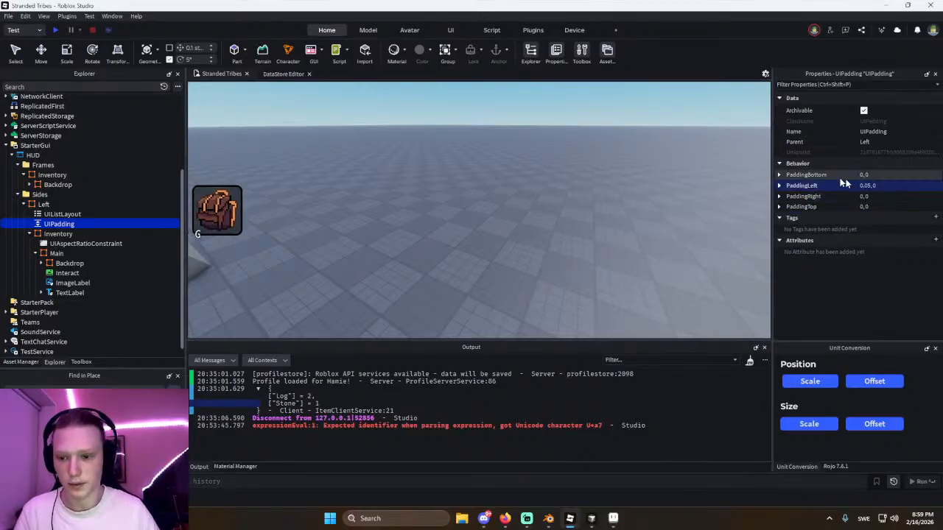
# Move the G label to the lower-right corner of the backpack button.
pyautogui.click(62, 293)
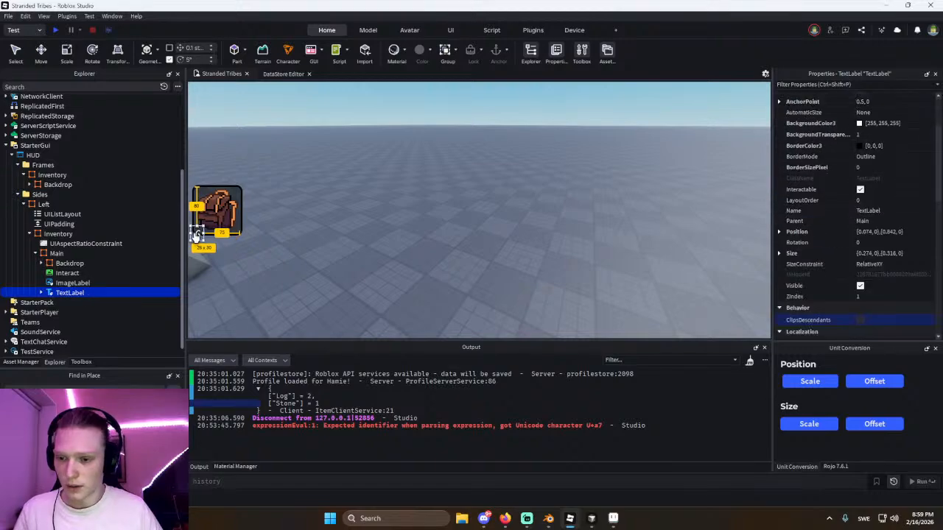
pyautogui.moveTo(198, 236); pyautogui.dragTo(239, 235)
pyautogui.click(317, 228)
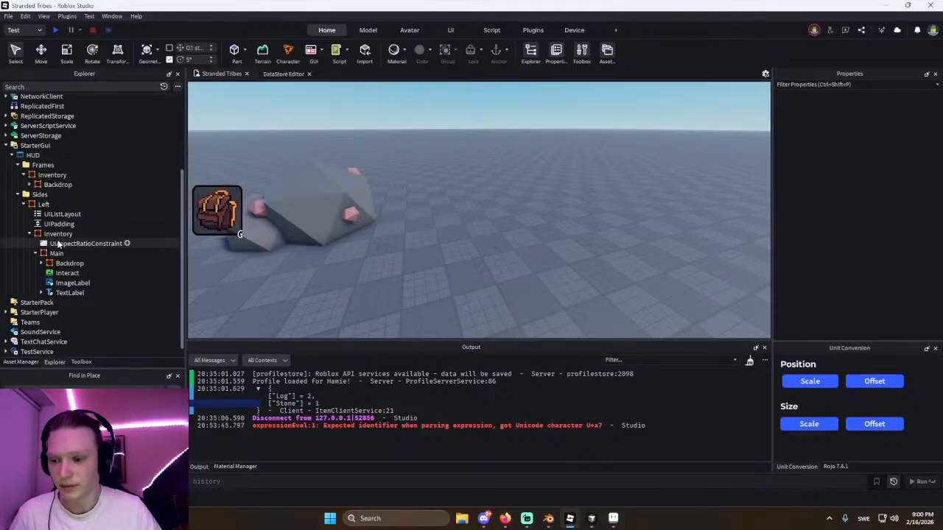
# Review the tags and attributes of the backpack's Interact button and the Inventory frame, and glance at the shared Systems folder in Cursor.
pyautogui.click(61, 272)
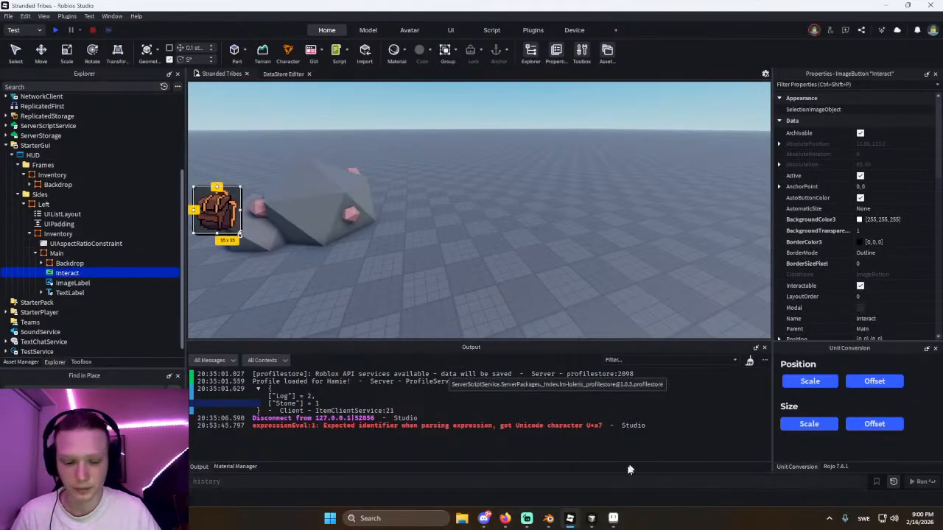
pyautogui.click(591, 518)
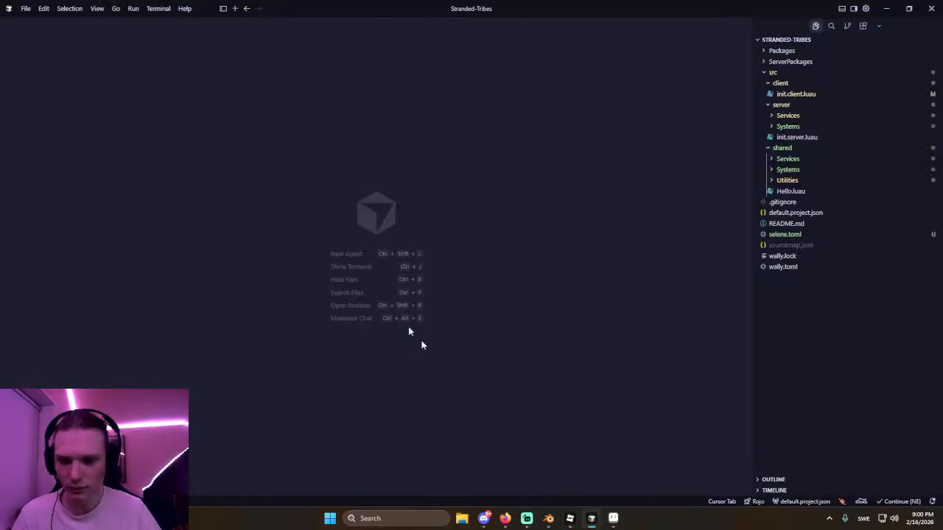
pyautogui.click(799, 170)
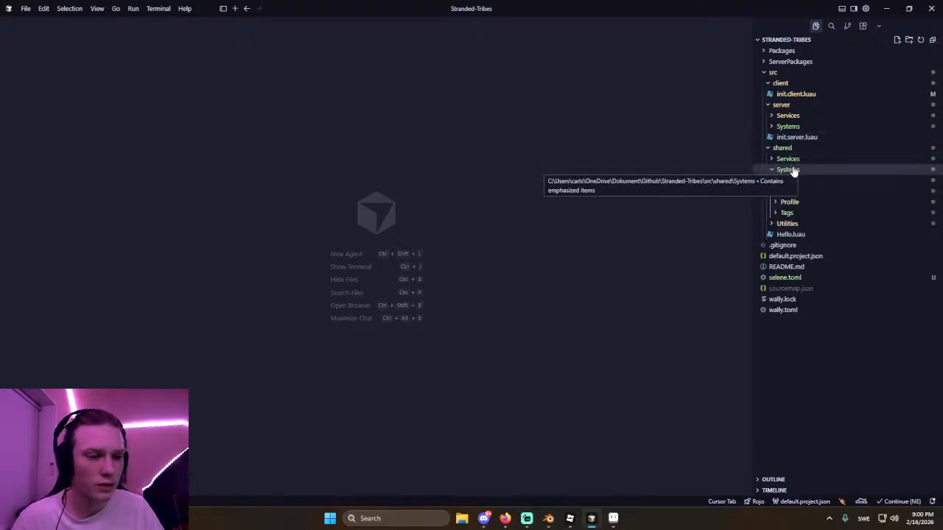
pyautogui.click(793, 170)
pyautogui.hotkey('alt', 'Tab')
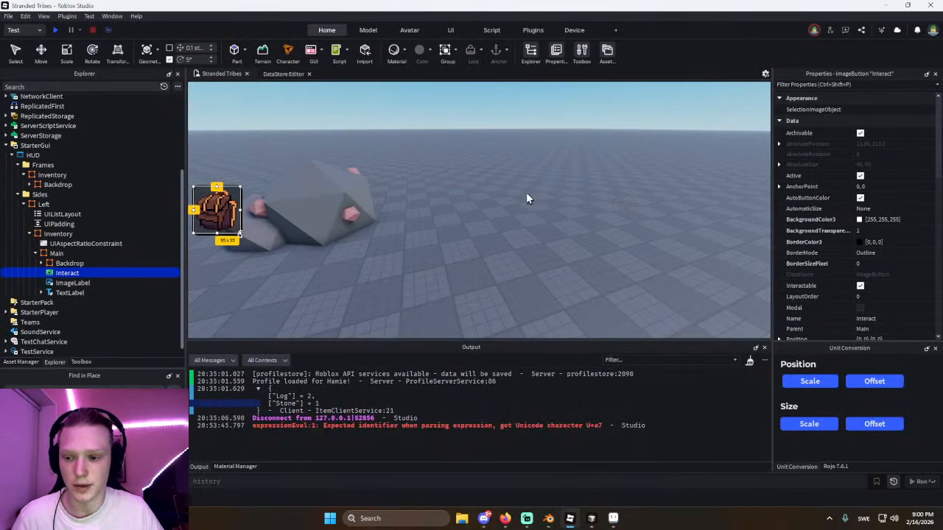
pyautogui.scroll(-10, 883, 253)
pyautogui.hotkey('alt', 'Tab')
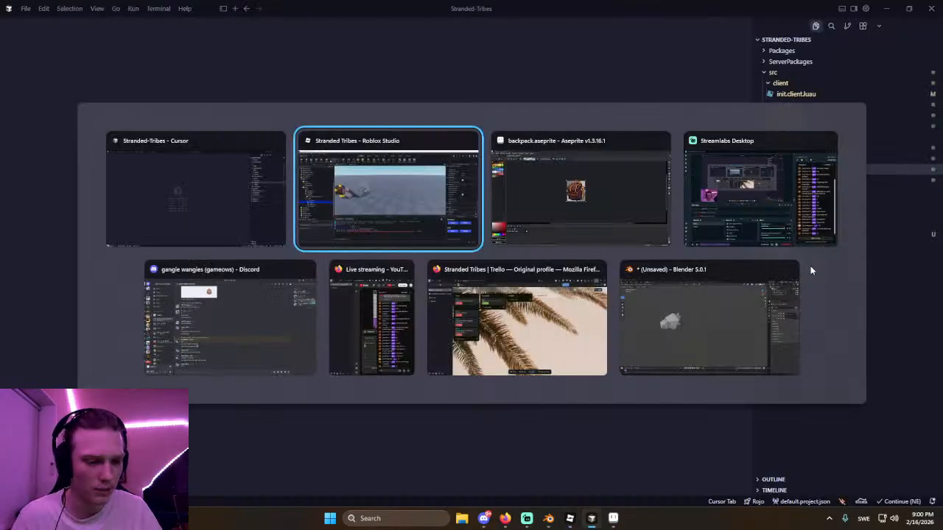
pyautogui.hotkey('alt', 'Tab')
pyautogui.hotkey('alt', 'Tab')
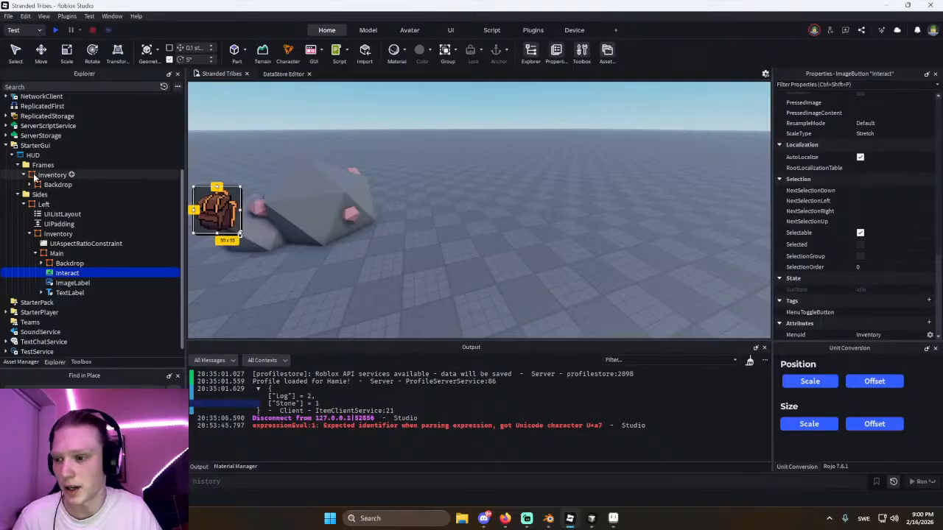
pyautogui.click(64, 175)
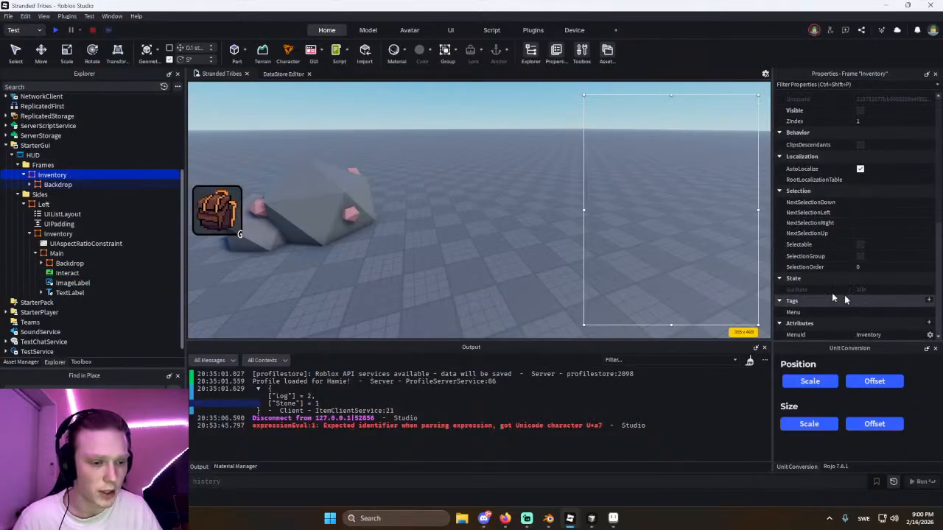
# Switch to Cursor and create the file MenuClientService.luau in the shared Services folder.
pyautogui.hotkey('alt', 'Tab')
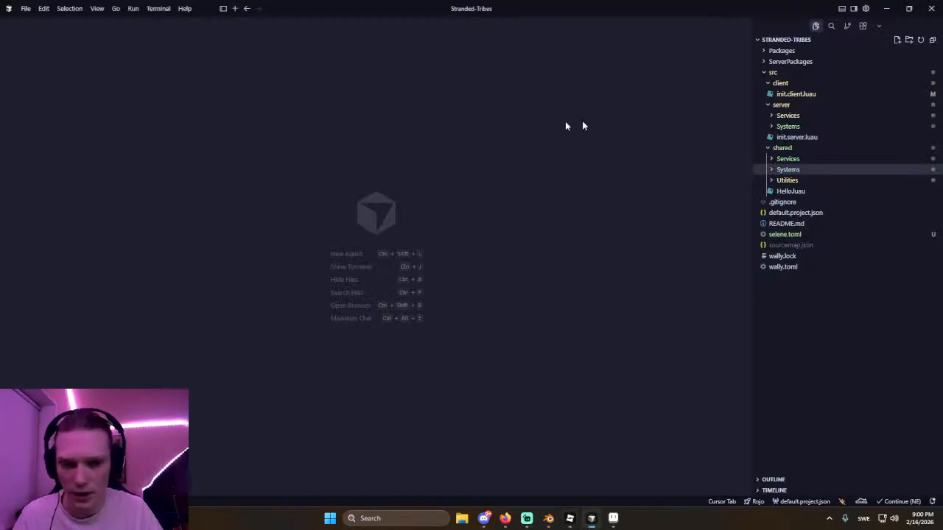
pyautogui.click(785, 180)
pyautogui.click(785, 181)
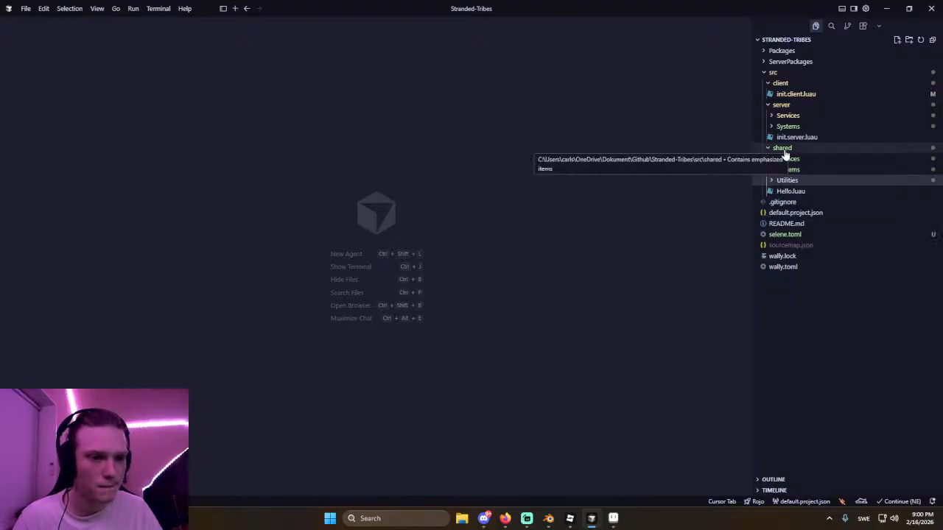
pyautogui.click(787, 160)
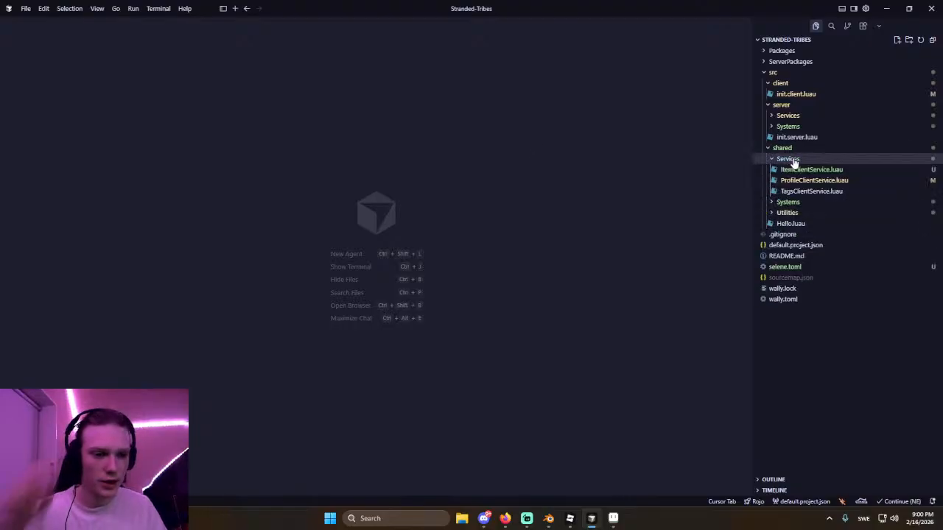
pyautogui.click(896, 40)
pyautogui.write('Mer')
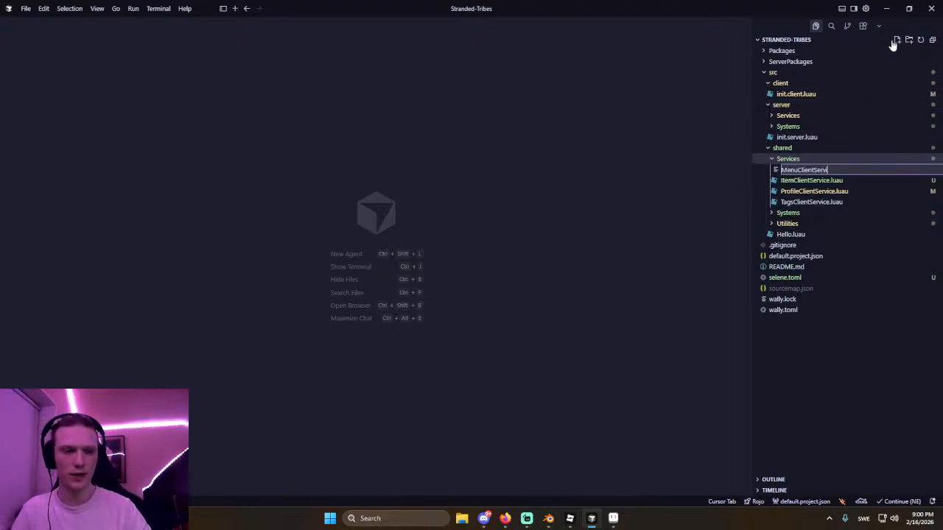
pyautogui.press('Return')
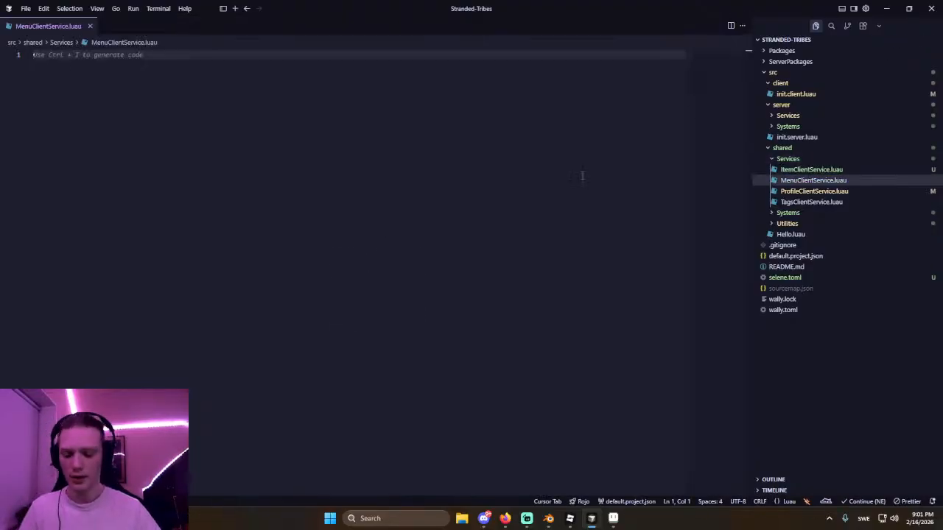
# Insert the service snippet into the new file, name the service MenuClientService and save the file.
pyautogui.write('service')
pyautogui.press('Tab')
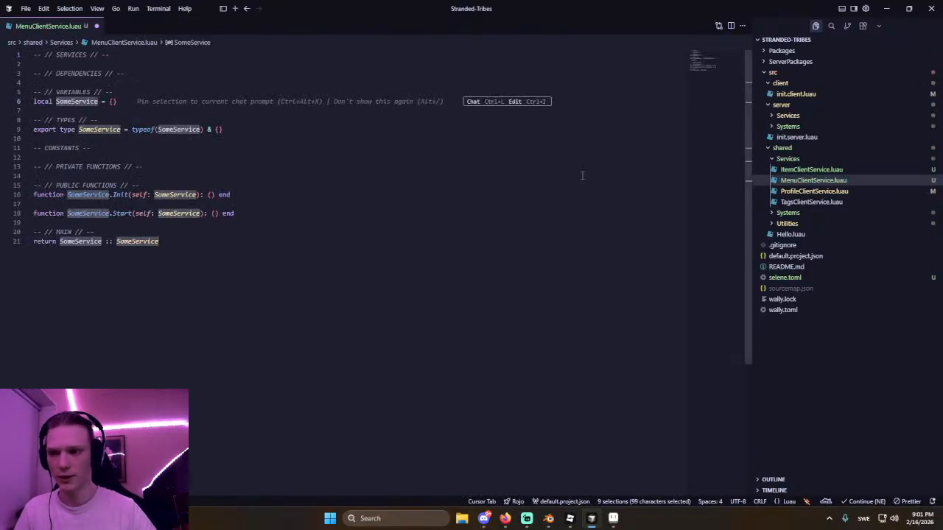
pyautogui.write('MenuClientServic')
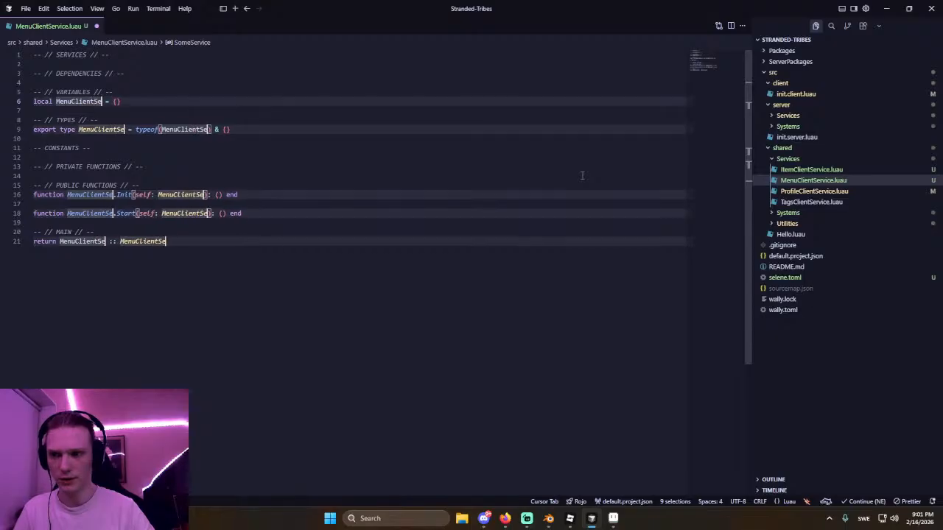
pyautogui.write('e')
pyautogui.hotkey('ctrl', 's')
pyautogui.click(581, 176)
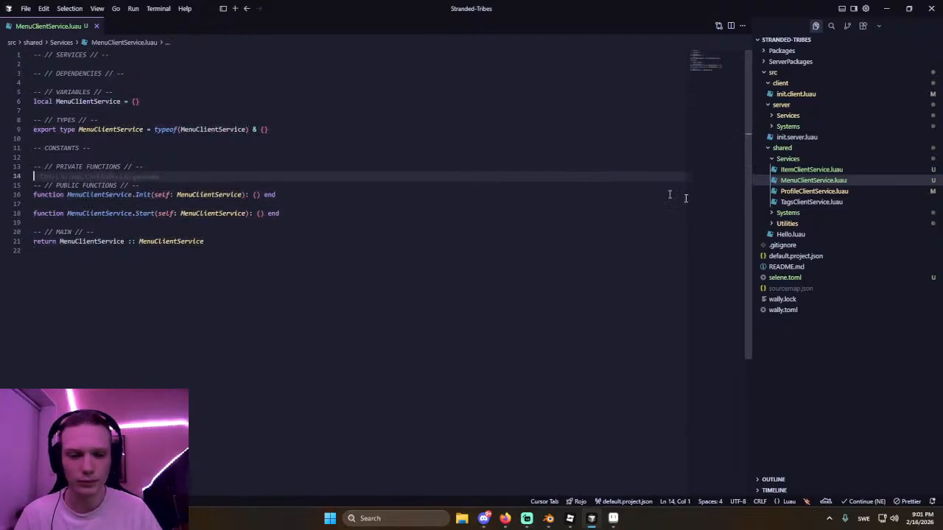
# Create a folder named Menus inside the shared Systems/Tags folder.
pyautogui.click(789, 214)
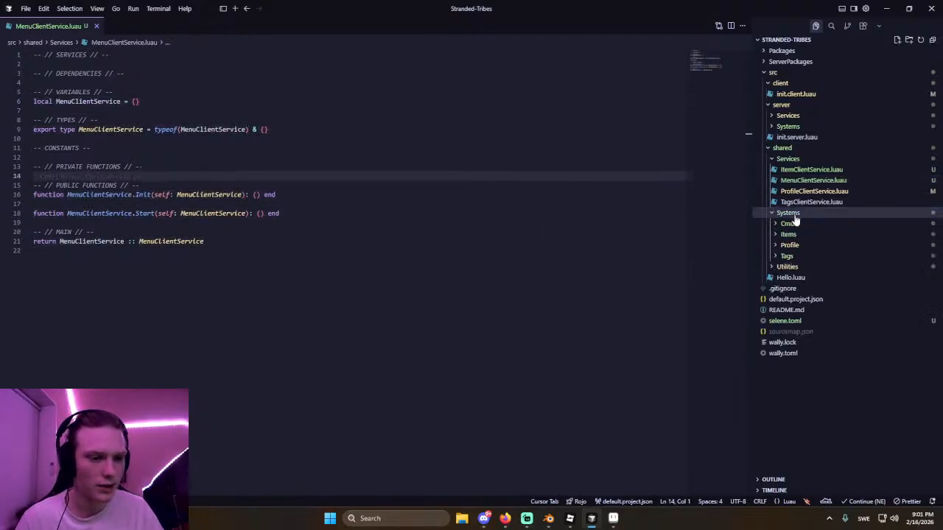
pyautogui.click(795, 255)
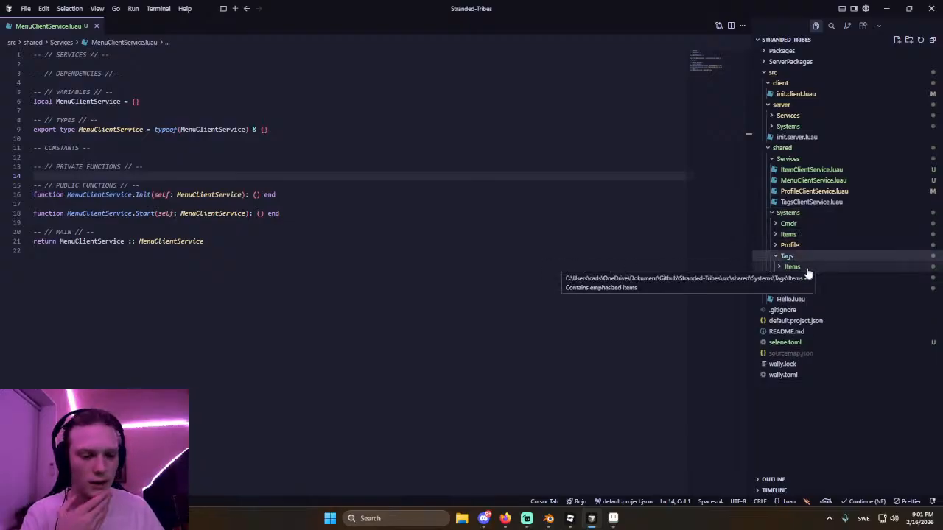
pyautogui.click(909, 40)
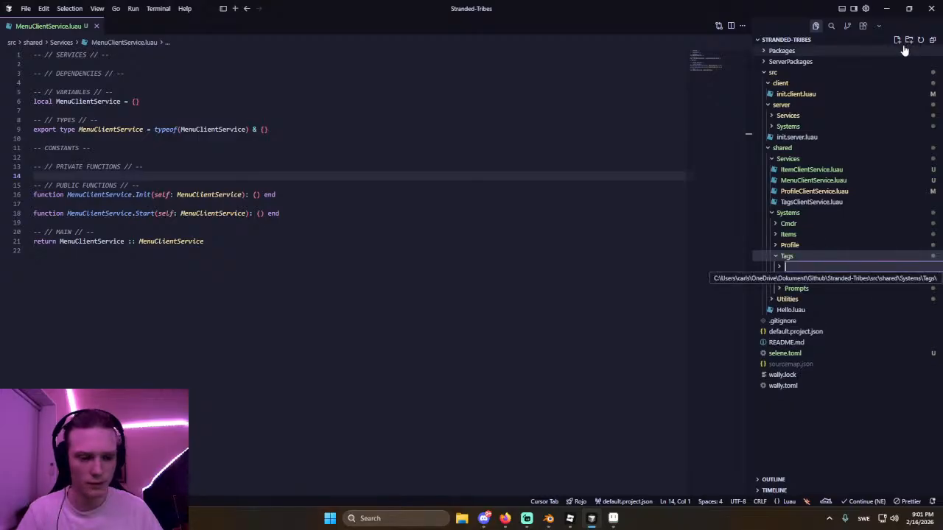
pyautogui.write('Menus.luau')
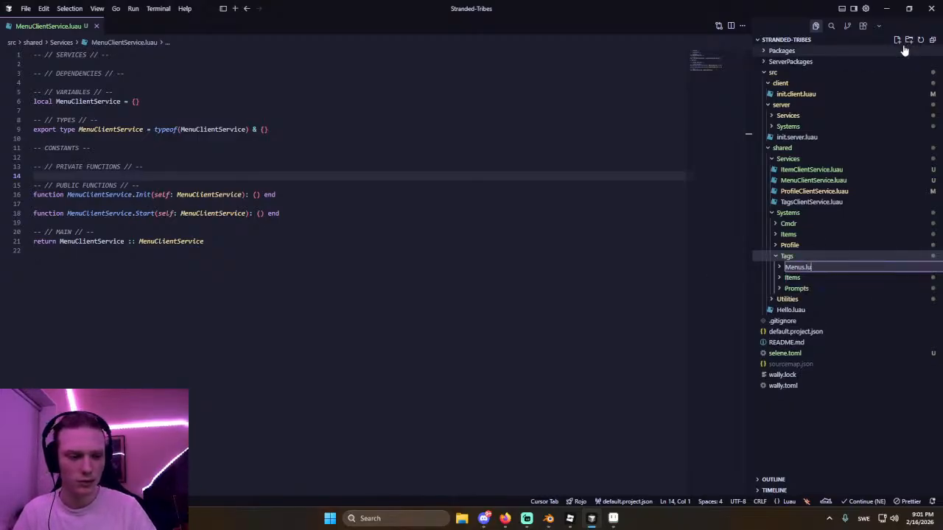
pyautogui.press('BackSpace')
pyautogui.press('BackSpace')
pyautogui.press('BackSpace')
pyautogui.press('Return')
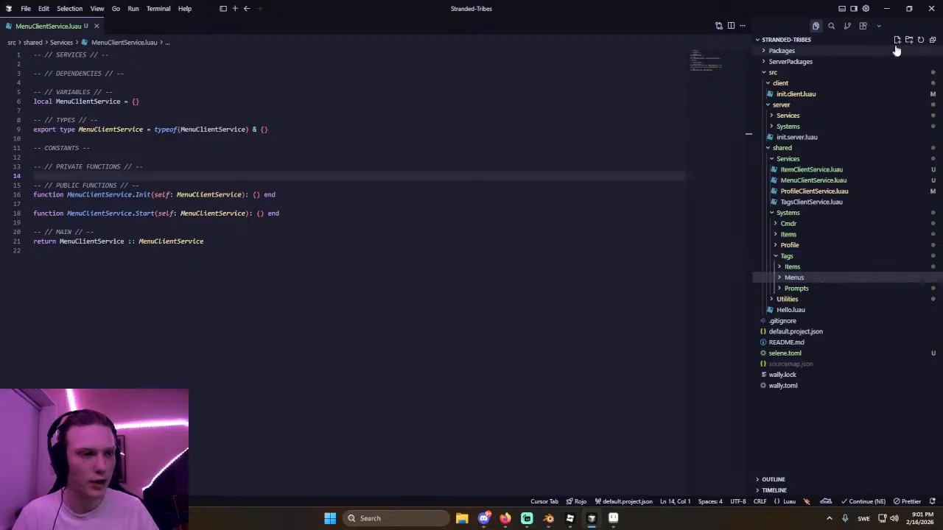
# Create the file Menu.luau in the new Menus folder.
pyautogui.click(896, 39)
pyautogui.write('Menu.')
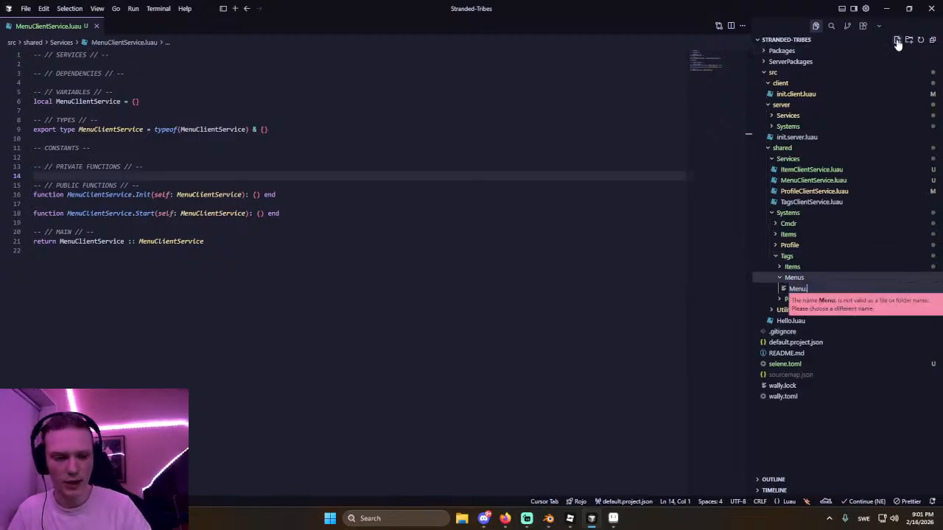
pyautogui.write('luau')
pyautogui.press('Return')
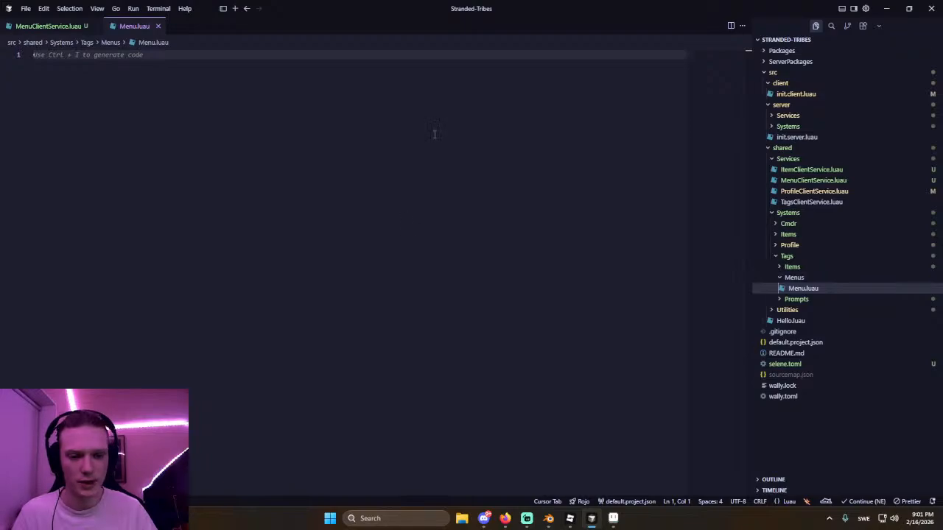
# Insert the class snippet into Menu.luau, name the class Menu and save the file.
pyautogui.write('cla')
pyautogui.press('Return')
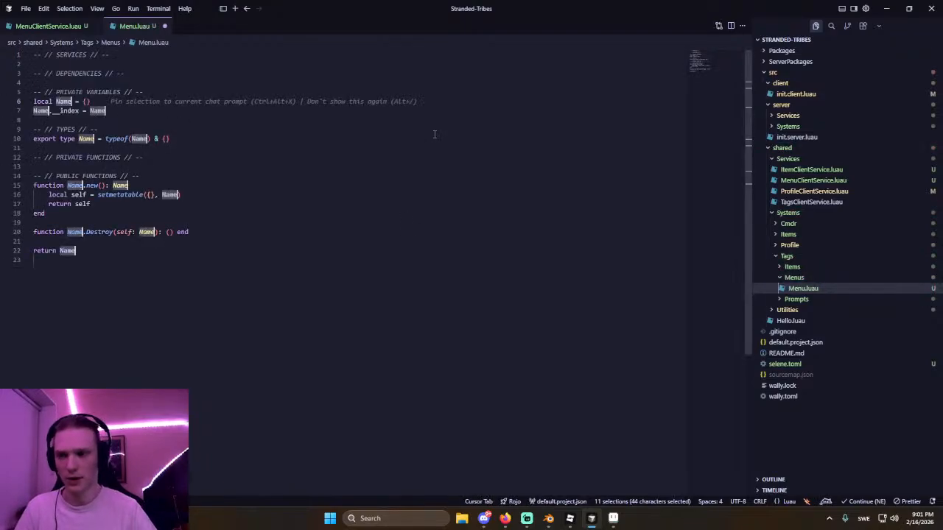
pyautogui.write('Menu')
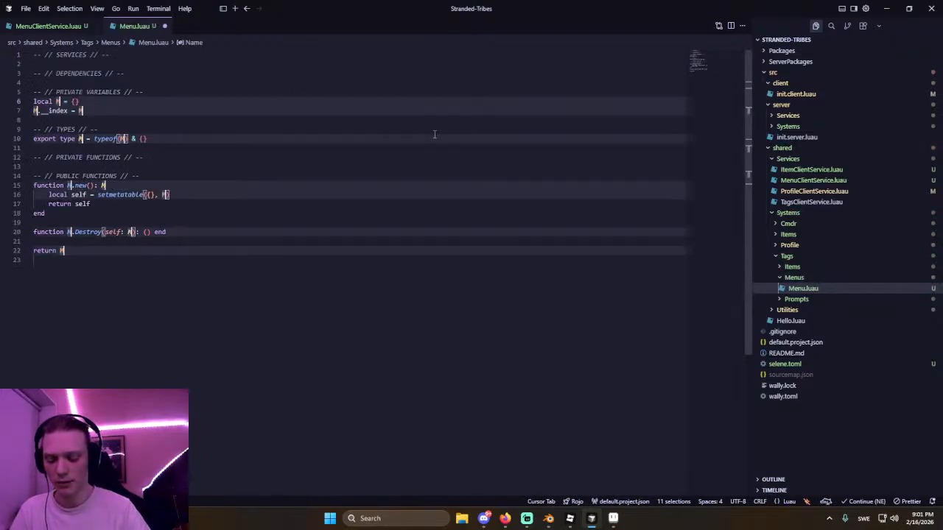
pyautogui.click(205, 195)
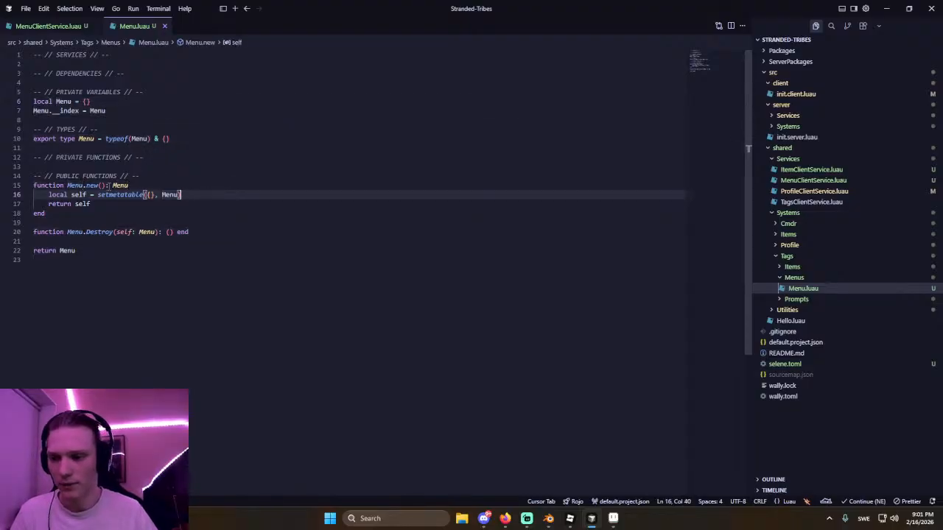
# Add the field LocalPlayerOnly = true to the Menu table and save the file.
pyautogui.click(102, 186)
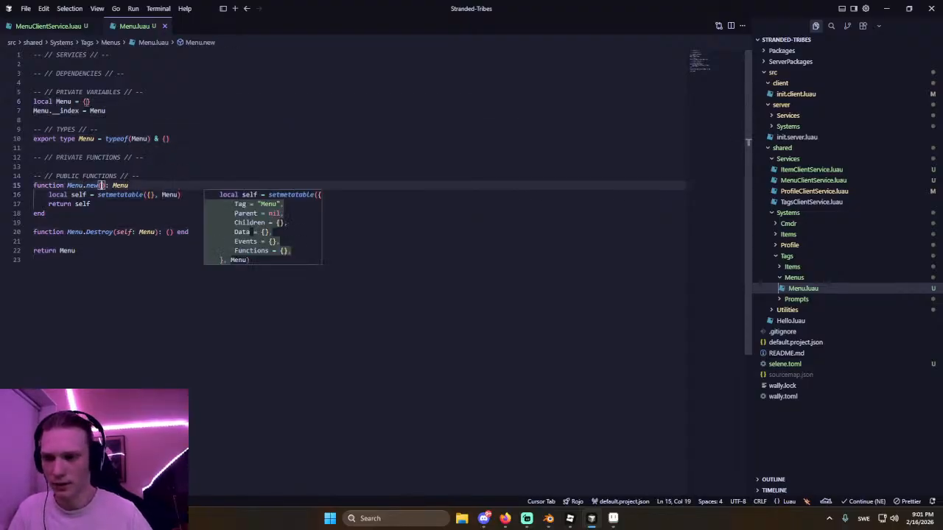
pyautogui.click(87, 102)
pyautogui.press('Return')
pyautogui.write('Lo')
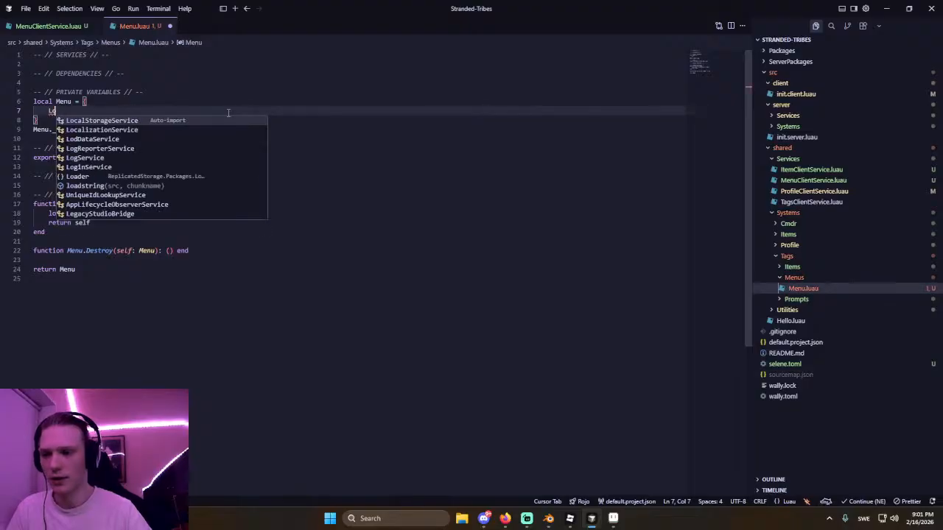
pyautogui.write('calPlayerrOnly')
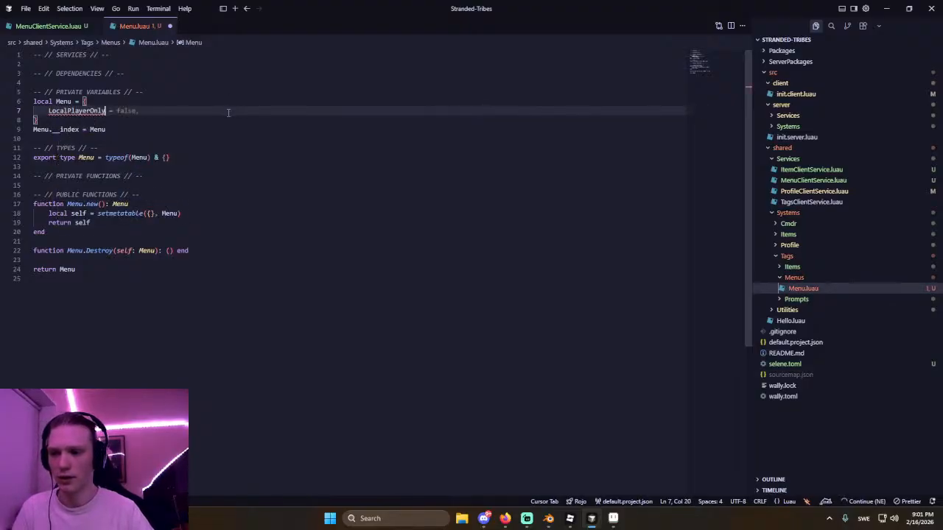
pyautogui.write(' = false,')
pyautogui.hotkey('ctrl', 's')
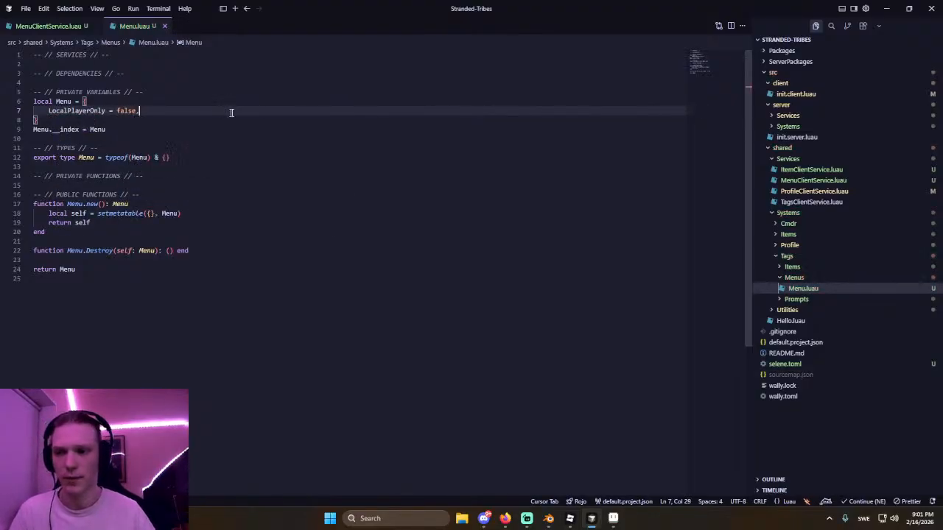
pyautogui.press('BackSpace')
pyautogui.press('BackSpace')
pyautogui.press('BackSpace')
pyautogui.press('BackSpace')
pyautogui.press('BackSpace')
pyautogui.press('BackSpace')
pyautogui.write('true')
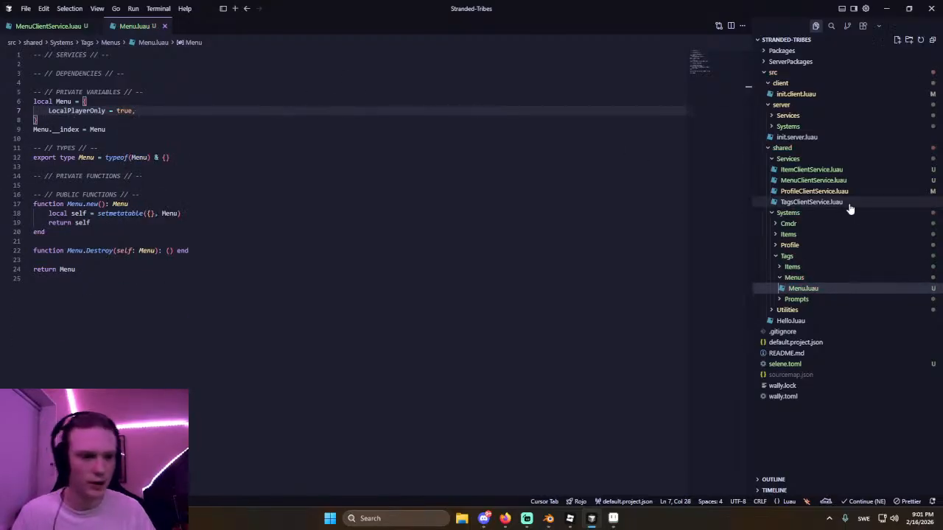
# Search the whole project for LocalPlayerOnly, clear the search and return to the file explorer.
pyautogui.click(617, 211)
pyautogui.hotkey('ctrl', 'shift', 'f')
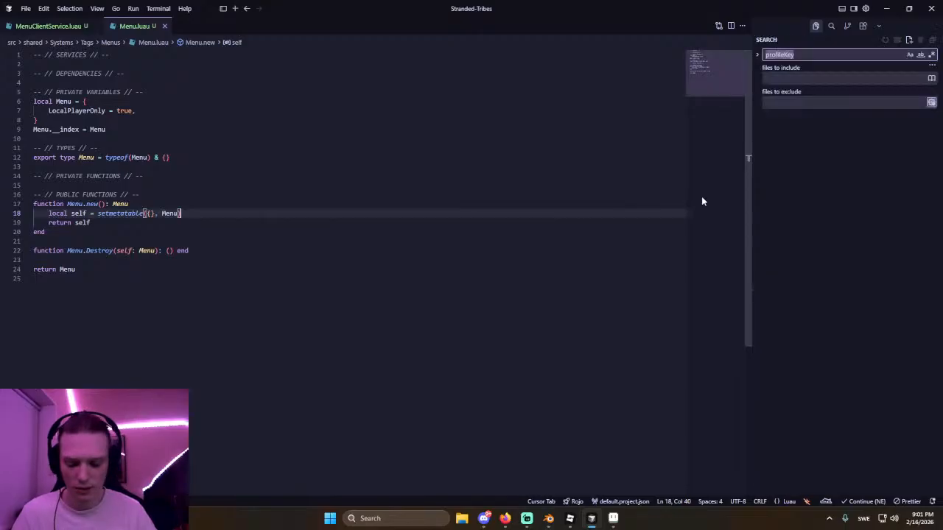
pyautogui.write('LocalPlayerOnly')
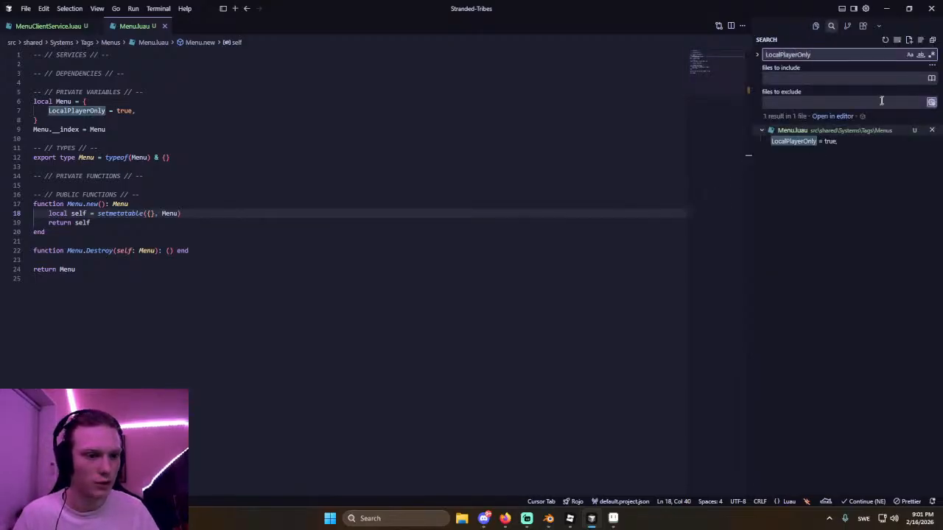
pyautogui.click(896, 40)
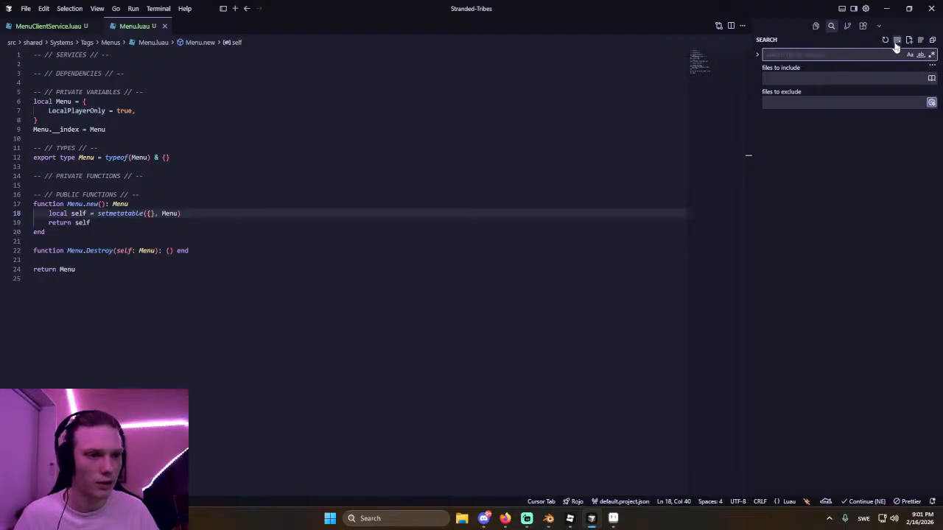
pyautogui.click(817, 26)
pyautogui.click(529, 150)
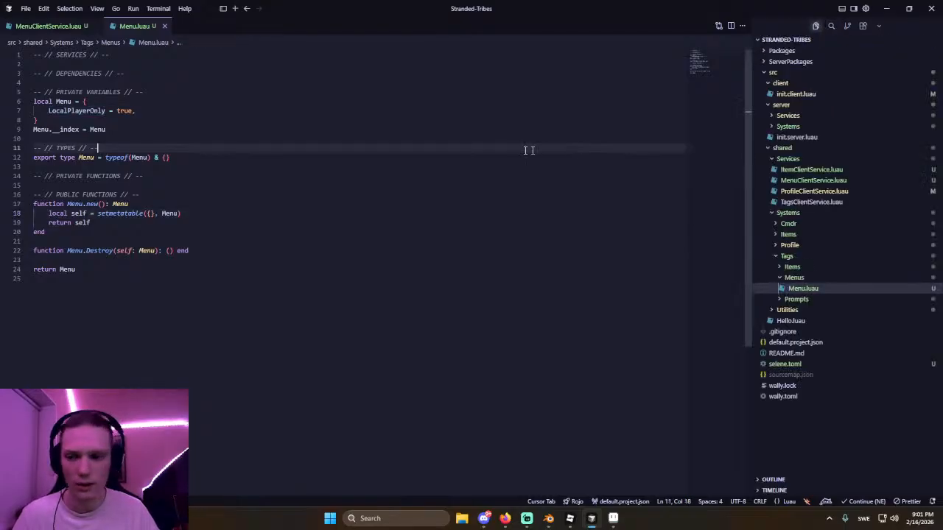
# Remove the LocalPlayerOnly line from the Menu table and save the file.
pyautogui.click(153, 110)
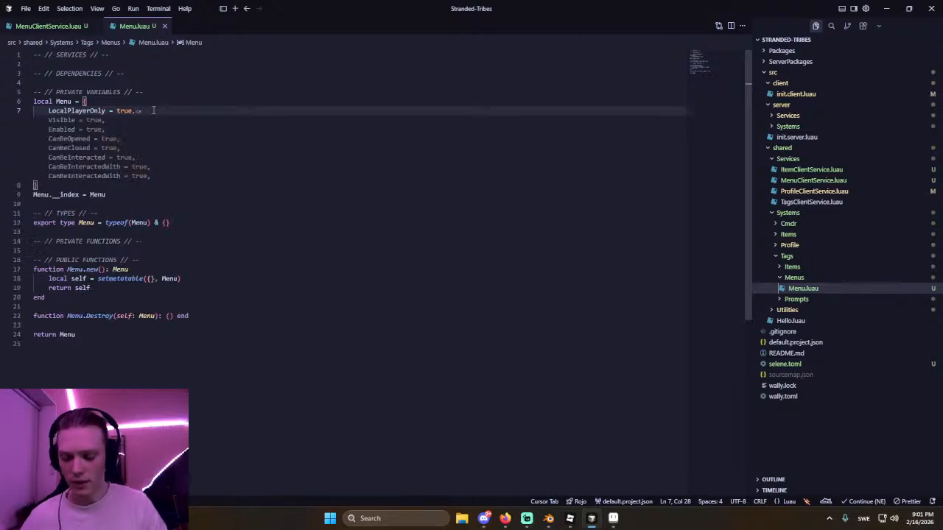
pyautogui.hotkey('ctrl', 'shift', 'k')
pyautogui.hotkey('ctrl', 's')
pyautogui.click(154, 121)
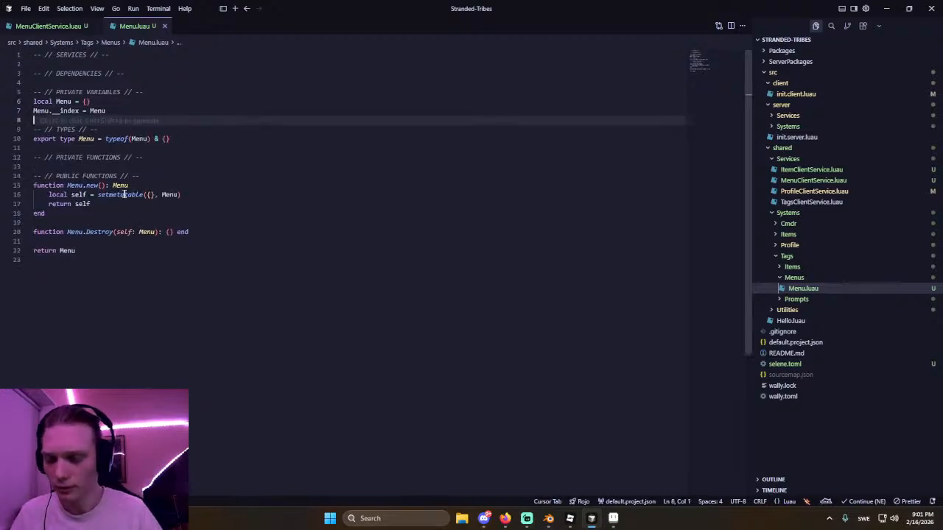
# Check the tagged Inventory frame in Roblox Studio, return to Cursor and add the parameter menu: Frame to Menu.new.
pyautogui.click(151, 195)
pyautogui.click(103, 184)
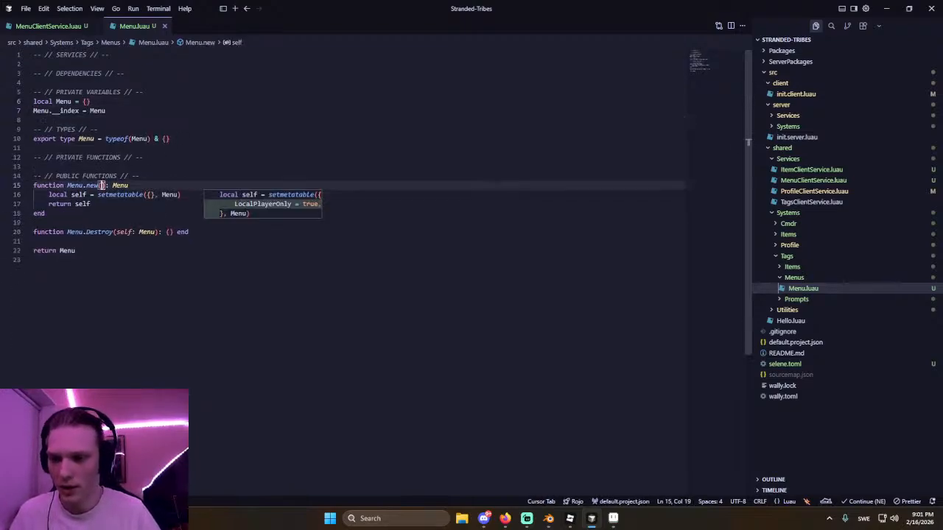
pyautogui.hotkey('alt', 'Tab')
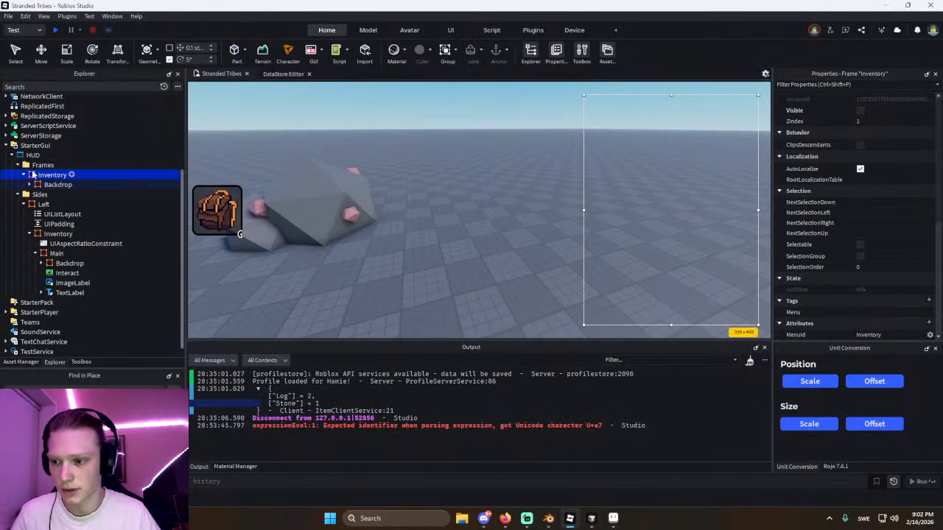
pyautogui.hotkey('alt', 'Tab')
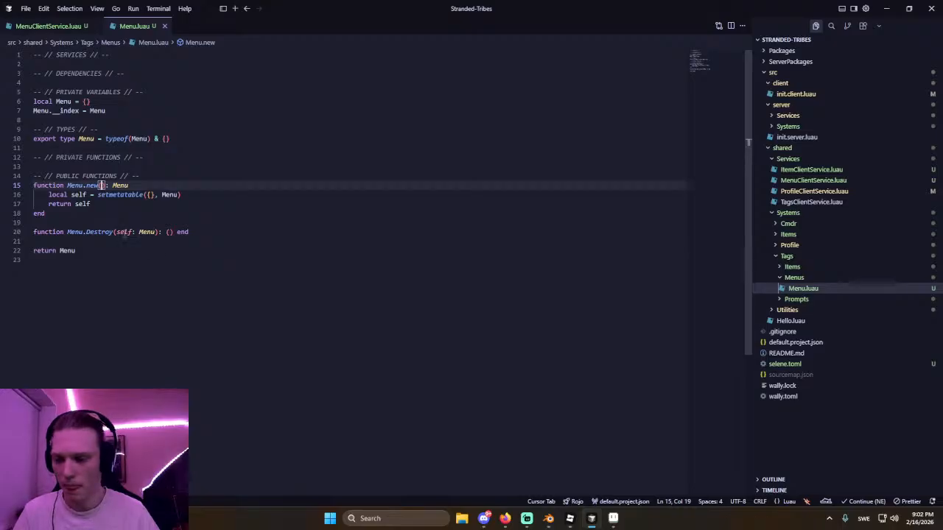
pyautogui.write('menu: ')
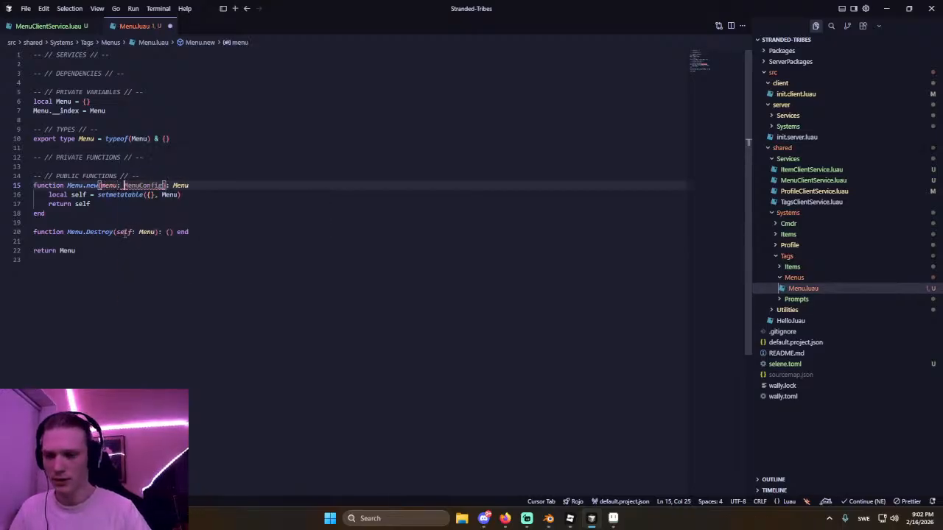
pyautogui.write('Frame')
# Add blank lines between the setmetatable line and the return statement in Menu.new, discarding the suggested self.menu assignment.
pyautogui.click(210, 193)
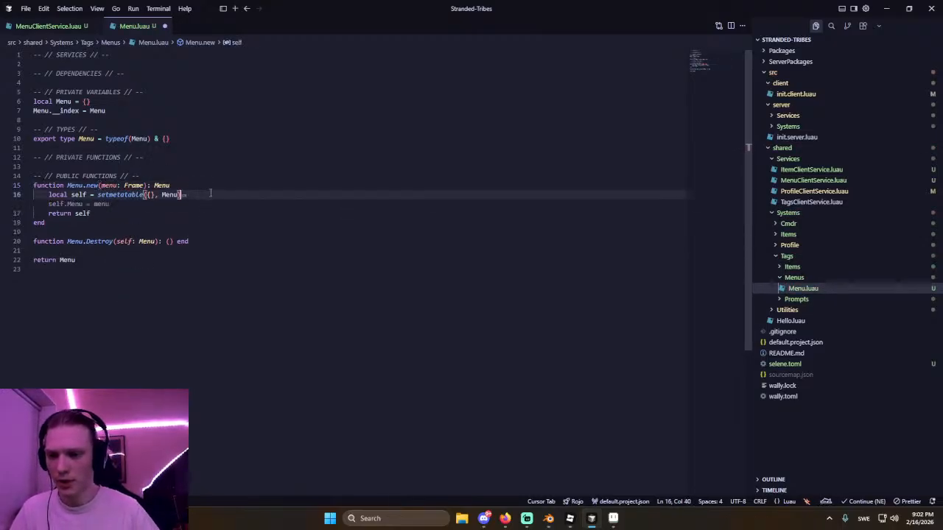
pyautogui.press('Return')
pyautogui.press('Return')
pyautogui.press('Tab')
pyautogui.hotkey('ctrl', 'BackSpace')
pyautogui.hotkey('ctrl', 'BackSpace')
pyautogui.hotkey('ctrl', 'BackSpace')
pyautogui.hotkey('ctrl', 'BackSpace')
pyautogui.press('Up')
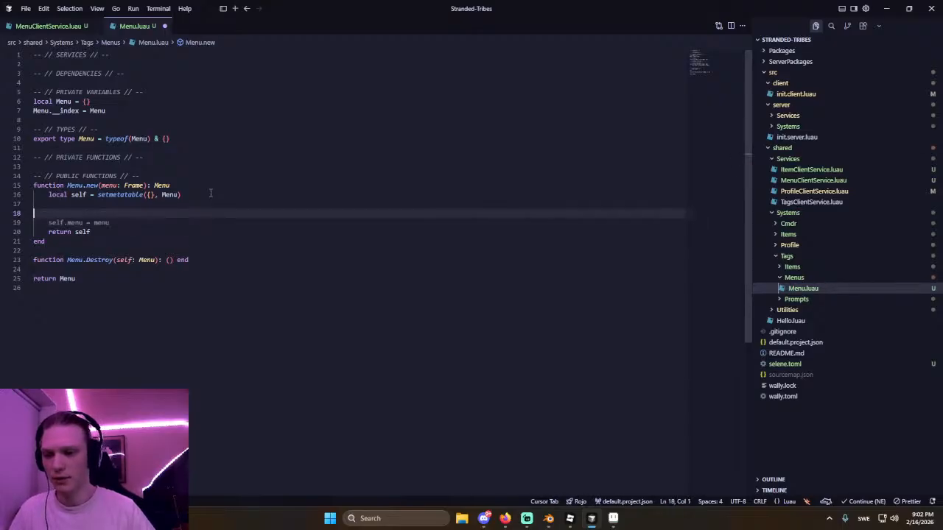
pyautogui.press('Tab')
pyautogui.hotkey('ctrl', 'z')
pyautogui.press('Up')
pyautogui.press('Down')
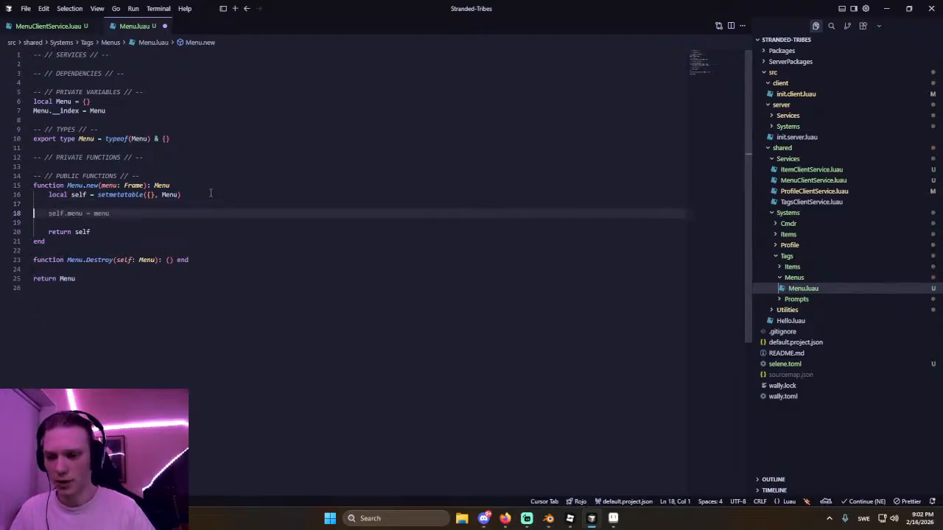
# Begin an if not condition in Menu.new that calls IsDescendantOf on menu.
pyautogui.write('if not menu:UIS')
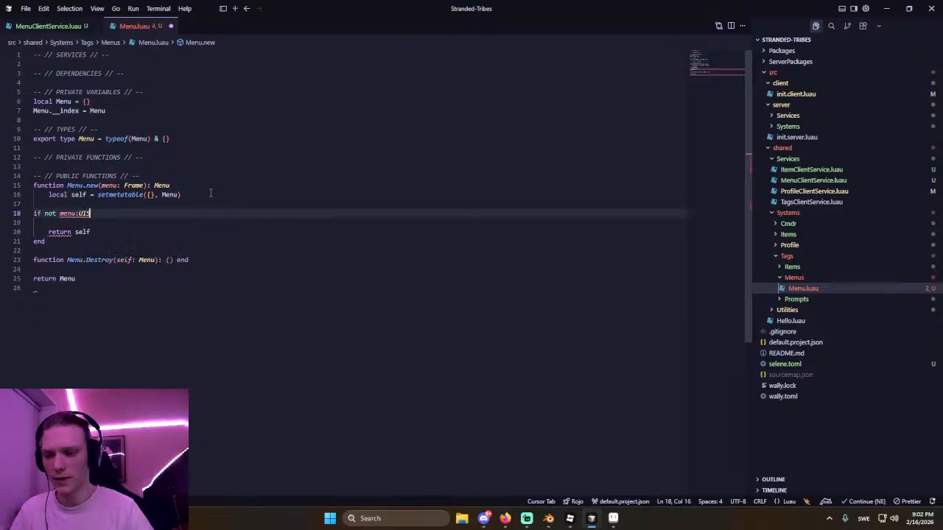
pyautogui.press('BackSpace')
pyautogui.press('BackSpace')
pyautogui.press('BackSpace')
pyautogui.write('isDes')
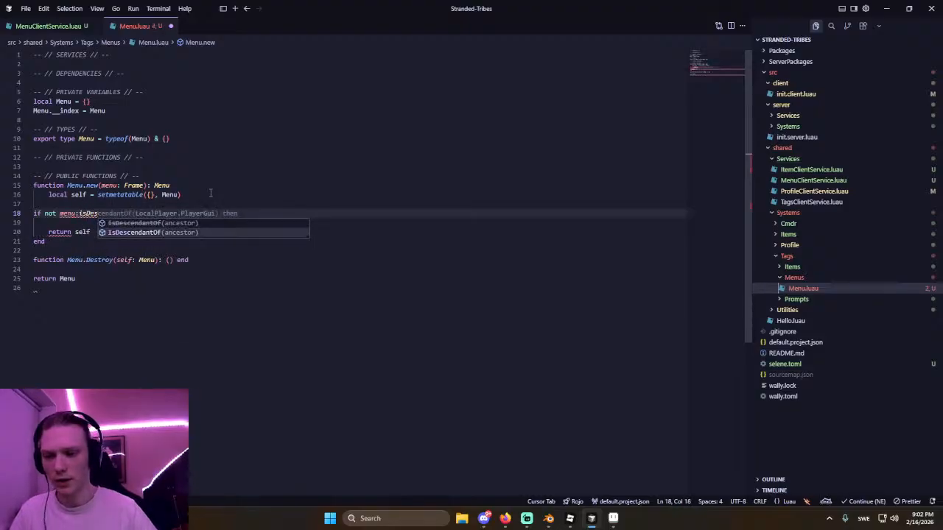
pyautogui.press('Return')
# Pass Players.LocalPlayer to the IsDescendantOf call in Menu.new, auto-importing the Players service.
pyautogui.write('pla')
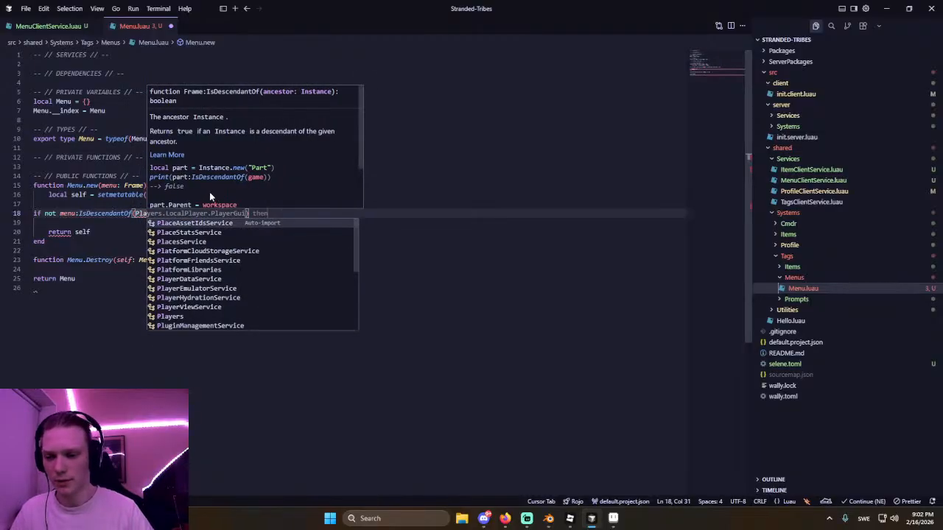
pyautogui.write('yer')
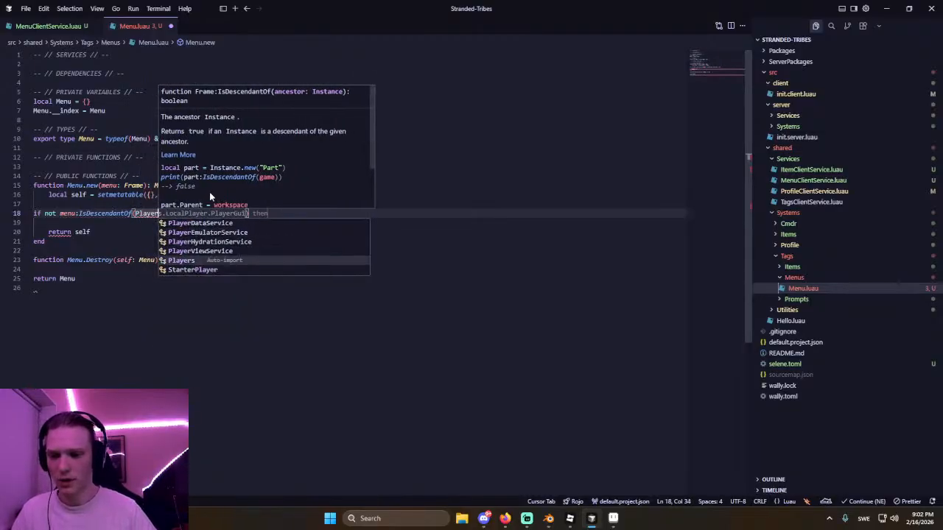
pyautogui.write('s.LocalPlayer')
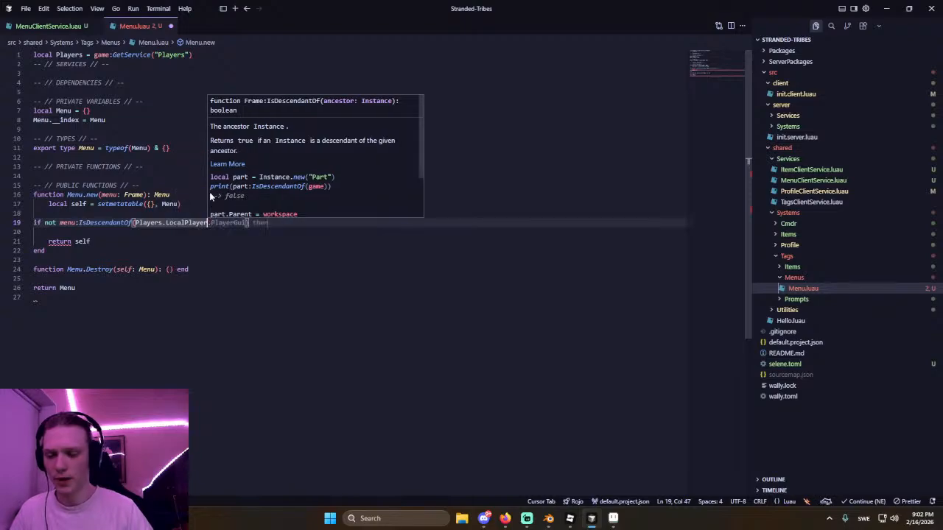
# Extend the IsDescendantOf argument with :WaitForChild("PlayerGui") and open the if block with then.
pyautogui.write('.PLa')
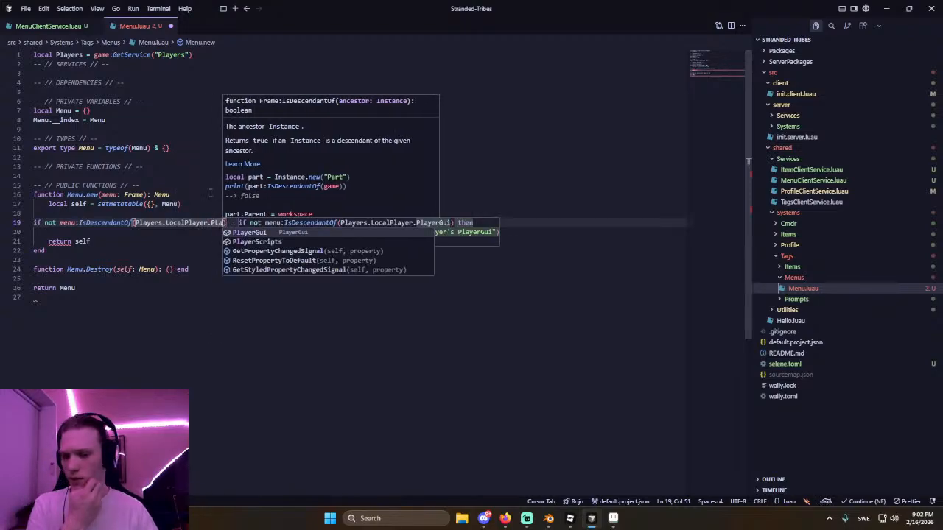
pyautogui.press('BackSpace')
pyautogui.press('BackSpace')
pyautogui.press('BackSpace')
pyautogui.press('BackSpace')
pyautogui.write(':WaitForChild("Pl')
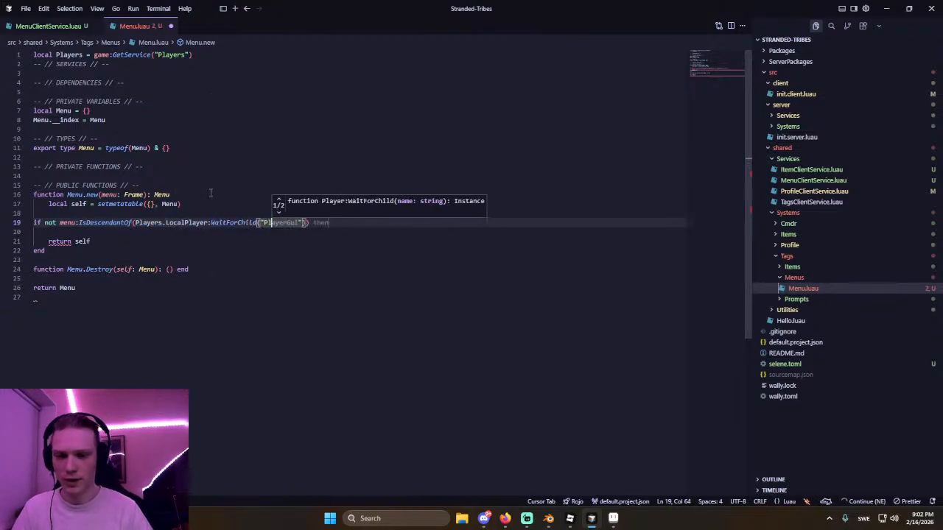
pyautogui.write('ayerGUI"')
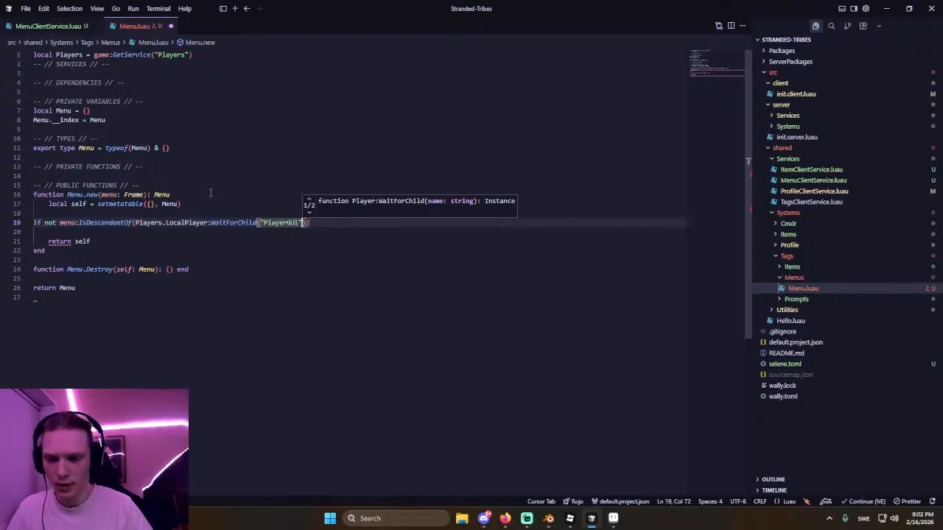
pyautogui.press('Left')
pyautogui.press('BackSpace')
pyautogui.press('BackSpace')
pyautogui.write('u')
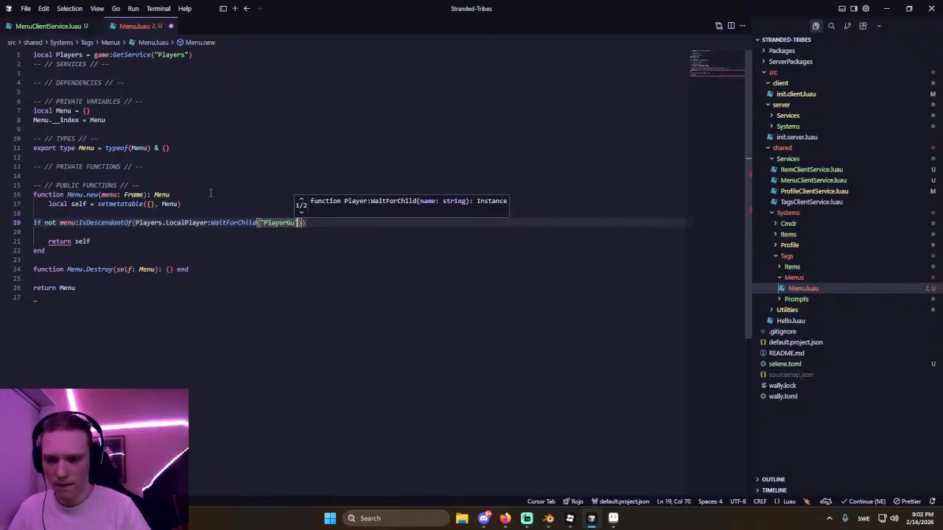
pyautogui.write('i")) then')
pyautogui.press('Return')
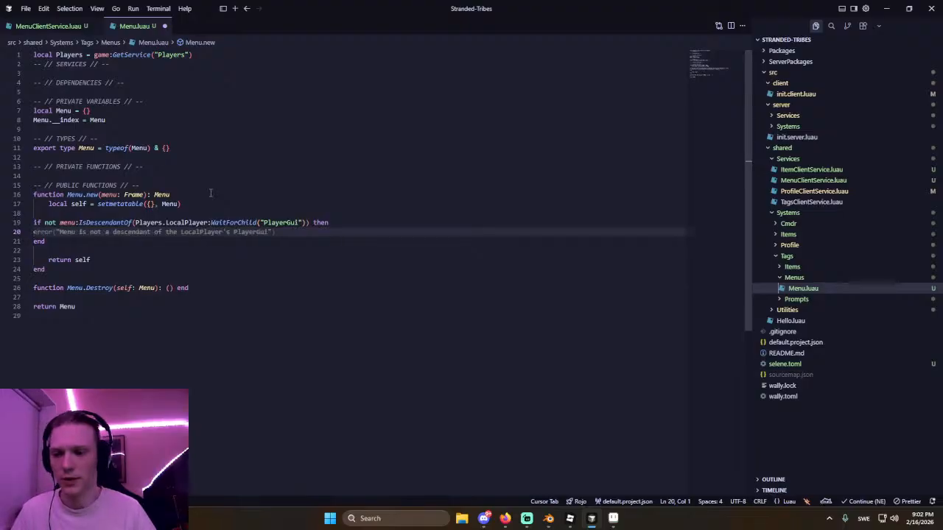
# Return self inside the PlayerGui check and save Menu.luau.
pyautogui.write('return')
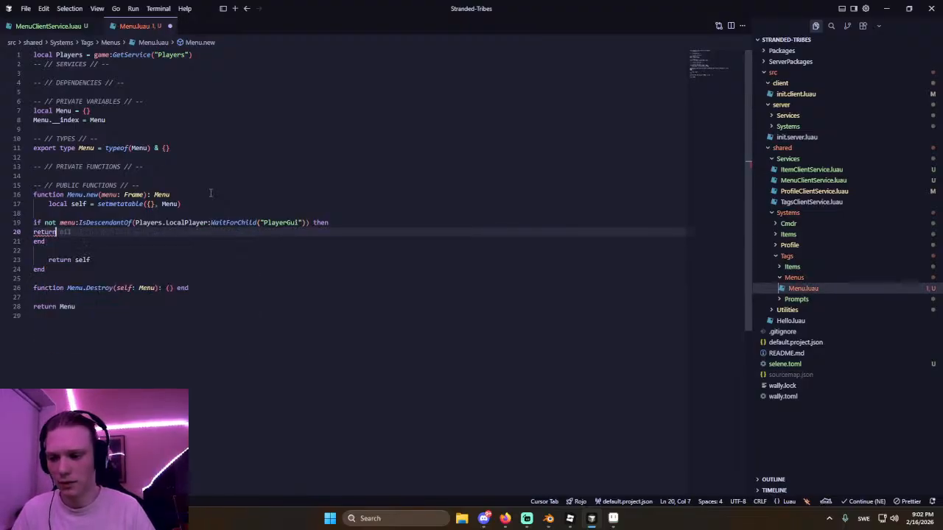
pyautogui.write(' self')
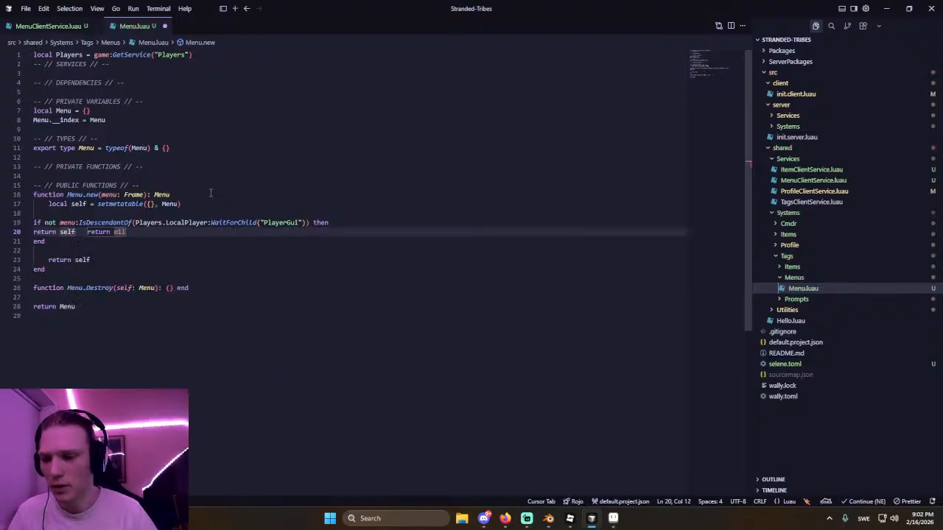
pyautogui.hotkey('ctrl', 's')
# Add a print(menu) line between the PlayerGui check and the final return in Menu.new.
pyautogui.press('Down')
pyautogui.press('Return')
pyautogui.press('Return')
pyautogui.write('g')
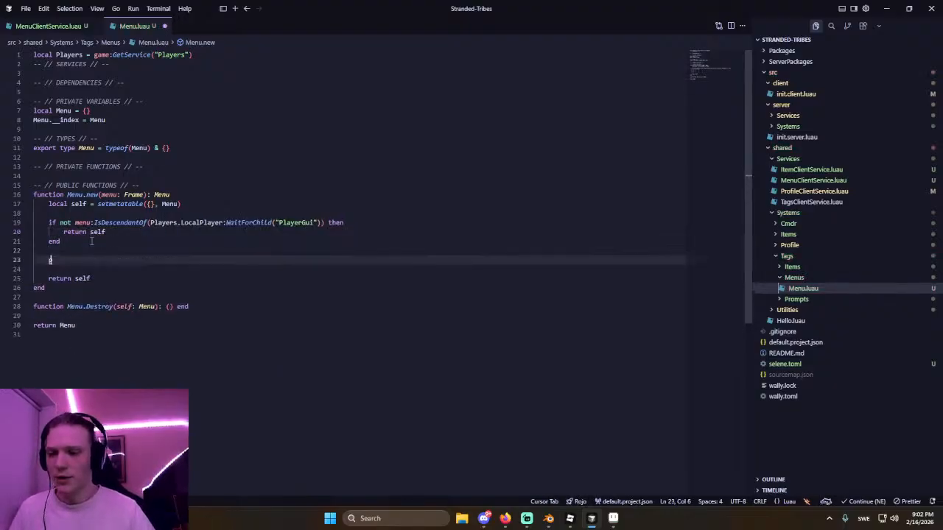
pyautogui.write('rint(menu')
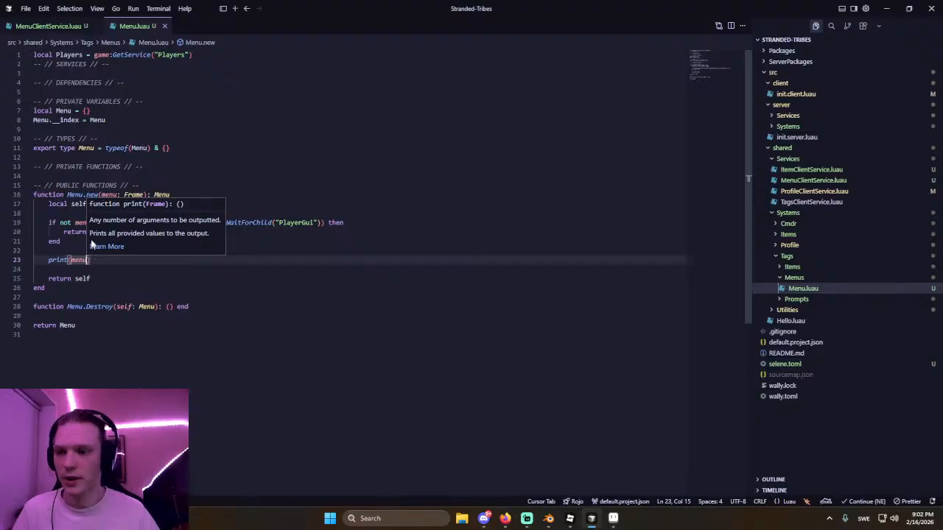
# Move the Players GetService line below the SERVICES comment header in Menu.luau.
pyautogui.hotkey('alt', 'Tab')
pyautogui.hotkey('alt', 'Tab')
pyautogui.click(139, 54)
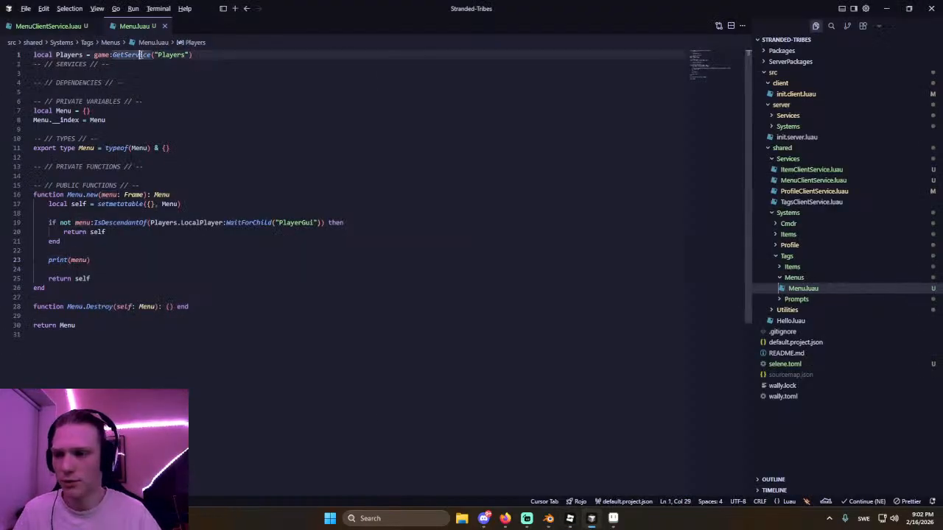
pyautogui.hotkey('alt', 'Down')
# Playtest in Roblox Studio, select the Inventory frame from the Menu output line, stop the test and return to Cursor.
pyautogui.hotkey('alt', 'Tab')
pyautogui.click(55, 30)
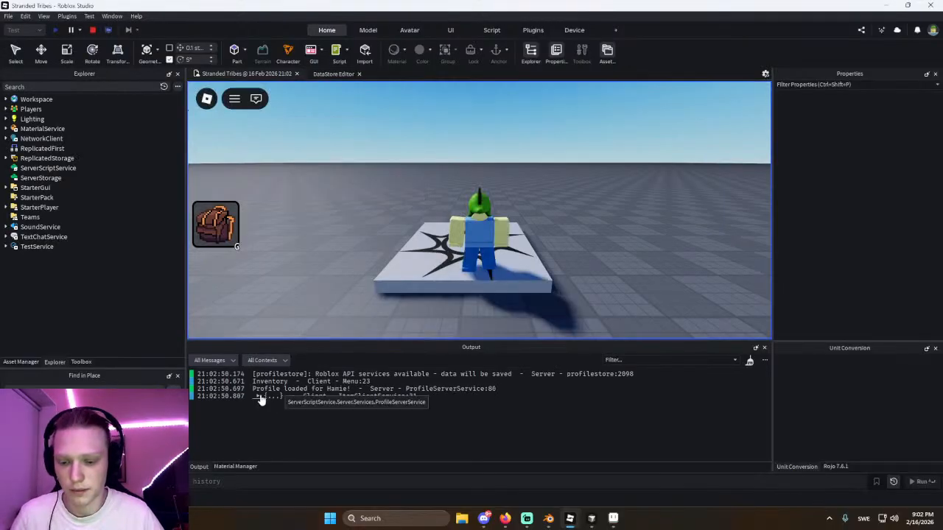
pyautogui.click(266, 382)
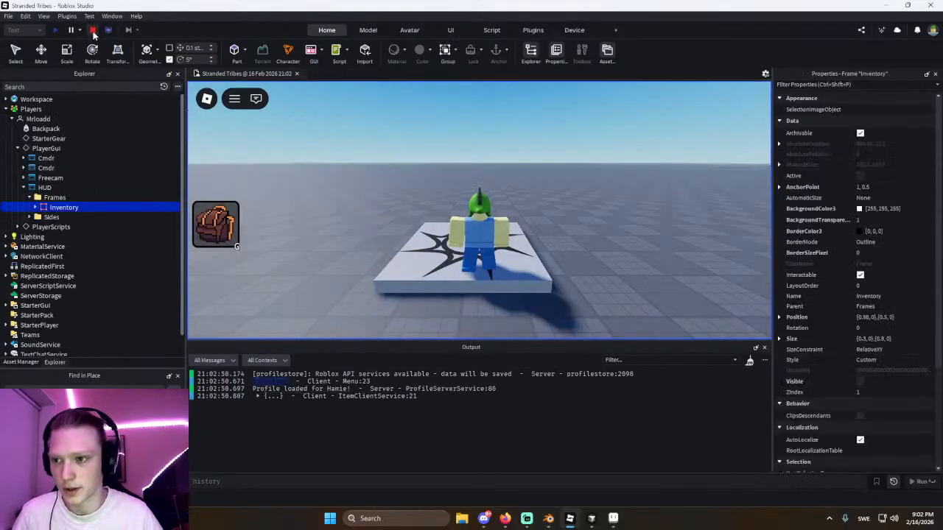
pyautogui.click(92, 31)
pyautogui.hotkey('alt', 'Tab')
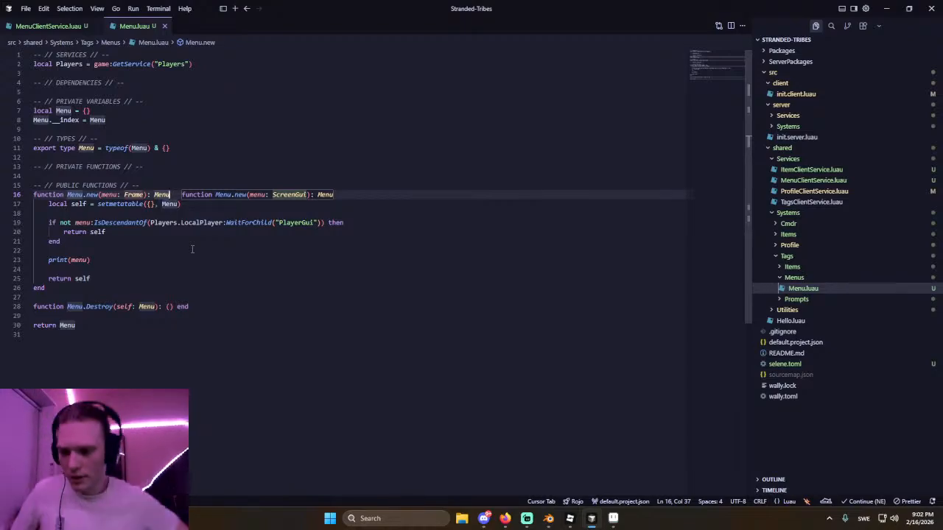
# In MenuClientService.luau, add a MenuClientService.AddMenu function below Start with parameters self: MenuClientService and menu: Frame.
pyautogui.click(59, 25)
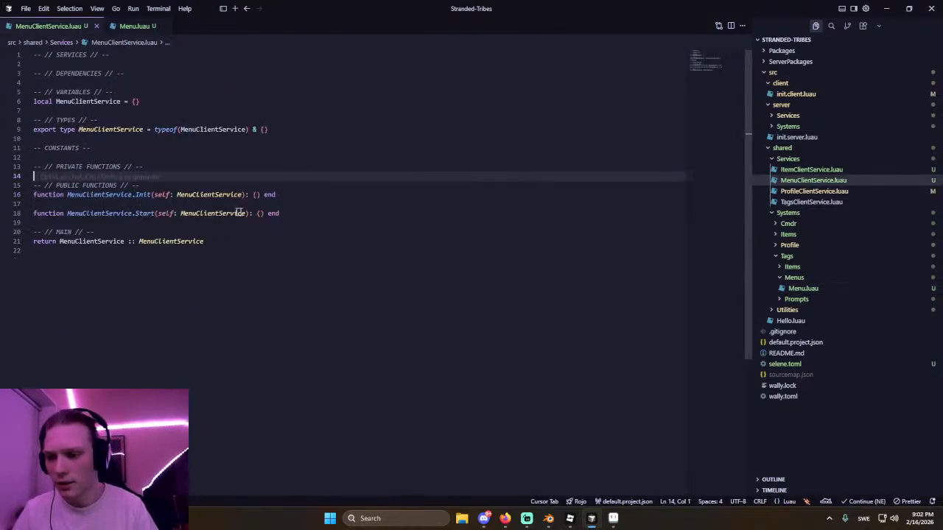
pyautogui.click(300, 214)
pyautogui.press('Return')
pyautogui.press('Return')
pyautogui.write('functi')
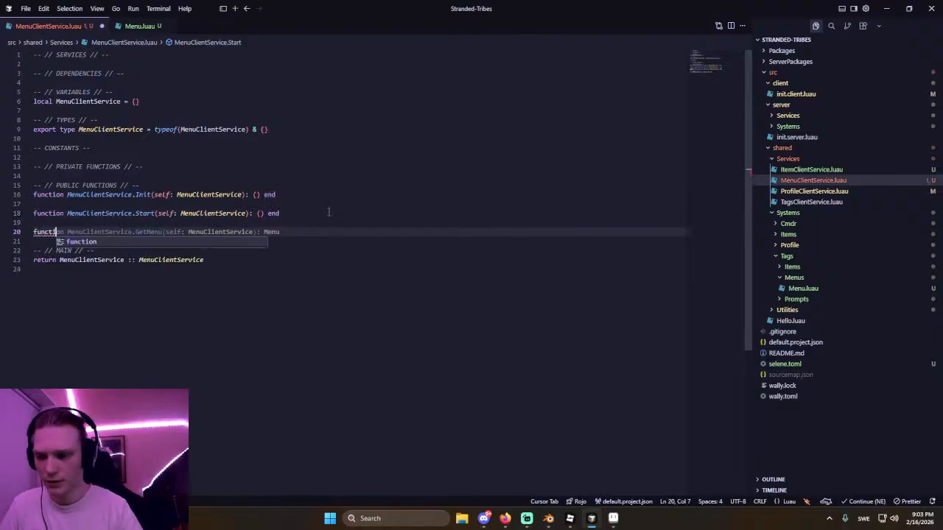
pyautogui.write('on MenuClientService')
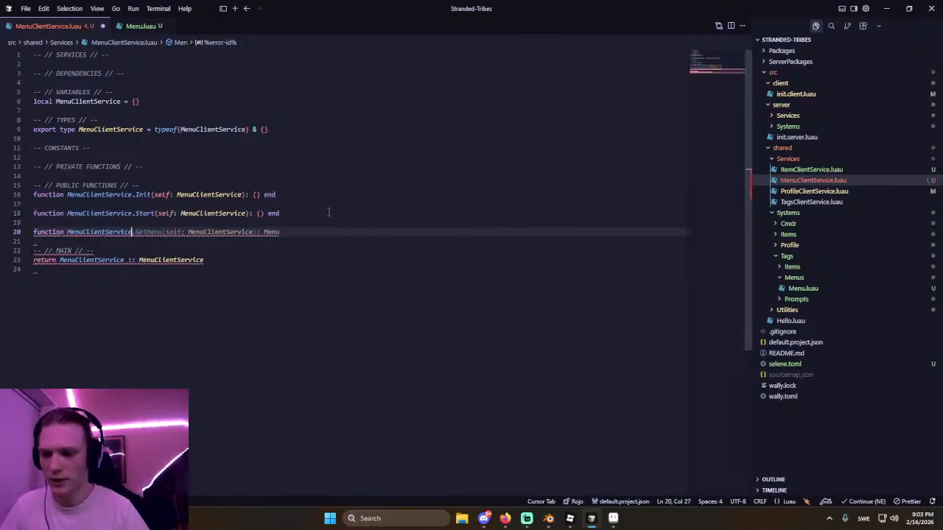
pyautogui.write('.AddMen')
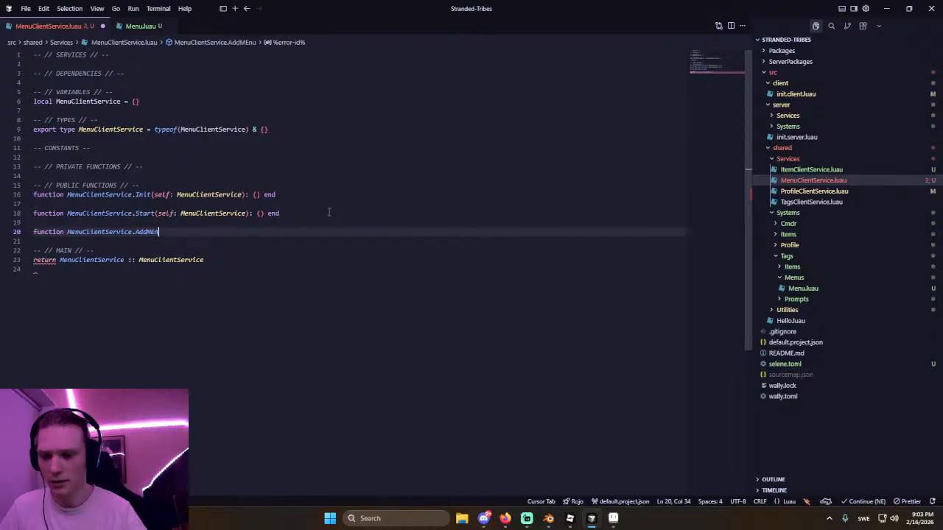
pyautogui.write('u(self: MenuClie')
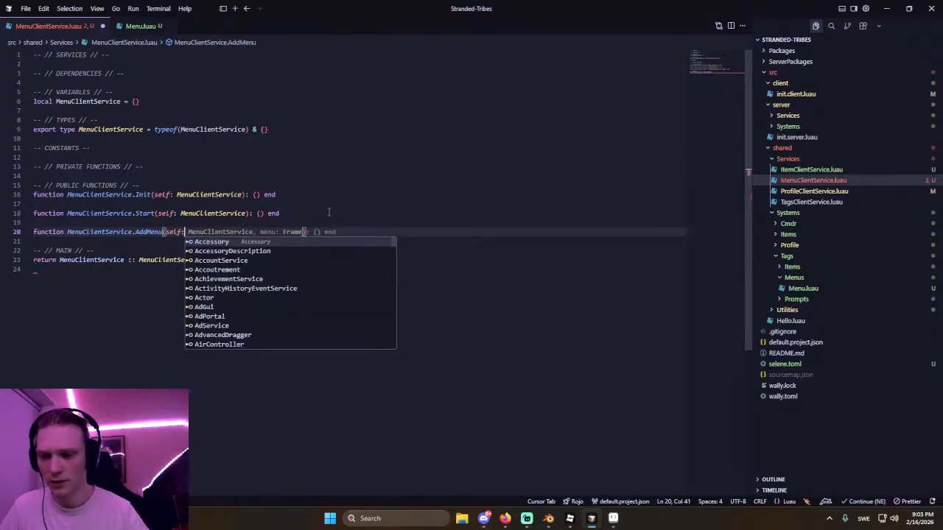
pyautogui.press('Tab')
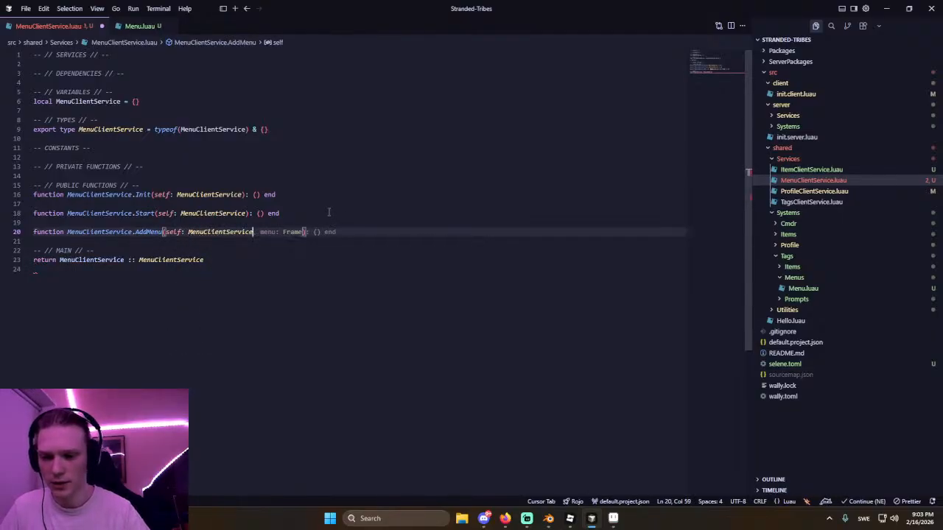
pyautogui.write(', menu')
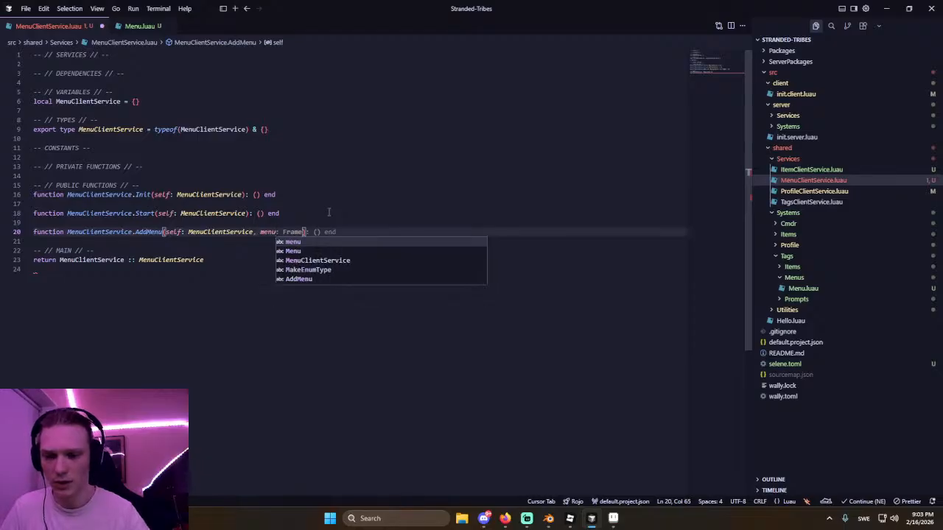
pyautogui.press('Tab')
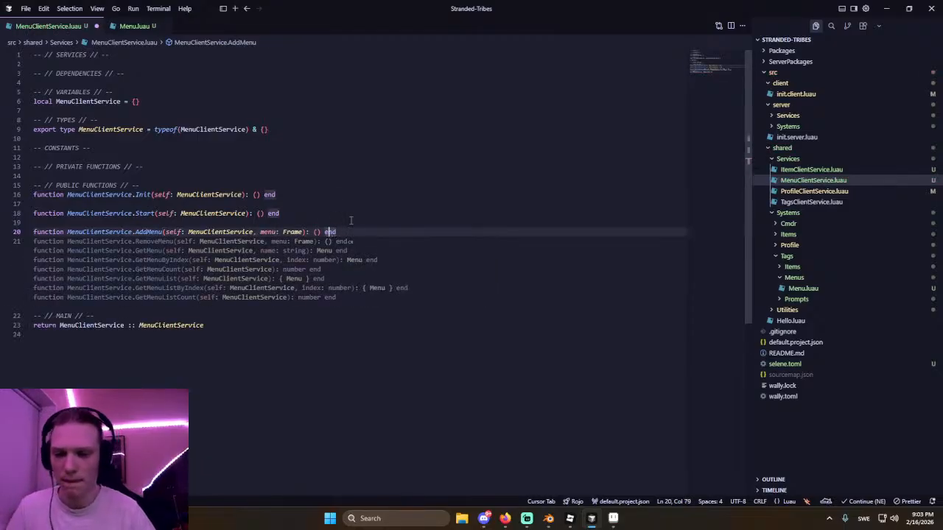
# Add a class: { any } parameter to AddMenu and open an empty line in the function body.
pyautogui.press('Left')
pyautogui.press('Left')
pyautogui.press('Left')
pyautogui.press('Left')
pyautogui.press('Left')
pyautogui.press('Left')
pyautogui.press('Left')
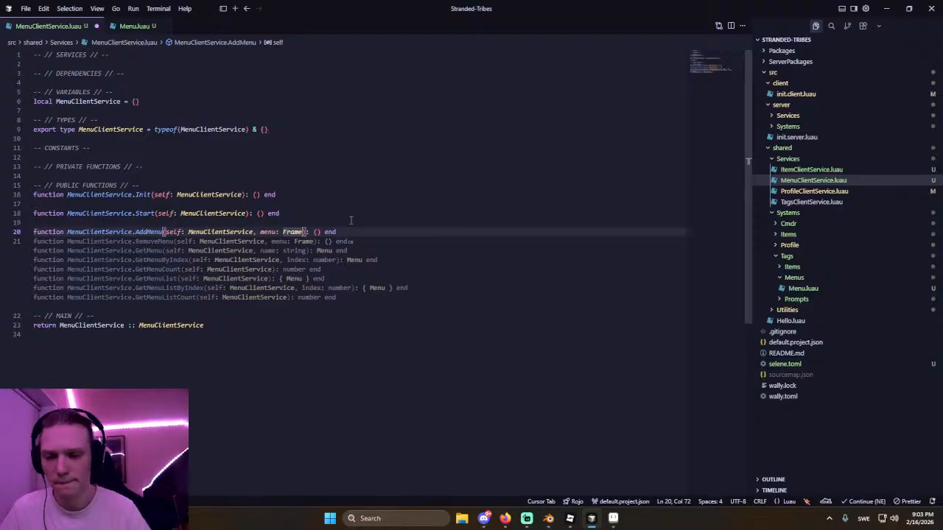
pyautogui.write(', class: Menu')
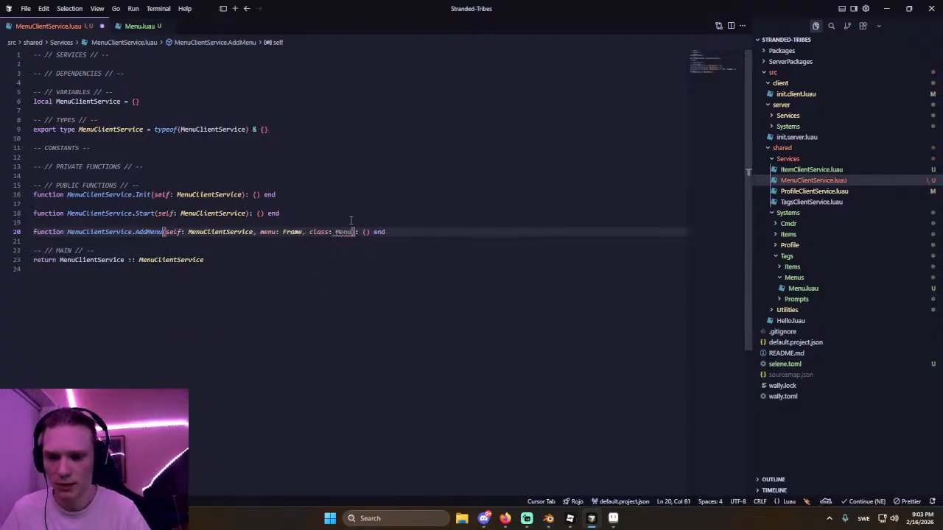
pyautogui.write('(')
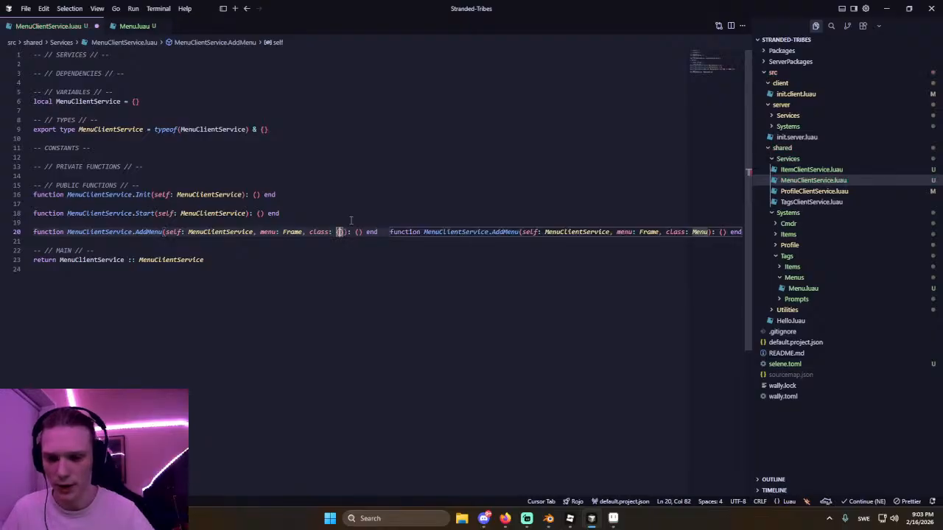
pyautogui.write(' any }')
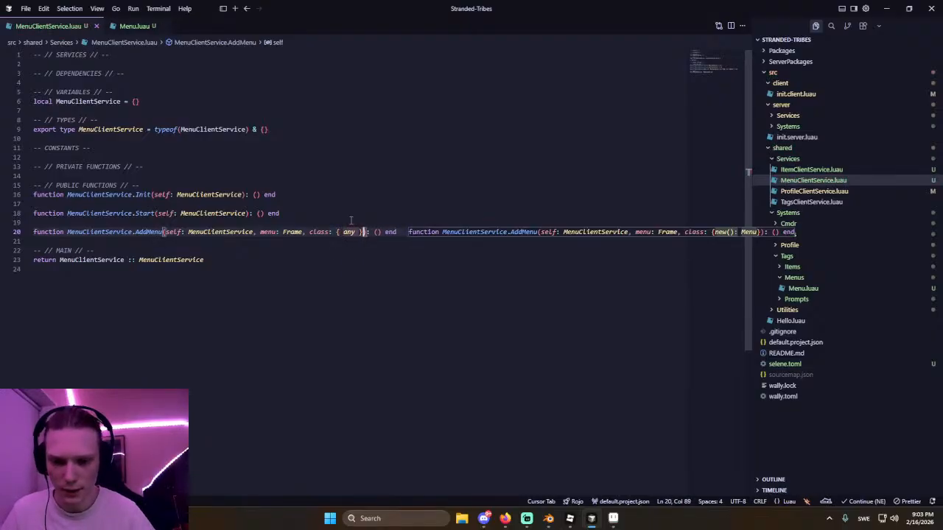
pyautogui.write(')')
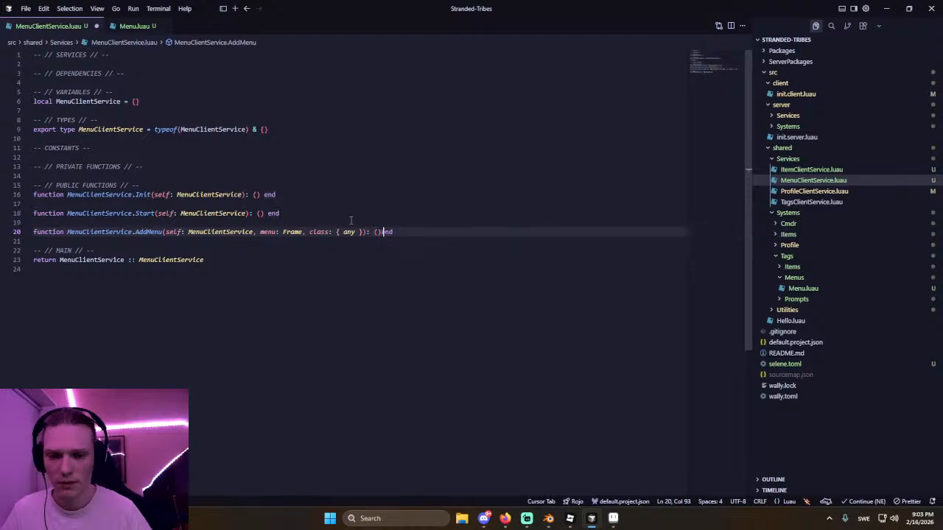
pyautogui.press('Return')
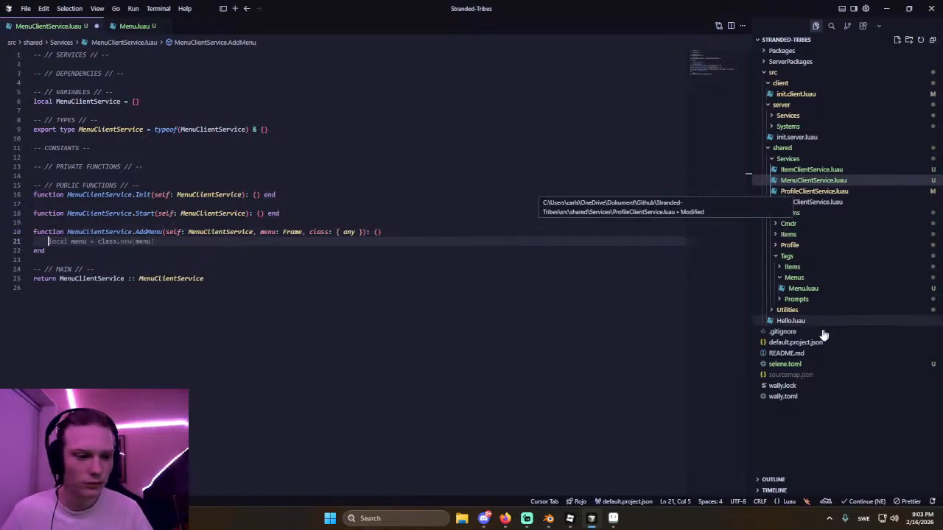
# Create a folder named Menus inside shared/Systems.
pyautogui.click(818, 279)
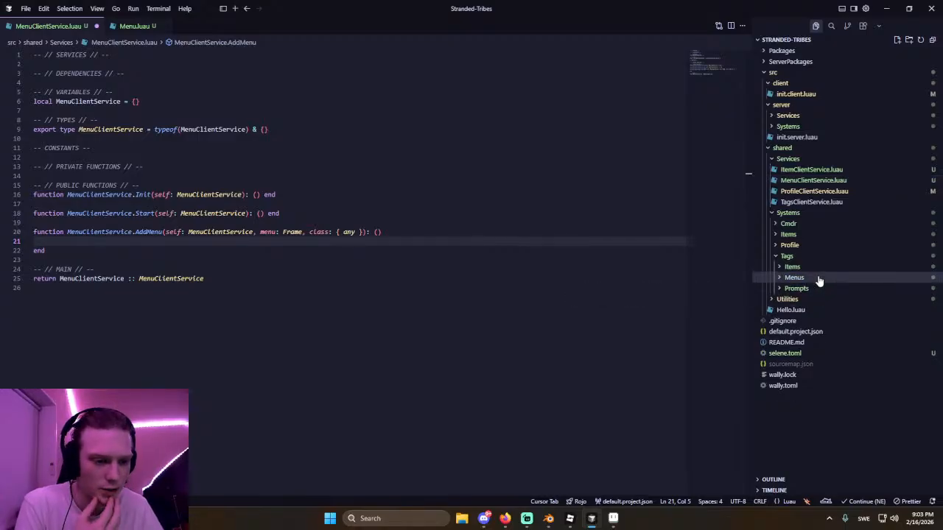
pyautogui.click(794, 213)
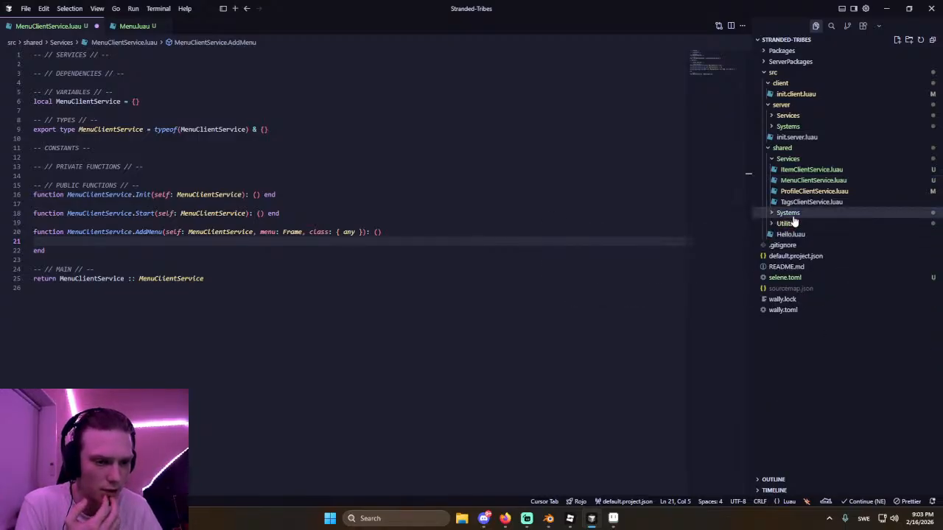
pyautogui.click(909, 39)
pyautogui.write('M')
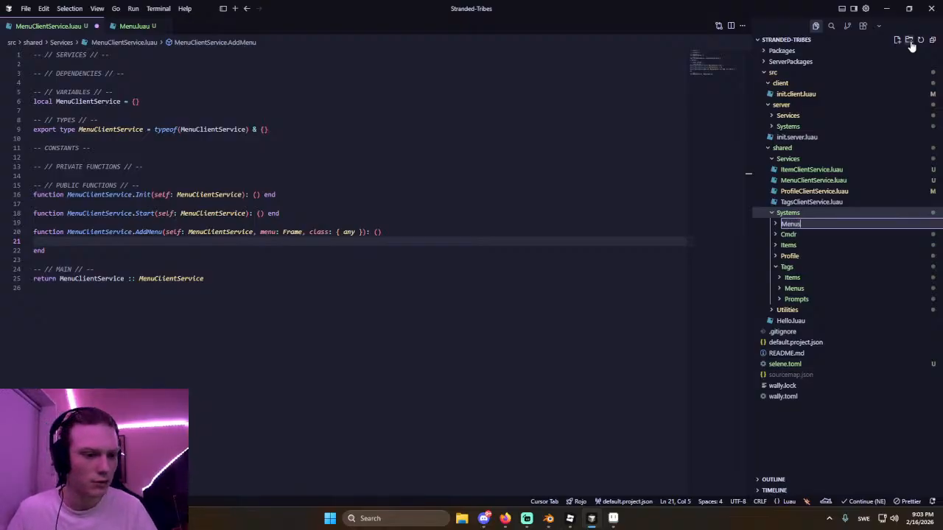
pyautogui.write('enus')
pyautogui.press('Return')
# Create a file named MenuSharedTypes.luau inside the shared/Systems/Menus folder.
pyautogui.click(897, 41)
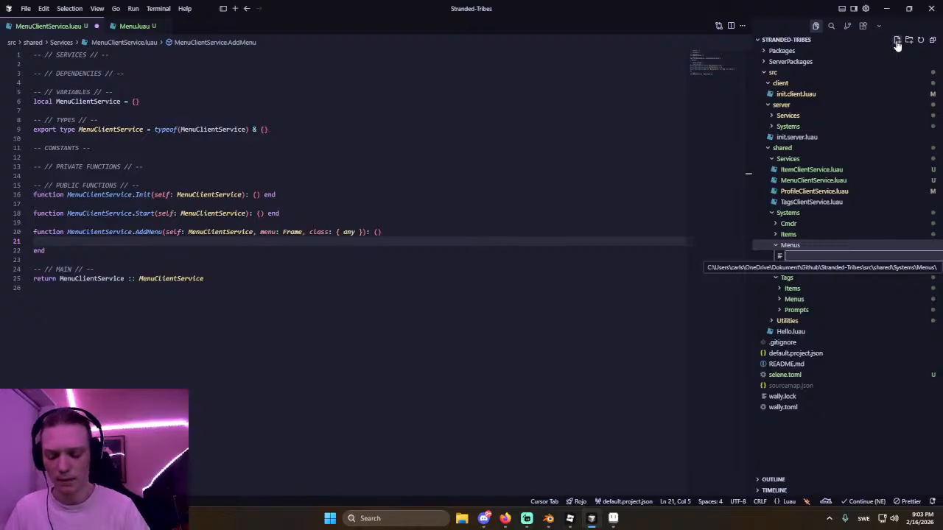
pyautogui.write('Menu')
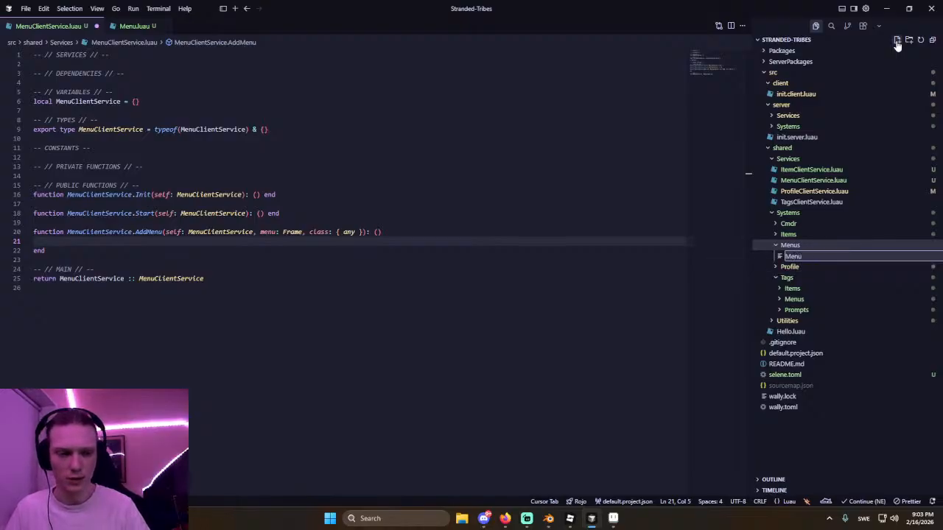
pyautogui.write('sharedTypes.luau')
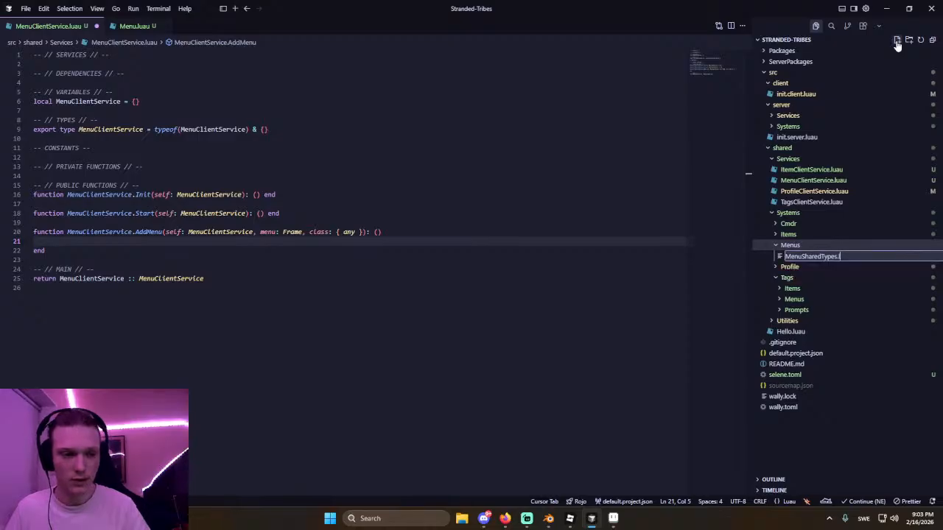
pyautogui.press('Return')
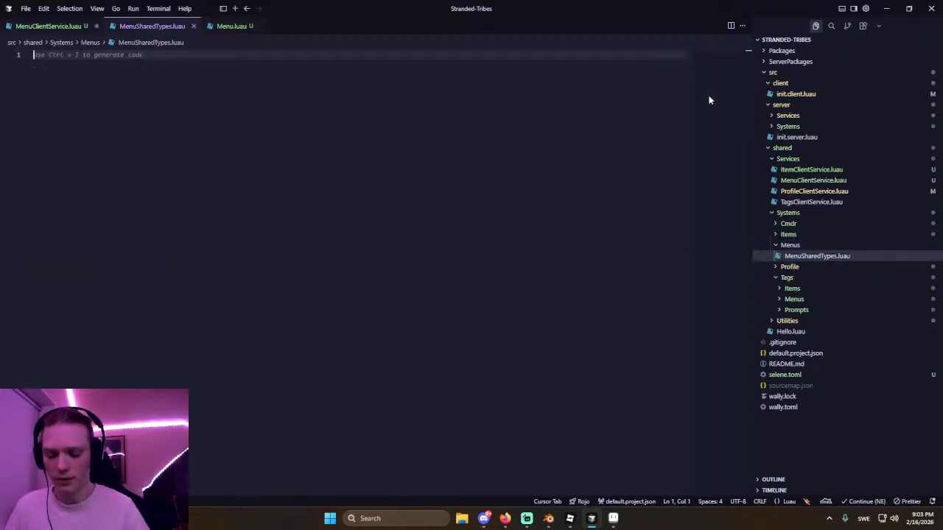
# Add a return {} statement to MenuSharedTypes.luau with two empty lines above it.
pyautogui.write('return {}')
pyautogui.press('Home')
pyautogui.press('Return')
pyautogui.press('Return')
pyautogui.press('Up')
pyautogui.press('Up')
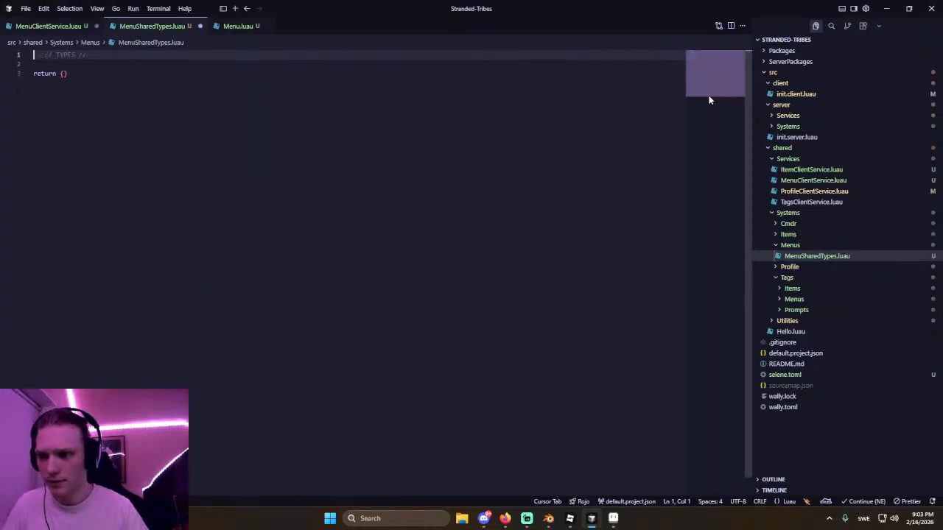
# Declare an exported type MenuClass as a table type above the return statement and open its body.
pyautogui.write('e')
pyautogui.press('BackSpace')
pyautogui.write('export ty')
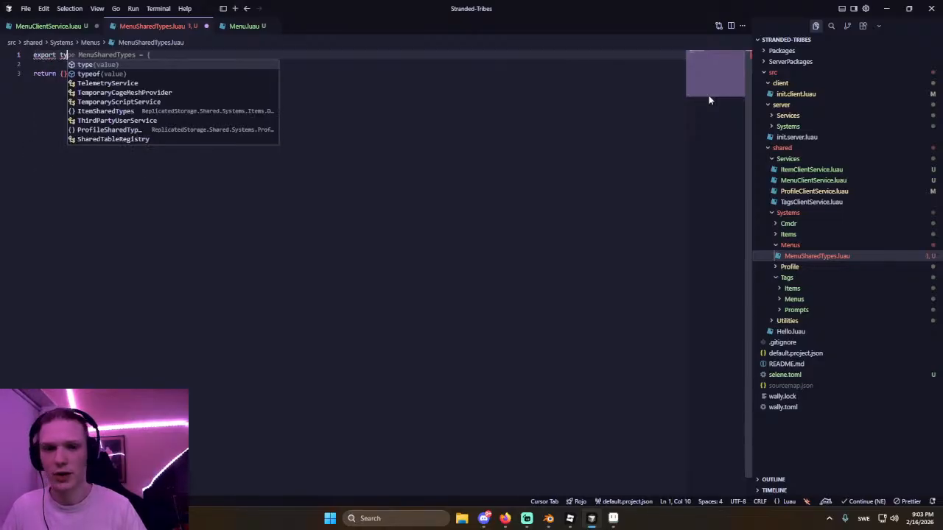
pyautogui.write('pe')
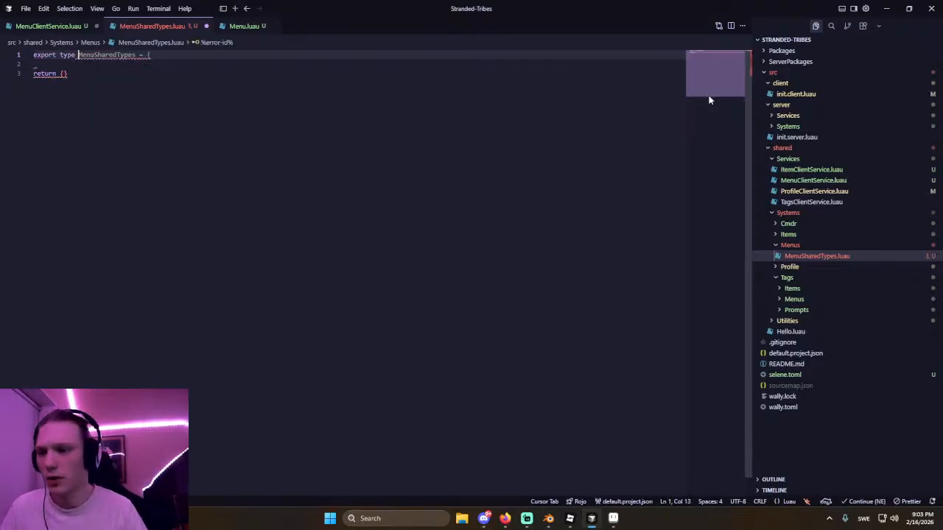
pyautogui.write(' Menu ')
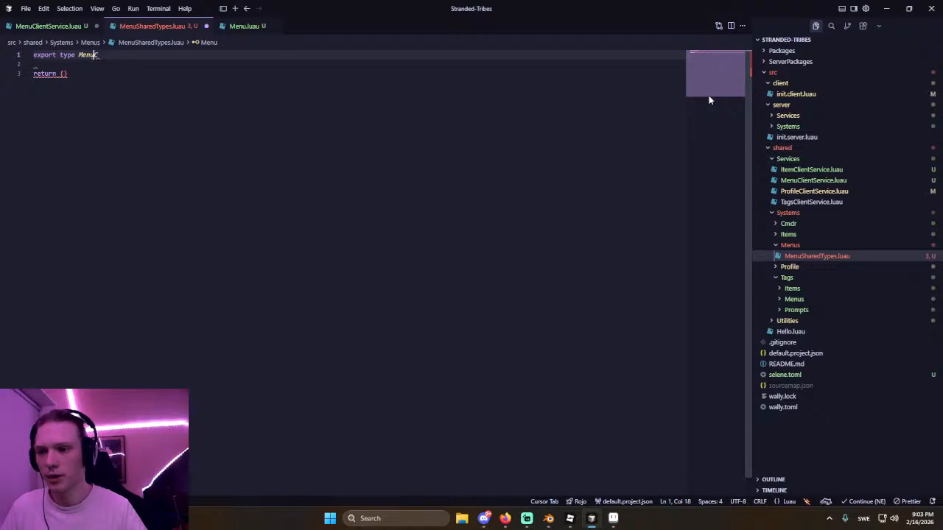
pyautogui.write('lass =')
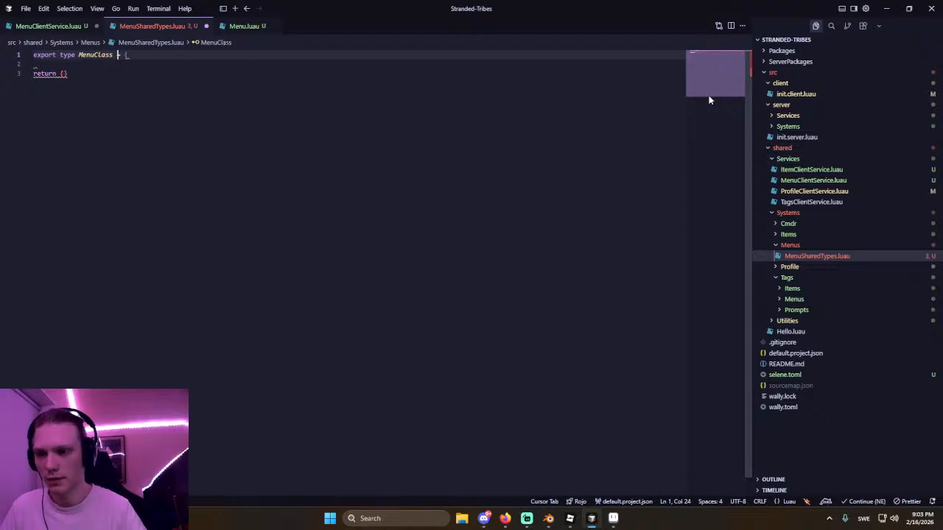
pyautogui.write(' {')
pyautogui.press('Return')
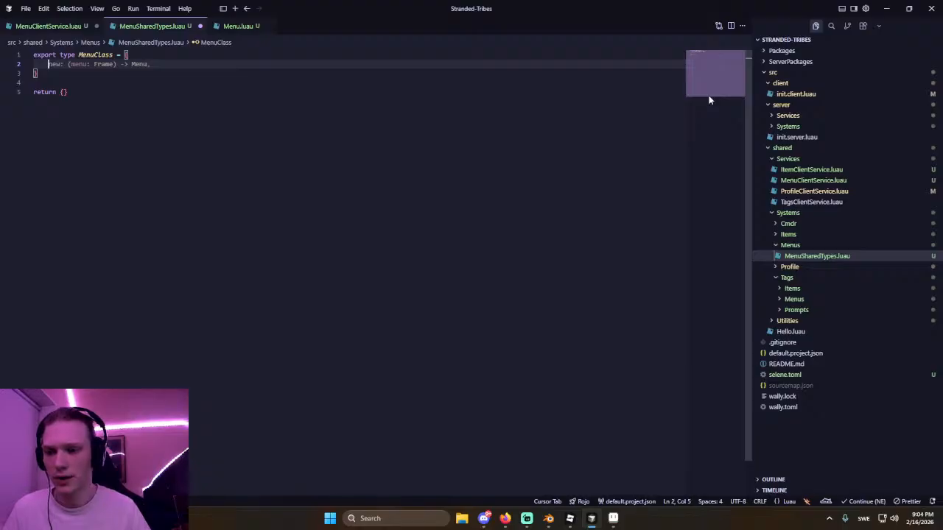
# Add the members new: (menu: Frame) -> MenuClass and Destroy: (self: MenuClass) -> () to the MenuClass type.
pyautogui.press('Tab')
pyautogui.press('Tab')
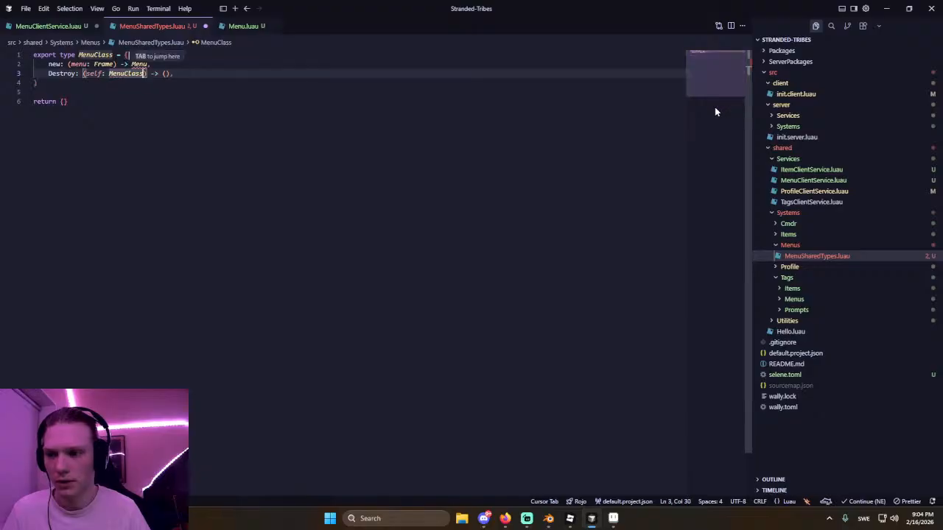
pyautogui.press('Tab')
pyautogui.click(140, 58)
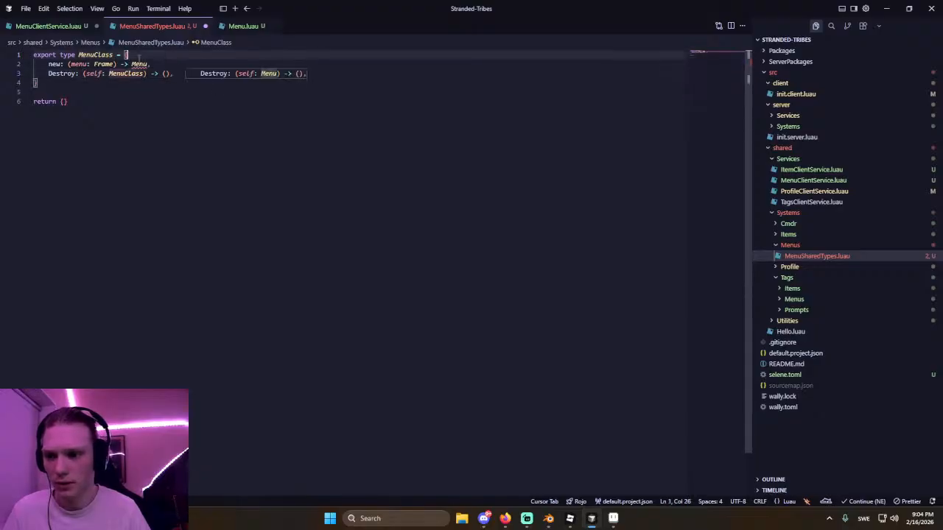
pyautogui.doubleClick(142, 64)
pyautogui.write('Menu')
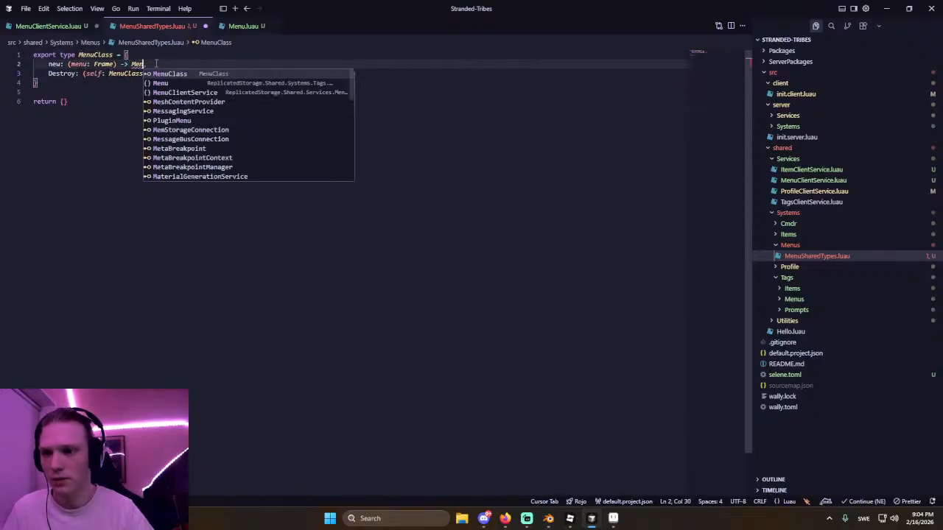
pyautogui.press('Tab')
# Below Destroy, add a shown: Fusion.Value<boolean> member with the auto-imported Fusion require, and save the file.
pyautogui.press('Down')
pyautogui.press('End')
pyautogui.press('Return')
pyautogui.press('Return')
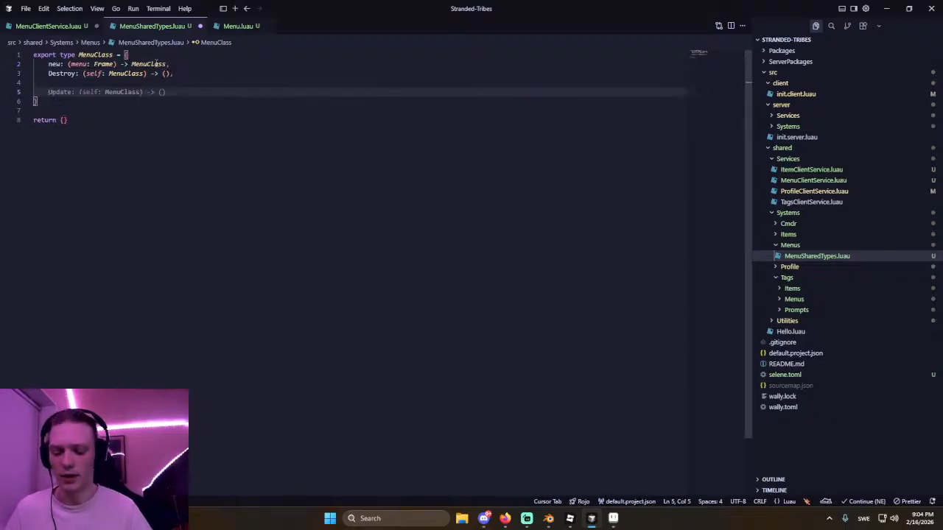
pyautogui.write('shown: ')
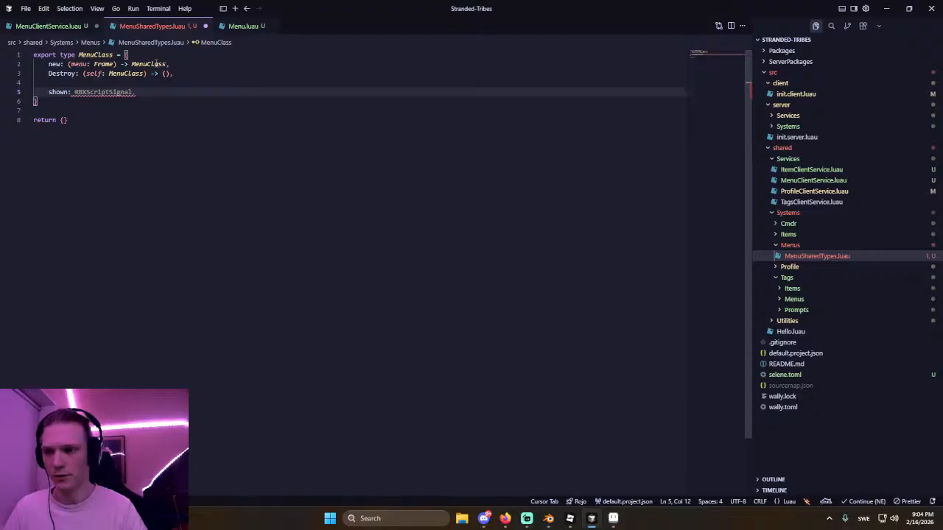
pyautogui.write('Fu')
pyautogui.press('Tab')
pyautogui.write('.Value<')
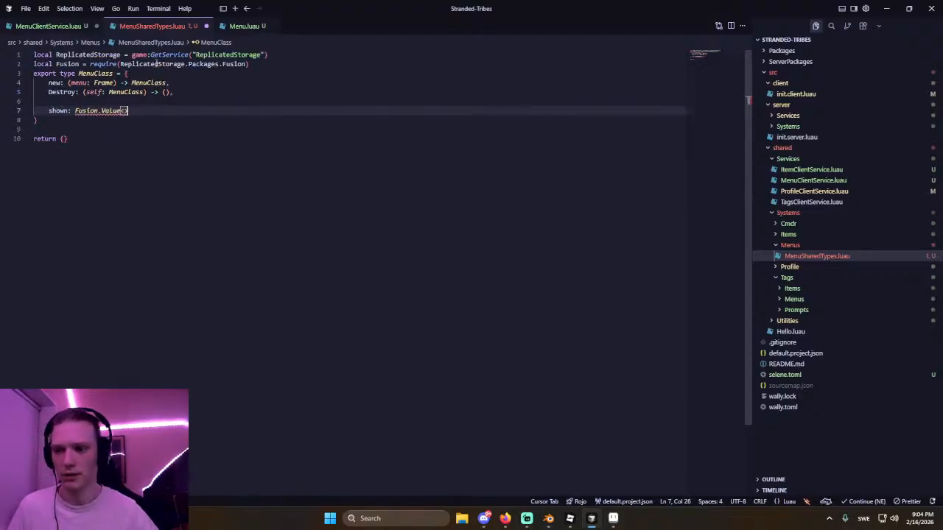
pyautogui.write('boolean>,')
pyautogui.hotkey('ctrl', 's')
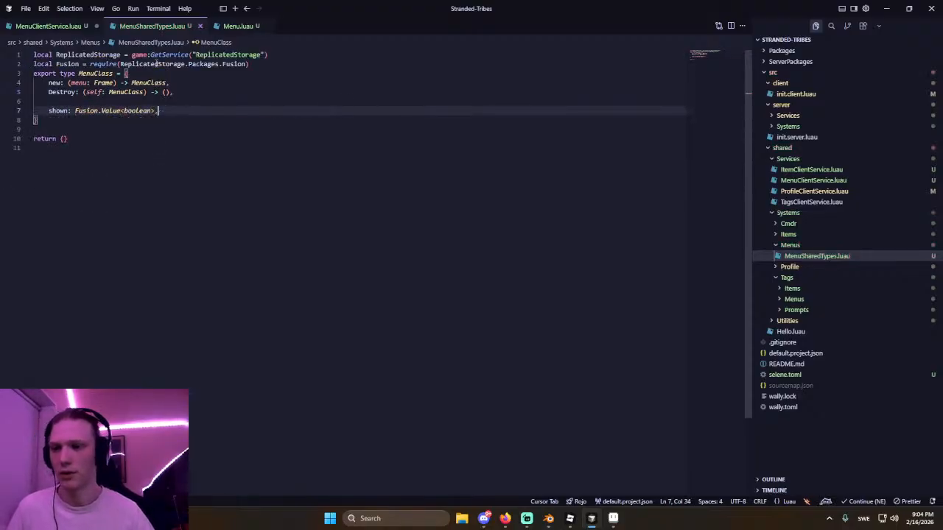
# Insert empty lines after the ReplicatedStorage and Fusion declarations in MenuSharedTypes.luau and close the file.
pyautogui.click(174, 62)
pyautogui.hotkey('ctrl', 'Return')
pyautogui.press('Up')
pyautogui.press('Up')
pyautogui.hotkey('ctrl', 'Return')
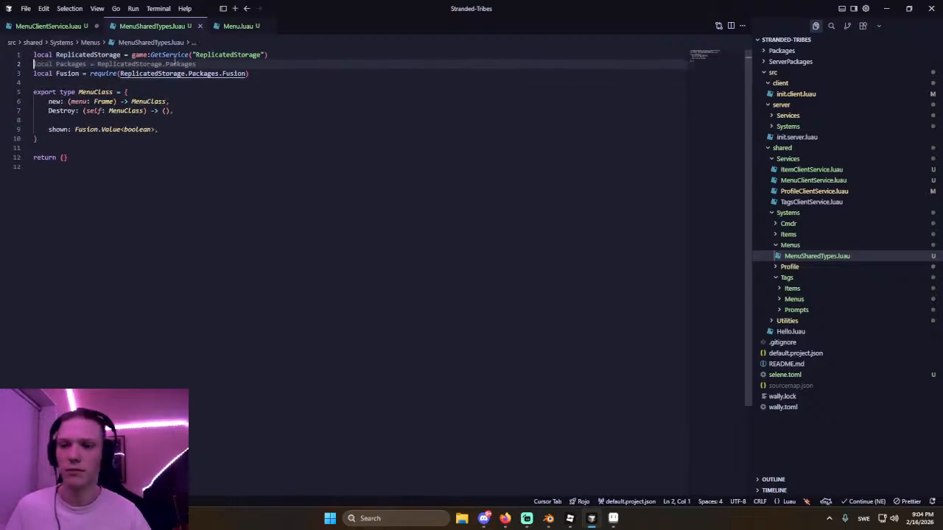
pyautogui.hotkey('ctrl', 'w')
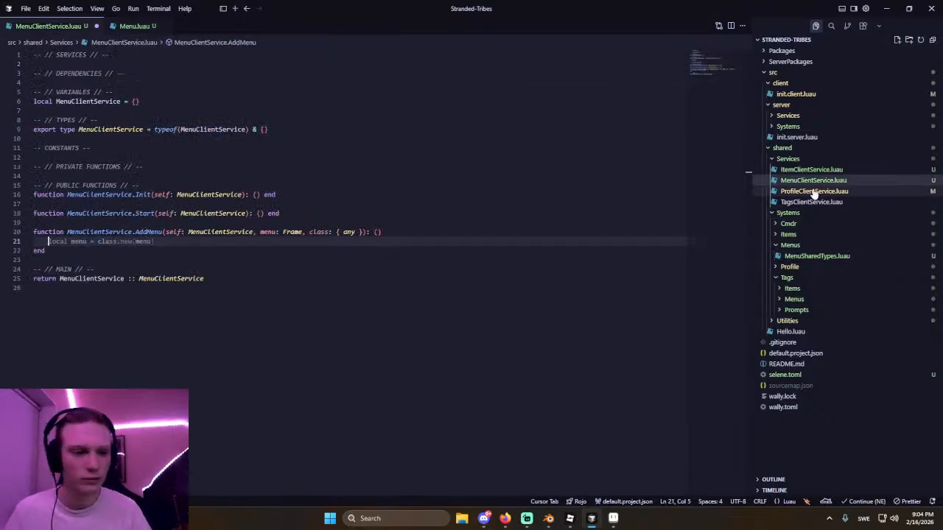
pyautogui.click(801, 257)
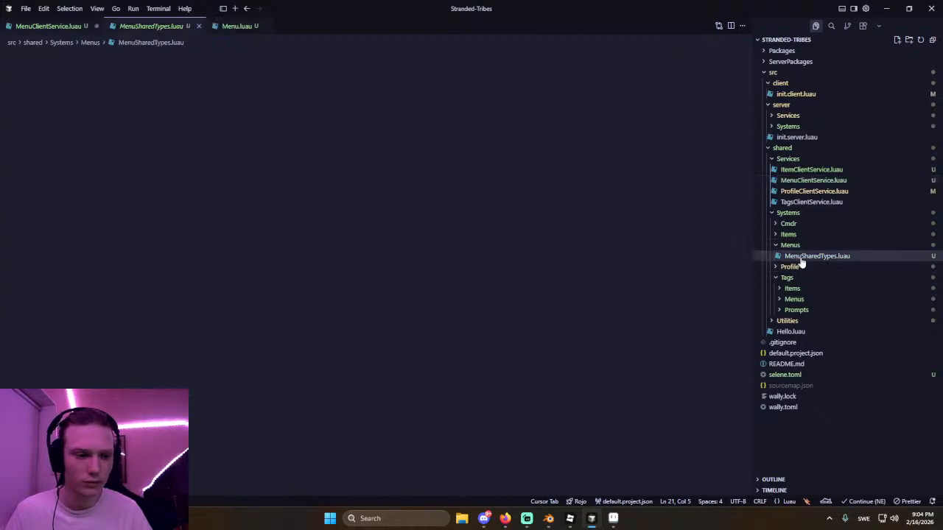
pyautogui.hotkey('ctrl', 'w')
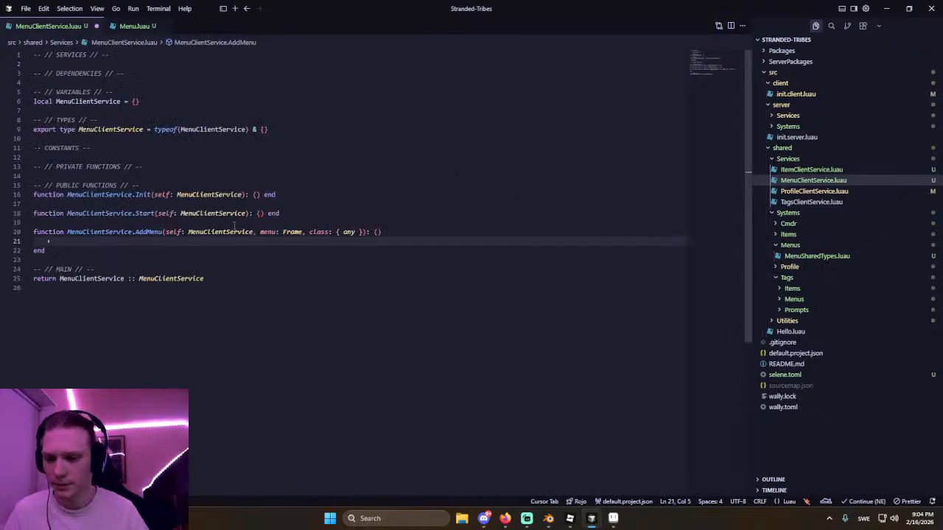
# Change the type of AddMenu's class parameter to MenuSharedTypes.MenuClass with its auto-imported require, and save MenuClientService.luau.
pyautogui.click(364, 232)
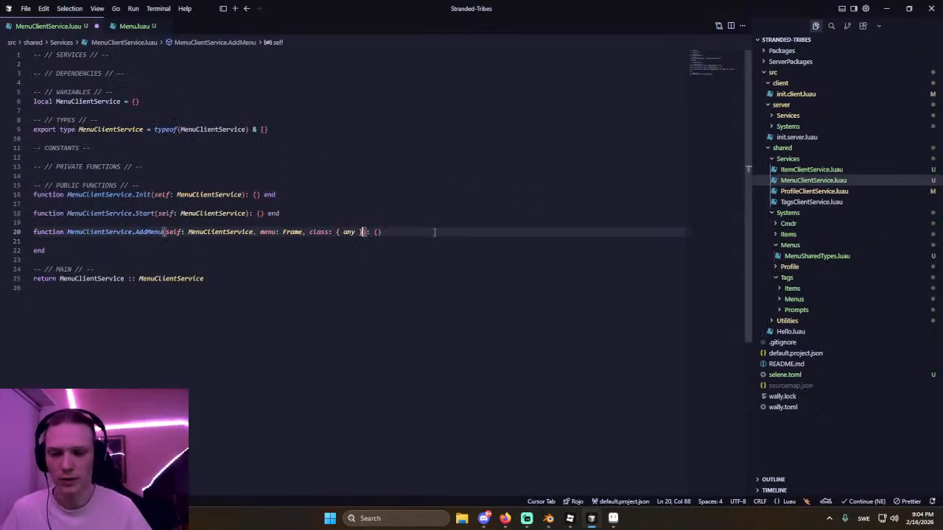
pyautogui.hotkey('ctrl', 'BackSpace')
pyautogui.hotkey('ctrl', 'BackSpace')
pyautogui.hotkey('ctrl', 'BackSpace')
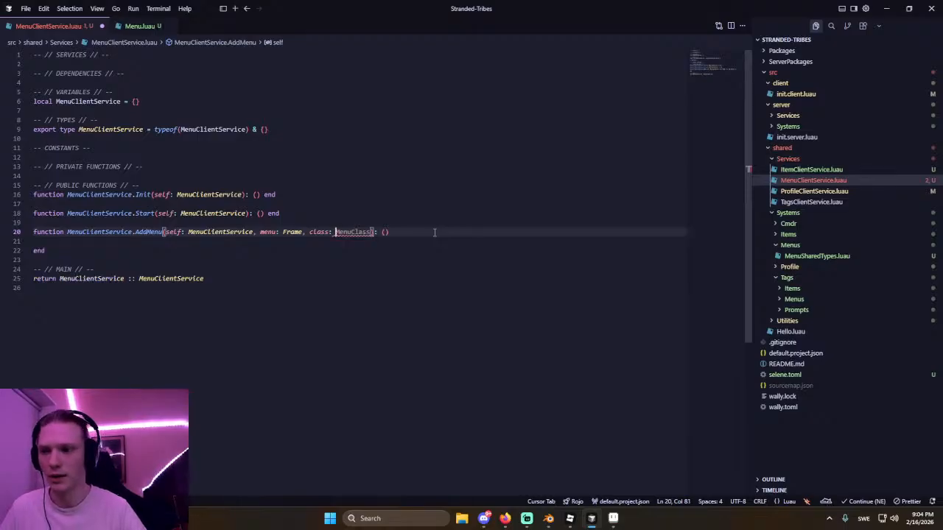
pyautogui.write('Menu')
pyautogui.press('Tab')
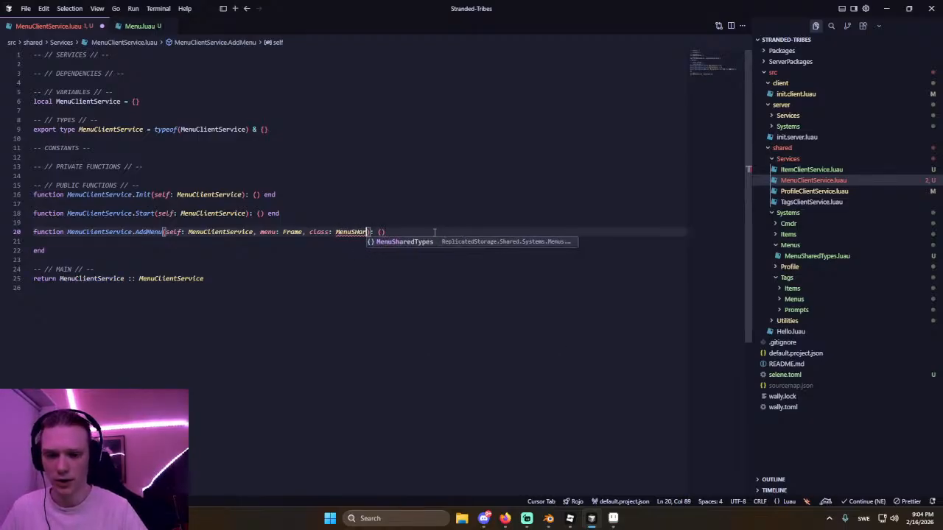
pyautogui.write('.')
pyautogui.press('Tab')
pyautogui.hotkey('ctrl', 's')
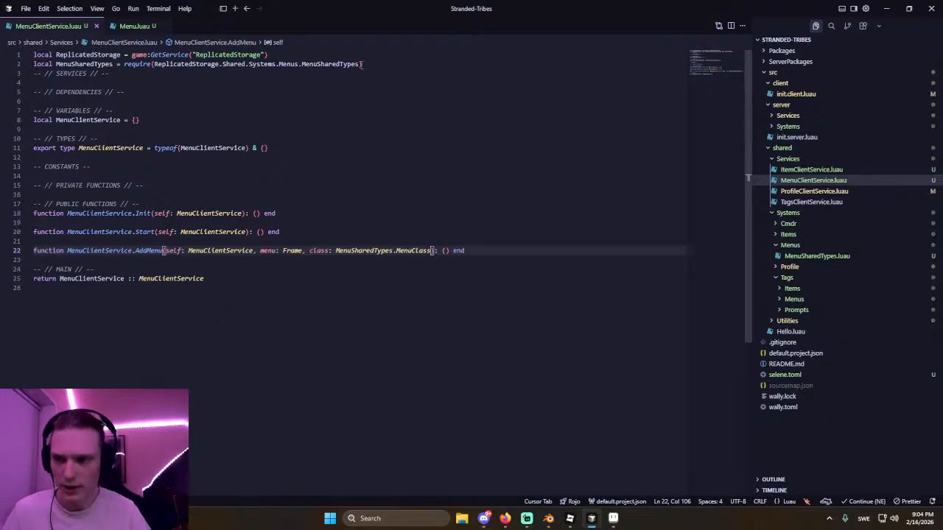
# Move the MenuSharedTypes require under the DEPENDENCIES heading and the ReplicatedStorage declaration under the SERVICES heading.
pyautogui.click(388, 64)
pyautogui.hotkey('alt', 'Down')
pyautogui.hotkey('alt', 'Down')
pyautogui.hotkey('alt', 'Down')
pyautogui.press('Up')
pyautogui.press('Up')
pyautogui.press('Up')
pyautogui.press('Up')
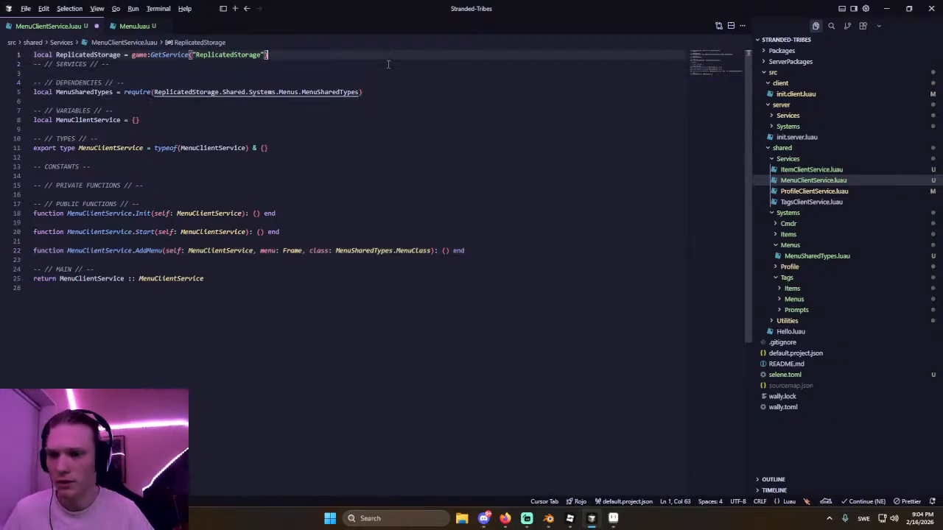
pyautogui.hotkey('alt', 'Down')
# Split the collapsed AddMenu function so that its end sits below an empty body line.
pyautogui.click(315, 184)
pyautogui.click(454, 253)
pyautogui.press('BackSpace')
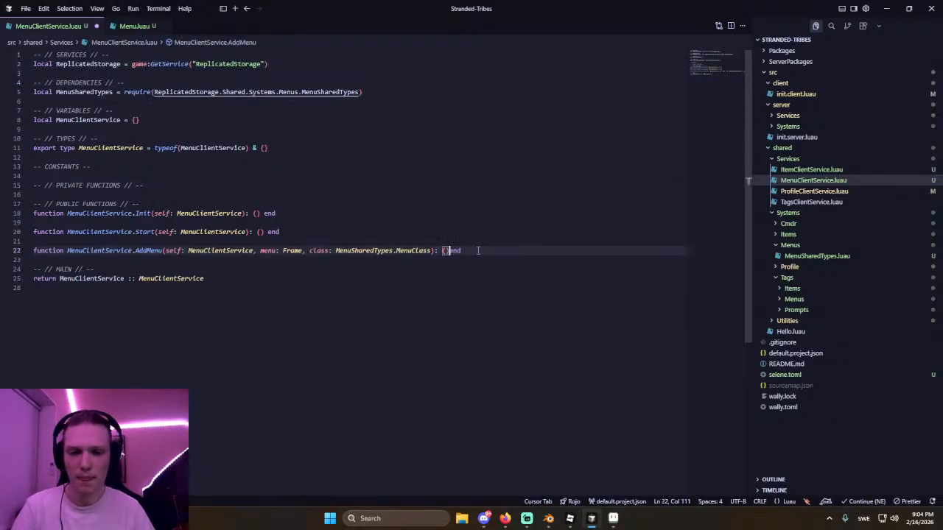
pyautogui.press('Return')
pyautogui.click(478, 251)
pyautogui.press('Return')
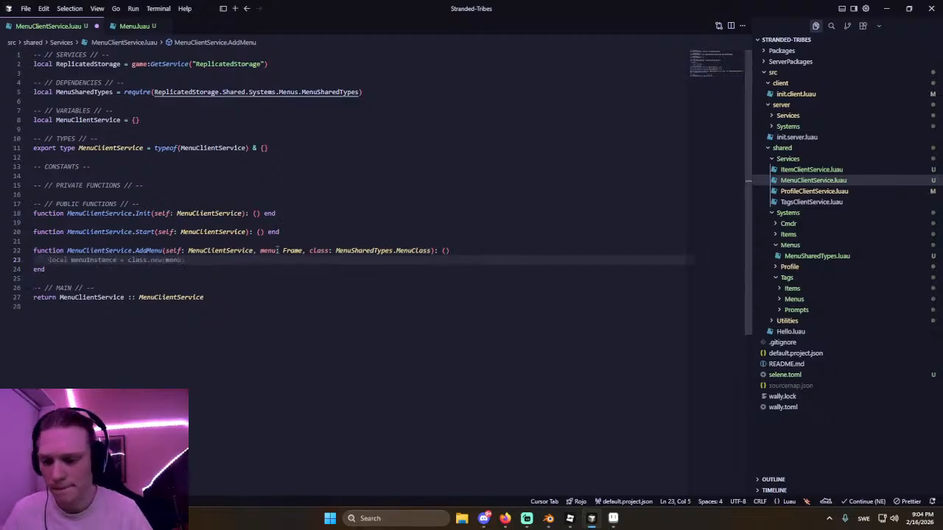
# In the AddMenu body, declare local menuId = menu:GetAttribute("MenuId").
pyautogui.write('local men')
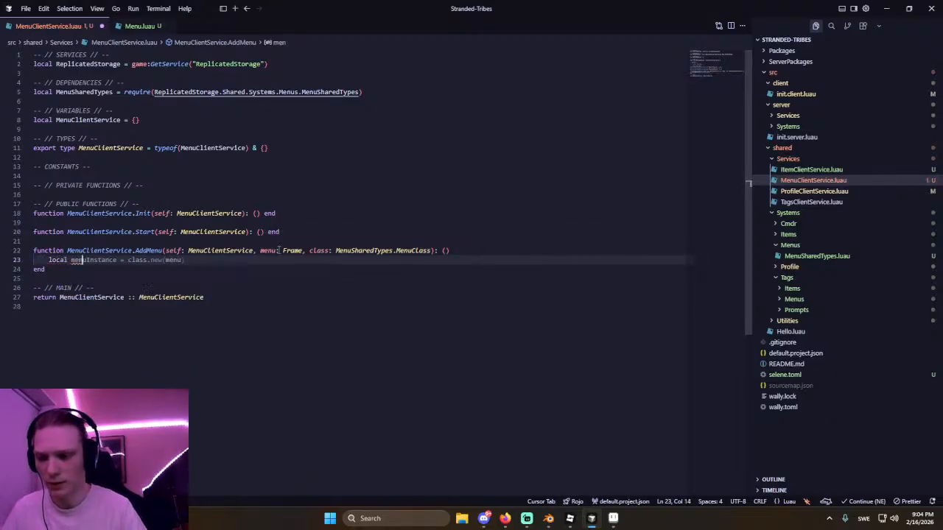
pyautogui.write('uId =')
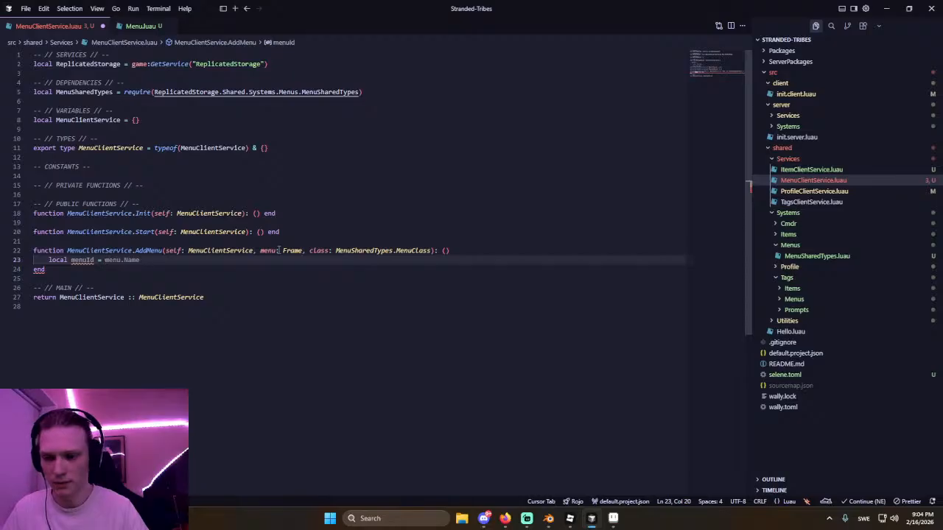
pyautogui.write(' menu:GetAt')
pyautogui.press('Tab')
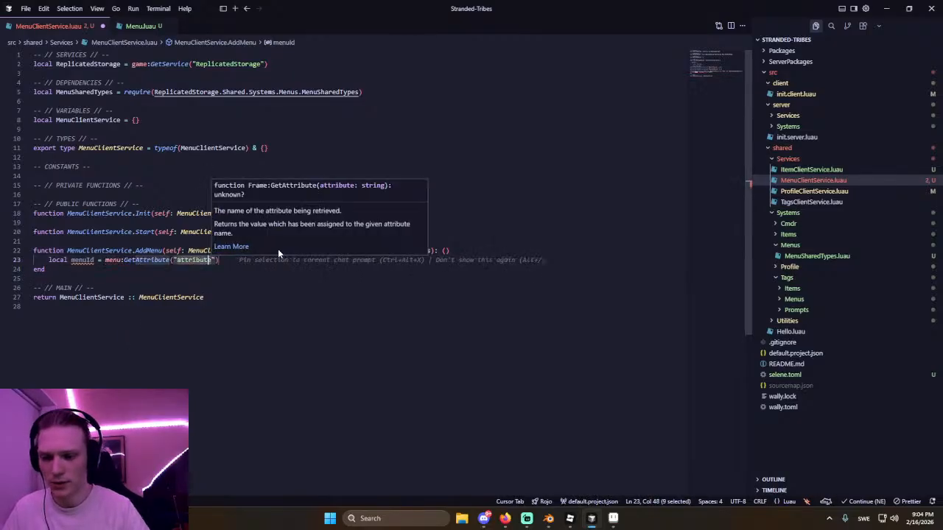
pyautogui.write('MenuId')
pyautogui.press('Tab')
pyautogui.press('Return')
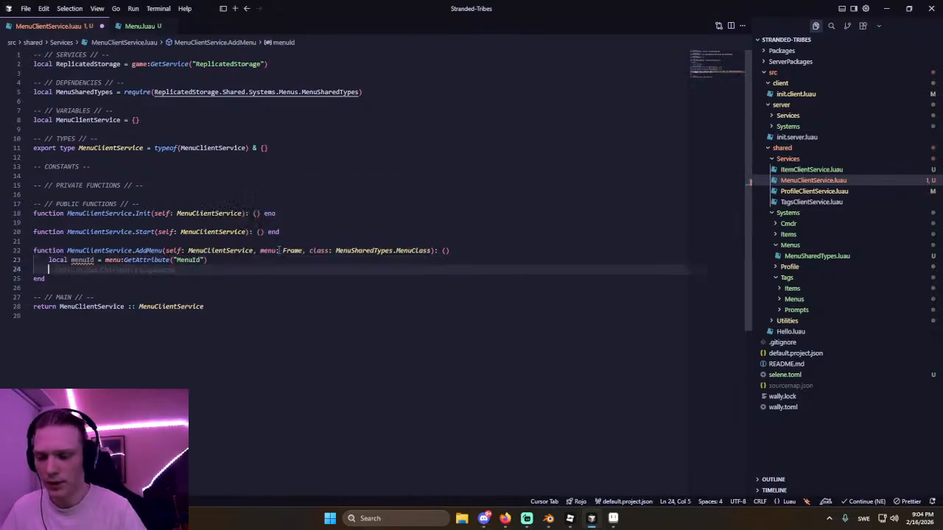
# Below it, assert menuId with the message "MenuId attribute is required" and start a new line.
pyautogui.write('assert(m')
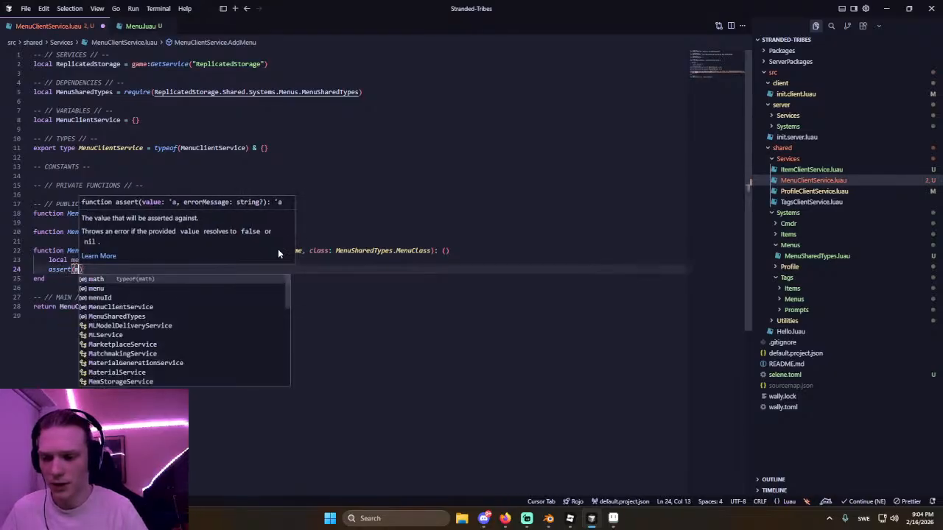
pyautogui.press('Tab')
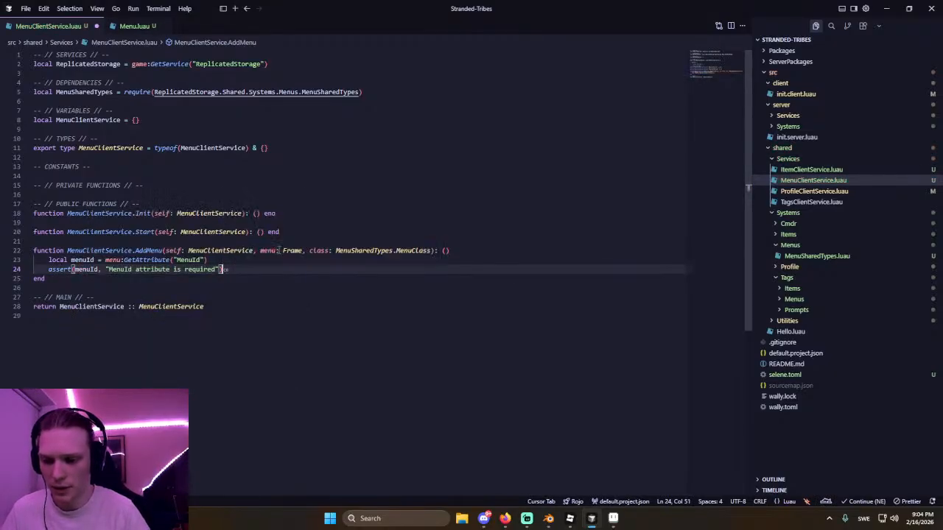
pyautogui.press('Return')
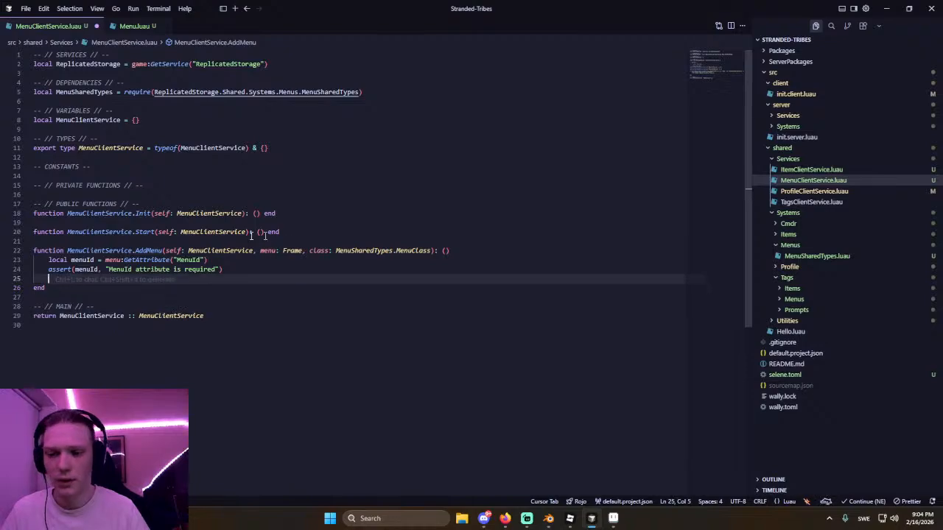
# Split the collapsed Init function so that its end sits on its own line.
pyautogui.click(264, 213)
pyautogui.press('Return')
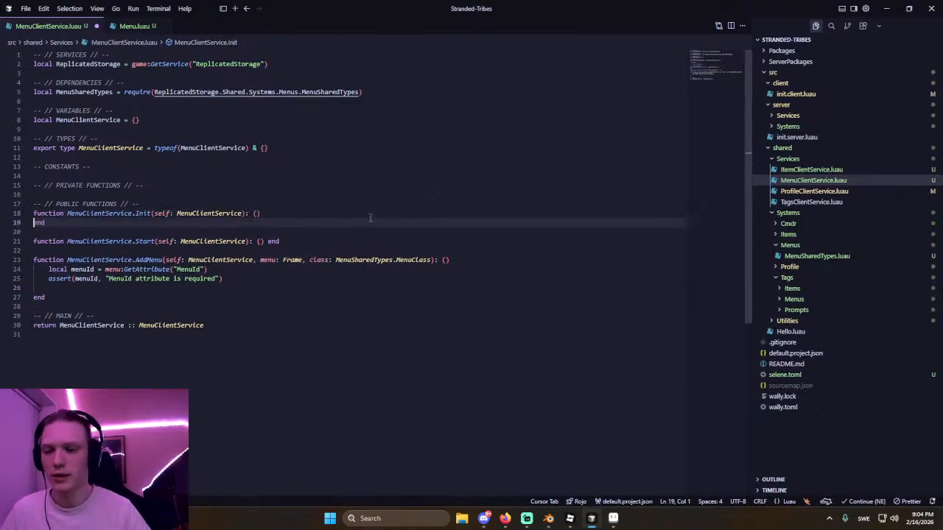
pyautogui.write('self.')
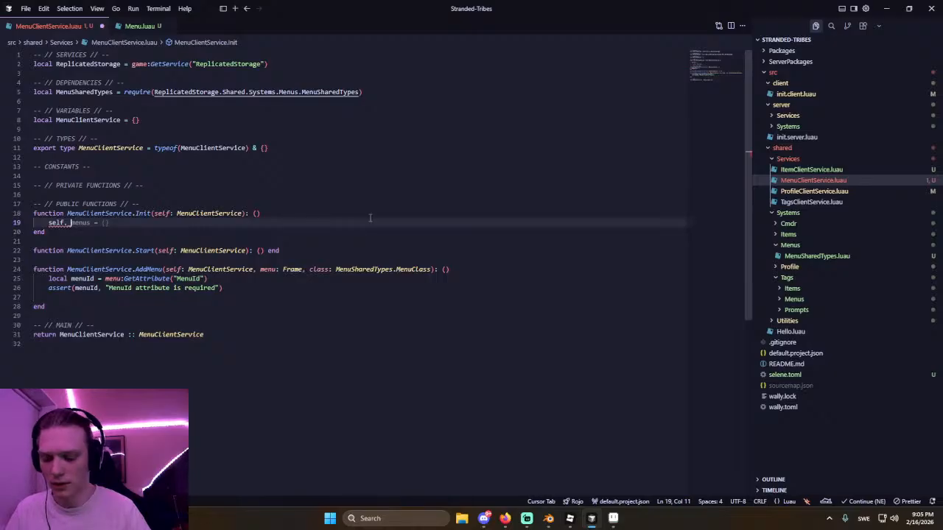
pyautogui.write('_scop')
pyautogui.press('BackSpace')
pyautogui.press('BackSpace')
pyautogui.press('BackSpace')
pyautogui.press('BackSpace')
pyautogui.press('BackSpace')
pyautogui.press('BackSpace')
pyautogui.press('BackSpace')
pyautogui.press('BackSpace')
pyautogui.press('BackSpace')
pyautogui.press('BackSpace')
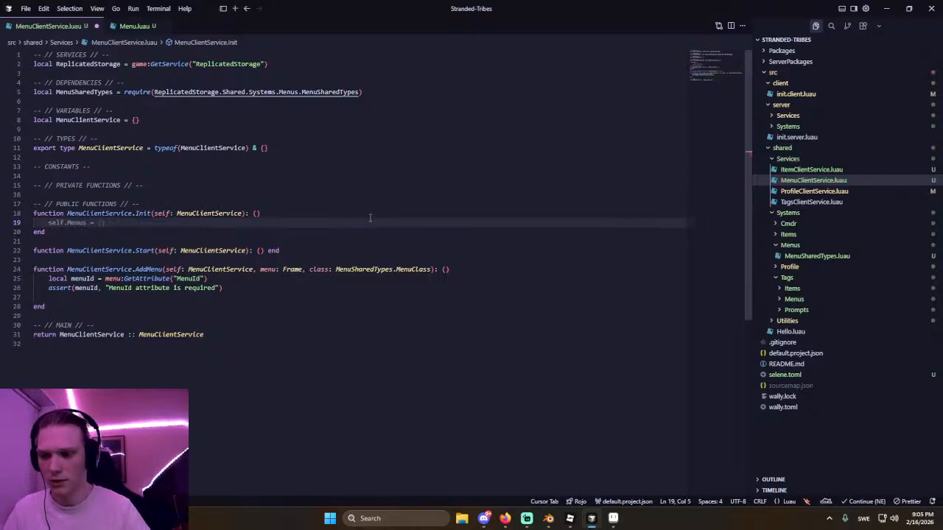
pyautogui.write('self =')
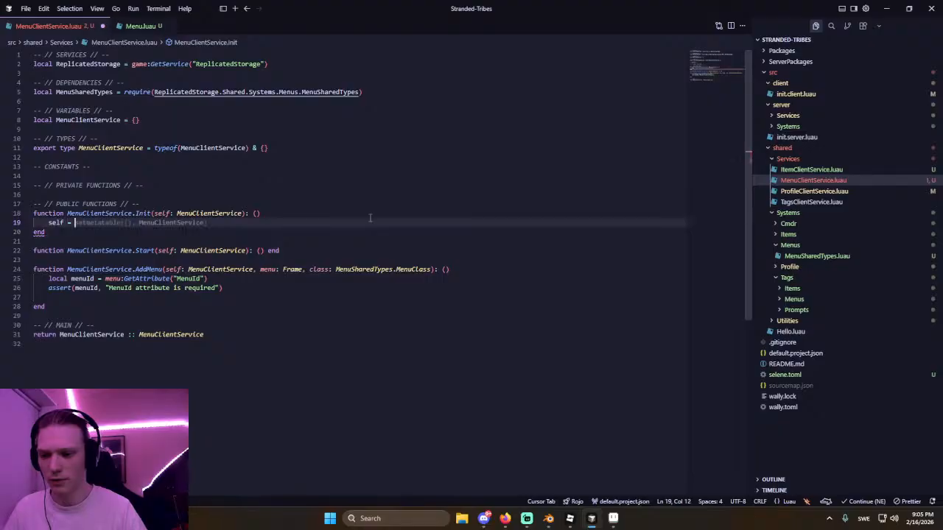
pyautogui.press('BackSpace')
pyautogui.press('BackSpace')
pyautogui.press('BackSpace')
pyautogui.press('BackSpace')
pyautogui.press('BackSpace')
# In the Init body, declare local scope = Fusion:scoped(), including the Fusion require under DEPENDENCIES, and start a new line.
pyautogui.write('local scope =')
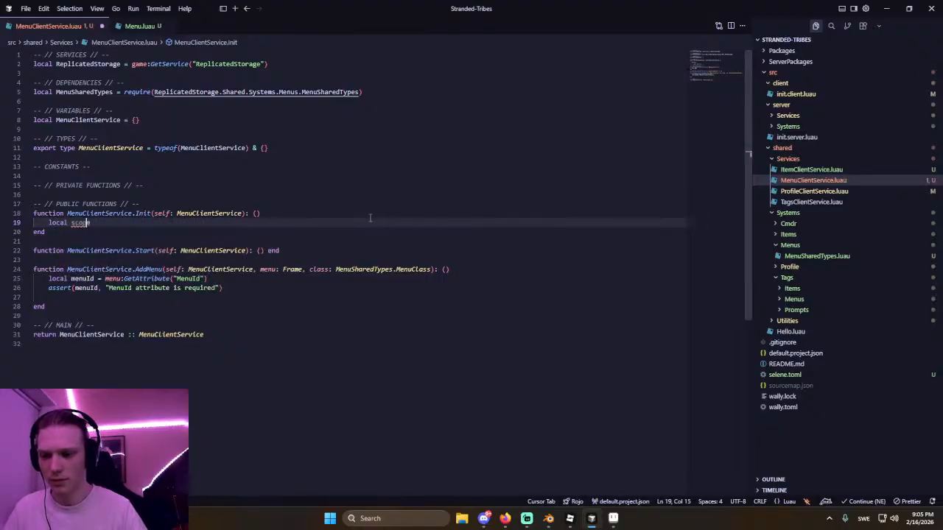
pyautogui.write(' Fusion:scoped(')
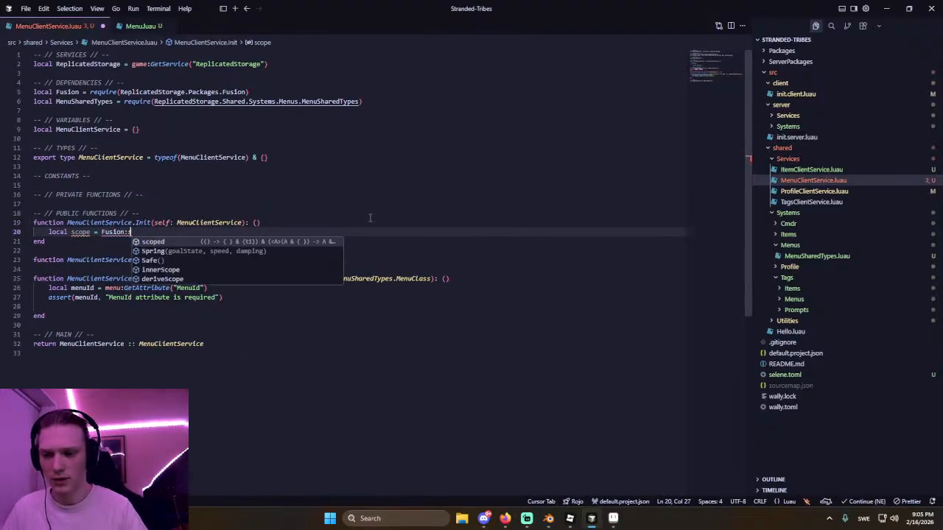
pyautogui.write(')')
pyautogui.press('Return')
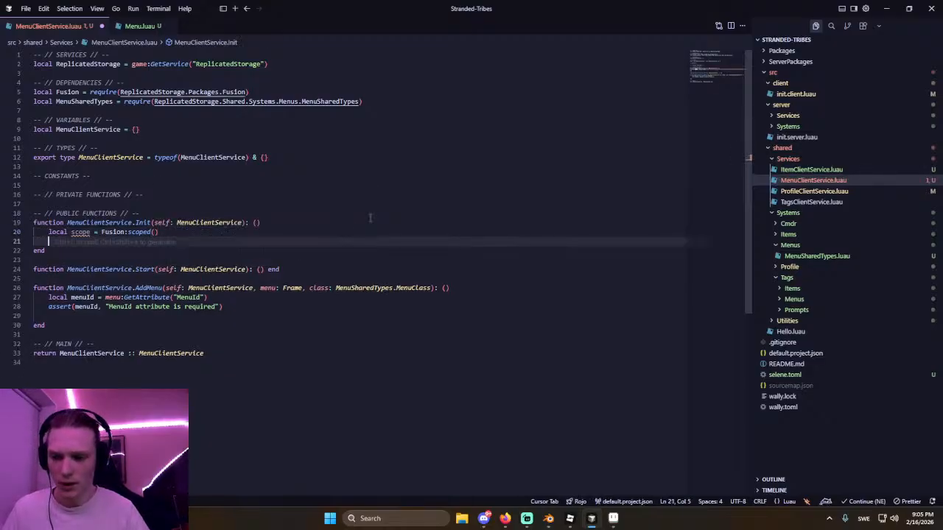
pyautogui.write('scope:')
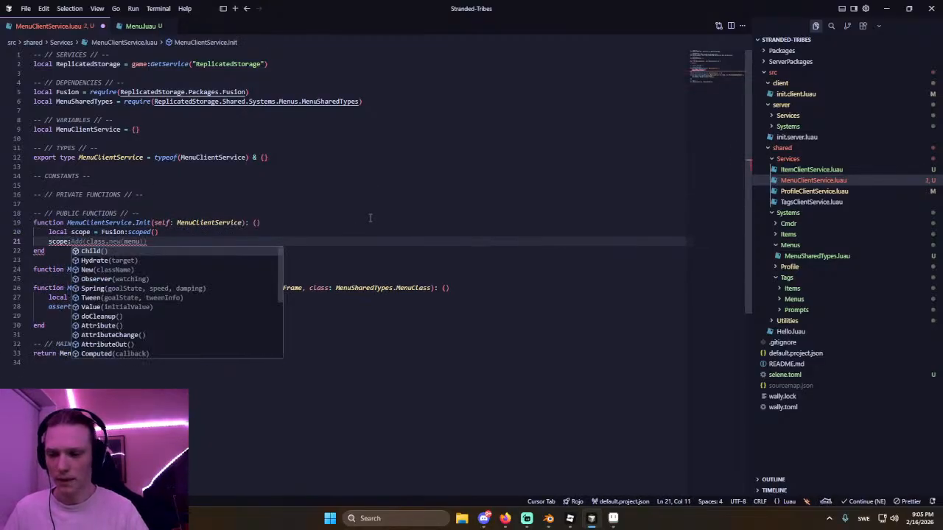
pyautogui.write('Add')
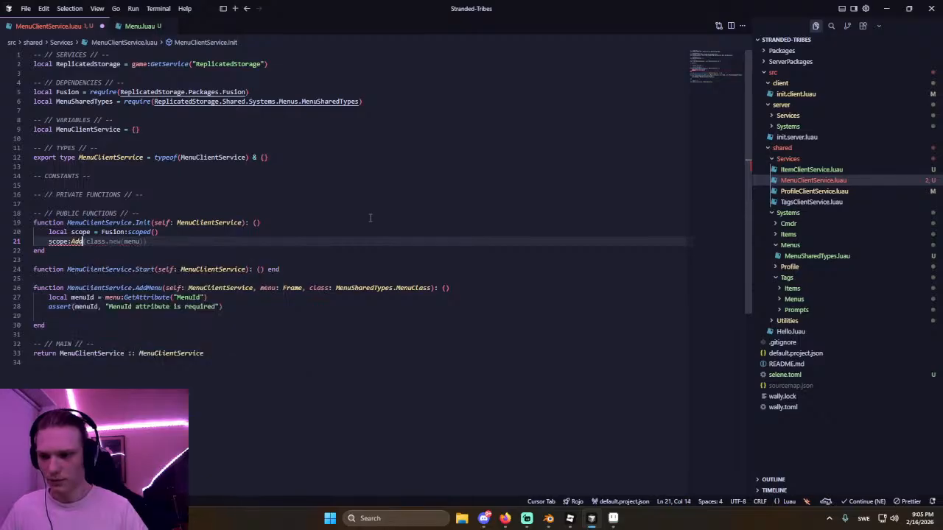
pyautogui.press('BackSpace')
pyautogui.press('BackSpace')
pyautogui.press('BackSpace')
pyautogui.press('BackSpace')
pyautogui.press('BackSpace')
pyautogui.press('BackSpace')
pyautogui.press('BackSpace')
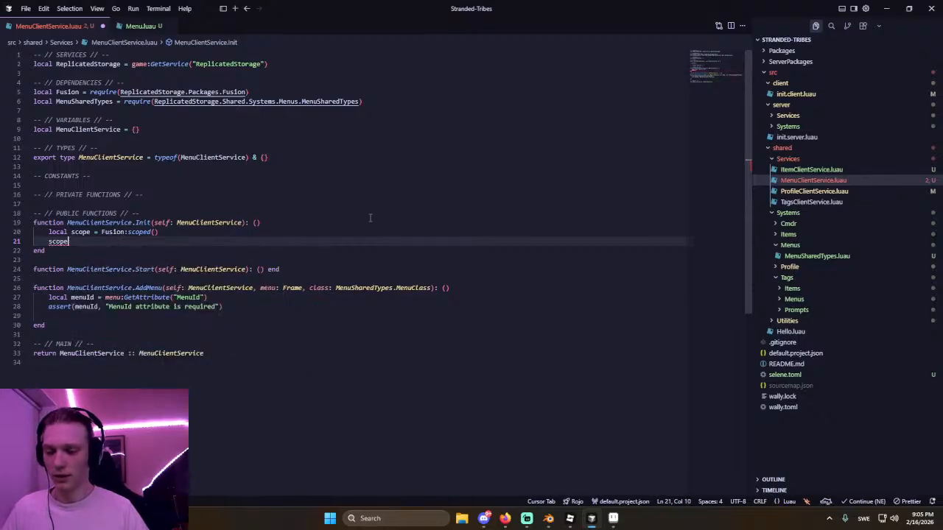
# Below the scope declaration in Init, assign self._menus = scope:Value({}).
pyautogui.write('self._')
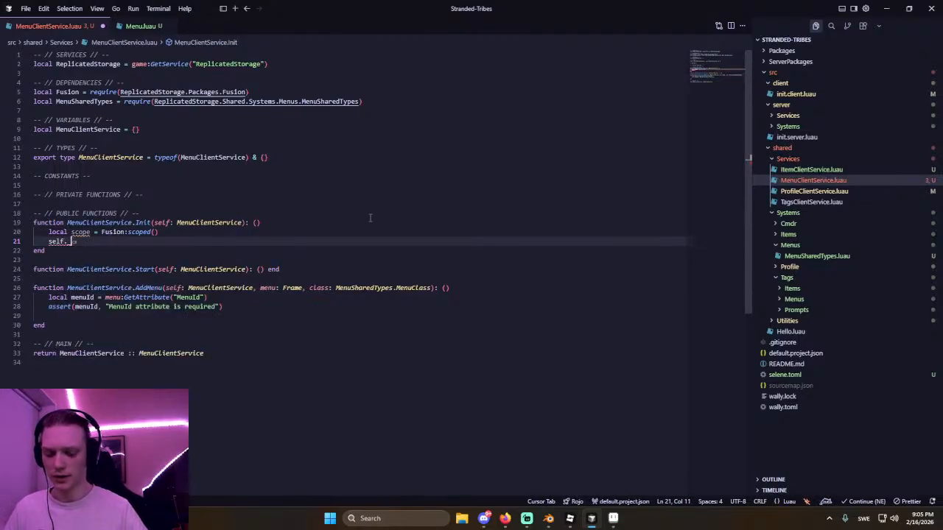
pyautogui.write('menus = ')
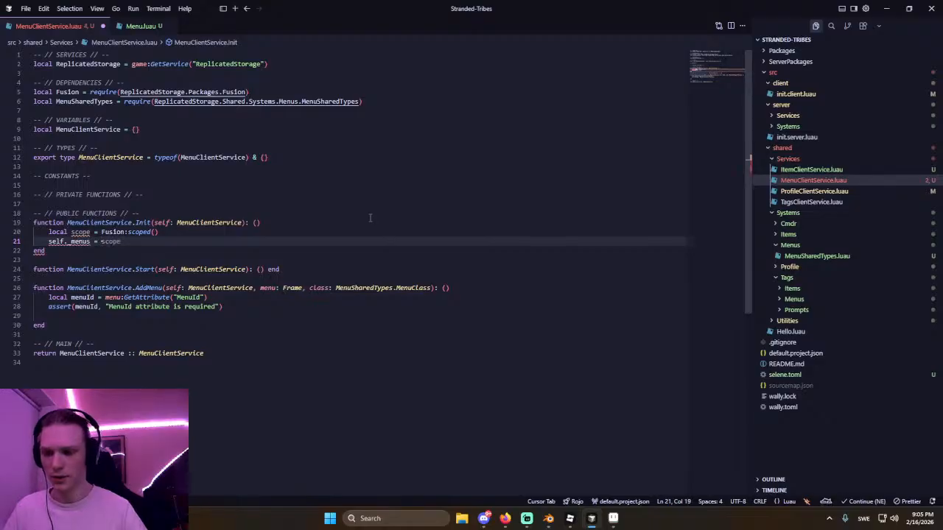
pyautogui.write('scope:Val')
pyautogui.press('Tab')
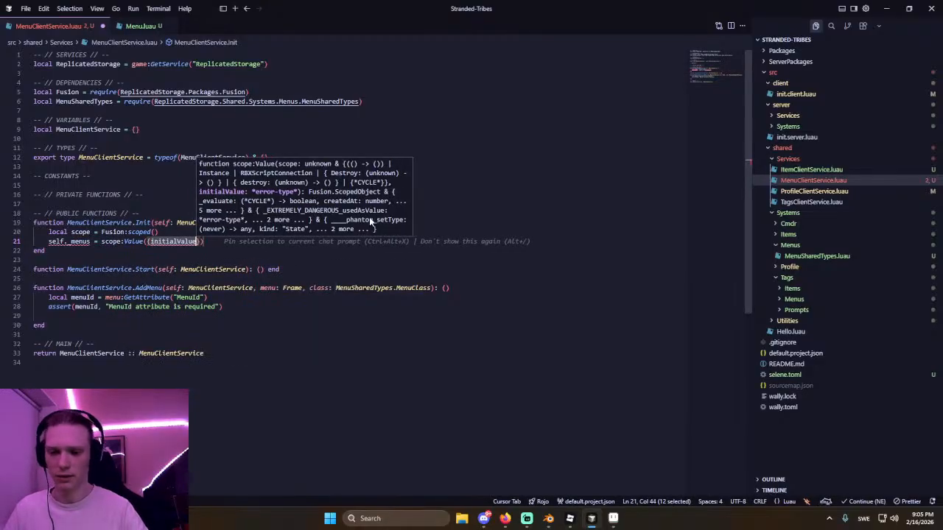
pyautogui.press('BackSpace')
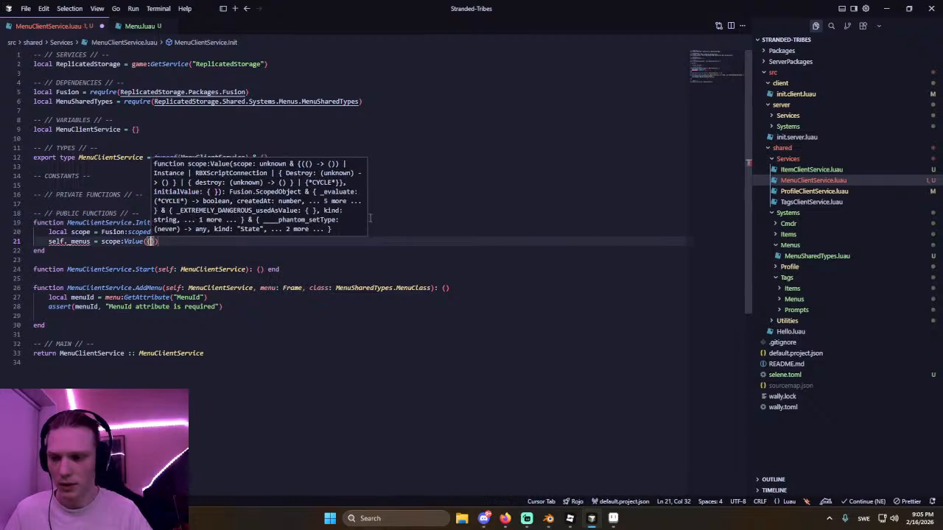
pyautogui.press('Right')
pyautogui.press('Right')
pyautogui.press('Right')
pyautogui.press('Left')
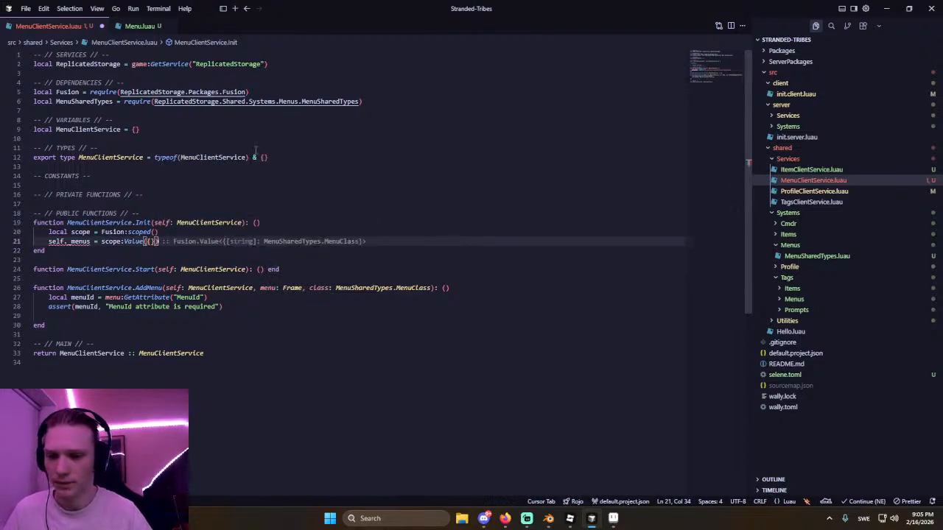
# Add the field _menus: Fusion.Value<{ [string]: MenuSharedTypes.MenuClass }> to the exported MenuClientService type and save the file.
pyautogui.click(263, 157)
pyautogui.press('Return')
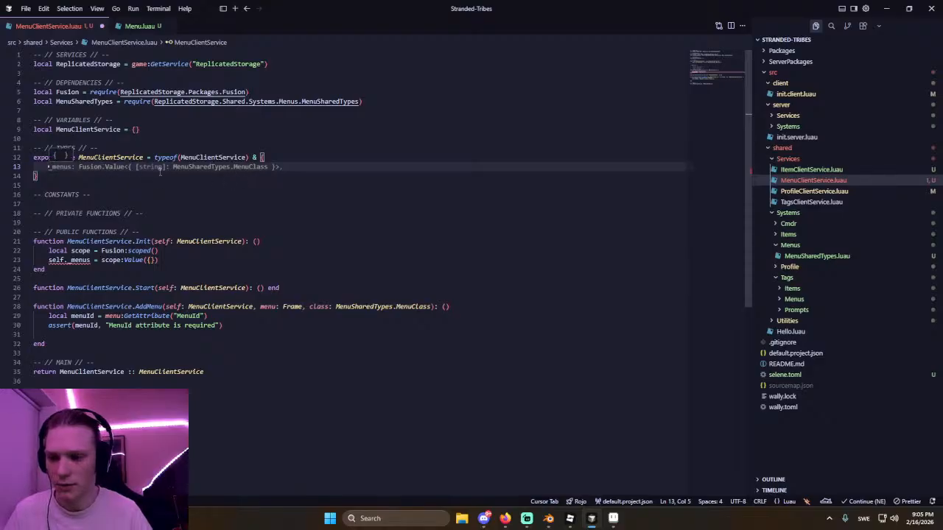
pyautogui.press('Tab')
pyautogui.hotkey('ctrl', 's')
pyautogui.doubleClick(254, 169)
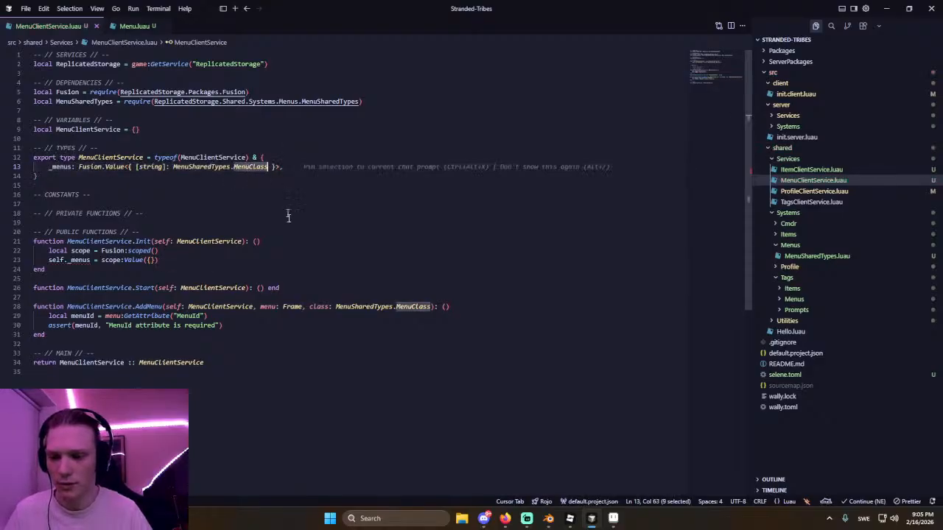
pyautogui.click(242, 328)
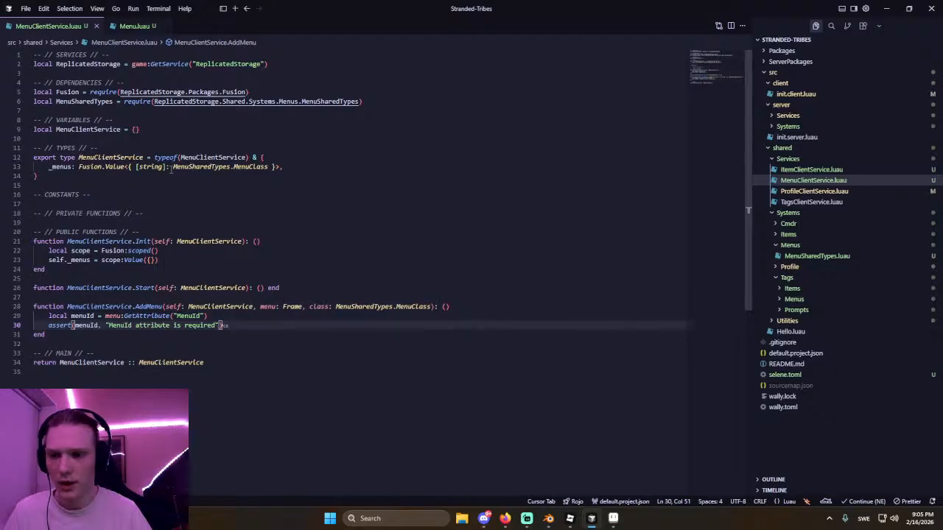
# Replace the value type in _menus with a nested table holding class: MenuSharedTypes.MenuClass and shown: Fusion.Value<boolean>.
pyautogui.moveTo(173, 168)
pyautogui.mouseDown()
pyautogui.moveTo(273, 169)
pyautogui.moveTo(173, 169)
pyautogui.mouseUp()
pyautogui.write('{')
pyautogui.press('Return')
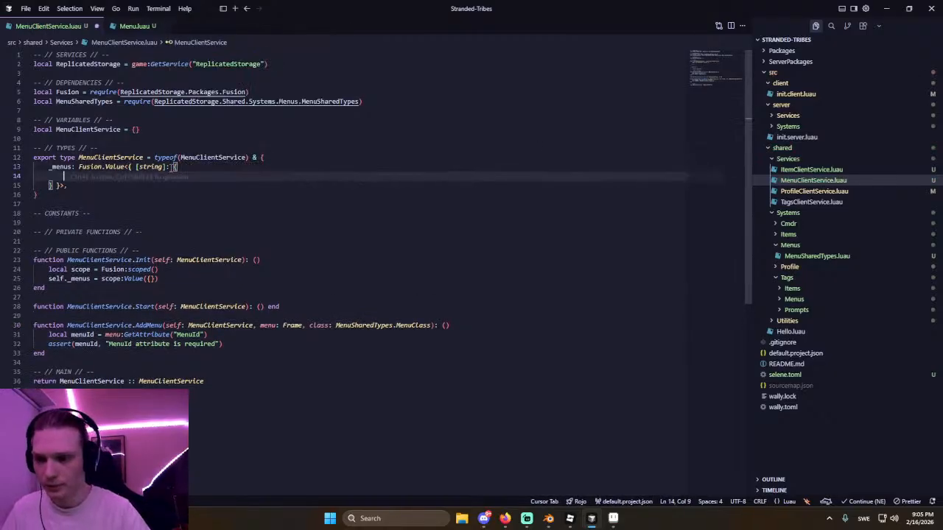
pyautogui.press('Tab')
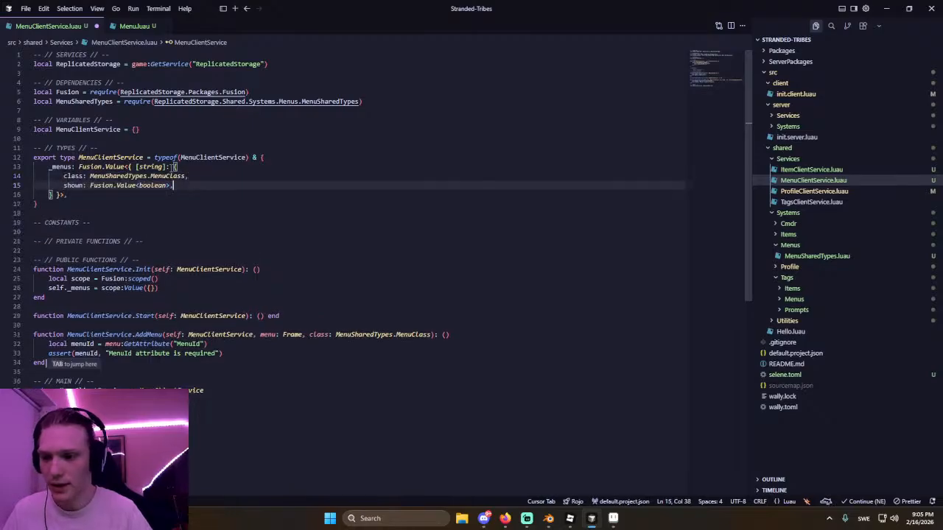
# Replace the shown entry of the nested _menus table type with instance: Frame and save the file.
pyautogui.press('Return')
pyautogui.write('instance')
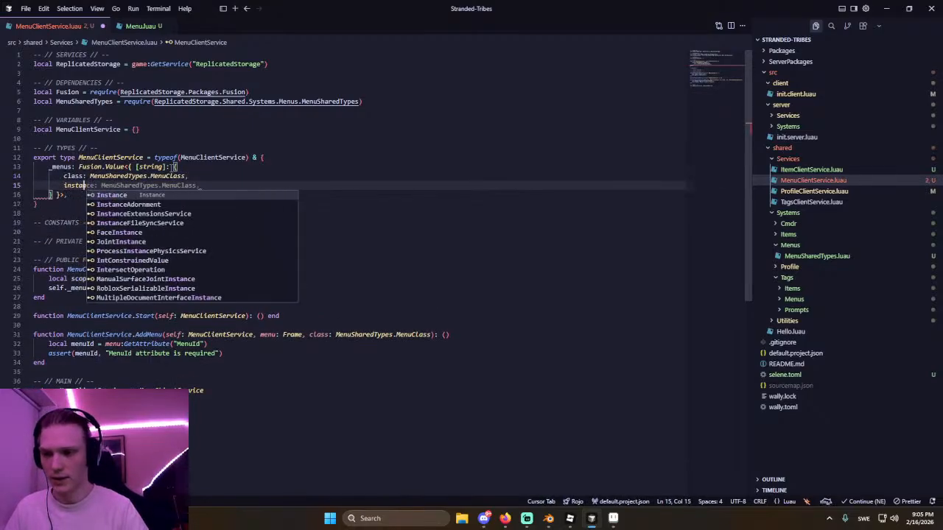
pyautogui.press('Tab')
pyautogui.hotkey('ctrl', 'BackSpace')
pyautogui.hotkey('ctrl', 'BackSpace')
pyautogui.hotkey('ctrl', 'BackSpace')
pyautogui.hotkey('ctrl', 'BackSpace')
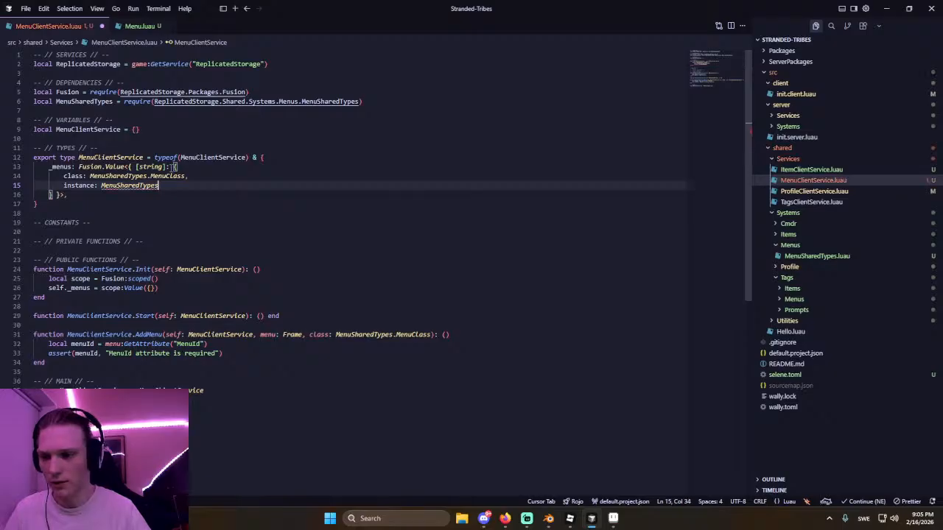
pyautogui.write('Fra')
pyautogui.press('Tab')
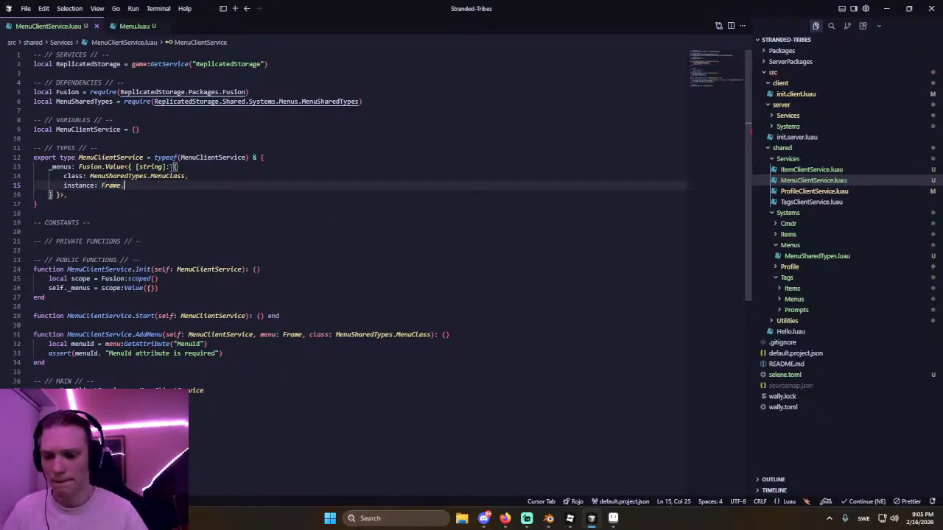
# In AddMenu, leave a blank line after the assert and begin a local menusState declaration.
pyautogui.click(268, 354)
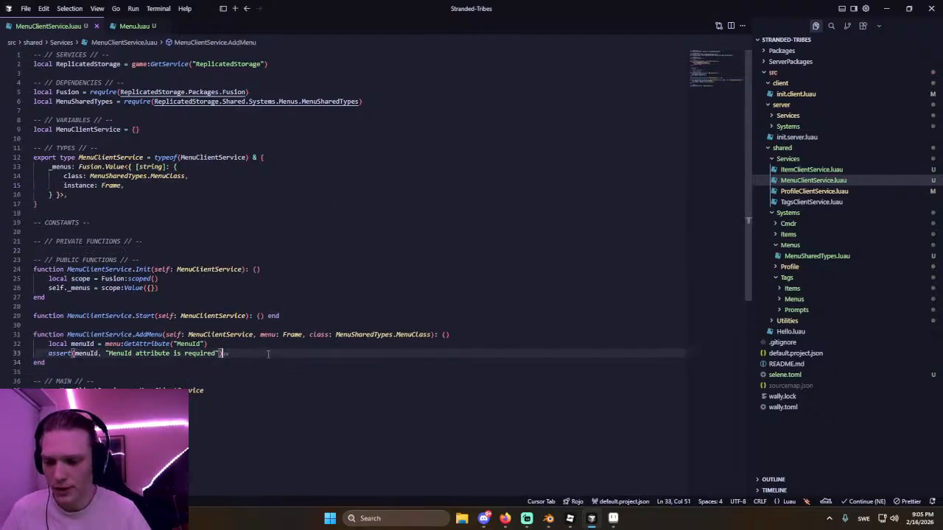
pyautogui.press('Return')
pyautogui.press('Return')
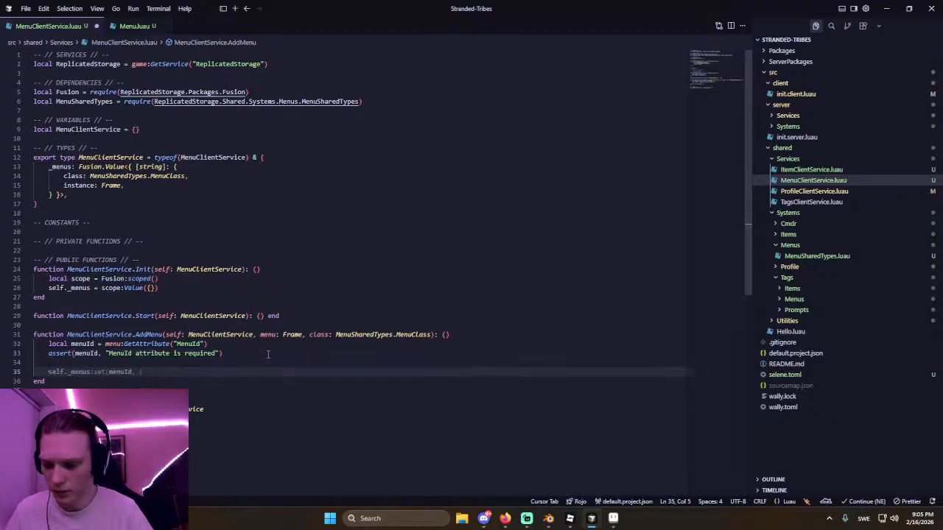
pyautogui.write('local menus')
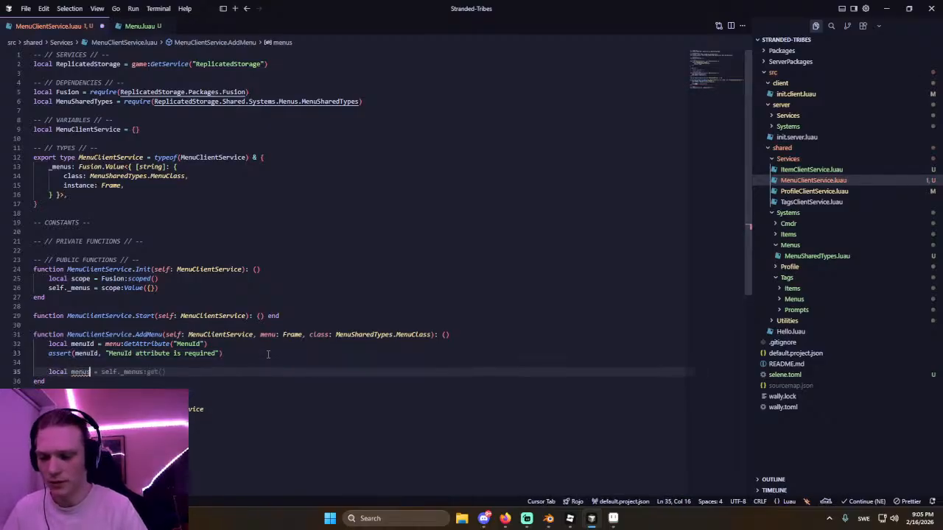
pyautogui.press('BackSpace')
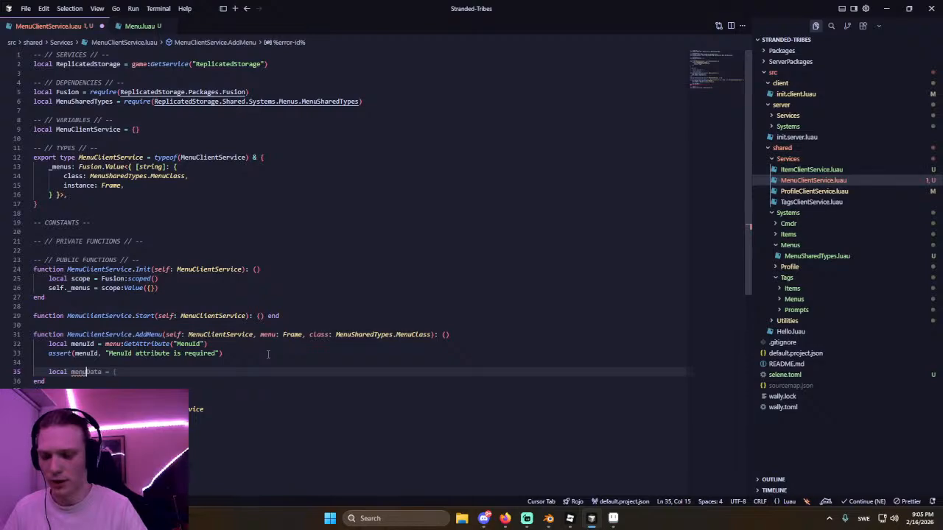
pyautogui.write('sS')
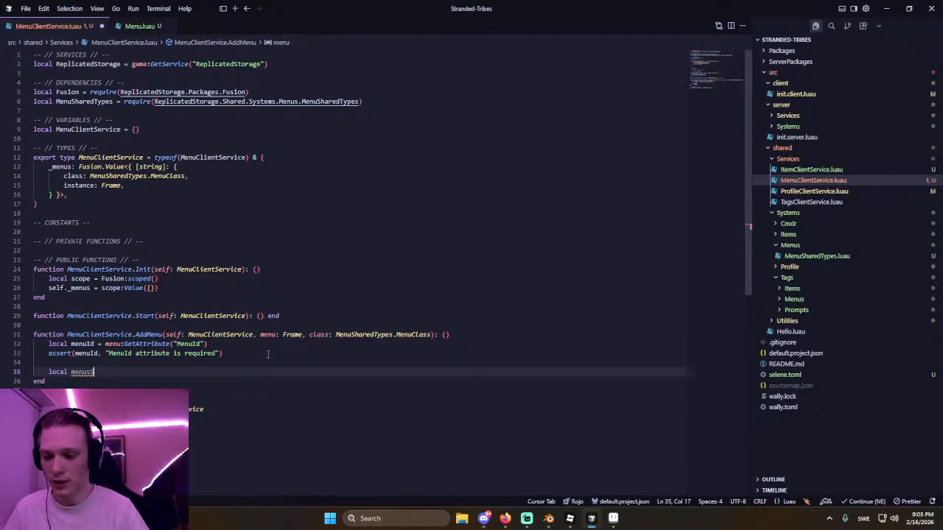
pyautogui.write('tate = p')
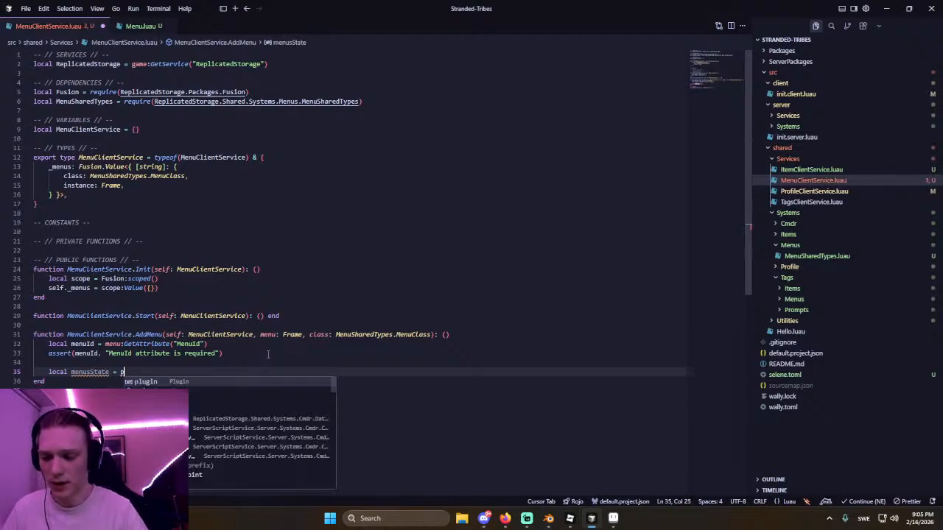
# Under VARIABLES, declare local peek = Fusion.peek, separated from MenuClientService by a blank line.
pyautogui.click(168, 132)
pyautogui.press('Return')
pyautogui.press('Return')
pyautogui.write('local peek =')
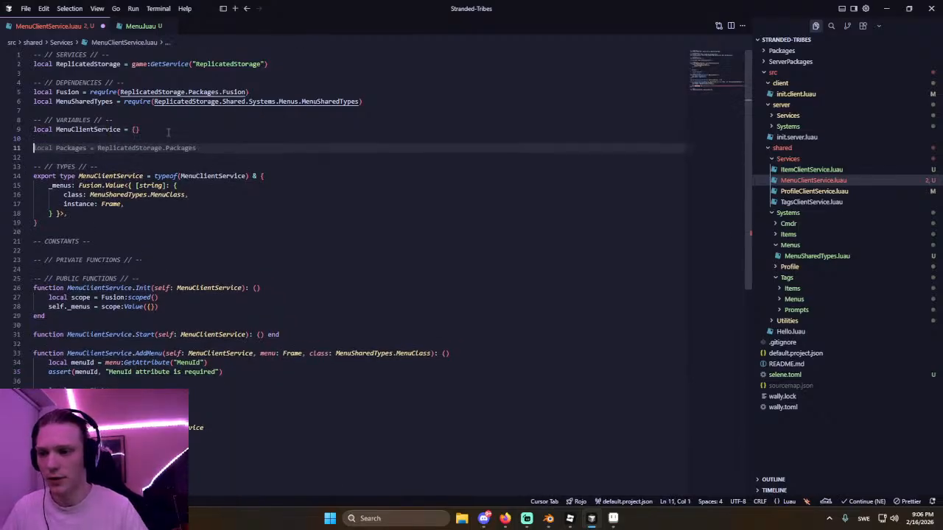
pyautogui.write(' Fusion.pe')
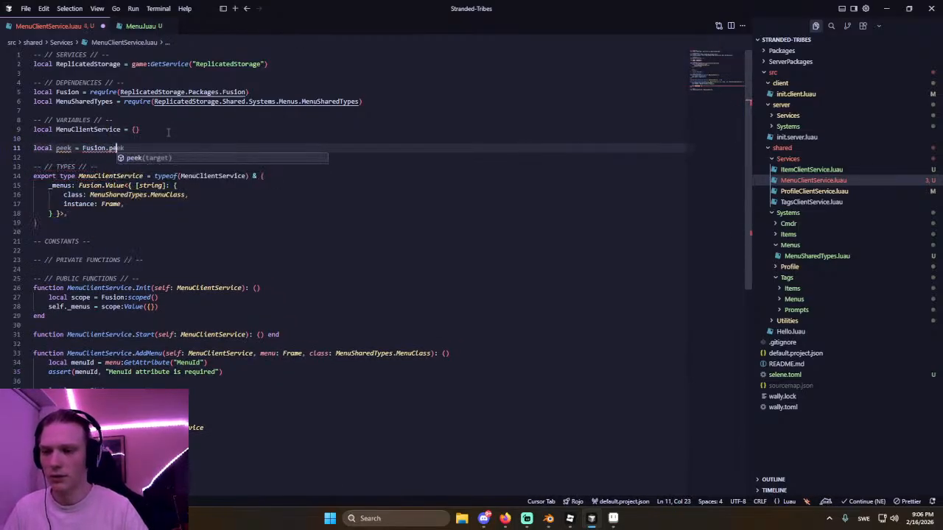
pyautogui.press('Tab')
pyautogui.press('BackSpace')
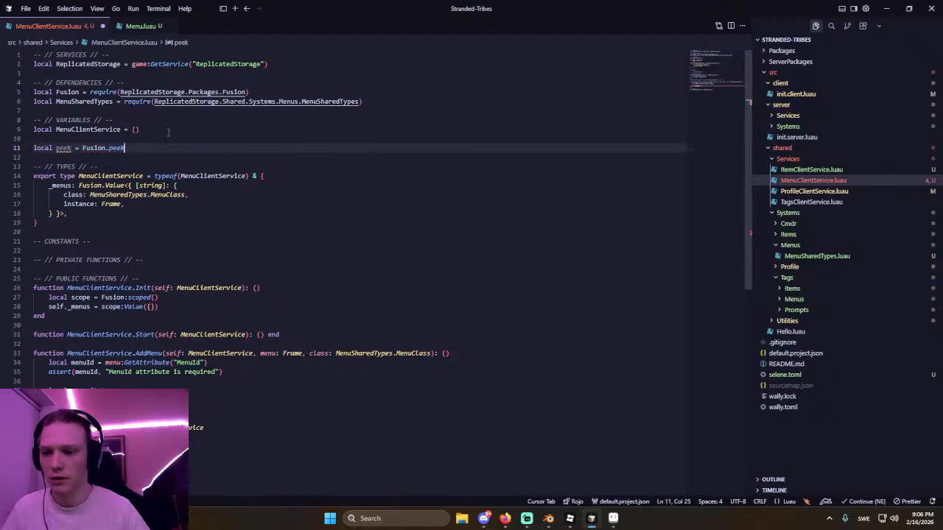
# Complete the menusState declaration in AddMenu with the value peek(self._menus).
pyautogui.click(123, 388)
pyautogui.write('eek')
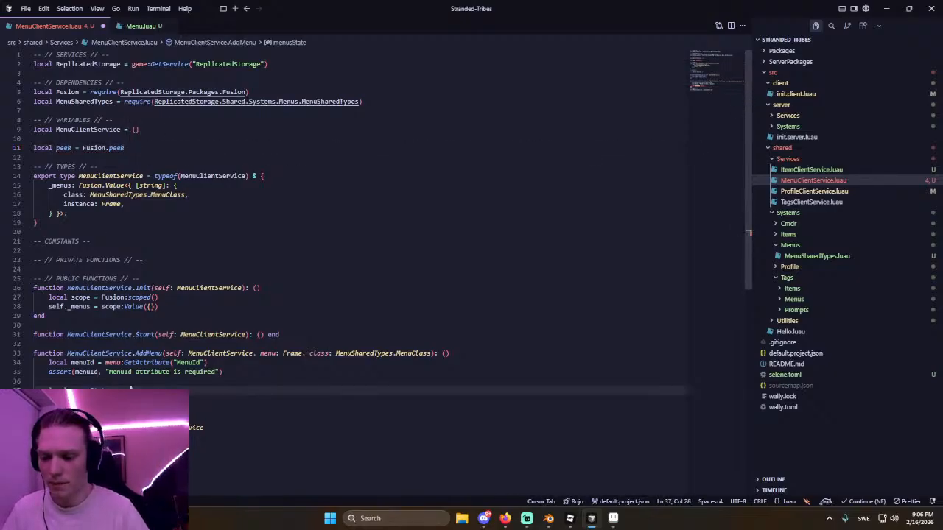
pyautogui.write('(self._menus)')
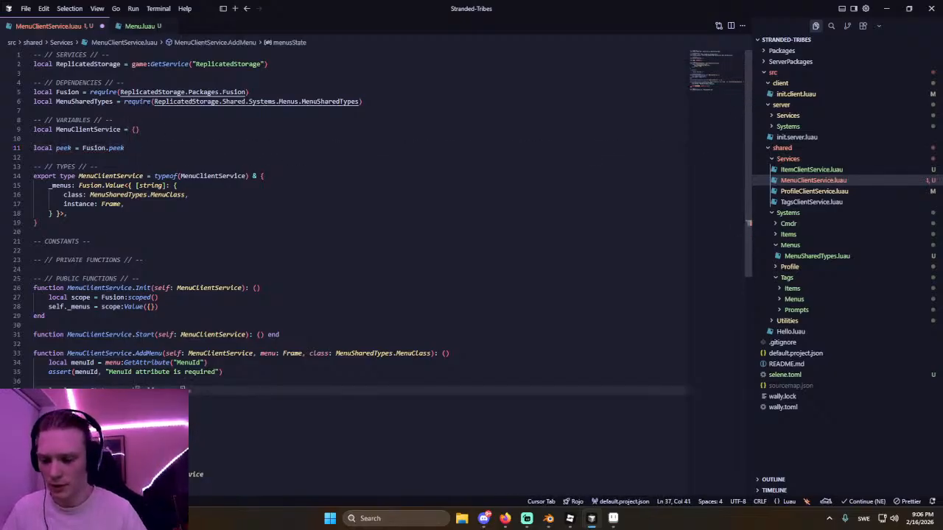
pyautogui.scroll(-3, 164, 378)
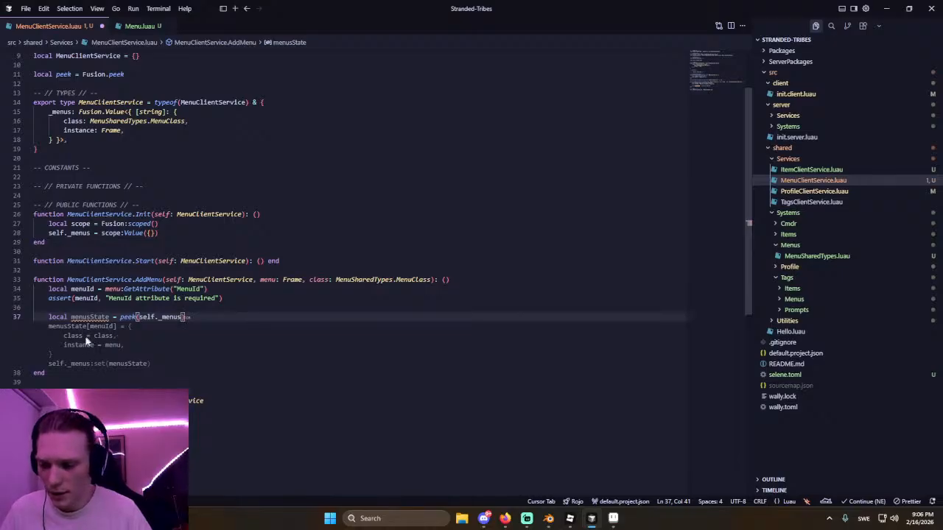
# Finish AddMenu by storing class and instance under menuId and setting self._menus, and add a RemoveMenu function that sets the menuId entry to nil.
pyautogui.press('Tab')
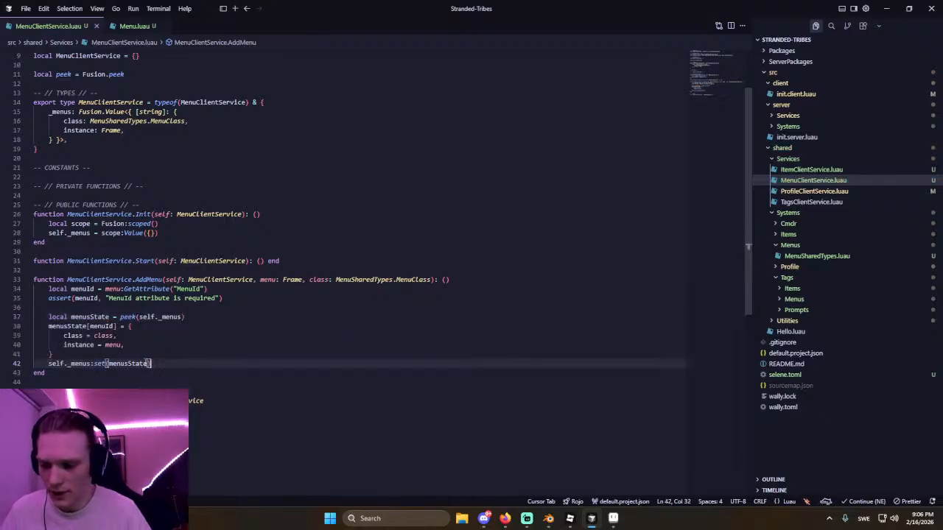
pyautogui.click(139, 373)
pyautogui.press('Return')
pyautogui.press('Return')
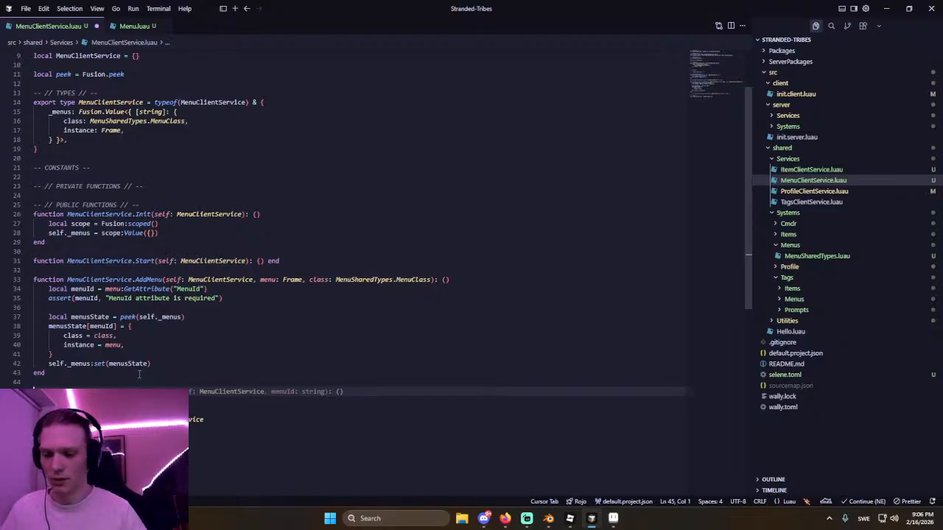
pyautogui.scroll(-2, 147, 374)
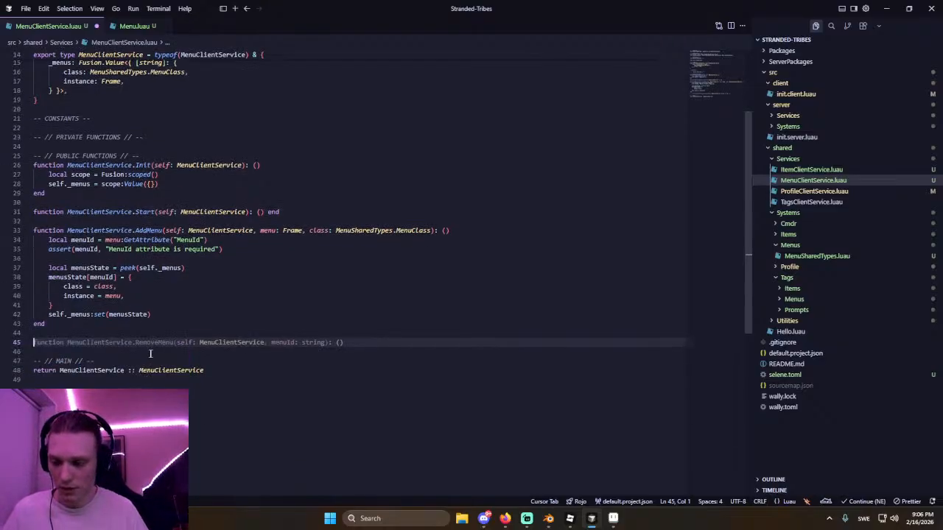
pyautogui.scroll(1, 123, 352)
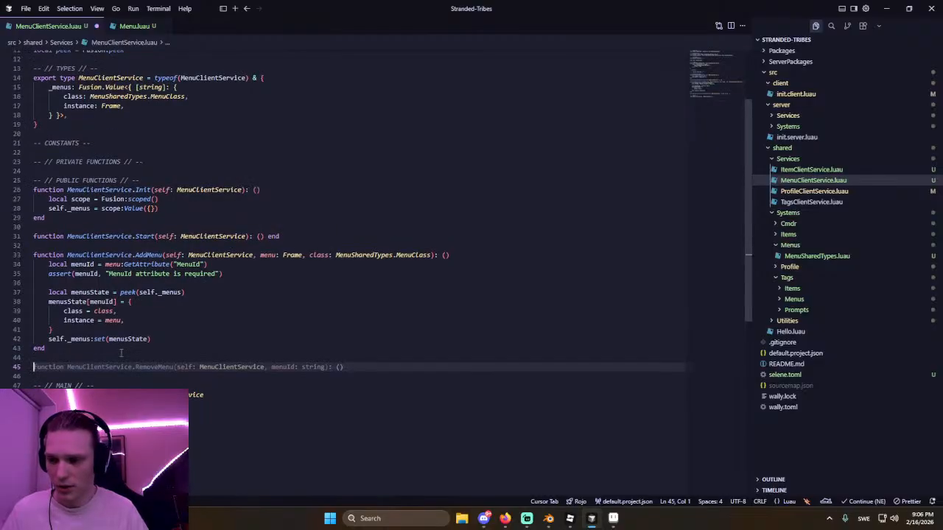
pyautogui.press('Tab')
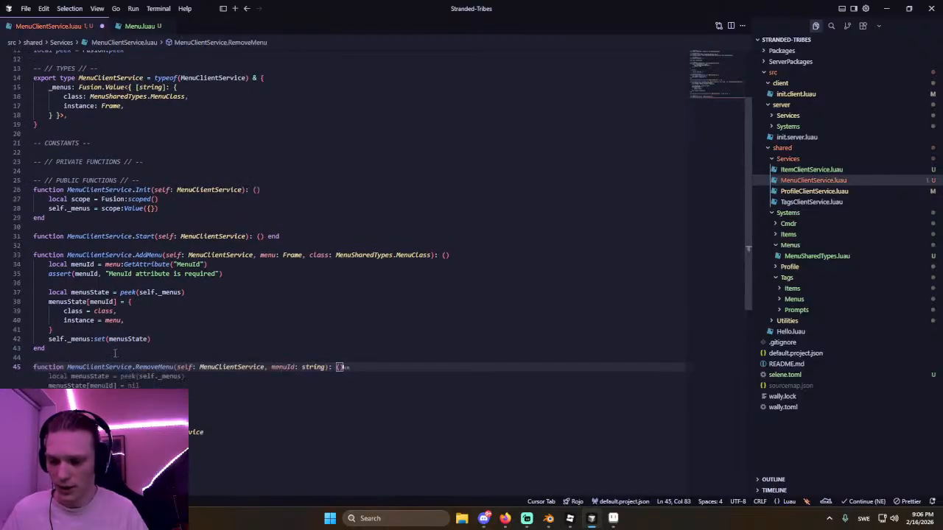
pyautogui.press('Tab')
# Add a GetMenu function taking menuId that peeks self._menus and returns menusState[menuId] without the class access, and save the file.
pyautogui.press('Return')
pyautogui.press('Return')
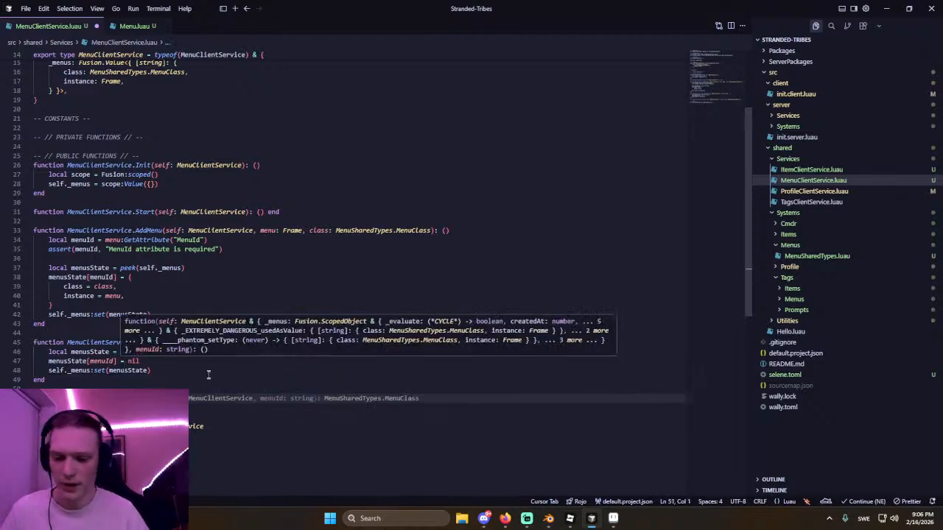
pyautogui.press('Tab')
pyautogui.press('Tab')
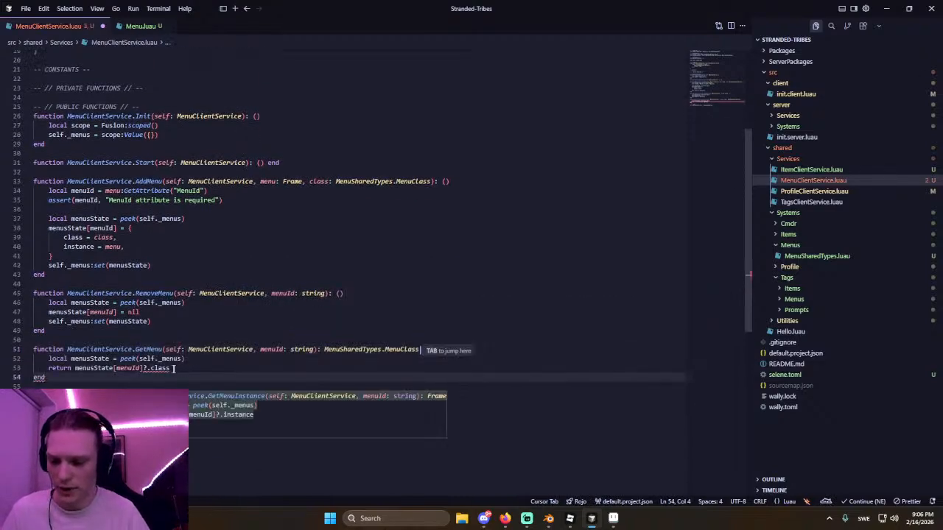
pyautogui.click(173, 369)
pyautogui.hotkey('ctrl', 'BackSpace')
pyautogui.press('BackSpace')
pyautogui.press('BackSpace')
pyautogui.hotkey('ctrl', 's')
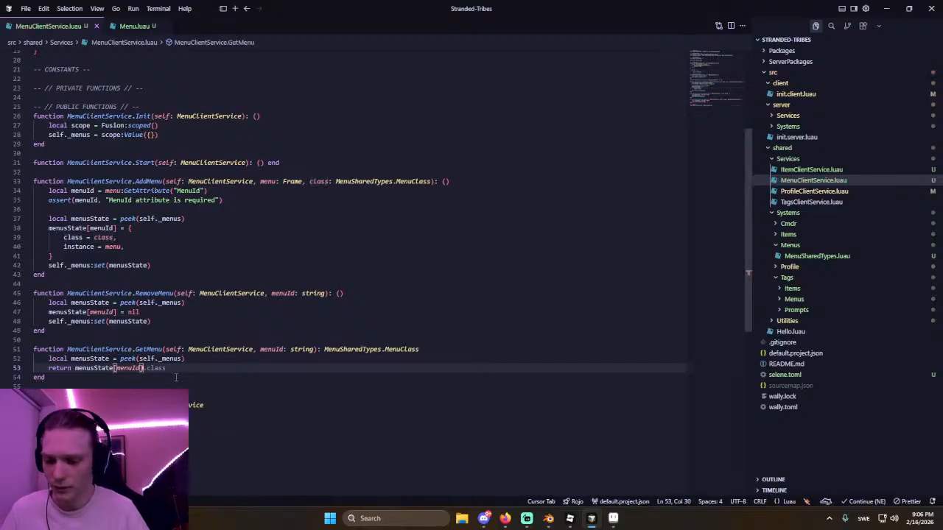
# Rename the GetMenu function to GetMenuData and remove its MenuSharedTypes.MenuClass return type.
pyautogui.click(175, 377)
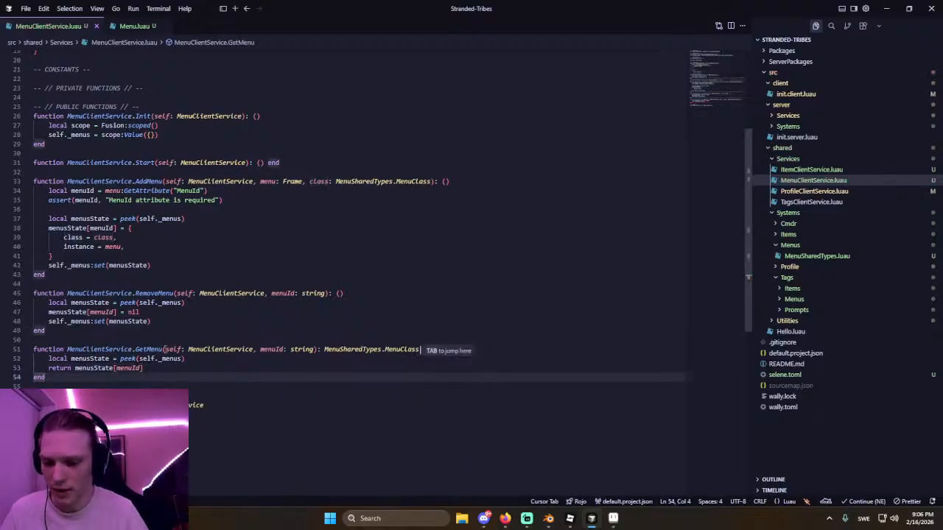
pyautogui.click(164, 349)
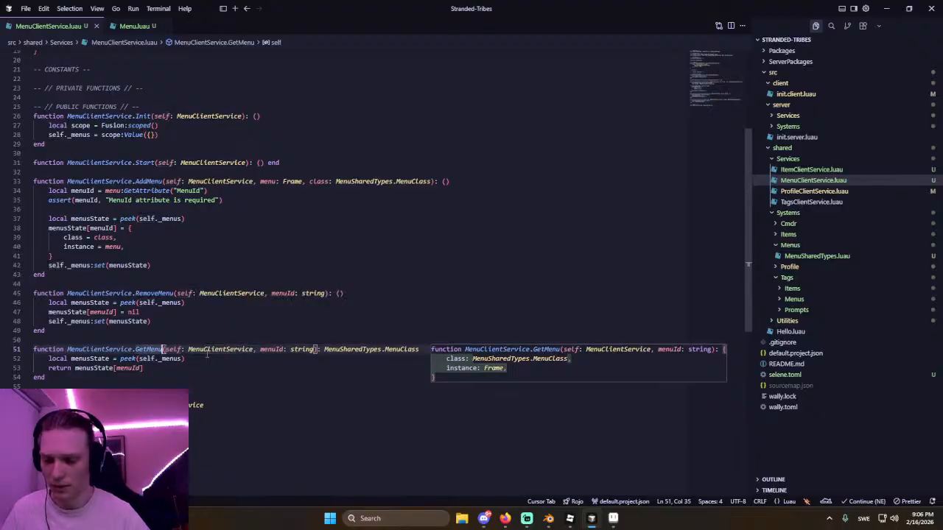
pyautogui.write('Data')
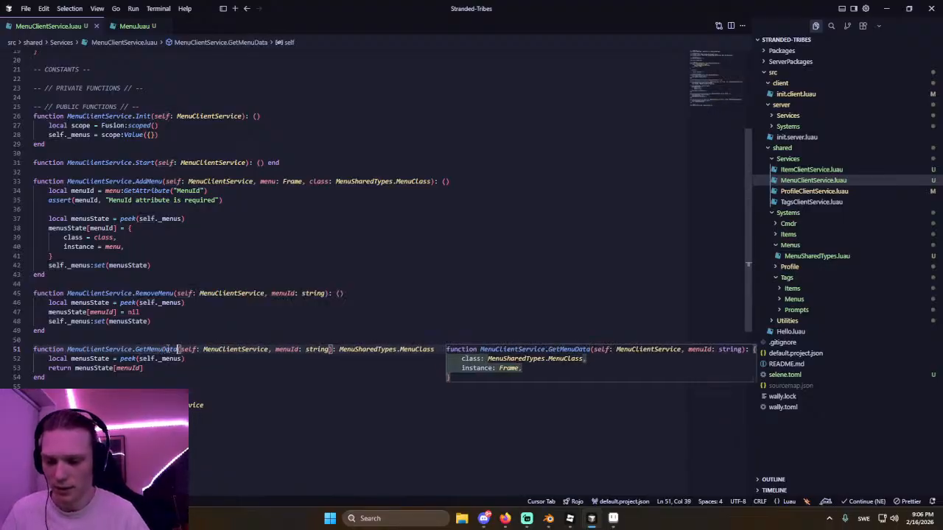
pyautogui.click(194, 385)
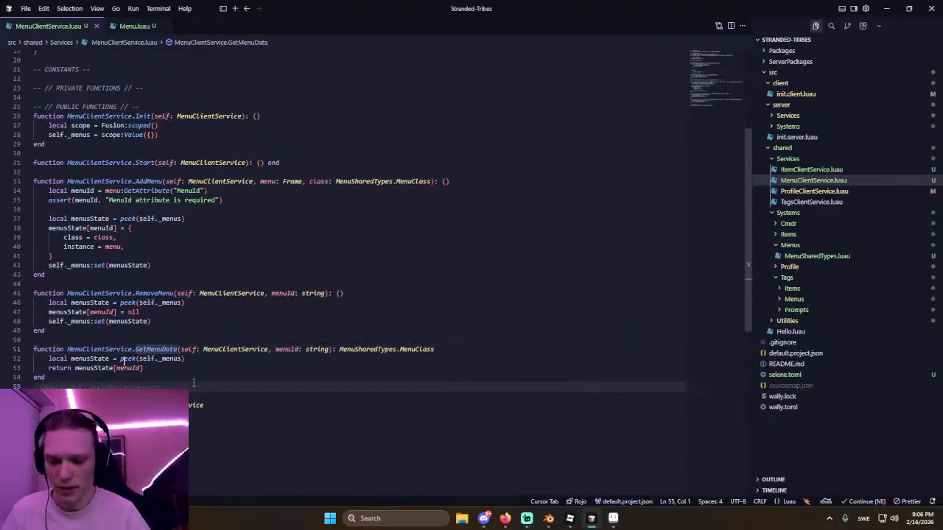
pyautogui.click(366, 322)
pyautogui.click(454, 349)
pyautogui.hotkey('ctrl', 'BackSpace')
pyautogui.hotkey('ctrl', 'BackSpace')
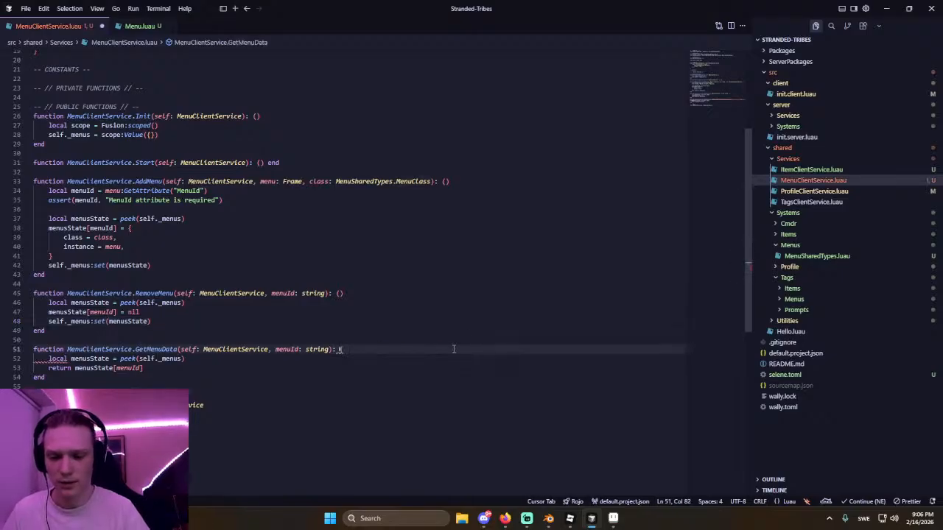
pyautogui.write('(')
# Export a MenuData type with class and instance fields, and use it in the _menus type and as GetMenuData's return type.
pyautogui.scroll(5, 101, 180)
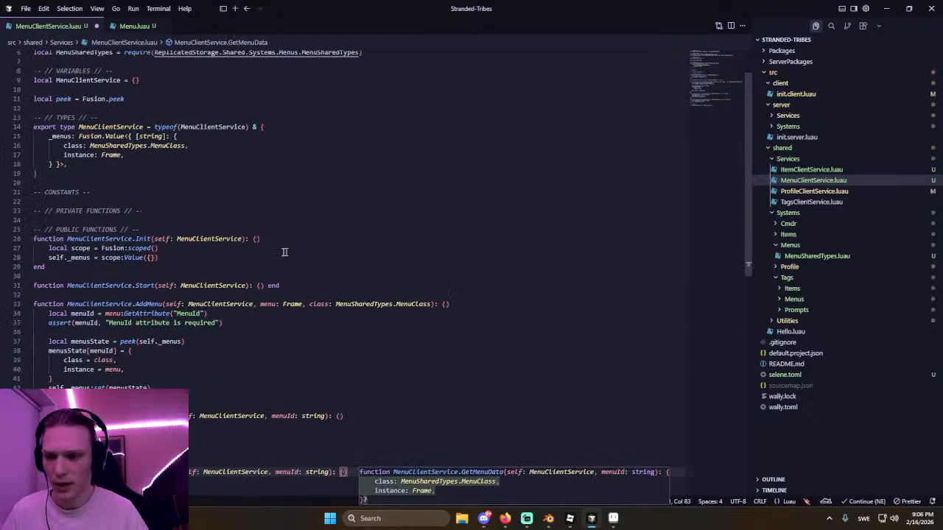
pyautogui.click(73, 219)
pyautogui.press('Return')
pyautogui.press('Return')
pyautogui.write('export ty')
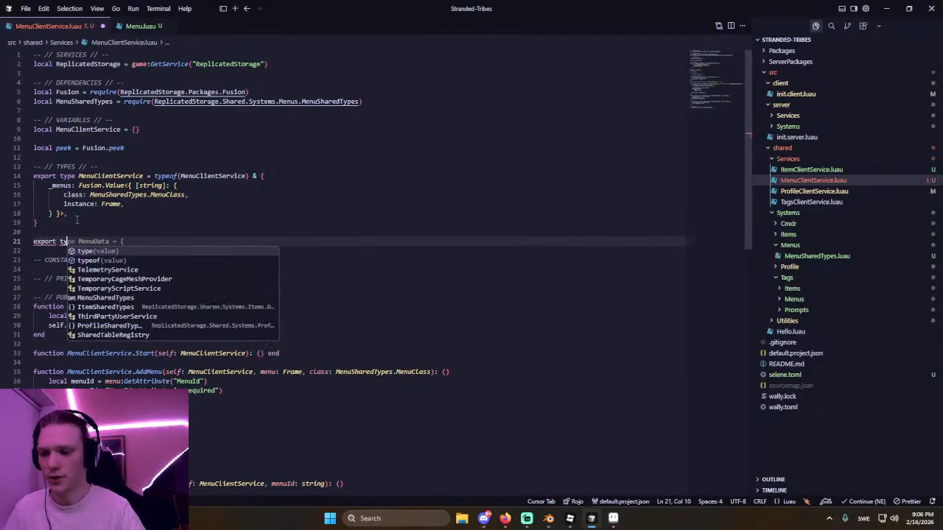
pyautogui.press('Tab')
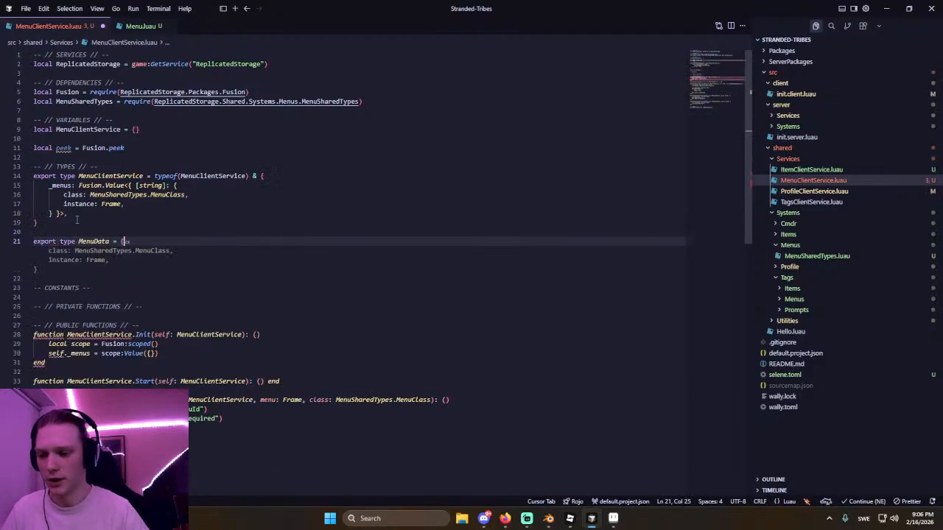
pyautogui.press('Tab')
pyautogui.press('Tab')
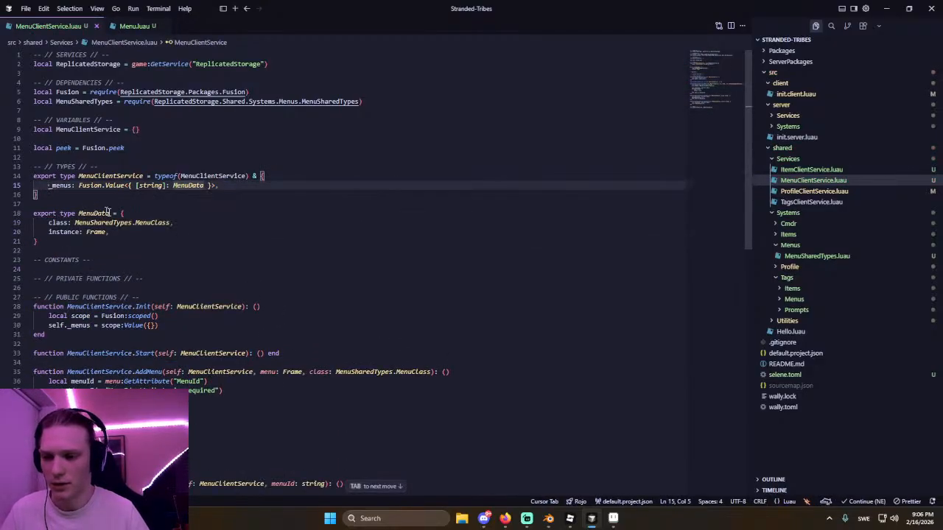
pyautogui.press('Tab')
pyautogui.press('Tab')
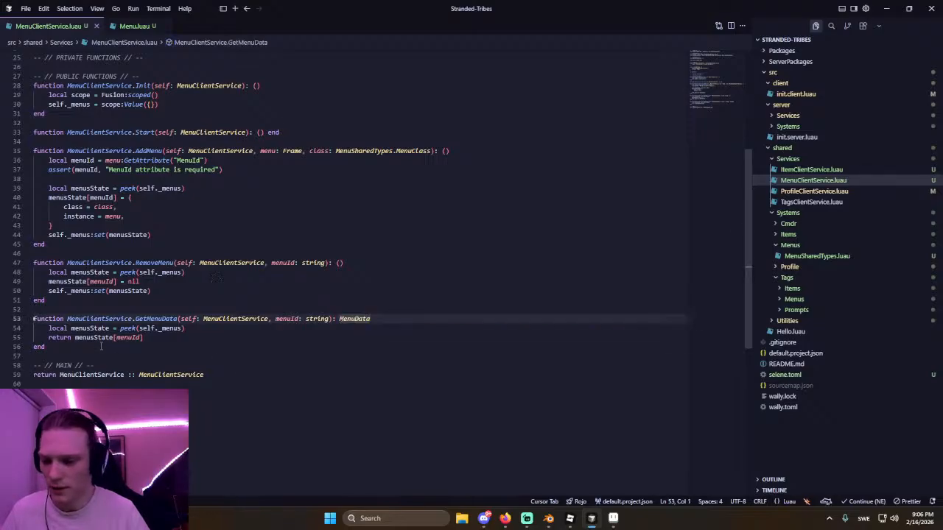
pyautogui.click(101, 346)
pyautogui.press('Return')
pyautogui.press('Return')
pyautogui.write('fu')
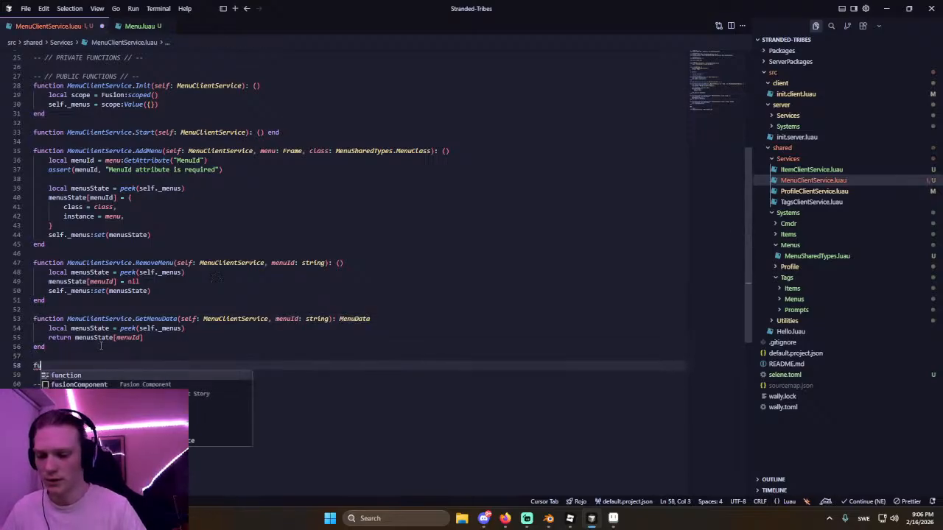
pyautogui.write('nction Men')
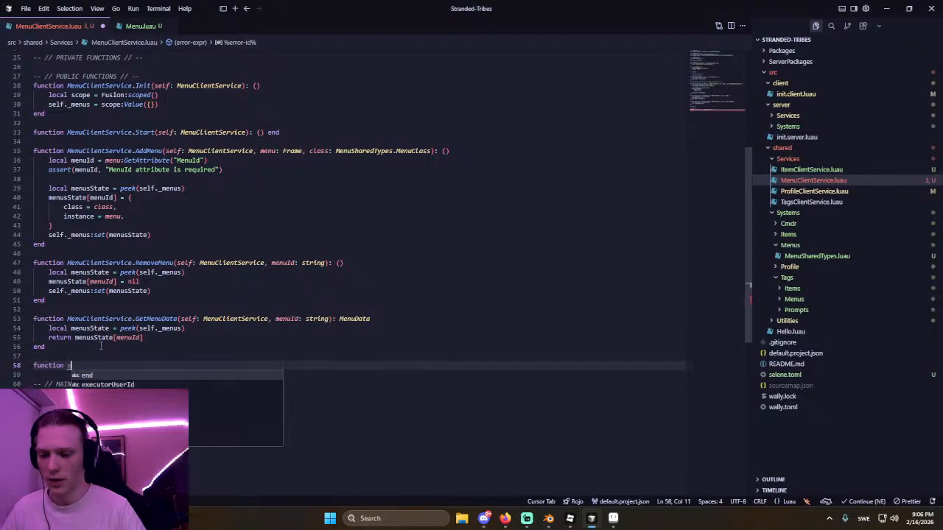
pyautogui.write('uClientService')
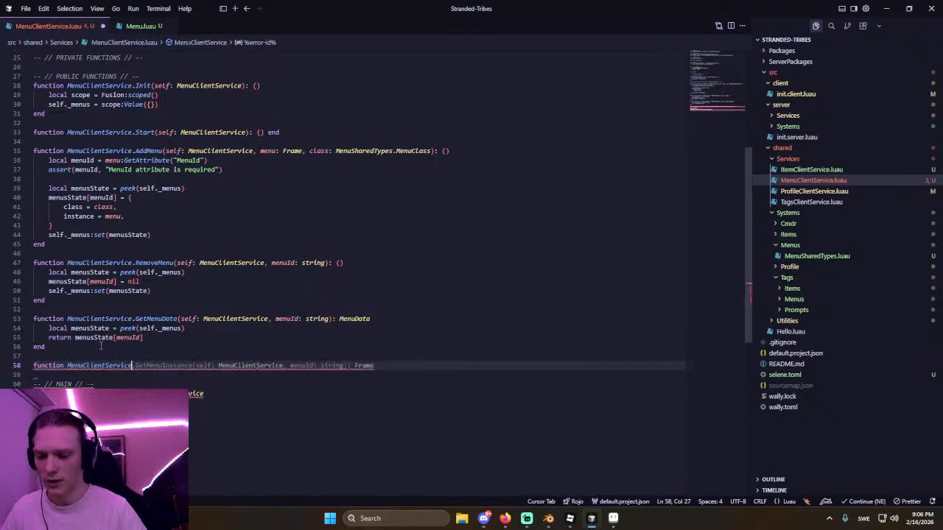
pyautogui.write('.Observ')
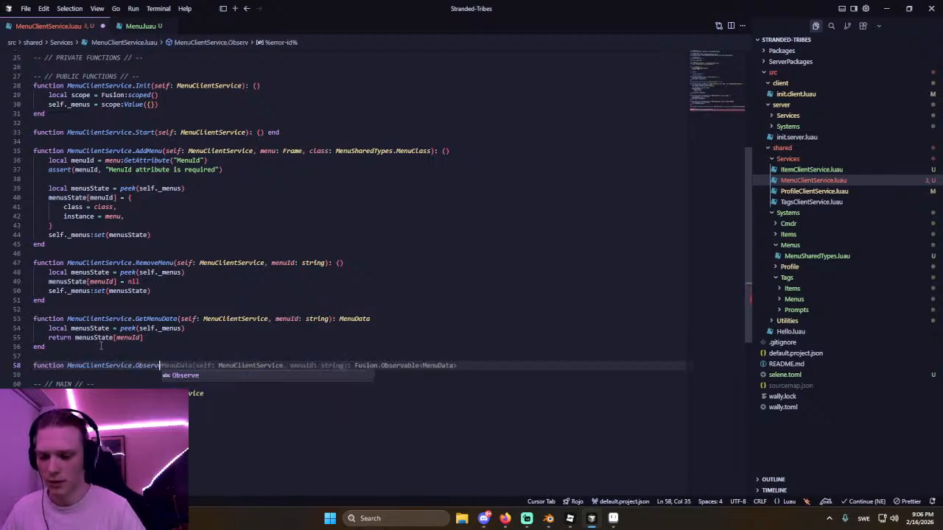
pyautogui.write('eMenu(self: Men')
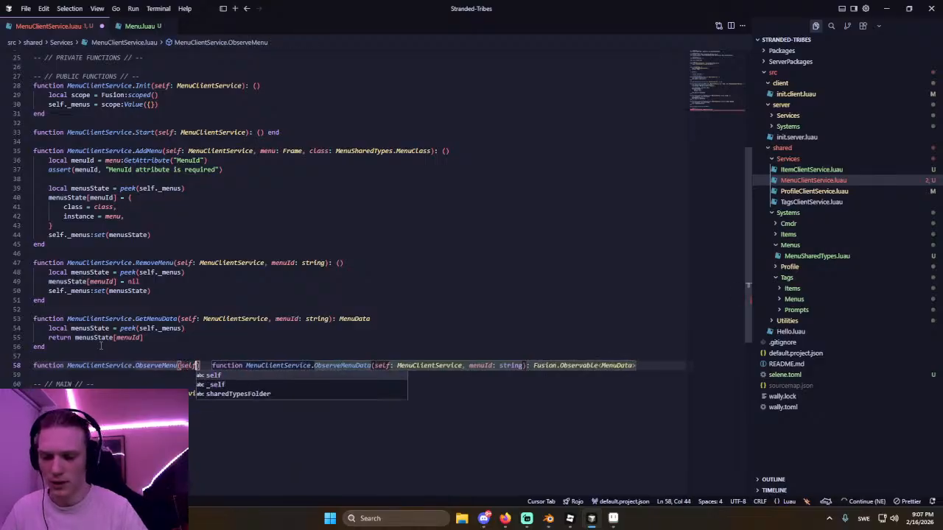
pyautogui.hotkey('ctrl', 'x')
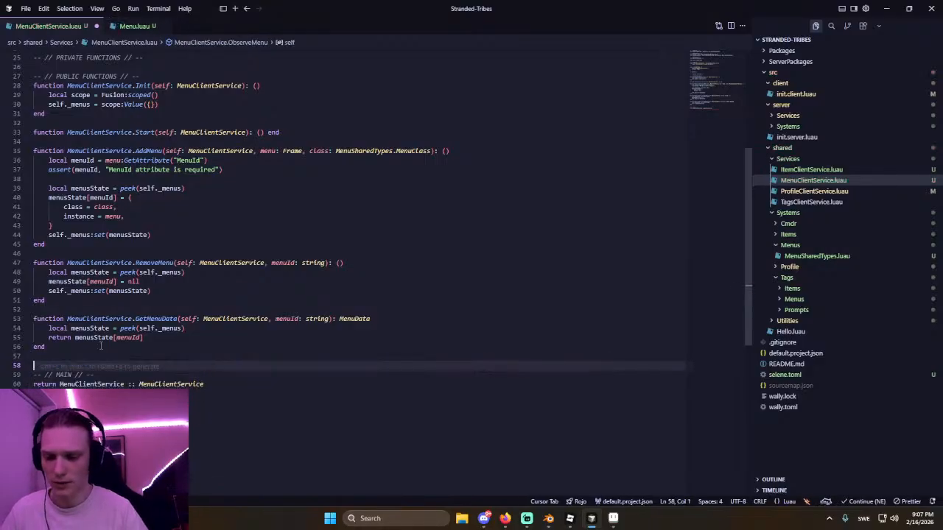
pyautogui.press('BackSpace')
pyautogui.hotkey('ctrl', 's')
pyautogui.click(193, 304)
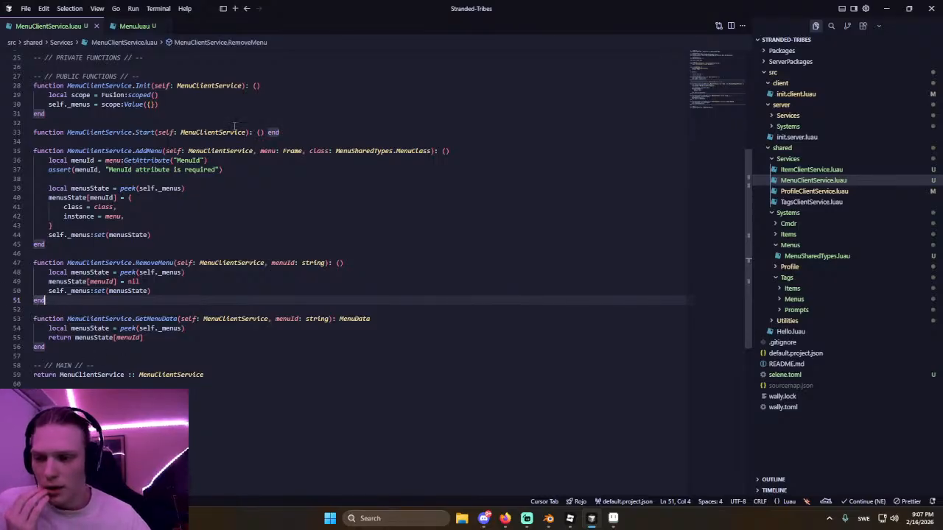
# Below GetMenuData, declare function MenuClientService.OpenMenu(self: MenuClientService, menuId: string): ().
pyautogui.click(65, 347)
pyautogui.press('Return')
pyautogui.press('Return')
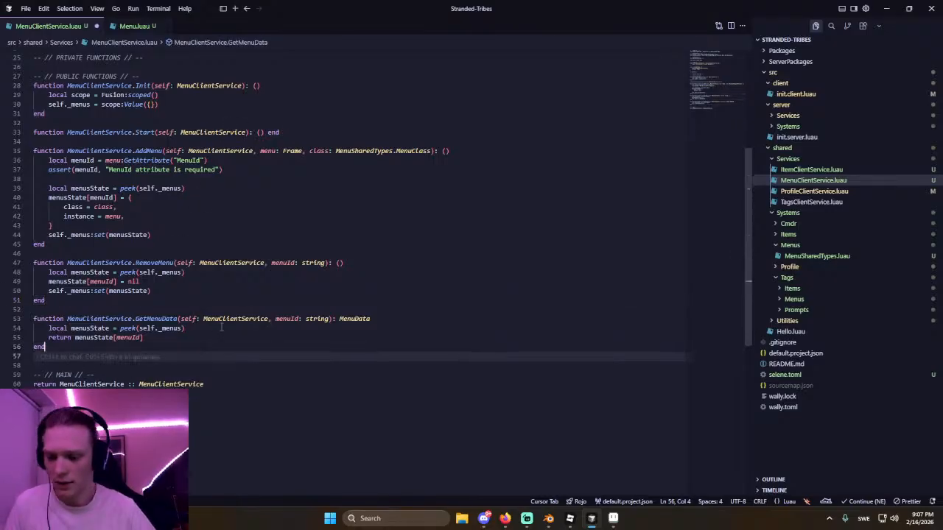
pyautogui.write('function Men')
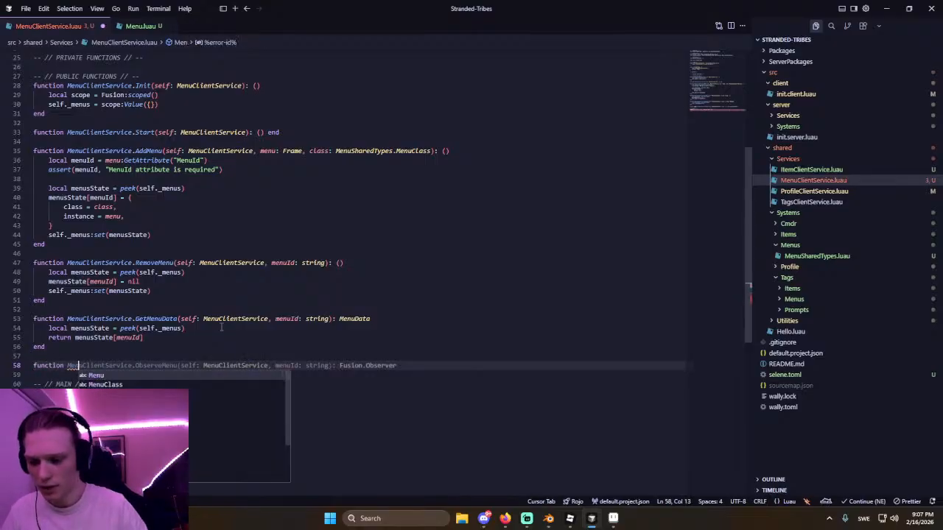
pyautogui.write('uClientService.')
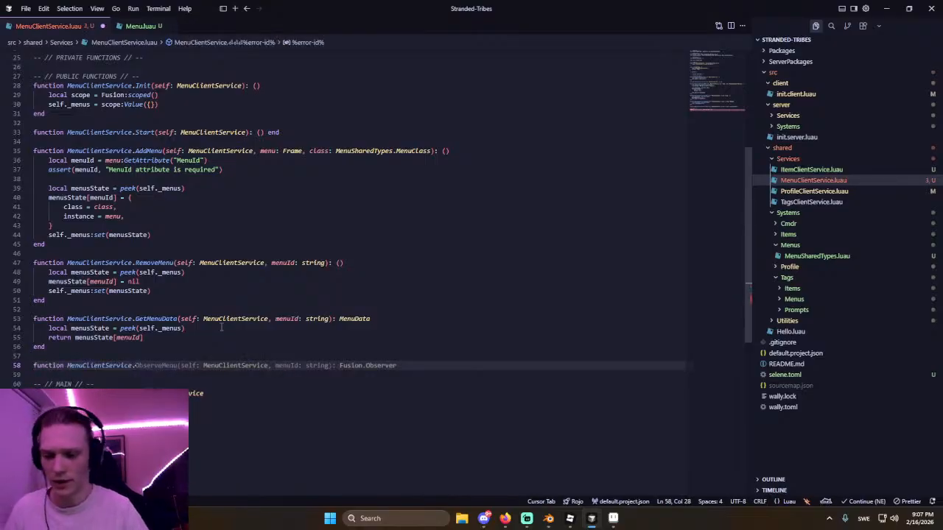
pyautogui.write('OpenMenu')
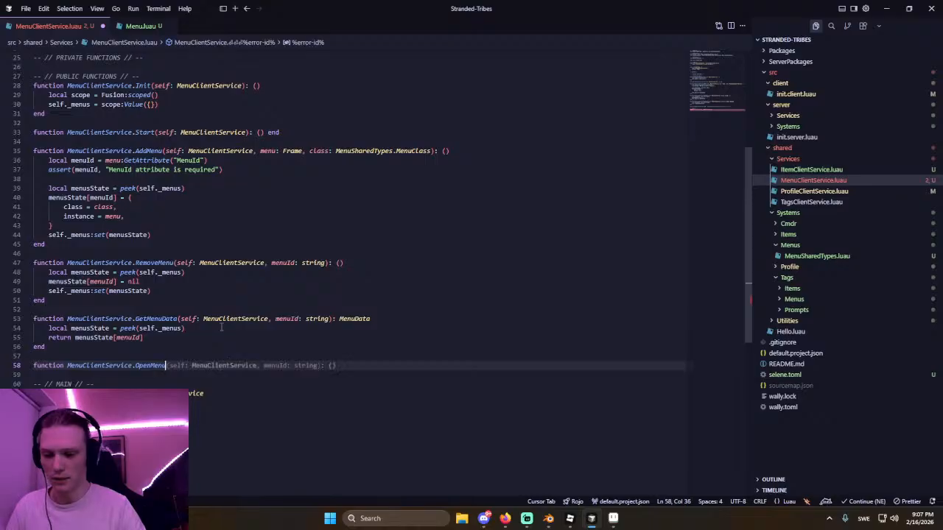
pyautogui.press('Tab')
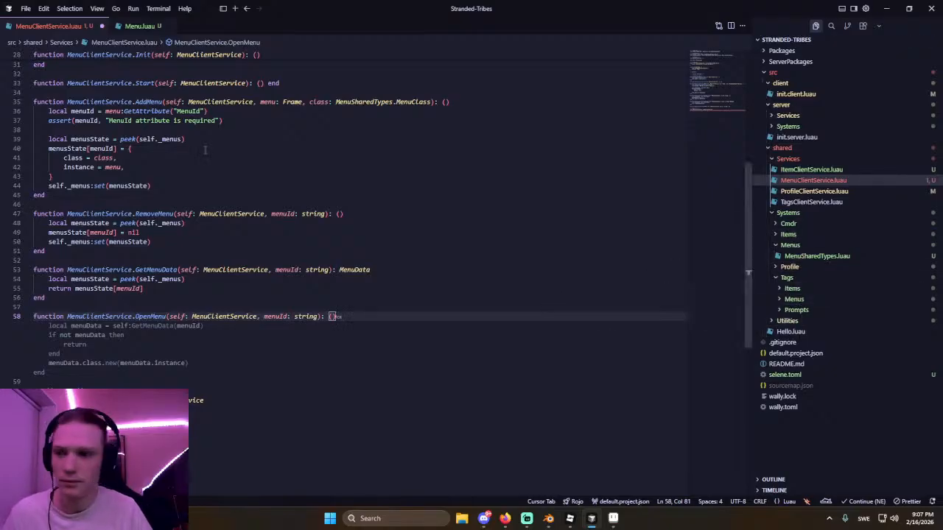
# In Menu.luau, replace the line above the final return self in Menu.new with self.shown = sco:Value(false).
pyautogui.click(137, 26)
pyautogui.click(194, 241)
pyautogui.moveTo(92, 259); pyautogui.dragTo(49, 258)
pyautogui.press('BackSpace')
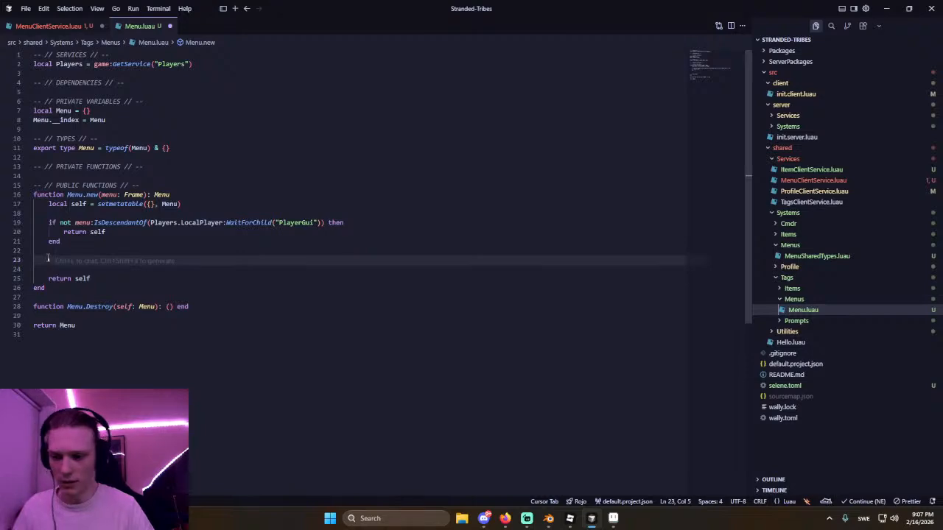
pyautogui.write('self.s')
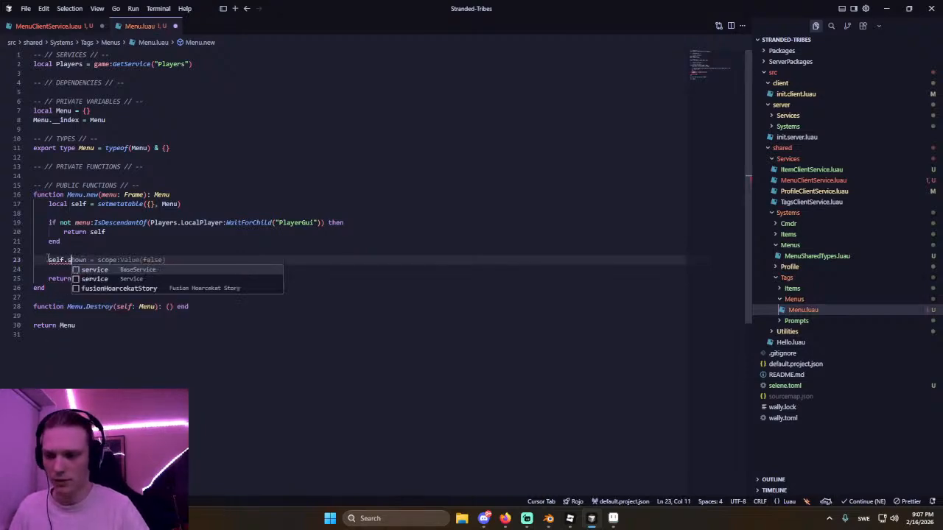
pyautogui.press('Tab')
pyautogui.press('Tab')
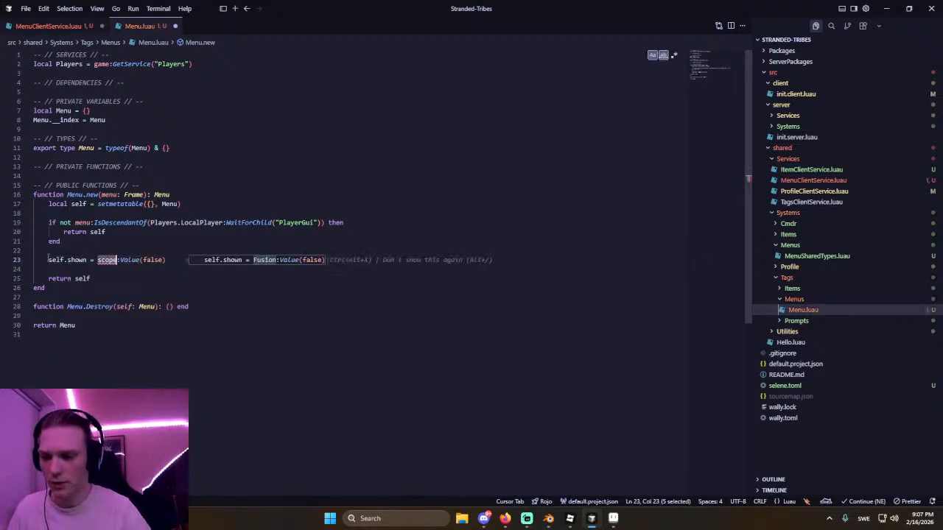
pyautogui.write('scop')
pyautogui.press('BackSpace')
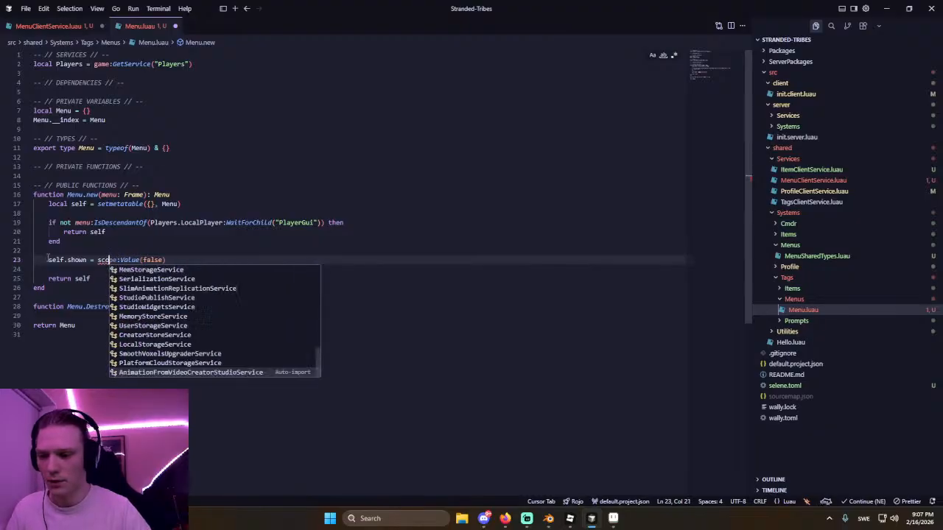
pyautogui.press('Escape')
pyautogui.press('Up')
pyautogui.press('Up')
pyautogui.press('Up')
pyautogui.press('Up')
pyautogui.press('Up')
pyautogui.press('Return')
pyautogui.press('Return')
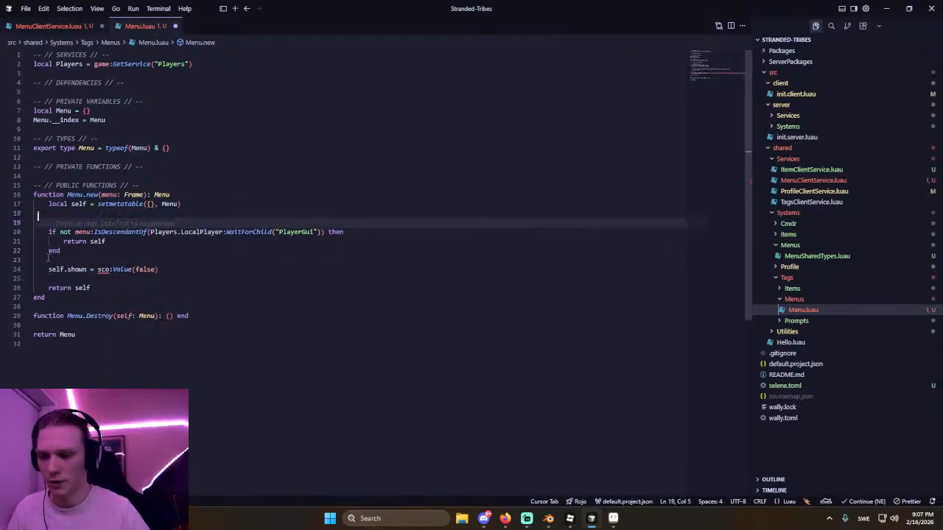
pyautogui.press('Up')
pyautogui.press('Delete')
pyautogui.press('Delete')
pyautogui.press('Down')
pyautogui.press('Down')
pyautogui.press('Down')
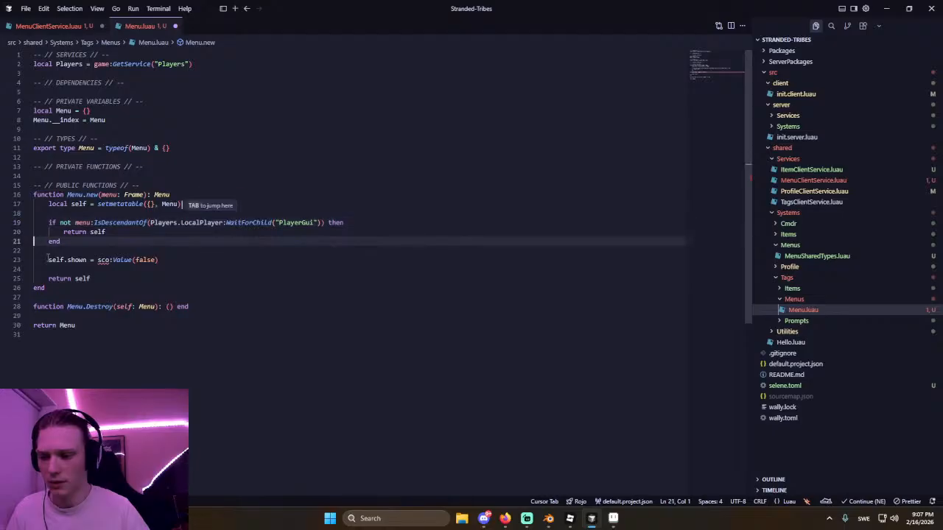
pyautogui.press('Tab')
pyautogui.hotkey('ctrl', 'z')
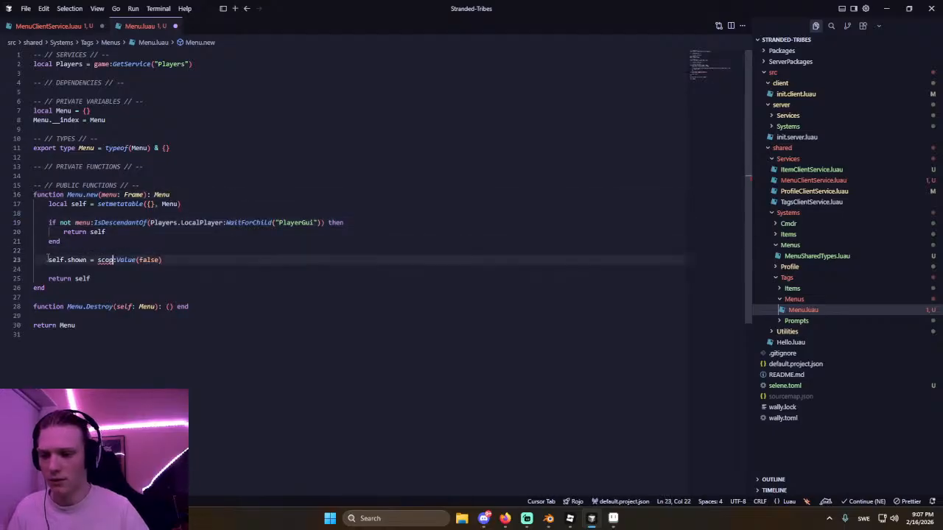
# Below the PlayerGui guard clause in Menu.new, add the line self._scope = Fusion:scoped(), set off by a blank line.
pyautogui.press('Down')
pyautogui.press('Up')
pyautogui.press('Up')
pyautogui.press('Up')
pyautogui.press('Up')
pyautogui.press('Up')
pyautogui.press('Down')
pyautogui.press('Down')
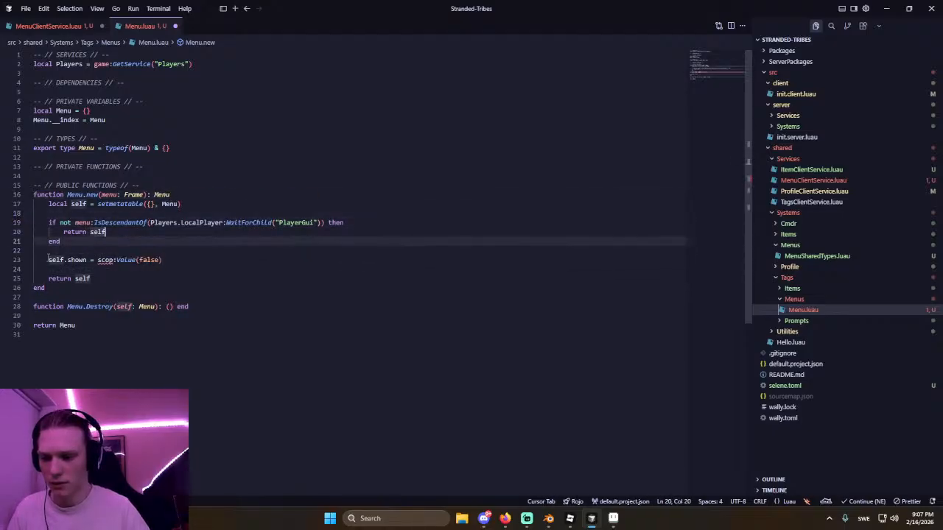
pyautogui.press('Return')
pyautogui.press('Return')
pyautogui.write('self._sc')
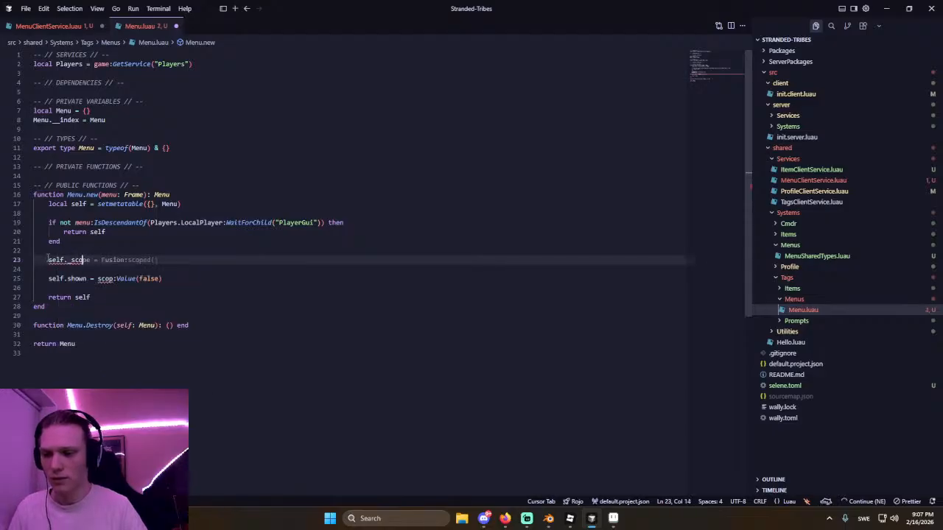
pyautogui.write('o')
pyautogui.press('Tab')
# Auto-import Fusion from ReplicatedStorage.Packages by completing the Fusion reference in the self._scope line.
pyautogui.doubleClick(112, 260)
pyautogui.write('Fusion')
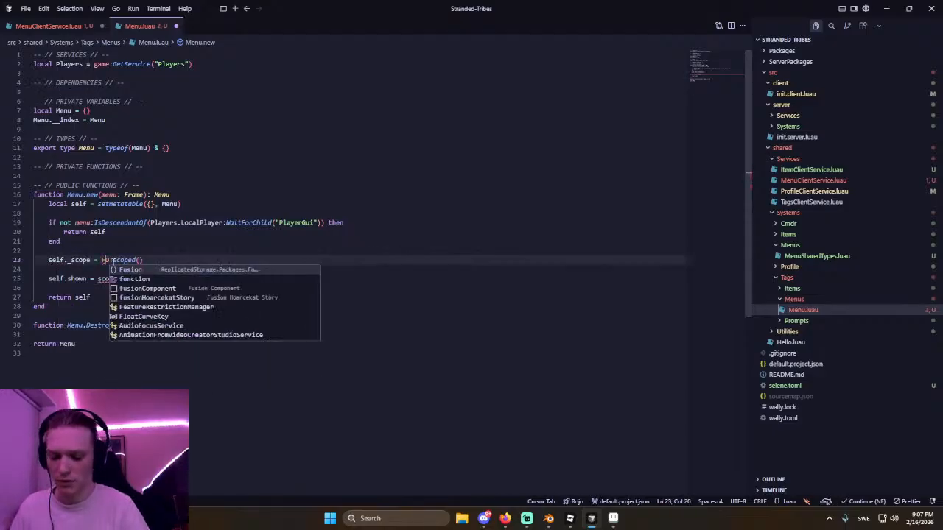
pyautogui.press('Tab')
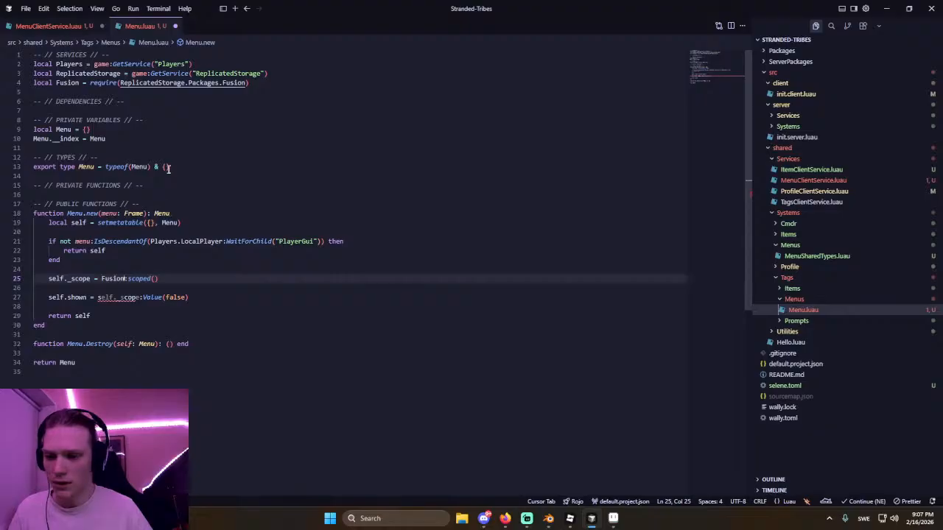
# Expand the Menu type's empty table and add the field shown: Fusion.Value<boolean>.
pyautogui.click(168, 169)
pyautogui.press('Return')
pyautogui.press('Tab')
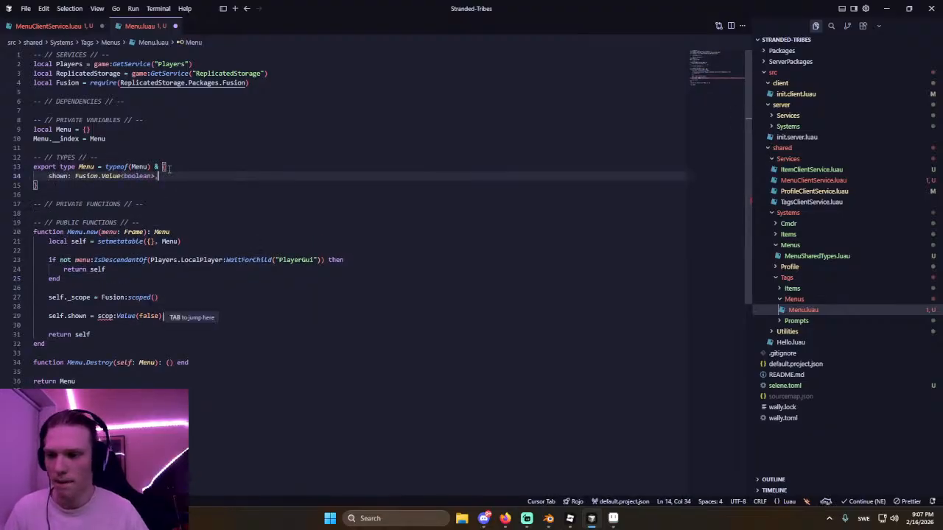
# Move the Fusion require line out of the services section to directly beneath the DEPENDENCIES header.
pyautogui.click(287, 79)
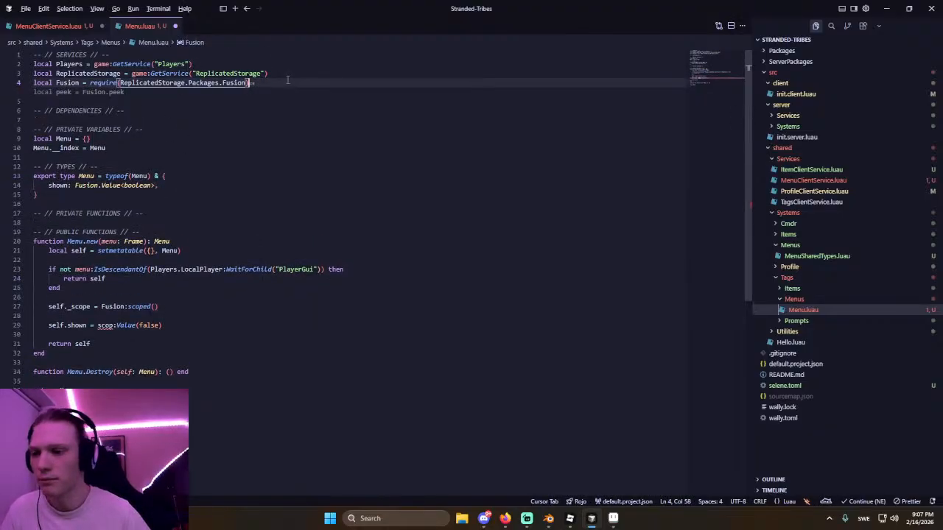
pyautogui.hotkey('alt', 'Down')
pyautogui.hotkey('alt', 'Down')
pyautogui.press('Up')
pyautogui.press('Up')
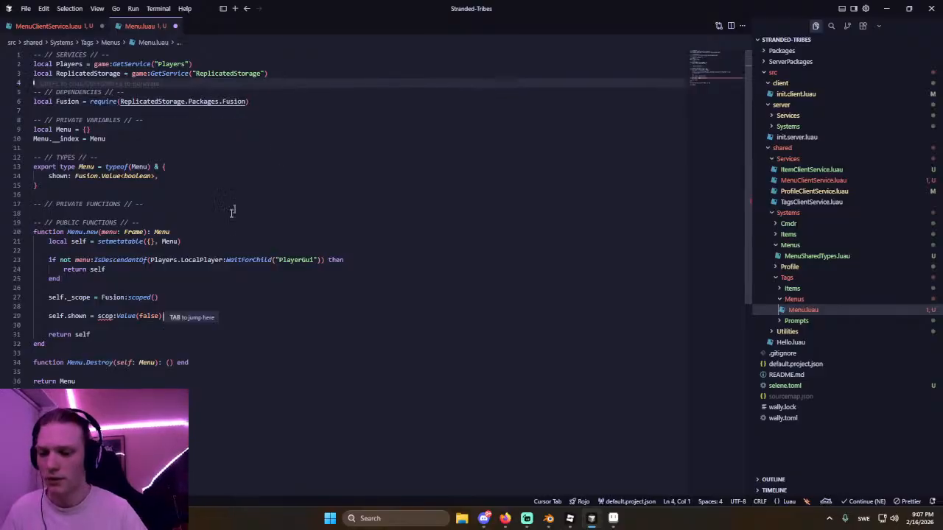
# Correct the self.shown assignment in Menu.new to self._scope:Value(false).
pyautogui.press('Tab')
pyautogui.press('Tab')
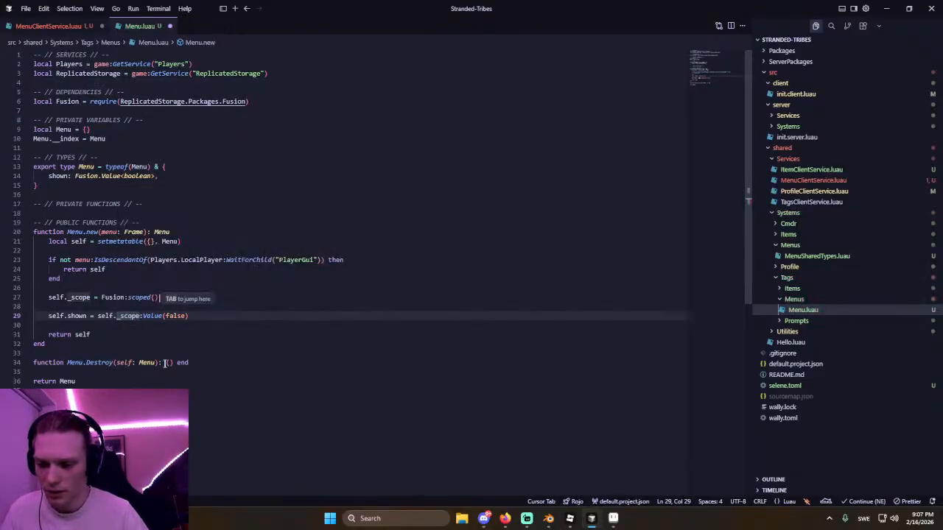
pyautogui.press('Tab')
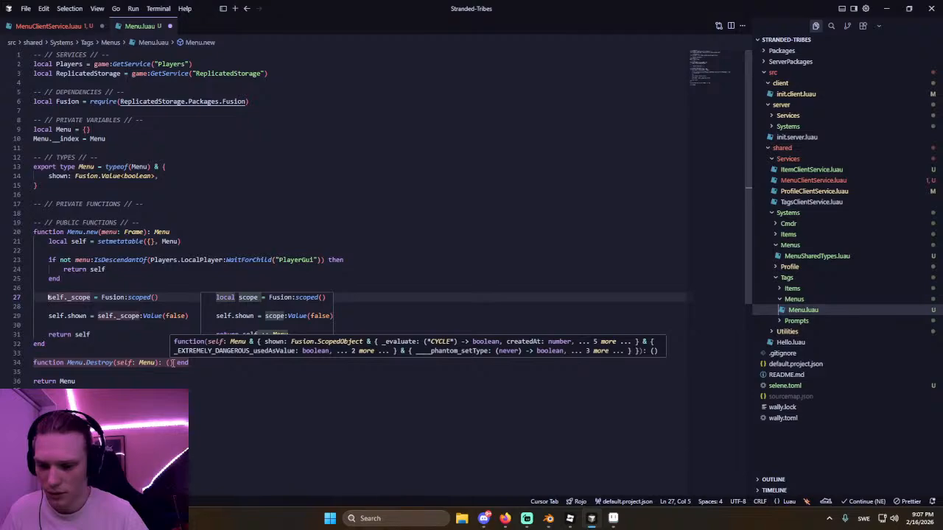
# Expand the empty Menu.Destroy function and make its body call self._scope:doCleanup().
pyautogui.click(177, 362)
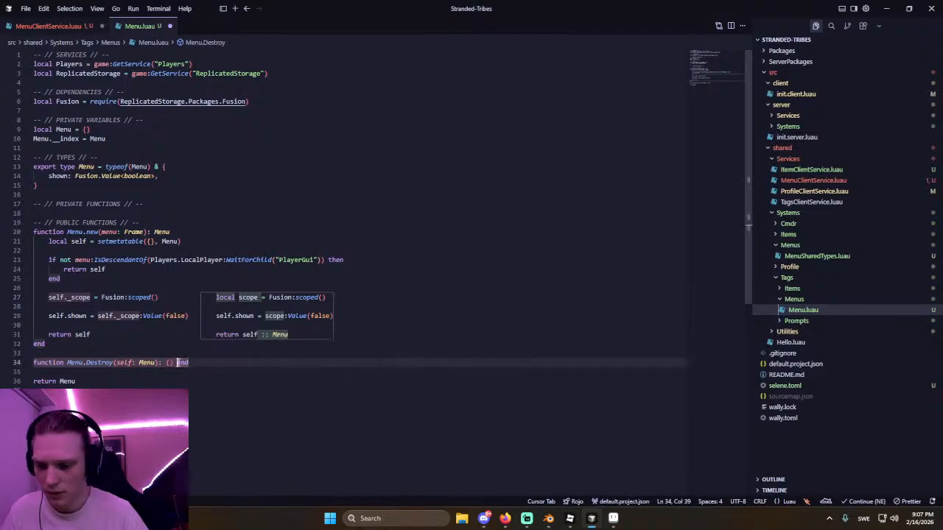
pyautogui.press('Return')
pyautogui.press('Tab')
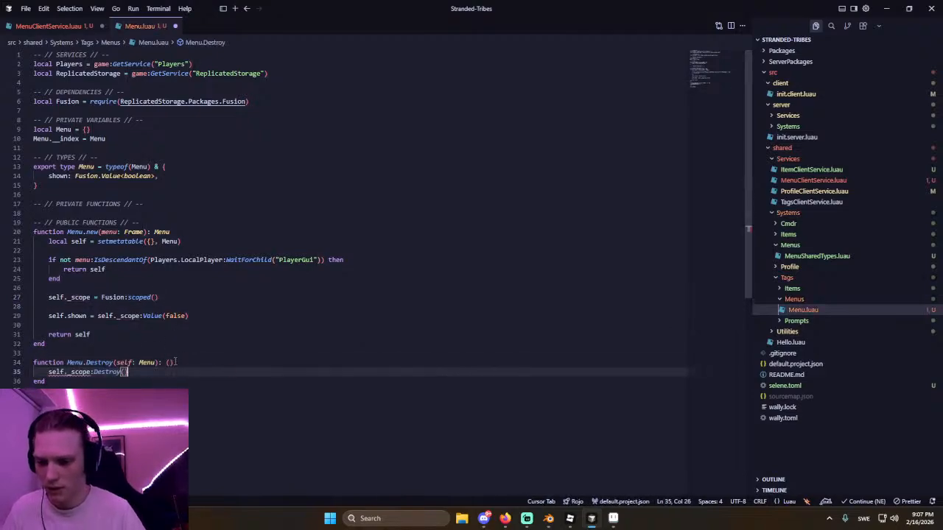
pyautogui.press('BackSpace')
pyautogui.press('BackSpace')
pyautogui.press('BackSpace')
pyautogui.press('BackSpace')
pyautogui.press('BackSpace')
pyautogui.press('BackSpace')
pyautogui.press('BackSpace')
pyautogui.press('BackSpace')
pyautogui.write('doCleanup')
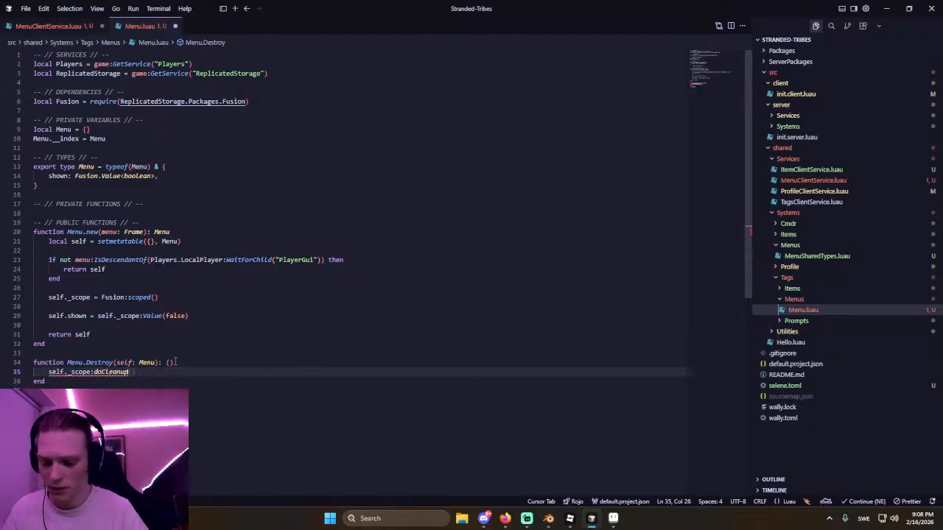
pyautogui.write('(')
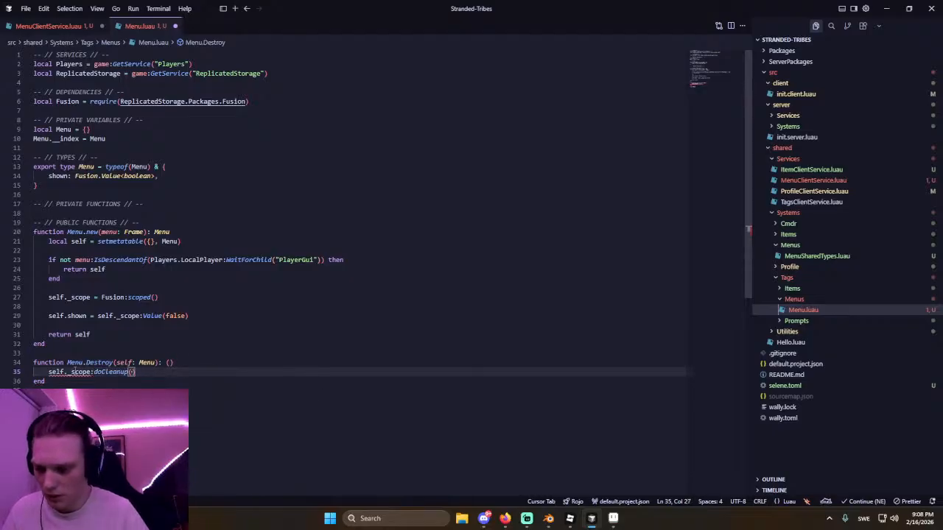
# Add a _scope: Fusion.Scope field to the Menu type, separated from the shown field by a blank line.
pyautogui.doubleClick(72, 371)
pyautogui.doubleClick(57, 176)
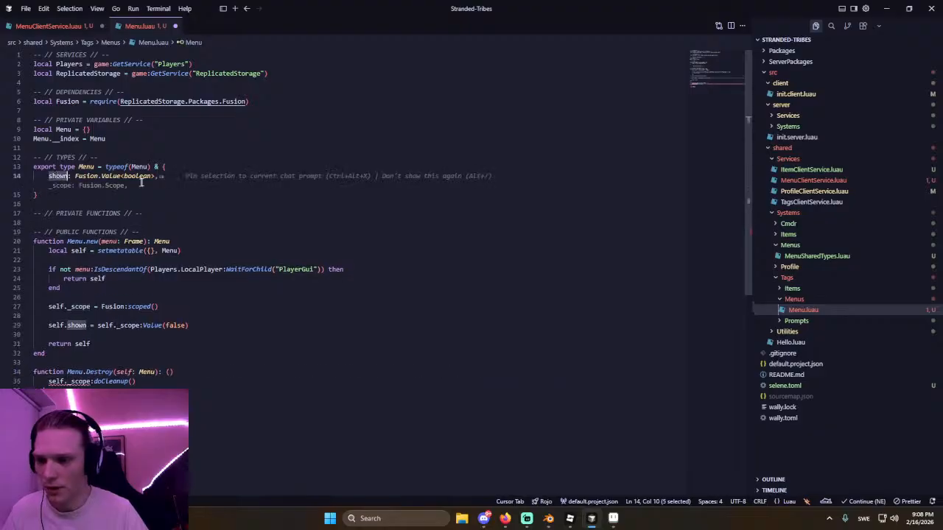
pyautogui.click(182, 176)
pyautogui.press('Return')
pyautogui.press('Return')
pyautogui.press('Tab')
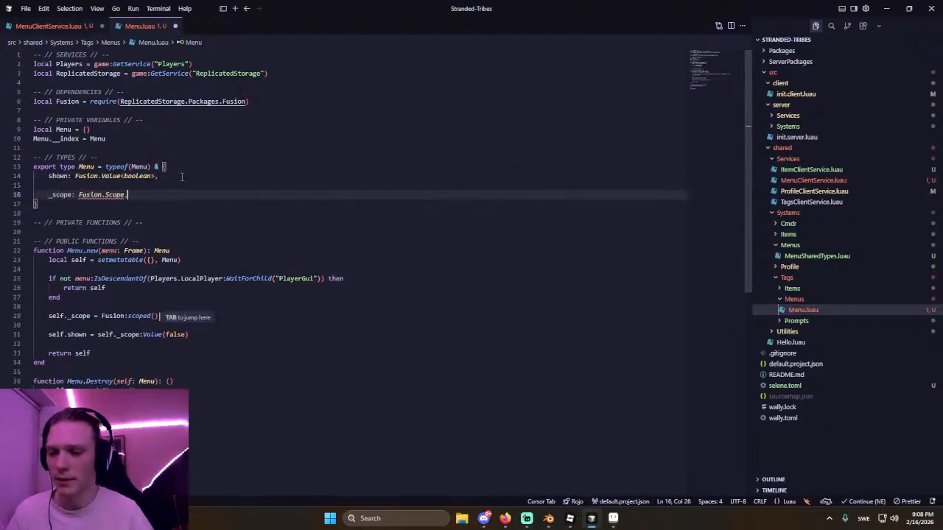
# Change the _scope field's type to typeof(Fusion:scoped()) and save Menu.luau.
pyautogui.press('Left')
pyautogui.hotkey('ctrl', 'shift', 'Left')
pyautogui.press('BackSpace')
pyautogui.press('BackSpace')
pyautogui.hotkey('ctrl', 'BackSpace')
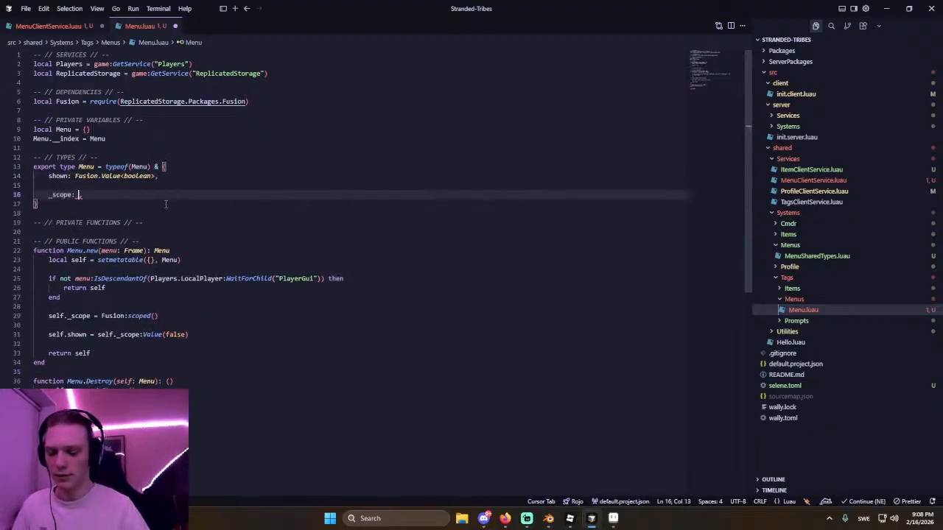
pyautogui.write('typeof(')
pyautogui.press('Tab')
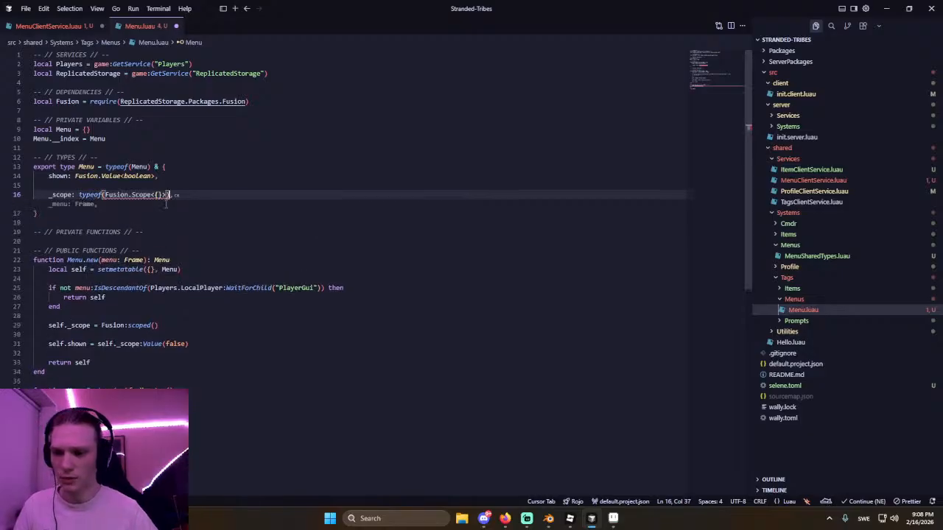
pyautogui.press('Left')
pyautogui.press('BackSpace')
pyautogui.press('BackSpace')
pyautogui.press('BackSpace')
pyautogui.press('BackSpace')
pyautogui.write('d')
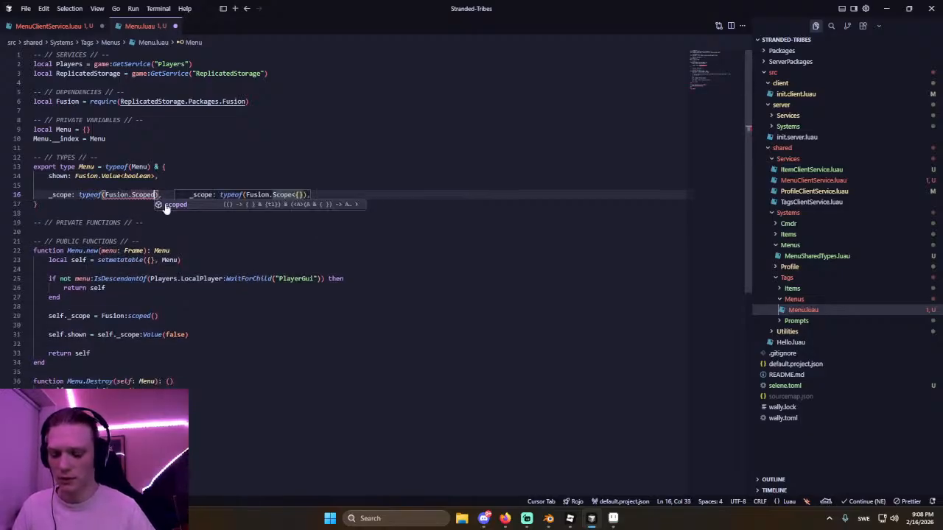
pyautogui.write('(')
pyautogui.hotkey('ctrl', 'Left')
pyautogui.press('BackSpace')
pyautogui.write(':')
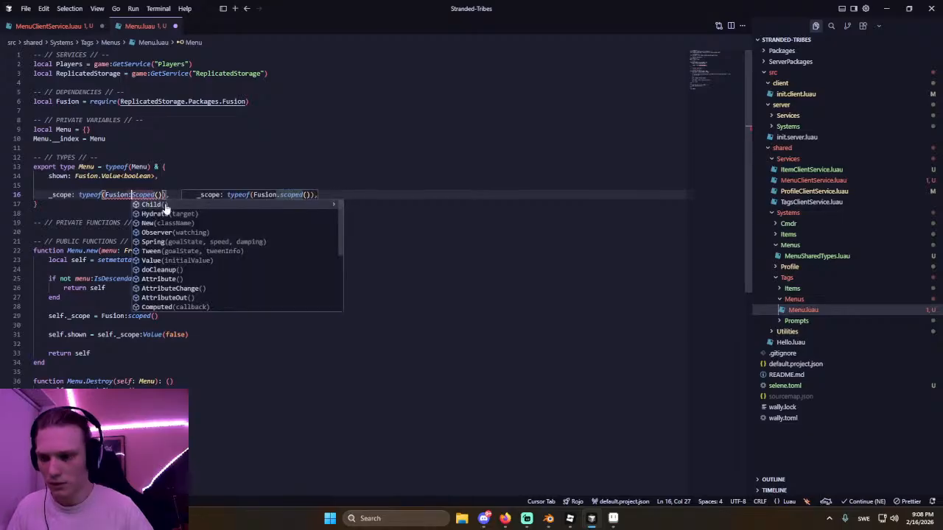
pyautogui.press('Right')
pyautogui.press('BackSpace')
pyautogui.write('s')
pyautogui.click(176, 176)
pyautogui.hotkey('ctrl', 's')
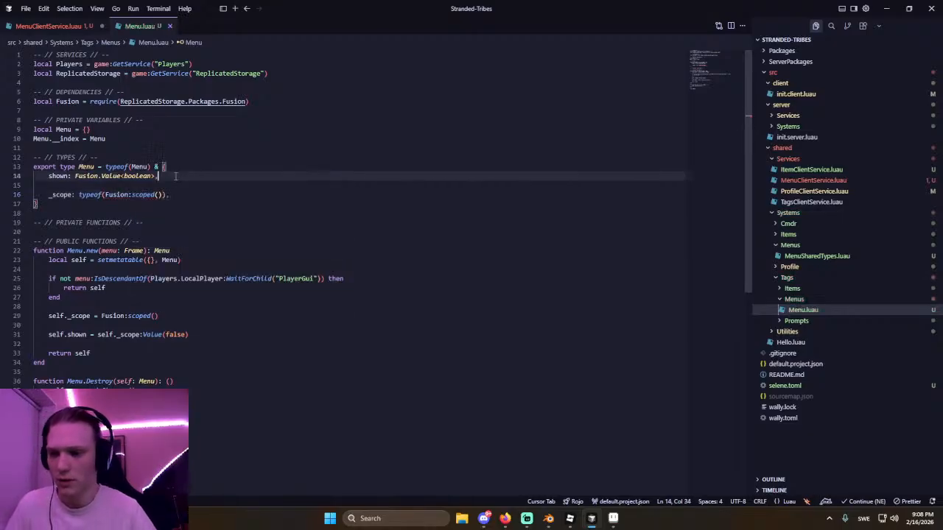
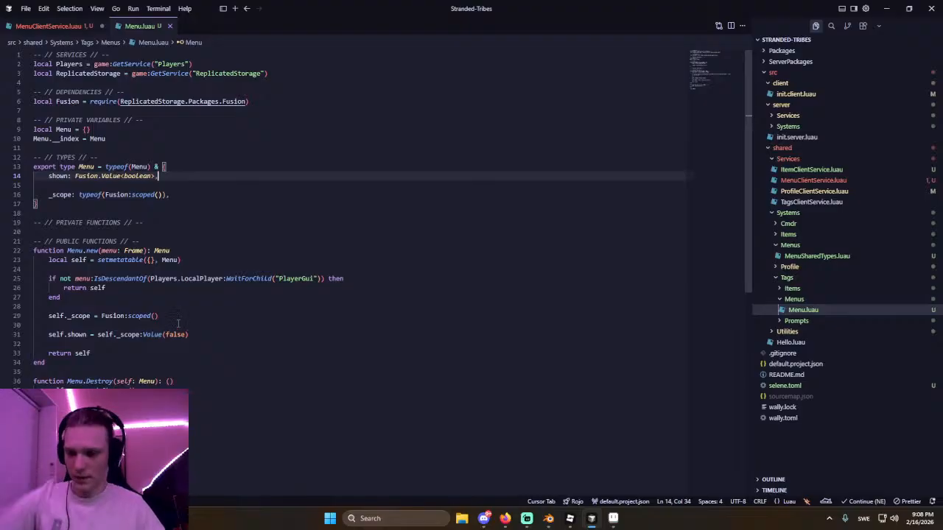
# Switch to Firefox to check the Stranded Tribes Trello board's tasks, and return to Menu.luau in Cursor.
pyautogui.click(191, 333)
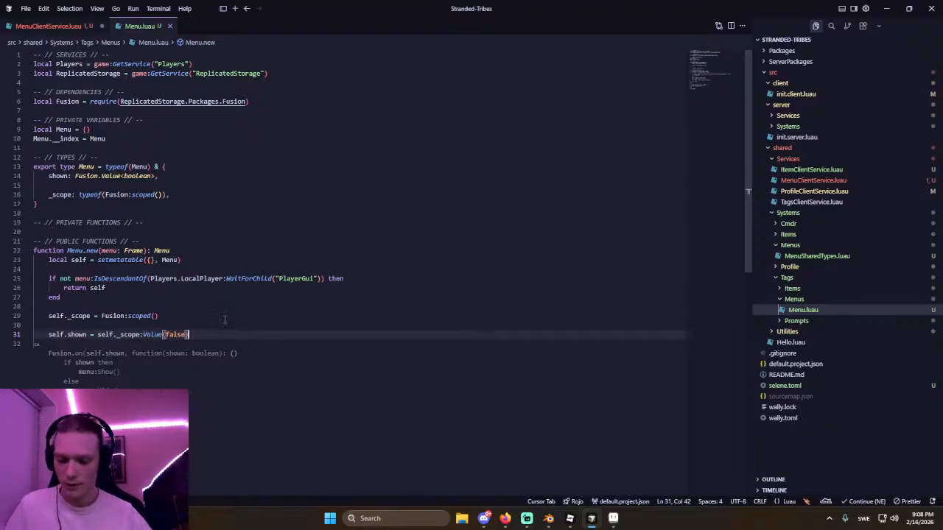
pyautogui.moveTo(505, 519)
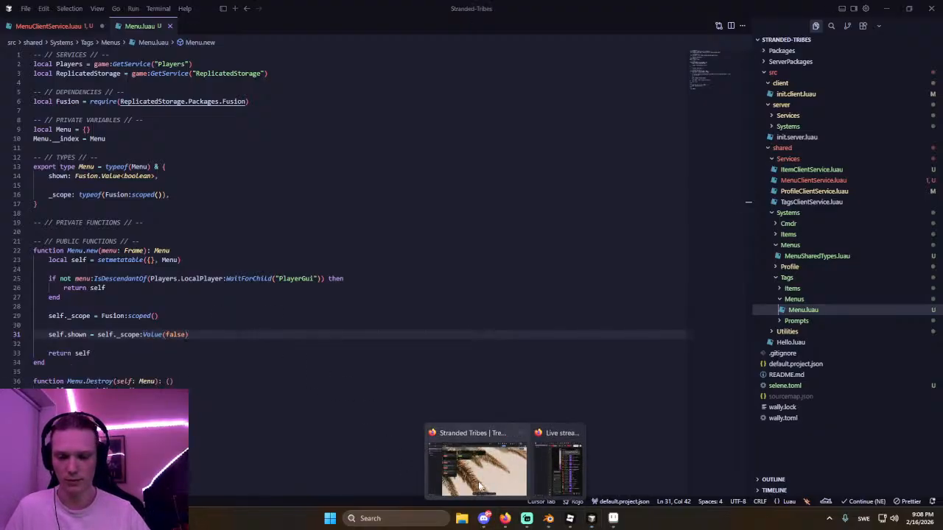
pyautogui.click(477, 486)
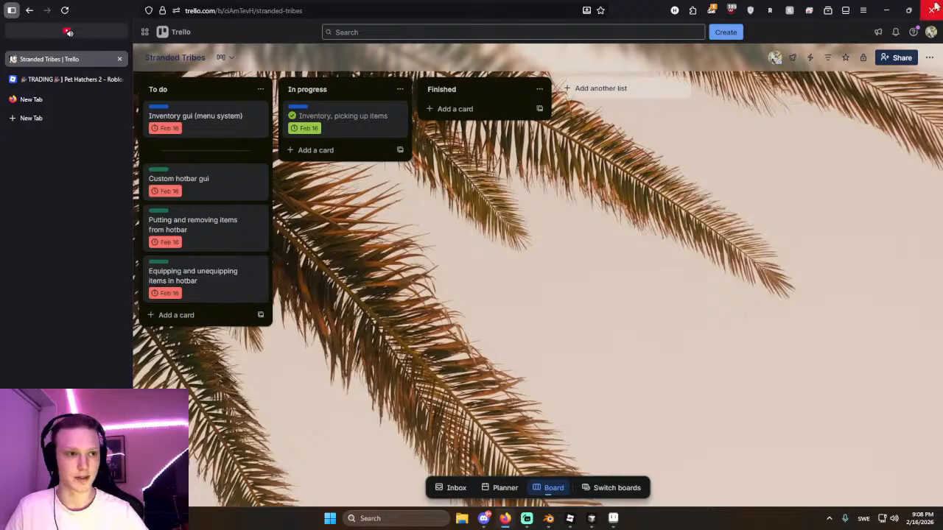
pyautogui.click(892, 15)
pyautogui.click(269, 186)
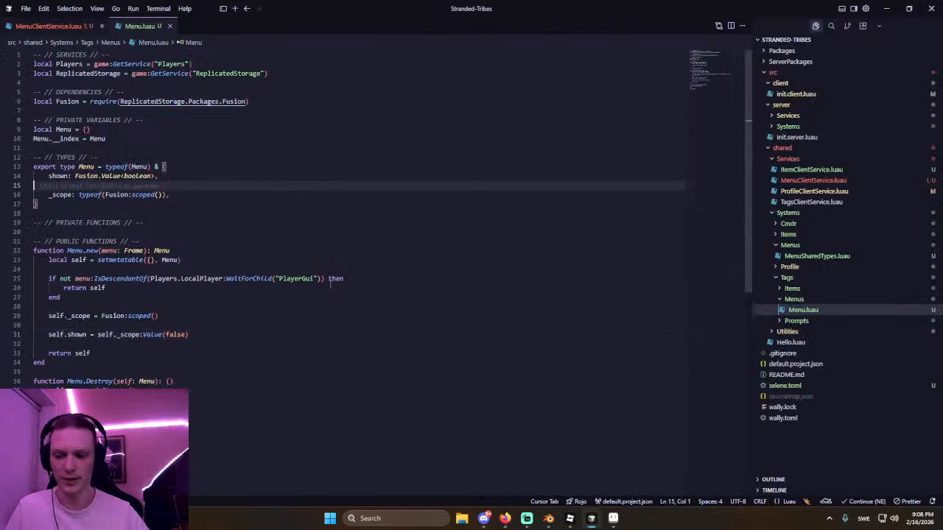
# Below the self.shown assignment in Menu.new, add a self._scope:Hydrate(menu) call with a property table binding Visible = self.shown.
pyautogui.click(221, 351)
pyautogui.click(220, 333)
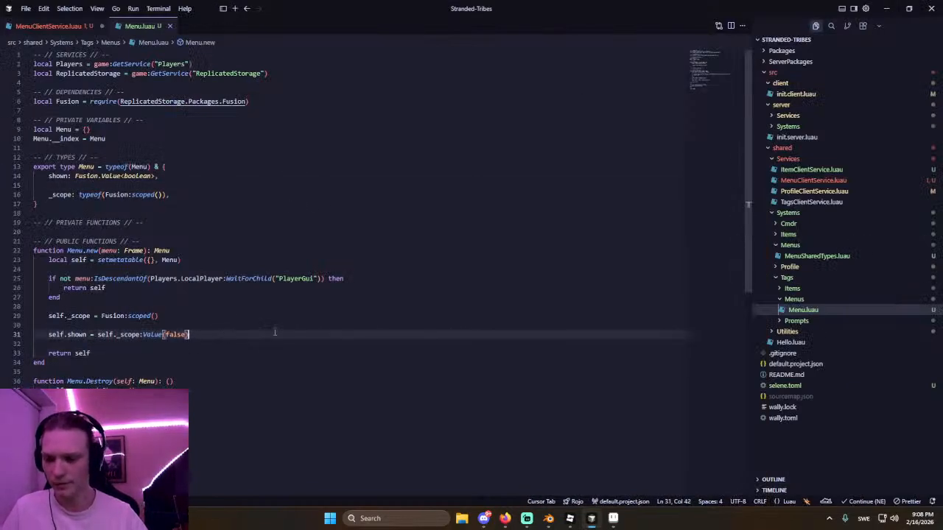
pyautogui.press('Return')
pyautogui.press('Return')
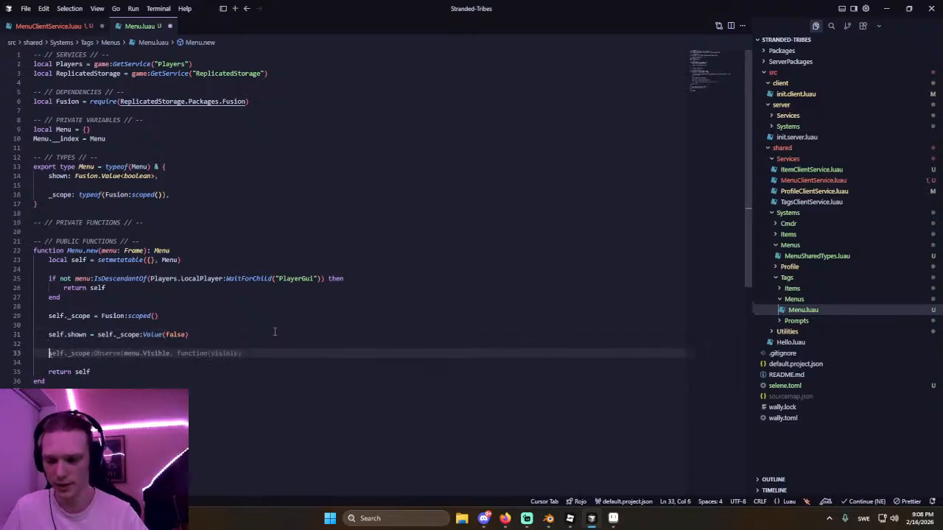
pyautogui.write('self._scope:')
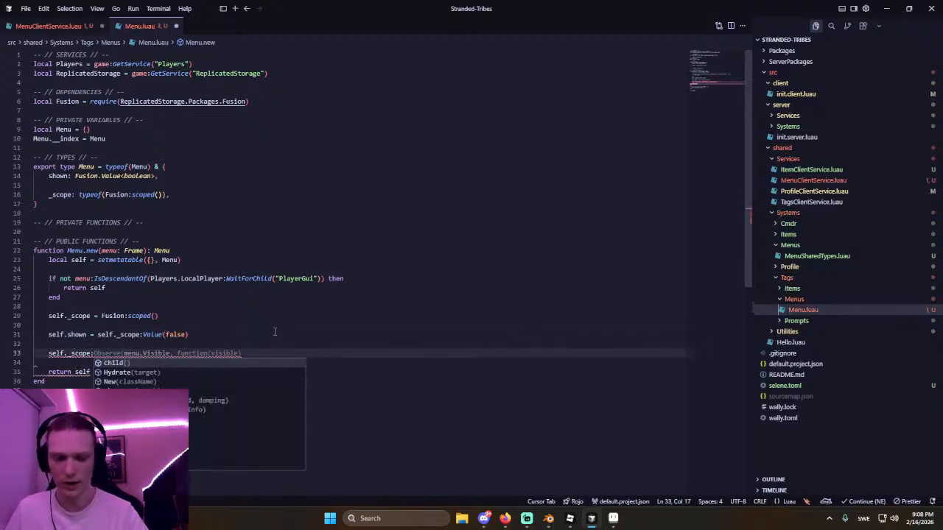
pyautogui.write('Hydra')
pyautogui.press('Tab')
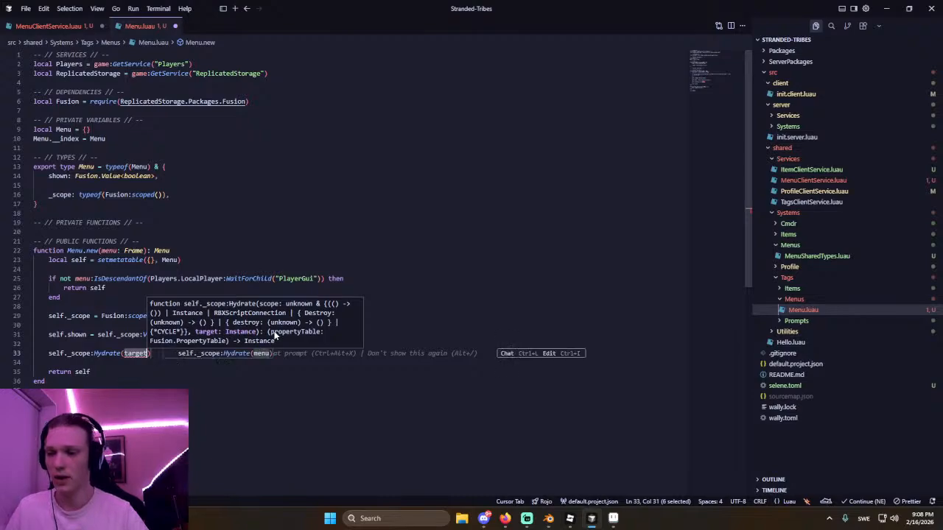
pyautogui.write('menu)(')
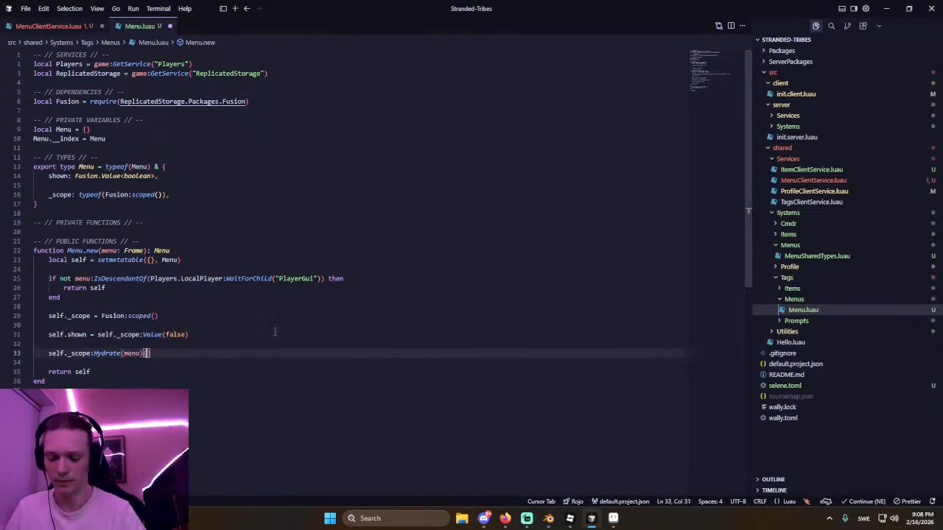
pyautogui.write('{')
pyautogui.press('Return')
pyautogui.write('Visible = self.shown,')
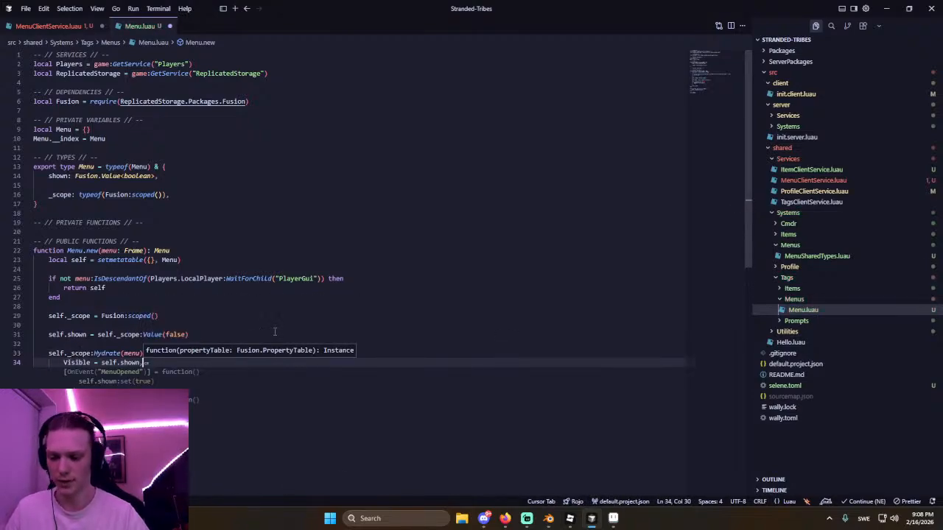
pyautogui.click(162, 296)
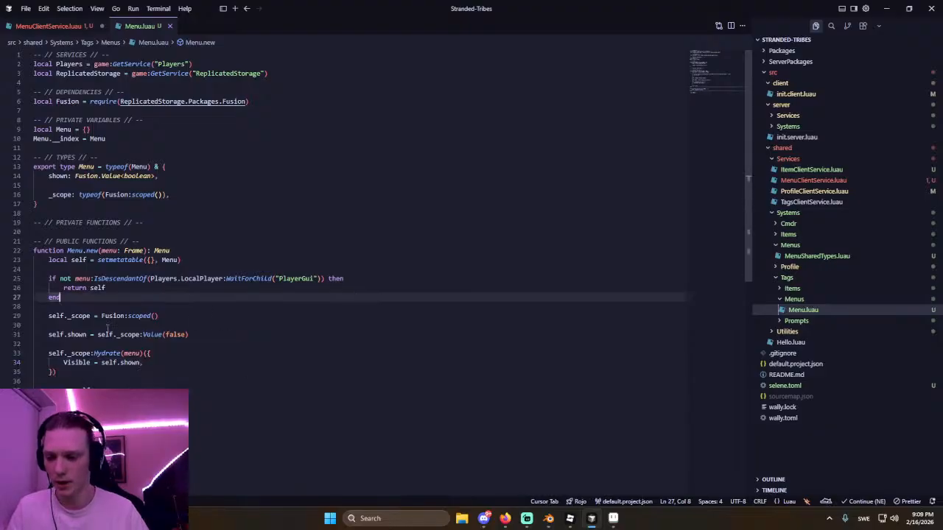
# Remove the blank line between the self.shown assignment and the Hydrate call in Menu.new, and close Menu.luau.
pyautogui.click(108, 327)
pyautogui.click(105, 343)
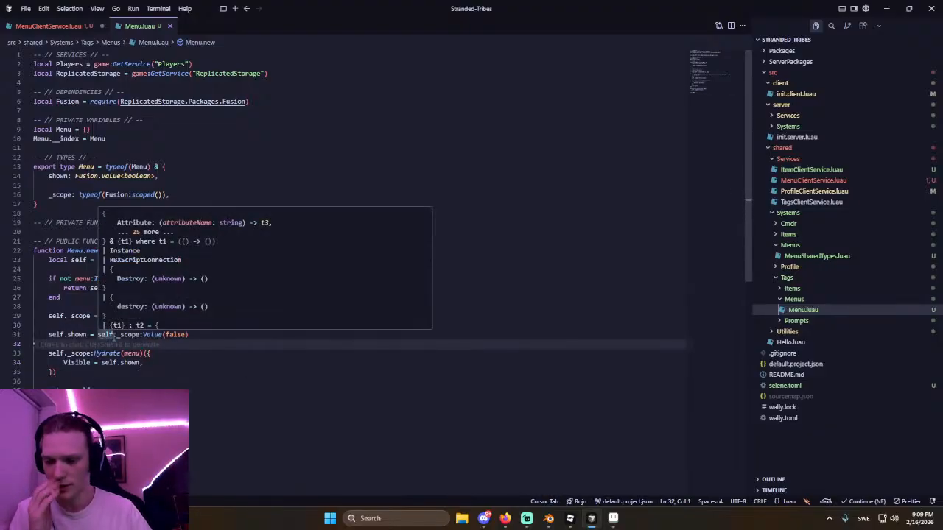
pyautogui.press('BackSpace')
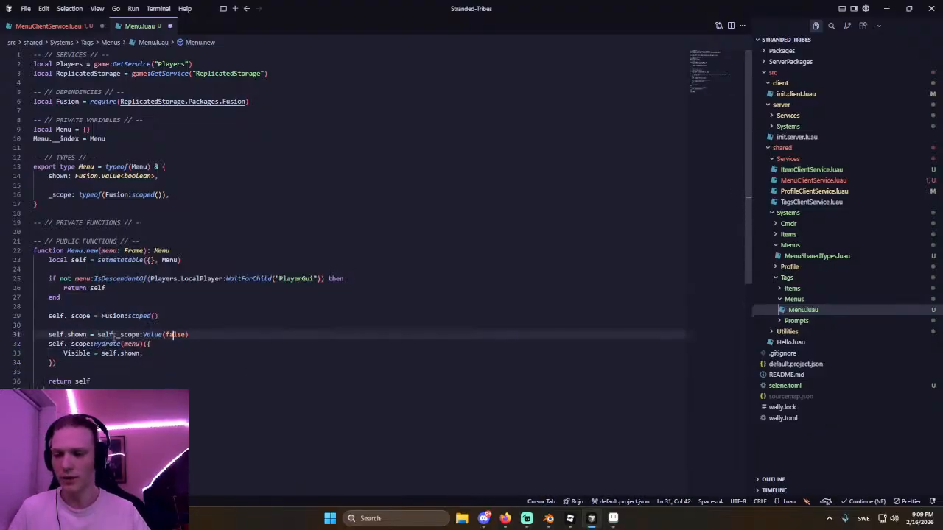
pyautogui.click(169, 27)
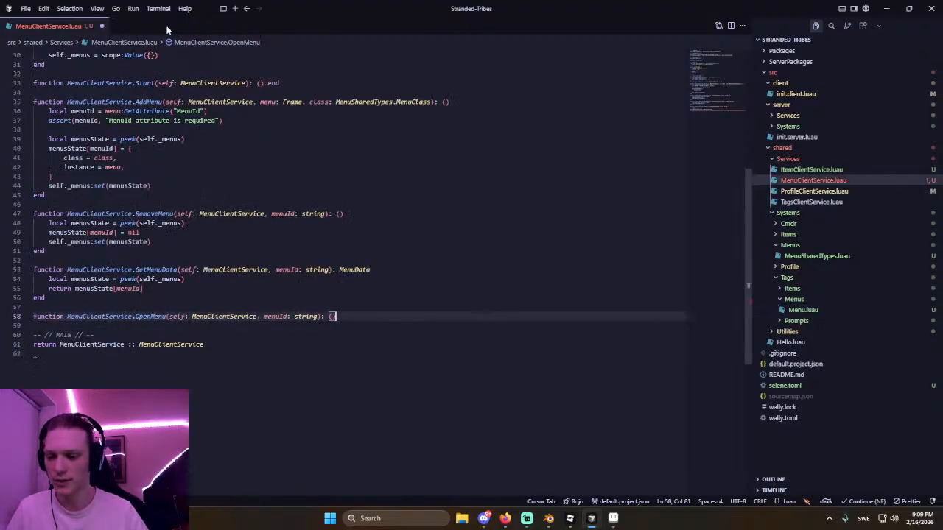
# Start OpenMenu's body by storing self:GetMenuData(menuId) in a local menuData and returning early if not menuData.
pyautogui.press('Return')
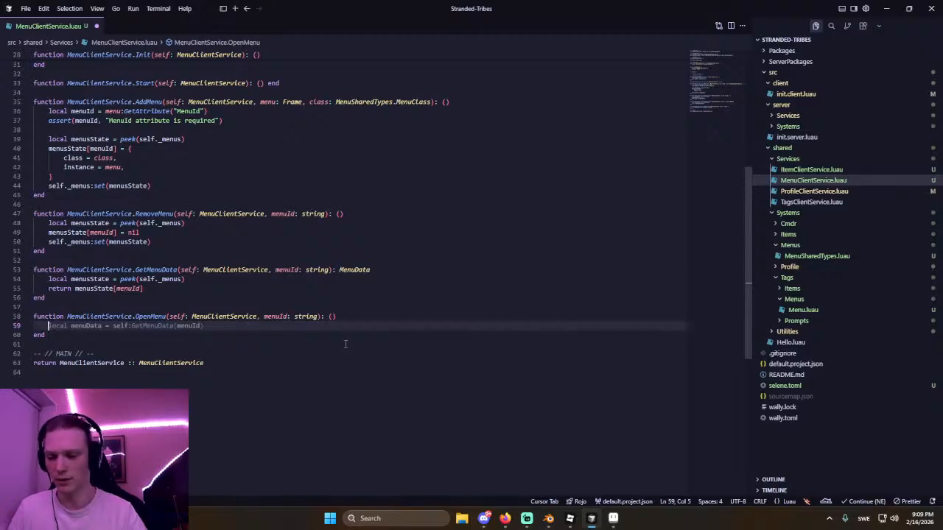
pyautogui.press('Tab')
pyautogui.press('Return')
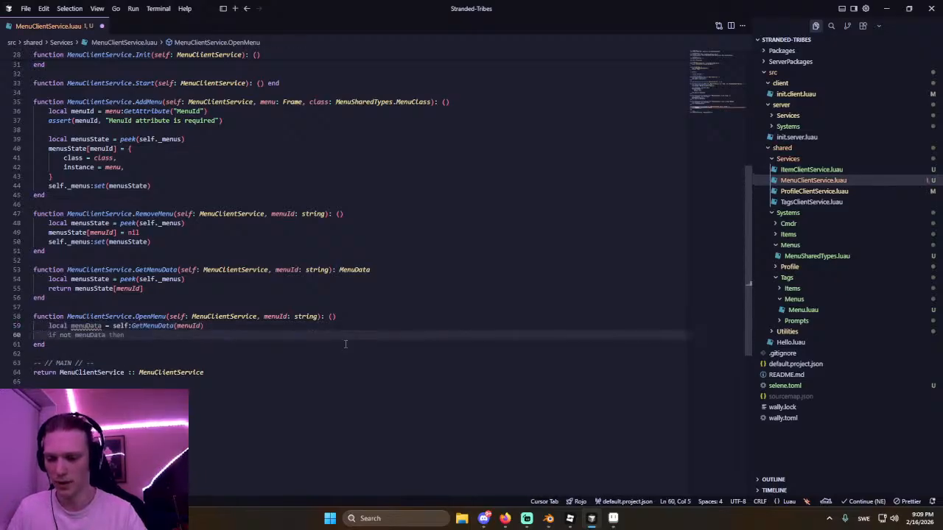
pyautogui.press('Tab')
pyautogui.press('Return')
pyautogui.press('Tab')
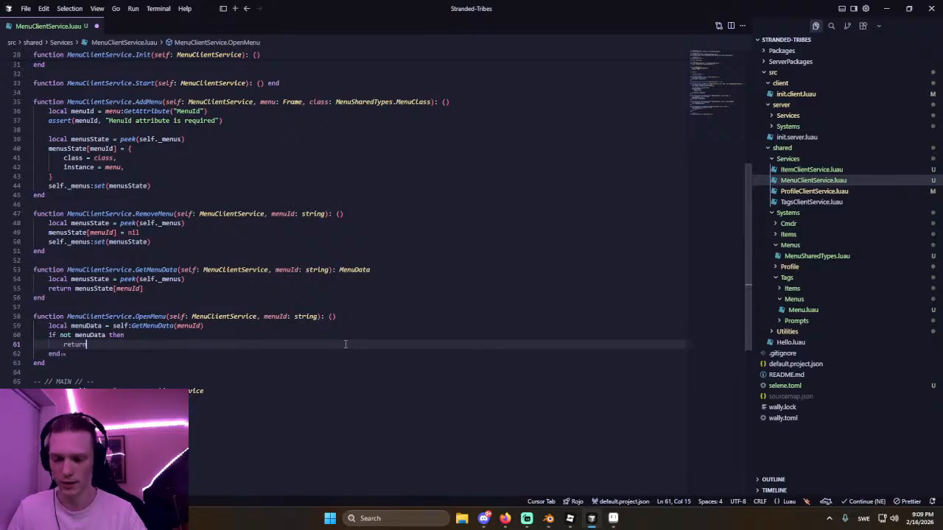
pyautogui.press('Down')
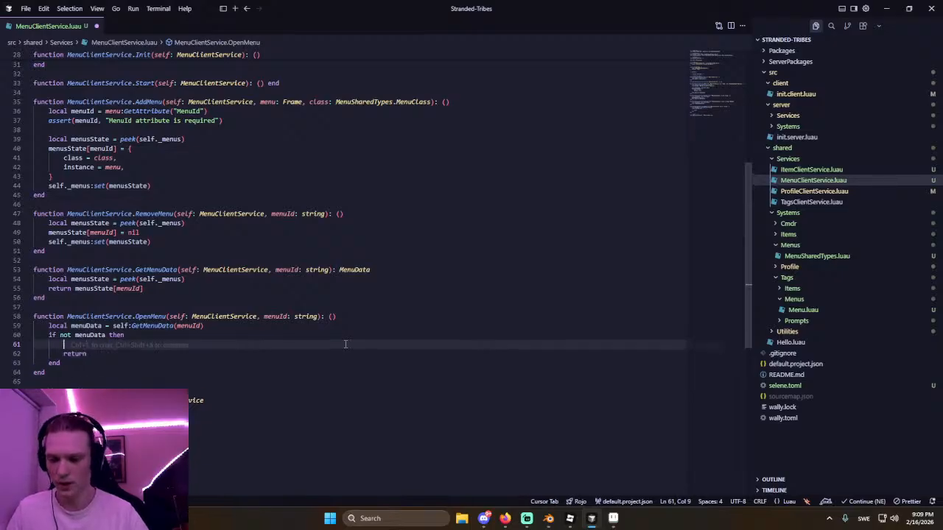
pyautogui.press('Return')
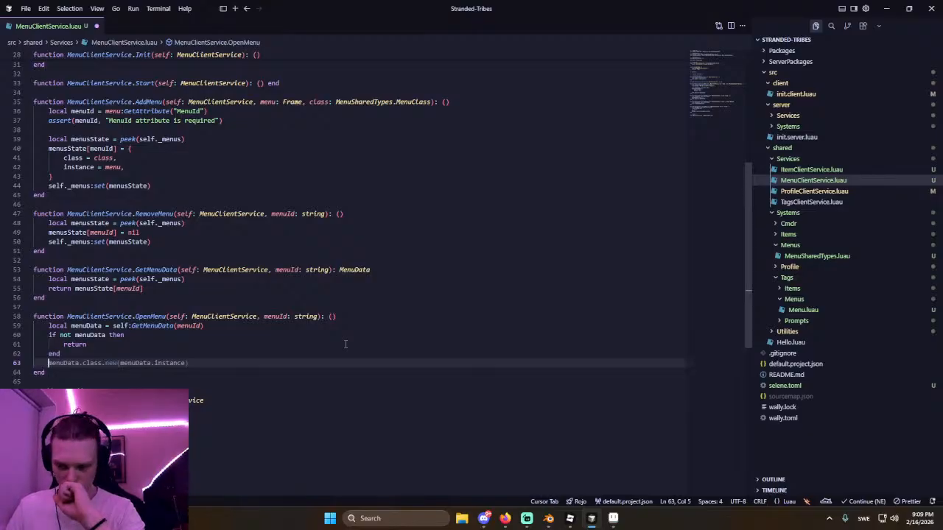
# Finish OpenMenu with menuData.class.shown:set(true), and add a matching CloseMenu function that sets shown to false.
pyautogui.write('menuData')
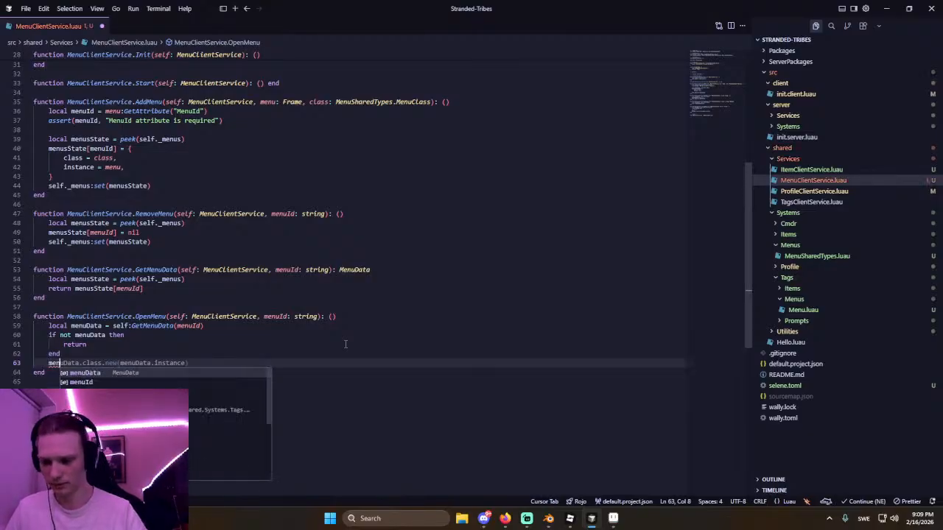
pyautogui.write('.cl')
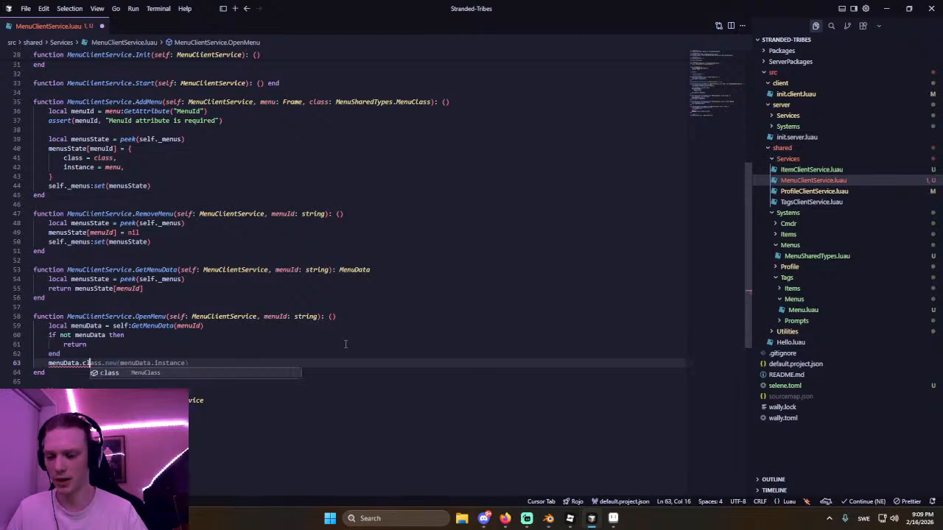
pyautogui.write('ass.shown:set(true)')
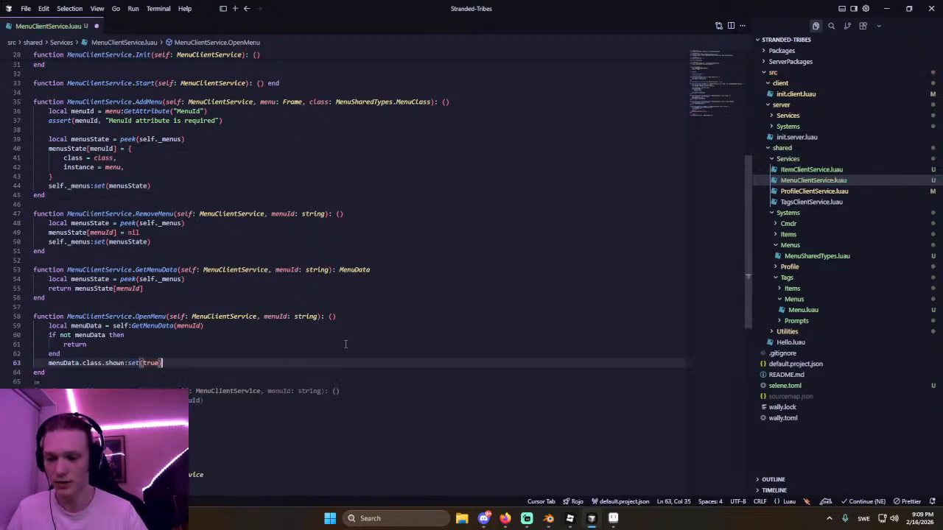
pyautogui.press('Down')
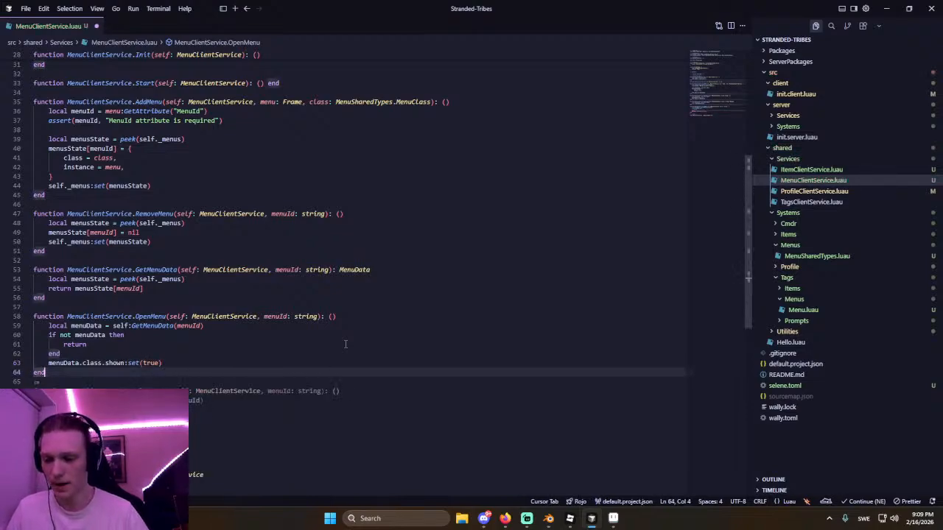
pyautogui.press('Tab')
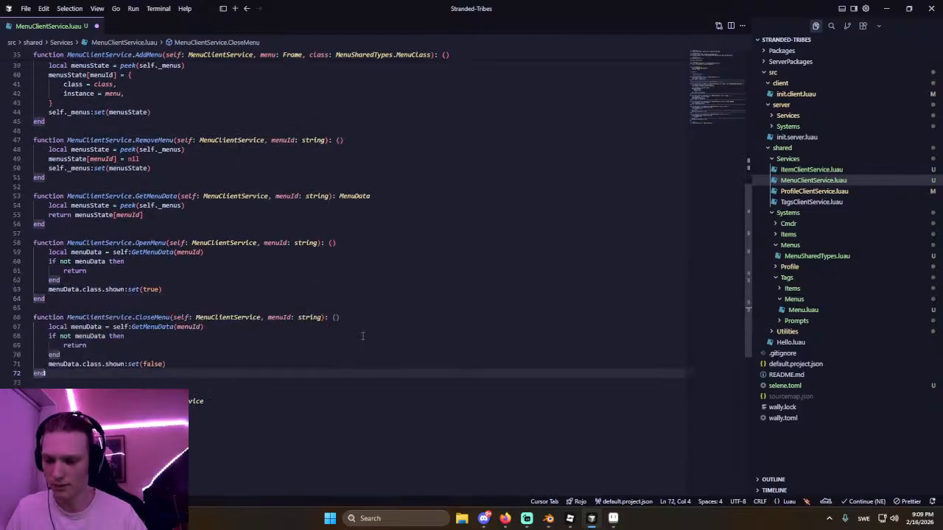
# Add a ToggleMenu function taking menuId: string that fetches menuData, returns early if missing, and sets shown to not menuData.class.shown:get().
pyautogui.press('Return')
pyautogui.press('Return')
pyautogui.write('function MenuClientService.ToggleMenu(self: MenuClientService, menuId: string): ()')
pyautogui.press('Tab')
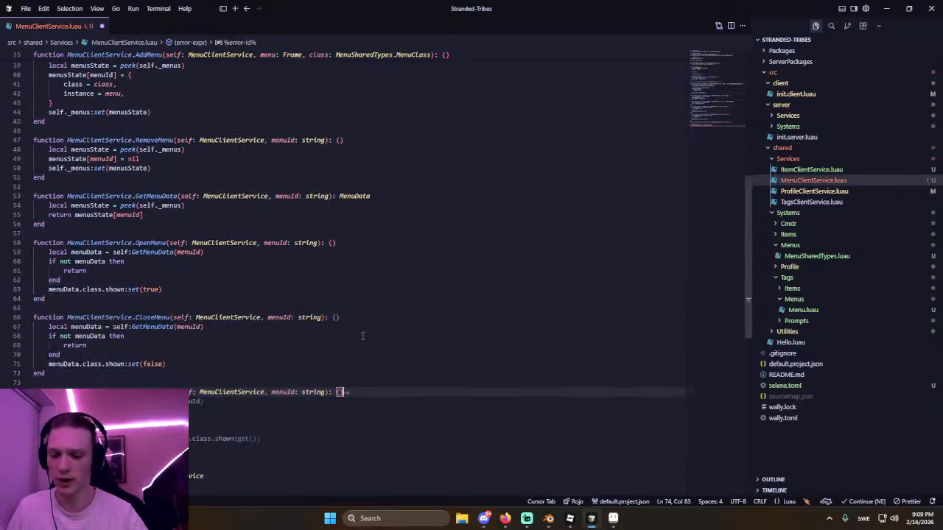
pyautogui.scroll(-2, 332, 320)
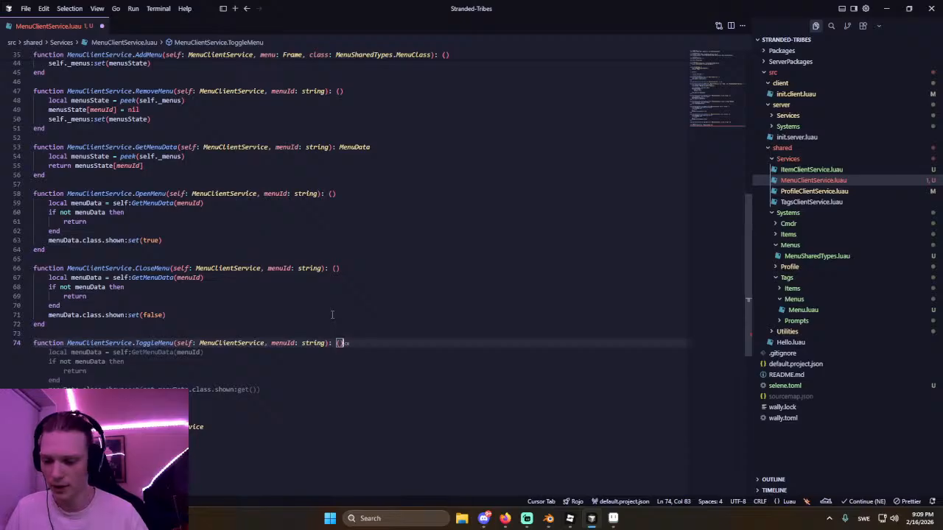
pyautogui.press('Tab')
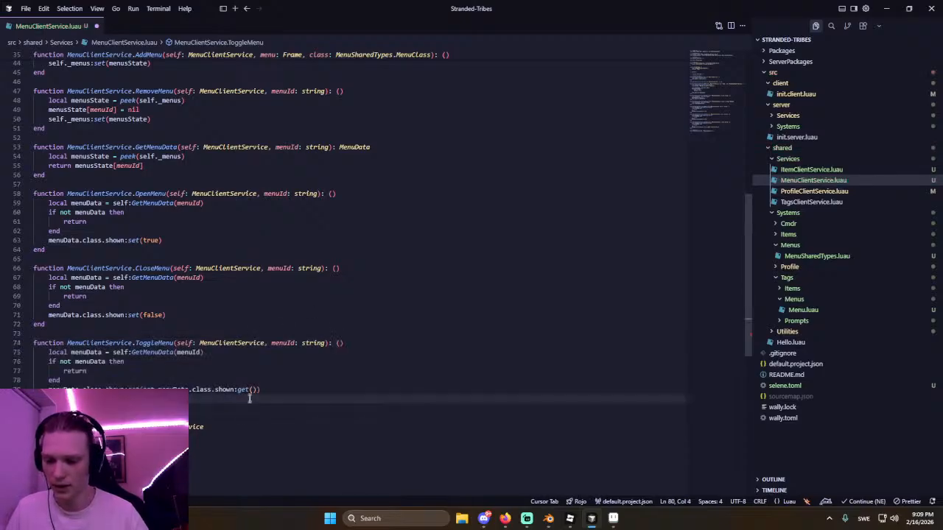
# Replace the argument of ToggleMenu's shown:set call with peek(not menuData.class.shown).
pyautogui.moveTo(255, 390); pyautogui.dragTo(232, 393)
pyautogui.press('BackSpace')
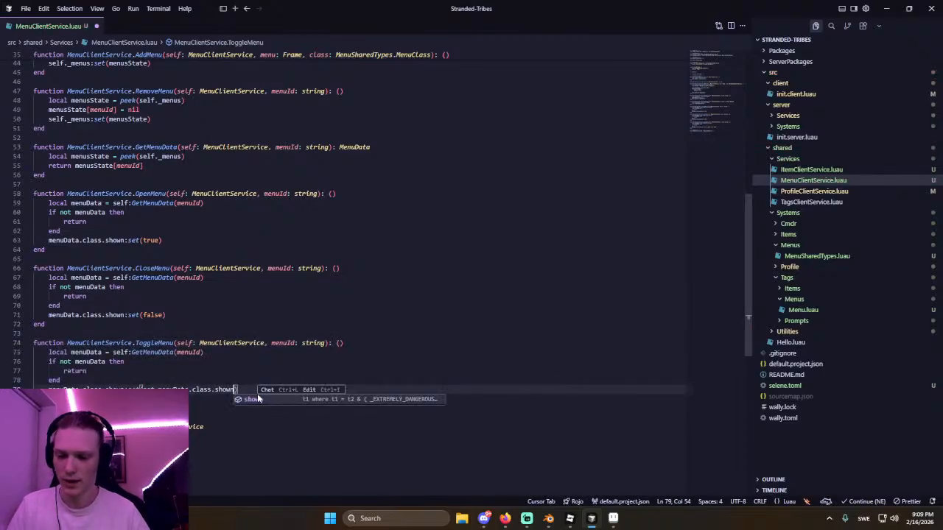
pyautogui.hotkey('ctrl', 'shift', 'Left')
pyautogui.hotkey('ctrl', 'shift', 'Left')
pyautogui.hotkey('ctrl', 'shift', 'Left')
pyautogui.hotkey('ctrl', 'shift', 'Left')
pyautogui.hotkey('ctrl', 'shift', 'Left')
pyautogui.write('pee')
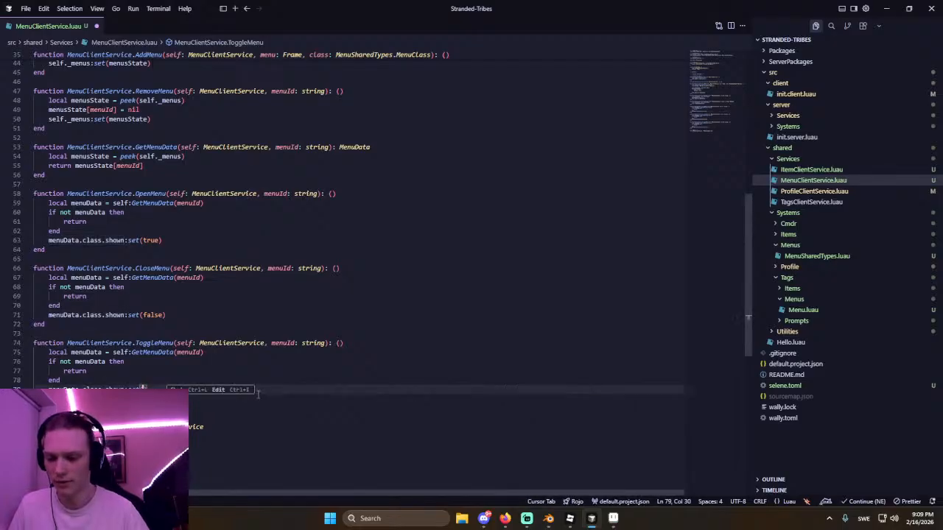
pyautogui.write('k(')
pyautogui.write('not menuData.class.shown')
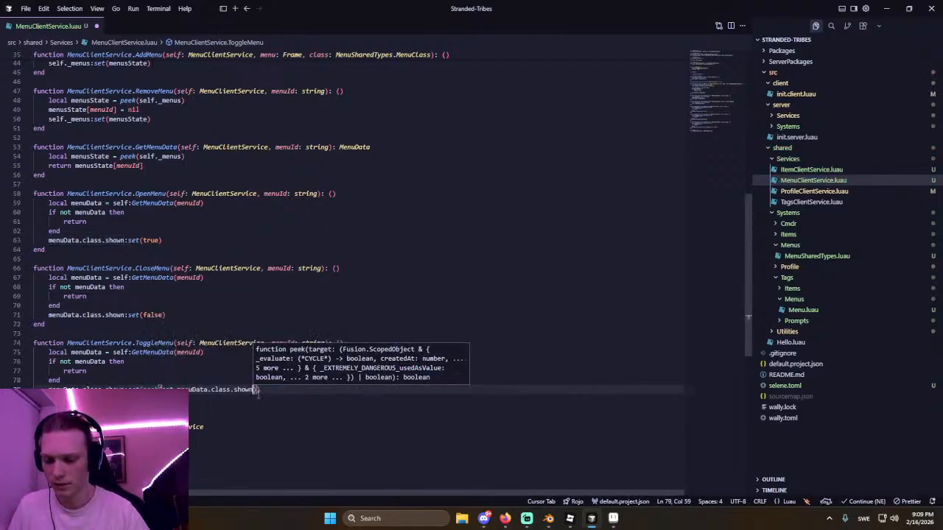
# Move the not in front of peek so ToggleMenu calls set(not peek(menuData.class.shown)), and save MenuClientService.luau.
pyautogui.hotkey('ctrl', 'Left')
pyautogui.hotkey('ctrl', 'Left')
pyautogui.hotkey('ctrl', 'Left')
pyautogui.hotkey('ctrl', 'Left')
pyautogui.hotkey('ctrl', 'Left')
pyautogui.hotkey('ctrl', 'Left')
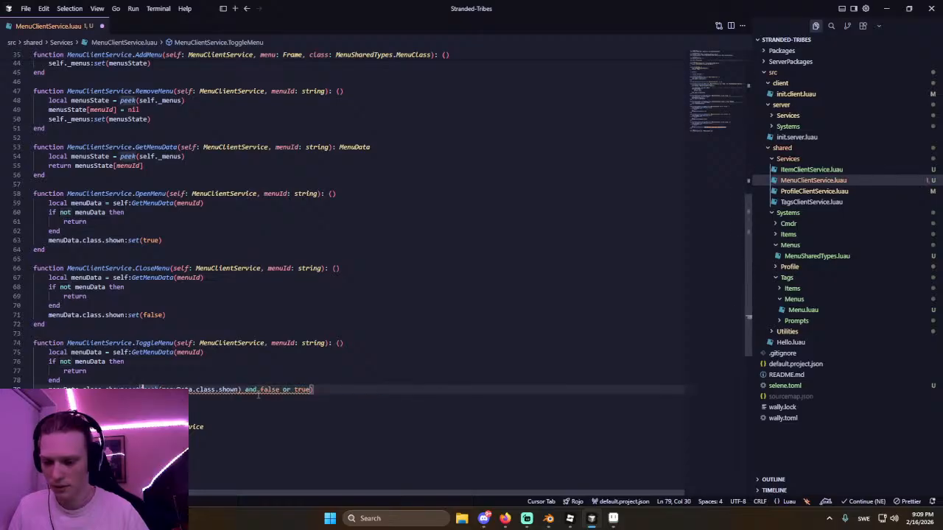
pyautogui.hotkey('ctrl', 'Right')
pyautogui.hotkey('ctrl', 'Right')
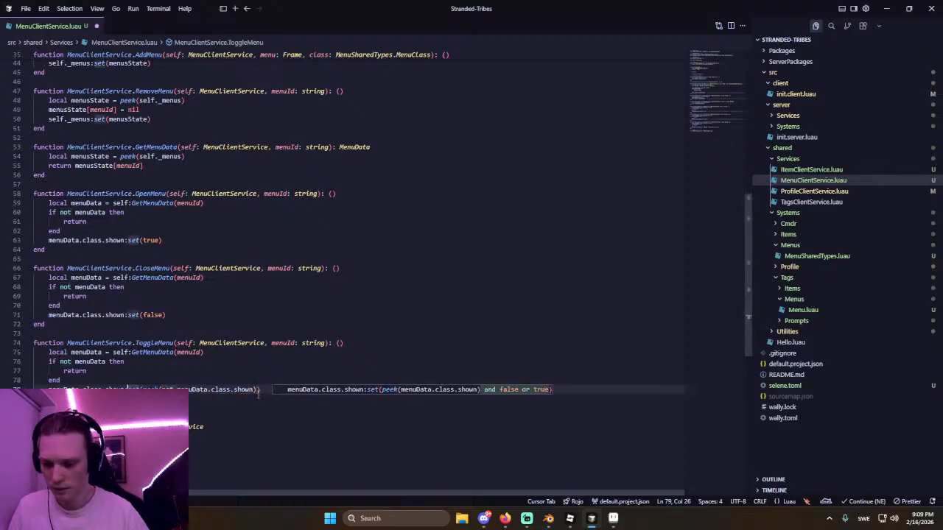
pyautogui.press('Delete')
pyautogui.press('Delete')
pyautogui.press('Delete')
pyautogui.press('Delete')
pyautogui.hotkey('ctrl', 'Left')
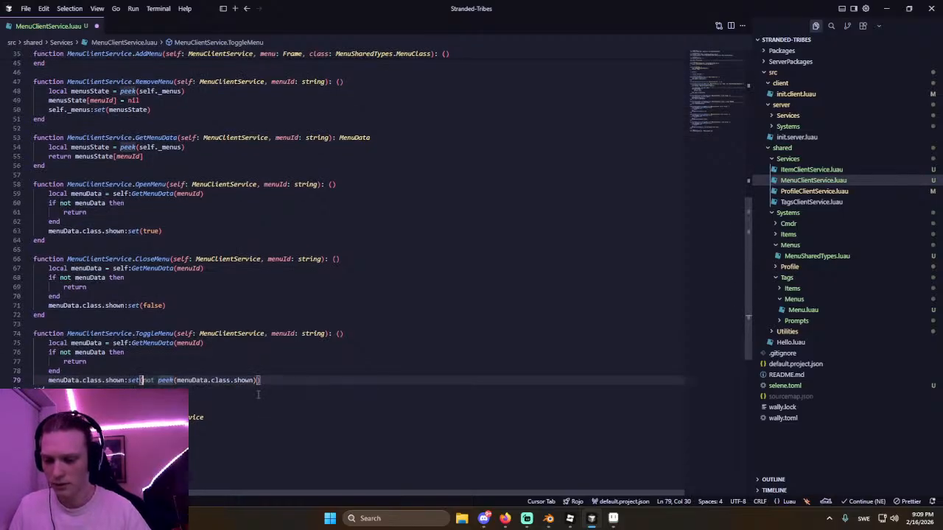
pyautogui.press('Tab')
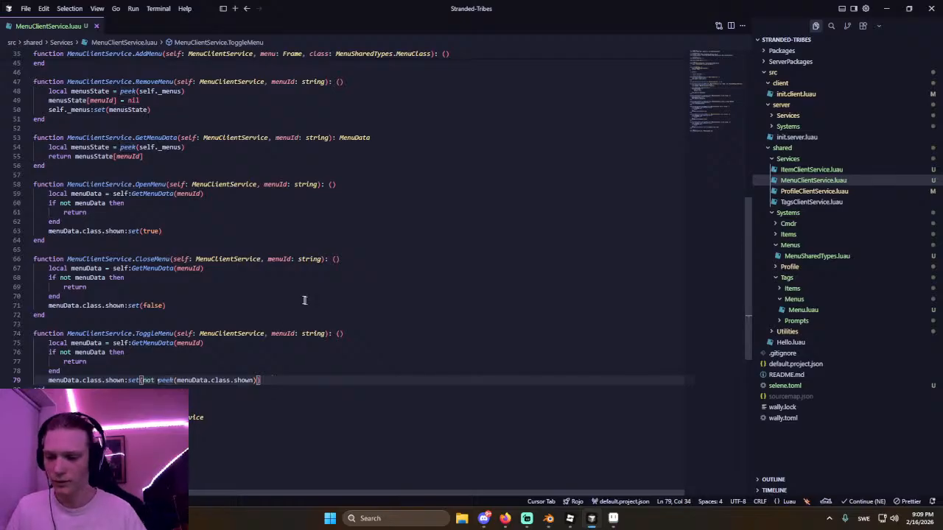
pyautogui.click(305, 303)
pyautogui.scroll(10, 307, 308)
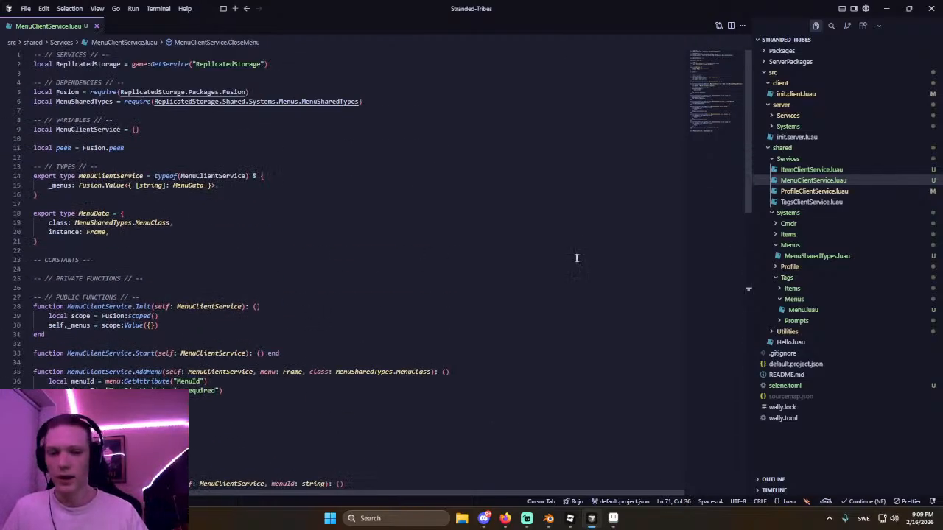
pyautogui.click(806, 300)
pyautogui.click(809, 311)
pyautogui.click(807, 312)
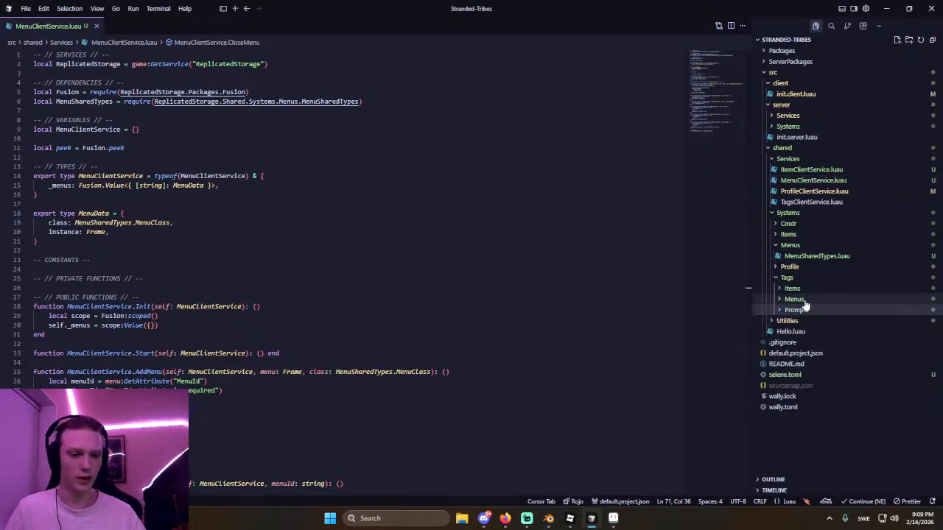
pyautogui.click(805, 290)
pyautogui.click(807, 289)
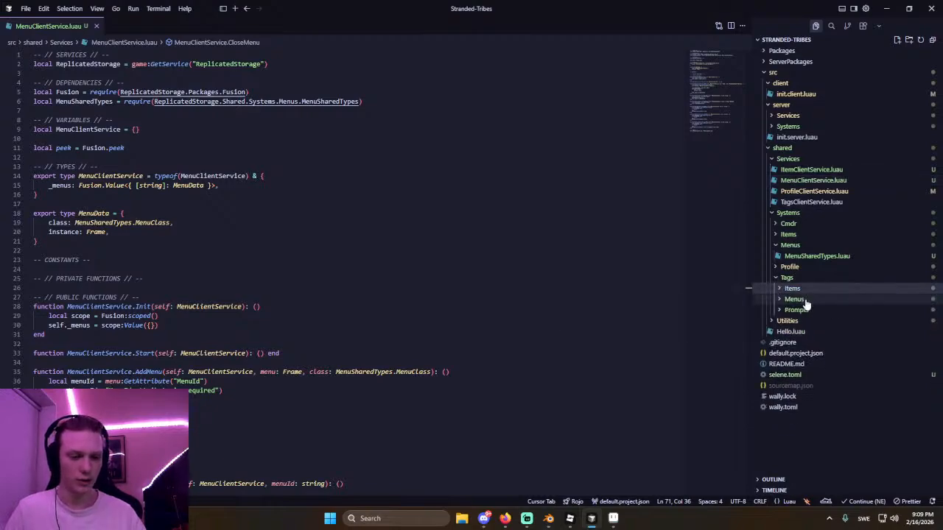
# Switch to Roblox Studio, inspect the tags and attributes of the inventory's Interact button, and return to Cursor.
pyautogui.hotkey('alt', 'Tab')
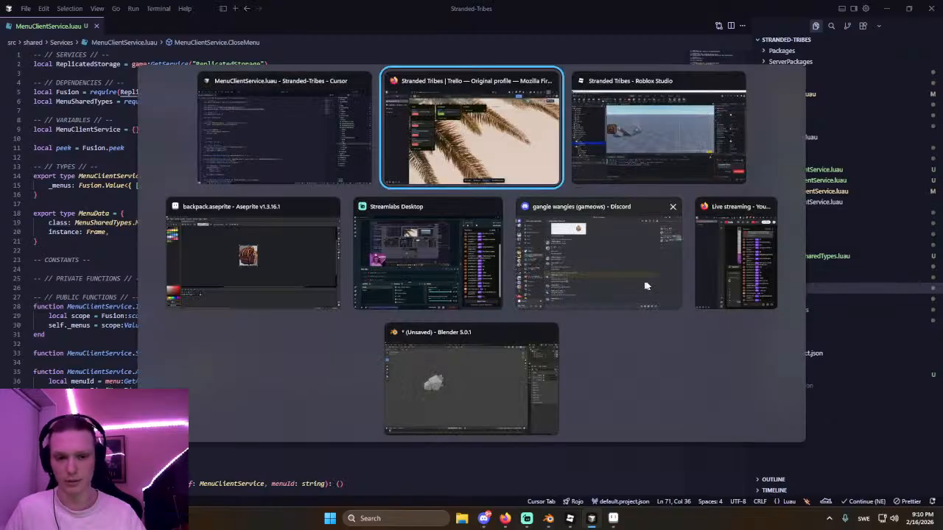
pyautogui.hotkey('alt', 'Tab')
pyautogui.scroll(-1, 61, 289)
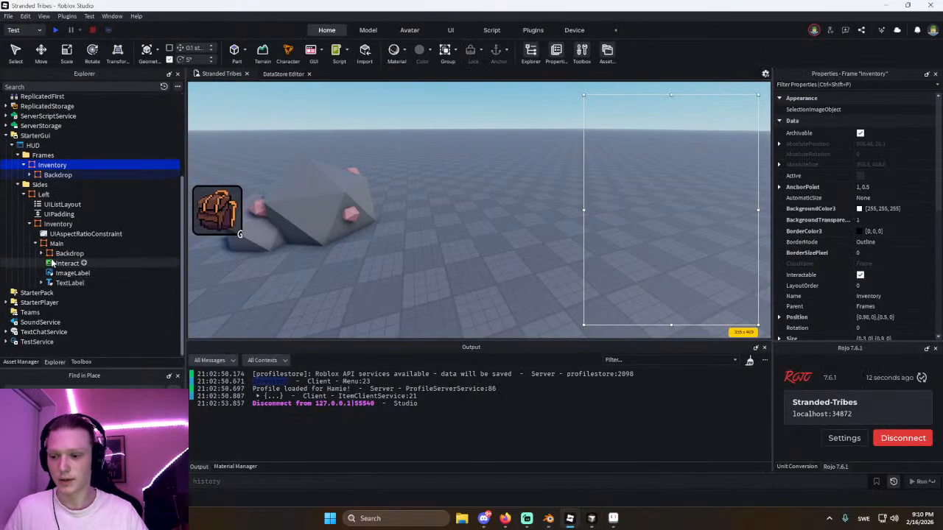
pyautogui.click(57, 264)
pyautogui.scroll(-10, 814, 269)
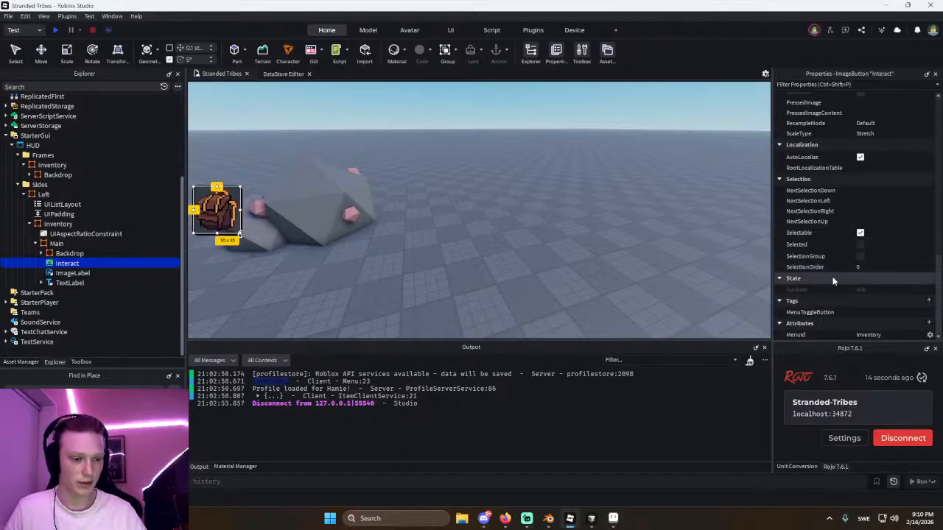
pyautogui.hotkey('alt', 'Tab')
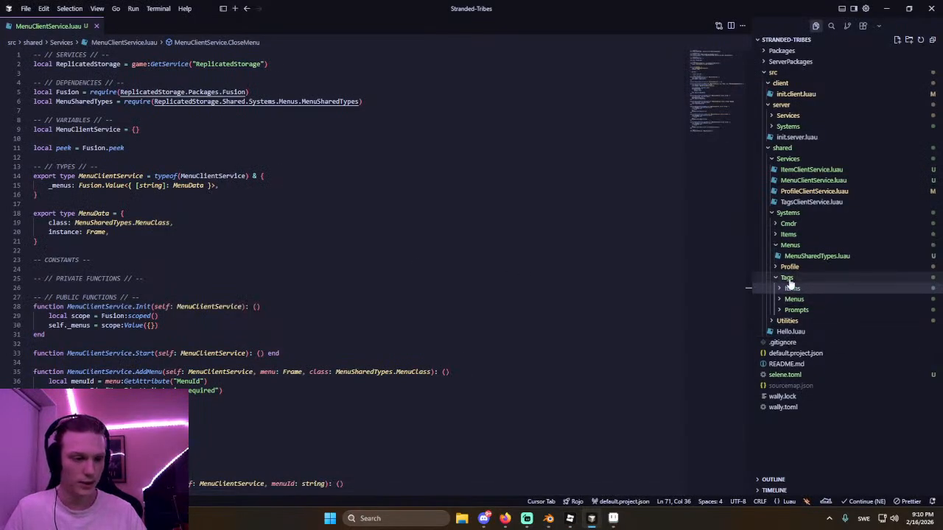
# Create a Buttons folder inside the Tags folder and start a new file in it.
pyautogui.click(799, 280)
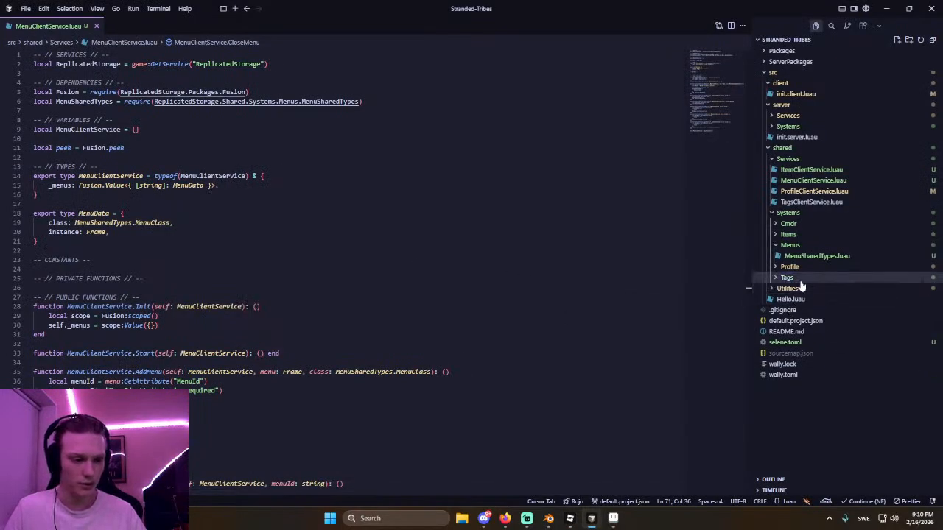
pyautogui.click(909, 42)
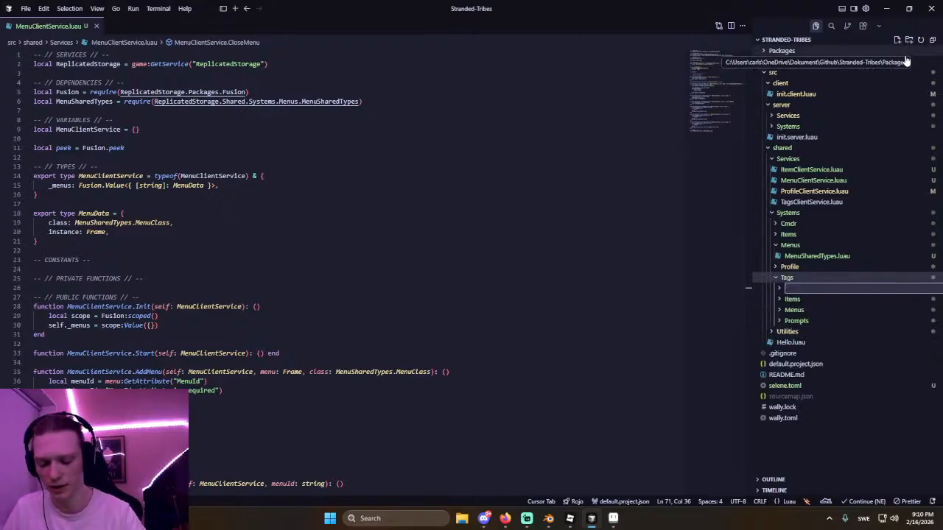
pyautogui.write('But')
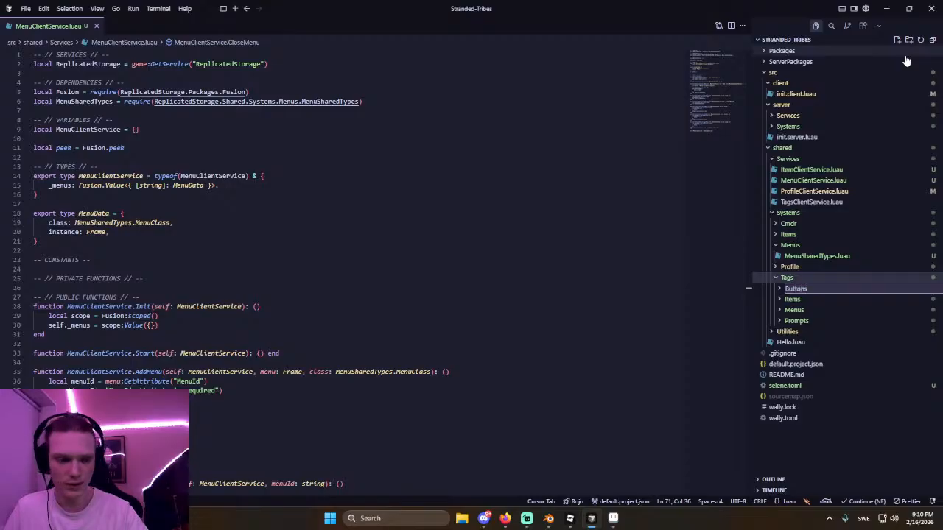
pyautogui.write('tons')
pyautogui.press('Return')
pyautogui.click(897, 41)
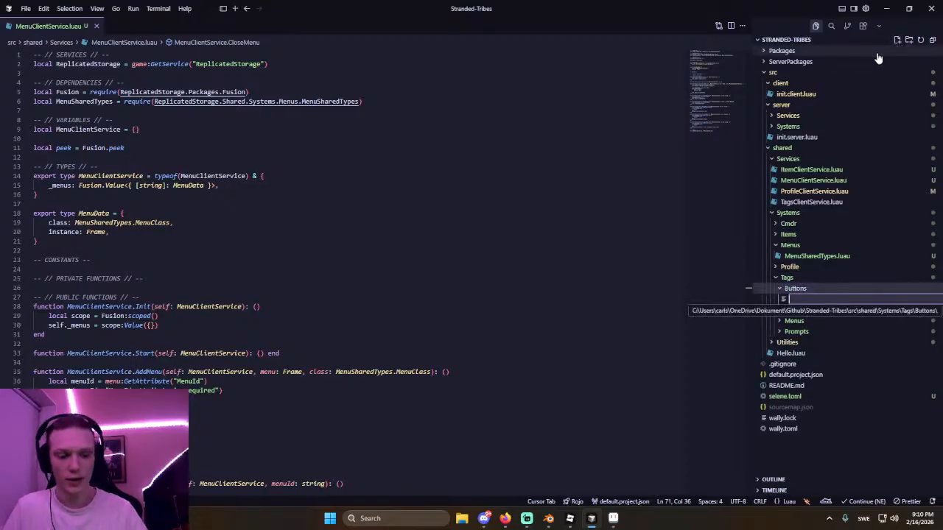
# Name the new file in the Tags/Buttons folder MenuToggleButton.luau and close the MenuClientService.luau file.
pyautogui.write('MenuToggl')
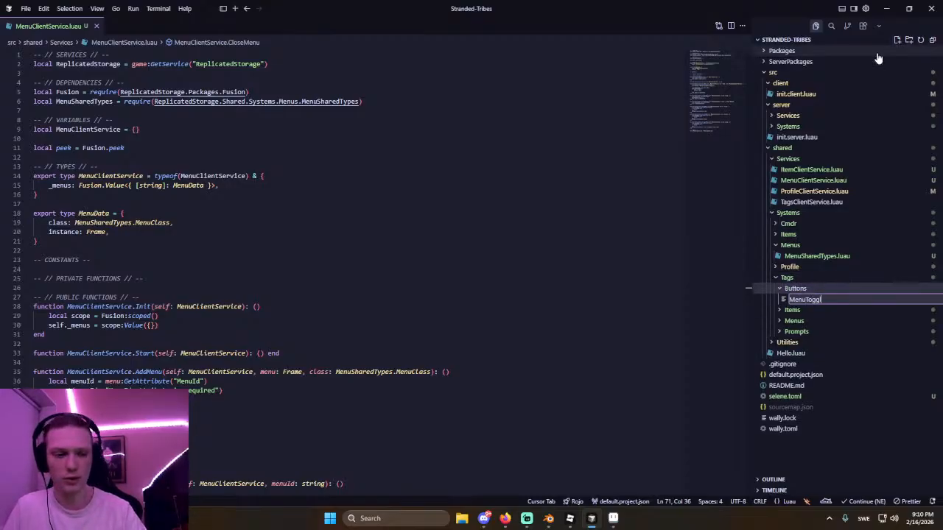
pyautogui.write('eButton.luau')
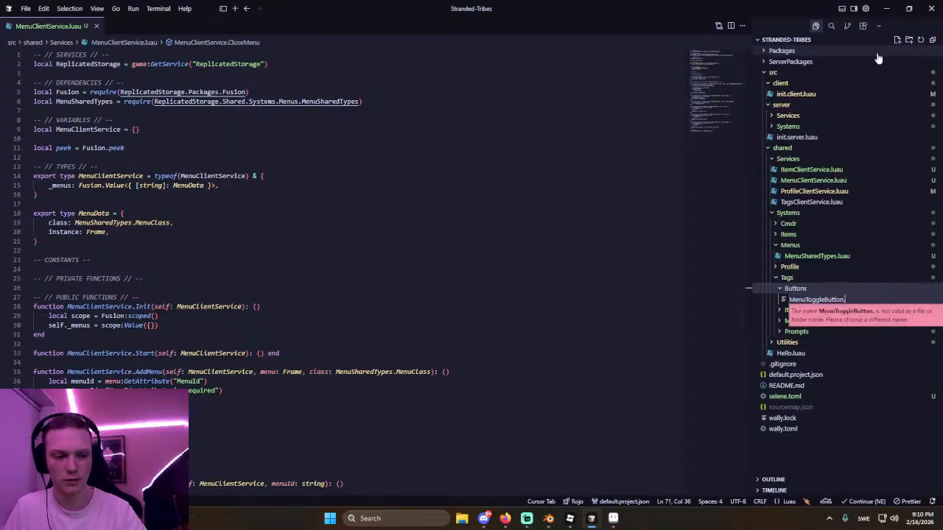
pyautogui.press('Return')
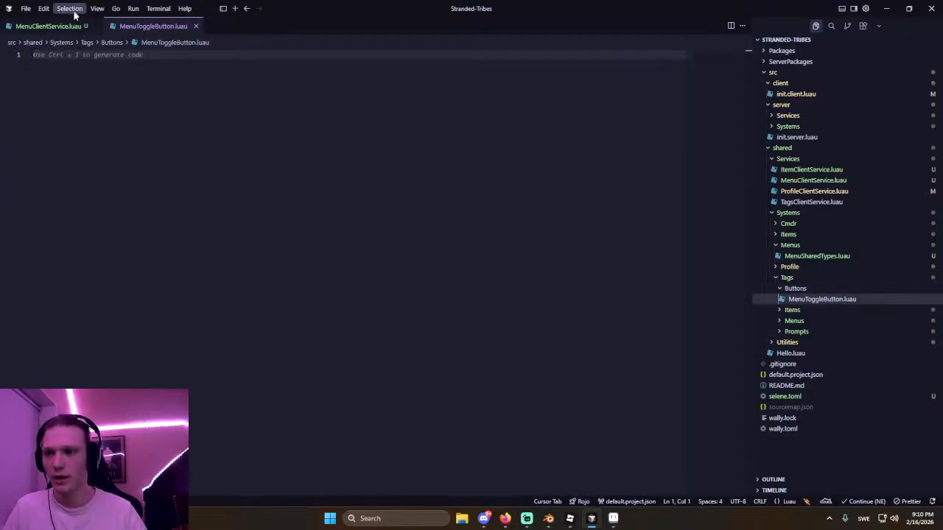
pyautogui.click(95, 26)
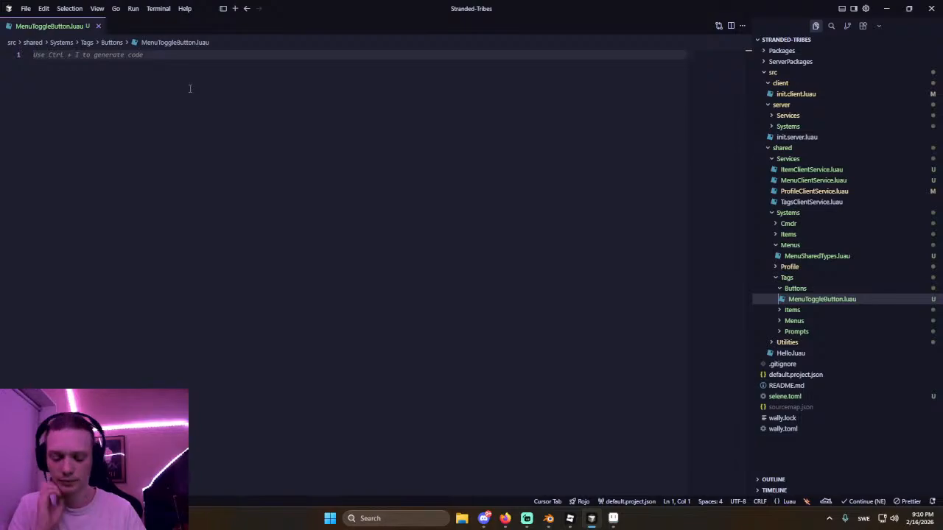
# Insert the class snippet into the empty file and name the class MenuToggleButton.
pyautogui.write('class')
pyautogui.press('Tab')
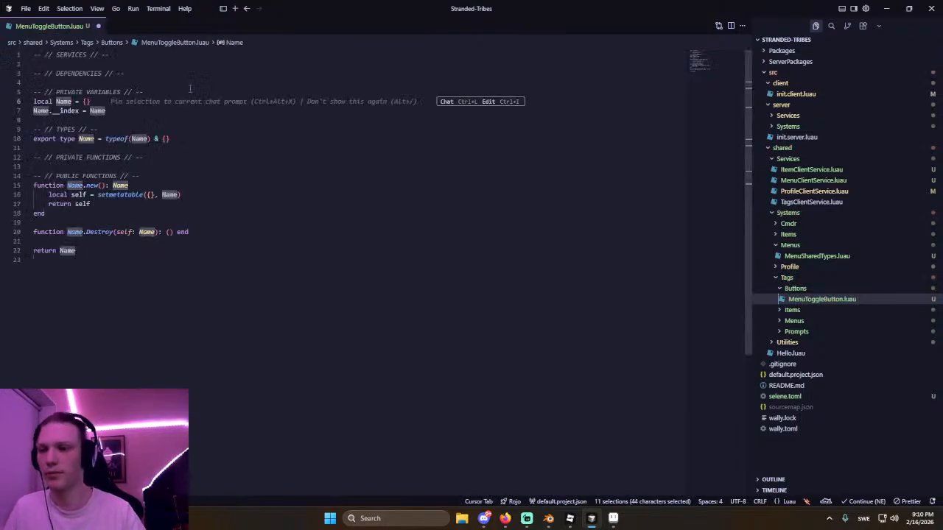
pyautogui.write('MenuTogg')
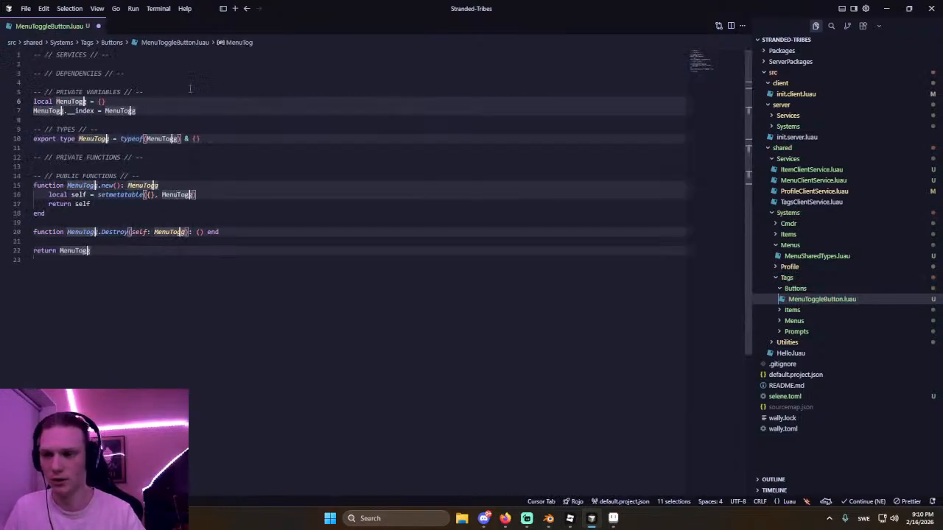
pyautogui.write('leButton')
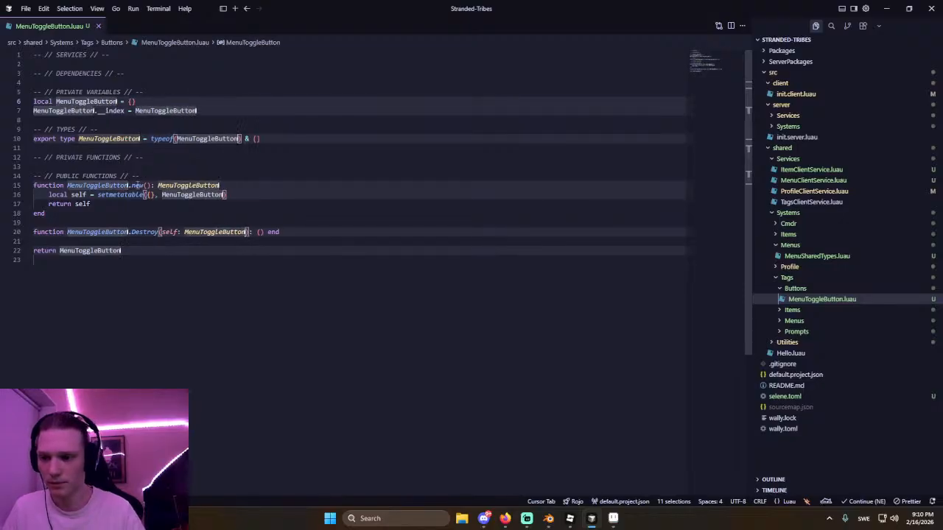
# Give the MenuToggleButton.new constructor a parameter button of type GuiButton.
pyautogui.click(148, 186)
pyautogui.write('int')
pyautogui.hotkey('ctrl', 'BackSpace')
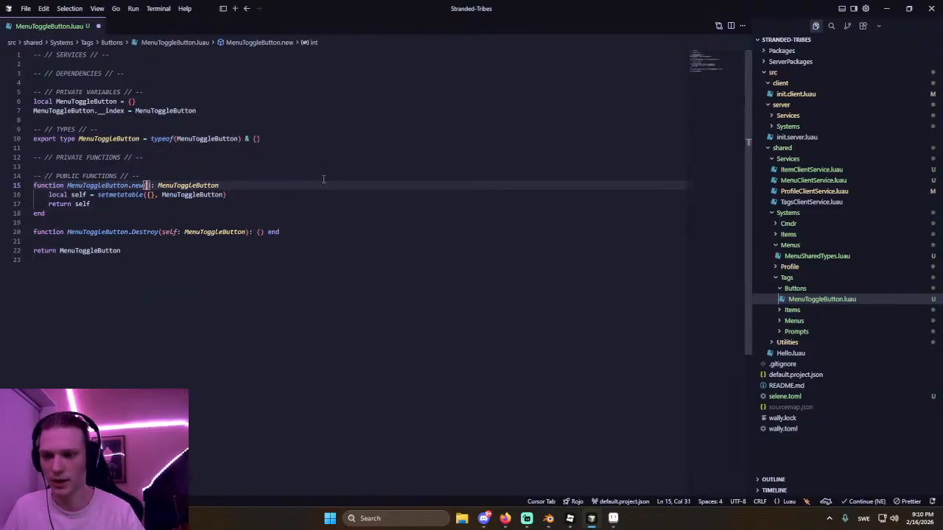
pyautogui.write('button: ')
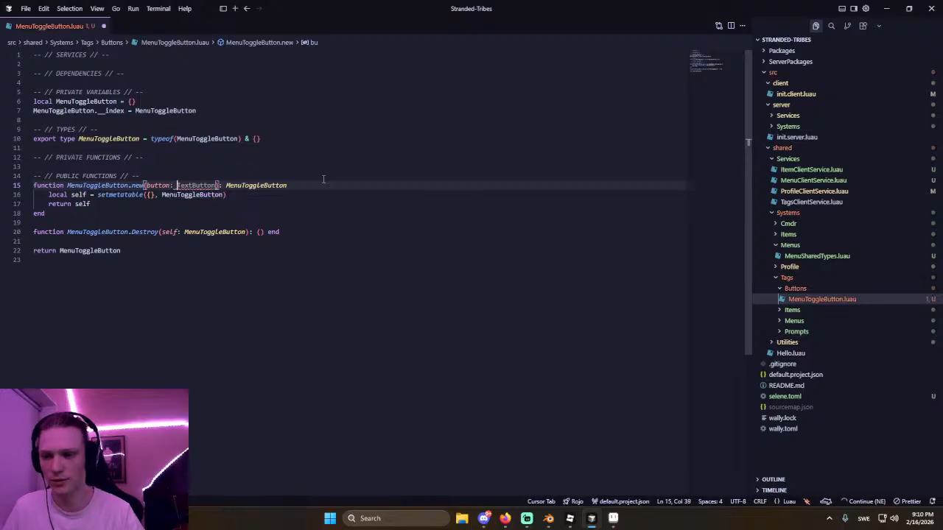
pyautogui.write('GuiButton')
pyautogui.press('Tab')
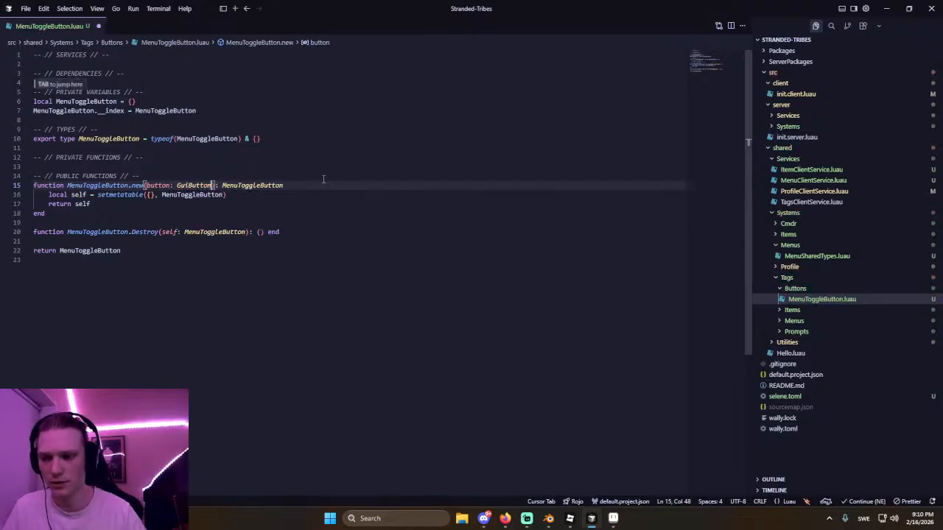
# Add blank lines after the setmetatable line in the constructor and assign self._scope = Fusion:scoped() before return self.
pyautogui.press('Down')
pyautogui.press('End')
pyautogui.press('Return')
pyautogui.press('Return')
pyautogui.press('Return')
pyautogui.press('Up')
pyautogui.press('Tab')
pyautogui.hotkey('ctrl', 'z')
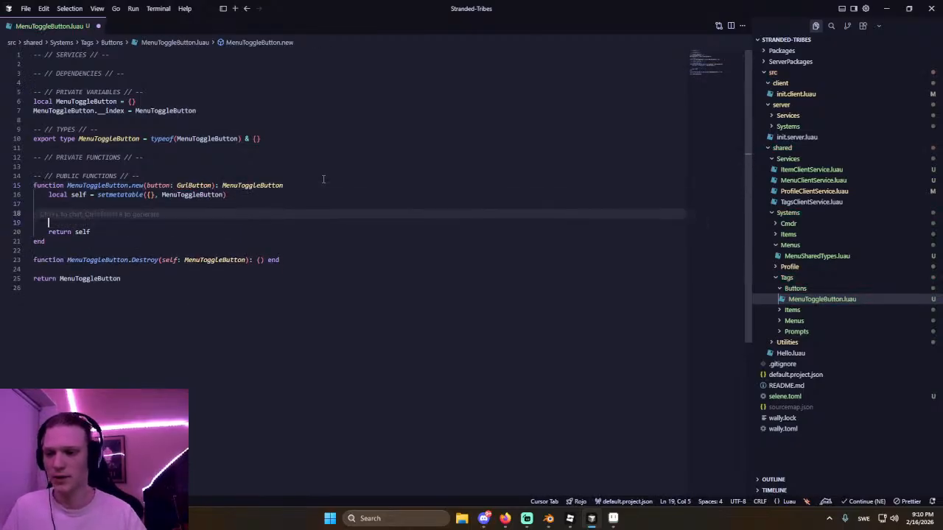
pyautogui.press('Tab')
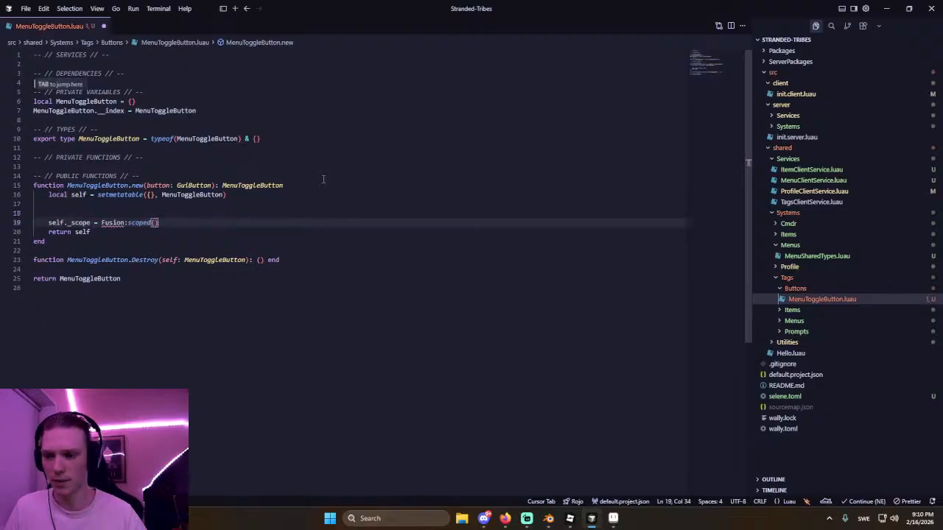
# Declare ReplicatedStorage under Services and require ReplicatedStorage.Packages.Fusion as Fusion under Dependencies.
pyautogui.press('Tab')
pyautogui.press('Tab')
pyautogui.press('Tab')
pyautogui.press('Tab')
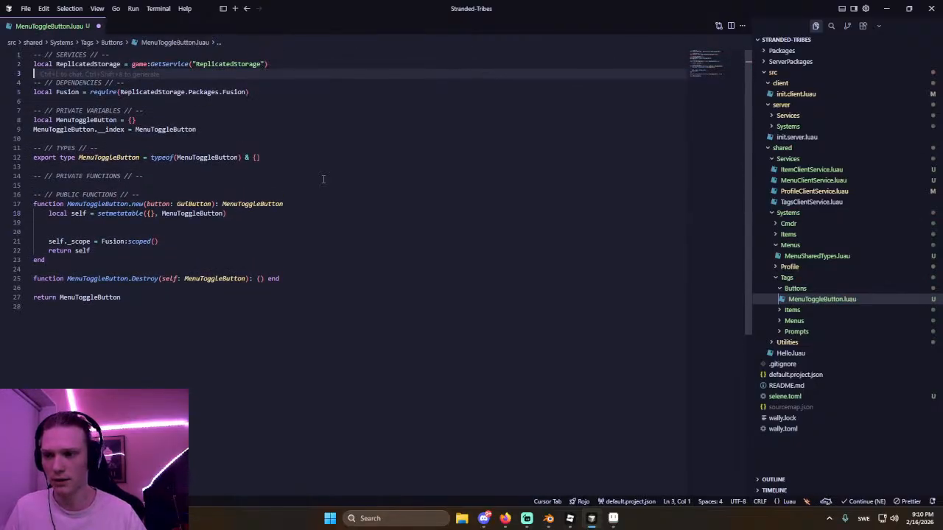
# Add the field _scope: typeof(Fusion:scoped()) to the exported MenuToggleButton type.
pyautogui.click(254, 157)
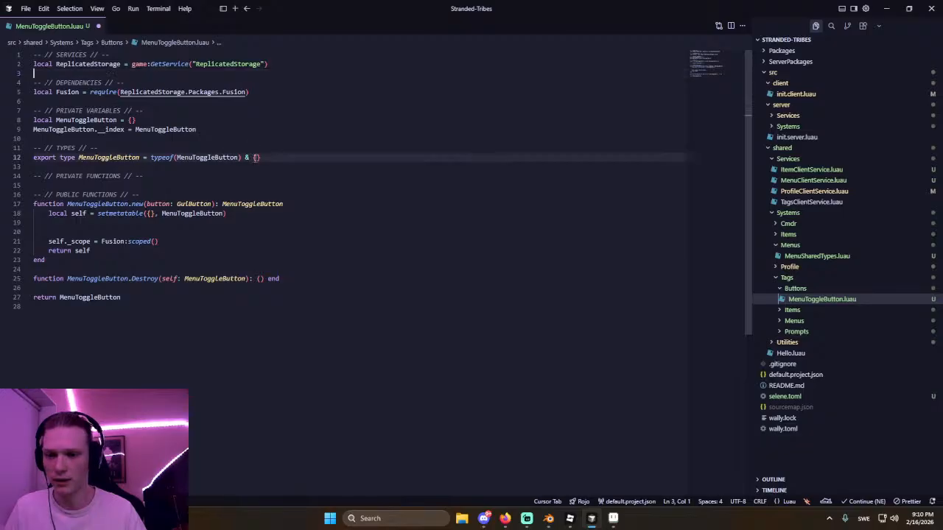
pyautogui.press('Return')
pyautogui.press('Tab')
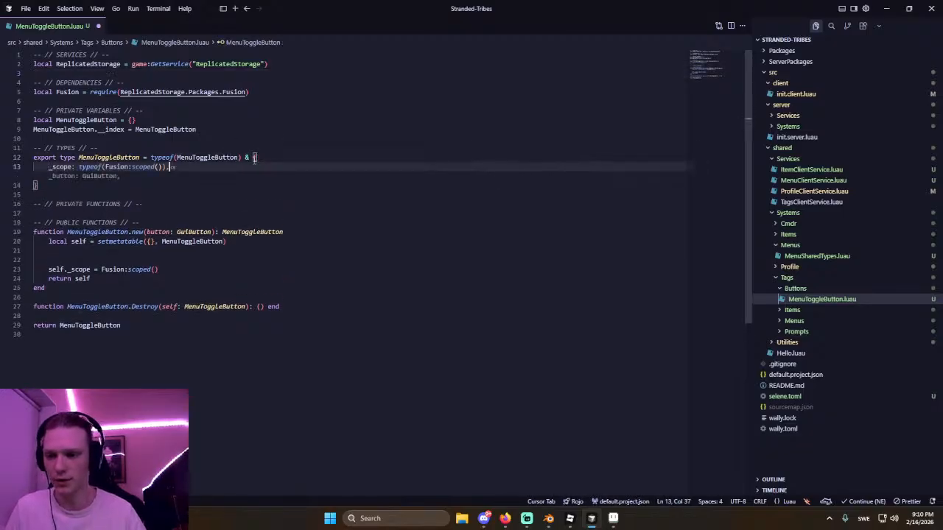
# Expand the Destroy function so that its body calls self._scope:doCleanup().
pyautogui.click(267, 308)
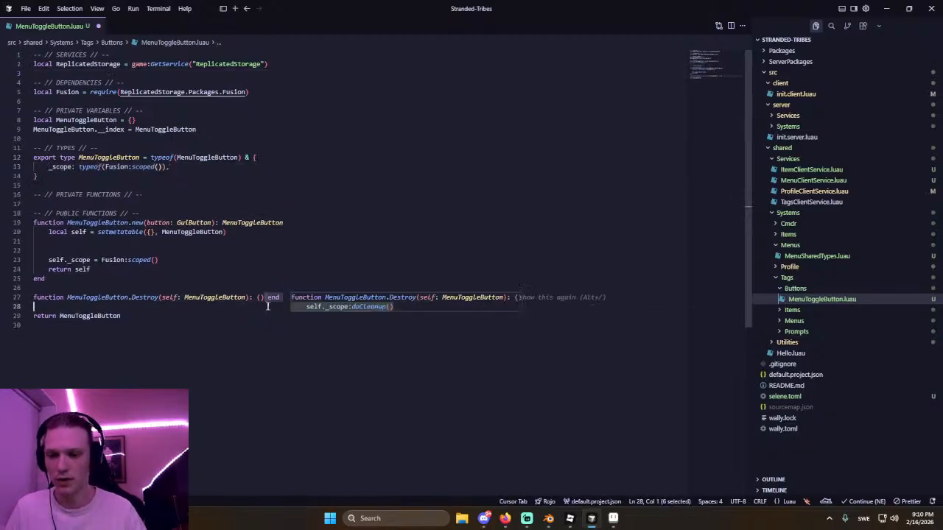
pyautogui.press('Tab')
pyautogui.hotkey('shift', 'Tab')
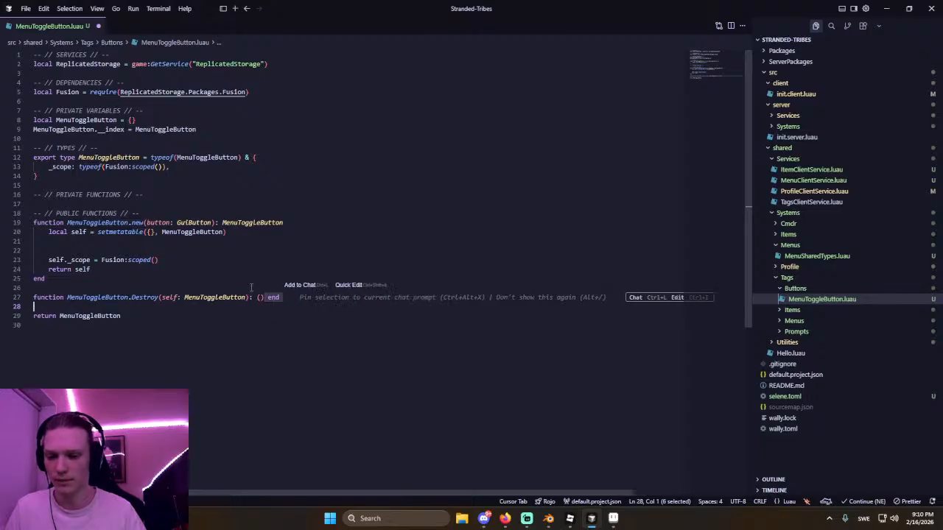
pyautogui.click(267, 297)
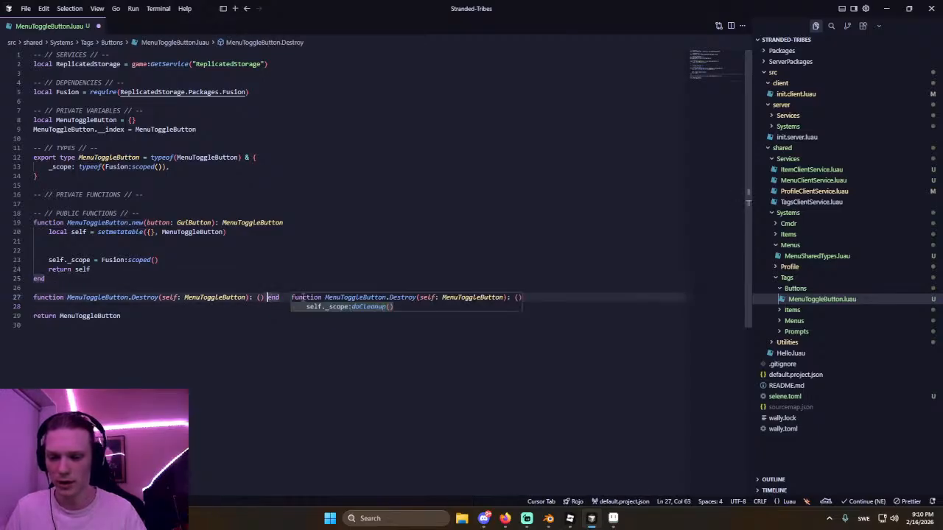
pyautogui.press('Tab')
pyautogui.press('Tab')
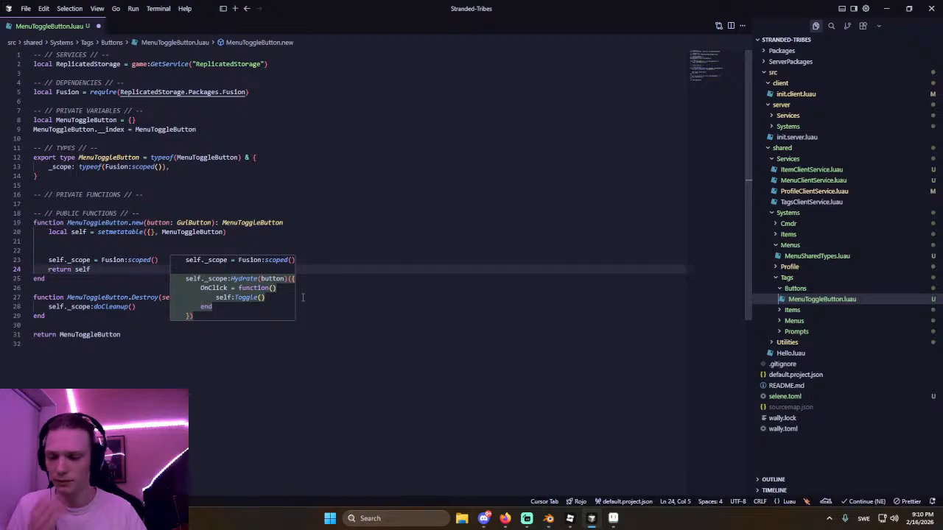
# Add an empty self._scope:Hydrate(button)({ }) call to the constructor between the scope assignment and return self.
pyautogui.press('Up')
pyautogui.press('Up')
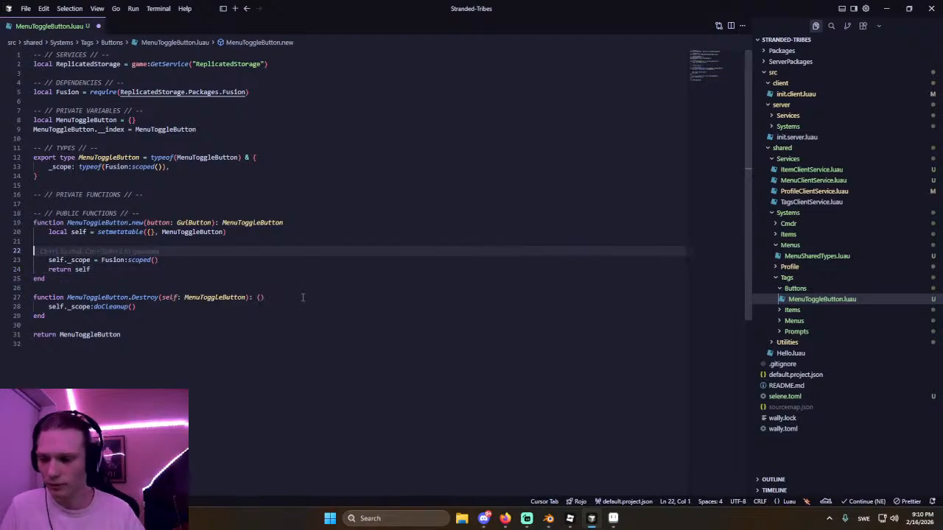
pyautogui.press('Down')
pyautogui.press('End')
pyautogui.press('Return')
pyautogui.press('Return')
pyautogui.press('Return')
pyautogui.press('Up')
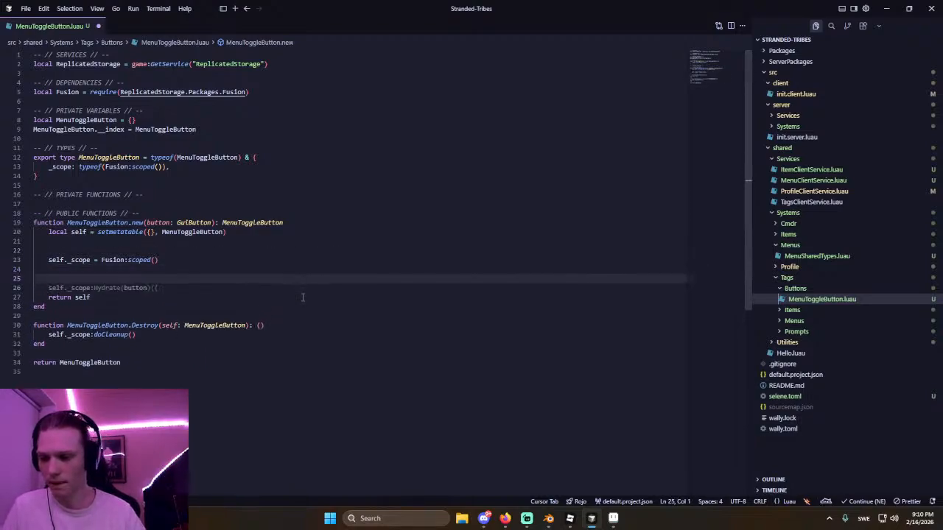
pyautogui.press('Tab')
pyautogui.press('Return')
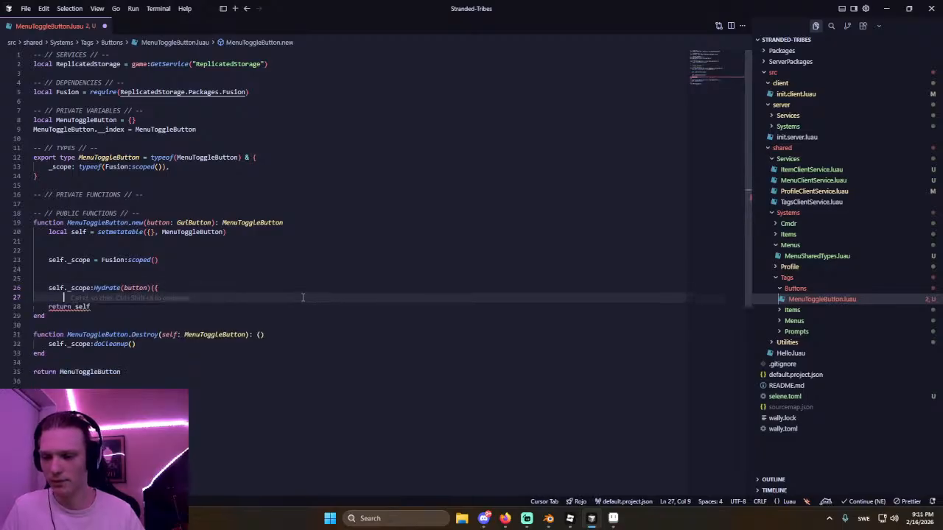
pyautogui.press('BackSpace')
pyautogui.write('})')
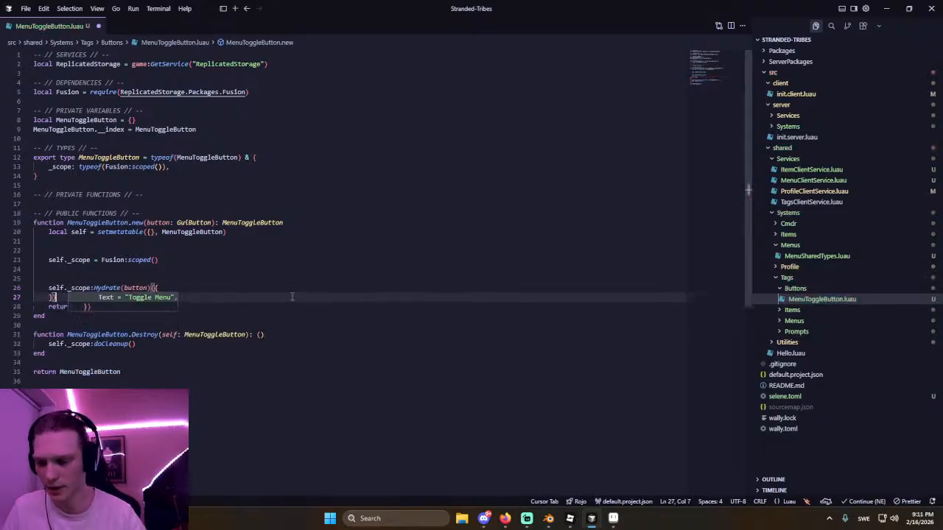
# Declare local OnEvent = Fusion.OnEvent below the __index line in the private variables.
pyautogui.click(213, 133)
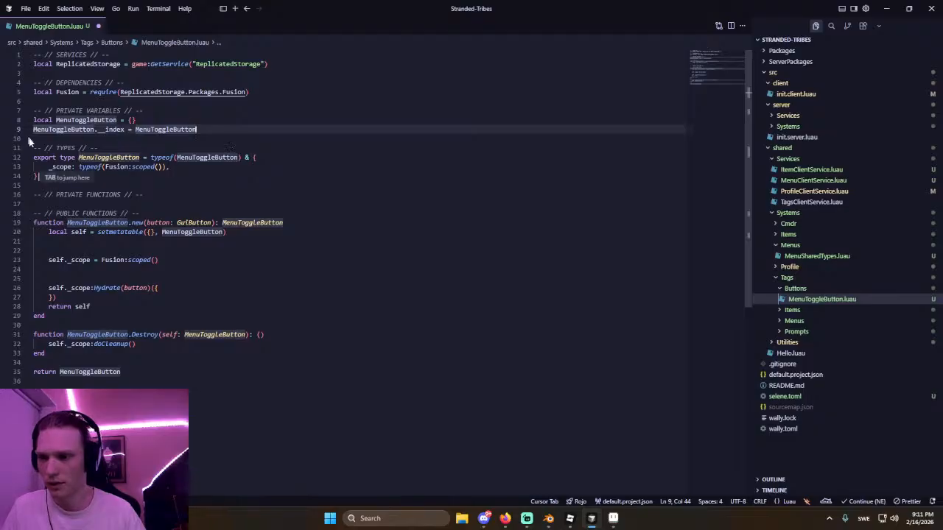
pyautogui.press('Return')
pyautogui.press('Return')
pyautogui.write('local ONE')
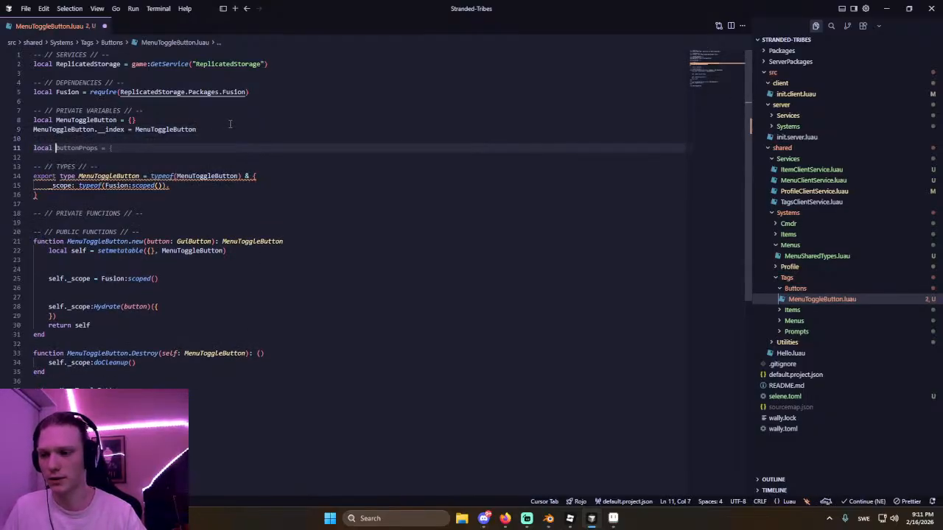
pyautogui.press('BackSpace')
pyautogui.press('BackSpace')
pyautogui.write('nEvent = Fusion.OnEvent')
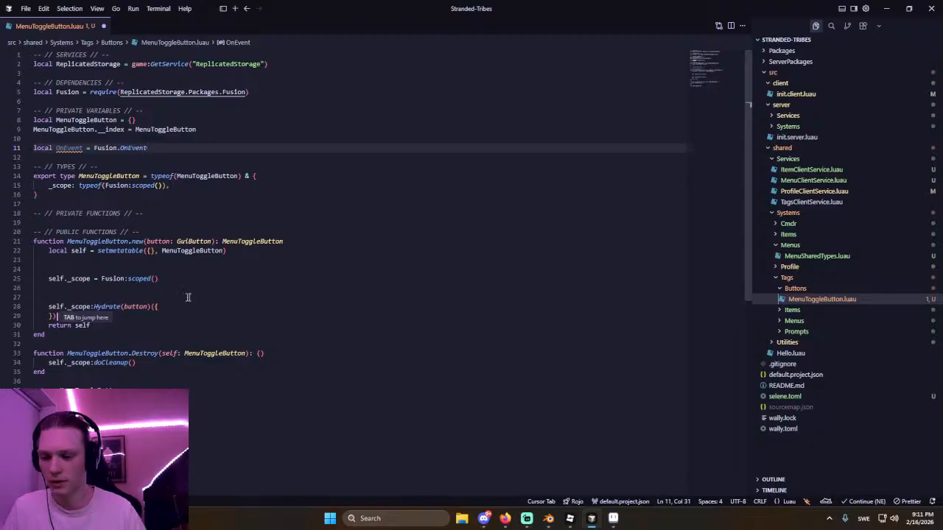
pyautogui.press('Tab')
pyautogui.press('Return')
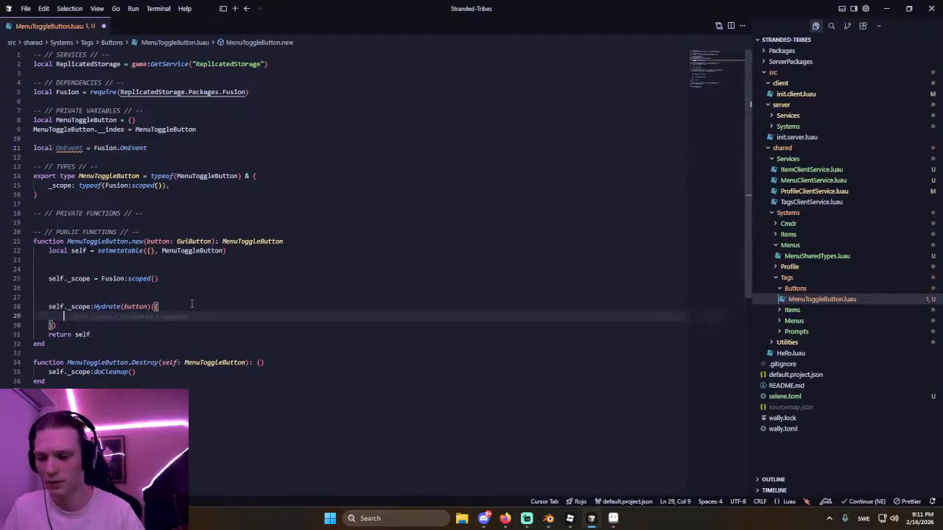
pyautogui.write('[On')
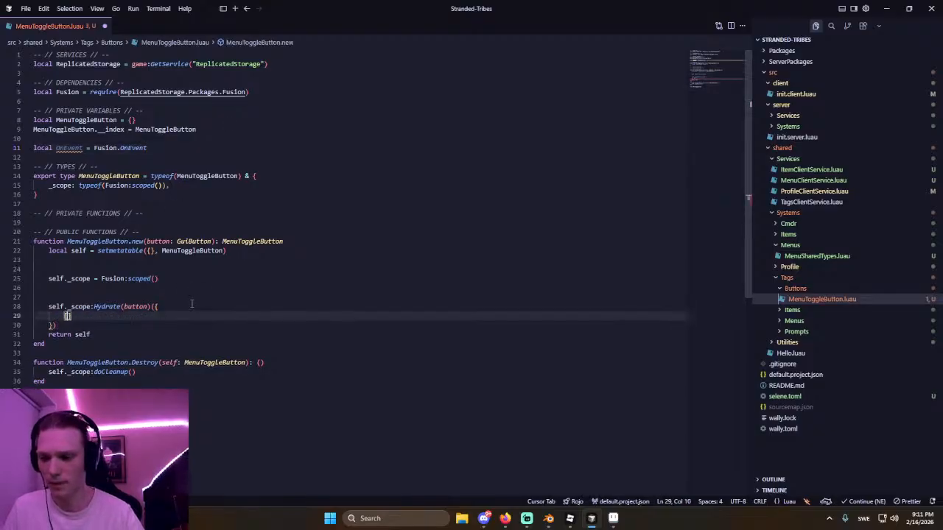
pyautogui.write('E')
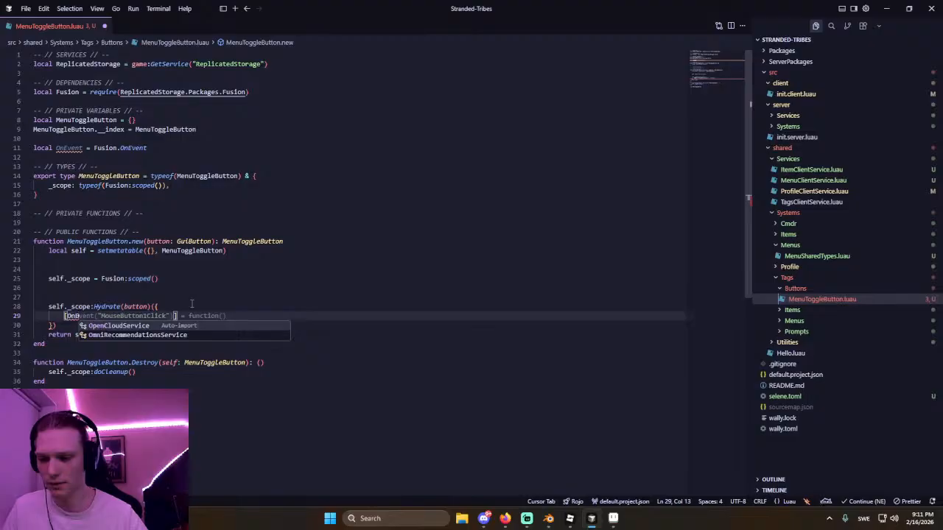
pyautogui.hotkey('ctrl', 'z')
pyautogui.hotkey('ctrl', 'z')
pyautogui.hotkey('ctrl', 'z')
pyautogui.hotkey('ctrl', 'y')
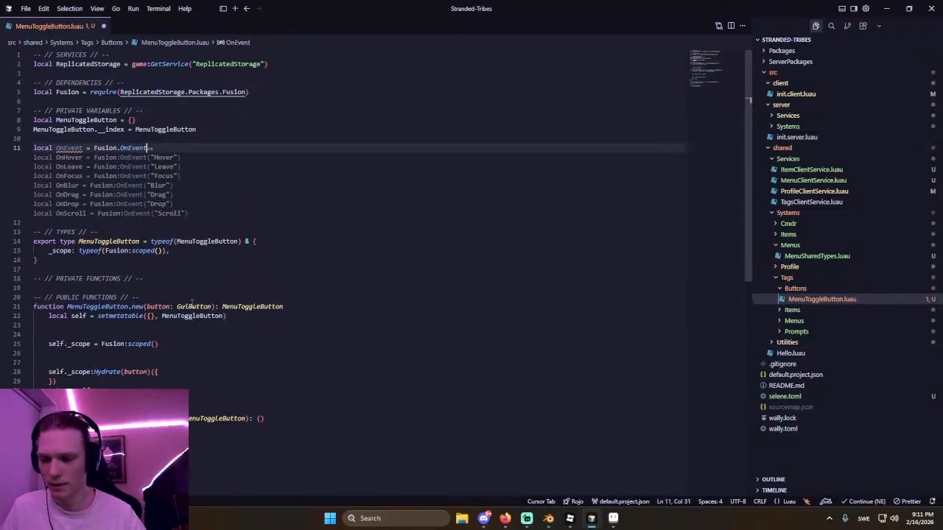
pyautogui.hotkey('ctrl', 'z')
pyautogui.write('O')
pyautogui.hotkey('ctrl', 'y')
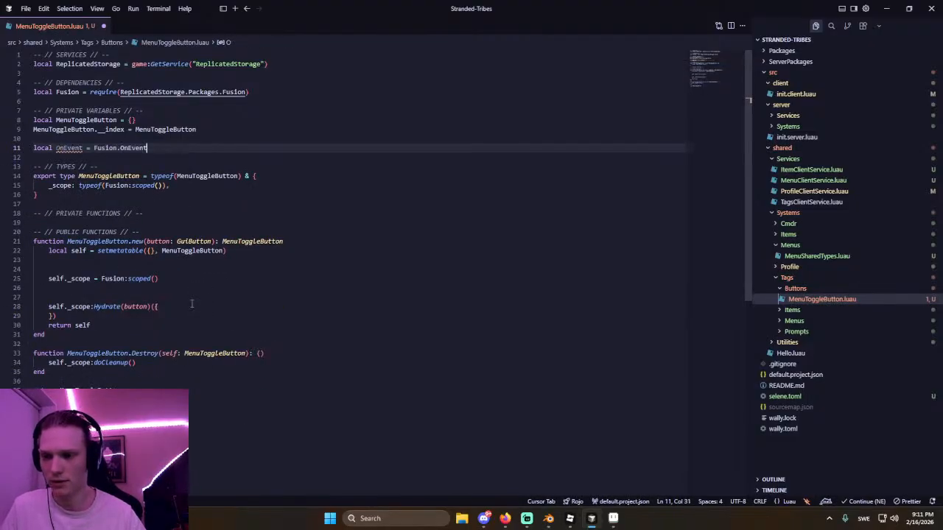
# Add an [OnEvent("Activated")] = function() handler to the table passed to self._scope:Hydrate(button).
pyautogui.click(196, 331)
pyautogui.click(183, 306)
pyautogui.press('Return')
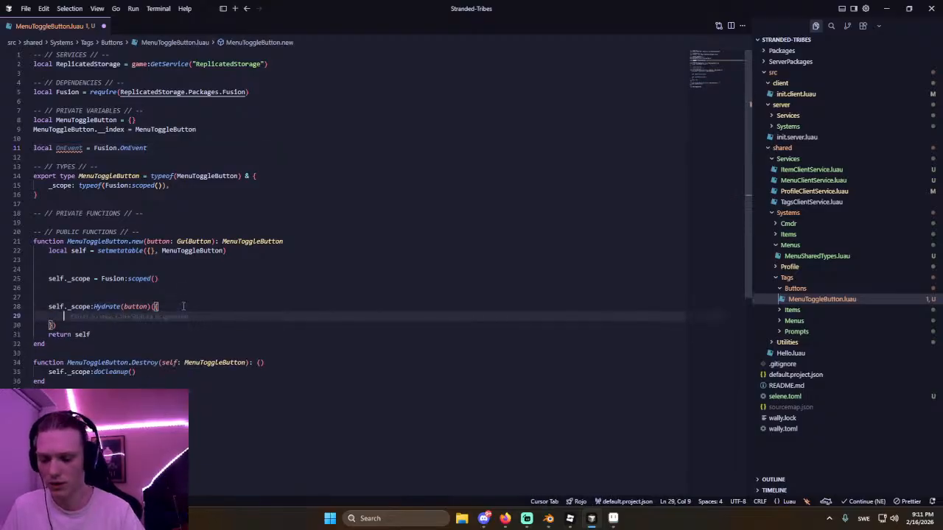
pyautogui.write('[Oneve')
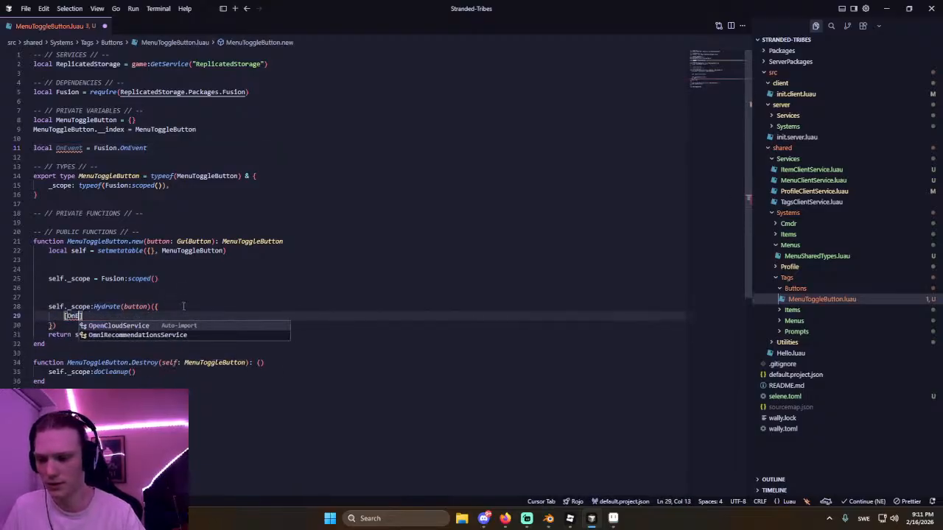
pyautogui.write('nt')
pyautogui.press('Tab')
pyautogui.write('(')
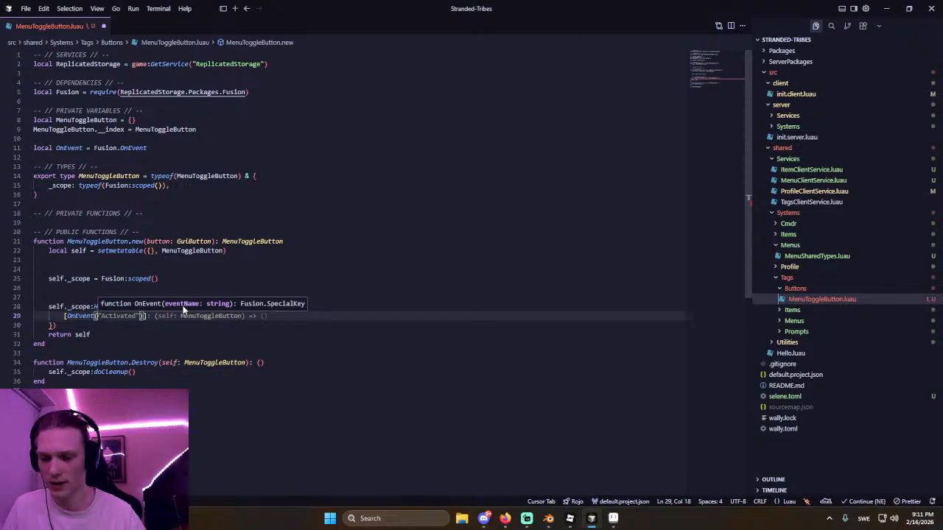
pyautogui.write('"Act')
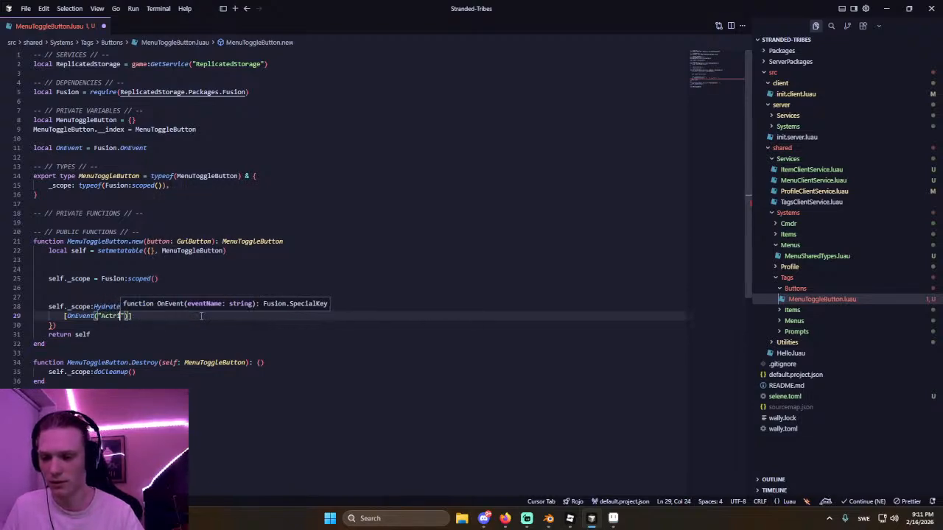
pyautogui.write('ivated")]')
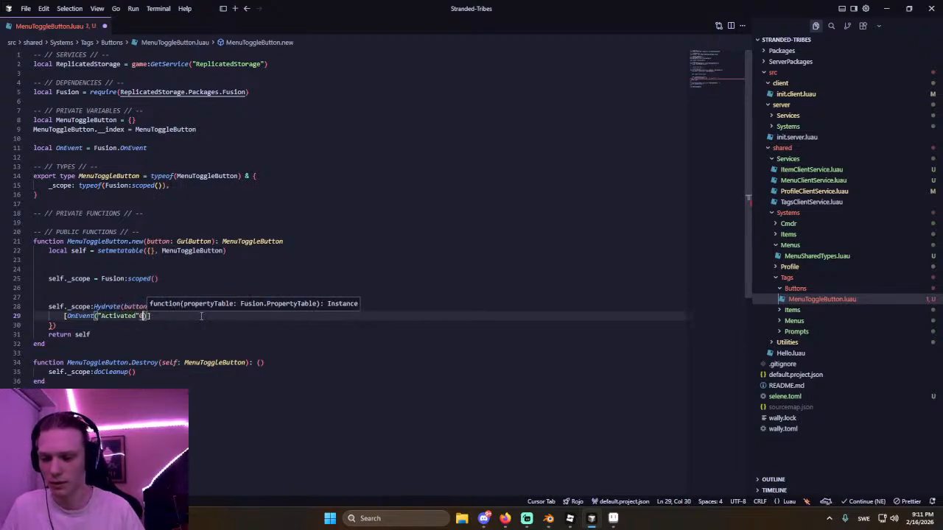
pyautogui.write(' = fun')
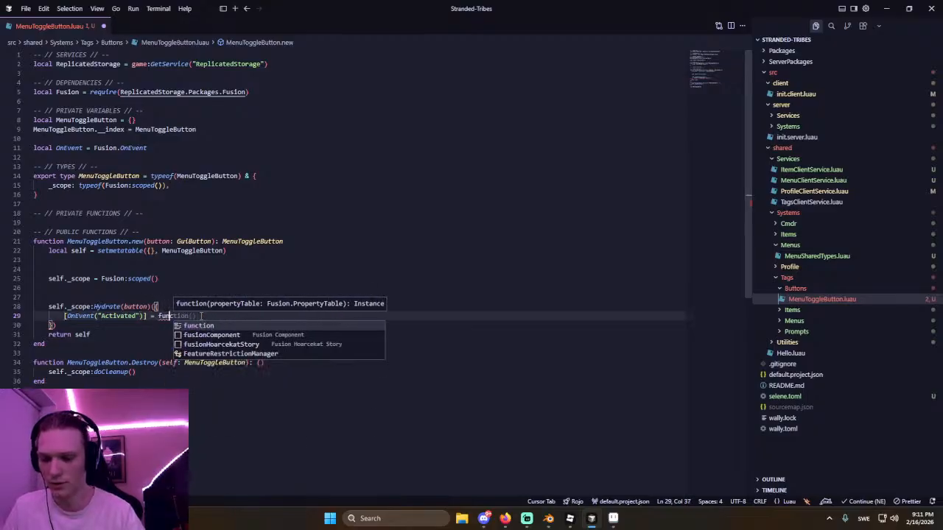
pyautogui.press('Tab')
pyautogui.press('Return')
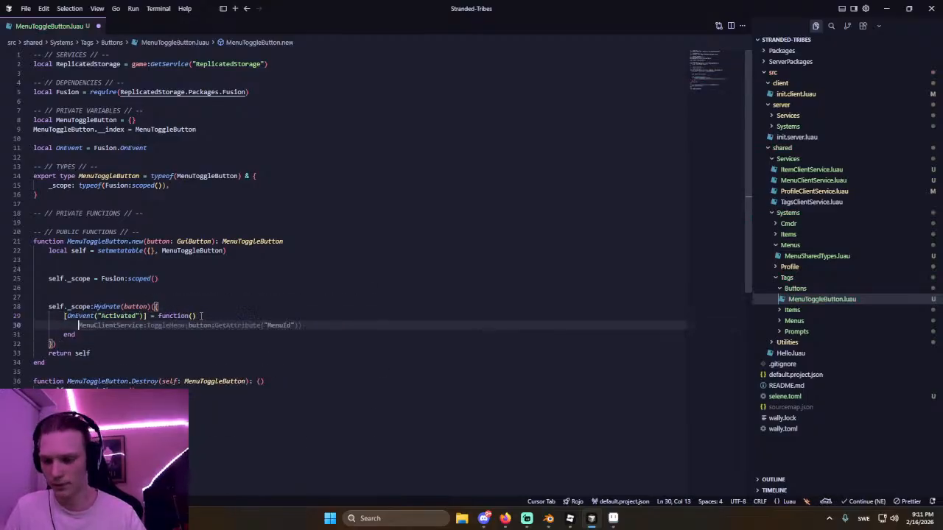
# Call MenuClientService:ToggleMenu() inside the Activated handler, auto-importing MenuClientService into the dependencies.
pyautogui.write('MenuToggleButton')
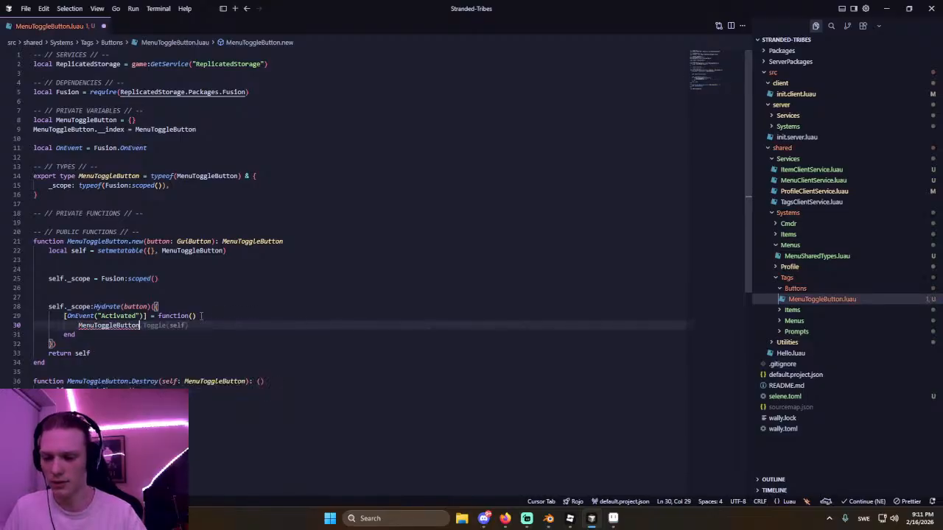
pyautogui.hotkey('ctrl', 'BackSpace')
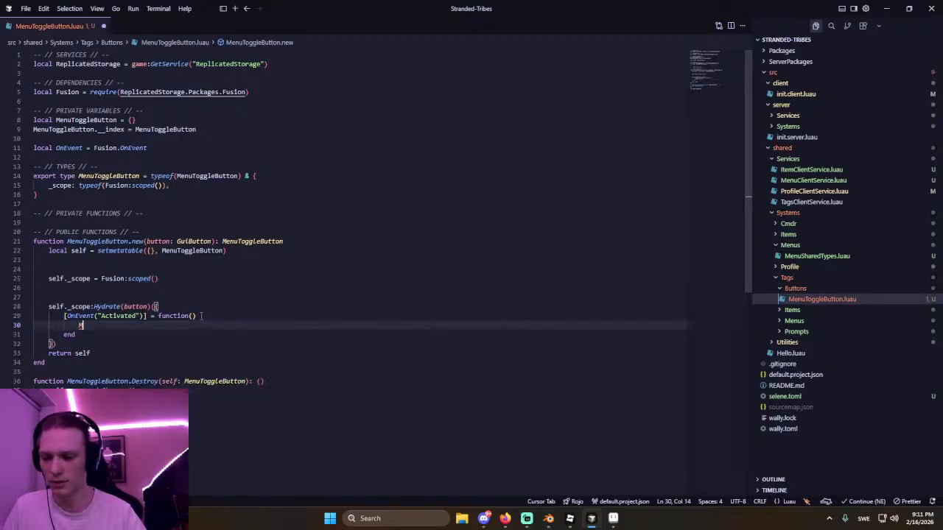
pyautogui.write('MenuClientService')
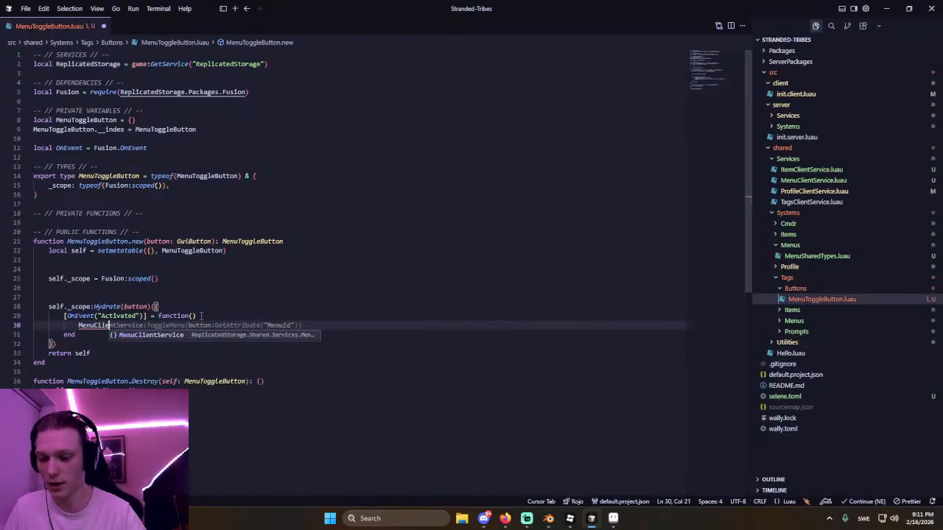
pyautogui.press('Return')
pyautogui.write(':ToggleMenu(menuId)')
pyautogui.press('Return')
pyautogui.press('BackSpace')
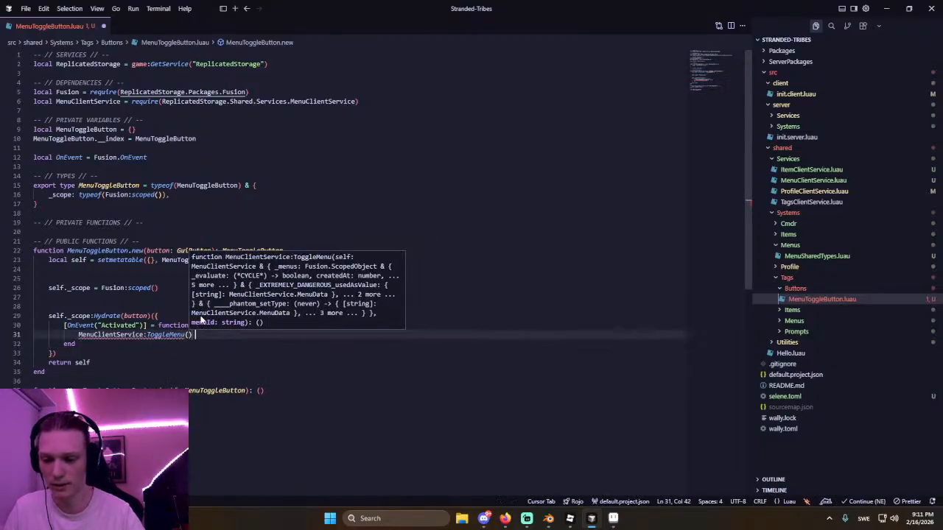
# Pass button:GetAttribute("MenuId") :: string as the argument of the ToggleMenu call.
pyautogui.write('butt')
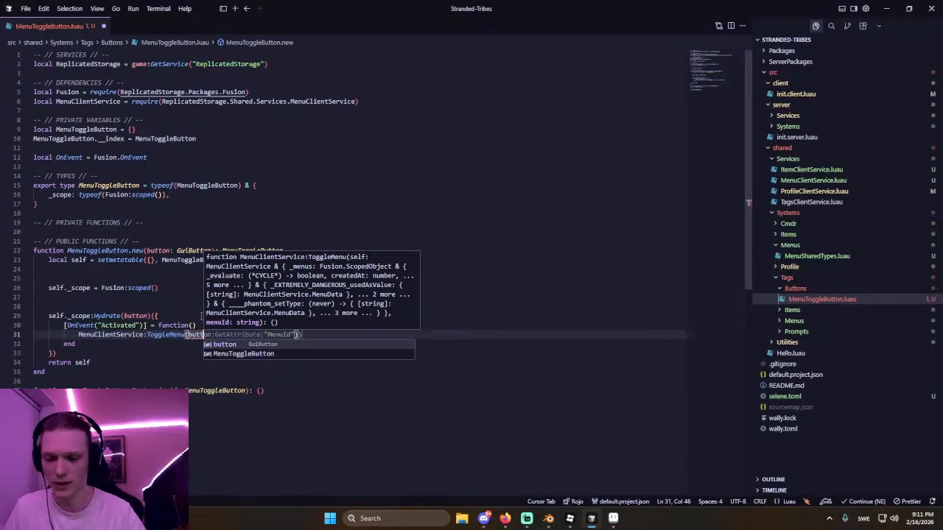
pyautogui.press('Tab')
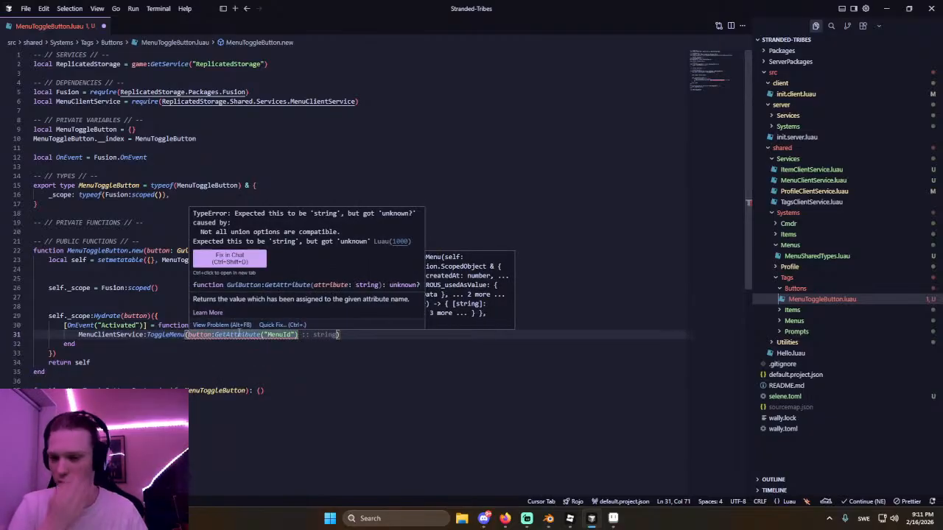
pyautogui.click(267, 309)
pyautogui.click(298, 334)
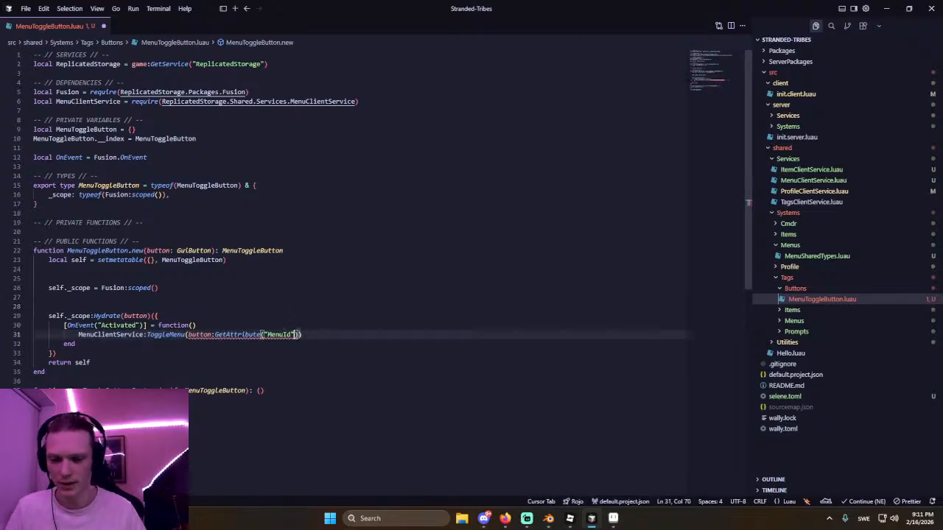
pyautogui.press('Tab')
# Remove the surplus blank lines around the self._scope assignment in the constructor and save the file.
pyautogui.click(282, 309)
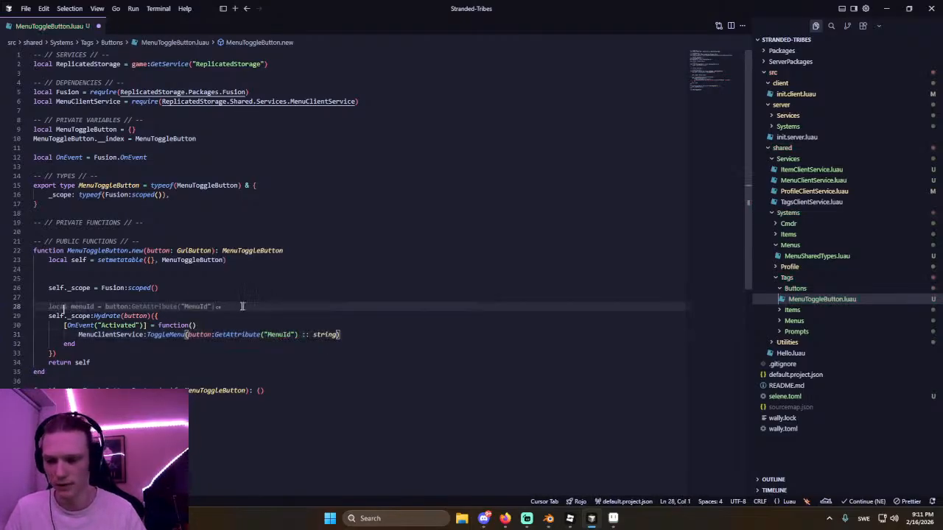
pyautogui.press('BackSpace')
pyautogui.press('Up')
pyautogui.press('Up')
pyautogui.press('BackSpace')
pyautogui.hotkey('ctrl', 's')
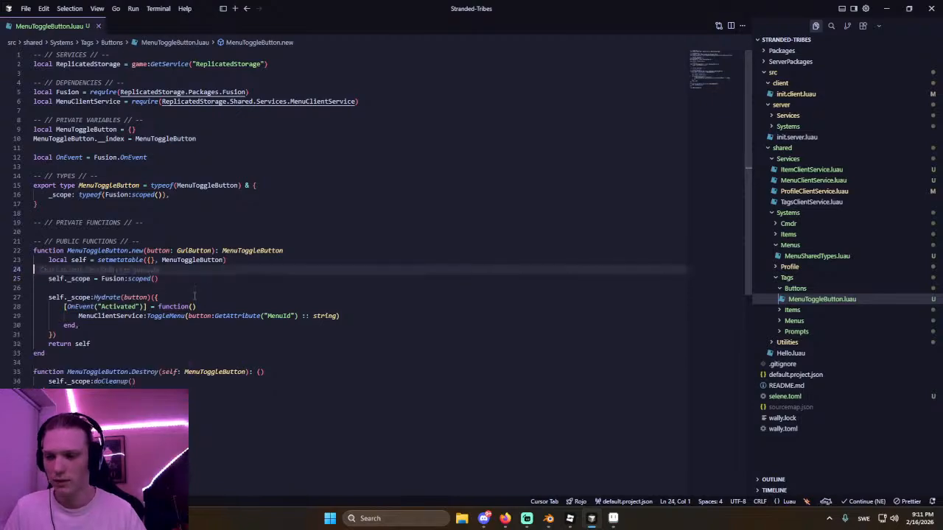
# Switch to Roblox Studio and start a play test of Stranded Tribes to try the inventory button.
pyautogui.click(133, 157)
pyautogui.hotkey('alt', 'Tab')
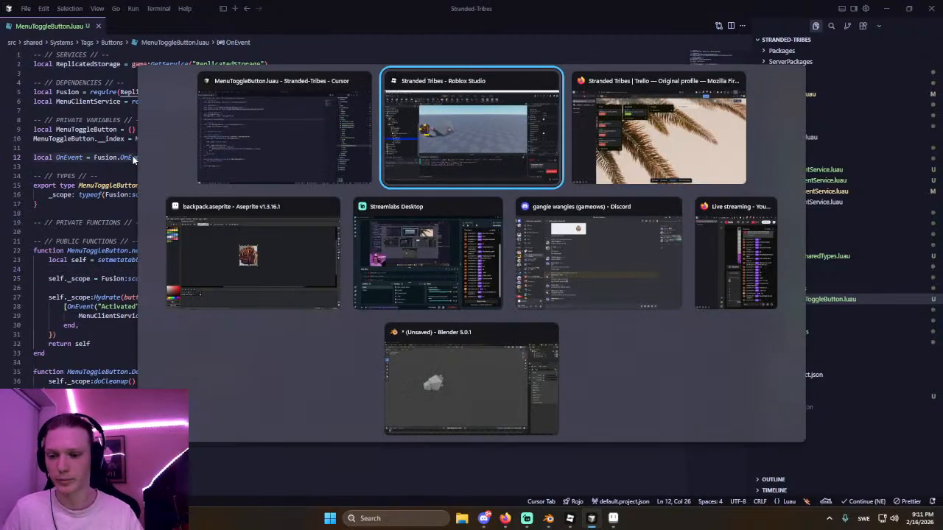
pyautogui.click(353, 143)
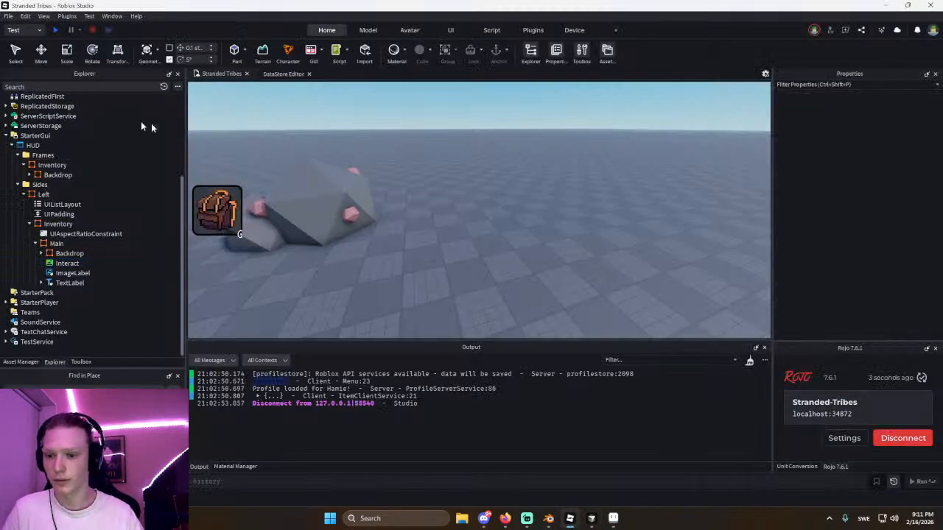
pyautogui.press('d')
pyautogui.press('a')
pyautogui.click(55, 31)
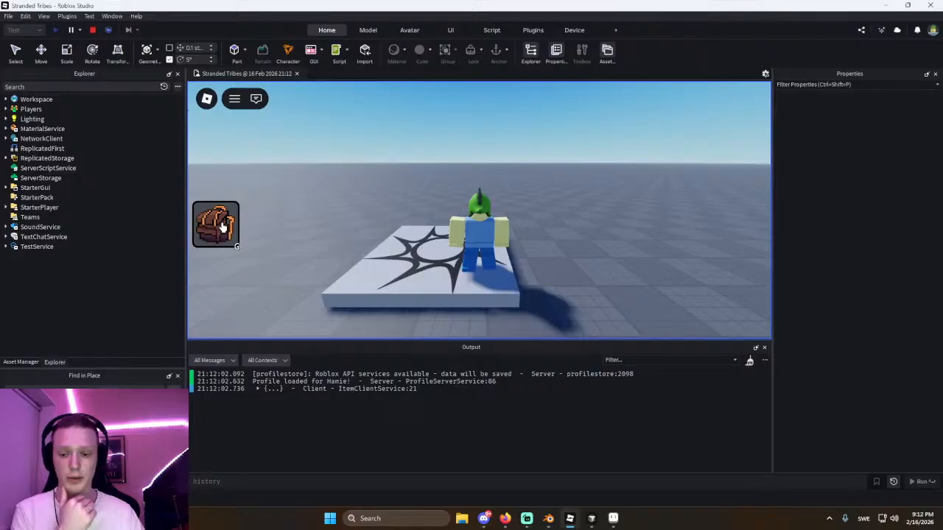
# Back in Cursor, add print("Here") above the ToggleMenu call, insert a blank line before return self, and save the file.
pyautogui.hotkey('alt', 'Tab')
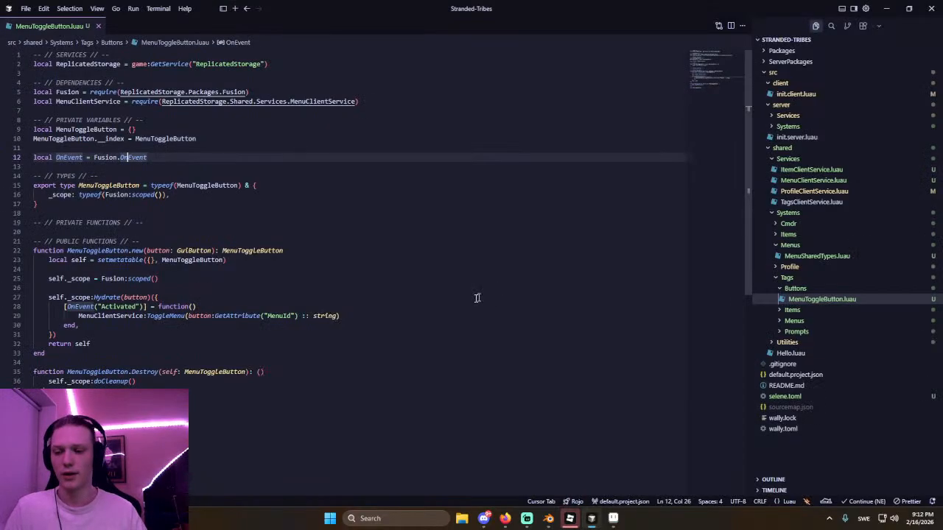
pyautogui.click(343, 307)
pyautogui.press('Return')
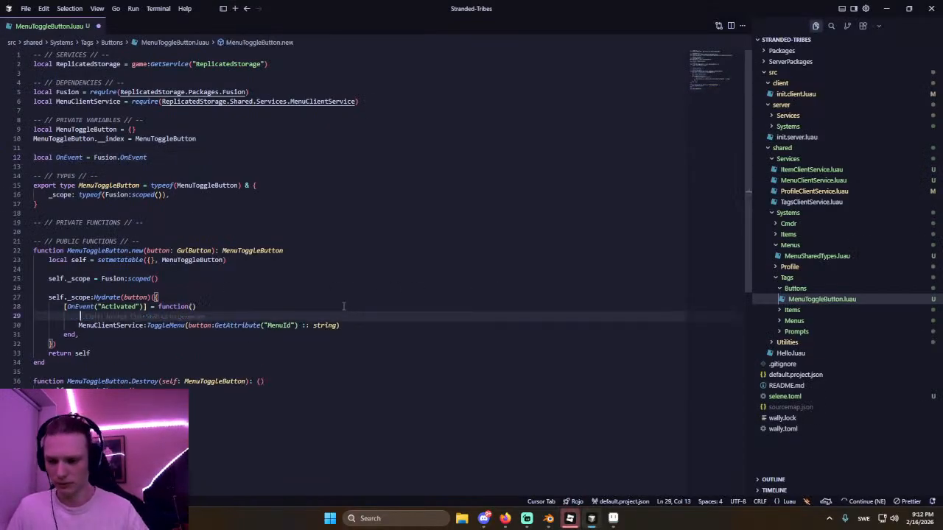
pyautogui.write('print("Here')
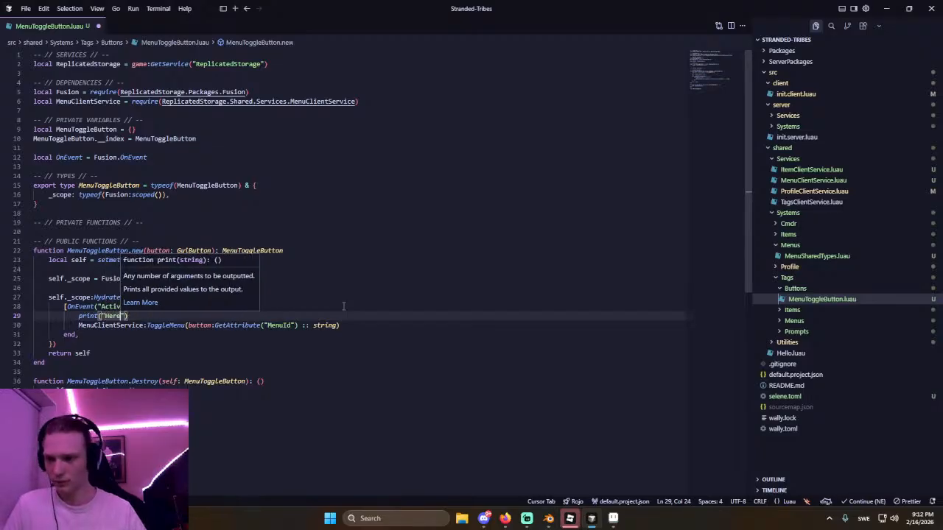
pyautogui.press('Down')
pyautogui.press('Down')
pyautogui.press('Down')
pyautogui.press('Return')
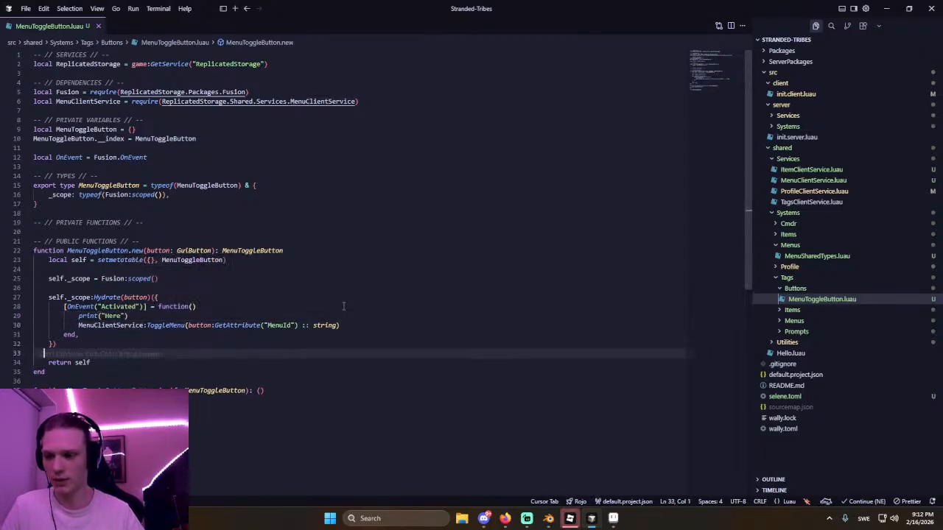
# Play-test in Roblox Studio, activate the backpack button several times to check the debug output, and stop the test.
pyautogui.hotkey('alt', 'Tab')
pyautogui.click(56, 30)
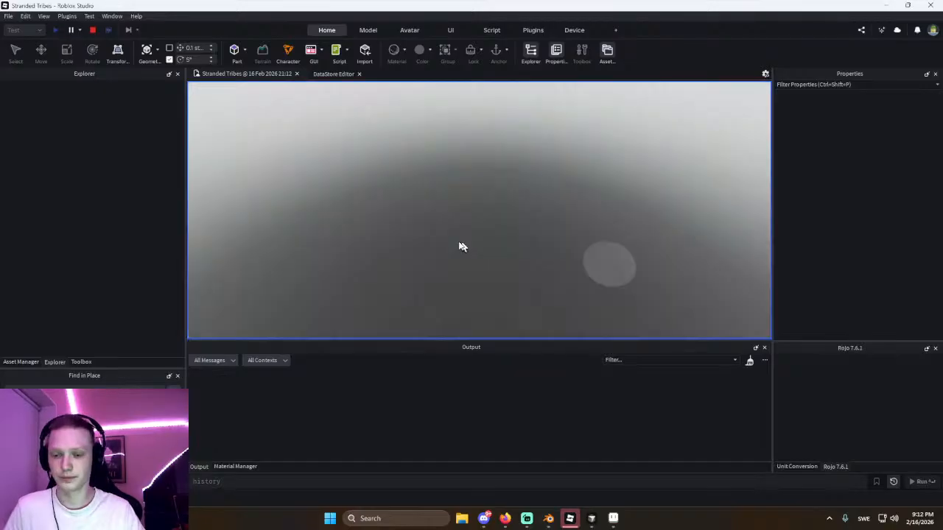
pyautogui.click(225, 230)
pyautogui.click(225, 231)
pyautogui.click(225, 231)
pyautogui.click(224, 231)
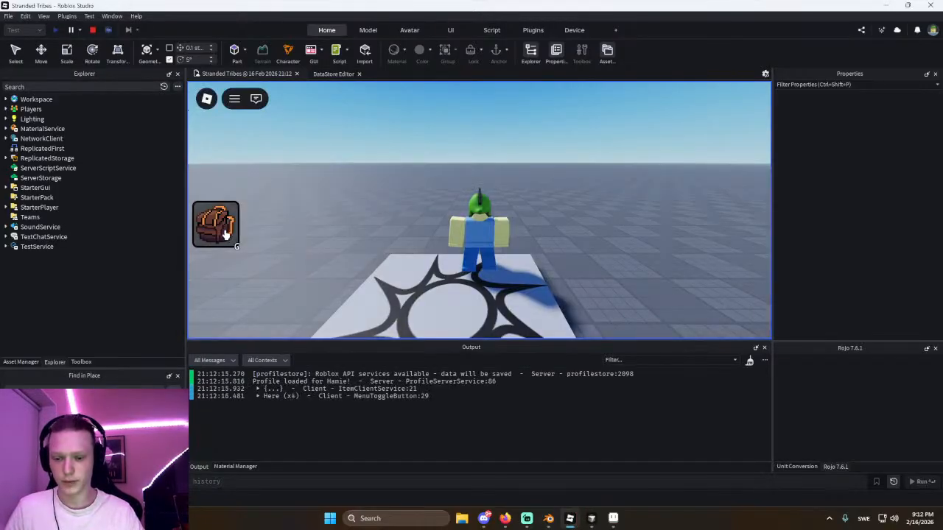
pyautogui.click(92, 30)
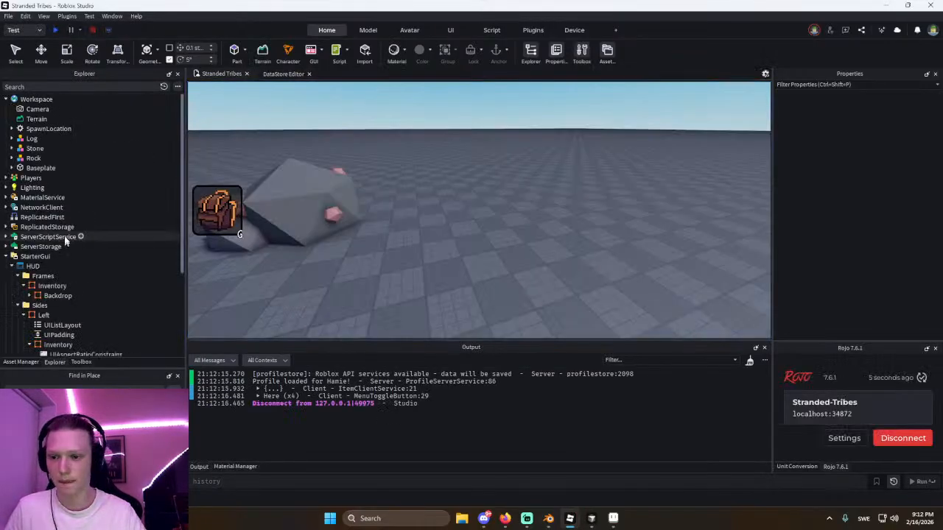
# Check the tags and MenuId attributes of the Interact button and the Inventory frame under Frames.
pyautogui.scroll(-5, 59, 265)
pyautogui.click(58, 263)
pyautogui.scroll(-10, 882, 306)
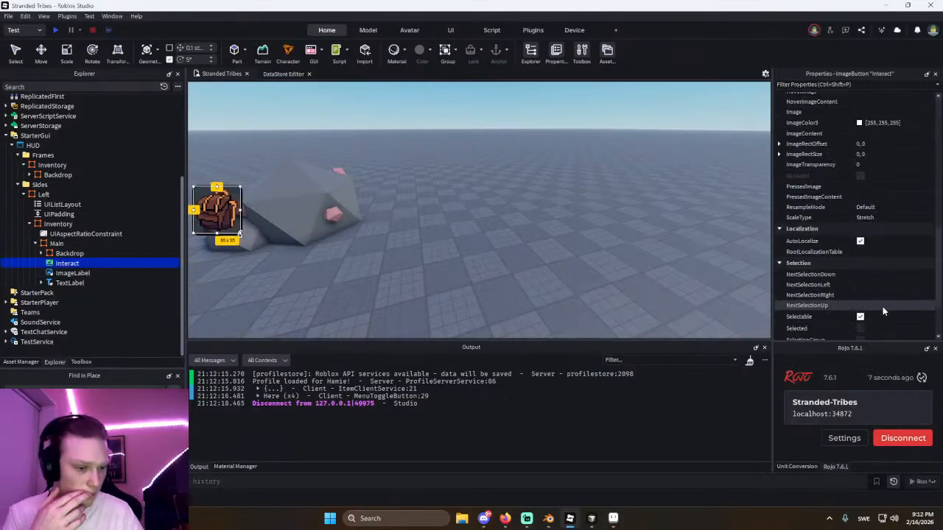
pyautogui.click(870, 335)
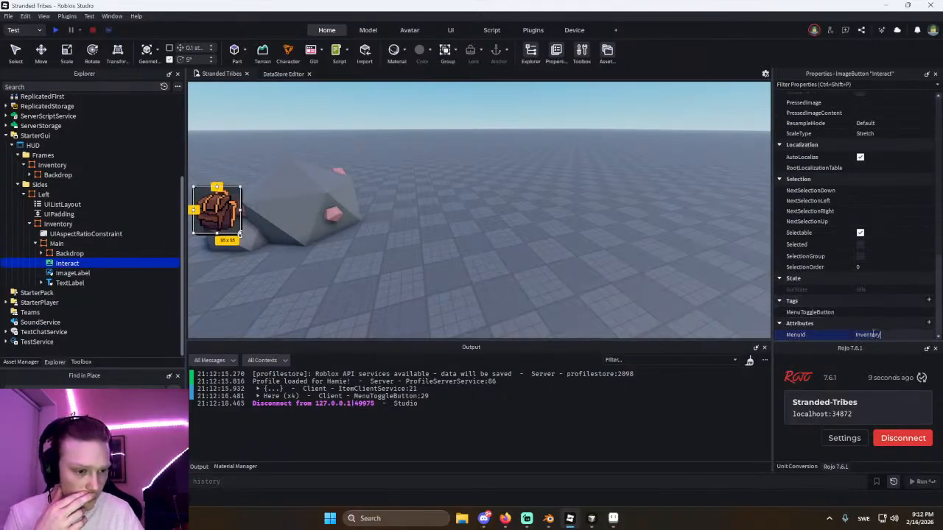
pyautogui.click(45, 166)
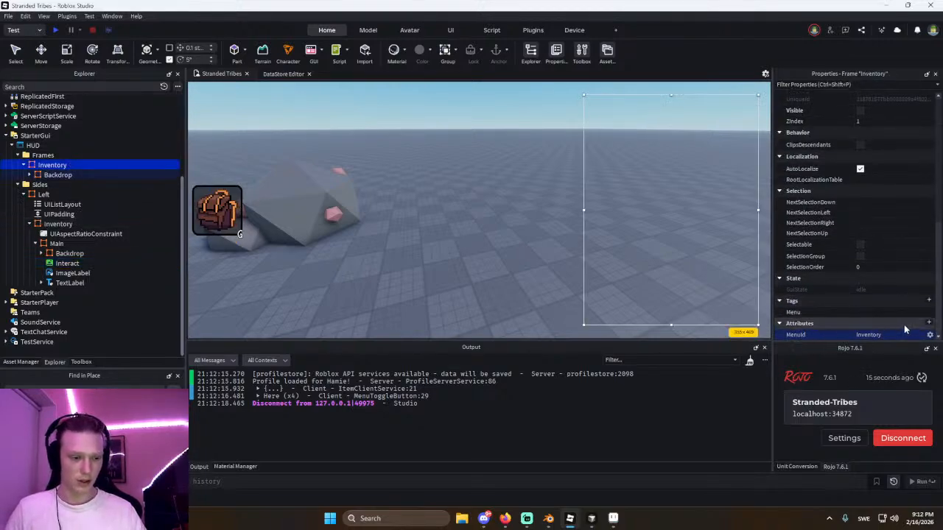
# Return to Cursor, go to the ToggleMenu definition in MenuClientService.luau, and examine how menu data is fetched, stored and shown.
pyautogui.hotkey('alt', 'Tab')
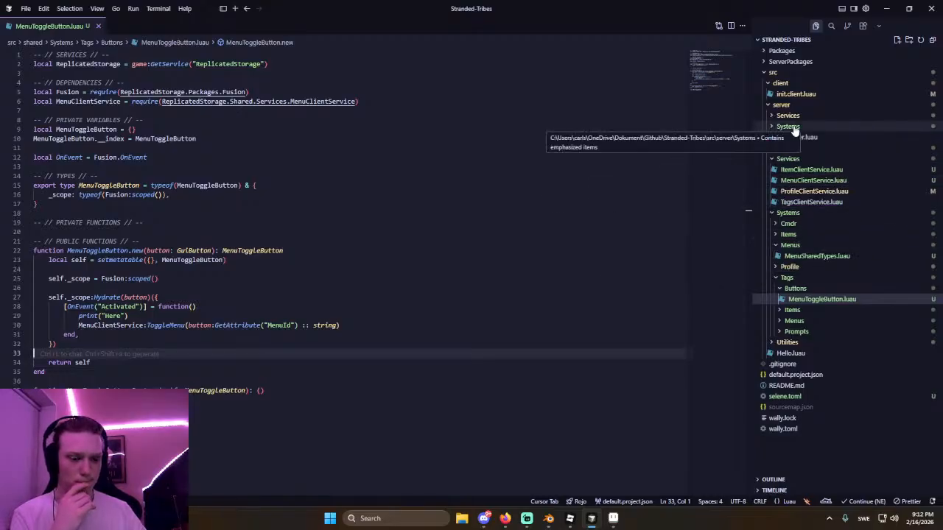
pyautogui.click(794, 237)
pyautogui.click(794, 237)
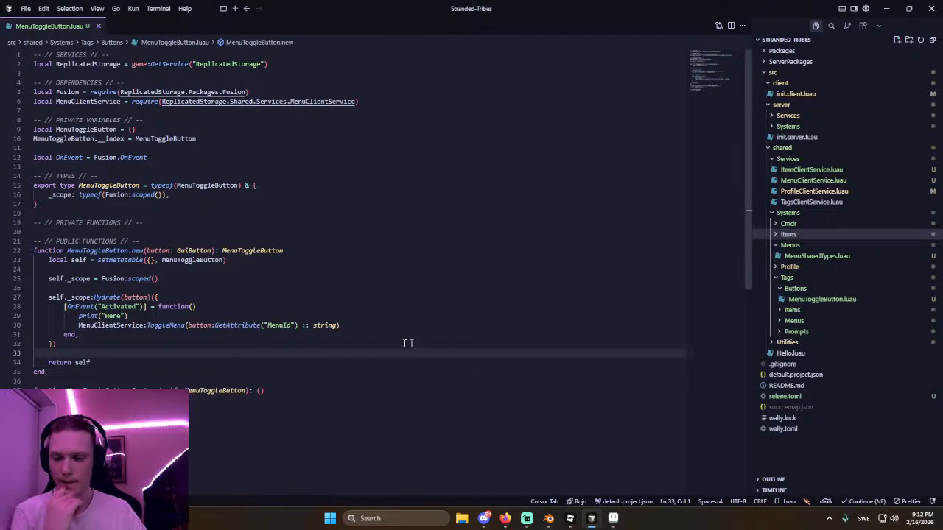
pyautogui.keyDown('ctrl'); pyautogui.click(164, 326); pyautogui.keyUp('ctrl')
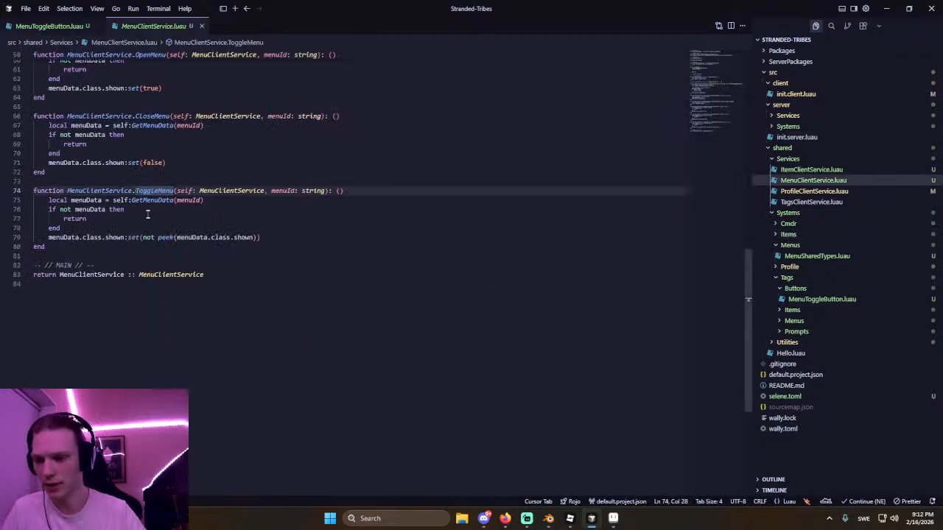
pyautogui.click(135, 199)
pyautogui.scroll(5, 129, 221)
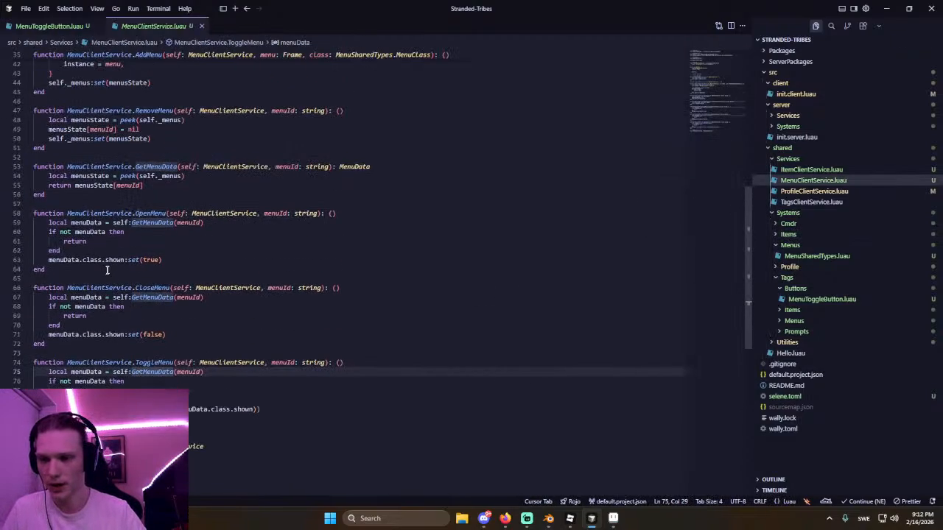
pyautogui.click(124, 259)
pyautogui.scroll(3, 124, 259)
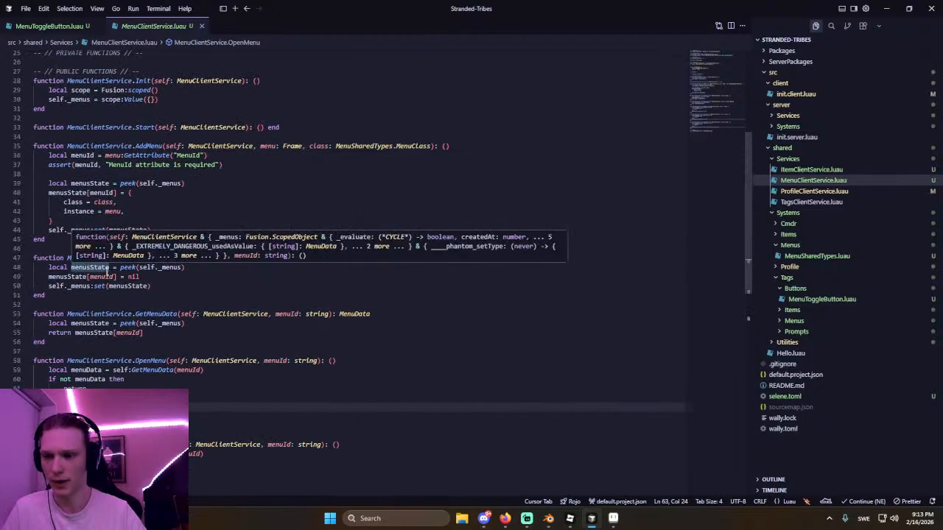
# Open the Menu.luau file from the Tags/Menus folder and go to its Menu.new function.
pyautogui.click(424, 297)
pyautogui.hotkey('ctrl', 'p')
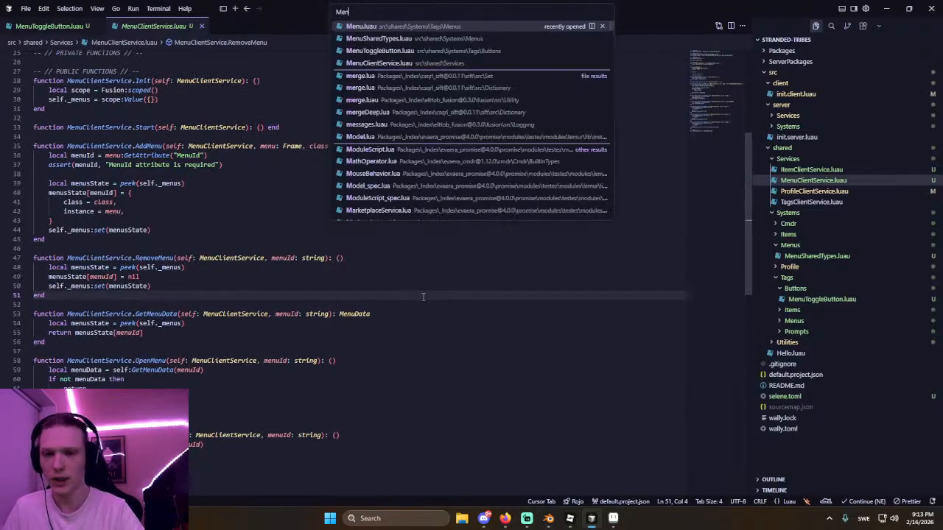
pyautogui.write('Menu')
pyautogui.press('Return')
pyautogui.scroll(-2, 92, 309)
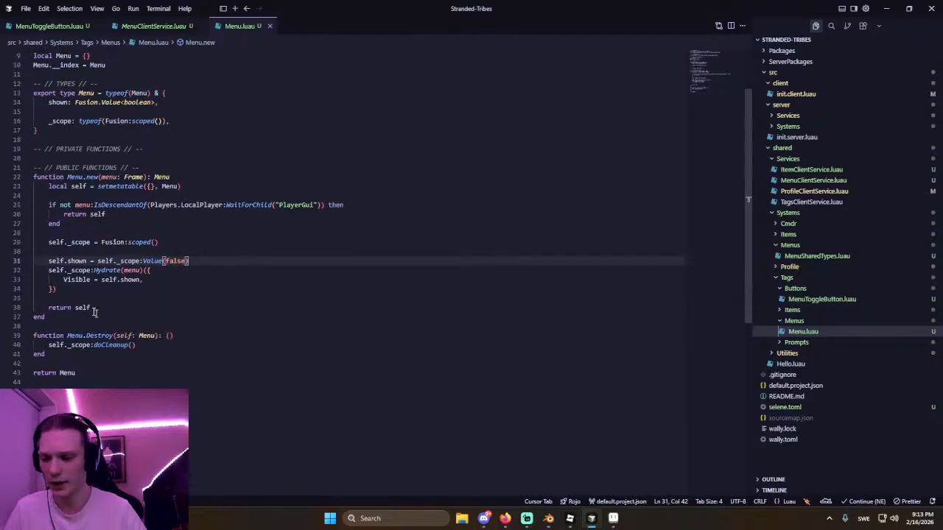
# Below the Hydrate block in Menu.new, import MenuClientService, add MenuClientService:AddMenu(menu, self) above return self, and save the file.
pyautogui.click(106, 291)
pyautogui.press('Return')
pyautogui.press('Return')
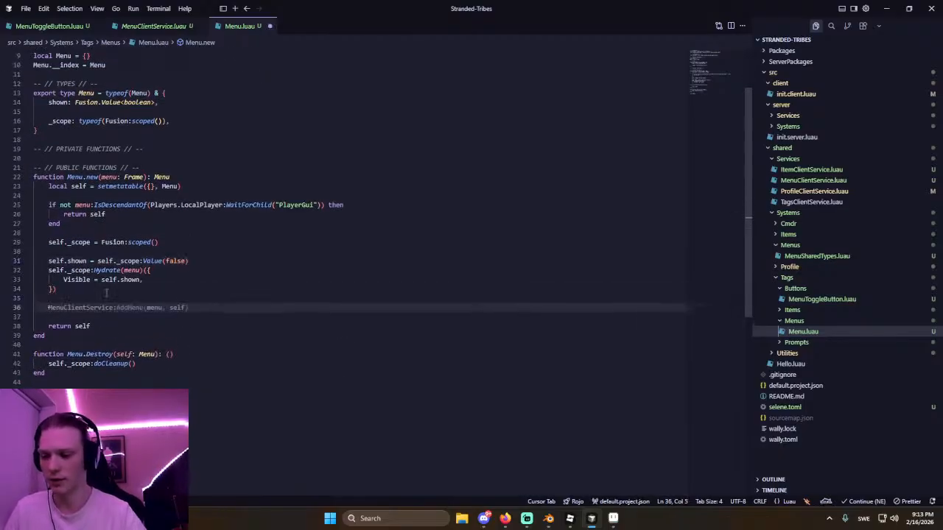
pyautogui.write('Men')
pyautogui.press('Down')
pyautogui.press('Return')
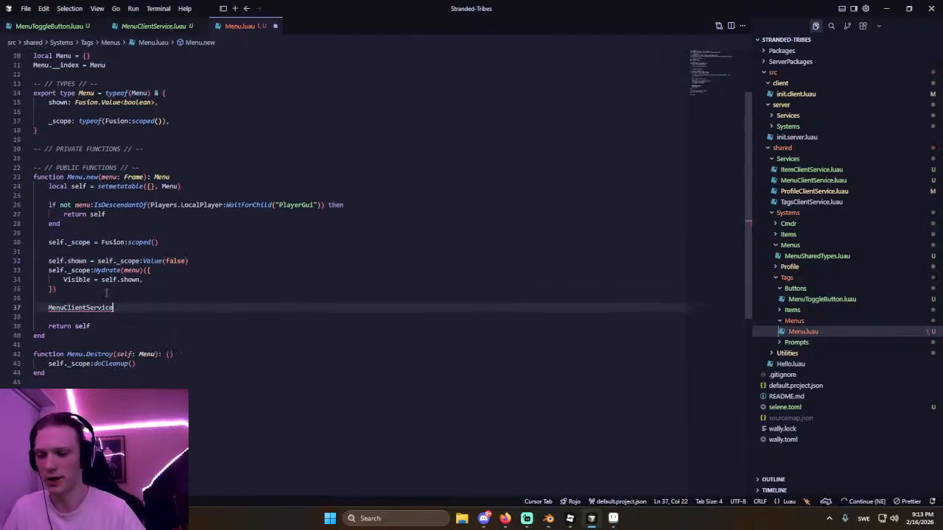
pyautogui.write(':AddMenu(menu, class)')
pyautogui.press('Return')
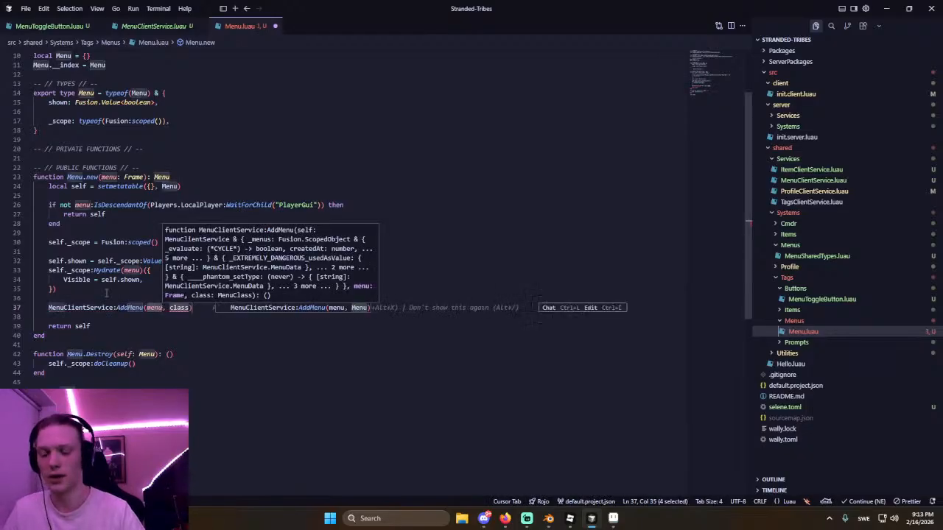
pyautogui.press('Tab')
pyautogui.write('self')
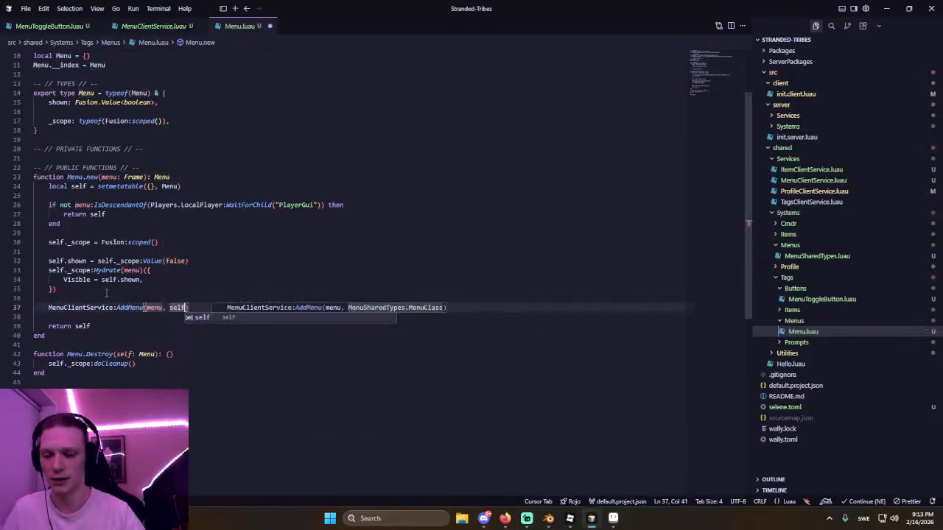
pyautogui.click(256, 242)
# Switch to Roblox Studio, play-test the game, and activate the backpack button repeatedly to check that the inventory menu toggles.
pyautogui.hotkey('alt', 'Tab')
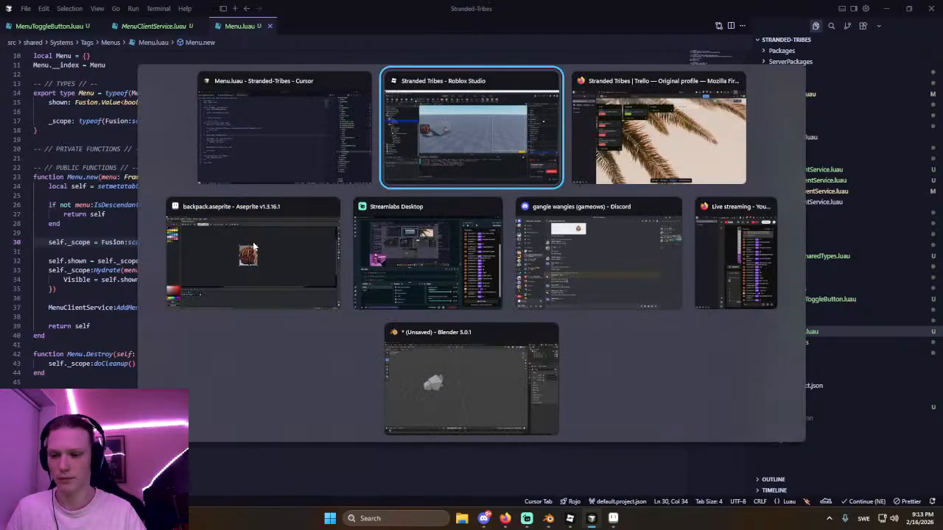
pyautogui.click(55, 30)
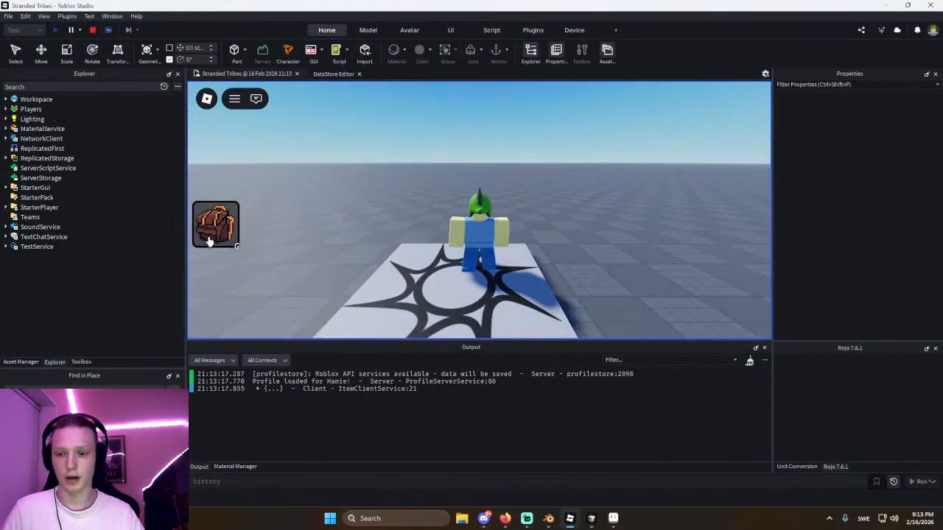
pyautogui.click(209, 242)
pyautogui.click(222, 229)
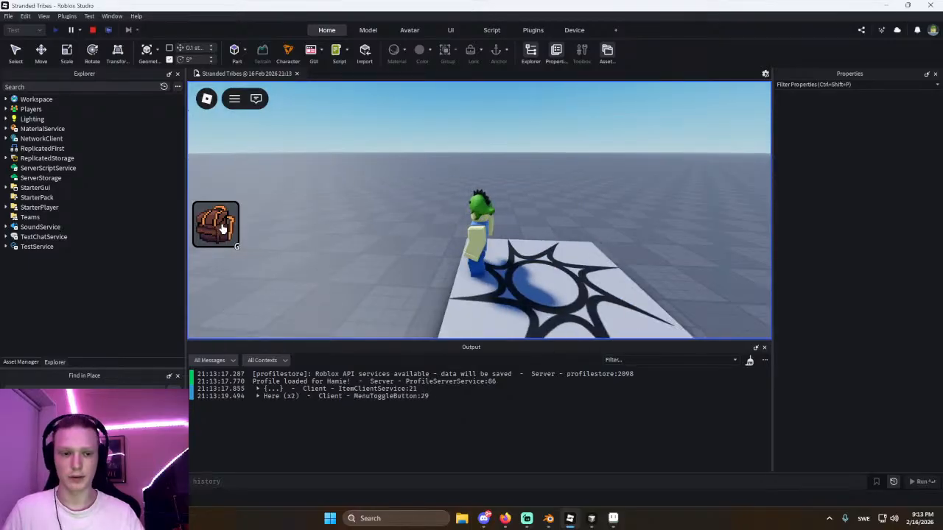
pyautogui.click(223, 229)
pyautogui.click(223, 229)
pyautogui.click(223, 229)
pyautogui.click(223, 229)
pyautogui.click(223, 229)
pyautogui.click(223, 229)
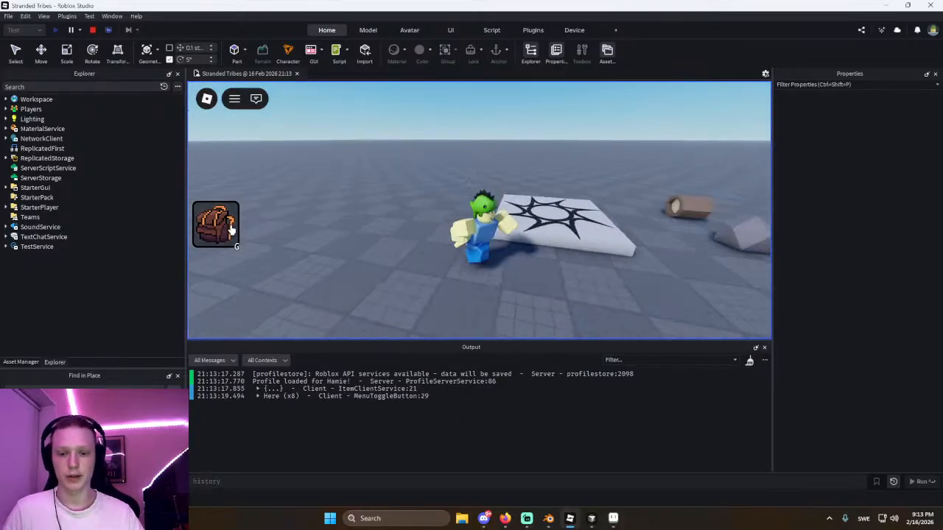
pyautogui.click(230, 229)
pyautogui.click(230, 229)
pyautogui.click(230, 229)
pyautogui.click(231, 229)
pyautogui.click(231, 229)
pyautogui.click(230, 229)
pyautogui.click(231, 229)
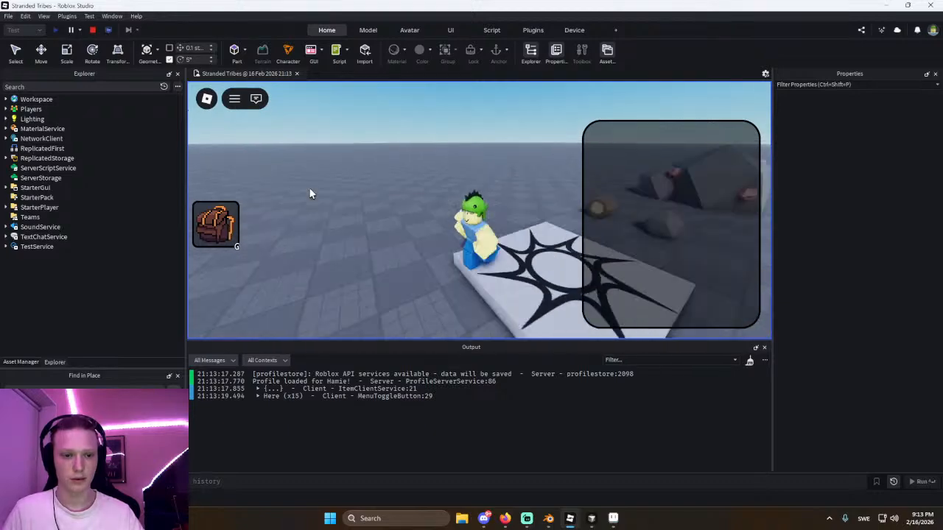
pyautogui.moveTo(309, 189); pyautogui.dragTo(331, 210, button='right')
pyautogui.click(202, 224)
pyautogui.click(202, 224)
pyautogui.click(202, 223)
pyautogui.click(202, 223)
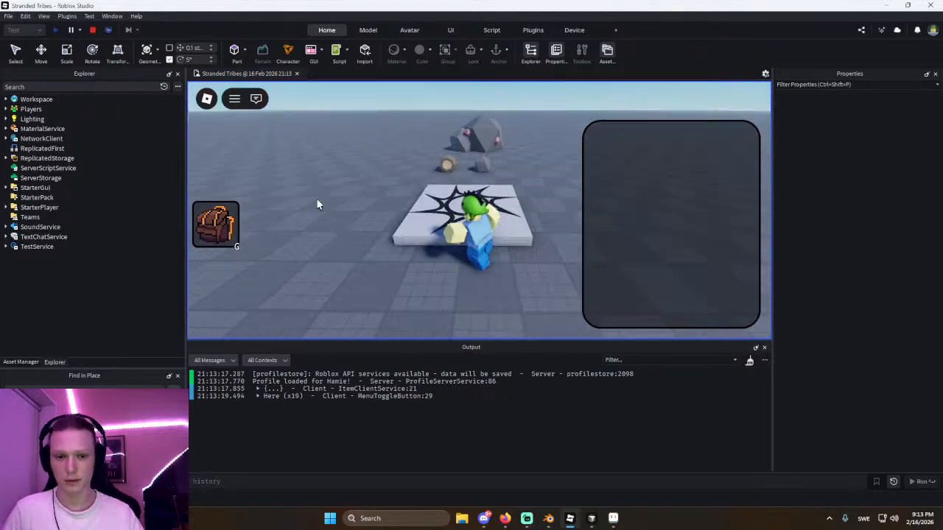
# Go to Cursor, close Menu.luau, MenuClientService.luau and MenuToggleButton.luau, and return to Roblox Studio to end the play-test.
pyautogui.hotkey('alt', 'Tab')
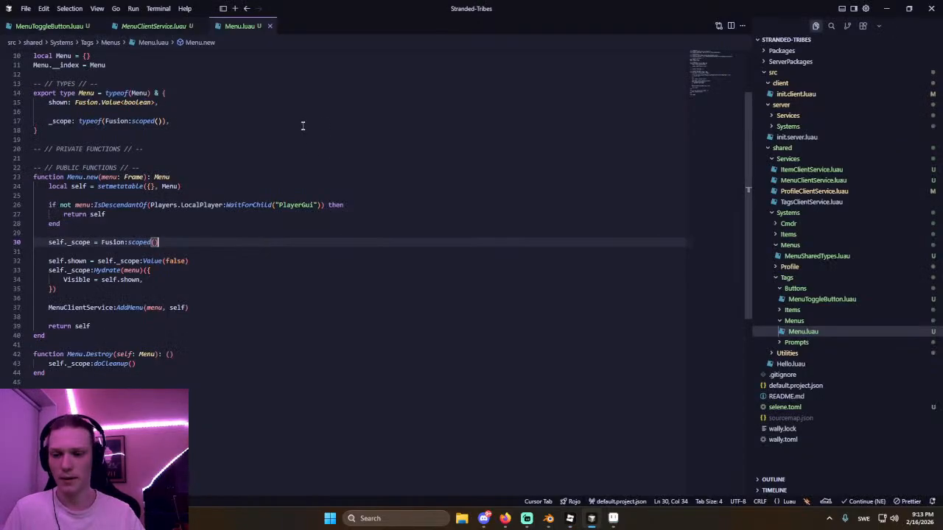
pyautogui.hotkey('ctrl', 'w')
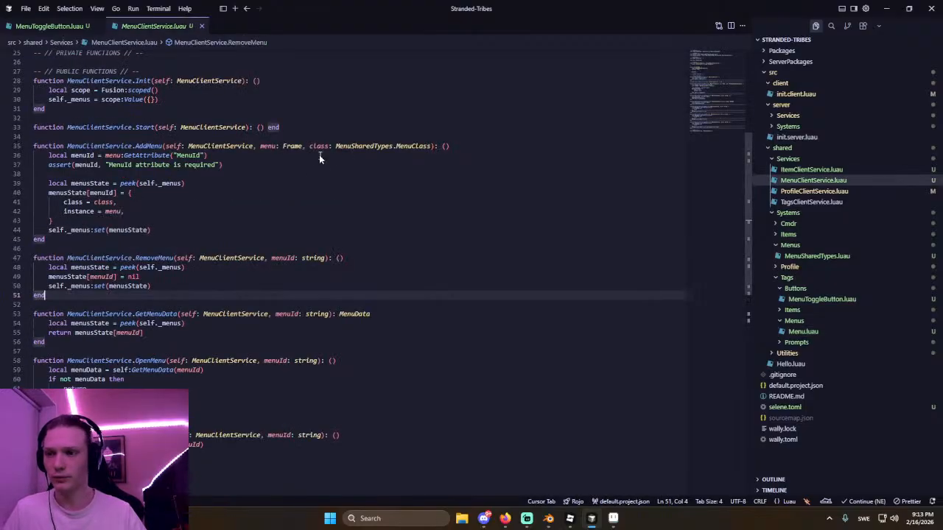
pyautogui.hotkey('ctrl', 'w')
pyautogui.hotkey('ctrl', 'w')
pyautogui.hotkey('alt', 'Tab')
# Make the Inventory frame under StarterGui > HUD > Frames visible.
pyautogui.click(395, 171)
pyautogui.press('s')
pyautogui.moveTo(398, 171); pyautogui.dragTo(401, 171, button='right')
pyautogui.press('w')
pyautogui.press('d')
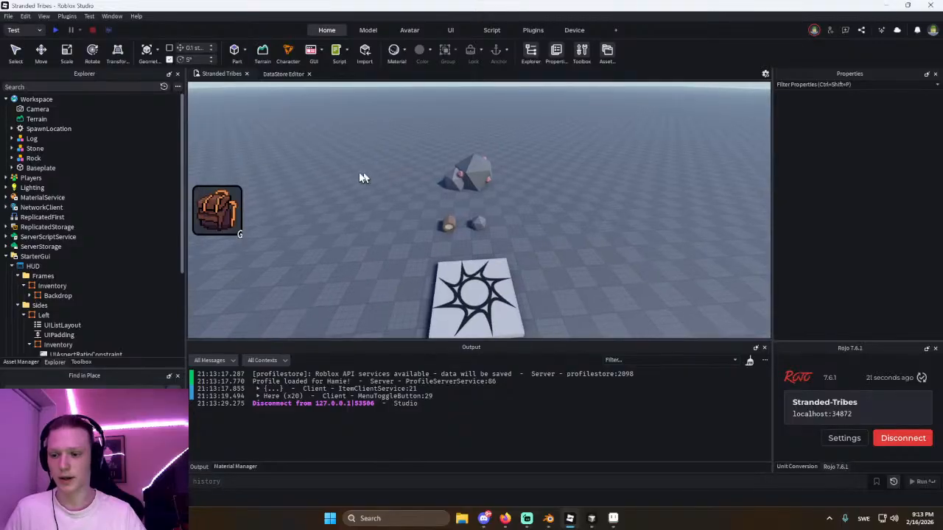
pyautogui.scroll(-1, 90, 280)
pyautogui.click(59, 274)
pyautogui.click(52, 264)
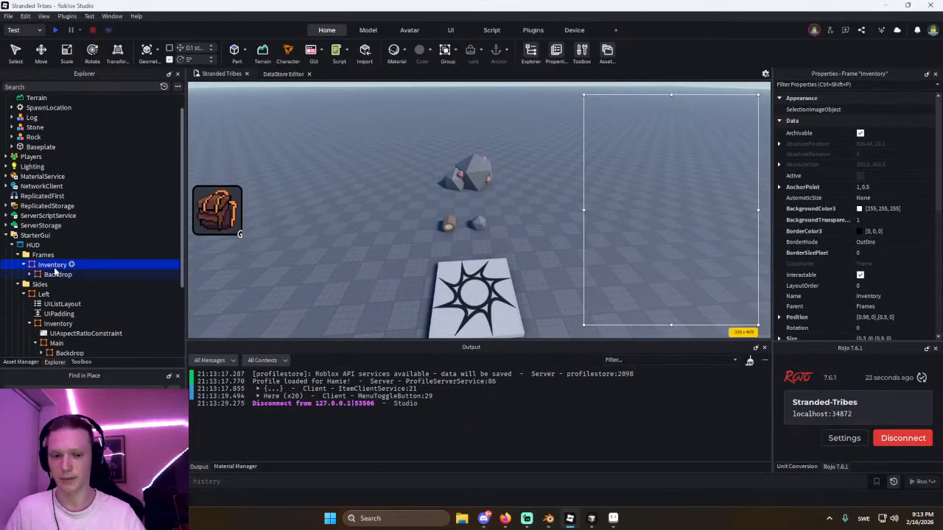
pyautogui.scroll(-3, 875, 294)
pyautogui.click(862, 259)
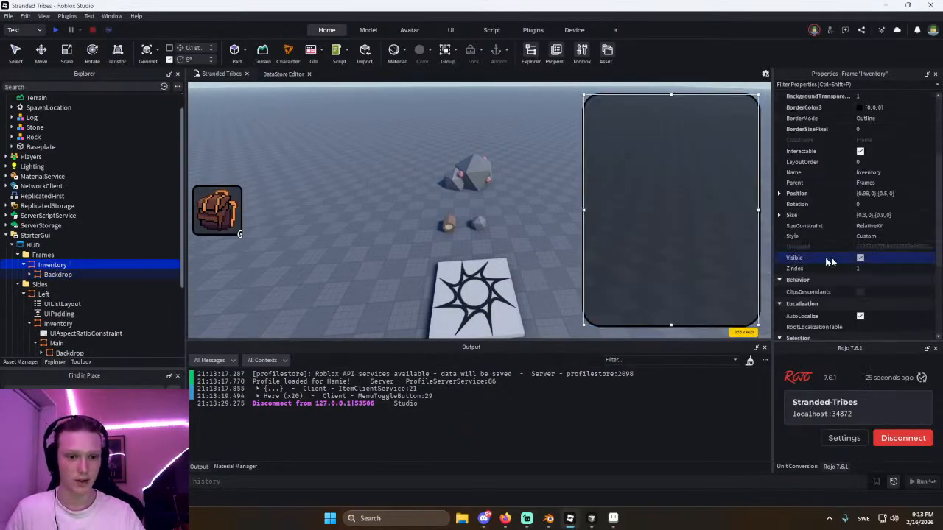
# Insert a ScrollingFrame into the Inventory frame under Frames.
pyautogui.click(72, 264)
pyautogui.write('scroll')
pyautogui.press('Return')
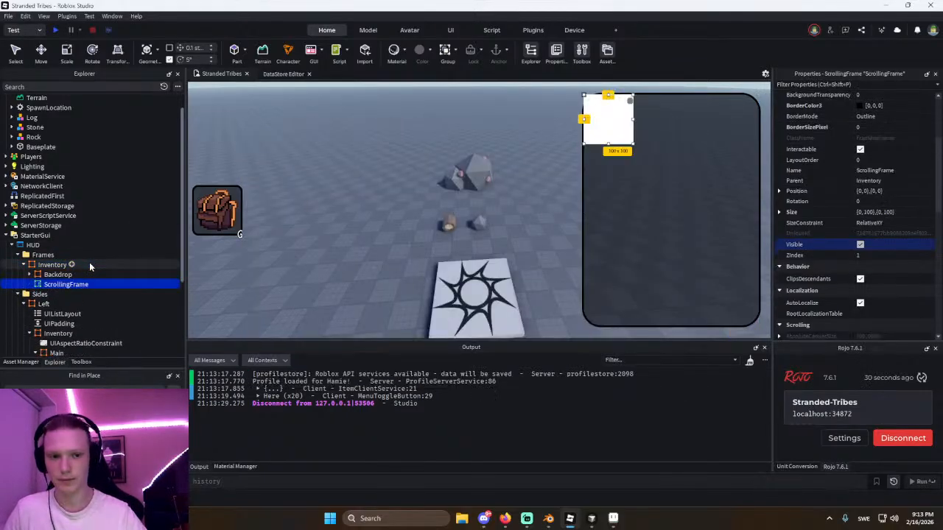
pyautogui.click(603, 123)
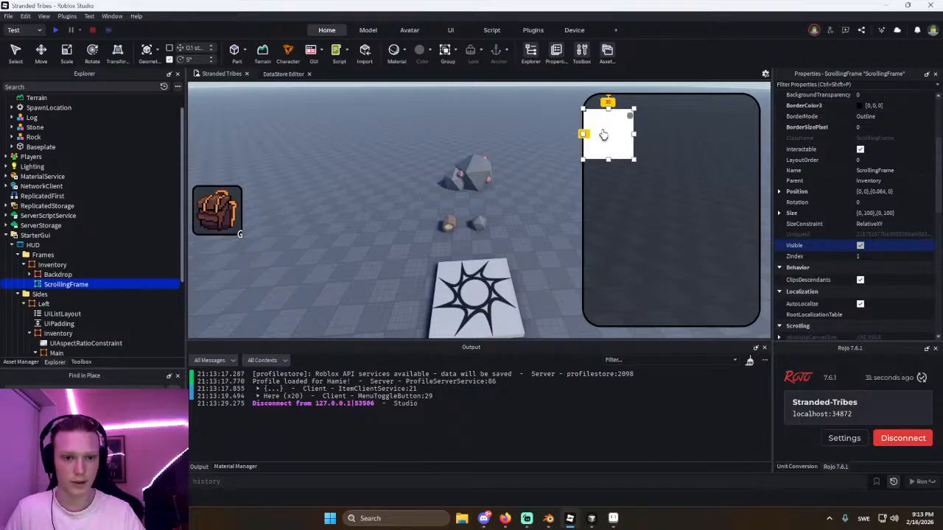
# Set the ScrollingFrame's AnchorPoint to 0.5, 0 and its Position to {0.5, 0},{0.2, 0}.
pyautogui.scroll(4, 872, 199)
pyautogui.click(887, 186)
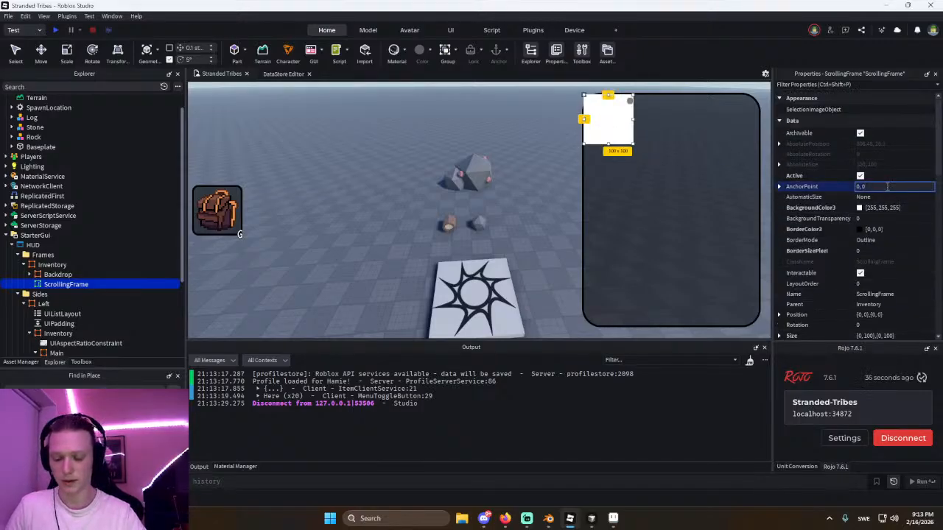
pyautogui.write('0.5')
pyautogui.press('Return')
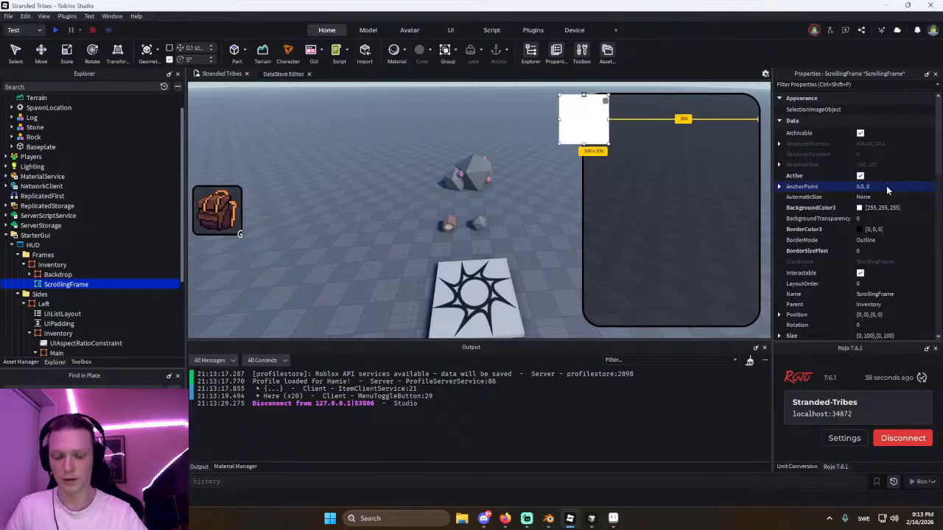
pyautogui.click(884, 315)
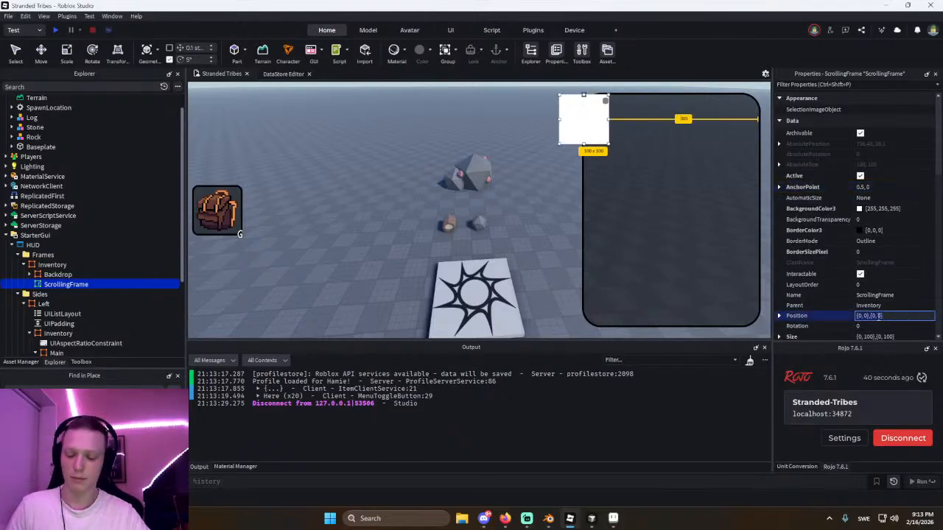
pyautogui.write('.5, ')
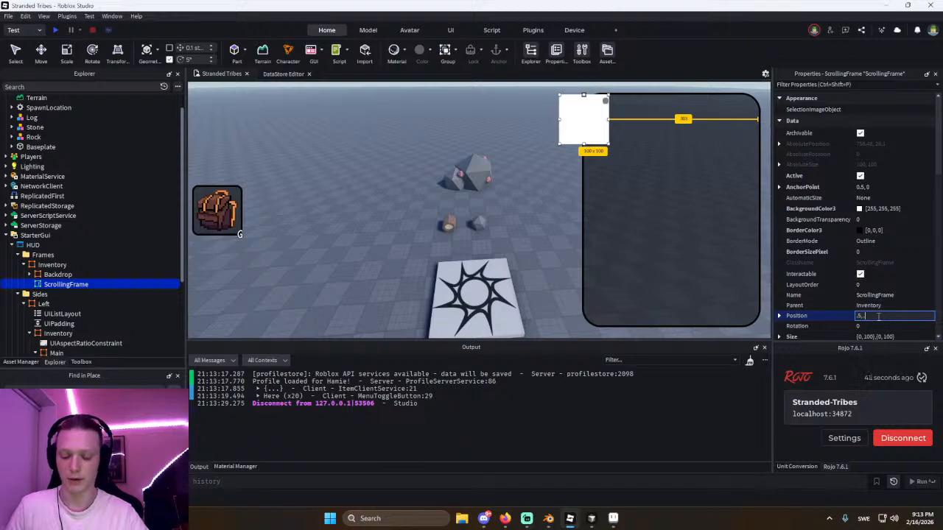
pyautogui.write('0},{0.2')
pyautogui.press('Return')
pyautogui.scroll(-1, 846, 295)
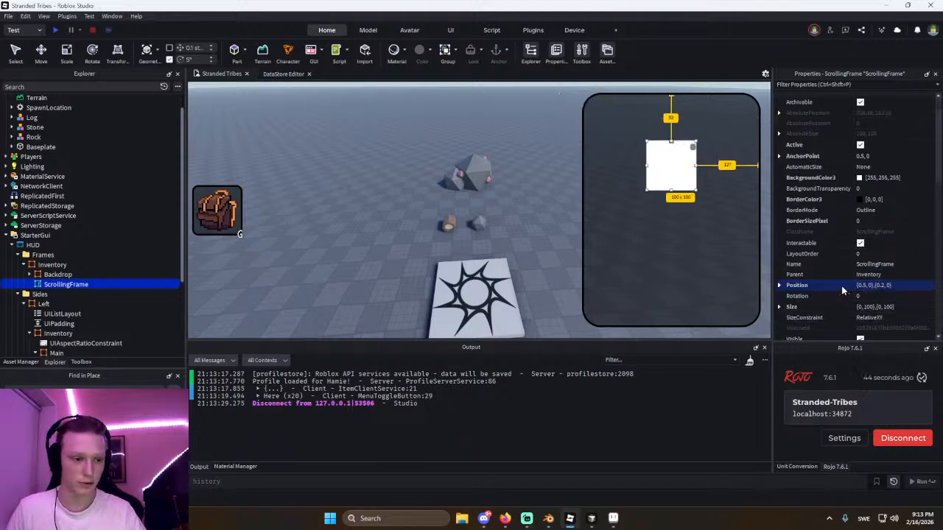
# Try a Y position scale of 0.1 for the ScrollingFrame and settle on 0.15.
pyautogui.doubleClick(842, 287)
pyautogui.click(904, 309)
pyautogui.write('.1')
pyautogui.press('Return')
pyautogui.click(905, 310)
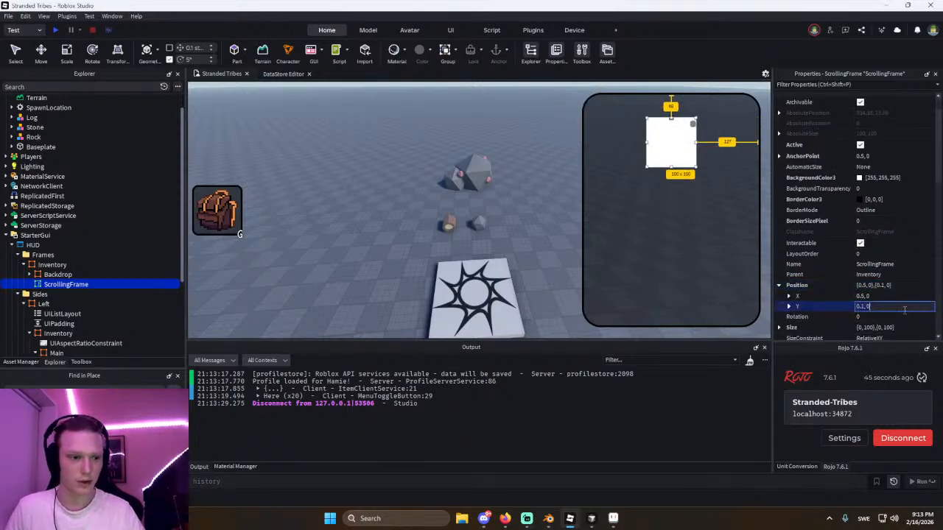
pyautogui.write('.15')
pyautogui.press('Return')
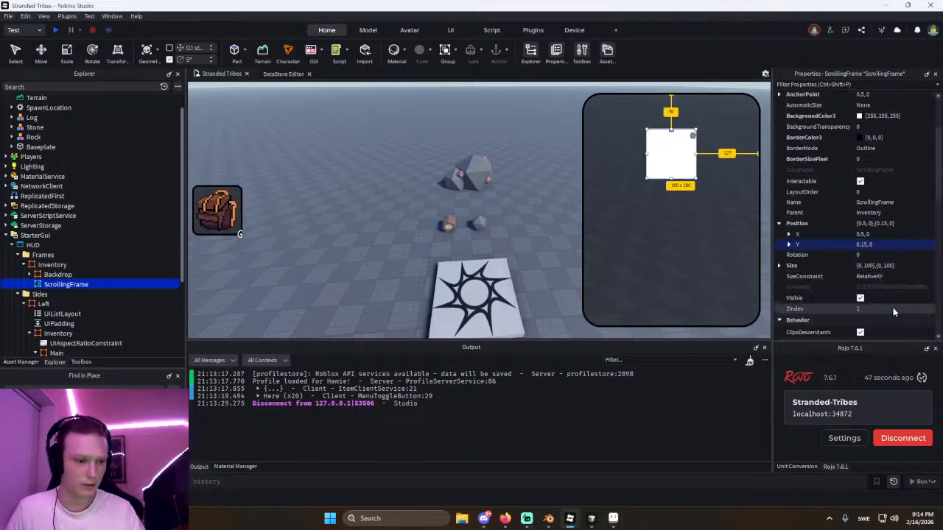
# Set the ScrollingFrame's BackgroundTransparency to 1.
pyautogui.click(889, 190)
pyautogui.write('1')
pyautogui.press('Return')
# Set the ScrollingFrame's Size to {1, 0},{0.85, 0}.
pyautogui.scroll(-3, 869, 198)
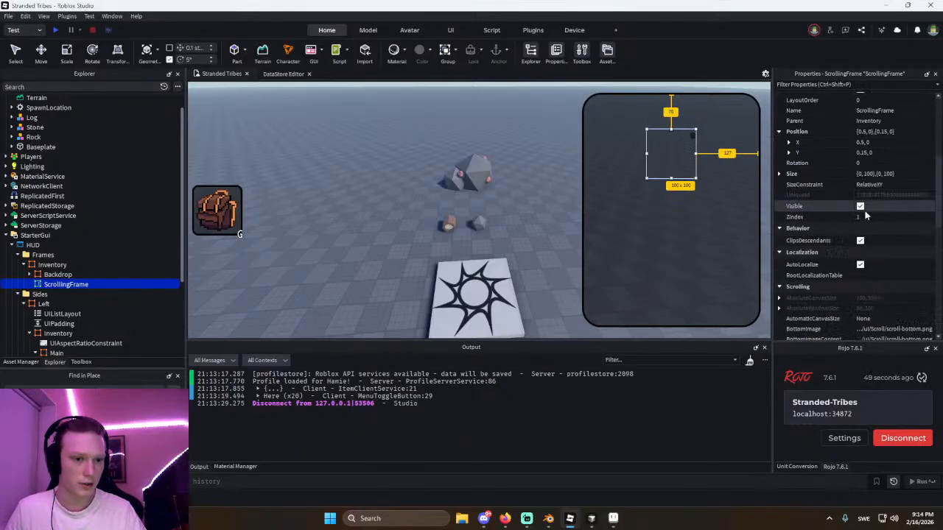
pyautogui.doubleClick(804, 238)
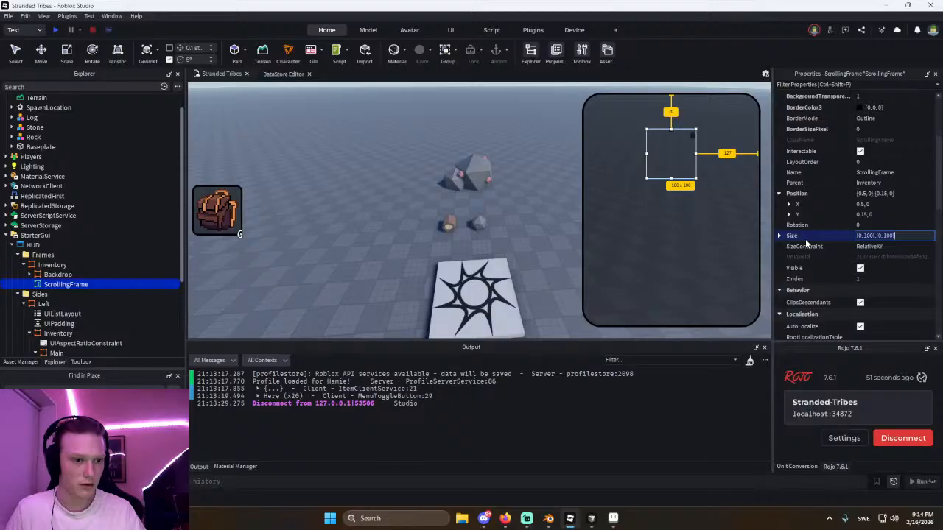
pyautogui.click(913, 247)
pyautogui.write('1')
pyautogui.press('Return')
pyautogui.click(911, 257)
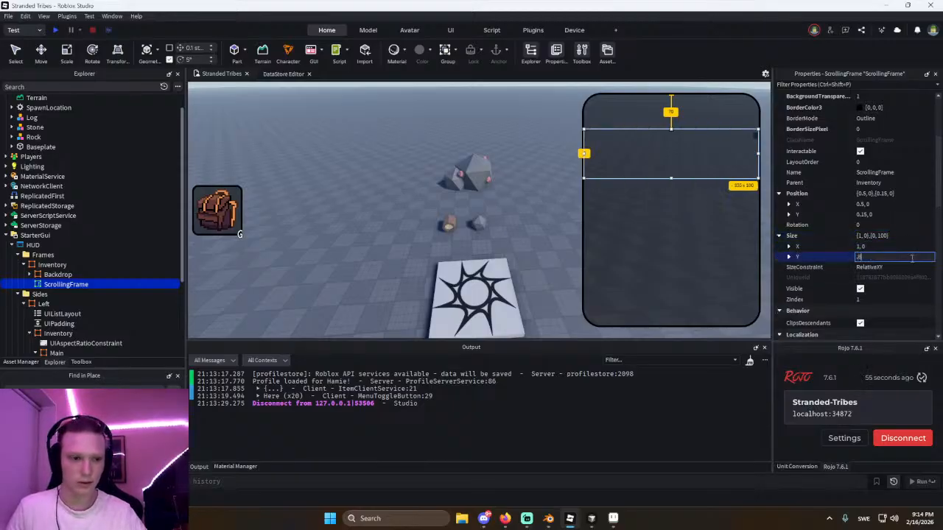
pyautogui.write('.85')
pyautogui.press('Return')
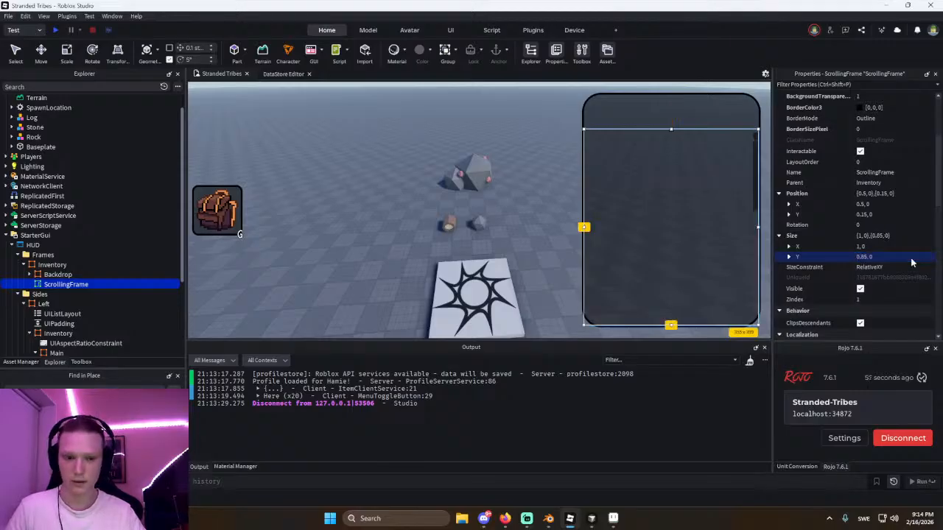
# Adjust the ScrollingFrame's lower and upper edges in the viewport to a height scale of about 0.867 and a Y position of about 0.071.
pyautogui.scroll(3, 869, 243)
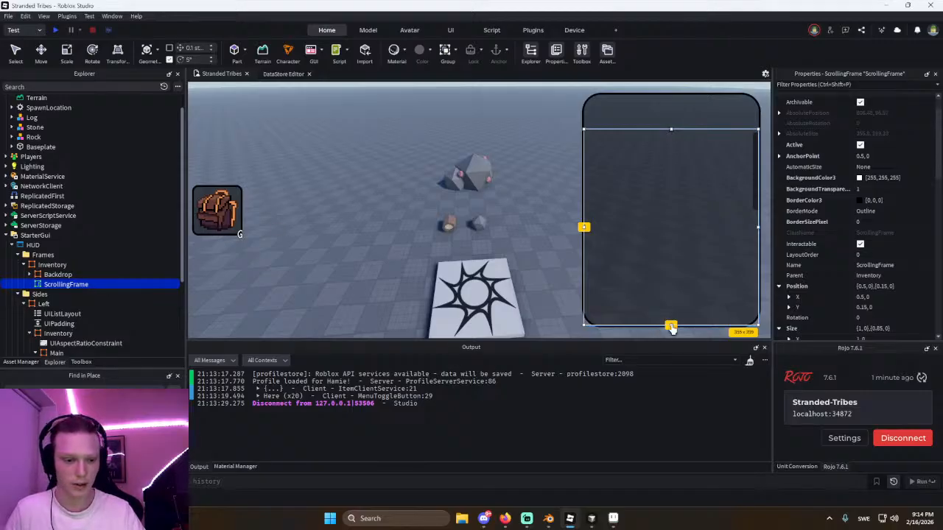
pyautogui.moveTo(671, 328); pyautogui.dragTo(671, 315)
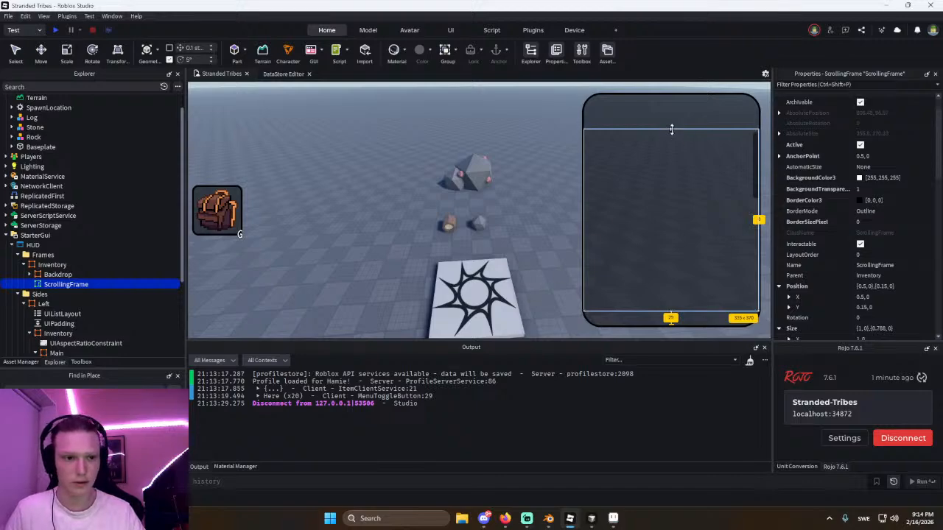
pyautogui.moveTo(671, 129); pyautogui.dragTo(671, 111)
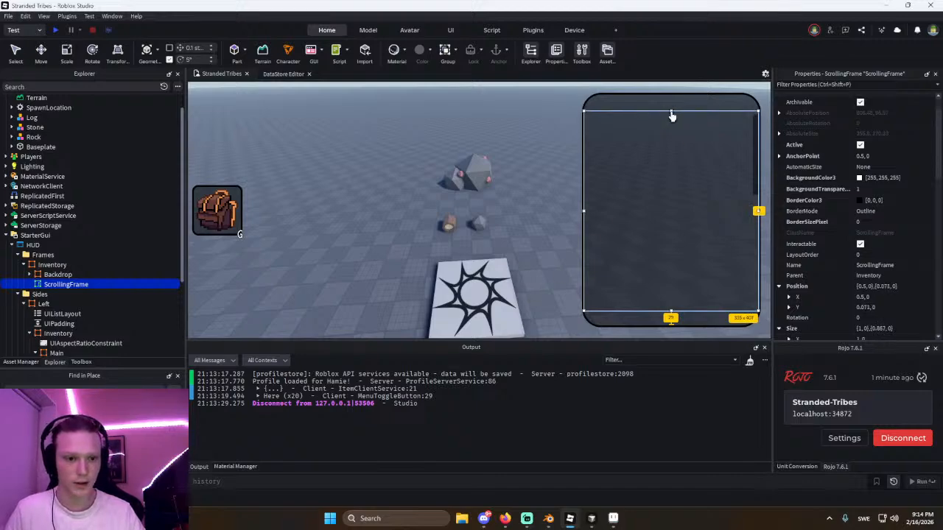
# Rename the ScrollingFrame inside the Inventory frame to Contents.
pyautogui.doubleClick(63, 286)
pyautogui.write('Contents')
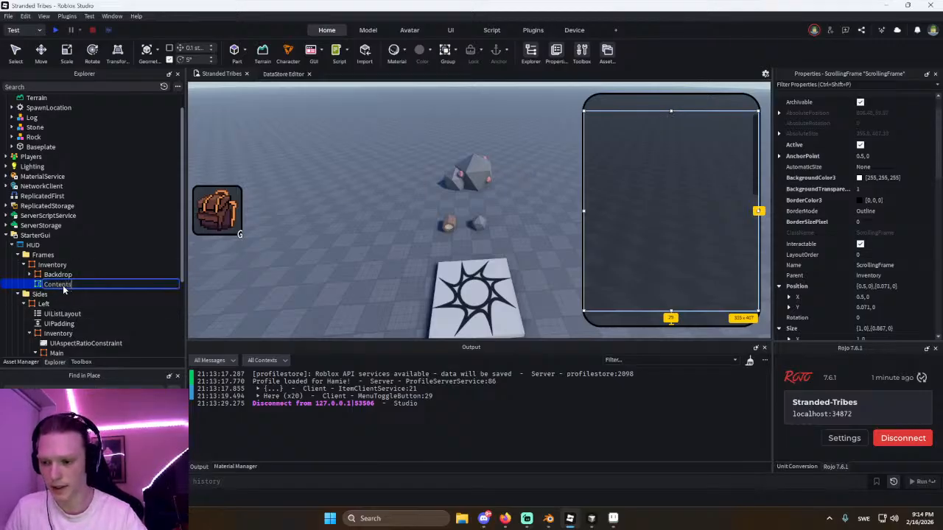
pyautogui.press('Return')
# Add an InventoryMenu tag to the Inventory frame under Frames.
pyautogui.click(52, 265)
pyautogui.scroll(-5, 865, 307)
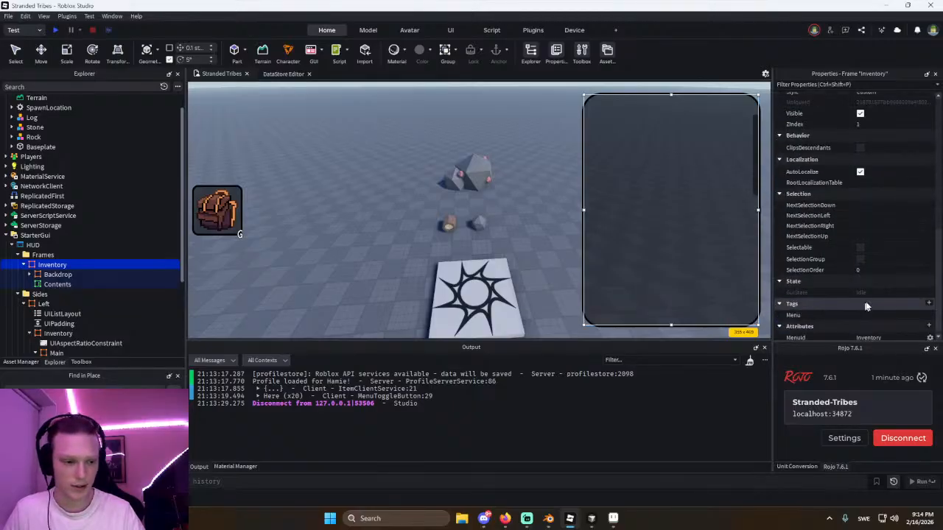
pyautogui.click(929, 302)
pyautogui.write('InventoryMenu')
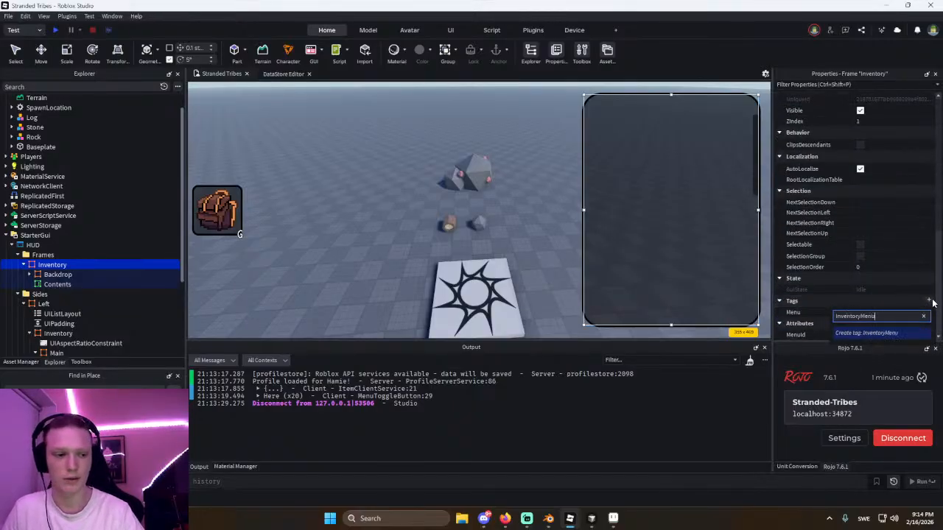
pyautogui.press('Return')
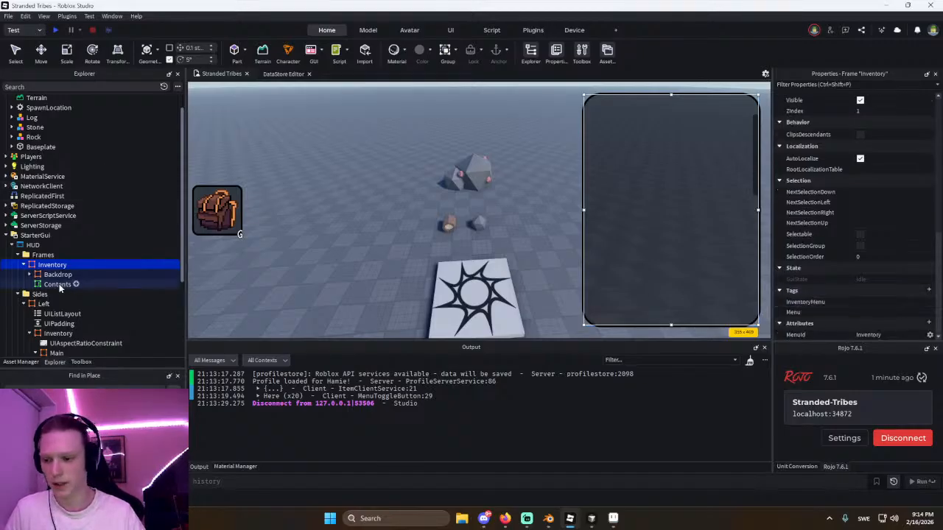
# Insert a Frame and a UIGridLayout into the Contents scrolling frame.
pyautogui.click(76, 284)
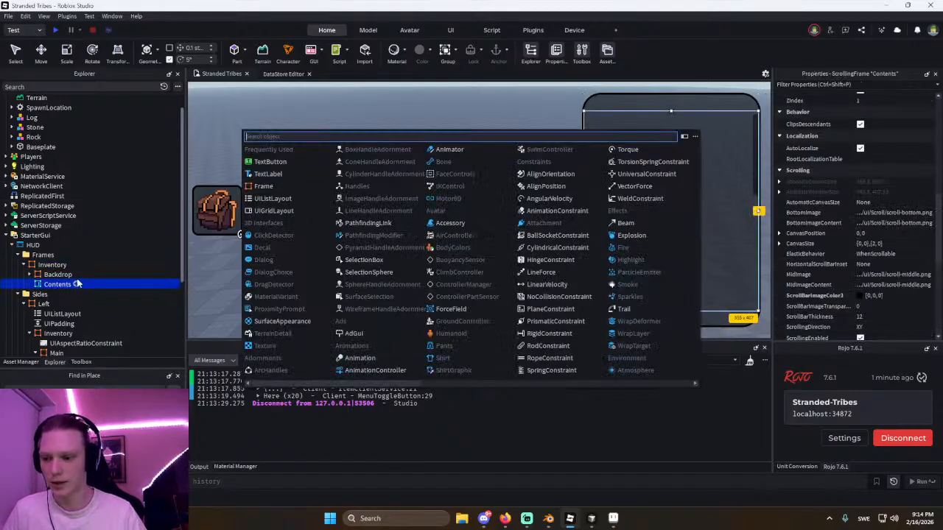
pyautogui.click(263, 186)
pyautogui.click(74, 285)
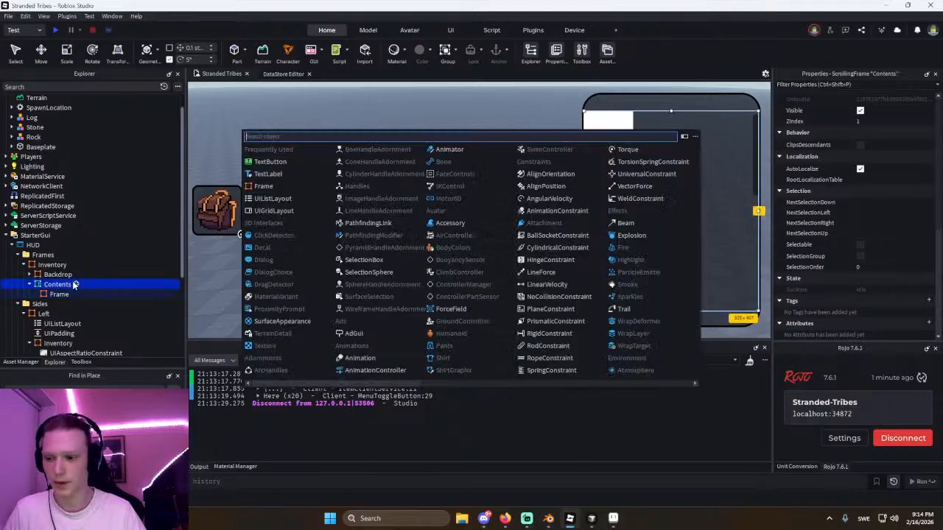
pyautogui.write('uigrid')
pyautogui.press('Return')
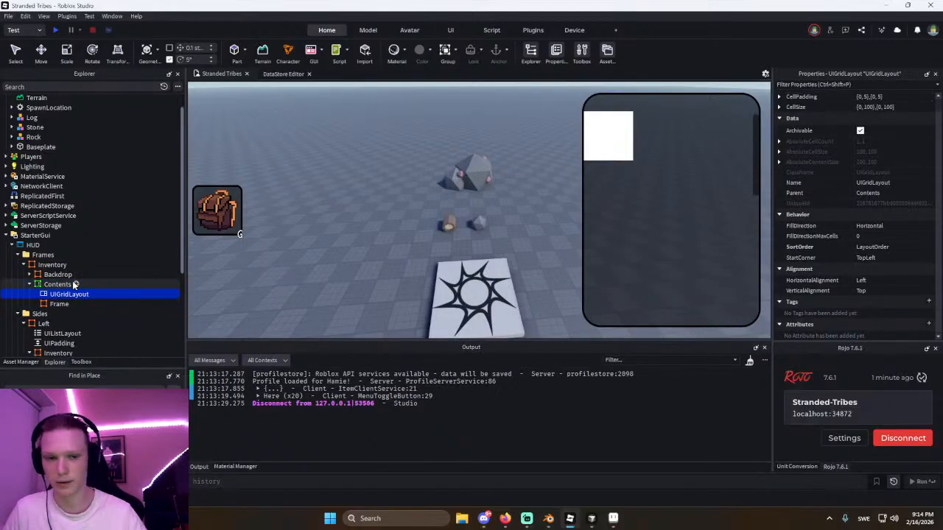
# Duplicate the Frame inside Contents nine times to preview how the grid fills.
pyautogui.click(59, 303)
pyautogui.hotkey('ctrl', 'd')
pyautogui.hotkey('ctrl', 'd')
pyautogui.hotkey('ctrl', 'd')
pyautogui.hotkey('ctrl', 'd')
pyautogui.hotkey('ctrl', 'd')
pyautogui.hotkey('ctrl', 'd')
pyautogui.hotkey('ctrl', 'd')
pyautogui.hotkey('ctrl', 'd')
pyautogui.hotkey('ctrl', 'd')
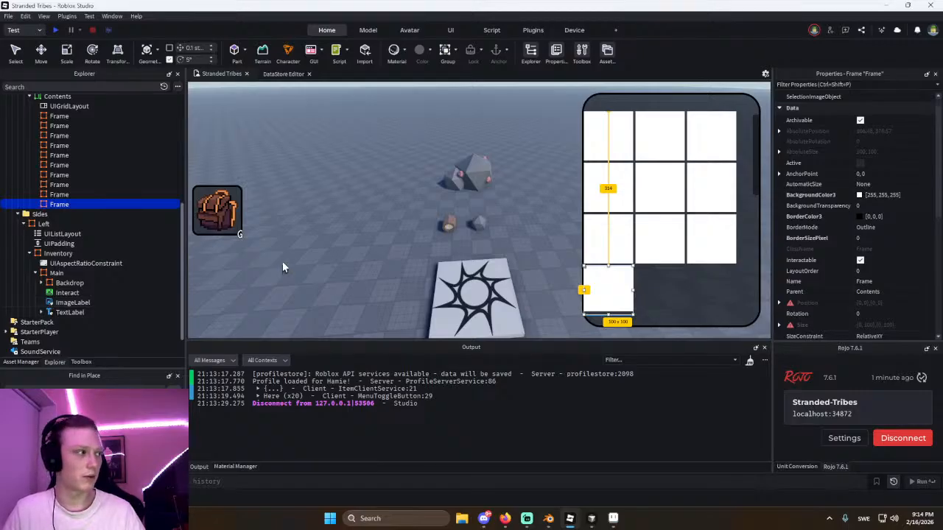
# Undo all of the Frame duplications in Contents.
pyautogui.scroll(3, 21, 259)
pyautogui.hotkey('ctrl', 'z')
pyautogui.hotkey('ctrl', 'z')
pyautogui.hotkey('ctrl', 'z')
pyautogui.hotkey('ctrl', 'z')
pyautogui.hotkey('ctrl', 'z')
pyautogui.hotkey('ctrl', 'z')
pyautogui.hotkey('ctrl', 'z')
pyautogui.hotkey('ctrl', 'z')
pyautogui.hotkey('ctrl', 'z')
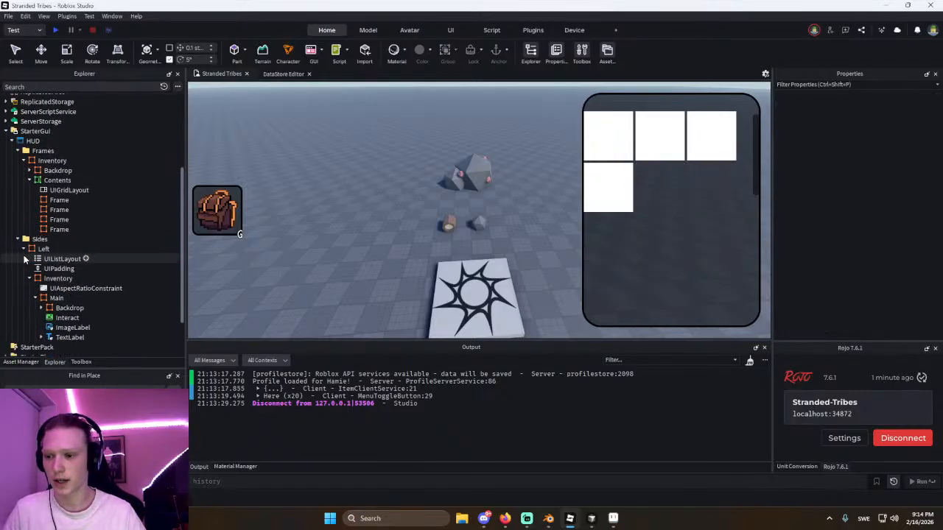
# Rename the remaining Frame inside Contents to Item.
pyautogui.click(62, 201)
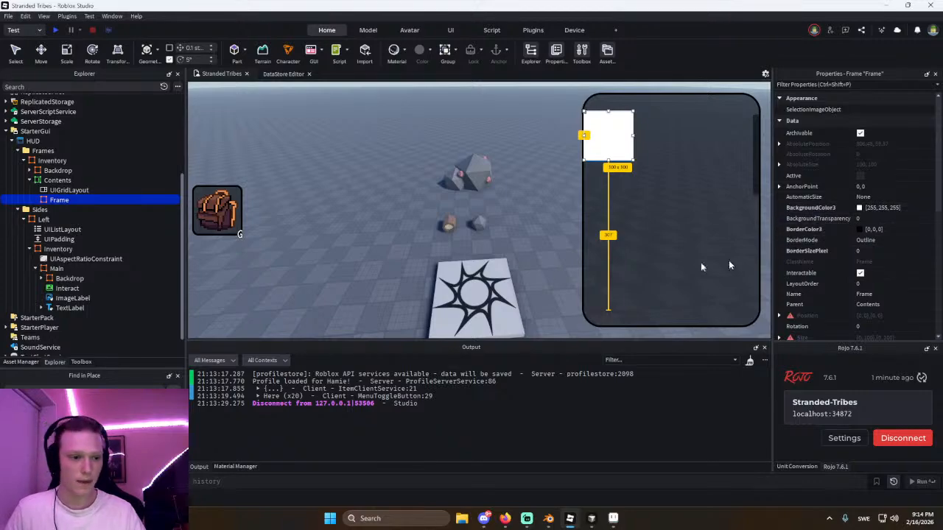
pyautogui.click(57, 201)
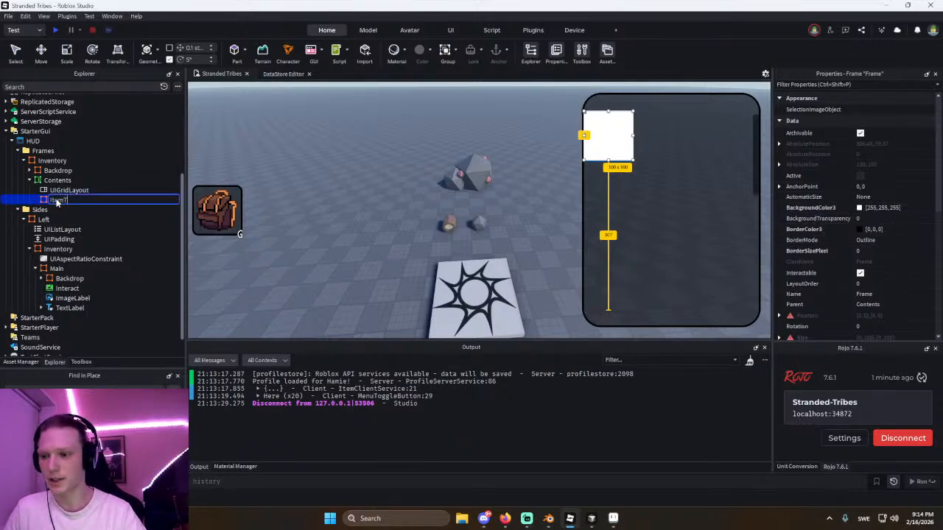
pyautogui.write('ItemTe')
pyautogui.press('BackSpace')
pyautogui.press('BackSpace')
pyautogui.press('Return')
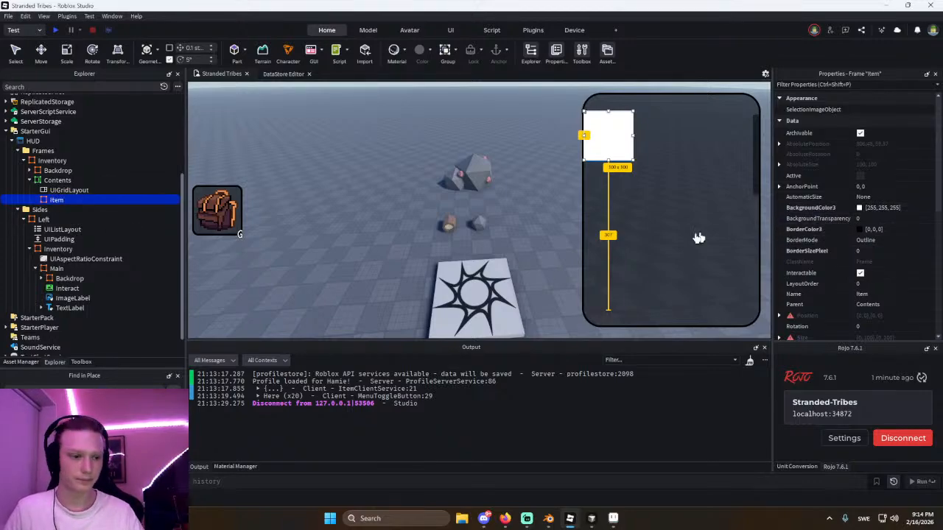
# Set the Item frame's BackgroundTransparency to 1.
pyautogui.click(877, 219)
pyautogui.write('1')
pyautogui.press('Return')
pyautogui.scroll(-3, 854, 236)
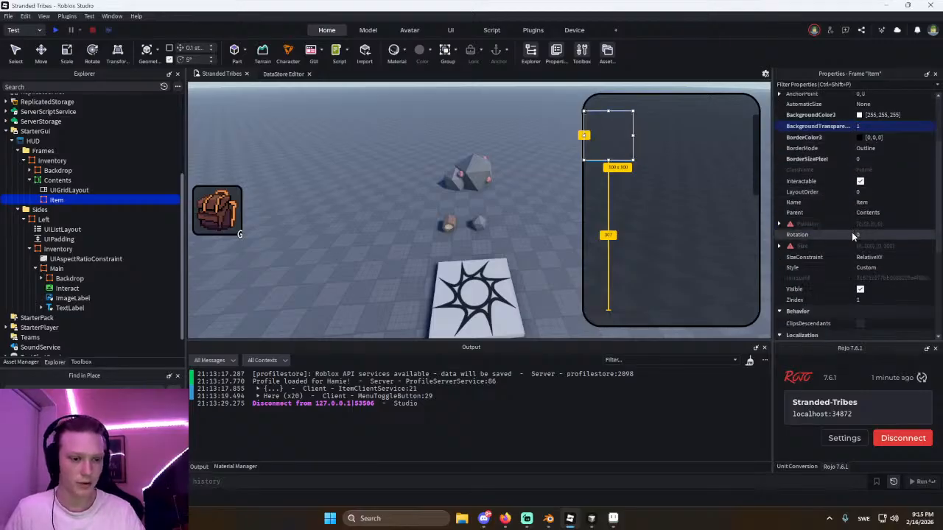
# Copy the Backdrop of the side Inventory button, and nest a duplicate of Item inside the original Item frame.
pyautogui.click(63, 278)
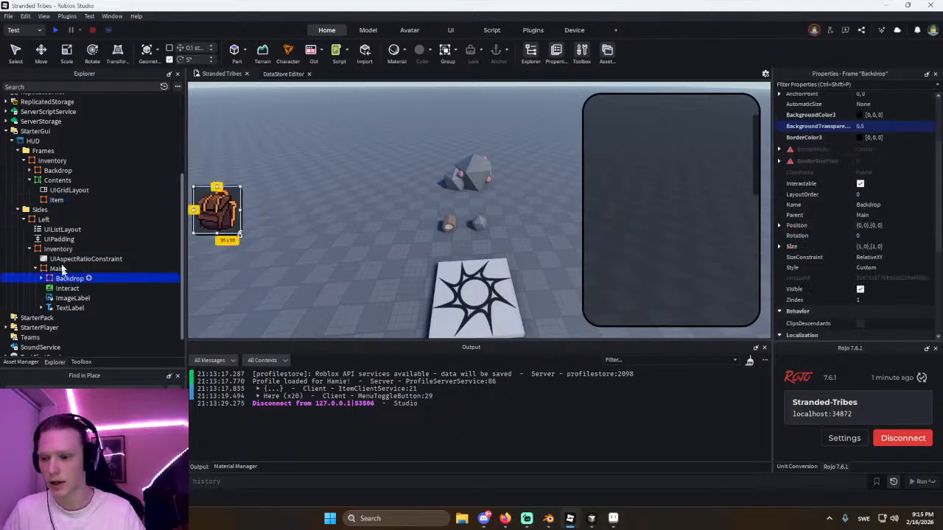
pyautogui.click(57, 201)
pyautogui.click(68, 200)
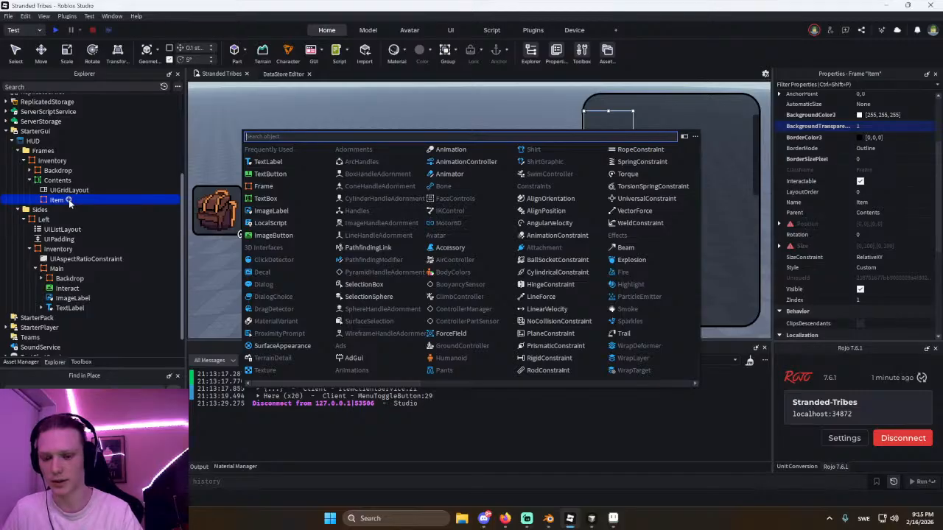
pyautogui.click(69, 202)
pyautogui.hotkey('ctrl', 'd')
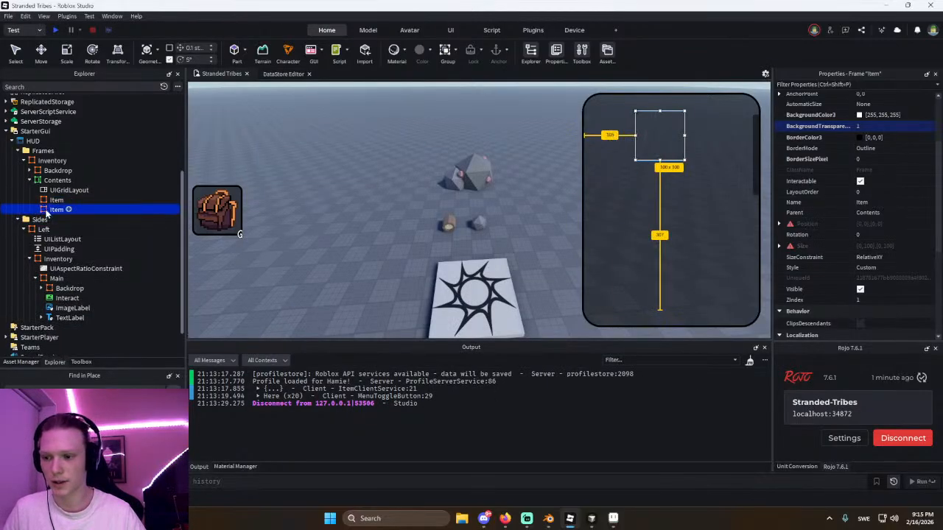
pyautogui.moveTo(47, 210); pyautogui.dragTo(59, 201)
# Set the nested Item frame's Size to {1, 0},{1, 0}.
pyautogui.click(917, 248)
pyautogui.write('1,1')
pyautogui.press('Return')
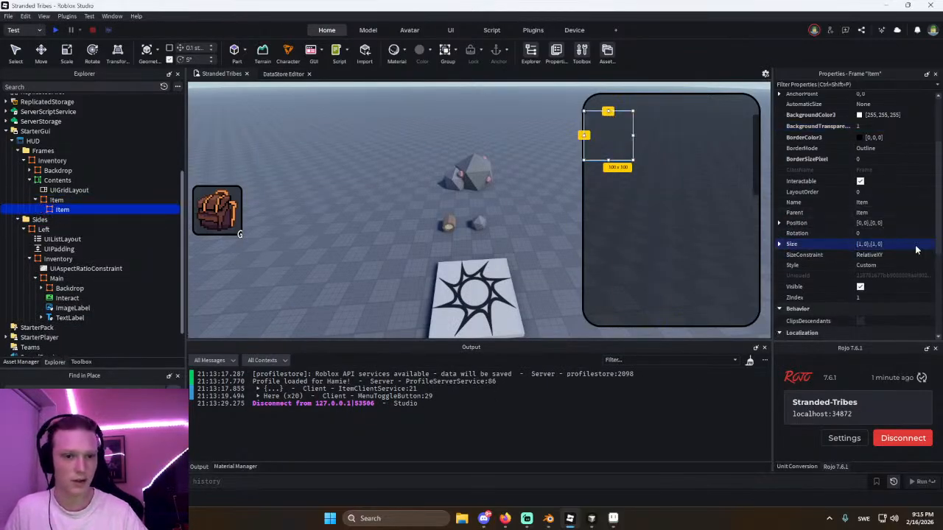
# Center the nested Item frame with Position {0.5, 0},{0.5, 0} and AnchorPoint 0.5, 0.5.
pyautogui.click(904, 223)
pyautogui.write('.5, 0.5')
pyautogui.press('Return')
pyautogui.scroll(3, 904, 222)
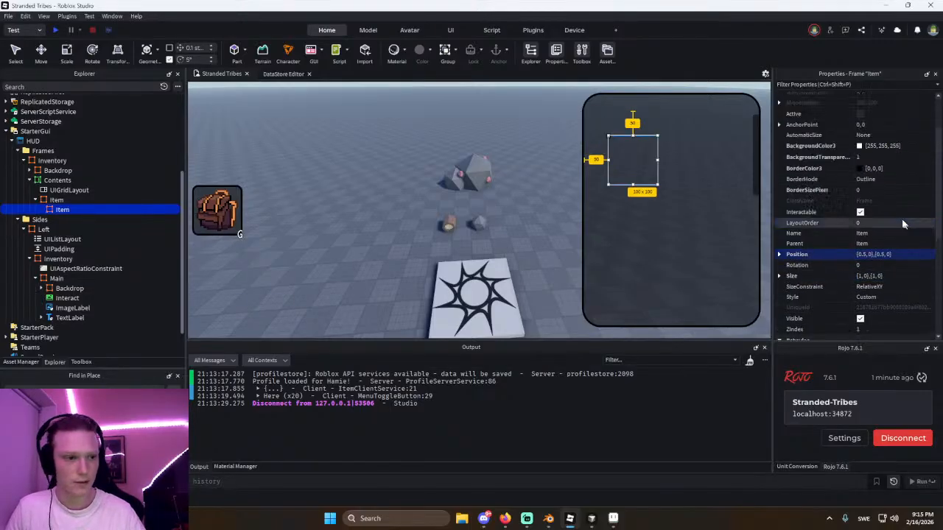
pyautogui.click(872, 189)
pyautogui.write('.5,.5')
pyautogui.press('Return')
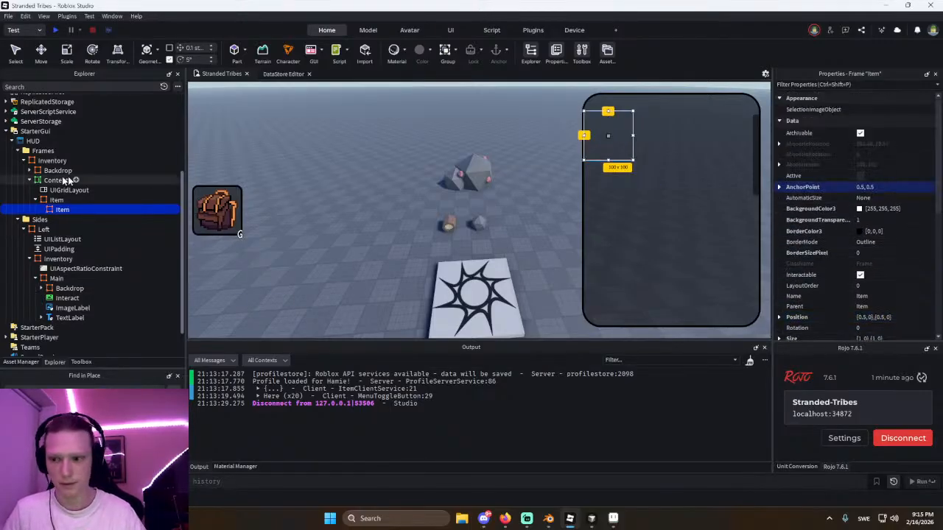
# Rename the nested Item frame to Main and paste the copied Backdrop into it.
pyautogui.doubleClick(53, 210)
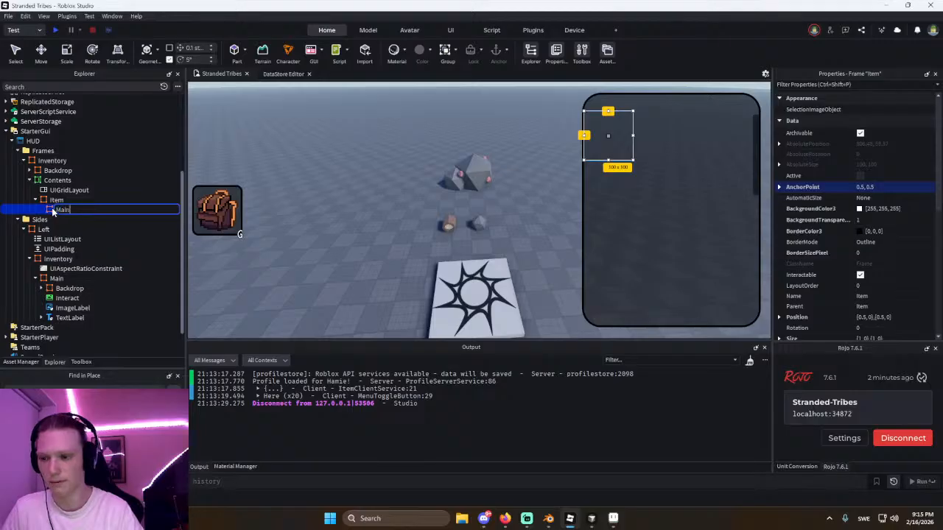
pyautogui.press('Return')
pyautogui.hotkey('ctrl', 'shift', 'v')
pyautogui.click(537, 211)
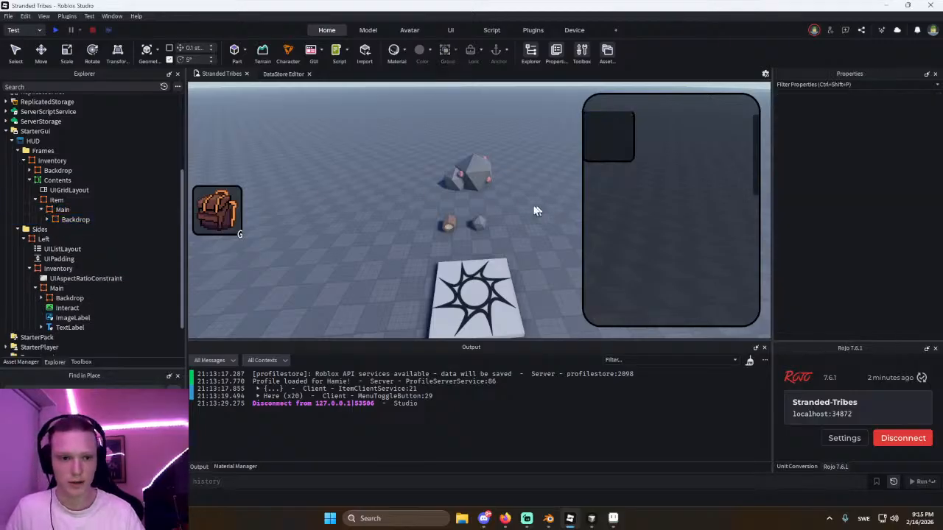
pyautogui.moveTo(473, 198); pyautogui.dragTo(473, 200, button='right')
pyautogui.press('a')
# Insert a UIPadding into the Contents scrolling frame.
pyautogui.click(52, 209)
pyautogui.click(52, 200)
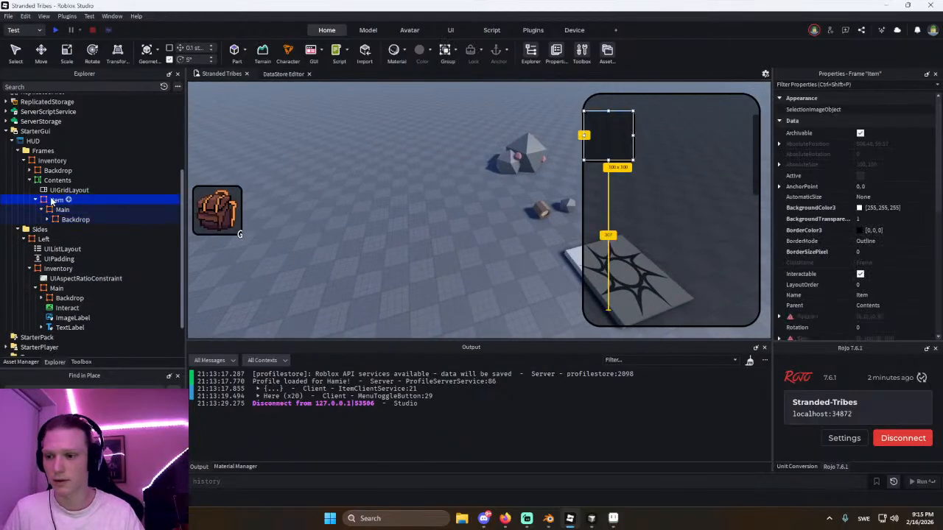
pyautogui.click(59, 180)
pyautogui.click(75, 181)
pyautogui.write('ui')
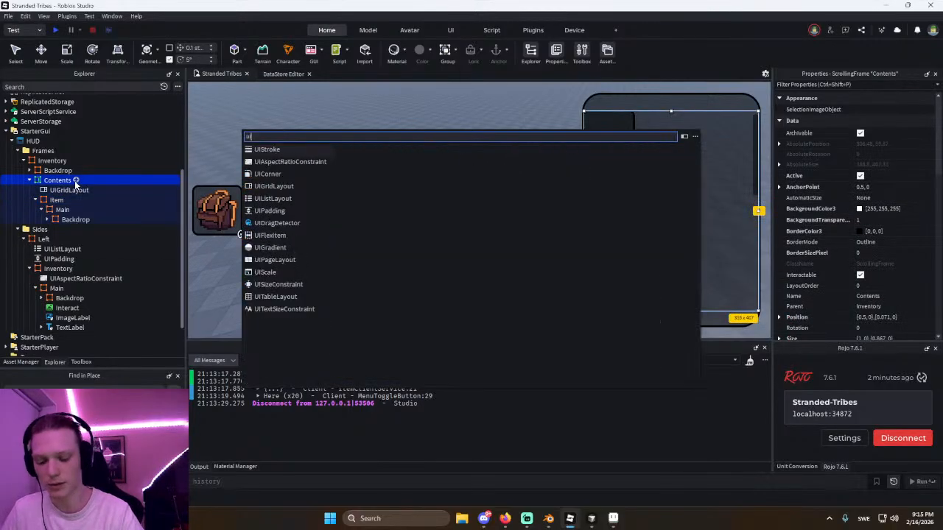
pyautogui.write('pad')
pyautogui.press('Return')
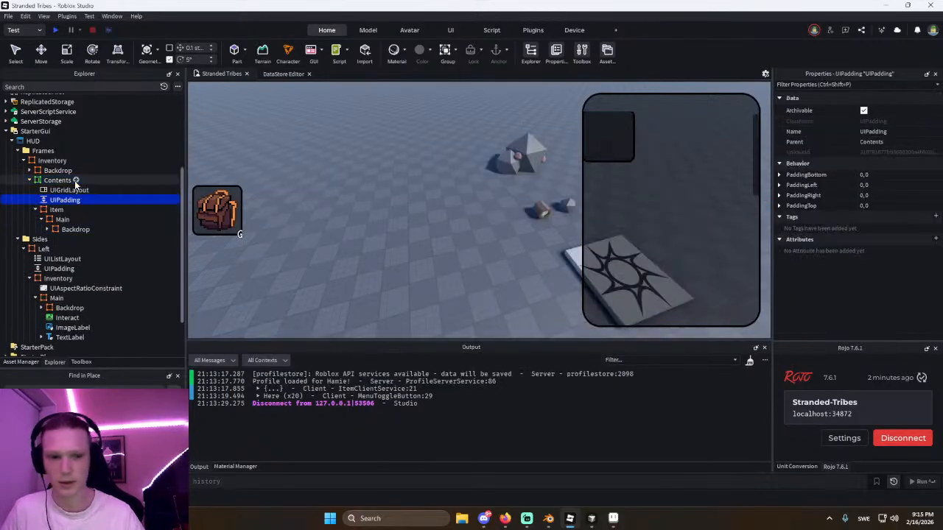
# Set the UIPadding's PaddingTop to 0.01 and its PaddingLeft to 0.03.
pyautogui.click(893, 206)
pyautogui.write('0.01')
pyautogui.press('Return')
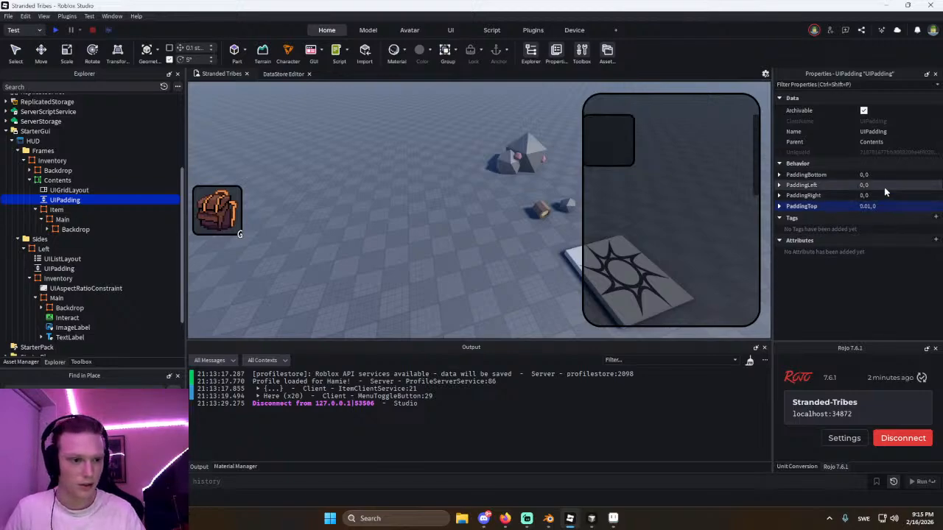
pyautogui.click(884, 186)
pyautogui.write('0.01')
pyautogui.press('Return')
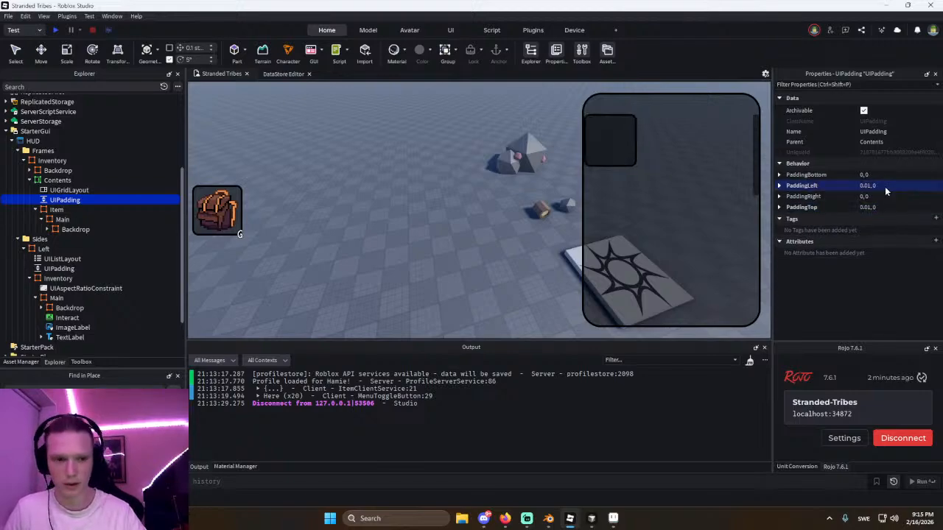
pyautogui.click(885, 186)
pyautogui.write('00.03')
pyautogui.press('Return')
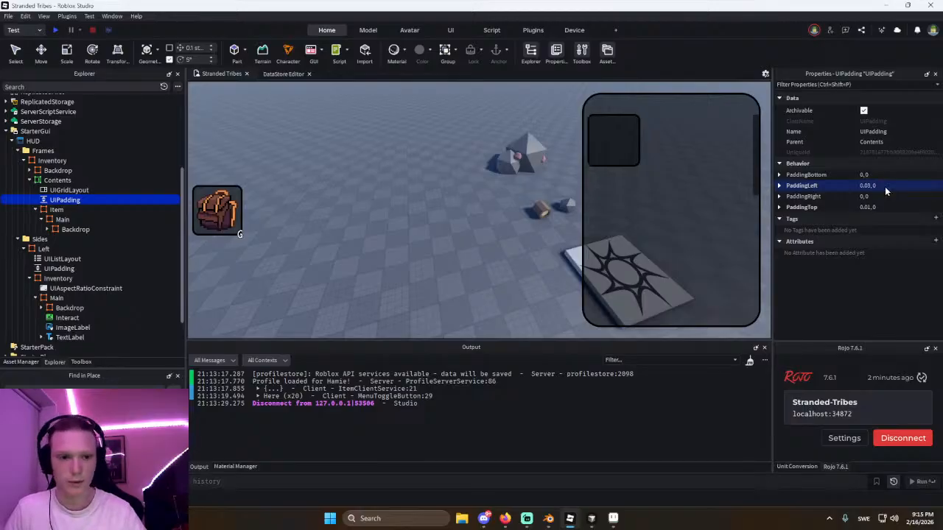
# Duplicate the Item frame eleven times to fill the grid with twelve slots.
pyautogui.click(53, 209)
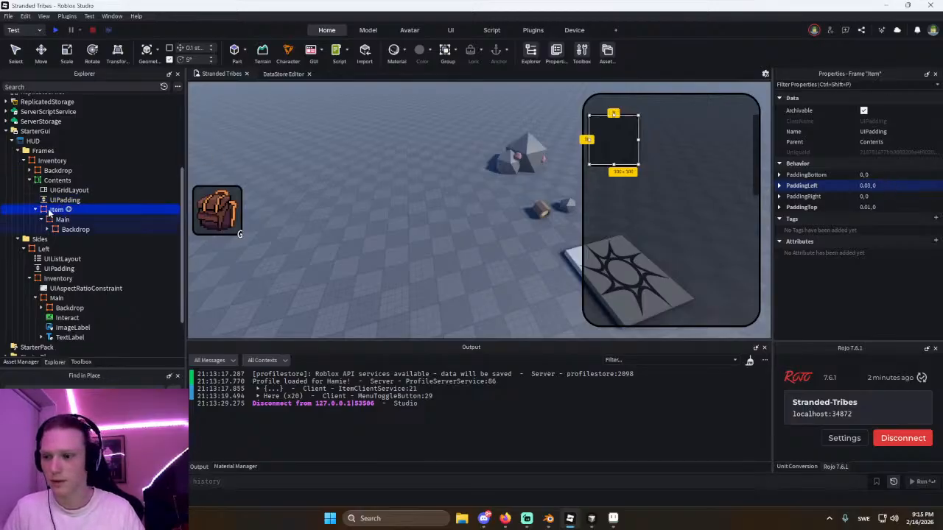
pyautogui.hotkey('ctrl', 'd')
pyautogui.hotkey('ctrl', 'd')
pyautogui.hotkey('ctrl', 'd')
pyautogui.hotkey('ctrl', 'd')
pyautogui.hotkey('ctrl', 'd')
pyautogui.hotkey('ctrl', 'd')
pyautogui.hotkey('ctrl', 'd')
pyautogui.hotkey('ctrl', 'd')
pyautogui.hotkey('ctrl', 'd')
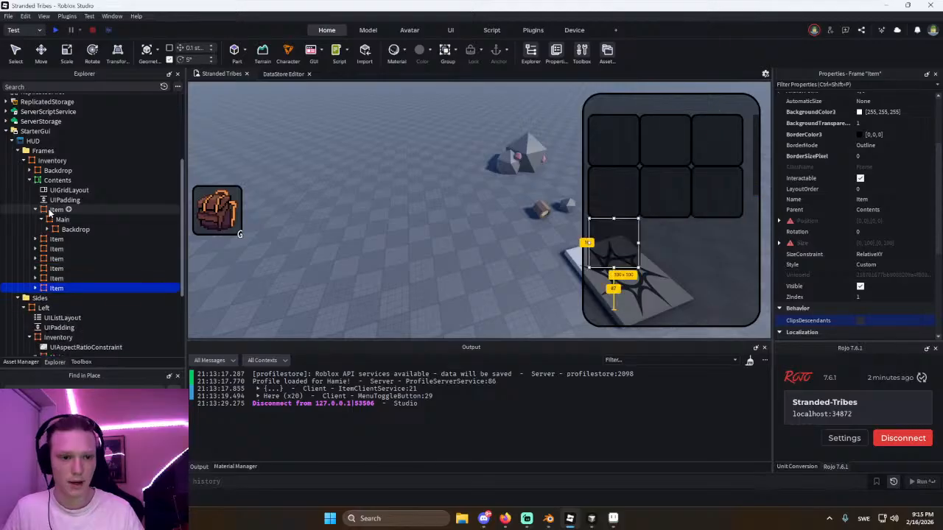
pyautogui.hotkey('ctrl', 'd')
pyautogui.hotkey('ctrl', 'd')
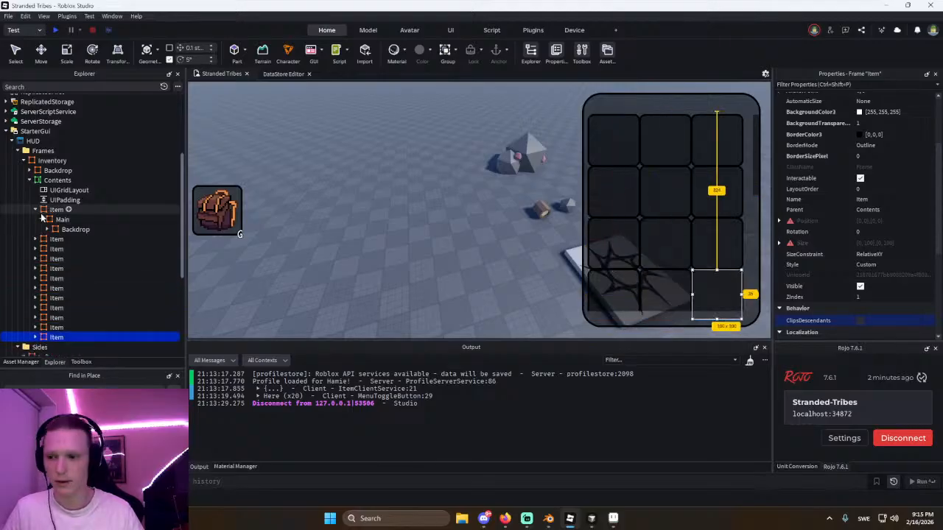
# Set the UIGridLayout's CellSize to {0.2, 0},{0.2, 0}.
pyautogui.click(35, 209)
pyautogui.click(68, 190)
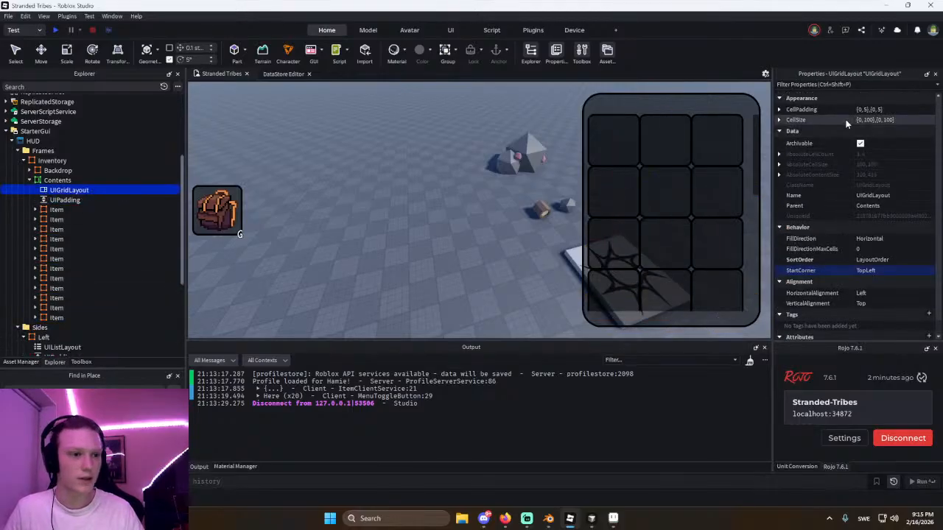
pyautogui.click(902, 120)
pyautogui.write('0.2,0,0.2,0')
pyautogui.press('Return')
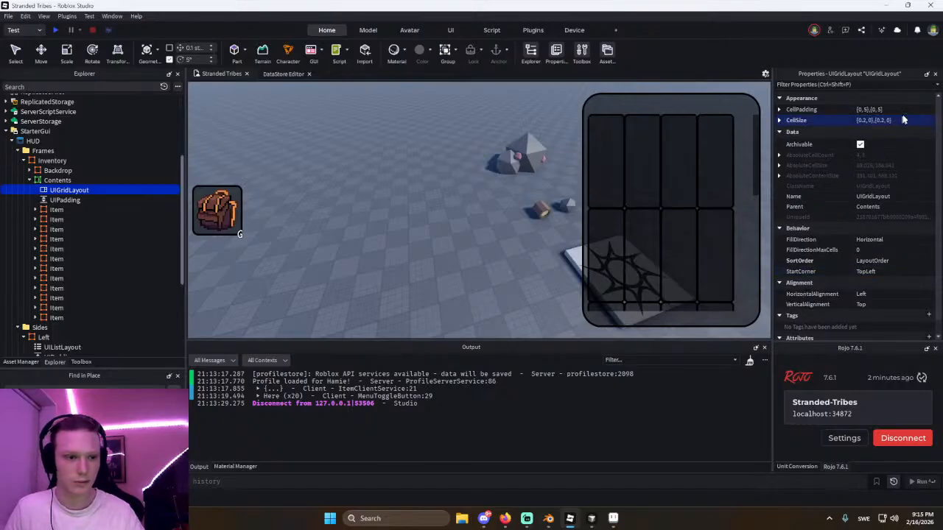
# Delete all the duplicated Item frames in Contents, keeping only the first one.
pyautogui.click(59, 219)
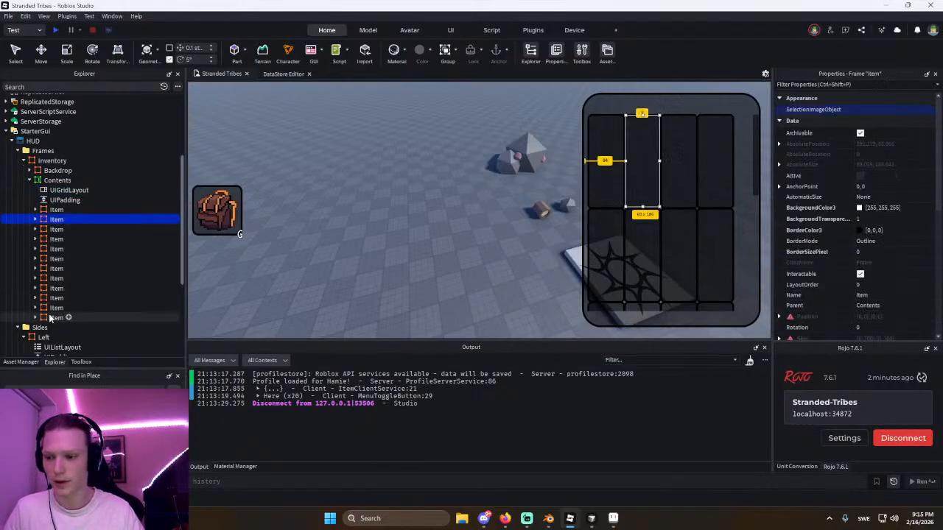
pyautogui.keyDown('shift'); pyautogui.click(56, 317); pyautogui.keyUp('shift')
pyautogui.press('Delete')
# Add a UIAspectRatioConstraint to the Item frame and select its Main frame.
pyautogui.click(68, 209)
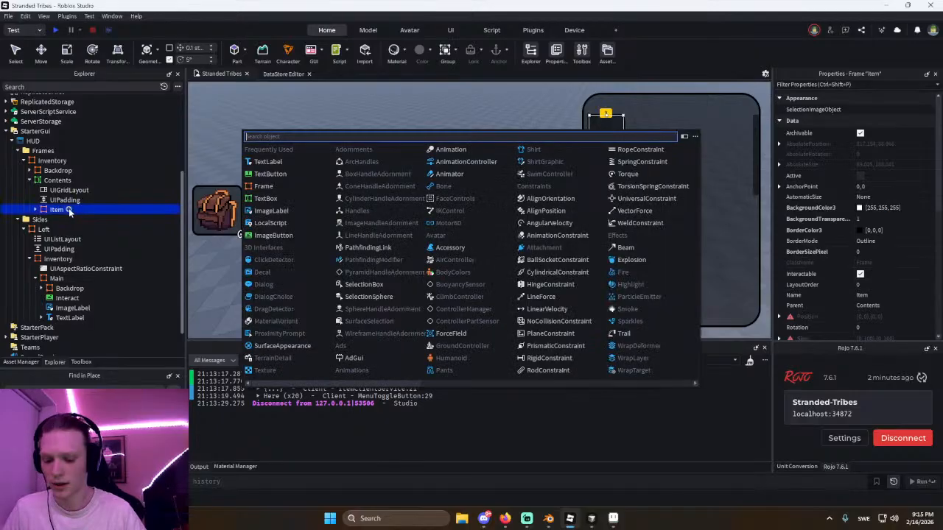
pyautogui.write('uias')
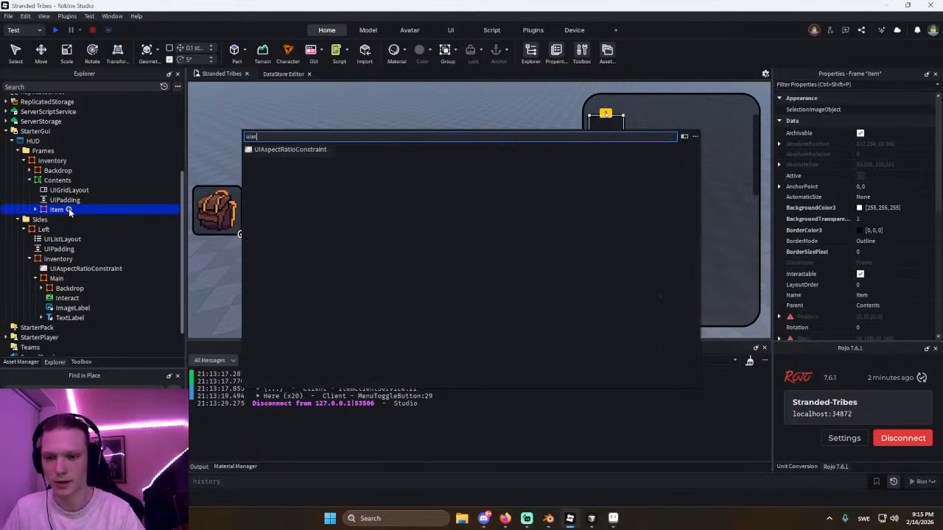
pyautogui.press('Return')
pyautogui.click(60, 229)
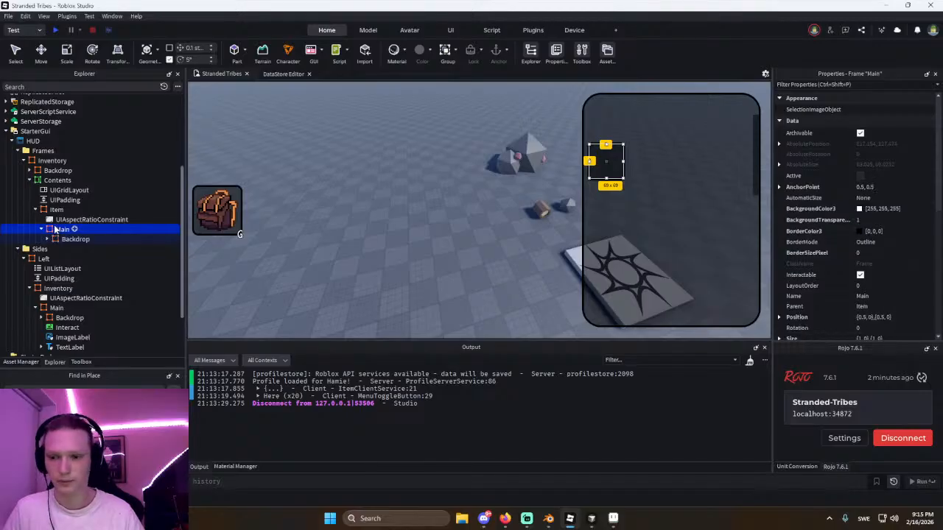
# Duplicate the Item frame to fill Contents with twelve slots, deleting the one surplus copy.
pyautogui.click(56, 209)
pyautogui.click(34, 210)
pyautogui.hotkey('ctrl', 'd')
pyautogui.hotkey('ctrl', 'd')
pyautogui.hotkey('ctrl', 'd')
pyautogui.hotkey('ctrl', 'd')
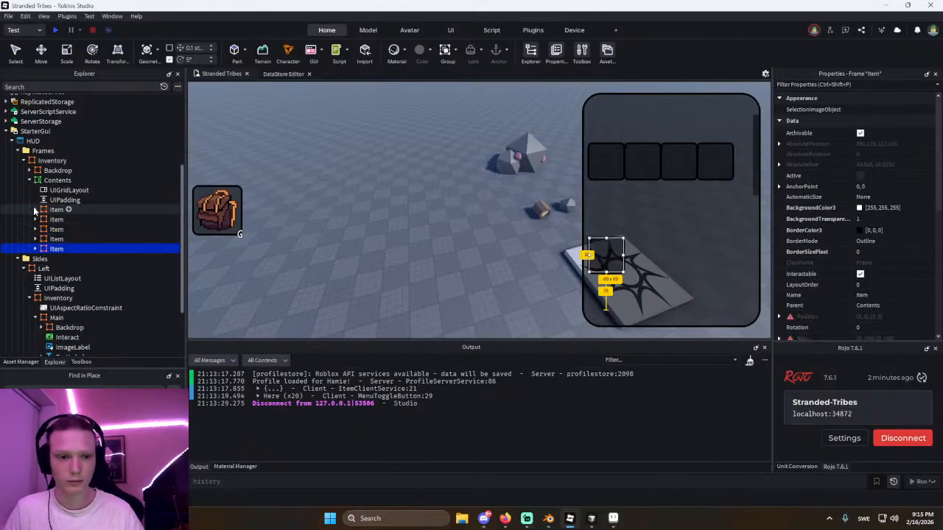
pyautogui.hotkey('ctrl', 'd')
pyautogui.hotkey('ctrl', 'd')
pyautogui.hotkey('ctrl', 'd')
pyautogui.hotkey('ctrl', 'd')
pyautogui.hotkey('ctrl', 'd')
pyautogui.hotkey('ctrl', 'd')
pyautogui.hotkey('ctrl', 'd')
pyautogui.hotkey('ctrl', 'd')
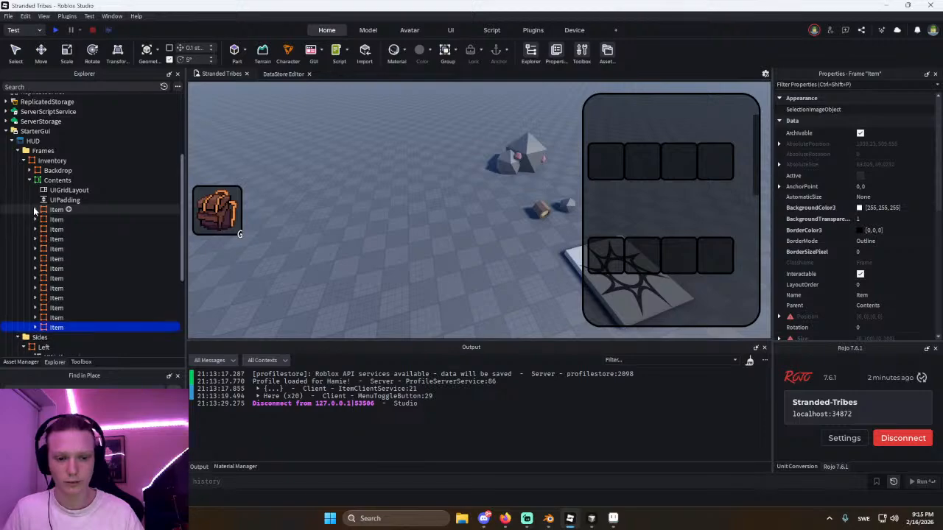
pyautogui.press('Delete')
# Set the Y value of the UIGridLayout's CellSize to 0.1, 0.
pyautogui.click(59, 200)
pyautogui.click(51, 217)
pyautogui.click(59, 201)
pyautogui.click(62, 192)
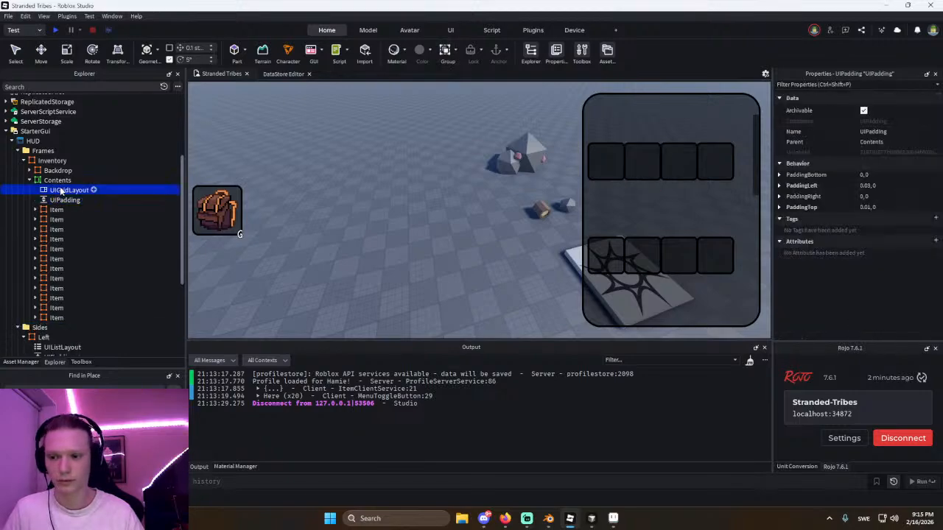
pyautogui.click(779, 120)
pyautogui.click(880, 141)
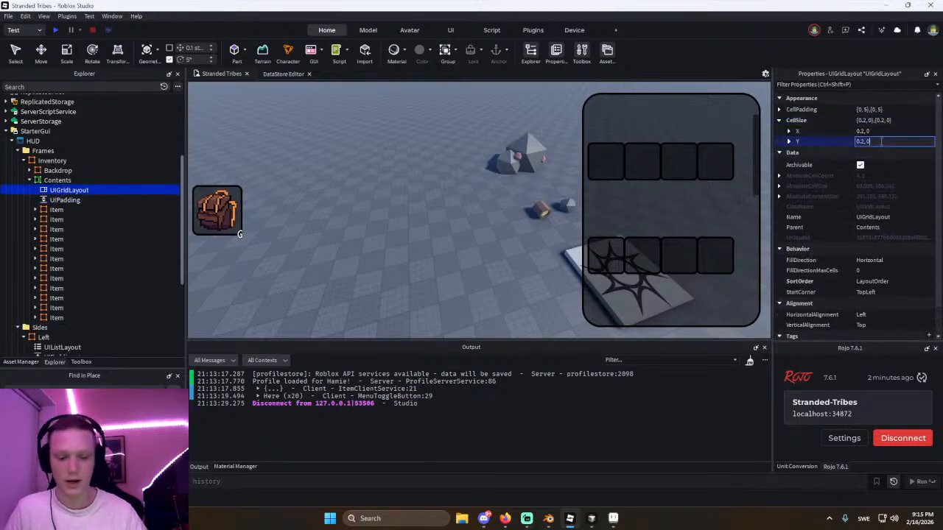
pyautogui.write('0.1')
pyautogui.press('Return')
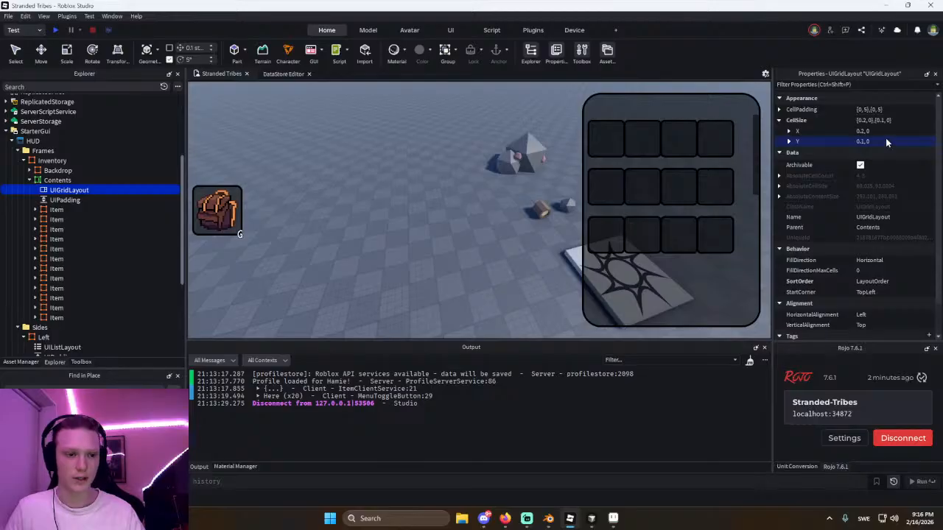
# Try 0.1 and 0.05 for the X scale of the UIGridLayout's CellPadding, settling on 0.04.
pyautogui.doubleClick(827, 112)
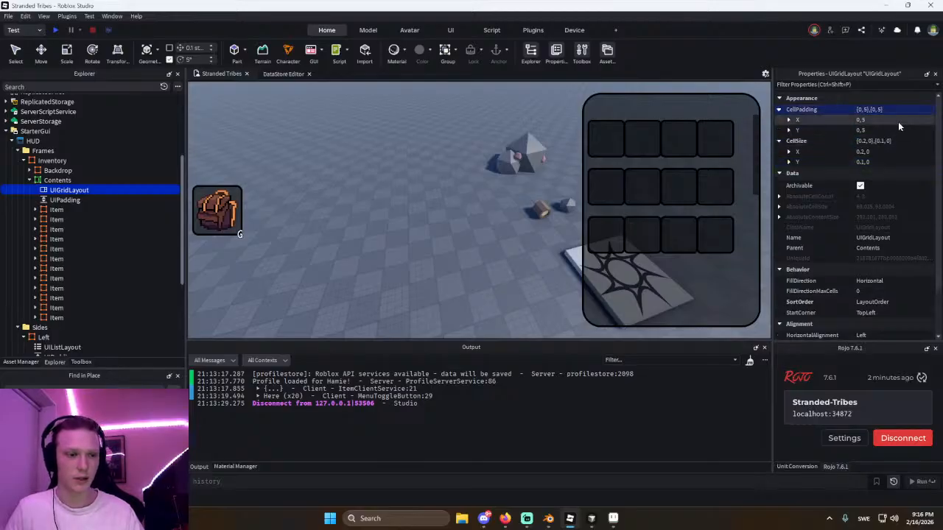
pyautogui.click(894, 123)
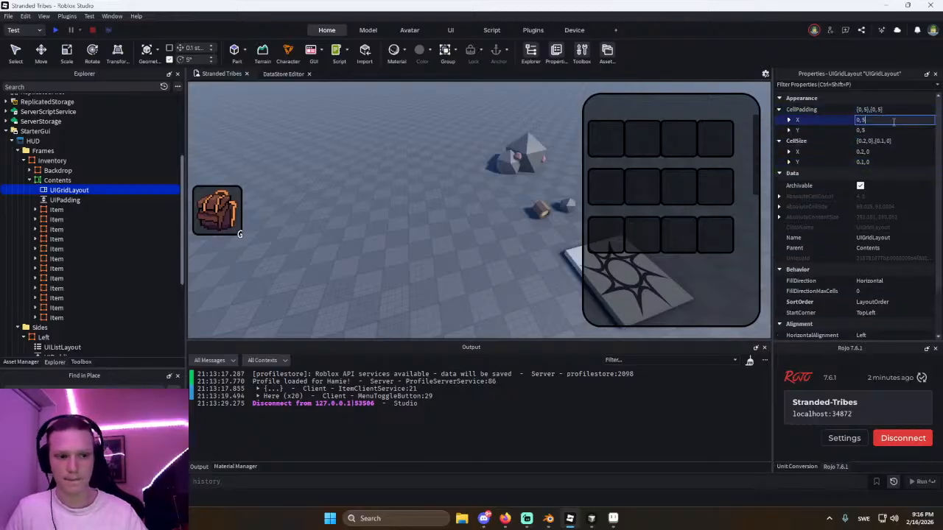
pyautogui.press('Return')
pyautogui.click(893, 121)
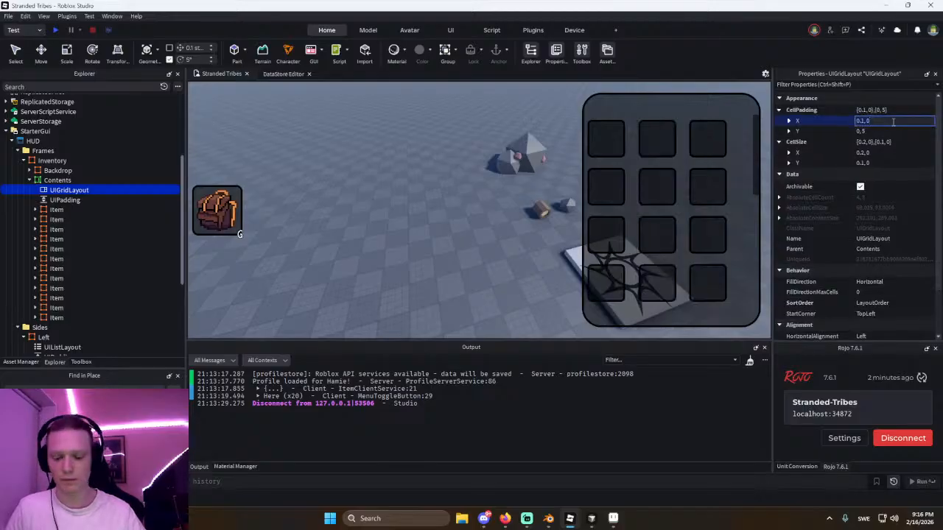
pyautogui.write('0.05')
pyautogui.press('Return')
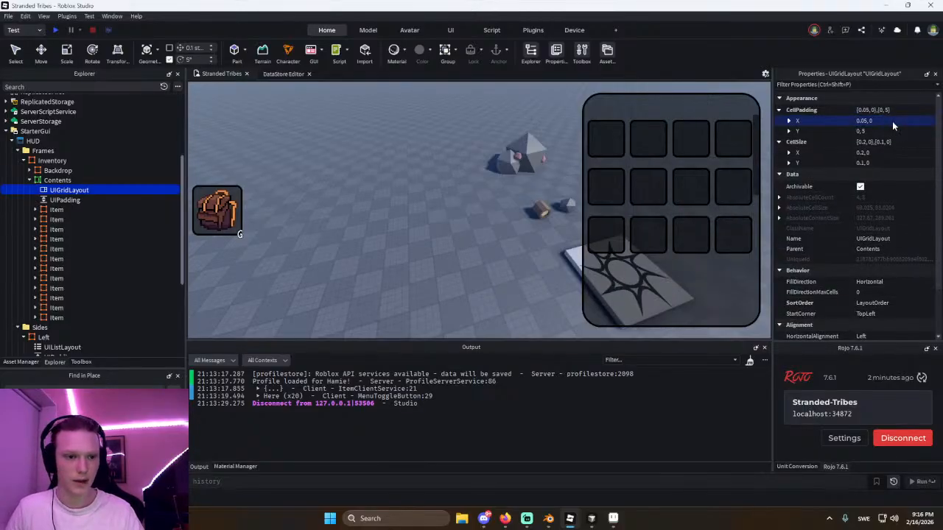
pyautogui.click(892, 120)
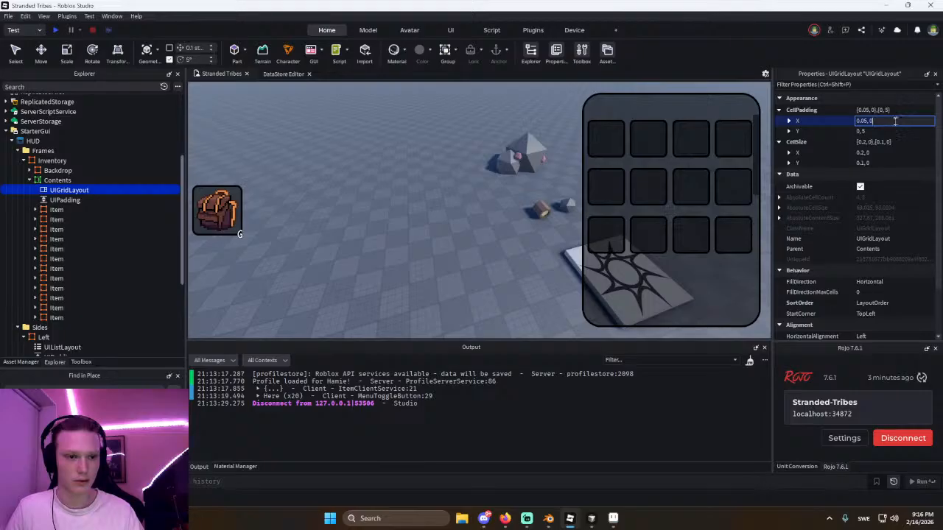
pyautogui.write('0.04')
pyautogui.press('Return')
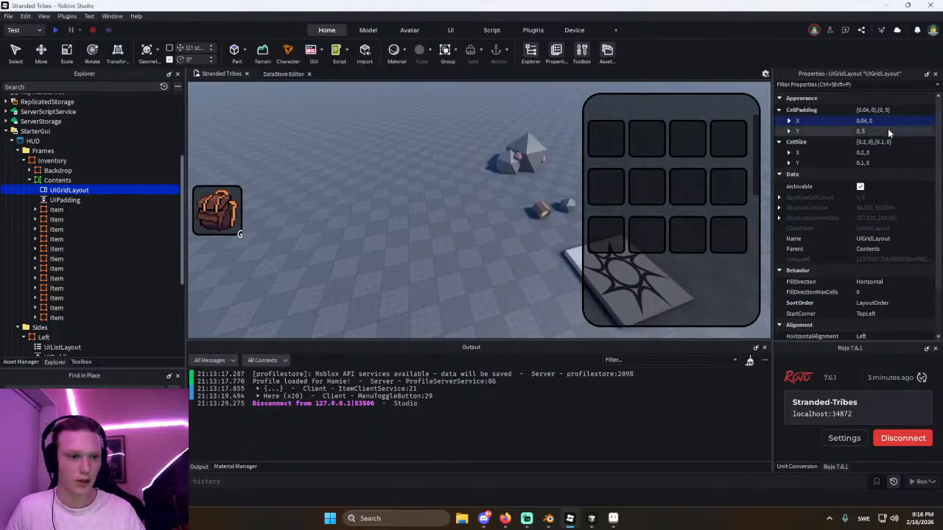
# Try 0.04, 0.01 and 0.009 as the Y scale of the UIGridLayout's CellPadding.
pyautogui.click(888, 128)
pyautogui.write('.04')
pyautogui.press('Return')
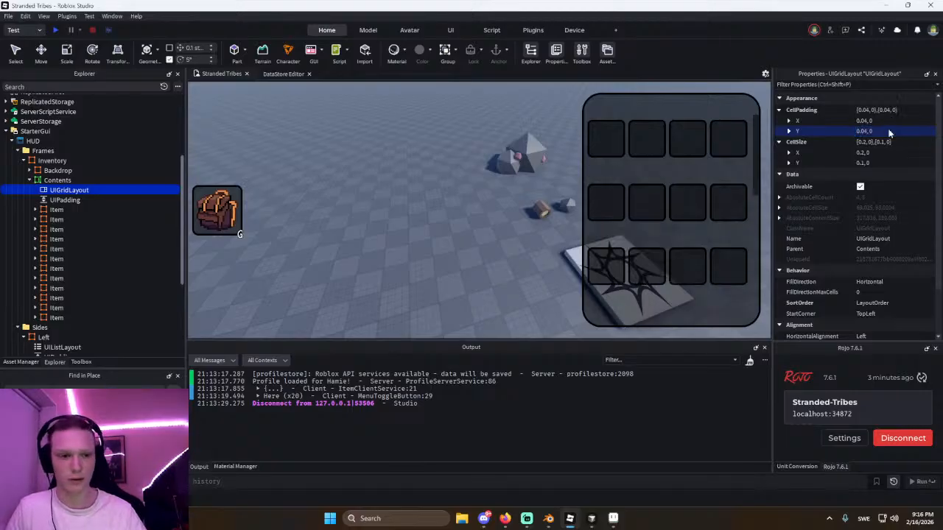
pyautogui.write('.01')
pyautogui.press('Return')
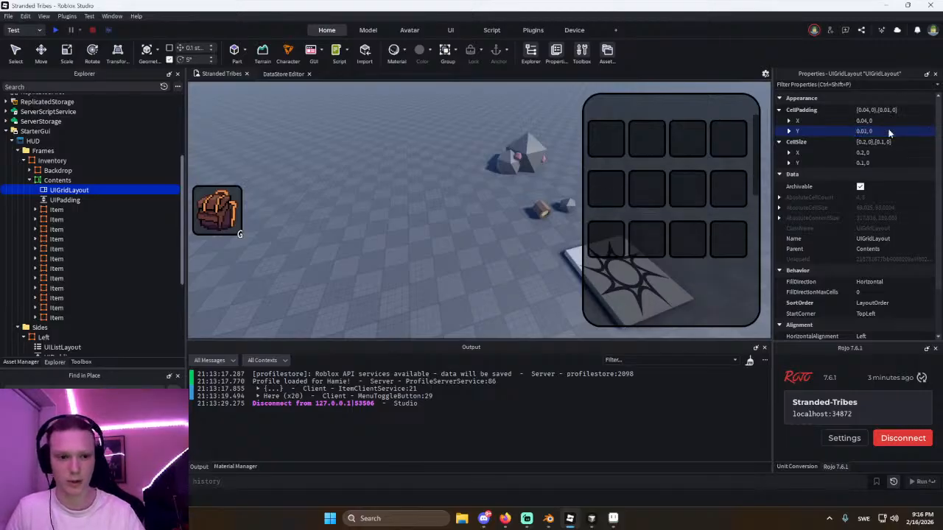
pyautogui.write('.0')
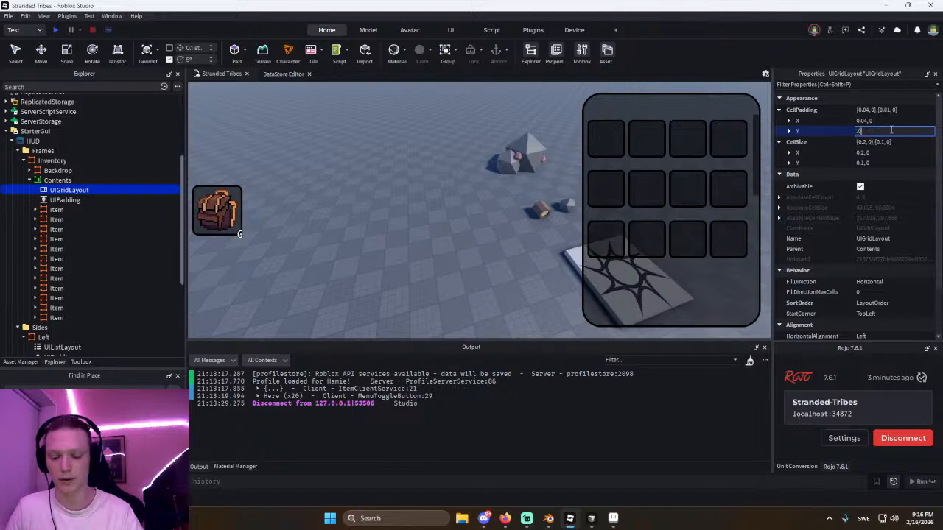
pyautogui.write('08')
pyautogui.press('Return')
pyautogui.click(821, 136)
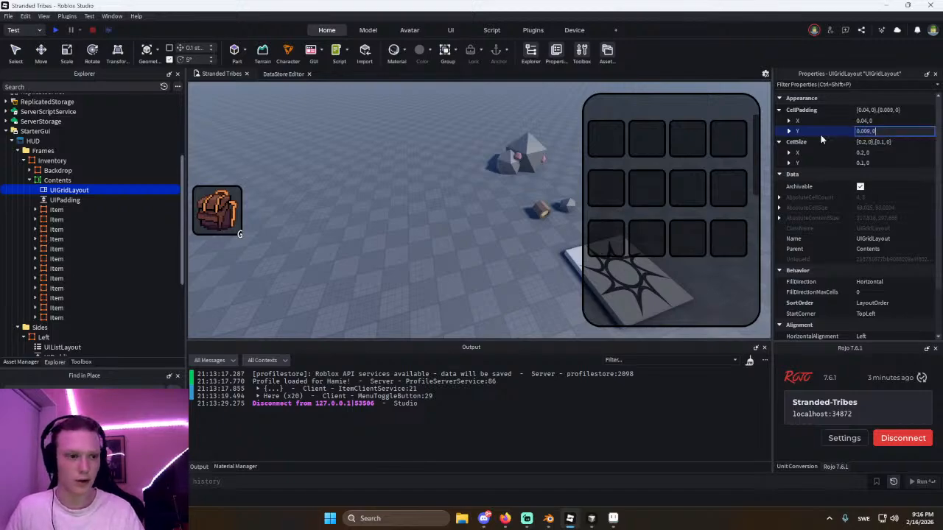
# Set the CellPadding Y scale to 0.005.
pyautogui.click(789, 131)
pyautogui.click(875, 143)
pyautogui.press('BackSpace')
pyautogui.write('5')
pyautogui.press('Return')
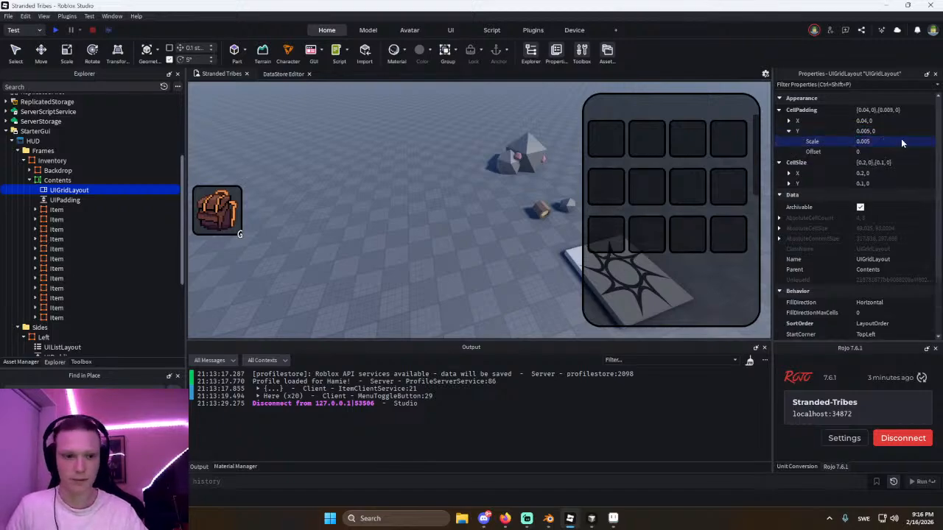
# Set the CellPadding Y scale to 0 so only the X axis has padding.
pyautogui.click(902, 141)
pyautogui.moveTo(544, 109); pyautogui.dragTo(519, 104, button='right')
pyautogui.click(889, 141)
pyautogui.write('0')
pyautogui.press('Return')
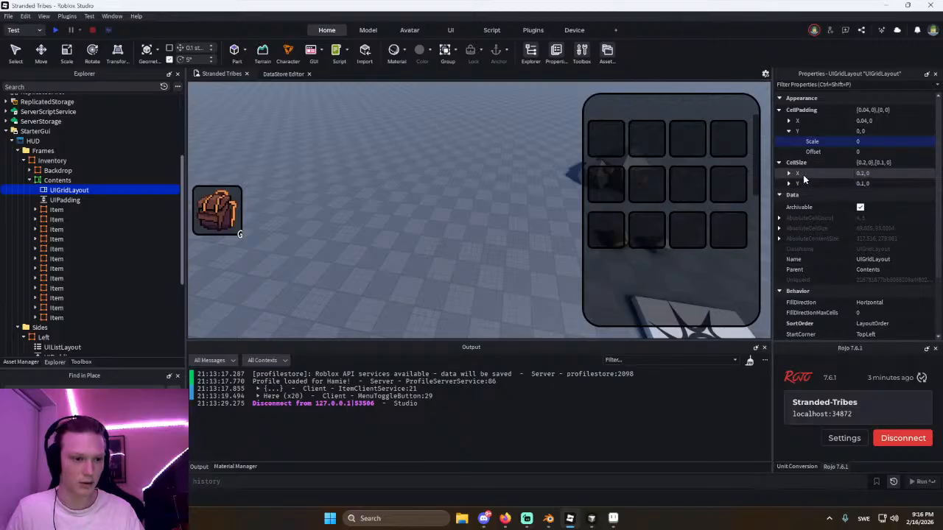
# Set the Y scale of the UIGridLayout's CellSize to 0.09.
pyautogui.click(790, 184)
pyautogui.click(890, 194)
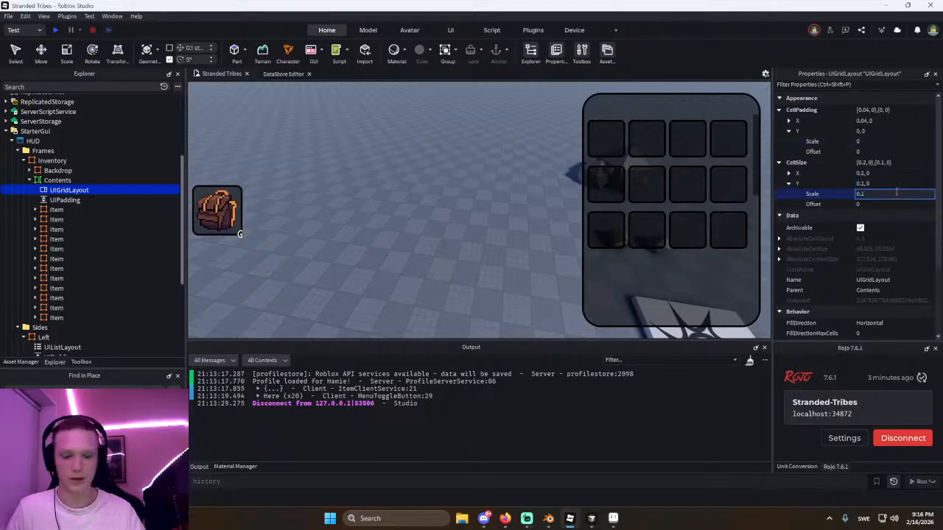
pyautogui.write('0.09')
pyautogui.press('Return')
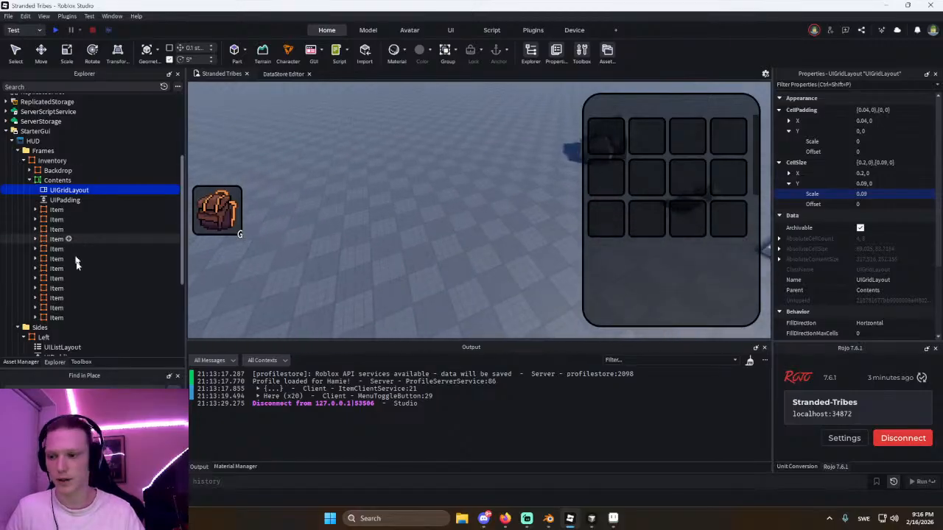
# Duplicate the last Item frame eight times to fill the grid with twenty slots.
pyautogui.click(52, 317)
pyautogui.hotkey('ctrl', 'd')
pyautogui.hotkey('ctrl', 'd')
pyautogui.hotkey('ctrl', 'd')
pyautogui.hotkey('ctrl', 'd')
pyautogui.hotkey('ctrl', 'd')
pyautogui.hotkey('ctrl', 'd')
pyautogui.hotkey('ctrl', 'd')
pyautogui.hotkey('ctrl', 'd')
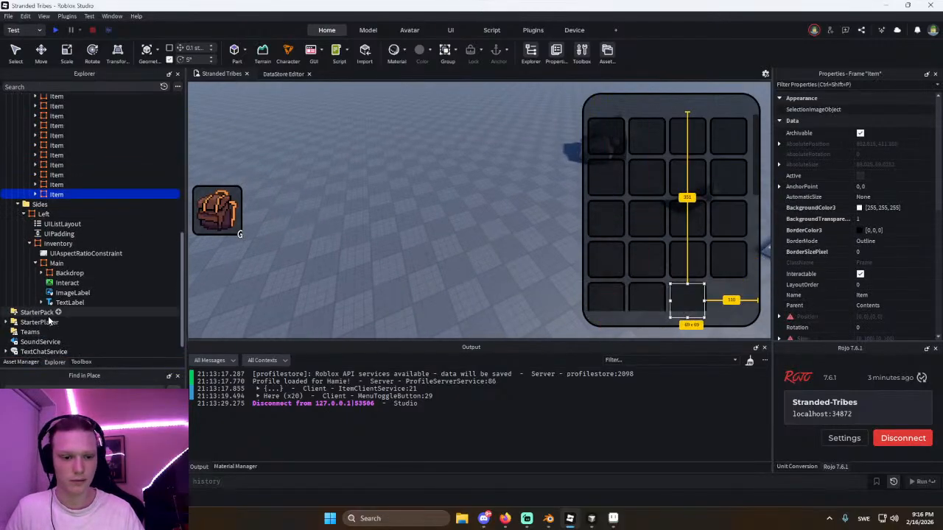
pyautogui.click(557, 216)
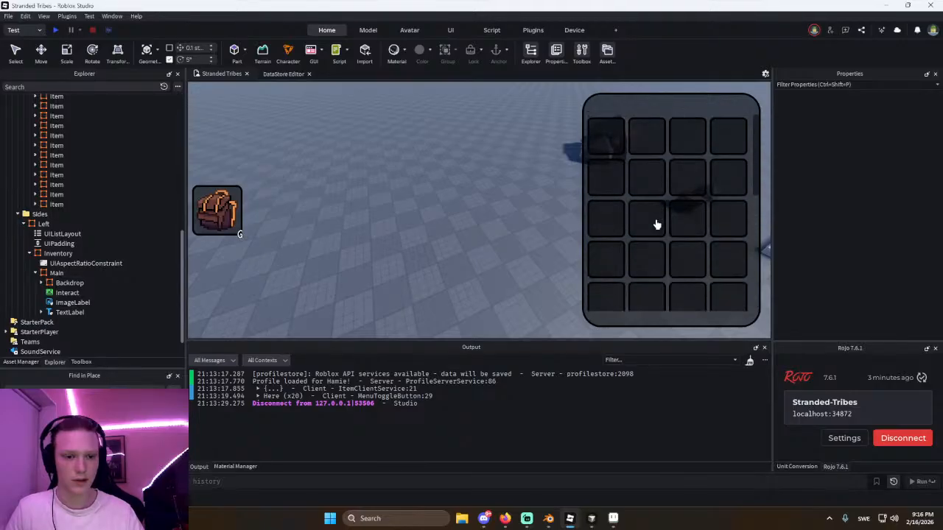
pyautogui.moveTo(433, 193); pyautogui.dragTo(433, 193, button='right')
pyautogui.press('s')
# Delete every Item frame below the grid's first row, keeping only the first four.
pyautogui.scroll(7, 88, 203)
pyautogui.click(52, 197)
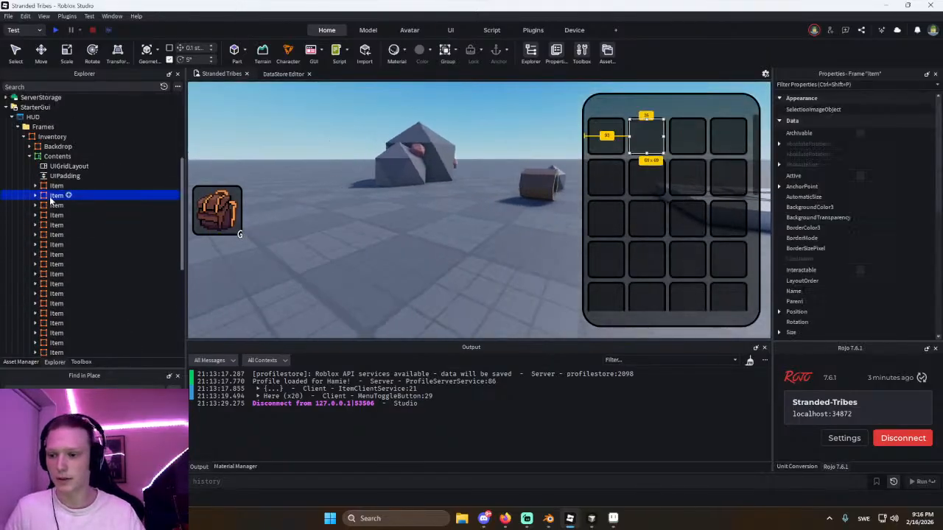
pyautogui.scroll(-3, 55, 236)
pyautogui.scroll(1, 56, 286)
pyautogui.click(51, 184)
pyautogui.scroll(-2, 56, 279)
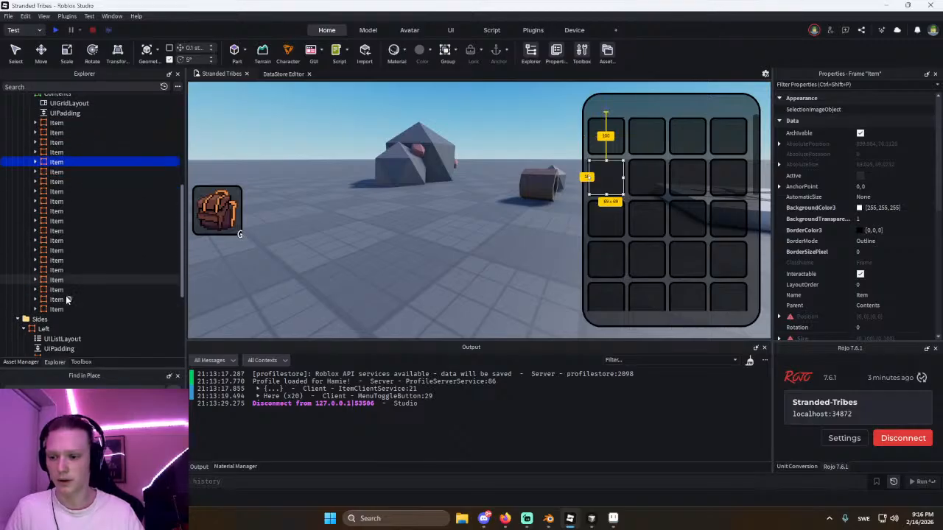
pyautogui.keyDown('shift'); pyautogui.click(52, 288); pyautogui.keyUp('shift')
pyautogui.press('Delete')
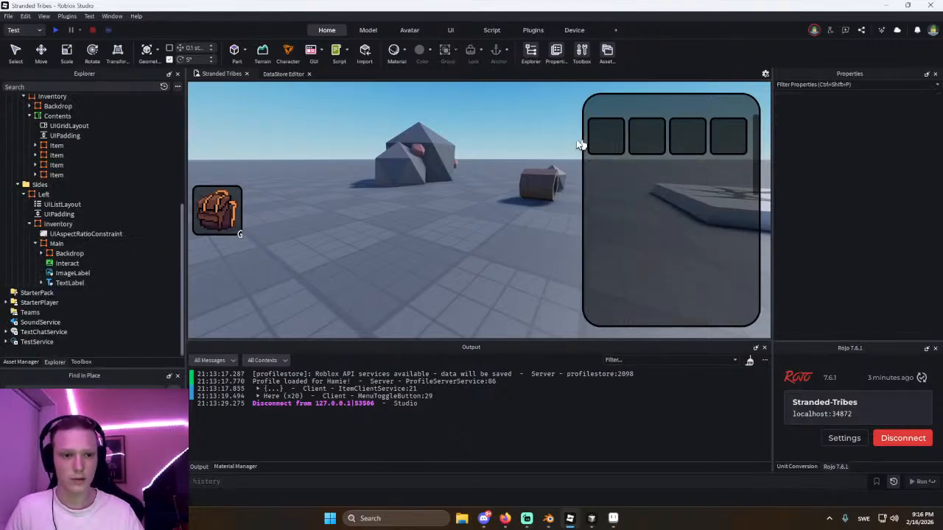
# Try 0.04 for the PaddingLeft scale of the UIPadding in Contents, settling on 0.05.
pyautogui.scroll(3, 88, 221)
pyautogui.click(69, 209)
pyautogui.click(65, 219)
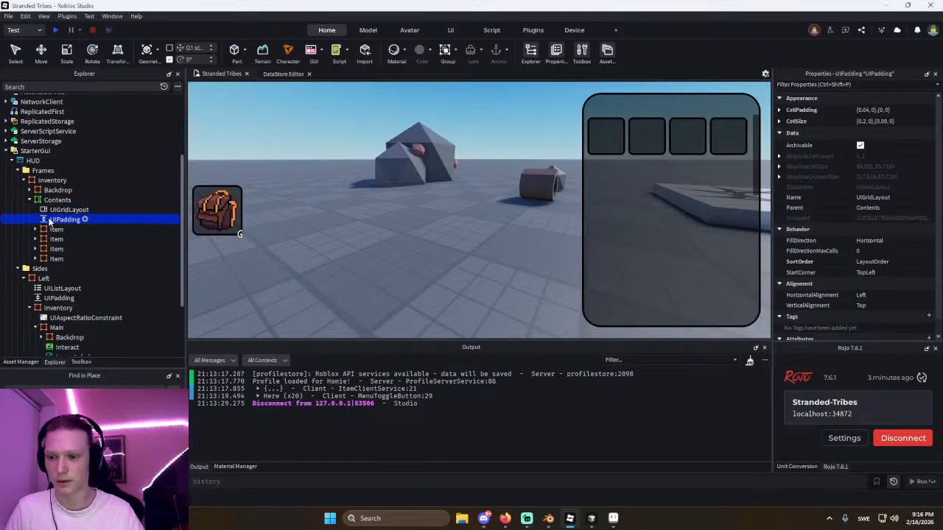
pyautogui.click(779, 186)
pyautogui.click(888, 196)
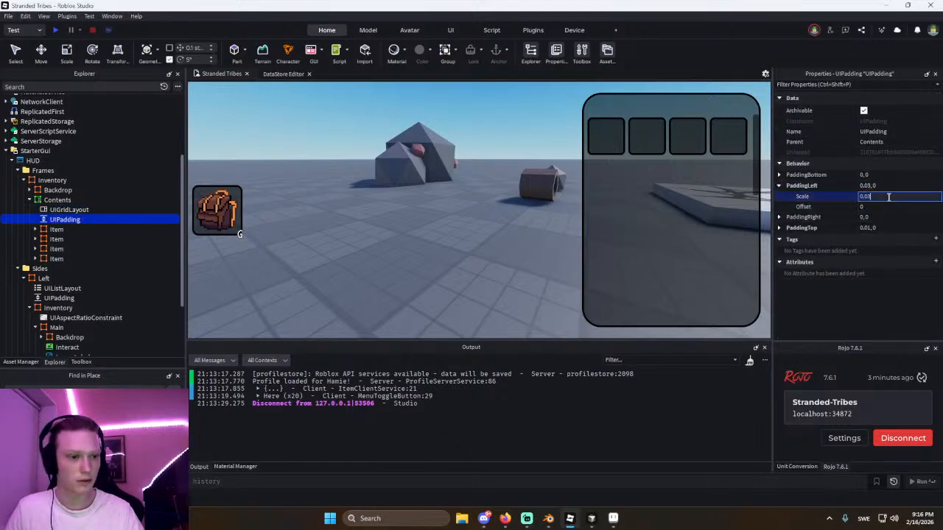
pyautogui.write('0.04')
pyautogui.press('Return')
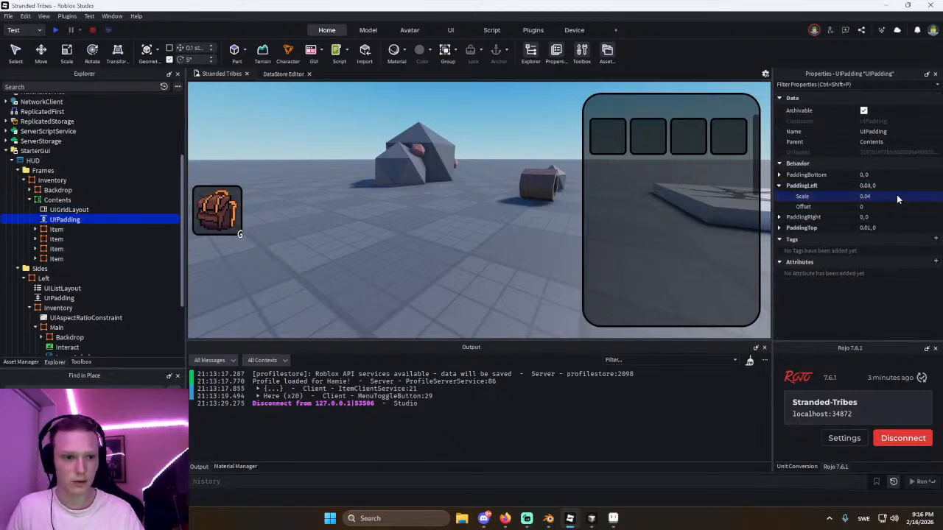
pyautogui.click(895, 195)
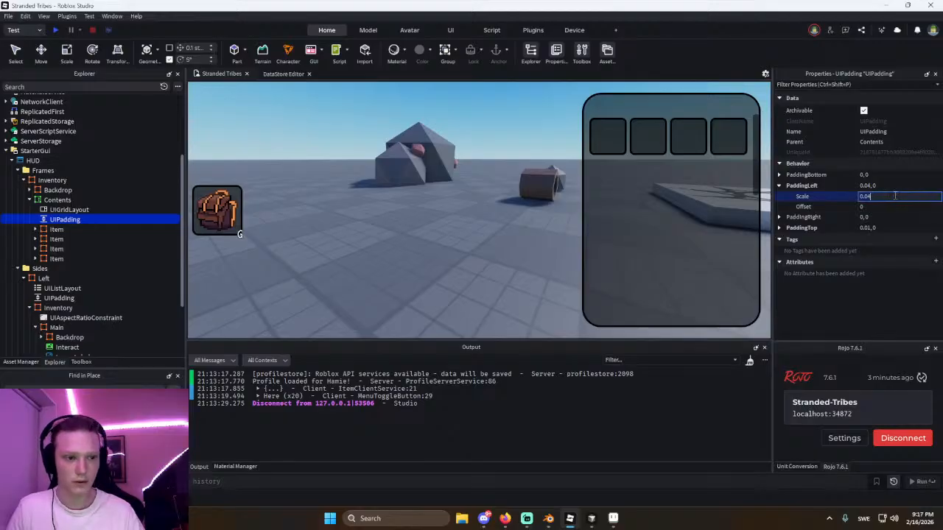
pyautogui.press('Return')
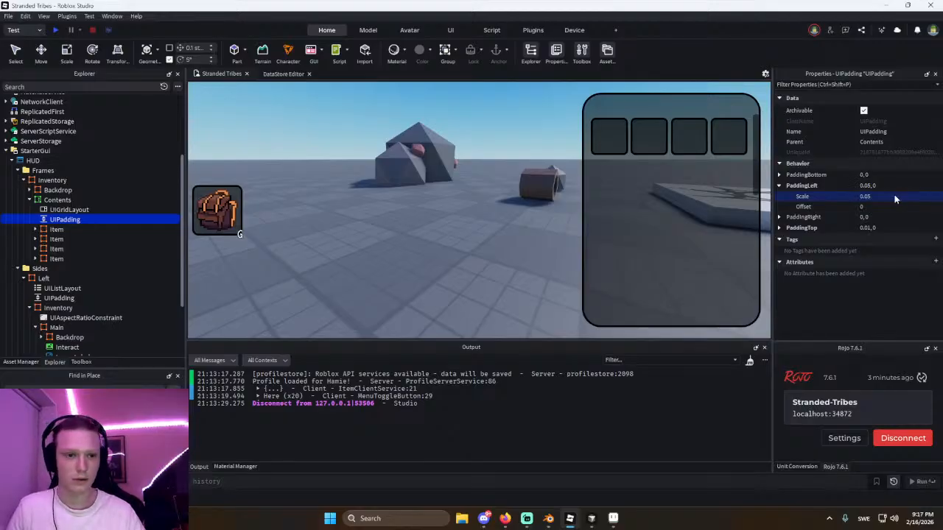
# Delete the three duplicate Item frames in Contents, keeping only the first one.
pyautogui.click(481, 203)
pyautogui.moveTo(481, 203); pyautogui.dragTo(476, 220, button='right')
pyautogui.press('w')
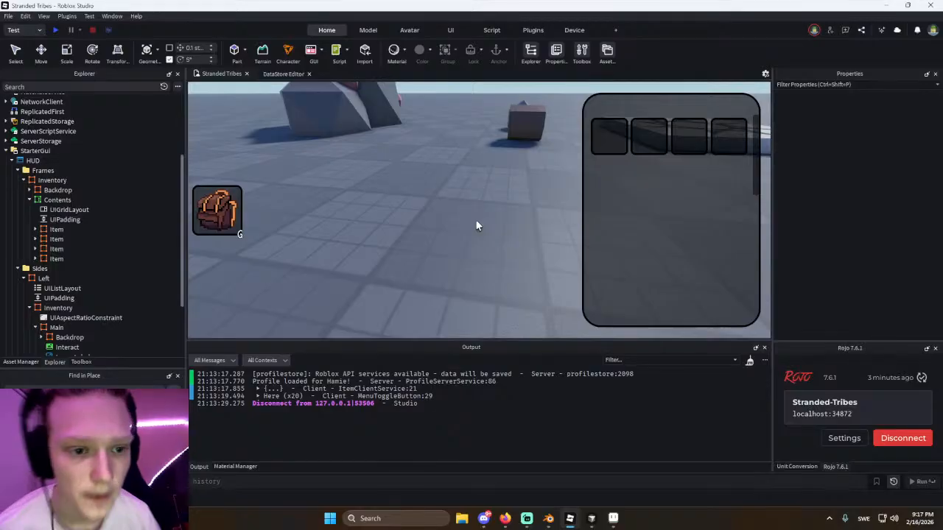
pyautogui.press('s')
pyautogui.moveTo(433, 181); pyautogui.dragTo(433, 181, button='right')
pyautogui.click(56, 239)
pyautogui.keyDown('shift'); pyautogui.click(53, 259); pyautogui.keyUp('shift')
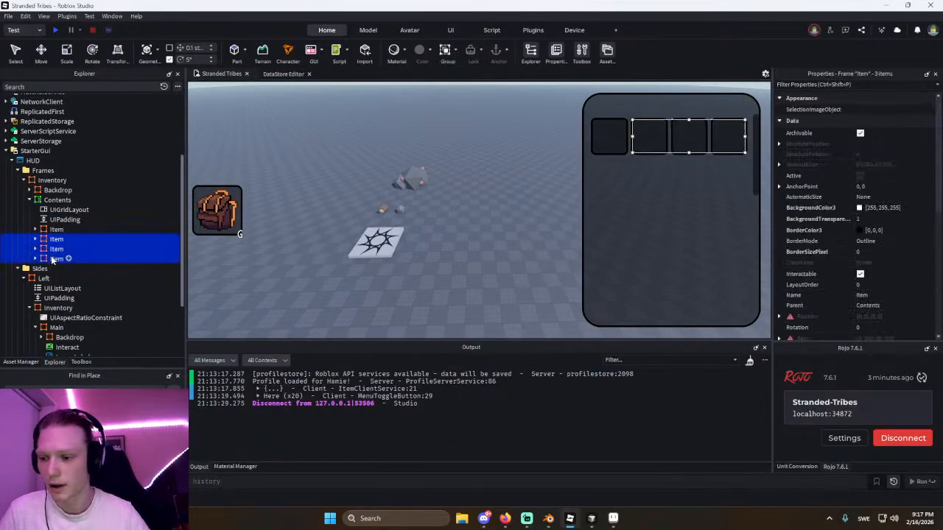
pyautogui.press('Delete')
# Insert a ViewportFrame into the Main frame of the Item template.
pyautogui.click(35, 230)
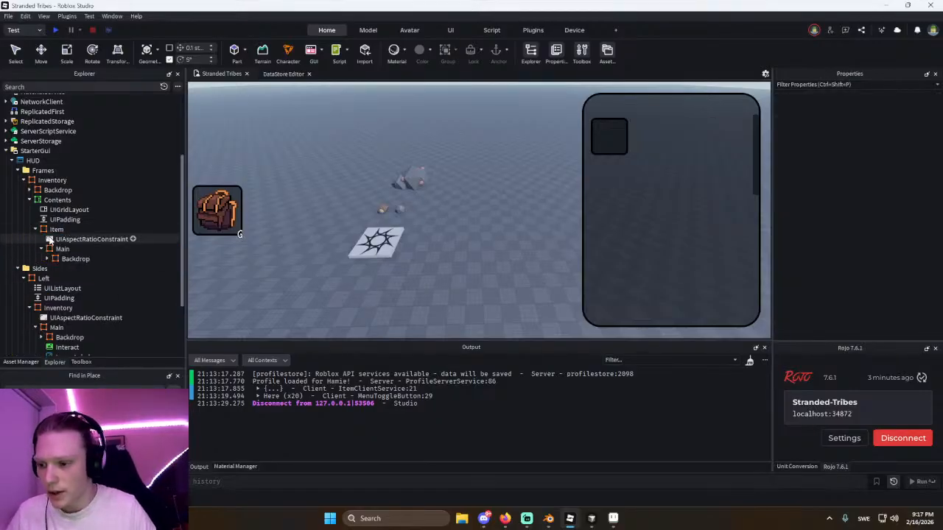
pyautogui.click(51, 250)
pyautogui.click(74, 249)
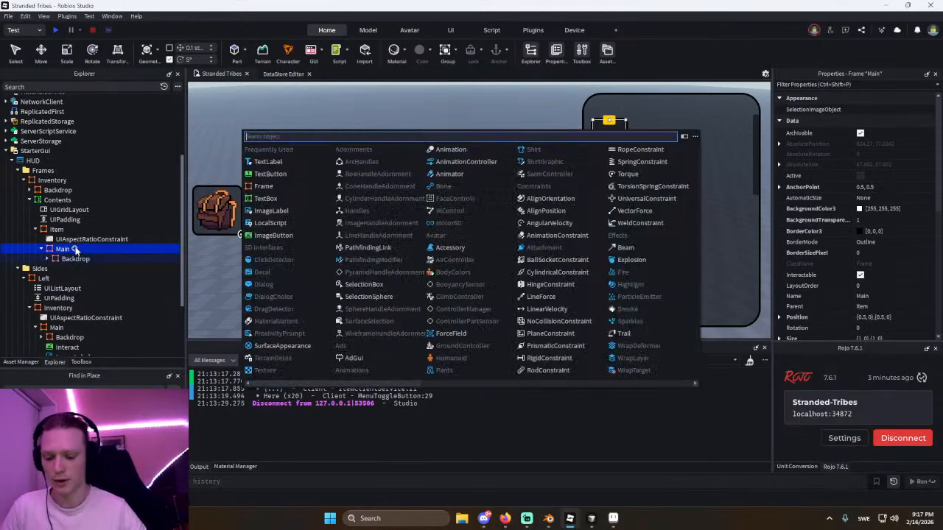
pyautogui.write('vie')
pyautogui.press('Return')
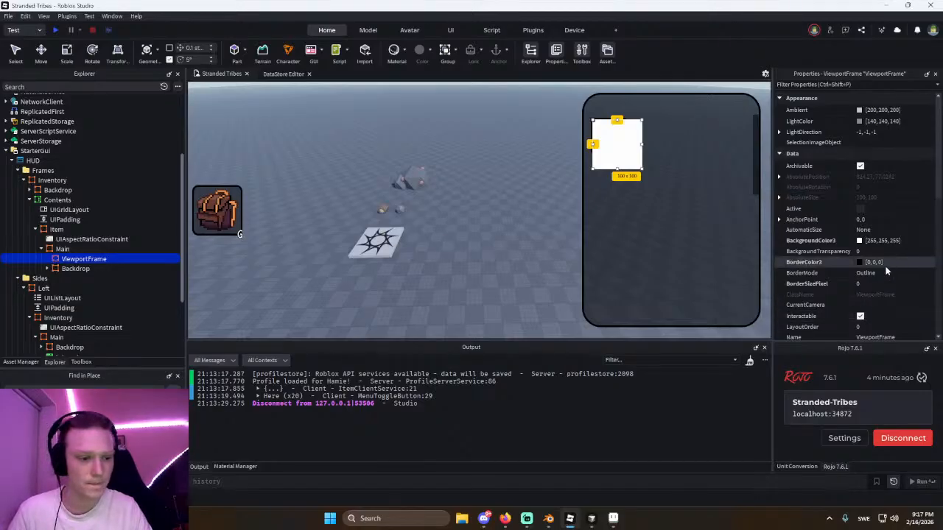
# Set the ViewportFrame's Size to 1,1 so it fills the Main frame.
pyautogui.click(872, 288)
pyautogui.write('1,1')
pyautogui.press('Return')
pyautogui.scroll(2, 883, 287)
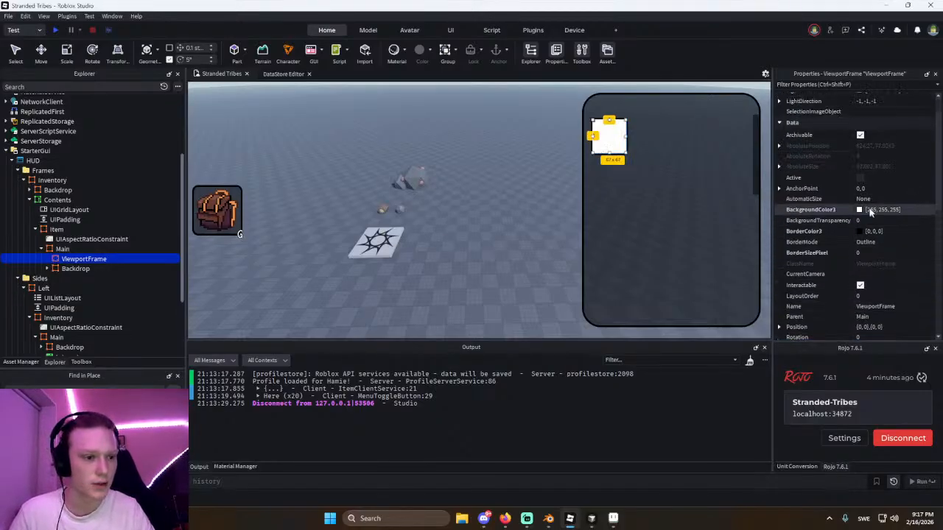
# Set the BackgroundTransparency of the Item template's ViewportFrame to 1.
pyautogui.click(871, 212)
pyautogui.click(875, 221)
pyautogui.write('1')
pyautogui.press('Return')
pyautogui.scroll(-4, 865, 253)
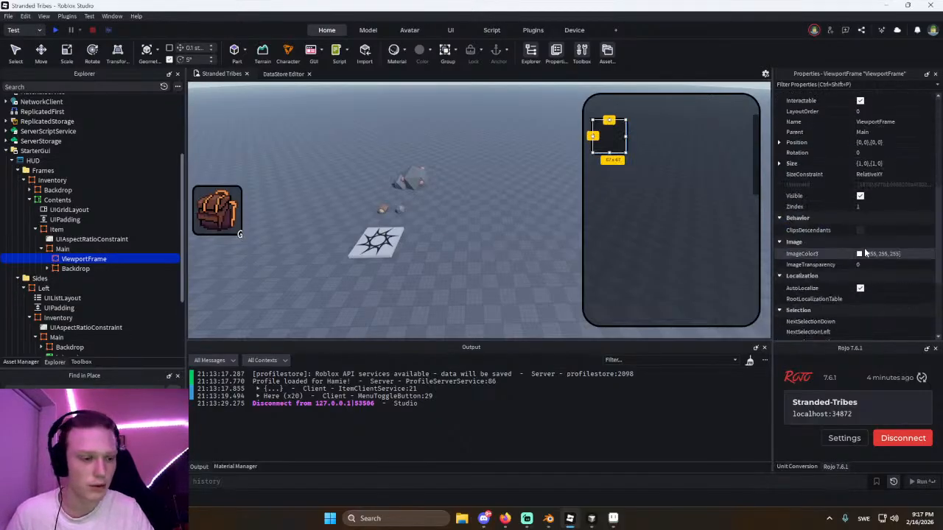
# Copy the "G" TextLabel from the backpack button and paste it into the Main frame of the Item template.
pyautogui.click(73, 249)
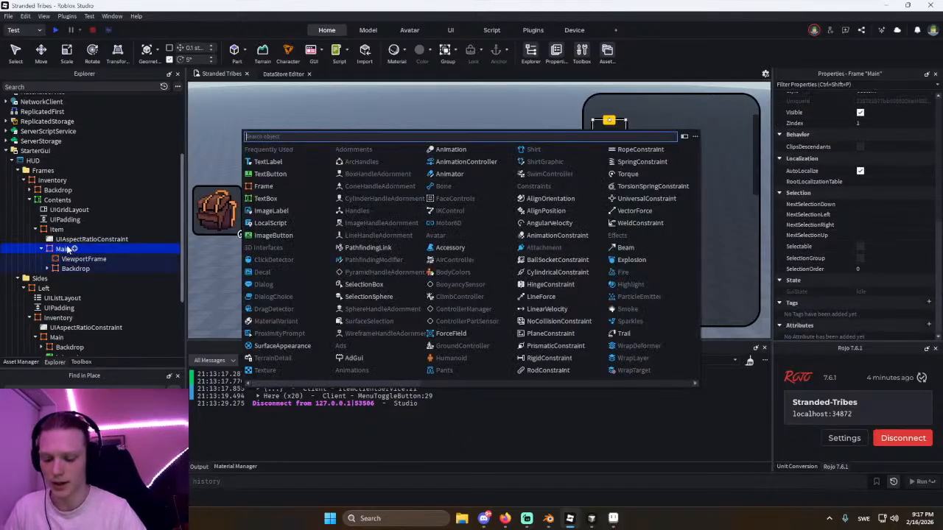
pyautogui.click(68, 248)
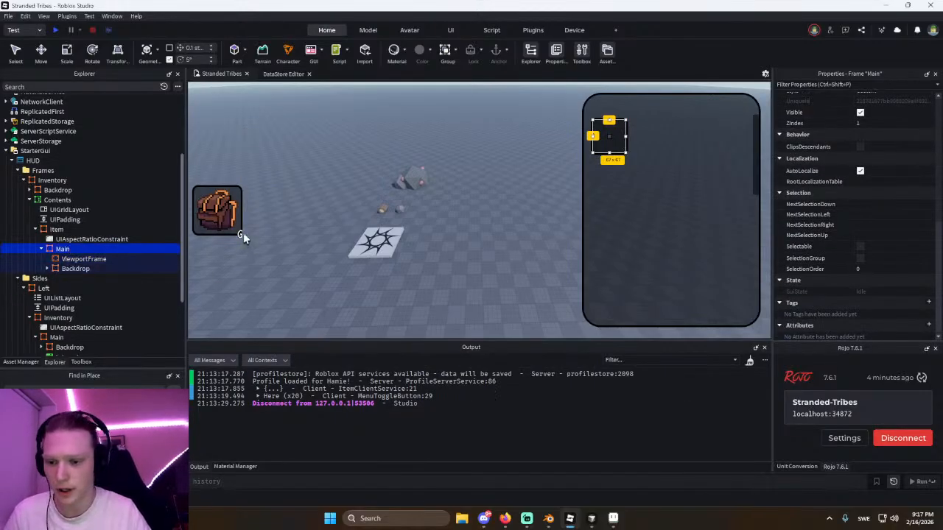
pyautogui.click(241, 235)
pyautogui.scroll(3, 81, 248)
pyautogui.scroll(-1, 72, 250)
pyautogui.click(59, 242)
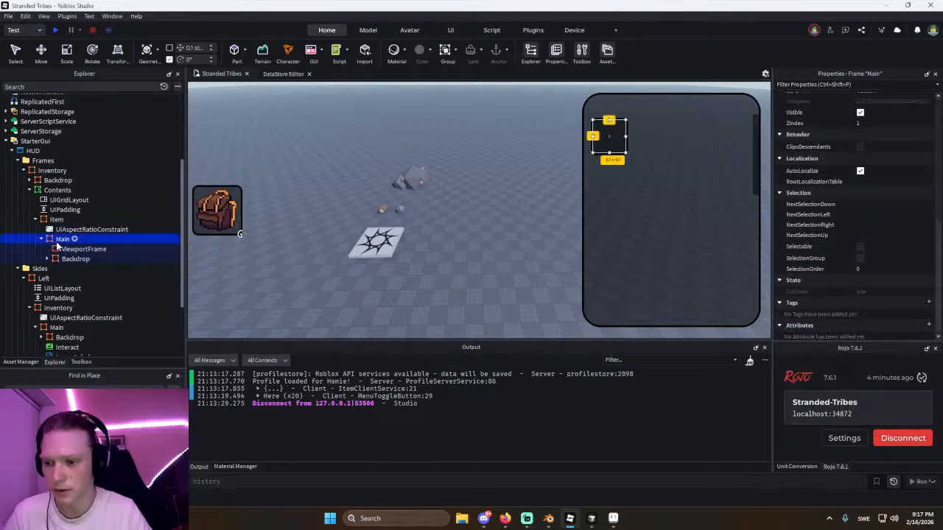
pyautogui.hotkey('ctrl', 'shift', 'v')
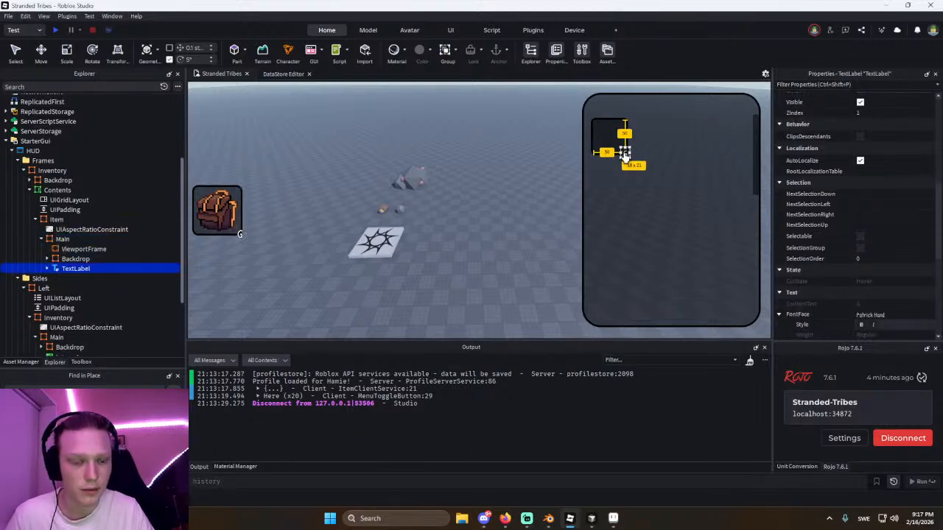
# Set the pasted TextLabel's text to 999,999X and widen the label to about 56 x 21.
pyautogui.scroll(-5, 893, 259)
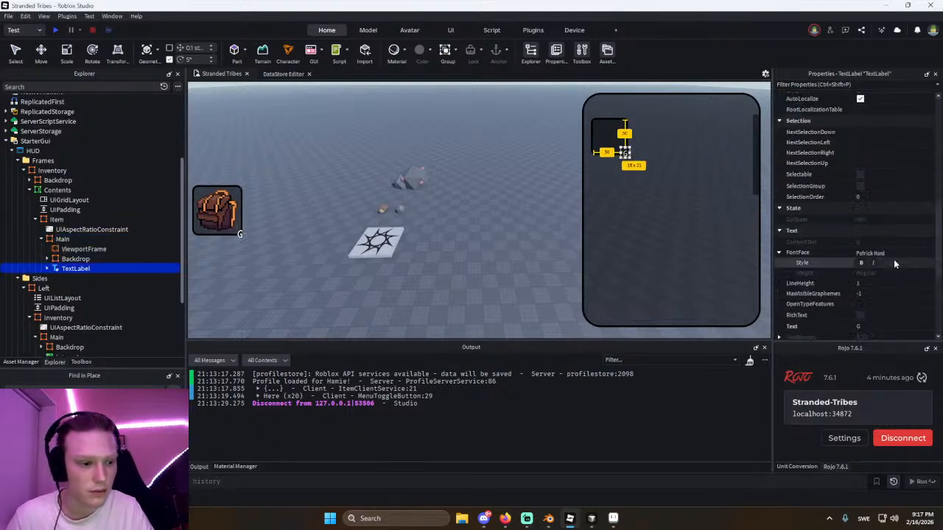
pyautogui.click(881, 209)
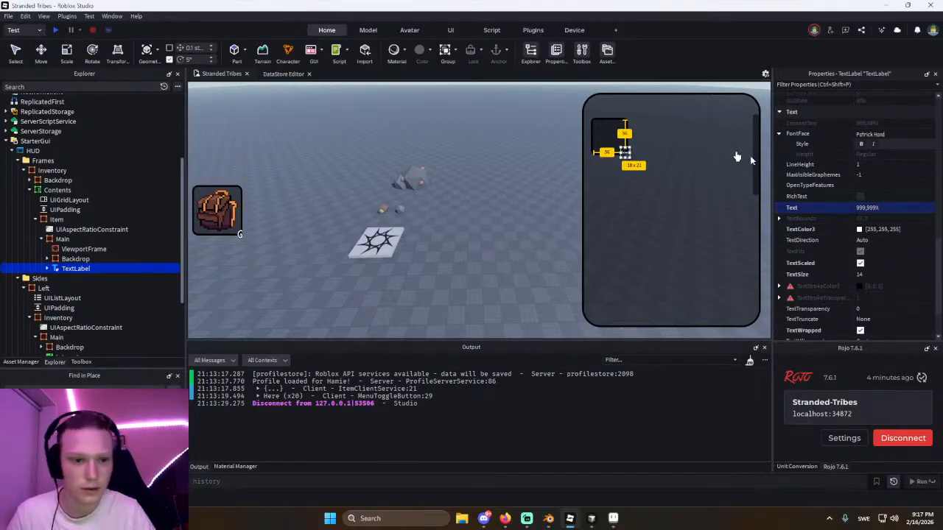
pyautogui.moveTo(621, 155)
pyautogui.mouseDown()
pyautogui.moveTo(600, 157)
pyautogui.moveTo(618, 157)
pyautogui.mouseUp()
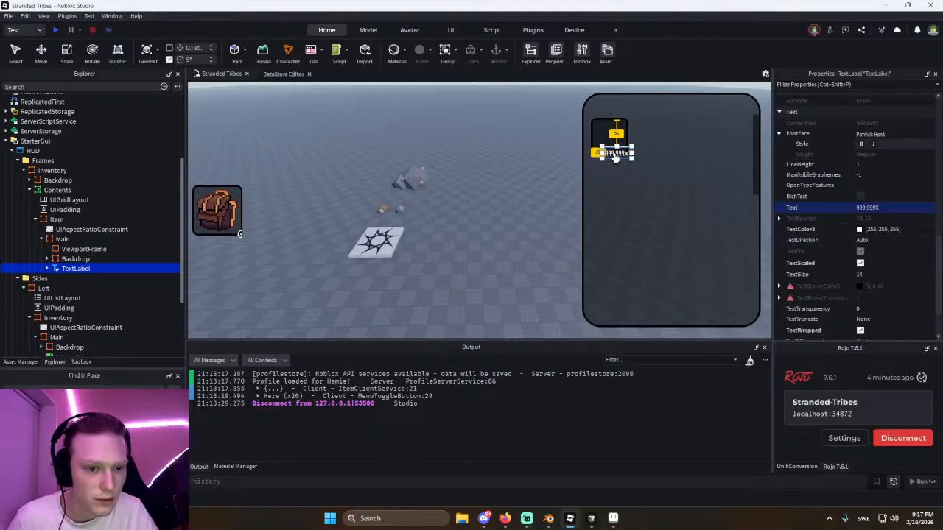
pyautogui.click(519, 183)
pyautogui.press('a')
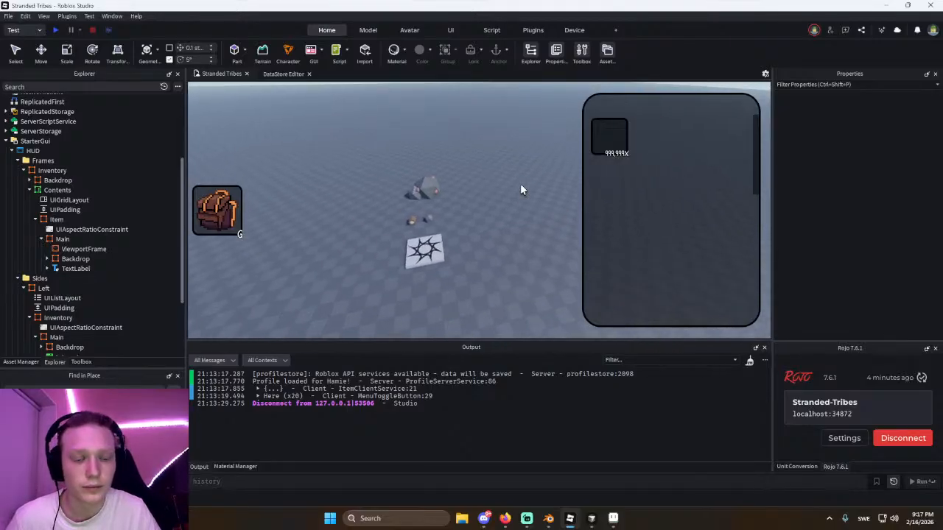
pyautogui.press('w')
pyautogui.press('d')
pyautogui.press('w')
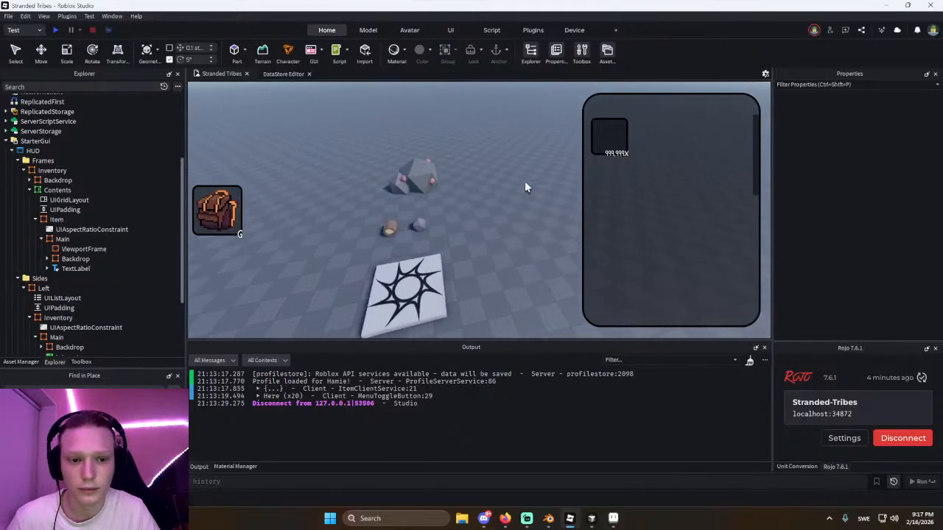
pyautogui.press('s')
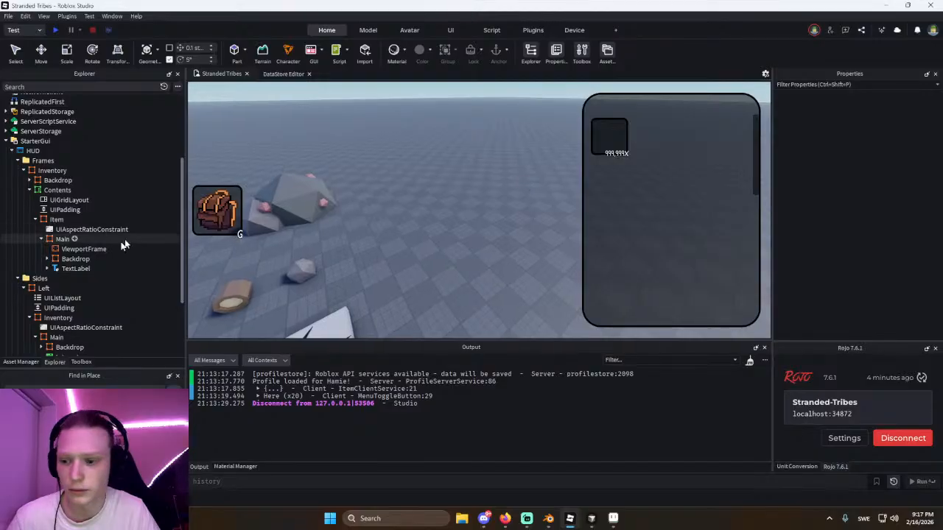
# Make the font of the 999,999X TextLabel in the Item template bold.
pyautogui.click(118, 268)
pyautogui.scroll(-8, 878, 277)
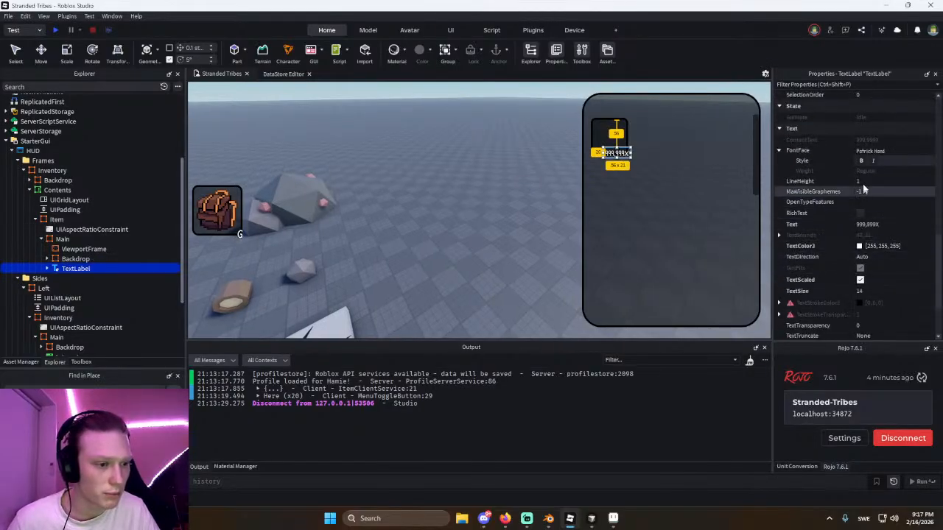
pyautogui.click(510, 216)
pyautogui.moveTo(511, 216); pyautogui.dragTo(511, 218, button='right')
pyautogui.press('a')
pyautogui.press('s')
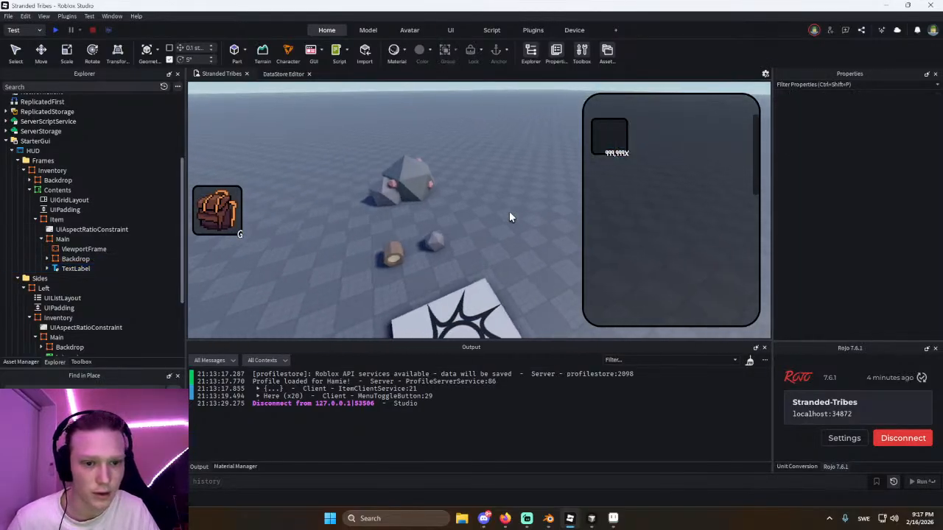
pyautogui.press('a')
pyautogui.press('w')
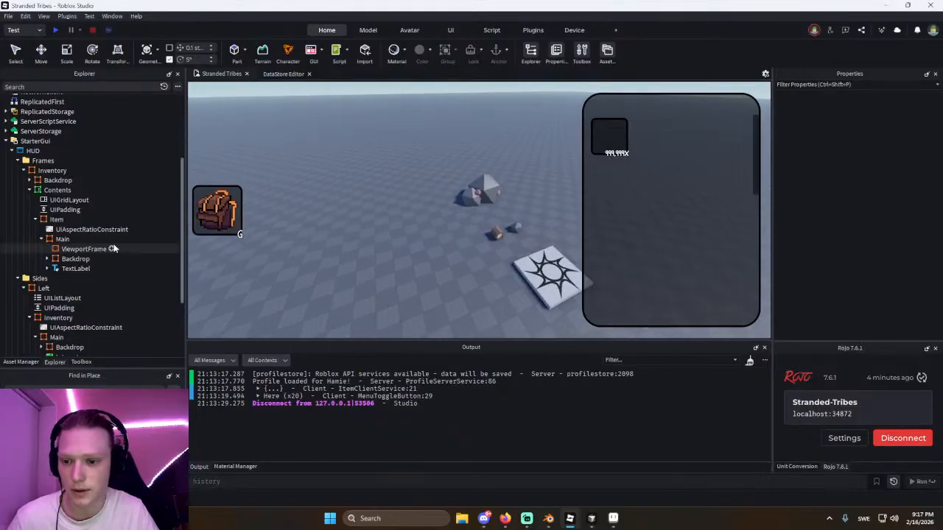
# Make the font of the backpack button's "G" TextLabel bold.
pyautogui.click(53, 269)
pyautogui.click(237, 240)
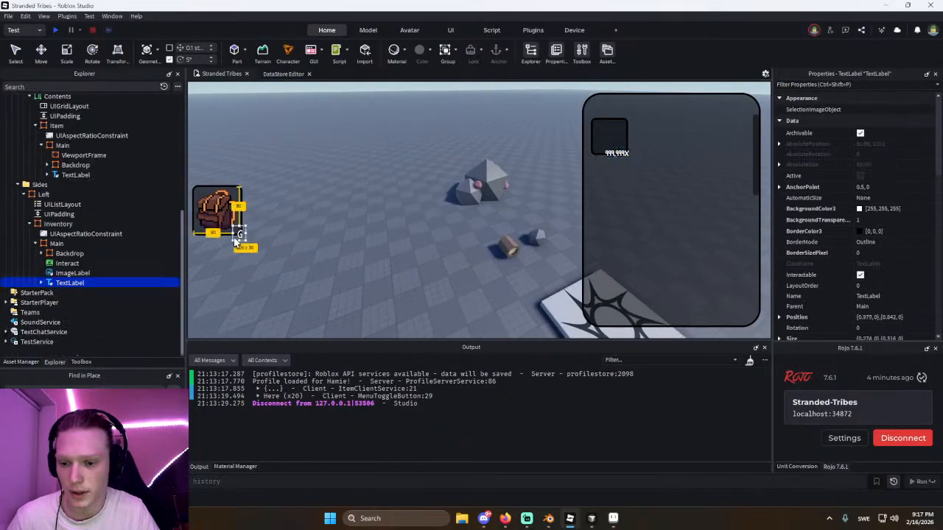
pyautogui.scroll(-5, 890, 252)
pyautogui.scroll(-5, 891, 252)
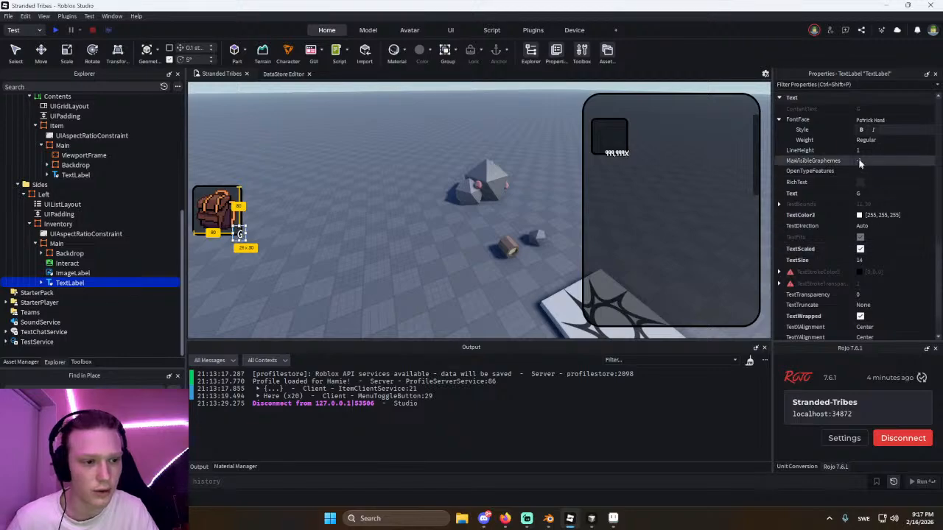
pyautogui.click(348, 222)
pyautogui.press('s')
pyautogui.moveTo(348, 224); pyautogui.dragTo(346, 224, button='right')
pyautogui.press('w')
# Set the Thickness of the UIStroke under the Item template's TextLabel to 2.
pyautogui.click(47, 175)
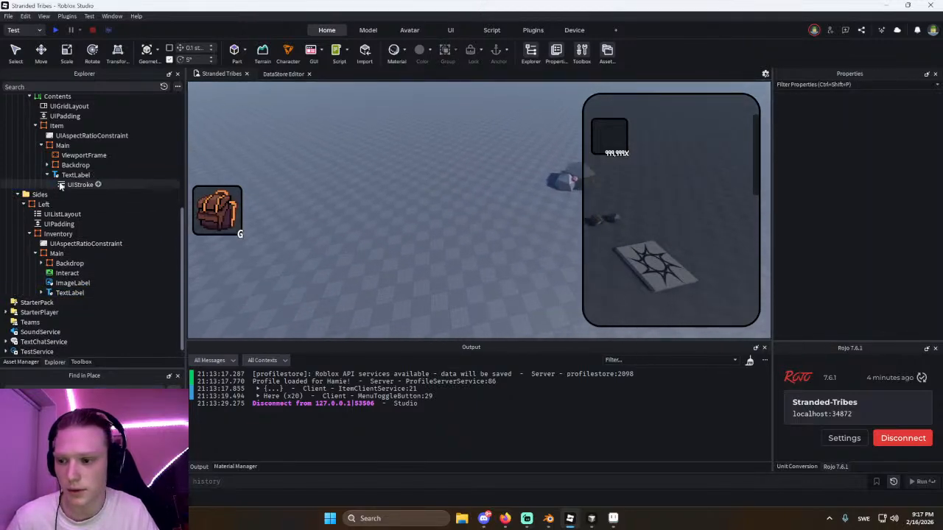
pyautogui.click(65, 186)
pyautogui.click(870, 152)
pyautogui.write('2')
pyautogui.press('Return')
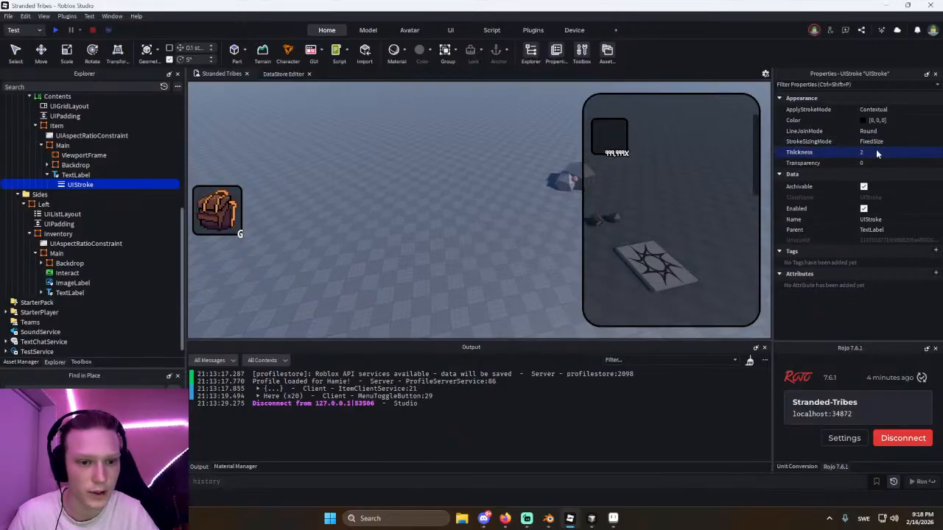
# Set the Thickness of the UIStroke under the backpack button's "G" TextLabel to 2.
pyautogui.click(70, 293)
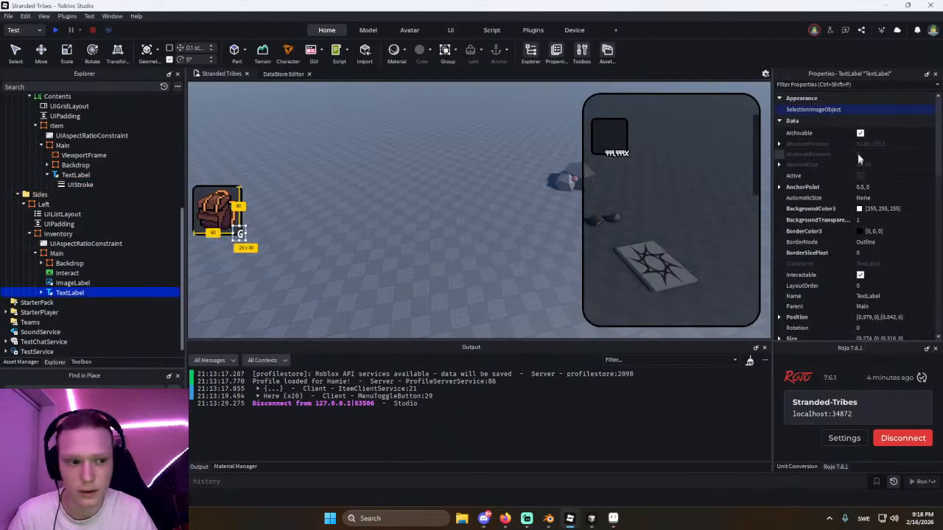
pyautogui.scroll(-10, 869, 177)
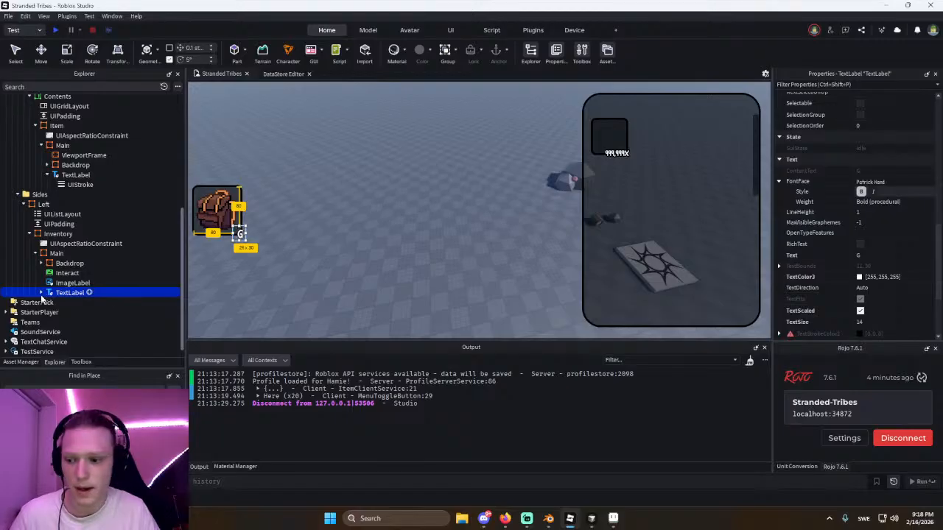
pyautogui.click(42, 293)
pyautogui.click(74, 302)
pyautogui.click(881, 152)
pyautogui.write('2')
pyautogui.press('Return')
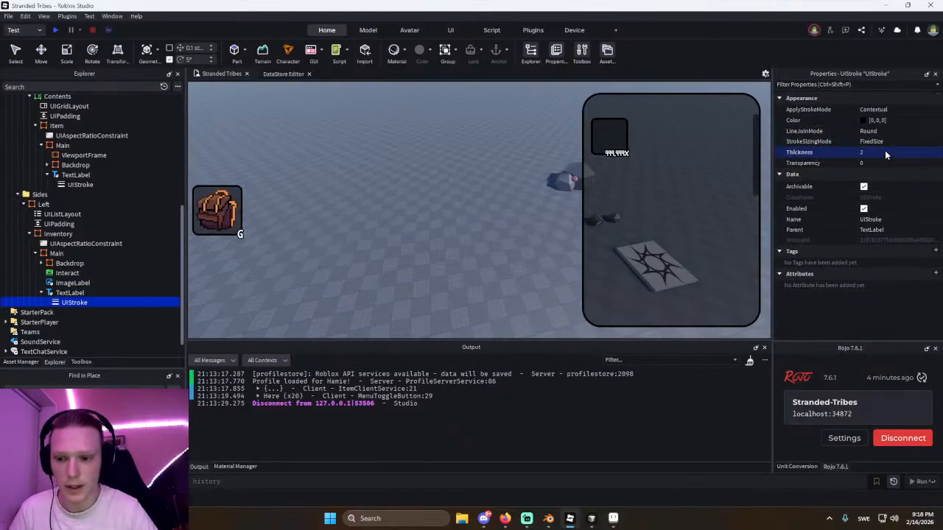
# Duplicate the Item template's 999,999X TextLabel and move the copy to the middle of the item slot.
pyautogui.click(355, 152)
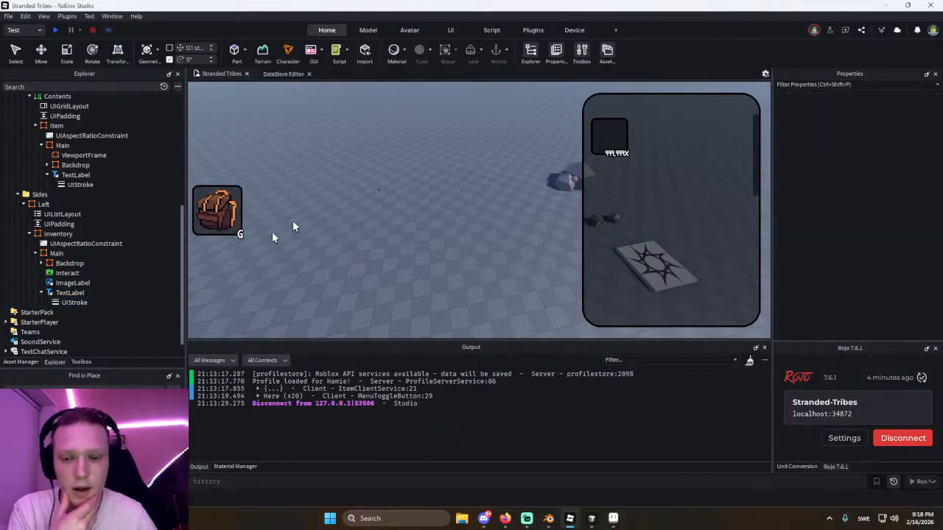
pyautogui.scroll(1, 88, 258)
pyautogui.scroll(1, 88, 258)
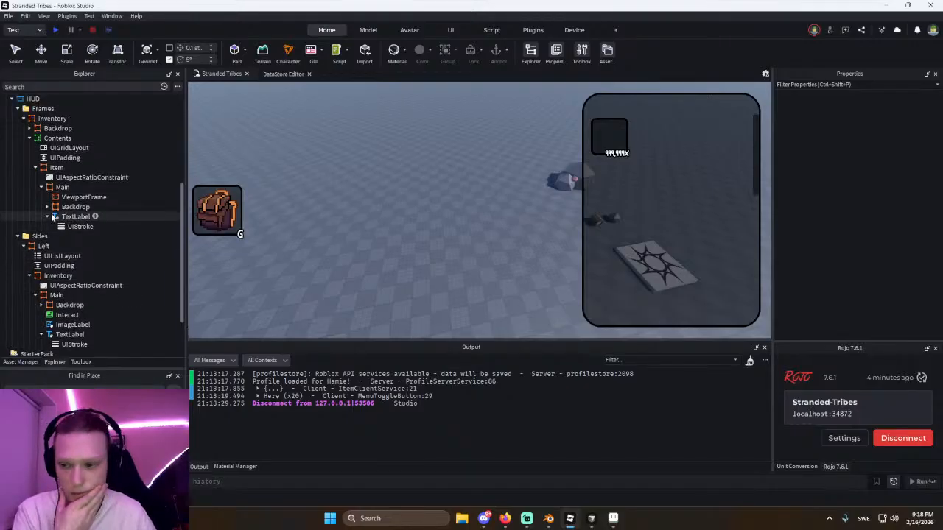
pyautogui.click(48, 216)
pyautogui.click(74, 217)
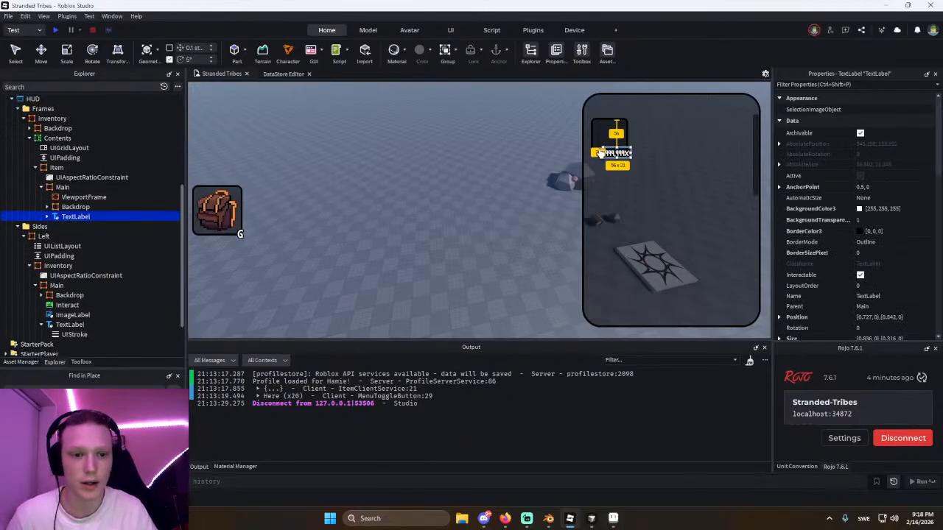
pyautogui.hotkey('ctrl', 'd')
pyautogui.moveTo(613, 156); pyautogui.dragTo(590, 145)
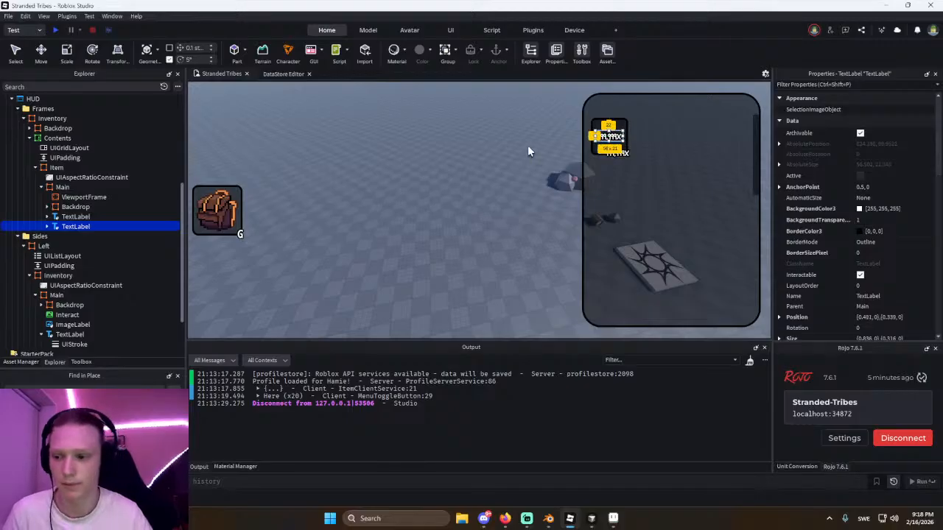
# Rename the original TextLabel in the Item's Main frame to Quantity and the duplicate to Name.
pyautogui.doubleClick(58, 218)
pyautogui.write('Quantity')
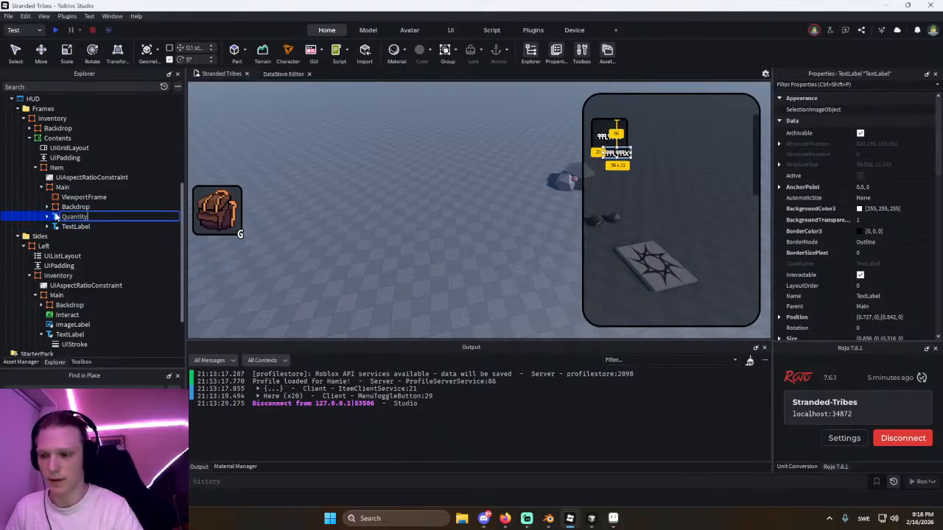
pyautogui.press('Return')
pyautogui.doubleClick(69, 225)
pyautogui.write('Name')
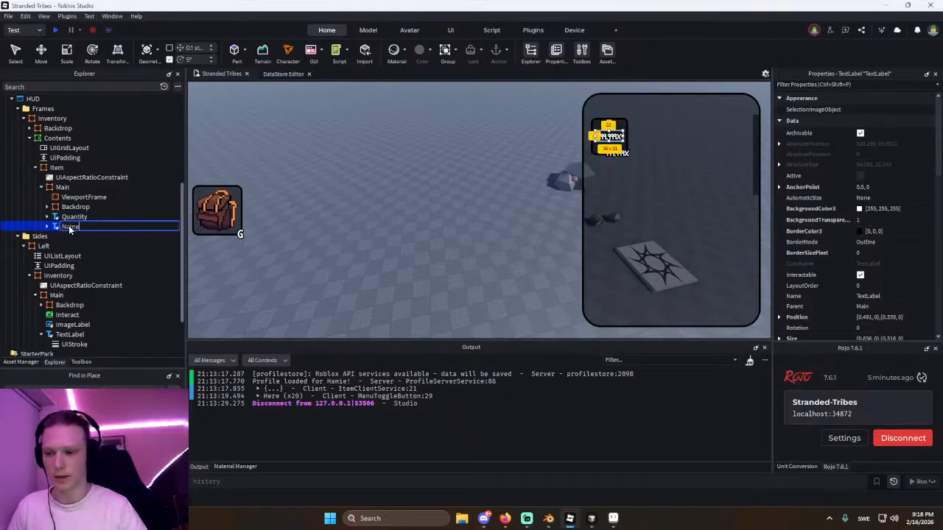
pyautogui.press('Return')
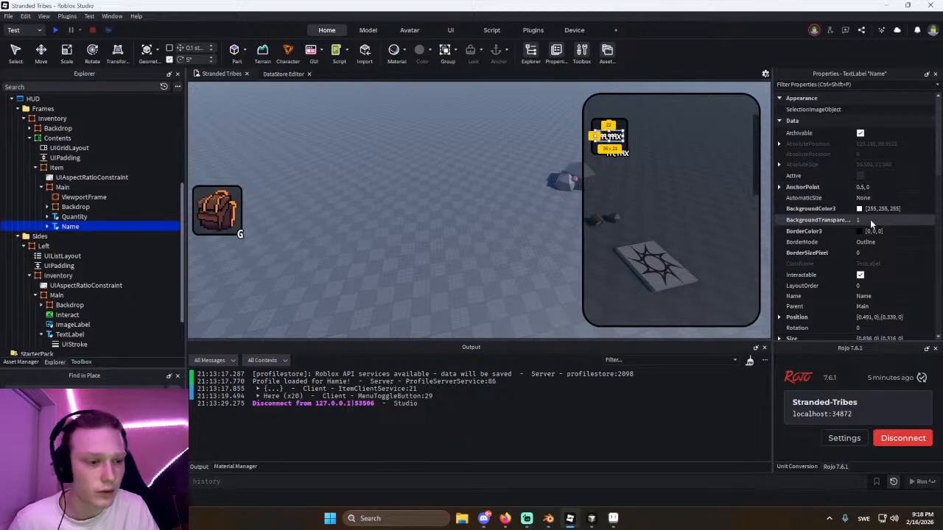
# Change the Name label's text to "Log", correcting the first all-caps entry, and check it in the item slot.
pyautogui.scroll(-10, 869, 221)
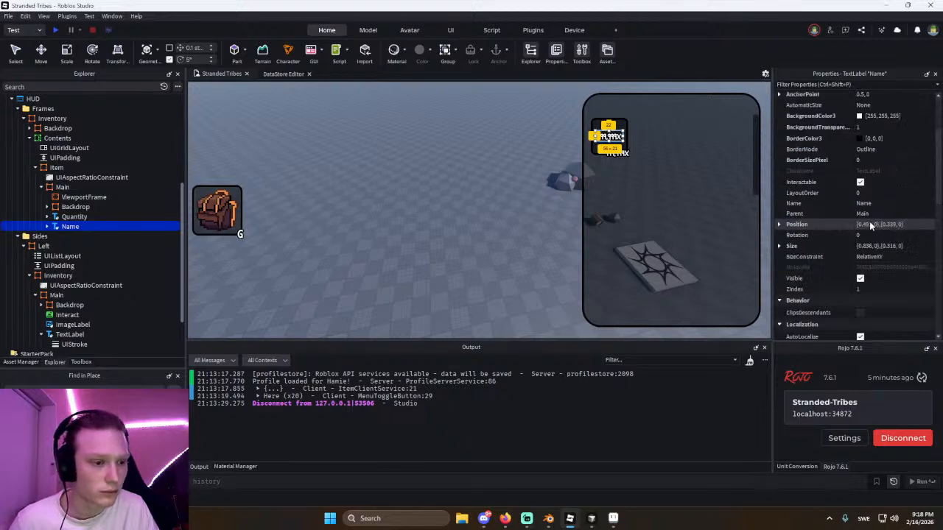
pyautogui.scroll(1, 869, 221)
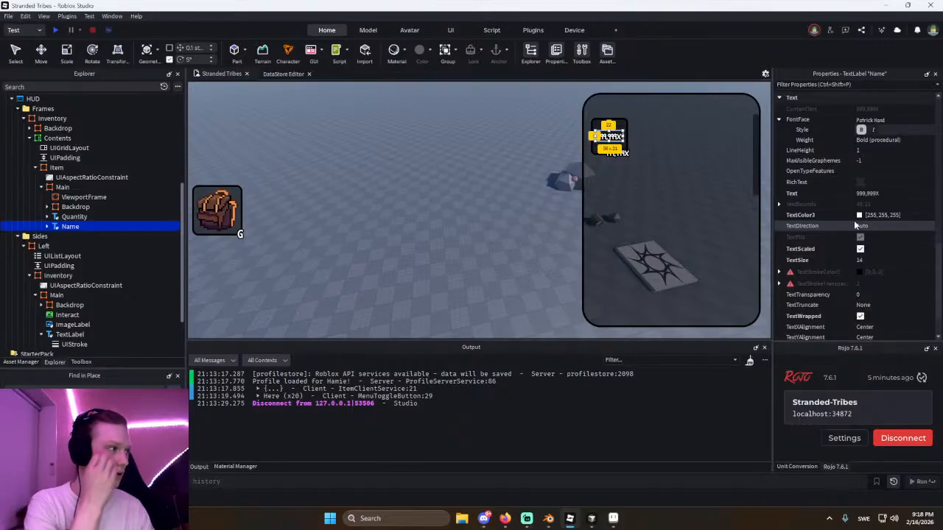
pyautogui.scroll(1, 855, 221)
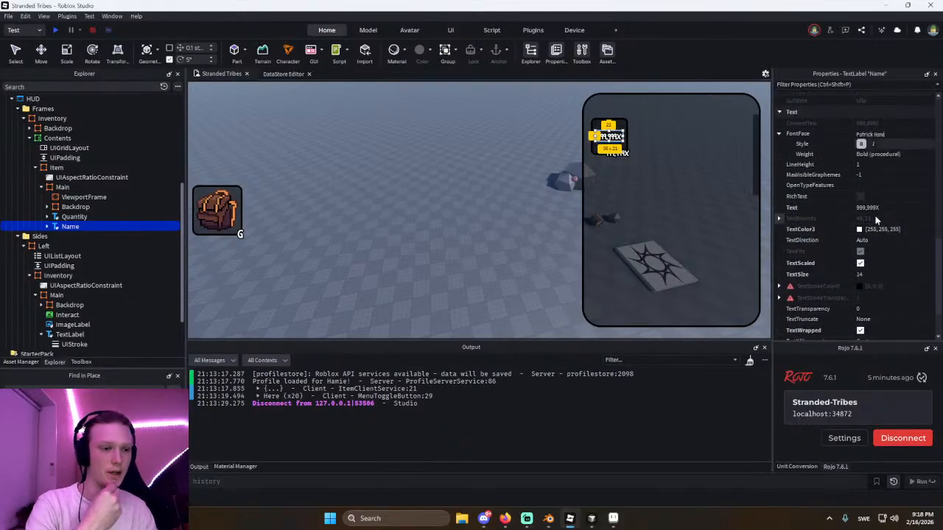
pyautogui.click(875, 209)
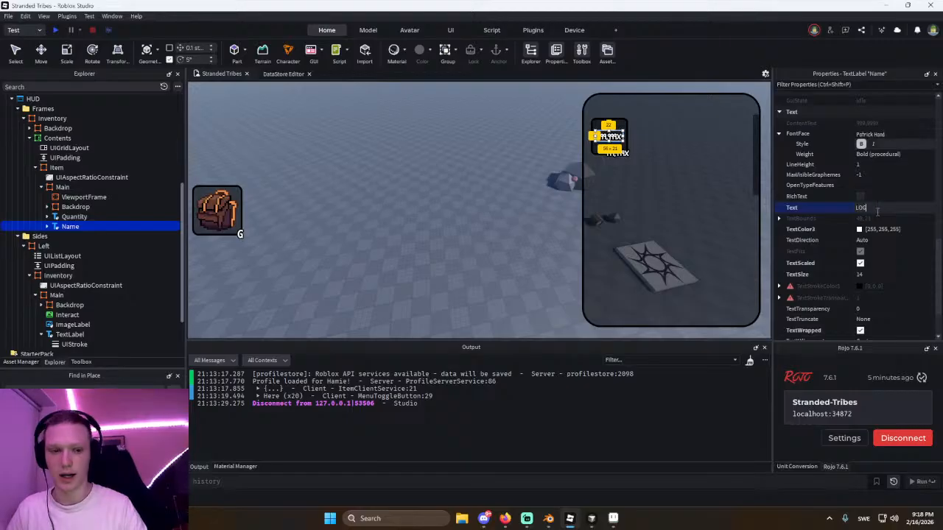
pyautogui.write('LOG')
pyautogui.press('Return')
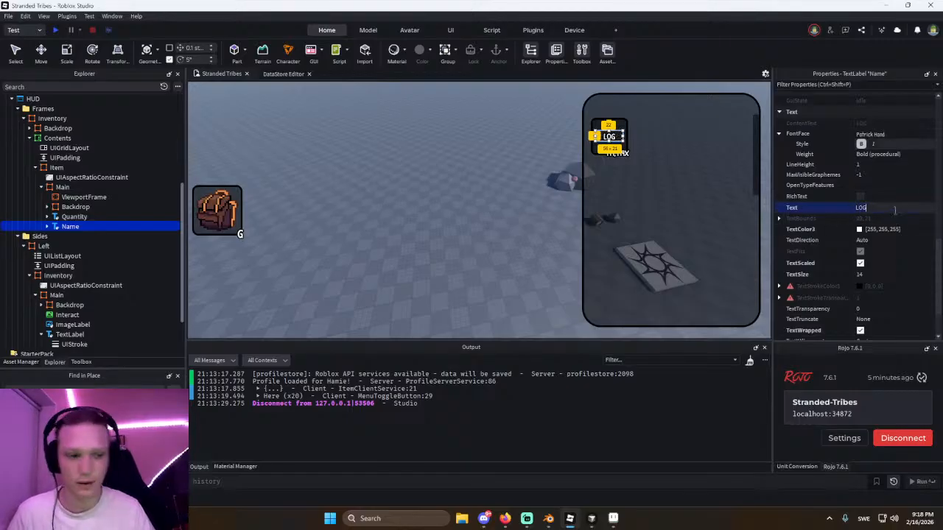
pyautogui.write('og')
pyautogui.press('Return')
pyautogui.click(542, 216)
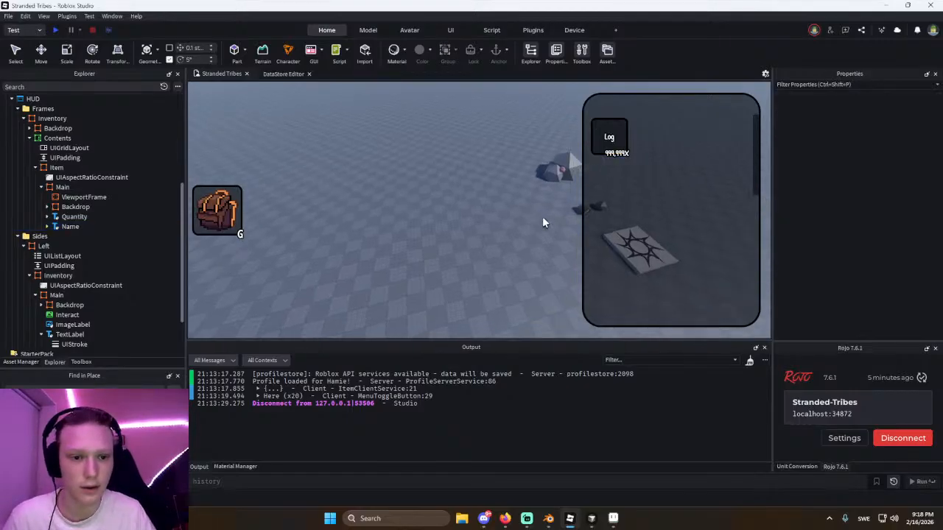
pyautogui.press('s')
pyautogui.press('d')
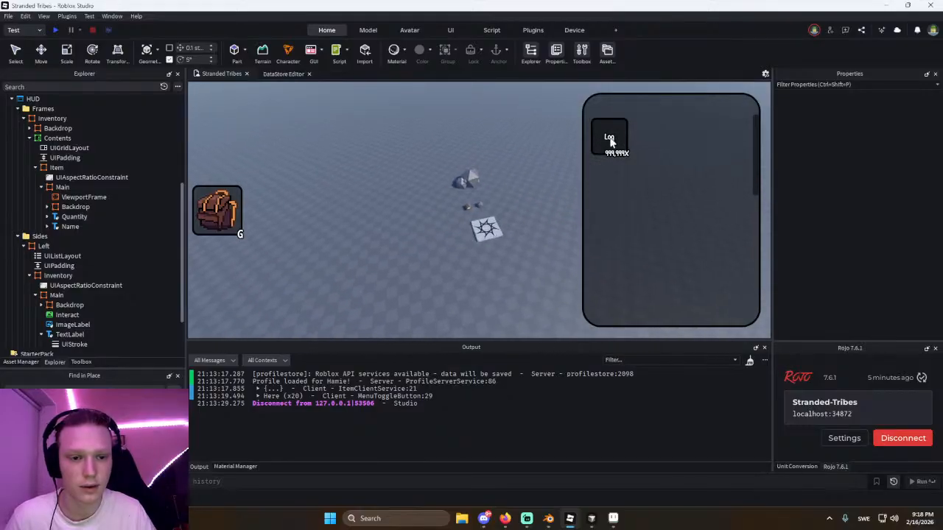
# Enlarge the Name label to the item slot's full width, about 67 x 34 pixels, and centre it in the slot.
pyautogui.click(66, 226)
pyautogui.press('a')
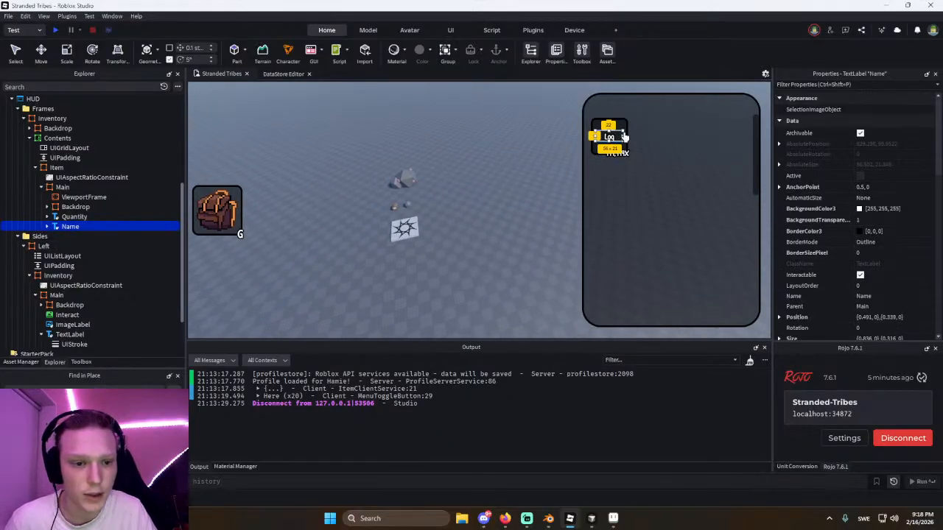
pyautogui.moveTo(623, 139)
pyautogui.mouseDown()
pyautogui.moveTo(594, 141)
pyautogui.moveTo(610, 150)
pyautogui.moveTo(610, 135)
pyautogui.mouseUp()
pyautogui.click(557, 149)
pyautogui.moveTo(557, 149); pyautogui.dragTo(603, 131, button='right')
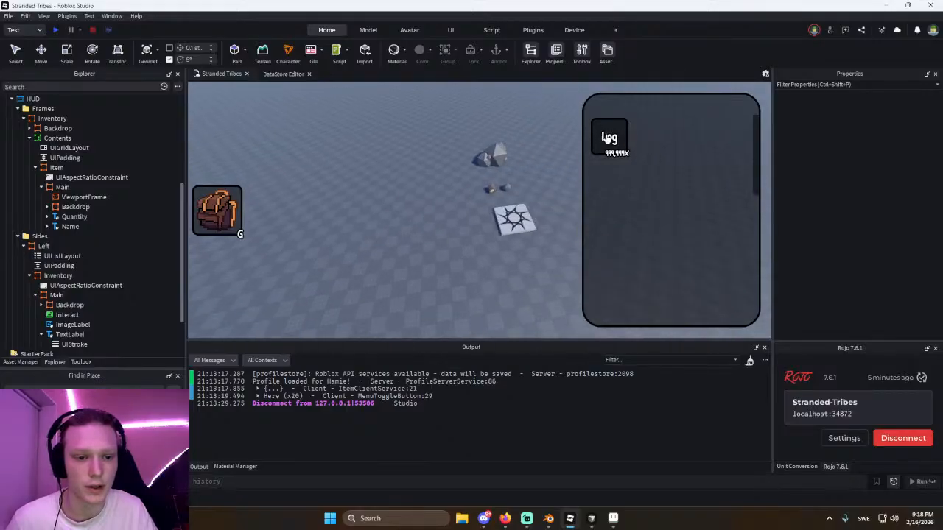
# Hide the Item template's Name label by turning off its Visible property.
pyautogui.click(72, 216)
pyautogui.click(68, 226)
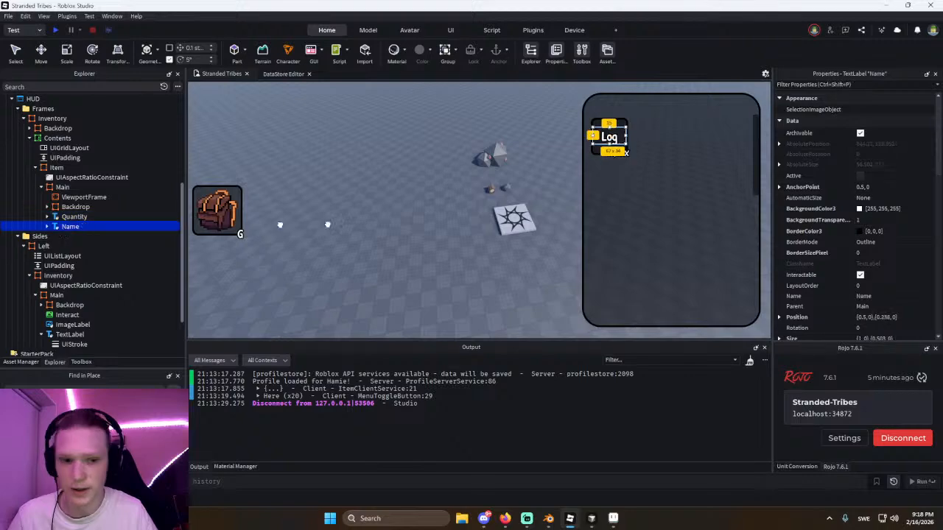
pyautogui.scroll(-4, 885, 246)
pyautogui.click(859, 248)
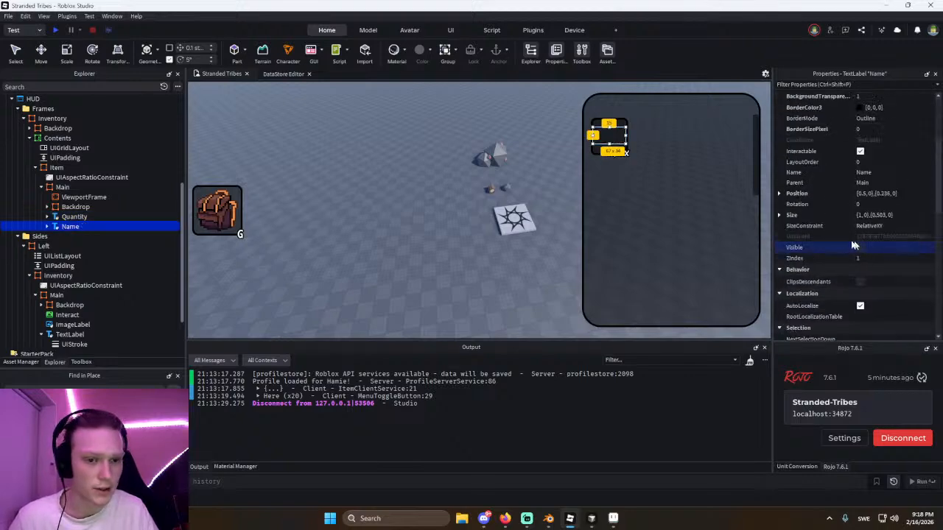
pyautogui.click(446, 235)
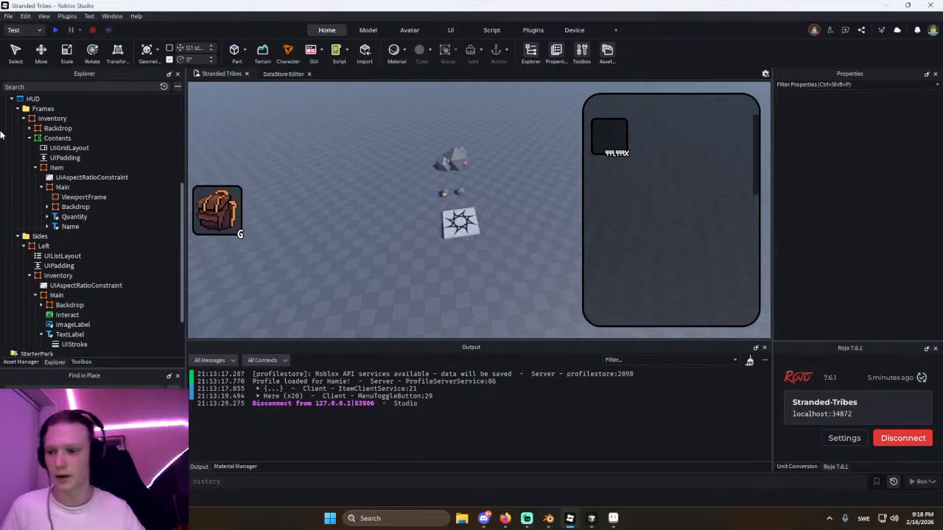
# Collapse the Item template's hierarchy in Contents and hide the whole Item frame by turning off its Visible property.
pyautogui.click(53, 196)
pyautogui.click(41, 187)
pyautogui.click(35, 168)
pyautogui.click(49, 168)
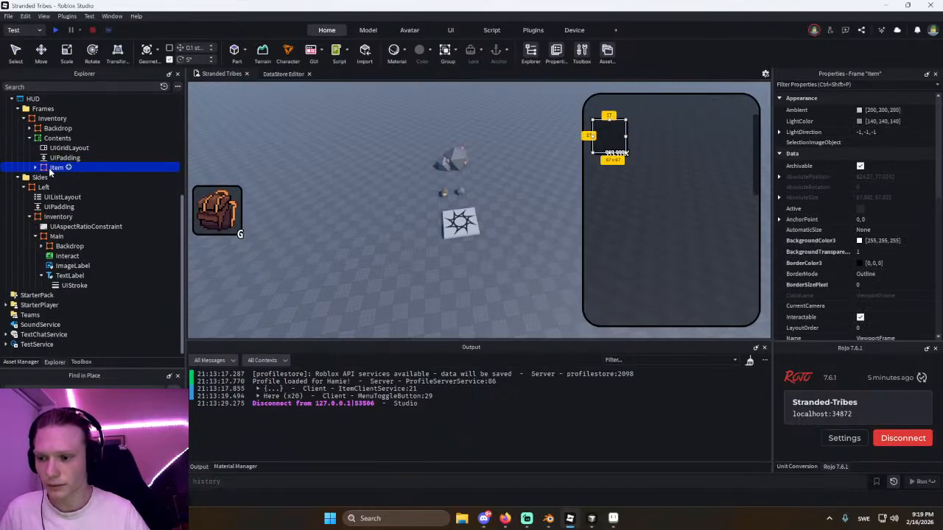
pyautogui.scroll(-5, 825, 236)
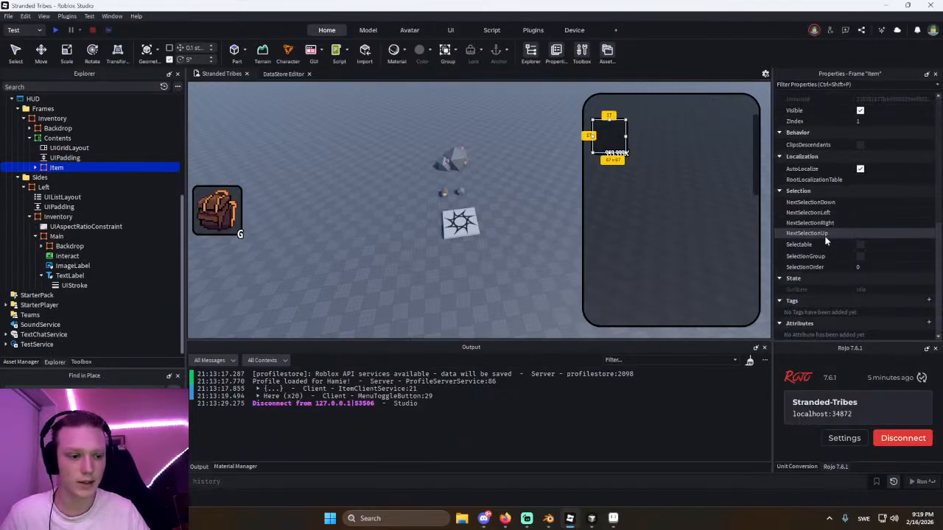
pyautogui.click(929, 302)
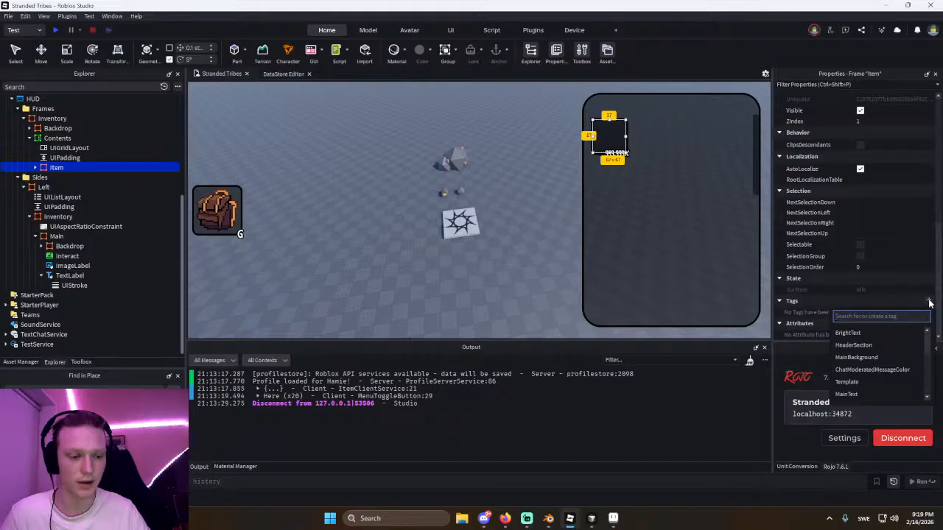
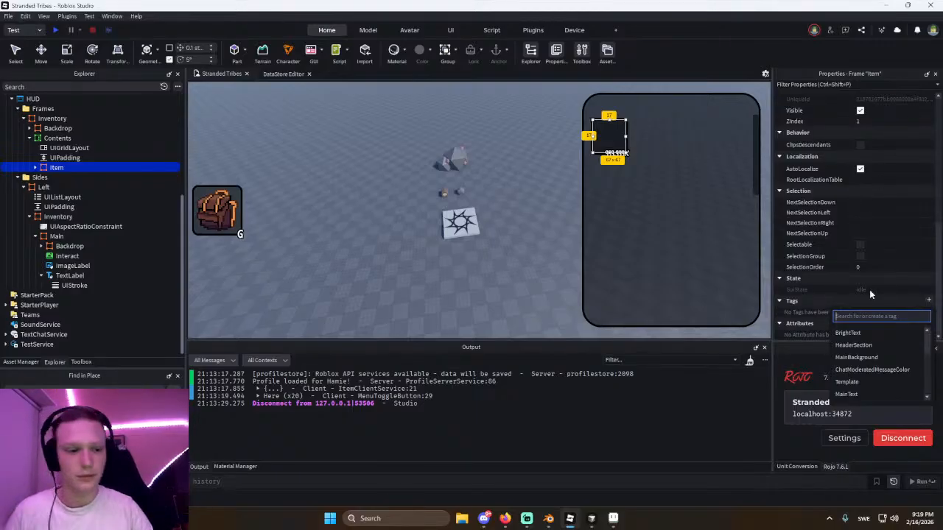
pyautogui.click(860, 111)
pyautogui.click(860, 111)
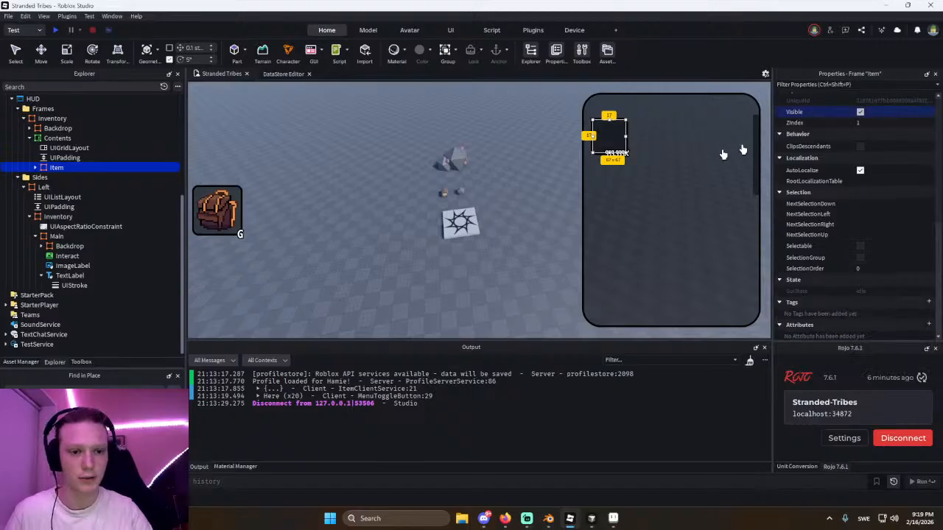
pyautogui.click(860, 111)
pyautogui.click(503, 217)
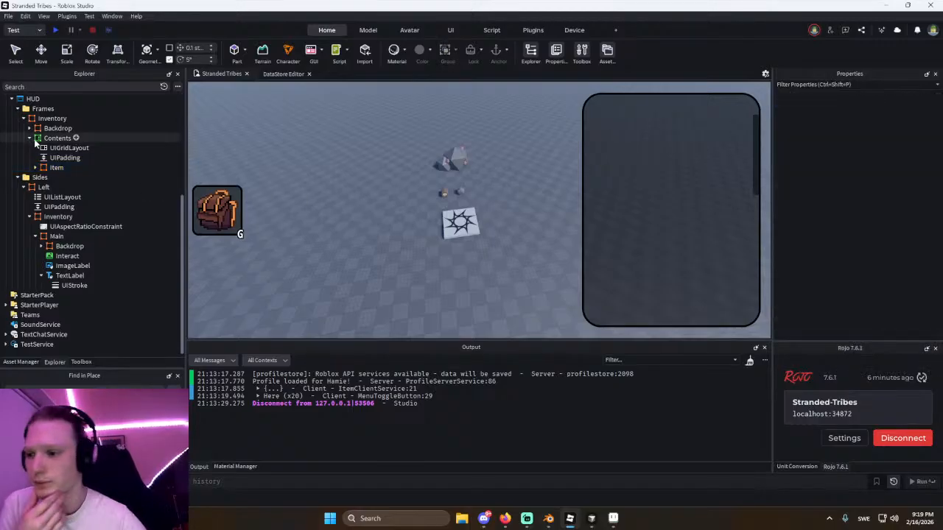
# Switch to Cursor, show the Stranded-Tribes project files, collapse the Profile and Tags folders and expand Menus under shared/Systems.
pyautogui.click(591, 518)
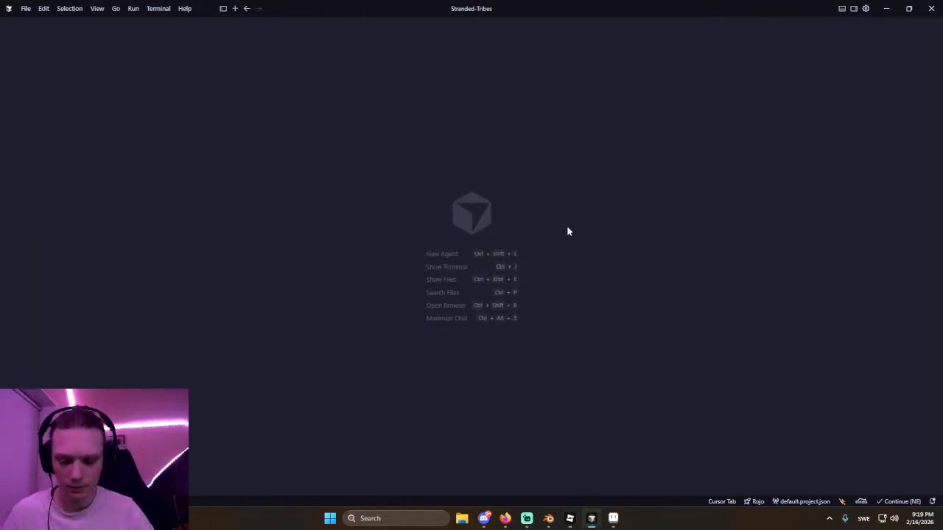
pyautogui.hotkey('ctrl', 'shift', 'e')
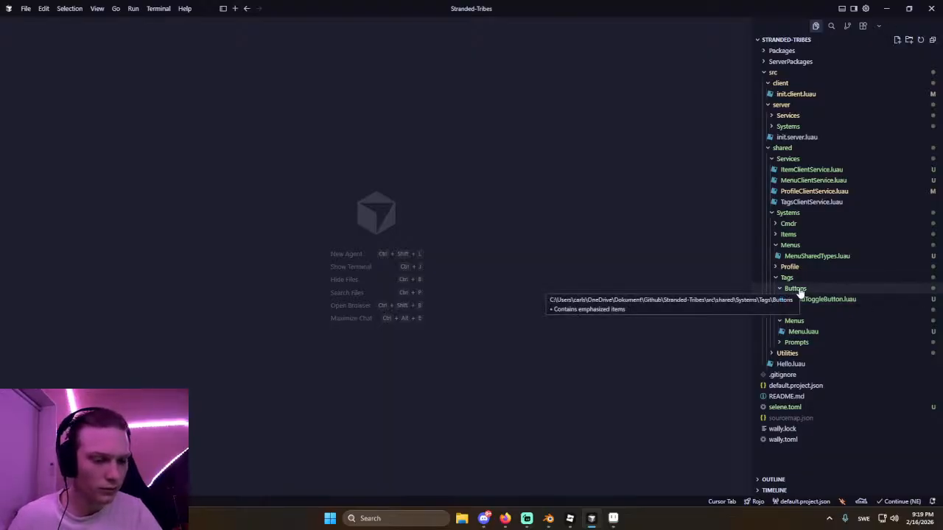
pyautogui.click(789, 247)
pyautogui.click(787, 257)
pyautogui.click(787, 257)
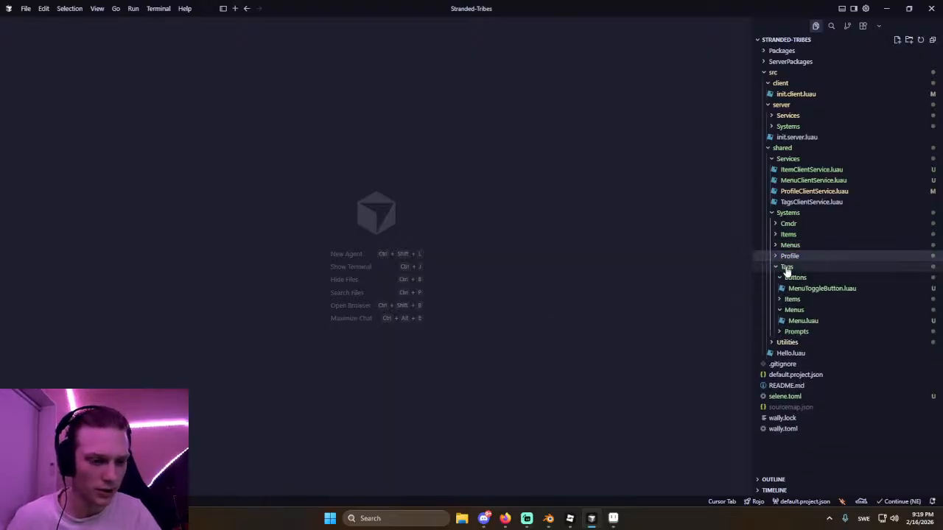
pyautogui.click(787, 267)
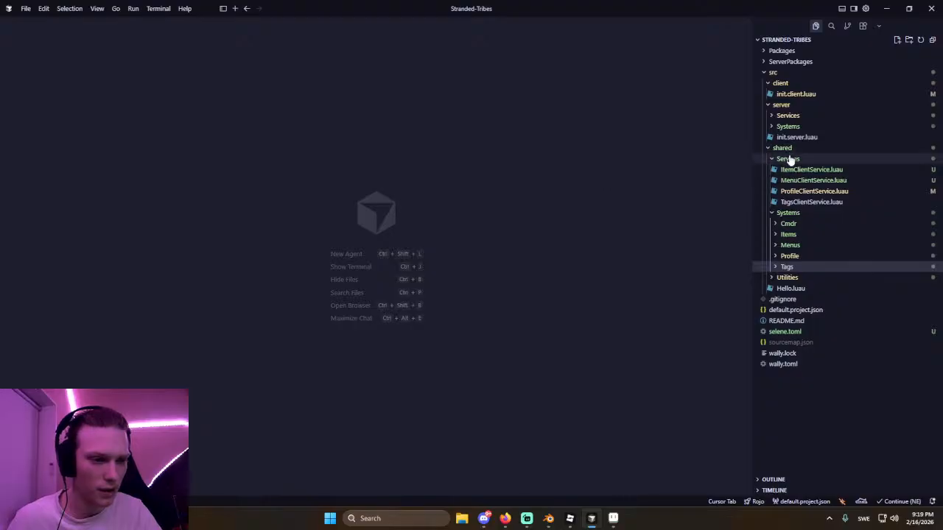
pyautogui.click(797, 246)
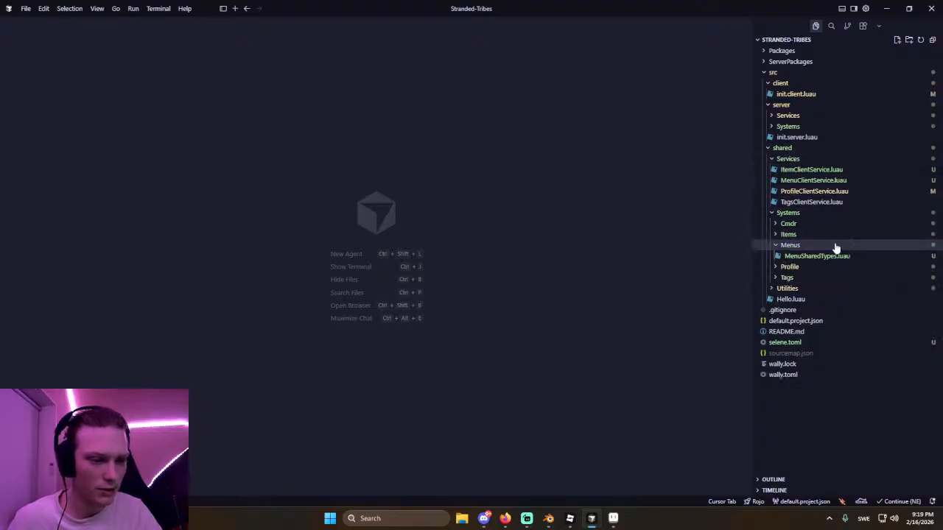
# Create a subfolder named Components inside shared/Systems/Menus, replacing the first name entry Menus.
pyautogui.click(908, 39)
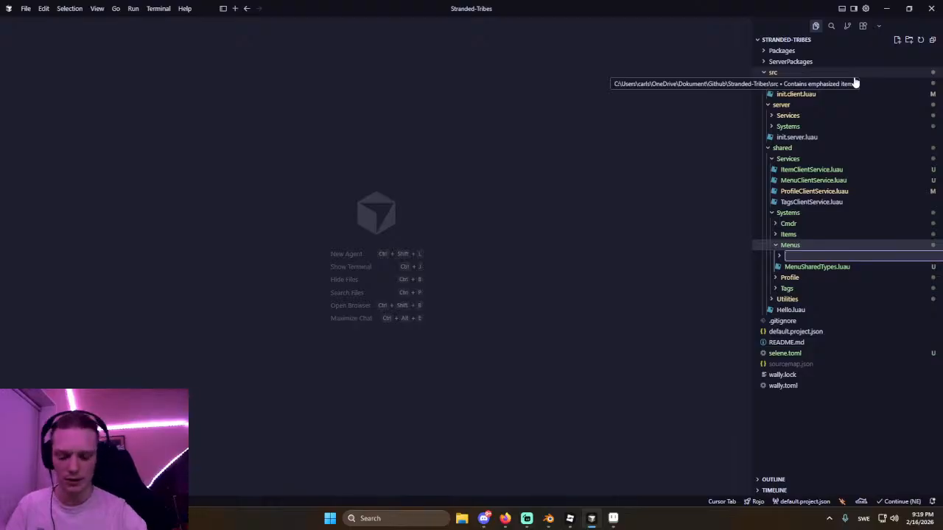
pyautogui.write('M')
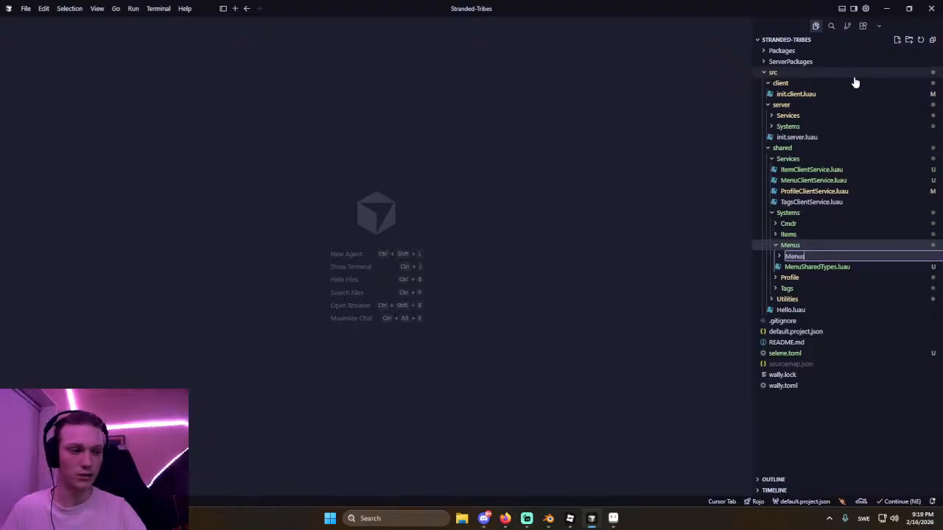
pyautogui.write('enus')
pyautogui.hotkey('ctrl', 'BackSpace')
pyautogui.write('Co')
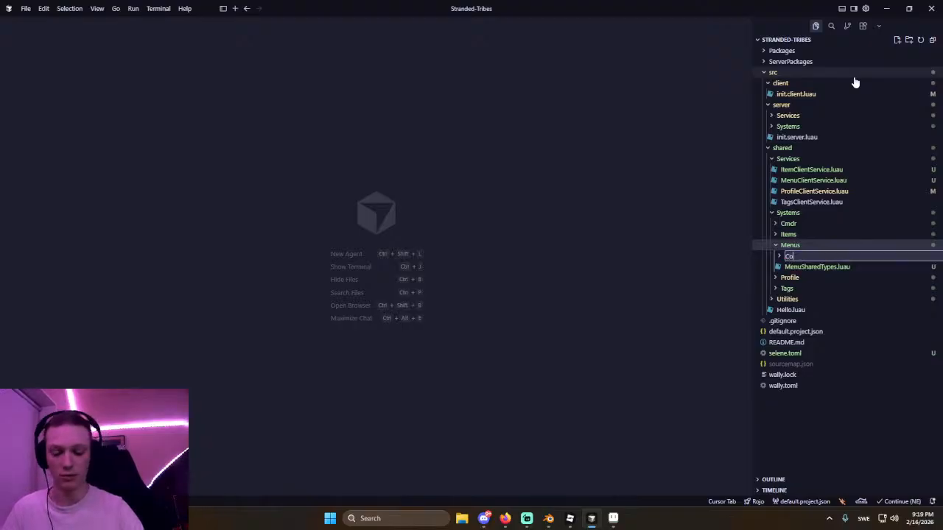
pyautogui.write('mponents')
pyautogui.press('Return')
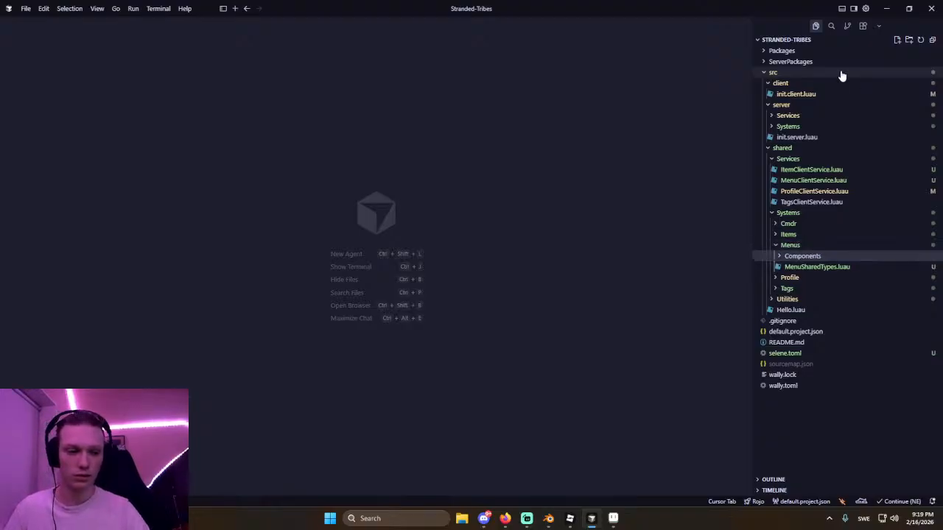
# Rename the new Components subfolder to Menus.
pyautogui.press('F2')
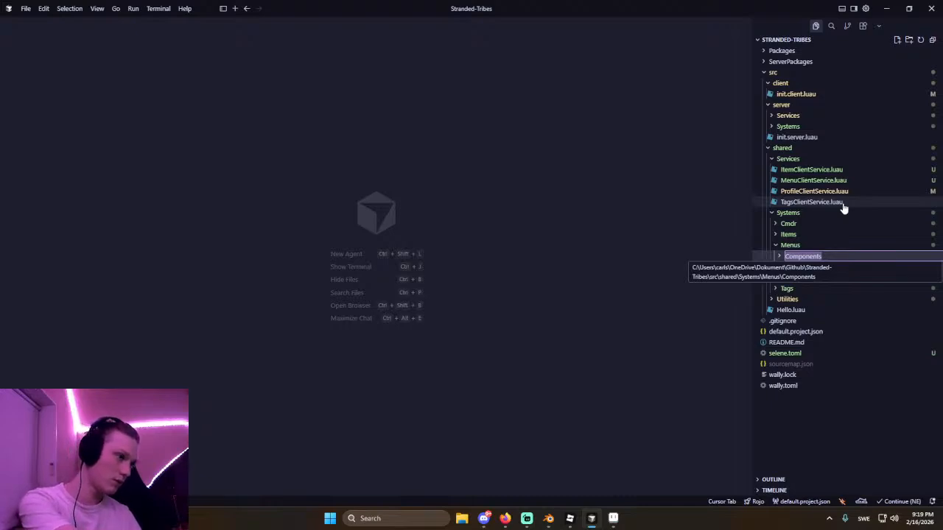
pyautogui.write('M')
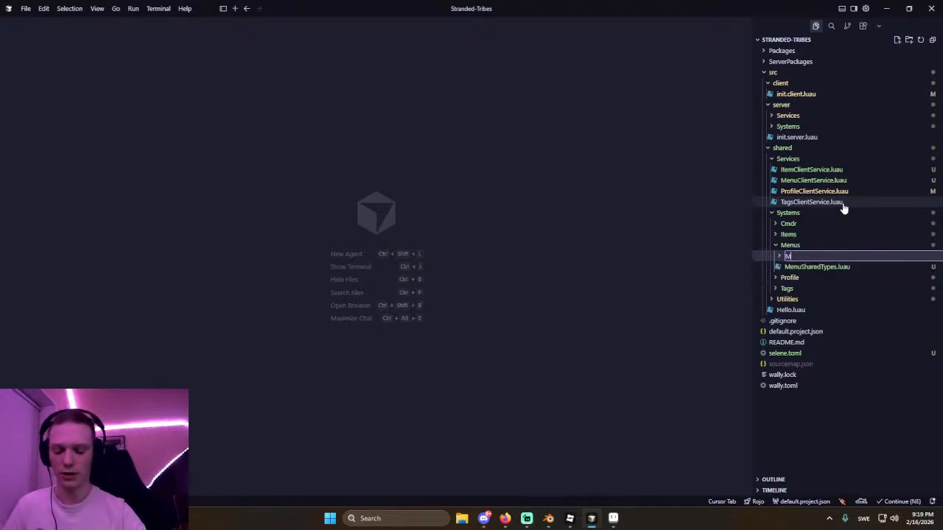
pyautogui.write('enus')
pyautogui.press('Return')
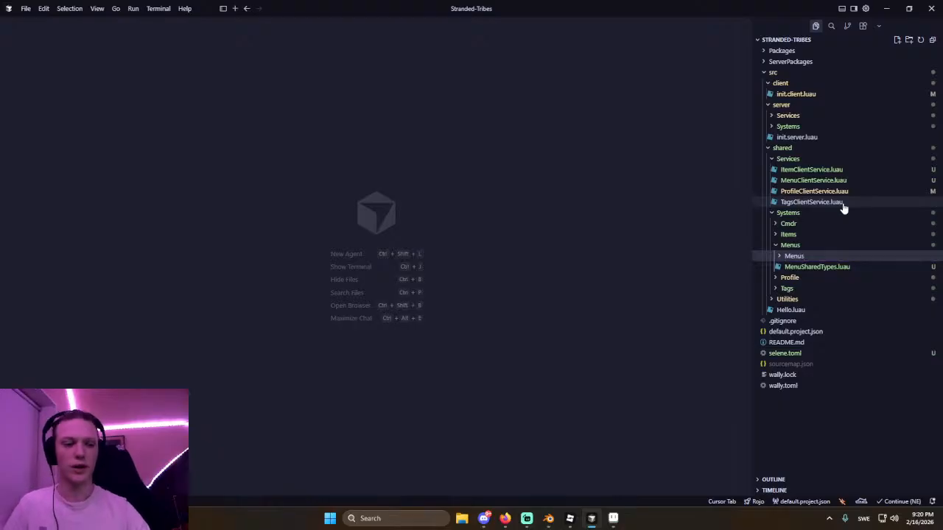
# Create InventoryMenu.luau in the inner Menus folder and fill it with the class snippet, naming the class InventoryMenu.
pyautogui.click(897, 41)
pyautogui.write('in')
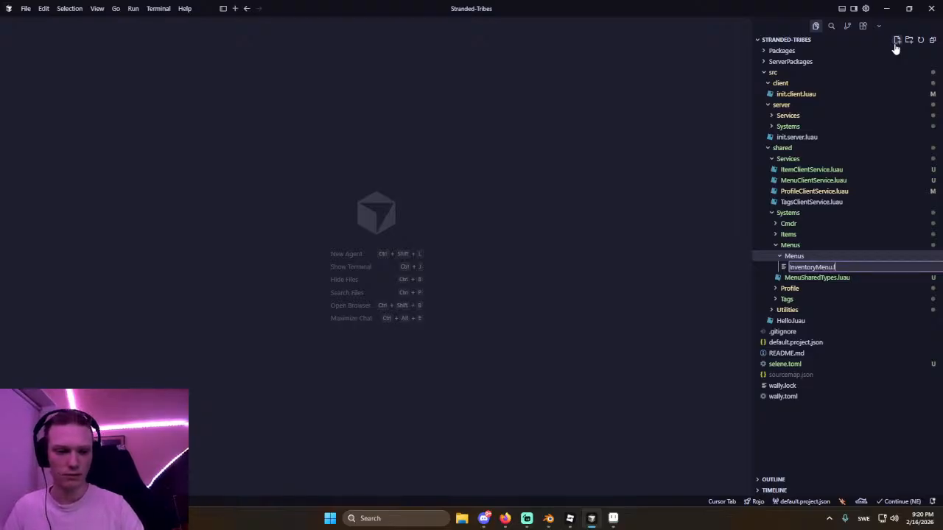
pyautogui.press('Return')
pyautogui.write('clas')
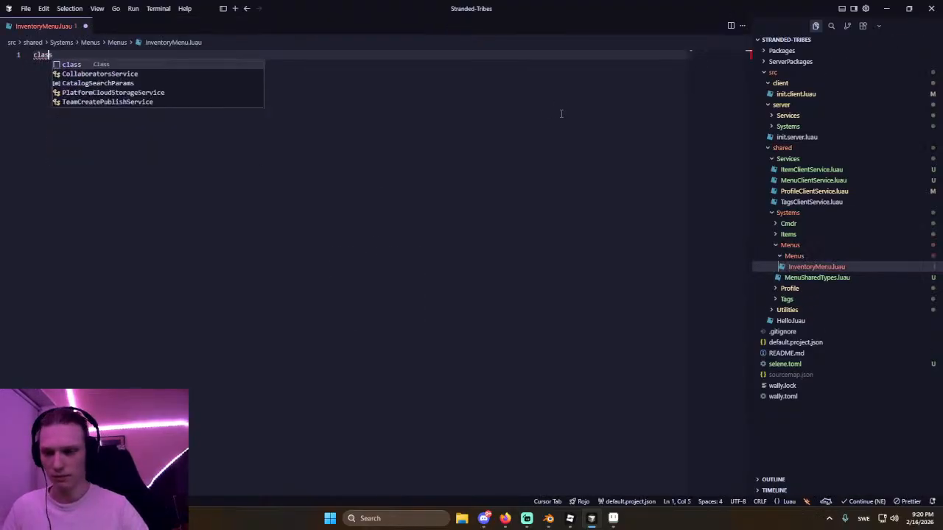
pyautogui.press('Tab')
pyautogui.write('InventoryMenu')
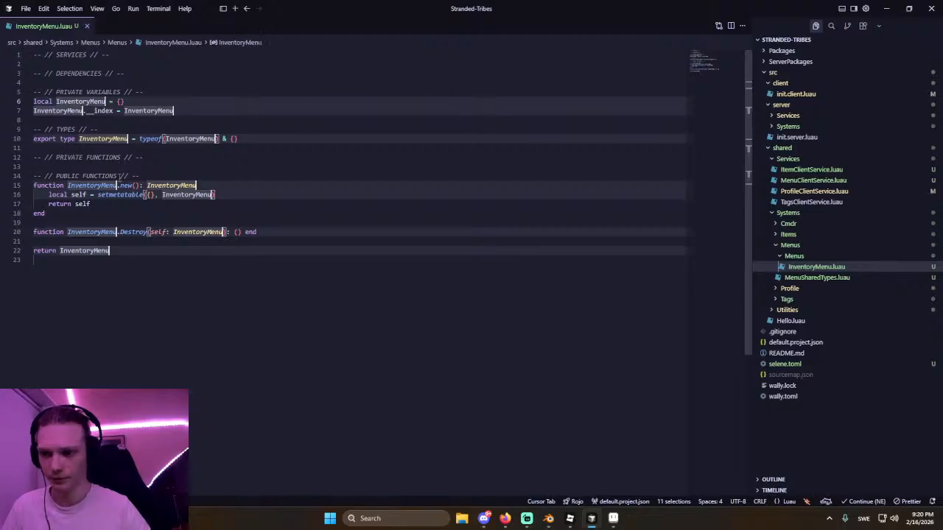
# Give InventoryMenu.new a menu: Frame parameter and a guard returning self when menu is not a descendant of the local player's PlayerGui.
pyautogui.click(132, 185)
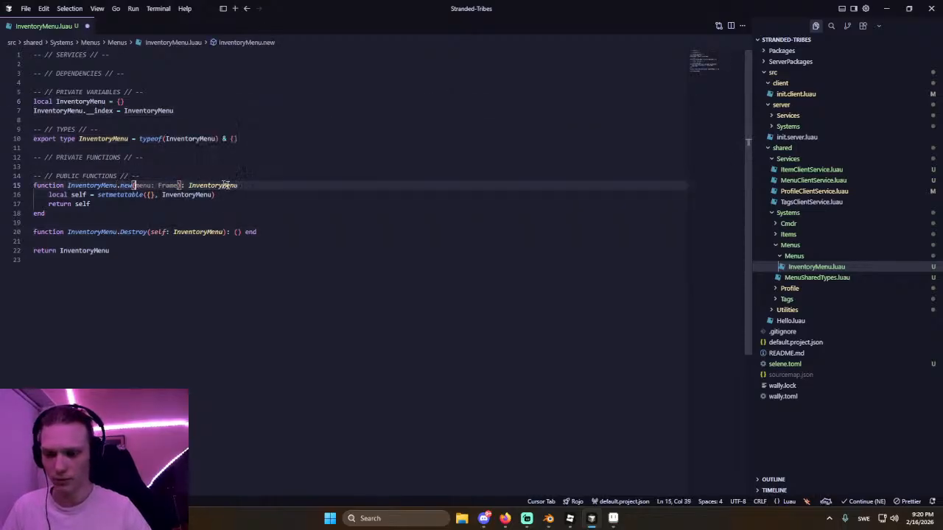
pyautogui.press('Tab')
pyautogui.click(284, 193)
pyautogui.press('Return')
pyautogui.press('Return')
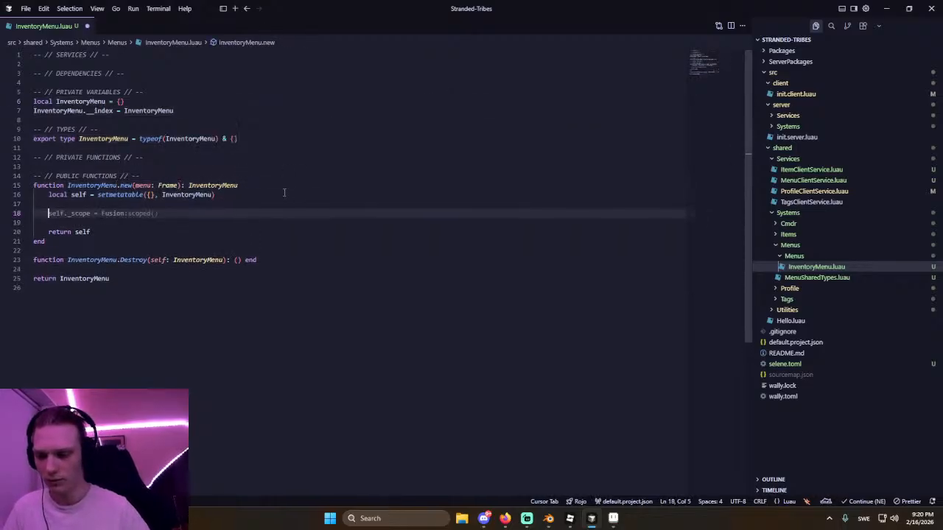
pyautogui.write('if')
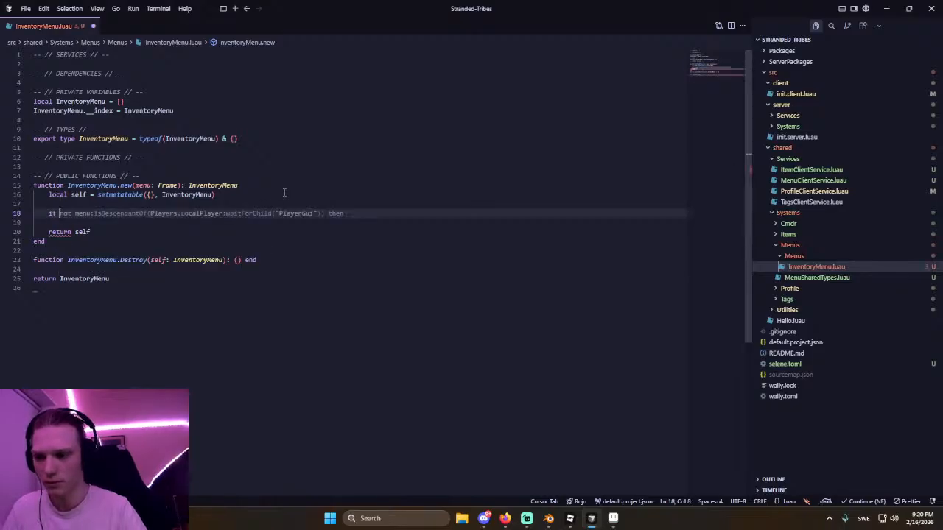
pyautogui.press('Tab')
pyautogui.press('Tab')
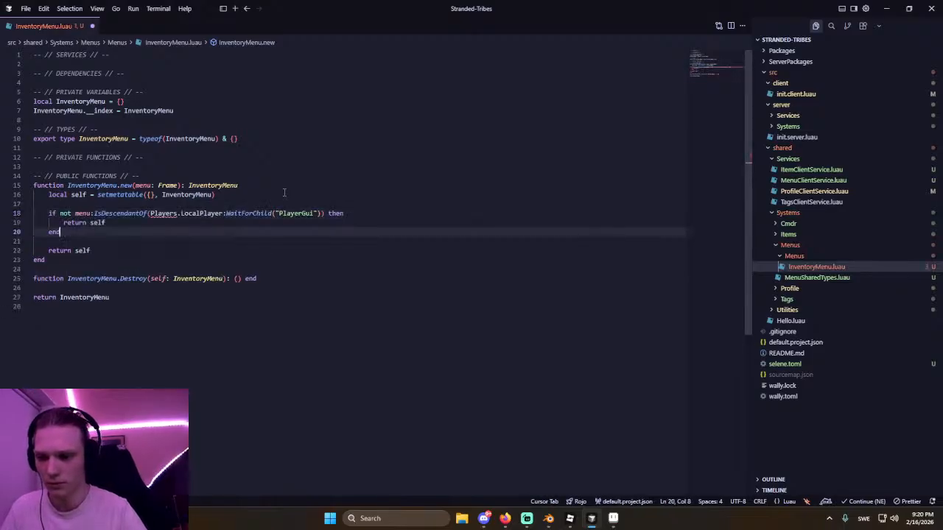
# Retype Players in the PlayerGui check and auto-import the service as local Players = game:GetService("Players").
pyautogui.doubleClick(161, 215)
pyautogui.write('Player')
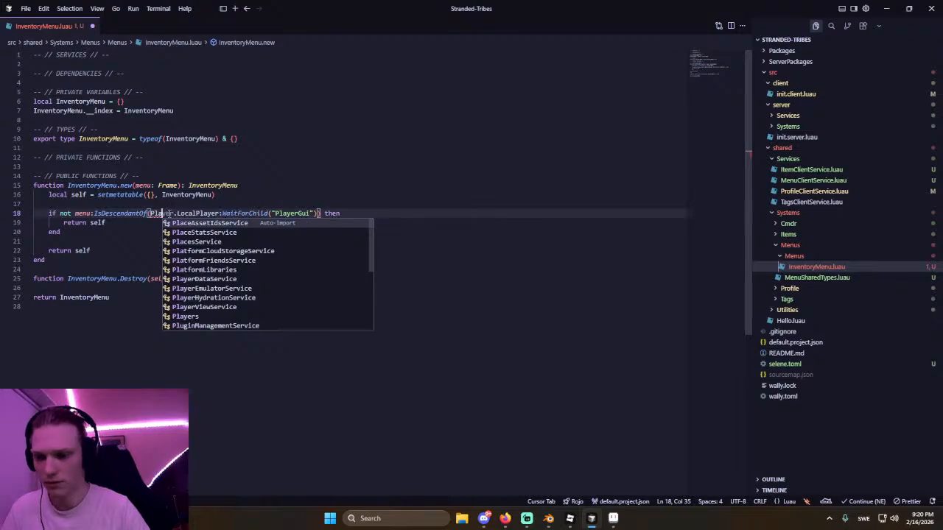
pyautogui.write('s')
pyautogui.press('Down')
pyautogui.press('Up')
pyautogui.press('Tab')
pyautogui.press('Down')
pyautogui.press('Down')
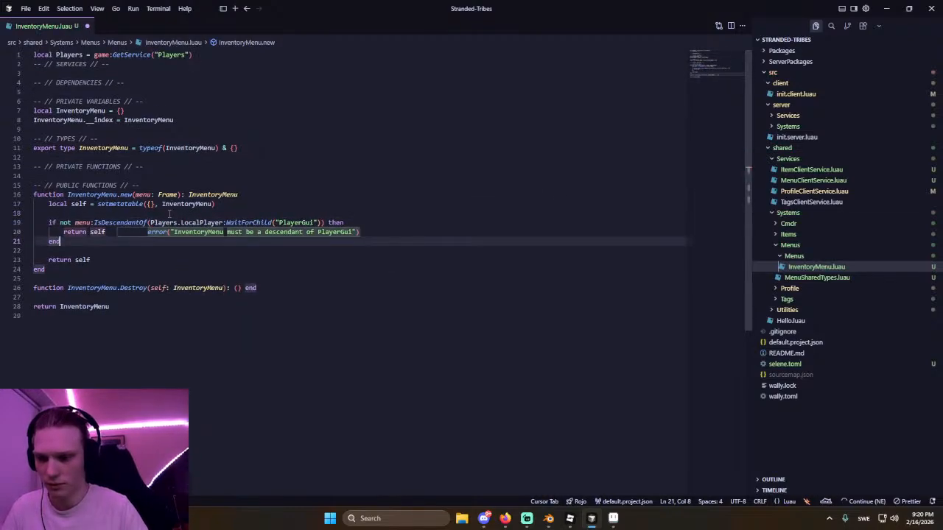
# Add print(menu) to InventoryMenu.new after the PlayerGui check.
pyautogui.press('Return')
pyautogui.press('Return')
pyautogui.write('print(')
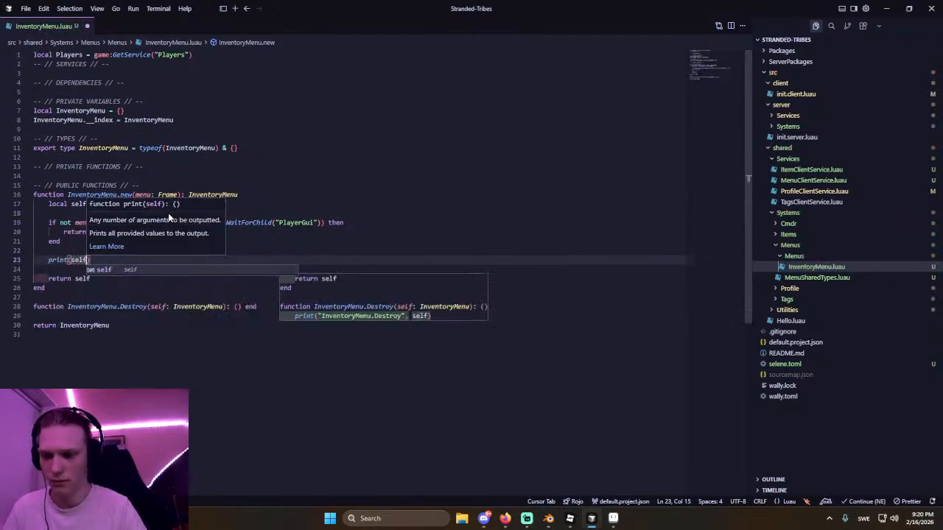
pyautogui.write('menu')
# Switch to Roblox Studio, run a playtest, move the character and expand the ItemClientService table in the output.
pyautogui.hotkey('alt', 'Tab')
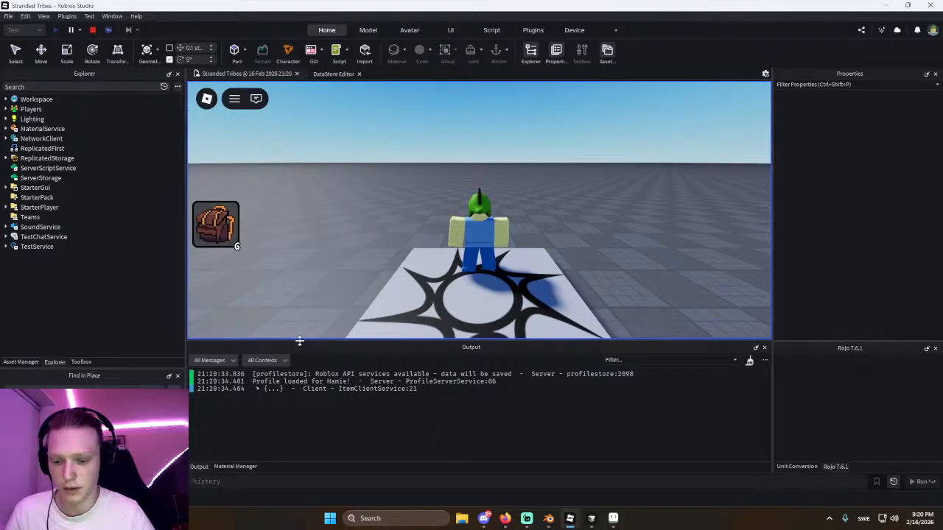
pyautogui.press('a')
pyautogui.moveTo(360, 294); pyautogui.dragTo(359, 295, button='right')
pyautogui.press('s')
pyautogui.click(258, 390)
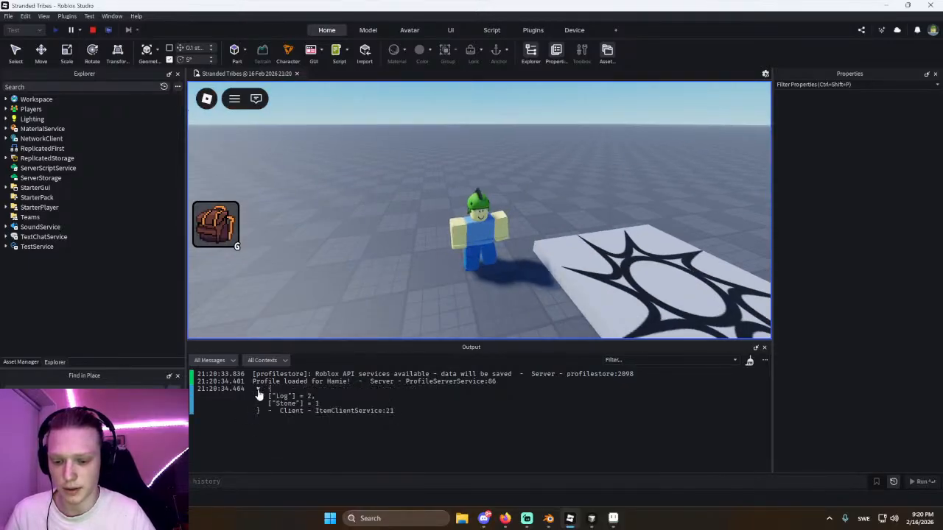
# Collapse the ItemClientService table in the output, stop the playtest and switch to the Cursor editor.
pyautogui.click(258, 390)
pyautogui.click(92, 29)
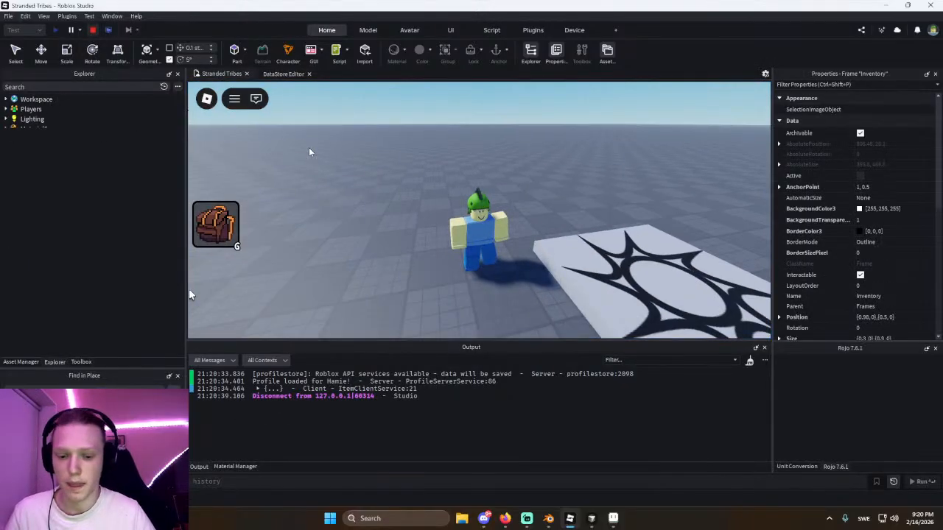
pyautogui.hotkey('alt', 'Tab')
pyautogui.hotkey('alt', 'Tab')
pyautogui.hotkey('alt', 'Tab')
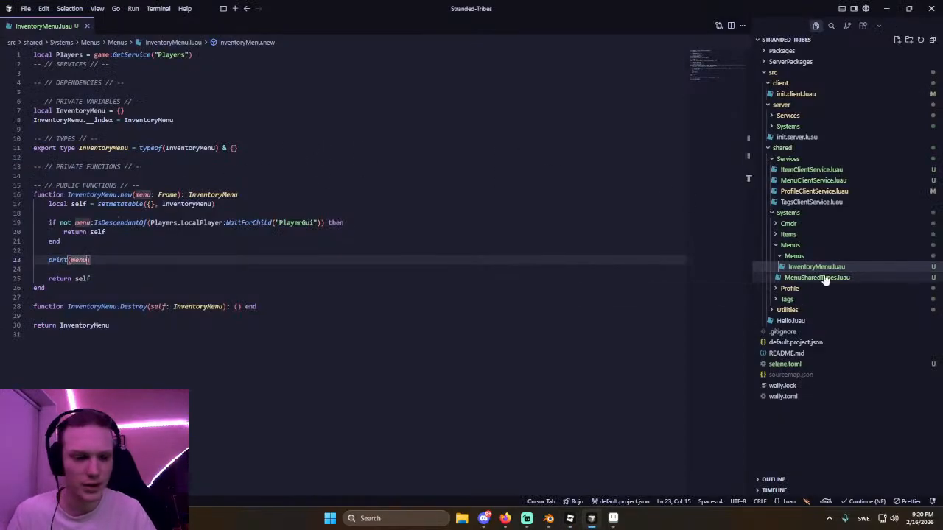
# Move the inner Menus folder containing InventoryMenu.luau from Systems/Menus into Systems/Tags/Menus.
pyautogui.click(794, 257)
pyautogui.click(793, 258)
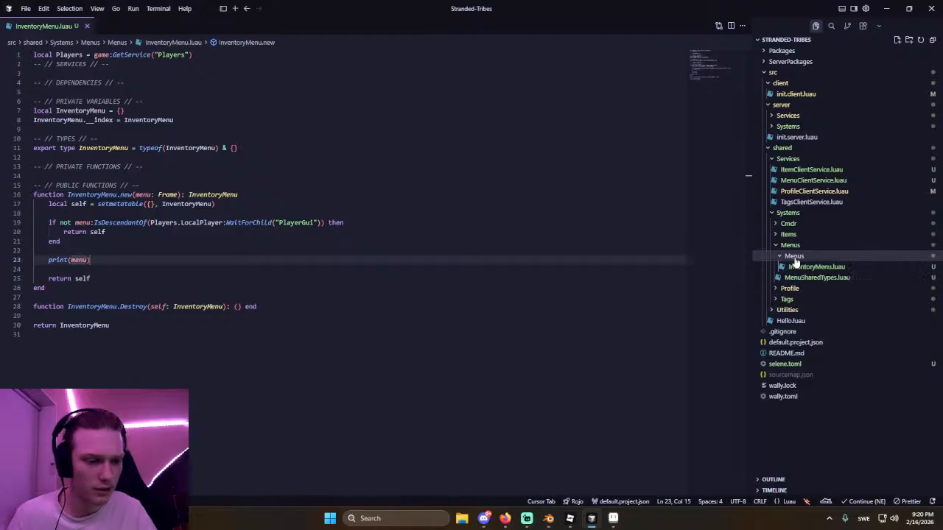
pyautogui.click(794, 258)
pyautogui.click(794, 257)
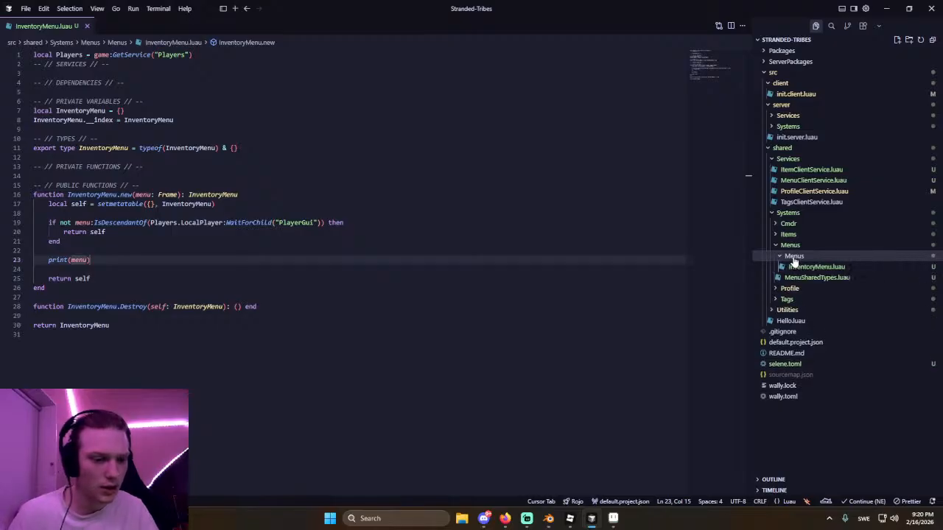
pyautogui.click(785, 300)
pyautogui.click(794, 331)
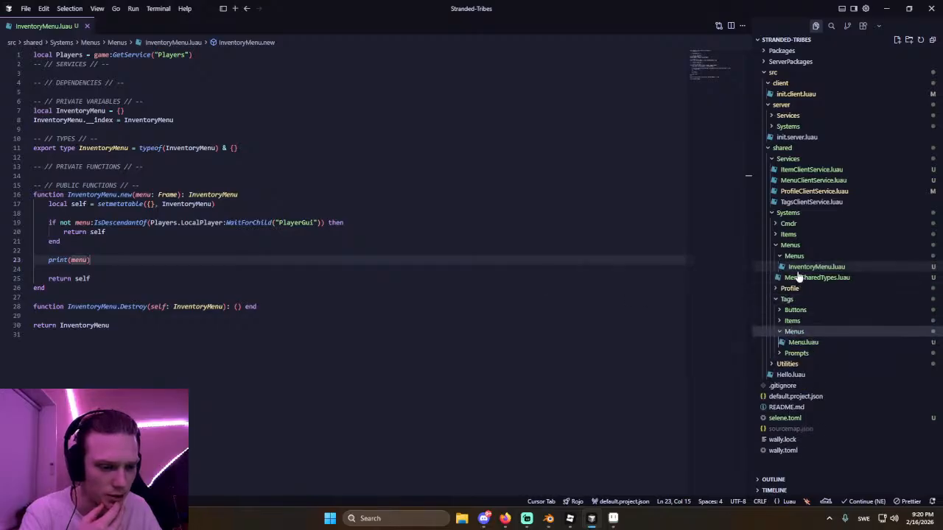
pyautogui.moveTo(793, 256); pyautogui.dragTo(821, 330)
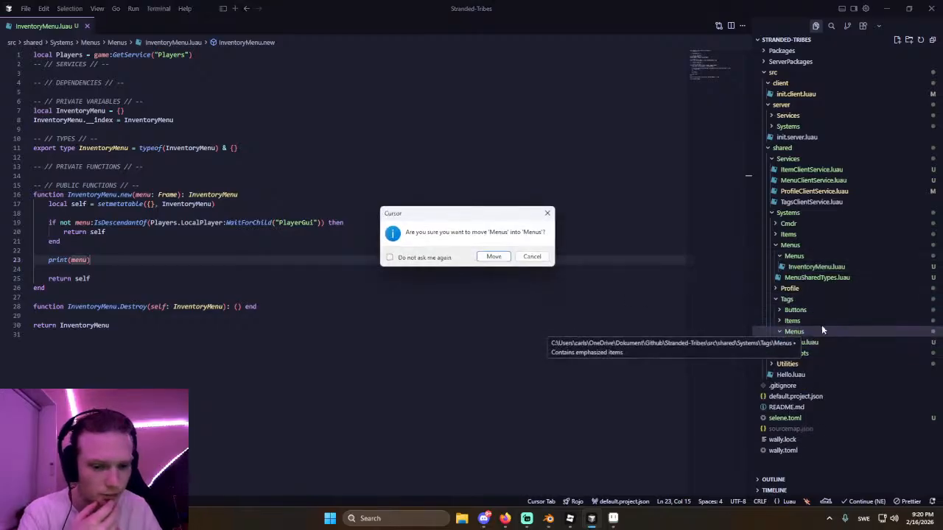
pyautogui.press('Return')
# Switch to Roblox Studio, run a playtest, and toggle the printed Inventory frame's Visible property on and off before stopping.
pyautogui.hotkey('alt', 'Tab')
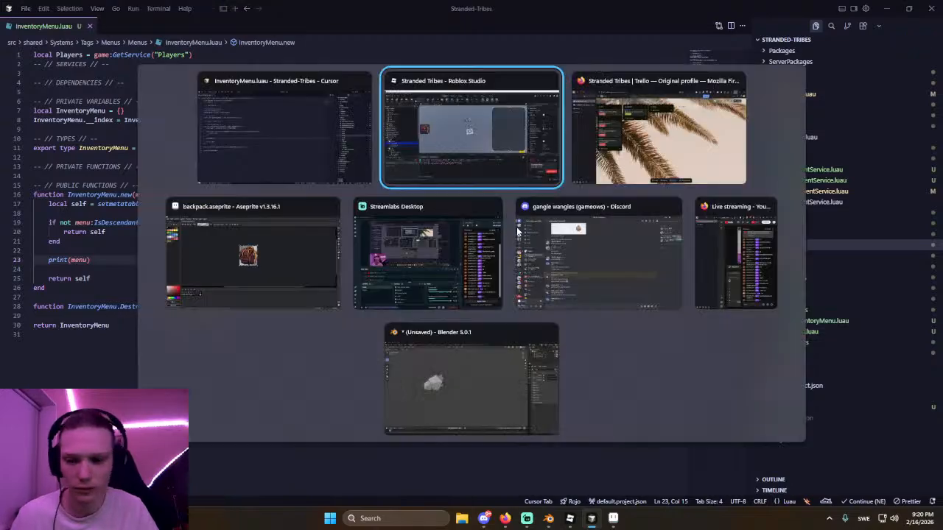
pyautogui.click(55, 30)
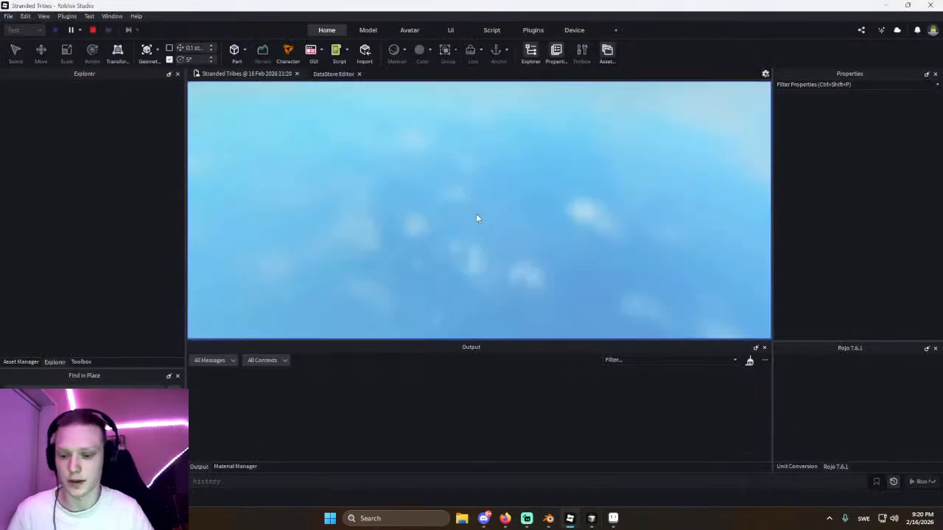
pyautogui.press('w')
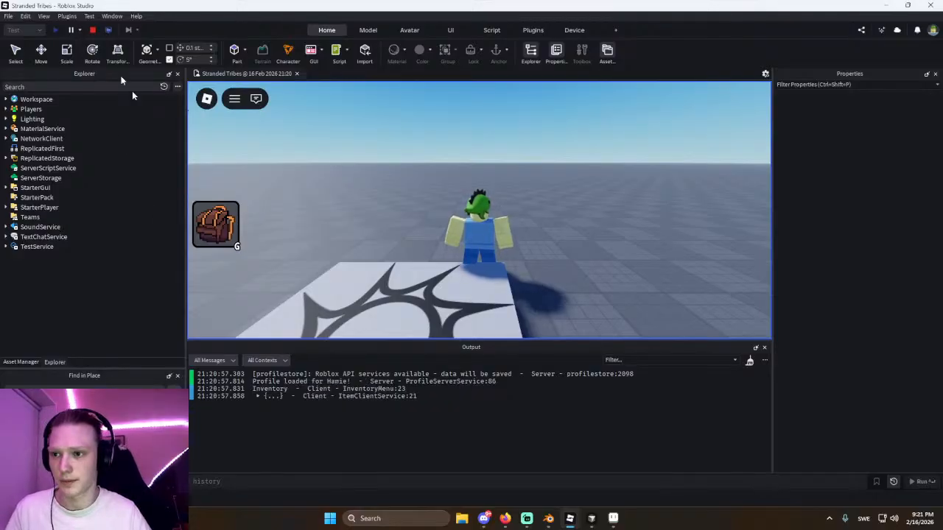
pyautogui.click(258, 390)
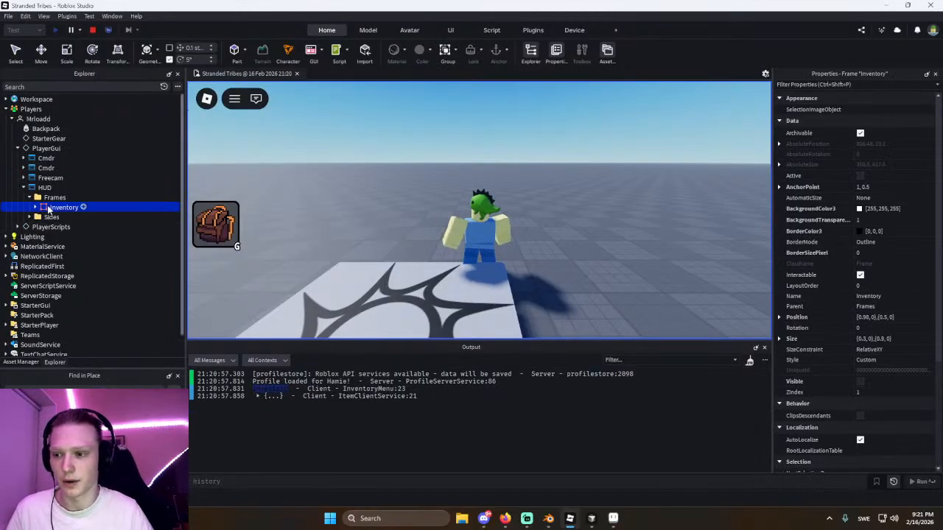
pyautogui.click(861, 381)
pyautogui.click(860, 382)
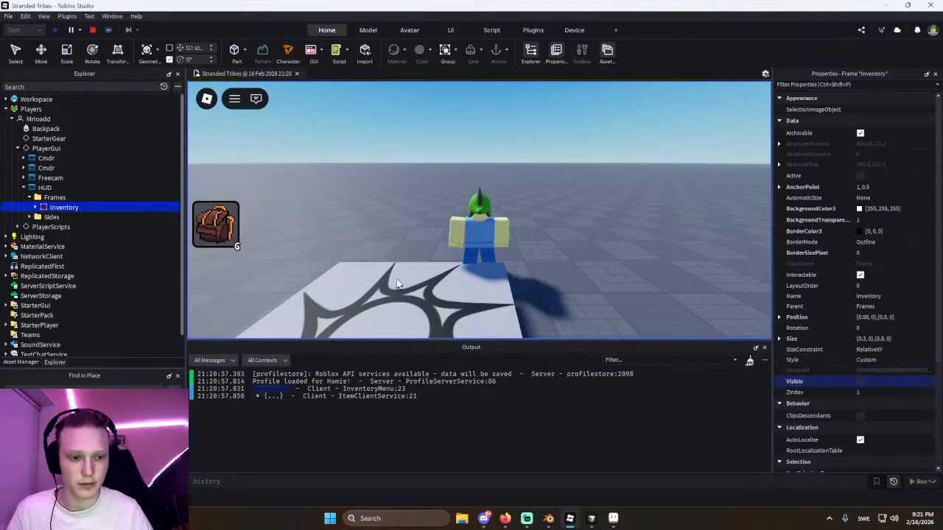
pyautogui.click(95, 31)
# Locate the Inventory frame's Contents in Roblox Studio, and delete the print(menu) line from InventoryMenu.new in Cursor.
pyautogui.hotkey('alt', 'Tab')
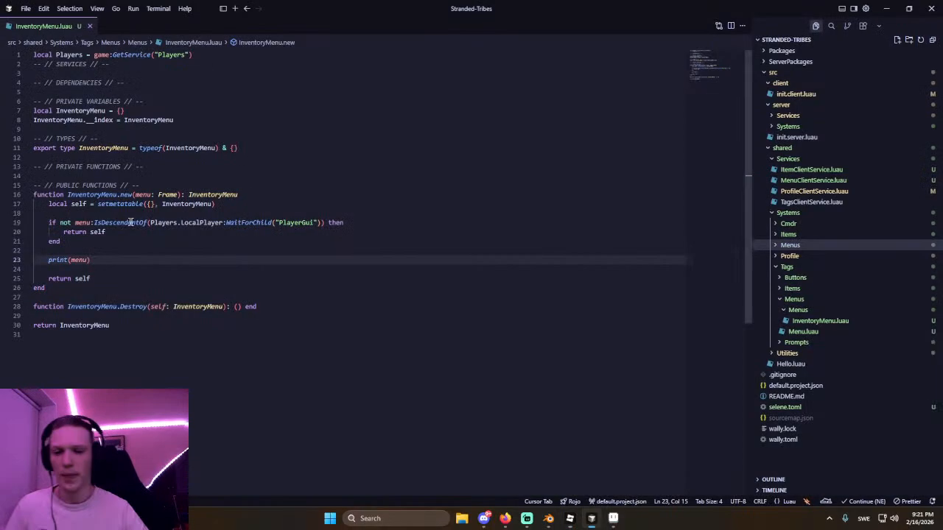
pyautogui.moveTo(90, 261); pyautogui.dragTo(43, 255)
pyautogui.hotkey('alt', 'Tab')
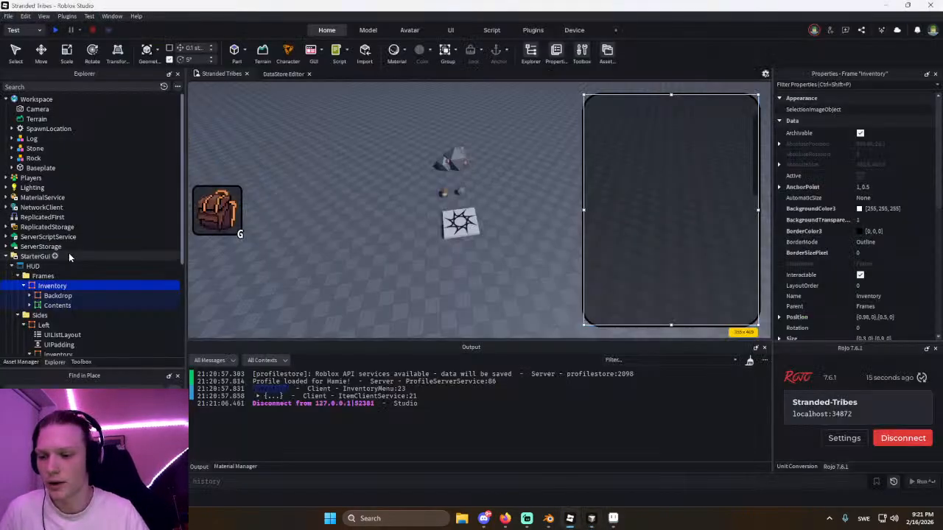
pyautogui.scroll(-2, 30, 266)
pyautogui.click(29, 264)
pyautogui.hotkey('alt', 'Tab')
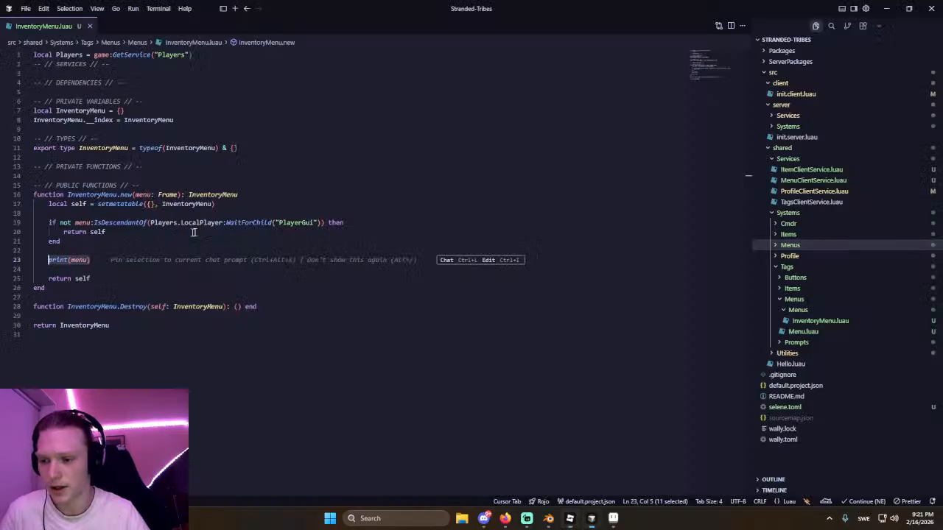
pyautogui.click(133, 267)
pyautogui.click(134, 262)
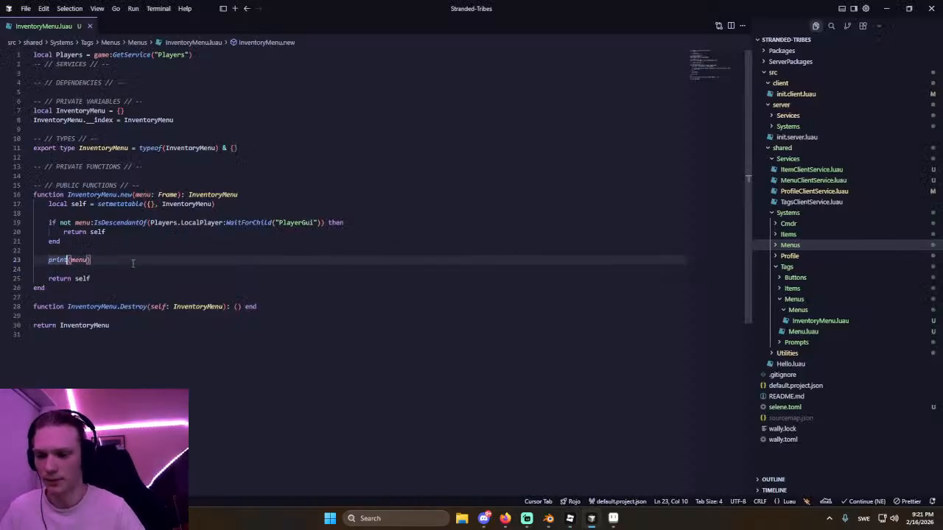
pyautogui.press('BackSpace')
pyautogui.press('BackSpace')
pyautogui.press('BackSpace')
pyautogui.press('BackSpace')
pyautogui.press('BackSpace')
pyautogui.press('BackSpace')
pyautogui.press('BackSpace')
pyautogui.press('BackSpace')
pyautogui.press('BackSpace')
pyautogui.press('BackSpace')
pyautogui.press('BackSpace')
# Declare local contents = menu:FindFirstChild("Contents") :: ScrollingFrame after the PlayerGui check.
pyautogui.write('local co')
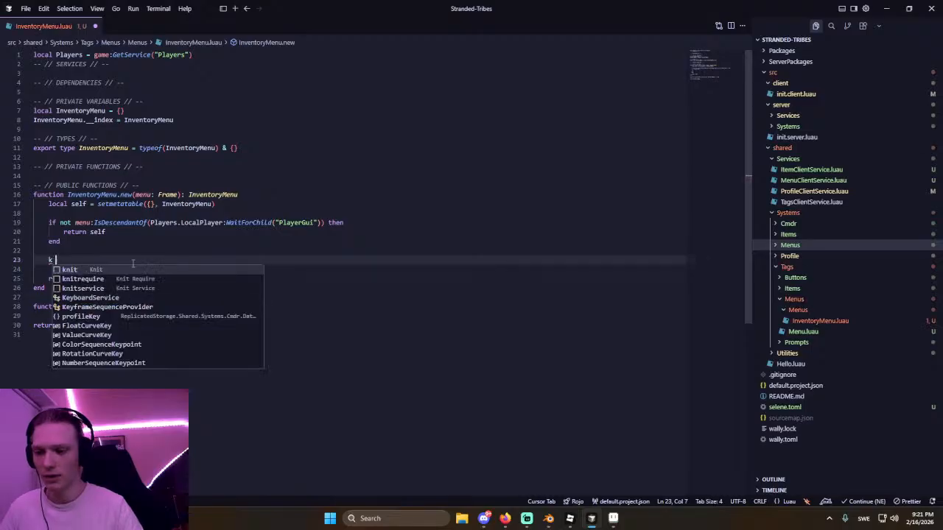
pyautogui.write('nten')
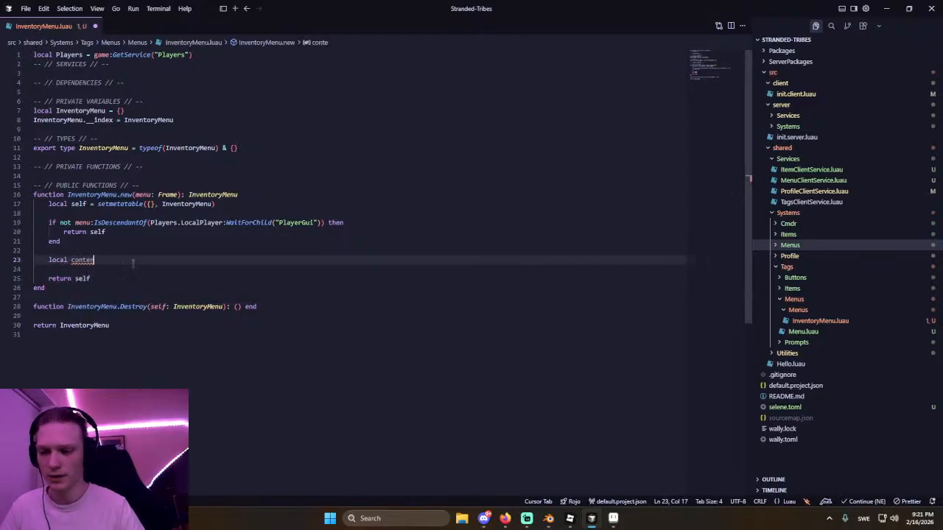
pyautogui.write('ts = menu:fi')
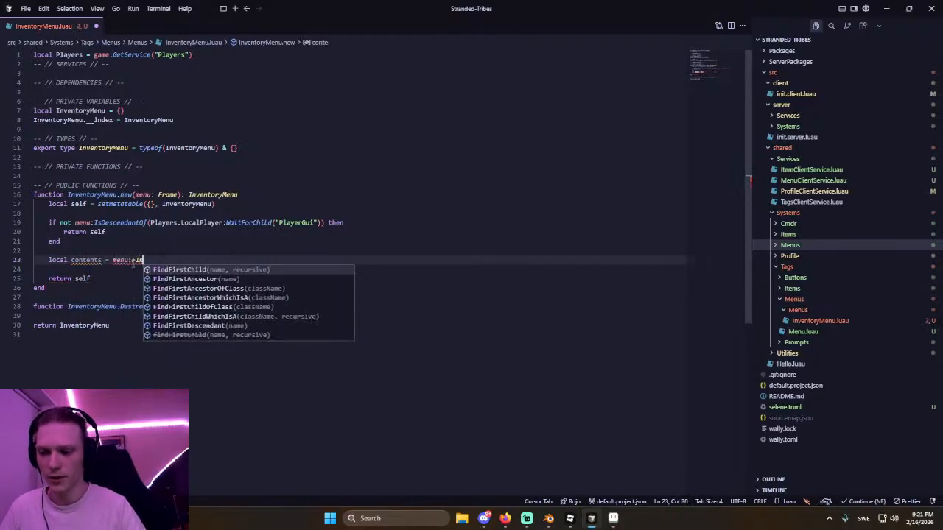
pyautogui.press('Tab')
pyautogui.write('Contents')
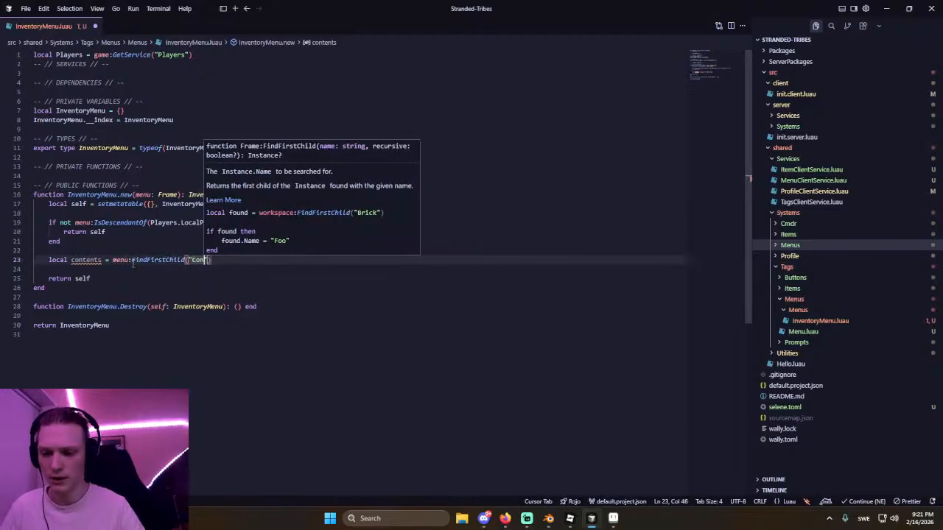
pyautogui.press('Tab')
pyautogui.write(':: Scro')
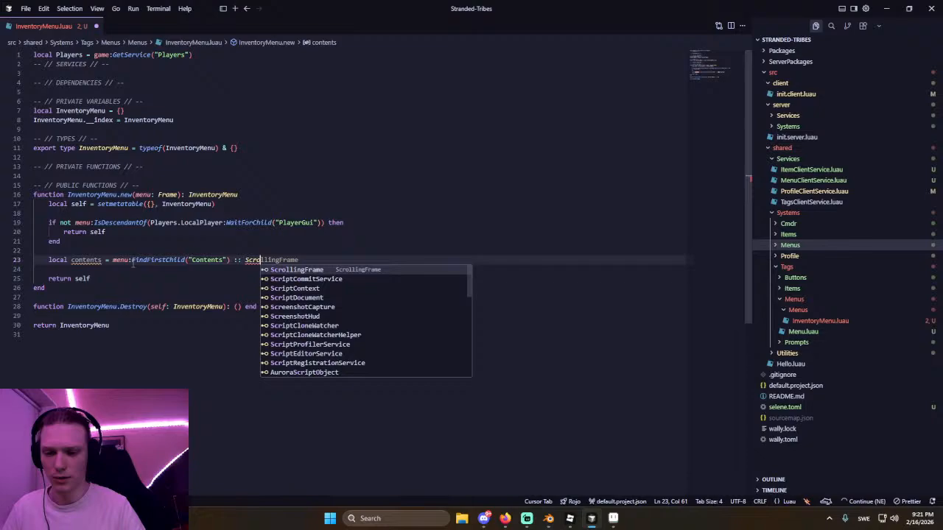
pyautogui.press('Tab')
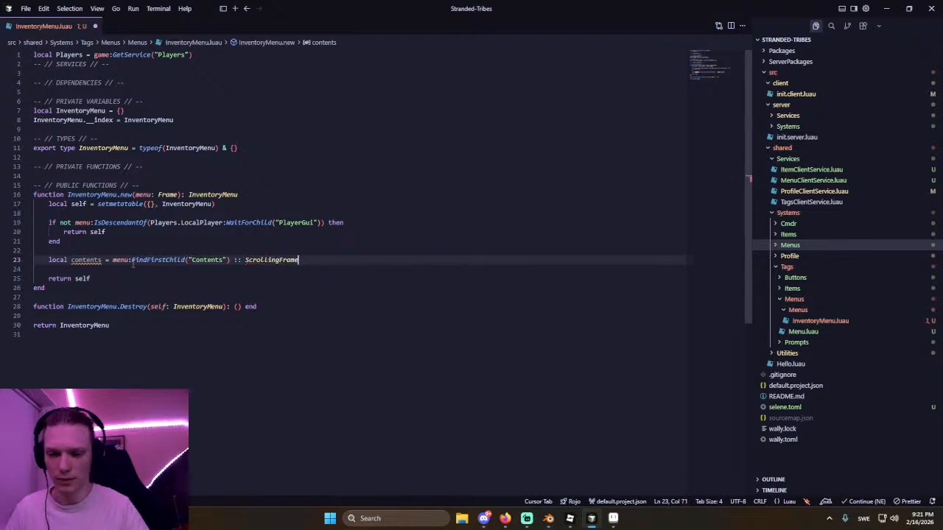
# Check the Item template in Roblox Studio, and declare local itemTemplate = contents:FindFirstChild("ItemTemplate") :: Frame below contents in Cursor.
pyautogui.press('Return')
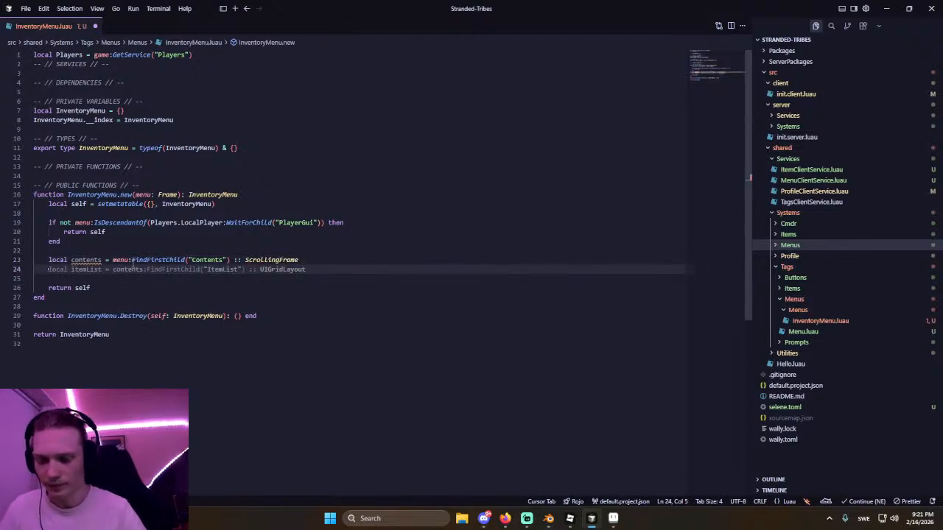
pyautogui.hotkey('alt', 'Tab')
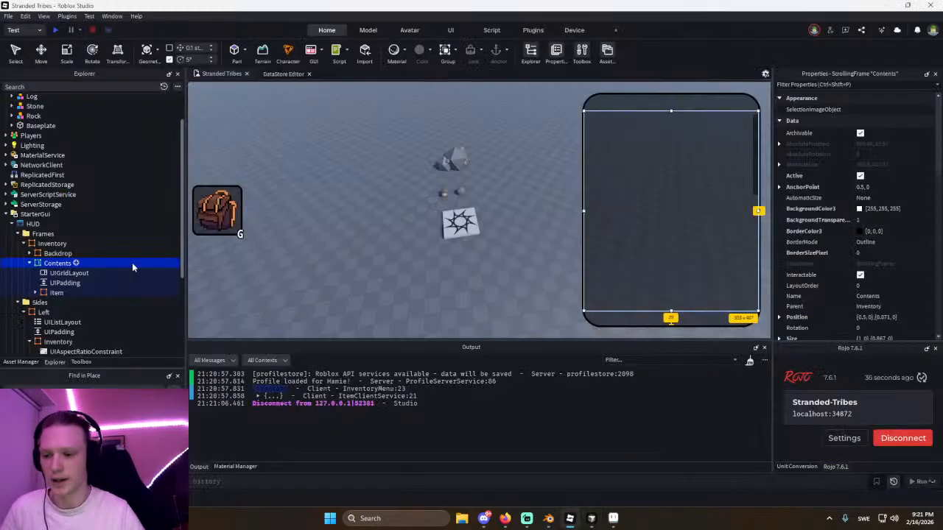
pyautogui.click(42, 291)
pyautogui.hotkey('alt', 'Tab')
pyautogui.write('ki')
pyautogui.press('BackSpace')
pyautogui.press('BackSpace')
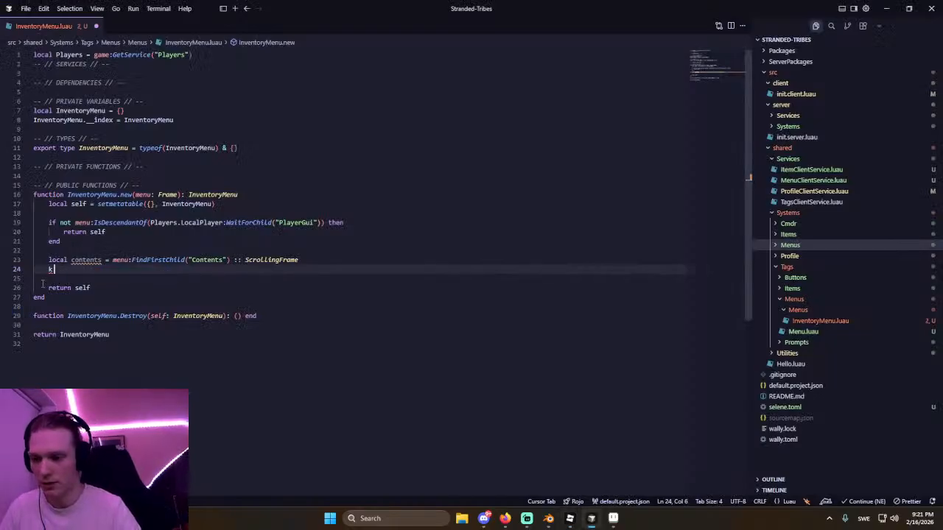
pyautogui.write('local itemTempl')
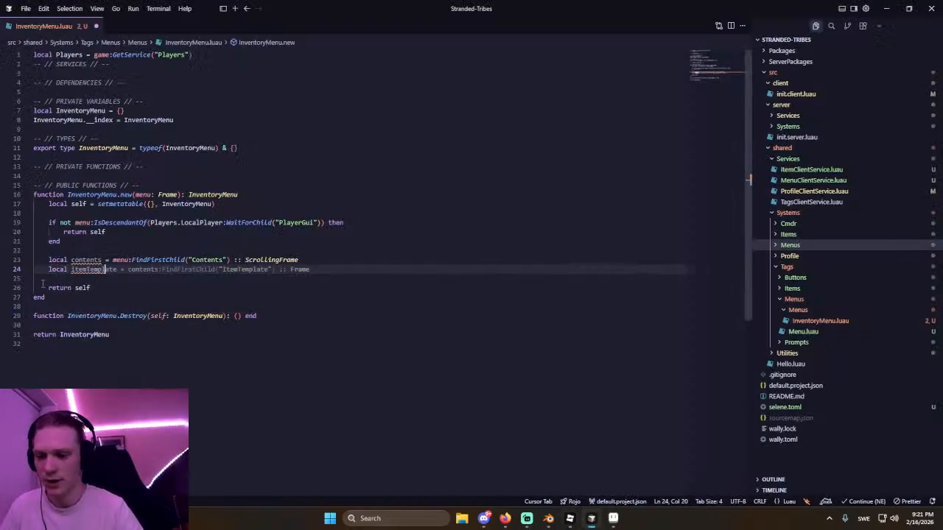
pyautogui.write('ate =')
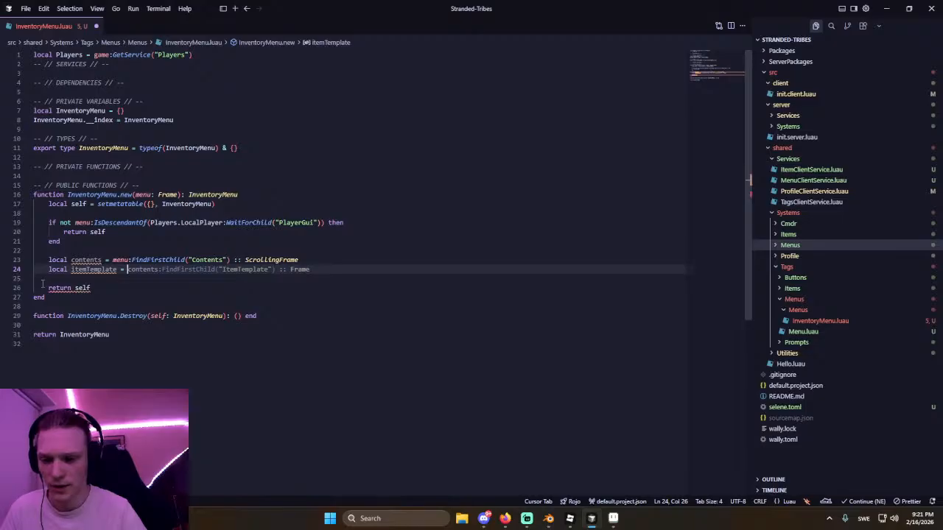
pyautogui.press('Tab')
# Change the child name in the itemTemplate lookup to "Item", keeping the variable name, and start a new line below.
pyautogui.doubleClick(239, 271)
pyautogui.hotkey('ctrl', 'd')
pyautogui.write('I')
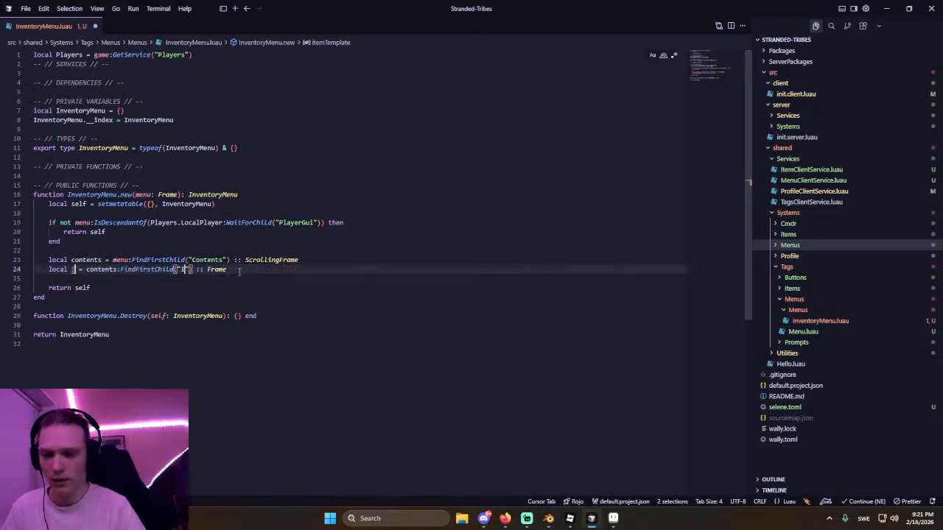
pyautogui.press('Escape')
pyautogui.hotkey('ctrl', 'z')
pyautogui.press('Escape')
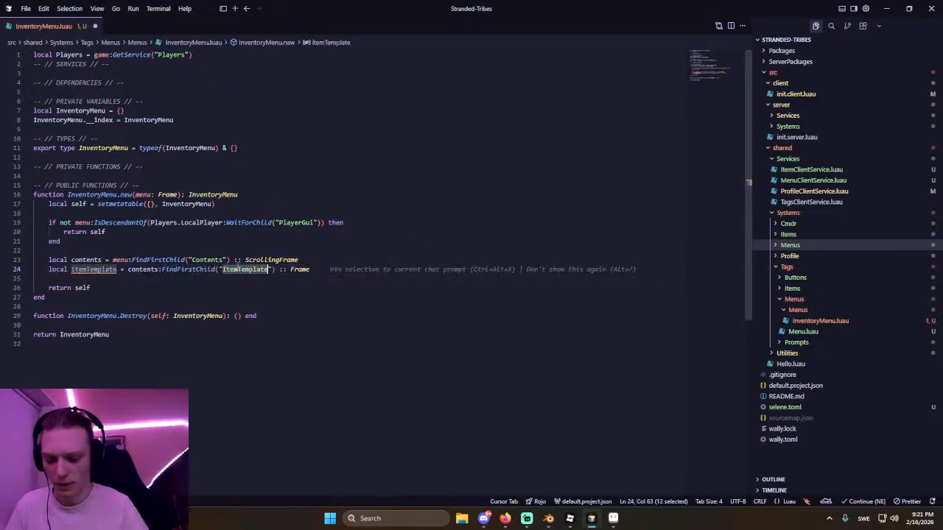
pyautogui.write('Itemem')
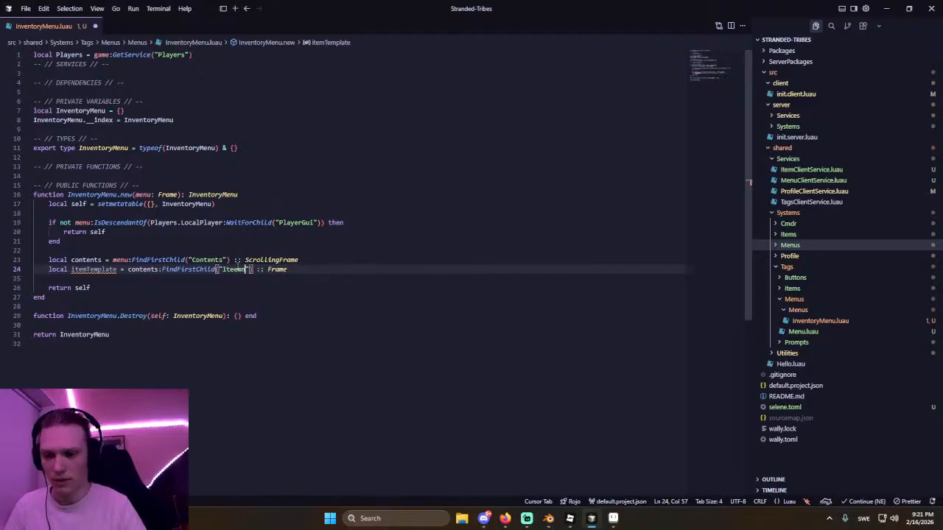
pyautogui.write('m')
pyautogui.press('End')
pyautogui.press('Return')
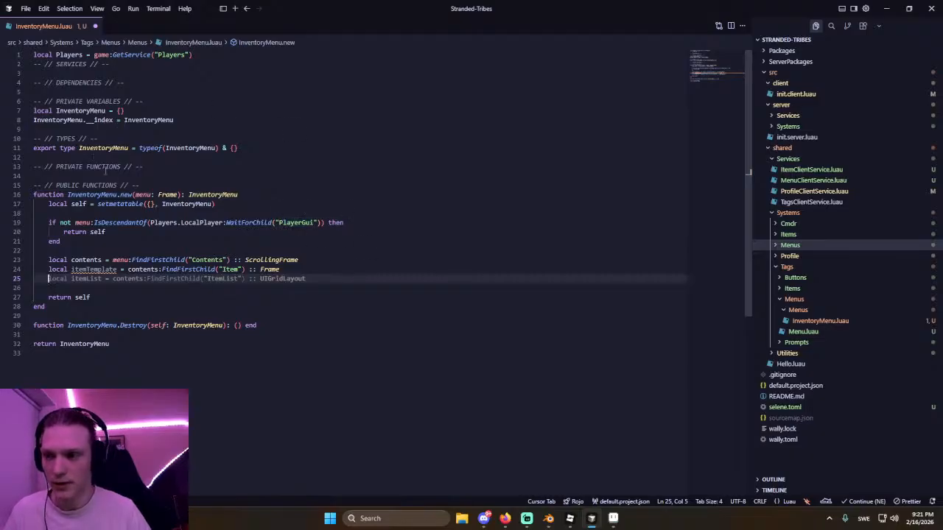
# Move the local Players = game:GetService("Players") line under the DEPENDENCIES comment.
pyautogui.click(128, 55)
pyautogui.hotkey('alt', 'Down')
pyautogui.hotkey('alt', 'Down')
pyautogui.hotkey('alt', 'Down')
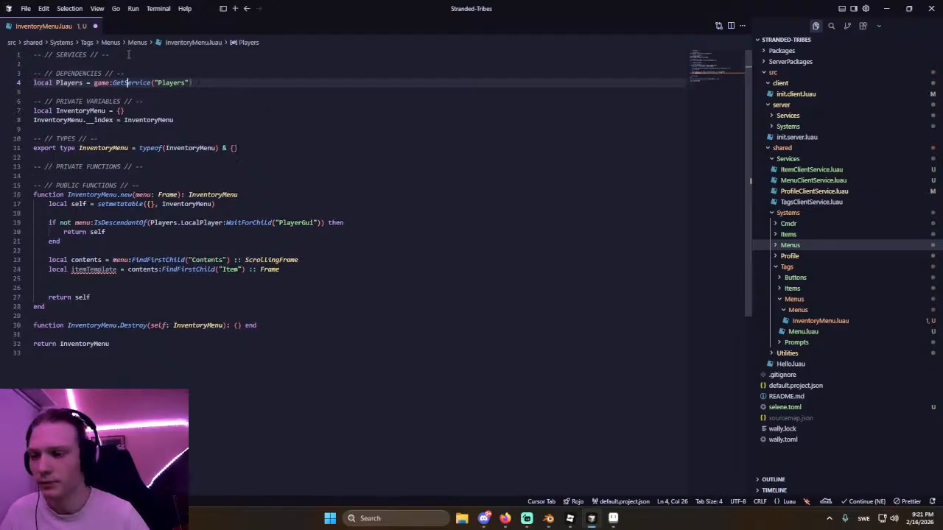
# Add a blank line below the itemTemplate declaration for a new statement in InventoryMenu.new.
pyautogui.press('Down')
pyautogui.press('Down')
pyautogui.press('Down')
pyautogui.press('Down')
pyautogui.press('Down')
pyautogui.press('Down')
pyautogui.press('Down')
pyautogui.press('Down')
pyautogui.press('Down')
pyautogui.press('Down')
pyautogui.press('Down')
pyautogui.press('Down')
pyautogui.press('Down')
pyautogui.press('Down')
pyautogui.press('Down')
pyautogui.press('Down')
pyautogui.press('Down')
pyautogui.press('Down')
pyautogui.press('Down')
pyautogui.press('Down')
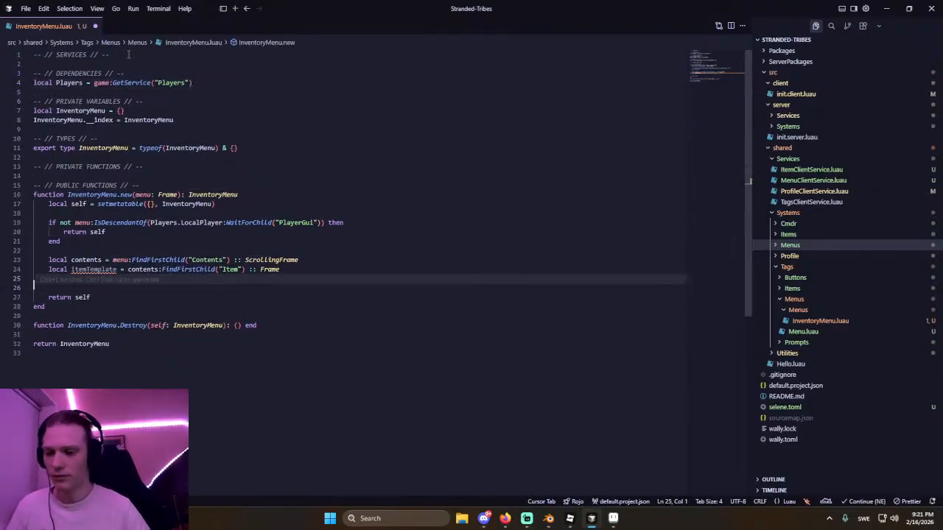
pyautogui.press('Return')
pyautogui.write('Obse')
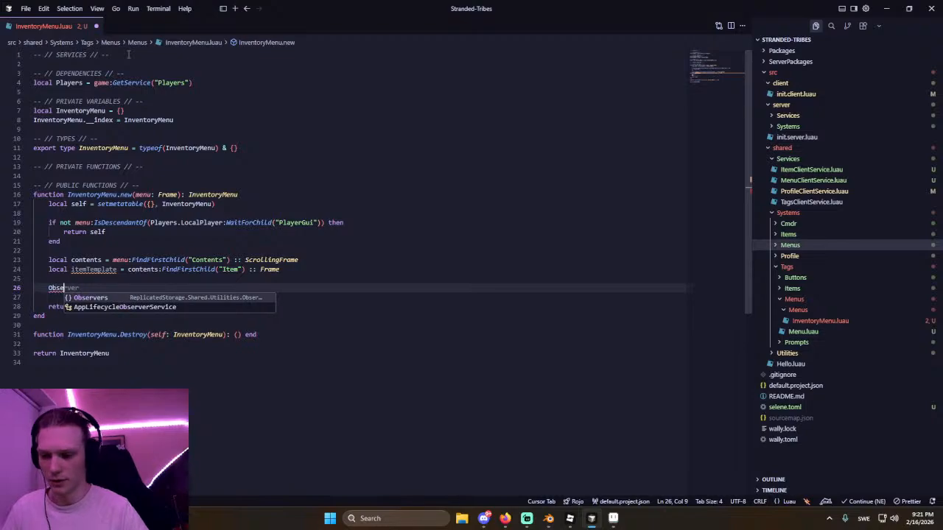
pyautogui.press('BackSpace')
pyautogui.press('BackSpace')
pyautogui.press('BackSpace')
pyautogui.press('BackSpace')
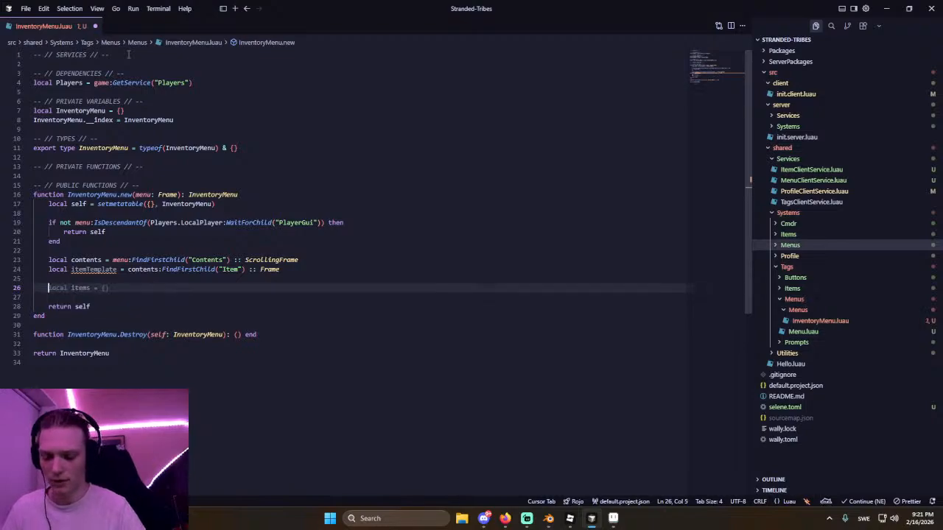
# Import ProfileClientService and call ObserveProfileDataValue for "Inventory", looping over inventory to clone itemTemplate, name each itemFrame after item.Name and parent it to contents.
pyautogui.write('Profile')
pyautogui.press('Tab')
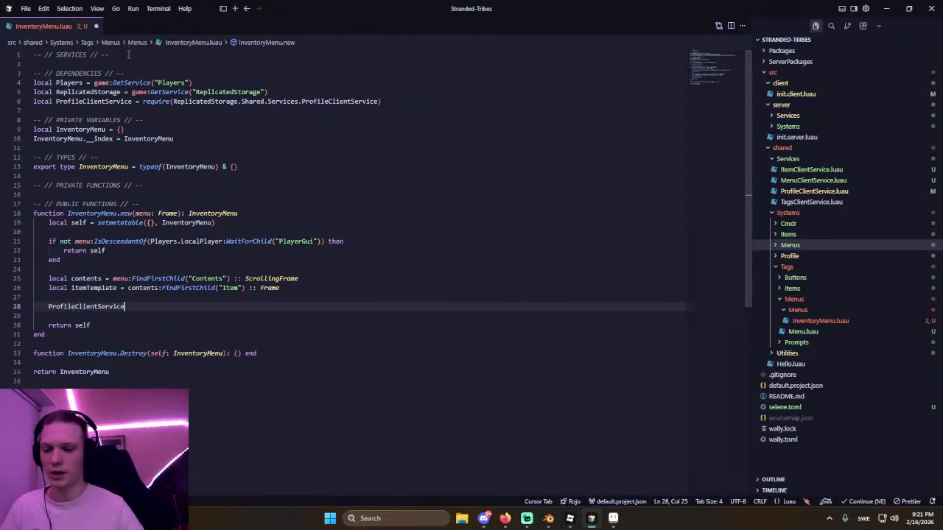
pyautogui.write(':Pro')
pyautogui.press('BackSpace')
pyautogui.press('BackSpace')
pyautogui.press('BackSpace')
pyautogui.write('Ob')
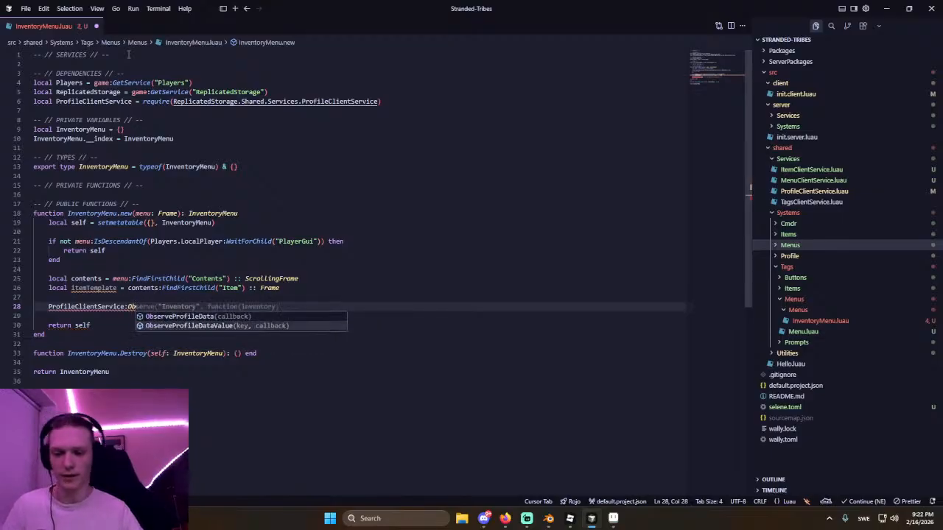
pyautogui.press('Down')
pyautogui.press('Tab')
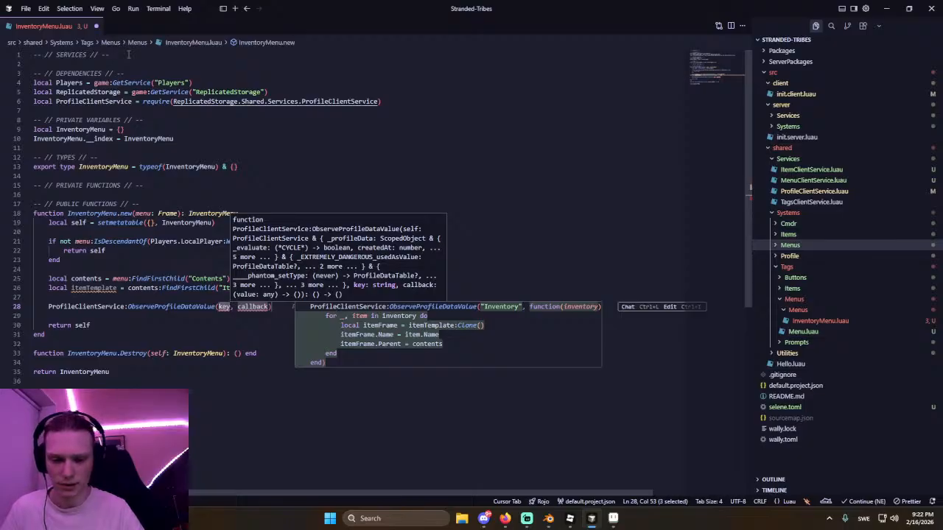
pyautogui.press('Tab')
pyautogui.click(189, 201)
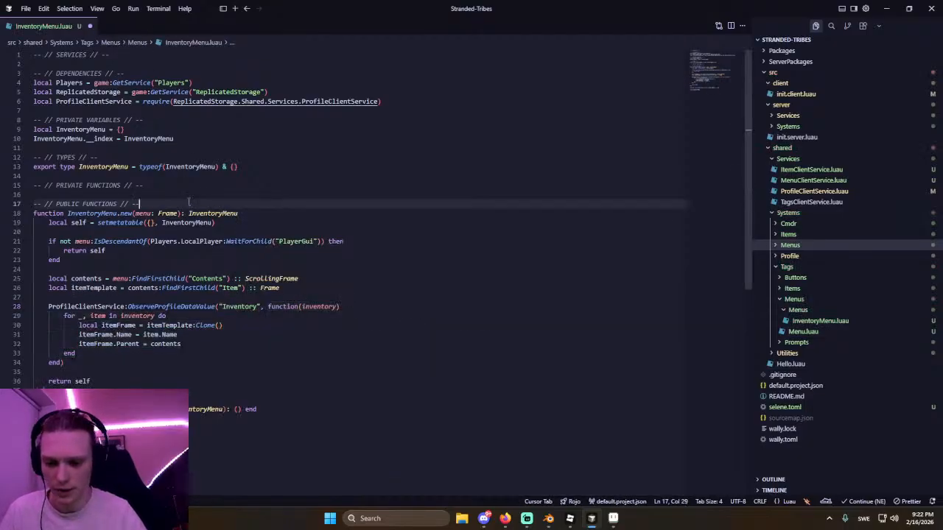
pyautogui.click(145, 298)
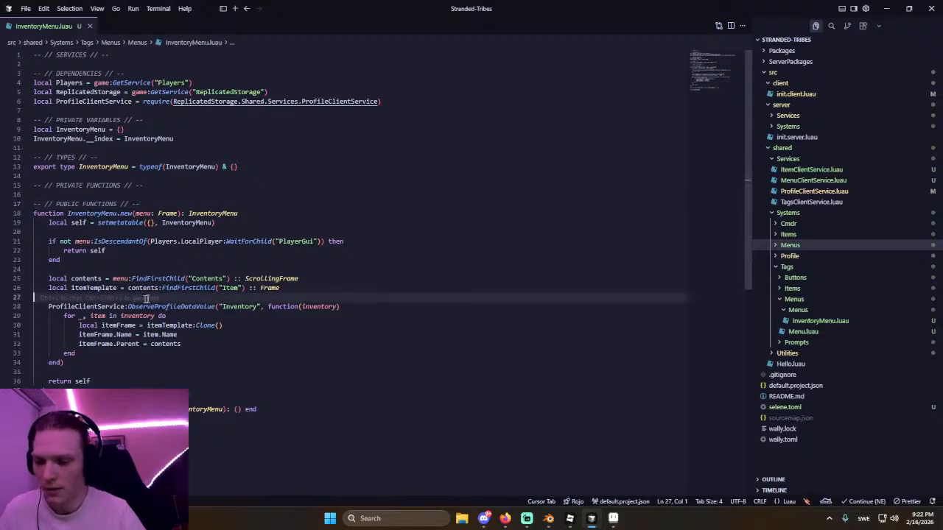
pyautogui.click(286, 287)
pyautogui.click(194, 264)
pyautogui.click(96, 233)
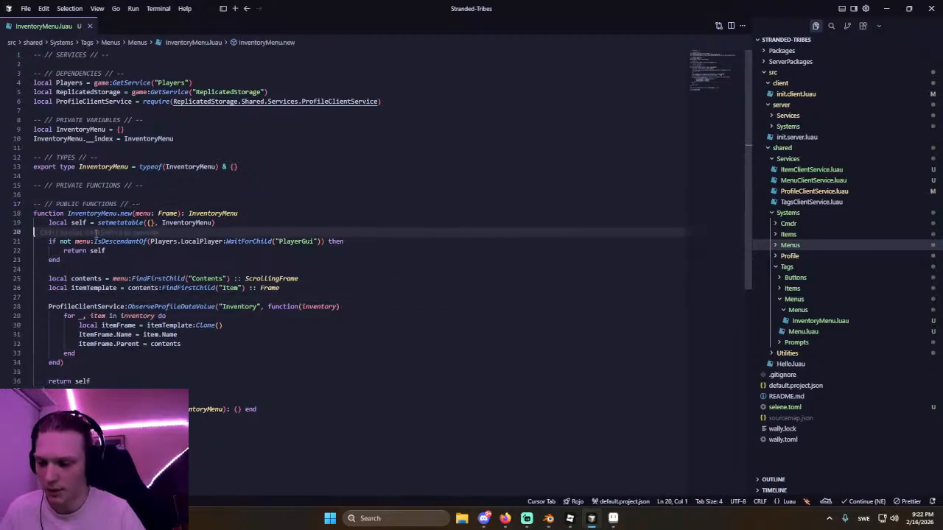
pyautogui.click(286, 221)
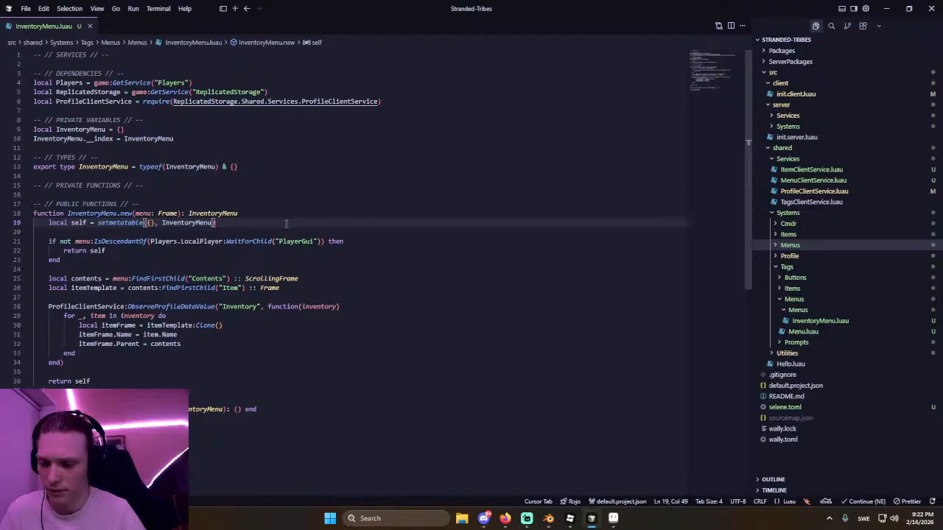
pyautogui.click(349, 310)
pyautogui.click(297, 322)
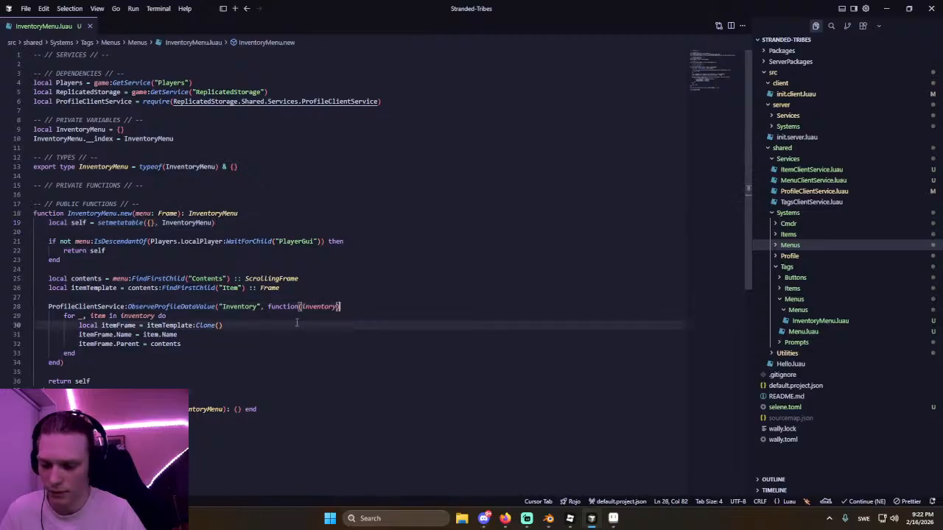
pyautogui.click(313, 316)
pyautogui.click(332, 288)
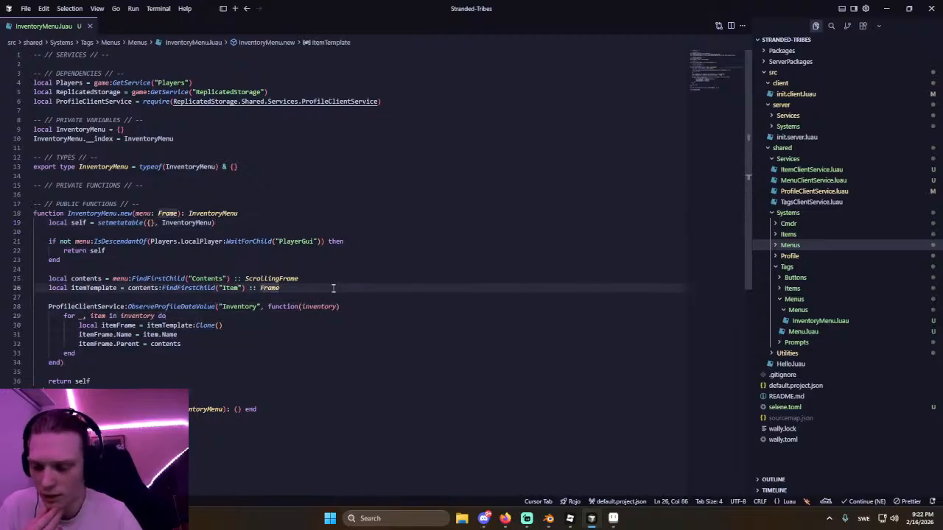
pyautogui.click(237, 298)
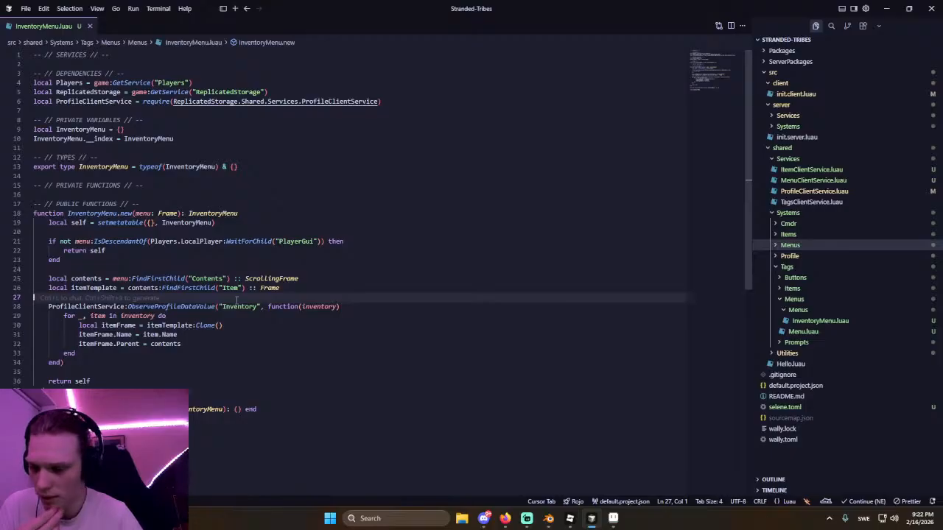
# Declare local inventoryTrove = Trove.new() above the ObserveProfileDataValue call, adding the Trove package require to the dependencies.
pyautogui.click(322, 288)
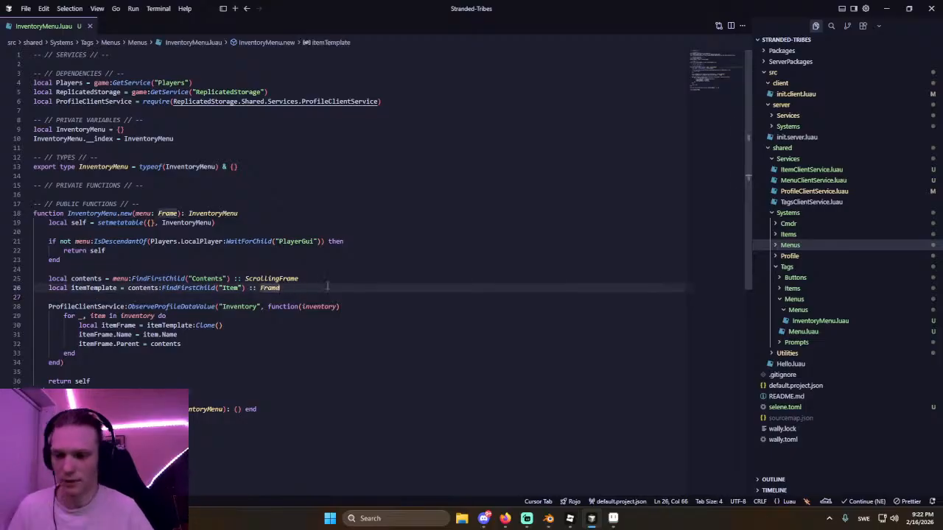
pyautogui.press('Return')
pyautogui.press('Return')
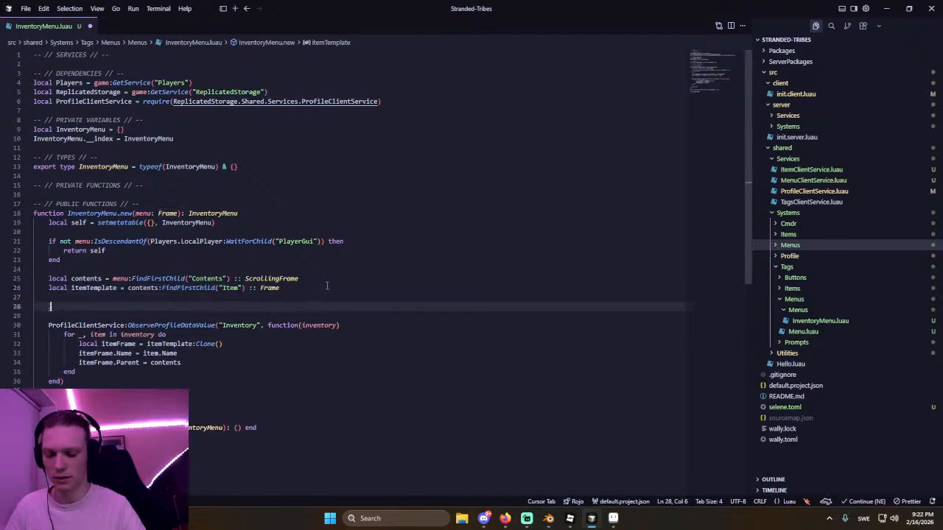
pyautogui.write('local ')
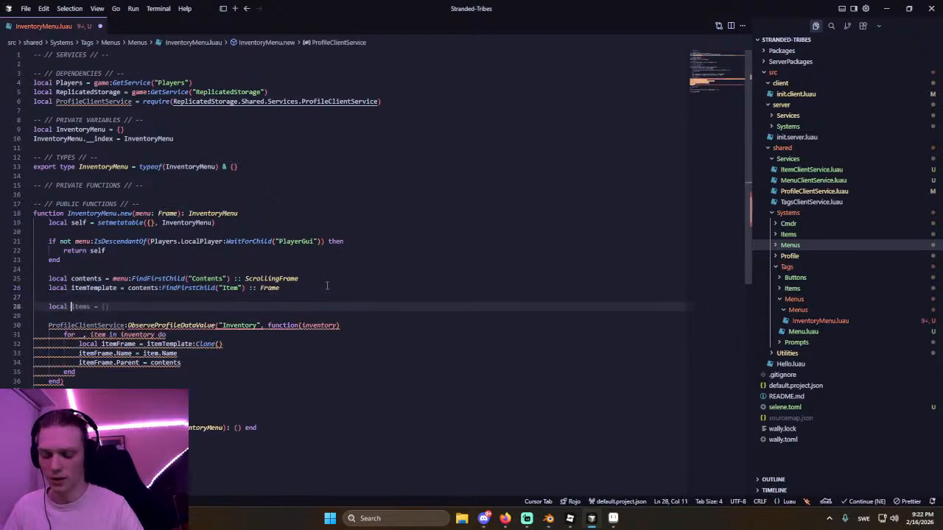
pyautogui.write('inventory')
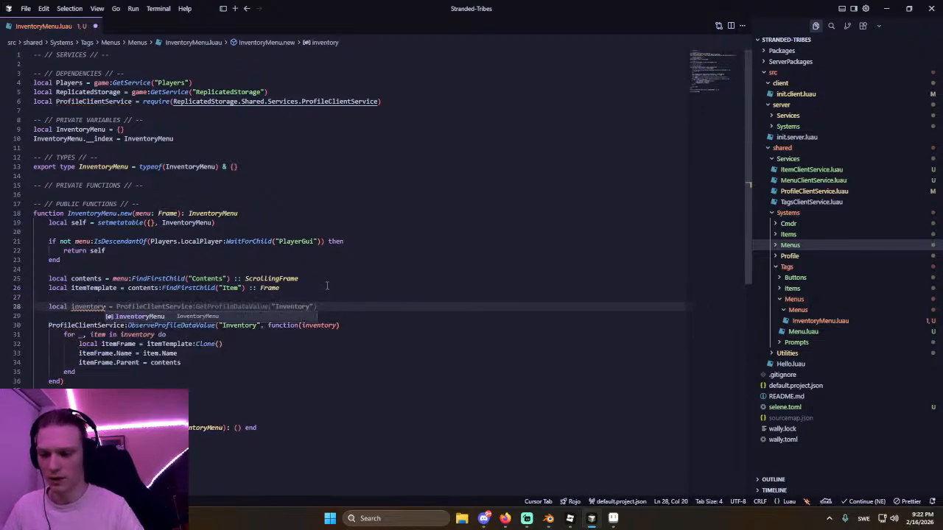
pyautogui.write('Fra')
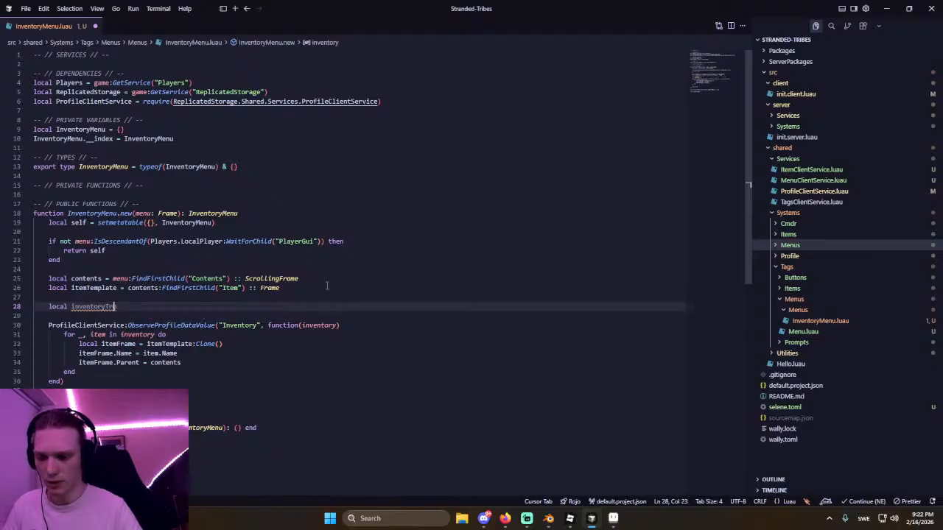
pyautogui.write('ve = ')
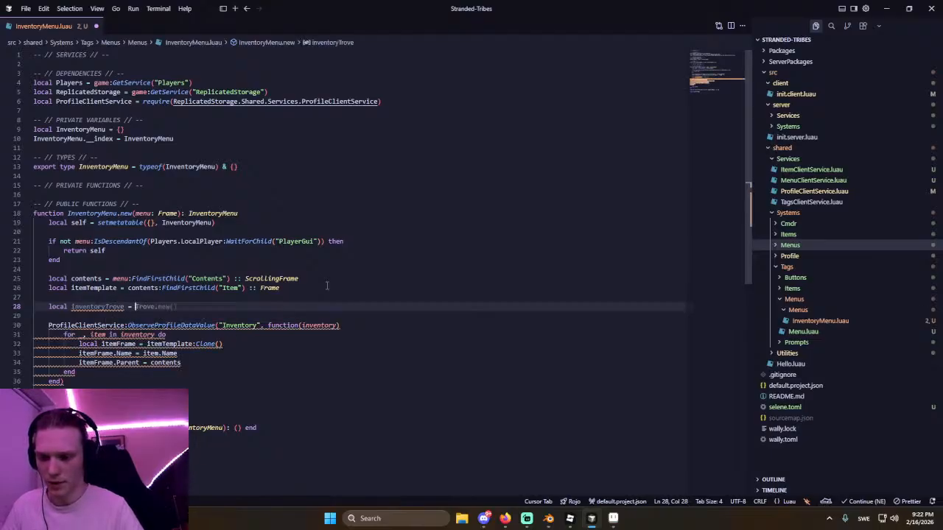
pyautogui.write('Trov')
pyautogui.press('Tab')
pyautogui.write('.new')
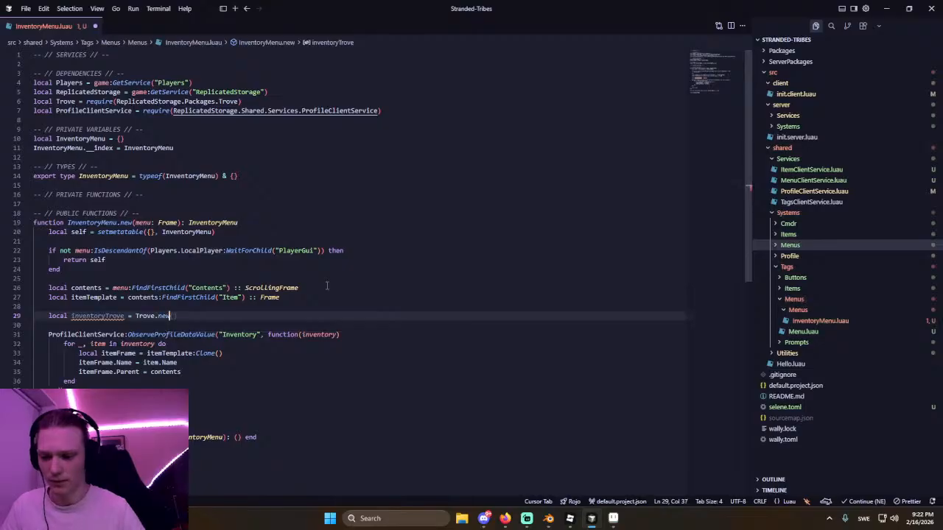
pyautogui.write('()')
# Add self._trove = Trove.new() between the PlayerGui check and the contents declaration.
pyautogui.click(140, 299)
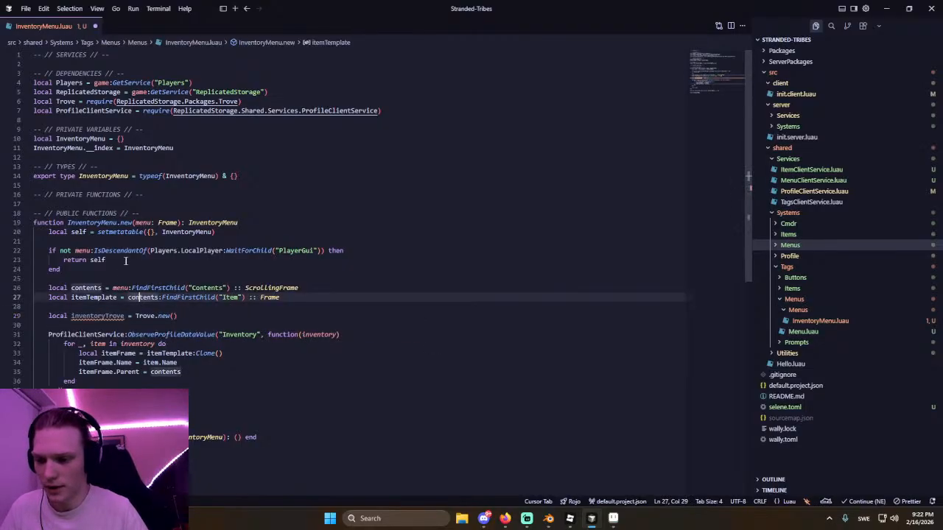
pyautogui.click(126, 261)
pyautogui.click(123, 268)
pyautogui.press('Return')
pyautogui.press('Return')
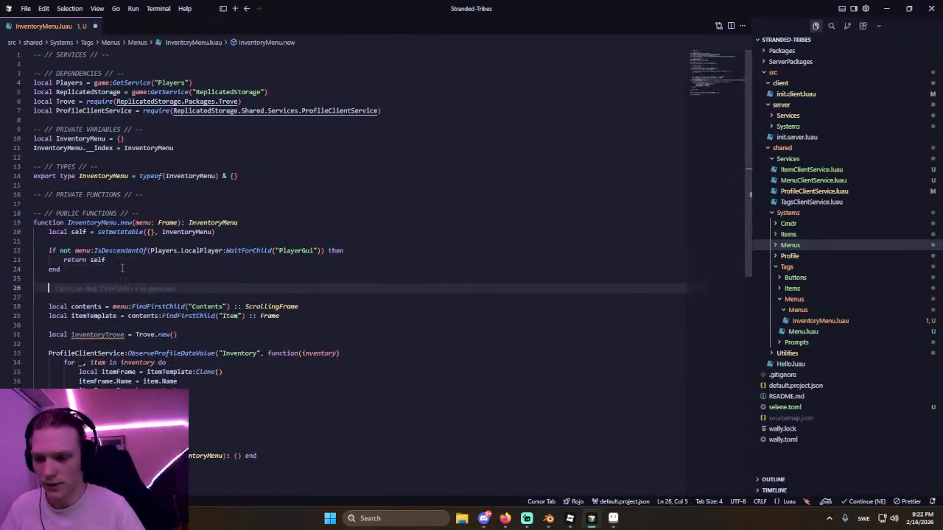
pyautogui.write('self._')
pyautogui.press('Tab')
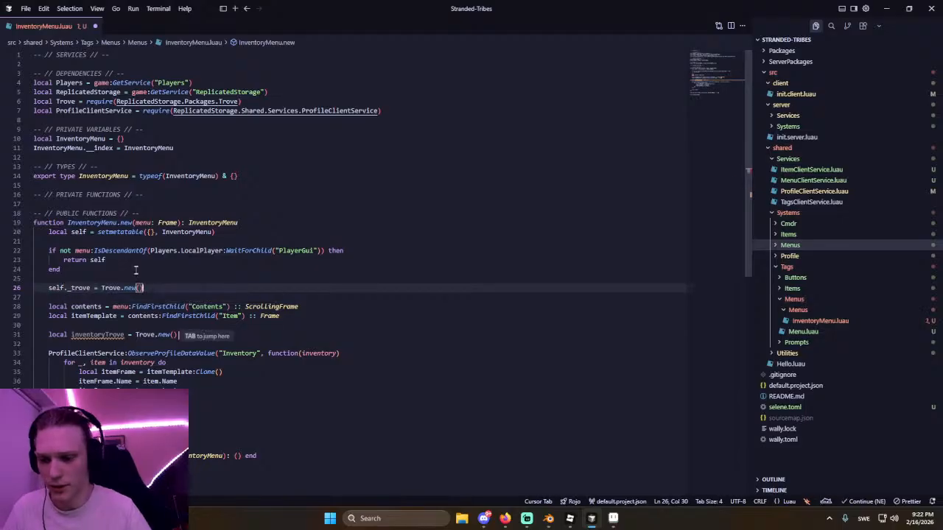
# Replace the value assigned to inventoryTrove with self._trove:Extend().
pyautogui.press('Tab')
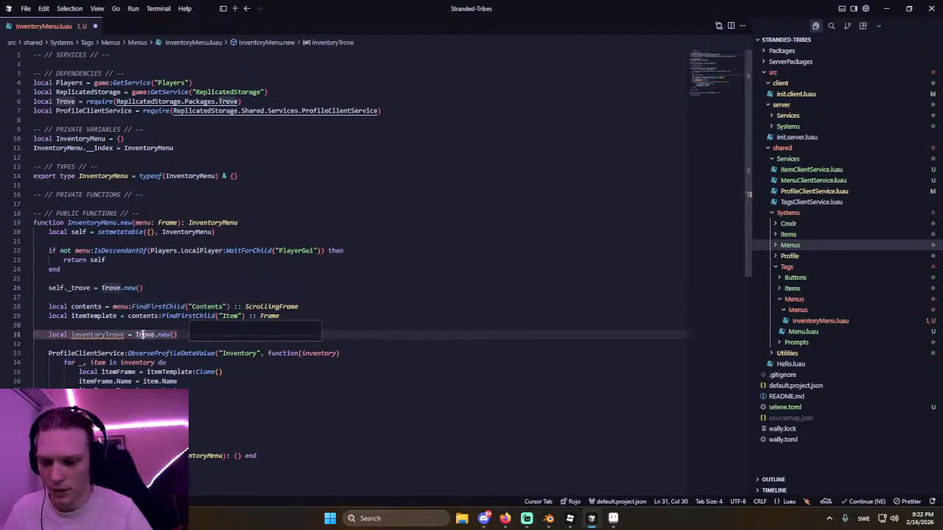
pyautogui.moveTo(135, 335); pyautogui.dragTo(194, 335)
pyautogui.press('BackSpace')
pyautogui.write('._trove:Add(object)')
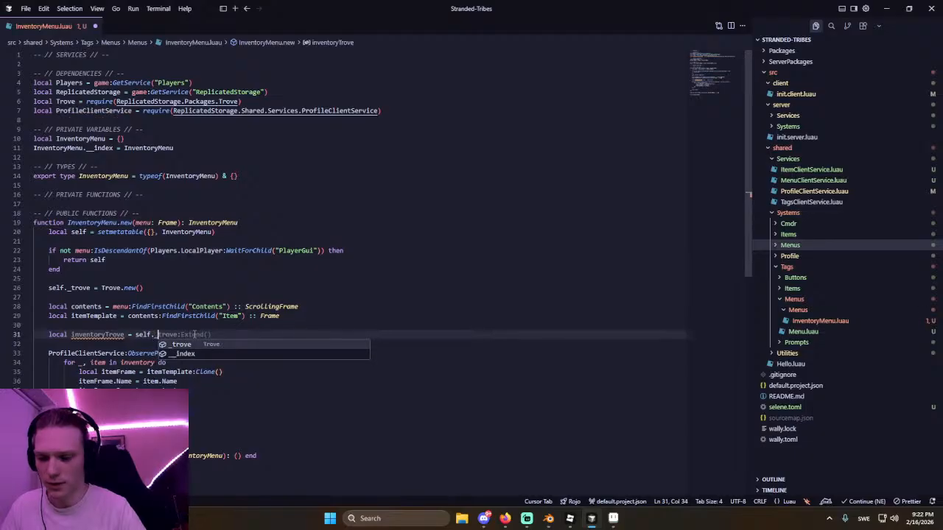
pyautogui.press('BackSpace')
pyautogui.press('BackSpace')
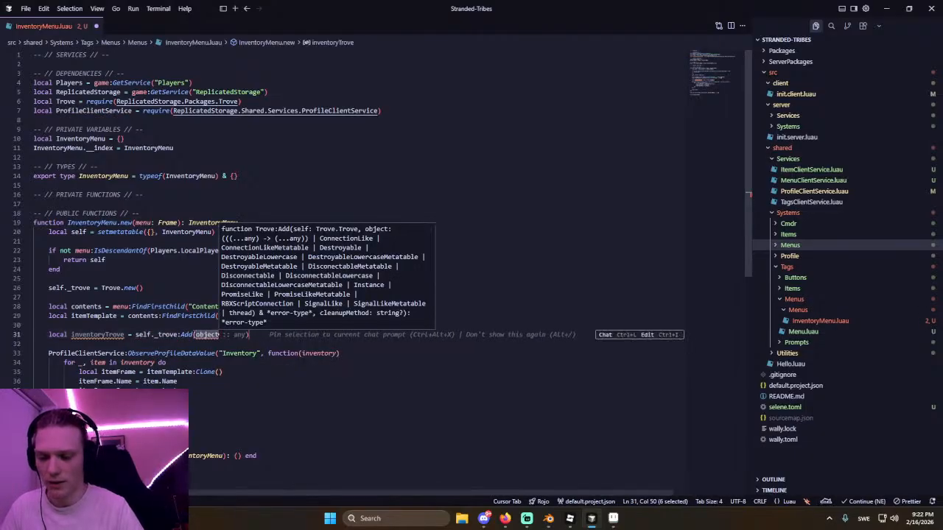
pyautogui.press('BackSpace')
pyautogui.press('BackSpace')
pyautogui.press('BackSpace')
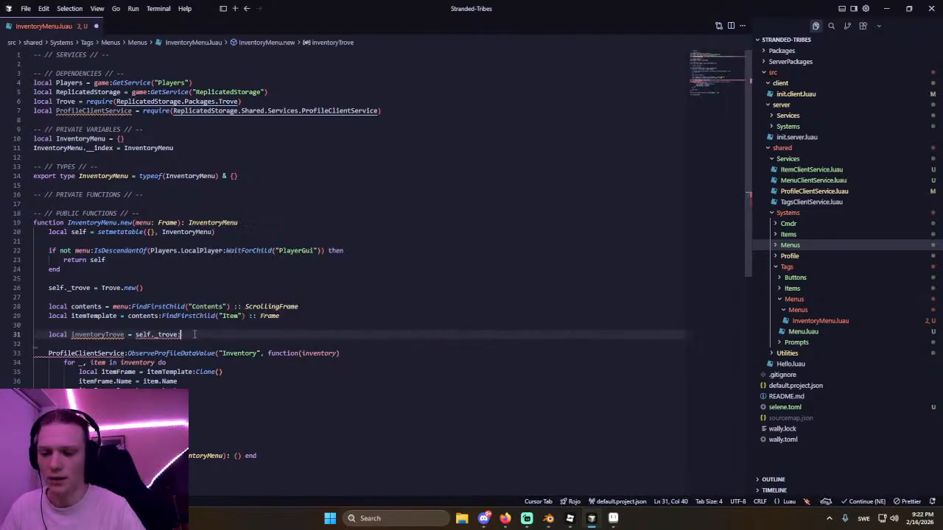
pyautogui.write('Extend(')
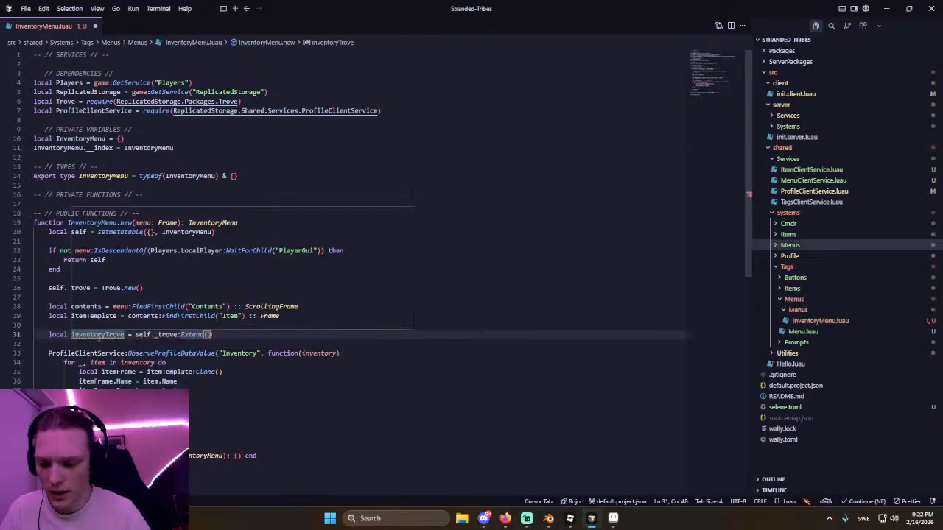
# Add inventoryTrove:Add(itemFrame) below the itemFrame.Parent line inside the inventory loop.
pyautogui.rightClick(93, 339)
pyautogui.click(82, 334)
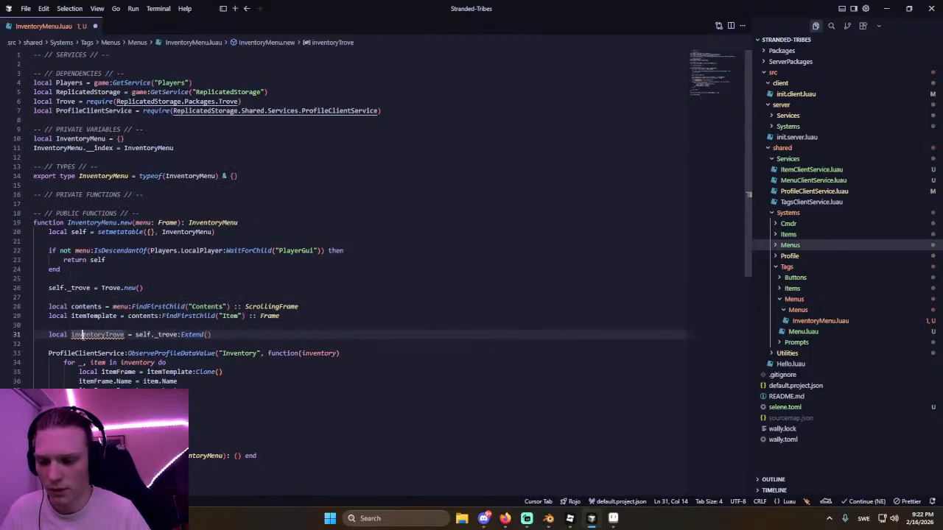
pyautogui.doubleClick(90, 336)
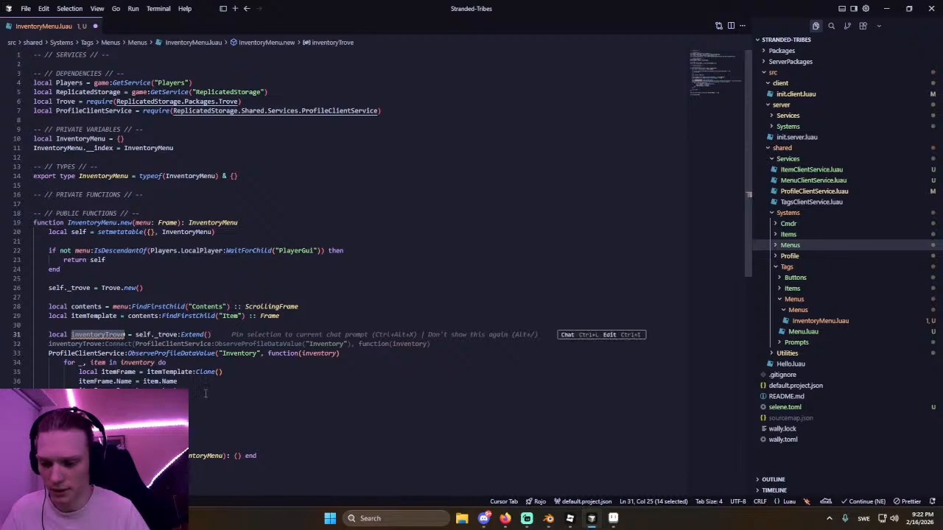
pyautogui.click(207, 394)
pyautogui.press('Return')
pyautogui.write('inventoryTrove:Add(item')
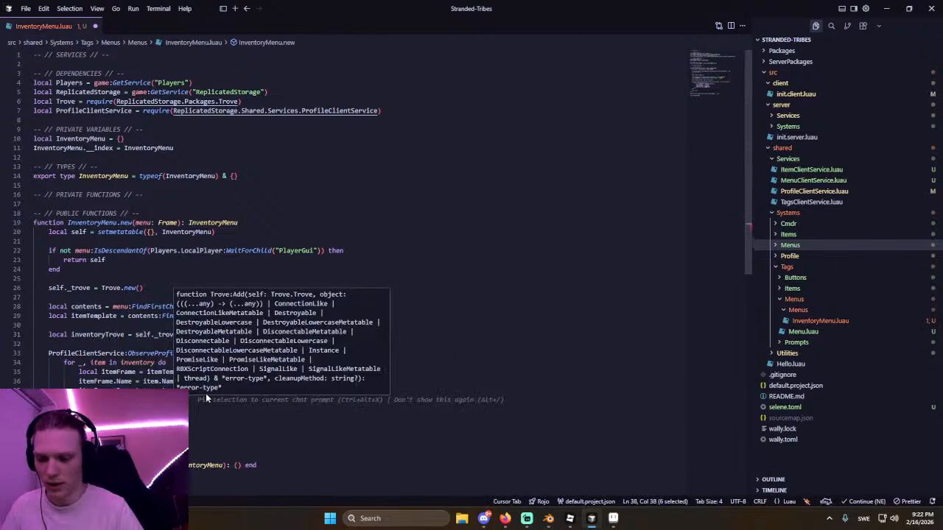
pyautogui.press('Down')
pyautogui.press('Tab')
# Insert inventoryTrove:Clean() as the first line of the inventory callback, above the for loop.
pyautogui.press('Up')
pyautogui.press('Up')
pyautogui.press('Up')
pyautogui.press('Up')
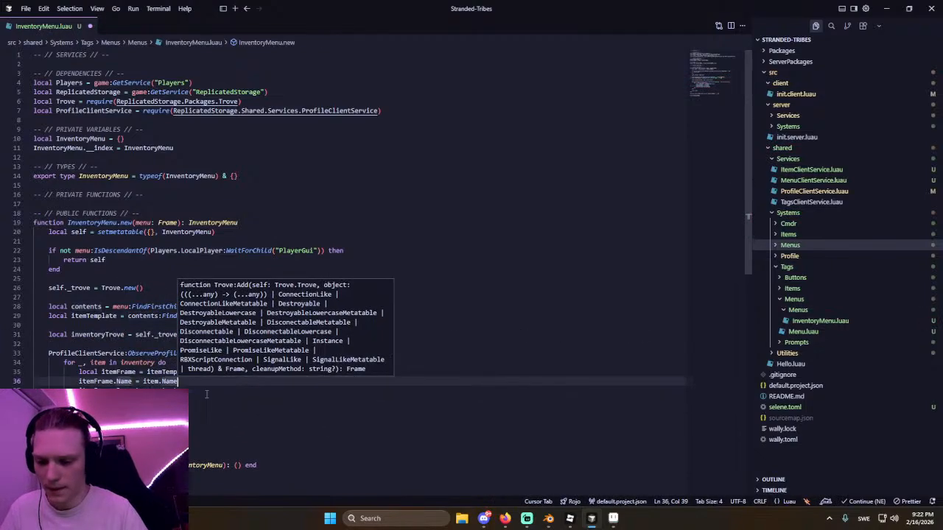
pyautogui.hotkey('ctrl', 'shift', 'Return')
pyautogui.write('inventoryTrove:')
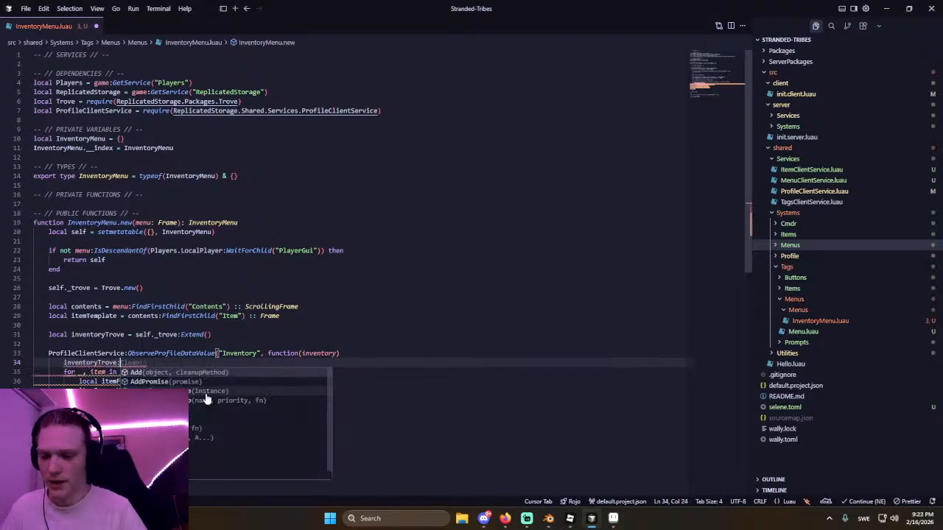
pyautogui.press('Tab')
# Fill the body of InventoryMenu.Destroy with self._trove:Destroy().
pyautogui.scroll(-4, 206, 394)
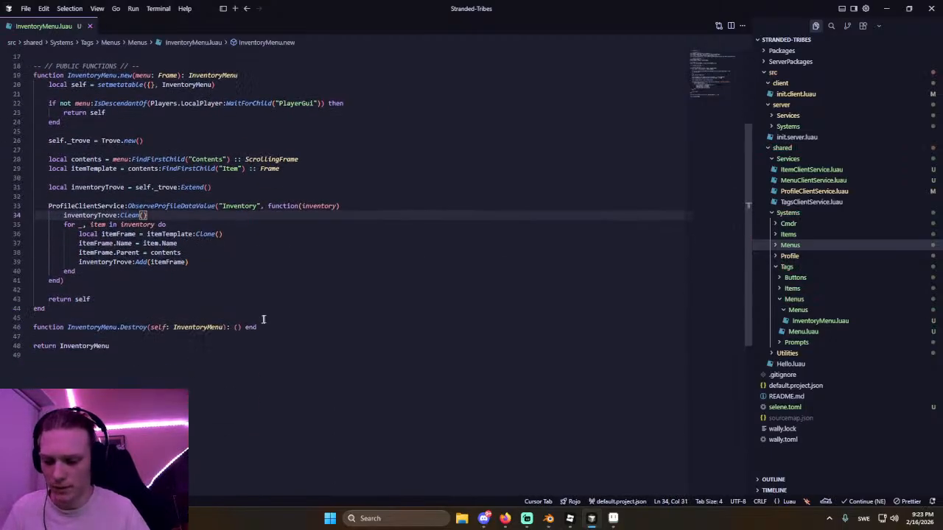
pyautogui.click(245, 327)
pyautogui.press('Tab')
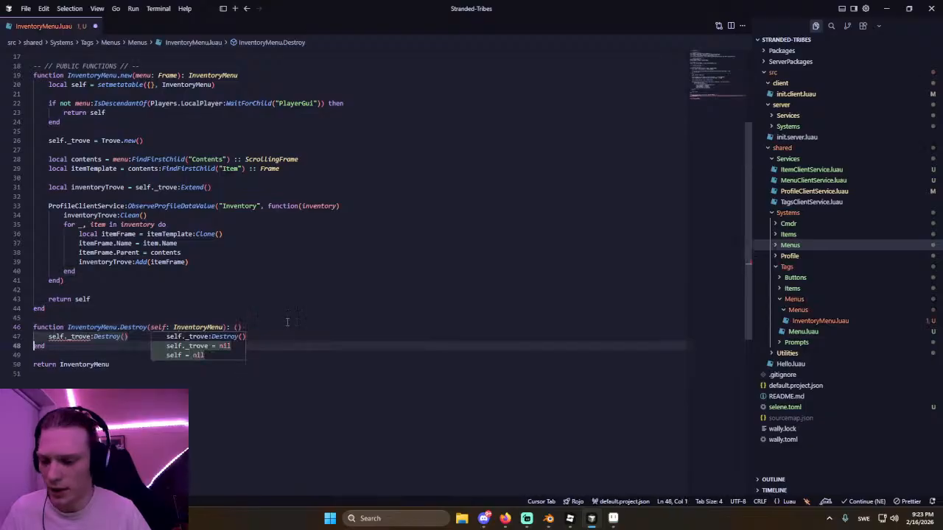
# Add the field _trove: typeof(Trove.new()) to the exported InventoryMenu type and save the file.
pyautogui.click(286, 320)
pyautogui.scroll(4, 259, 118)
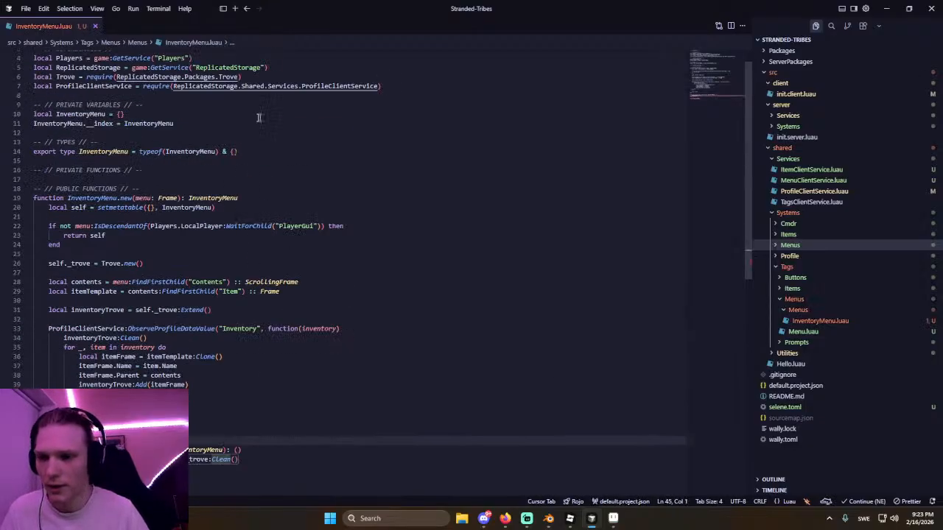
pyautogui.click(235, 151)
pyautogui.press('Return')
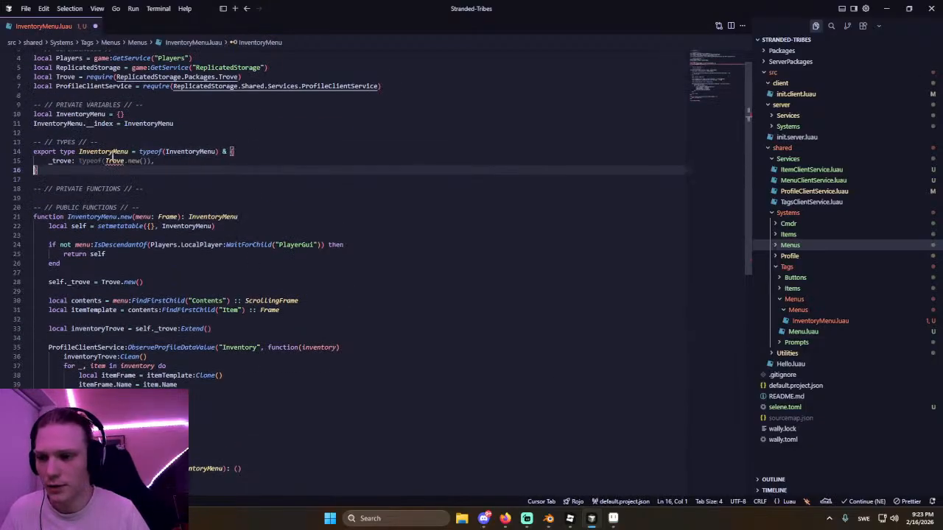
pyautogui.press('Tab')
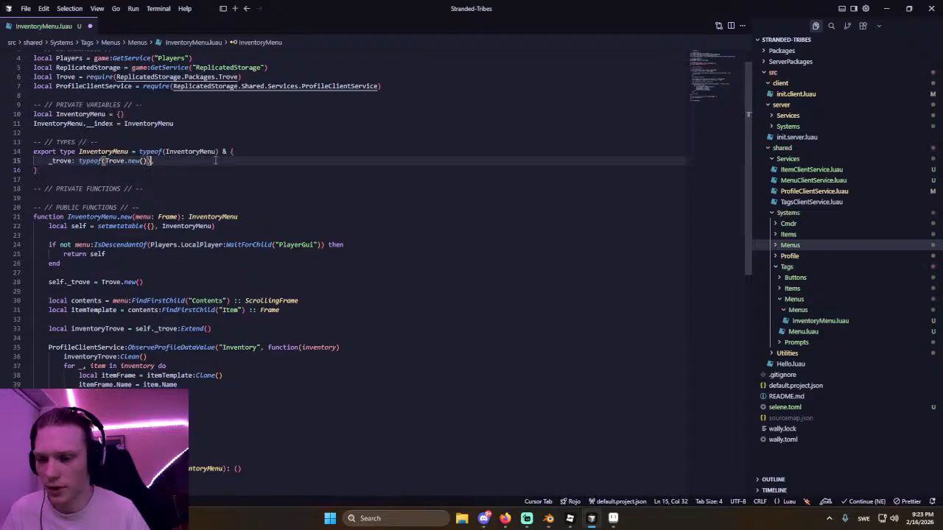
pyautogui.scroll(-4, 214, 168)
pyautogui.scroll(-2, 215, 168)
pyautogui.scroll(3, 223, 234)
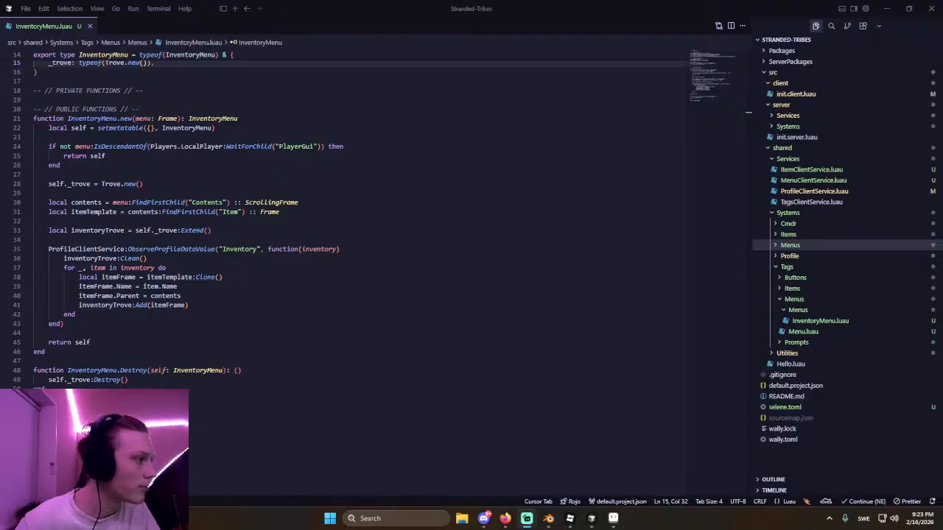
# Review the inventory loop code, and examine the Contents frame and its Item template in Roblox Studio.
pyautogui.click(392, 267)
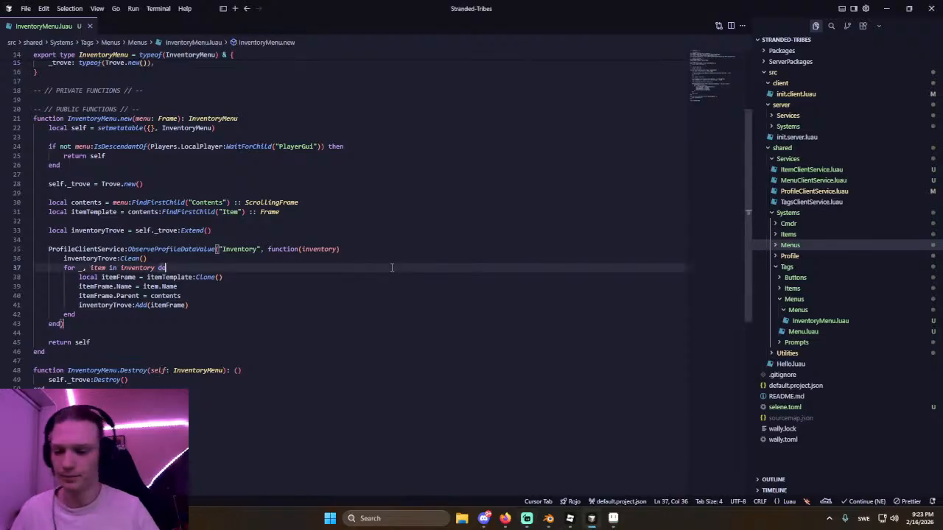
pyautogui.click(205, 215)
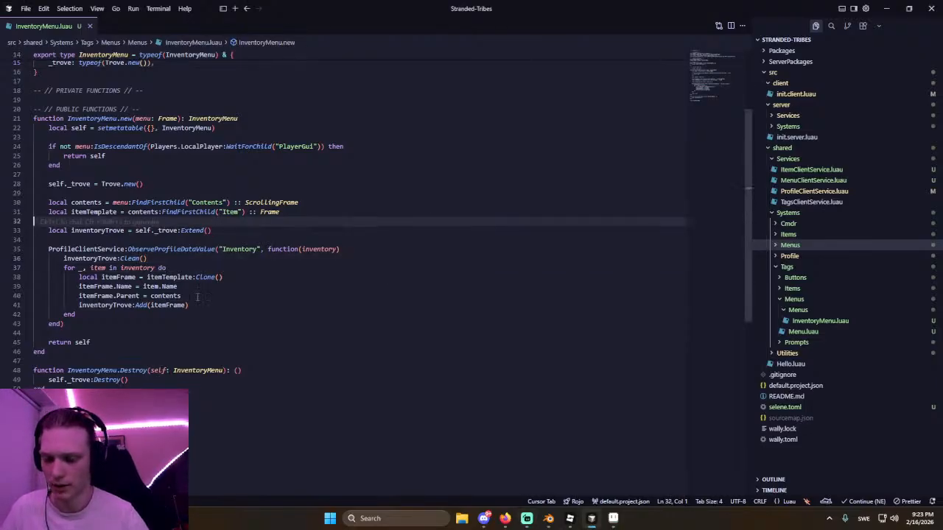
pyautogui.click(277, 310)
pyautogui.click(231, 293)
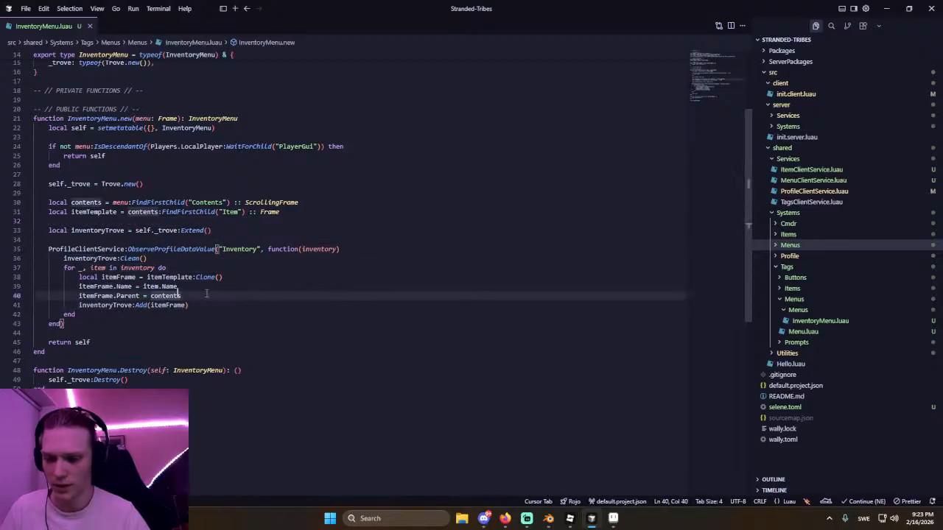
pyautogui.hotkey('alt', 'Tab')
pyautogui.click(614, 281)
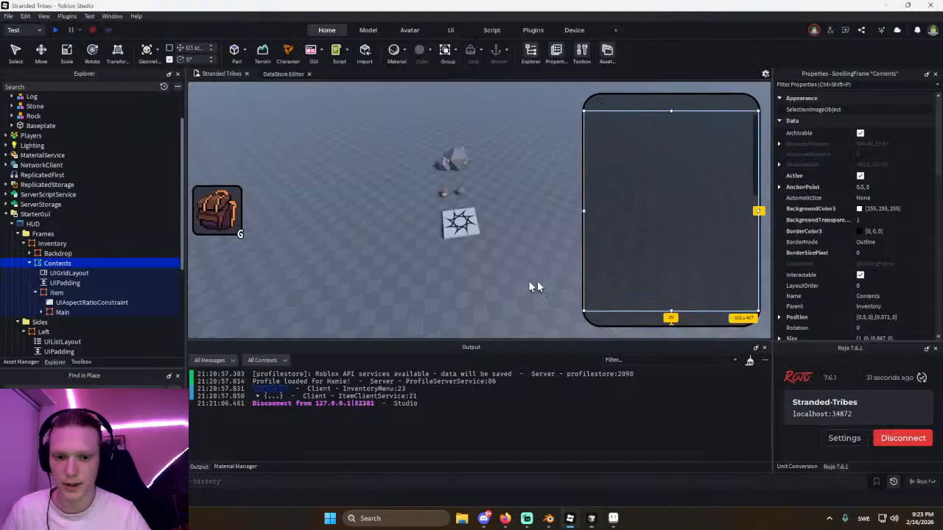
pyautogui.click(40, 312)
pyautogui.scroll(-2, 58, 302)
pyautogui.hotkey('alt', 'Tab')
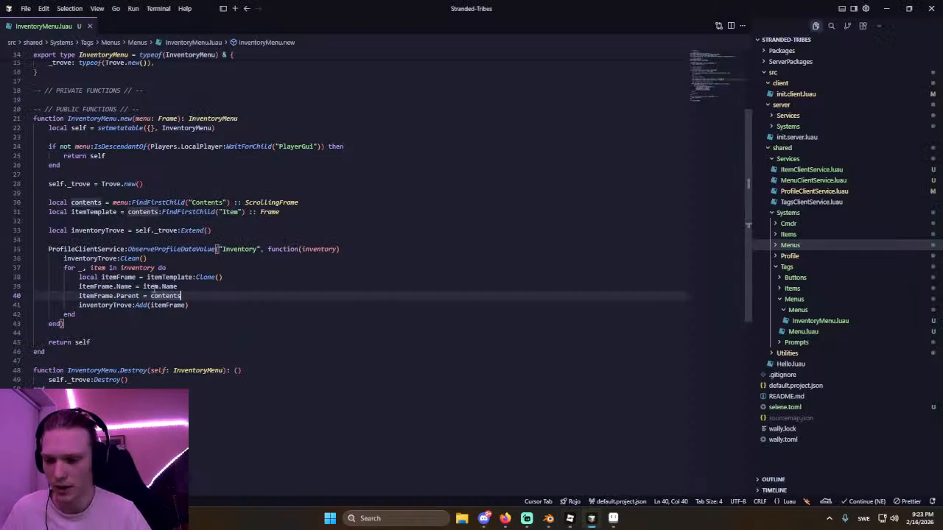
pyautogui.press('Return')
pyautogui.write('itemFr')
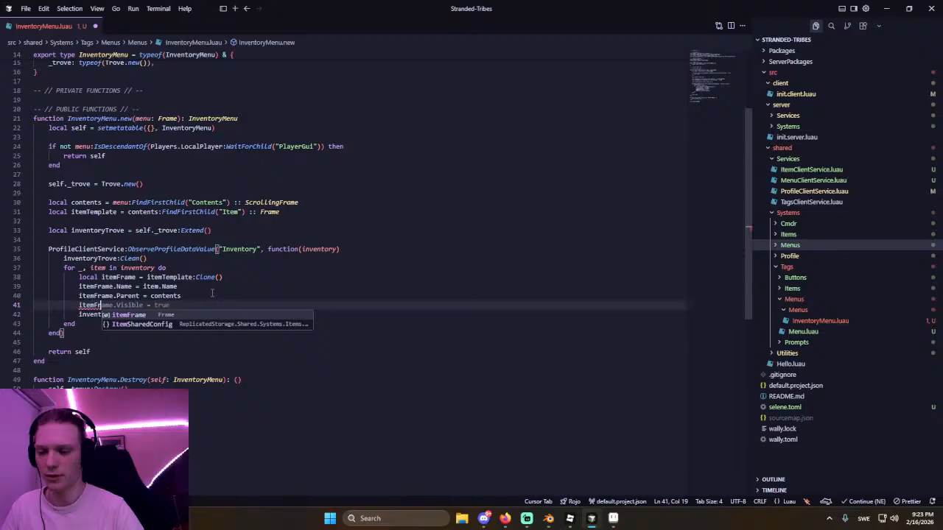
pyautogui.hotkey('ctrl', 'z')
pyautogui.hotkey('ctrl', 'z')
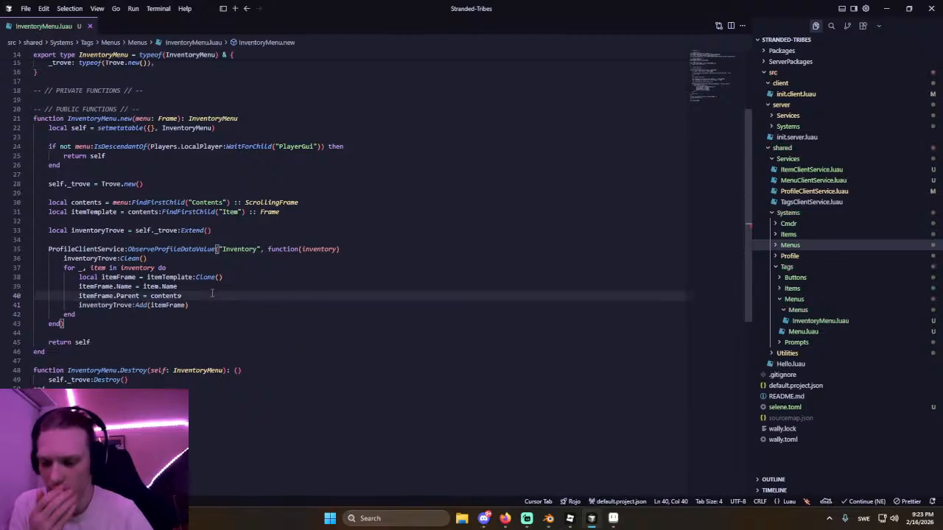
# Add itemFrame.Visible = true below the itemFrame.Parent line inside the inventory loop and save the file.
pyautogui.click(174, 295)
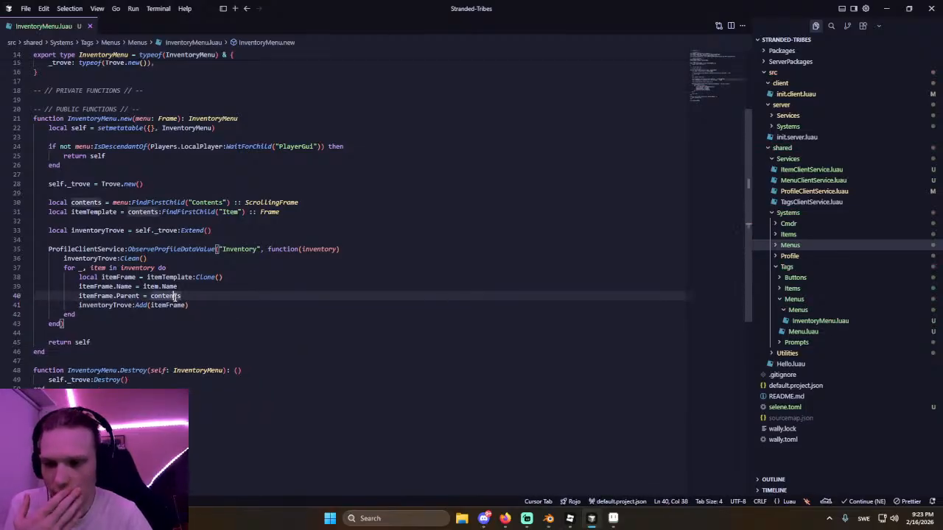
pyautogui.hotkey('alt', 'Tab')
pyautogui.hotkey('alt', 'Tab')
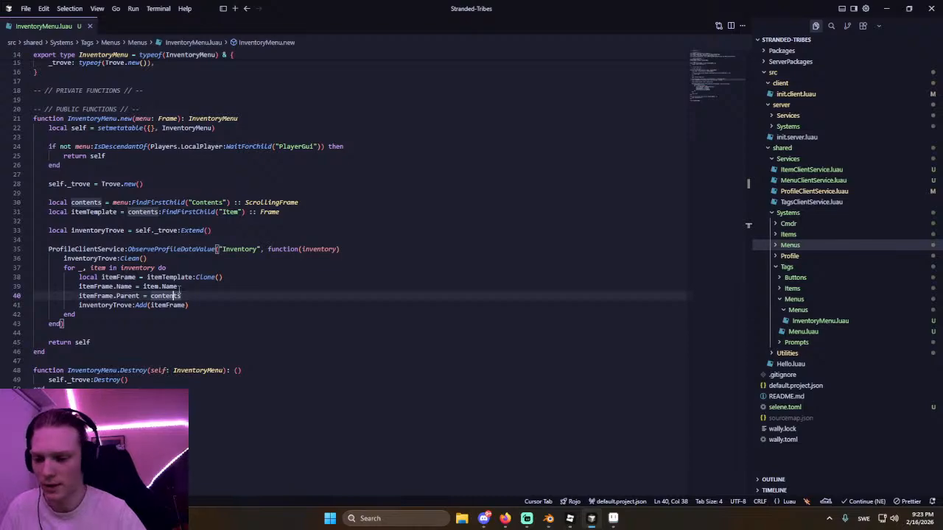
pyautogui.hotkey('ctrl', 'Return')
pyautogui.write('itemFrame.Visible = true')
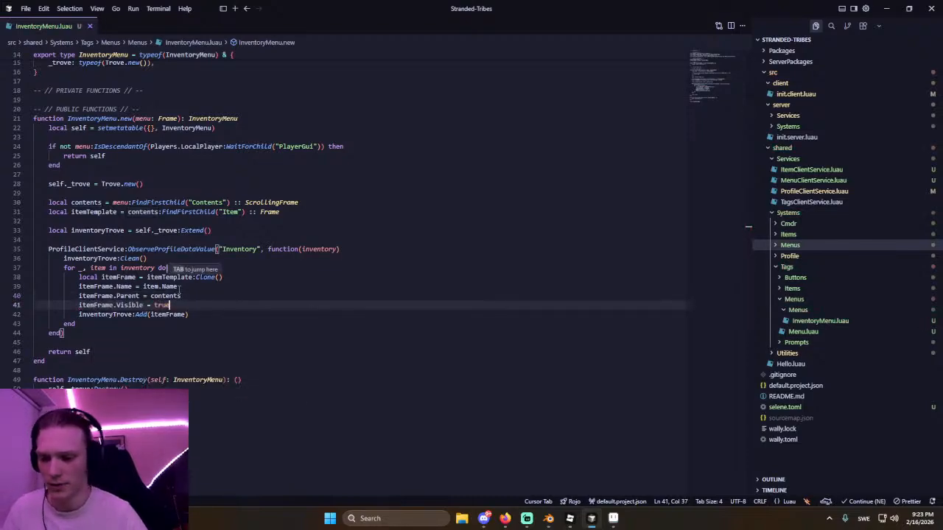
# Playtest the game in Roblox Studio, open the script line behind the InventoryMenu error, and stop the test.
pyautogui.hotkey('alt', 'Tab')
pyautogui.click(56, 30)
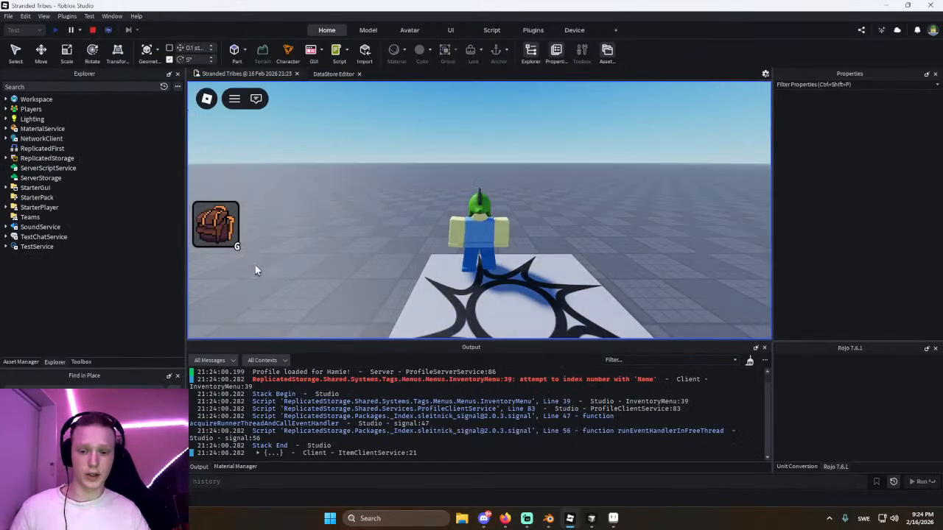
pyautogui.click(507, 388)
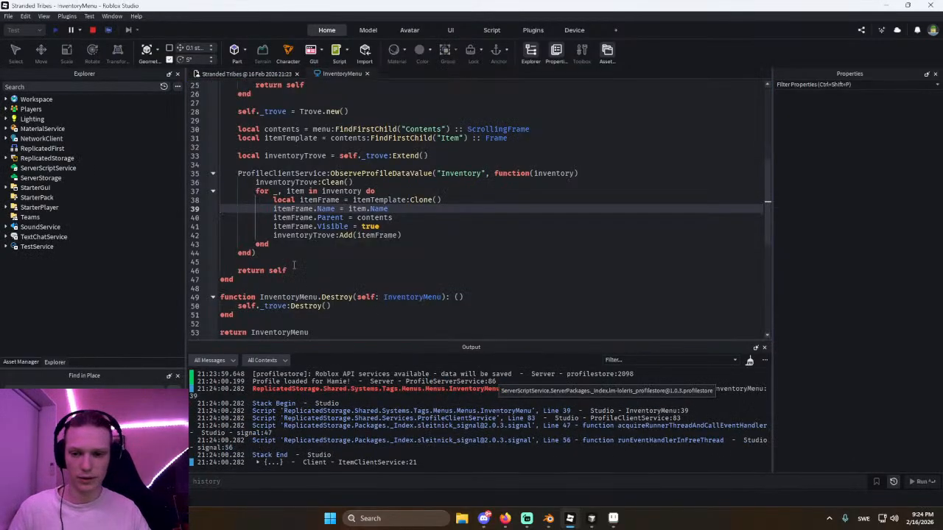
pyautogui.click(92, 31)
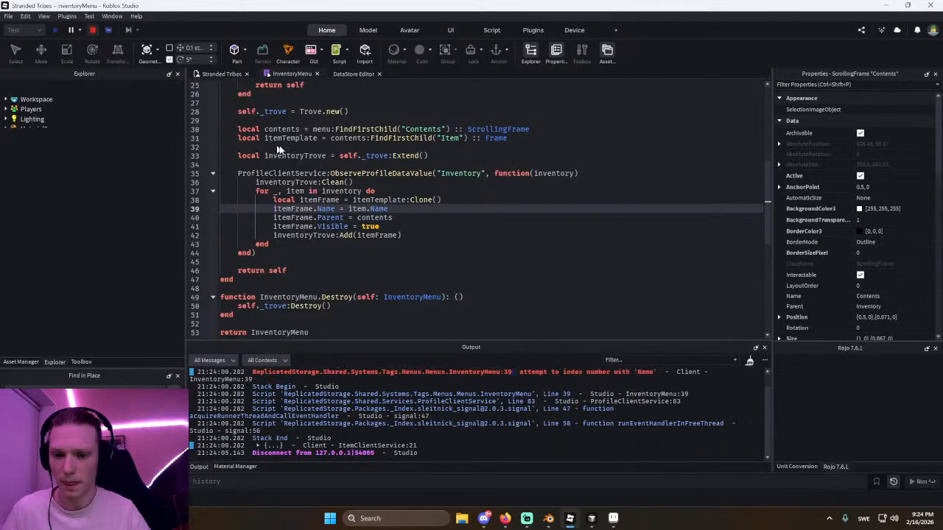
# Return to the code editor and rename the inventory loop variables to itemKey and quantity.
pyautogui.hotkey('alt', 'Tab')
pyautogui.click(99, 258)
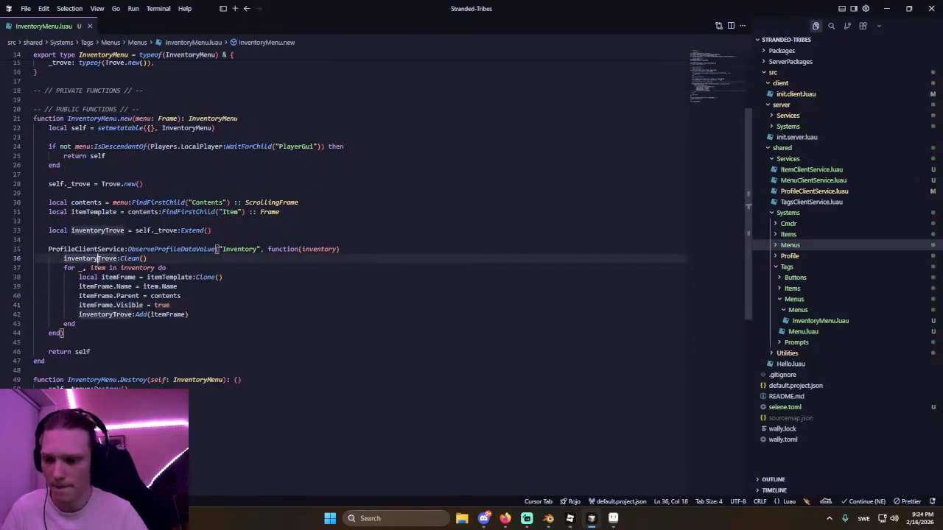
pyautogui.doubleClick(98, 268)
pyautogui.doubleClick(74, 269)
pyautogui.doubleClick(81, 269)
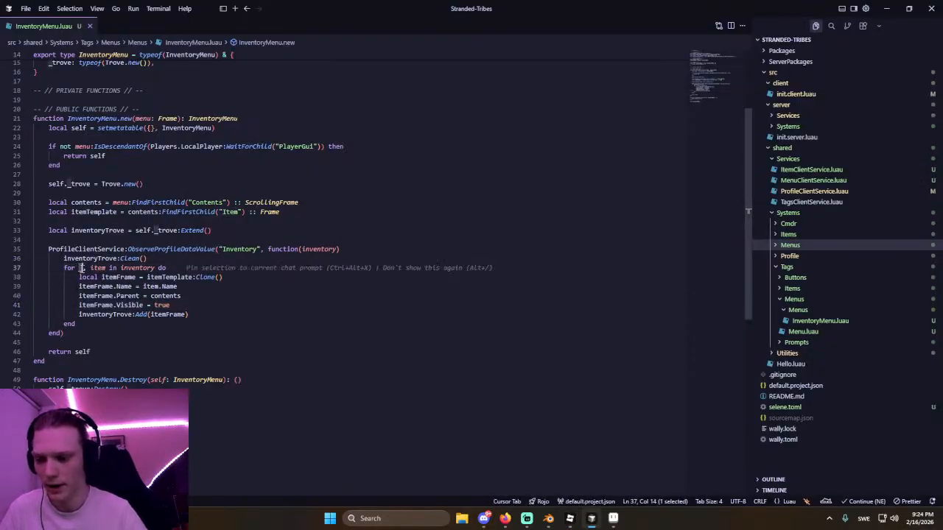
pyautogui.write('itemKey')
pyautogui.doubleClick(120, 268)
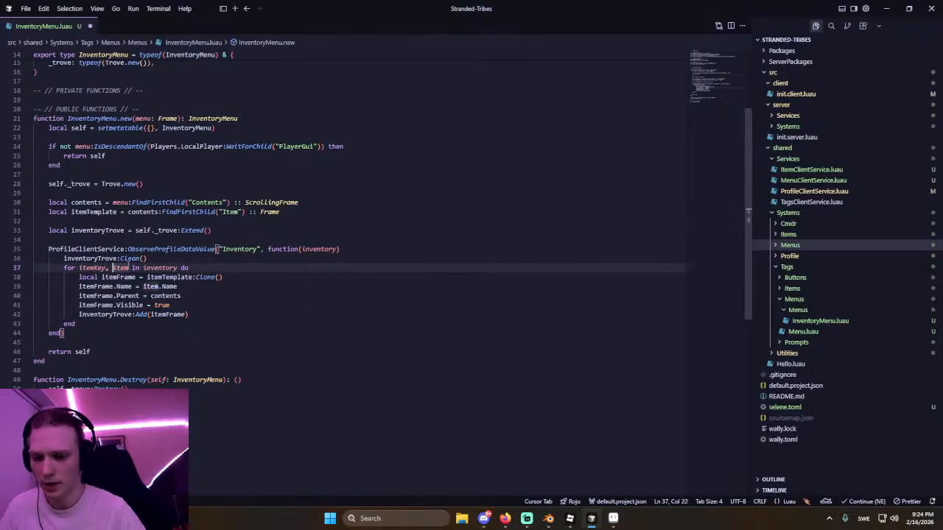
pyautogui.write('amount')
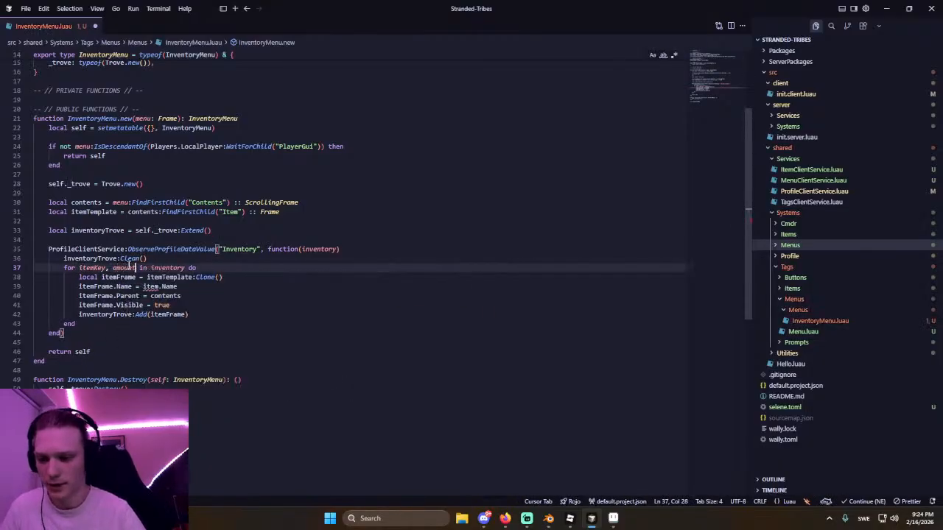
pyautogui.hotkey('ctrl', 'BackSpace')
pyautogui.write('quantity')
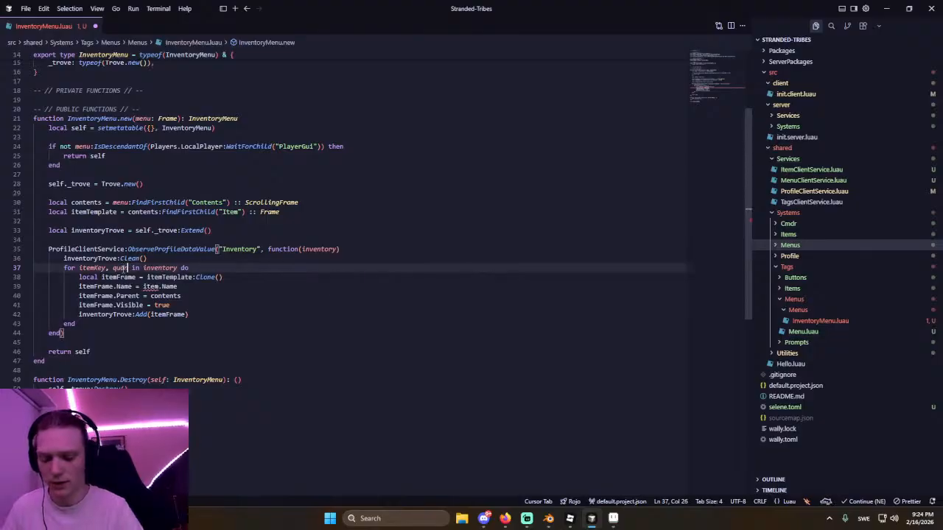
# Replace the value assigned to itemFrame.Name with itemKey and save the file.
pyautogui.click(194, 287)
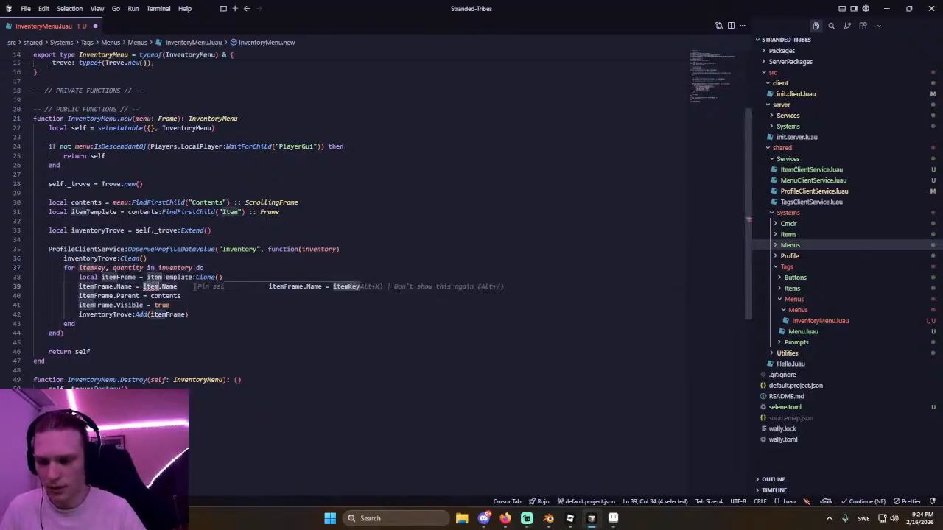
pyautogui.hotkey('ctrl', 'BackSpace')
pyautogui.hotkey('ctrl', 'BackSpace')
pyautogui.hotkey('ctrl', 'BackSpace')
pyautogui.write('itemKey')
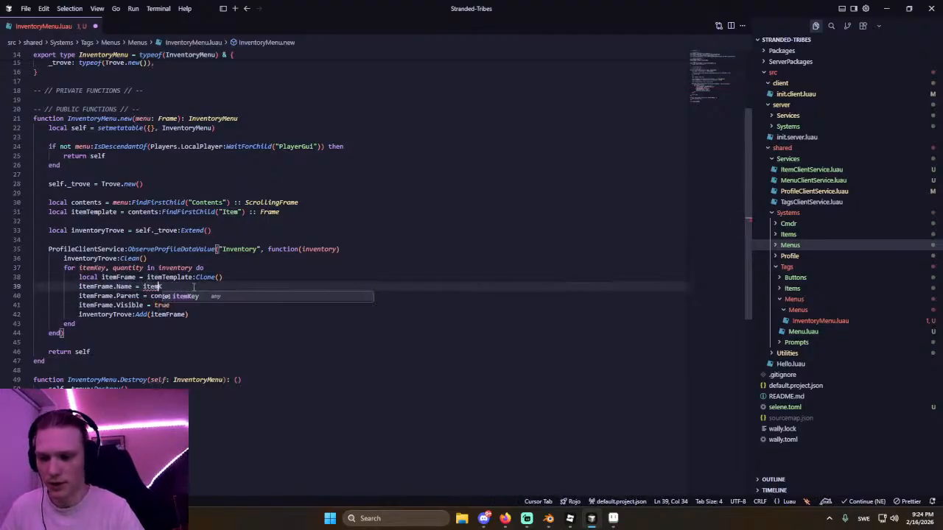
pyautogui.hotkey('ctrl', 's')
# Playtest the game in Roblox Studio, open the inventory menu to examine its item frames while moving around, and stop the test.
pyautogui.hotkey('alt', 'Tab')
pyautogui.click(92, 31)
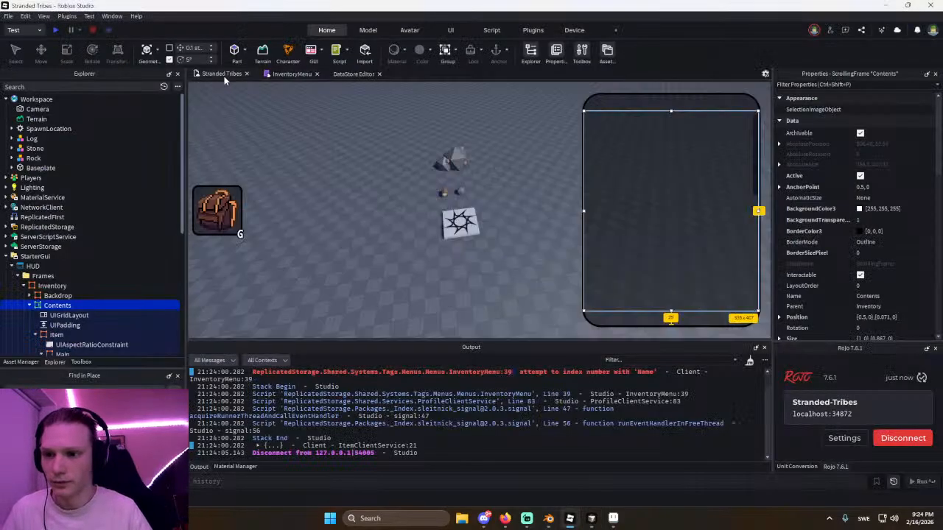
pyautogui.click(56, 31)
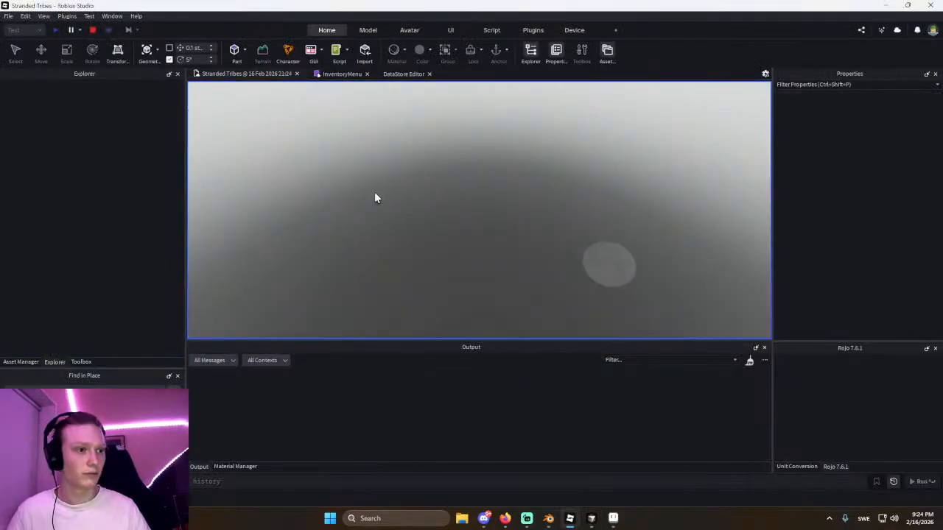
pyautogui.press('g')
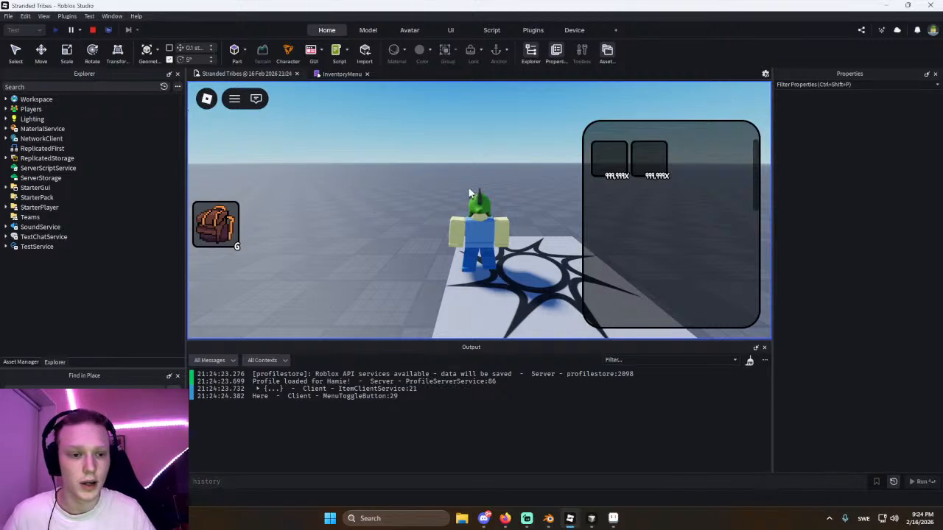
pyautogui.press('w')
pyautogui.moveTo(500, 150); pyautogui.dragTo(498, 150, button='right')
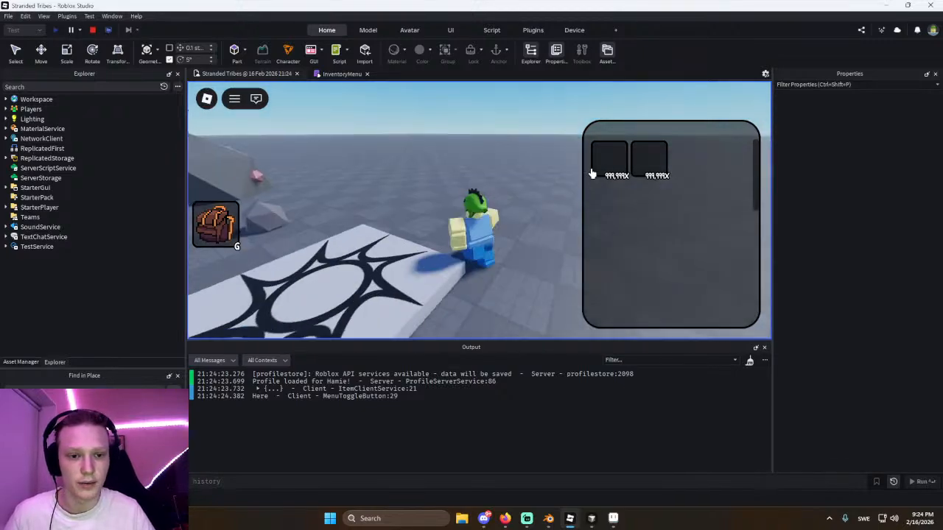
pyautogui.press('a')
pyautogui.moveTo(388, 143); pyautogui.dragTo(364, 140, button='right')
pyautogui.press('s')
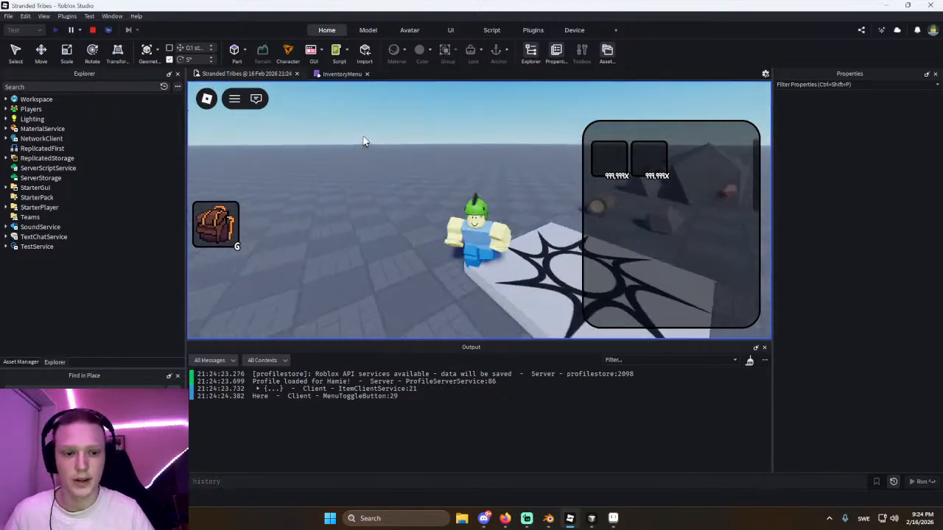
pyautogui.click(92, 31)
# Return to the code editor and insert two blank lines below the itemFrame.Visible line in the inventory loop.
pyautogui.hotkey('alt', 'Tab')
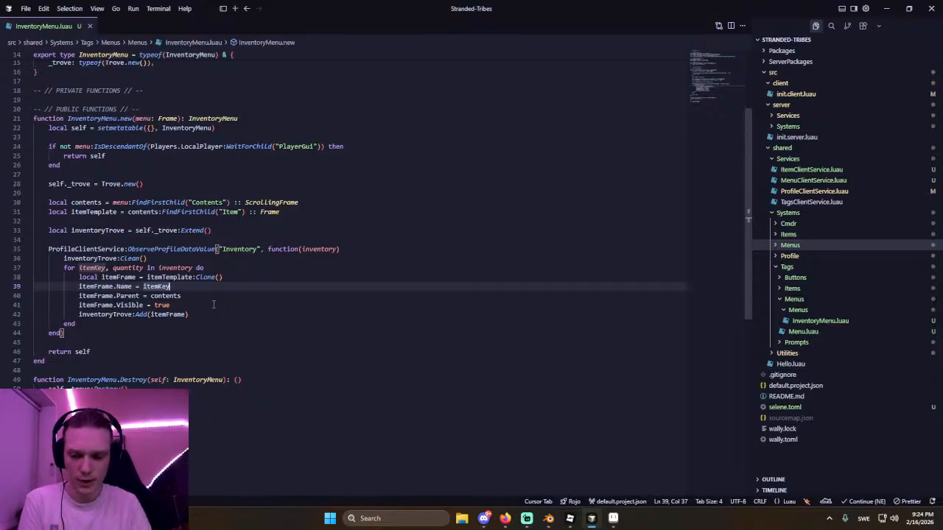
pyautogui.click(213, 315)
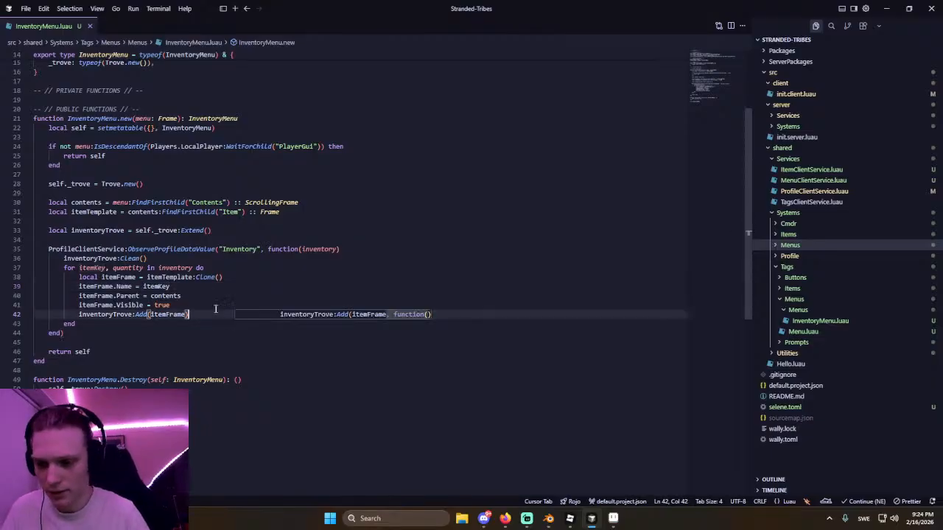
pyautogui.click(192, 302)
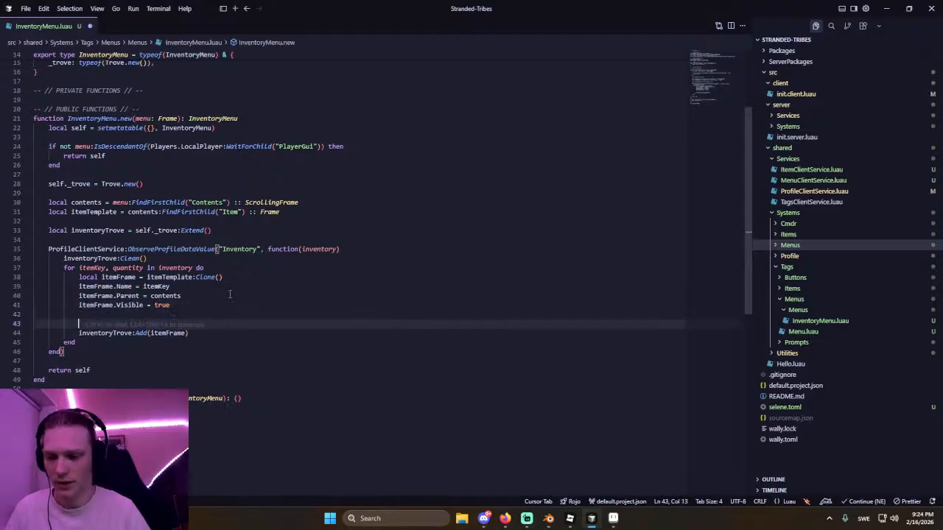
# Check the Item template's Main frame in Roblox Studio, and declare mainFrame as itemFrame:FindFirstChild("Main") :: Frame in the code editor's inventory loop.
pyautogui.hotkey('alt', 'Tab')
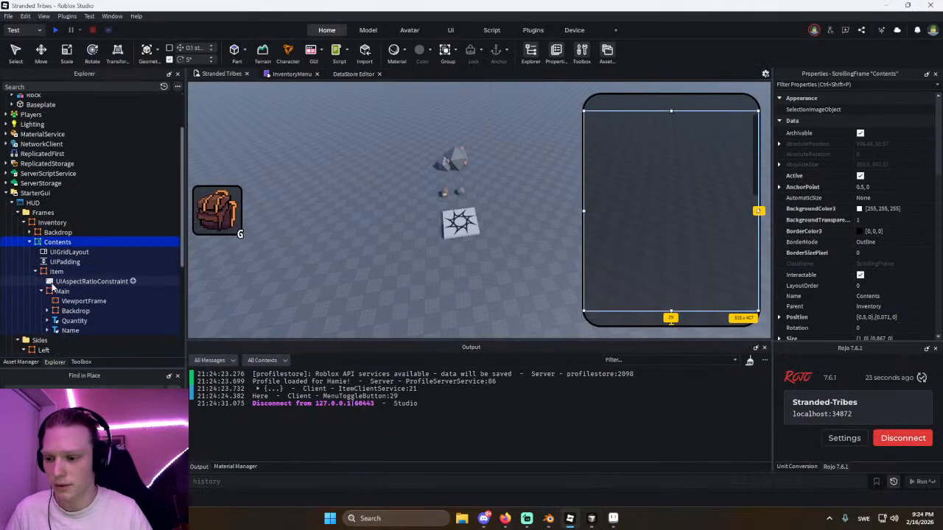
pyautogui.scroll(-3, 49, 200)
pyautogui.click(53, 251)
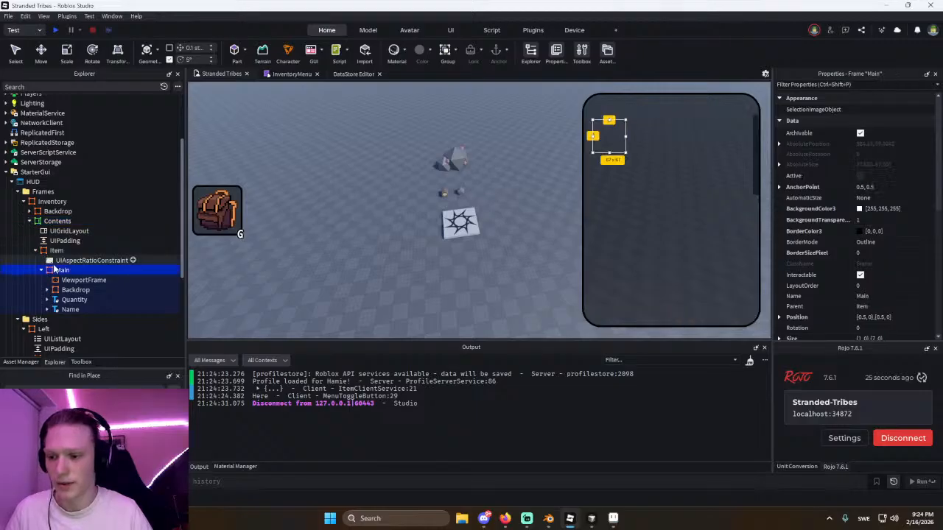
pyautogui.hotkey('alt', 'Tab')
pyautogui.press('Return')
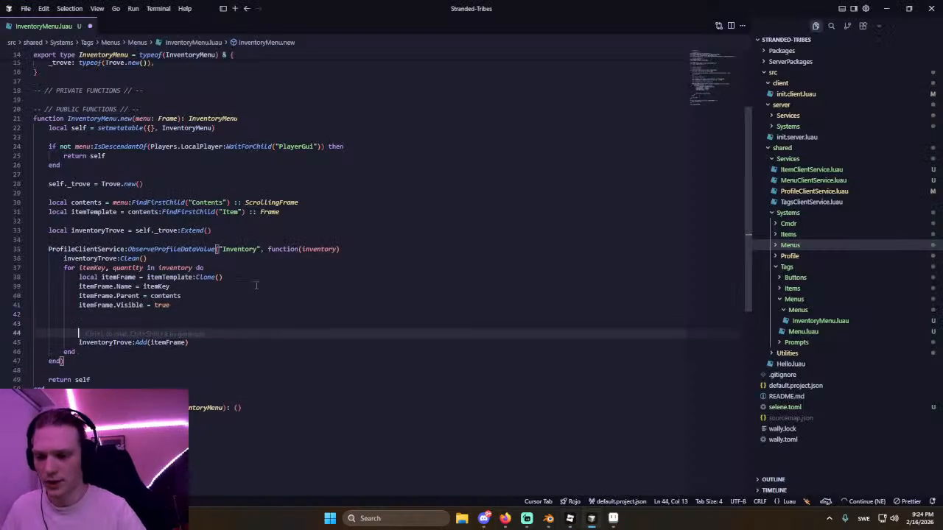
pyautogui.write('local mainFrame =')
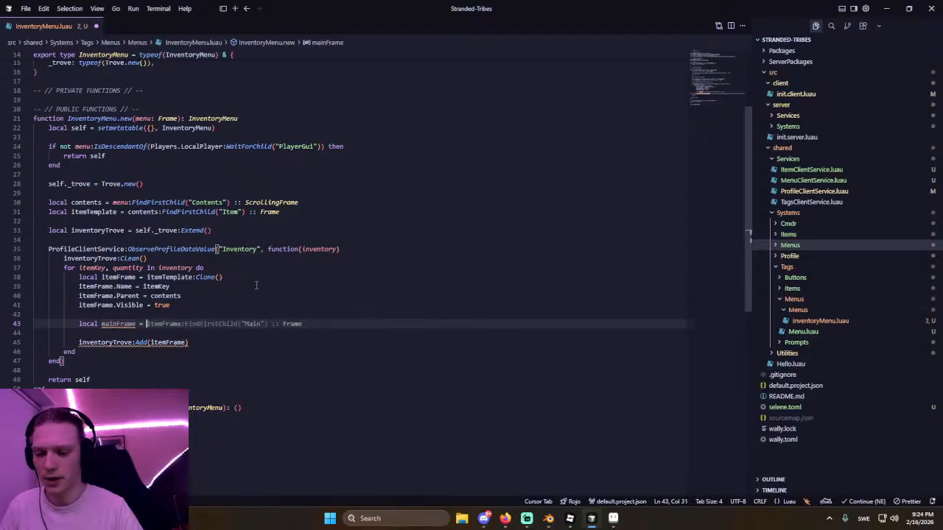
pyautogui.press('Tab')
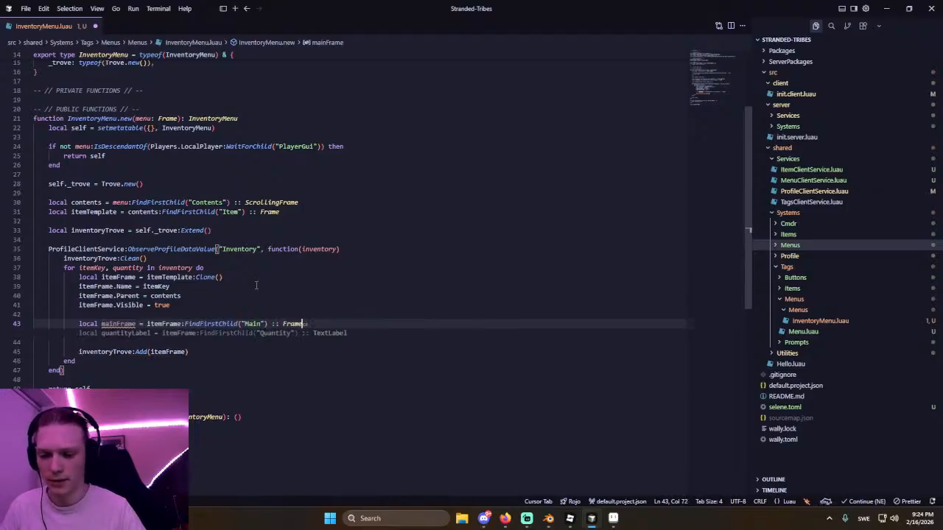
# Declare quantityLabel and nameLabel as TextLabels found in mainFrame by the names "Quantity" and "Name".
pyautogui.press('Return')
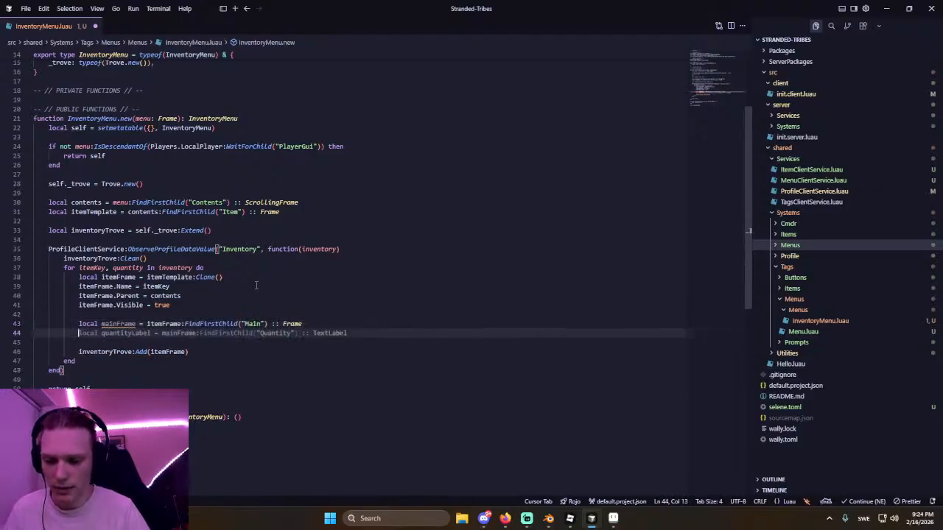
pyautogui.press('Tab')
pyautogui.press('Return')
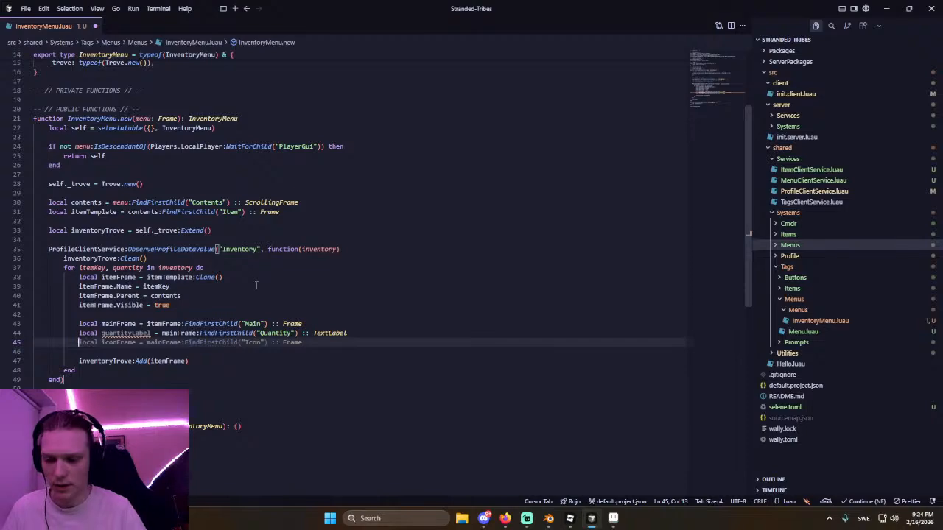
pyautogui.write('local ')
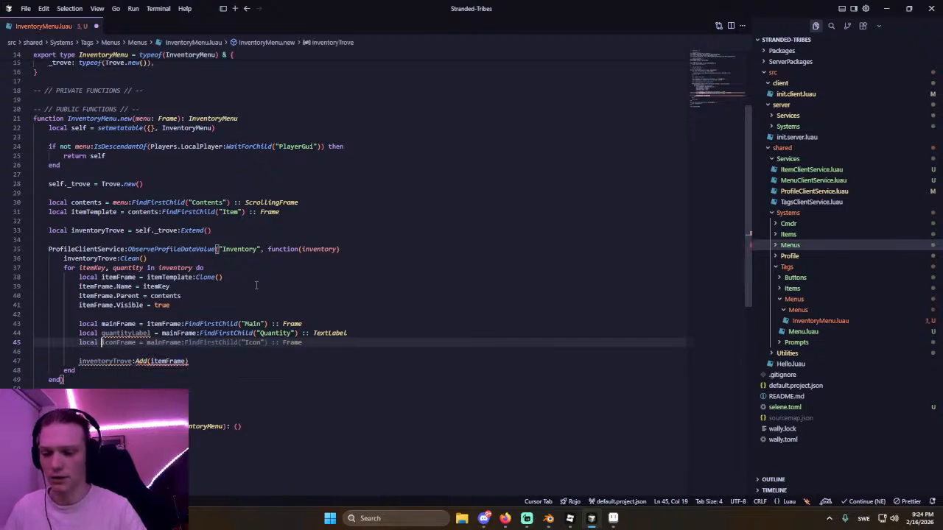
pyautogui.write('nameLab')
pyautogui.press('Tab')
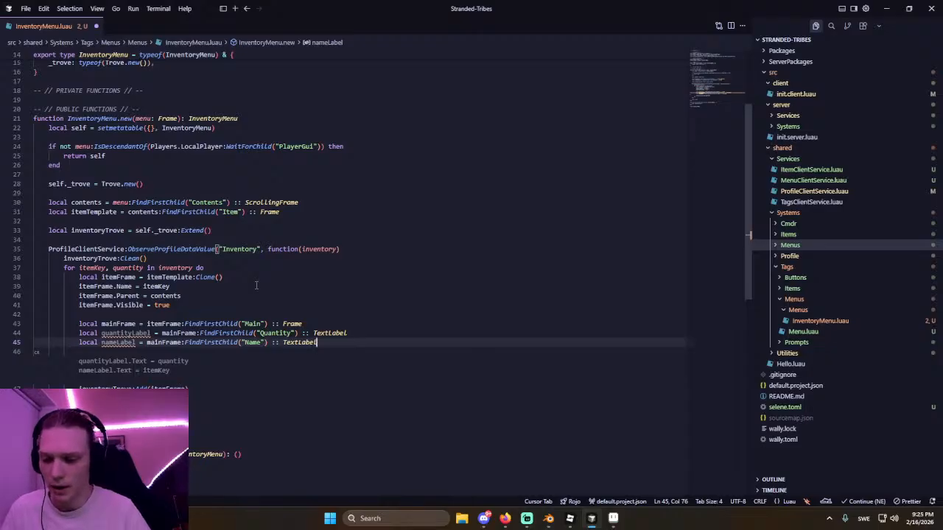
# Below the label declarations, assign quantity .. "X" to quantityLabel.Text and itemKey to nameLabel.Text.
pyautogui.press('Return')
pyautogui.press('Tab')
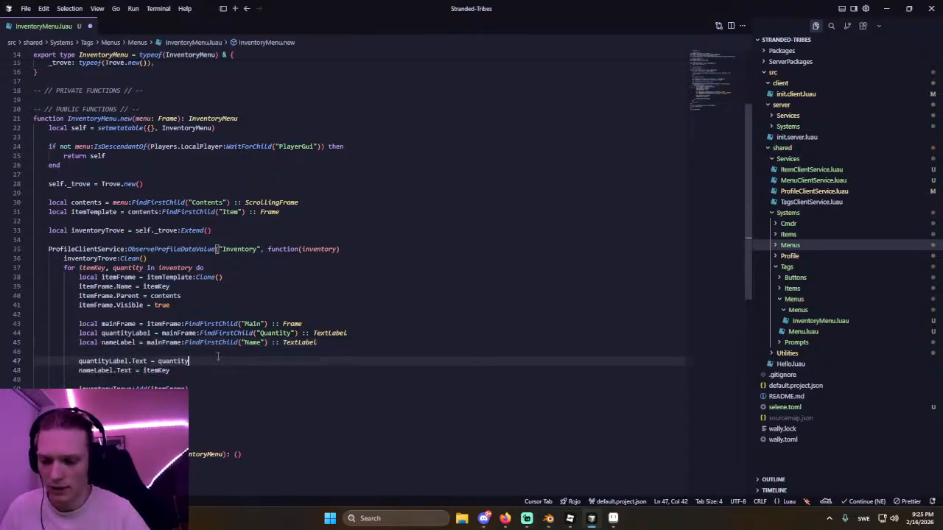
pyautogui.write('.. "x')
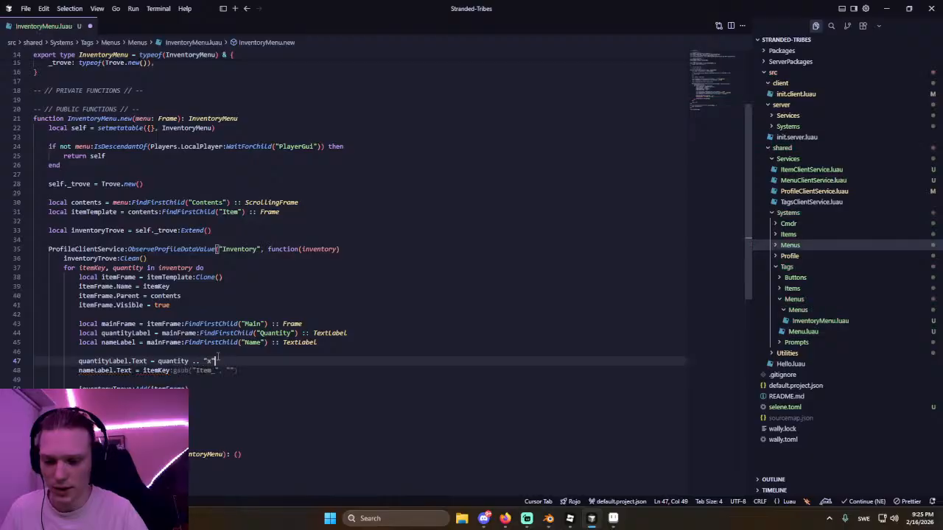
pyautogui.write('"x')
pyautogui.press('Tab')
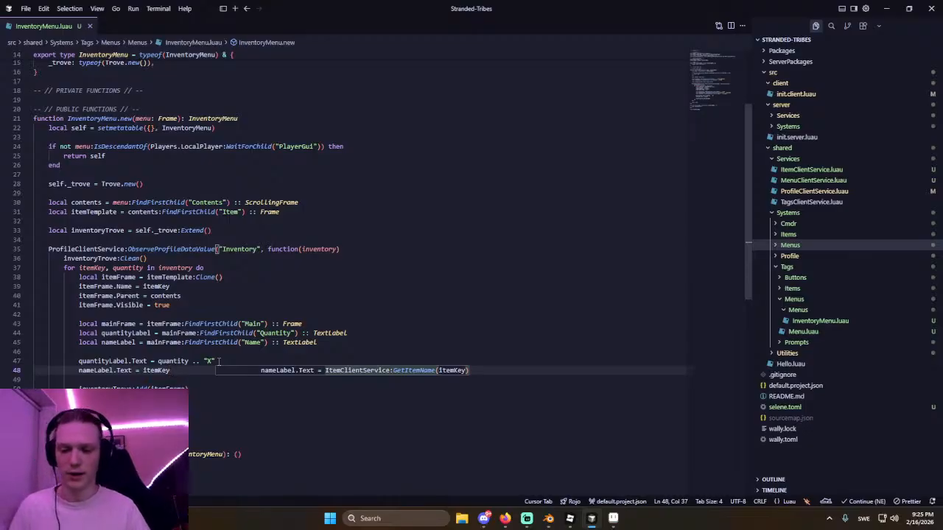
# Replace the nameLabel.Text value with ItemSharedConfig.getItem(itemKey).Name, importing the ItemSharedConfig module, and save the script.
pyautogui.hotkey('ctrl', 'BackSpace')
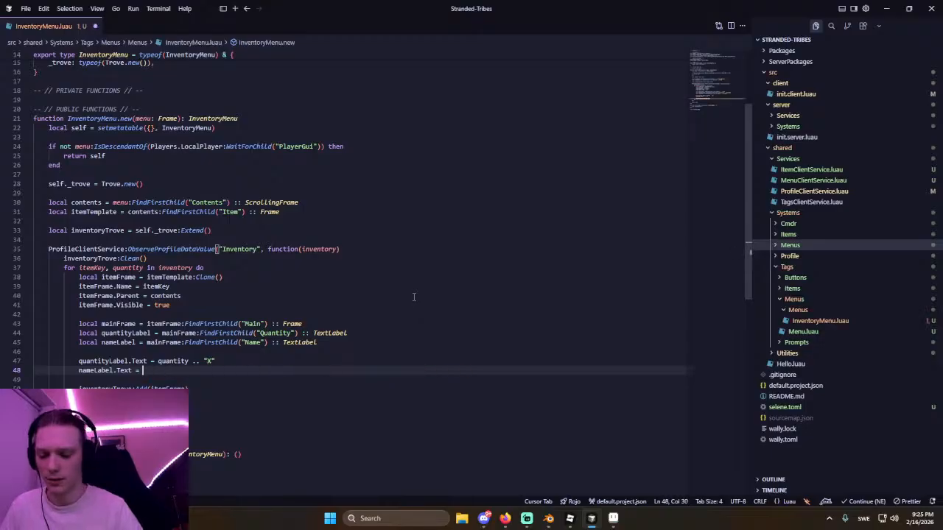
pyautogui.write('Item')
pyautogui.press('Down')
pyautogui.press('Down')
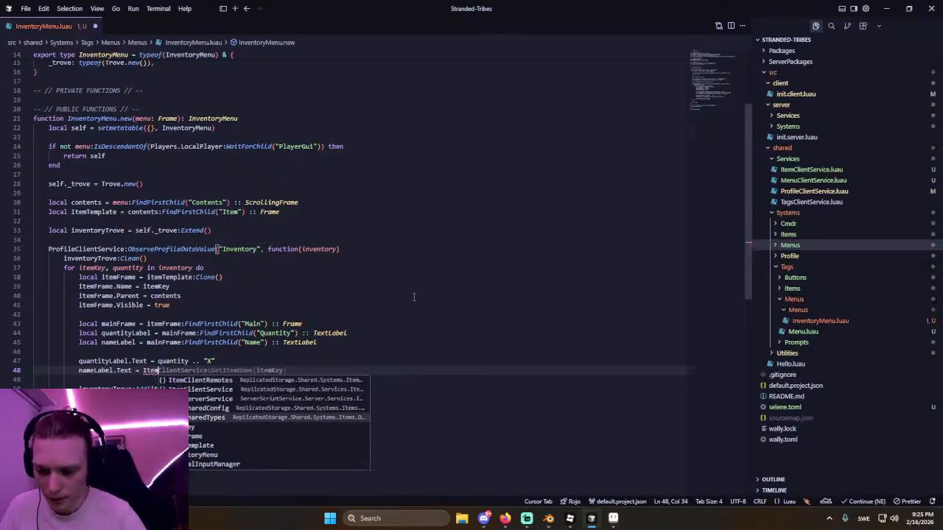
pyautogui.press('Tab')
pyautogui.write('.getItem')
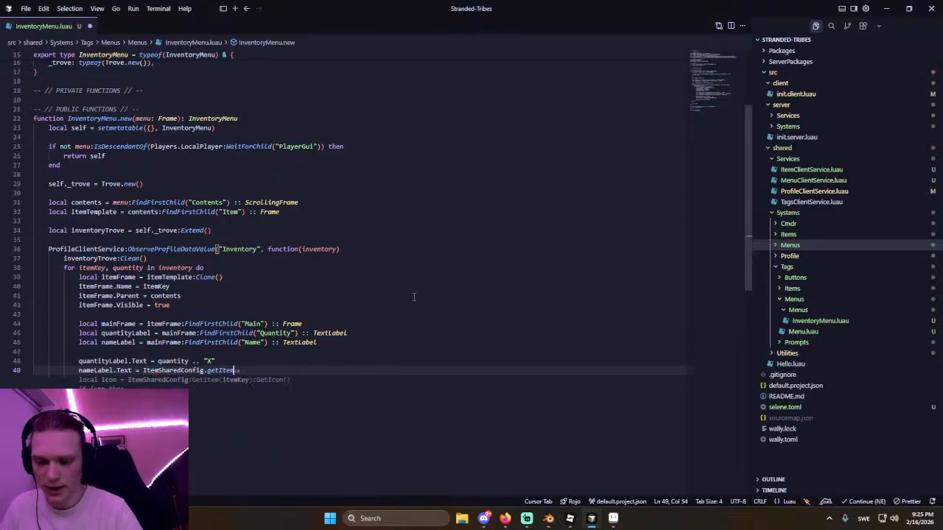
pyautogui.write('(itemKey).')
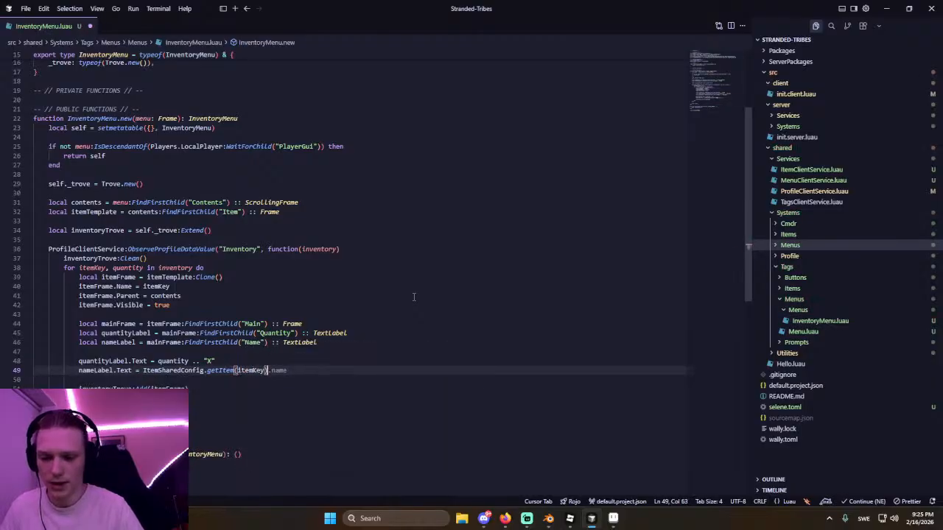
pyautogui.press('Tab')
pyautogui.hotkey('ctrl', 's')
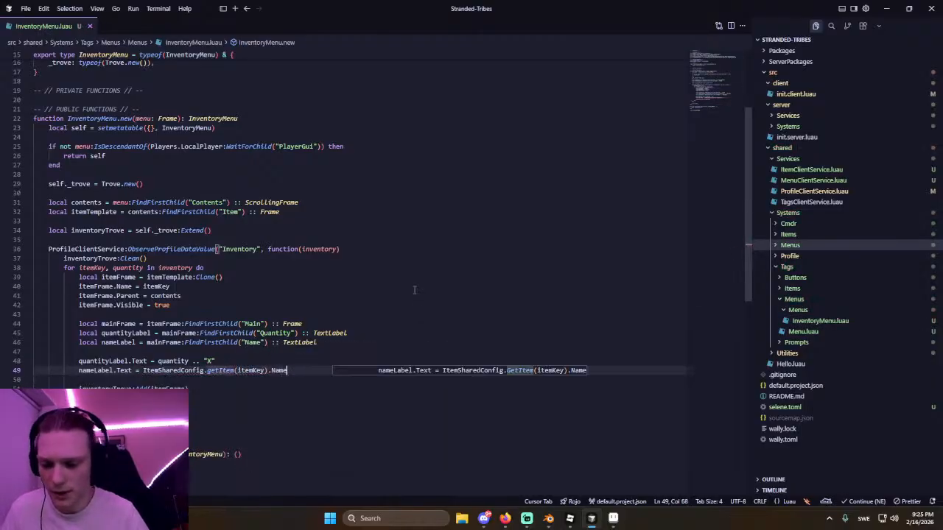
pyautogui.click(414, 289)
pyautogui.hotkey('alt', 'Tab')
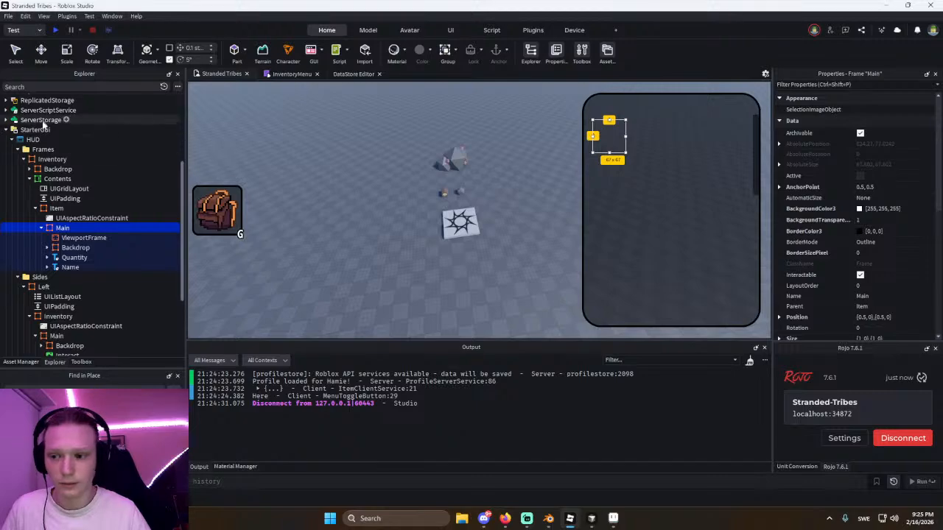
pyautogui.hotkey('alt', 'Tab')
pyautogui.click(315, 370)
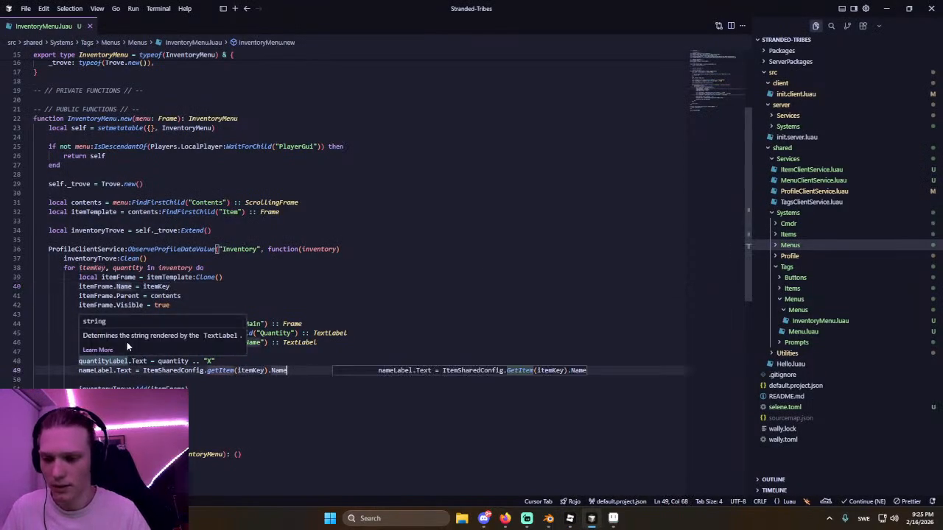
pyautogui.press('Up')
pyautogui.press('Down')
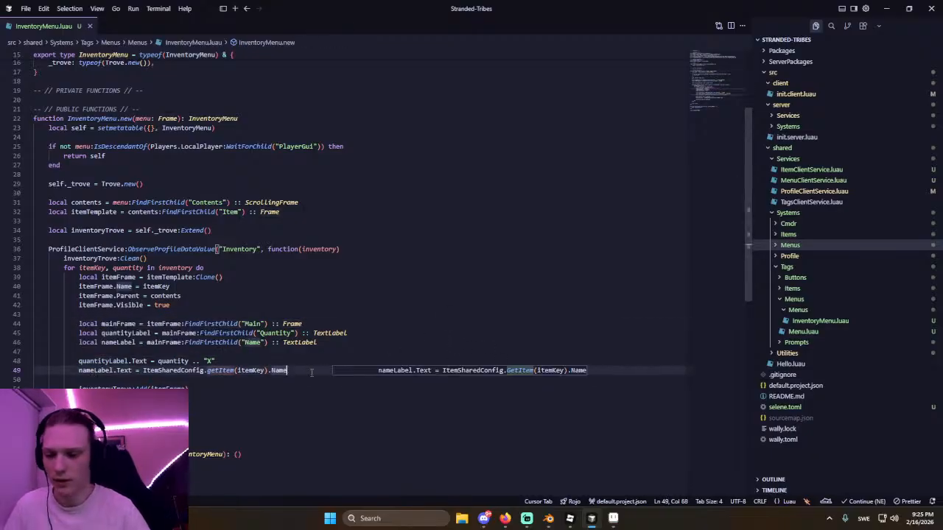
# Add itemFrame:AddTag("ItemTemplate") after the label text assignments in the inventory loop.
pyautogui.press('Return')
pyautogui.press('Return')
pyautogui.write('itemFr')
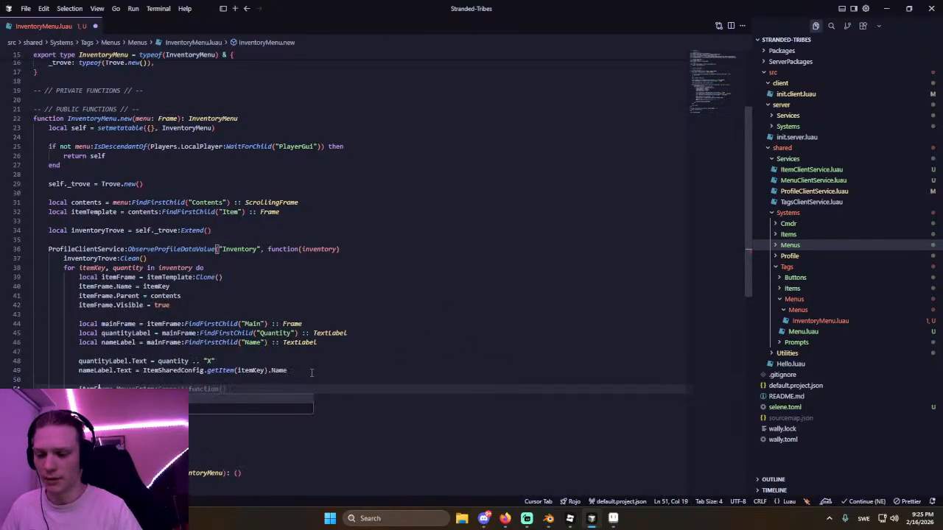
pyautogui.write('ame:AddTag(tag)Item')
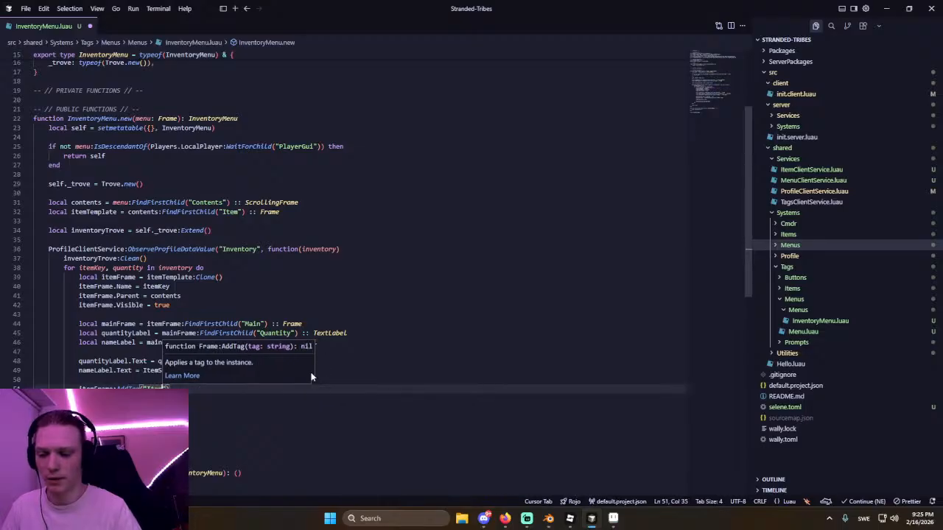
pyautogui.write('Tem')
pyautogui.press('BackSpace')
pyautogui.press('BackSpace')
pyautogui.press('BackSpace')
pyautogui.write('Templ')
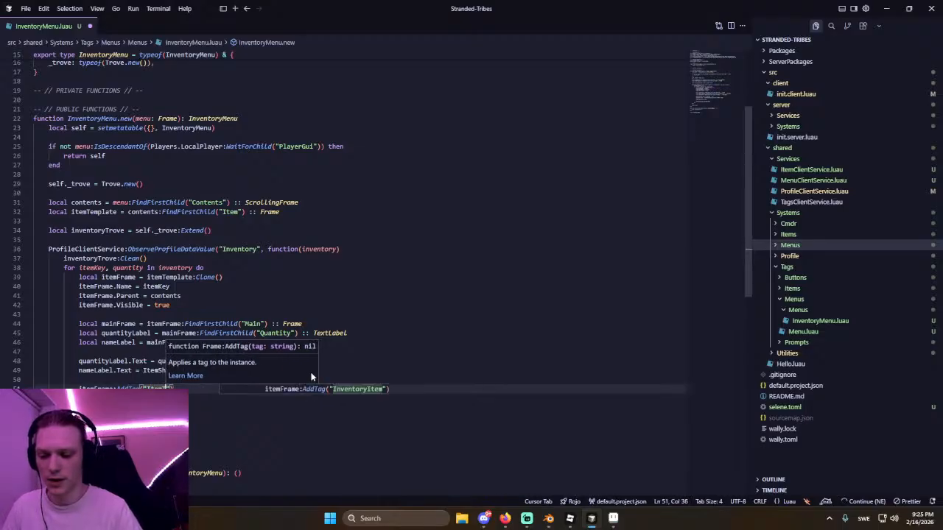
pyautogui.write('ate')
pyautogui.click(183, 288)
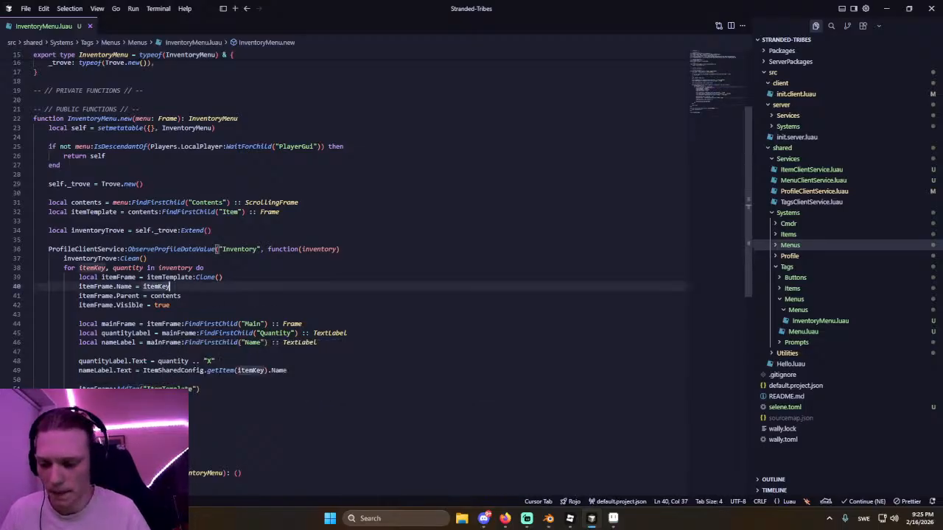
# Change the tag name in the itemFrame:AddTag call to "InventoryItem".
pyautogui.click(166, 380)
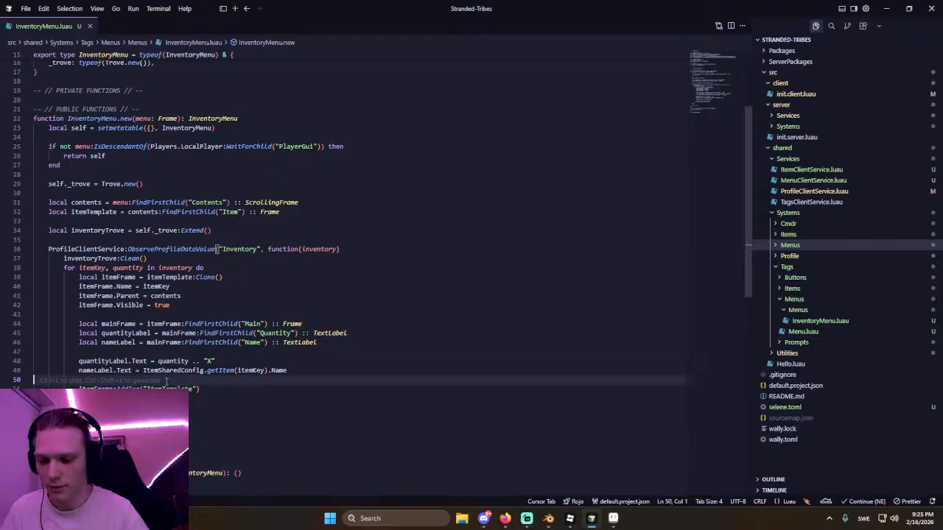
pyautogui.press('Up')
pyautogui.press('Up')
pyautogui.press('Up')
pyautogui.doubleClick(178, 386)
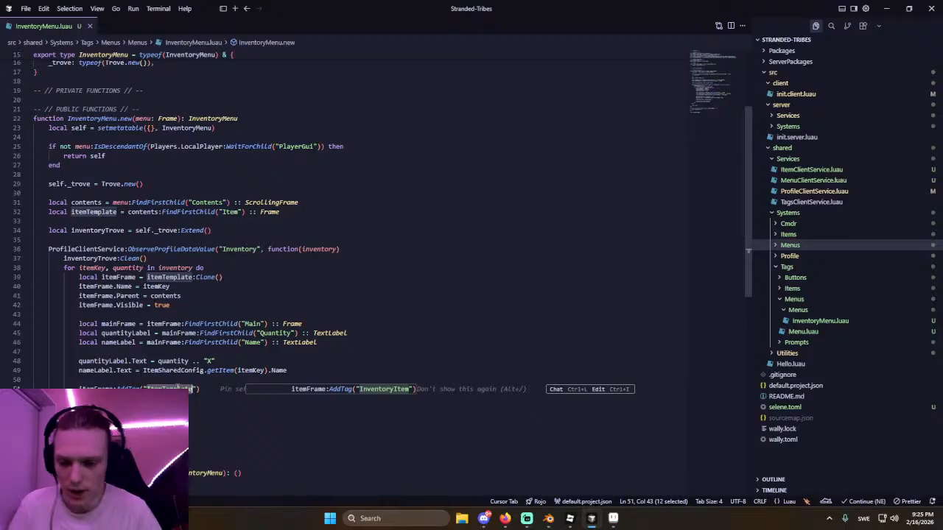
pyautogui.press('Tab')
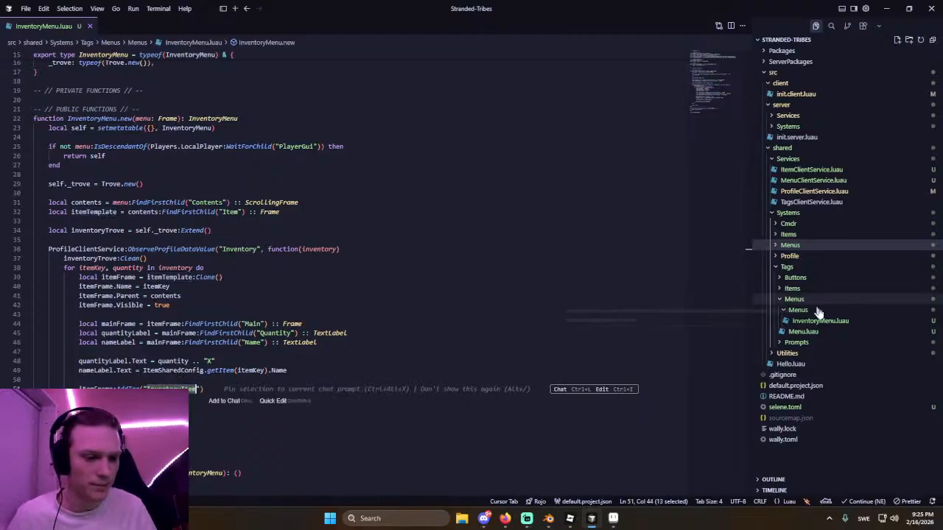
pyautogui.click(816, 312)
pyautogui.click(799, 299)
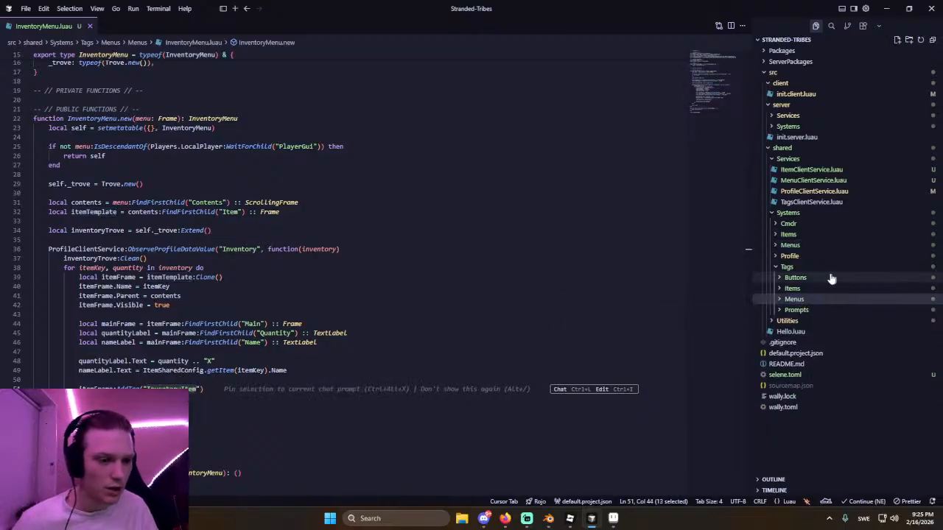
pyautogui.click(800, 267)
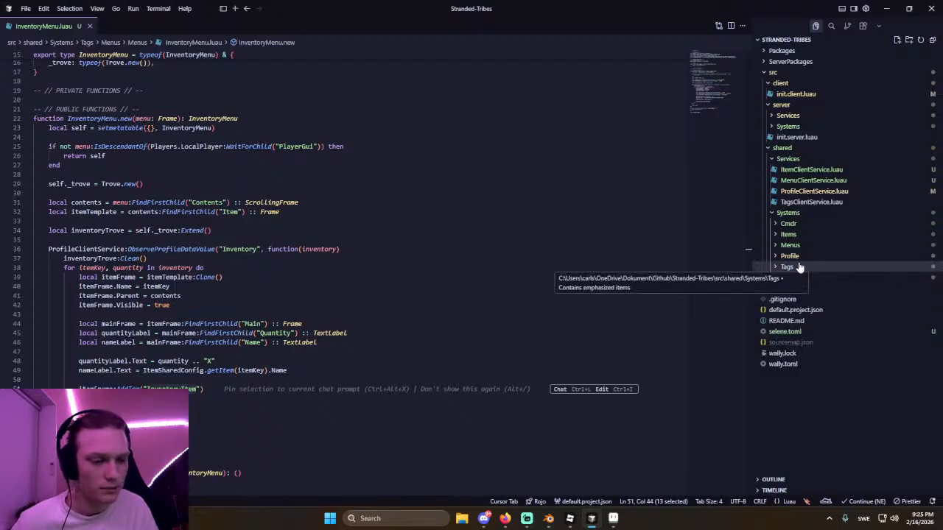
pyautogui.click(797, 270)
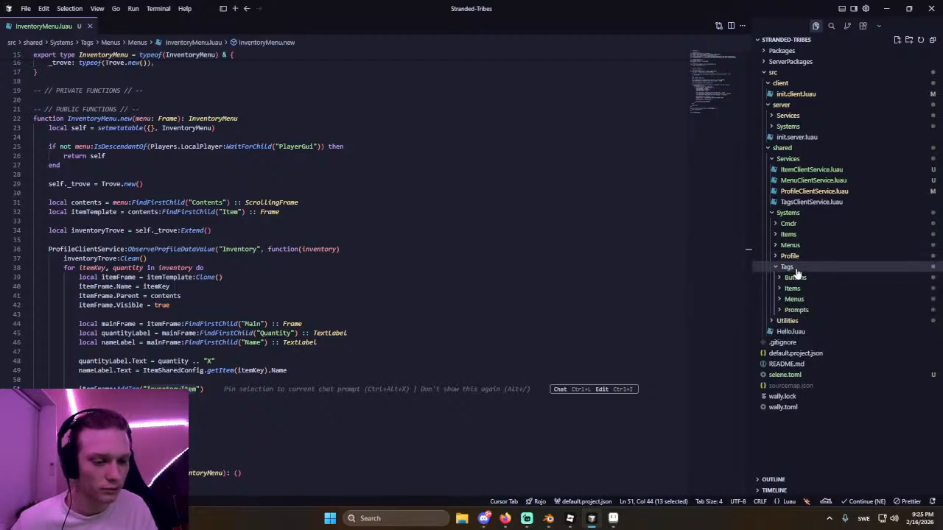
pyautogui.click(797, 271)
pyautogui.click(797, 271)
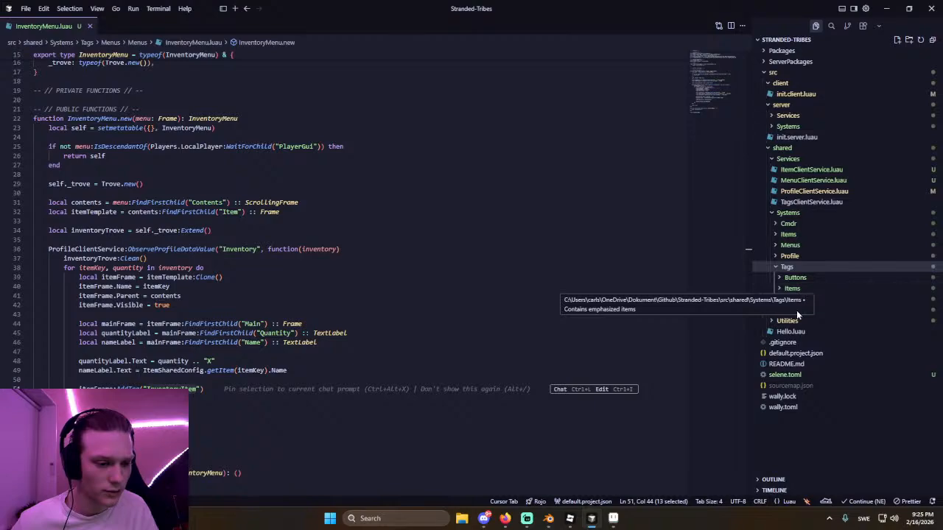
# Create a folder named Inventory inside the inner Menus folder under Tags/Menus.
pyautogui.click(810, 302)
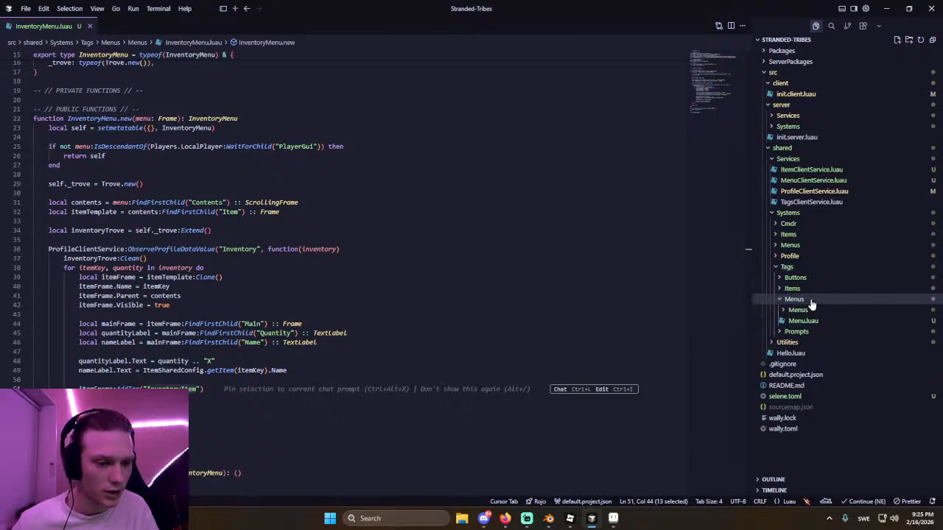
pyautogui.click(809, 311)
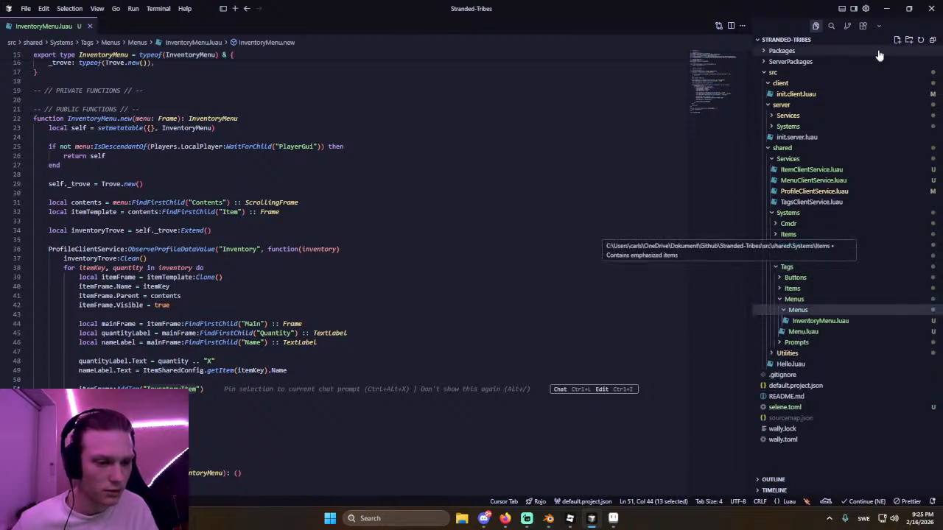
pyautogui.click(908, 41)
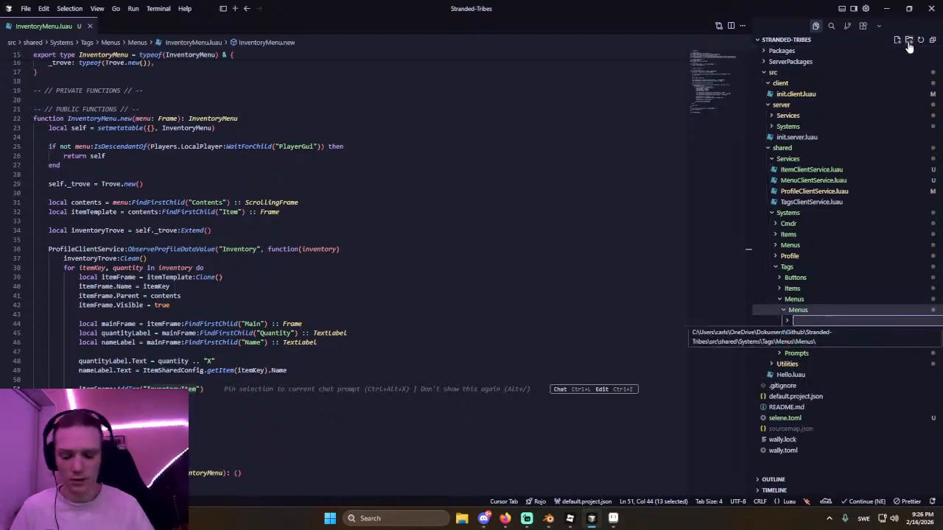
pyautogui.press('Return')
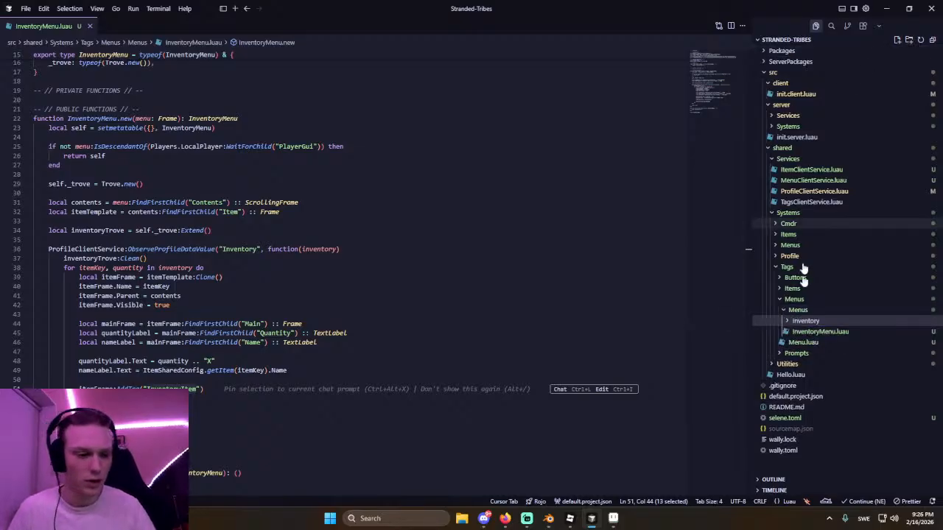
# Move InventoryMenu.luau into the Inventory folder and create a file named InventoryItem.luau in that folder.
pyautogui.click(508, 257)
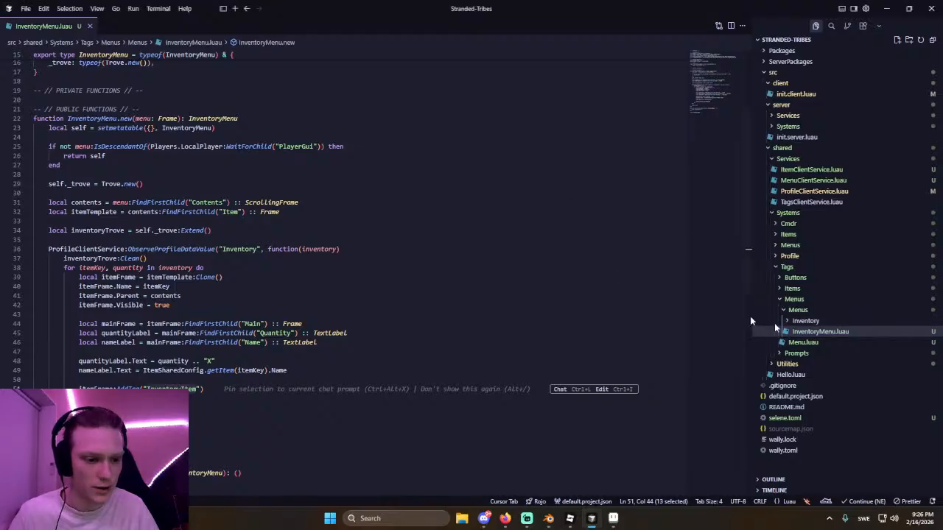
pyautogui.click(816, 312)
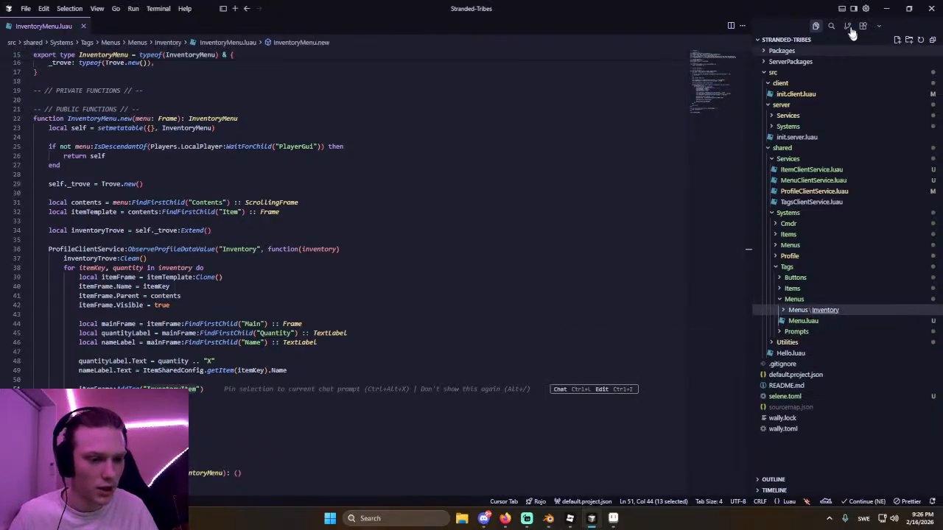
pyautogui.click(897, 40)
pyautogui.write('inventory')
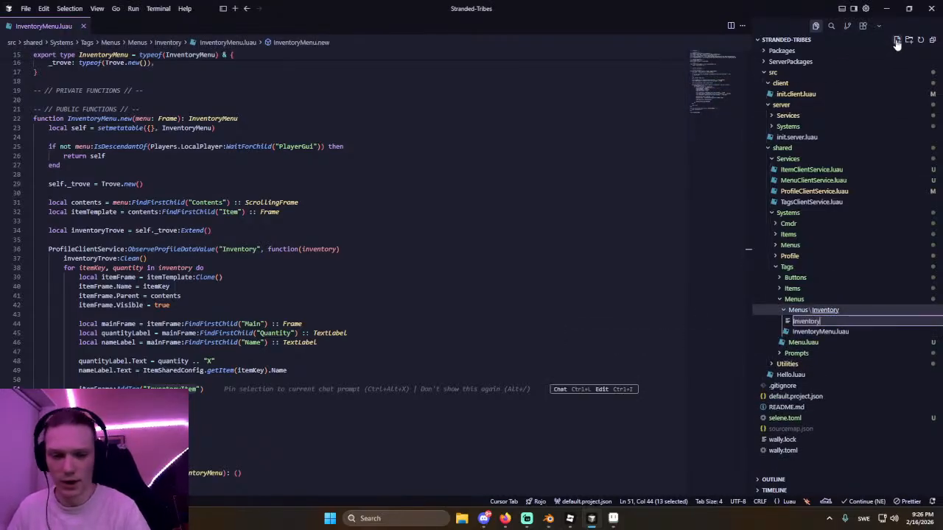
pyautogui.write('Item.luau')
pyautogui.press('Return')
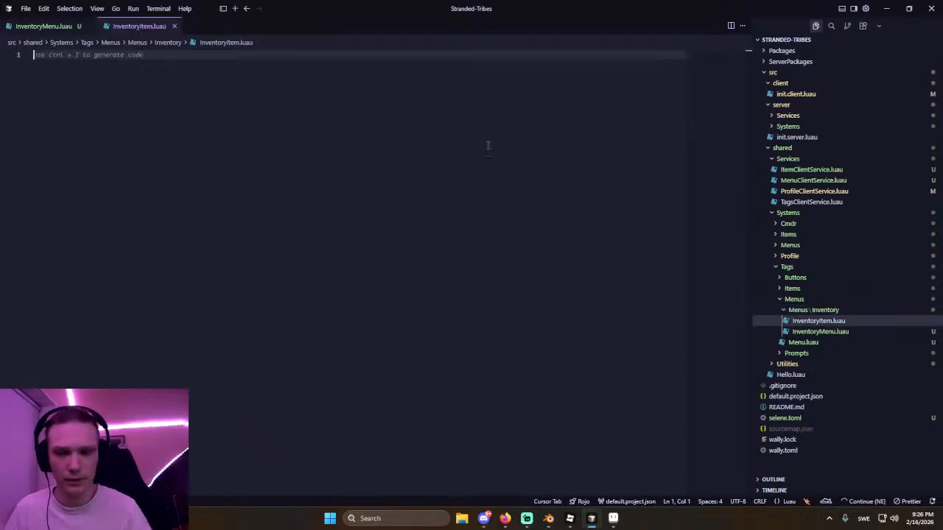
# Insert the class snippet into InventoryItem.luau, name the class InventoryItem throughout, and save the file.
pyautogui.write('clas')
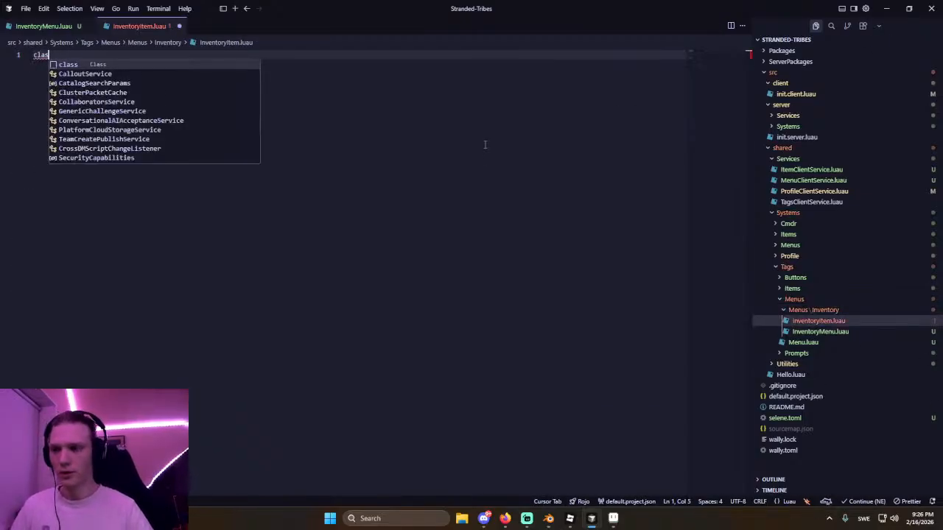
pyautogui.press('Return')
pyautogui.write('Item')
pyautogui.press('BackSpace')
pyautogui.press('BackSpace')
pyautogui.press('BackSpace')
pyautogui.press('BackSpace')
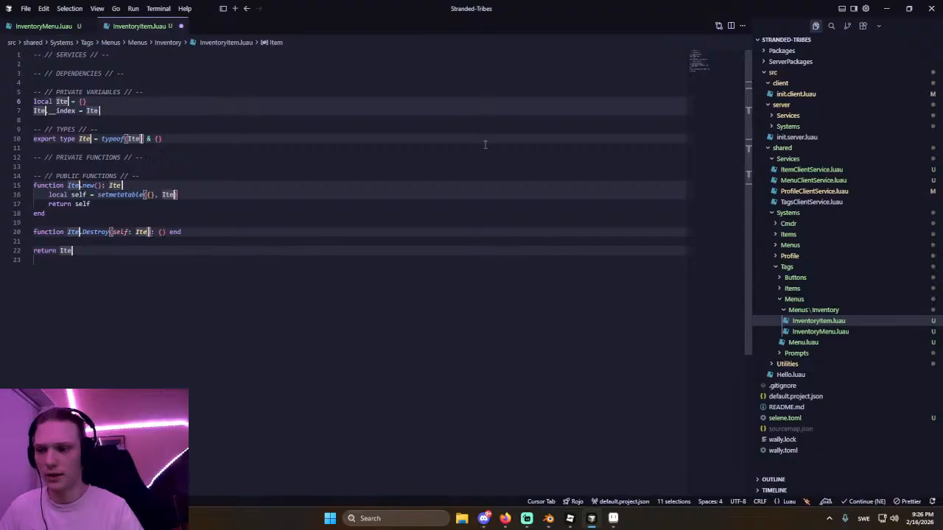
pyautogui.write('InventoryItem')
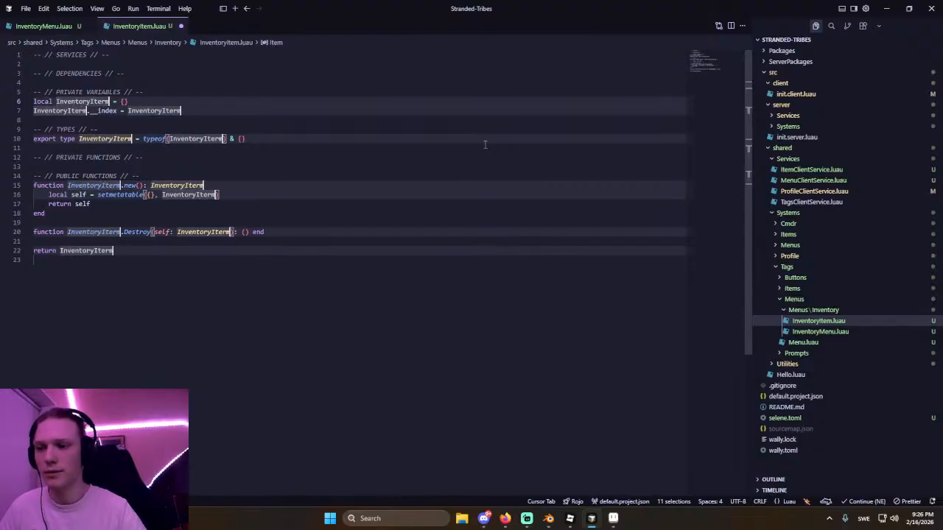
pyautogui.hotkey('ctrl', 's')
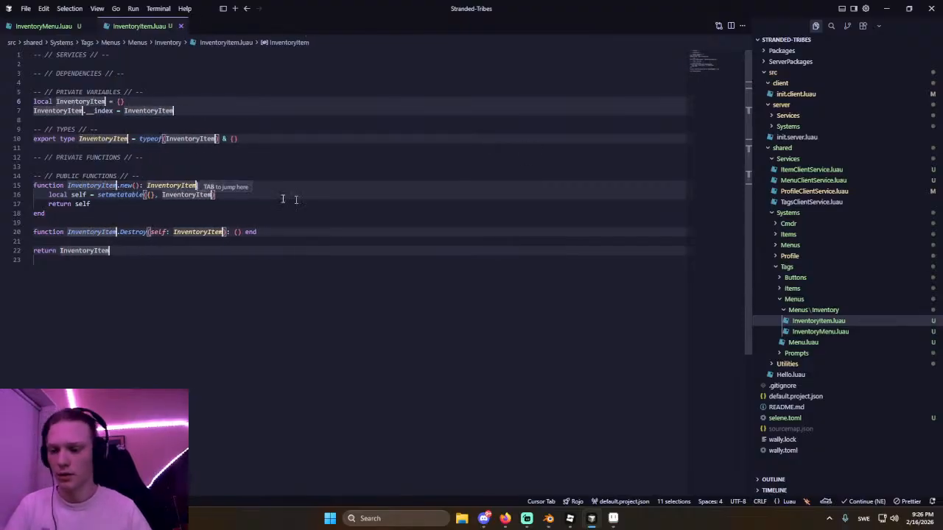
# Add an itemFrame: Frame parameter to the InventoryItem.new constructor.
pyautogui.click(135, 184)
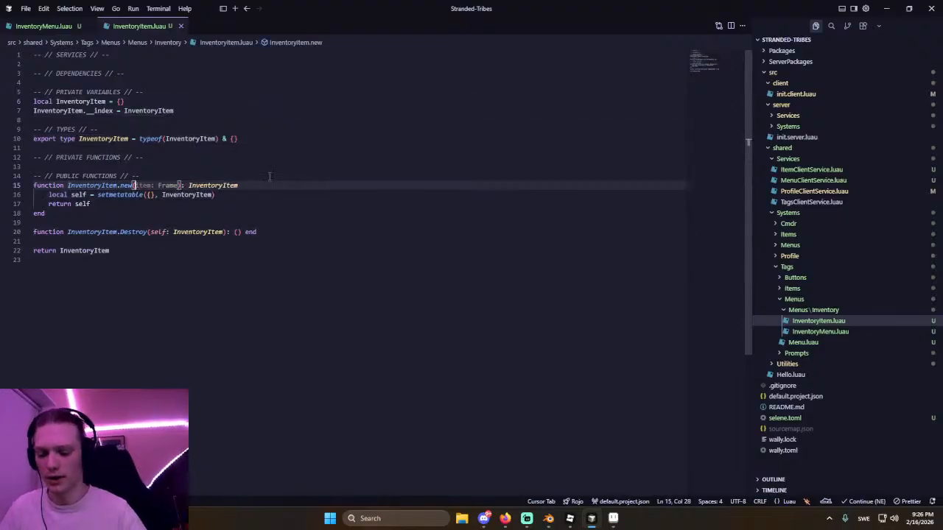
pyautogui.write('itemF')
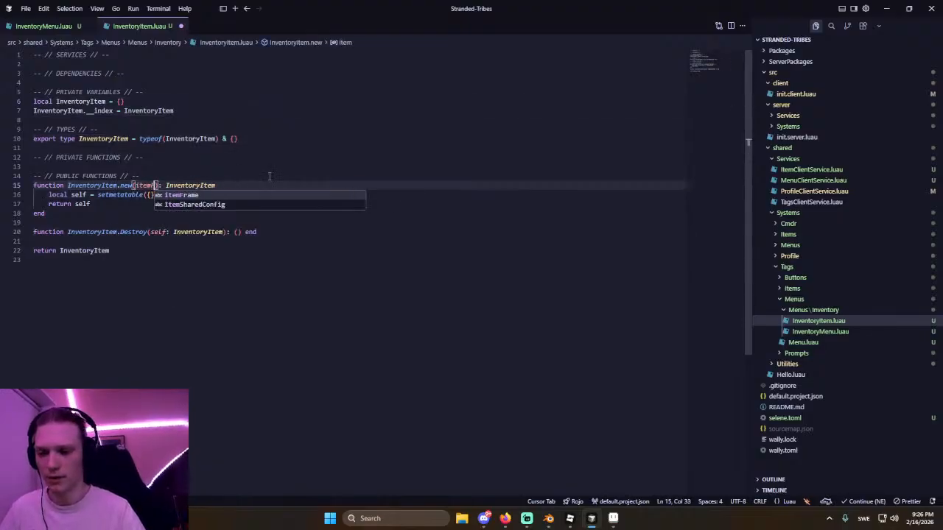
pyautogui.write('rame: Frame')
# Add self._scope = Fusion:scoped() to the constructor, set apart by blank lines before return self.
pyautogui.press('Down')
pyautogui.press('End')
pyautogui.press('Return')
pyautogui.press('Return')
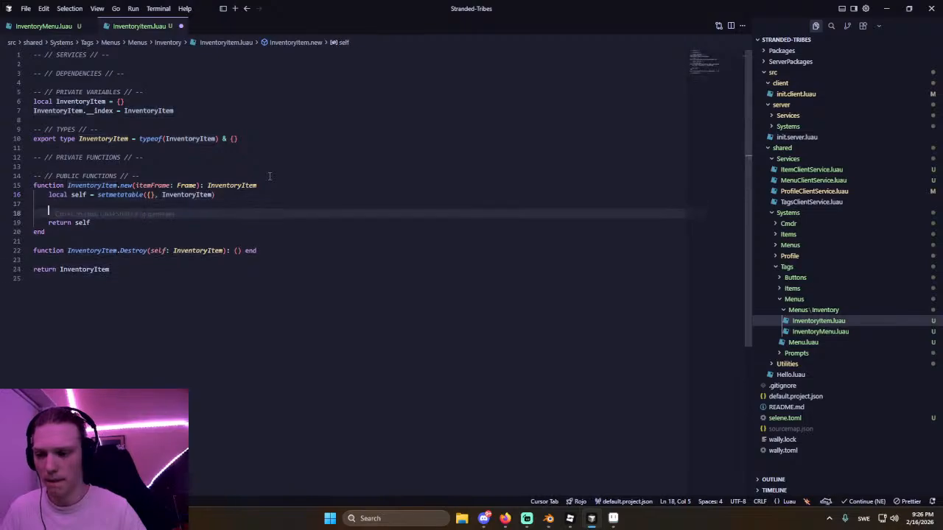
pyautogui.press('Return')
pyautogui.press('Up')
pyautogui.press('Tab')
pyautogui.hotkey('ctrl', 'z')
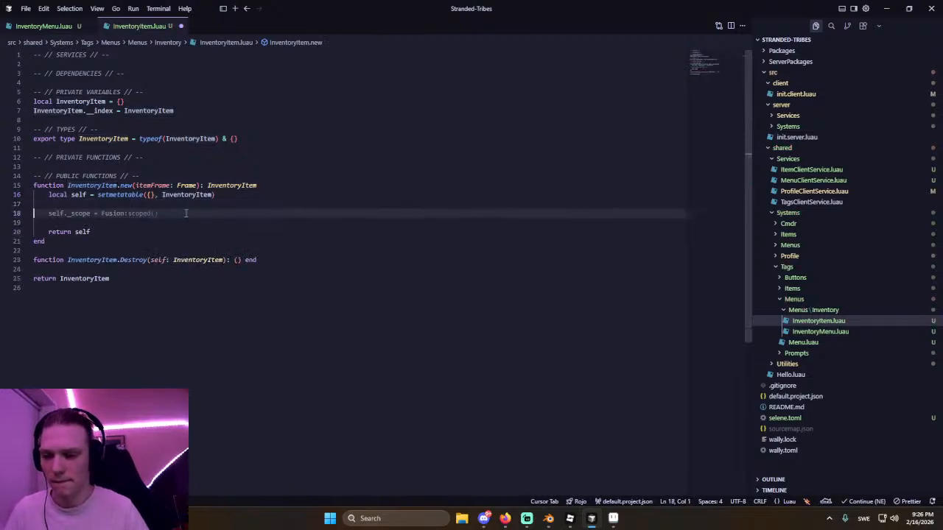
pyautogui.press('Tab')
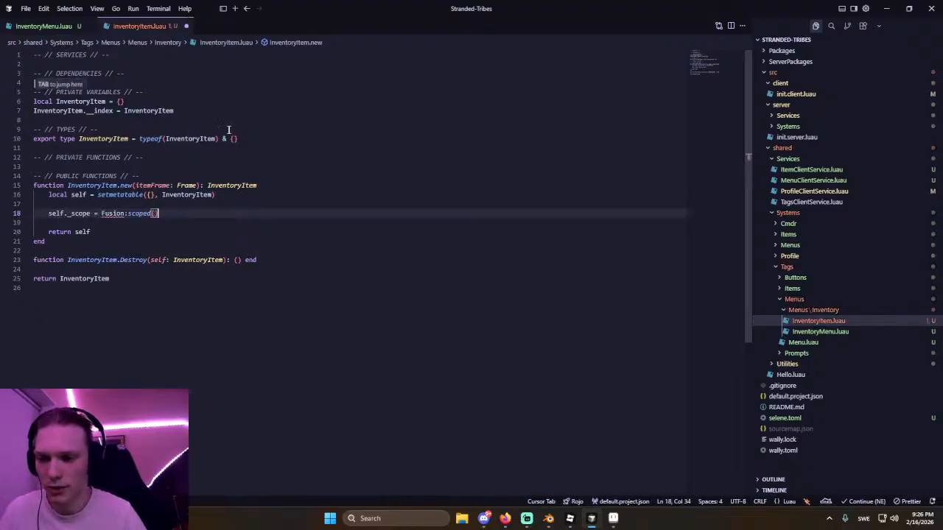
# Require Fusion from ReplicatedStorage.Packages under Dependencies and declare the ReplicatedStorage service under Services.
pyautogui.press('Tab')
pyautogui.press('Tab')
pyautogui.press('Tab')
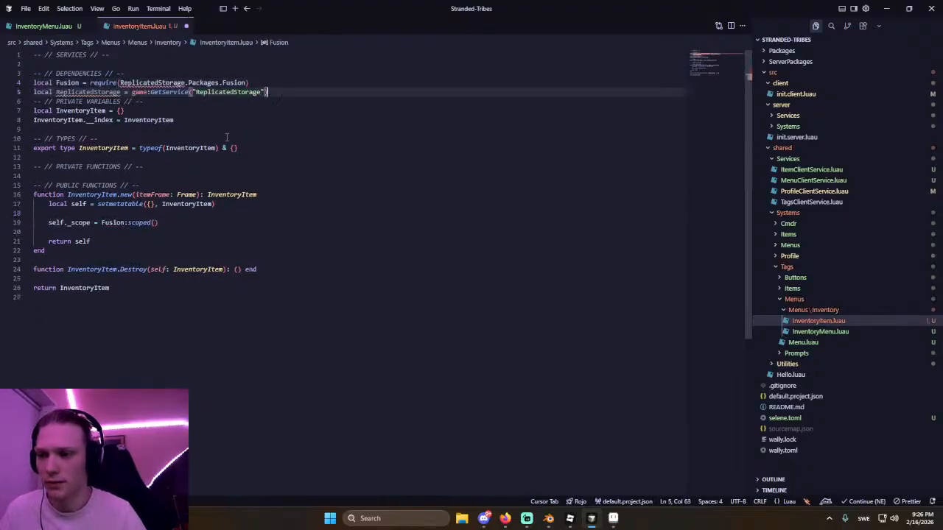
pyautogui.press('Tab')
pyautogui.press('Tab')
pyautogui.press('Tab')
pyautogui.press('Tab')
pyautogui.press('Tab')
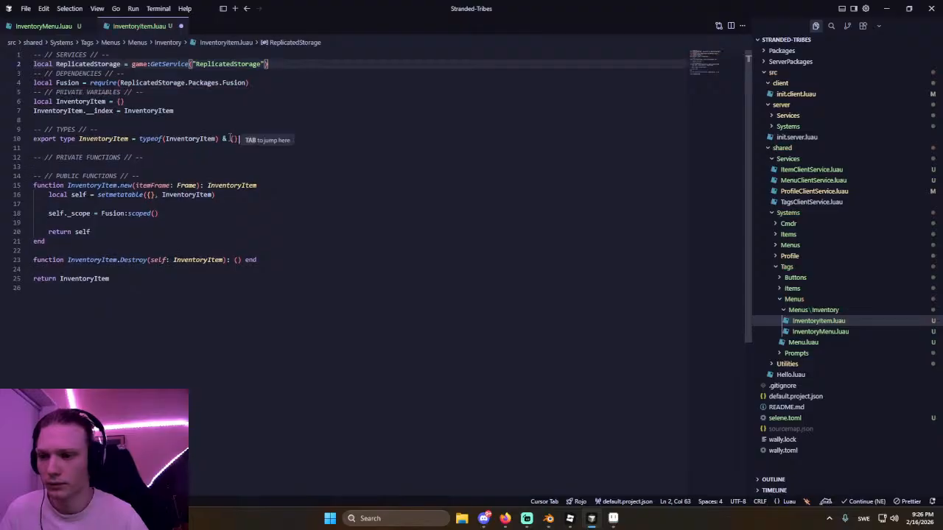
# Add _scope: typeof(Fusion:scoped()) to the InventoryItem type and make Destroy call self._scope:doCleanup().
pyautogui.press('Tab')
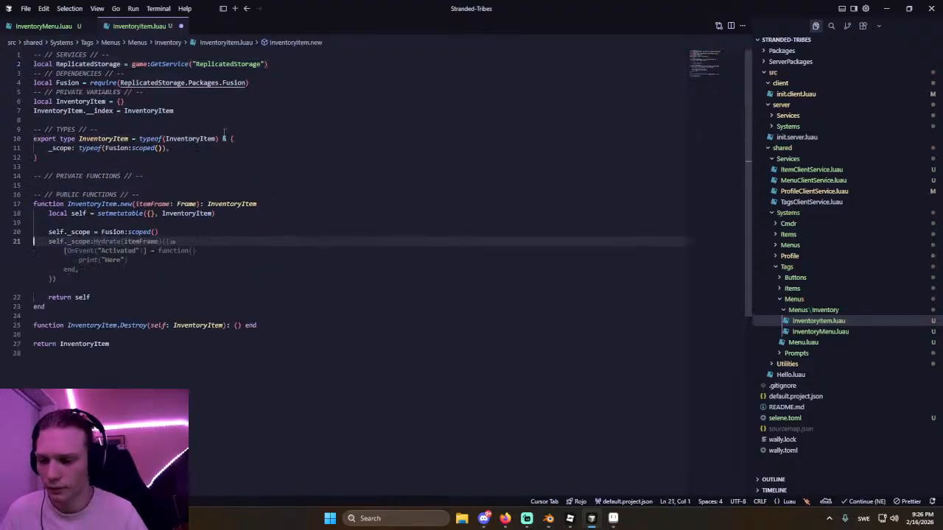
pyautogui.click(266, 324)
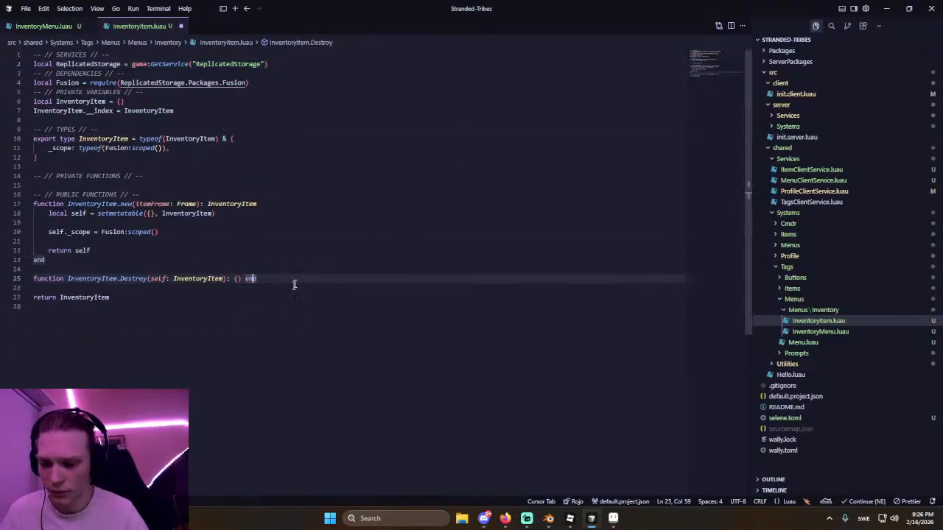
pyautogui.press('Tab')
# Below the scope assignment, add local mainFrame = itemFrame:FindFirstChild("Main") :: Frame.
pyautogui.click(153, 224)
pyautogui.click(179, 239)
pyautogui.click(182, 232)
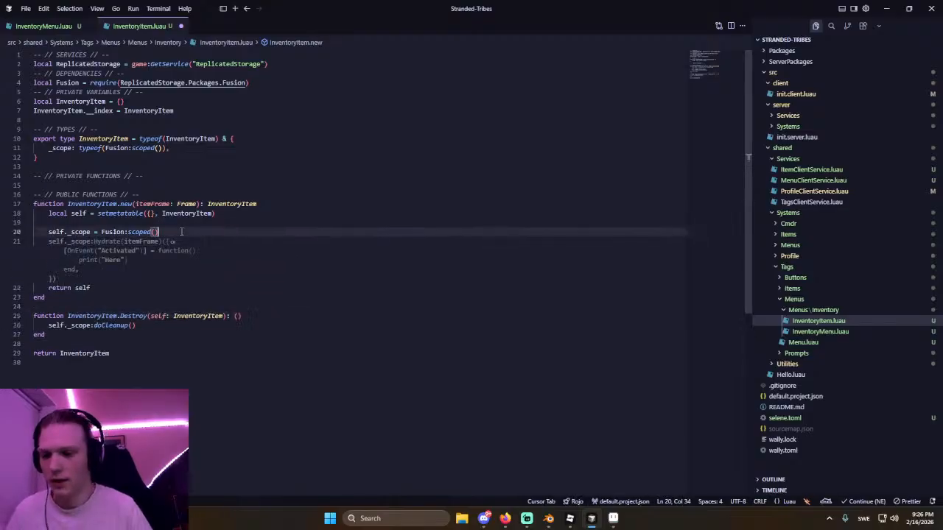
pyautogui.press('Return')
pyautogui.press('Return')
pyautogui.write('local mainFrame')
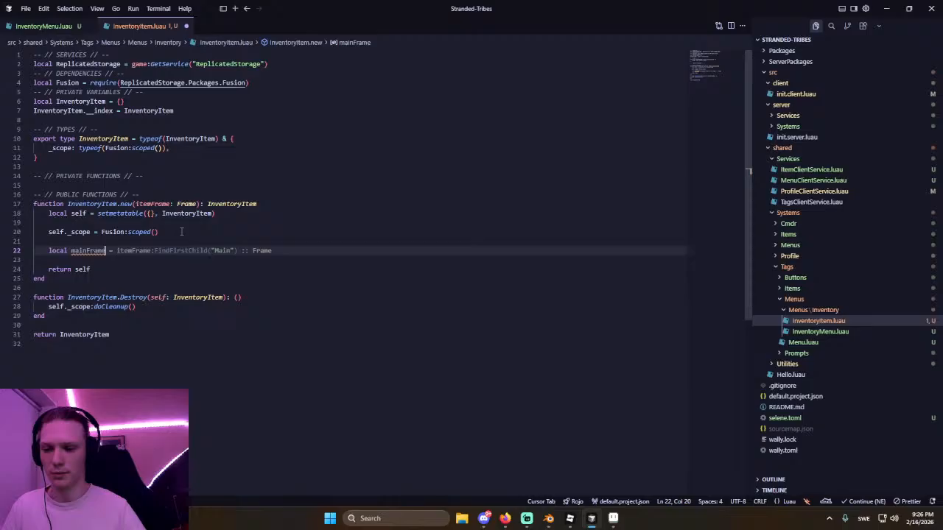
pyautogui.press('Tab')
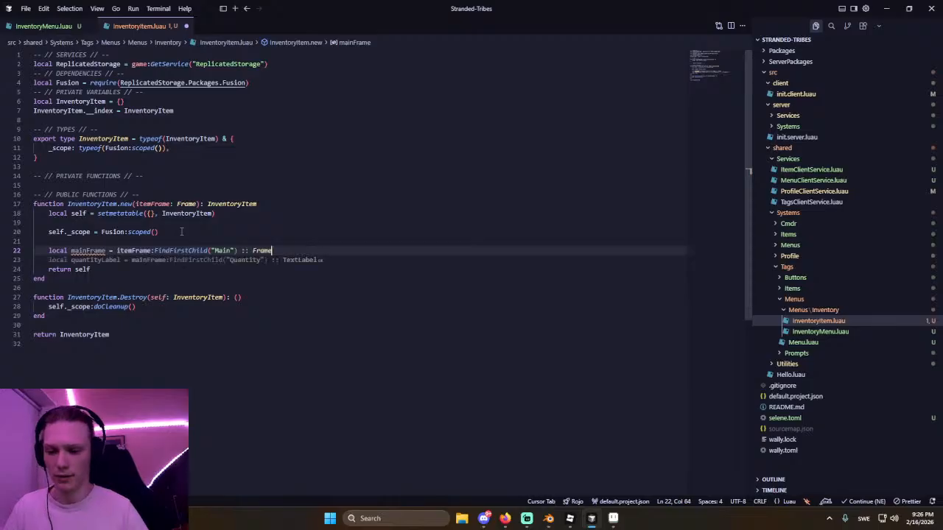
# Declare local interactButton = mainFrame:FindFirstChild("InteractButton") :: GuiButton below the mainFrame line.
pyautogui.press('Return')
pyautogui.write('local ')
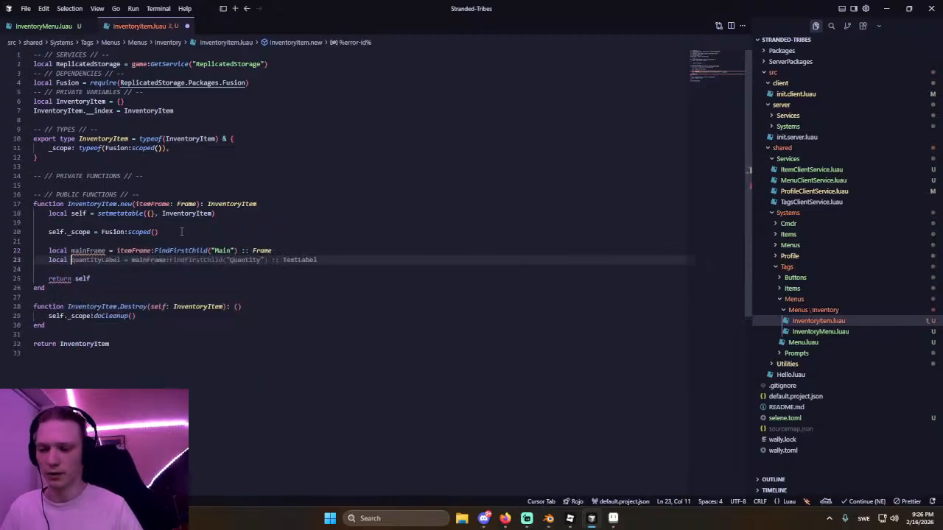
pyautogui.write('interact')
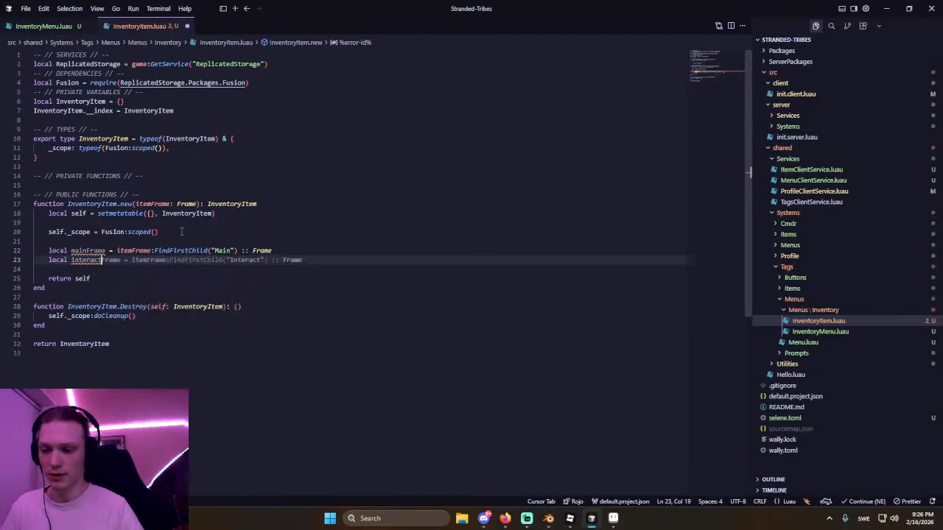
pyautogui.write('Button =')
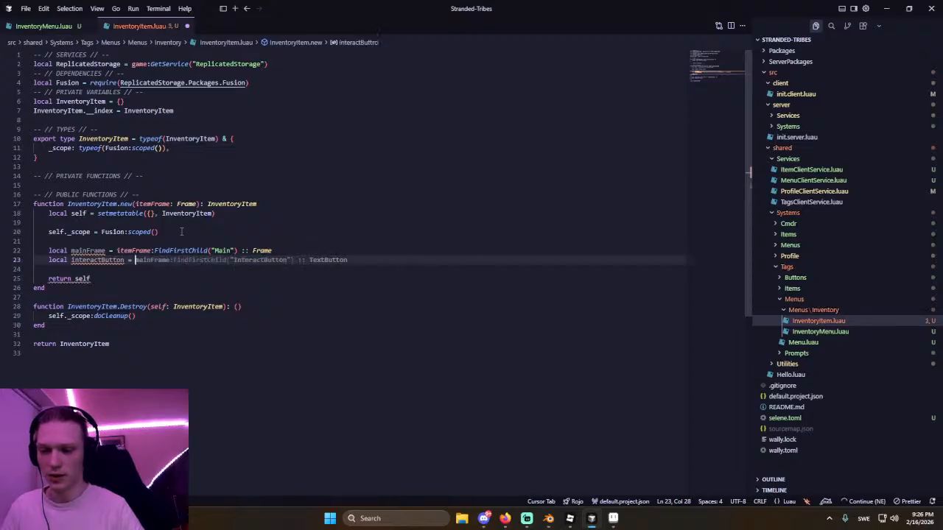
pyautogui.press('Tab')
pyautogui.hotkey('ctrl', 'BackSpace')
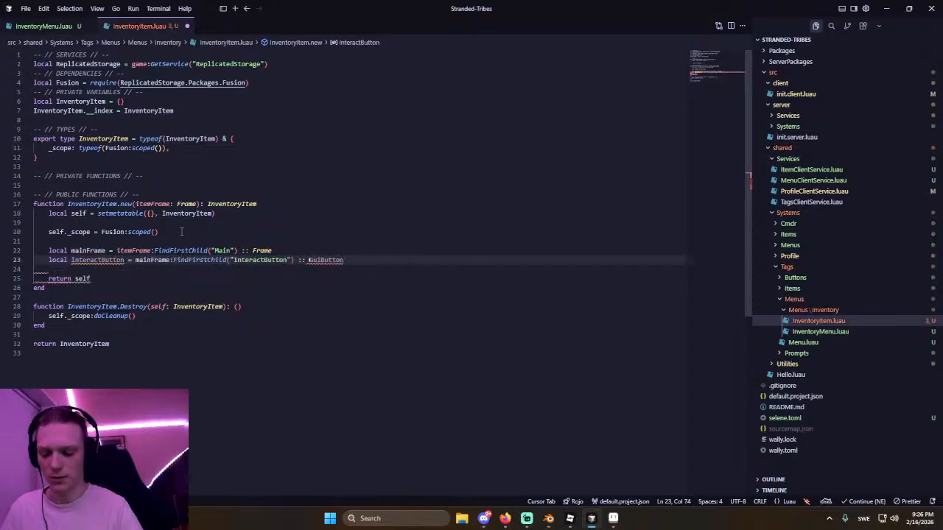
pyautogui.write('GuiButton')
pyautogui.press('Return')
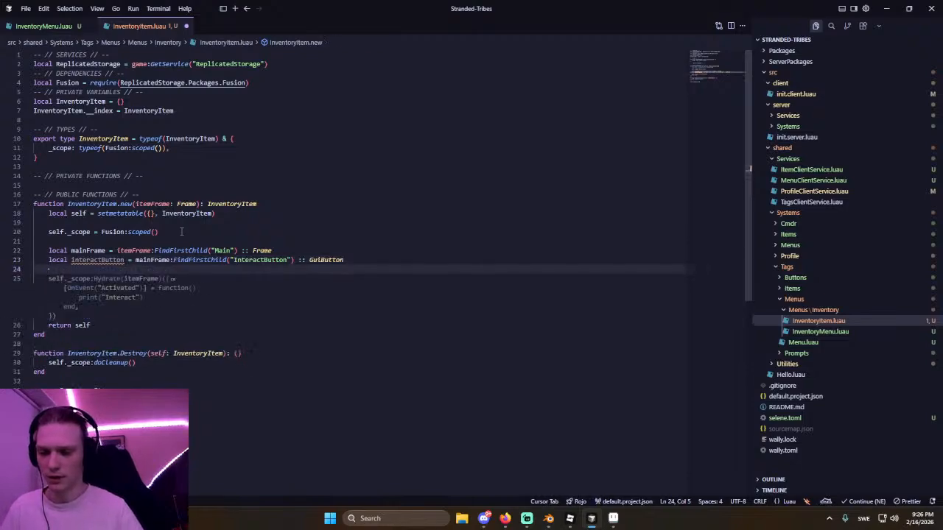
# Add a self._scope:Hydrate(itemFrame) block printing "Interact" on OnEvent("Activated"), define local OnEvent = Fusion.OnEvent, and save.
pyautogui.press('Tab')
pyautogui.doubleClick(76, 288)
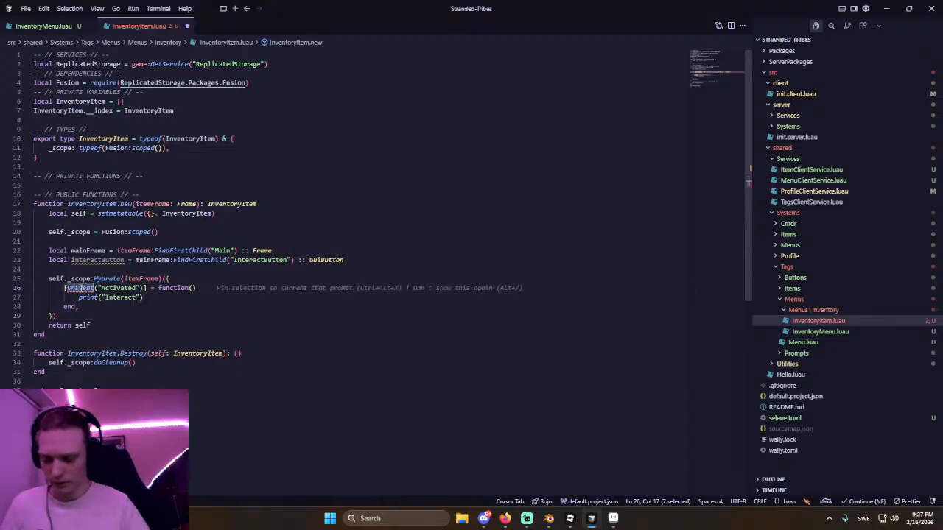
pyautogui.press('BackSpace')
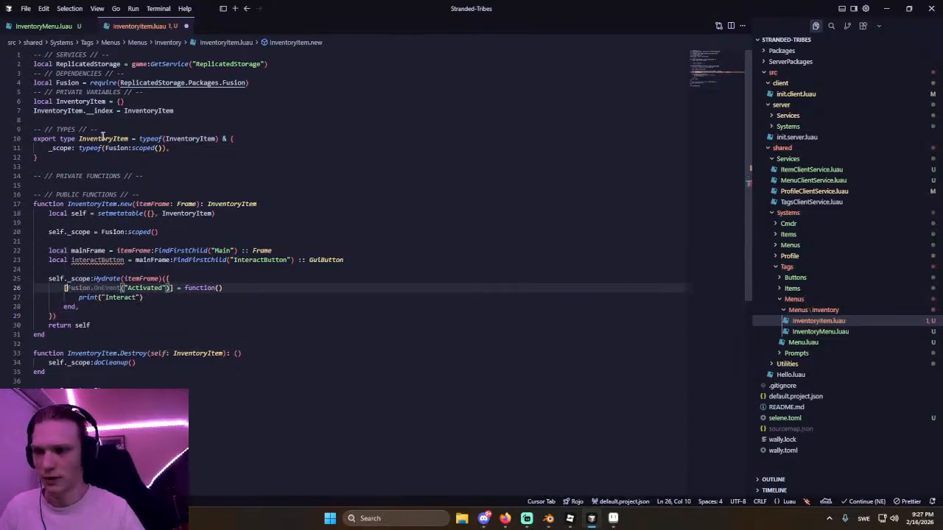
pyautogui.click(195, 116)
pyautogui.press('Return')
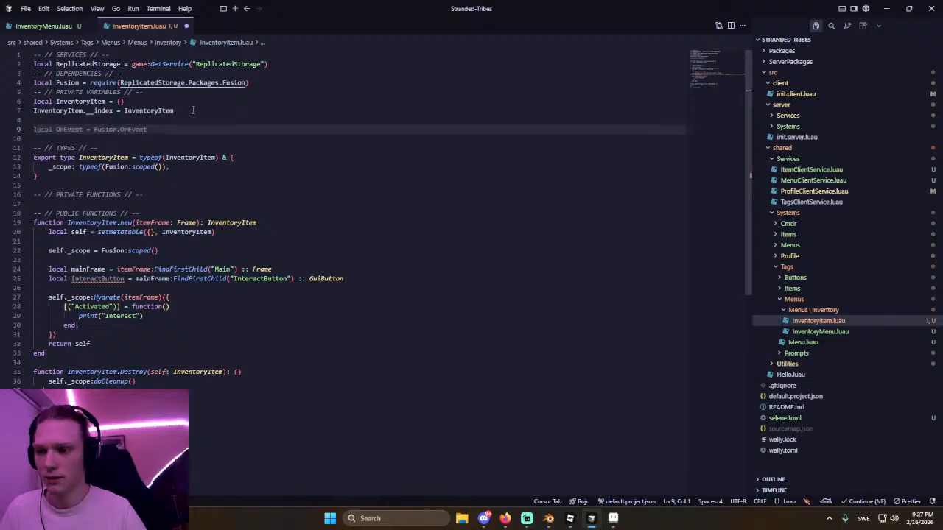
pyautogui.press('Tab')
pyautogui.press('Tab')
pyautogui.press('Tab')
pyautogui.hotkey('ctrl', 's')
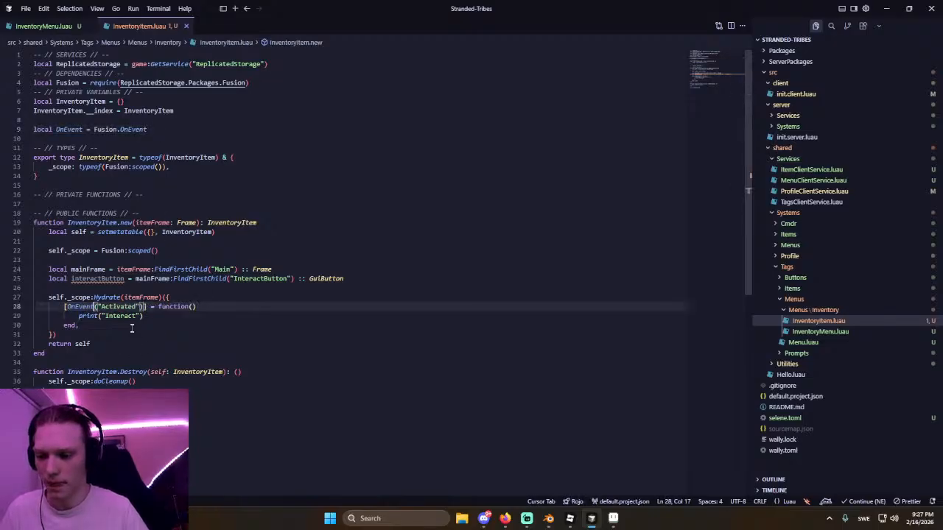
# Change the Hydrate target to interactButton, removing the blank line above the block and adding one before return self.
pyautogui.click(206, 318)
pyautogui.click(140, 335)
pyautogui.click(75, 288)
pyautogui.press('BackSpace')
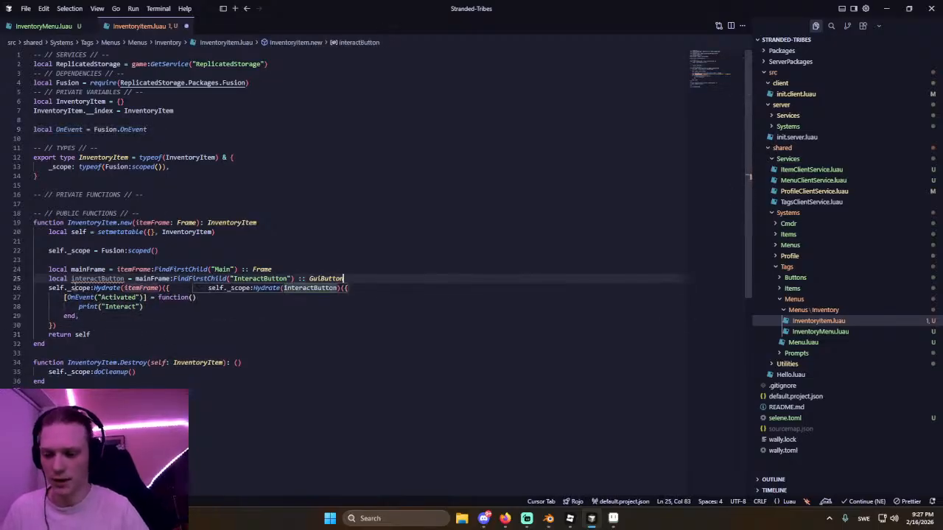
pyautogui.click(56, 325)
pyautogui.press('Return')
pyautogui.click(100, 278)
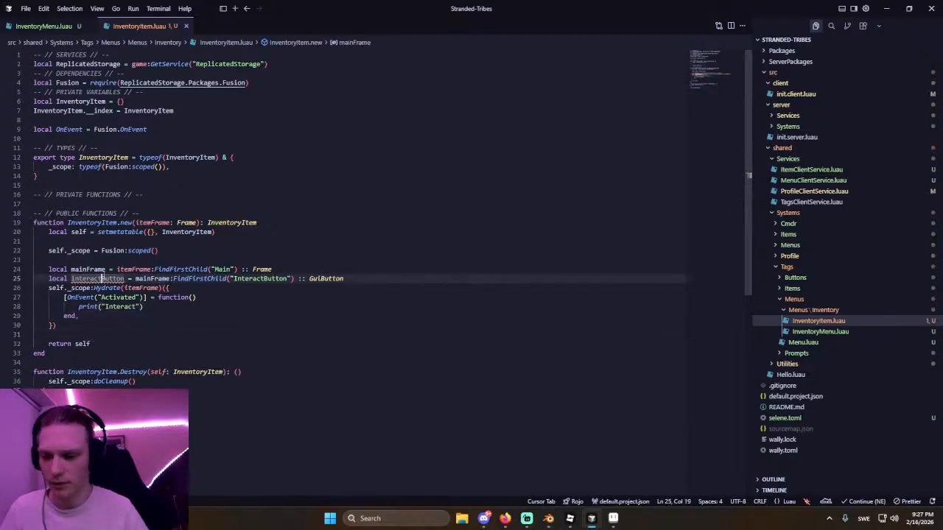
pyautogui.click(134, 287)
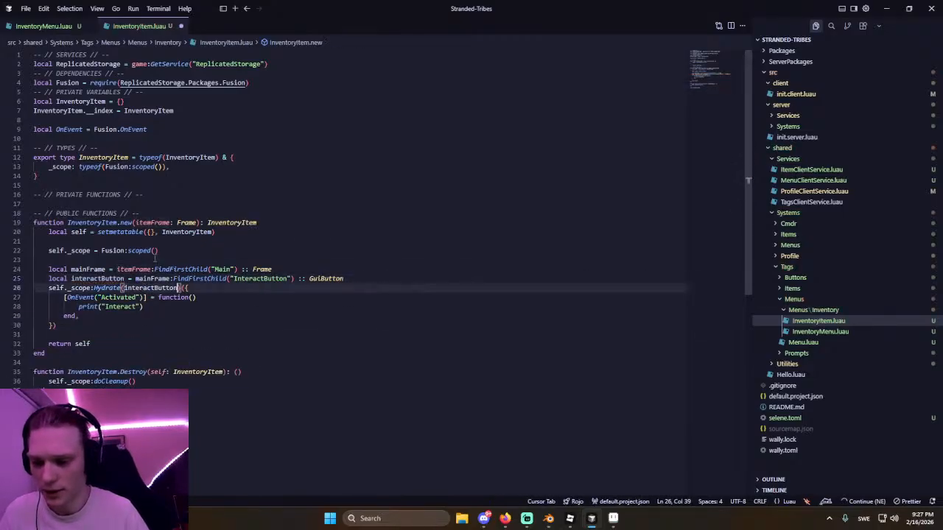
pyautogui.click(169, 231)
# Switch to Roblox Studio, start a playtest, and examine the InventoryItem messages in the output.
pyautogui.hotkey('alt', 'Tab')
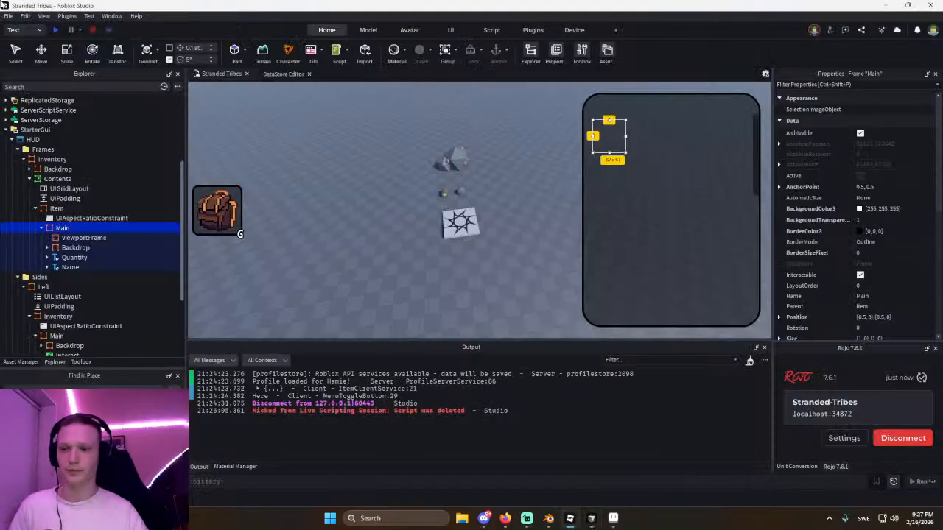
pyautogui.click(55, 30)
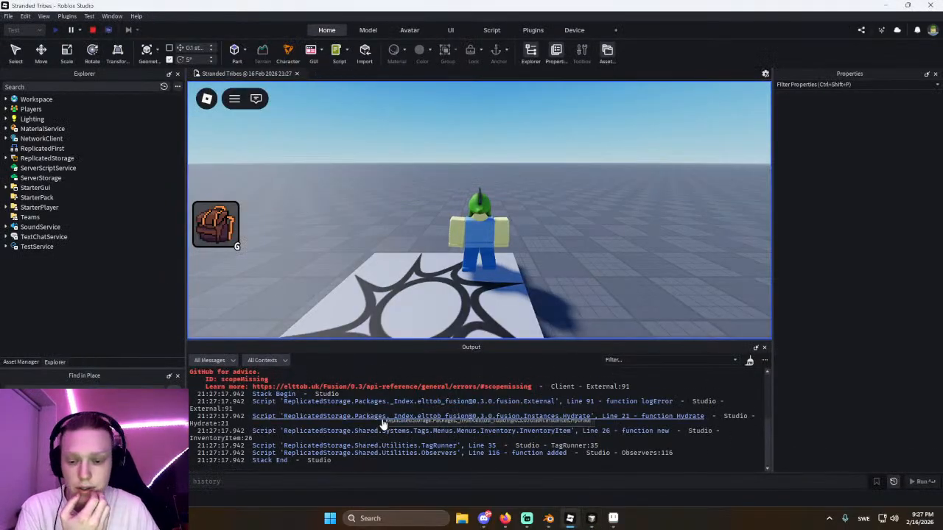
pyautogui.scroll(2, 382, 424)
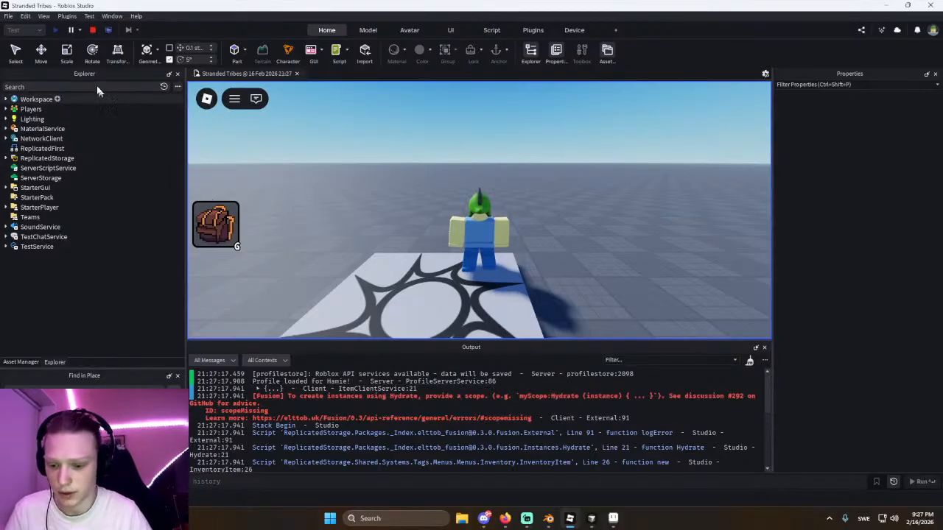
# Stop the running playtest.
pyautogui.click(93, 30)
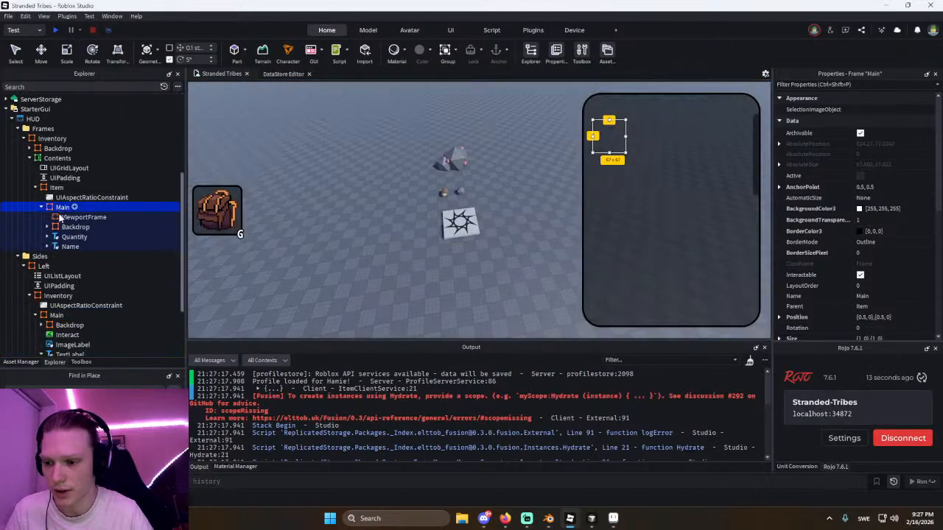
pyautogui.click(75, 208)
pyautogui.write('i')
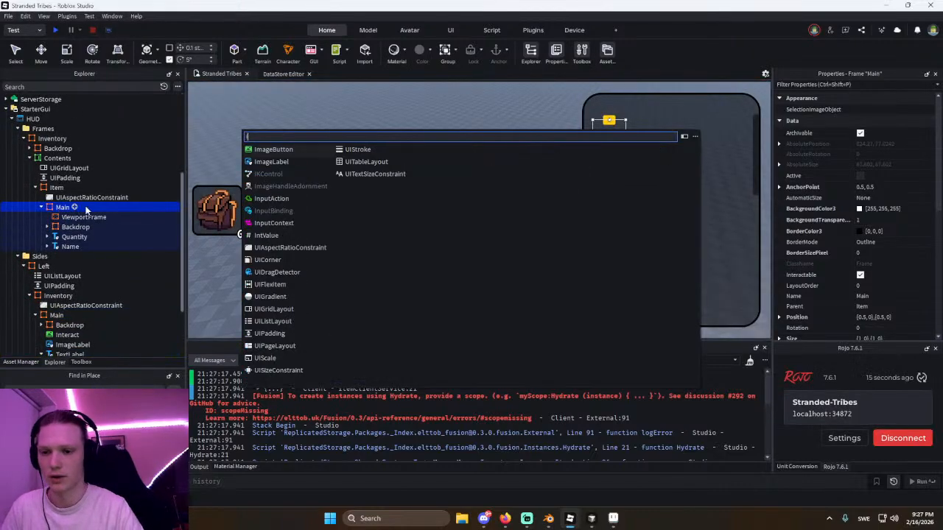
pyautogui.press('Return')
pyautogui.hotkey('ctrl', 'z')
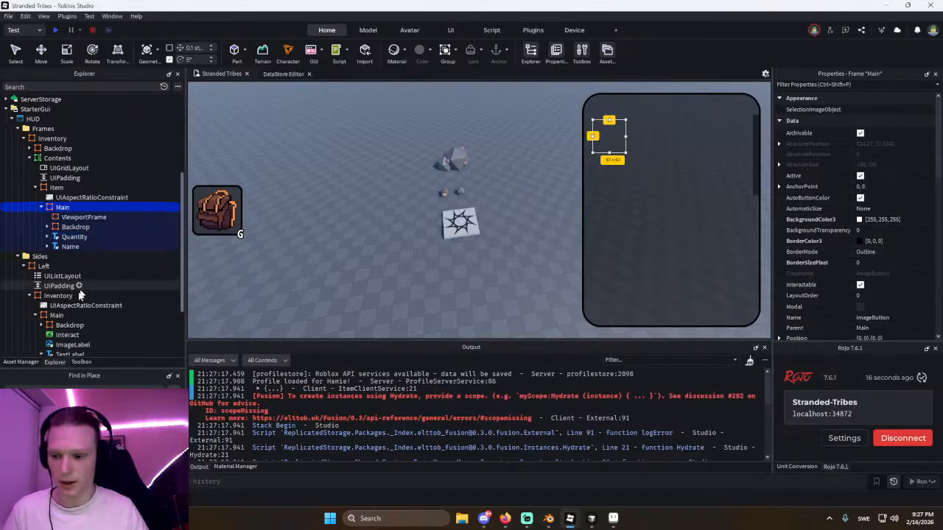
# Copy the Interact button from the Left side's Inventory Main frame and paste it into the Main frame of Item.
pyautogui.click(60, 334)
pyautogui.hotkey('ctrl', 'c')
pyautogui.click(66, 209)
pyautogui.hotkey('ctrl', 'shift', 'v')
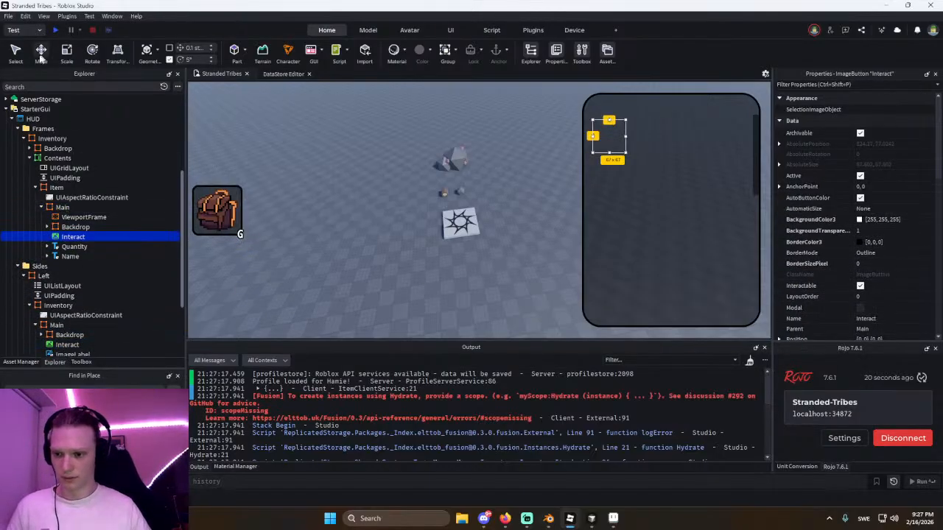
# Playtest the place, examine the Hydrate messages in the output, and stop the playtest.
pyautogui.click(54, 30)
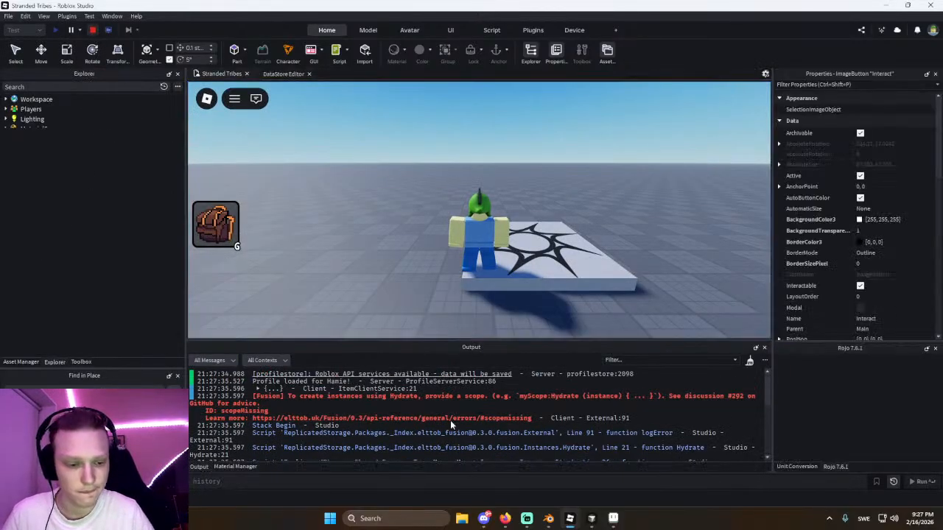
pyautogui.hotkey('shift', 'F5')
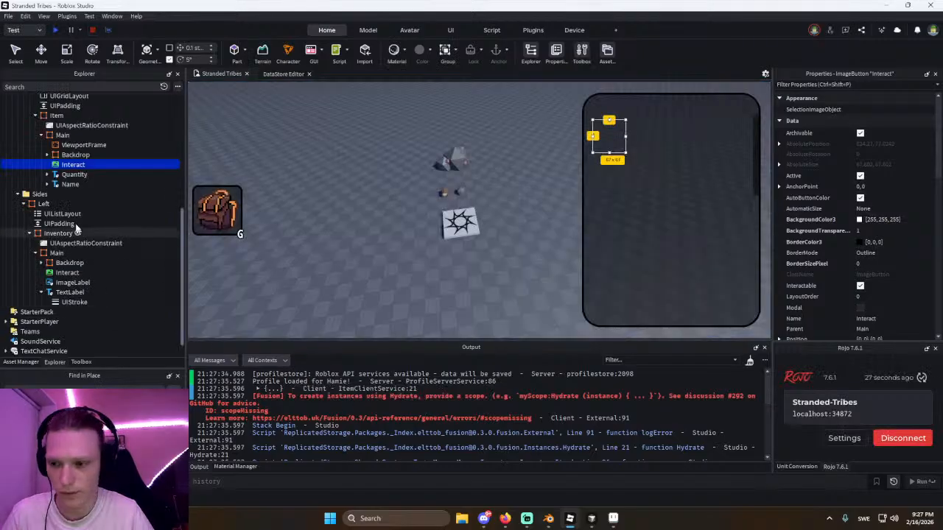
# Switch to Cursor and change the interactButton lookup in InventoryItem.luau to mainFrame:FindFirstChild("Interact").
pyautogui.hotkey('alt', 'Tab')
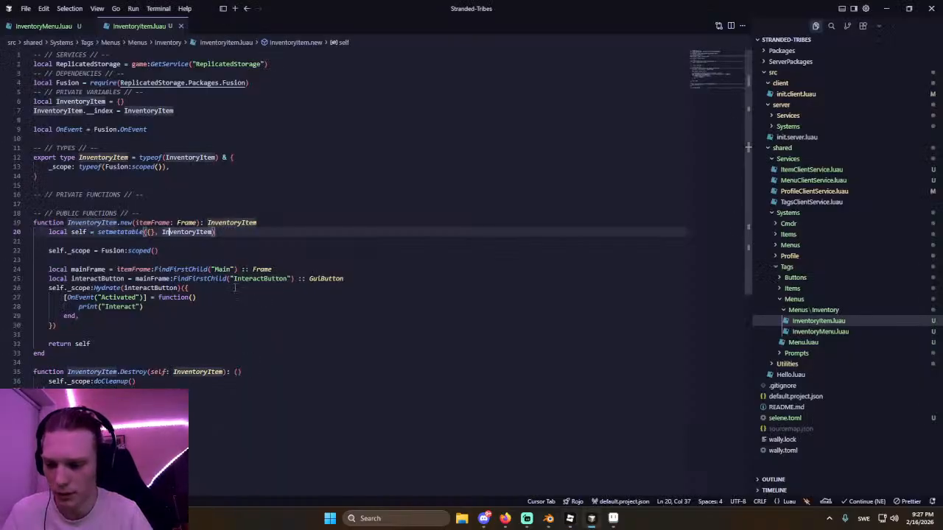
pyautogui.moveTo(101, 251); pyautogui.dragTo(151, 251)
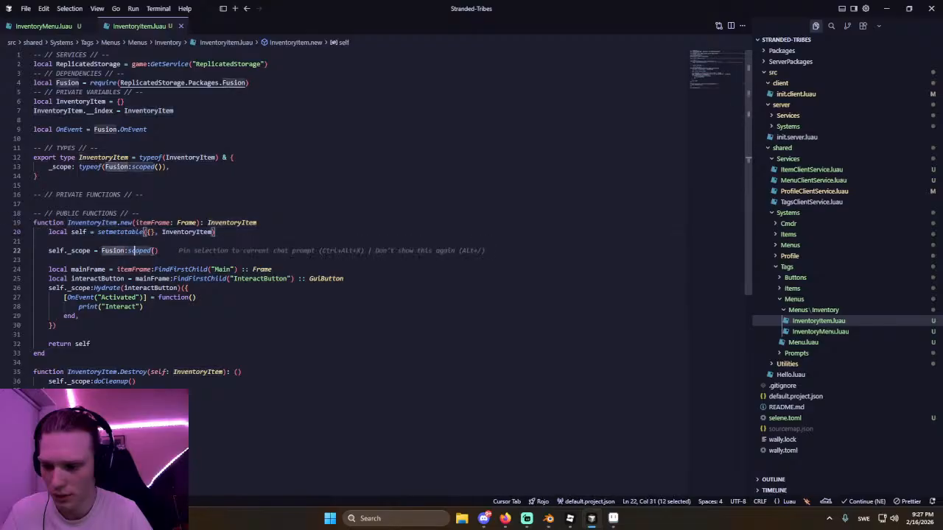
pyautogui.click(148, 303)
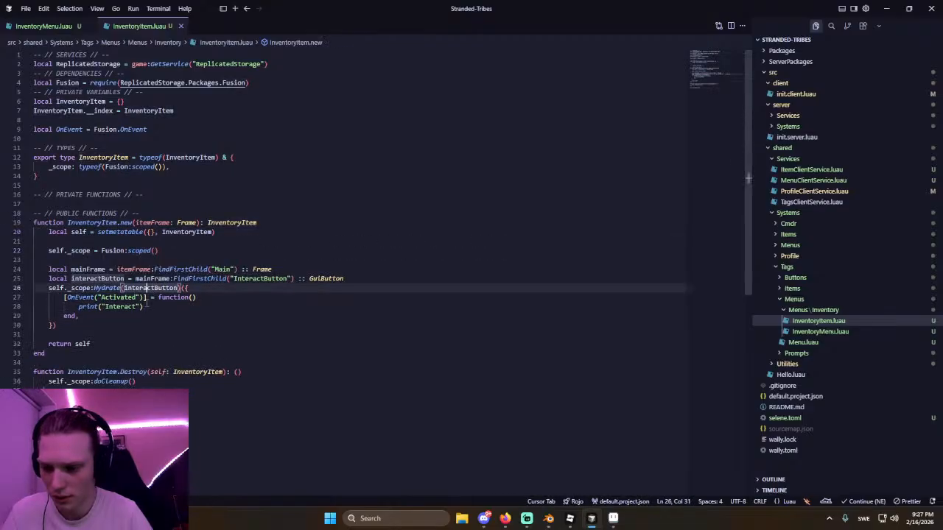
pyautogui.click(288, 279)
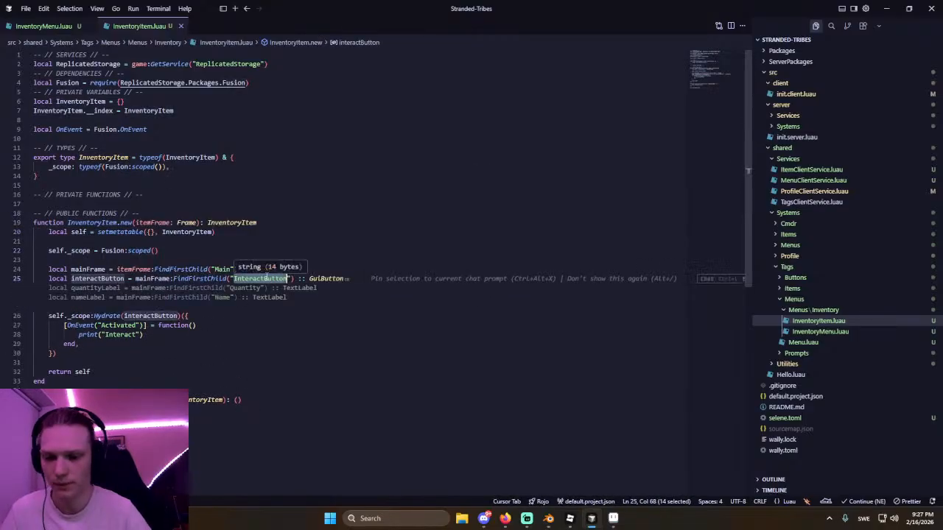
pyautogui.press('BackSpace')
pyautogui.press('BackSpace')
pyautogui.press('BackSpace')
pyautogui.press('BackSpace')
pyautogui.press('BackSpace')
pyautogui.press('BackSpace')
# Switch to Roblox Studio, playtest the place, open the inventory, activate the first item slot twice, check the output, and stop the playtest.
pyautogui.hotkey('alt', 'Tab')
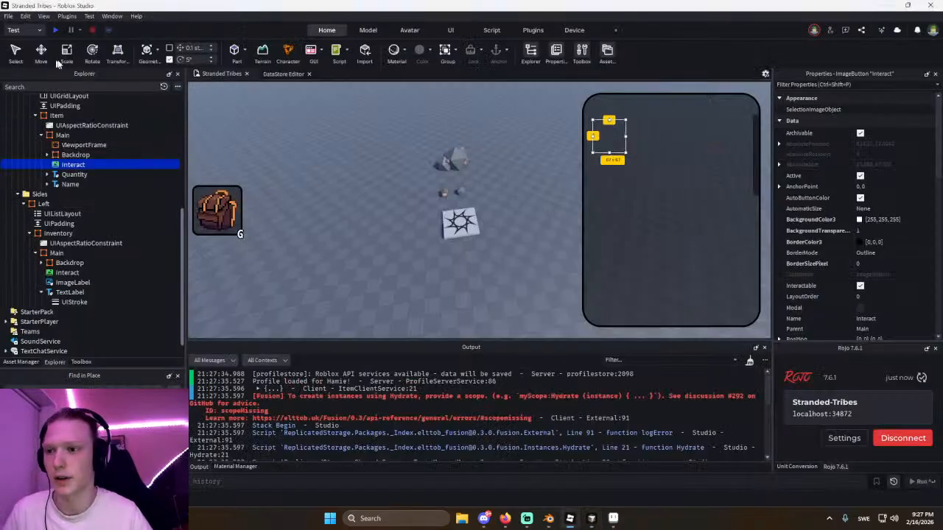
pyautogui.click(54, 30)
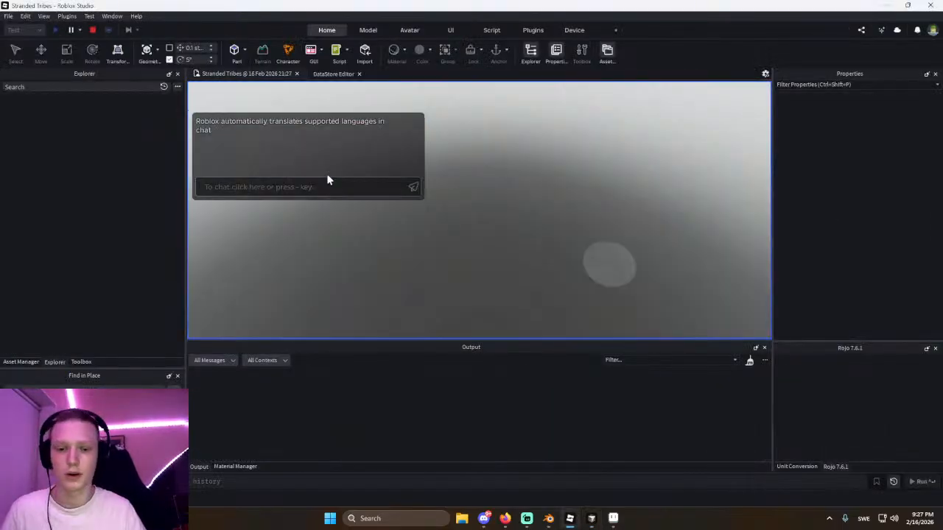
pyautogui.press('g')
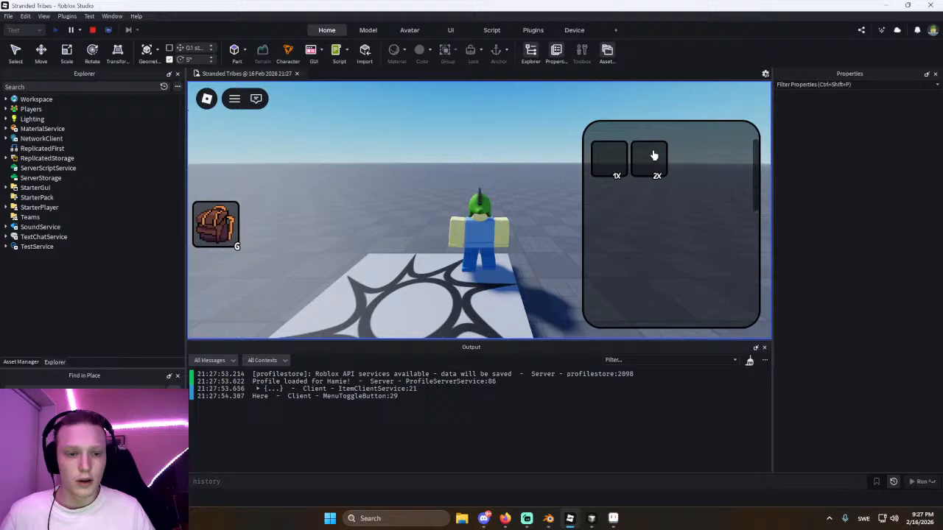
pyautogui.click(610, 168)
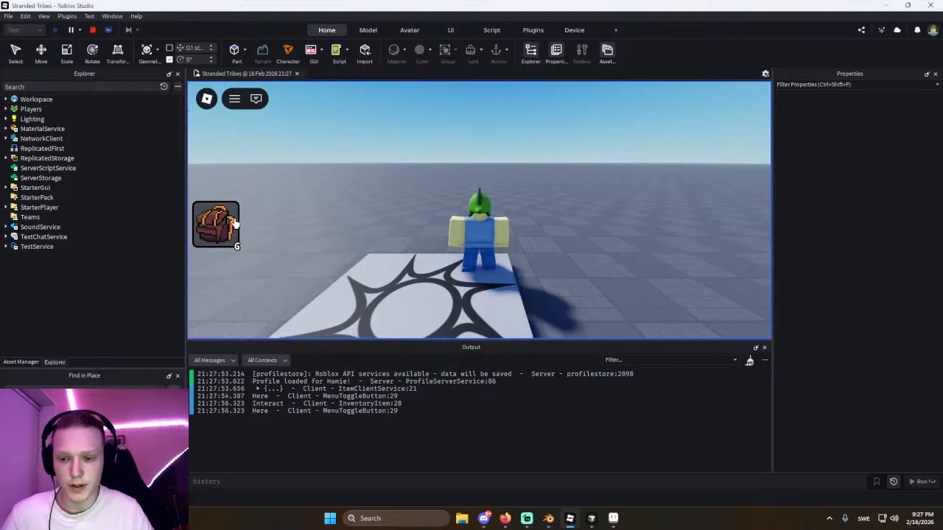
pyautogui.click(226, 228)
pyautogui.click(607, 161)
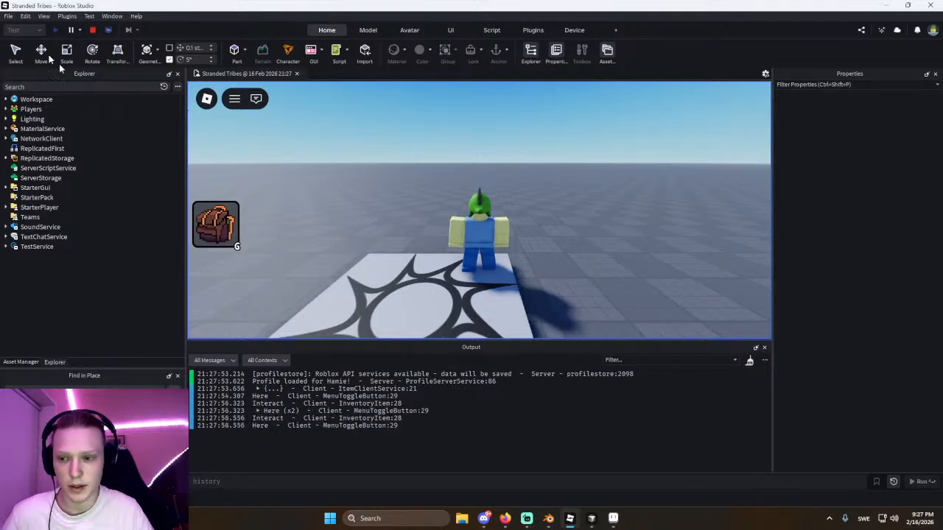
pyautogui.click(90, 30)
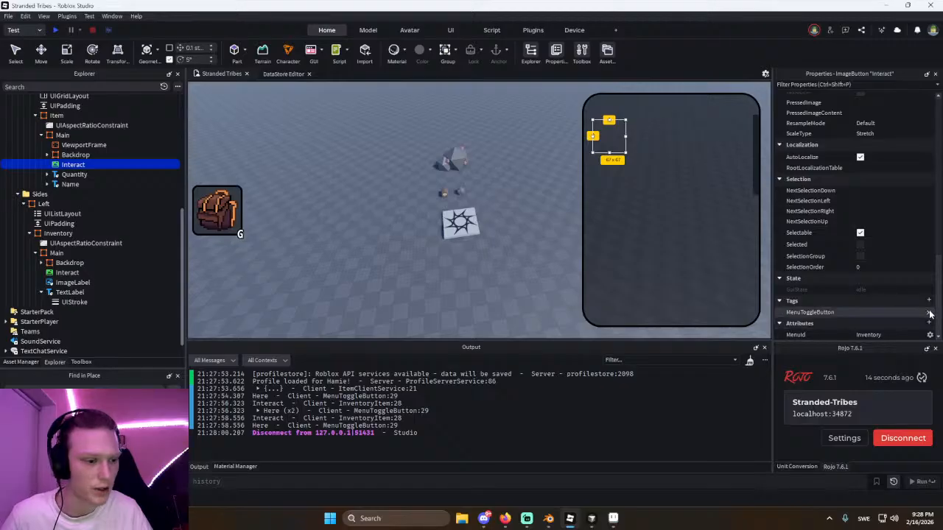
# Remove the MenuToggleButton tag and delete the MenuId attribute from the Item's Interact button.
pyautogui.click(930, 312)
pyautogui.click(930, 335)
pyautogui.click(912, 355)
# Switch to Cursor and comment out print("Interact") inside the OnEvent("Activated") handler.
pyautogui.hotkey('alt', 'Tab')
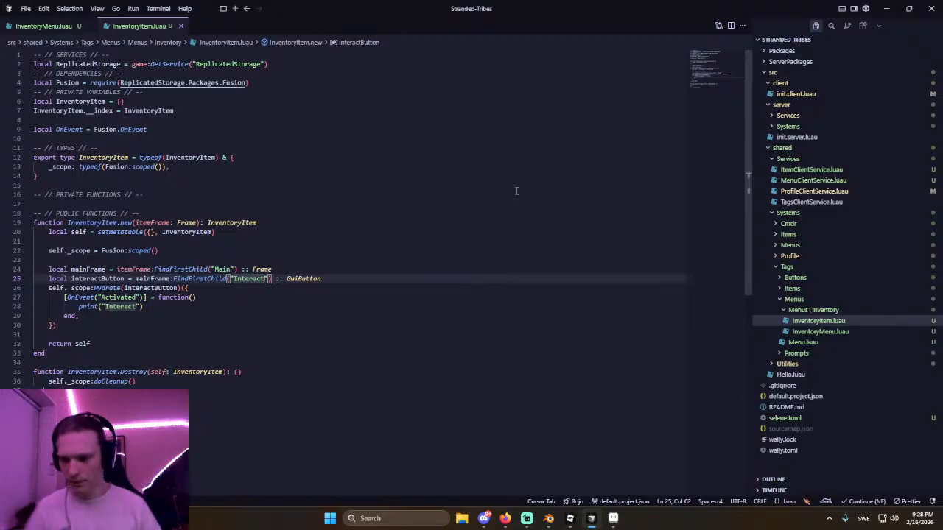
pyautogui.moveTo(79, 317); pyautogui.dragTo(65, 298)
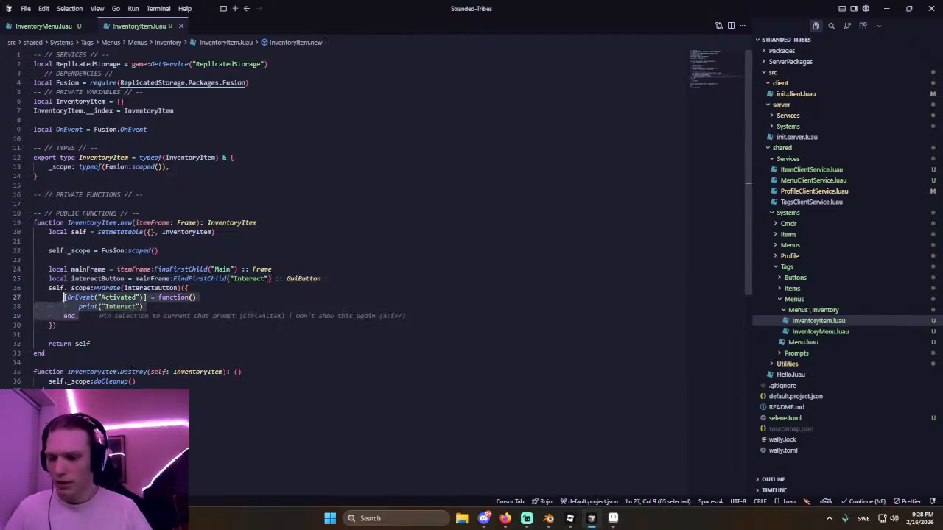
pyautogui.doubleClick(87, 299)
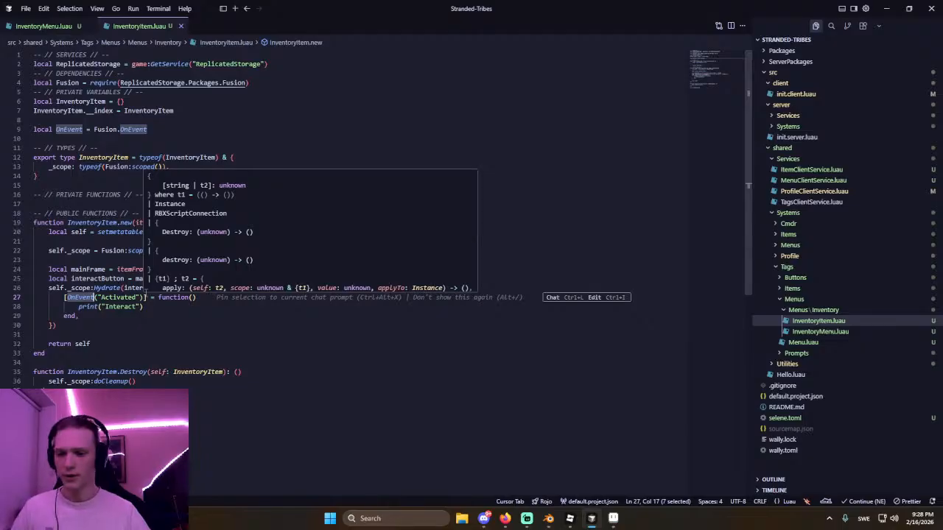
pyautogui.click(93, 306)
pyautogui.click(81, 316)
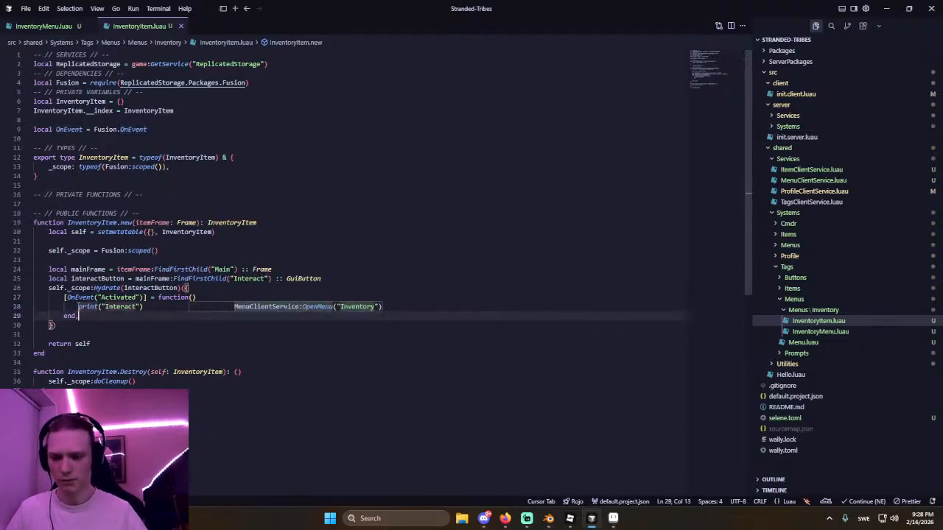
pyautogui.click(79, 306)
pyautogui.write('--')
# Add OnEvent("MouseEnter") and OnEvent("MouseLeave") handlers below the Activated handler, printing "MouseEnter" and "MouseLeave" respectively.
pyautogui.click(94, 315)
pyautogui.press('Return')
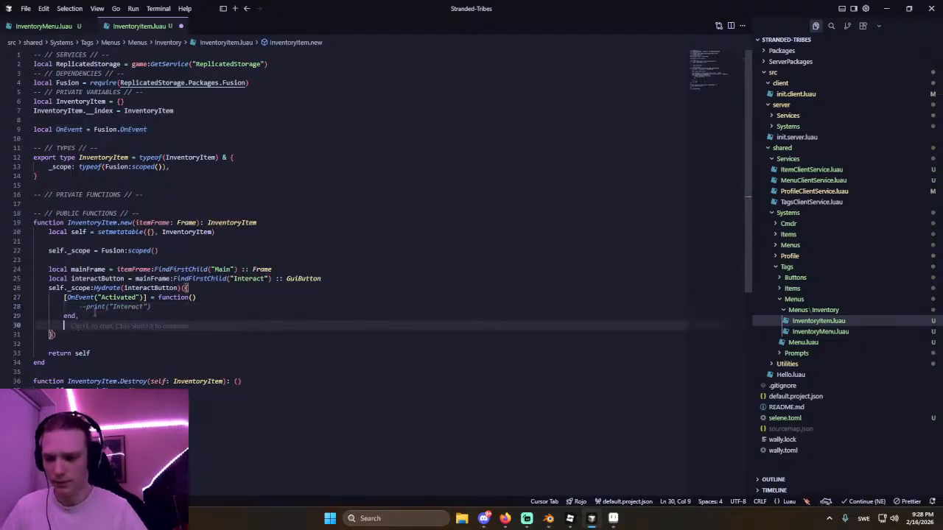
pyautogui.write('[')
pyautogui.press('Tab')
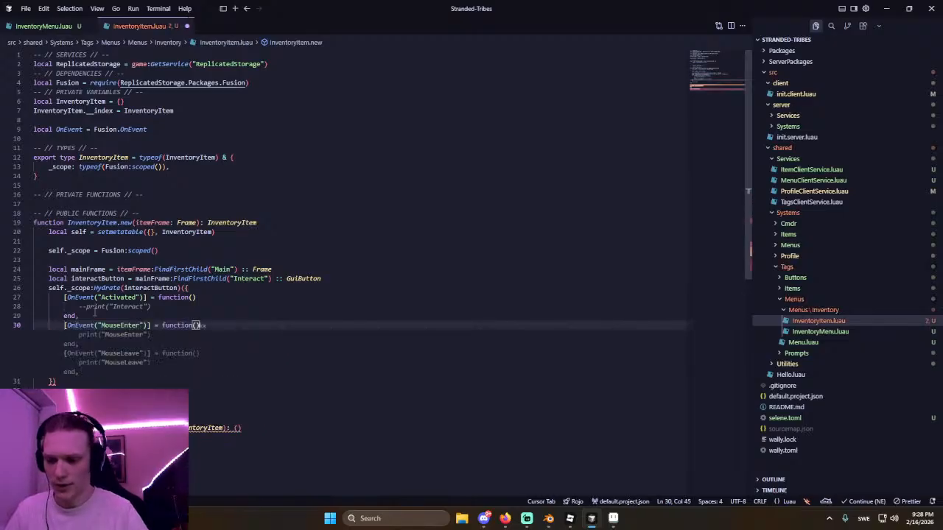
pyautogui.press('Tab')
# Declare local hovering = self._scope:Value(false) between the interactButton line and the Hydrate block, with blank lines around it.
pyautogui.click(373, 278)
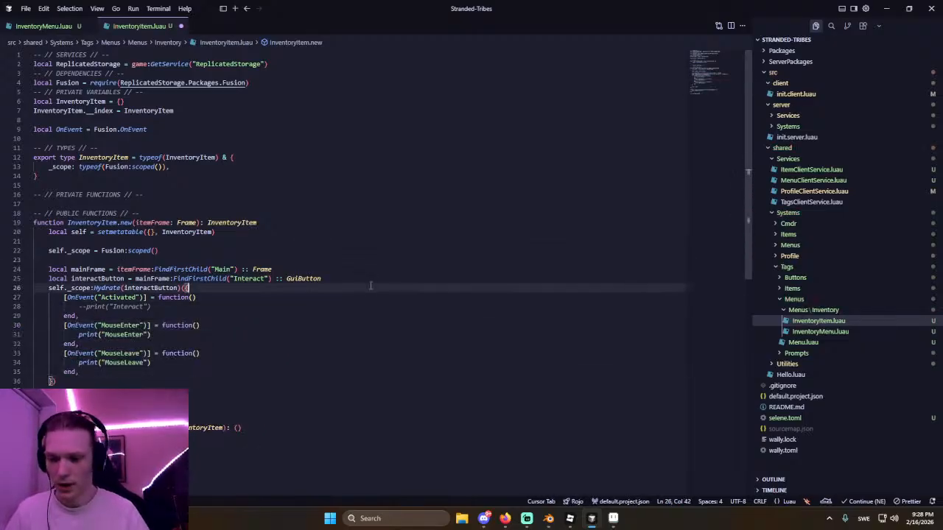
pyautogui.press('Return')
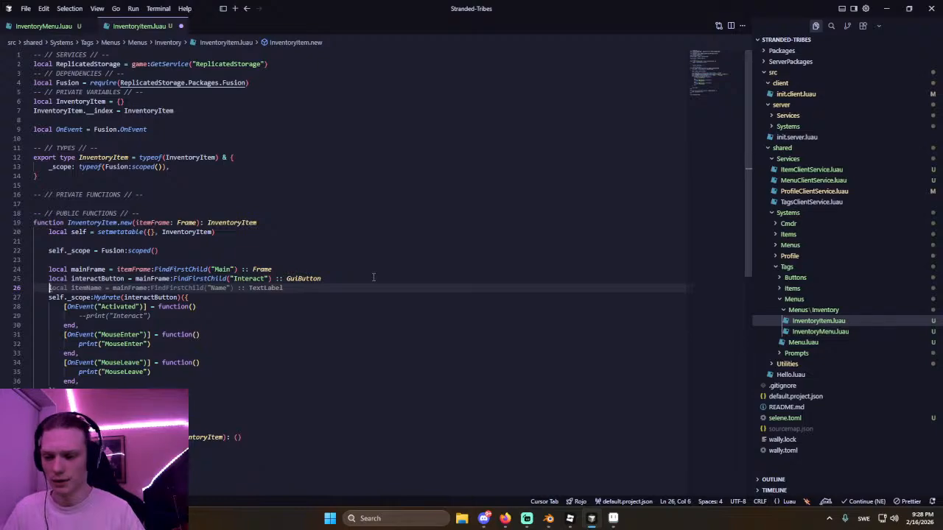
pyautogui.write('local hovering =')
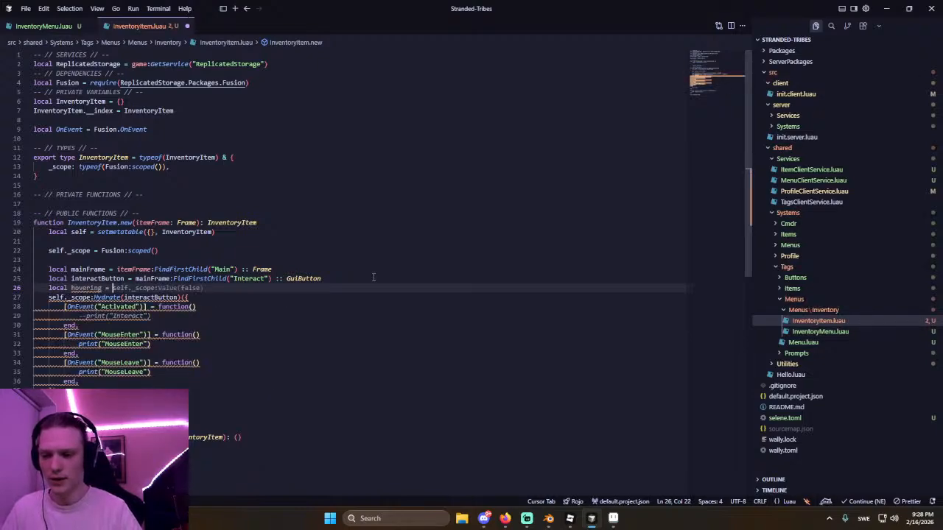
pyautogui.press('Tab')
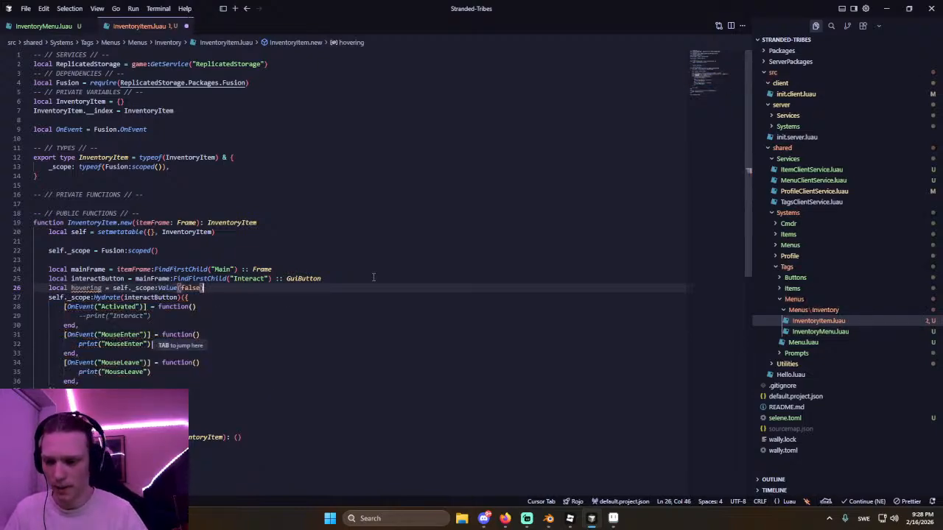
pyautogui.hotkey('ctrl', 'shift', 'Return')
pyautogui.press('Down')
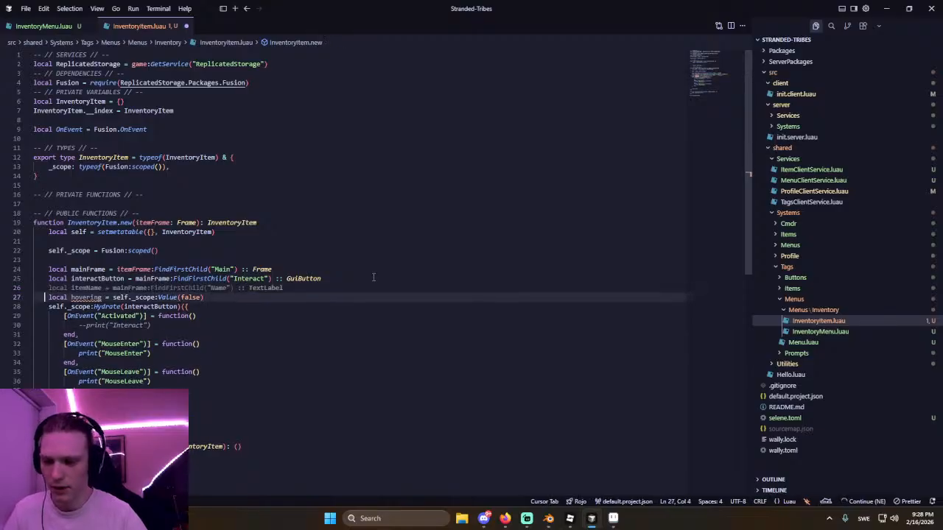
pyautogui.hotkey('ctrl', 'Return')
pyautogui.press('Up')
pyautogui.press('Up')
# Declare local nameLabel = mainFrame:FindFirstChild("Name") :: TextLabel directly below the interactButton line.
pyautogui.hotkey('ctrl', 'shift', 'Return')
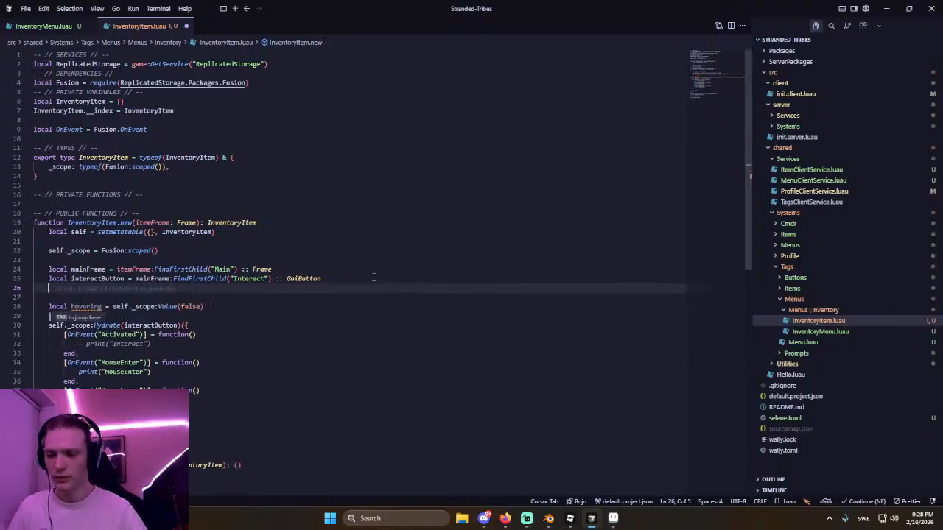
pyautogui.write('local')
pyautogui.press('Tab')
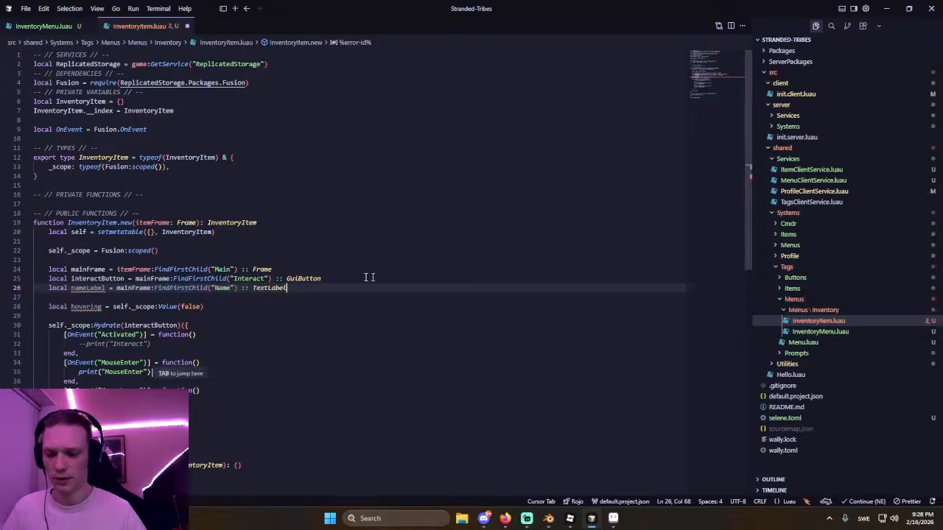
pyautogui.click(238, 303)
pyautogui.press('Return')
pyautogui.press('Down')
pyautogui.press('Tab')
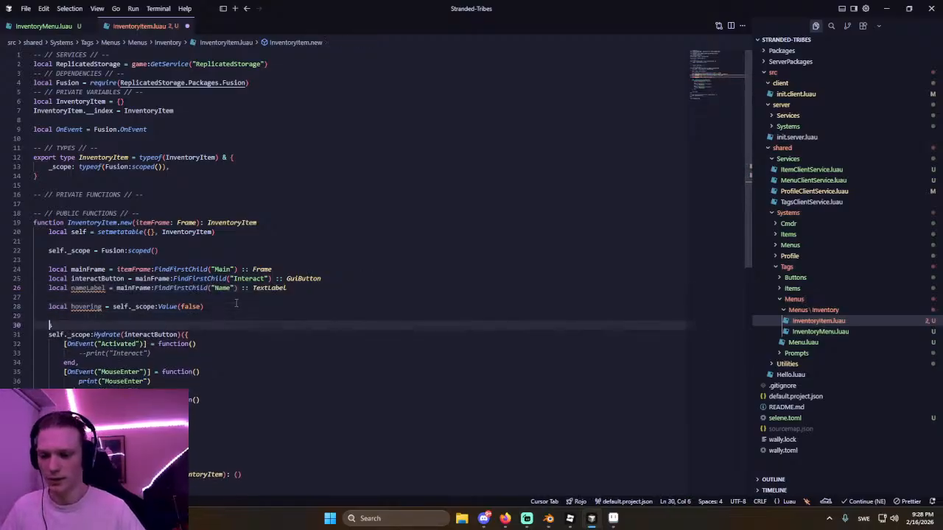
pyautogui.write('self.')
pyautogui.press('BackSpace')
pyautogui.press('BackSpace')
pyautogui.press('BackSpace')
pyautogui.press('BackSpace')
pyautogui.press('BackSpace')
pyautogui.press('BackSpace')
pyautogui.press('BackSpace')
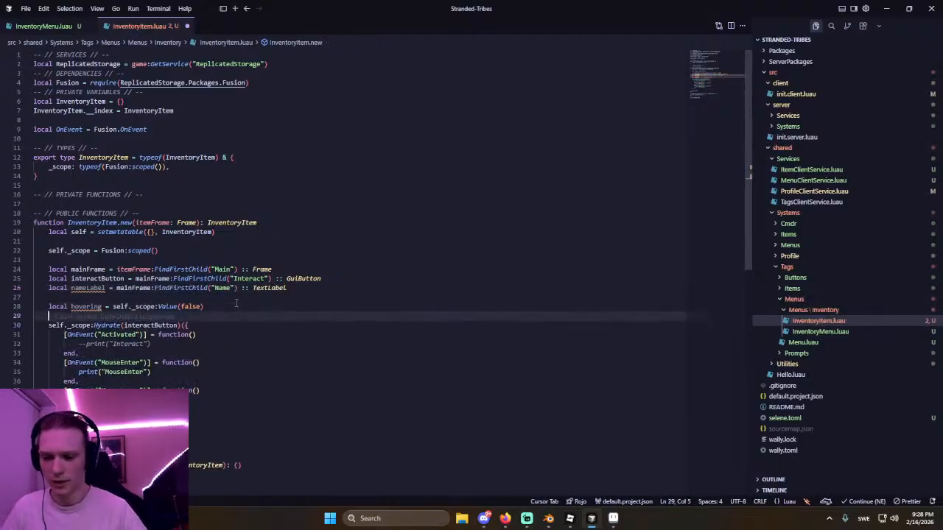
# Add a self._scope:Hydrate(nameLabel) block with Visible = hovering directly below the interactButton Hydrate block.
pyautogui.scroll(-3, 192, 324)
pyautogui.click(79, 363)
pyautogui.click(79, 347)
pyautogui.press('Return')
pyautogui.write('self._sc')
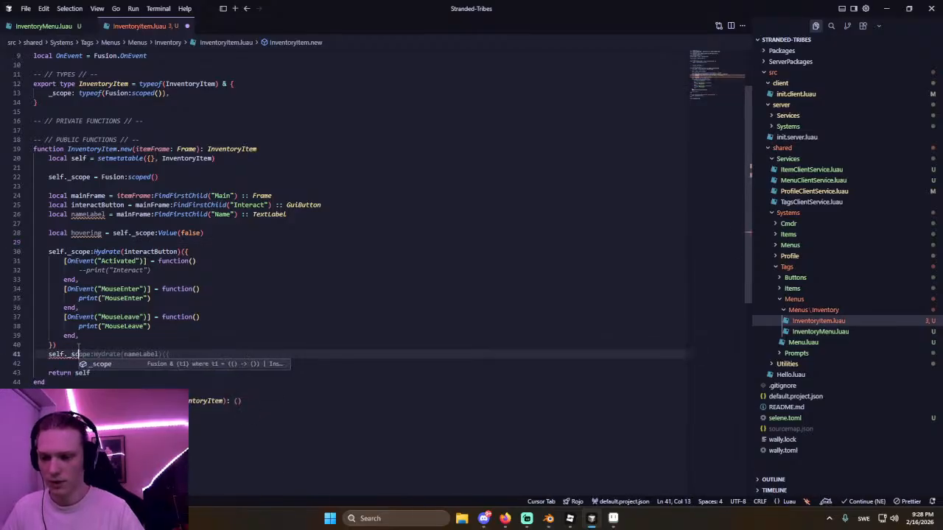
pyautogui.press('Tab')
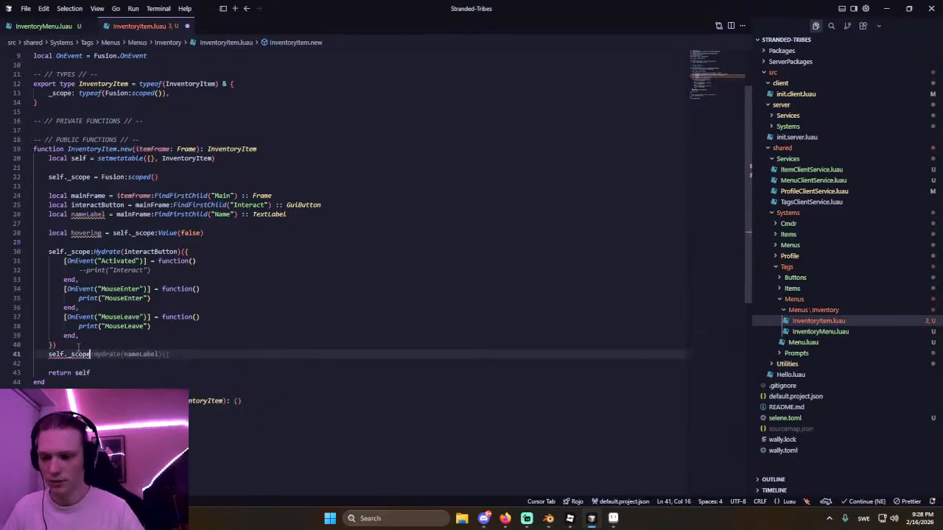
pyautogui.press('Return')
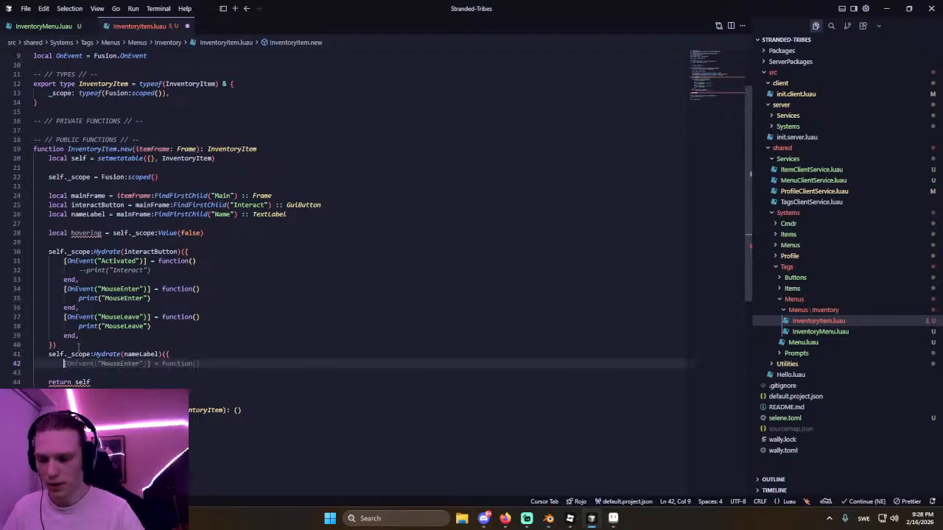
pyautogui.write('Visible = ')
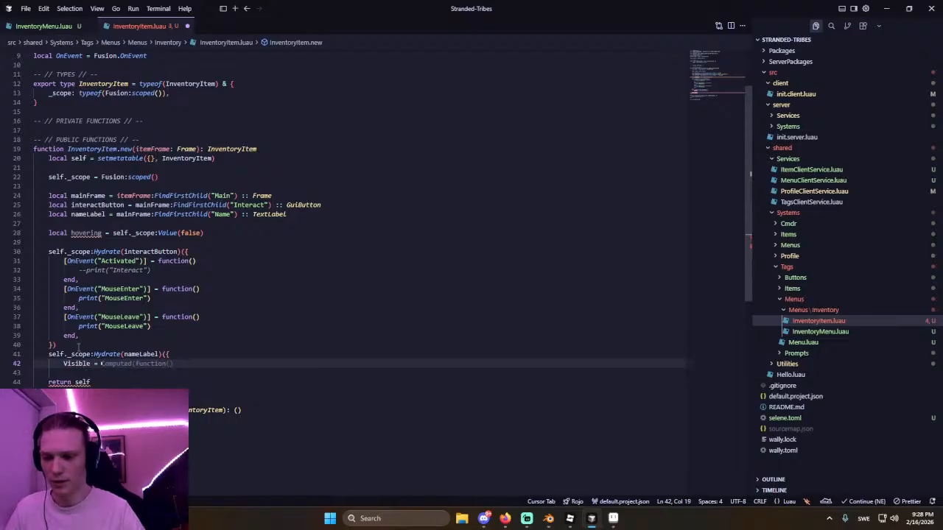
pyautogui.write('hovering,')
pyautogui.press('Return')
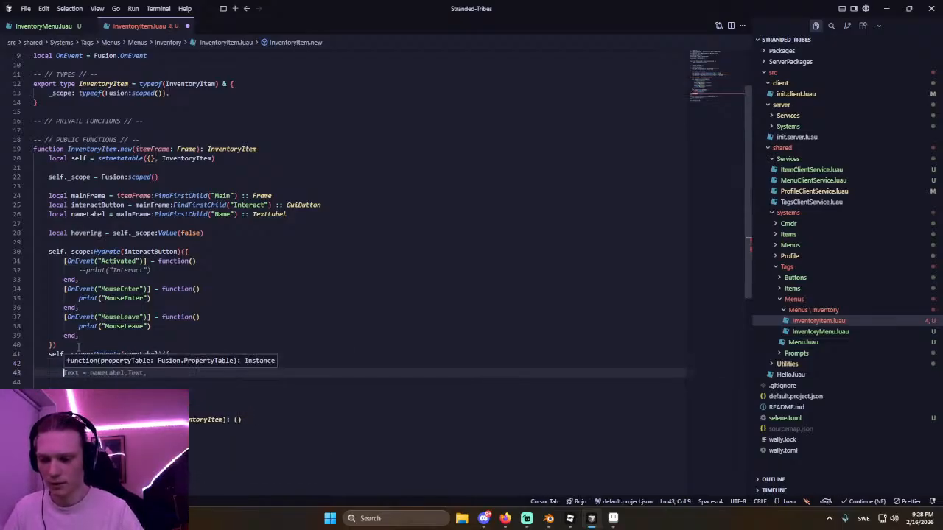
pyautogui.write('}')
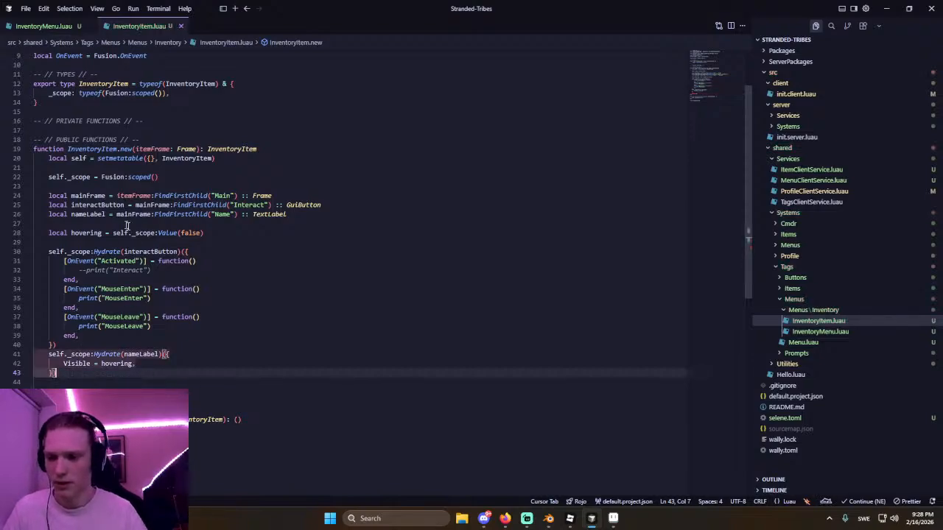
# Replace the MouseEnter and MouseLeave prints with hovering:set(true) and hovering:set(false), and remove the blank line below the hovering declaration.
pyautogui.moveTo(79, 297); pyautogui.dragTo(150, 298)
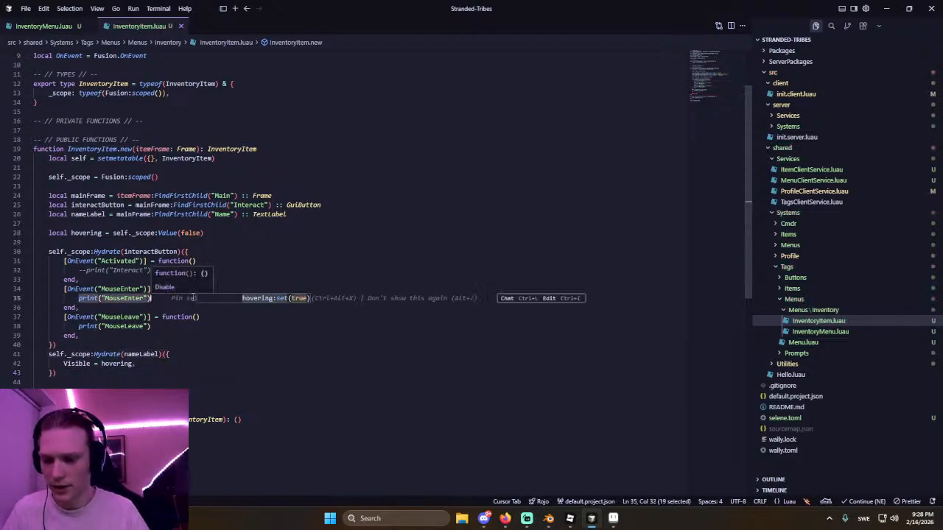
pyautogui.press('Tab')
pyautogui.press('Tab')
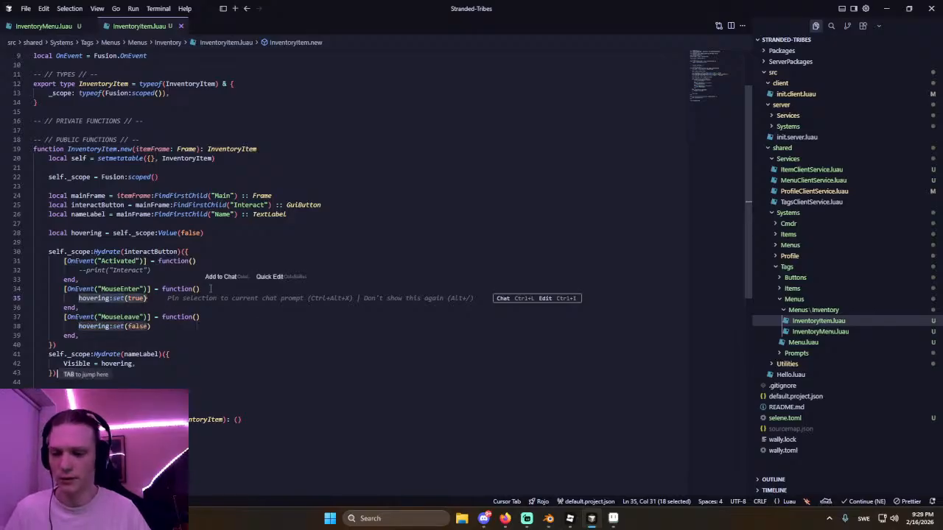
pyautogui.click(204, 228)
pyautogui.doubleClick(63, 233)
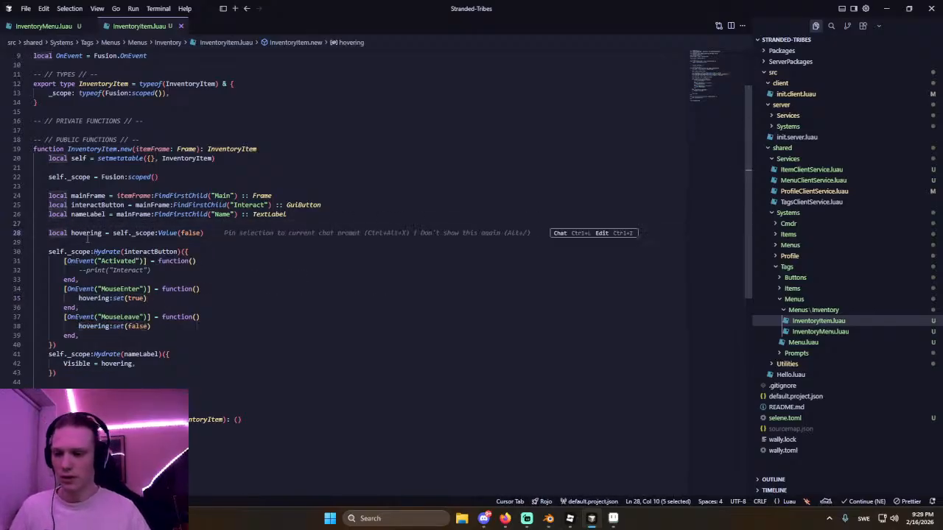
pyautogui.click(87, 242)
pyautogui.press('BackSpace')
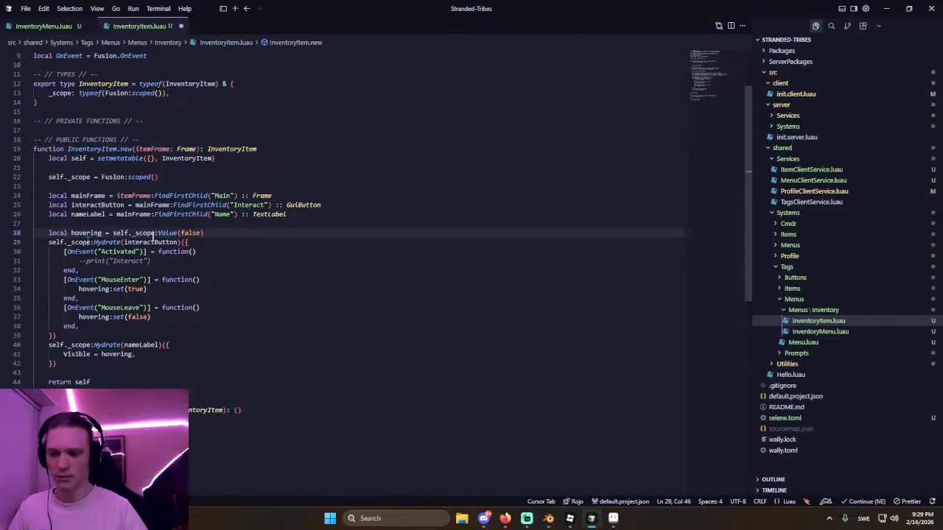
# Switch to Roblox Studio, playtest the game, check the name labels while pointing at the inventory items, and stop the test.
pyautogui.hotkey('alt', 'Tab')
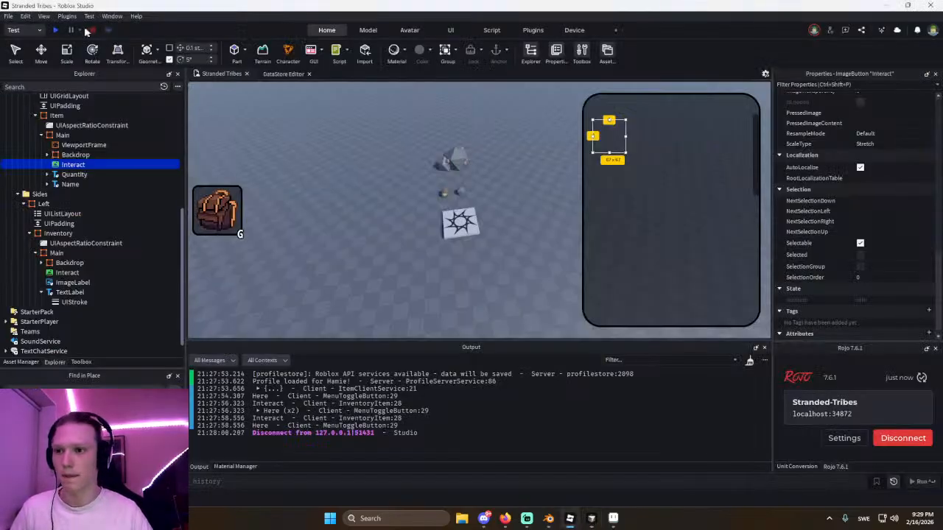
pyautogui.press('F5')
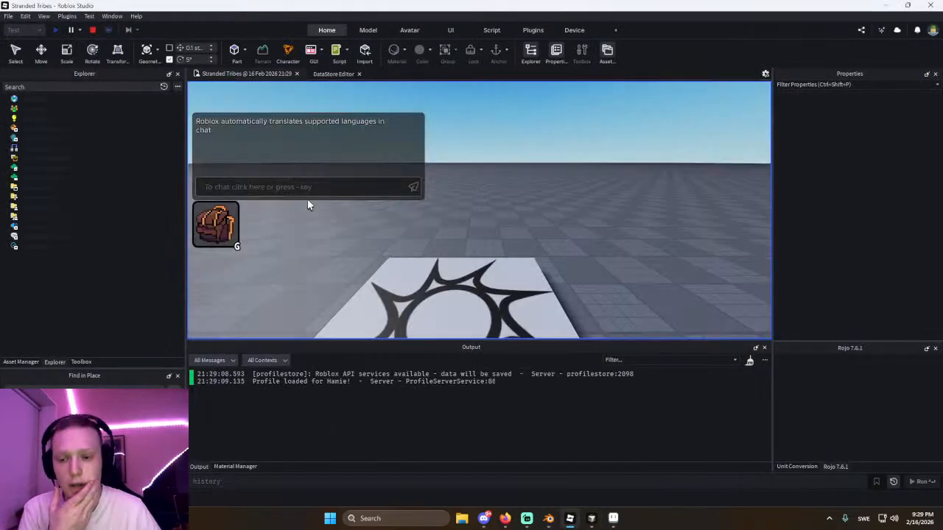
pyautogui.click(235, 223)
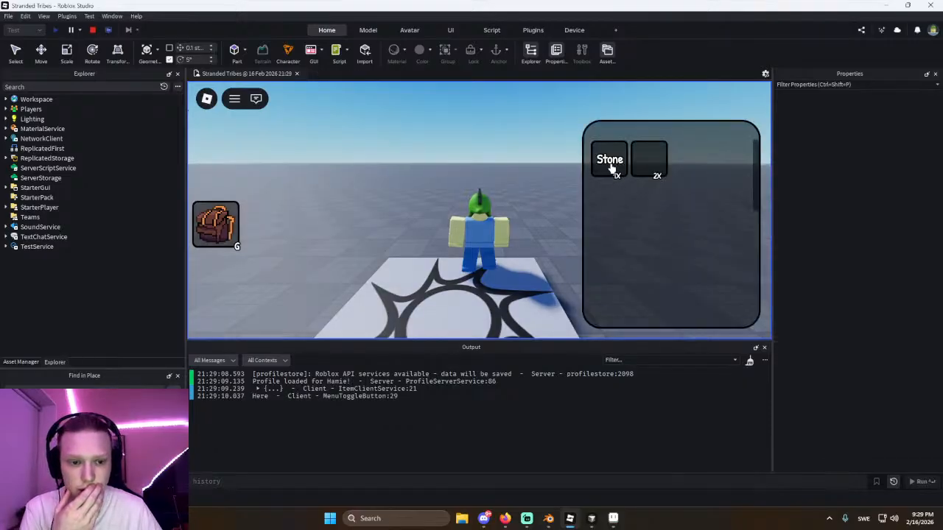
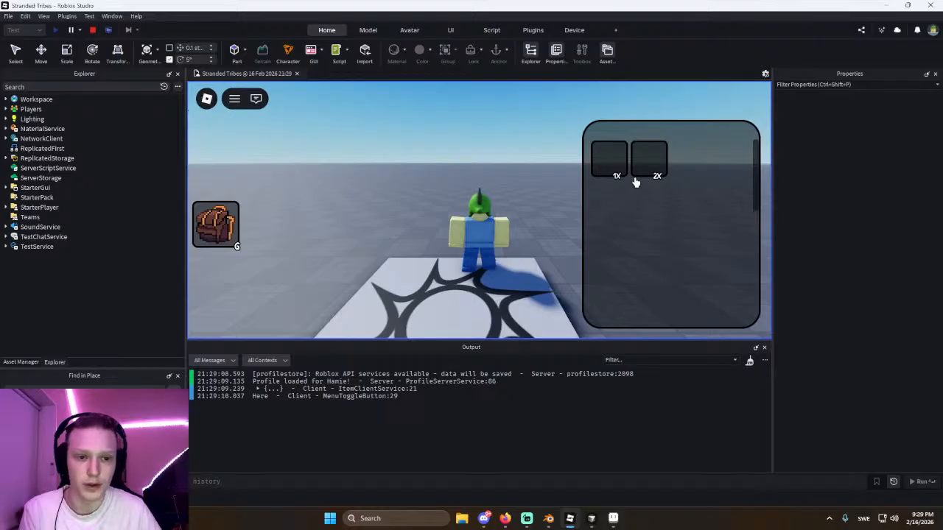
pyautogui.click(88, 31)
pyautogui.hotkey('alt', 'Tab')
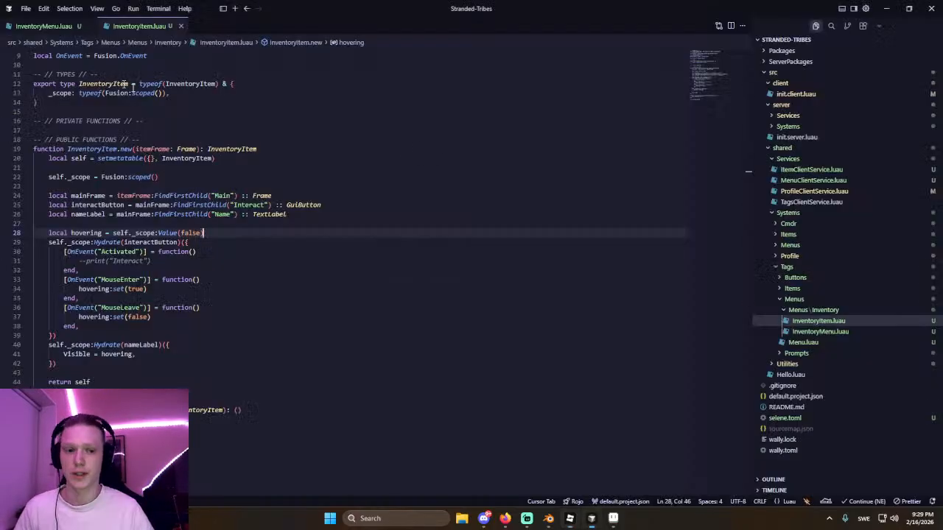
pyautogui.click(491, 161)
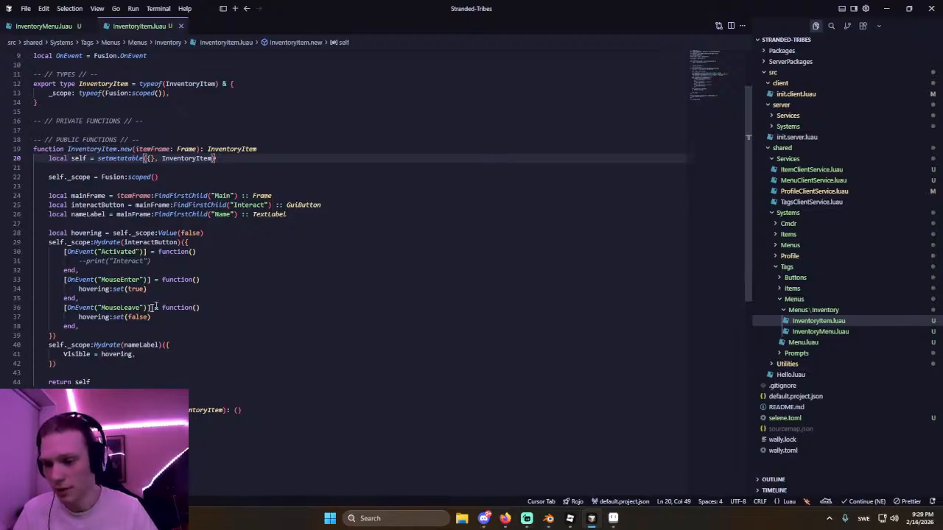
pyautogui.click(167, 262)
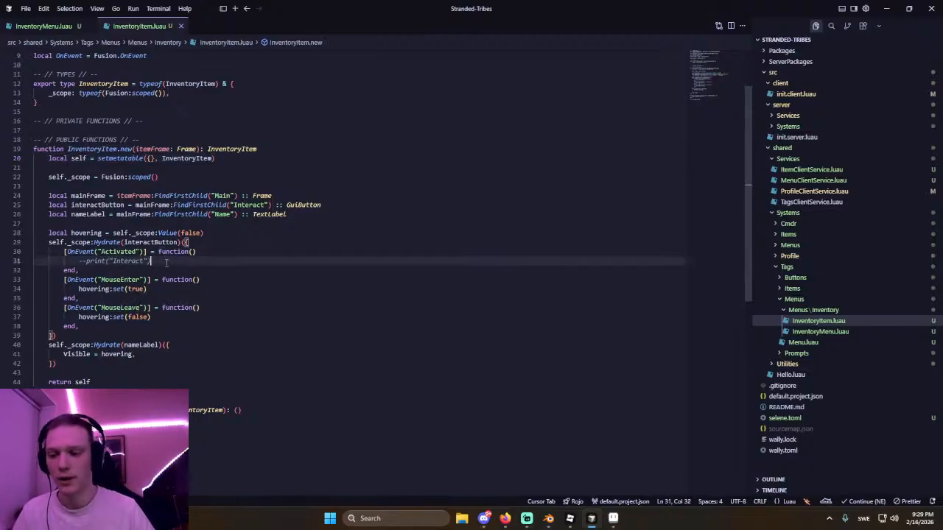
pyautogui.click(235, 335)
# In Roblox Studio, rename the ViewportFrame inside the Item template's Main frame as ItemView.
pyautogui.hotkey('alt', 'Tab')
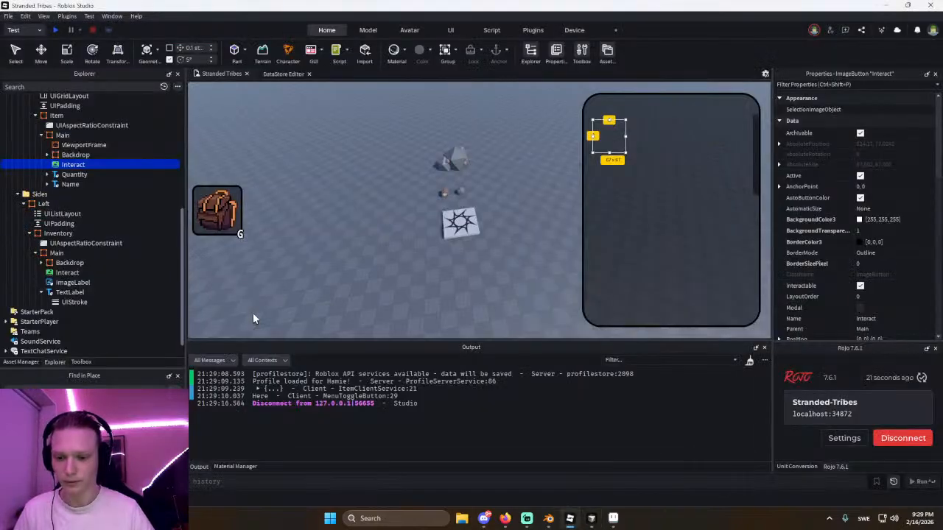
pyautogui.click(67, 155)
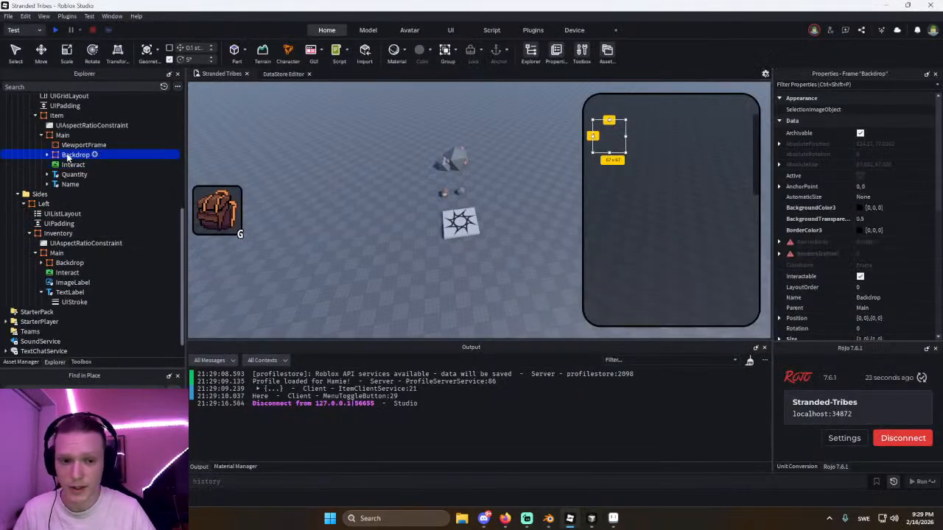
pyautogui.click(68, 165)
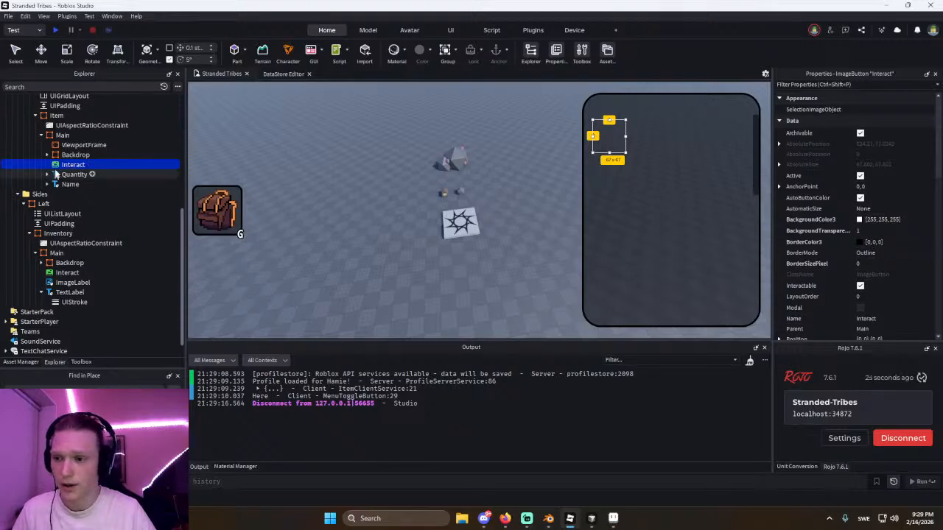
pyautogui.click(70, 147)
pyautogui.click(70, 145)
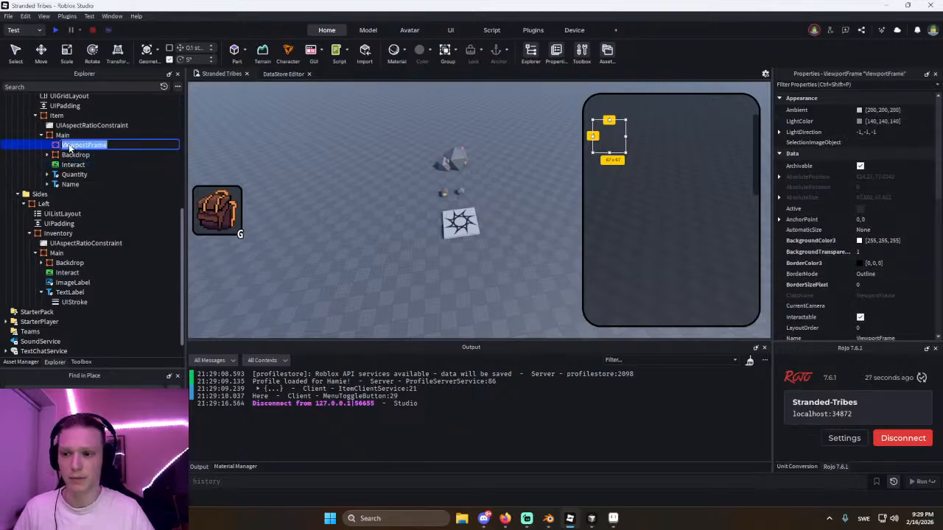
pyautogui.write('ItemView')
pyautogui.press('Return')
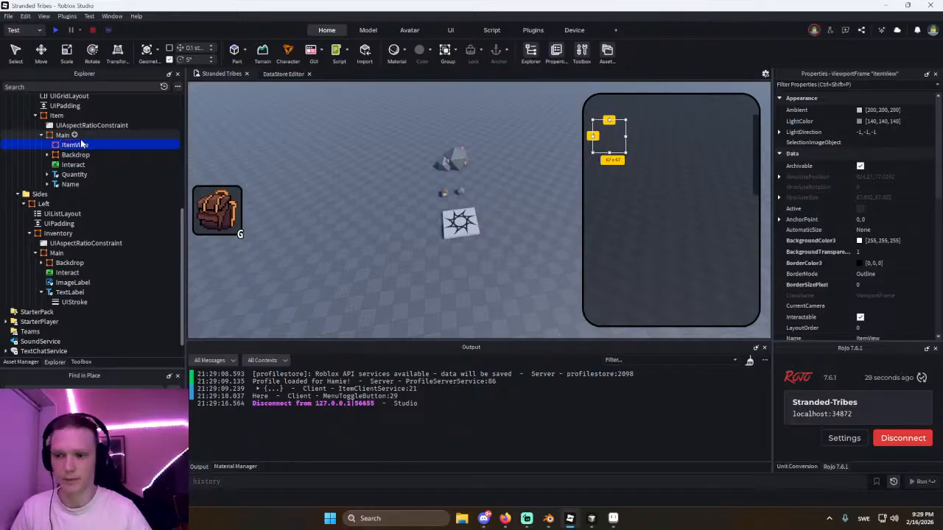
pyautogui.scroll(-10, 833, 206)
pyautogui.click(930, 300)
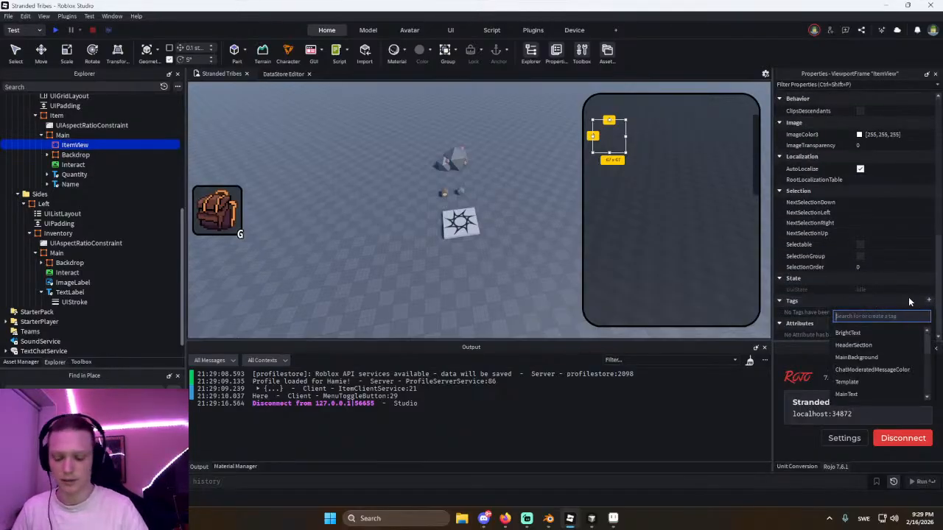
pyautogui.write('ItemViewport')
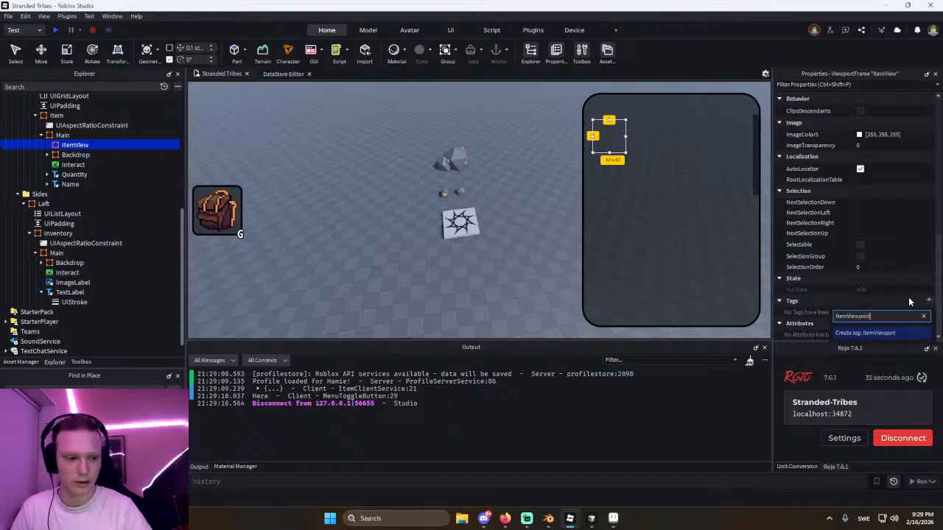
pyautogui.press('Return')
pyautogui.click(928, 323)
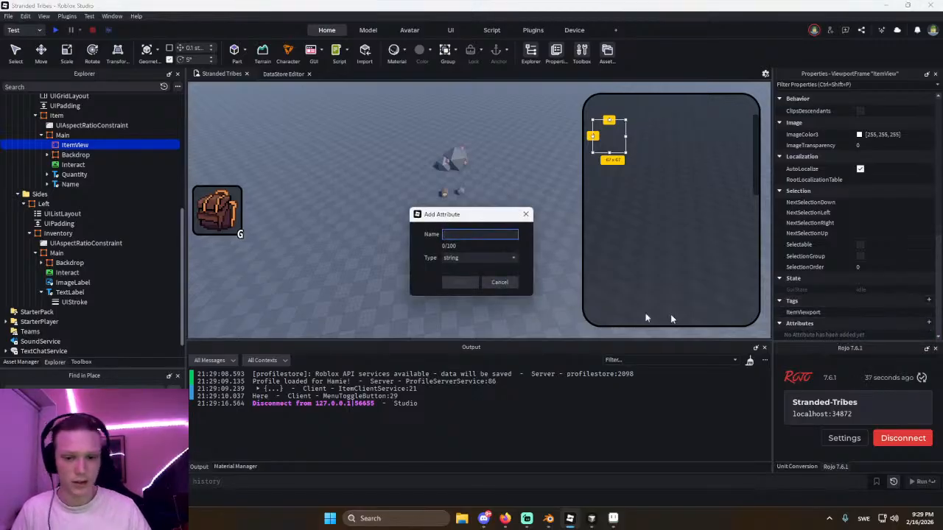
pyautogui.click(499, 283)
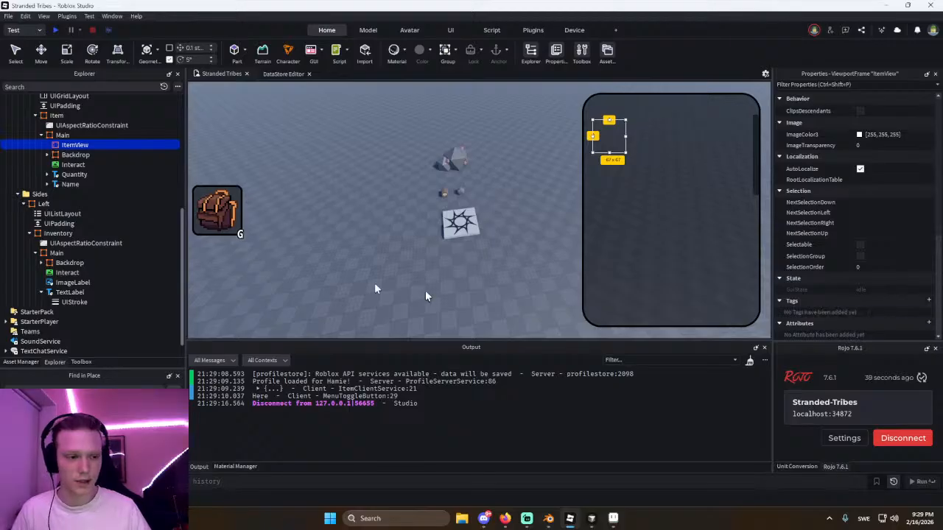
# Switch to Cursor and declare local itemViewport = mainFrame:FindFirstChild("ItemViewport") :: ViewportFrame below the nameLabel line.
pyautogui.hotkey('alt', 'Tab')
pyautogui.click(310, 215)
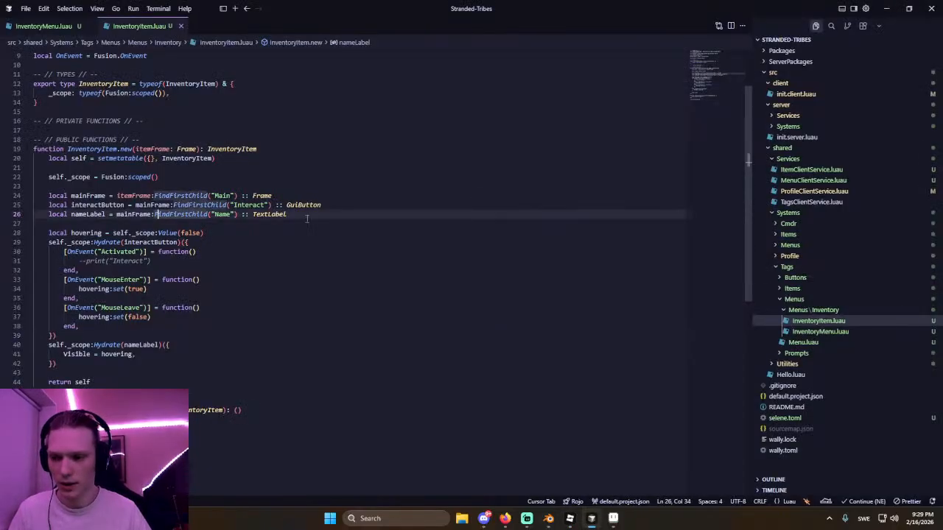
pyautogui.press('Return')
pyautogui.write('loc')
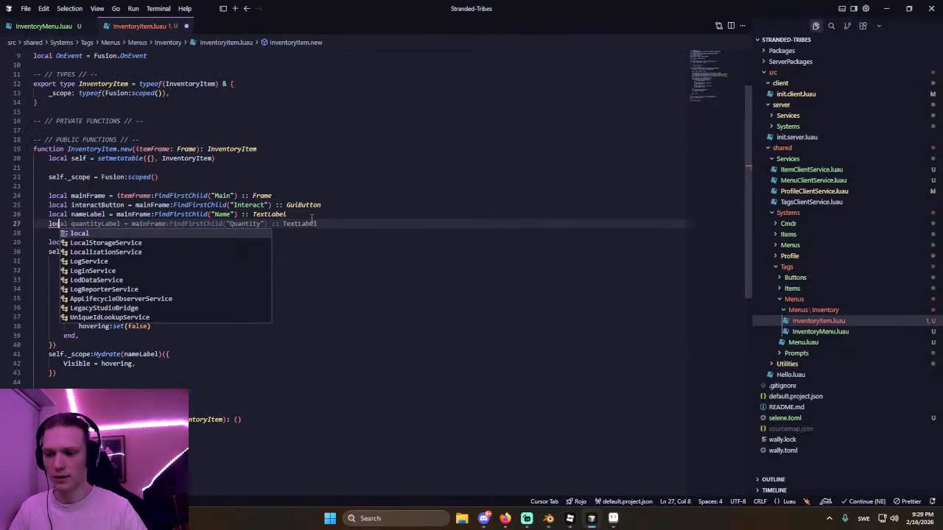
pyautogui.write('al itemViewport')
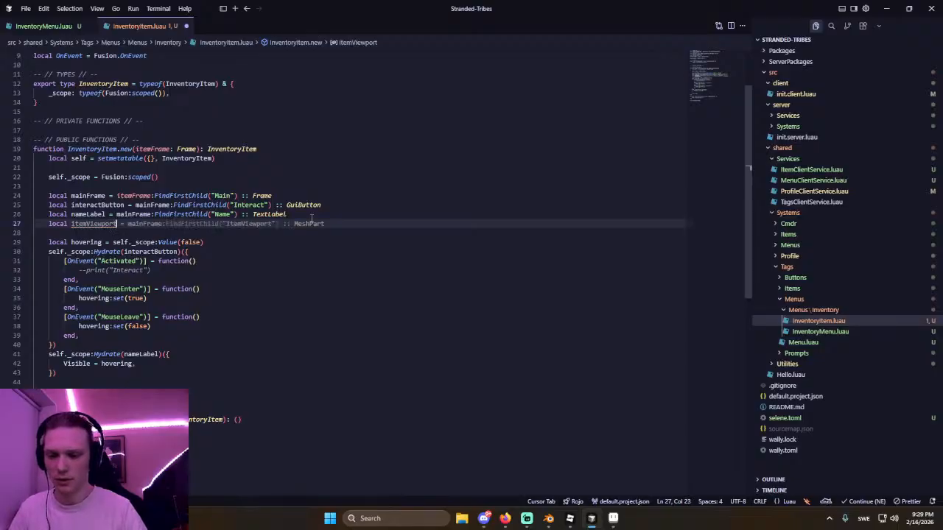
pyautogui.press('Tab')
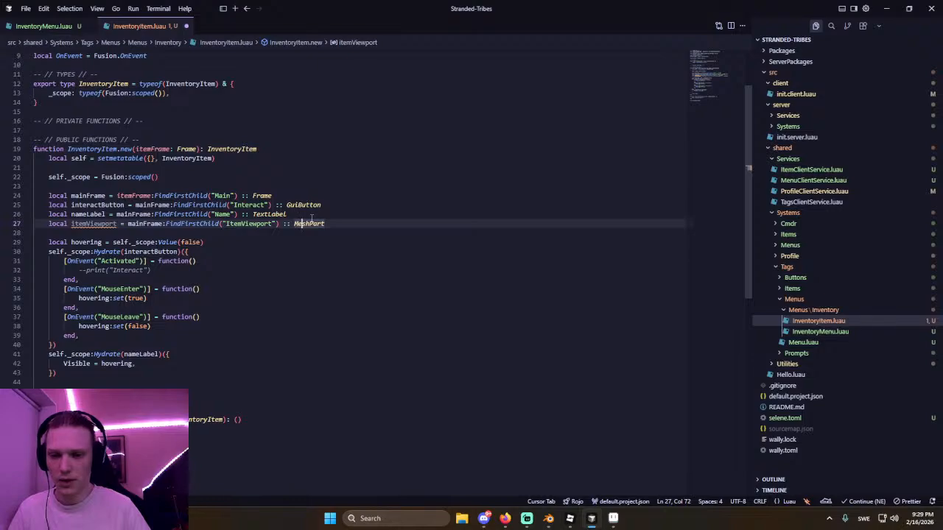
pyautogui.hotkey('ctrl', 'z')
pyautogui.hotkey('ctrl', 'z')
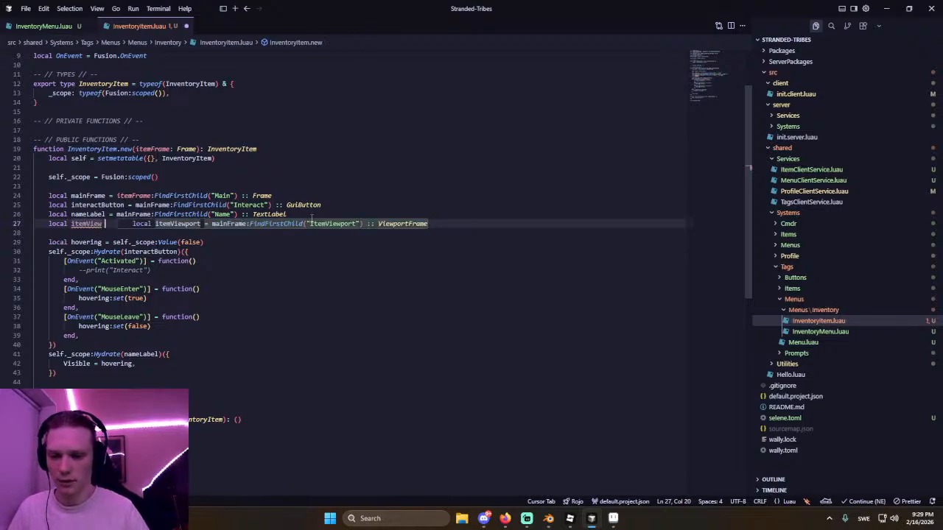
pyautogui.press('Tab')
# Change the child name in the itemViewport lookup to "ItemView", checking it against the frame's name in Roblox Studio.
pyautogui.doubleClick(248, 223)
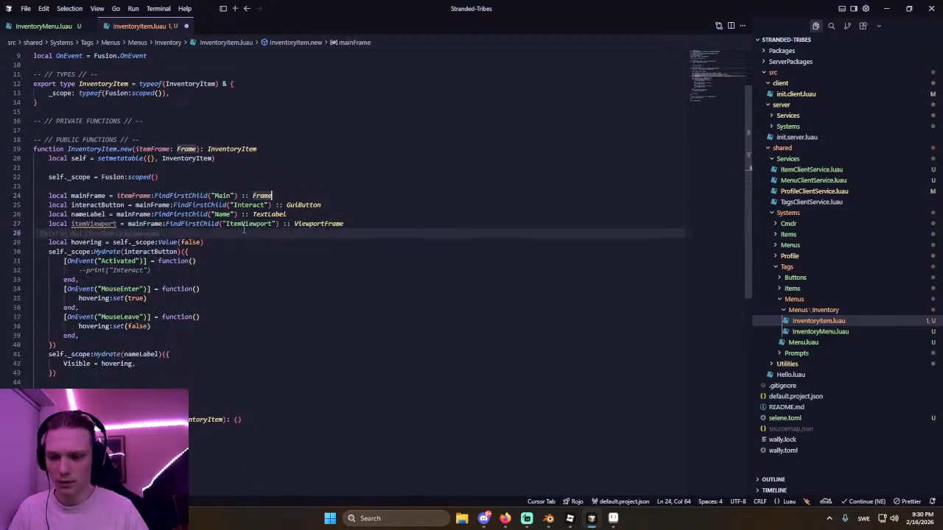
pyautogui.write('ItemVi')
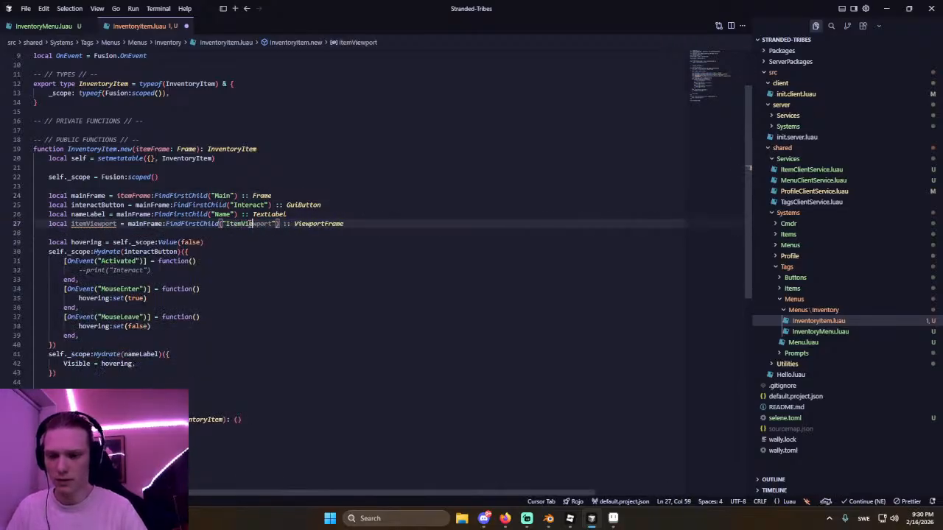
pyautogui.write('ew')
pyautogui.hotkey('alt', 'Tab')
pyautogui.hotkey('alt', 'Tab')
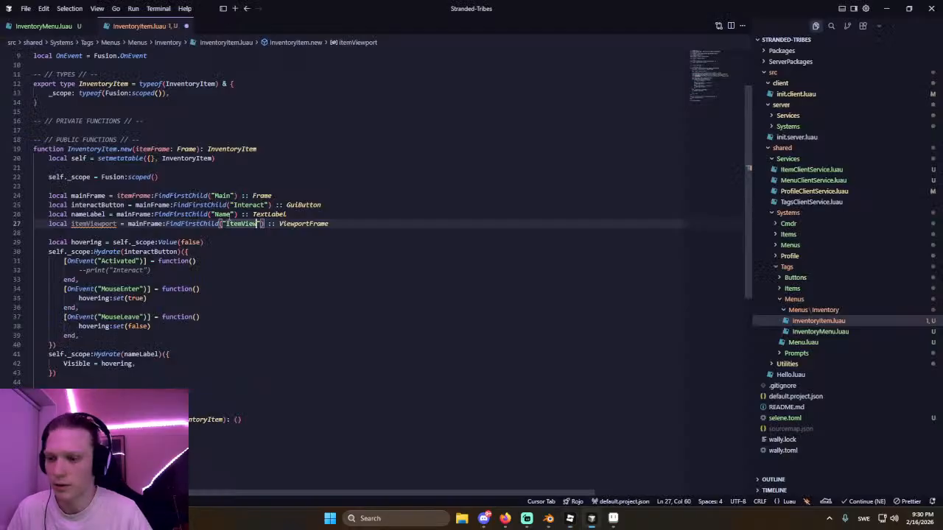
pyautogui.doubleClick(92, 224)
pyautogui.click(357, 222)
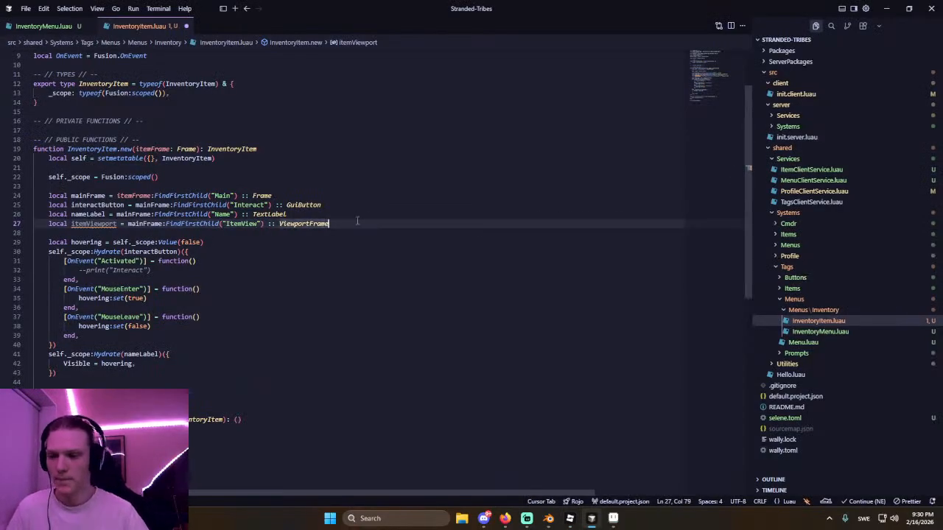
# Add an itemViewport:AddTag() call on its own line below the itemViewport declaration in InventoryItem.new.
pyautogui.press('Return')
pyautogui.press('Return')
pyautogui.write('itemViewport:Ad')
pyautogui.press('Tab')
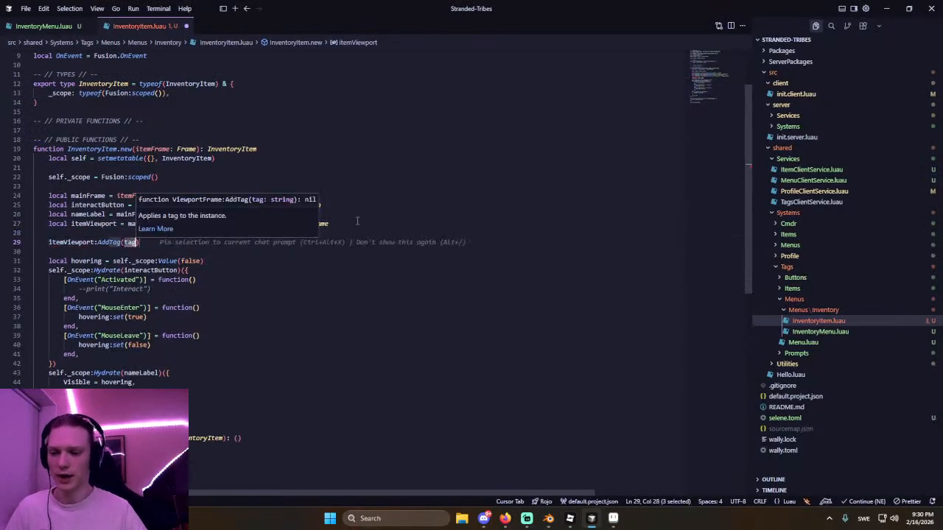
pyautogui.press('BackSpace')
# Insert itemViewport:SetAttribute("ItemViewKey", itemFrame.Name) on the line above the AddTag call.
pyautogui.hotkey('ctrl', 'shift', 'Return')
pyautogui.write('itemViewport')
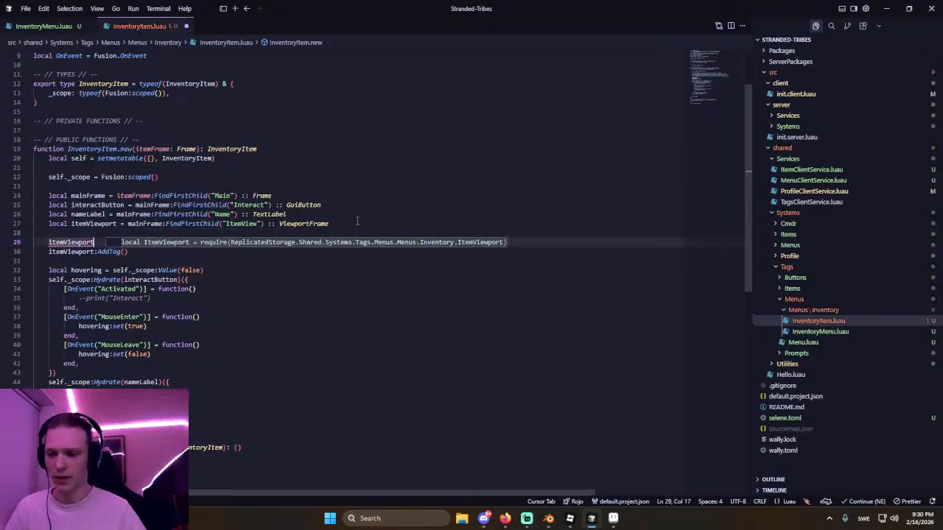
pyautogui.write(':Set')
pyautogui.press('Tab')
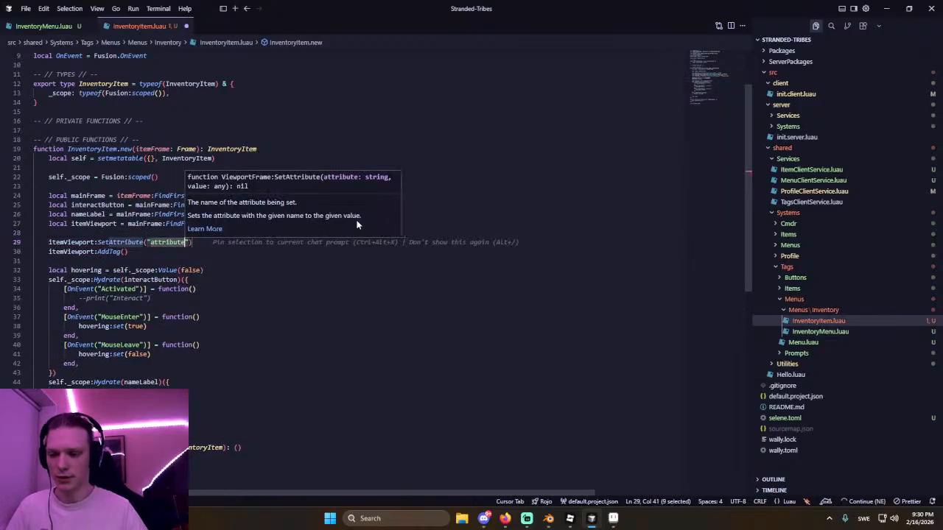
pyautogui.write('"ItemView')
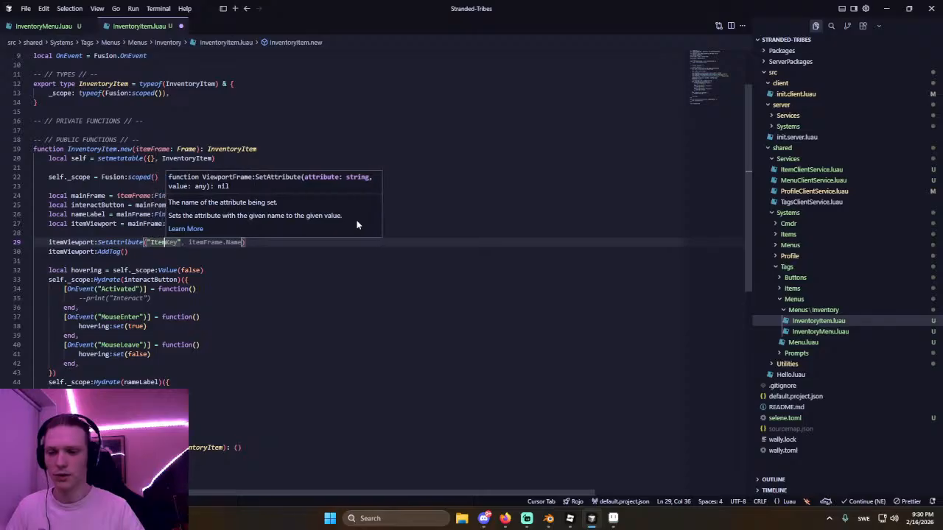
pyautogui.write('Key", itemFrame.Name')
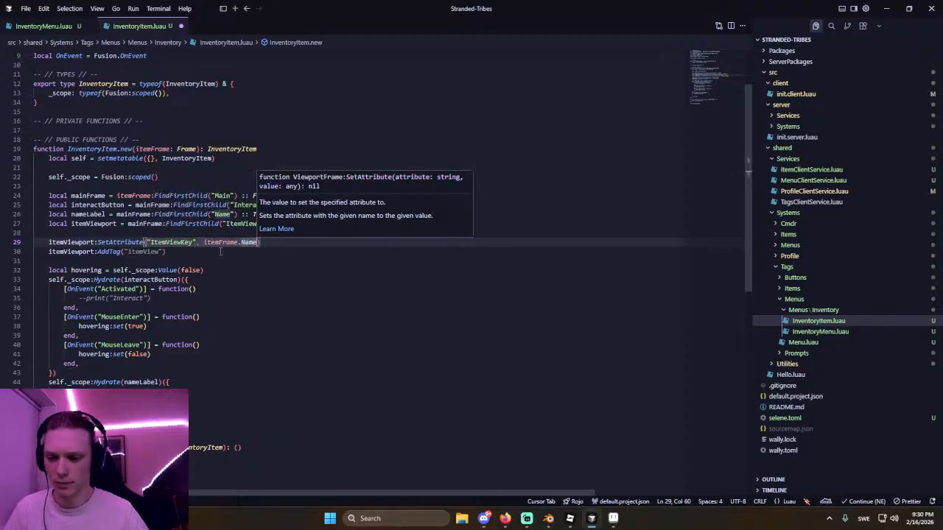
# Pass "ItemViewport" as the tag name in the itemViewport:AddTag call.
pyautogui.click(154, 251)
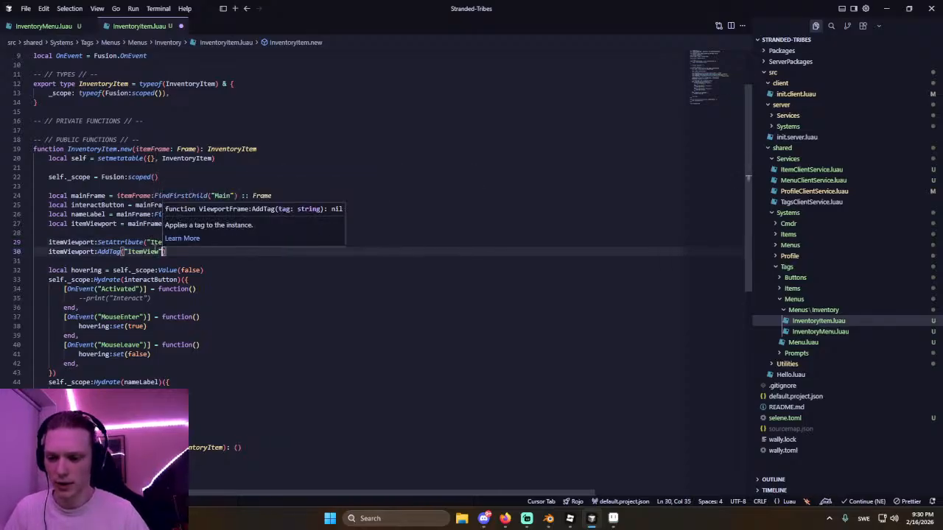
pyautogui.doubleClick(148, 251)
pyautogui.write('It')
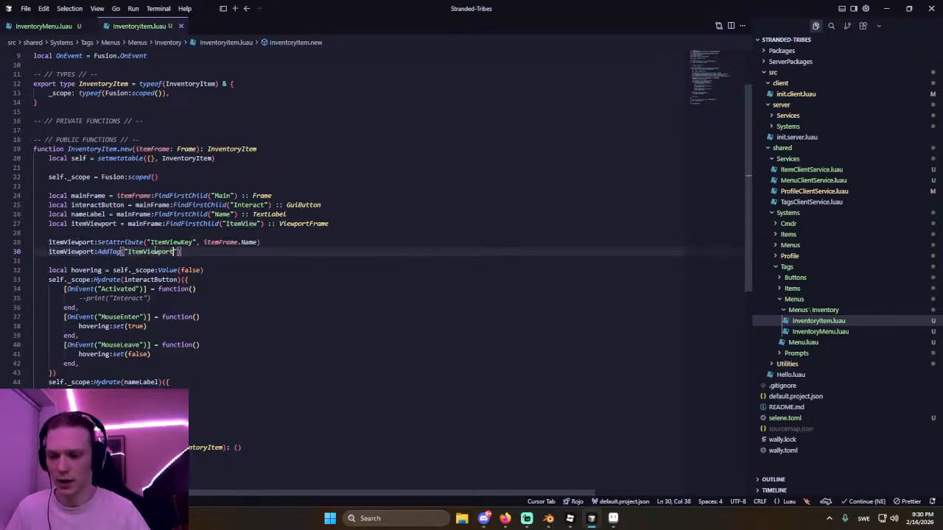
pyautogui.write('emViewport')
pyautogui.click(276, 242)
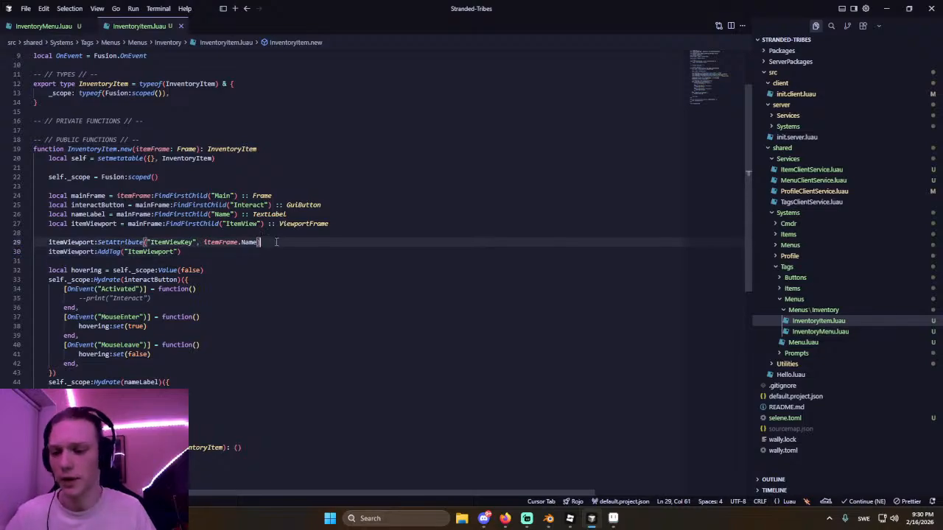
# Create a Viewports folder inside src/shared/Systems/Tags.
pyautogui.click(824, 313)
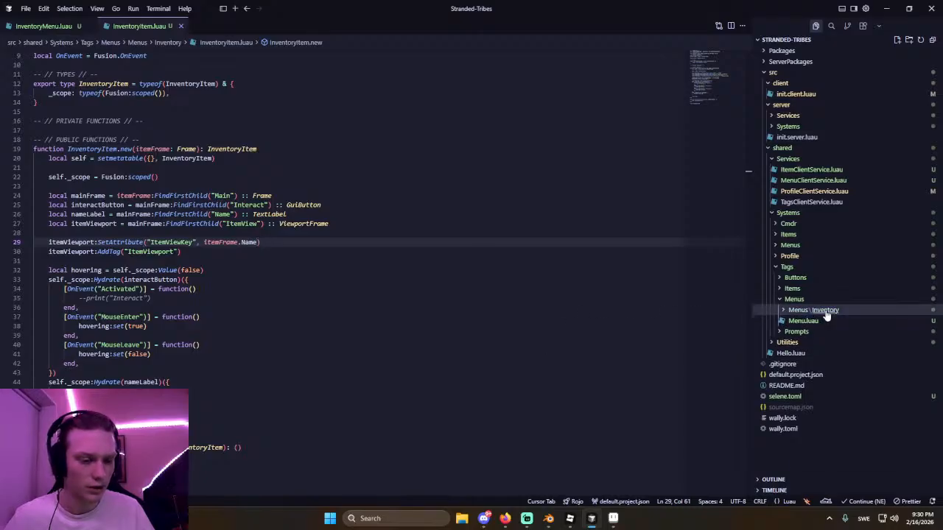
pyautogui.click(799, 300)
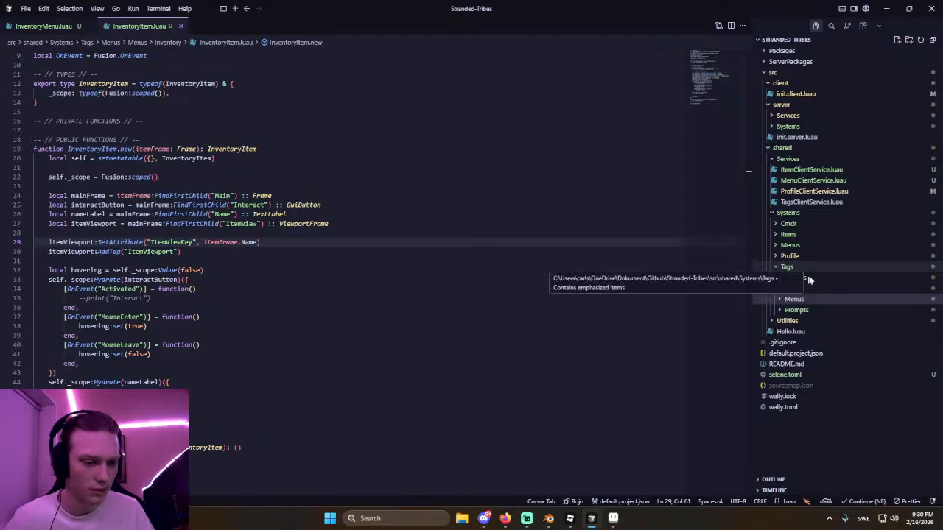
pyautogui.click(799, 270)
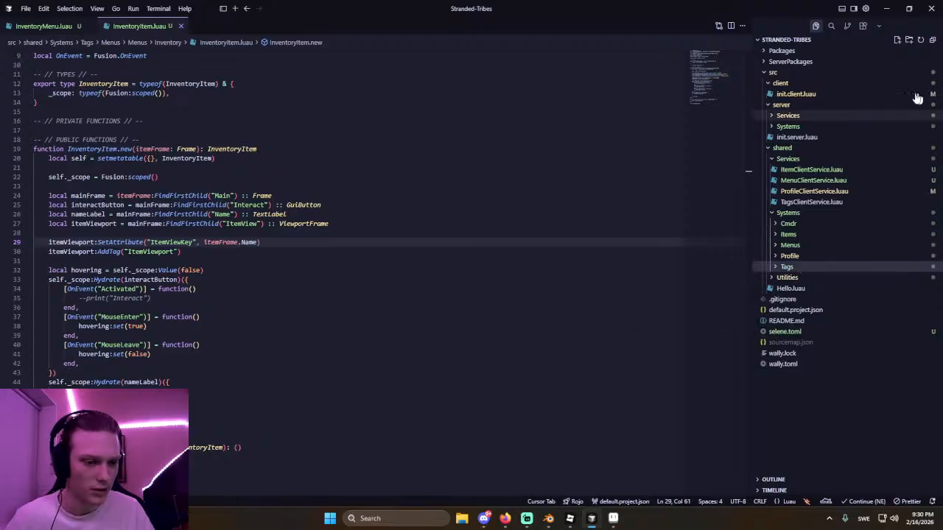
pyautogui.click(798, 270)
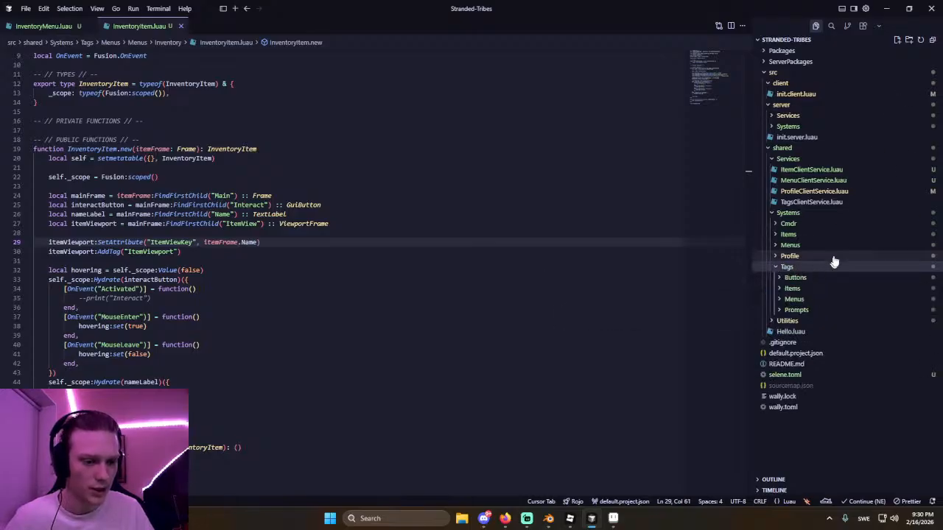
pyautogui.click(910, 42)
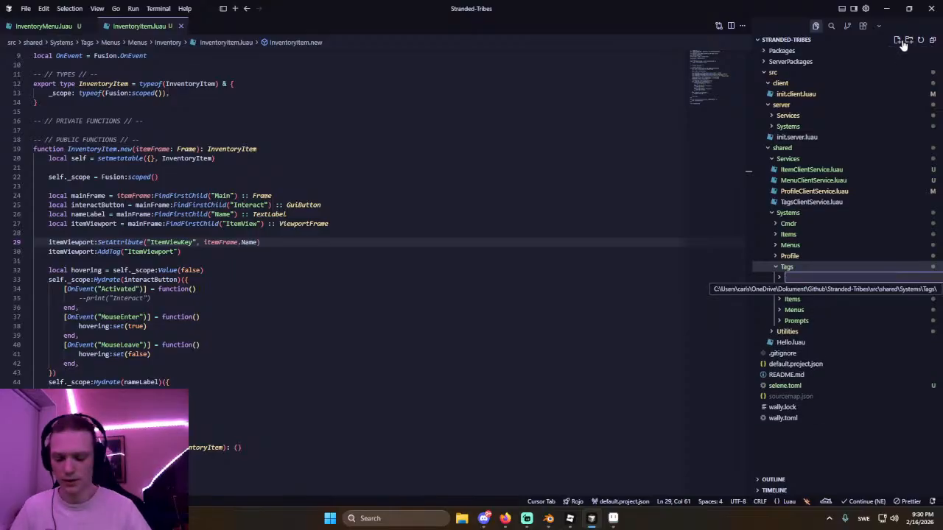
pyautogui.write('Viewports')
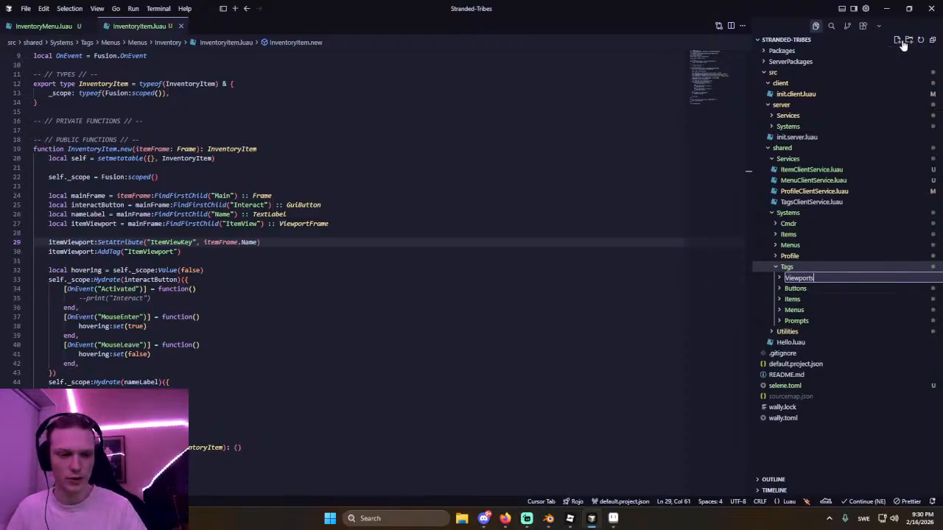
pyautogui.press('Return')
# Create the file ItemViewport.luau inside the Viewports folder.
pyautogui.click(897, 40)
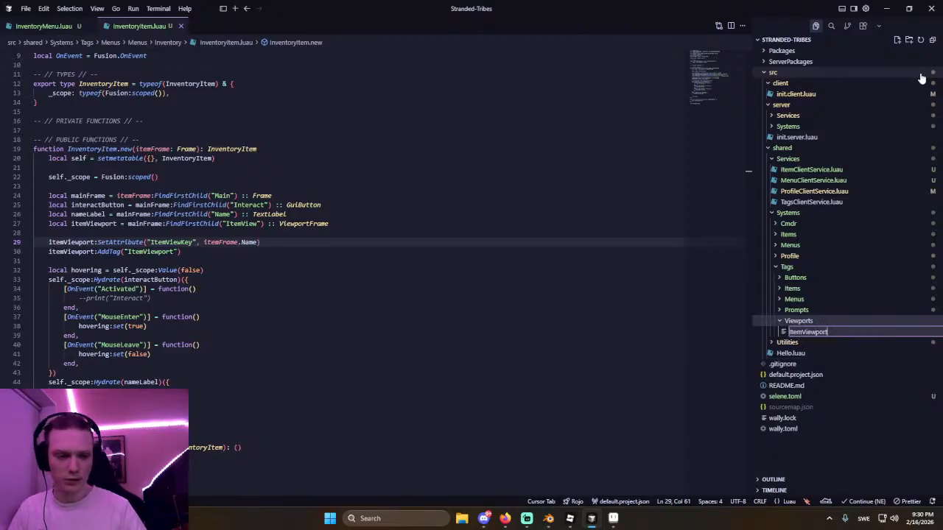
pyautogui.write('ItemViewport.luau')
pyautogui.press('Return')
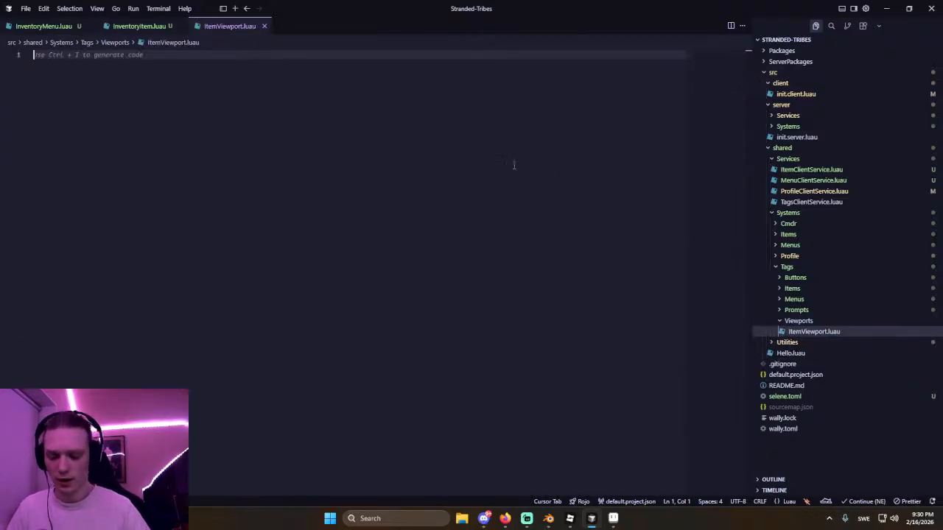
# Insert the class snippet in ItemViewport.luau with the class name ItemViewport and save the file.
pyautogui.write('class')
pyautogui.press('Tab')
pyautogui.write('ItemViewpir')
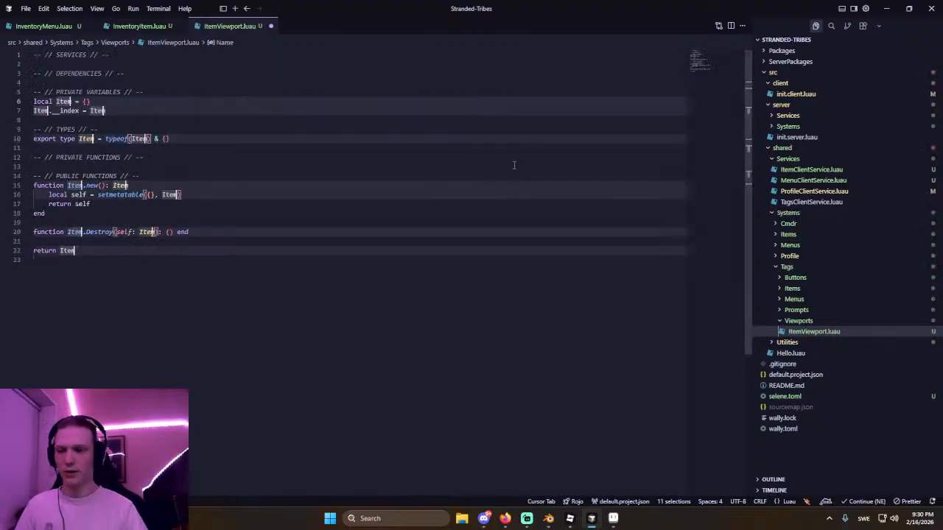
pyautogui.press('BackSpace')
pyautogui.press('BackSpace')
pyautogui.write('ort')
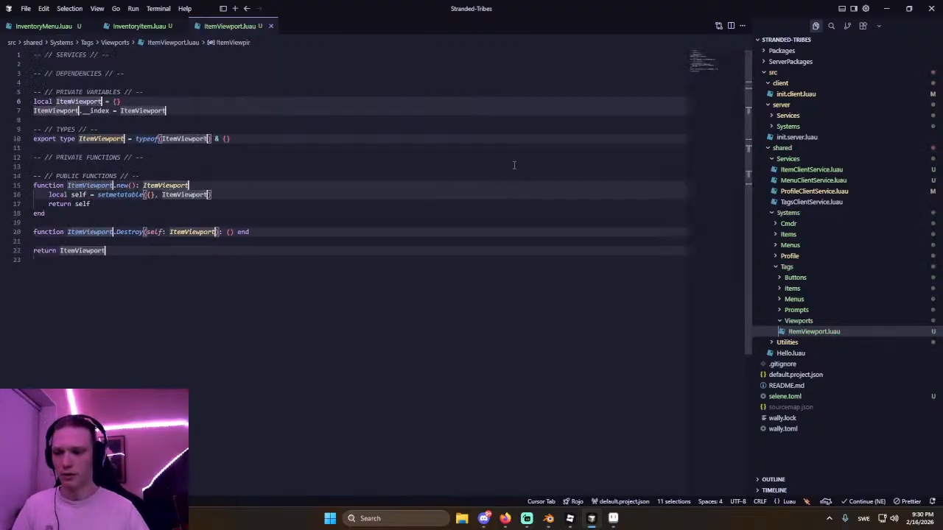
pyautogui.press('Escape')
pyautogui.hotkey('ctrl', 's')
# Give ItemViewport.new the parameter viewport: ViewportFrame, and declare itemKey from the "ItemViewKey" attribute and item from ItemSharedConfig.getItem(itemKey).
pyautogui.click(131, 185)
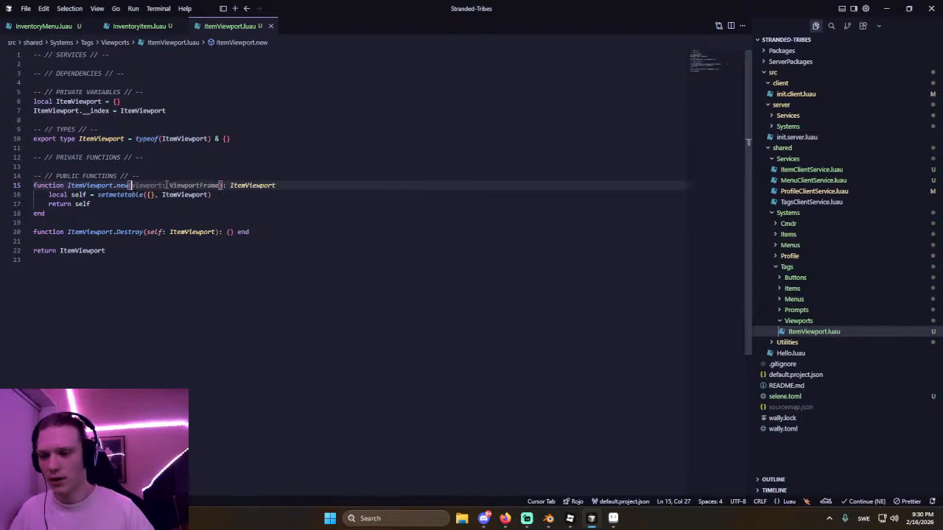
pyautogui.press('Tab')
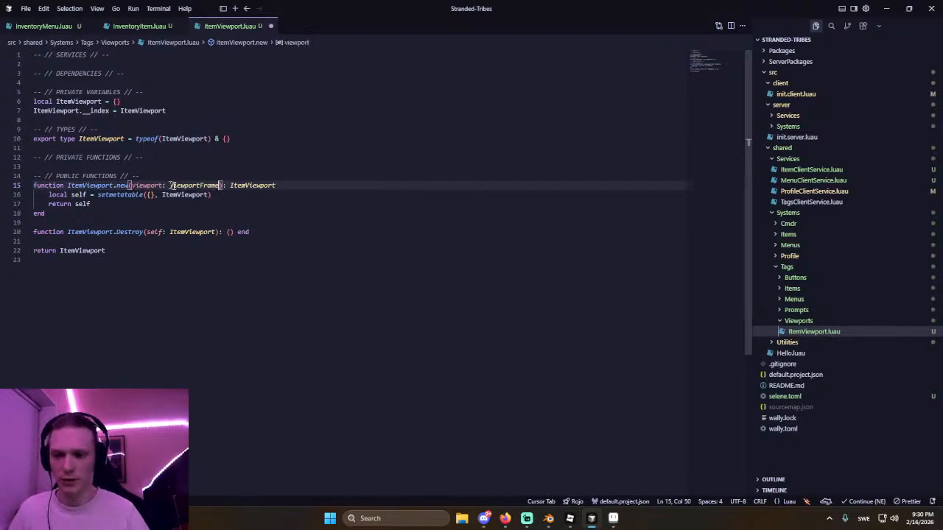
pyautogui.click(225, 195)
pyautogui.press('Return')
pyautogui.press('Return')
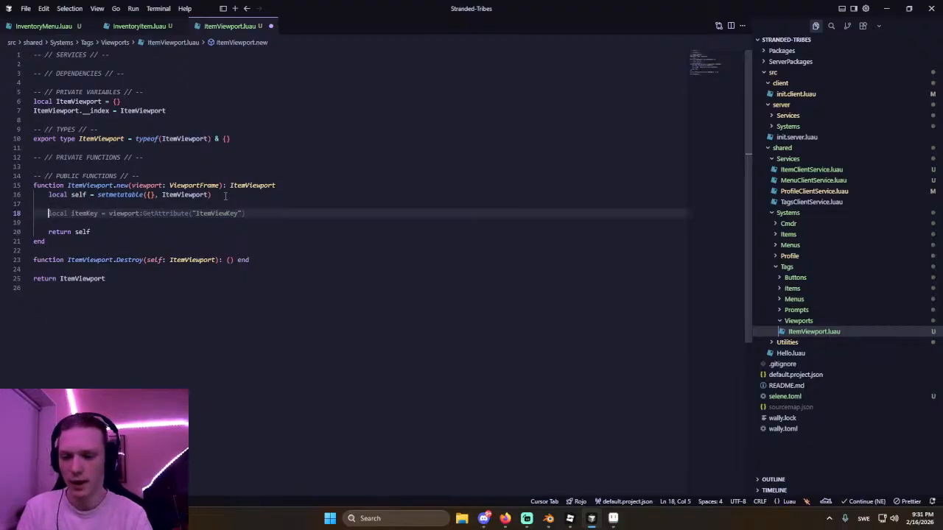
pyautogui.press('Tab')
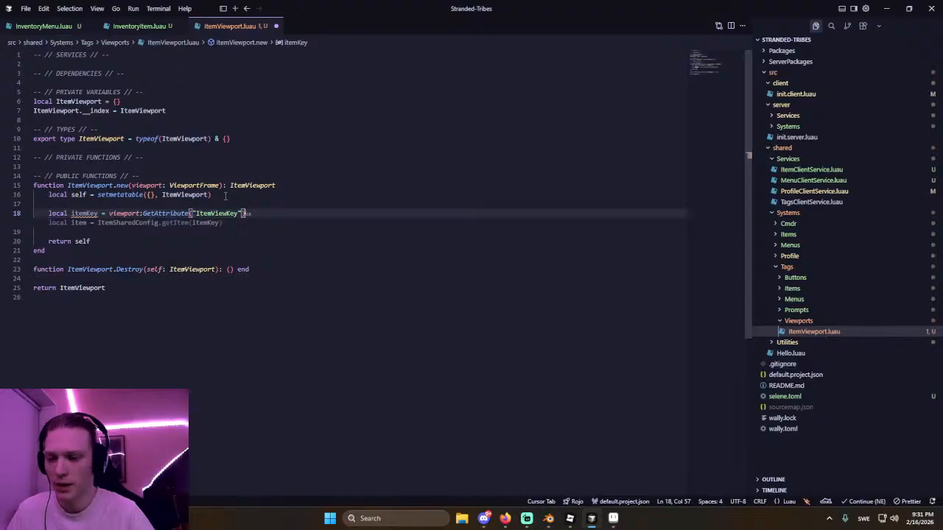
pyautogui.press('Tab')
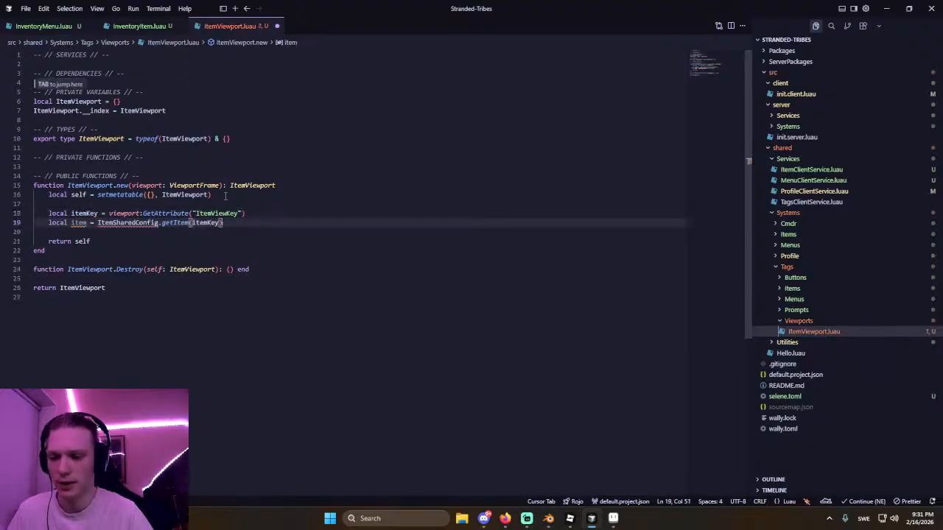
# Auto-import ItemSharedConfig, placing its require under DEPENDENCIES and the ReplicatedStorage service line under SERVICES.
pyautogui.doubleClick(152, 222)
pyautogui.write('ItemSharedConfig')
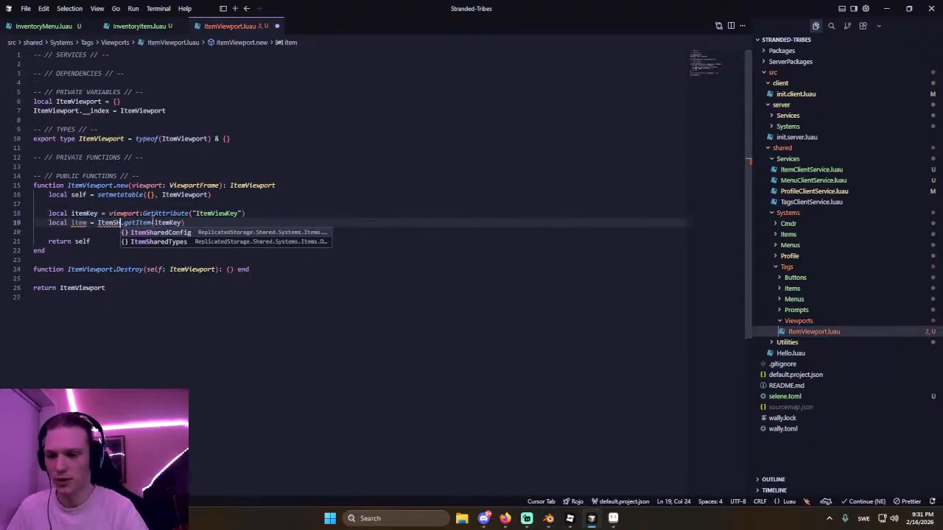
pyautogui.press('Tab')
pyautogui.click(252, 64)
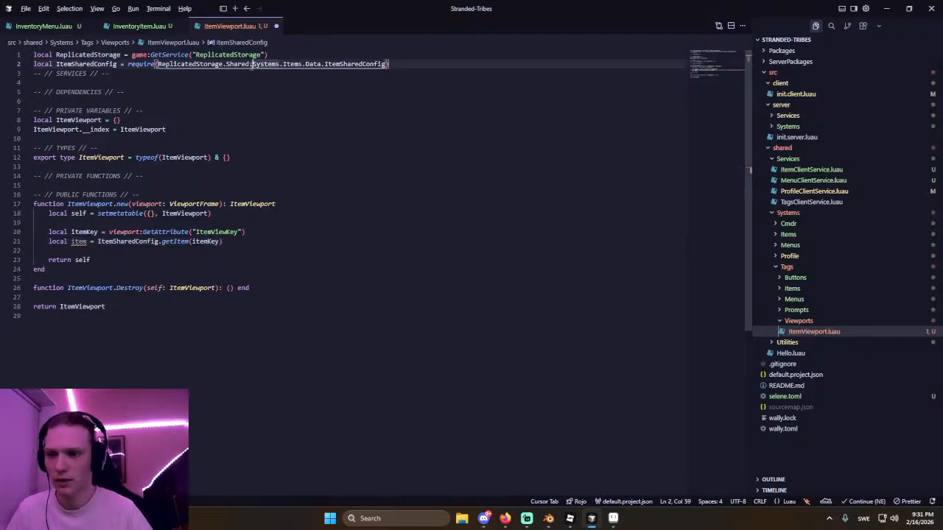
pyautogui.hotkey('alt', 'Down')
pyautogui.hotkey('alt', 'Down')
pyautogui.hotkey('alt', 'Down')
pyautogui.click(251, 57)
pyautogui.hotkey('alt', 'Down')
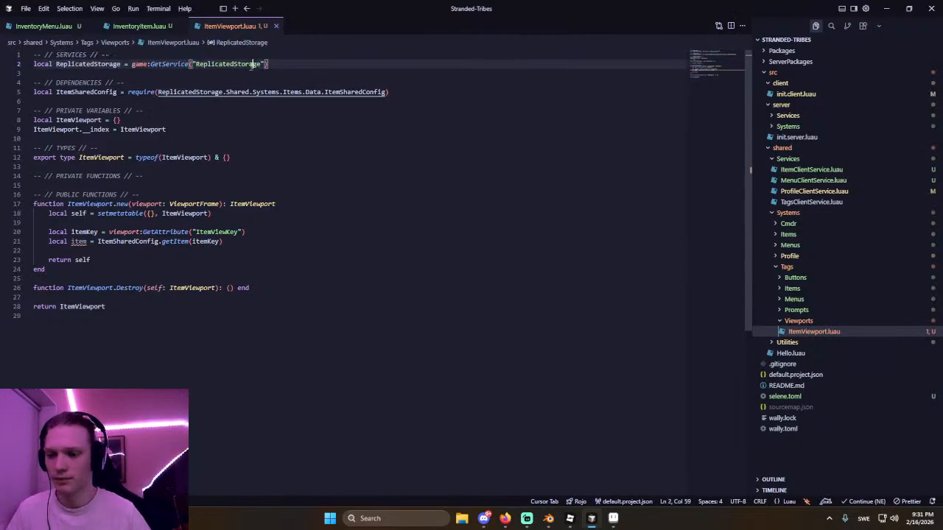
pyautogui.click(266, 249)
pyautogui.click(275, 242)
pyautogui.hotkey('alt', 'Tab')
pyautogui.hotkey('alt', 'Tab')
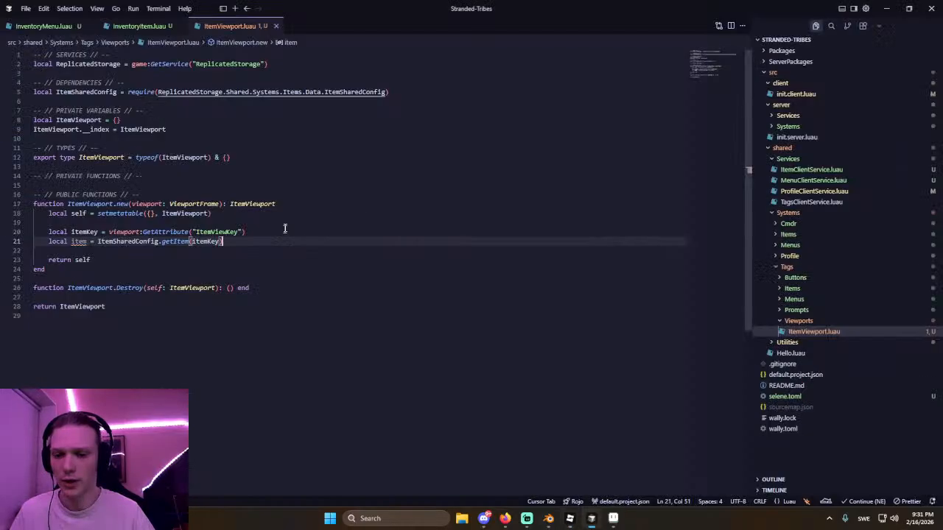
pyautogui.click(298, 215)
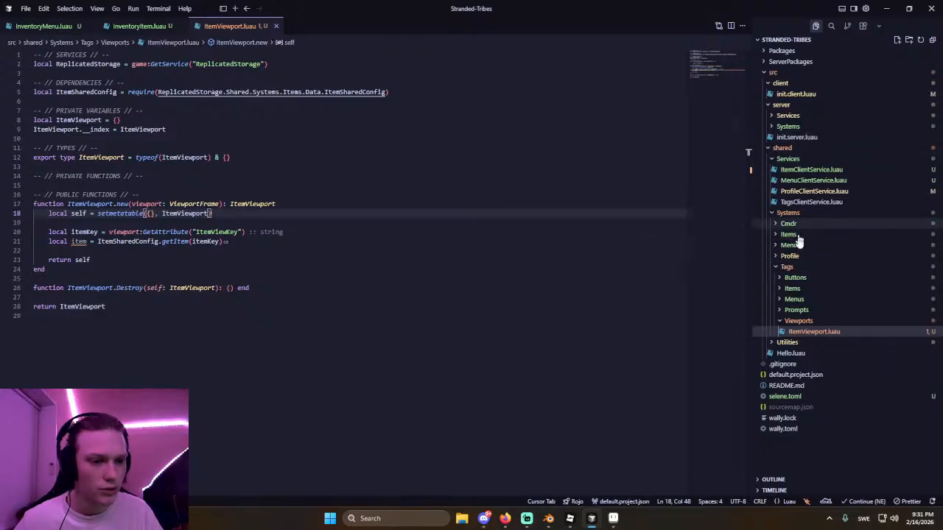
# Open ItemSharedConfig.luau from the Items/Data folder and examine the ITEMS table entries and the getItem function.
pyautogui.click(790, 234)
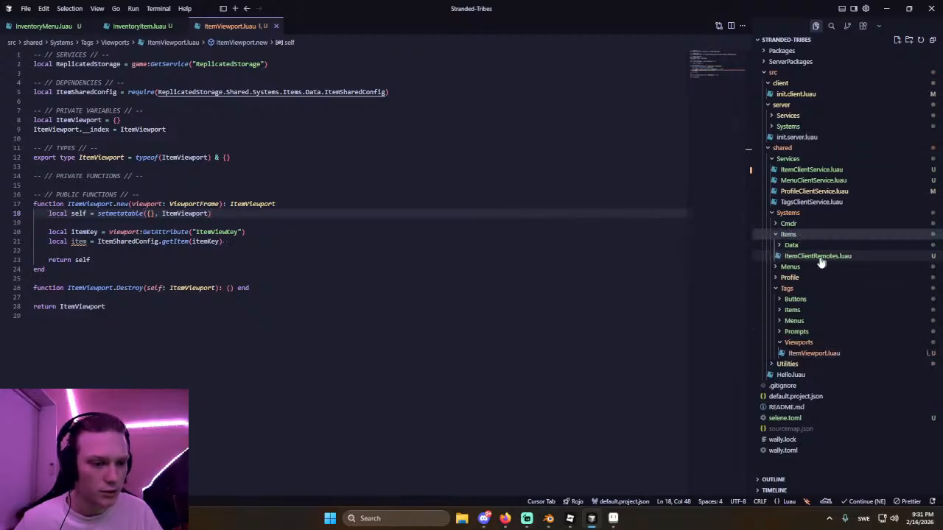
pyautogui.click(791, 244)
pyautogui.click(818, 257)
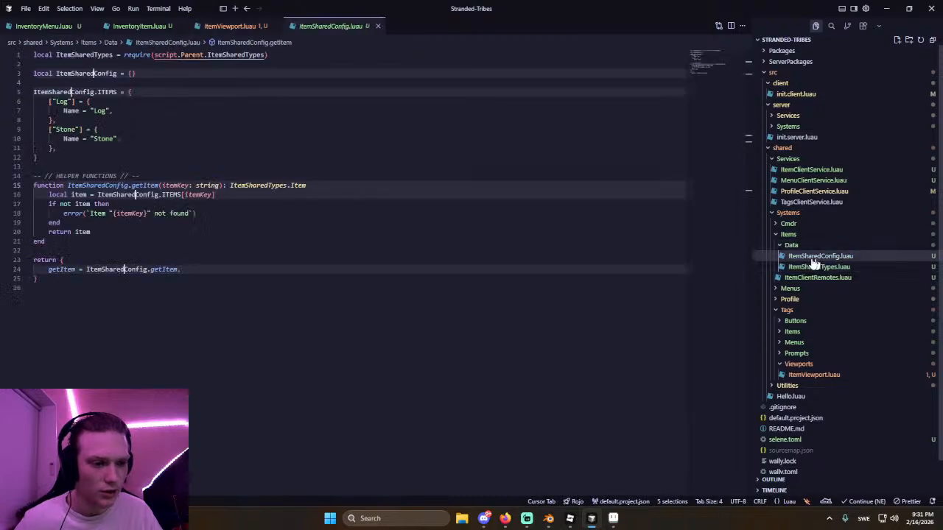
pyautogui.click(133, 186)
pyautogui.click(143, 148)
pyautogui.click(143, 129)
pyautogui.click(141, 103)
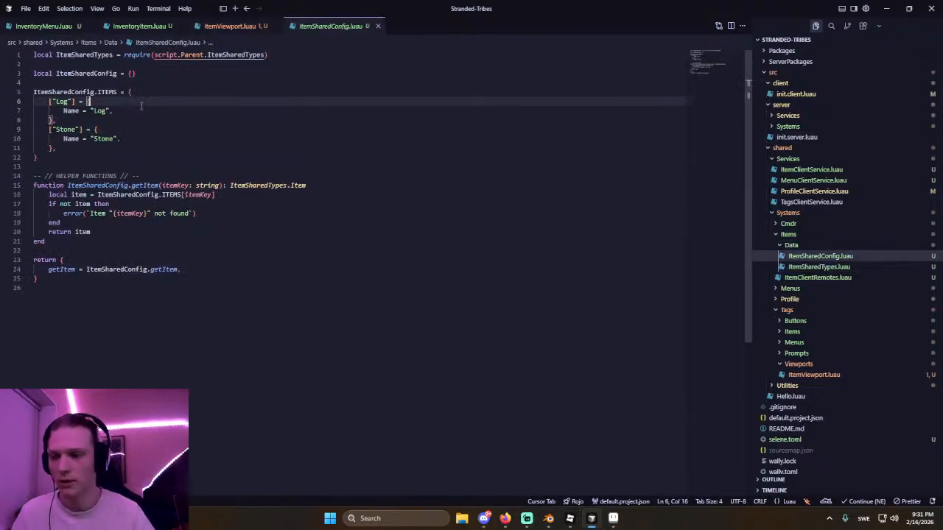
pyautogui.click(138, 112)
# Switch to Roblox Studio and copy the Log and Stone models from the Workspace.
pyautogui.hotkey('alt', 'Tab')
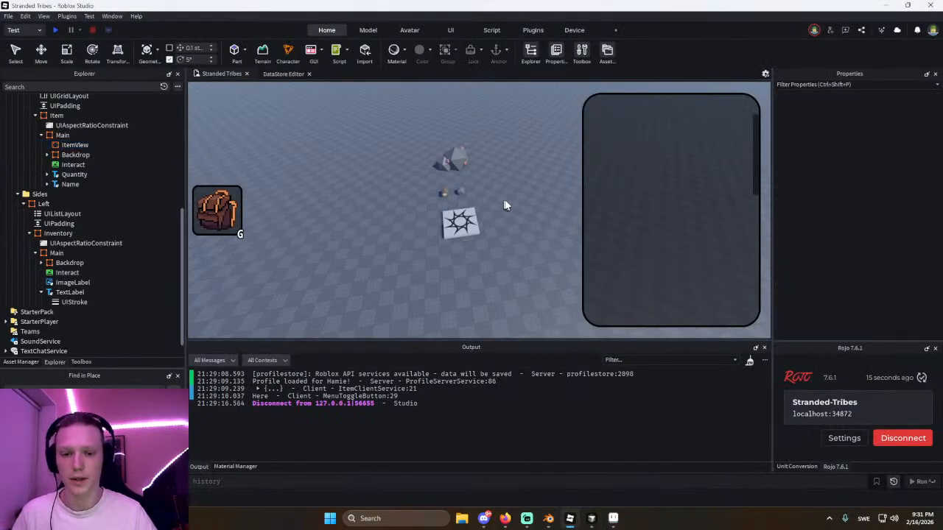
pyautogui.moveTo(488, 200); pyautogui.dragTo(371, 182)
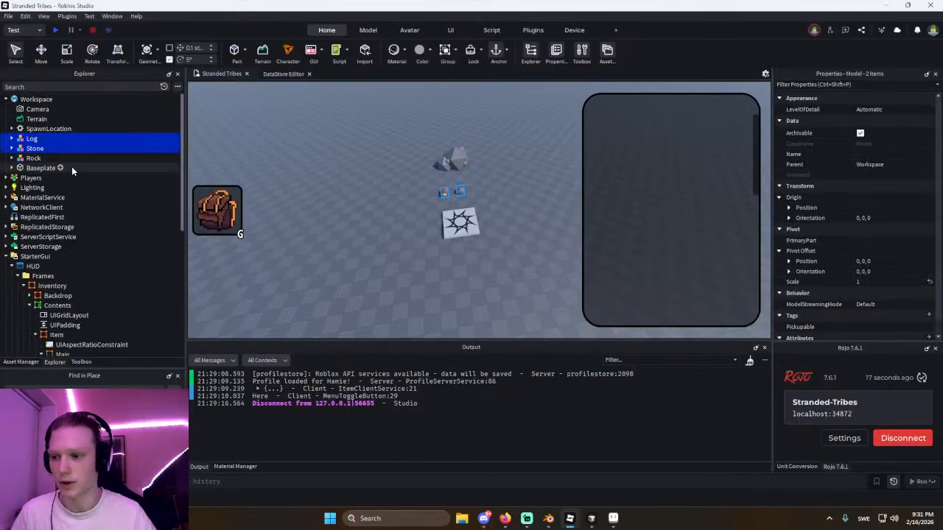
# Create a folder named Models inside the Assets folder of ReplicatedStorage.
pyautogui.scroll(-2, 71, 166)
pyautogui.click(19, 213)
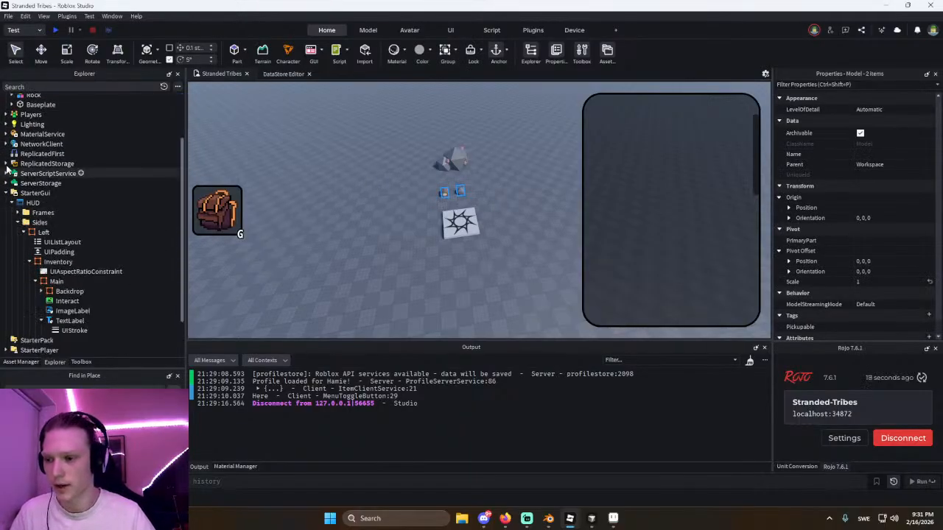
pyautogui.click(7, 162)
pyautogui.click(36, 173)
pyautogui.hotkey('ctrl', 'i')
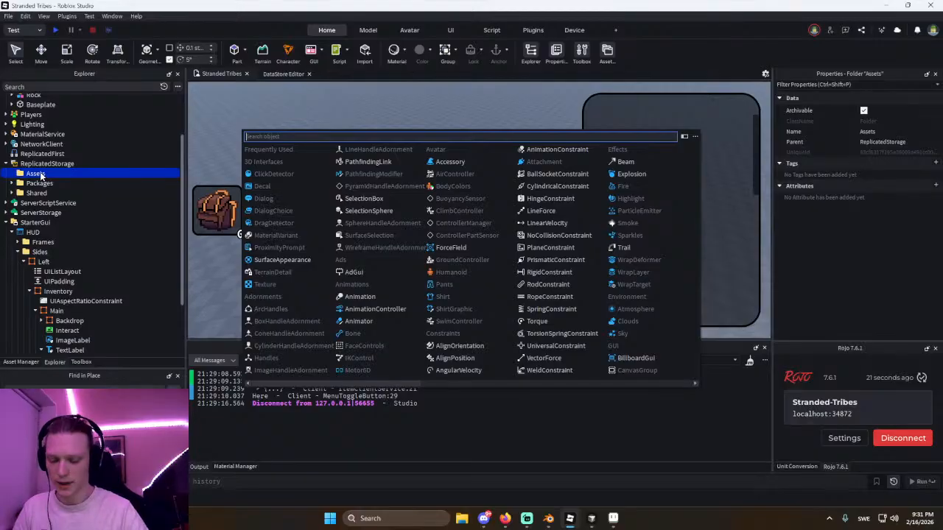
pyautogui.write('folder')
pyautogui.press('Return')
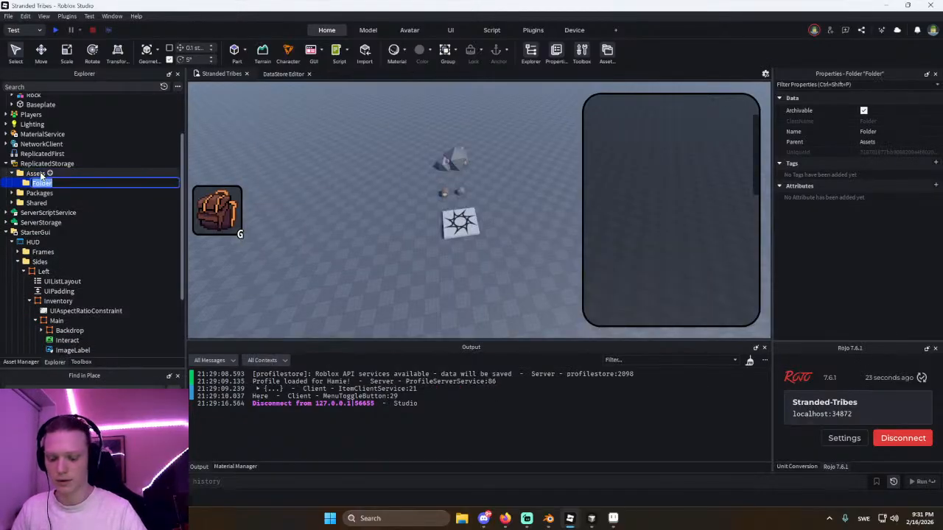
pyautogui.press('Return')
# Create a folder named Items inside Models and paste the copied Log and Stone models into it.
pyautogui.hotkey('ctrl', 'i')
pyautogui.write('folder')
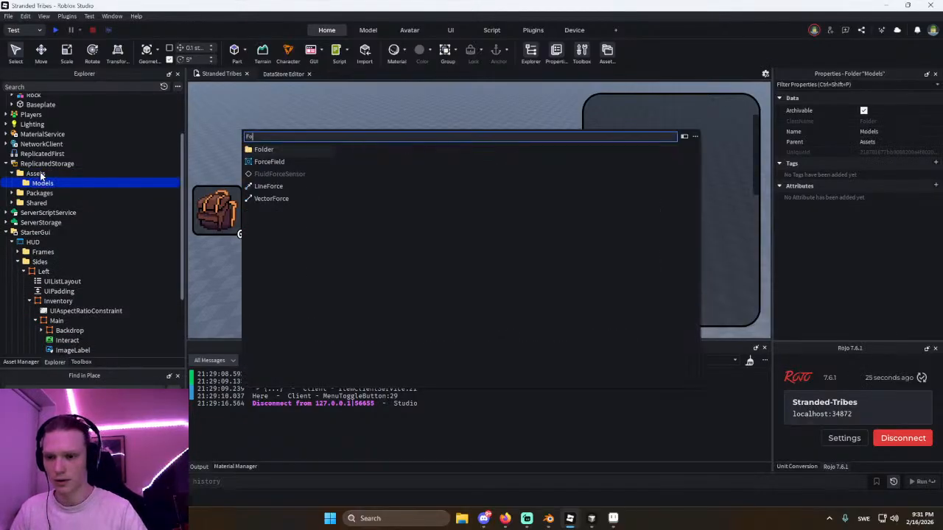
pyautogui.press('Return')
pyautogui.write('Items')
pyautogui.press('Return')
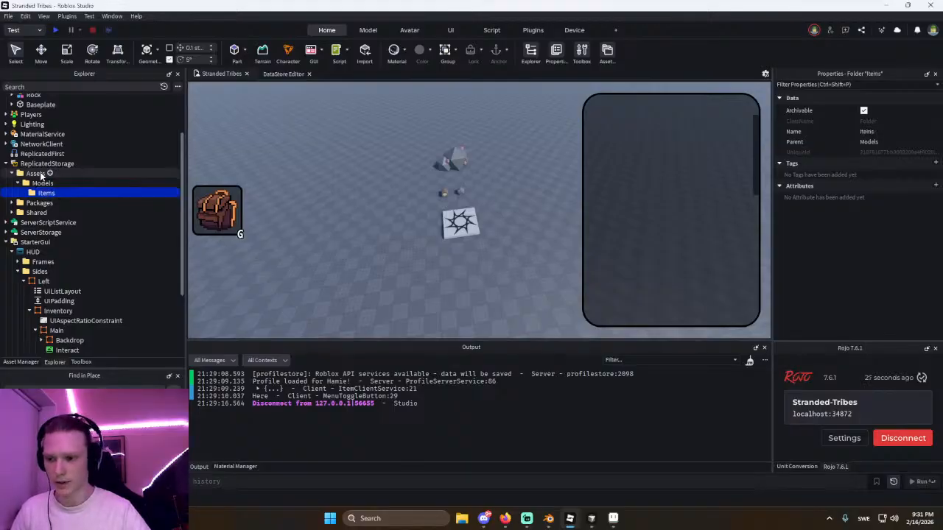
pyautogui.hotkey('ctrl', 'shift', 'v')
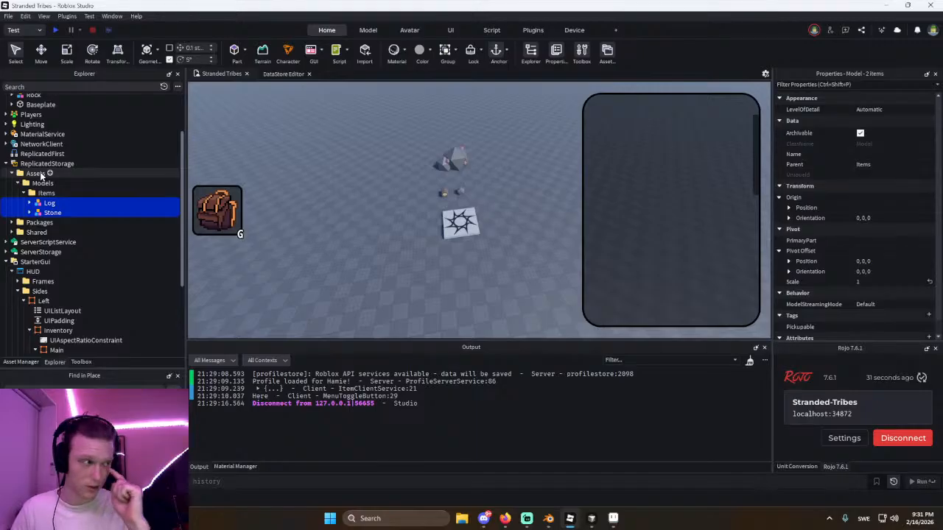
# Switch to Cursor and add Model = ReplicatedStorage.Assets.Models.Items.Log to the Log entry in ItemSharedConfig.luau, auto-importing ReplicatedStorage.
pyautogui.hotkey('alt', 'Tab')
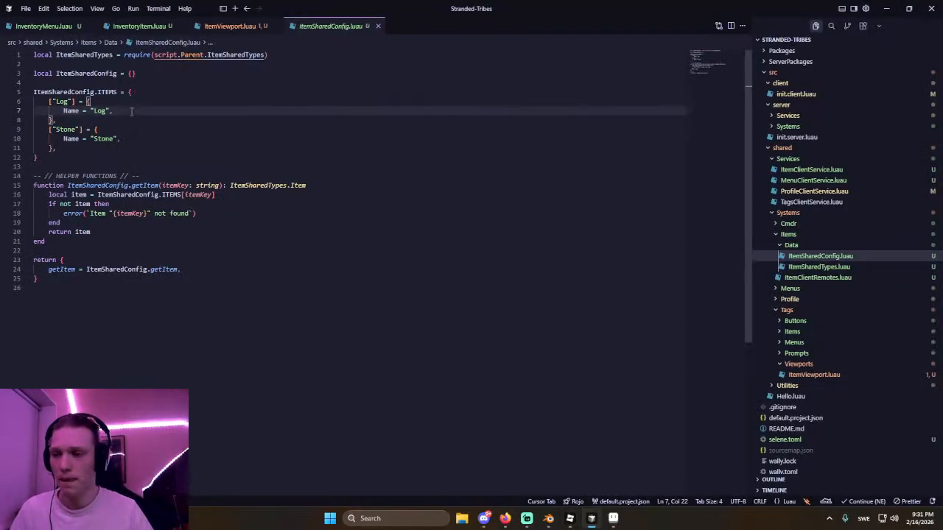
pyautogui.press('Return')
pyautogui.write('Model')
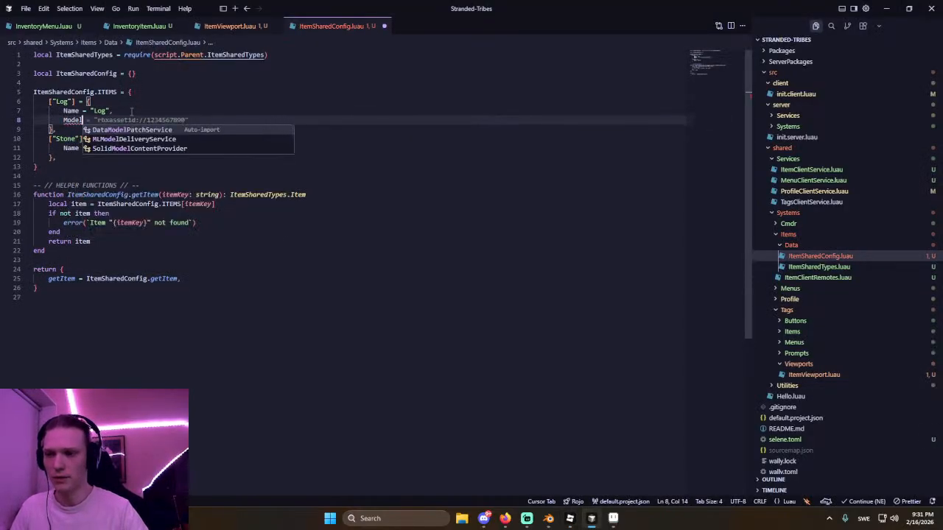
pyautogui.write(' = Rep')
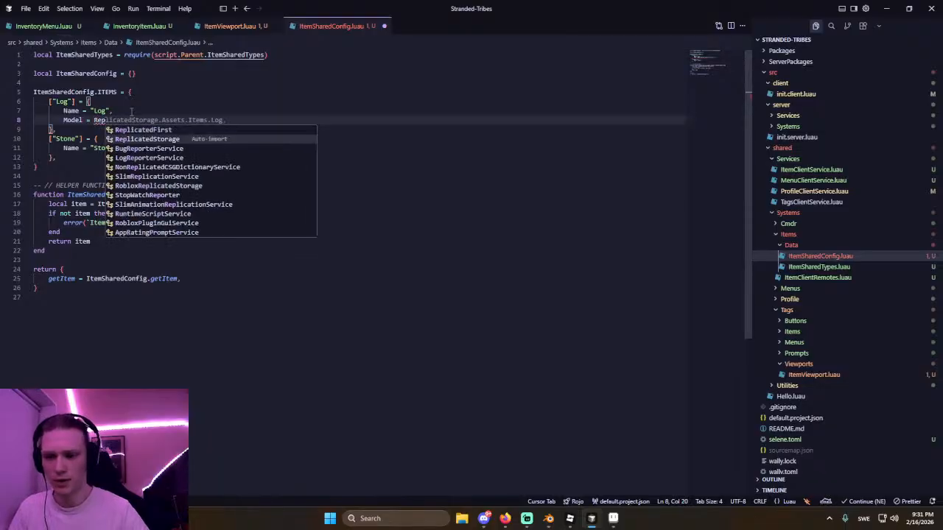
pyautogui.press('Tab')
pyautogui.write('.Assets.Mod')
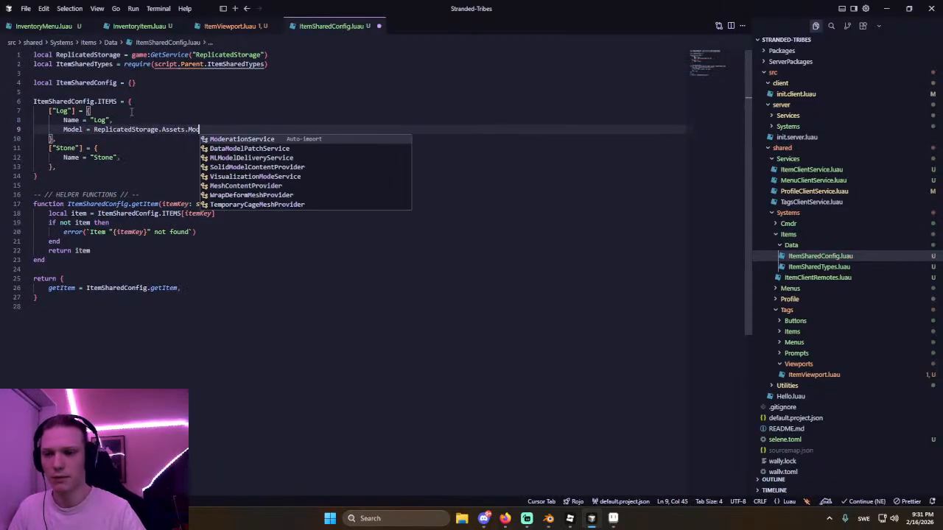
pyautogui.write('els.Items')
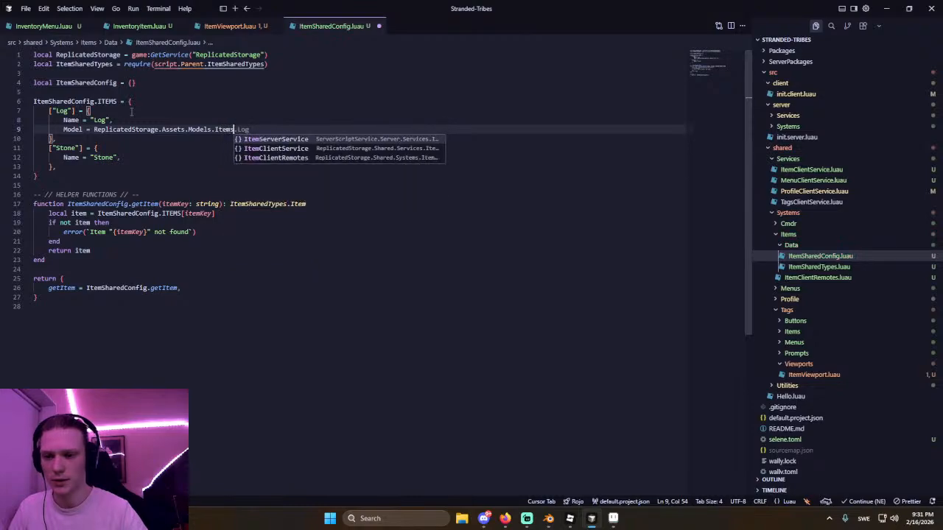
pyautogui.write('.Log,')
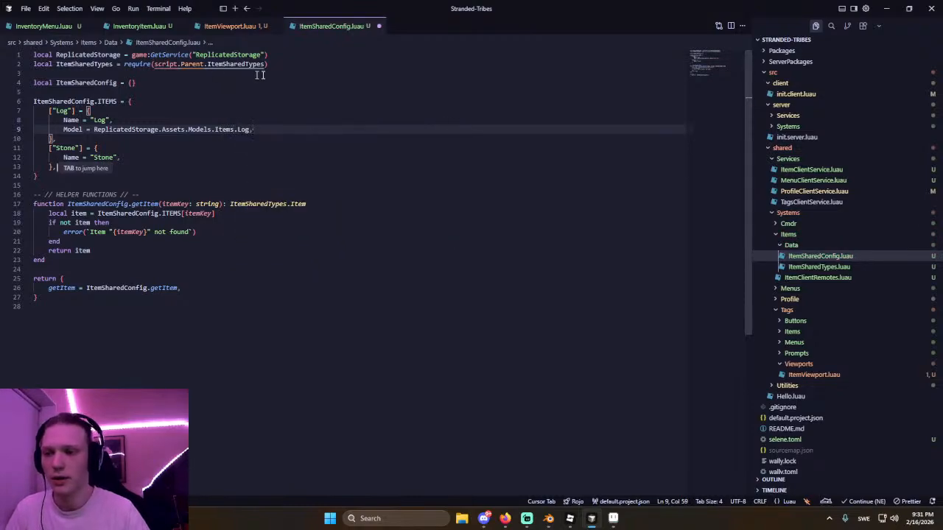
# Add a blank line after the ReplicatedStorage declaration and give the Stone entry Model = ReplicatedStorage.Assets.Models.Items.Stone.
pyautogui.click(303, 62)
pyautogui.press('Up')
pyautogui.press('Return')
pyautogui.click(144, 168)
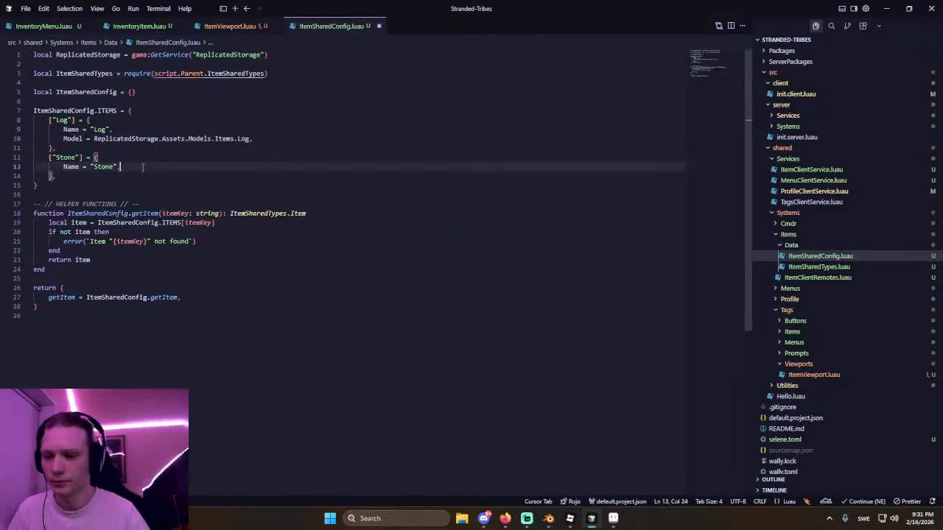
pyautogui.press('Return')
pyautogui.press('Tab')
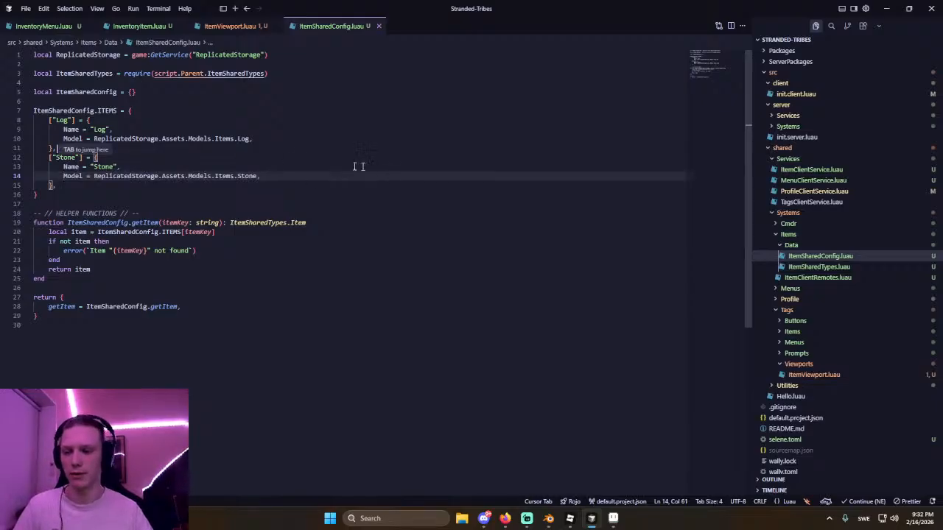
pyautogui.press('Tab')
# Add a helper function ItemSharedConfig.getItemModel(itemKey: string): Model after getItem that looks up the item, errors if missing, and returns item.Model.
pyautogui.click(110, 278)
pyautogui.press('Return')
pyautogui.press('Return')
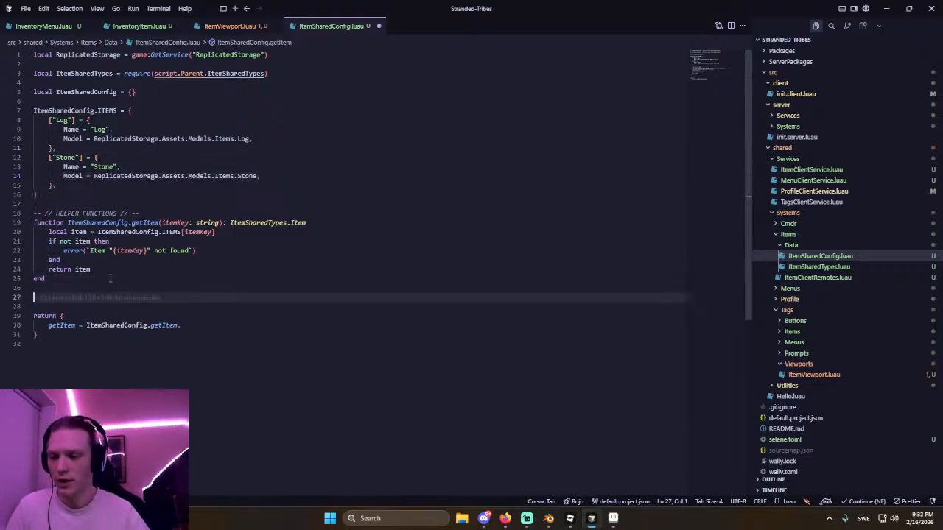
pyautogui.press('Tab')
pyautogui.hotkey('ctrl', 's')
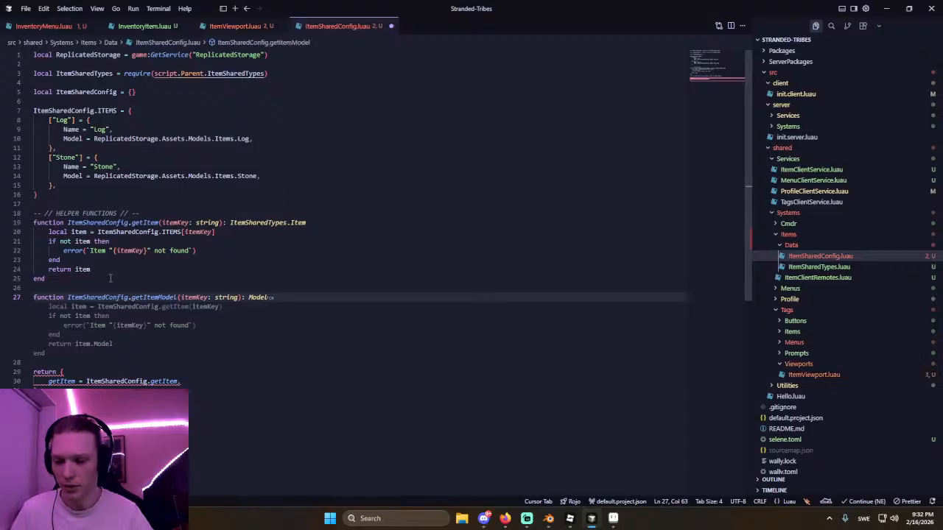
pyautogui.press('Tab')
pyautogui.hotkey('ctrl', 's')
# In ItemViewport.luau, replace the item declaration with local itemModel = ItemSharedConfig.getItemModel(itemKey) and inspect the ItemSharedConfig type error.
pyautogui.click(166, 250)
pyautogui.hotkey('ctrl', 'Tab')
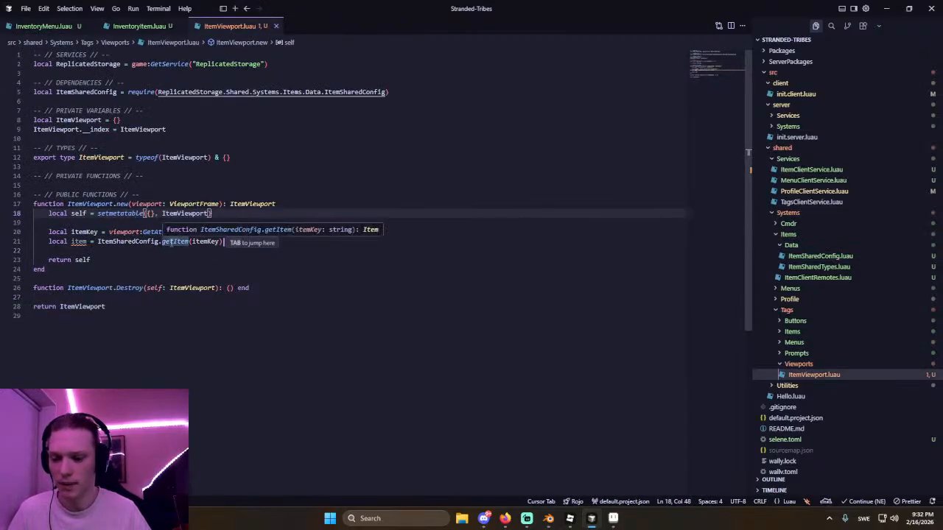
pyautogui.press('Tab')
pyautogui.press('Tab')
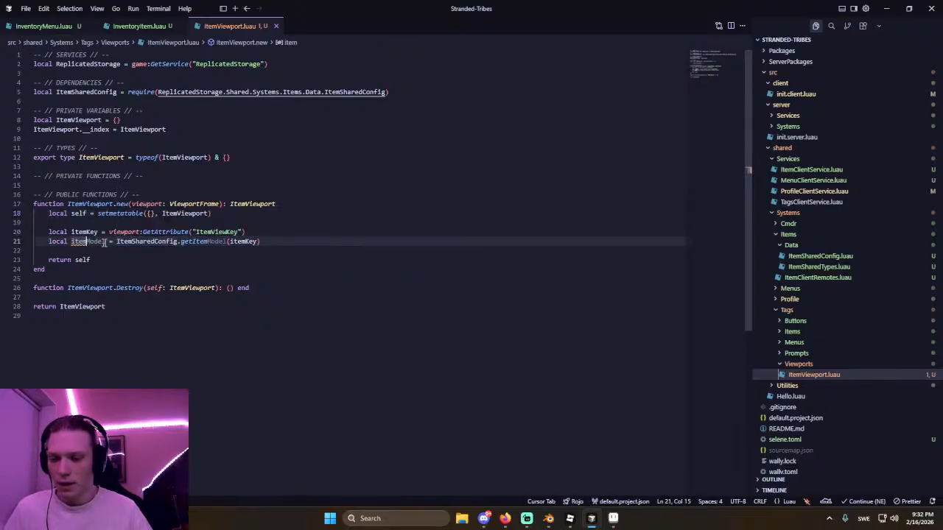
pyautogui.press('Tab')
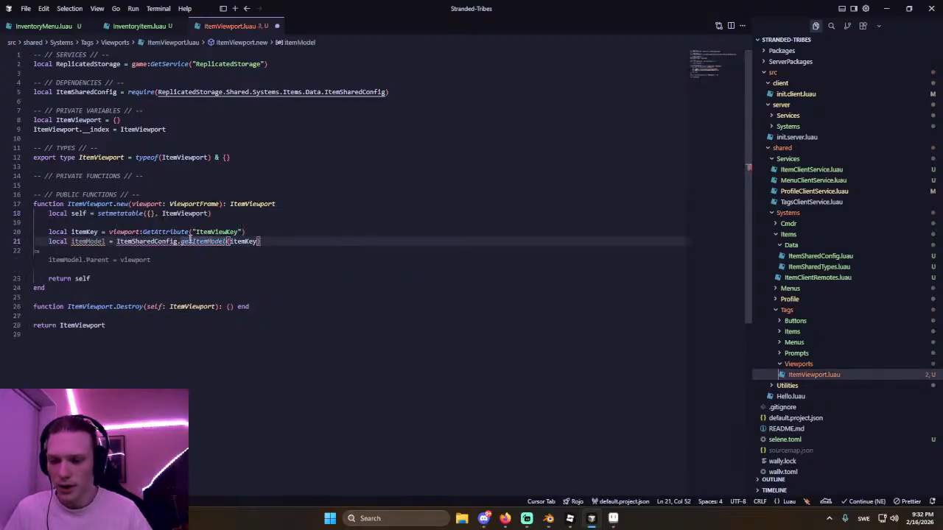
pyautogui.doubleClick(209, 241)
pyautogui.click(237, 241)
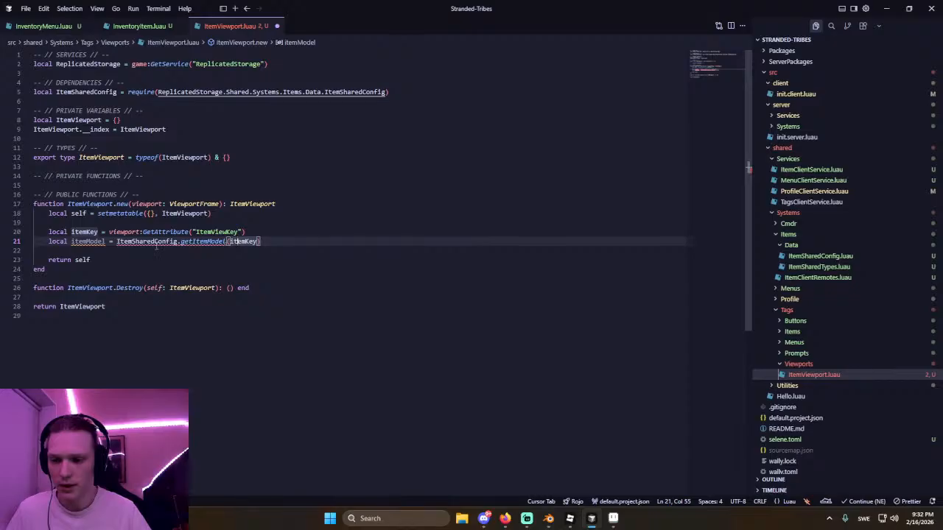
pyautogui.moveTo(156, 247)
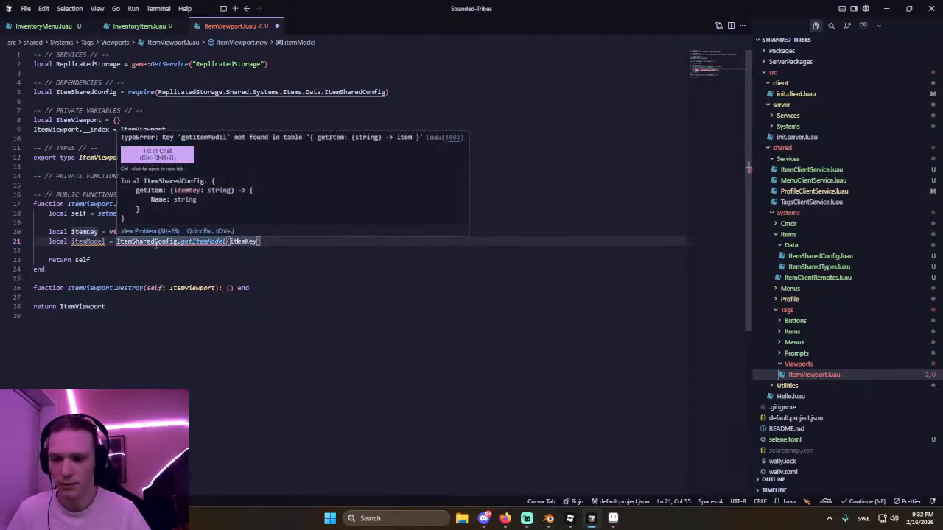
pyautogui.click(140, 26)
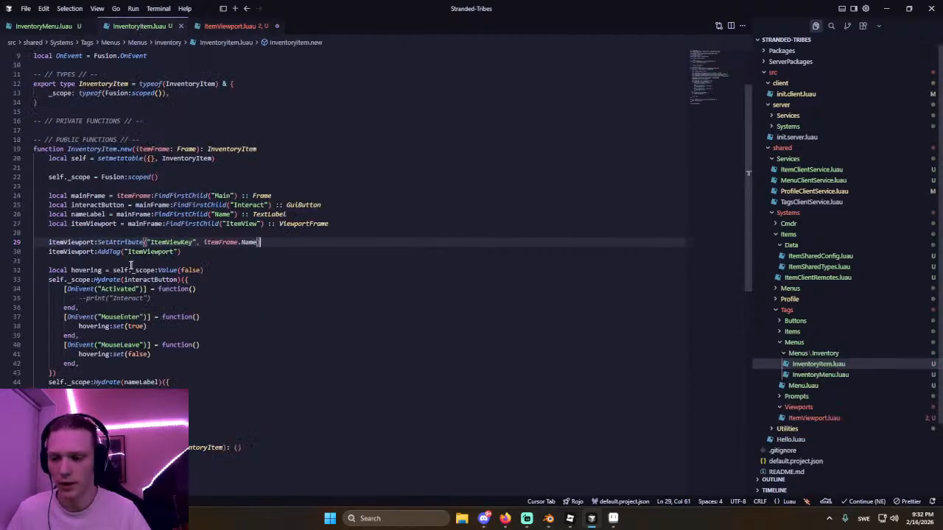
pyautogui.click(221, 26)
pyautogui.hotkey('ctrl', ']')
pyautogui.hotkey('ctrl', 'p')
pyautogui.hotkey('ctrl', 'l')
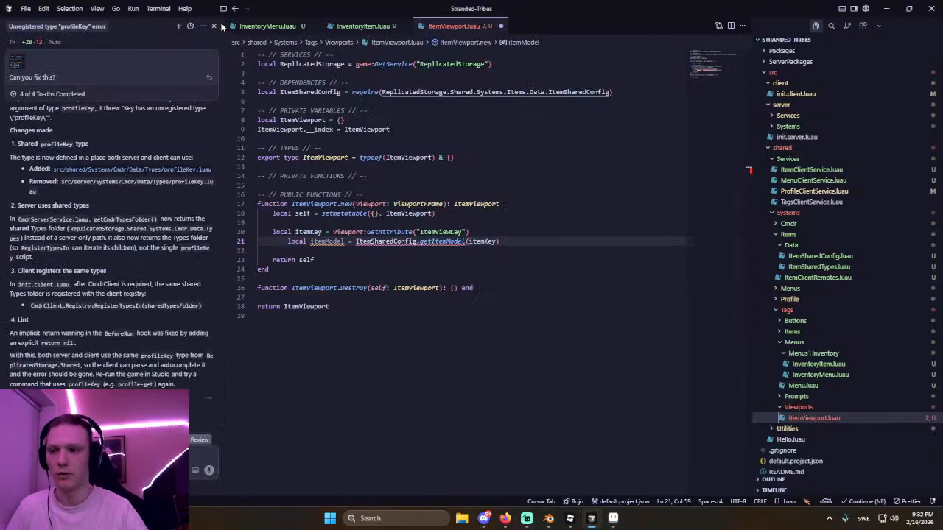
pyautogui.hotkey('ctrl', 'l')
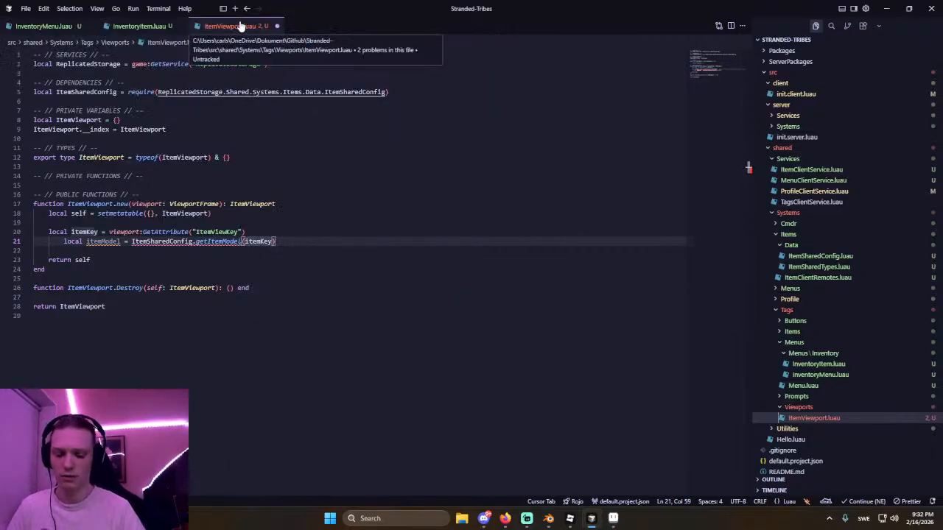
# Reopen ItemSharedConfig.luau, export getItemModel = ItemSharedConfig.getItemModel in the returned table, and save and close the file.
pyautogui.hotkey('ctrl', 'p')
pyautogui.write('Item')
pyautogui.press('Down')
pyautogui.press('Down')
pyautogui.press('Down')
pyautogui.press('Up')
pyautogui.press('Up')
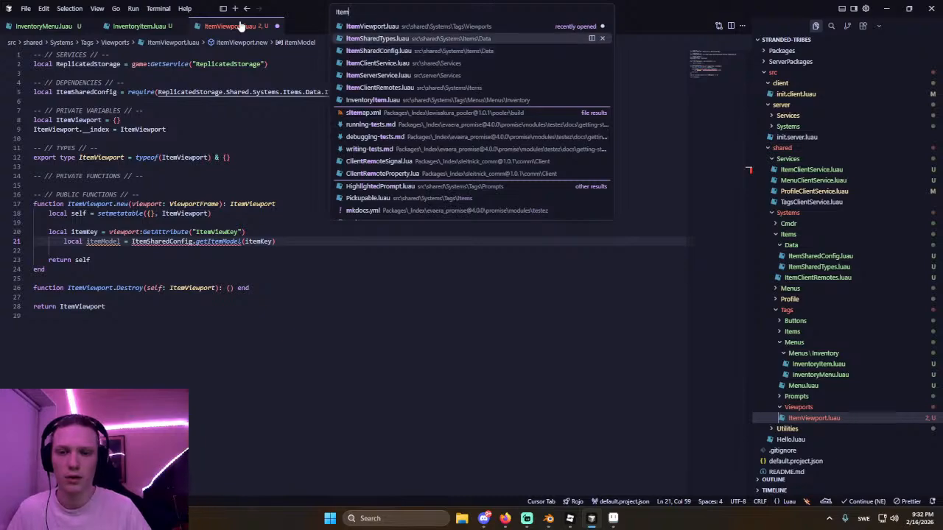
pyautogui.press('Down')
pyautogui.press('Return')
pyautogui.hotkey('ctrl', 'End')
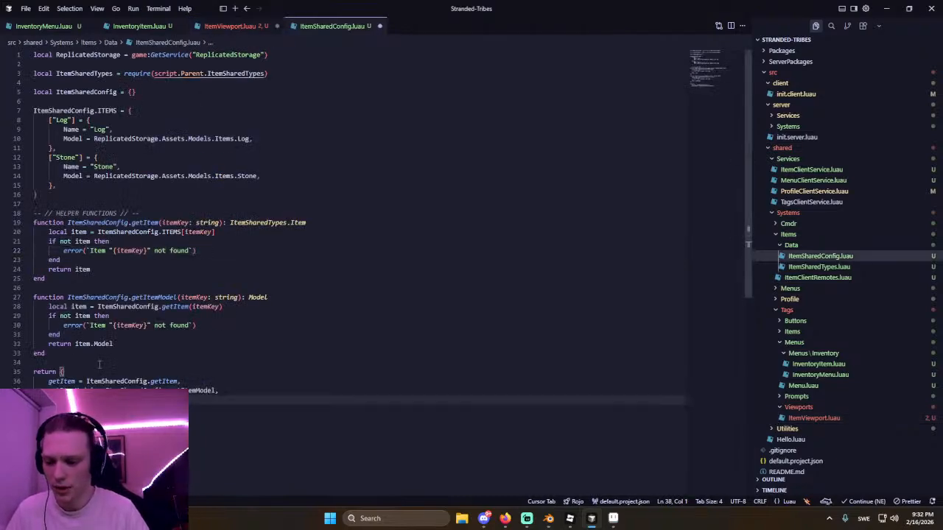
pyautogui.hotkey('ctrl', 'w')
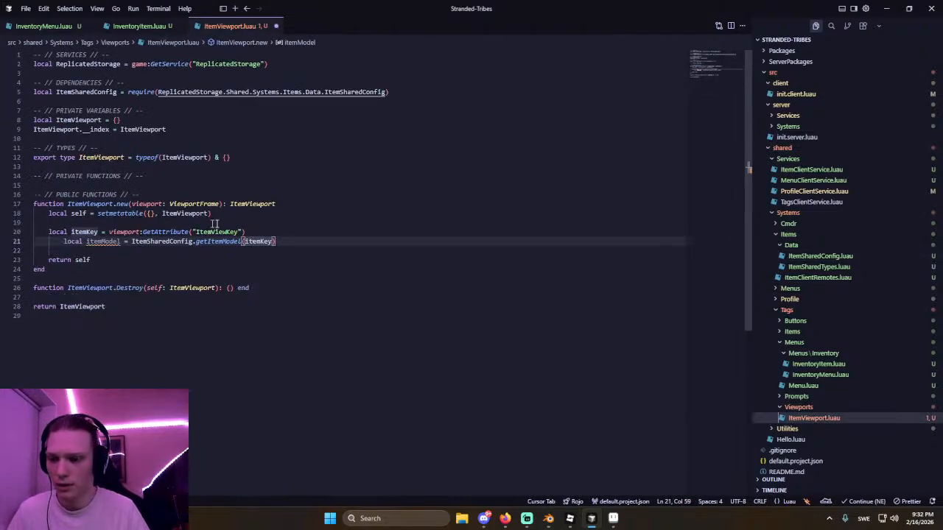
# Remove the extra indentation before the local itemModel declaration in ItemViewport.new.
pyautogui.press('Home')
pyautogui.press('BackSpace')
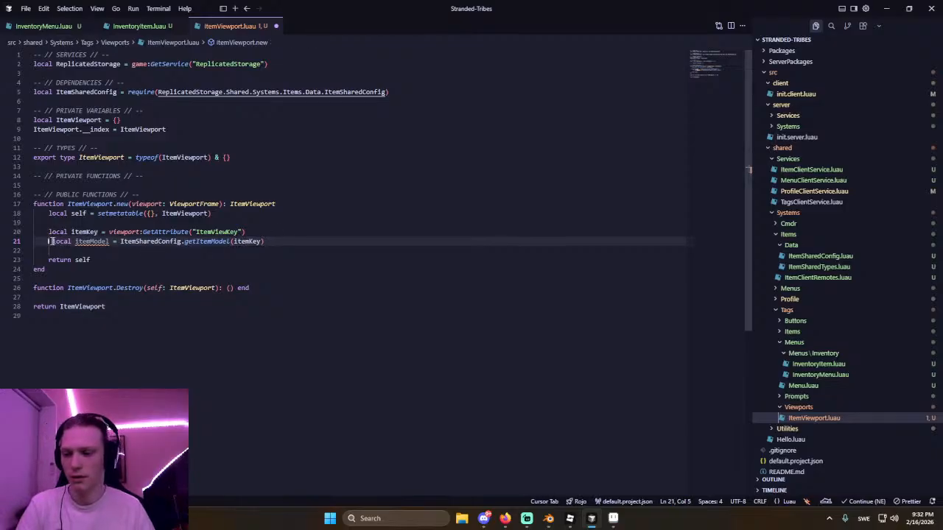
pyautogui.press('Delete')
# Below the itemModel lookup, add local itemModel = itemModel:Clone() and set itemModel.Parent = viewport.
pyautogui.click(280, 234)
pyautogui.click(282, 240)
pyautogui.press('Return')
pyautogui.press('Return')
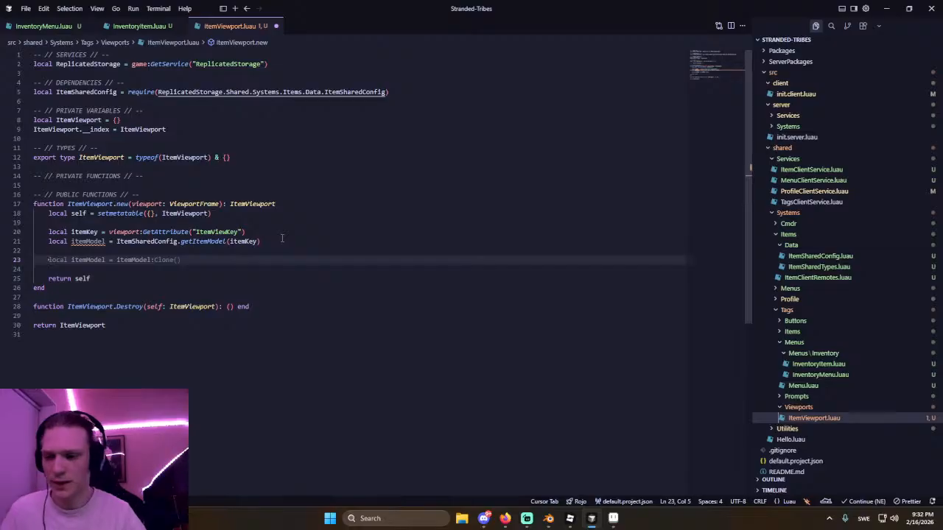
pyautogui.press('Tab')
pyautogui.press('Return')
pyautogui.press('Tab')
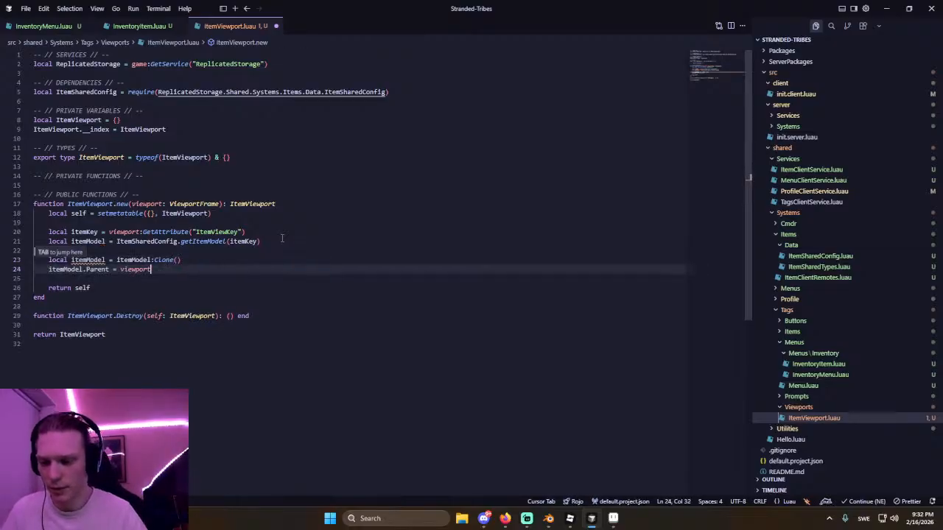
# Add self._scope = Fusion:scoped() before the return in ItemViewport.new and require ReplicatedStorage.Packages.Fusion under DEPENDENCIES.
pyautogui.press('Return')
pyautogui.press('Return')
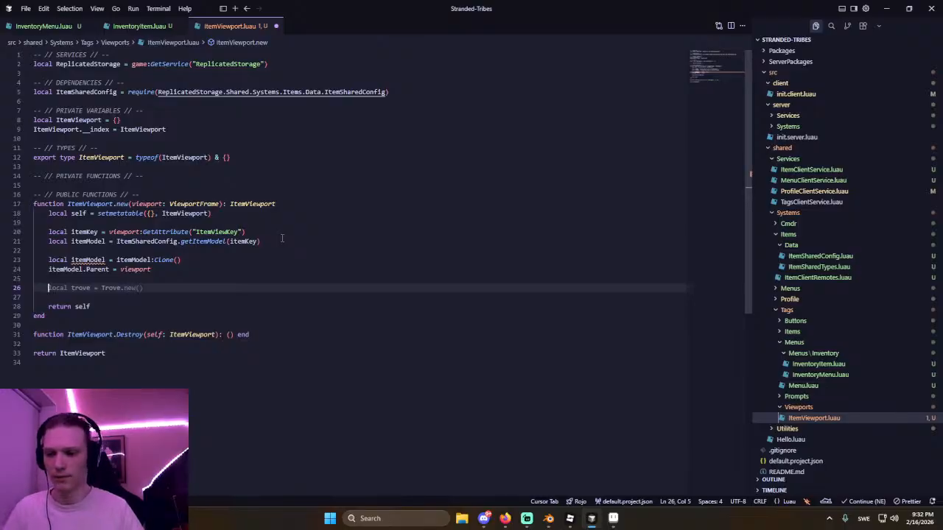
pyautogui.write('self._scope = Fusion:scoped(')
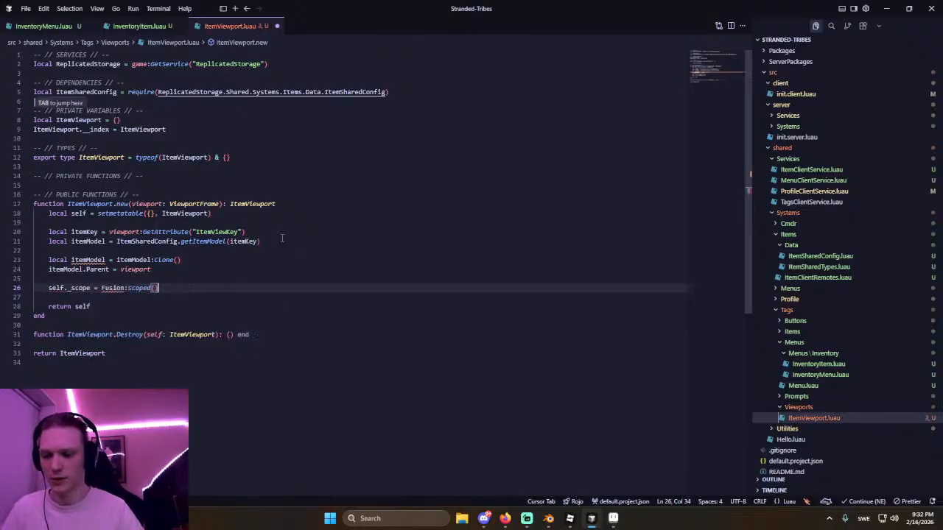
pyautogui.press('Tab')
pyautogui.press('Tab')
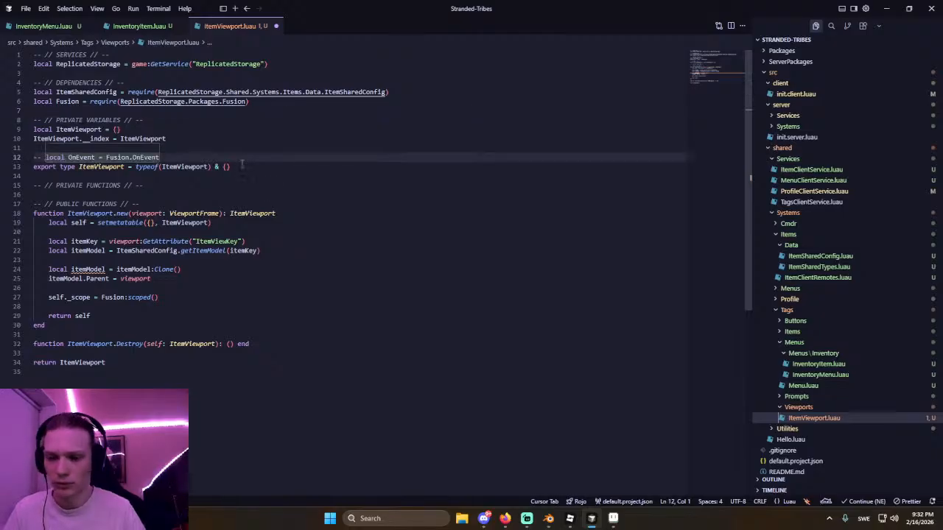
# Add _scope: typeof(Fusion:scoped()) to the exported ItemViewport type under a TYPES comment, and make ItemViewport.Destroy call self._scope:doCleanup().
pyautogui.press('Tab')
pyautogui.press('Tab')
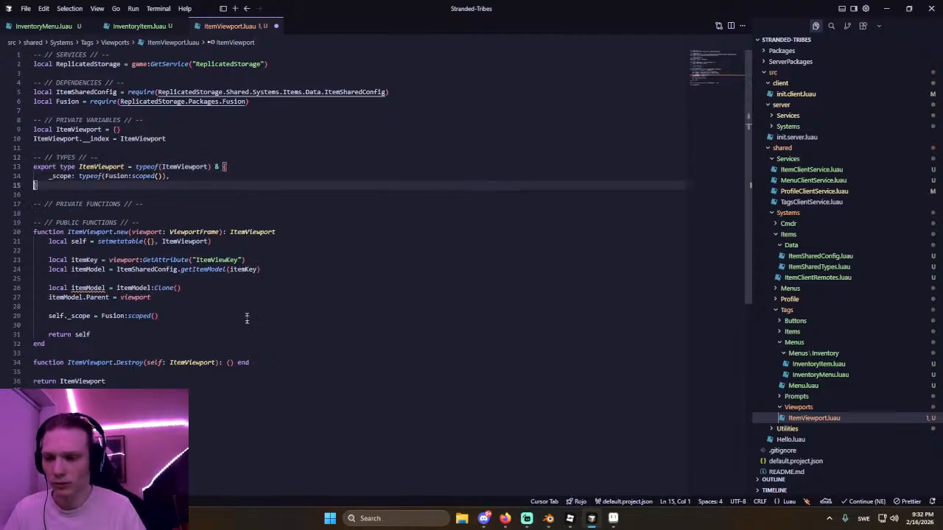
pyautogui.click(248, 366)
pyautogui.press('Tab')
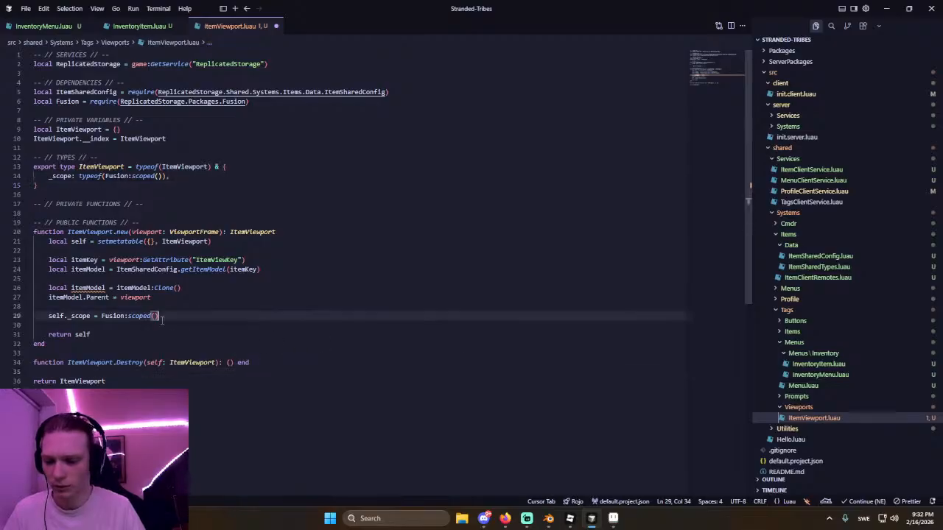
pyautogui.click(237, 362)
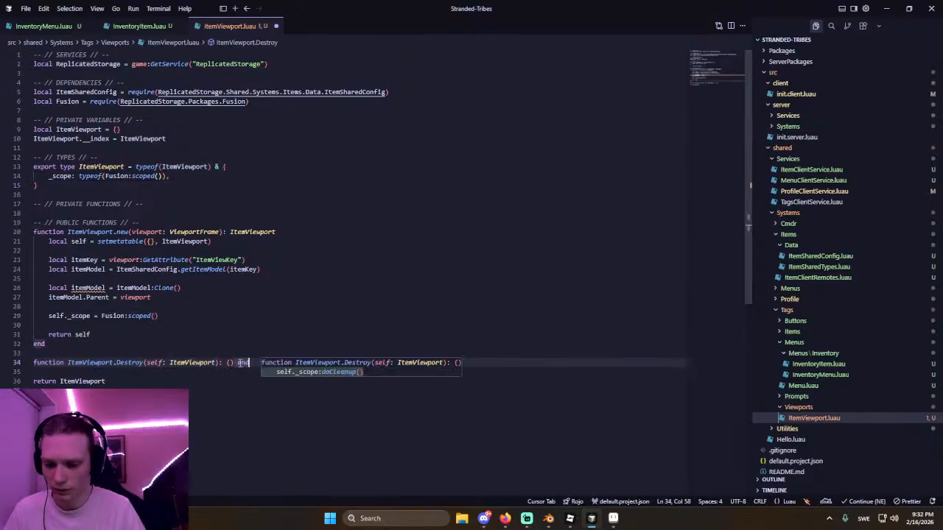
pyautogui.press('Tab')
# Below the self._scope assignment in ItemViewport.new, add a self._scope:New("Camera")({ }) call with an empty multi-line property table.
pyautogui.click(197, 307)
pyautogui.click(170, 316)
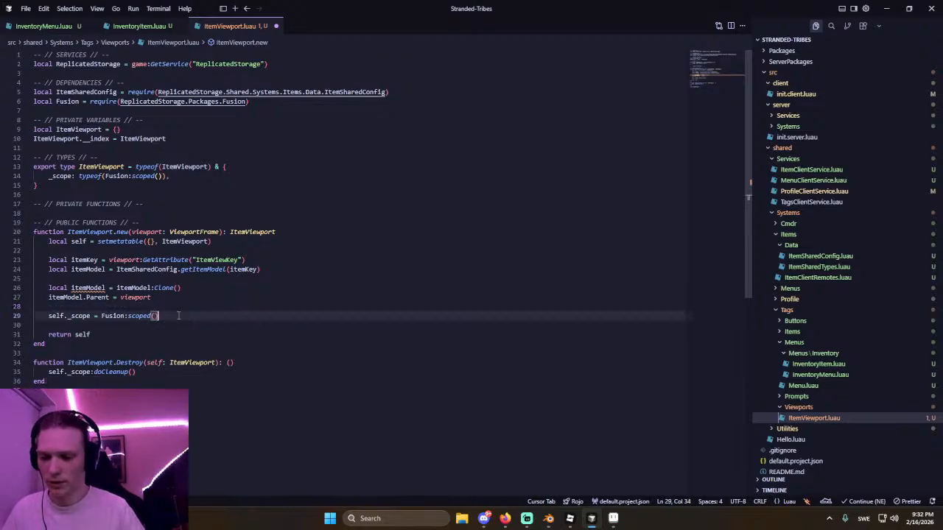
pyautogui.press('Return')
pyautogui.press('Return')
pyautogui.write('self._s')
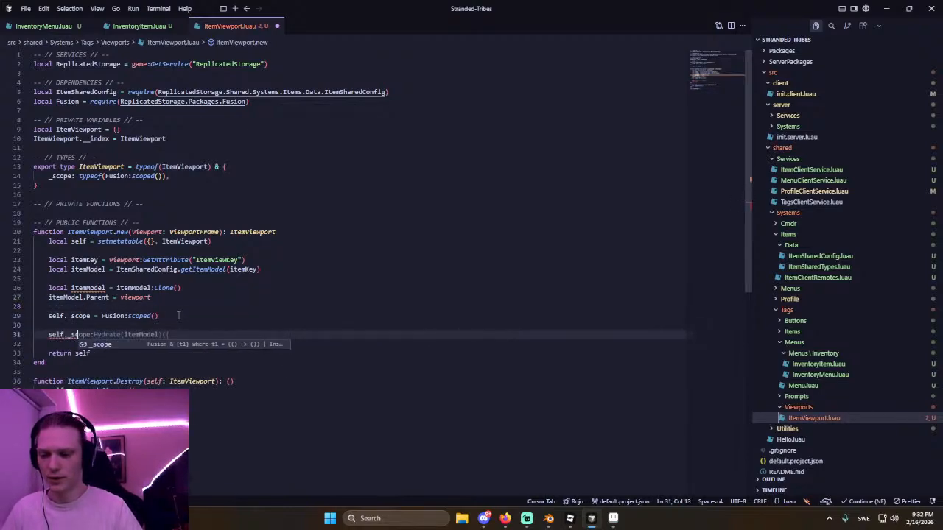
pyautogui.write('cope:N')
pyautogui.press('Tab')
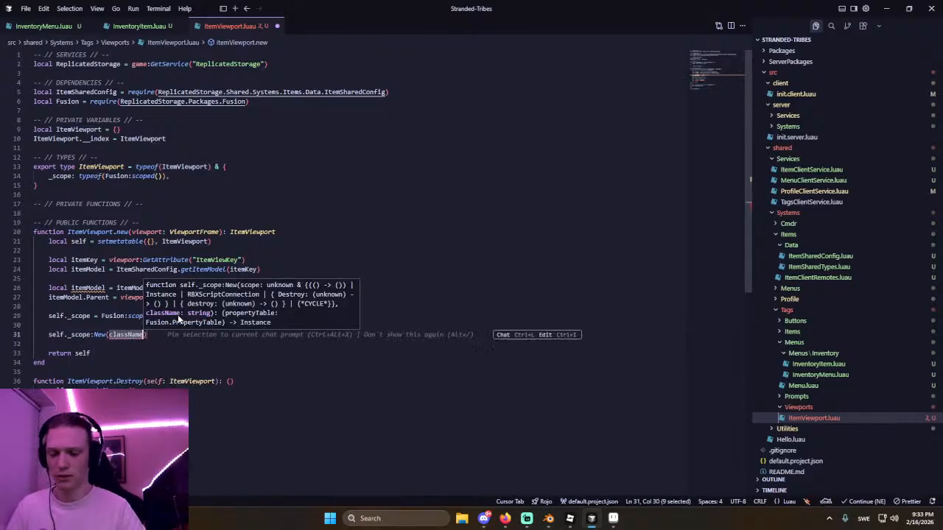
pyautogui.write('"Came')
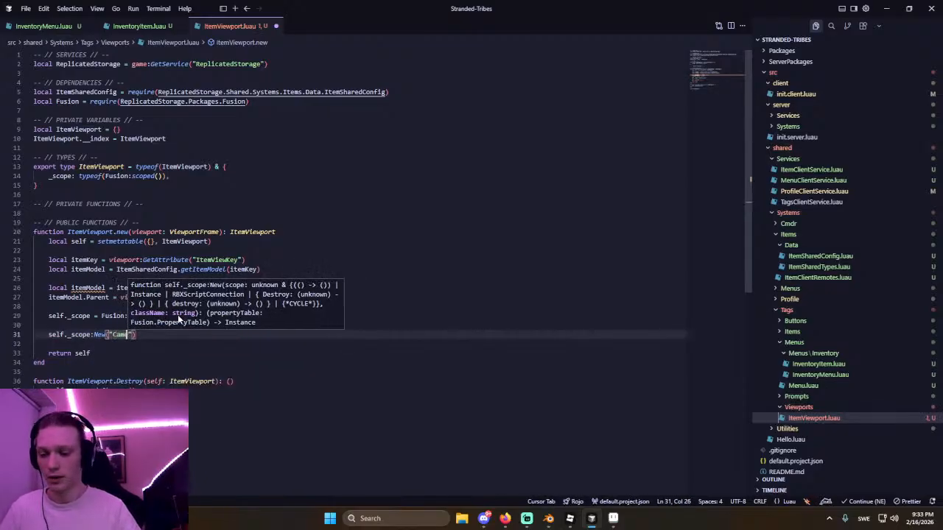
pyautogui.write('ra")')
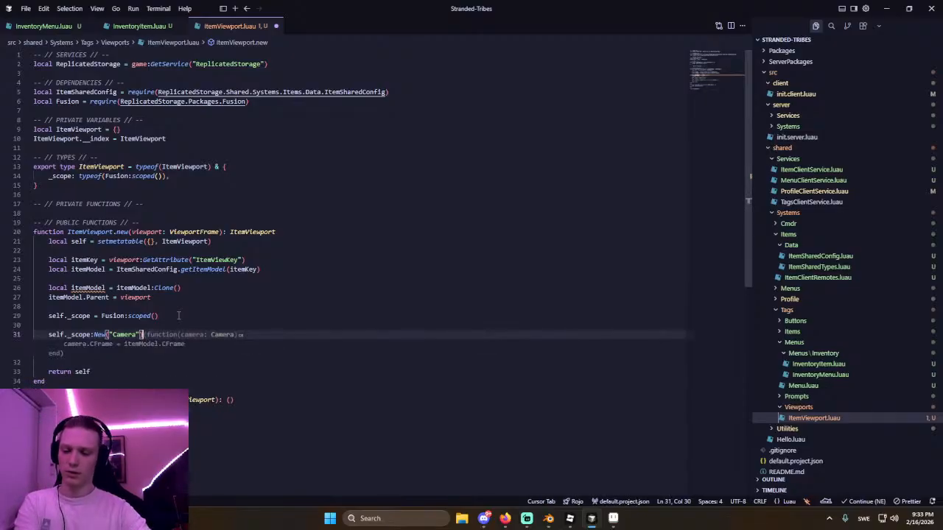
pyautogui.write('({')
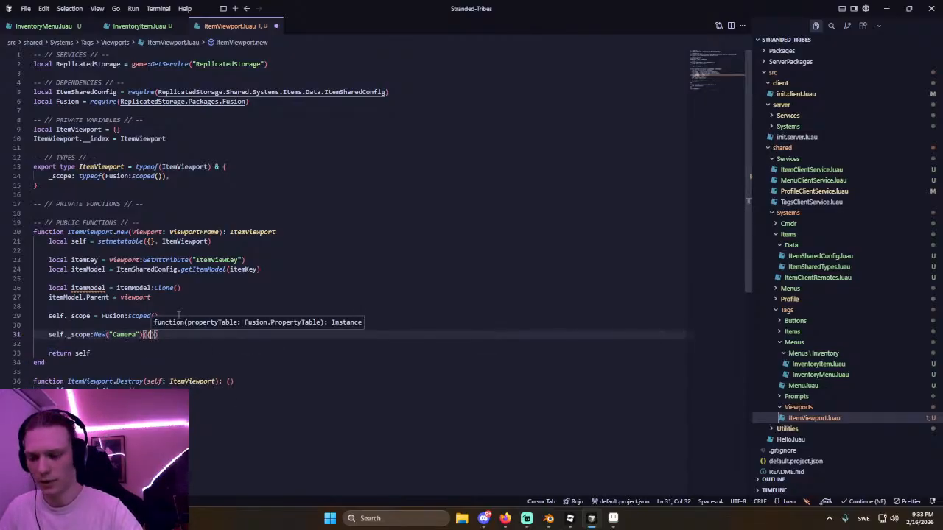
pyautogui.press('Return')
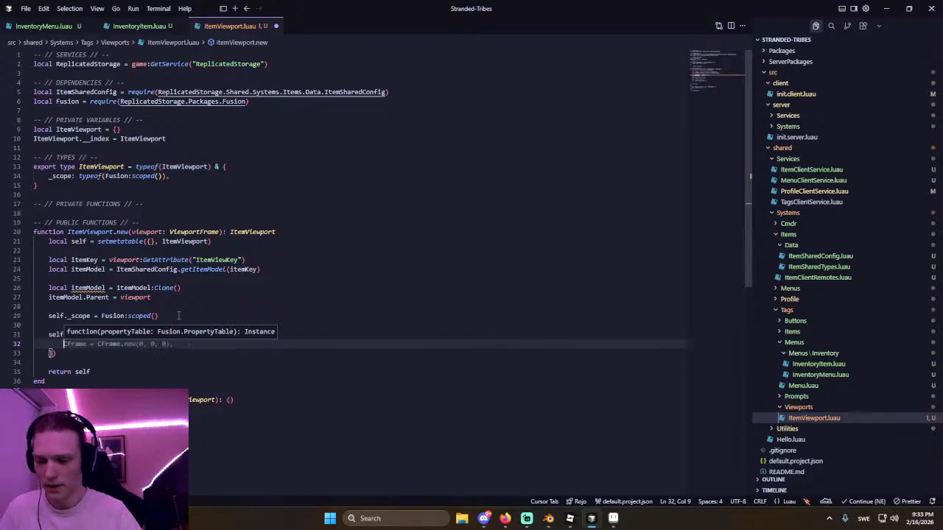
pyautogui.write('C')
pyautogui.press('BackSpace')
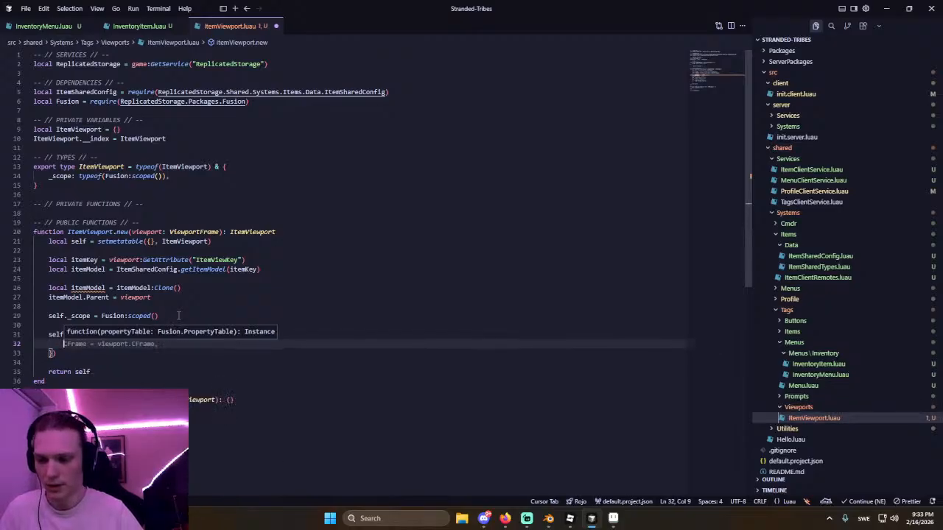
# Directly above the Camera creation, add itemModel:PivotTo(CFrame.new(0, 0, 0)).
pyautogui.press('Up')
pyautogui.press('Up')
pyautogui.press('Return')
pyautogui.write('itemModel')
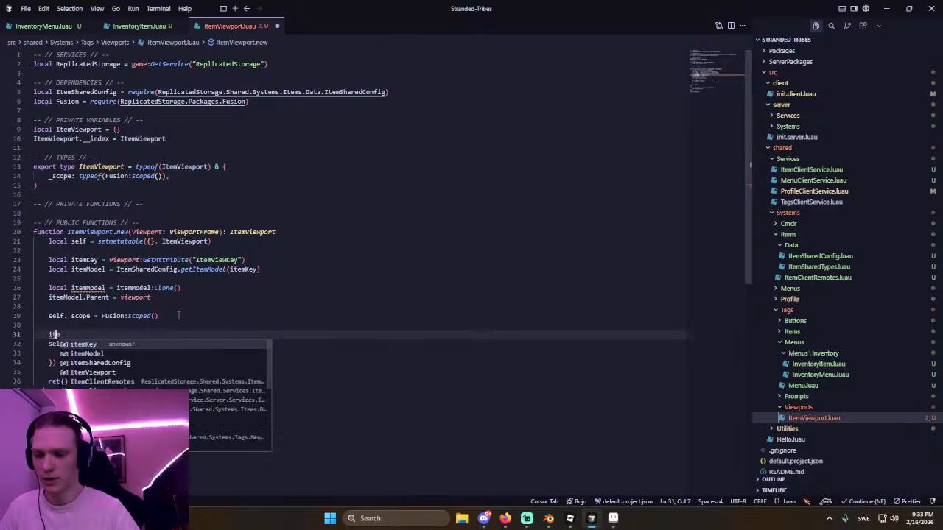
pyautogui.write(':PivotTo(CFrame.ne')
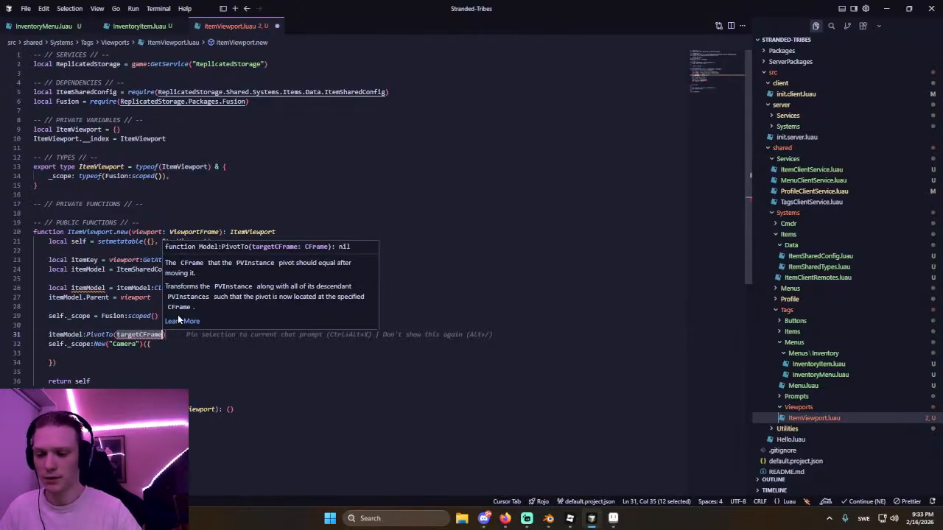
pyautogui.write('w(0, 0, 0')
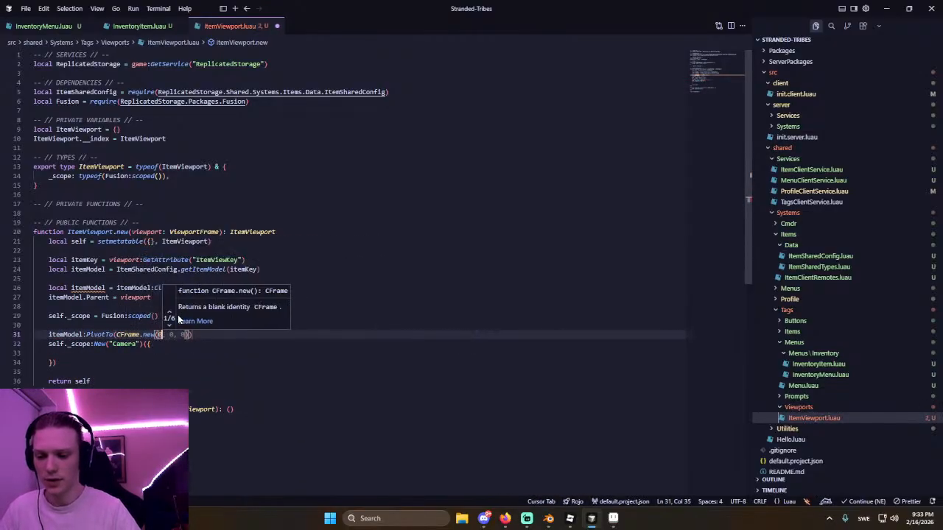
pyautogui.press('Escape')
# In the Camera's property table, set CFrame = itemModel:GetPivot().
pyautogui.press('Down')
pyautogui.press('Down')
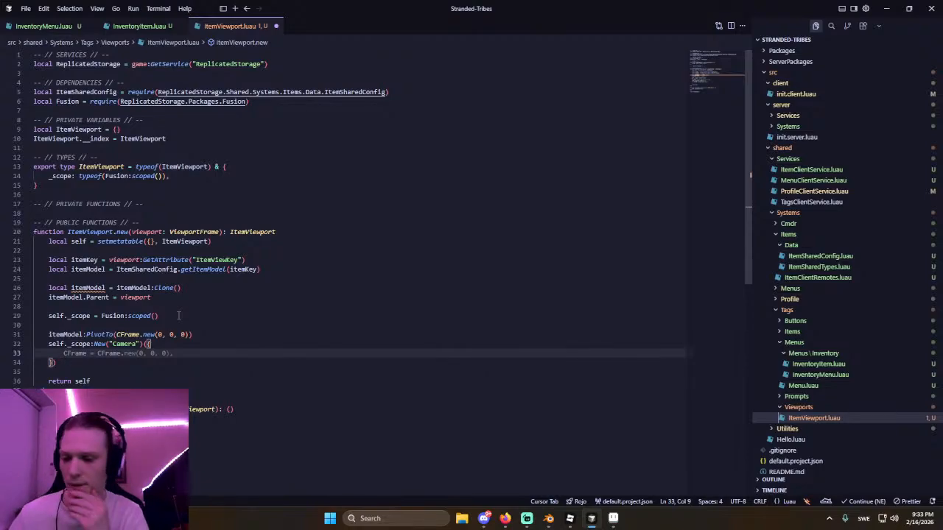
pyautogui.write('CFrame = ')
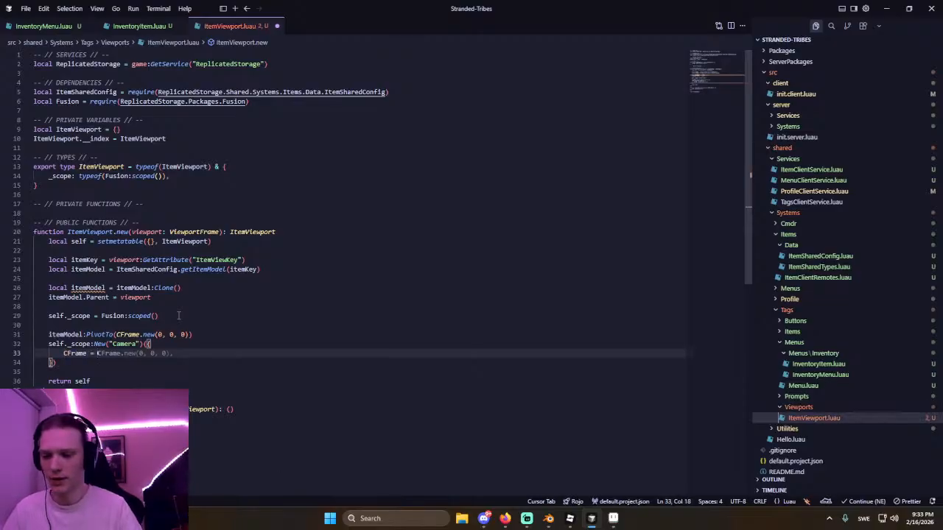
pyautogui.write('itemModel:Ge')
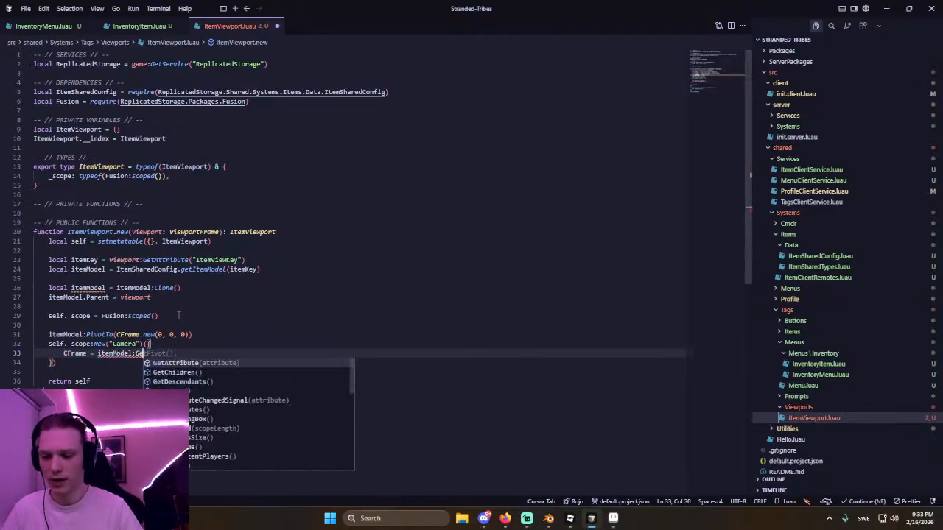
pyautogui.write('tPivot()')
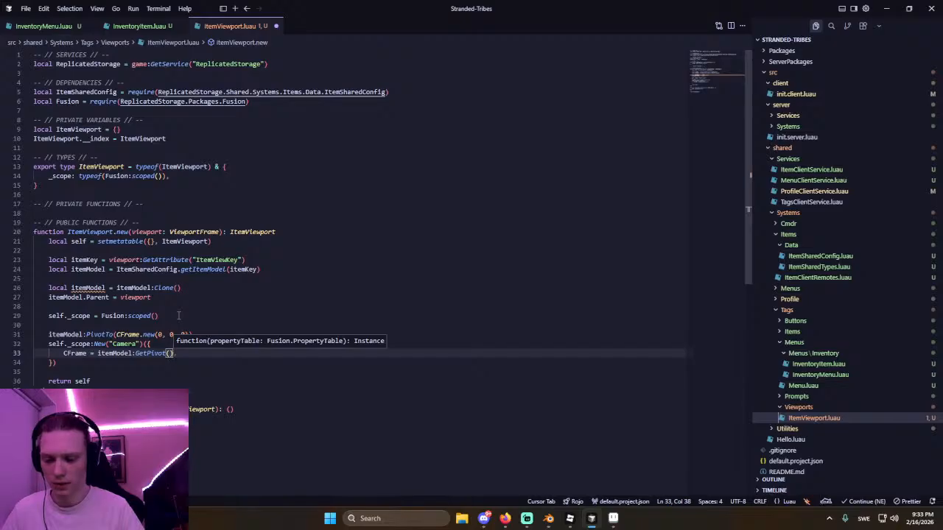
pyautogui.write(',')
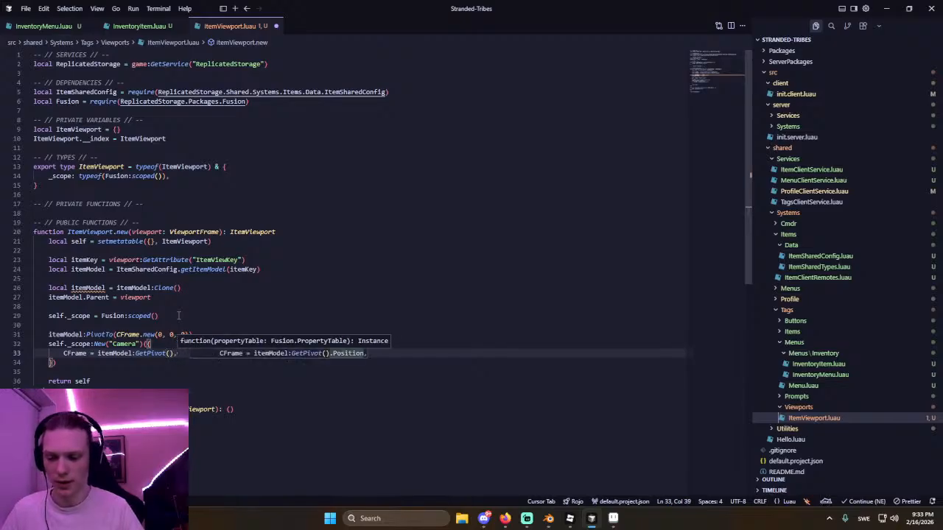
# Multiply the Camera's CFrame expression by CFrame.Angles(0, math.rad(180), 0).
pyautogui.press('BackSpace')
pyautogui.write('* CFrame.Angles(')
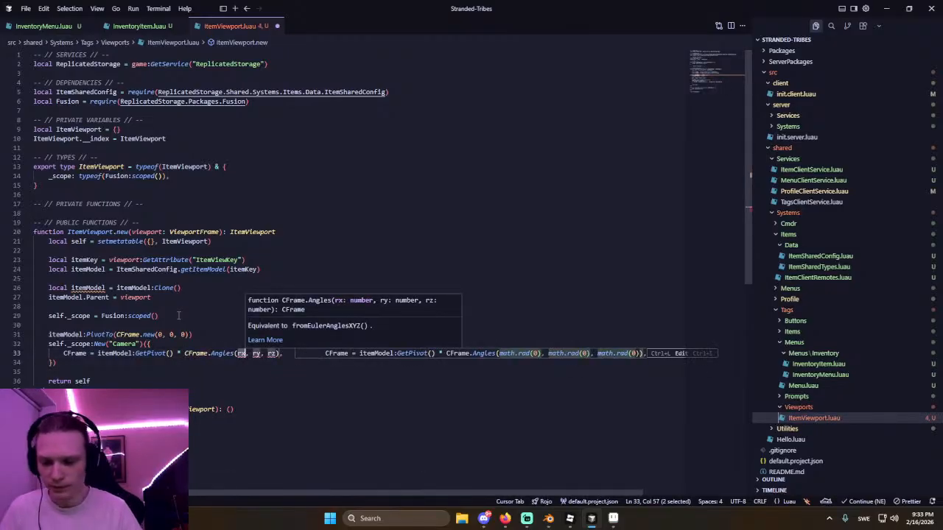
pyautogui.write('0')
pyautogui.press('Tab')
pyautogui.write('math.rad')
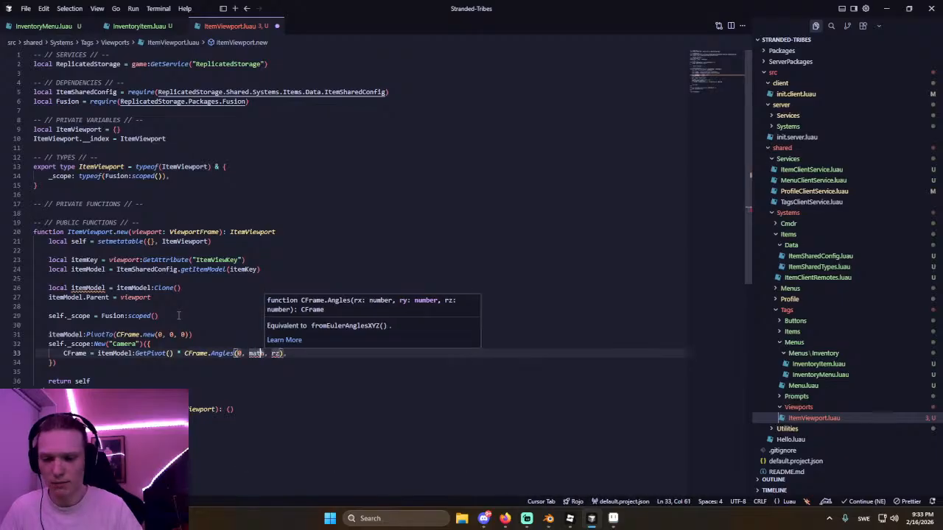
pyautogui.press('Tab')
pyautogui.write('180')
pyautogui.press('Tab')
pyautogui.write('math.rad')
pyautogui.press('Tab')
pyautogui.write('rz')
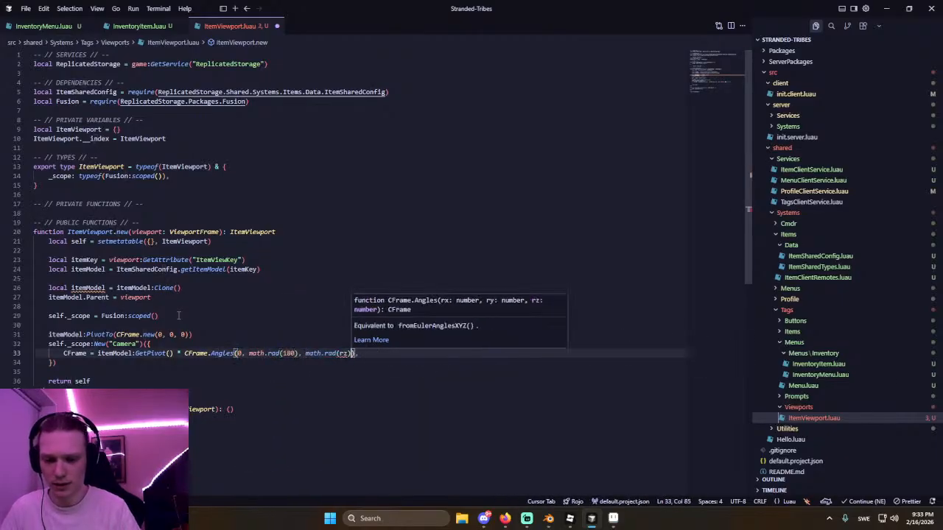
pyautogui.press('Tab')
pyautogui.press('BackSpace')
pyautogui.press('BackSpace')
pyautogui.press('BackSpace')
pyautogui.press('BackSpace')
pyautogui.press('BackSpace')
pyautogui.press('BackSpace')
pyautogui.press('BackSpace')
pyautogui.press('BackSpace')
pyautogui.press('BackSpace')
pyautogui.press('BackSpace')
pyautogui.press('BackSpace')
pyautogui.press('BackSpace')
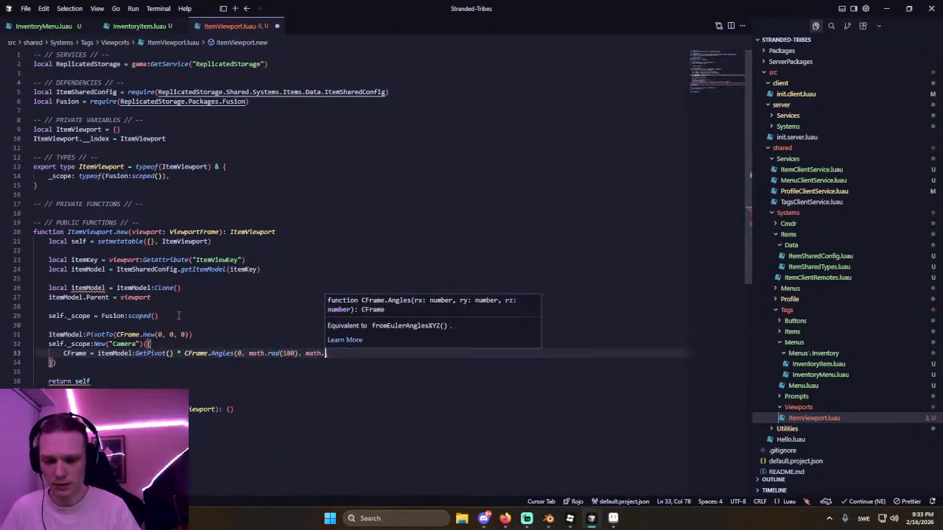
pyautogui.write('0')
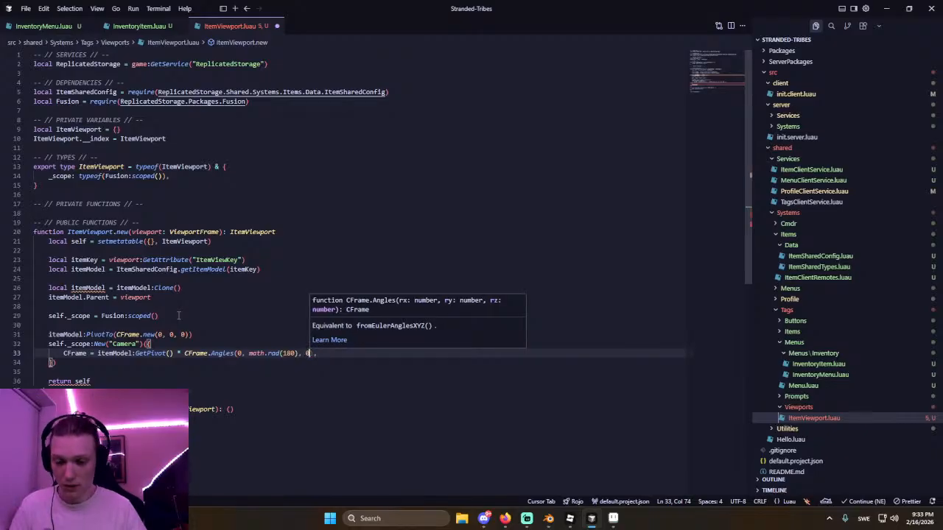
pyautogui.write(')')
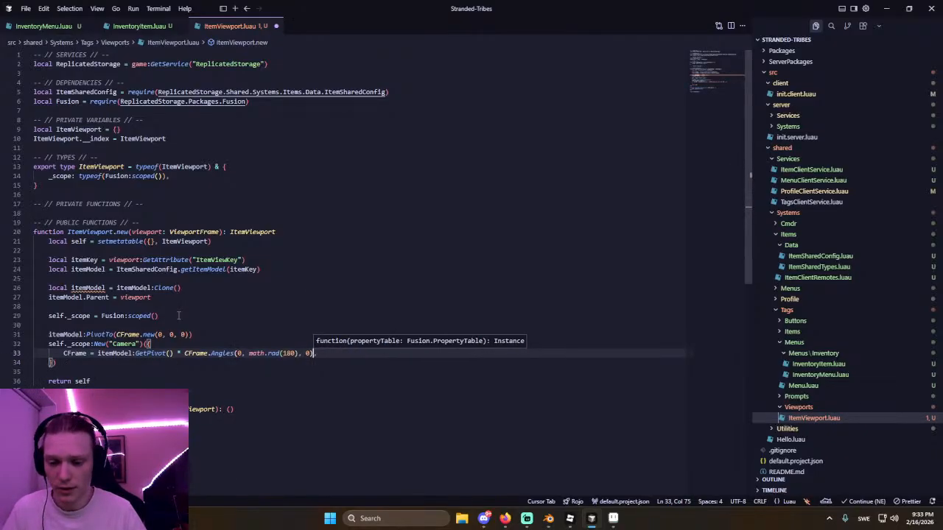
# Append * CFrame.new(0, 0, -10) to the Camera's CFrame expression and save the file.
pyautogui.write(' *')
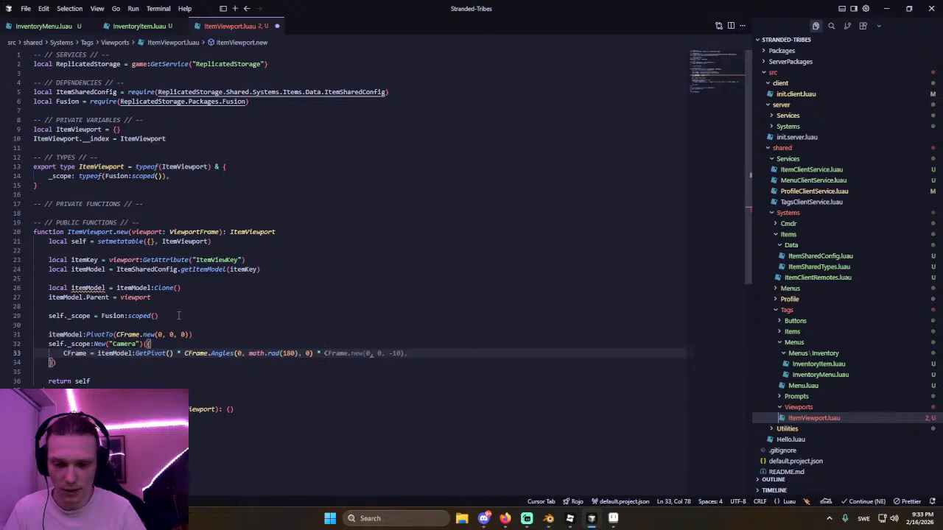
pyautogui.press('Tab')
pyautogui.hotkey('ctrl', 's')
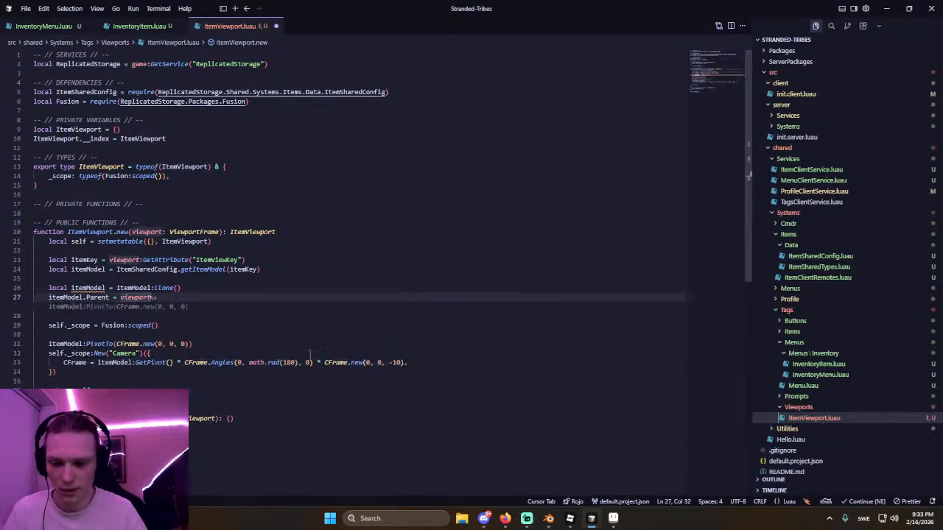
# Remove the local keyword from the clone line so it reads itemModel = itemModel:Clone().
pyautogui.click(312, 345)
pyautogui.doubleClick(87, 288)
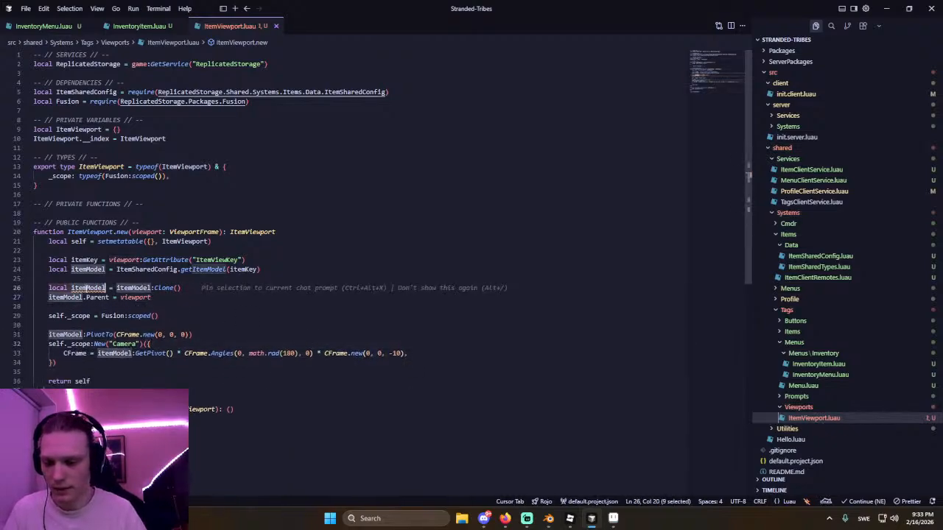
pyautogui.click(86, 288)
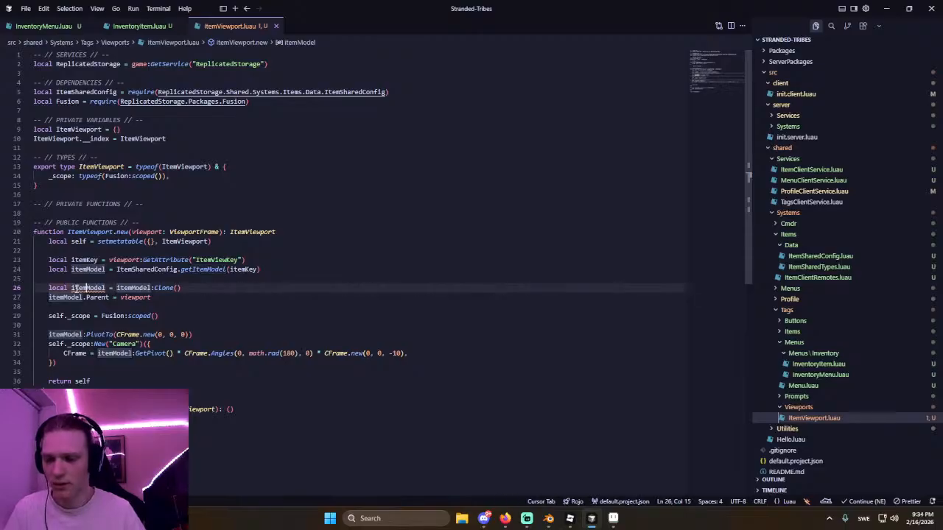
pyautogui.hotkey('ctrl', 'BackSpace')
pyautogui.click(116, 269)
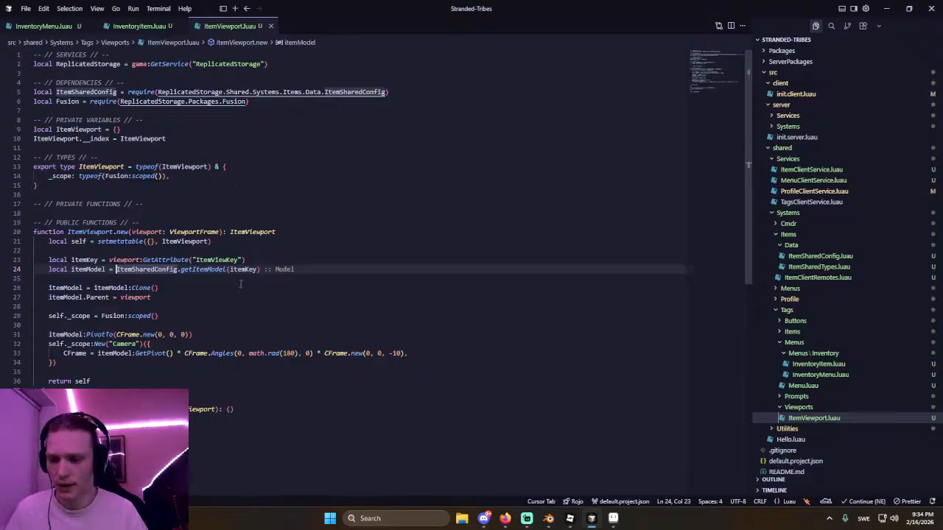
# Move self._scope = Fusion:scoped() up beneath the setmetatable line in ItemViewport.new and separate it from the itemKey lookup with blank lines.
pyautogui.click(159, 295)
pyautogui.press('Up')
pyautogui.press('Up')
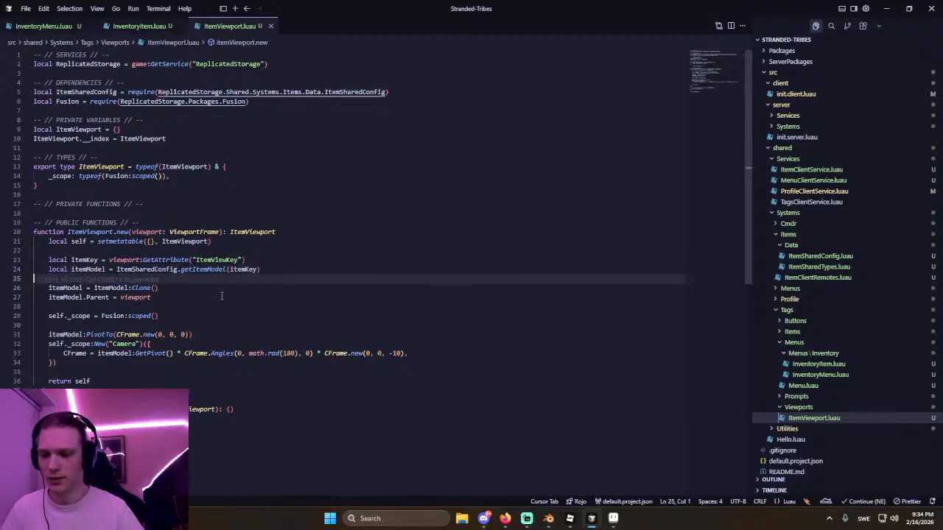
pyautogui.press('Down')
pyautogui.press('Down')
pyautogui.press('Down')
pyautogui.press('Down')
pyautogui.hotkey('alt', 'Up')
pyautogui.hotkey('alt', 'Up')
pyautogui.hotkey('alt', 'Up')
pyautogui.hotkey('alt', 'Up')
pyautogui.hotkey('alt', 'Up')
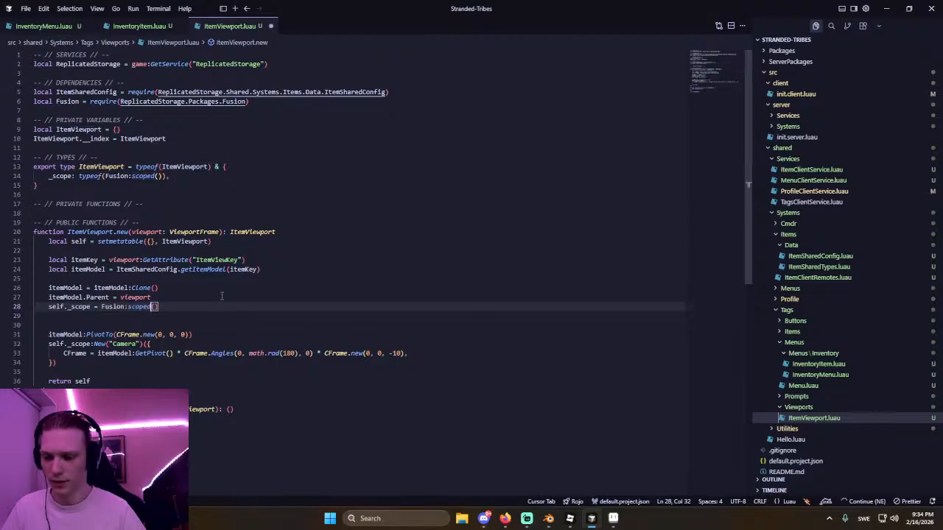
pyautogui.hotkey('alt', 'Up')
pyautogui.press('End')
pyautogui.press('Return')
pyautogui.press('Return')
pyautogui.press('Tab')
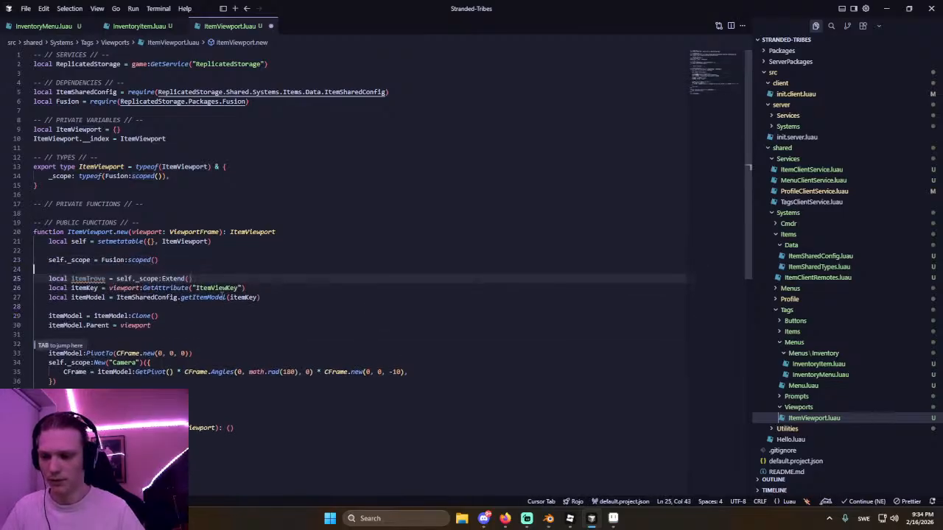
pyautogui.hotkey('ctrl', 'z')
# Add self._trove = Trove.new() directly below the self._scope assignment in ItemViewport.new.
pyautogui.click(193, 263)
pyautogui.press('Return')
pyautogui.write('se')
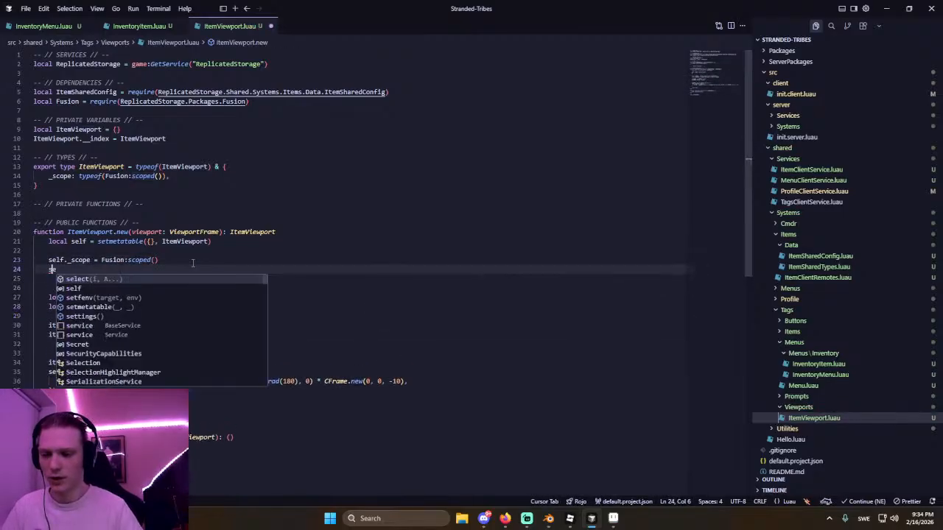
pyautogui.write('lf._trove = Trove.new()')
pyautogui.press('Tab')
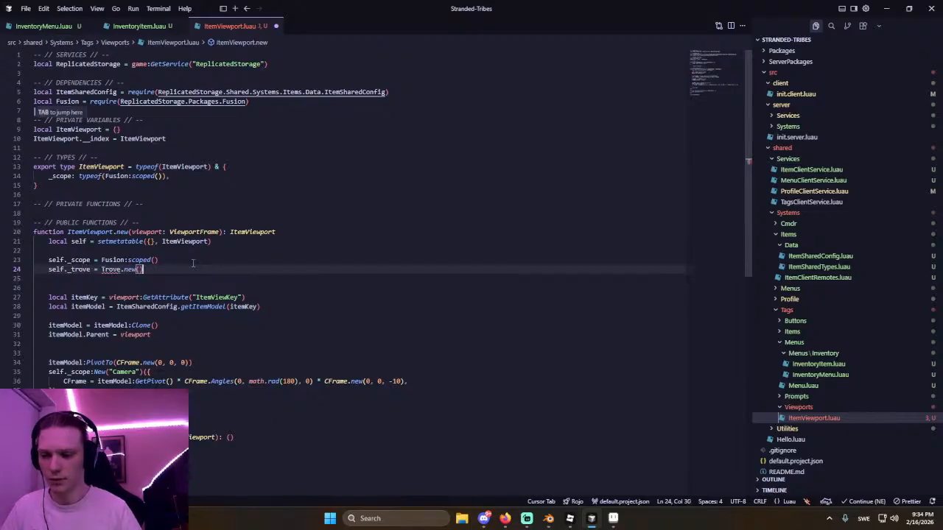
# Require Trove from ReplicatedStorage.Packages and add _trove: typeof(Trove.new()) to the ItemViewport type.
pyautogui.press('Tab')
pyautogui.press('Tab')
pyautogui.press('Tab')
pyautogui.press('Tab')
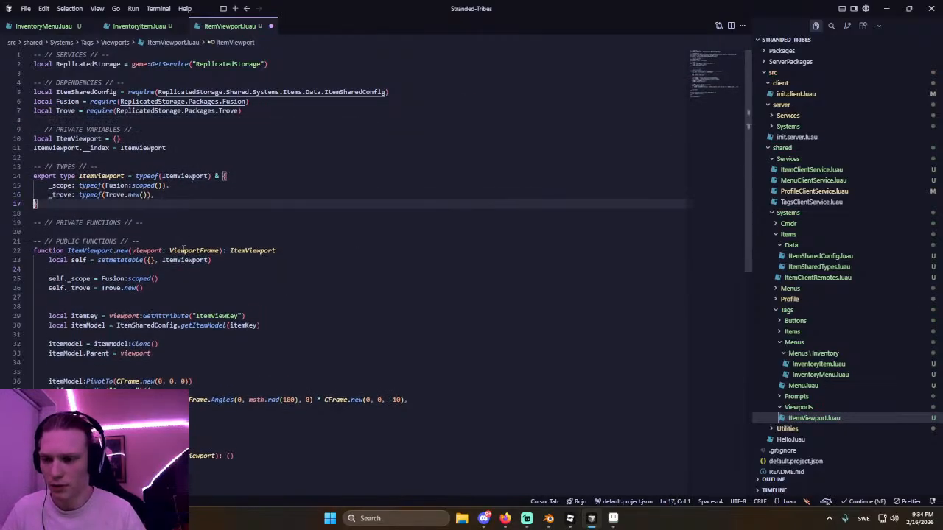
# Add self._trove:Destroy() below the doCleanup call in ItemViewport.Destroy.
pyautogui.scroll(-4, 183, 248)
pyautogui.press('Tab')
pyautogui.press('Tab')
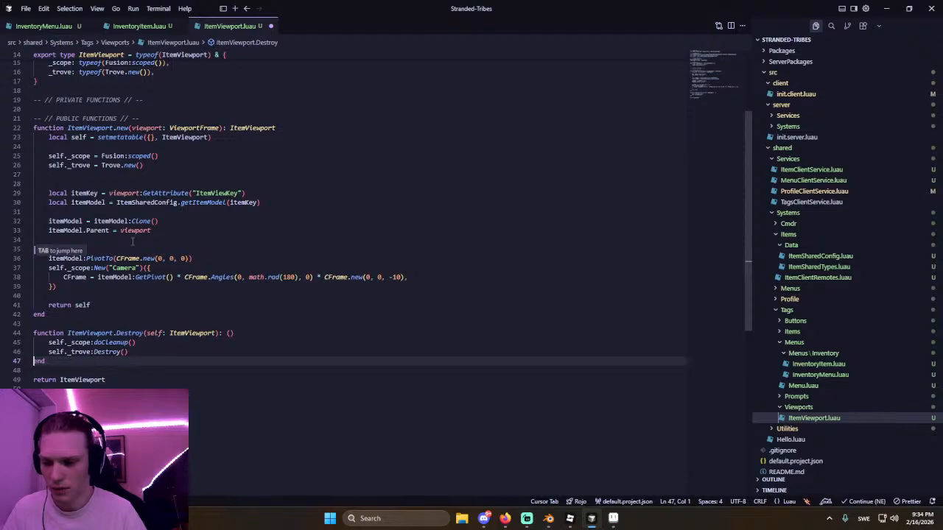
# Add self._trove:Add(itemModel) directly below the itemModel.Parent line, remove the extra blank lines and save the file.
pyautogui.press('Tab')
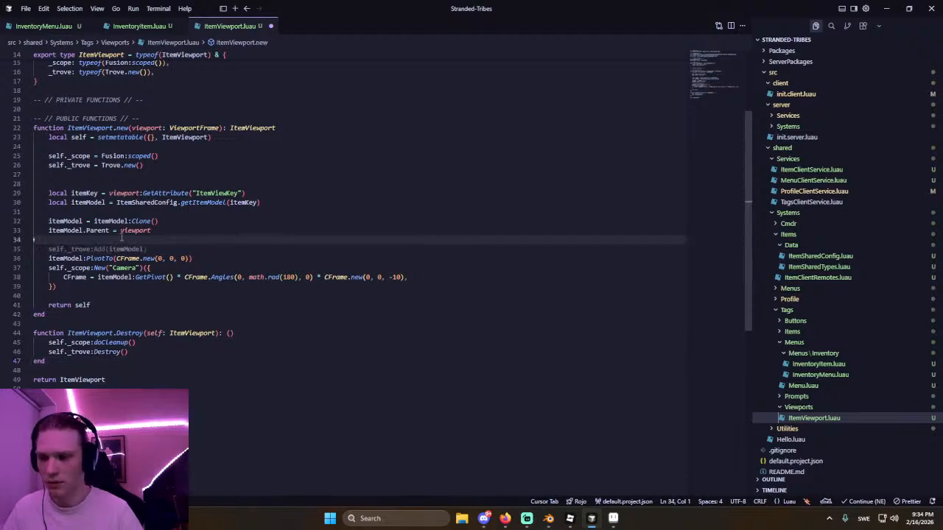
pyautogui.press('Tab')
pyautogui.press('Return')
pyautogui.click(122, 238)
pyautogui.press('BackSpace')
pyautogui.hotkey('ctrl', 's')
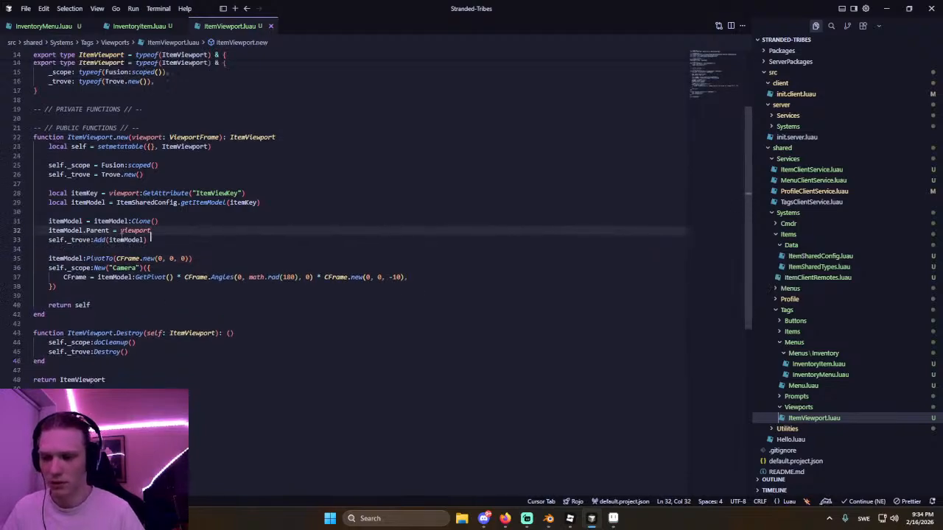
# Playtest the game in Roblox Studio, inspect the item viewports in the opened inventory, then stop and return to the code editor.
pyautogui.click(283, 201)
pyautogui.hotkey('alt', 'Tab')
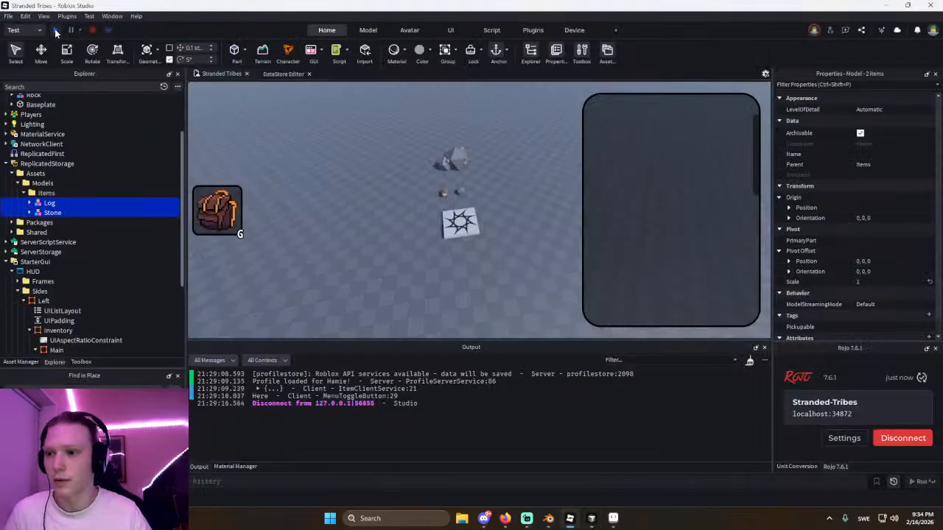
pyautogui.click(56, 31)
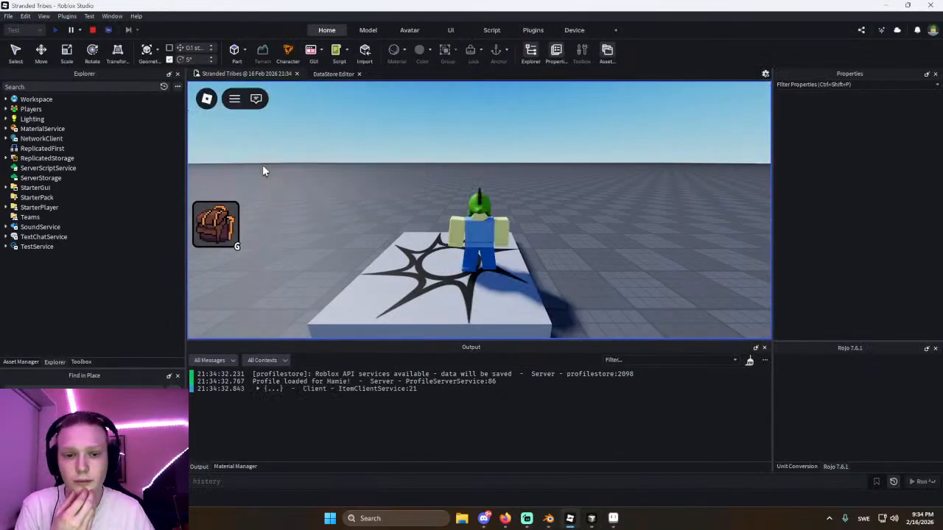
pyautogui.click(209, 221)
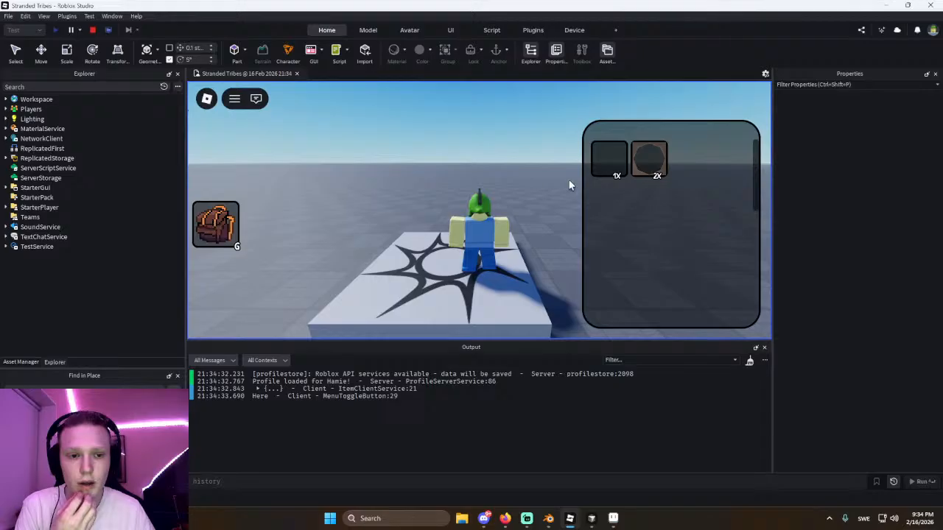
pyautogui.moveTo(563, 177); pyautogui.dragTo(551, 177, button='right')
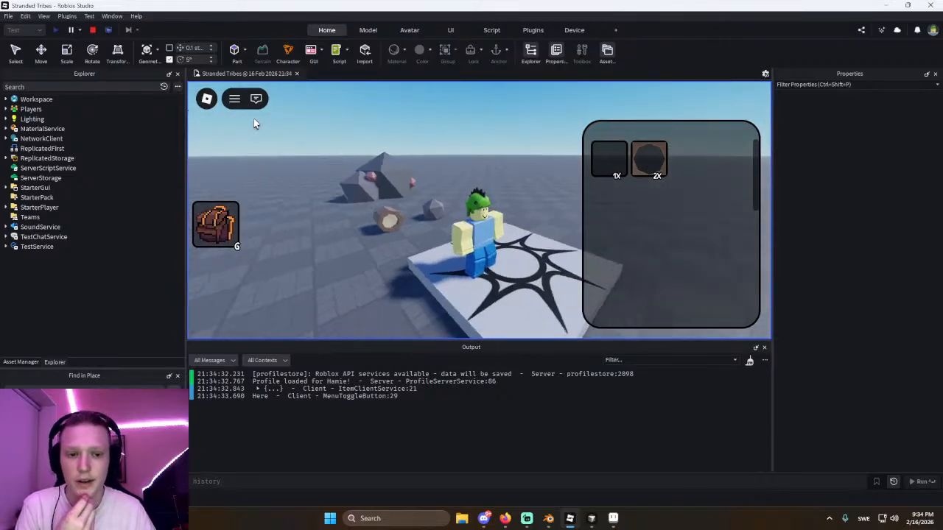
pyautogui.click(93, 29)
pyautogui.hotkey('alt', 'Tab')
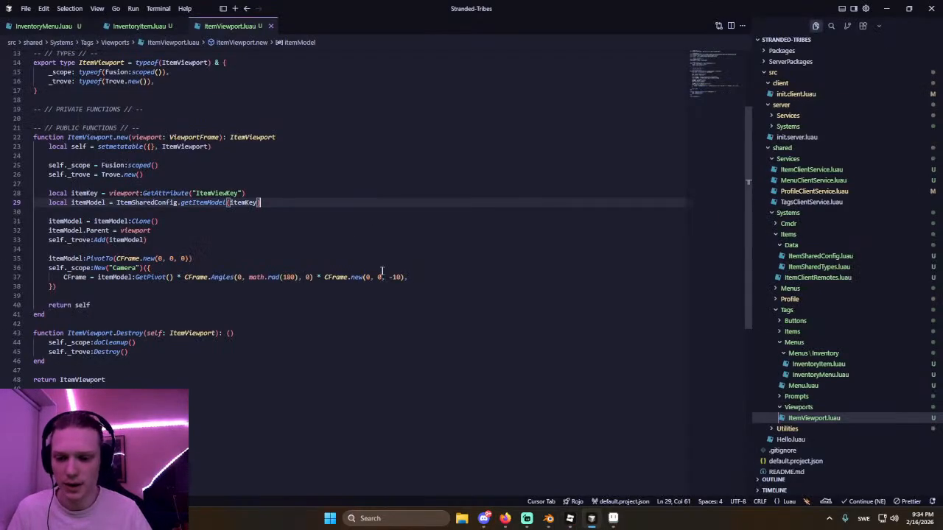
# Copy * CFrame.new(0, 0, -10) at the end of the Camera's CFrame expression and delete it there.
pyautogui.moveTo(315, 277); pyautogui.dragTo(406, 278)
pyautogui.press('Right')
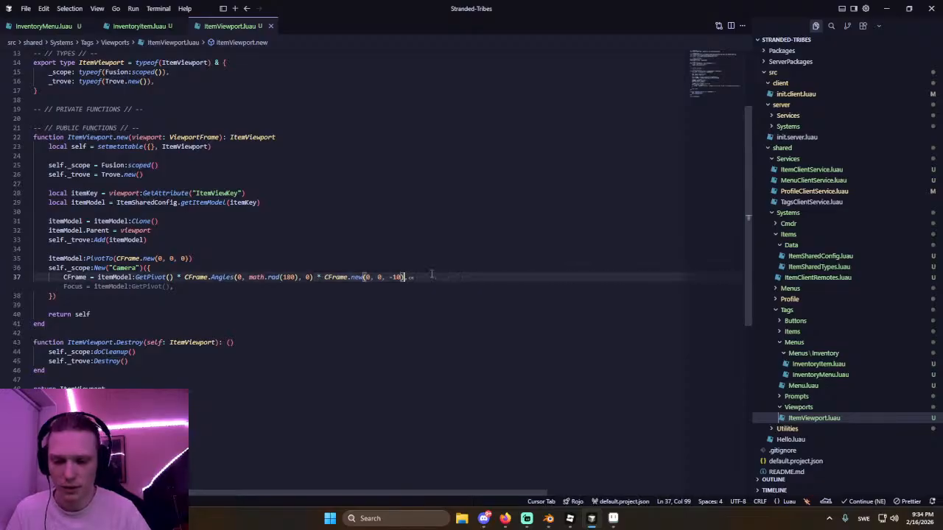
pyautogui.hotkey('ctrl', 'shift', 'Left')
pyautogui.hotkey('ctrl', 'shift', 'Left')
pyautogui.hotkey('ctrl', 'shift', 'Left')
pyautogui.hotkey('ctrl', 'shift', 'Left')
pyautogui.hotkey('ctrl', 'shift', 'Left')
pyautogui.hotkey('ctrl', 'shift', 'Left')
pyautogui.hotkey('ctrl', 'shift', 'Left')
pyautogui.hotkey('ctrl', 'shift', 'Left')
pyautogui.hotkey('ctrl', 'shift', 'Left')
pyautogui.hotkey('ctrl', 'c')
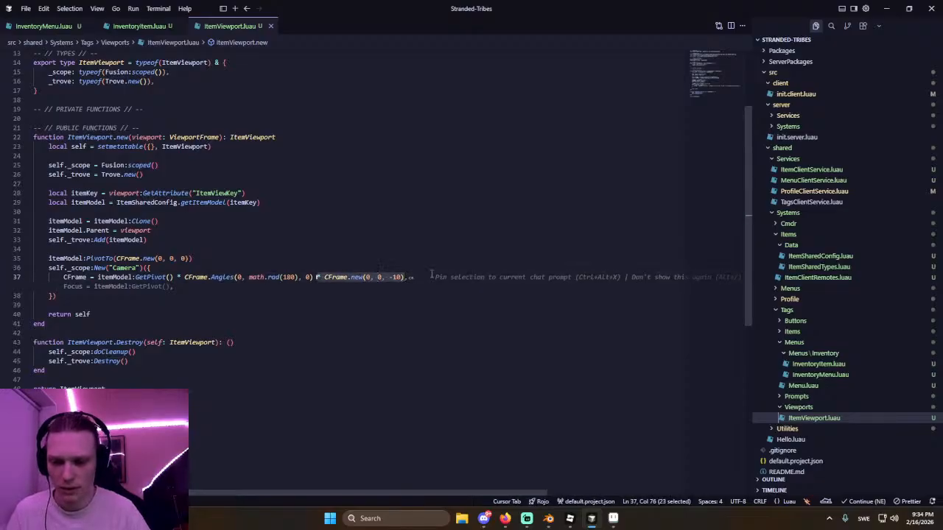
pyautogui.press('BackSpace')
pyautogui.press('BackSpace')
# Paste * CFrame.new(0, 0, -10) between itemModel:GetPivot() and the CFrame.Angles term.
pyautogui.hotkey('ctrl', 'Left')
pyautogui.hotkey('ctrl', 'Left')
pyautogui.hotkey('ctrl', 'Left')
pyautogui.hotkey('ctrl', 'Left')
pyautogui.hotkey('ctrl', 'Left')
pyautogui.hotkey('ctrl', 'Left')
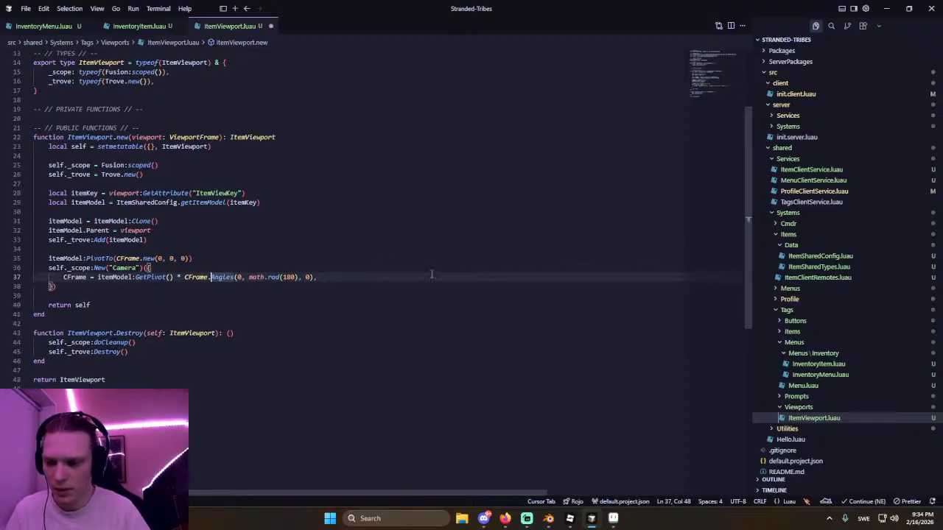
pyautogui.hotkey('ctrl', 'Left')
pyautogui.hotkey('ctrl', 'Left')
pyautogui.hotkey('ctrl', 'Left')
pyautogui.hotkey('ctrl', 'Right')
pyautogui.hotkey('ctrl', 'v')
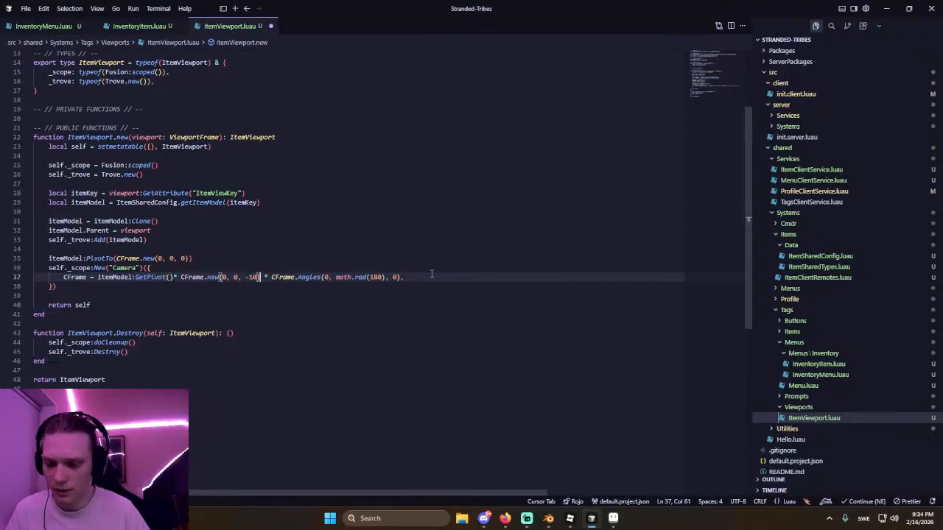
pyautogui.click(220, 241)
# Run a playtest in Roblox Studio to check the inventory's item viewports with the reordered camera offset, then return to the code editor.
pyautogui.hotkey('alt', 'Tab')
pyautogui.click(58, 31)
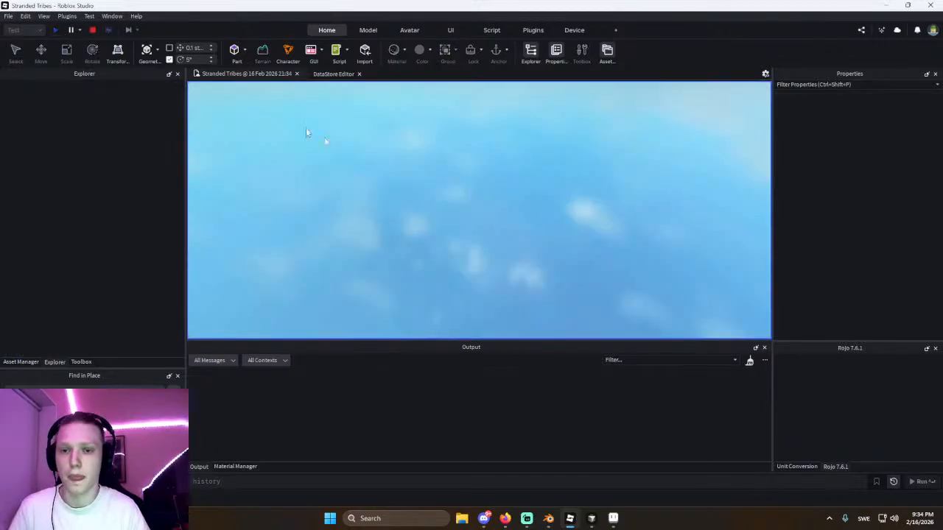
pyautogui.click(223, 232)
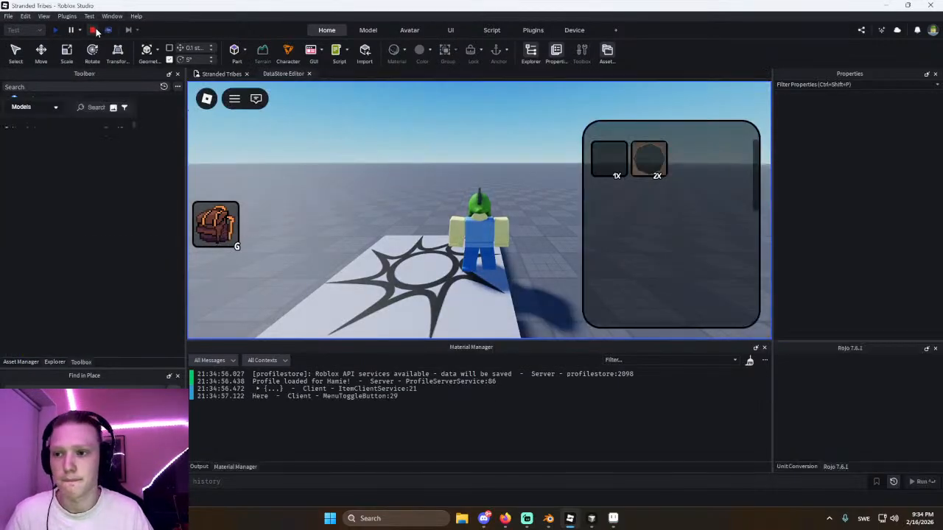
pyautogui.hotkey('alt', 'Tab')
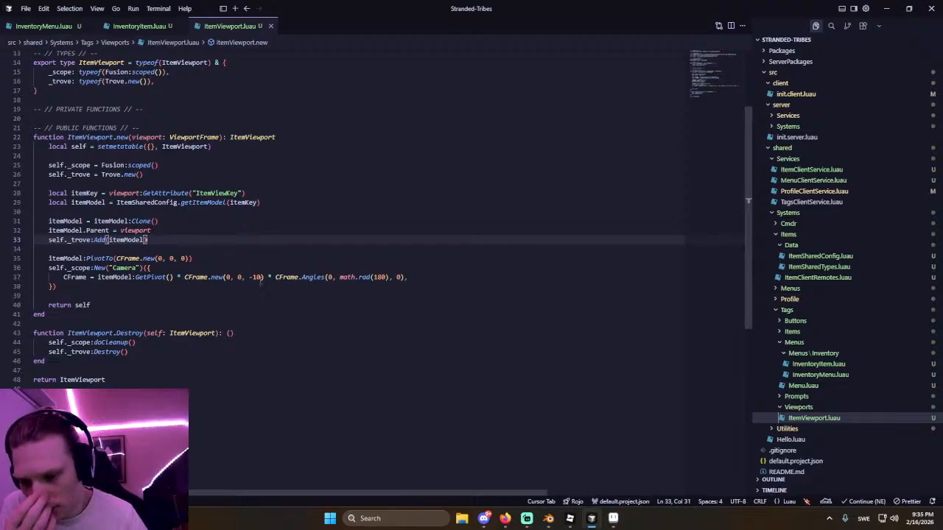
# Remove * CFrame.Angles(0, math.rad(180), 0) from the Camera's CFrame expression and save the file.
pyautogui.moveTo(266, 277); pyautogui.dragTo(405, 277)
pyautogui.press('BackSpace')
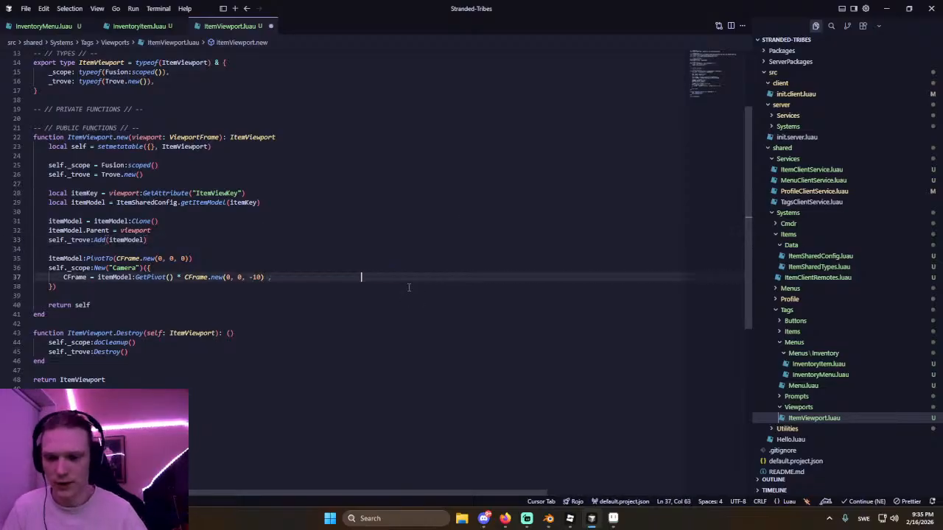
pyautogui.write('*')
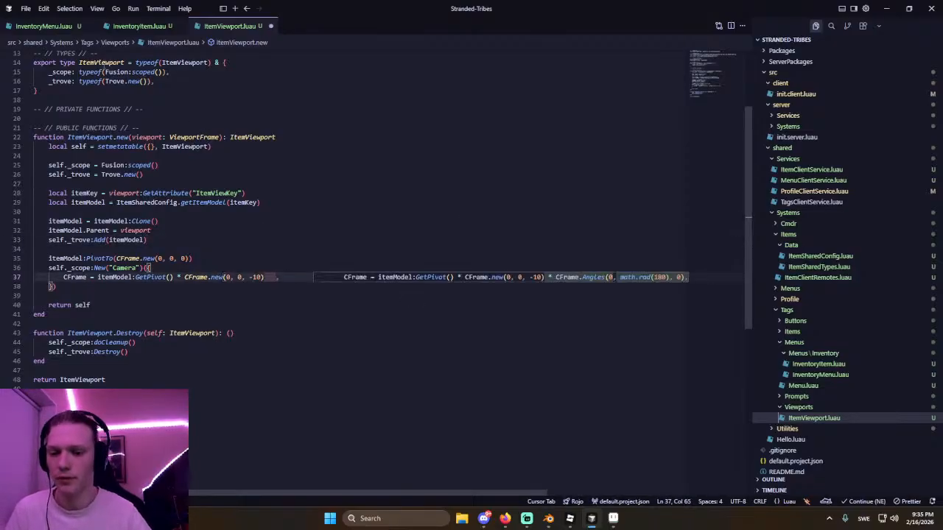
pyautogui.hotkey('ctrl', 's')
# Playtest in Roblox Studio without the camera rotation, view the inventory items, then stop and go back to the code editor.
pyautogui.hotkey('alt', 'Tab')
pyautogui.click(56, 30)
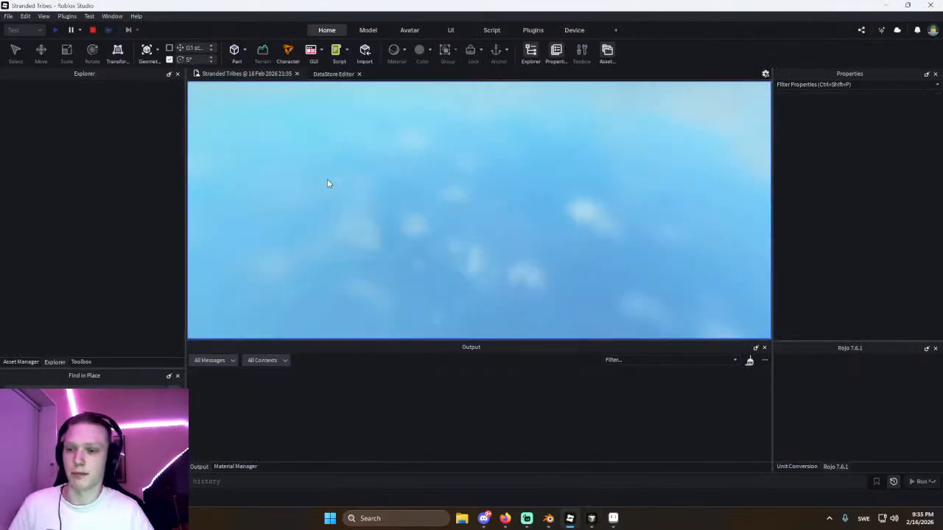
pyautogui.click(214, 221)
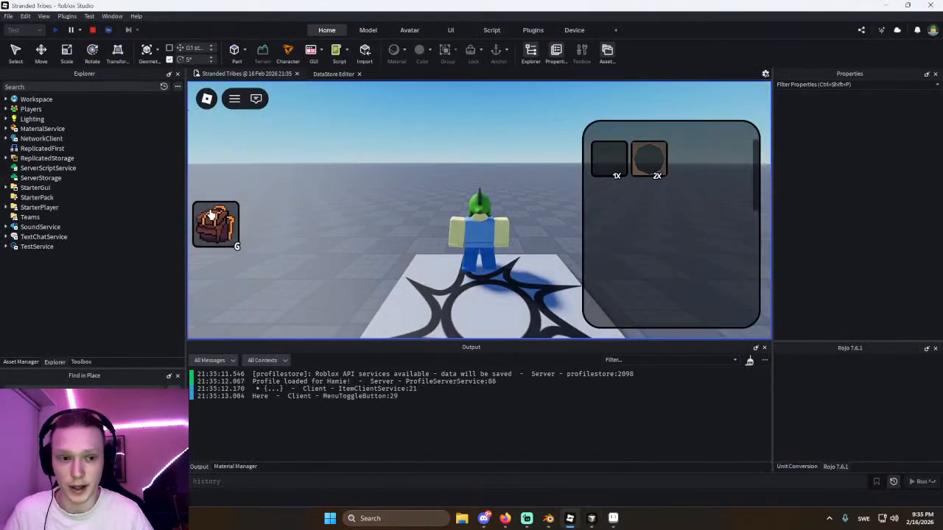
pyautogui.press('a')
pyautogui.click(93, 31)
pyautogui.hotkey('alt', 'Tab')
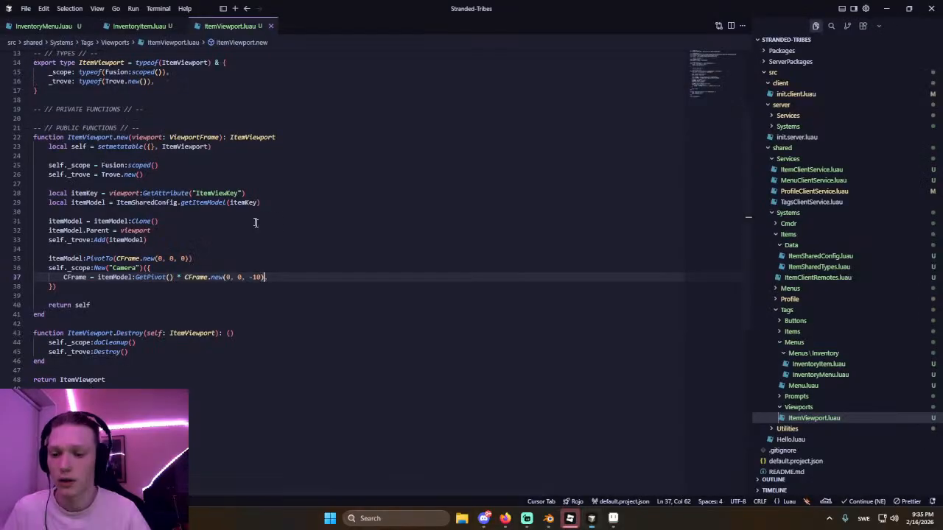
# Start a new statement on viewport directly below the Camera block in ItemViewport.new.
pyautogui.click(243, 230)
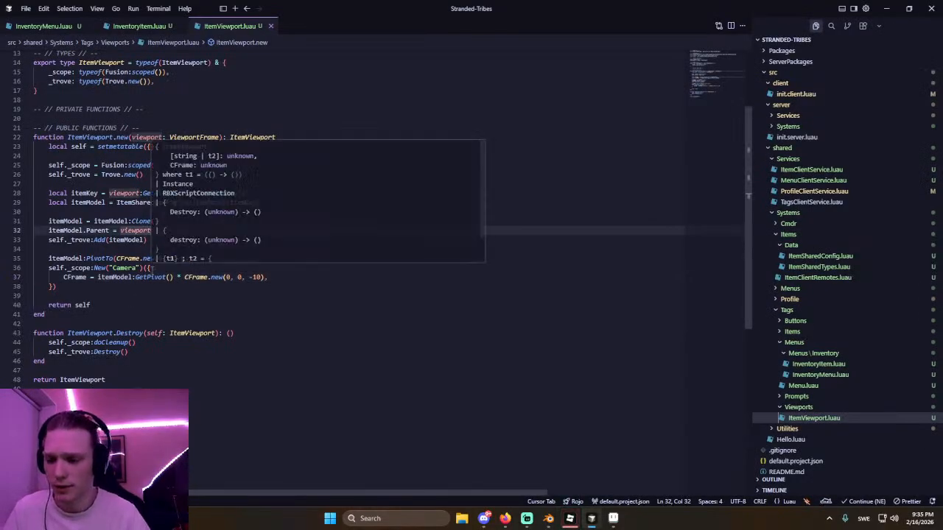
pyautogui.click(177, 277)
pyautogui.press('Down')
pyautogui.press('End')
pyautogui.press('Return')
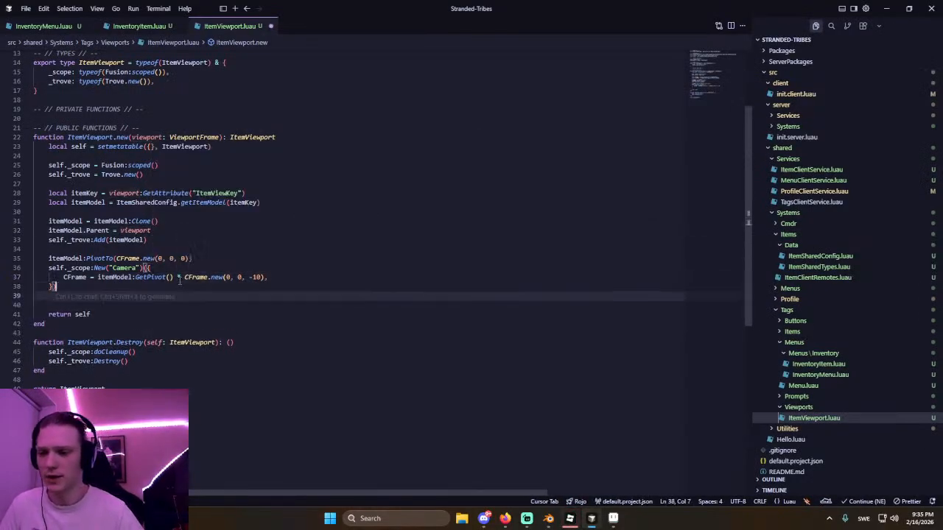
pyautogui.write('viewport.Crr')
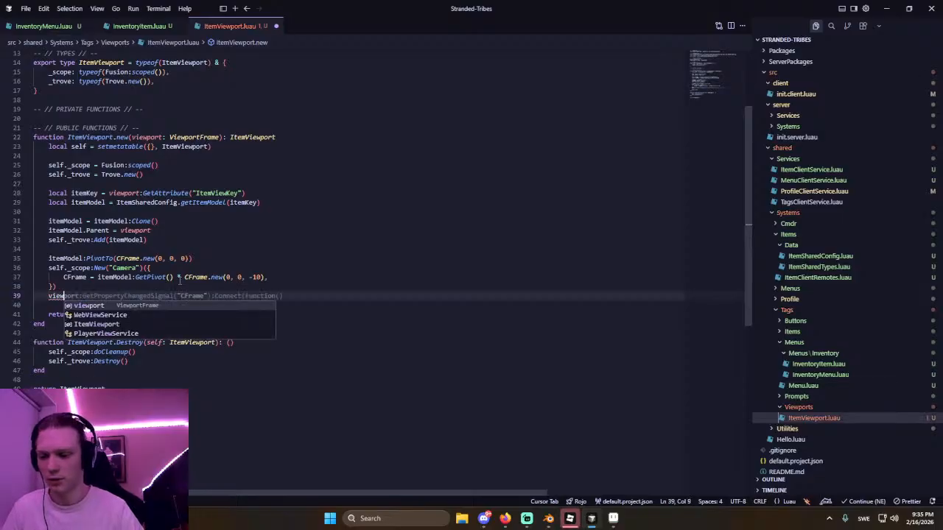
pyautogui.press('BackSpace')
pyautogui.press('BackSpace')
pyautogui.write('learAllChildren(self)')
pyautogui.press('Tab')
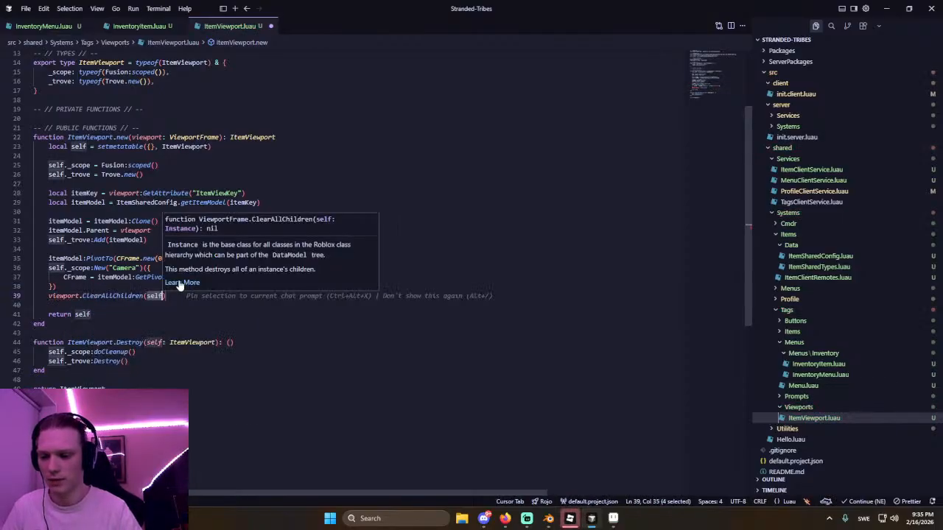
pyautogui.press('BackSpace')
pyautogui.hotkey('ctrl', 'BackSpace')
pyautogui.hotkey('ctrl', 'BackSpace')
# Store the new Camera in local camera, complete the statement below it as viewport.CurrentCamera = camera, and save the file.
pyautogui.write('CurrentCamera =')
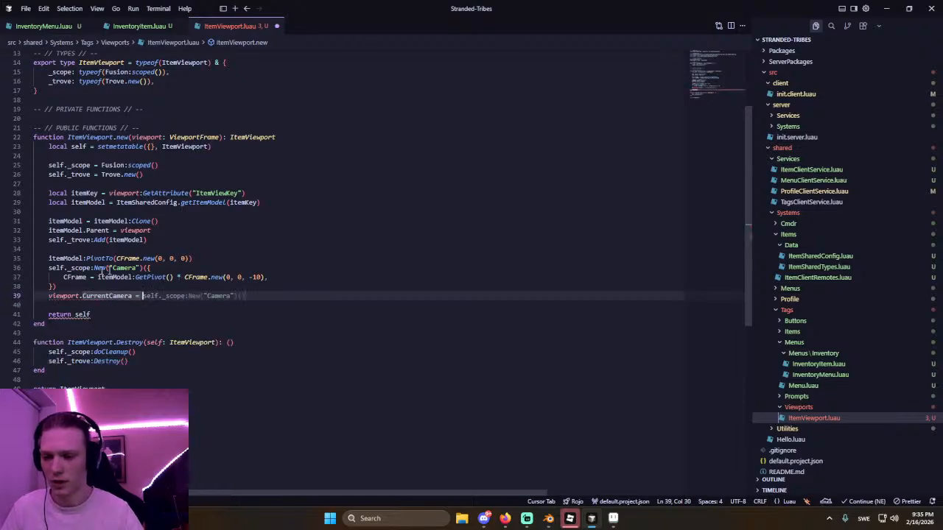
pyautogui.click(48, 268)
pyautogui.write('local')
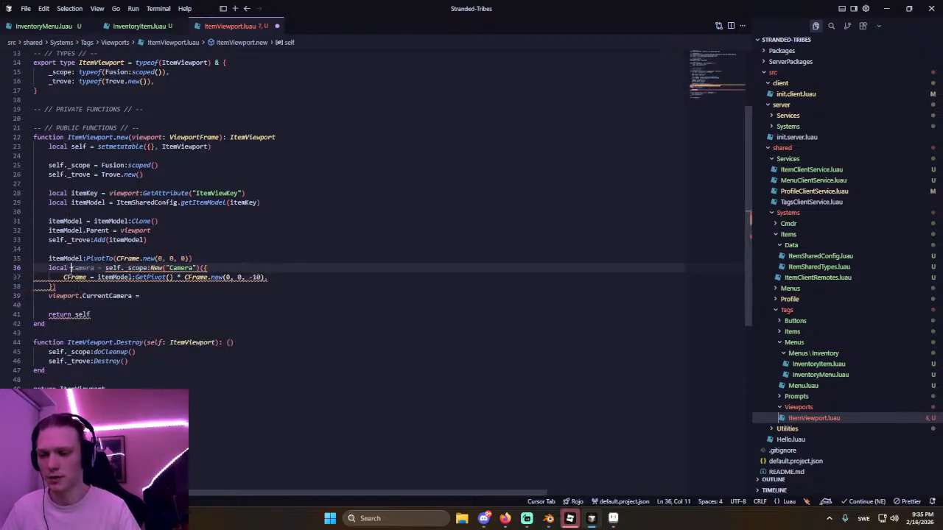
pyautogui.press('Tab')
pyautogui.press('Tab')
pyautogui.hotkey('ctrl', 's')
# Playtest in Roblox Studio with the assigned CurrentCamera, open the inventory and move the character around.
pyautogui.hotkey('alt', 'Tab')
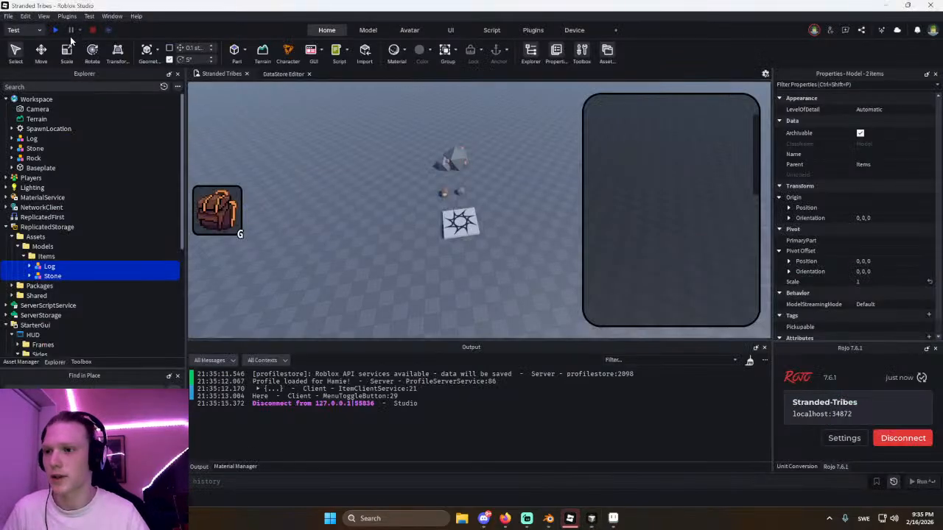
pyautogui.click(55, 29)
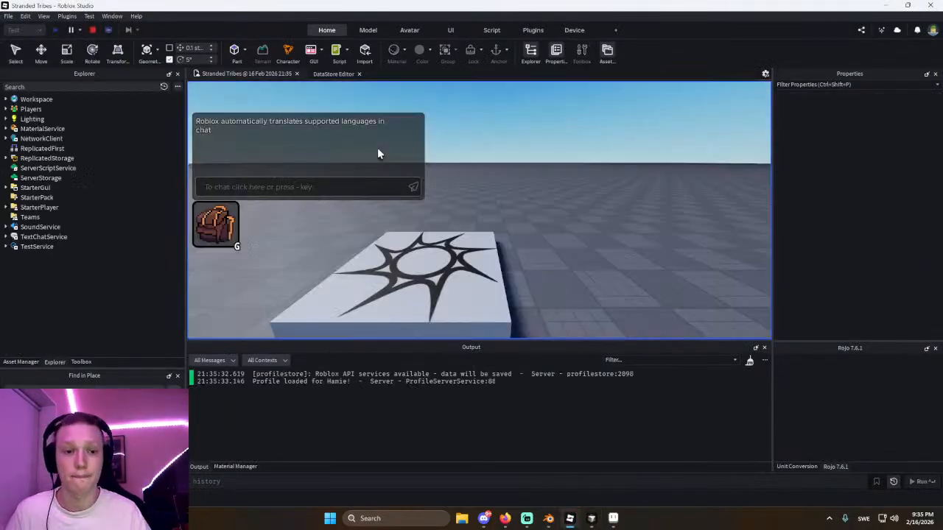
pyautogui.click(228, 221)
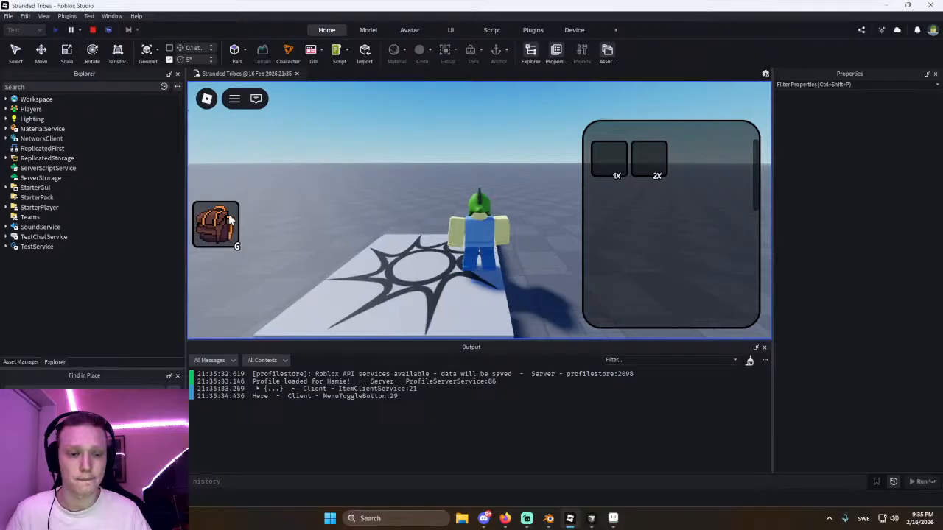
pyautogui.press('a')
pyautogui.press('space')
pyautogui.press('d')
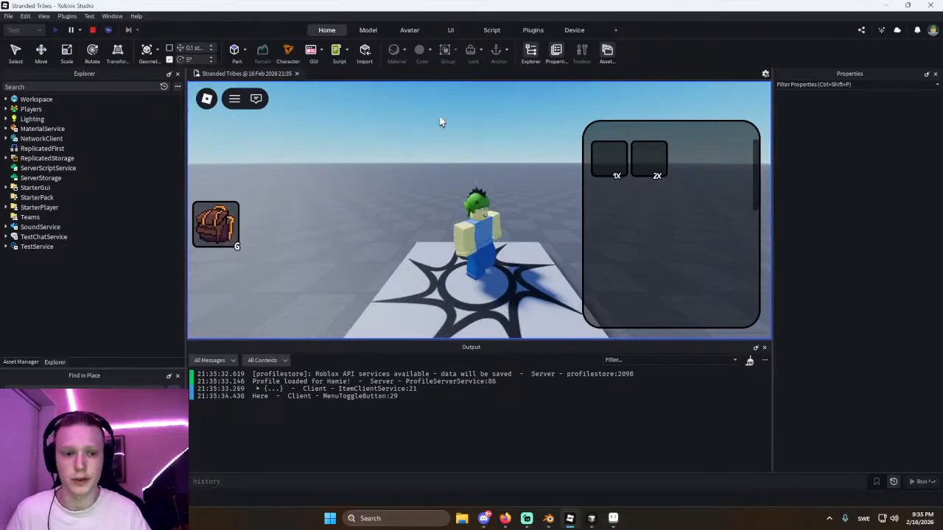
# Expand the local player and its PlayerGui under Players in the running game's object tree.
pyautogui.click(5, 109)
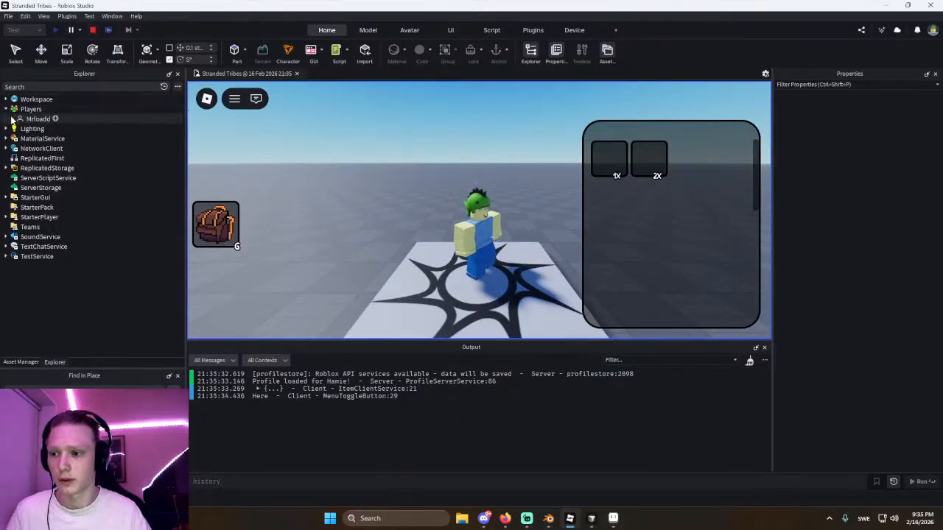
pyautogui.click(11, 119)
pyautogui.click(18, 148)
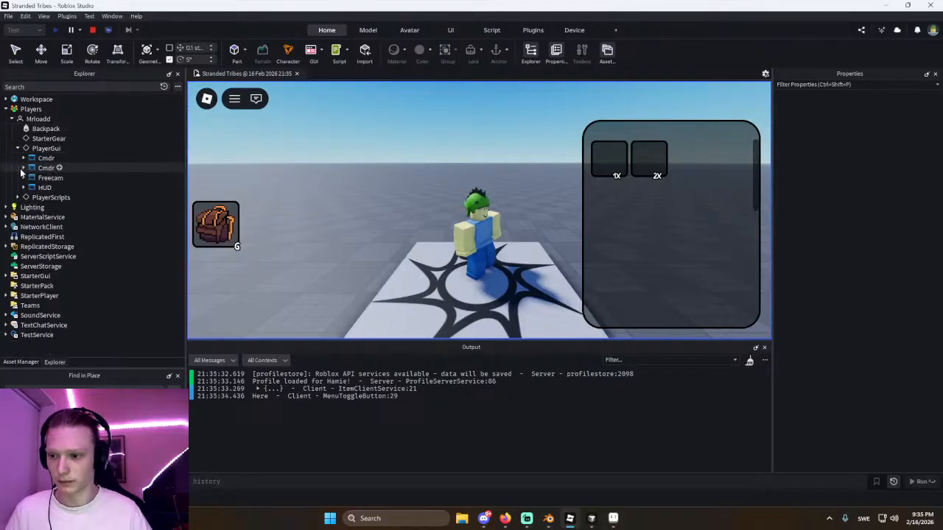
# In Cursor, multiply the Camera's CFrame in ItemViewport.new by CFrame.Angles(0, math.rad(180), 0).
pyautogui.hotkey('alt', 'Tab')
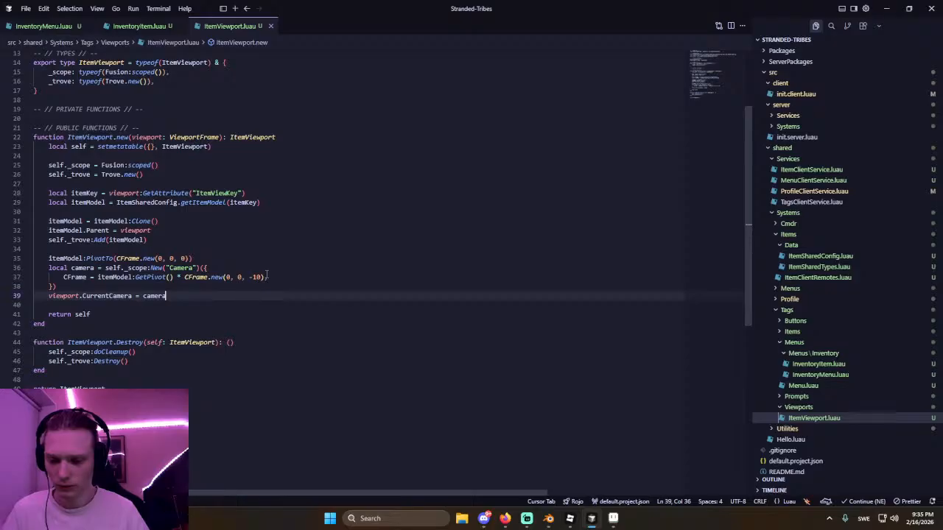
pyautogui.press('Tab')
# Playtest the 180-degree camera rotation in Roblox Studio, opening the inventory and moving the character and view around.
pyautogui.hotkey('alt', 'Tab')
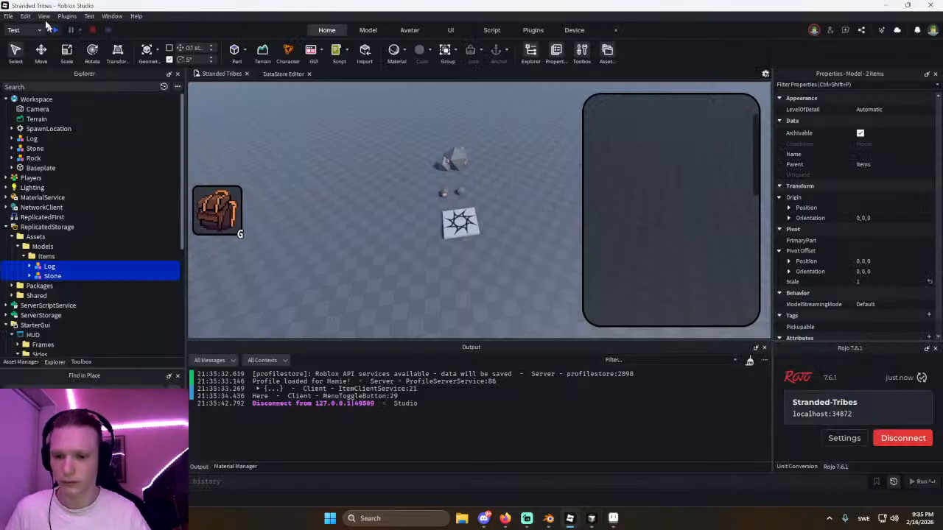
pyautogui.click(57, 31)
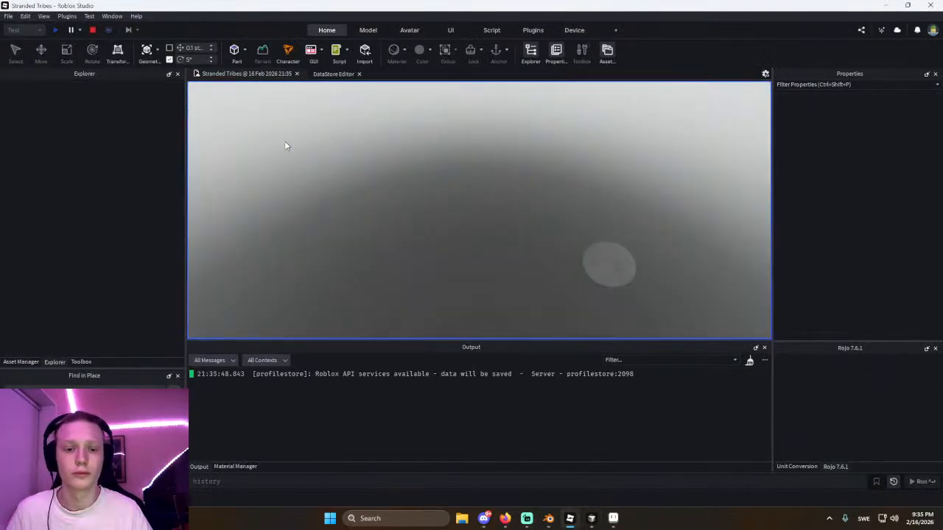
pyautogui.click(239, 226)
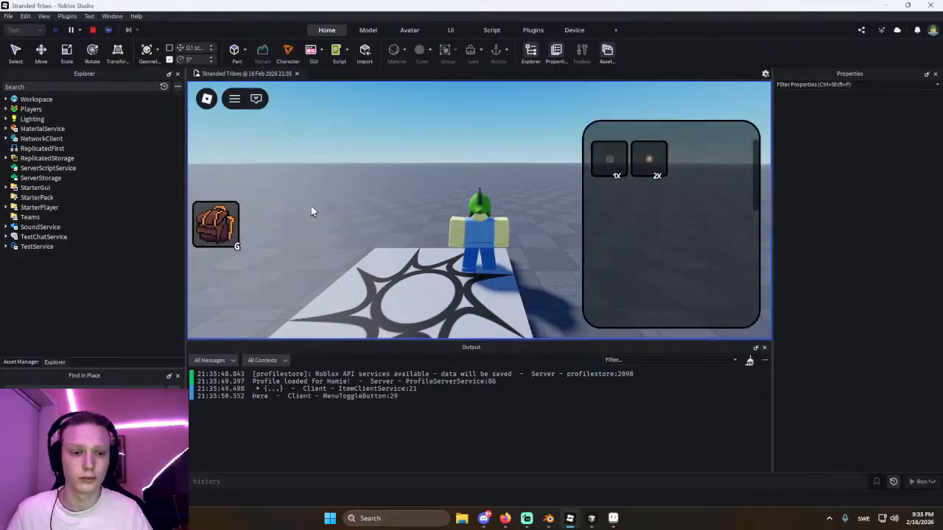
pyautogui.press('w')
pyautogui.moveTo(408, 192); pyautogui.dragTo(408, 192, button='right')
pyautogui.press('d')
# In Cursor, replace the -10 Z offset in the Camera's CFrame.new with itemModel.Size.Z / 2.
pyautogui.hotkey('alt', 'Tab')
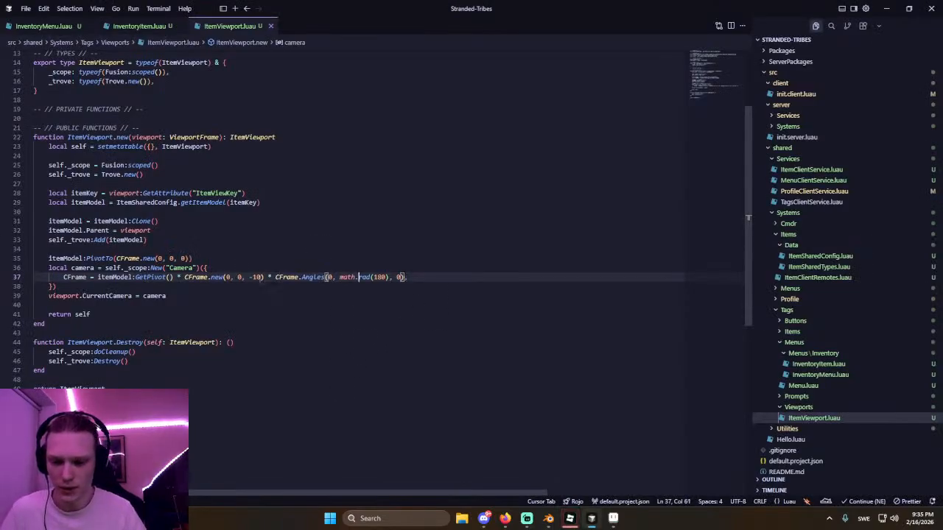
pyautogui.doubleClick(256, 278)
pyautogui.press('BackSpace')
pyautogui.press('BackSpace')
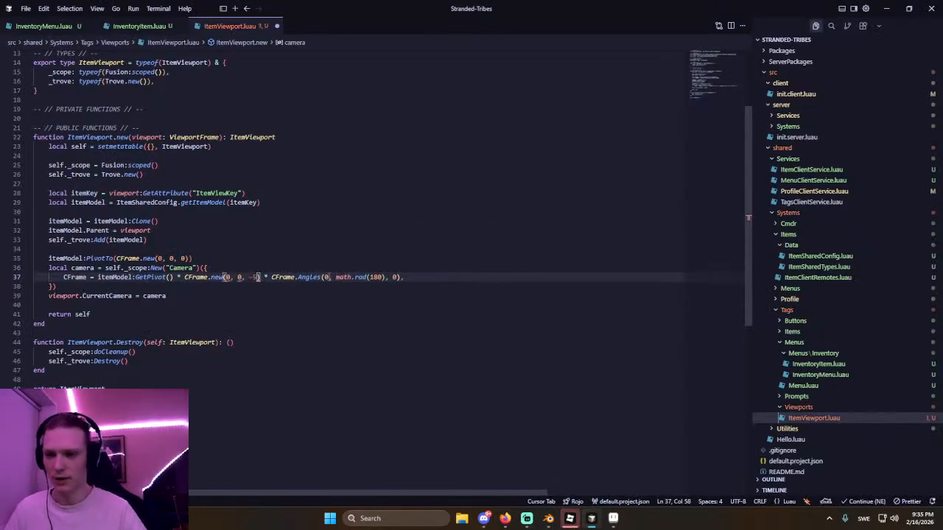
pyautogui.write('item')
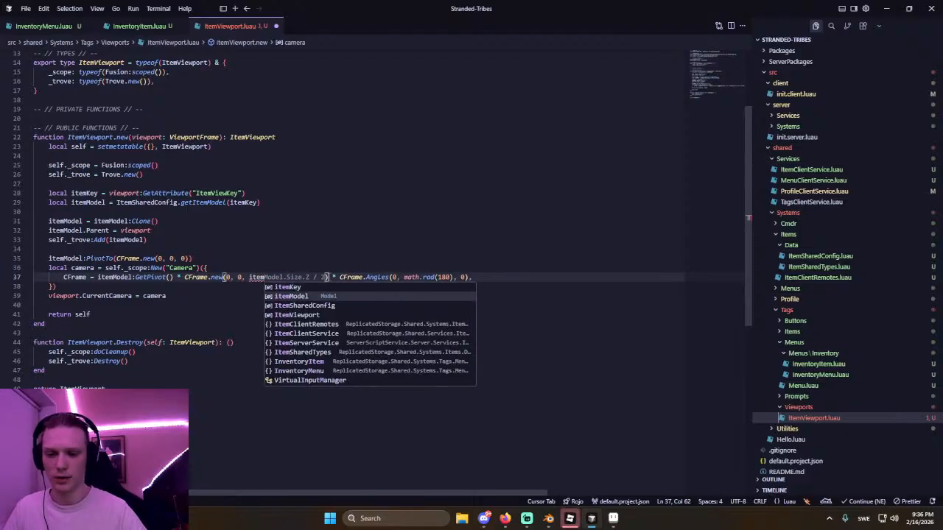
pyautogui.press('Tab')
# Playtest the Size.Z camera offset in Roblox Studio and open the inventory.
pyautogui.hotkey('alt', 'Tab')
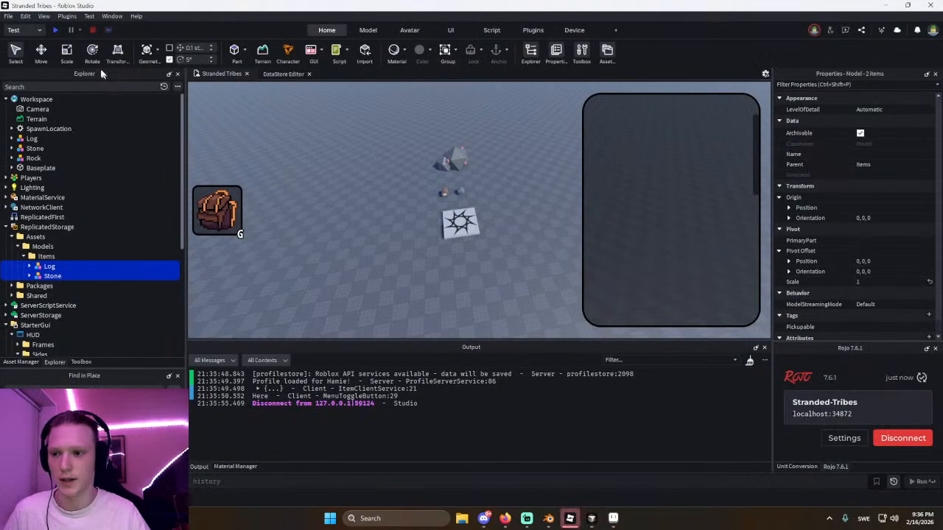
pyautogui.click(56, 30)
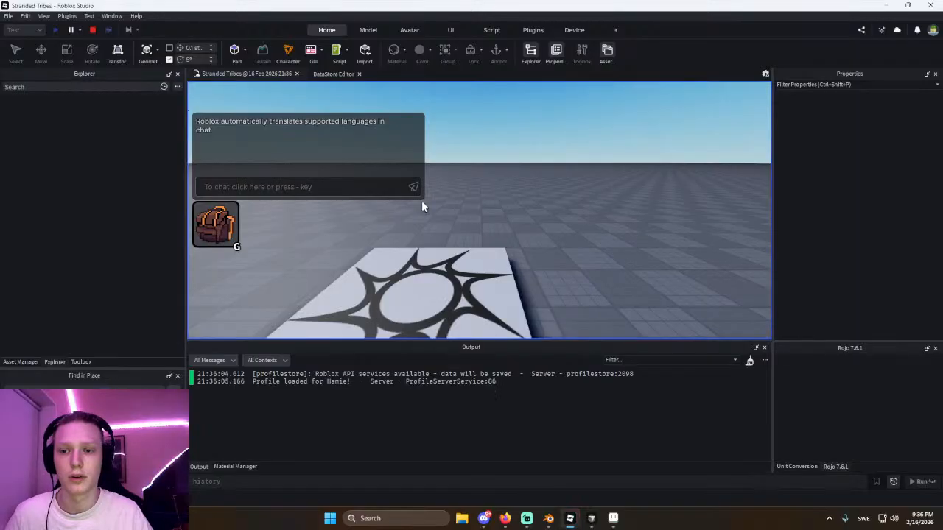
pyautogui.click(209, 229)
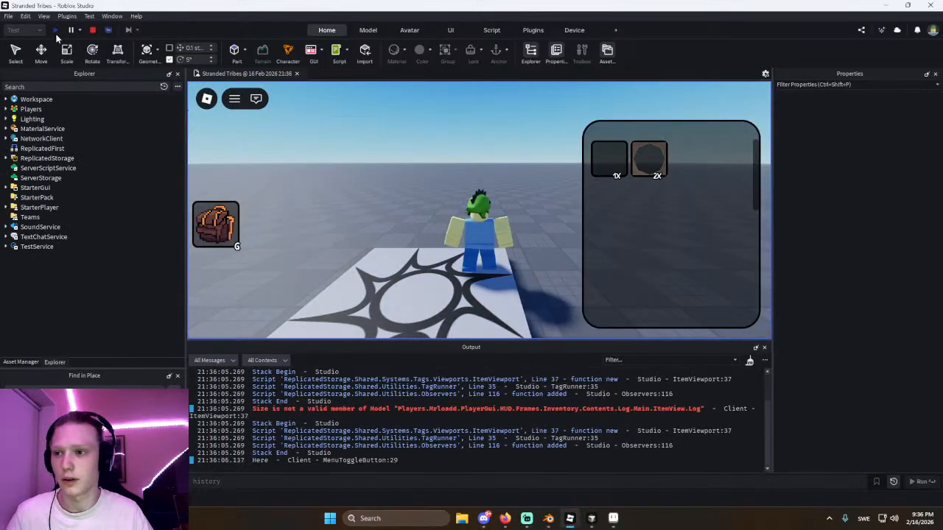
# In Cursor, change the Camera's Z offset to itemModel:GetExtentsSize().Magnitude and save ItemViewport.luau.
pyautogui.hotkey('alt', 'Tab')
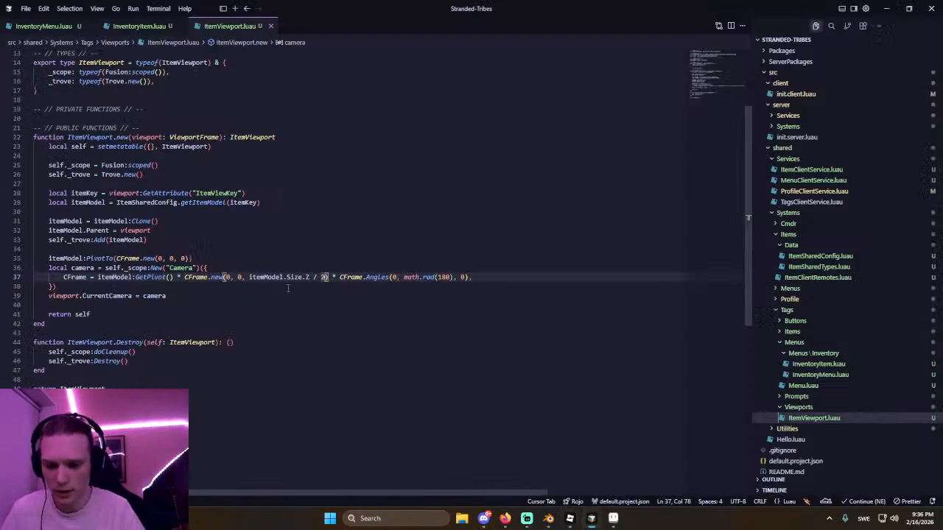
pyautogui.press('BackSpace')
pyautogui.press('BackSpace')
pyautogui.press('BackSpace')
pyautogui.press('BackSpace')
pyautogui.press('BackSpace')
pyautogui.write('Ma')
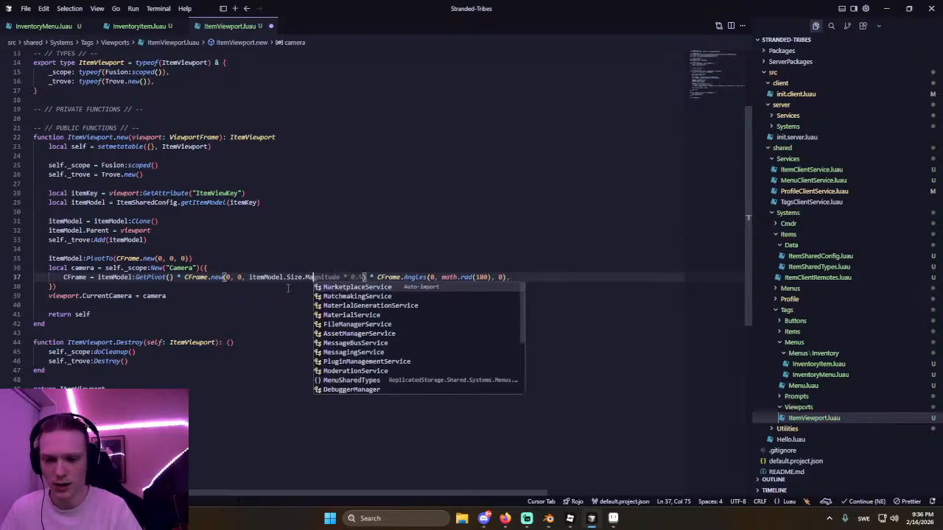
pyautogui.press('BackSpace')
pyautogui.press('BackSpace')
pyautogui.press('BackSpace')
pyautogui.press('BackSpace')
pyautogui.press('BackSpace')
pyautogui.press('BackSpace')
pyautogui.press('BackSpace')
pyautogui.write(':')
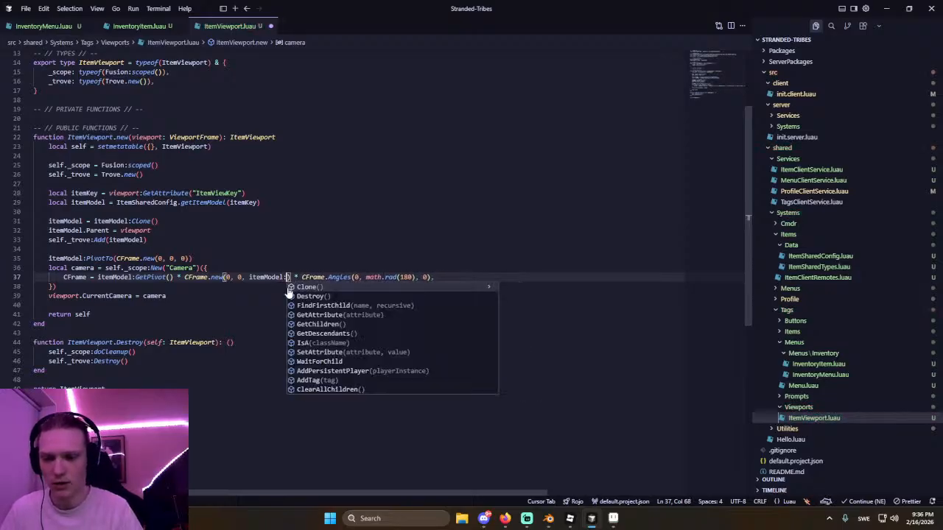
pyautogui.write('GetExtentsSize()')
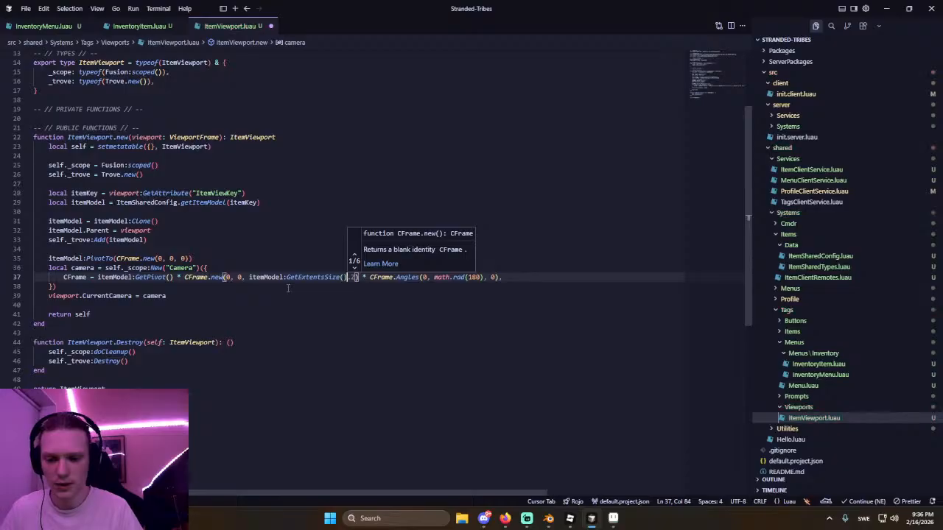
pyautogui.write('.Magnitude')
pyautogui.hotkey('ctrl', 's')
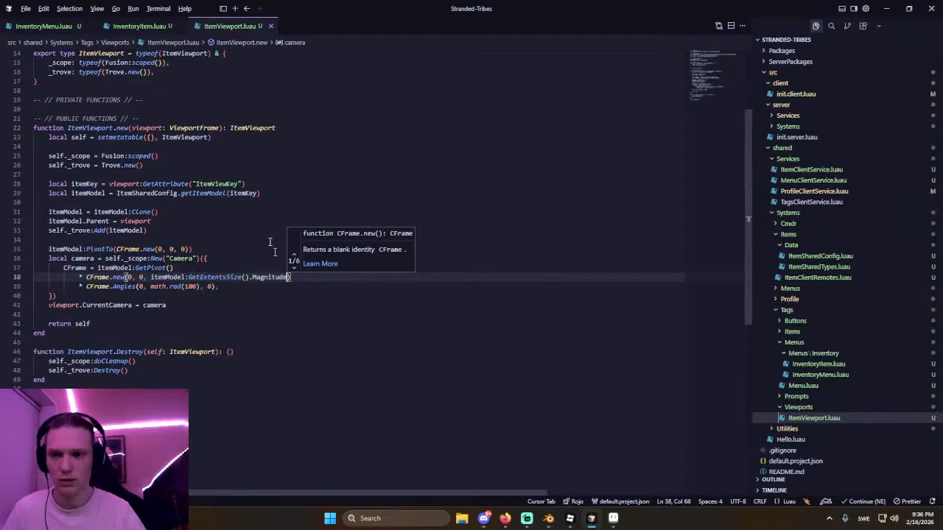
# Playtest the extents-magnitude camera offset in Roblox Studio and open the inventory.
pyautogui.hotkey('alt', 'Tab')
pyautogui.click(56, 31)
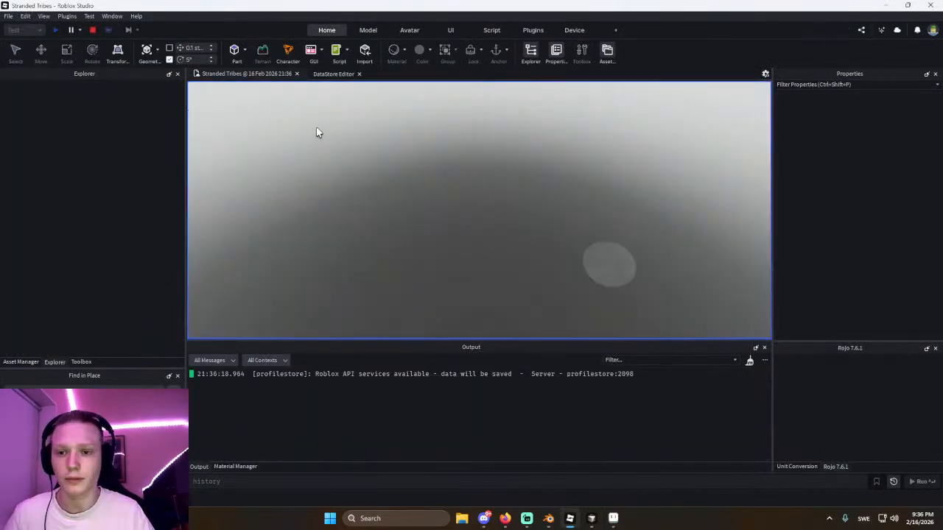
pyautogui.click(221, 226)
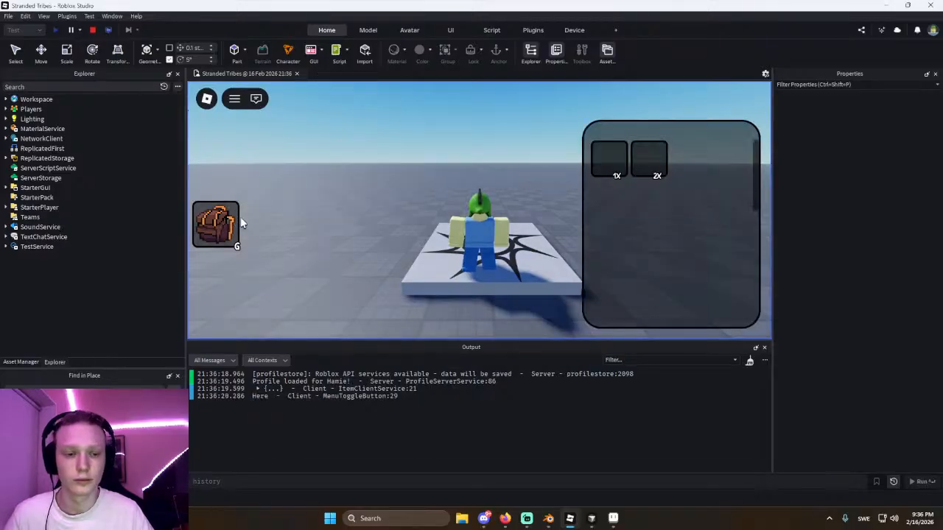
# In Cursor, change the Camera's Z offset to itemModel:GetExtentsSize().Y / 2.
pyautogui.hotkey('alt', 'Tab')
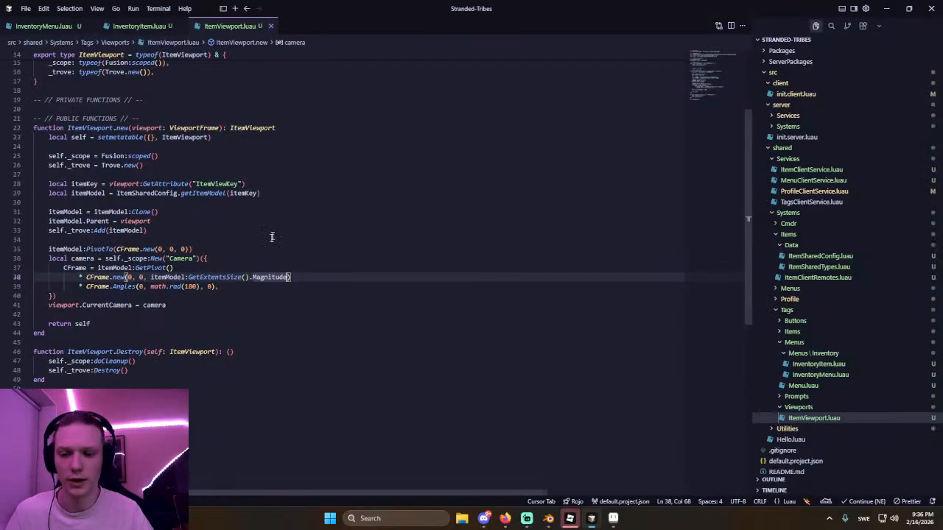
pyautogui.hotkey('ctrl', 'BackSpace')
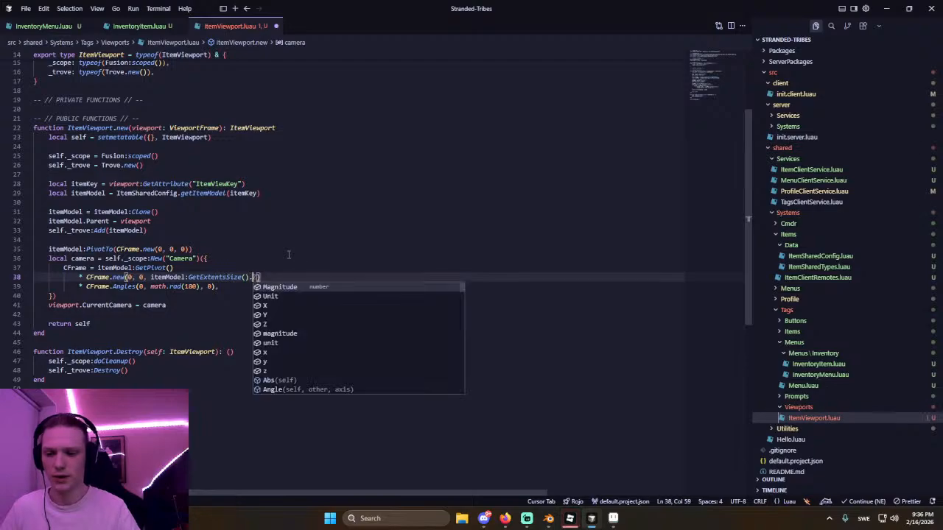
pyautogui.write('Y')
pyautogui.press('Tab')
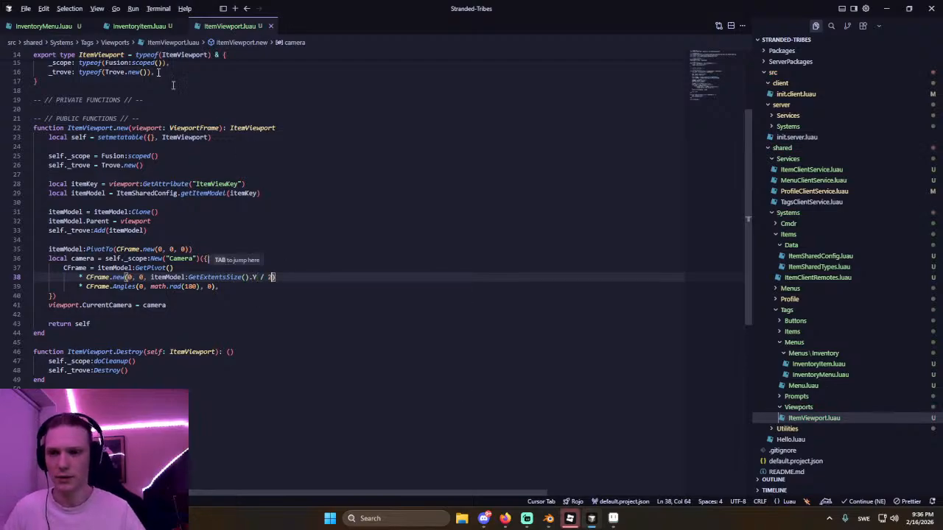
# Playtest the Y / 2 camera offset in Roblox Studio and check the item viewports in the inventory.
pyautogui.hotkey('alt', 'Tab')
pyautogui.press('F5')
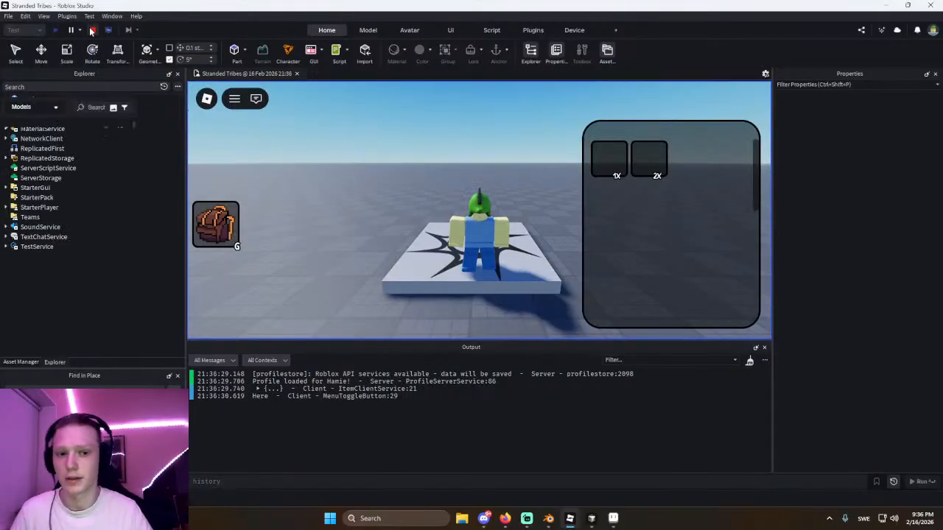
# In Cursor, replace the Y component with Z in the Camera offset's GetExtentsSize() expression.
pyautogui.hotkey('alt', 'Tab')
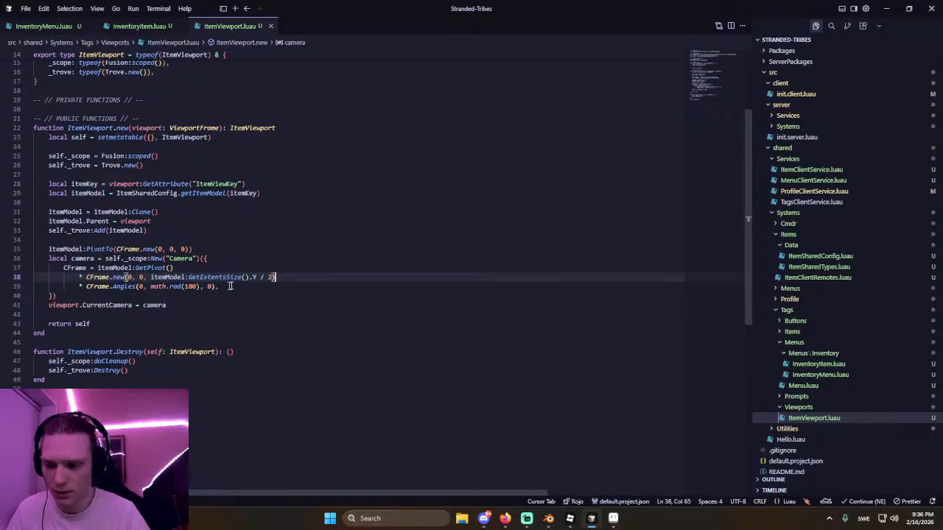
pyautogui.press('Left')
pyautogui.hotkey('shift', 'Left')
pyautogui.hotkey('shift', 'Left')
pyautogui.hotkey('shift', 'Left')
pyautogui.hotkey('shift', 'Left')
pyautogui.hotkey('shift', 'Left')
pyautogui.press('Left')
pyautogui.press('Right')
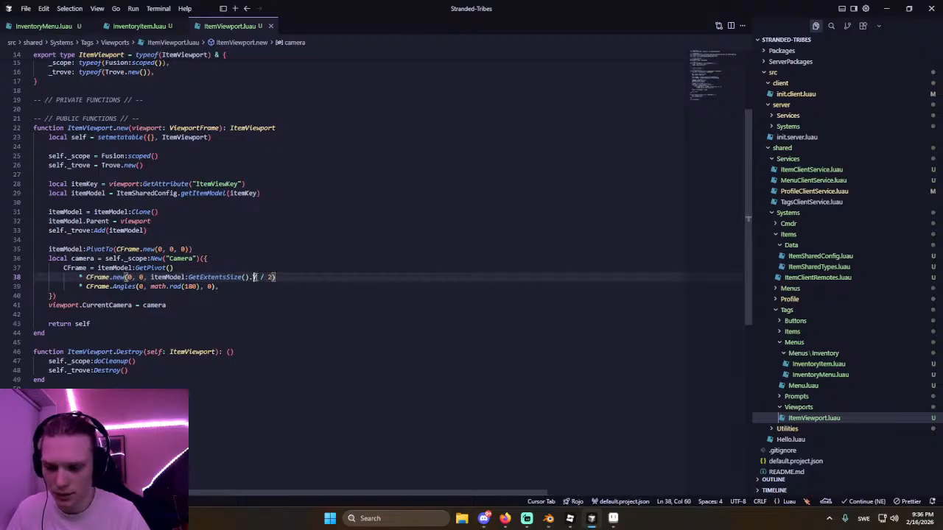
pyautogui.hotkey('shift', 'Left')
pyautogui.write('Z')
# Remove the / 2 division from the Camera's Z offset and switch to Roblox Studio.
pyautogui.click(272, 262)
pyautogui.click(274, 277)
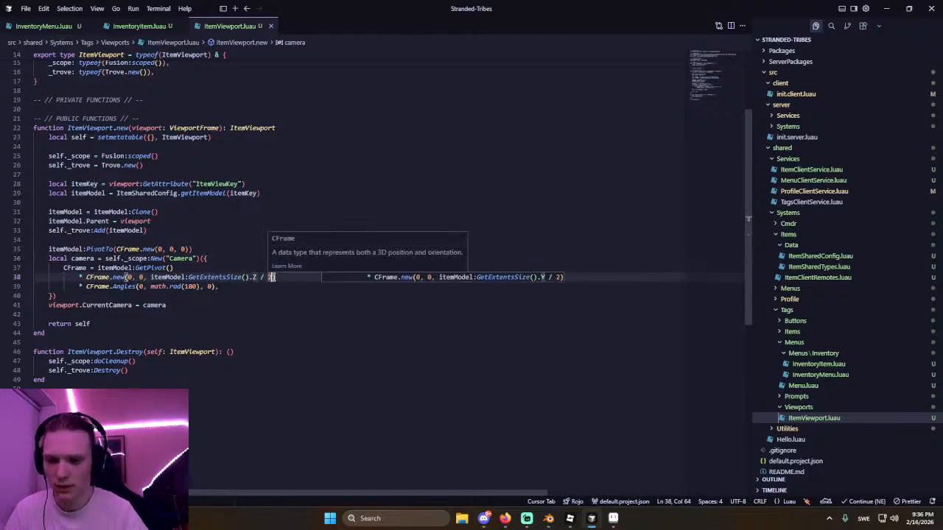
pyautogui.press('BackSpace')
pyautogui.press('BackSpace')
pyautogui.press('BackSpace')
pyautogui.press('BackSpace')
pyautogui.press('BackSpace')
pyautogui.write(')')
pyautogui.hotkey('alt', 'Tab')
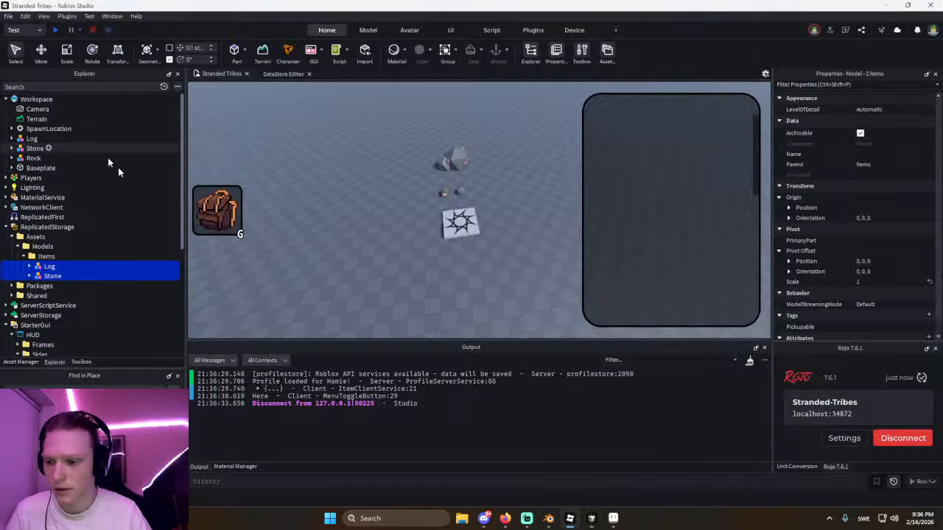
# Back in Cursor, negate the Camera's Z offset to make it -itemModel:GetExtentsSize().Z.
pyautogui.hotkey('alt', 'Tab')
pyautogui.press('Up')
pyautogui.press('Up')
pyautogui.press('Up')
pyautogui.hotkey('ctrl', 'z')
pyautogui.moveTo(151, 277); pyautogui.dragTo(246, 277)
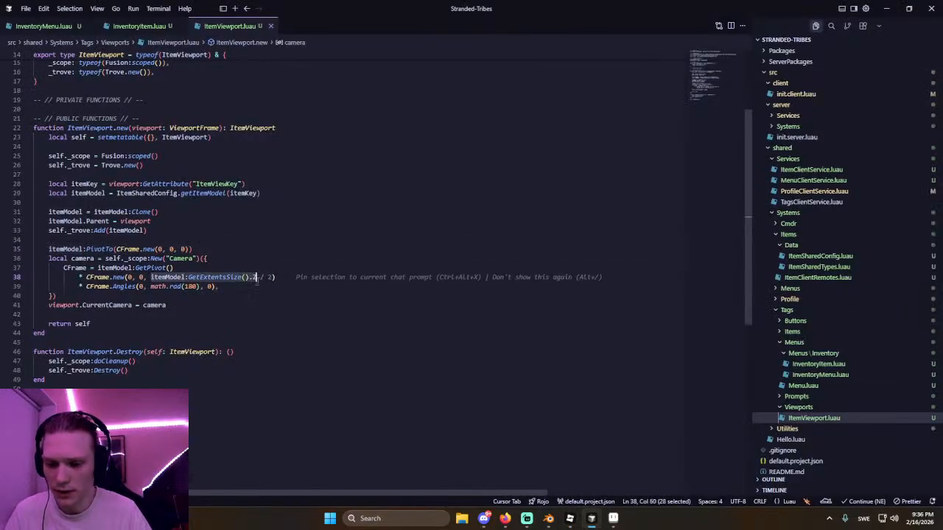
pyautogui.click(151, 277)
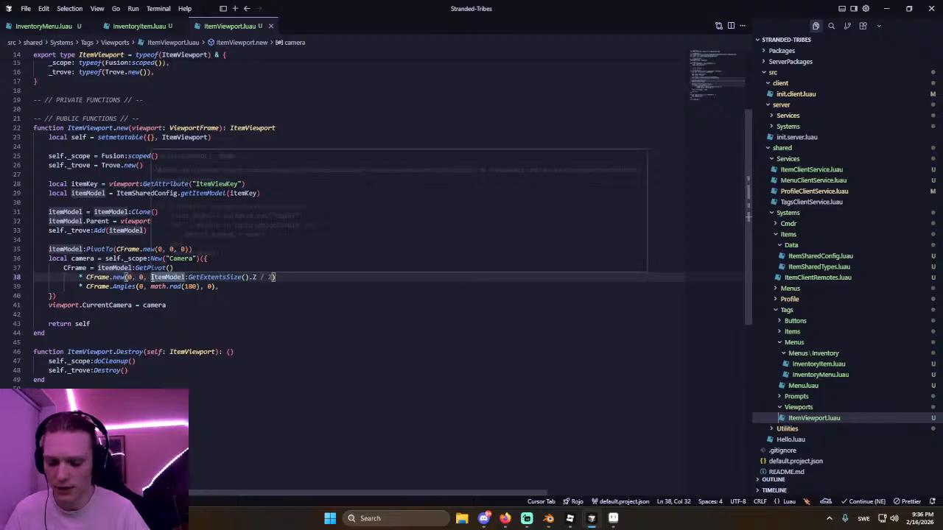
# Playtest the negated Z offset in Roblox Studio, open the inventory, move the character around and stop the test.
pyautogui.hotkey('alt', 'Tab')
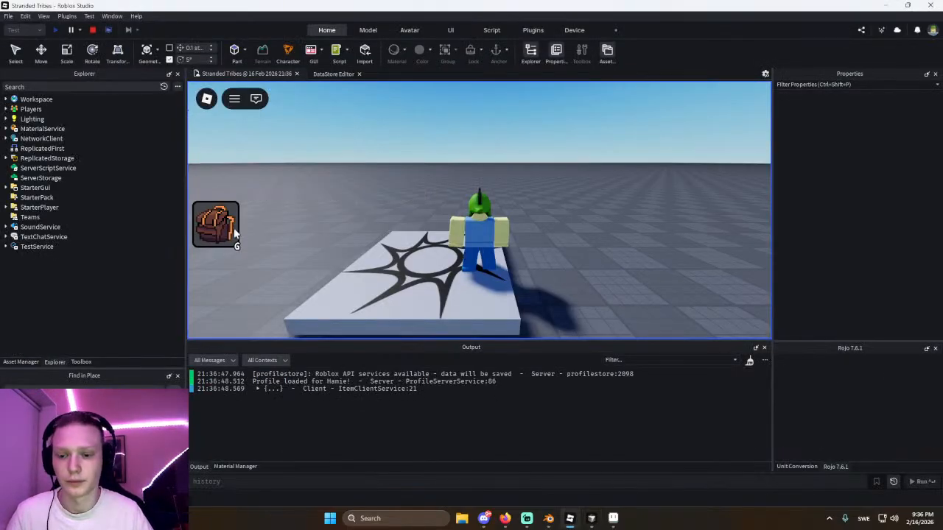
pyautogui.click(228, 233)
pyautogui.moveTo(331, 174); pyautogui.dragTo(332, 177, button='right')
pyautogui.press('a')
pyautogui.press('d')
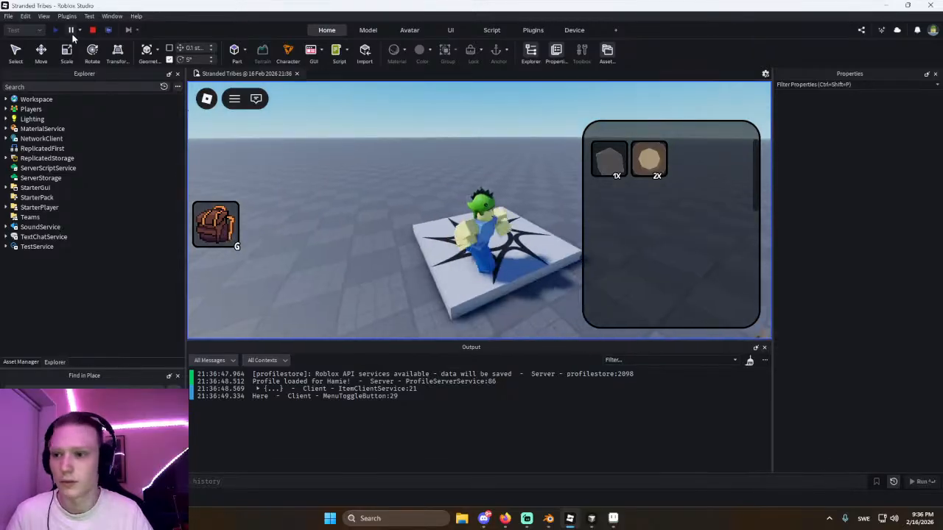
pyautogui.click(92, 31)
# In Cursor, change the Camera's Z offset to -itemModel:GetExtentsSize().Magnitude.
pyautogui.hotkey('alt', 'Tab')
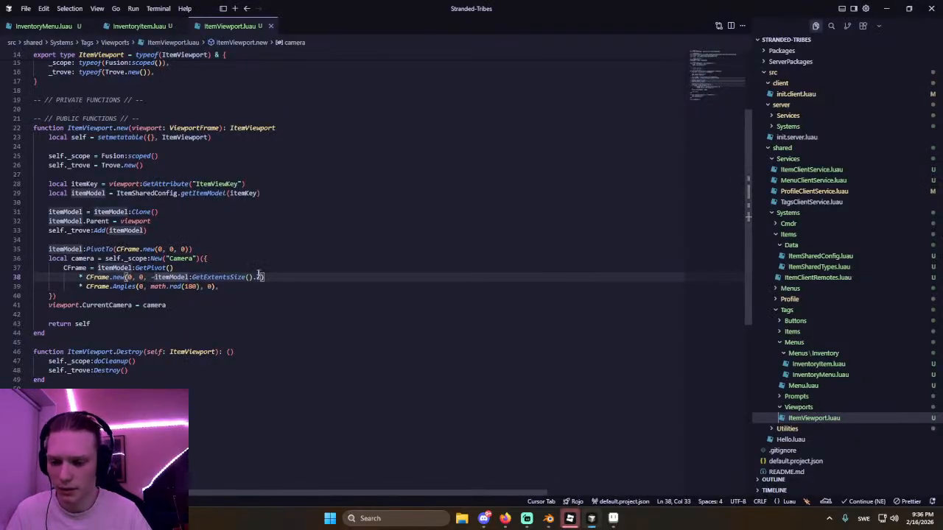
pyautogui.click(261, 276)
pyautogui.press('BackSpace')
pyautogui.write('Y')
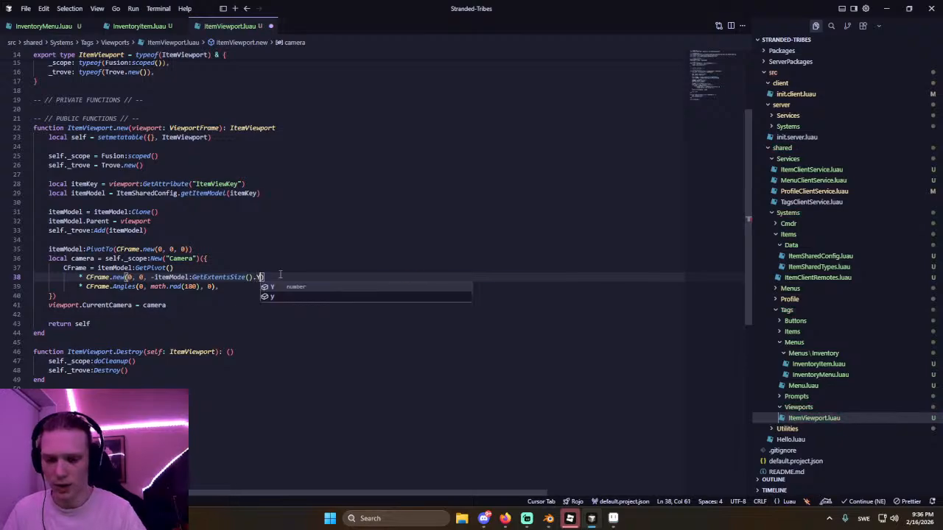
pyautogui.press('BackSpace')
pyautogui.write('Magnitude')
pyautogui.press('Tab')
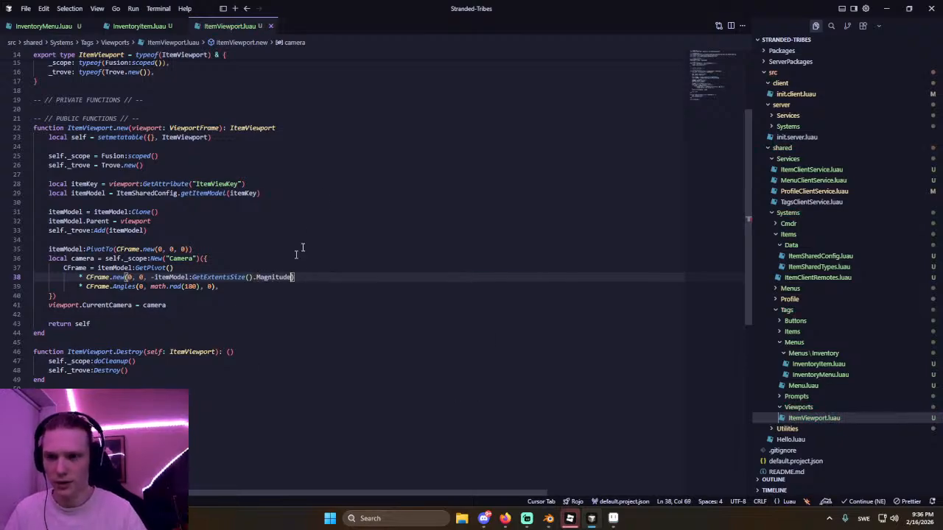
# Playtest the negated magnitude offset in Roblox Studio, open the inventory and inspect the Stone item's viewport while moving the character.
pyautogui.hotkey('alt', 'Tab')
pyautogui.press('F5')
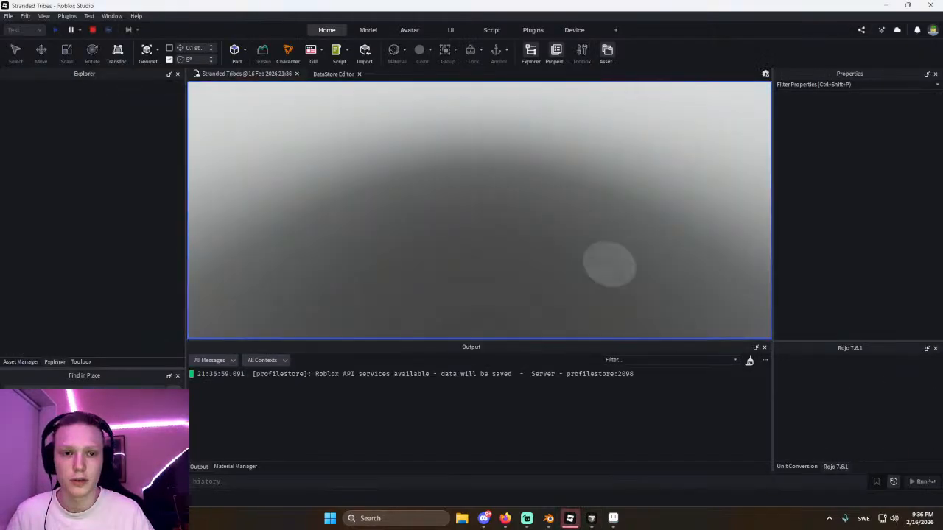
pyautogui.click(212, 227)
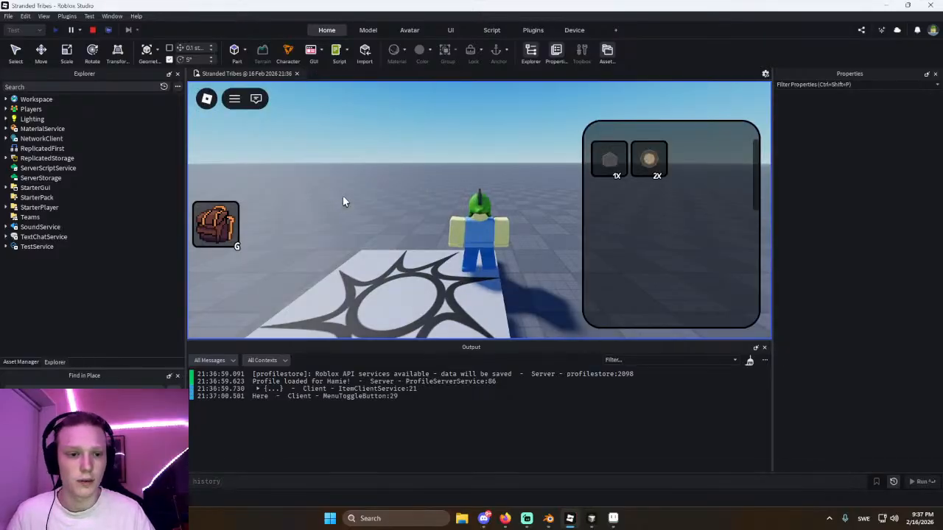
pyautogui.press('a')
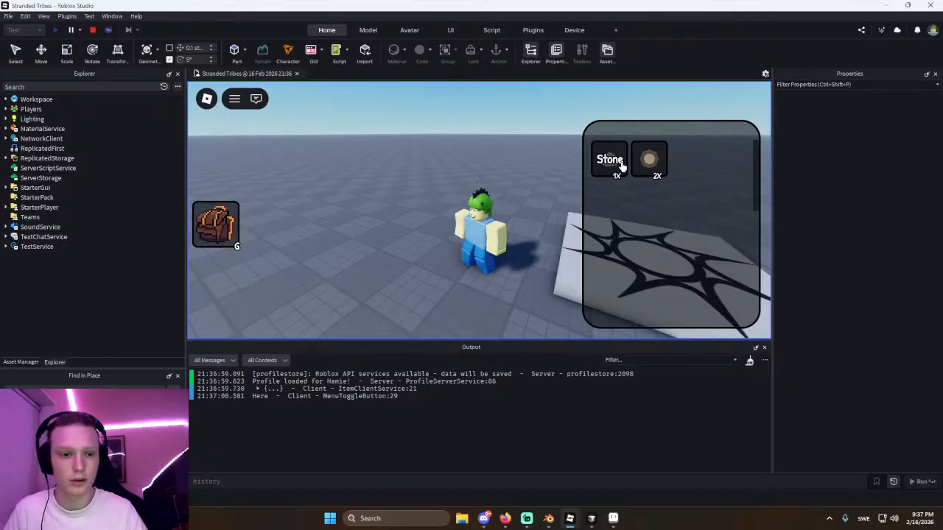
# Stop the playtest and switch back to ItemViewport.luau in Cursor.
pyautogui.press('a')
pyautogui.click(92, 31)
pyautogui.hotkey('alt', 'Tab')
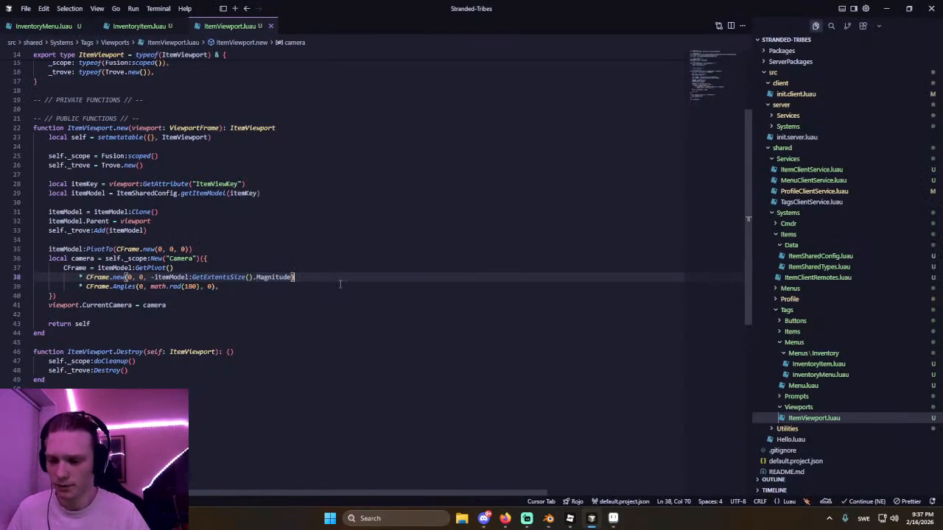
pyautogui.click(250, 294)
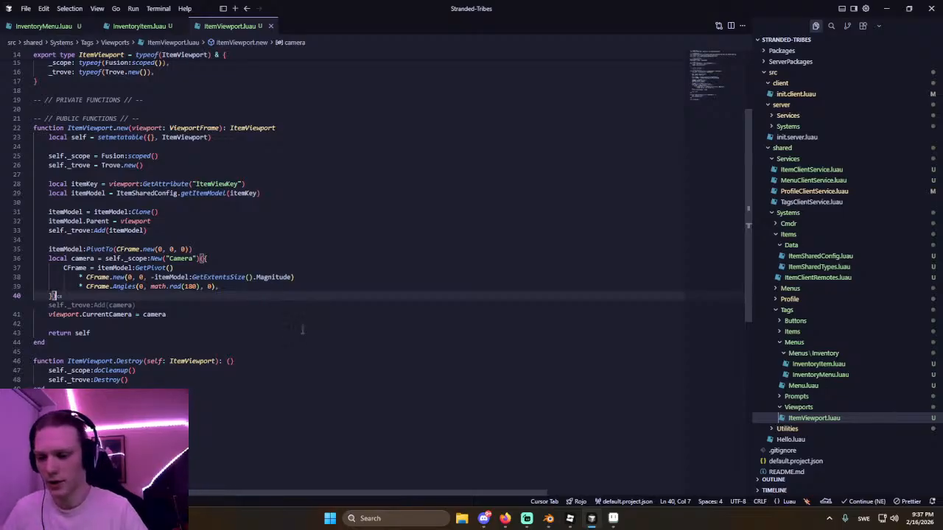
pyautogui.press('Return')
pyautogui.press('Return')
pyautogui.press('Up')
pyautogui.press('Return')
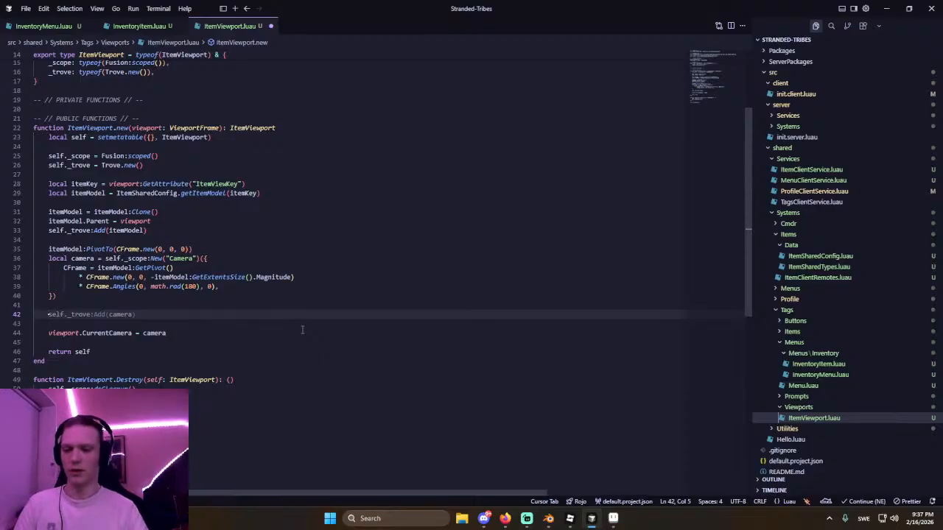
pyautogui.press('BackSpace')
pyautogui.press('BackSpace')
pyautogui.press('BackSpace')
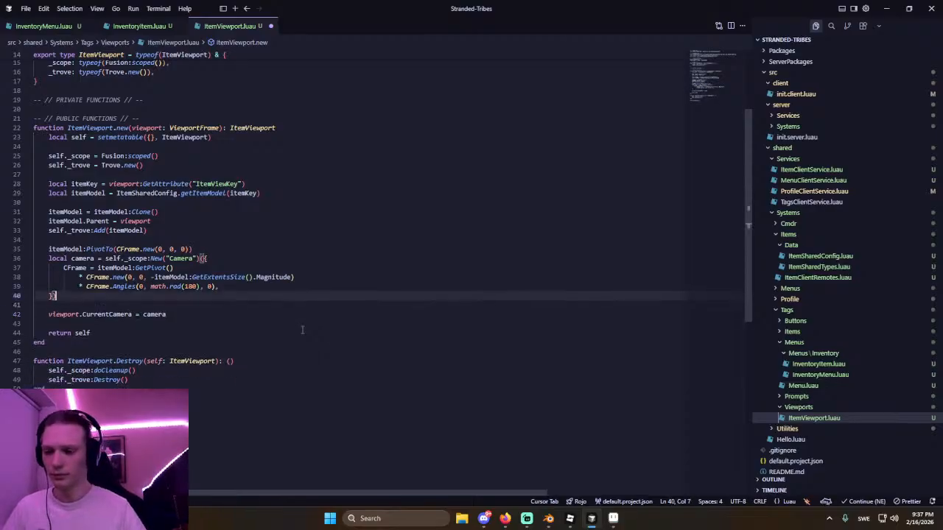
pyautogui.click(286, 193)
pyautogui.press('Return')
pyautogui.press('Return')
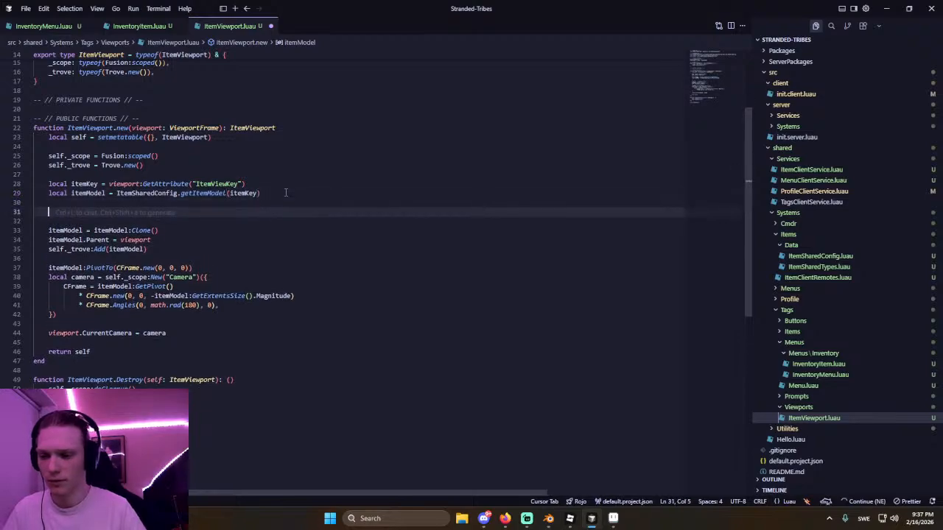
pyautogui.write('self.')
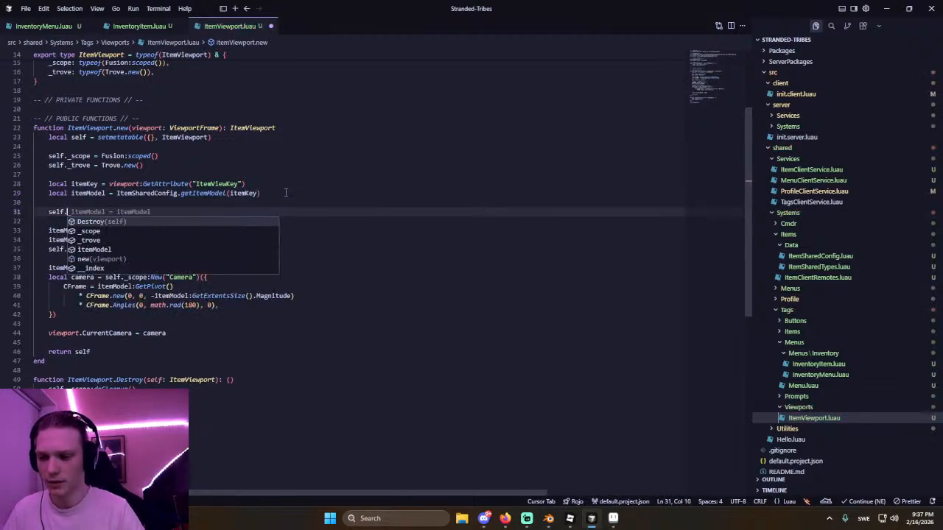
pyautogui.hotkey('ctrl', 'BackSpace')
pyautogui.hotkey('ctrl', 'BackSpace')
pyautogui.hotkey('ctrl', 'BackSpace')
pyautogui.hotkey('ctrl', 'BackSpace')
pyautogui.hotkey('ctrl', 'BackSpace')
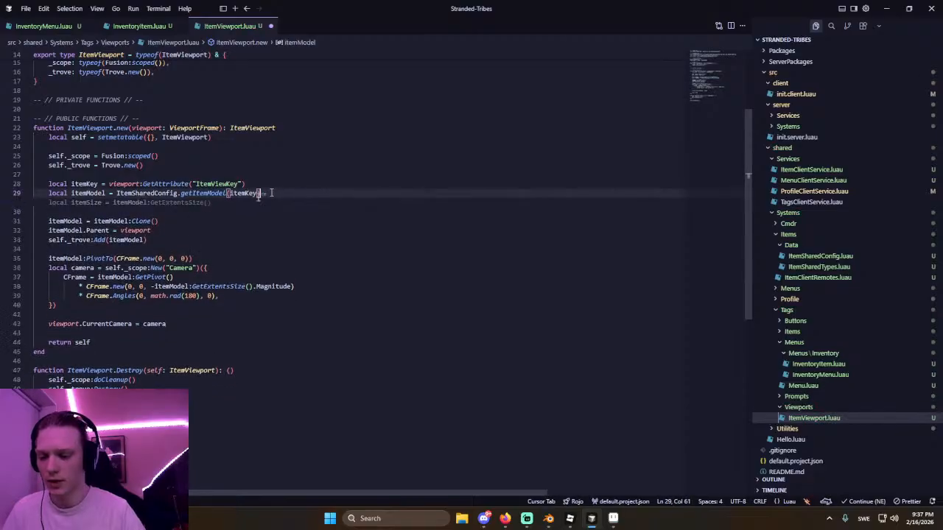
# Try to add a self._trove:Add(Observers...) call below viewport.CurrentCamera = camera, looking through the available observer functions.
pyautogui.moveTo(118, 306); pyautogui.dragTo(116, 314)
pyautogui.click(112, 296)
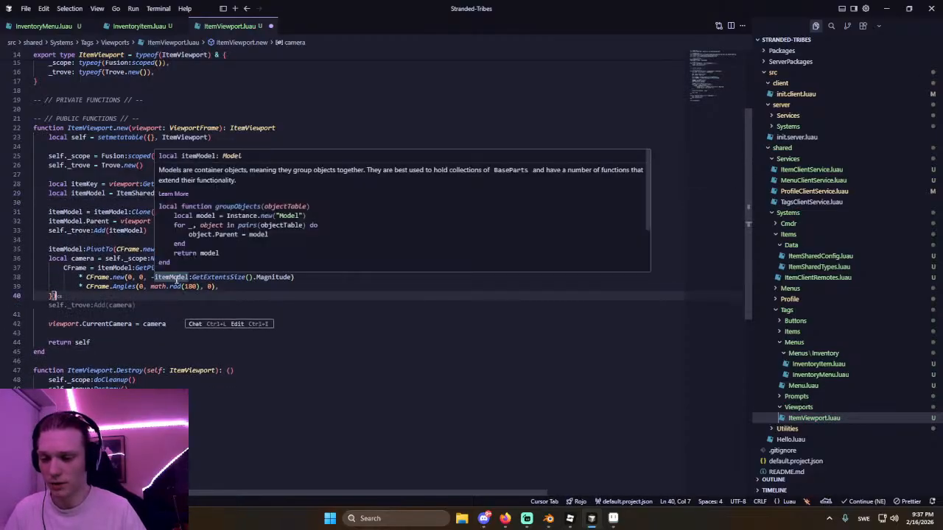
pyautogui.press('Down')
pyautogui.press('BackSpace')
pyautogui.press('Down')
pyautogui.press('End')
pyautogui.press('Return')
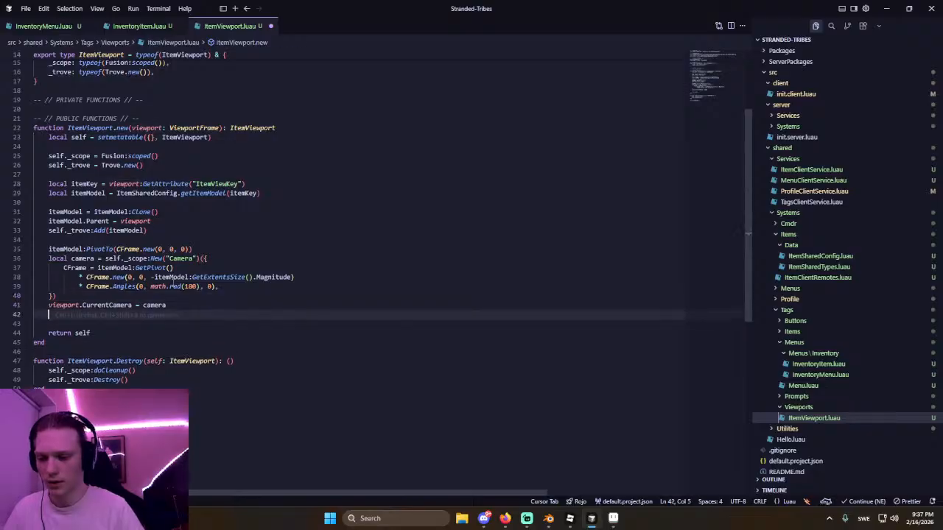
pyautogui.press('Return')
pyautogui.write('self._')
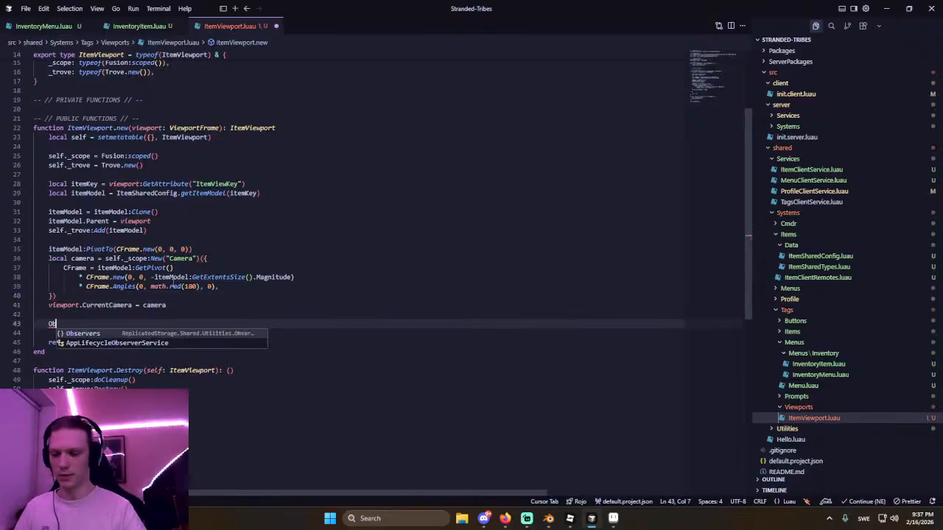
pyautogui.write('trove:Add(Obse')
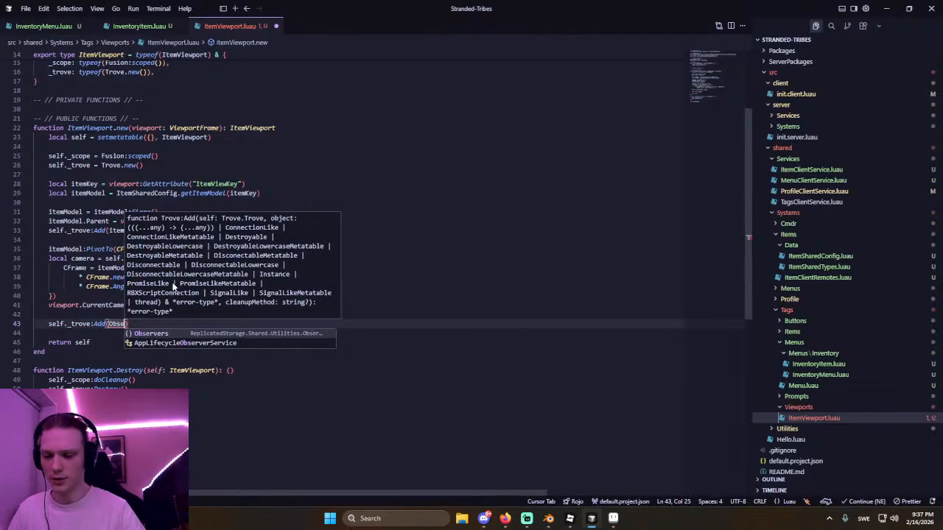
pyautogui.press('Tab')
pyautogui.write('.ob')
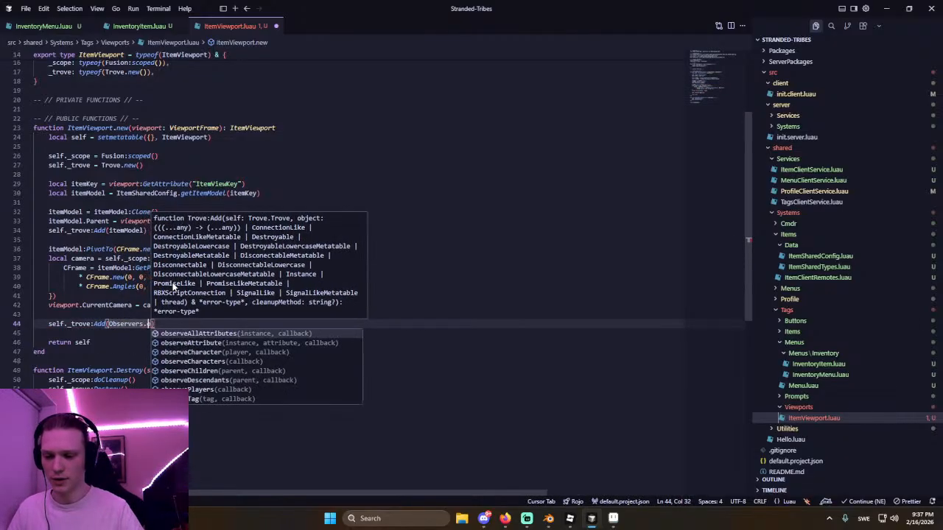
pyautogui.press('Down')
pyautogui.press('Down')
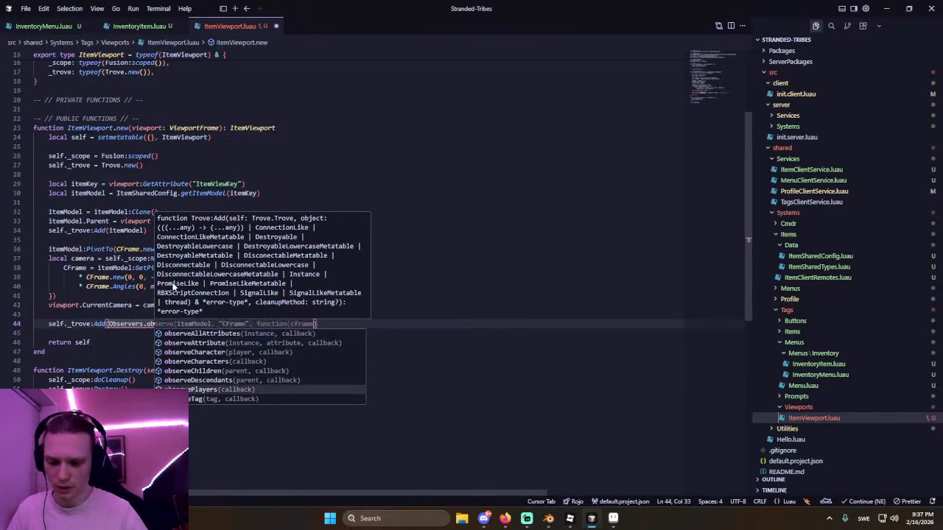
pyautogui.press('Up')
pyautogui.press('Up')
pyautogui.press('Up')
pyautogui.press('Up')
pyautogui.press('Up')
pyautogui.press('Up')
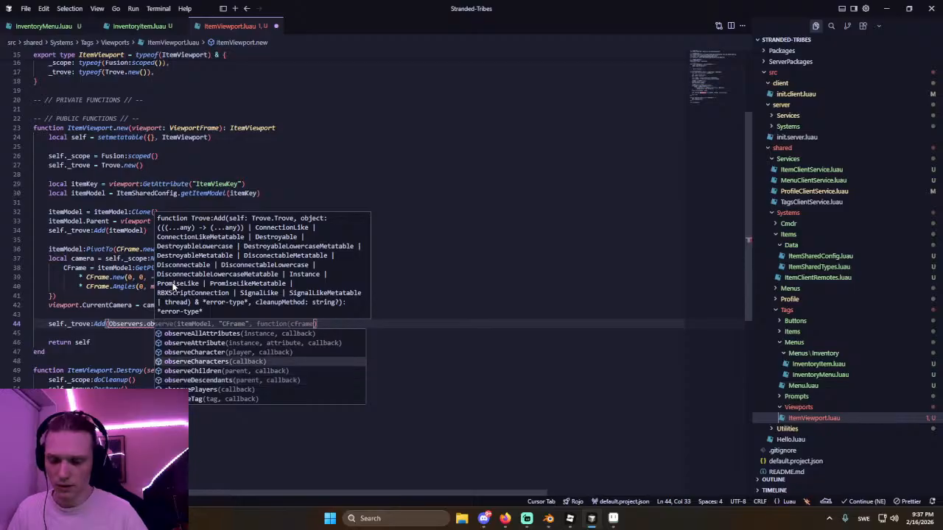
pyautogui.press('Down')
pyautogui.press('Down')
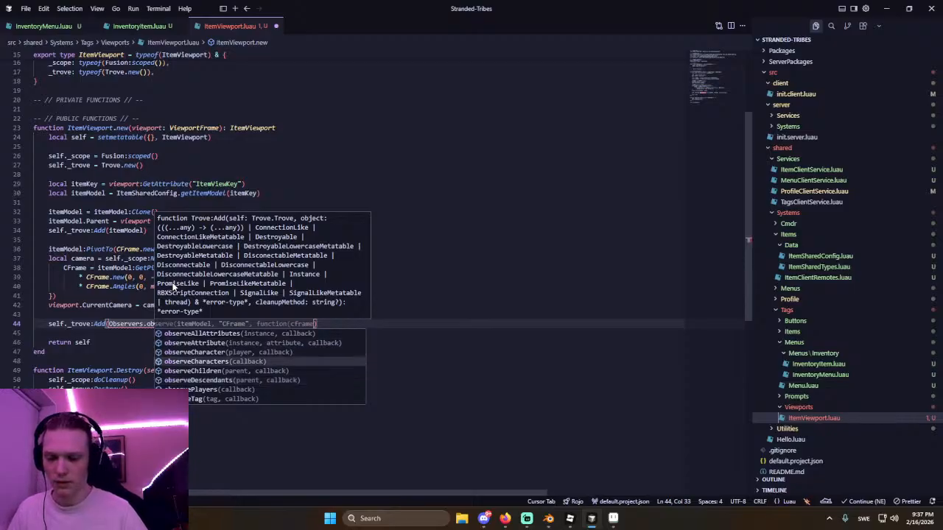
# Delete the unfinished self._trove:Add(Observers...) line above return self and save ItemViewport.luau.
pyautogui.hotkey('ctrl', 'BackSpace')
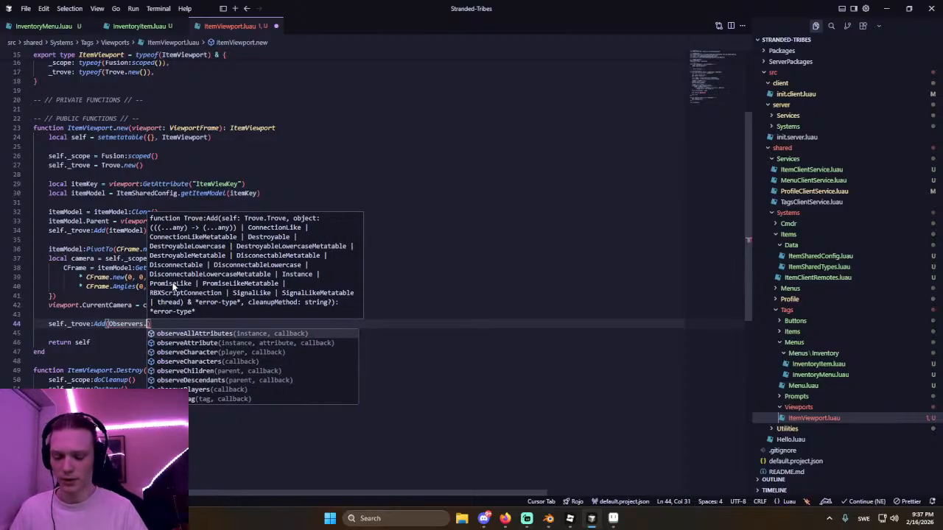
pyautogui.hotkey('ctrl', 'BackSpace')
pyautogui.hotkey('ctrl', 'BackSpace')
pyautogui.hotkey('ctrl', 'BackSpace')
pyautogui.hotkey('ctrl', 'BackSpace')
pyautogui.hotkey('ctrl', 'BackSpace')
pyautogui.hotkey('ctrl', 'BackSpace')
pyautogui.hotkey('ctrl', 's')
pyautogui.click(409, 230)
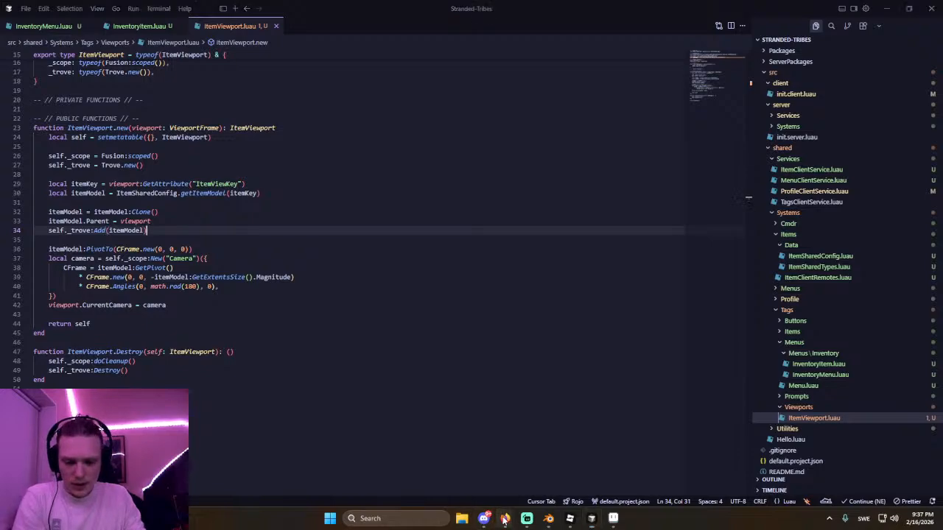
# On the Stranded Tribes Trello board in Firefox, mark the "Inventory gui (menu system)" card complete and move it to In progress.
pyautogui.moveTo(504, 518)
pyautogui.click(492, 492)
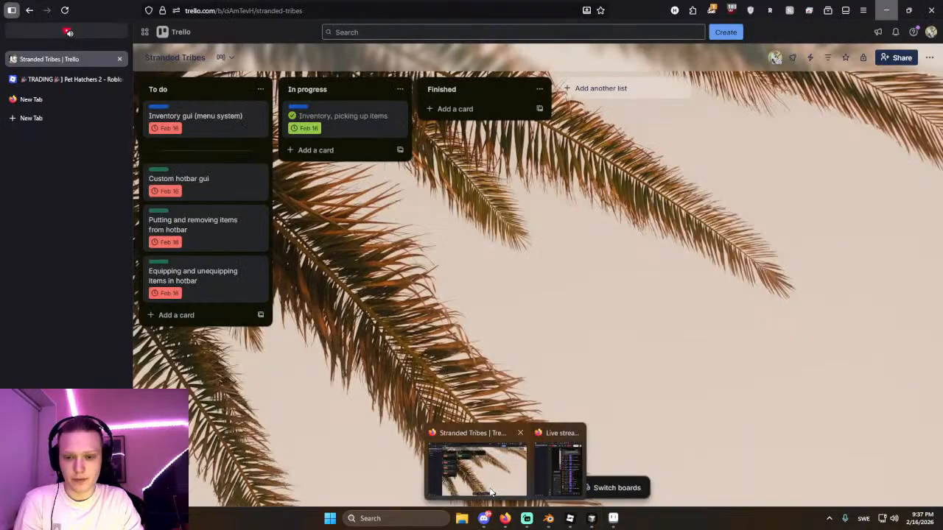
pyautogui.click(152, 116)
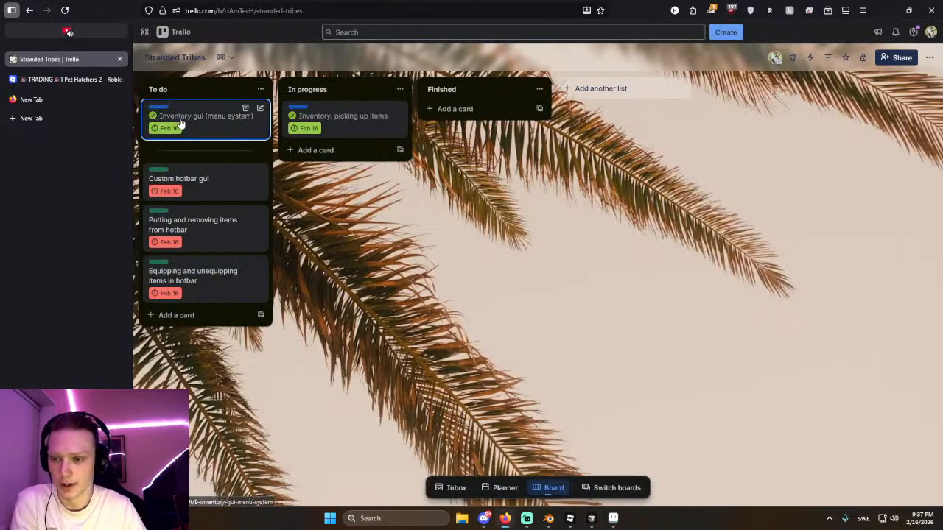
pyautogui.moveTo(155, 116); pyautogui.dragTo(335, 118)
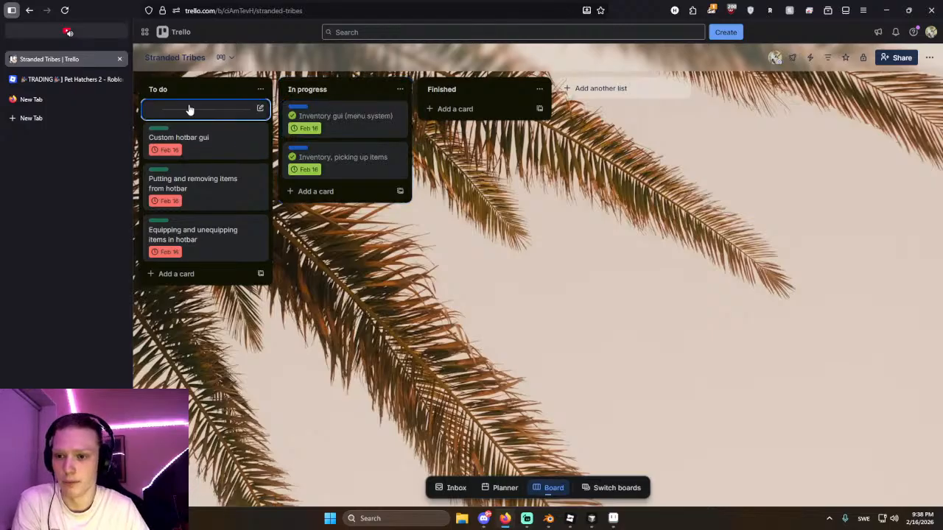
# Archive the separator card at the start of the To do list.
pyautogui.rightClick(190, 111)
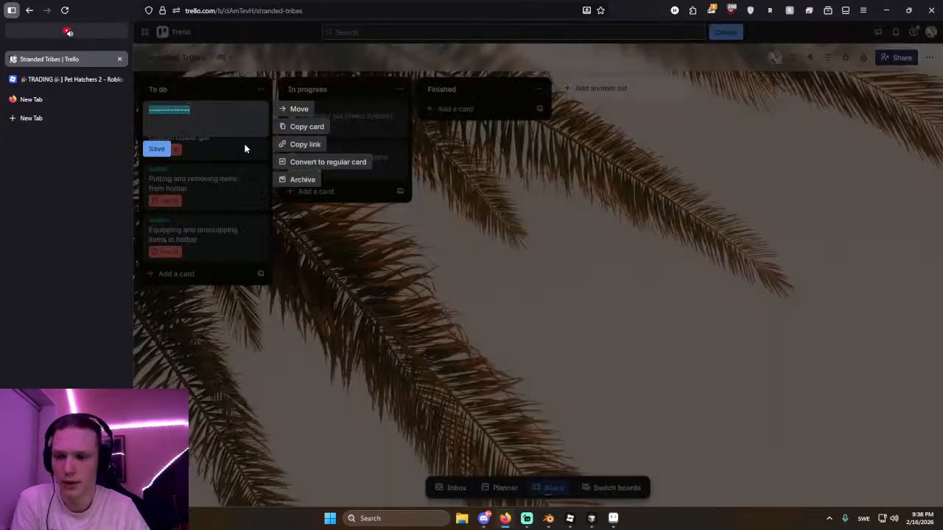
pyautogui.click(295, 181)
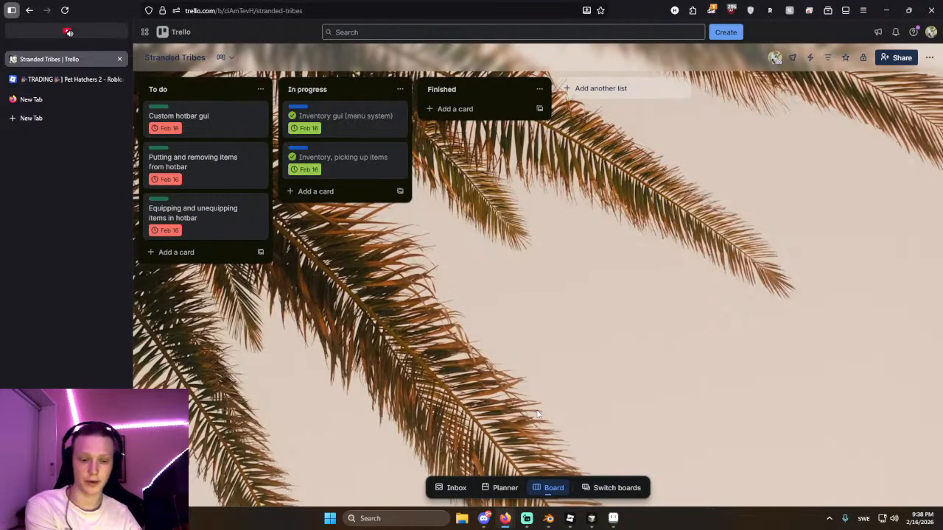
# Playtest in Roblox Studio, toggle the inventory open and closed repeatedly while moving the character, and stop the test.
pyautogui.click(590, 519)
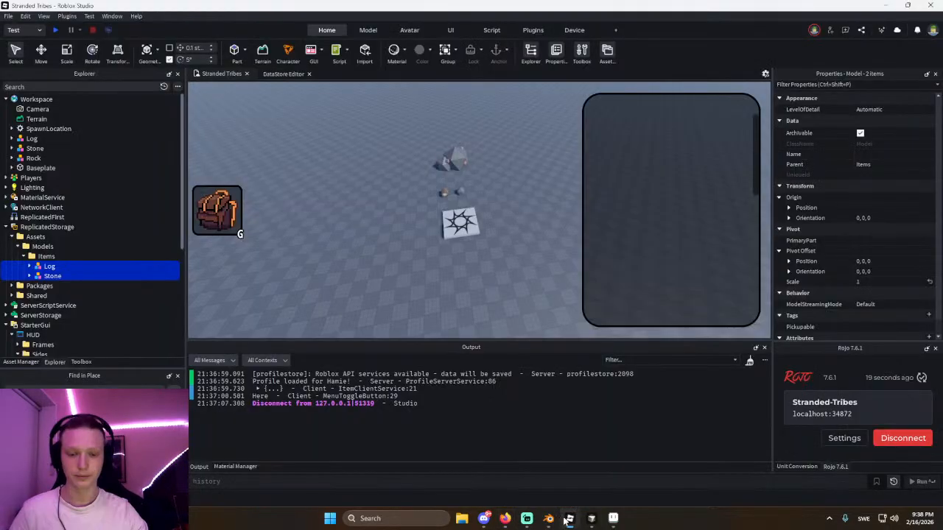
pyautogui.click(55, 31)
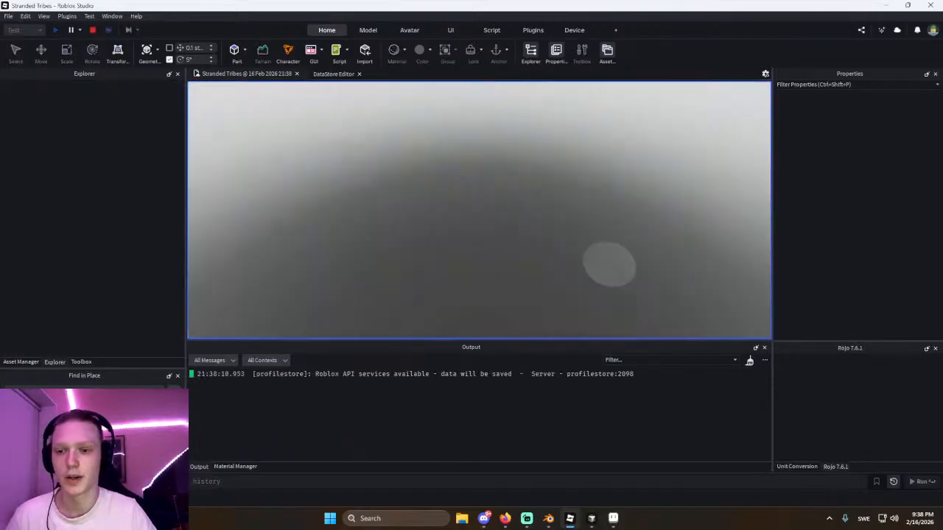
pyautogui.click(210, 230)
pyautogui.click(211, 230)
pyautogui.click(210, 229)
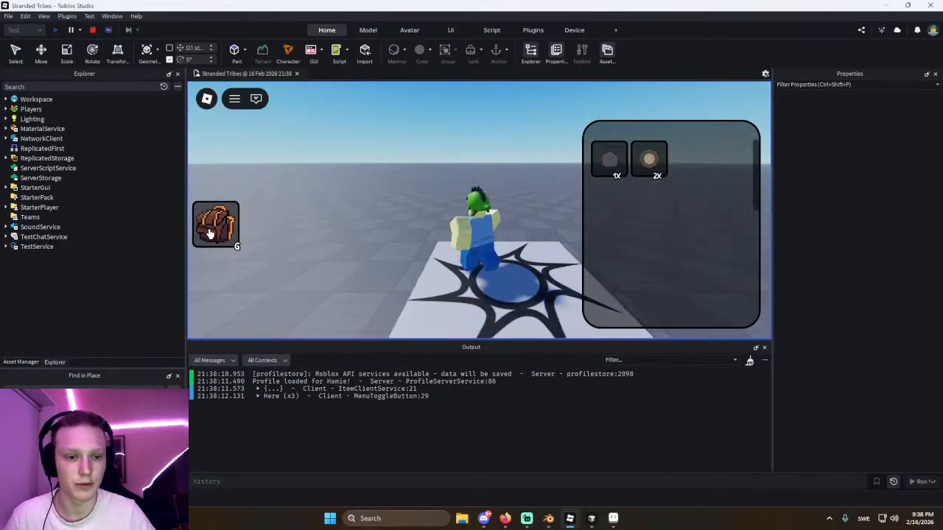
pyautogui.press('a')
pyautogui.click(216, 213)
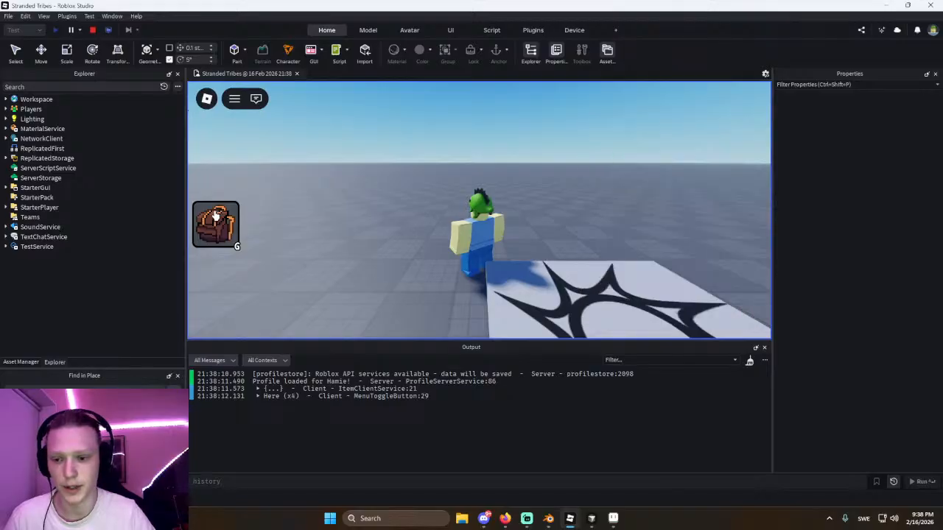
pyautogui.click(217, 214)
pyautogui.click(216, 213)
pyautogui.click(217, 214)
pyautogui.click(217, 213)
pyautogui.press('a')
pyautogui.click(93, 30)
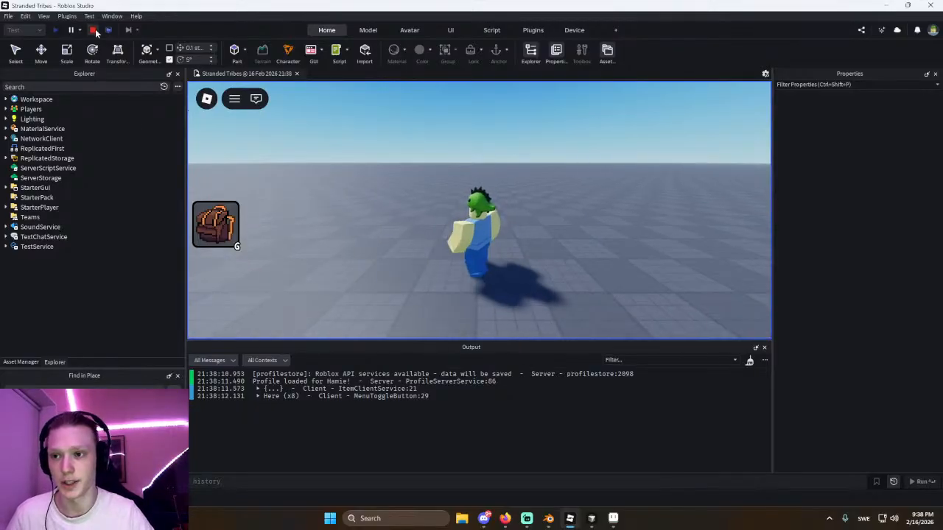
pyautogui.hotkey('alt', 'Tab')
pyautogui.hotkey('alt', 'Tab')
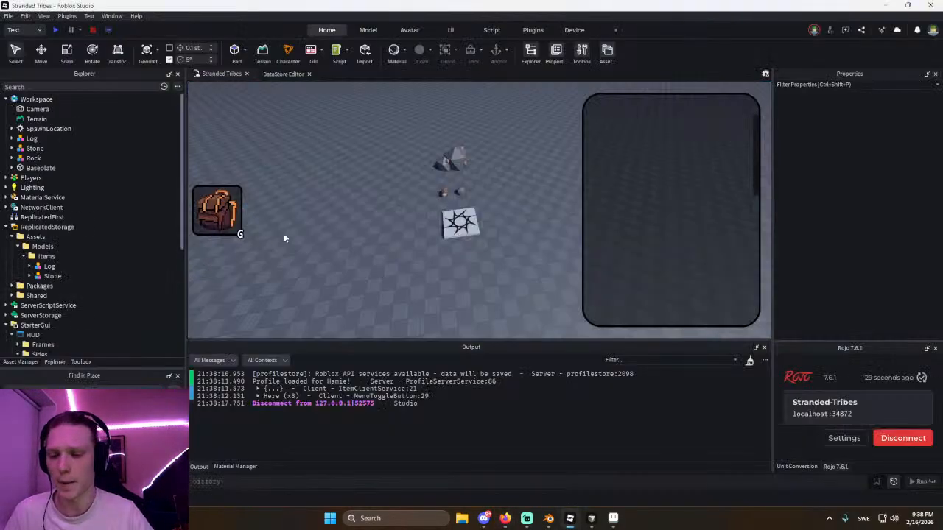
# Select the Inventory frame in the HUD's Frames folder and start adding an attribute to it, bringing up the attribute type choices.
pyautogui.click(237, 230)
pyautogui.click(30, 214)
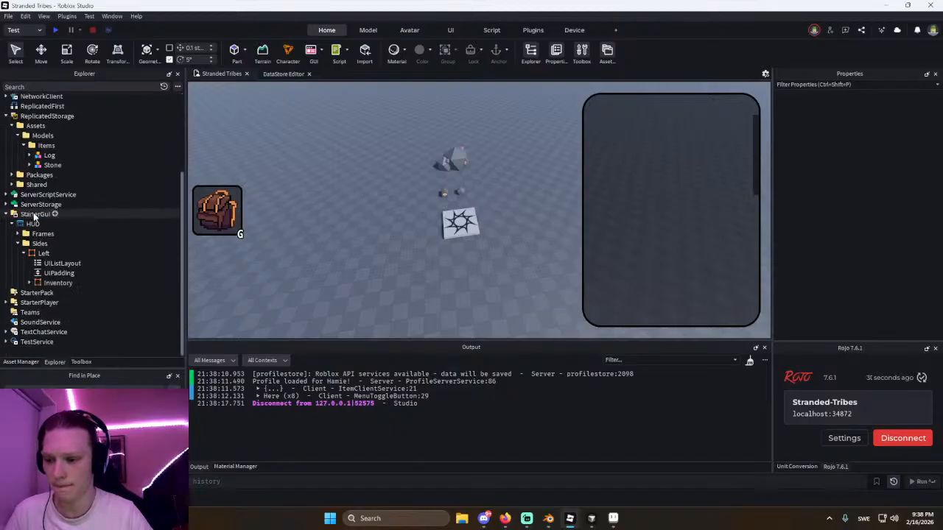
pyautogui.click(46, 282)
pyautogui.scroll(-5, 887, 248)
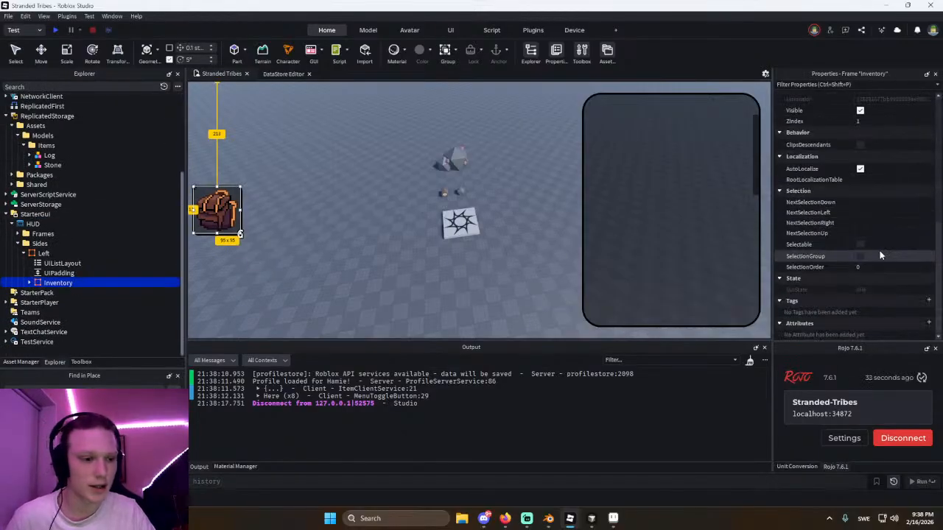
pyautogui.click(21, 234)
pyautogui.click(30, 243)
pyautogui.doubleClick(30, 246)
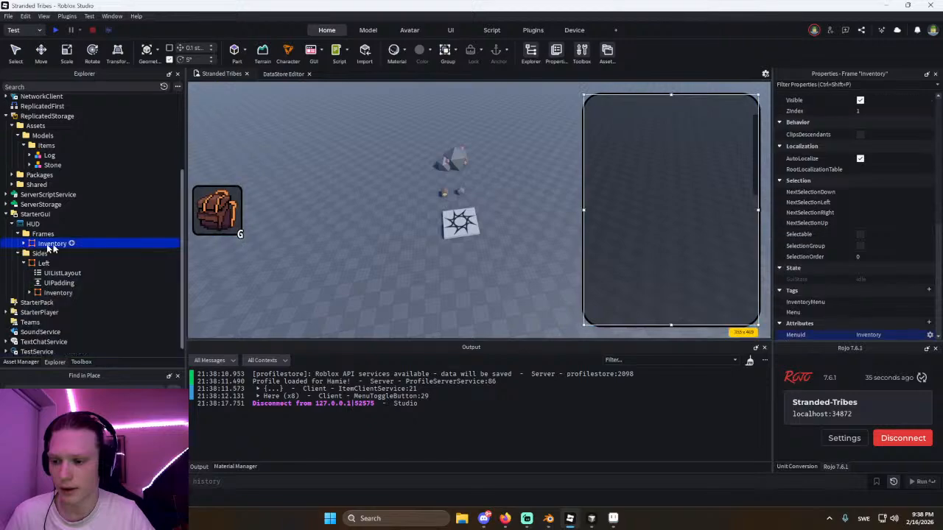
pyautogui.click(929, 323)
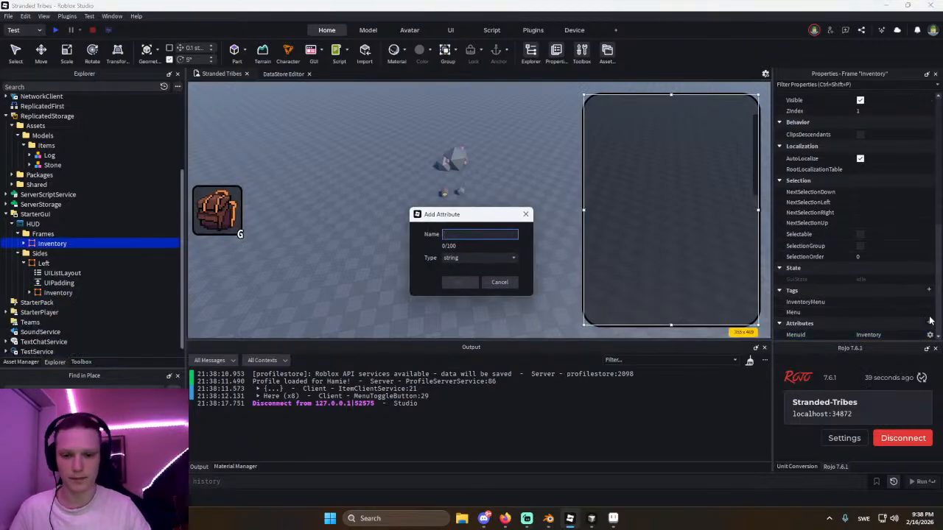
pyautogui.click(462, 258)
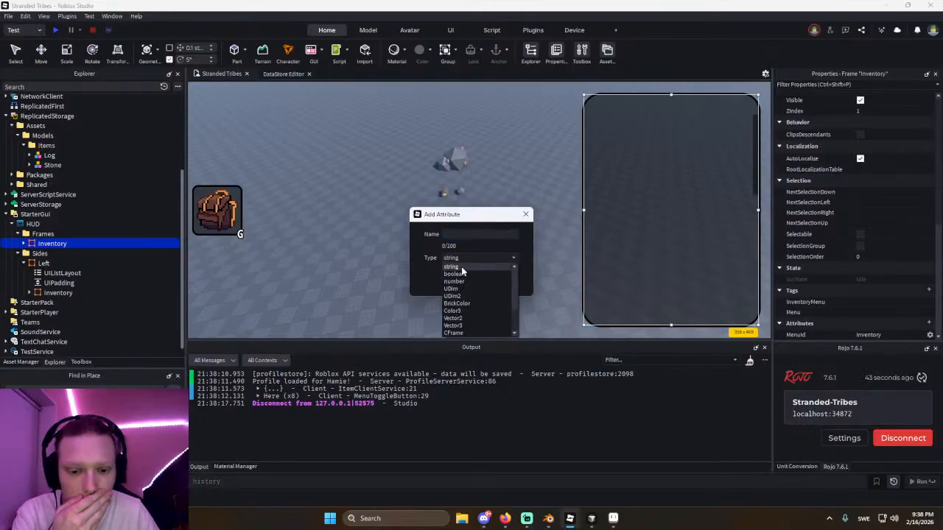
# Add a string attribute named ToggleKeybind to the Inventory frame and set its value to G.
pyautogui.click(465, 259)
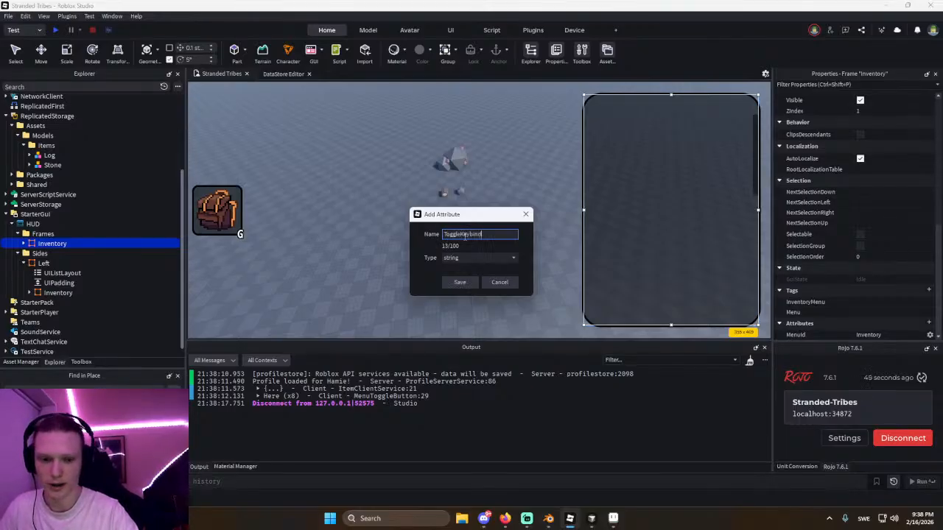
pyautogui.press('Return')
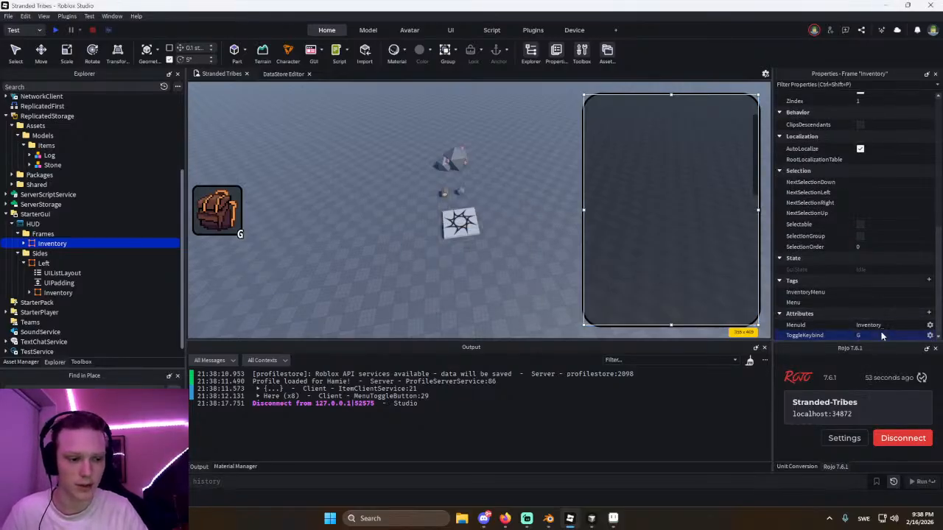
# Switch to Cursor and close the open InventoryMenu, InventoryItem and ItemViewport files, keeping the project file tree shown.
pyautogui.click(589, 521)
pyautogui.click(353, 341)
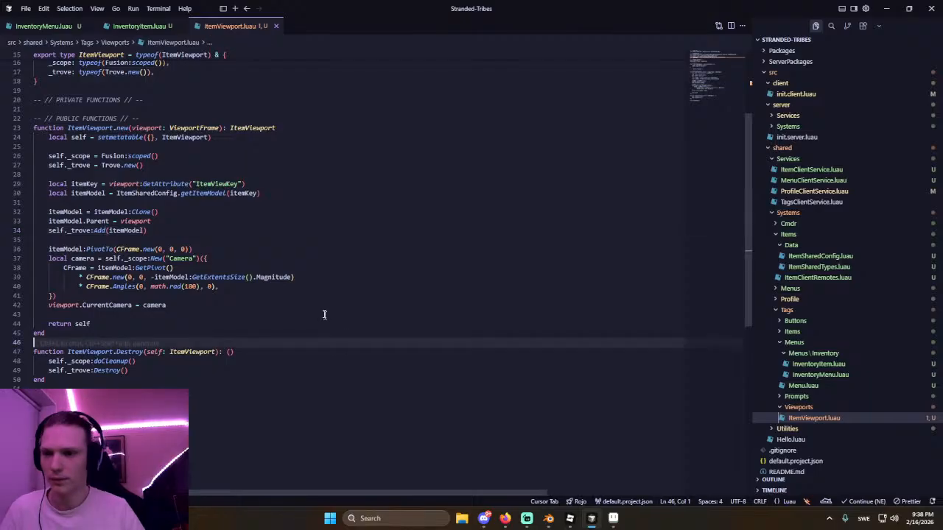
pyautogui.hotkey('ctrl', 'w')
pyautogui.hotkey('ctrl', 'w')
pyautogui.hotkey('ctrl', 'w')
pyautogui.hotkey('ctrl', 'b')
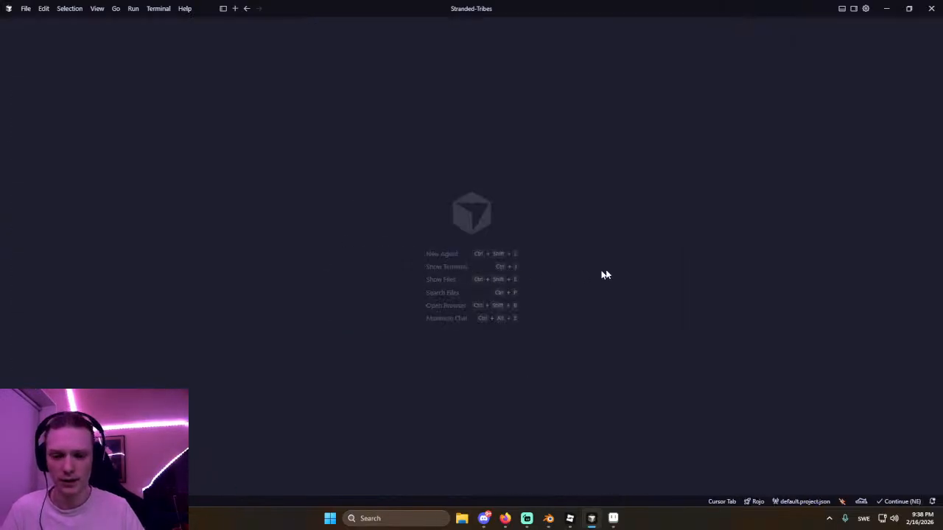
pyautogui.hotkey('ctrl', 'b')
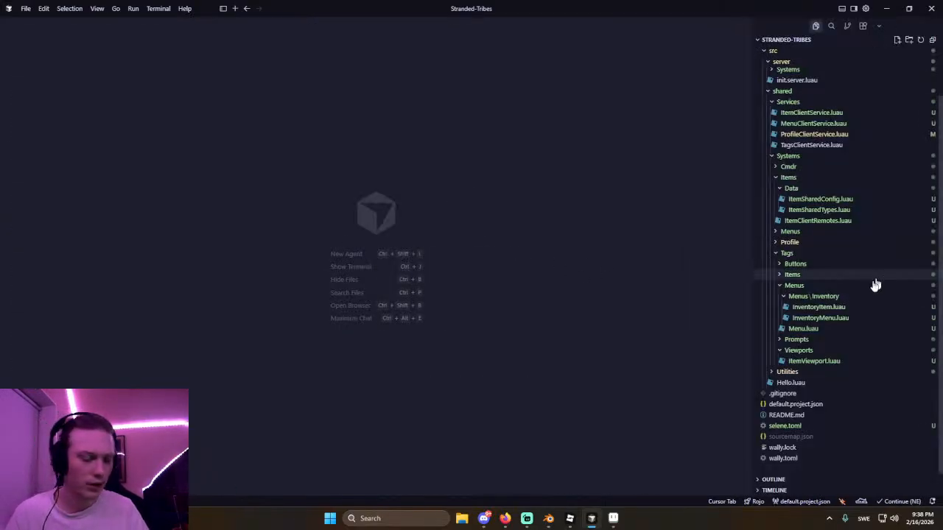
# Open Menu.luau from the Tags Menus folder and insert empty lines after the AddMenu call in Menu.new.
pyautogui.click(802, 300)
pyautogui.click(797, 311)
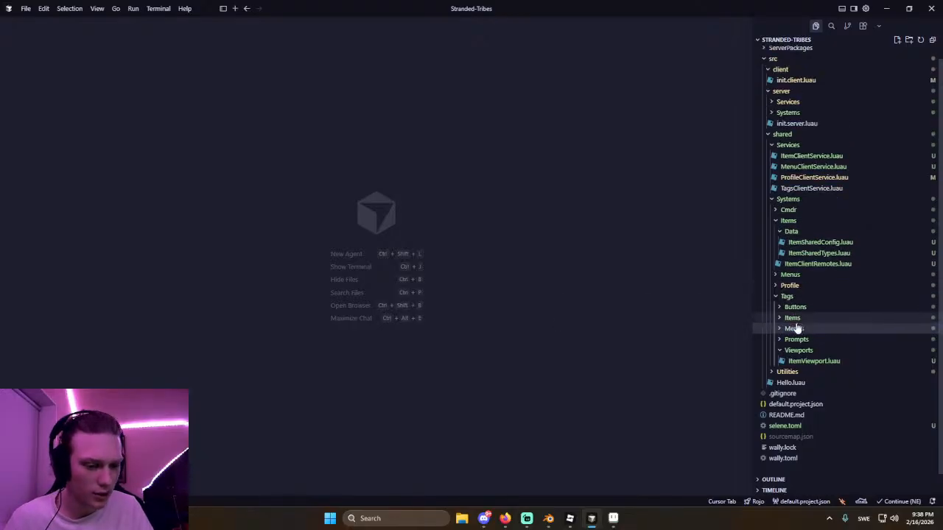
pyautogui.click(795, 330)
pyautogui.click(793, 332)
pyautogui.click(794, 330)
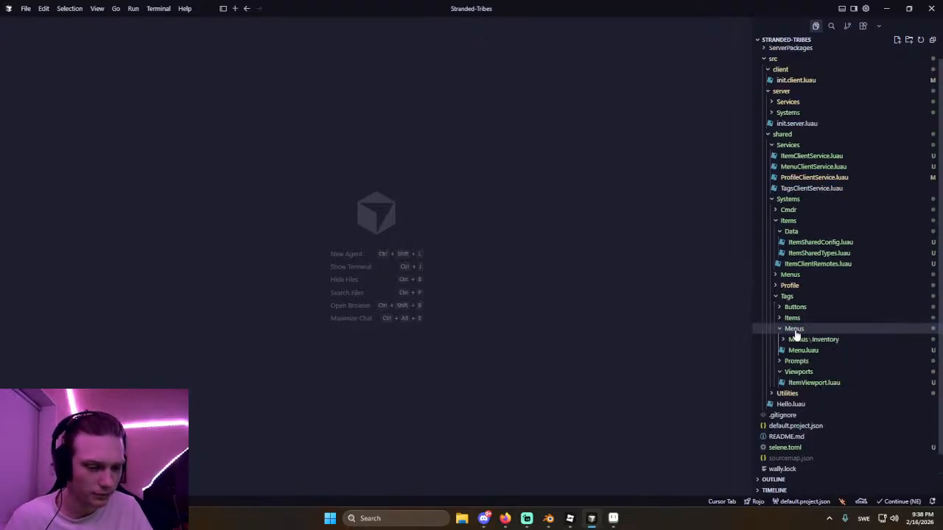
pyautogui.click(796, 350)
pyautogui.click(255, 308)
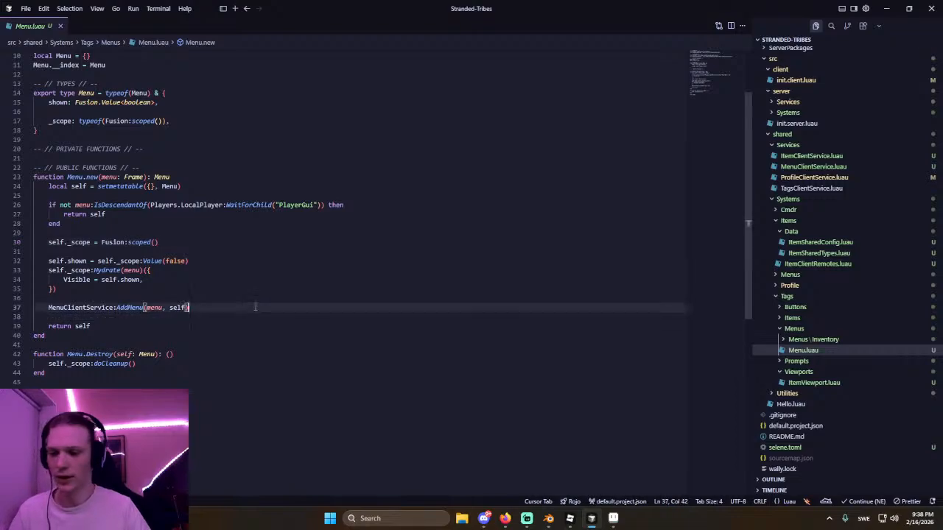
pyautogui.press('Return')
pyautogui.press('Return')
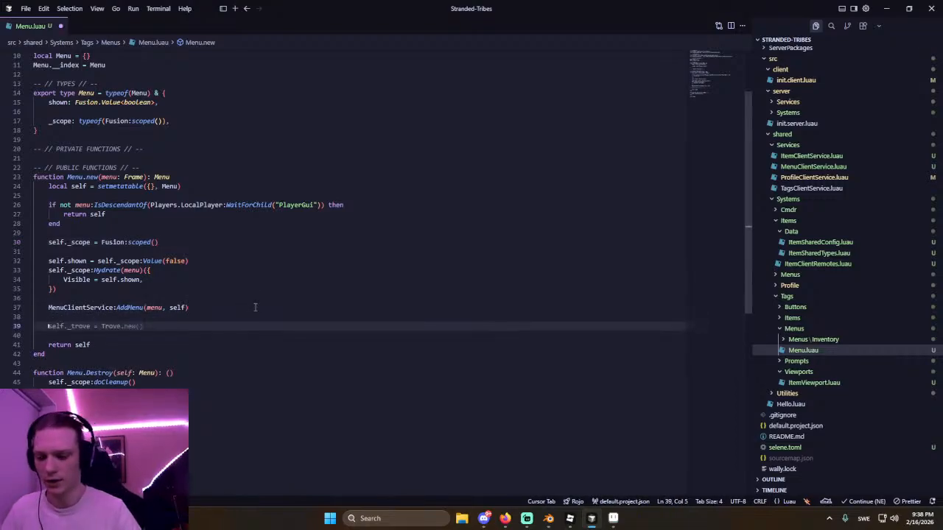
pyautogui.write('user')
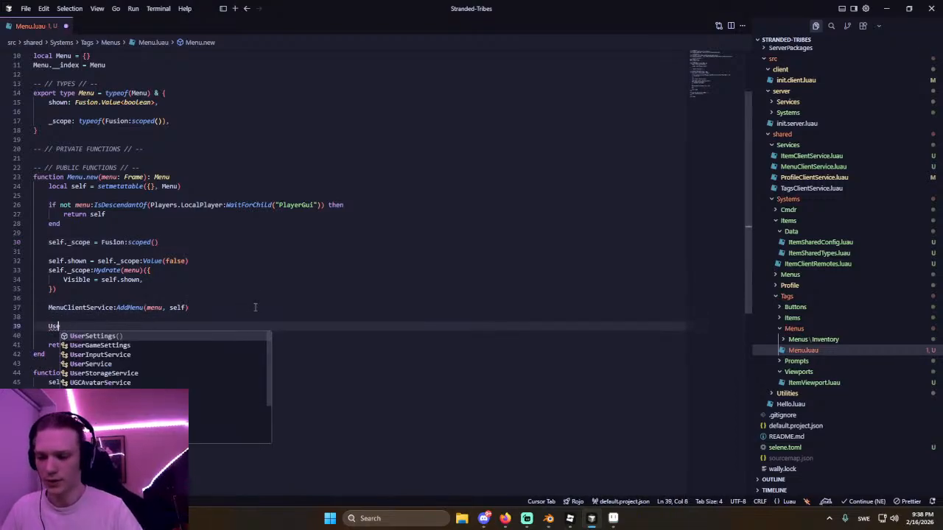
pyautogui.press('Down')
pyautogui.press('Down')
pyautogui.hotkey('ctrl', 'BackSpace')
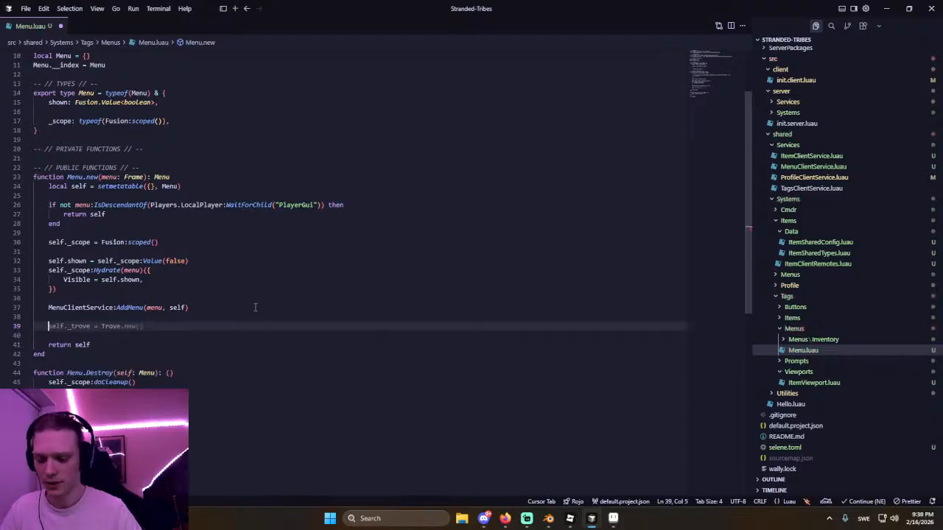
# Add self._trove = Trove.new() below the scope in Menu.new, with the Trove require and the _trove field in the Menu type.
pyautogui.click(217, 244)
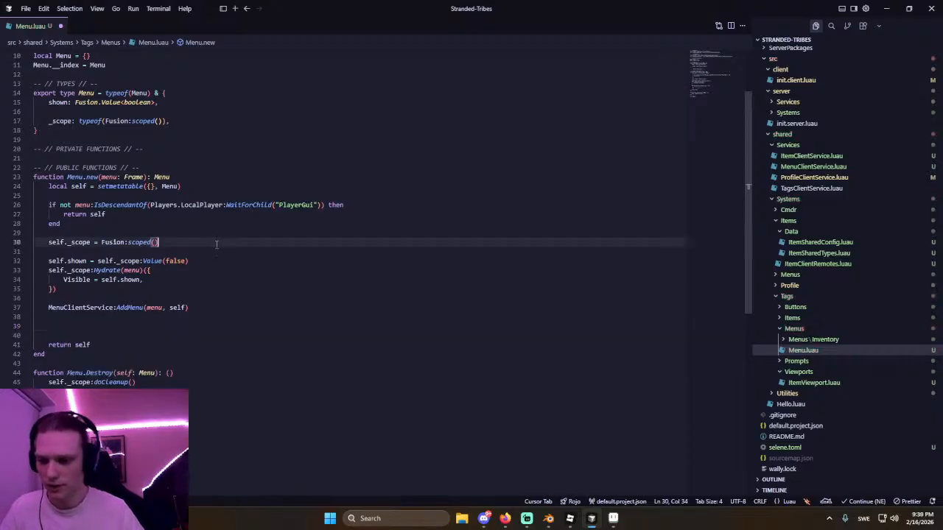
pyautogui.press('Return')
pyautogui.write('self._trove = Trove.new()')
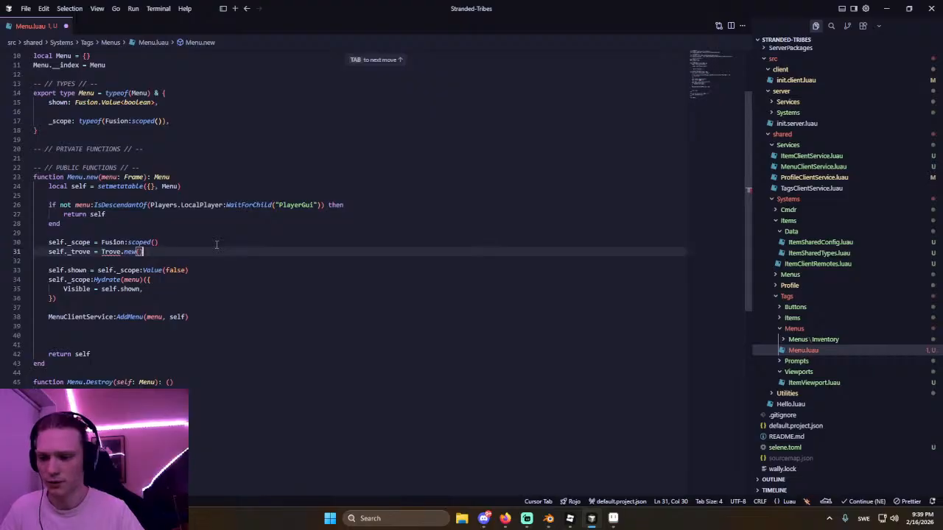
pyautogui.press('Tab')
pyautogui.press('Tab')
pyautogui.press('Tab')
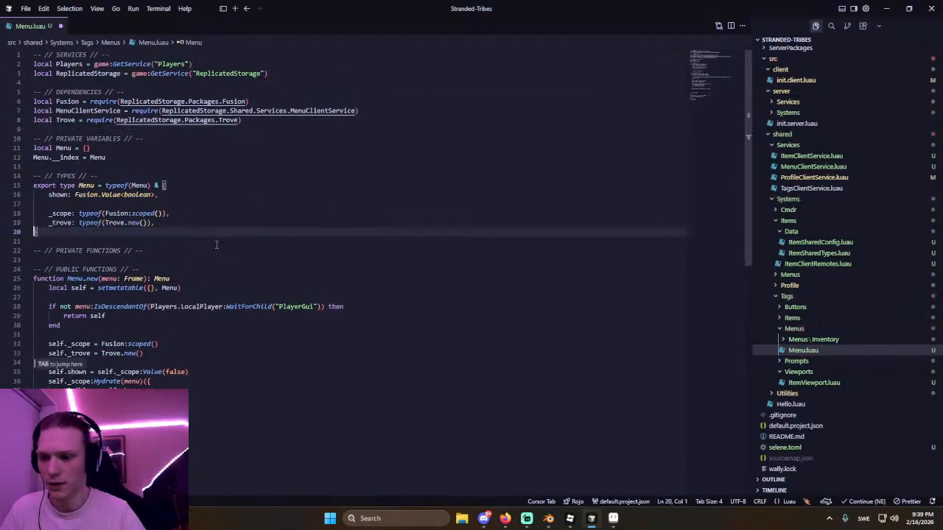
# Add self._trove:Destroy() after the scope cleanup in Menu.Destroy and return to the empty line in Menu.new.
pyautogui.scroll(-5, 221, 243)
pyautogui.click(148, 346)
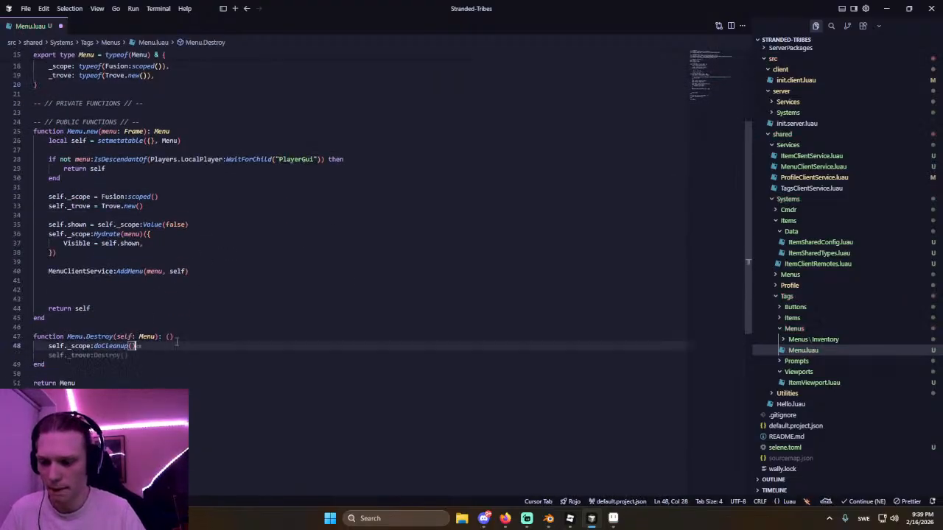
pyautogui.press('Tab')
pyautogui.press('Tab')
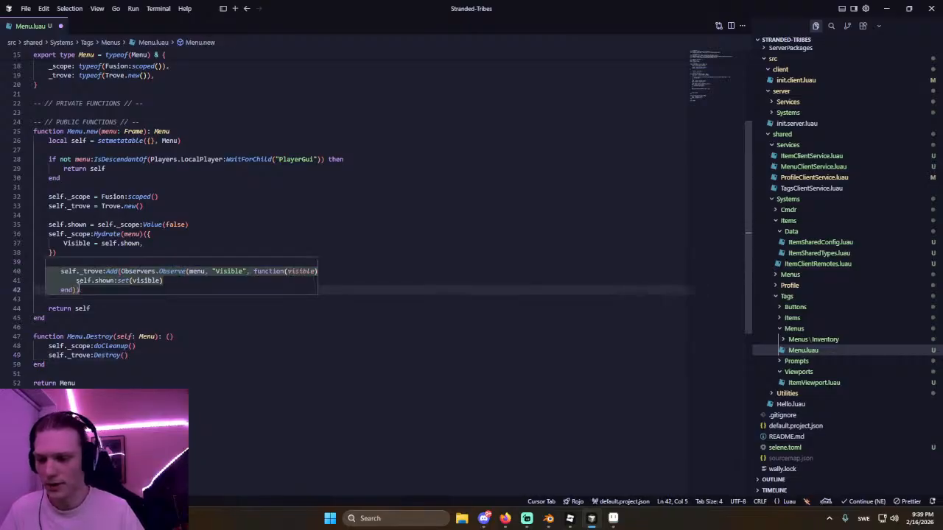
# Add a UserInputService.InputBegan connection to self._trove after AddMenu, with a multi-line callback taking a0: InputObject and a1: boolean.
pyautogui.write('self._')
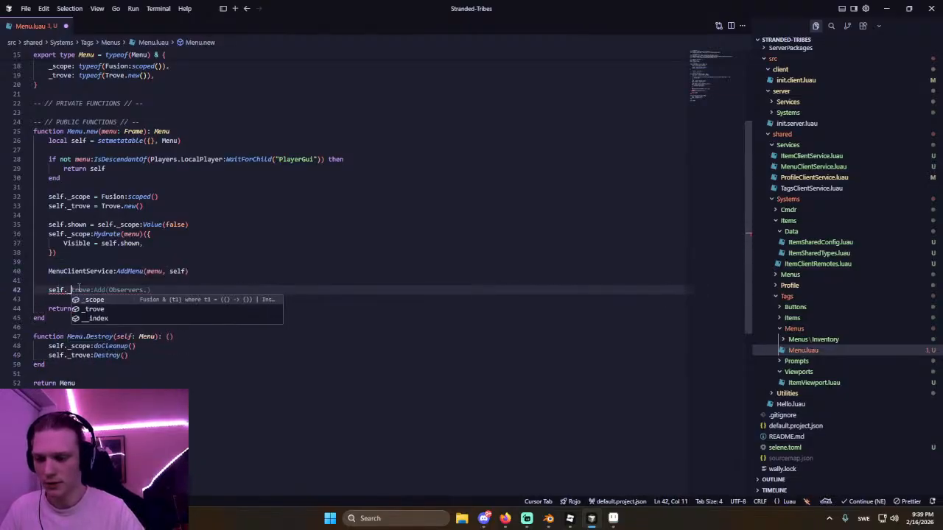
pyautogui.write('trove:Add(User')
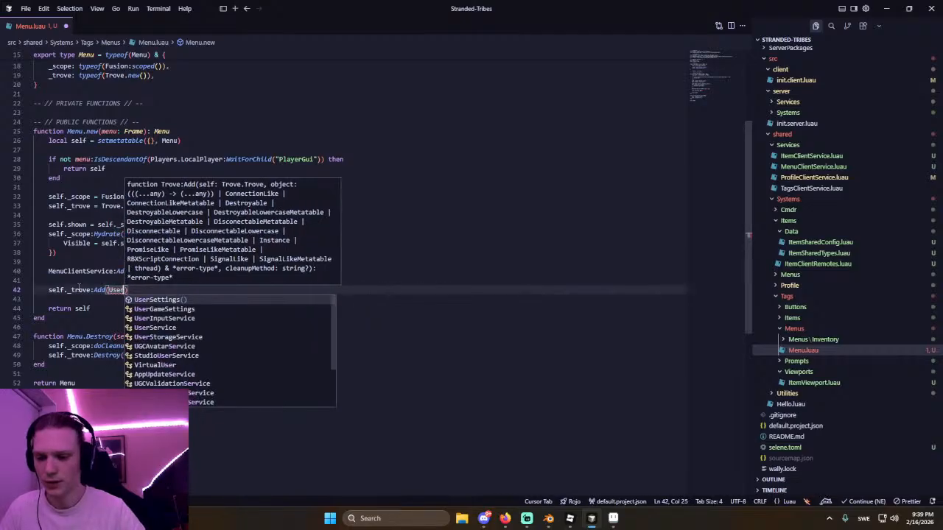
pyautogui.write('InputService.InputBegan:')
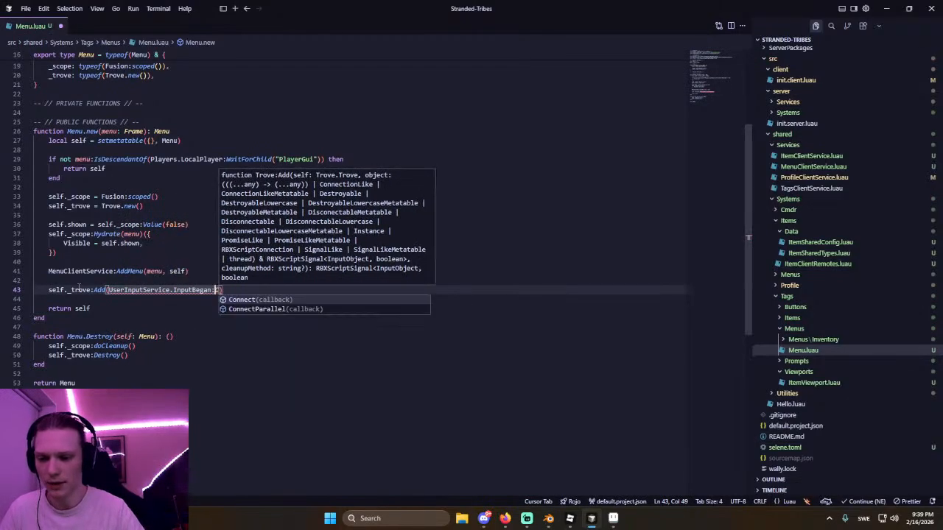
pyautogui.write('Connect(fun')
pyautogui.press('Down')
pyautogui.press('Up')
pyautogui.write('ction(a0: InputObject, a1: boolean)  end')
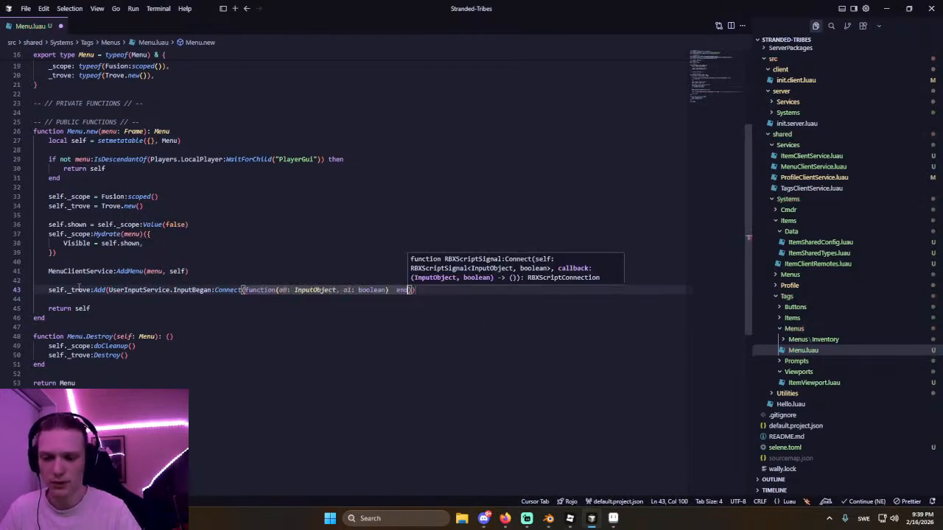
pyautogui.press('Left')
pyautogui.press('Left')
pyautogui.press('Left')
pyautogui.press('BackSpace')
pyautogui.press('BackSpace')
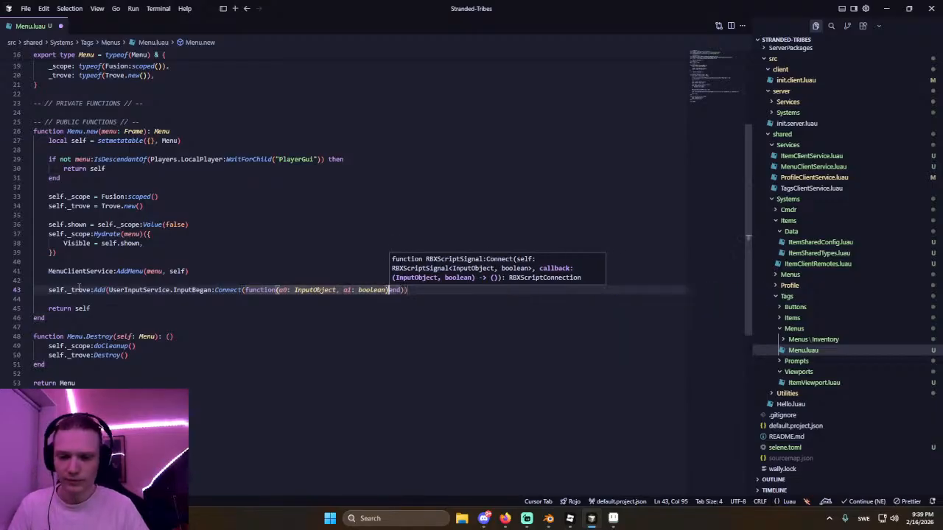
pyautogui.press('Return')
pyautogui.press('Tab')
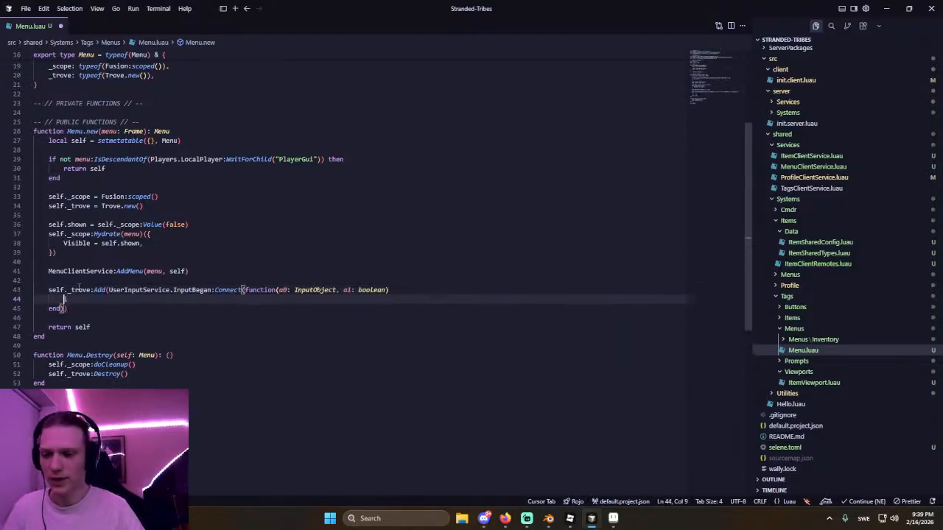
# Add an if a1 then return check at the start of the InputBegan callback.
pyautogui.write('if a')
pyautogui.write('1 then')
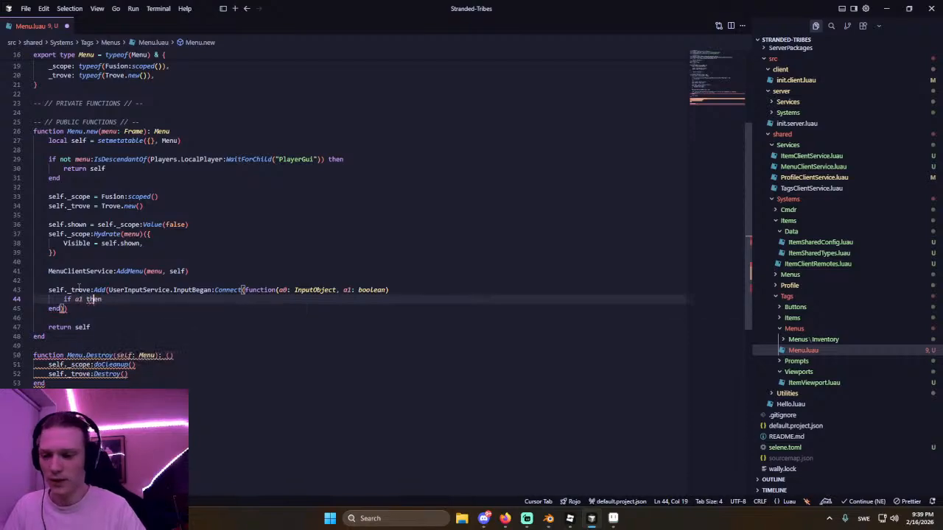
pyautogui.press('Return')
pyautogui.write('return')
pyautogui.press('Return')
pyautogui.write('end')
pyautogui.press('Return')
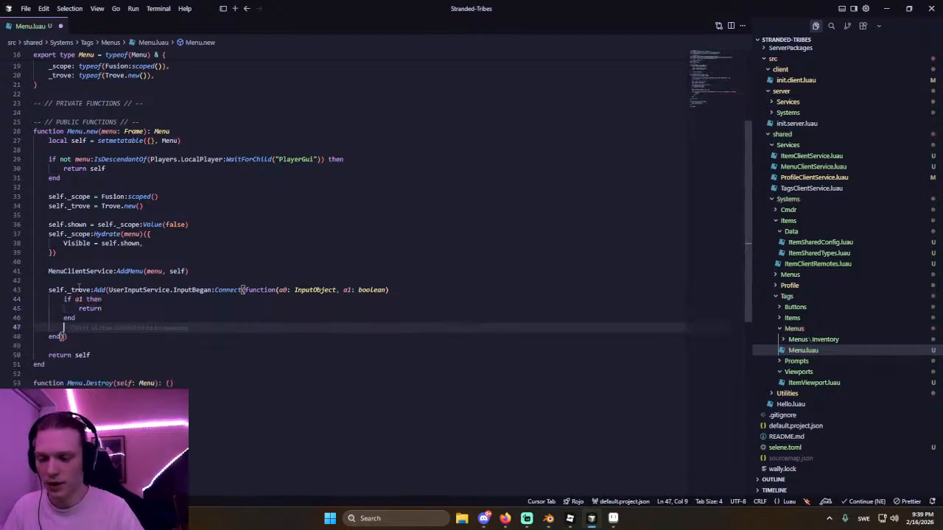
pyautogui.write('if a')
pyautogui.press('BackSpace')
pyautogui.press('BackSpace')
pyautogui.press('BackSpace')
pyautogui.press('BackSpace')
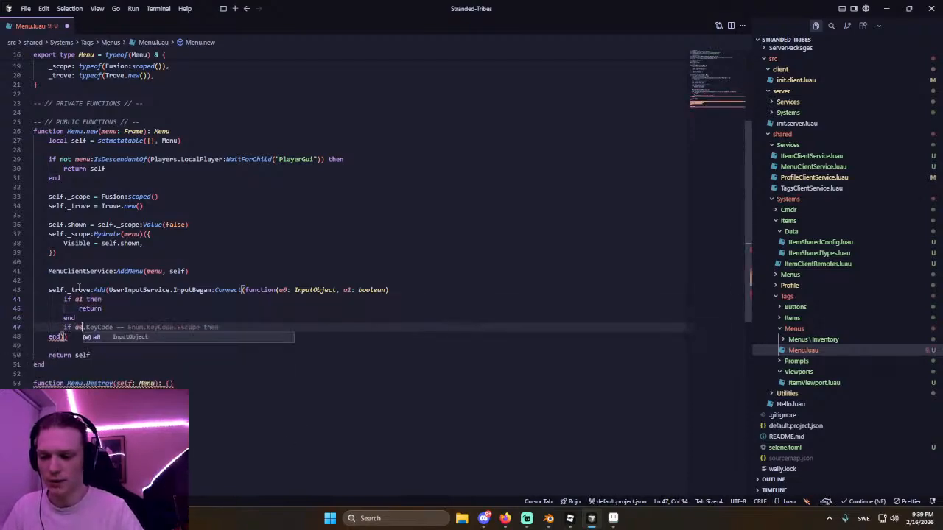
# Add a condition comparing the menu's ToggleKeybind attribute with a0.KeyCode that sets self.shown to not self.shown:get().
pyautogui.write('if ')
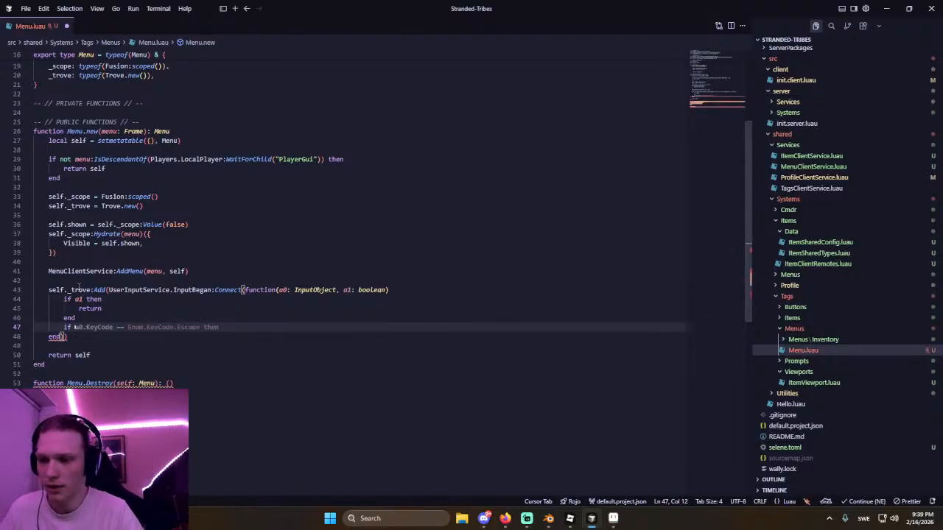
pyautogui.write('menu:GetAttribute')
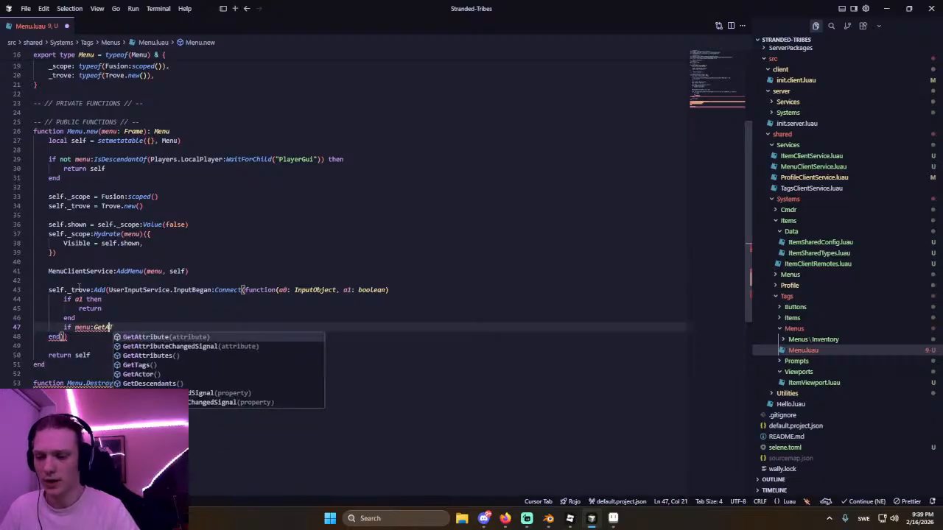
pyautogui.press('Tab')
pyautogui.write('ToggleKey')
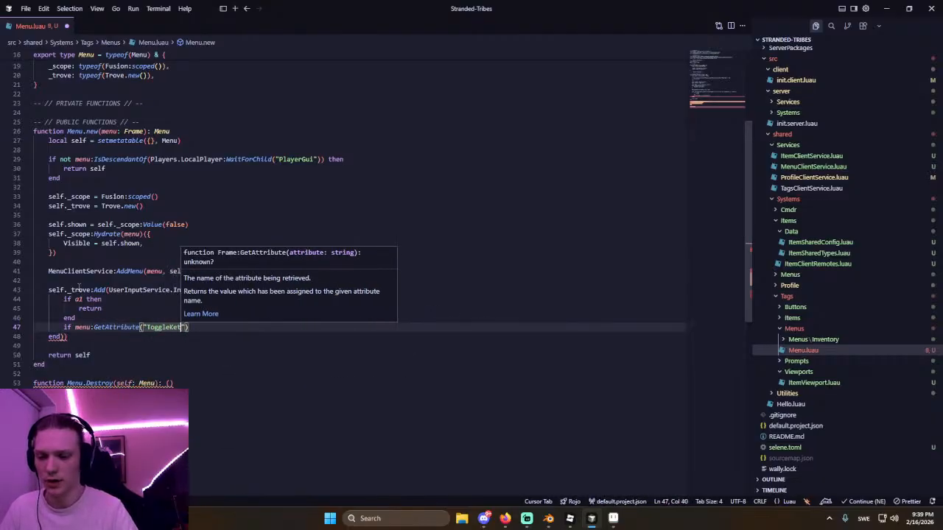
pyautogui.write('bind')
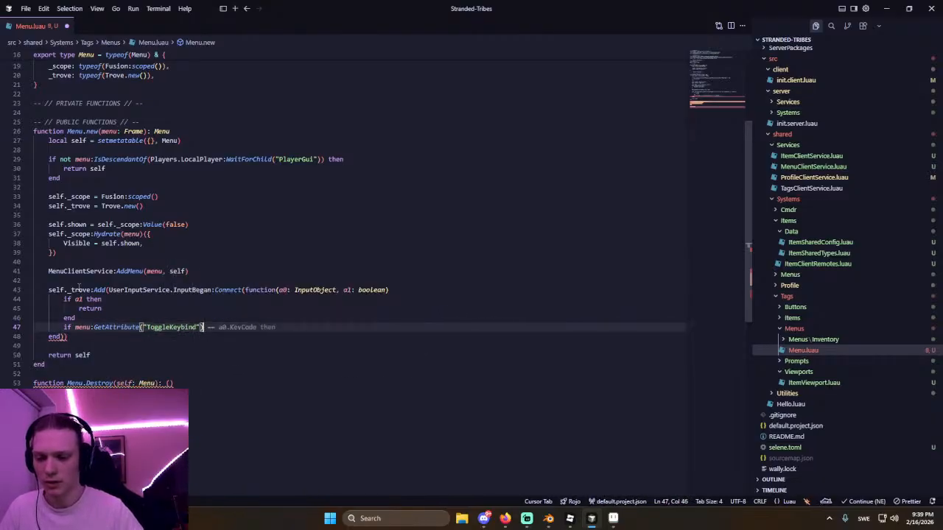
pyautogui.press('End')
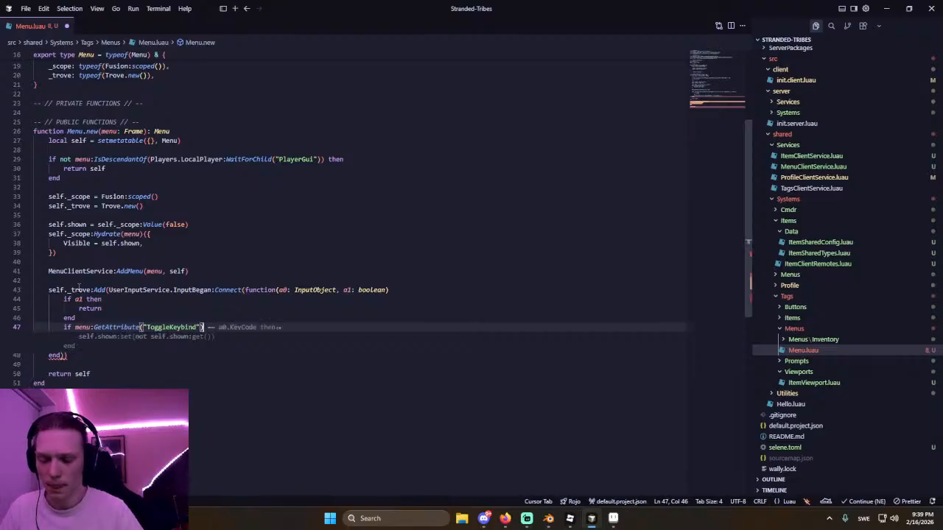
pyautogui.press('Tab')
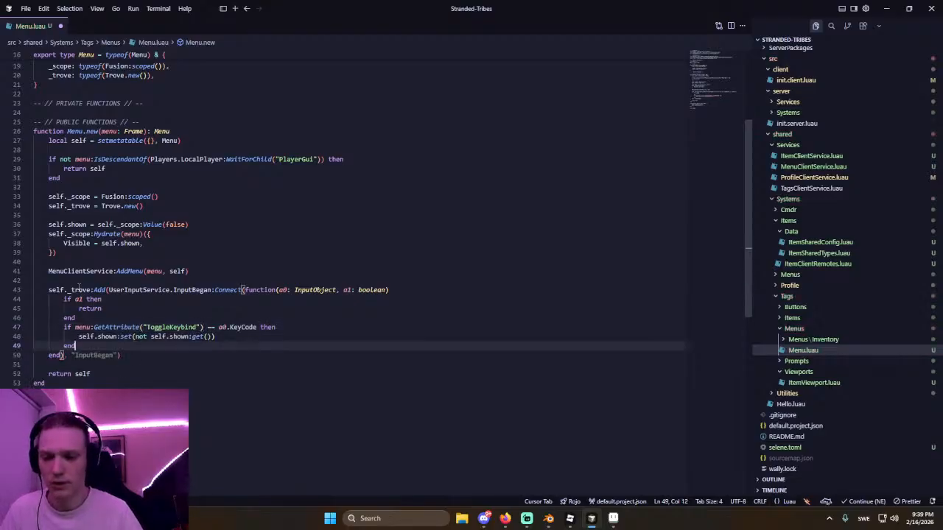
# Replace the self.shown:set(not self.shown:get()) statement in the ToggleKeybind condition with the start of a new self.shown statement.
pyautogui.click(245, 328)
pyautogui.moveTo(215, 337); pyautogui.dragTo(79, 337)
pyautogui.press('BackSpace')
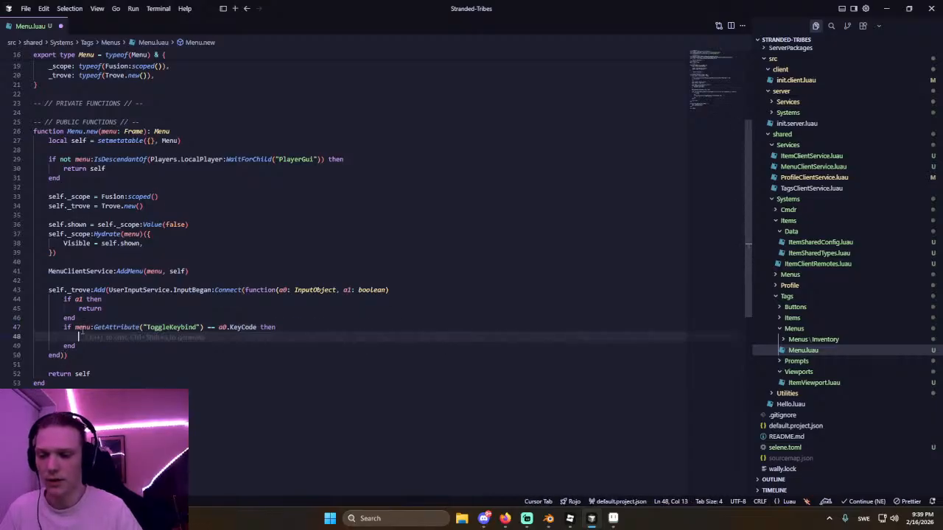
pyautogui.write('self.')
pyautogui.press('BackSpace')
pyautogui.press('BackSpace')
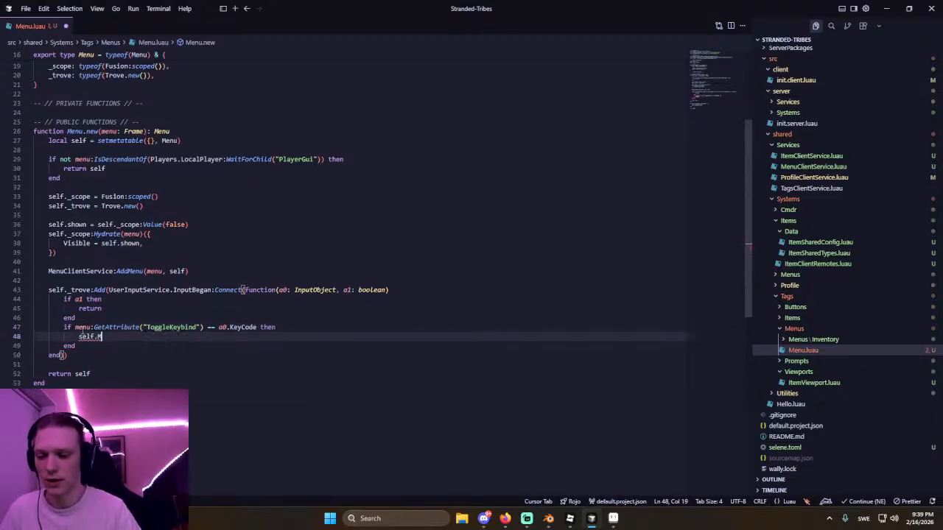
pyautogui.write('f.shown')
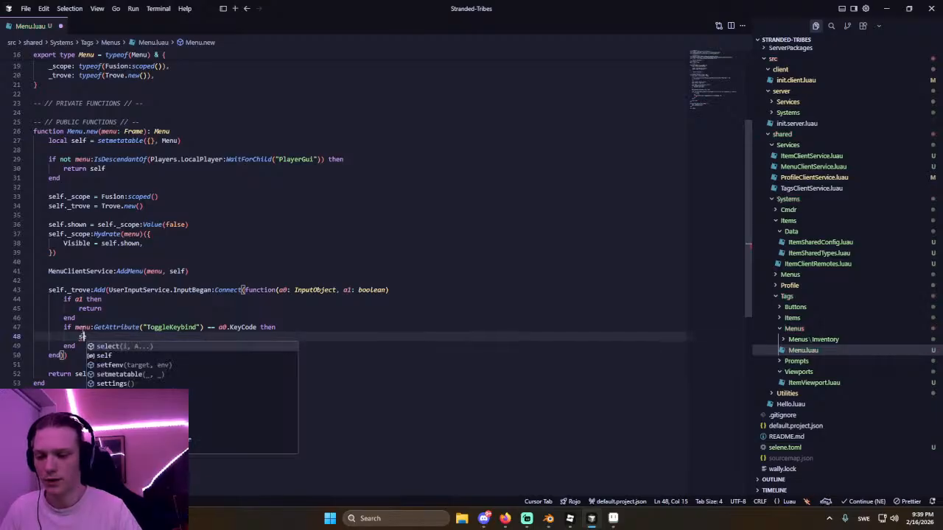
# Declare a local peek variable from Fusion.peek at the start of the private variables section, above the Menu table.
pyautogui.scroll(5, 117, 192)
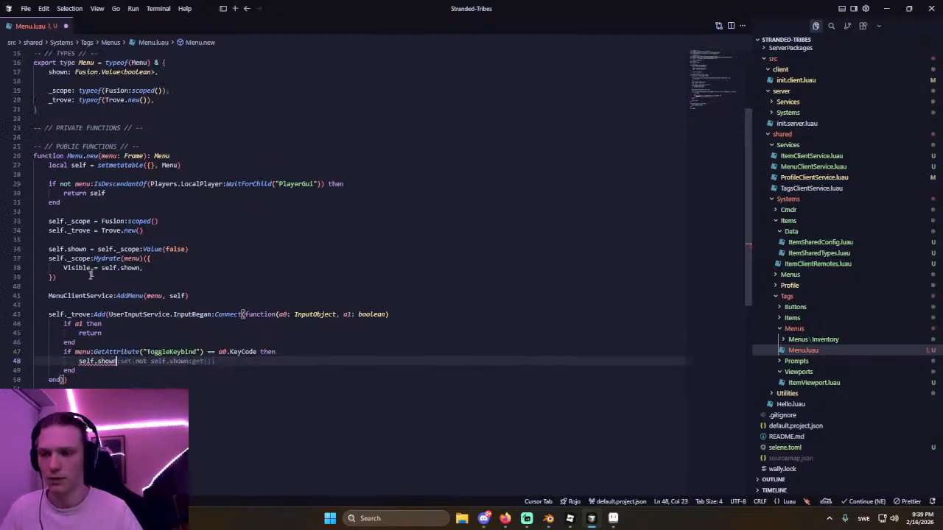
pyautogui.click(172, 151)
pyautogui.press('Return')
pyautogui.write('lo')
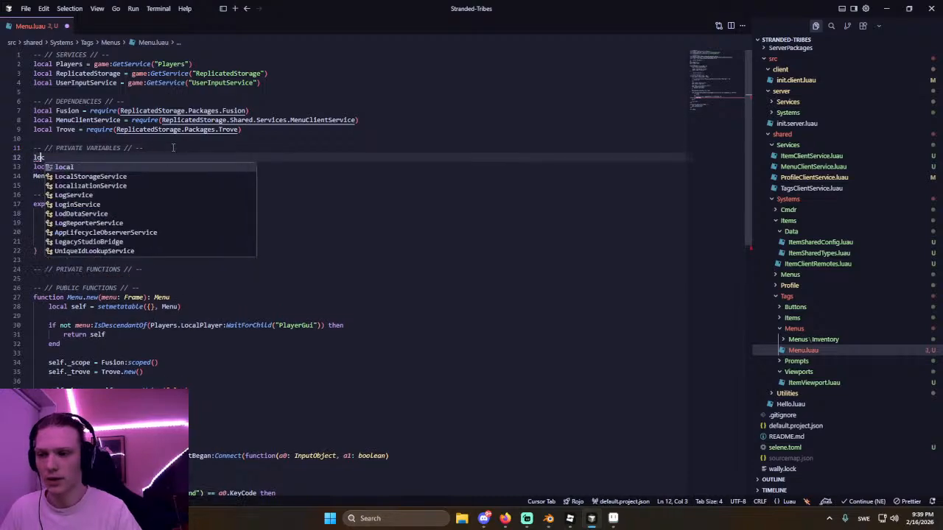
pyautogui.write('cal pe')
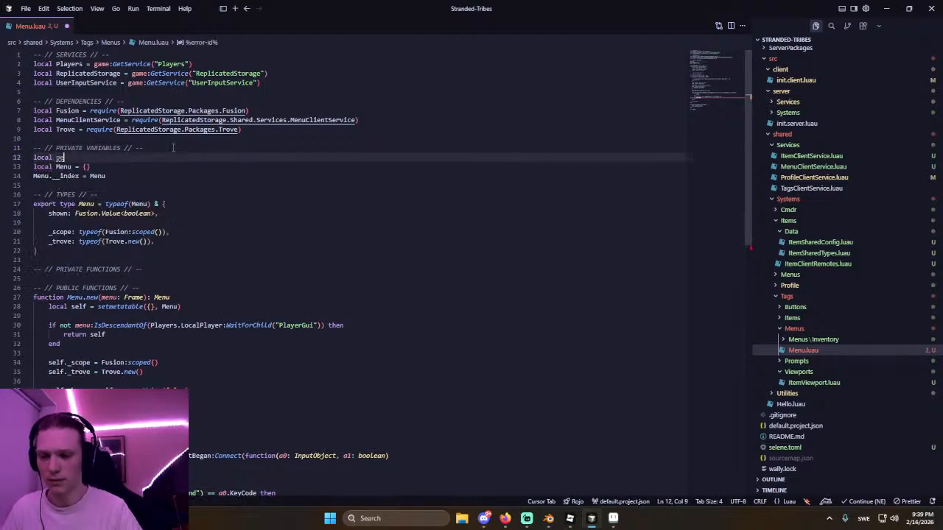
pyautogui.write('ek = Fusion.peek(')
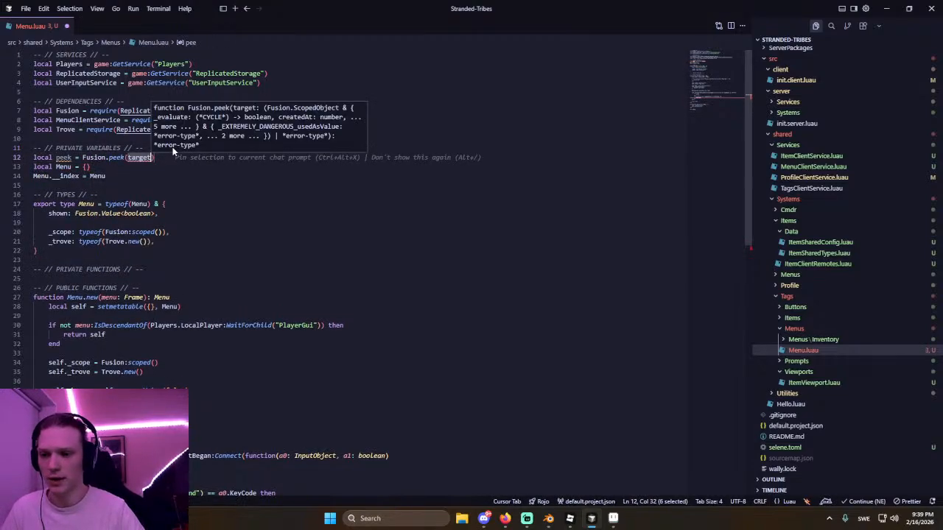
pyautogui.press('Return')
pyautogui.scroll(-5, 147, 258)
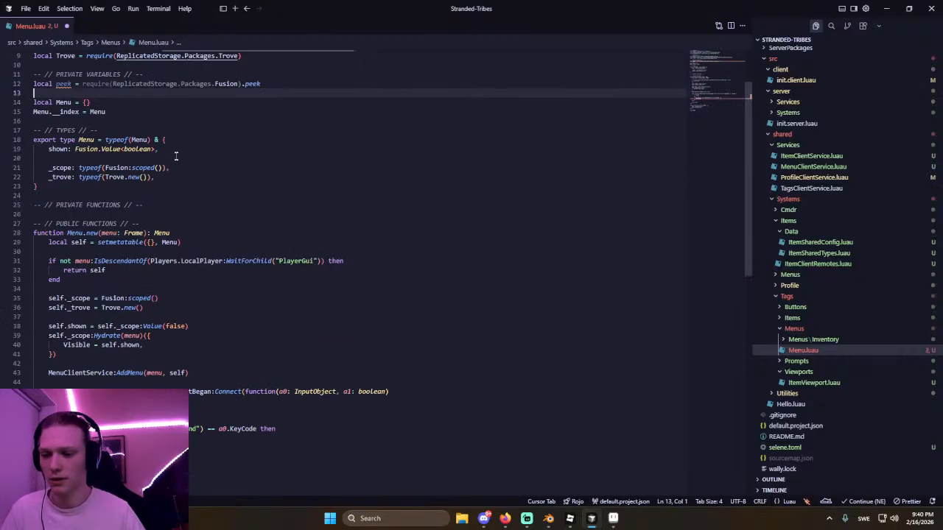
# Complete the self.shown line in the InputBegan callback as self.shown:set(not peek(self.shown)).
pyautogui.click(116, 340)
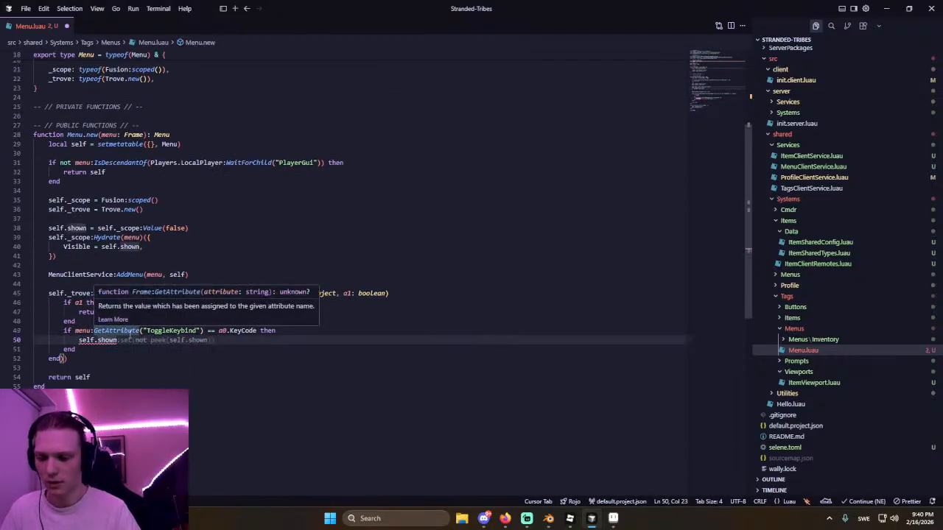
pyautogui.write(':set(')
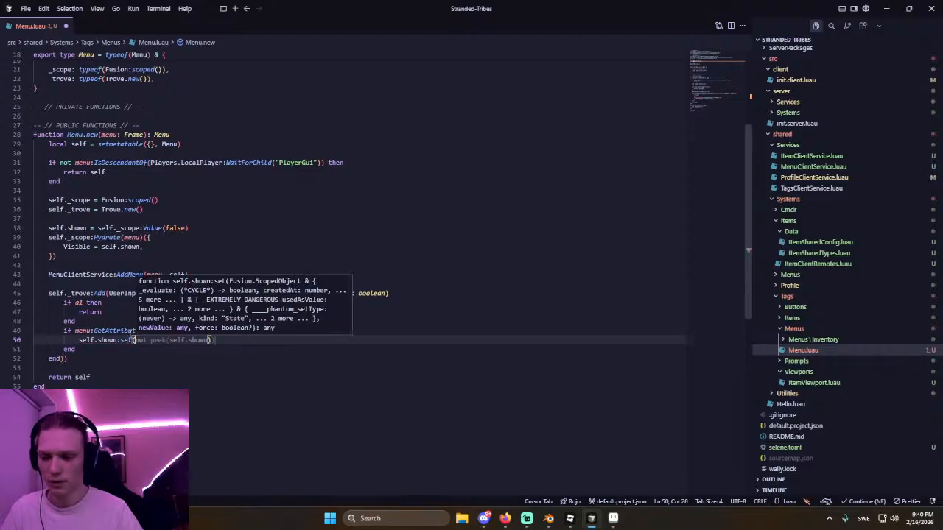
pyautogui.write('not peek(self.shown)')
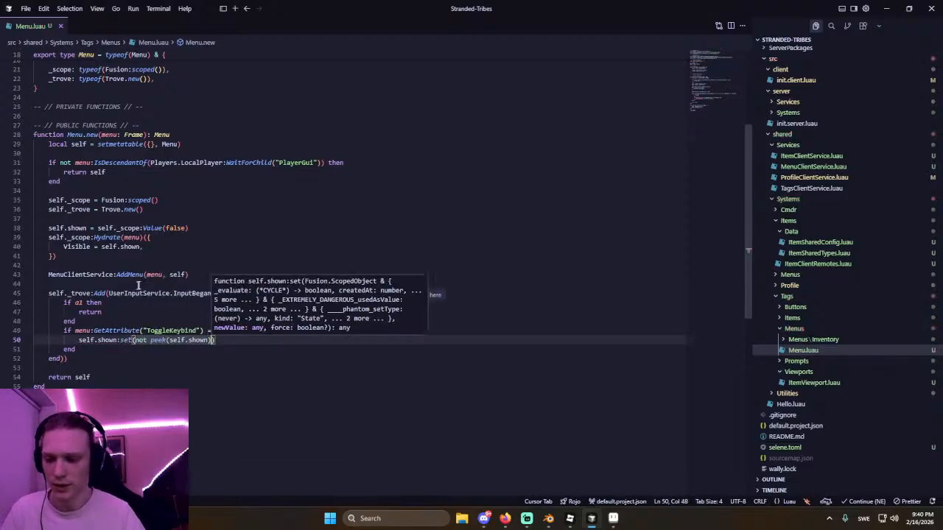
pyautogui.click(152, 285)
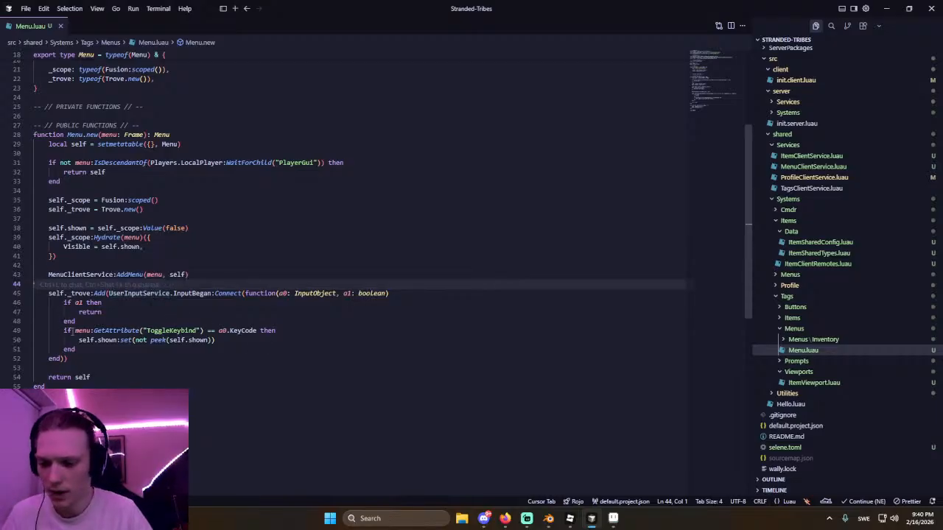
# Wrap the ToggleKeybind attribute lookup in the condition as Enum.KeyCode[menu:GetAttribute("ToggleKeybind")].
pyautogui.moveTo(74, 331)
pyautogui.mouseDown()
pyautogui.moveTo(206, 332)
pyautogui.moveTo(73, 332)
pyautogui.mouseUp()
pyautogui.hotkey('ctrl', 'c')
pyautogui.press('BackSpace')
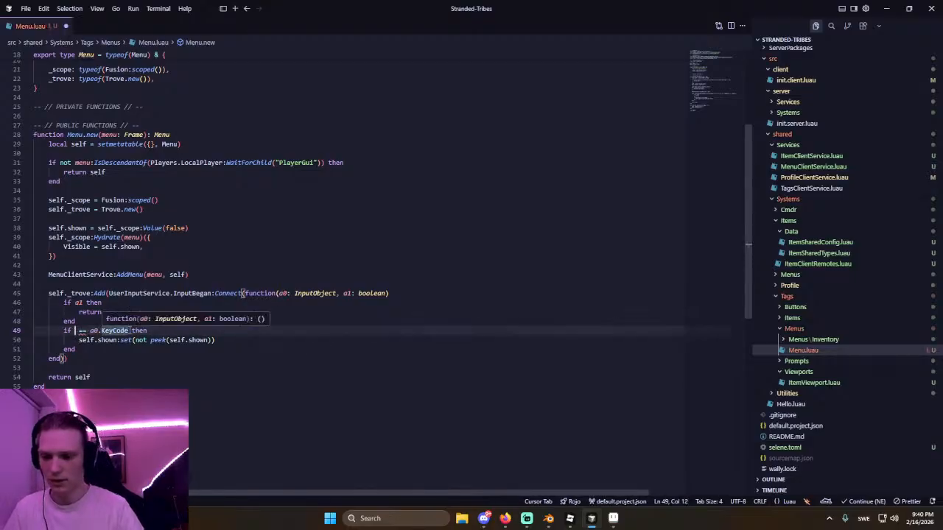
pyautogui.write('Enum.KeyCode[')
pyautogui.hotkey('ctrl', 'v')
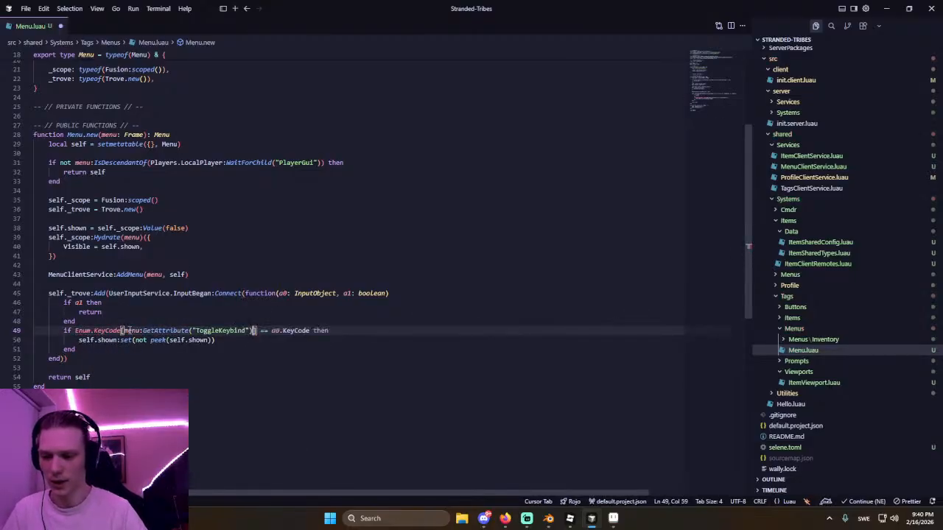
pyautogui.click(222, 312)
pyautogui.hotkey('alt', 'Tab')
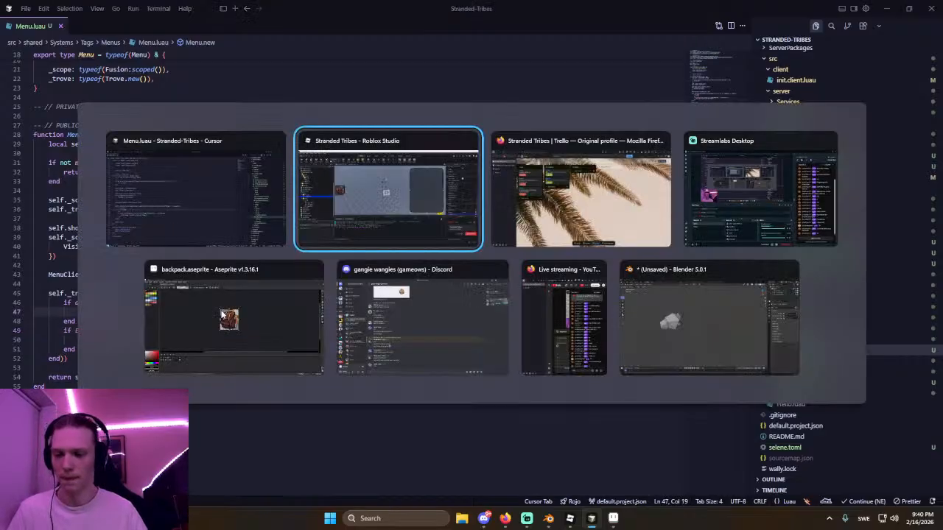
pyautogui.hotkey('alt', 'Tab')
pyautogui.press('Down')
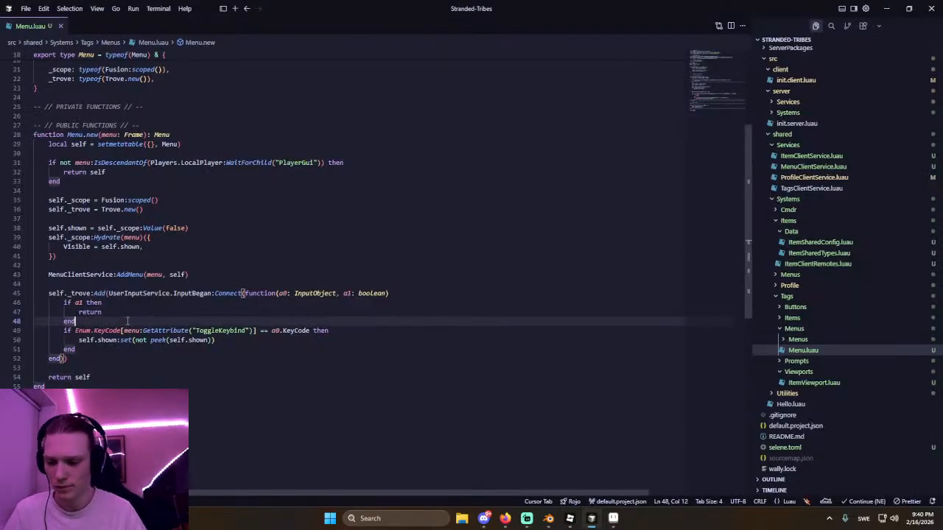
# Add local togglekb = menu:GetAttribute("ToggleKeybind") on a new line before the keybind condition.
pyautogui.moveTo(124, 331); pyautogui.dragTo(252, 331)
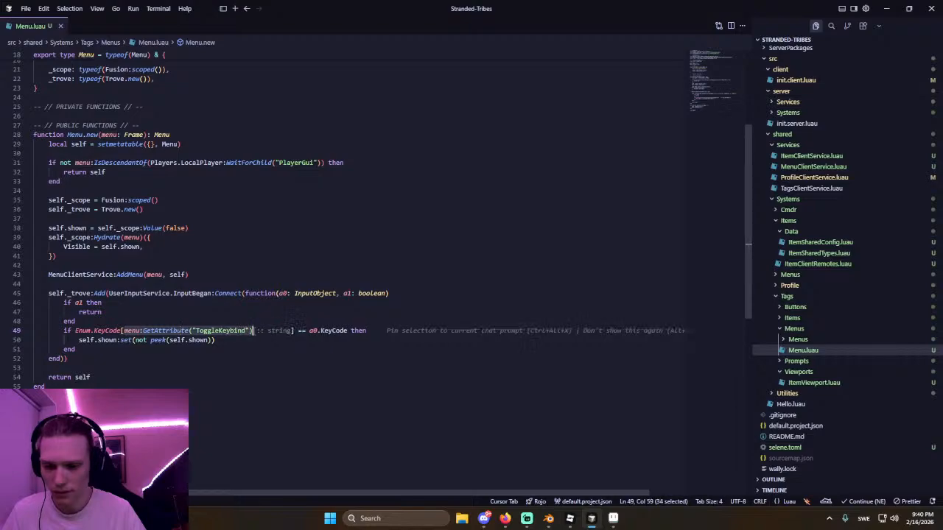
pyautogui.click(200, 320)
pyautogui.press('Return')
pyautogui.write('local ')
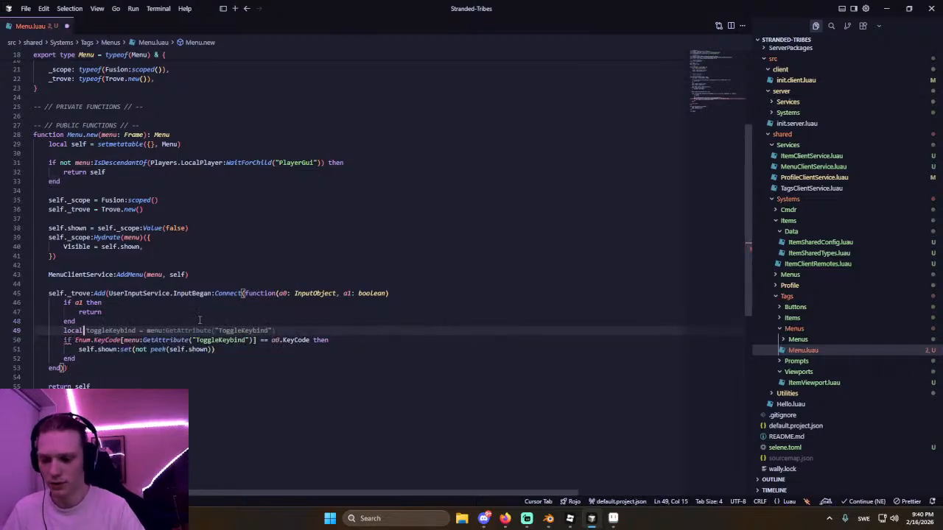
pyautogui.write('togglekb')
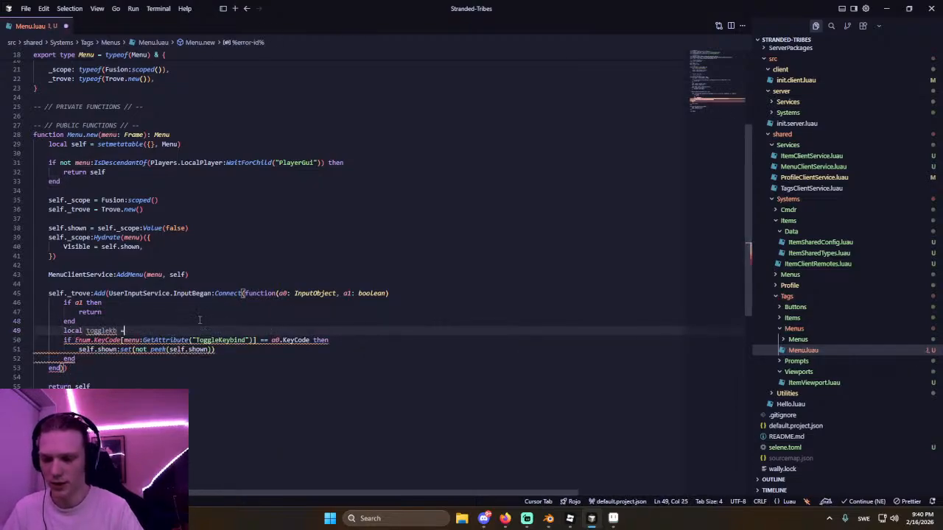
pyautogui.press('Tab')
# Change the keybind condition to if togglekb and Enum.KeyCode[togglekb] == a0.KeyCode then.
pyautogui.click(76, 340)
pyautogui.write('togglekb and')
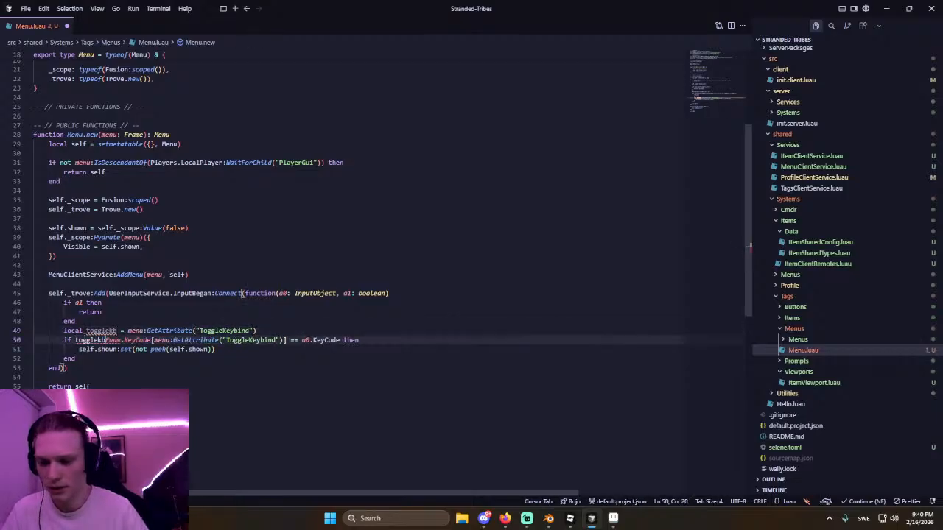
pyautogui.write(' togglekb')
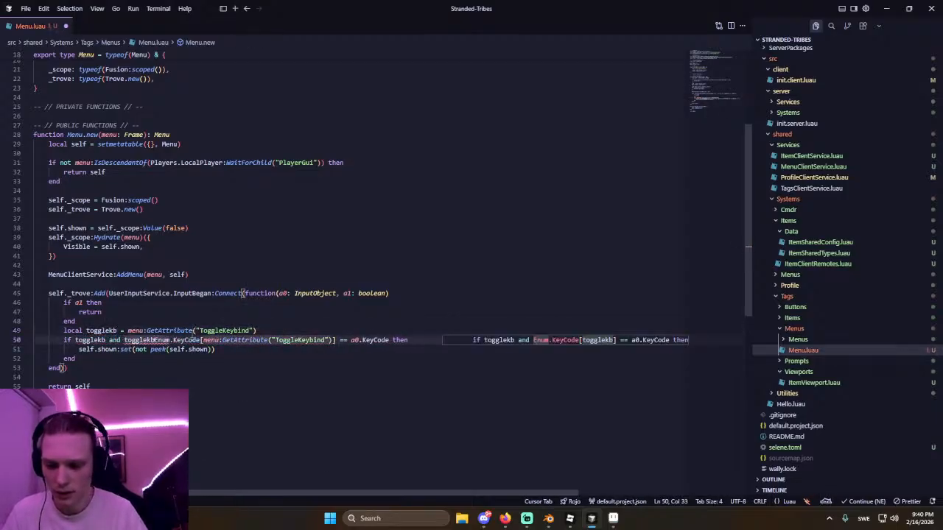
pyautogui.hotkey('ctrl', 'BackSpace')
pyautogui.press('Tab')
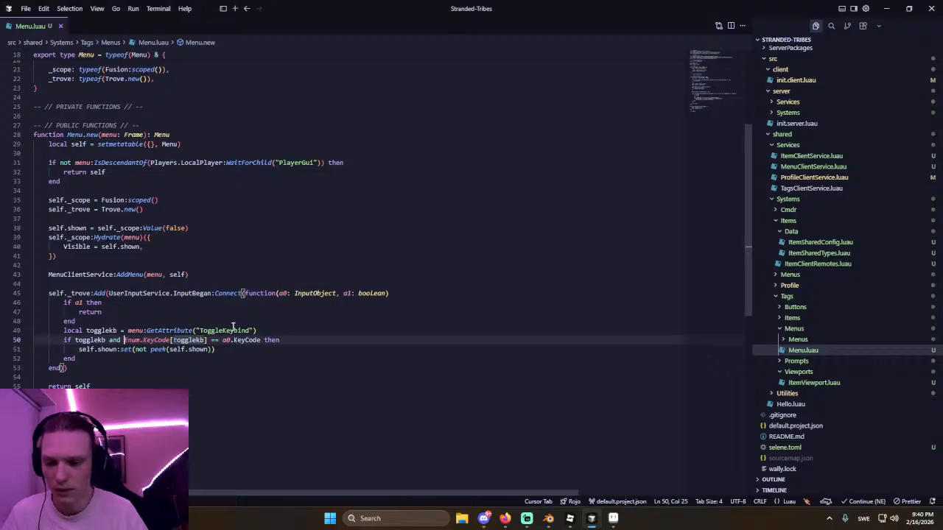
pyautogui.click(231, 323)
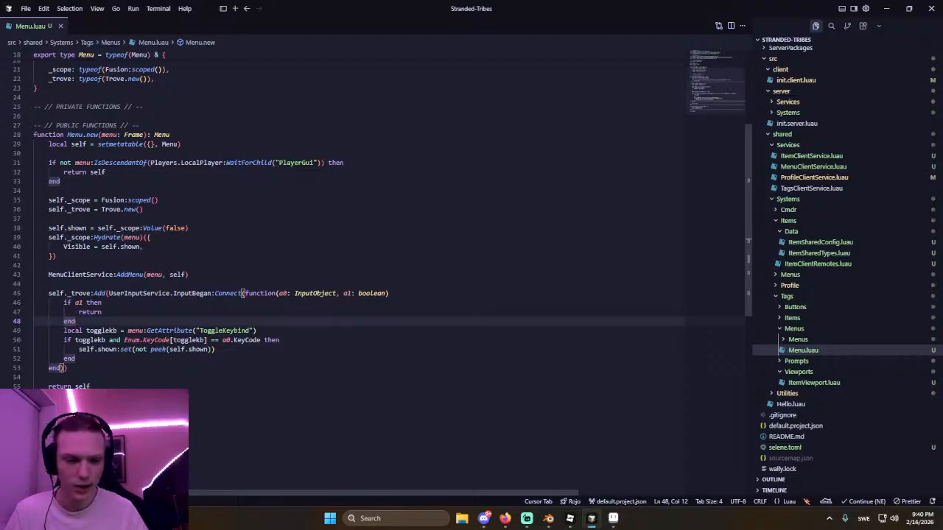
# Switch to Roblox Studio and add a HideForDevice tag to the G TextLabel on the Inventory backpack button.
pyautogui.hotkey('alt', 'Tab')
pyautogui.click(39, 273)
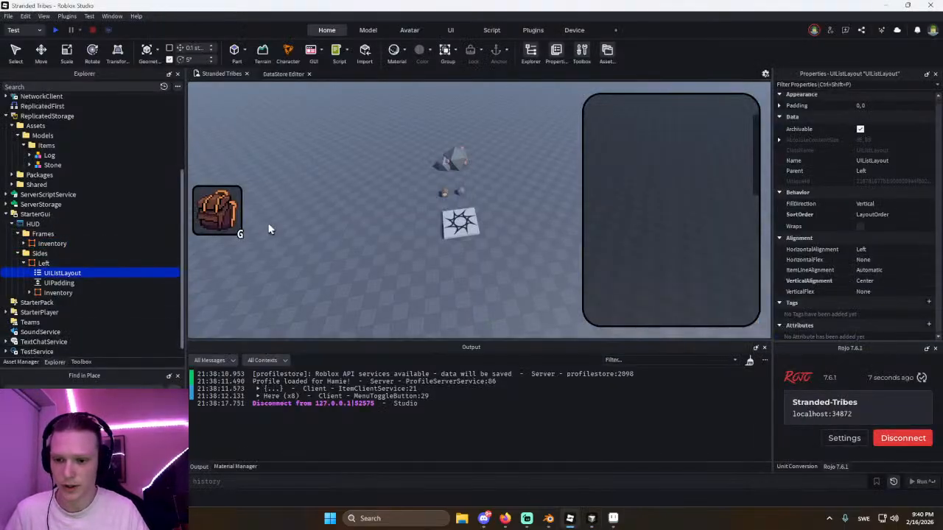
pyautogui.click(240, 233)
pyautogui.scroll(-5, 903, 280)
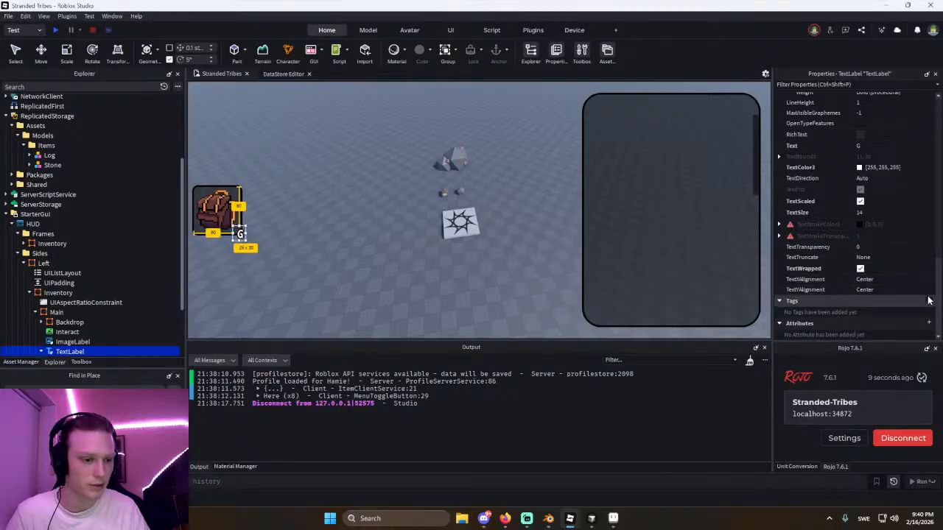
pyautogui.click(928, 300)
pyautogui.write('Ignore')
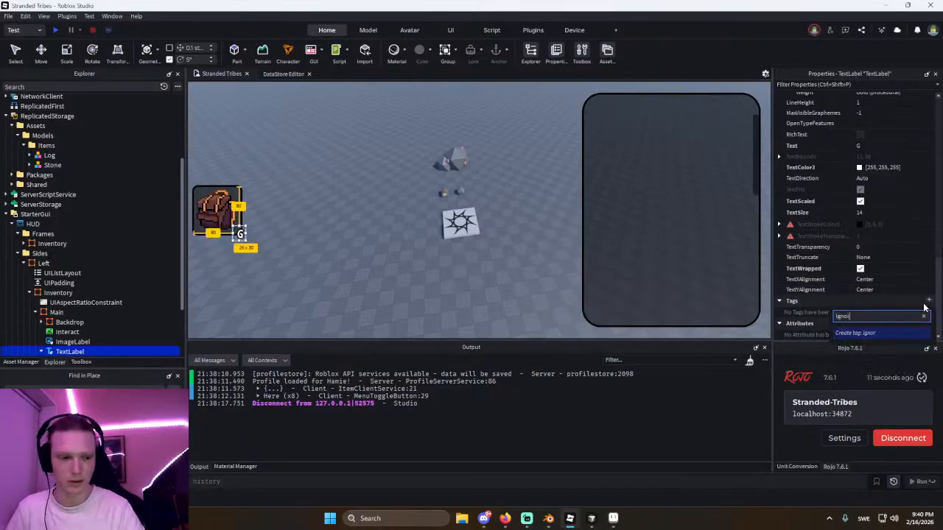
pyautogui.hotkey('ctrl', 'BackSpace')
pyautogui.write('HideForDevice')
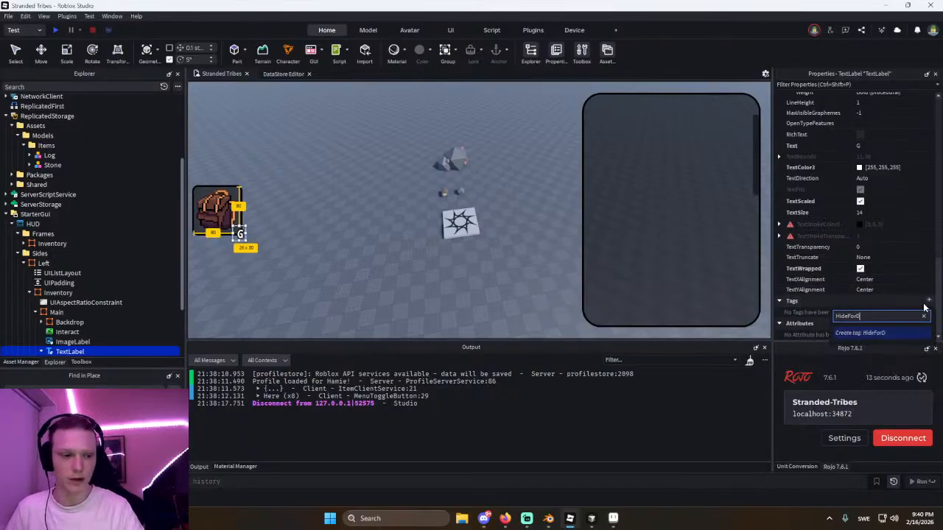
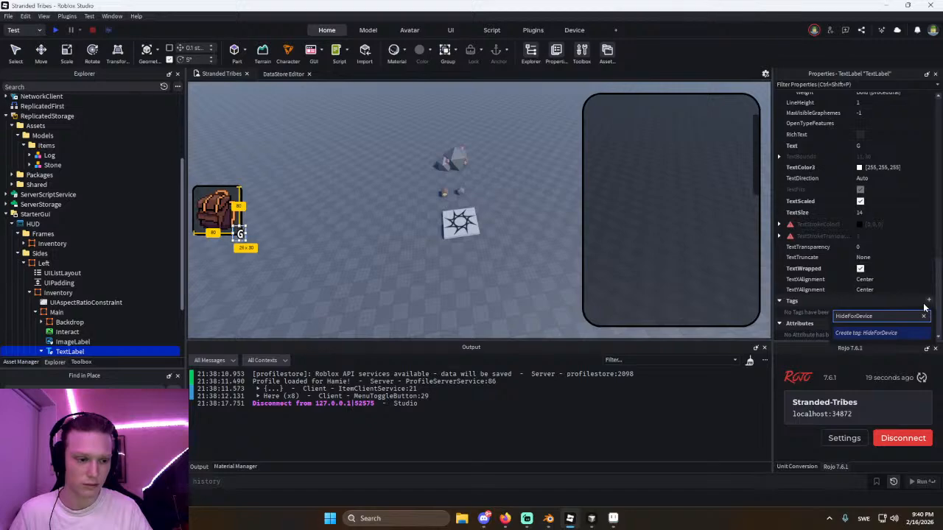
pyautogui.press('Return')
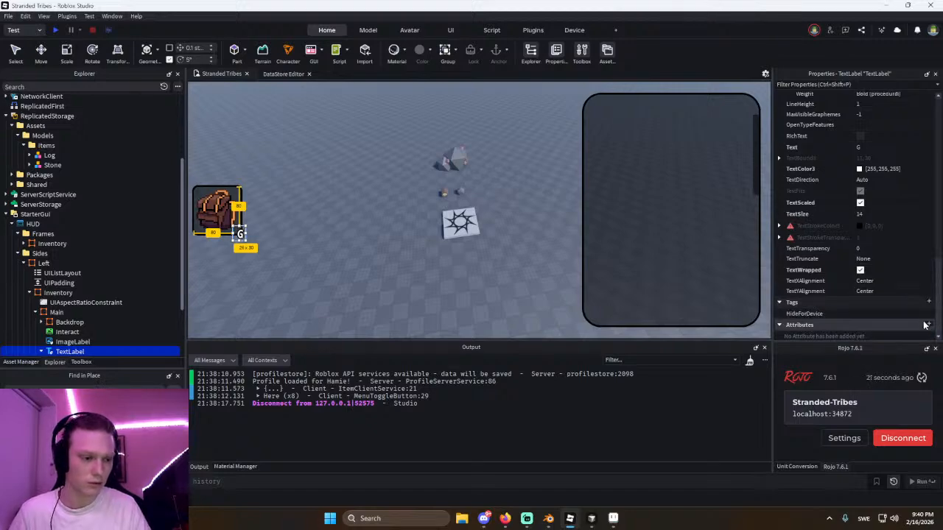
# Add a boolean attribute named HideForNonKeyboard to the G TextLabel.
pyautogui.click(928, 325)
pyautogui.write('H')
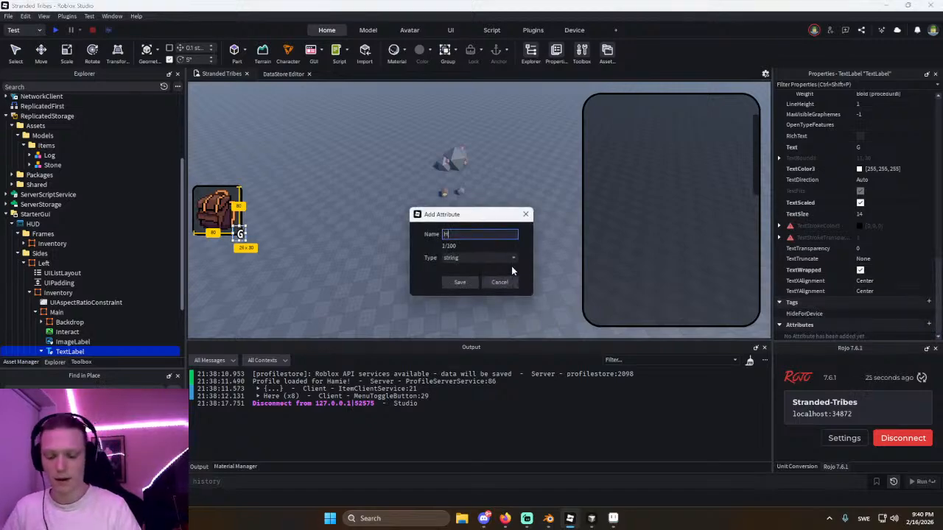
pyautogui.write('ideForNonKeybar')
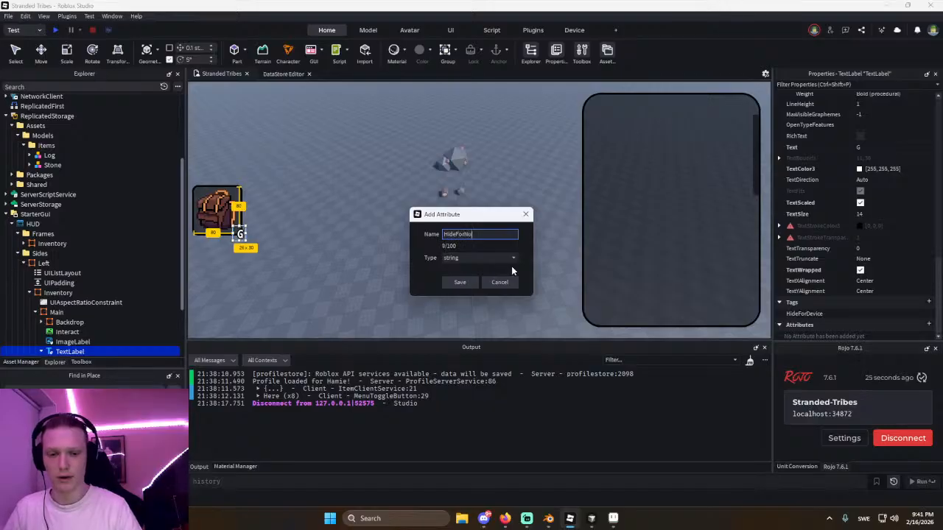
pyautogui.press('BackSpace')
pyautogui.press('BackSpace')
pyautogui.write('oard')
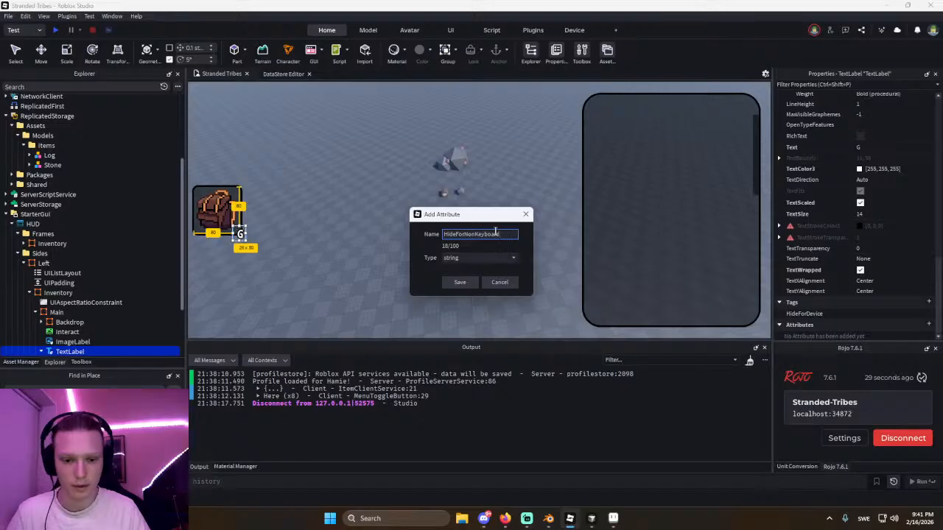
pyautogui.click(479, 258)
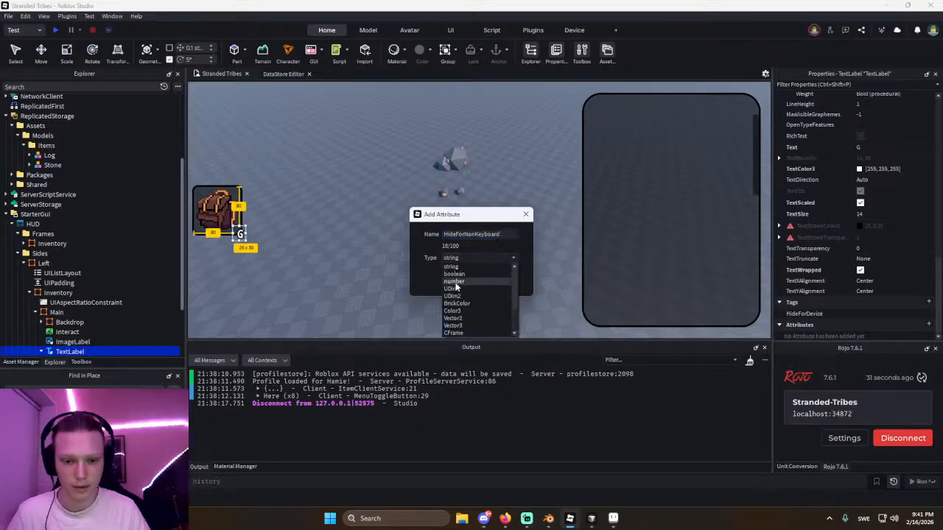
pyautogui.click(461, 278)
pyautogui.click(510, 234)
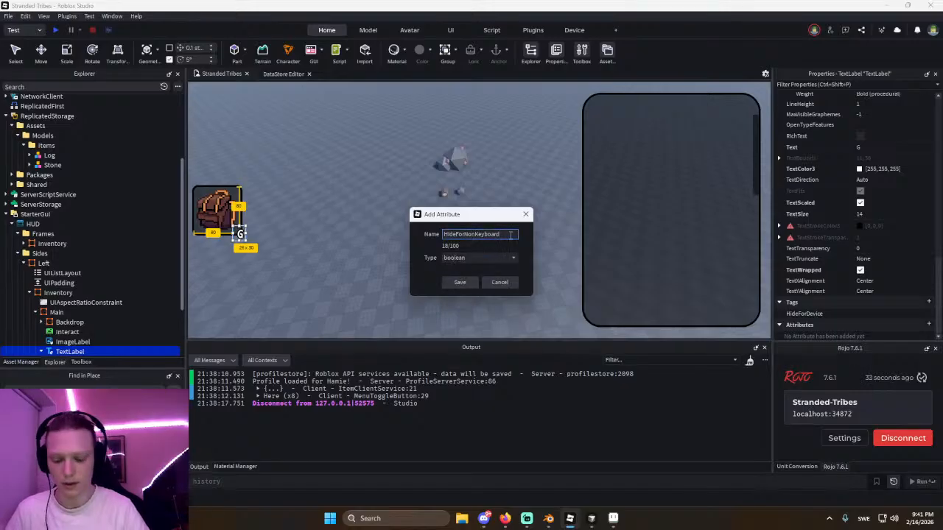
pyautogui.click(461, 282)
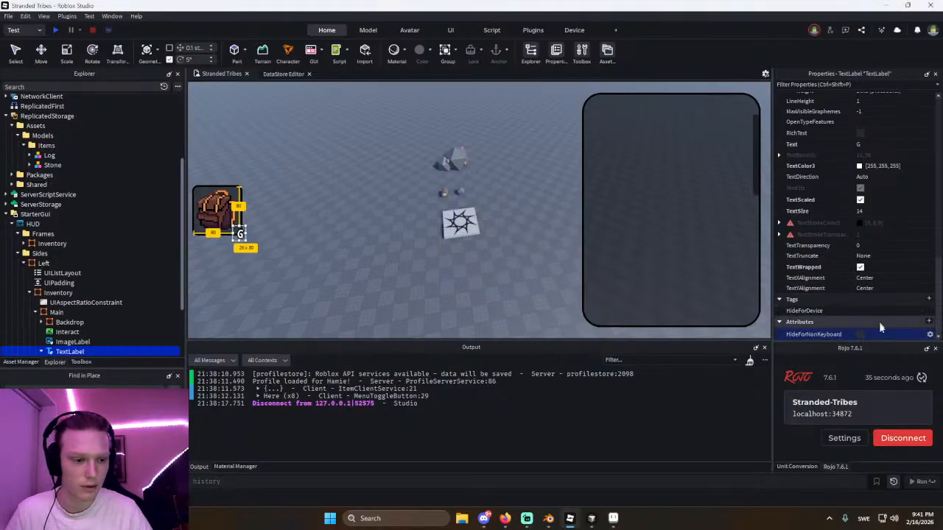
# Replace the TextLabel's HideForNonKeyboard attribute with a boolean attribute named HideForNoKeyboard.
pyautogui.click(910, 357)
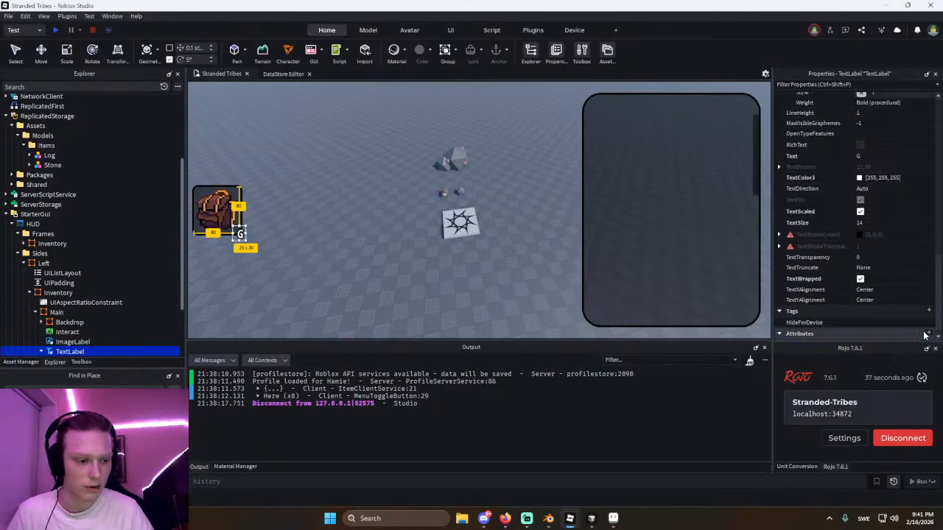
pyautogui.click(928, 334)
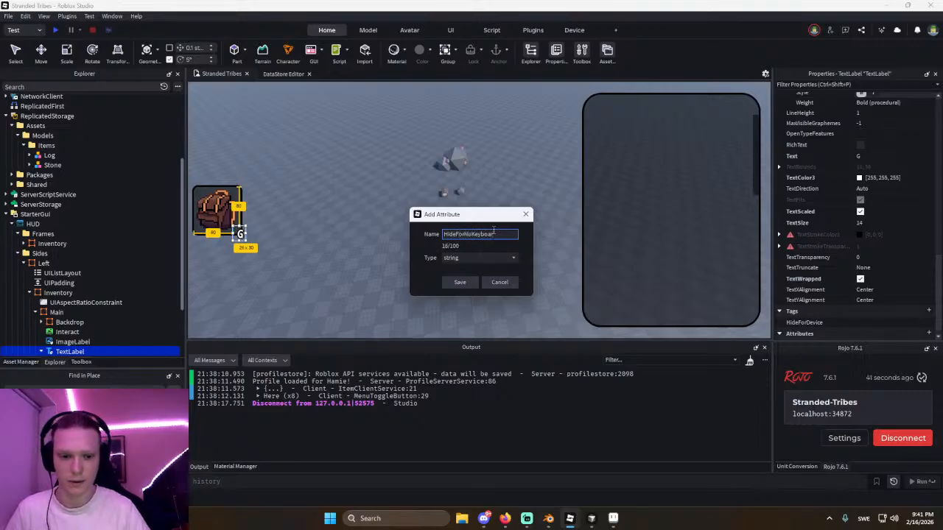
pyautogui.click(497, 258)
pyautogui.click(461, 277)
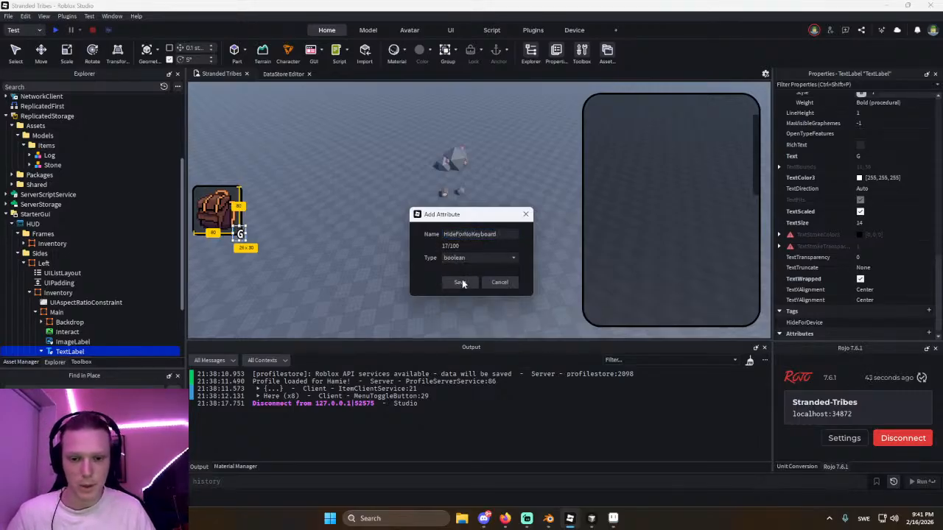
pyautogui.click(459, 282)
# Switch to the Cursor code editor and create a folder named Visibility inside src/shared/Systems/Tags.
pyautogui.hotkey('alt', 'Tab')
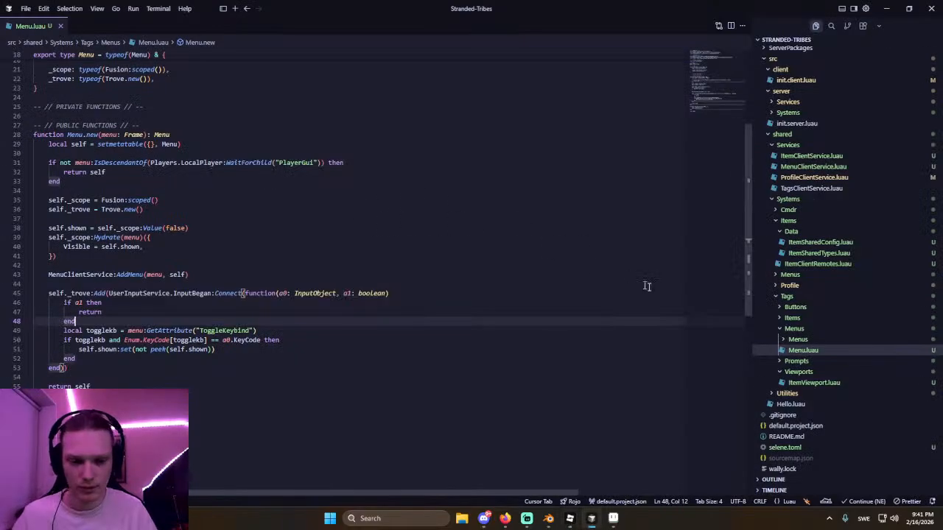
pyautogui.click(795, 331)
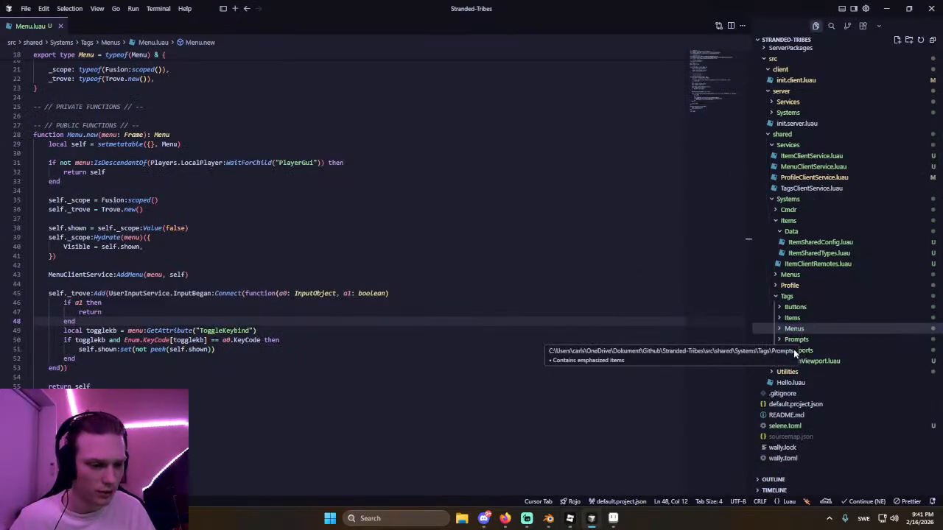
pyautogui.click(794, 351)
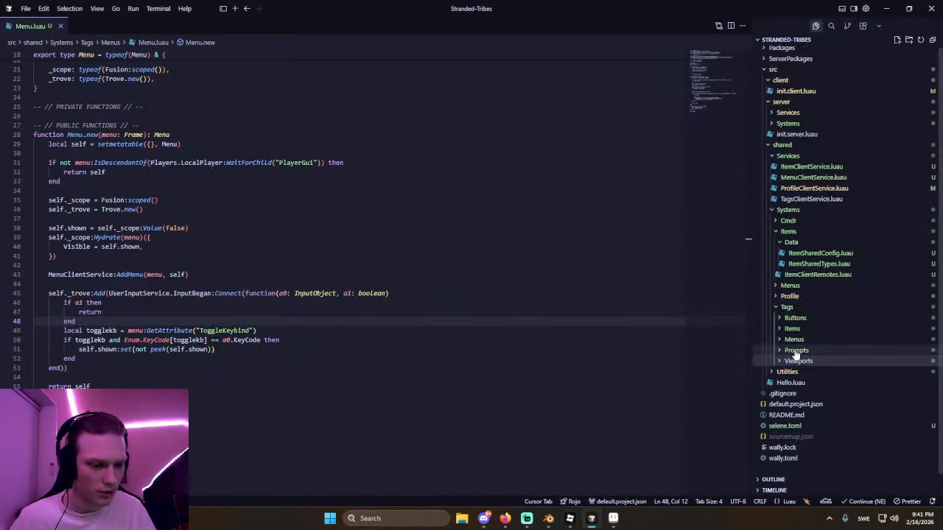
pyautogui.click(795, 309)
pyautogui.click(909, 41)
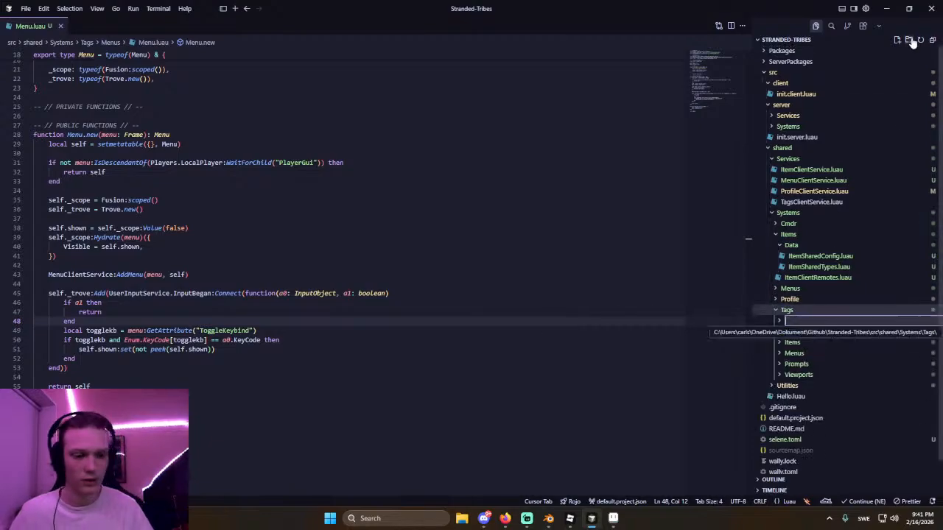
pyautogui.write('Visibility')
pyautogui.press('Return')
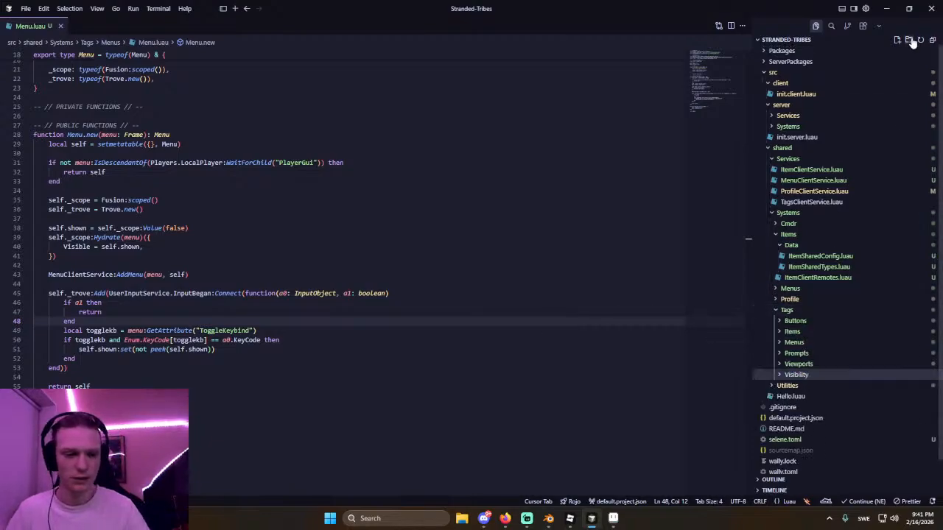
# Create a file named HideForDevice.luau in the Visibility folder.
pyautogui.click(896, 40)
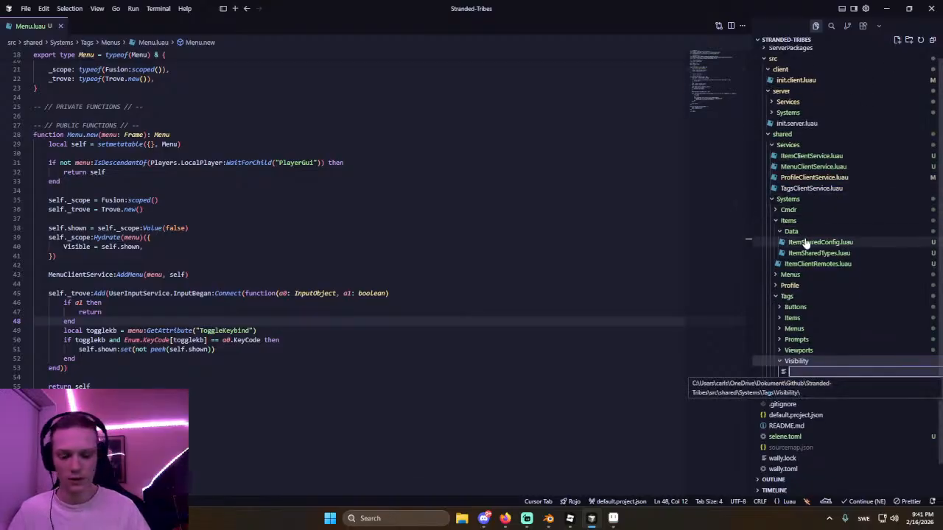
pyautogui.write('HideFor')
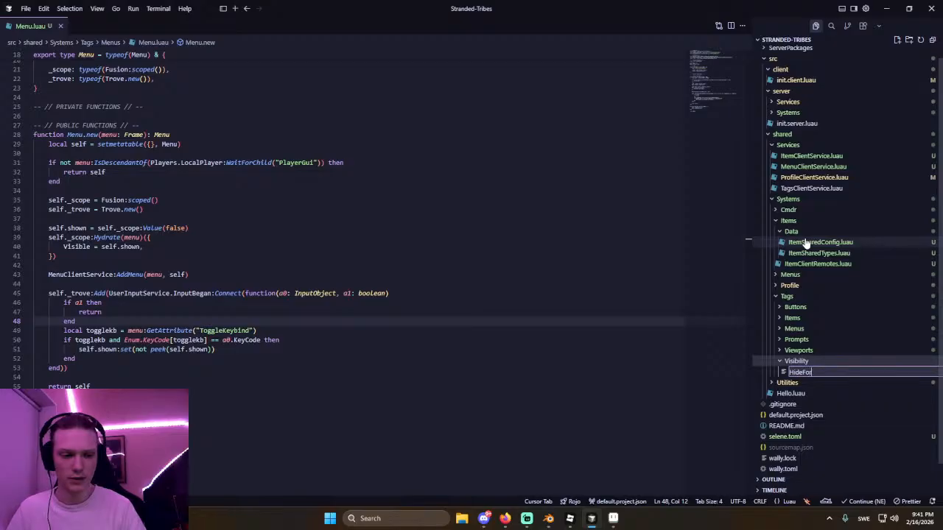
pyautogui.write('ua')
pyautogui.press('Return')
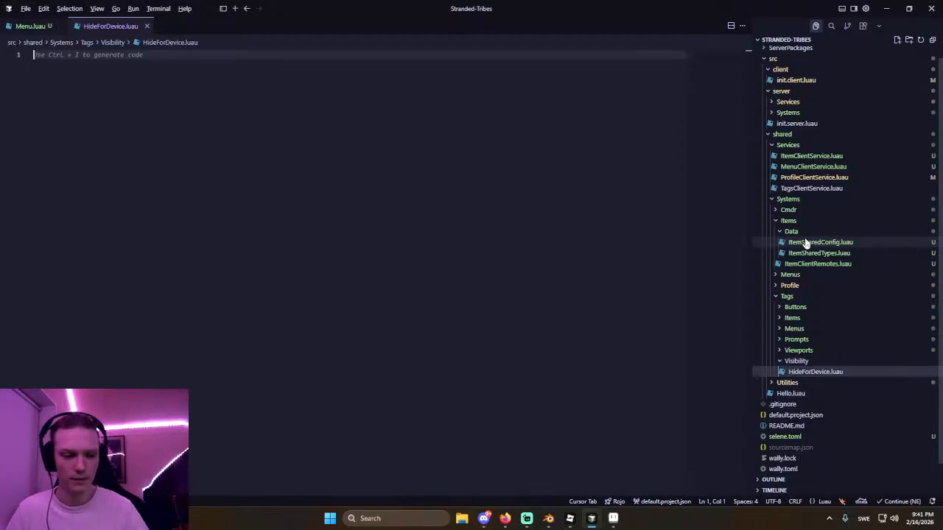
# Insert the class template snippet into HideForDevice.luau and name the class HideForDevice.
pyautogui.hotkey('alt', 'Tab')
pyautogui.hotkey('alt', 'Tab')
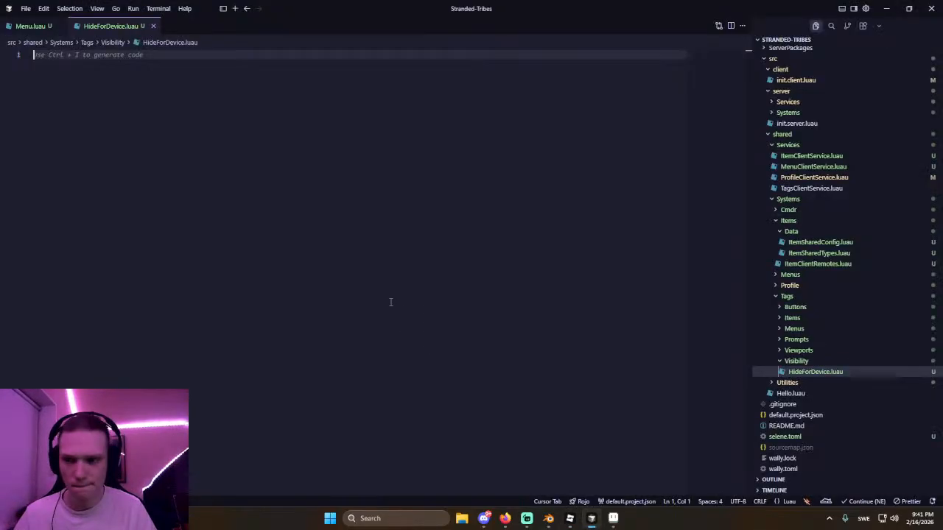
pyautogui.write('c')
pyautogui.press('Tab')
pyautogui.write('Hid')
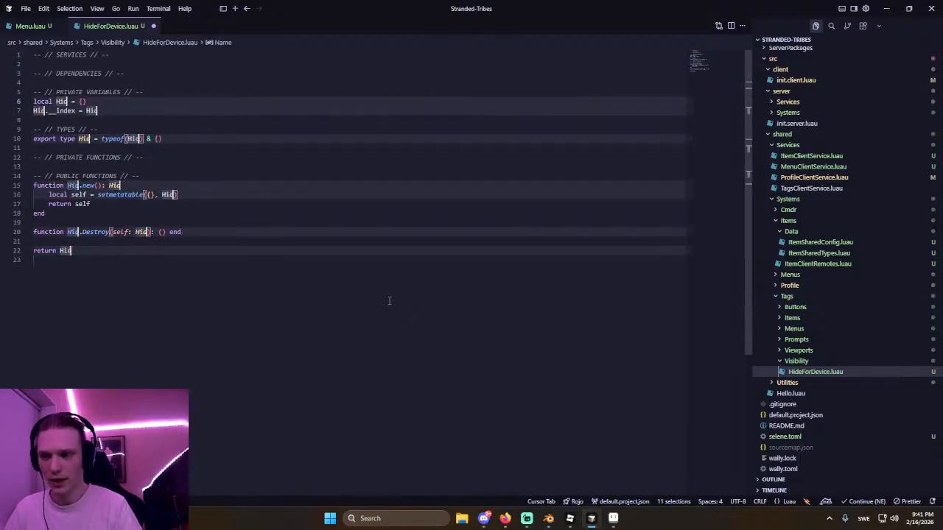
pyautogui.write('eForDevice')
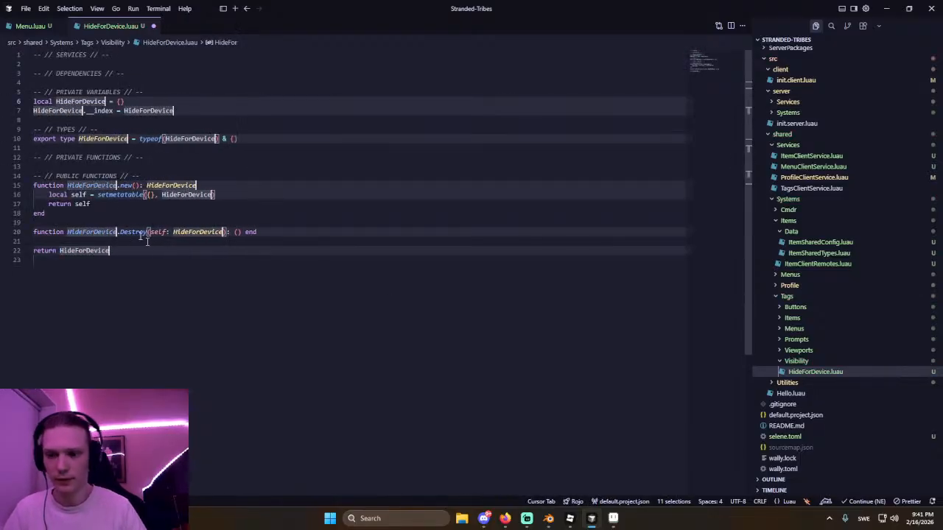
# Give the HideForDevice.new constructor a parameter obj: GuiObject.
pyautogui.click(134, 186)
pyautogui.write('obj: ')
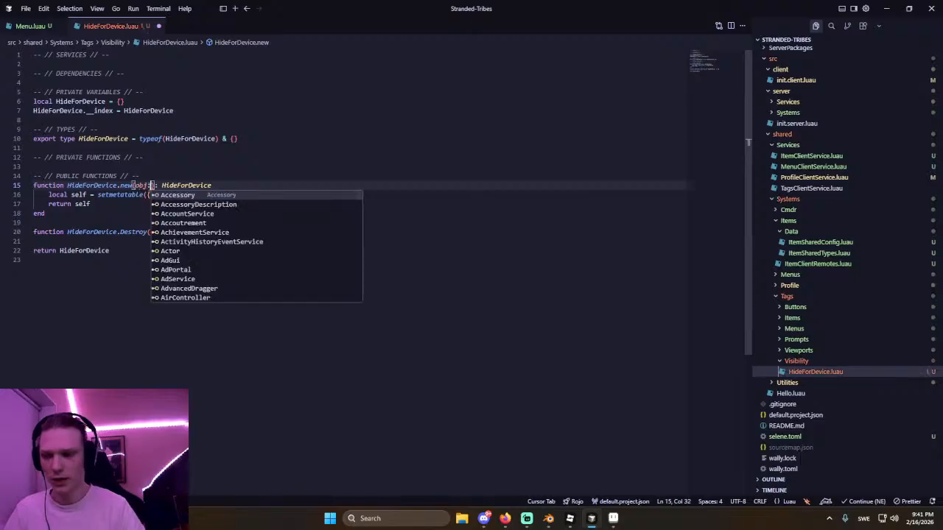
pyautogui.write('GuiObject')
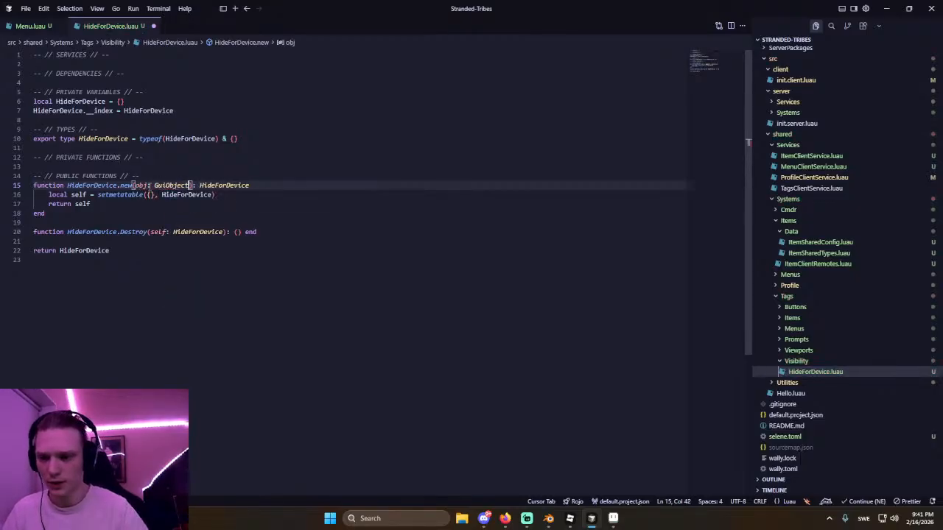
# Add blank lines below the setmetatable line in HideForDevice.new, leaving out the suggested code.
pyautogui.press('Down')
pyautogui.press('End')
pyautogui.press('Return')
pyautogui.press('Return')
pyautogui.press('Return')
pyautogui.press('Tab')
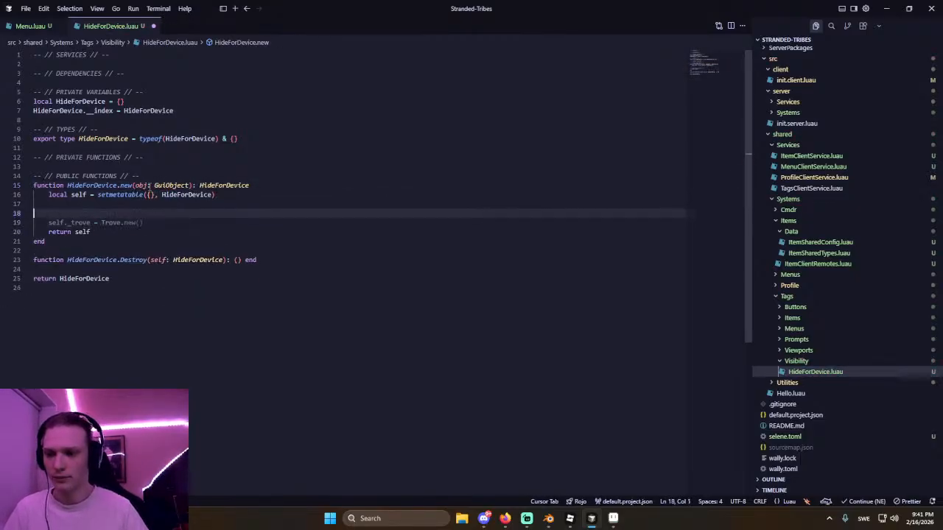
pyautogui.hotkey('ctrl', 'z')
pyautogui.press('Tab')
pyautogui.hotkey('ctrl', 'z')
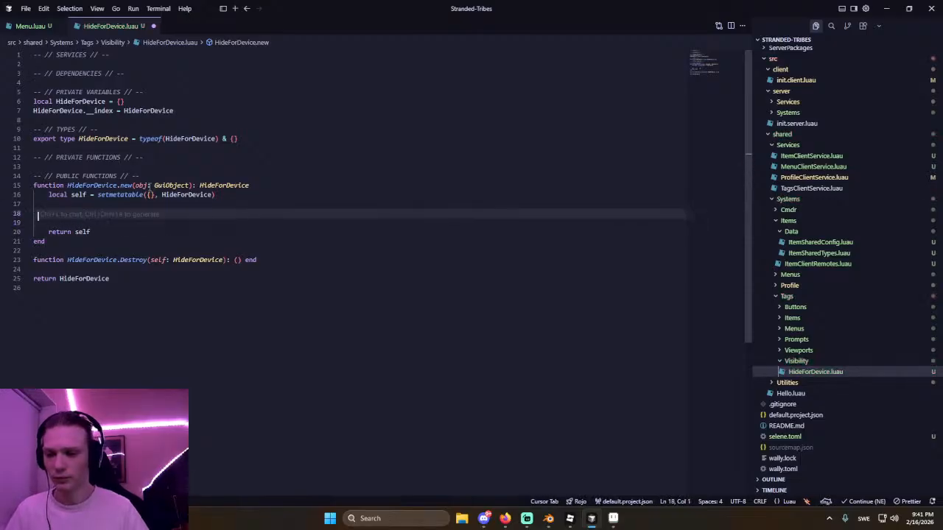
# Write an if block in the constructor with the condition obj:GetAttribute("HideForNoKeyboard") == true.
pyautogui.write('if o')
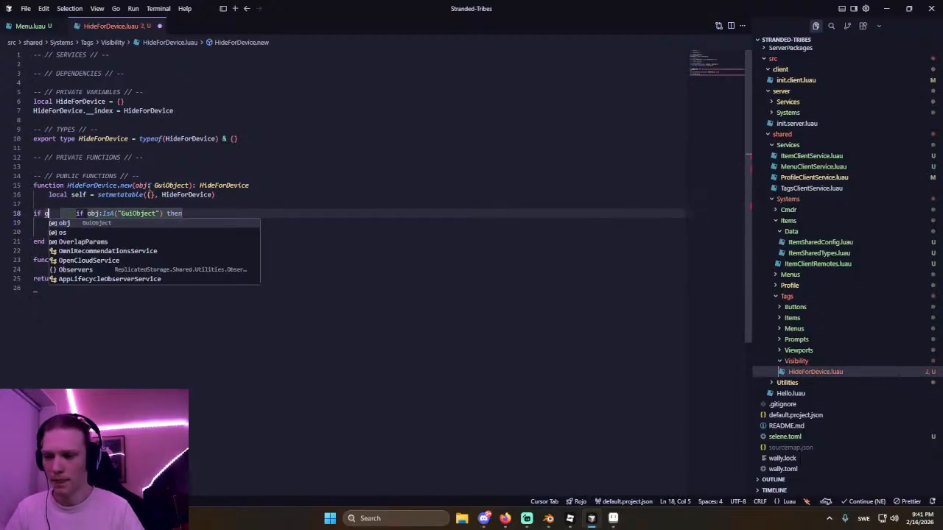
pyautogui.write('bhj:HasTag(tag)')
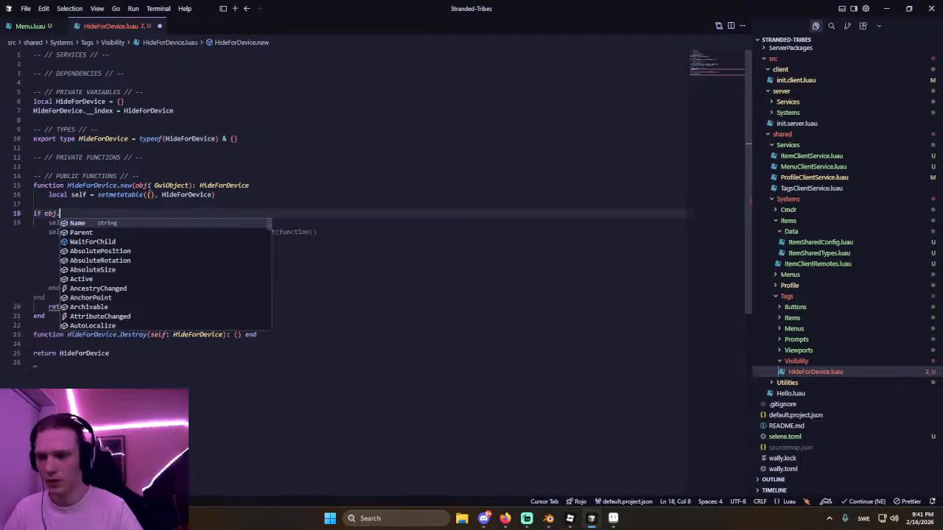
pyautogui.hotkey('ctrl', 'z')
pyautogui.hotkey('ctrl', 'z')
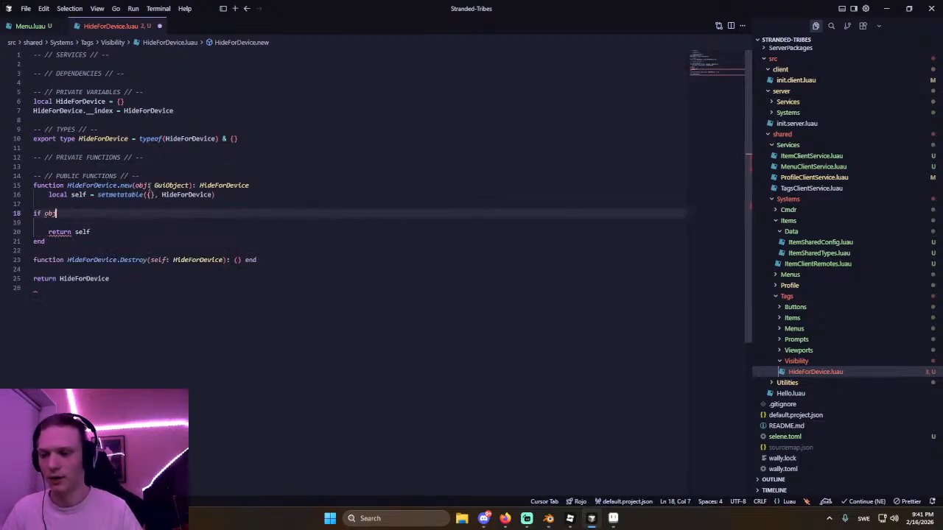
pyautogui.write(':Get')
pyautogui.press('Tab')
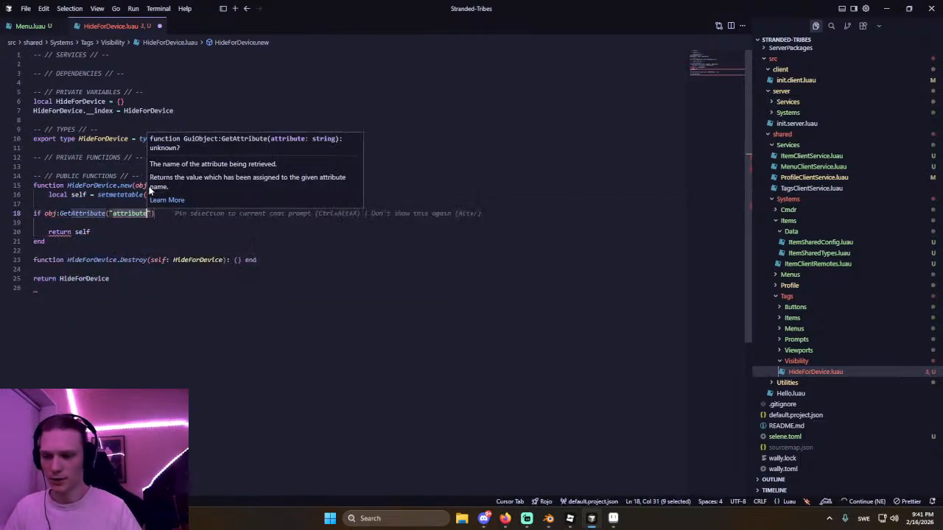
pyautogui.write('"HideForNoKey')
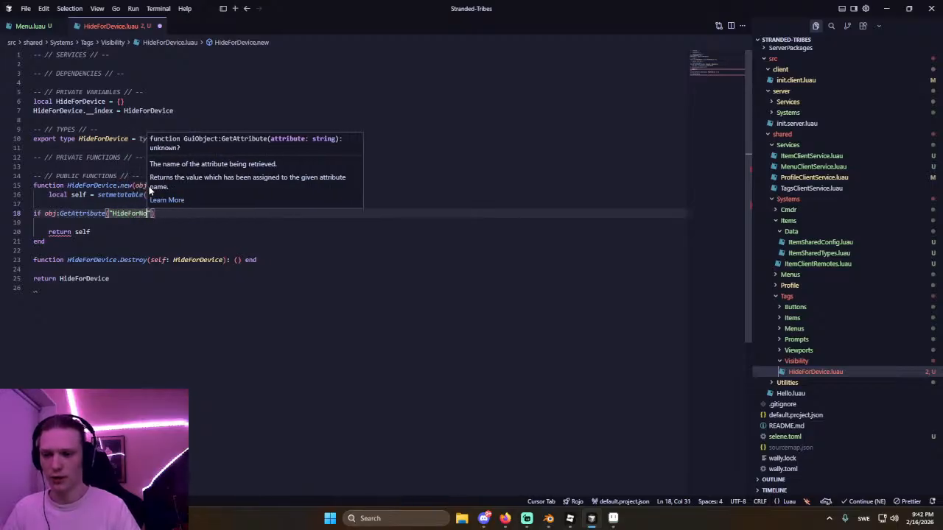
pyautogui.write('board")')
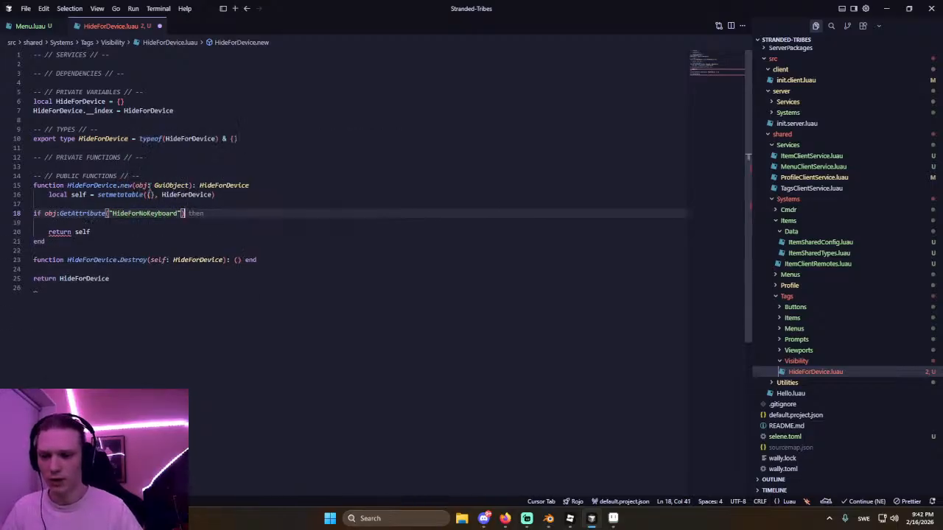
pyautogui.write(' == true then')
pyautogui.press('Return')
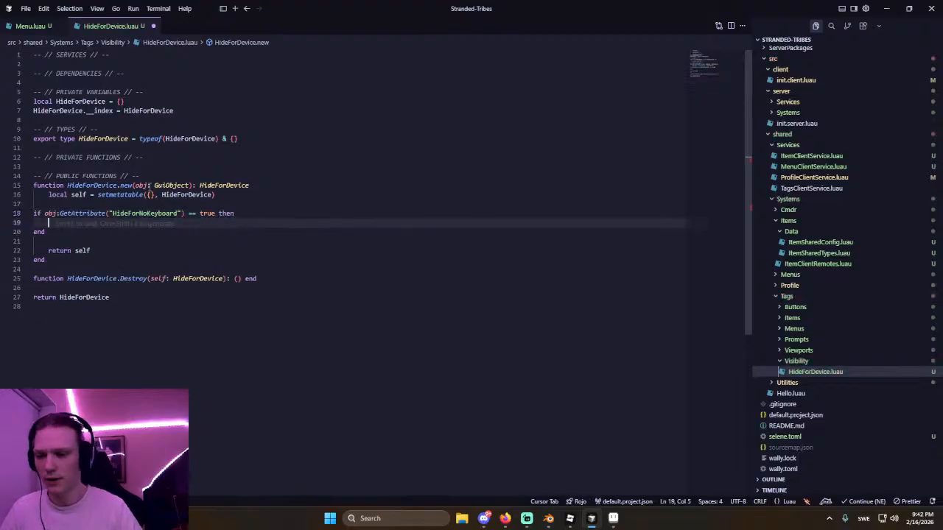
pyautogui.write('obj')
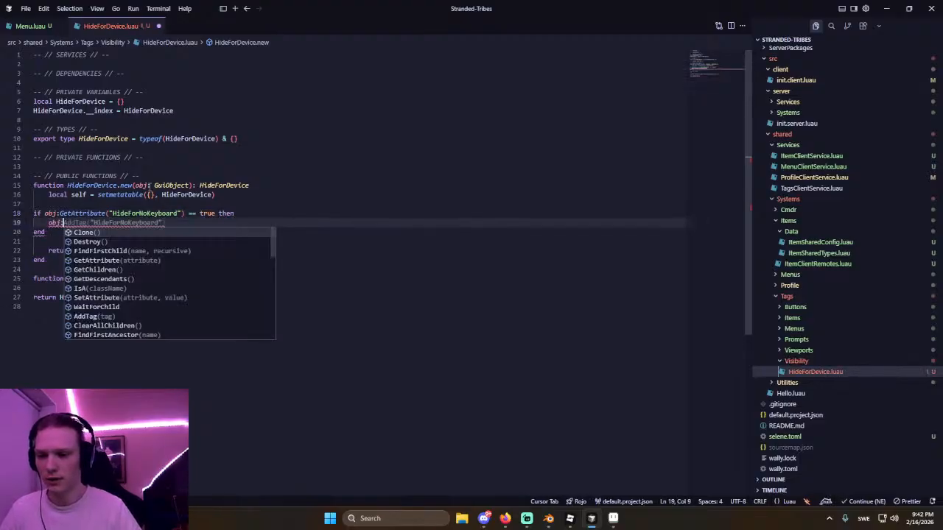
pyautogui.write('.Visible =')
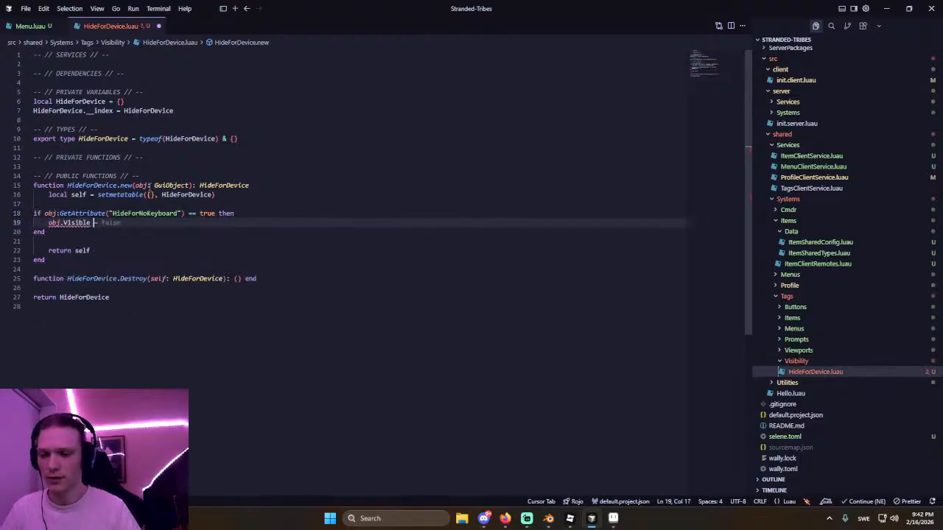
pyautogui.hotkey('ctrl', 'BackSpace')
pyautogui.hotkey('ctrl', 'BackSpace')
pyautogui.hotkey('ctrl', 'BackSpace')
pyautogui.hotkey('ctrl', 'BackSpace')
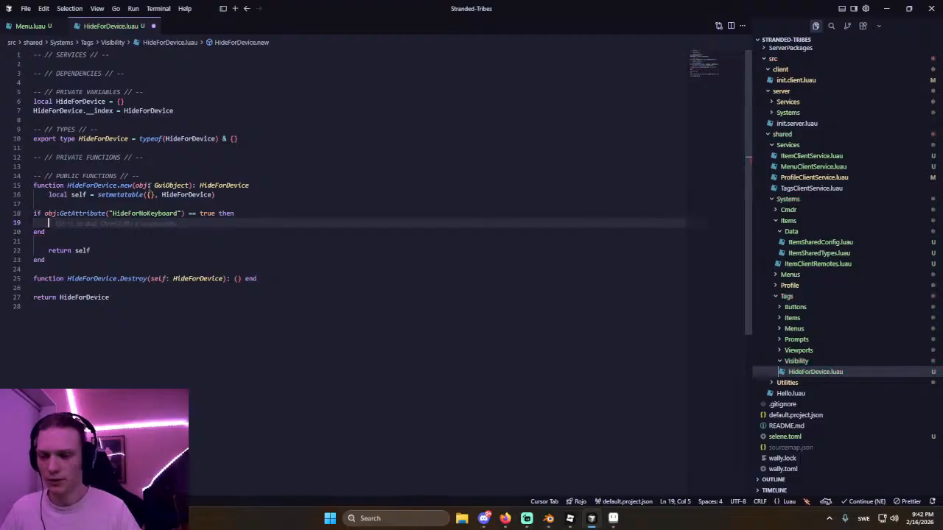
# Extend the if condition with and not UserInputService.KeyboardEnabled, importing UserInputService through autocompletion.
pyautogui.press('Up')
pyautogui.press('End')
pyautogui.hotkey('ctrl', 'Left')
pyautogui.hotkey('ctrl', 'Left')
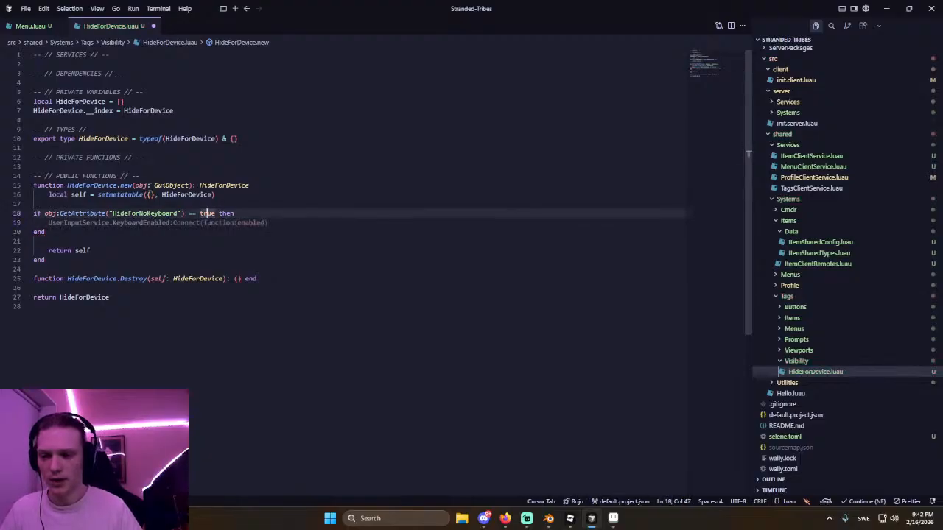
pyautogui.hotkey('ctrl', 'Right')
pyautogui.write('and n')
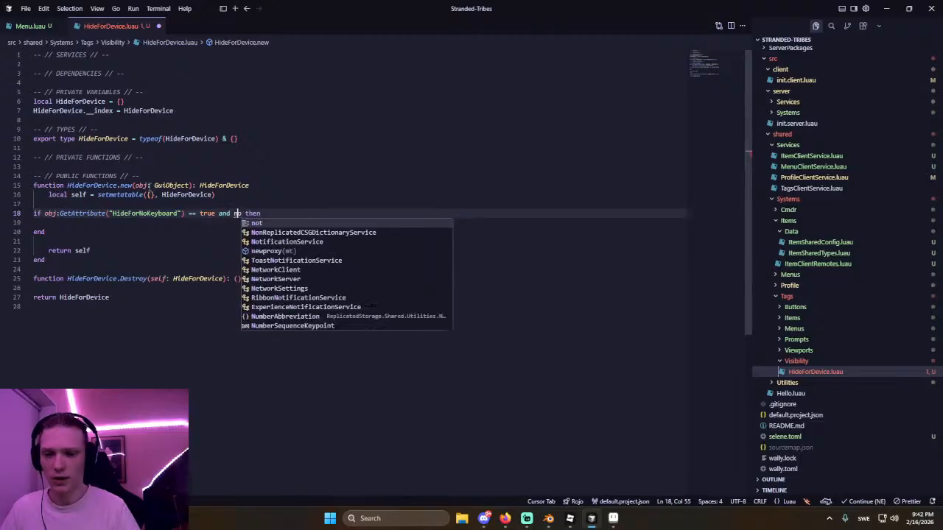
pyautogui.write('ot Use')
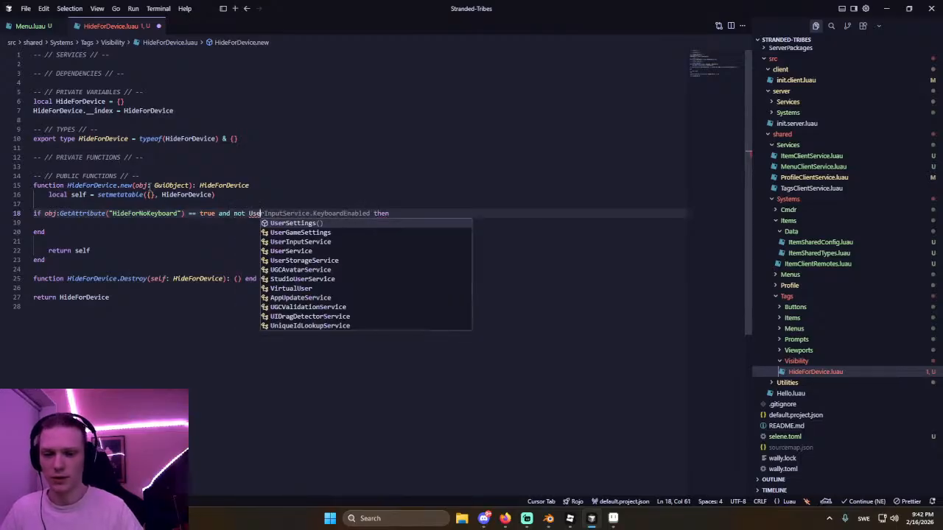
pyautogui.press('Down')
pyautogui.press('Down')
pyautogui.press('Tab')
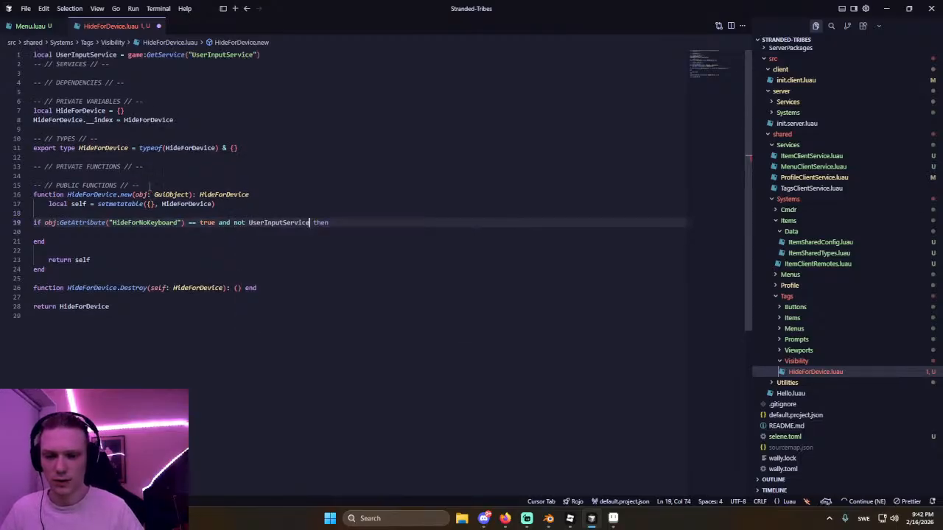
pyautogui.write('.Key')
pyautogui.press('Tab')
pyautogui.press('End')
# Add obj.Visible = false inside the if block and save HideForDevice.luau.
pyautogui.press('Return')
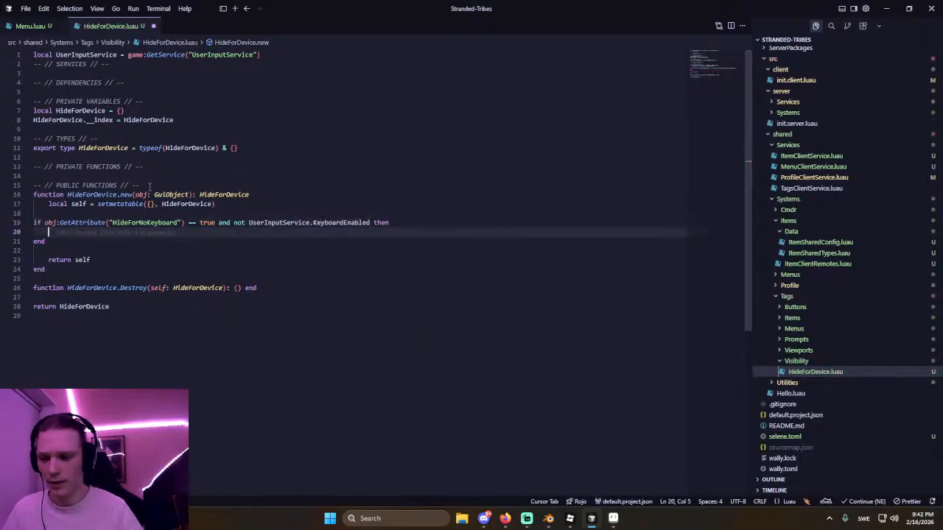
pyautogui.write('obj.Vi')
pyautogui.press('Tab')
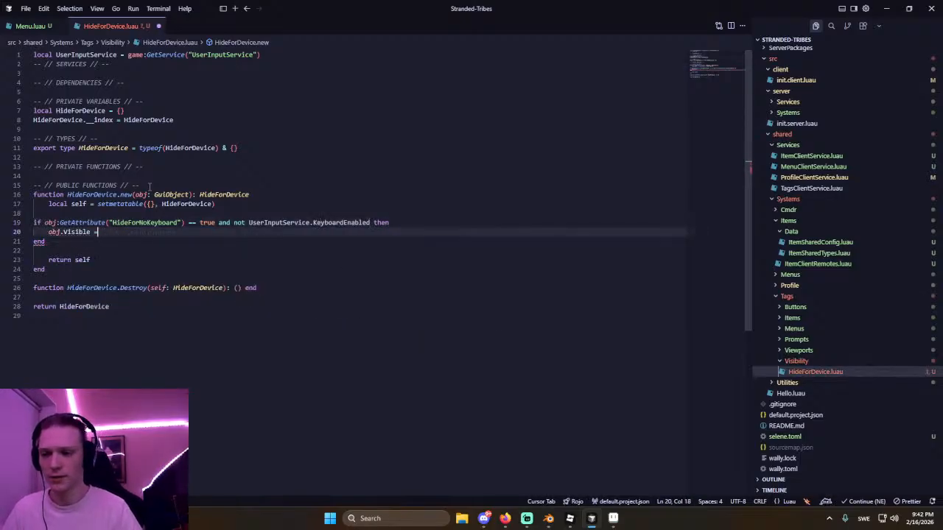
pyautogui.write('= false')
pyautogui.hotkey('ctrl', 's')
pyautogui.click(147, 138)
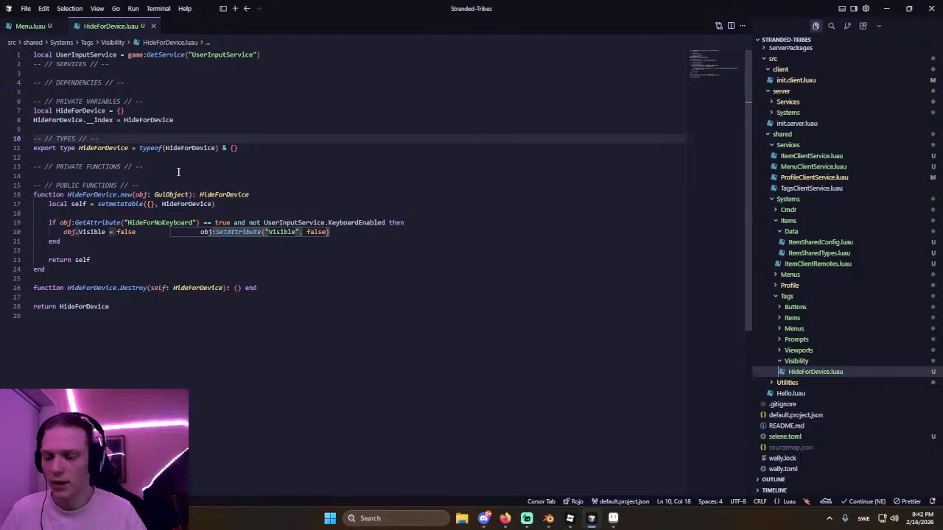
pyautogui.click(145, 209)
pyautogui.press('Return')
pyautogui.press('Return')
pyautogui.press('Up')
pyautogui.write('if')
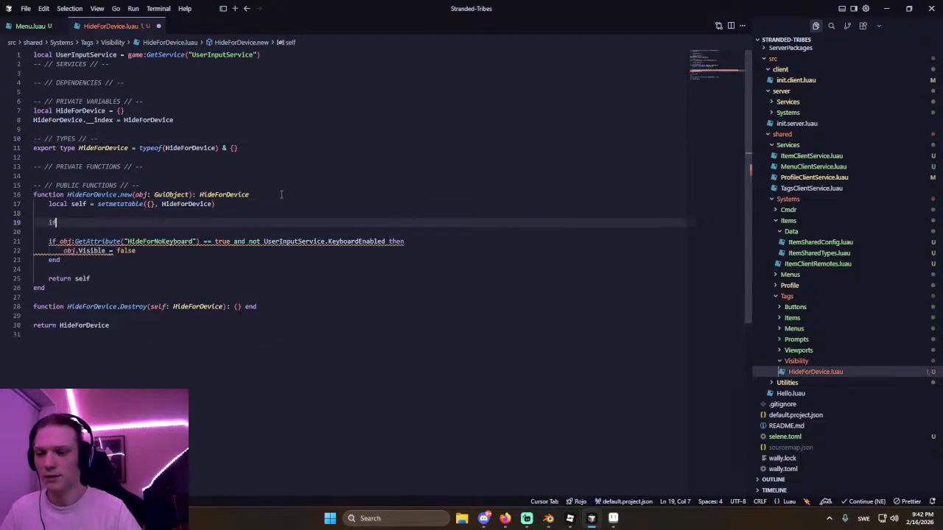
pyautogui.hotkey('ctrl', 'BackSpace')
pyautogui.hotkey('ctrl', 'BackSpace')
pyautogui.hotkey('ctrl', 'BackSpace')
pyautogui.hotkey('ctrl', 'BackSpace')
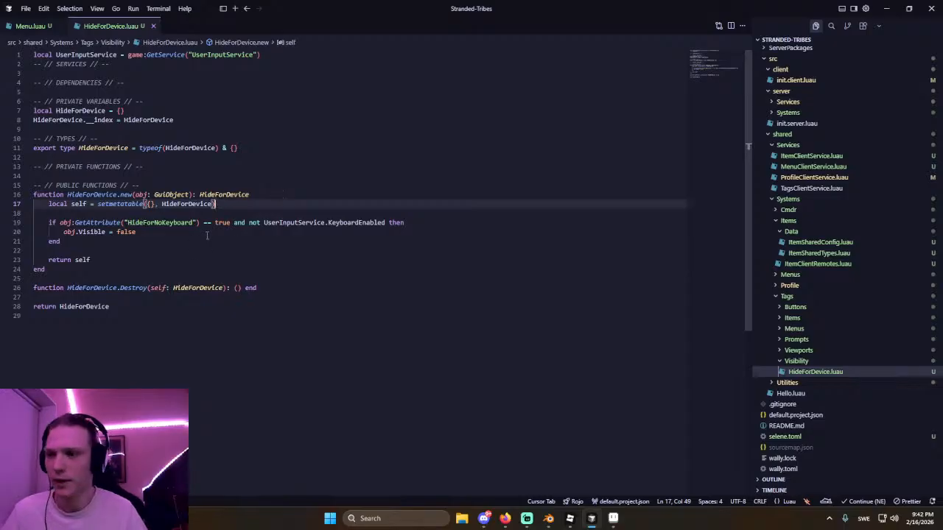
# Close HideForDevice.luau, switch to Roblox Studio and start a play test of Stranded Tribes.
pyautogui.hotkey('ctrl', 'w')
pyautogui.hotkey('alt', 'Tab')
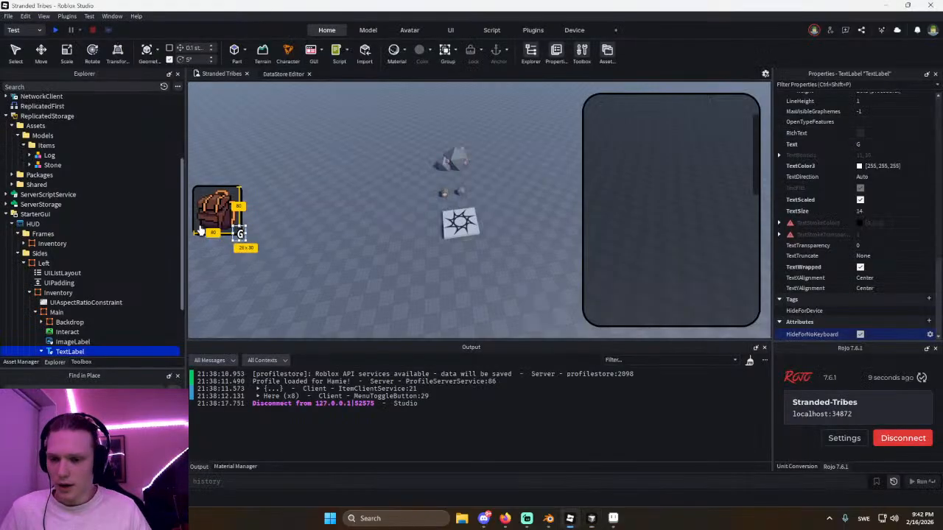
pyautogui.hotkey('alt', 'Tab')
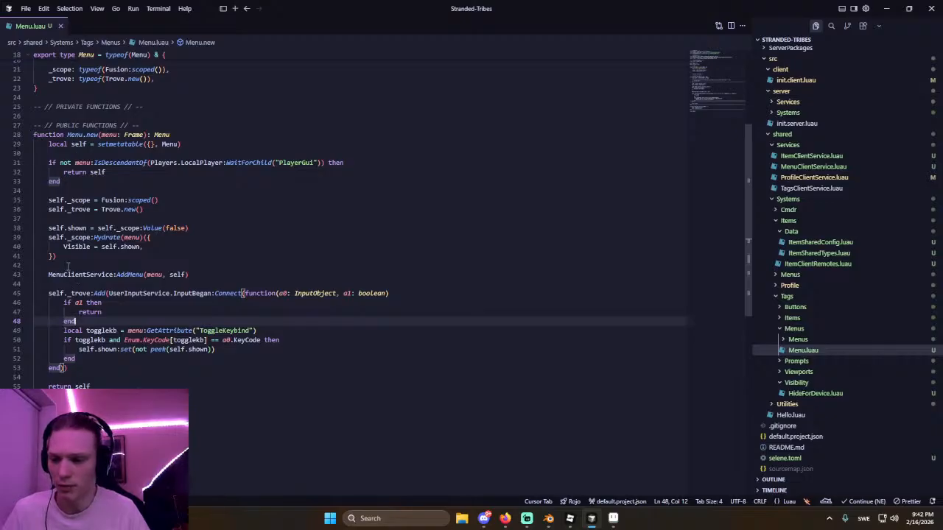
pyautogui.click(68, 266)
pyautogui.hotkey('alt', 'Tab')
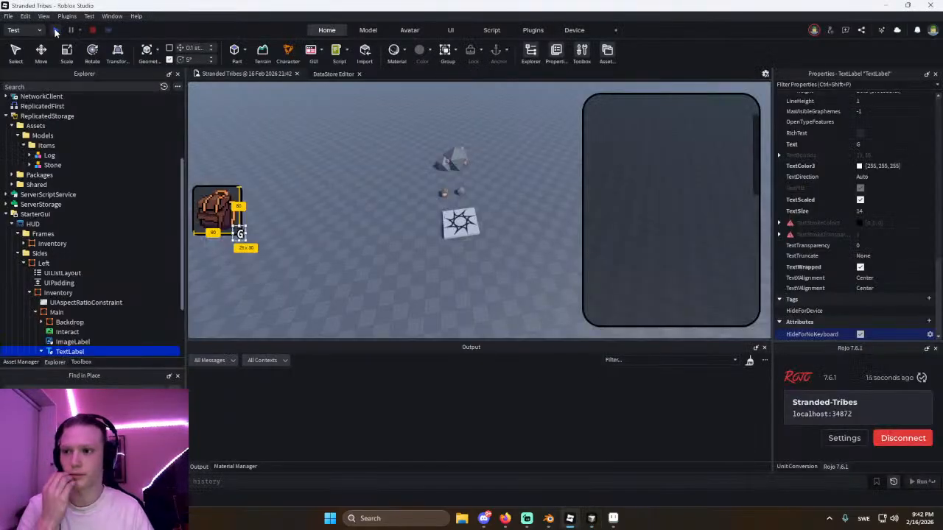
pyautogui.click(56, 31)
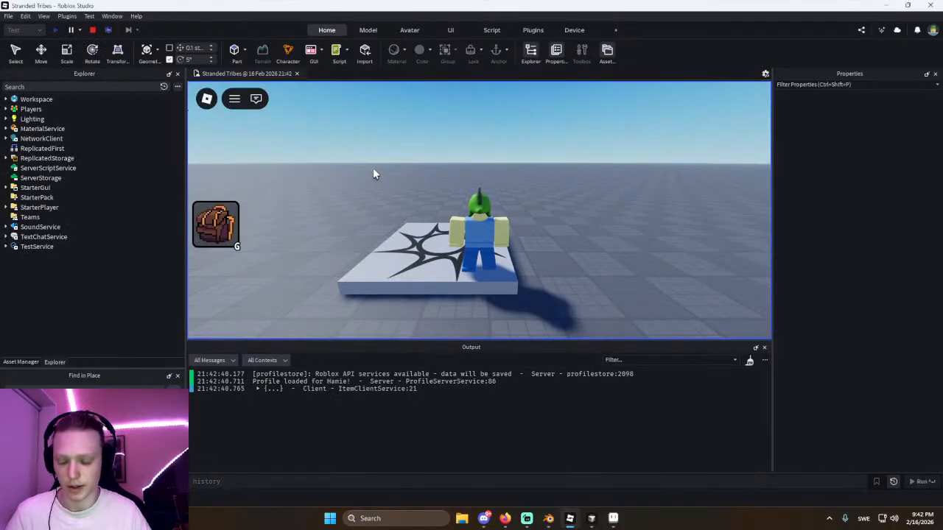
# Toggle the inventory menu repeatedly with its G keybind while turning the camera, and end the play test.
pyautogui.press('g')
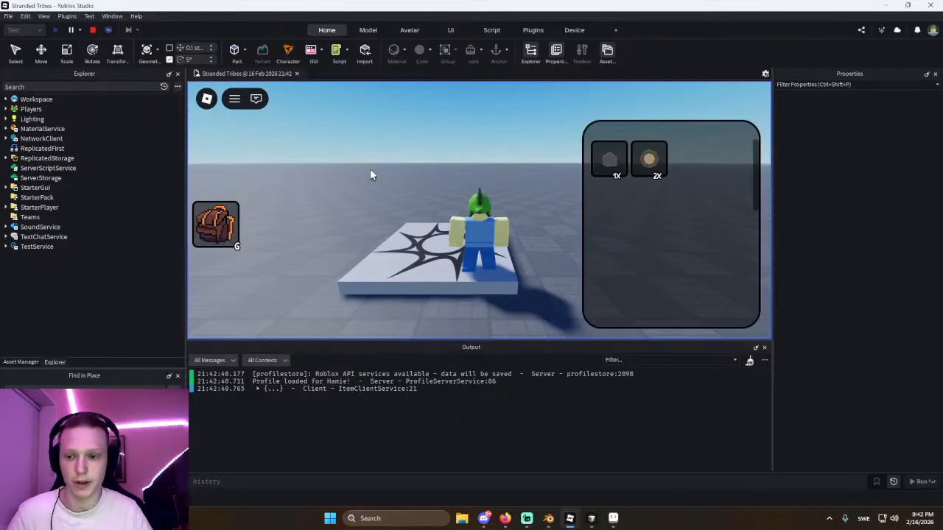
pyautogui.press('g')
pyautogui.press('g')
pyautogui.press('g')
pyautogui.moveTo(371, 170); pyautogui.dragTo(370, 171, button='right')
pyautogui.press('g')
pyautogui.press('g')
pyautogui.press('g')
pyautogui.press('g')
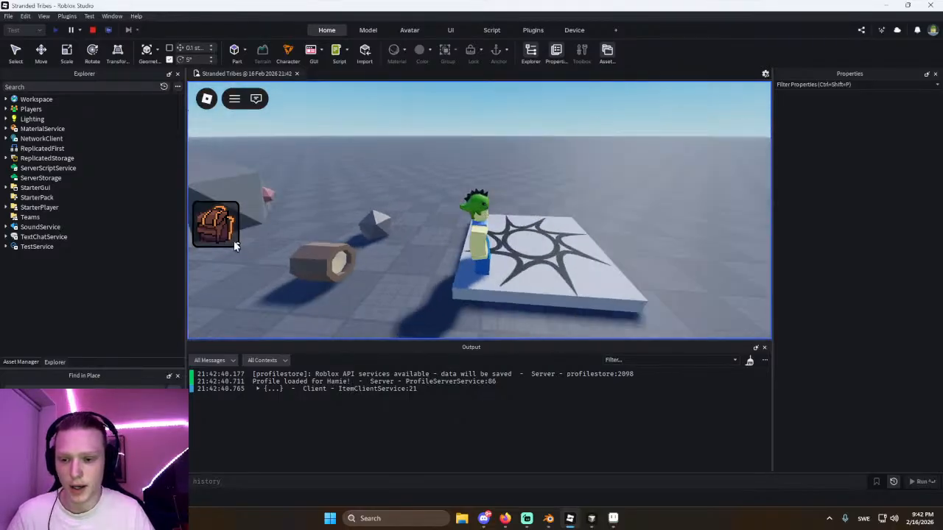
pyautogui.click(93, 30)
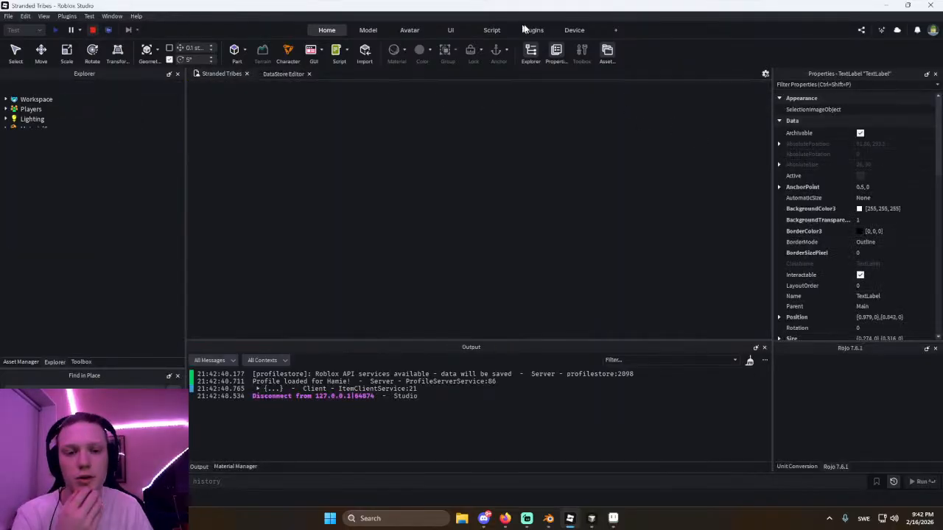
# Play-test the place with the iPhone X device emulator to check the backpack button's keybind label, and end the test.
pyautogui.click(569, 30)
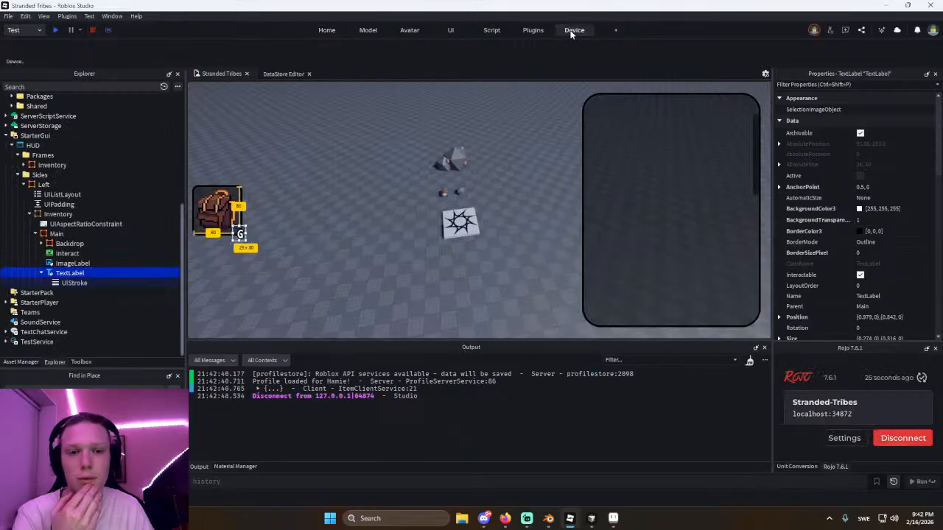
pyautogui.click(16, 50)
pyautogui.click(55, 29)
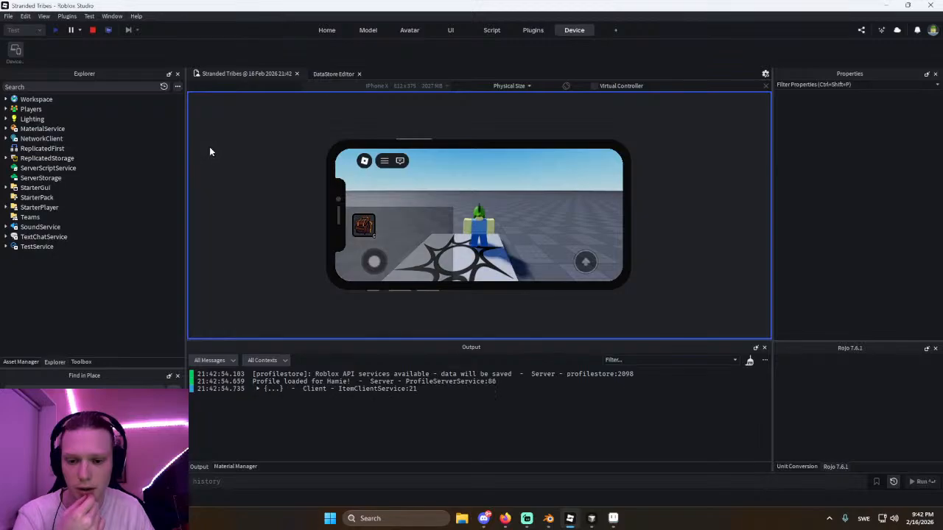
pyautogui.click(93, 31)
# Reopen HideForDevice.luau in Cursor and add print(UserInputService.KeyboardEnabled) above the if block in the constructor.
pyautogui.hotkey('alt', 'Tab')
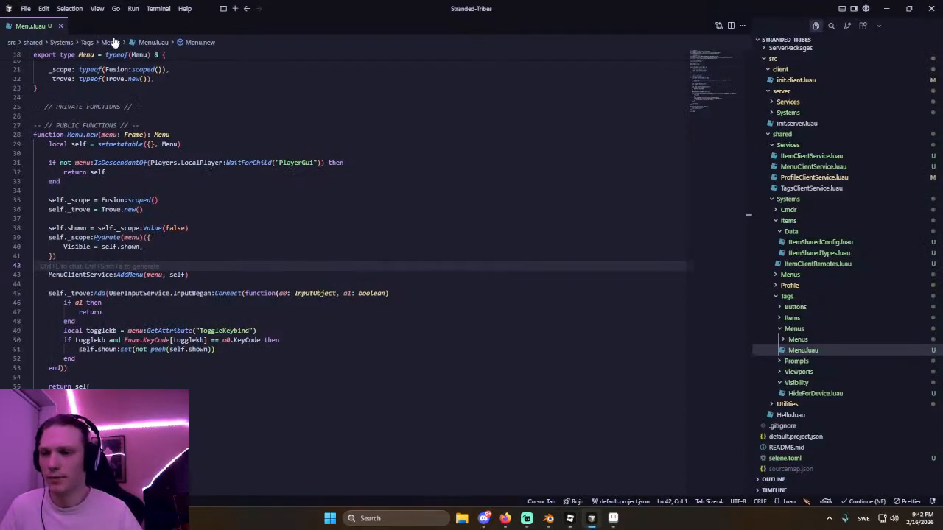
pyautogui.click(184, 144)
pyautogui.hotkey('ctrl', 'p')
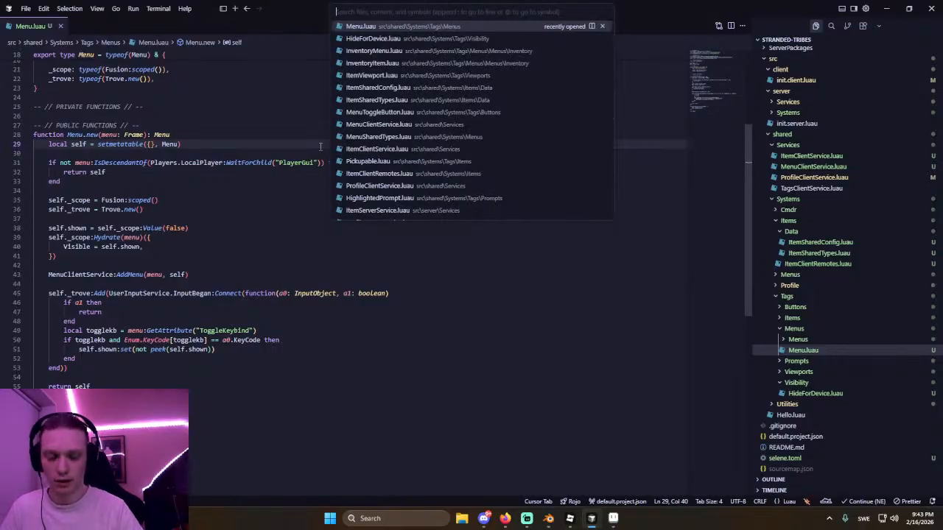
pyautogui.write('hide')
pyautogui.press('Return')
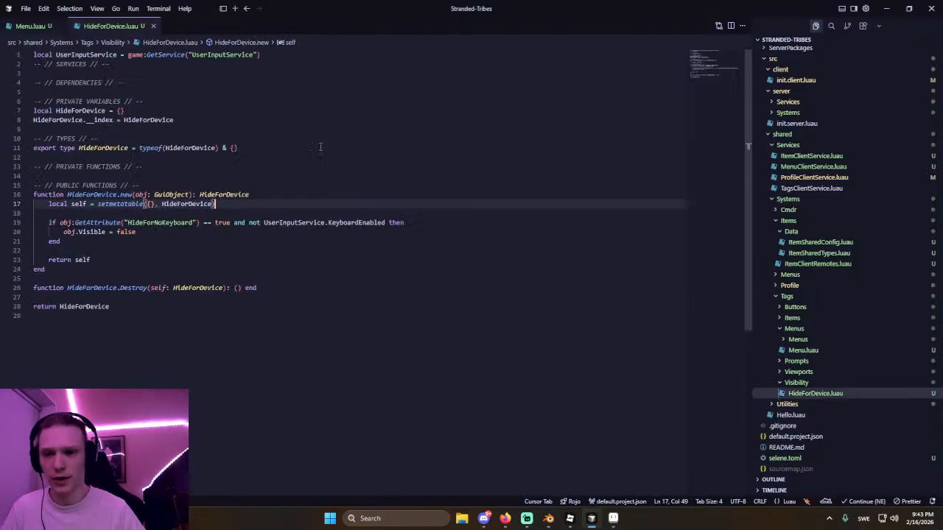
pyautogui.click(122, 212)
pyautogui.press('Return')
pyautogui.write('print(')
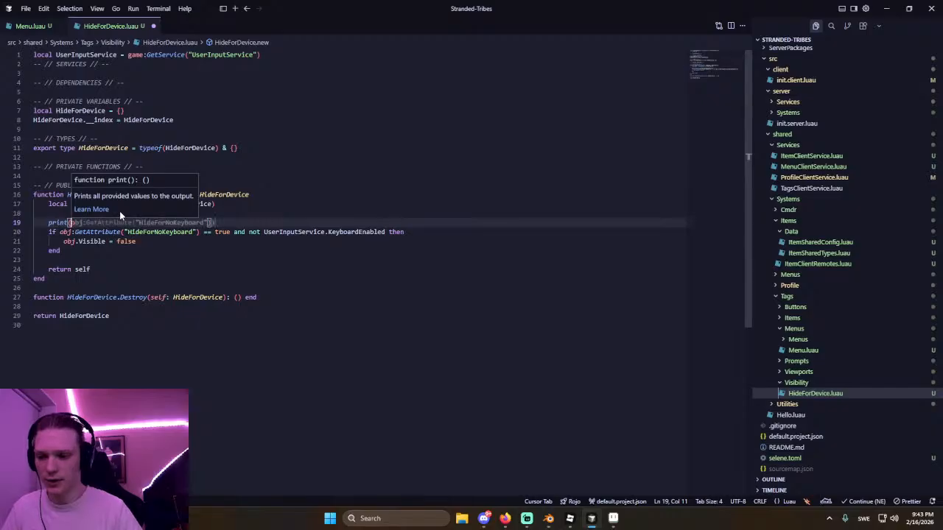
pyautogui.write('UserInputService.KeyboardEnabled')
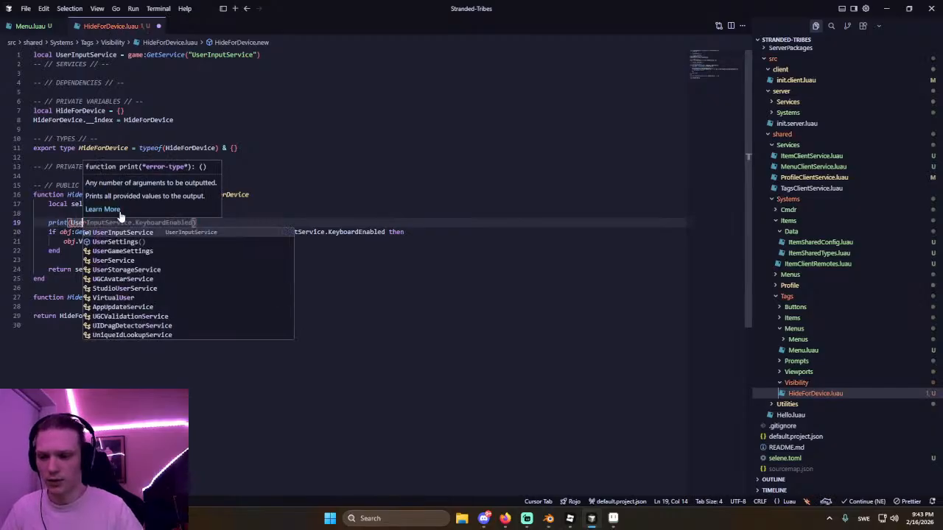
# Switch to Roblox Studio and play-test without device emulation to check the printed KeyboardEnabled value, then end the test.
pyautogui.hotkey('alt', 'Tab')
pyautogui.click(56, 31)
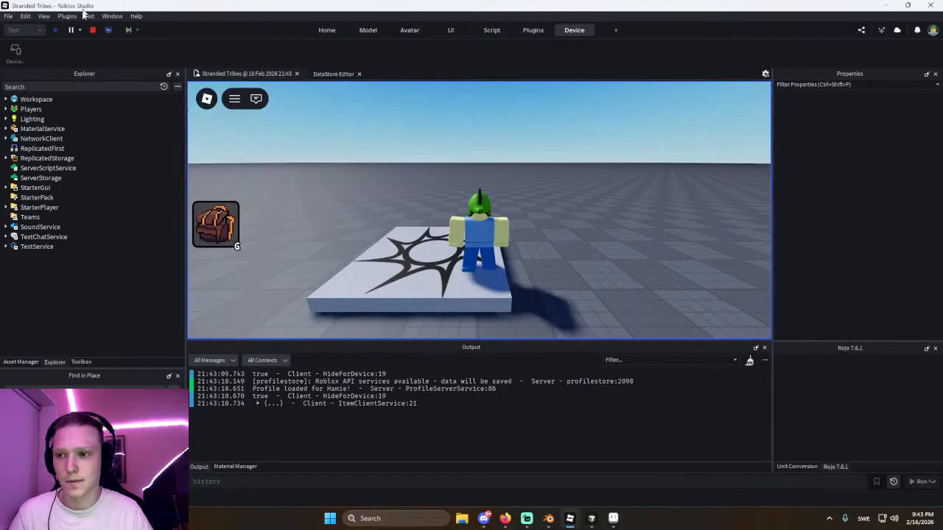
pyautogui.click(92, 30)
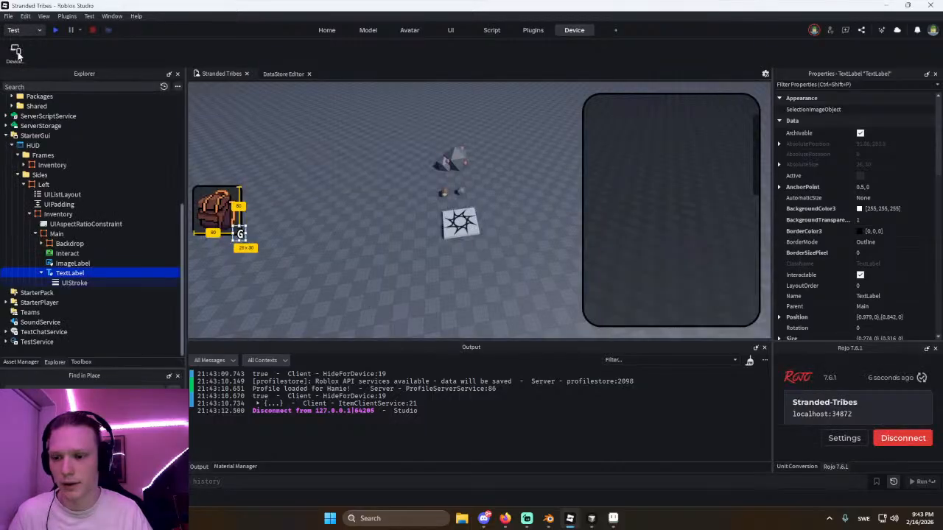
# Play-test with the iPhone X emulator, toggle the inventory several times using the backpack button, and end the test.
pyautogui.click(16, 49)
pyautogui.click(55, 30)
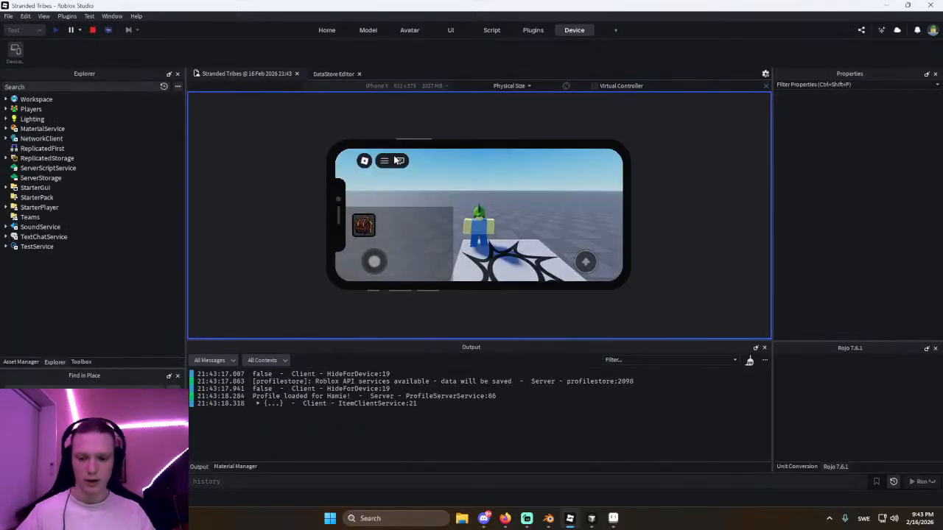
pyautogui.click(361, 228)
pyautogui.click(360, 228)
pyautogui.click(361, 229)
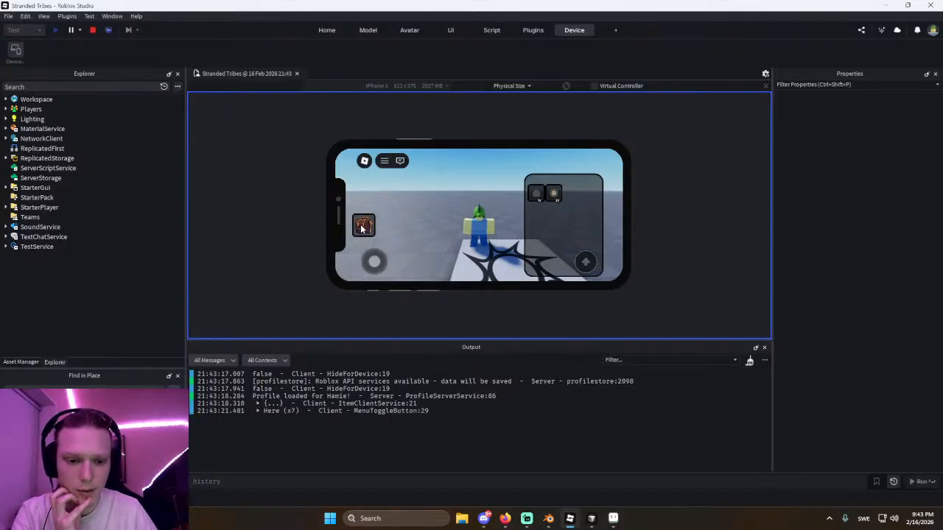
pyautogui.click(361, 229)
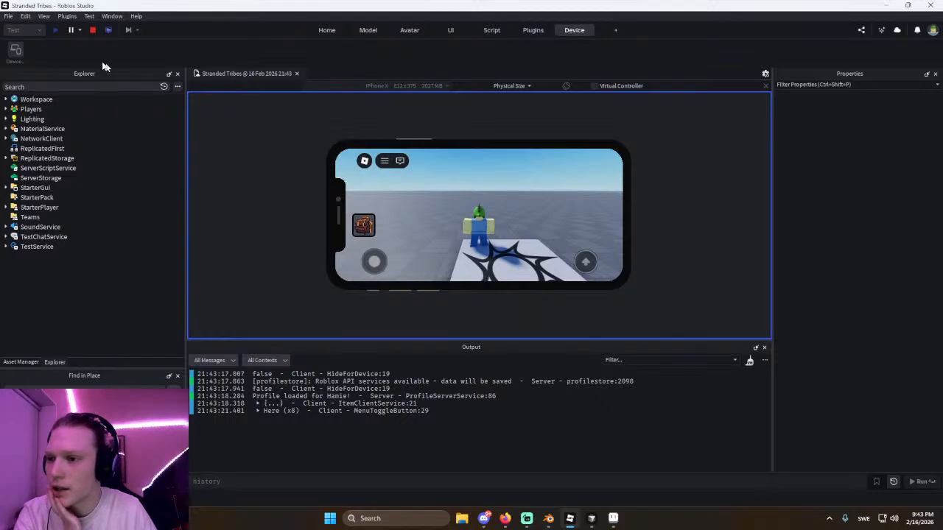
pyautogui.click(93, 31)
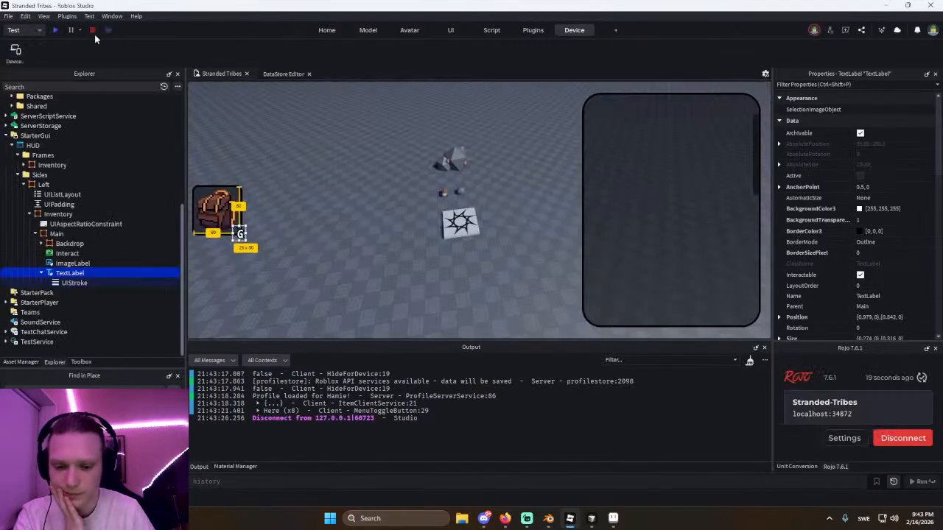
pyautogui.click(300, 202)
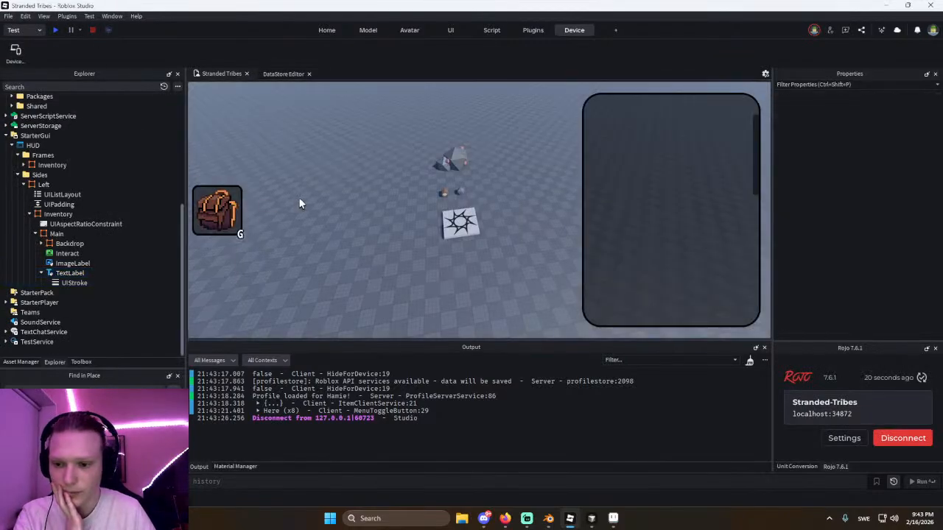
# Return to Cursor, delete the print line from HideForDevice.luau and close the file.
pyautogui.click(593, 525)
pyautogui.click(216, 222)
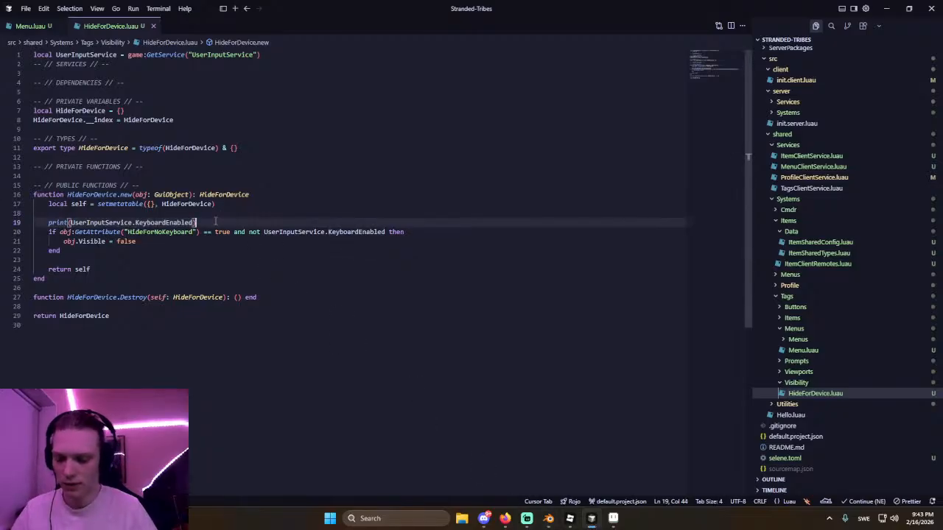
pyautogui.hotkey('ctrl', 'shift', 'k')
pyautogui.hotkey('ctrl', 'w')
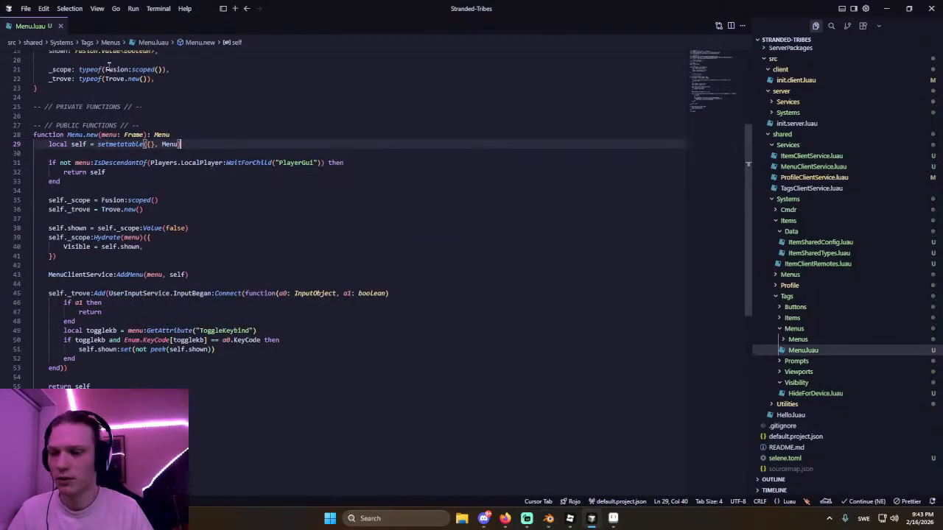
# Close Menu.luau and, in Roblox Studio, turn off Visible for the Inventory frame in the HUD's Frames folder.
pyautogui.scroll(6, 111, 70)
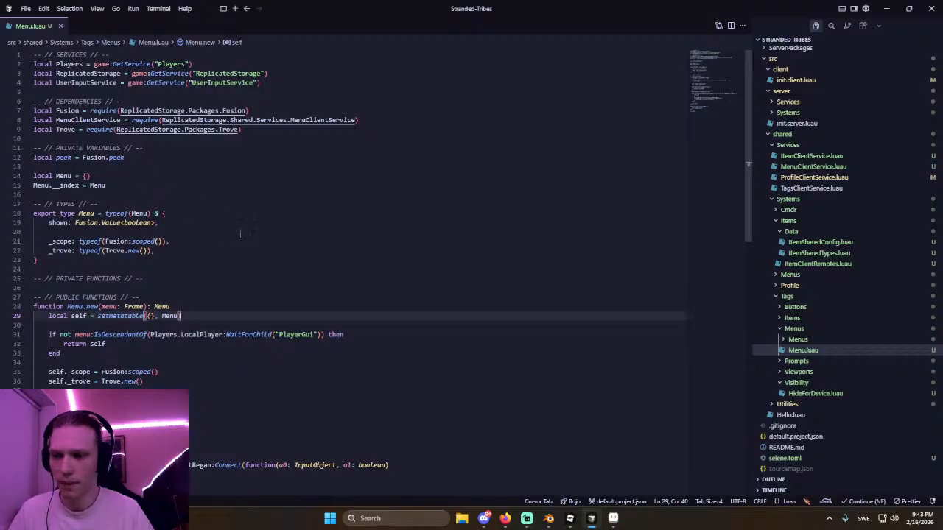
pyautogui.hotkey('ctrl', 'w')
pyautogui.hotkey('alt', 'Tab')
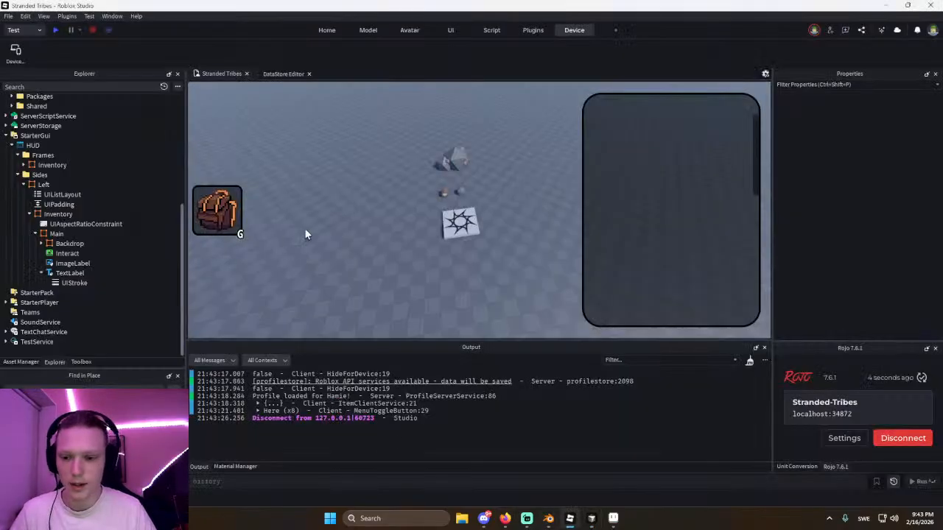
pyautogui.click(237, 227)
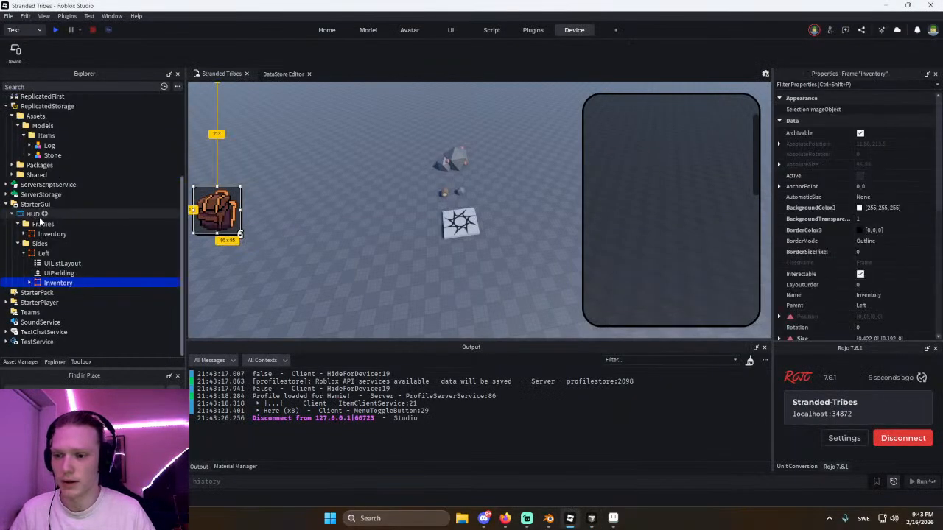
pyautogui.click(51, 234)
pyautogui.scroll(-3, 883, 271)
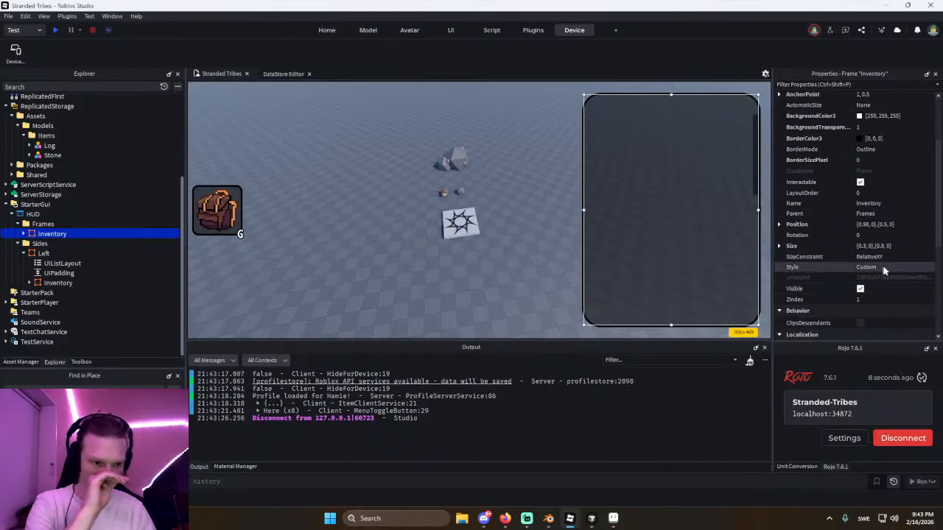
pyautogui.click(860, 289)
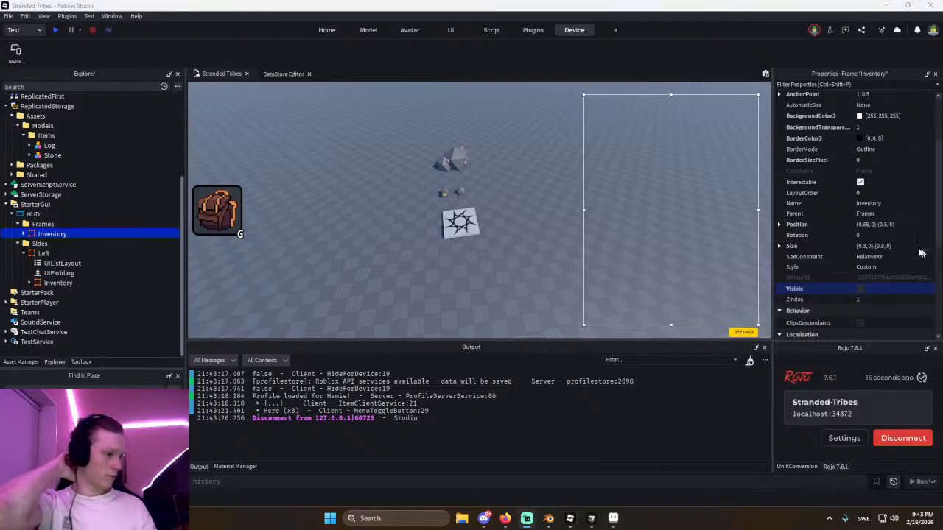
pyautogui.click(523, 234)
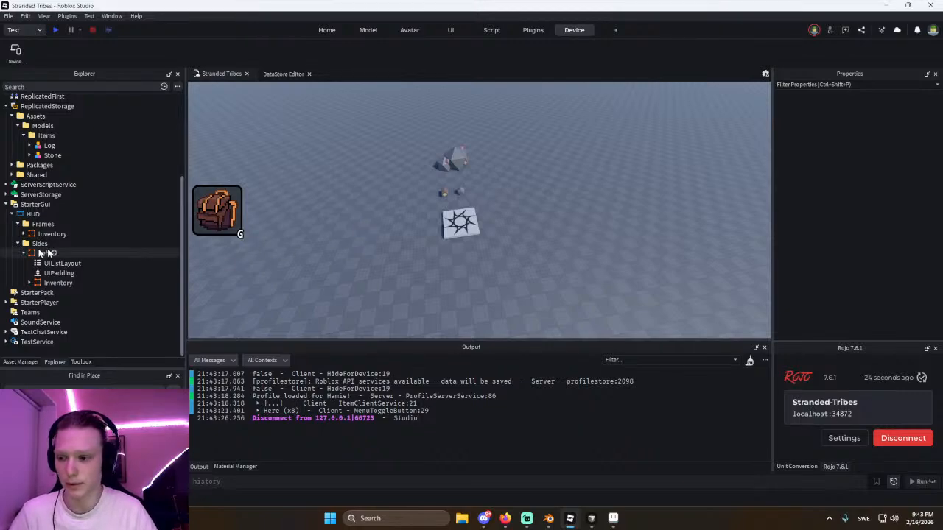
pyautogui.click(23, 252)
pyautogui.click(44, 263)
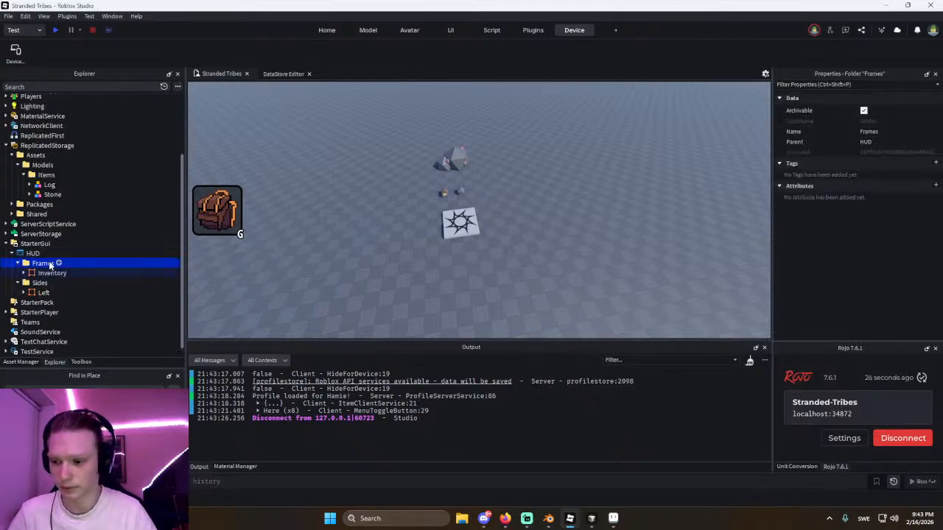
pyautogui.hotkey('ctrl', 'i')
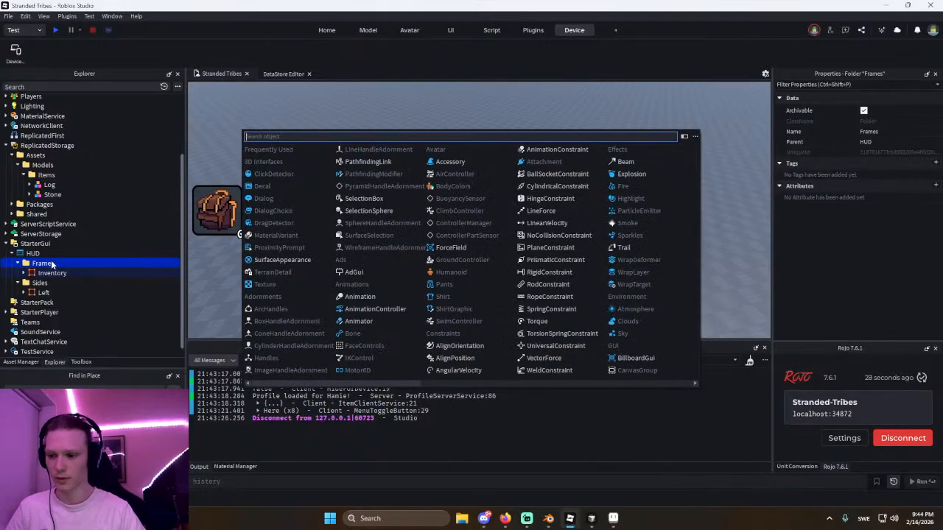
pyautogui.press('Escape')
pyautogui.click(37, 284)
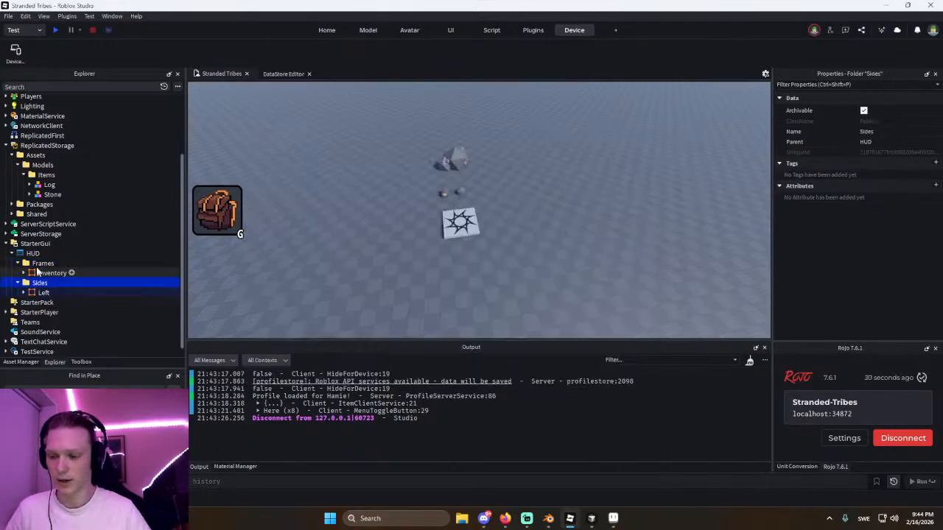
pyautogui.click(59, 264)
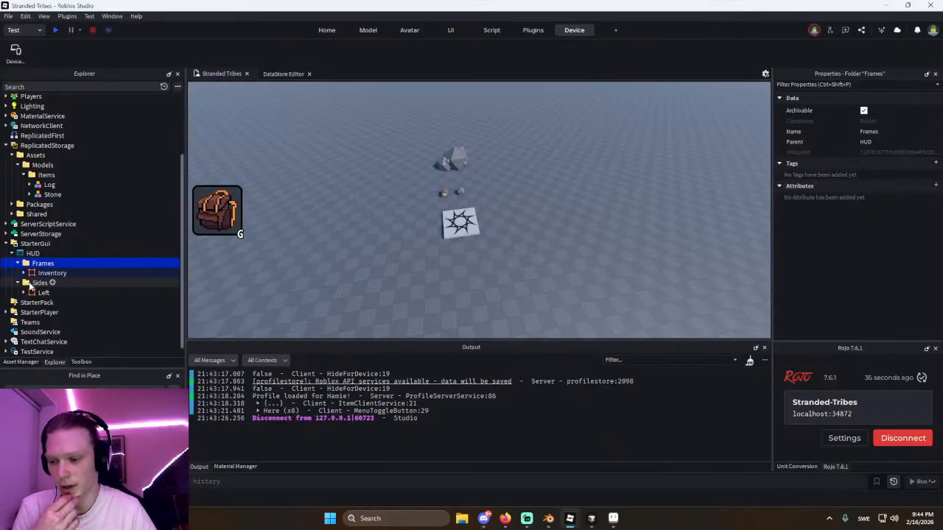
pyautogui.click(38, 284)
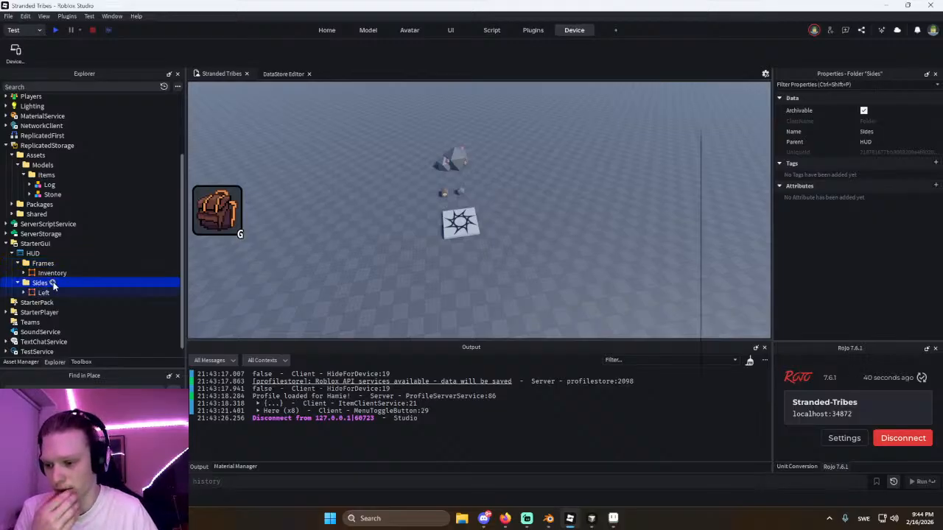
pyautogui.click(52, 283)
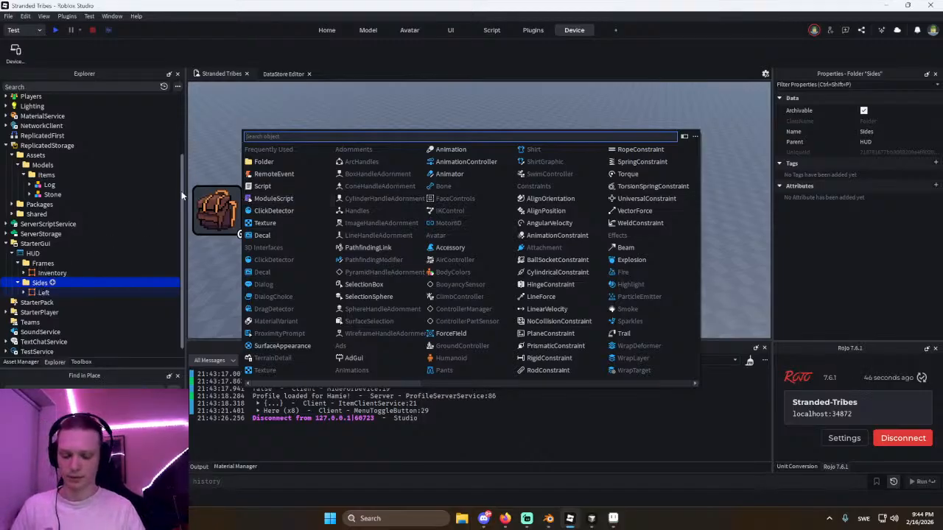
pyautogui.write('Fra')
pyautogui.press('Return')
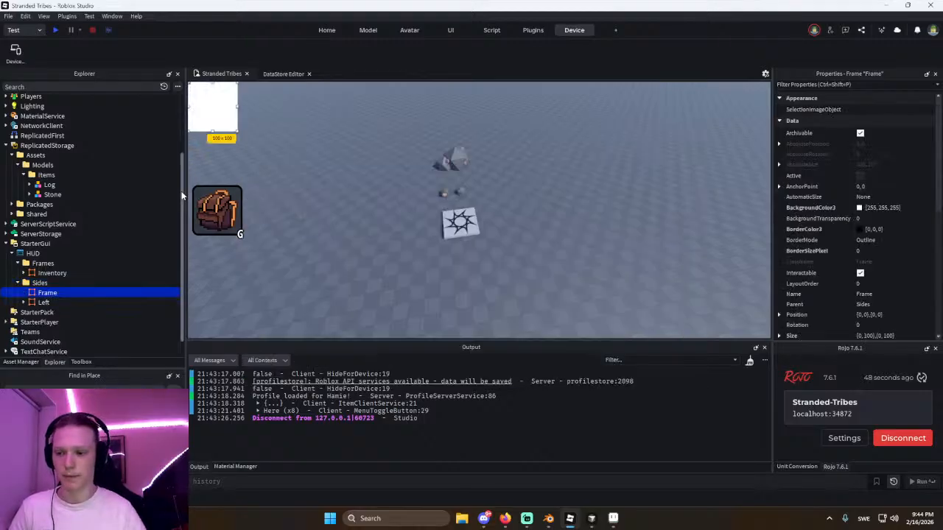
pyautogui.hotkey('ctrl', 'z')
# Duplicate the Left frame in the Sides folder and delete the Inventory button from the copy.
pyautogui.click(34, 290)
pyautogui.hotkey('ctrl', 'd')
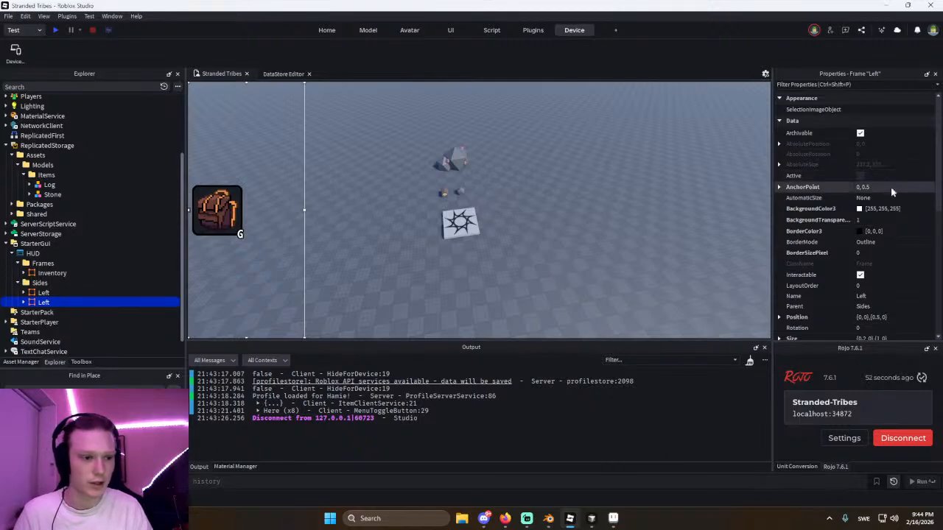
pyautogui.click(24, 302)
pyautogui.click(58, 332)
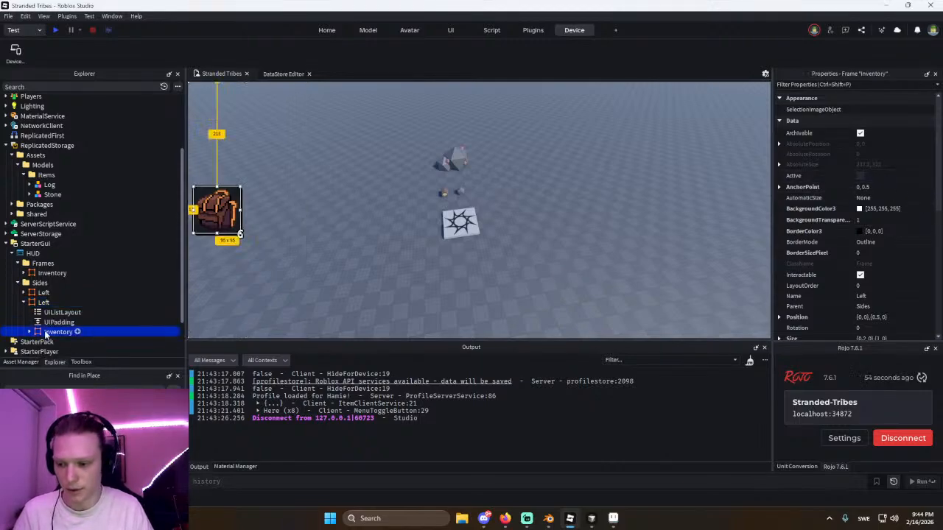
pyautogui.press('Delete')
# Rename the duplicated Left frame as Bottom.
pyautogui.click(23, 293)
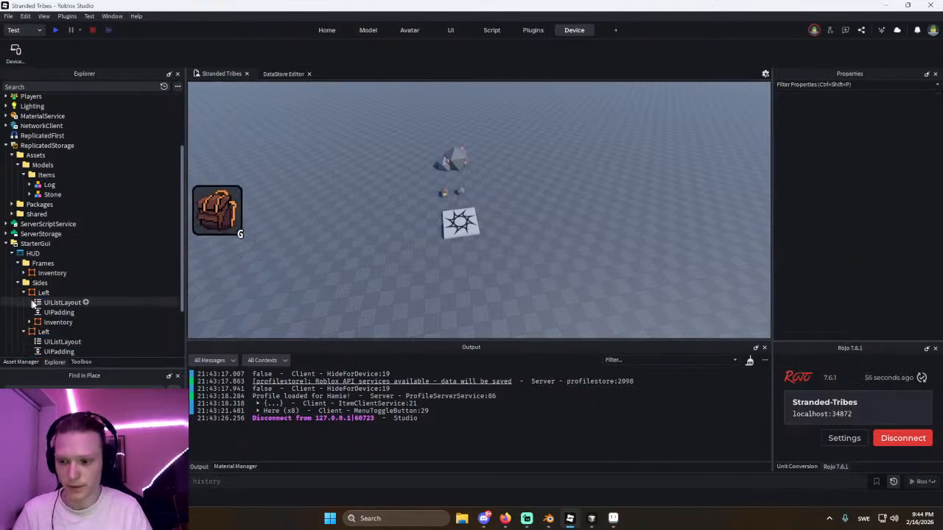
pyautogui.click(24, 293)
pyautogui.click(33, 303)
pyautogui.press('F2')
pyautogui.write('B')
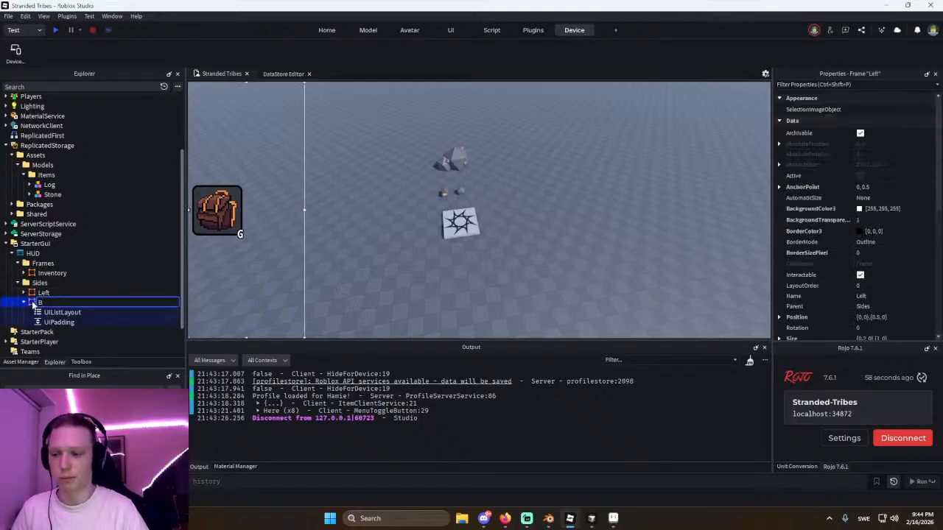
pyautogui.write('ottom')
pyautogui.press('Return')
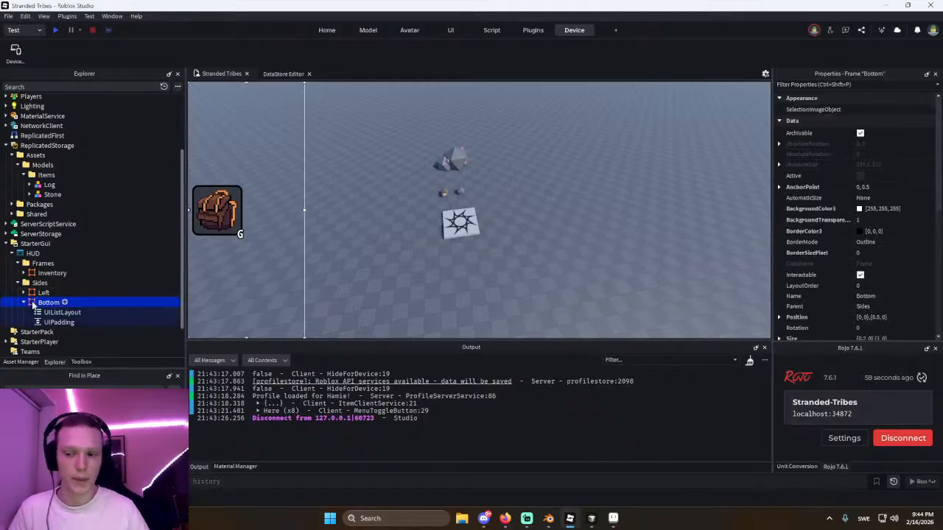
# Set the Bottom frame's AnchorPoint to 0.5, 1 and its Position to {0.5, 0},{1, 0}.
pyautogui.click(883, 188)
pyautogui.hotkey('ctrl', 'a')
pyautogui.press('BackSpace')
pyautogui.write('.5, 0')
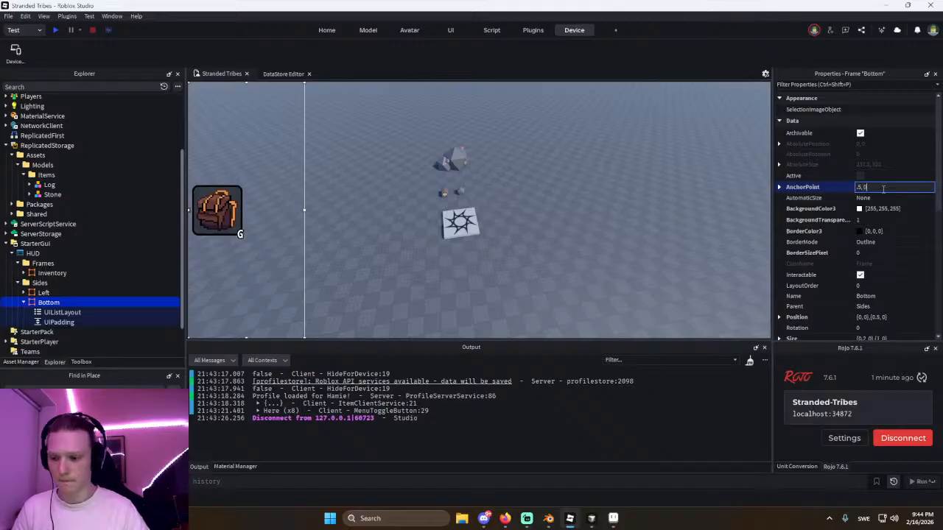
pyautogui.press('BackSpace')
pyautogui.write('1')
pyautogui.press('Return')
pyautogui.click(873, 317)
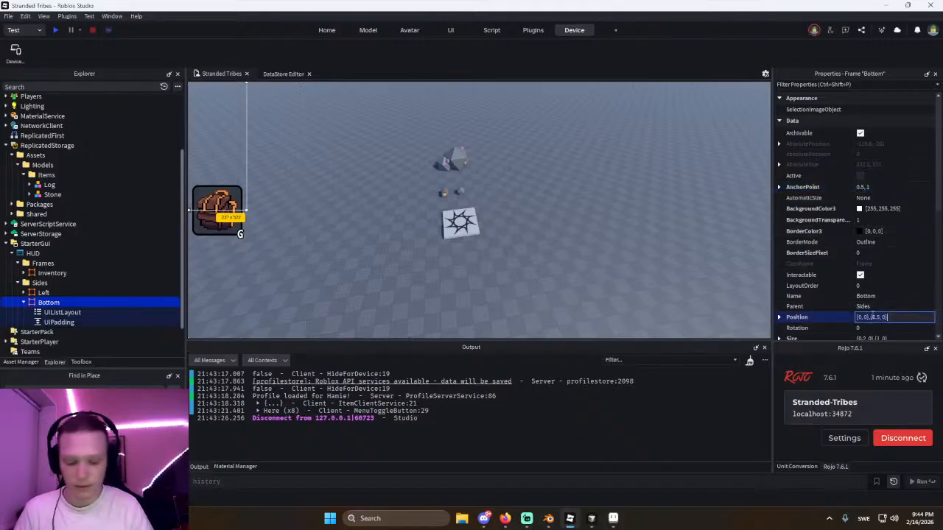
pyautogui.hotkey('ctrl', 'a')
pyautogui.write('.5, 1')
pyautogui.press('Return')
# Set the Bottom frame's Size to {1, 0},{0.2, 0}.
pyautogui.scroll(-1, 872, 315)
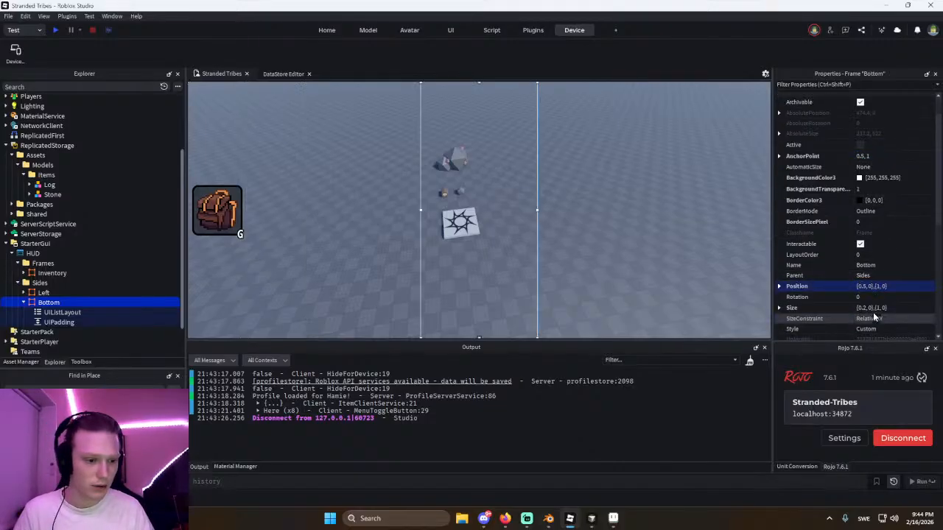
pyautogui.click(876, 308)
pyautogui.write('1, 0')
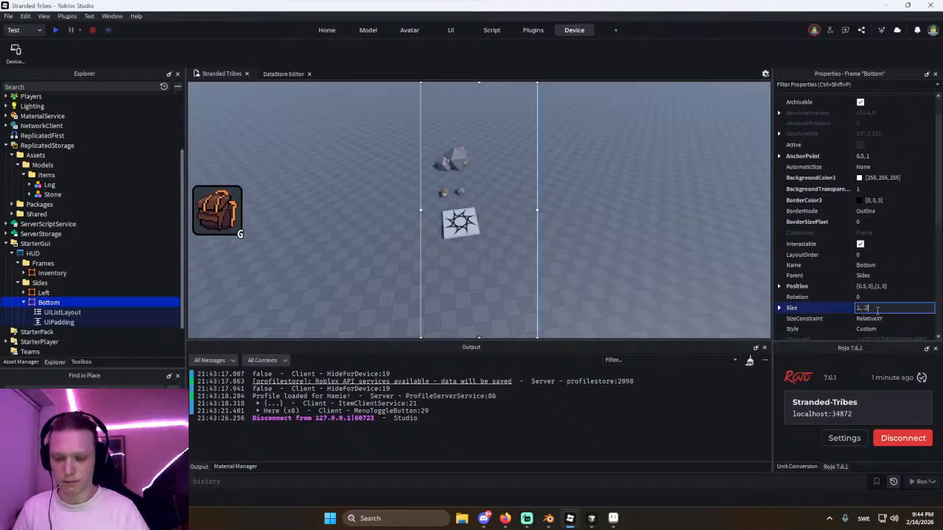
pyautogui.press('Return')
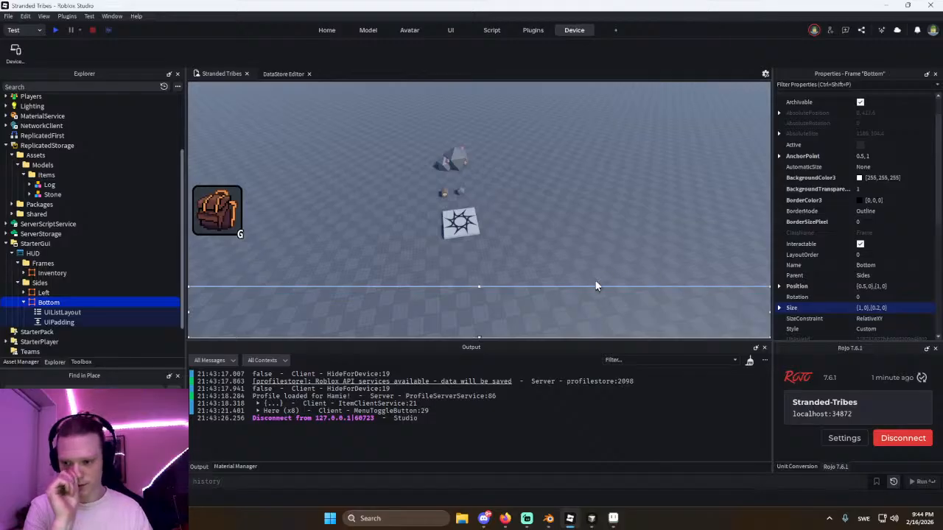
# Insert a Frame inside Bottom and set Bottom's UIListLayout HorizontalAlignment to Center.
pyautogui.click(64, 302)
pyautogui.click(259, 190)
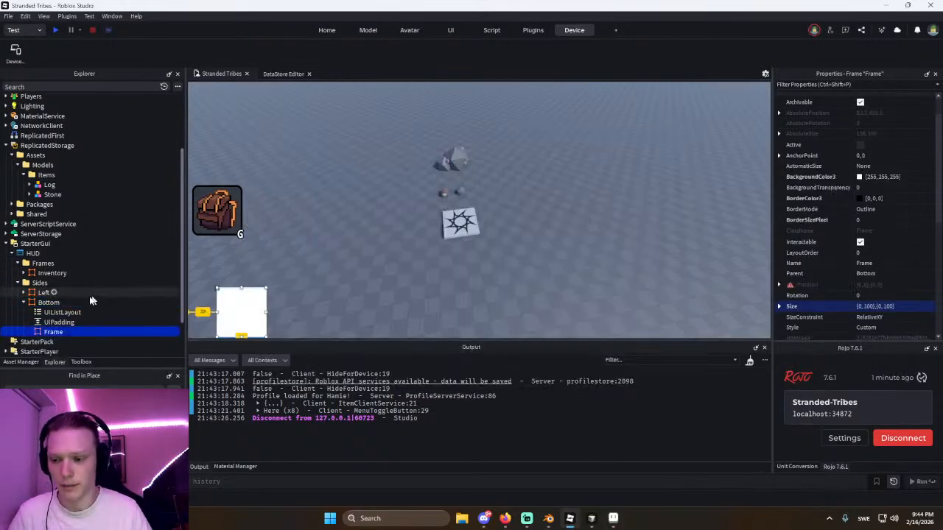
pyautogui.click(61, 313)
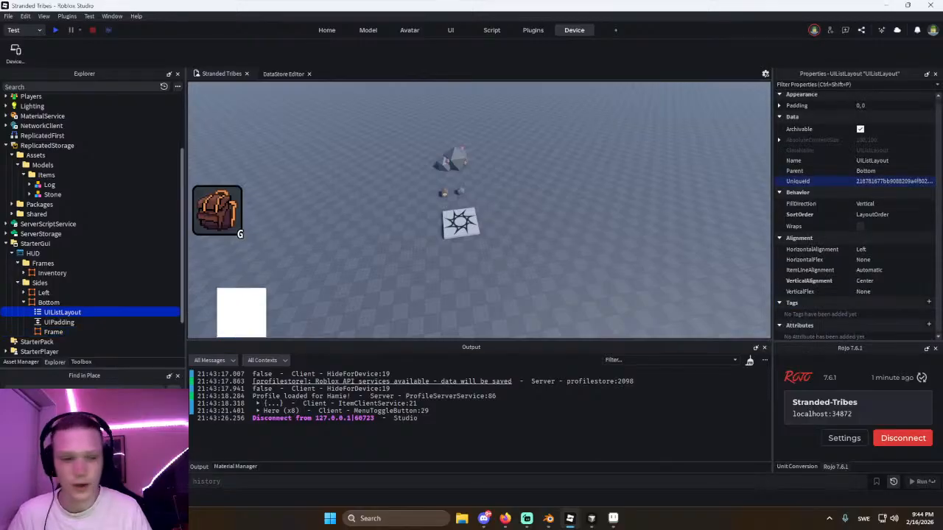
pyautogui.click(864, 250)
pyautogui.click(874, 259)
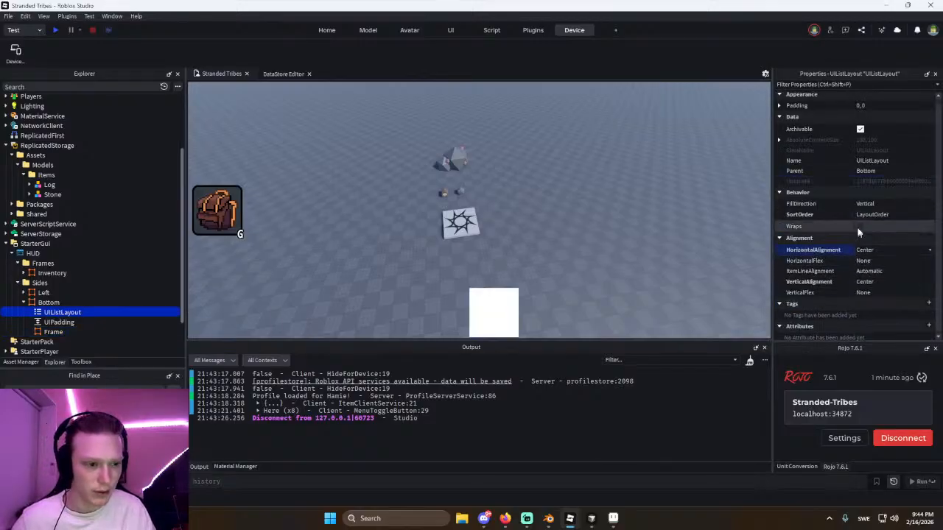
# Set the VerticalAlignment of Bottom's UIListLayout to Bottom.
pyautogui.click(869, 204)
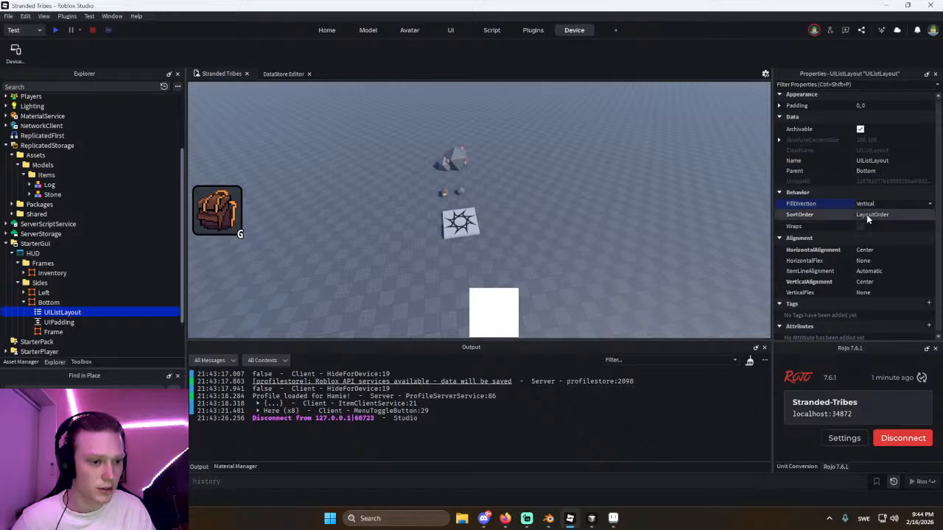
pyautogui.click(865, 220)
pyautogui.click(869, 250)
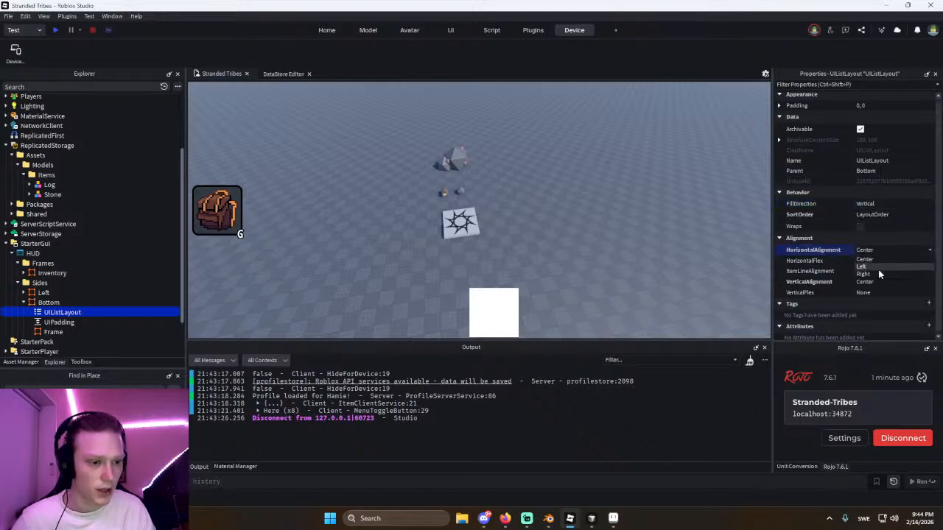
pyautogui.click(860, 283)
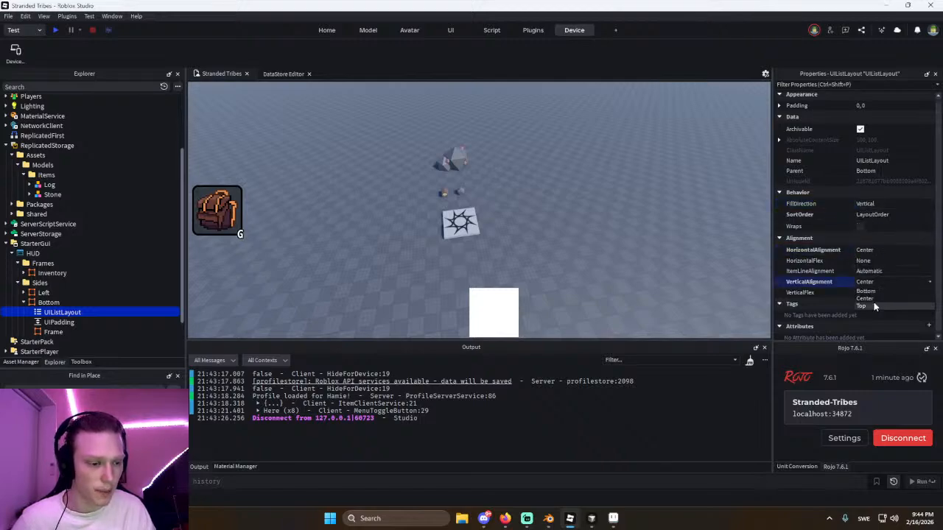
pyautogui.click(862, 308)
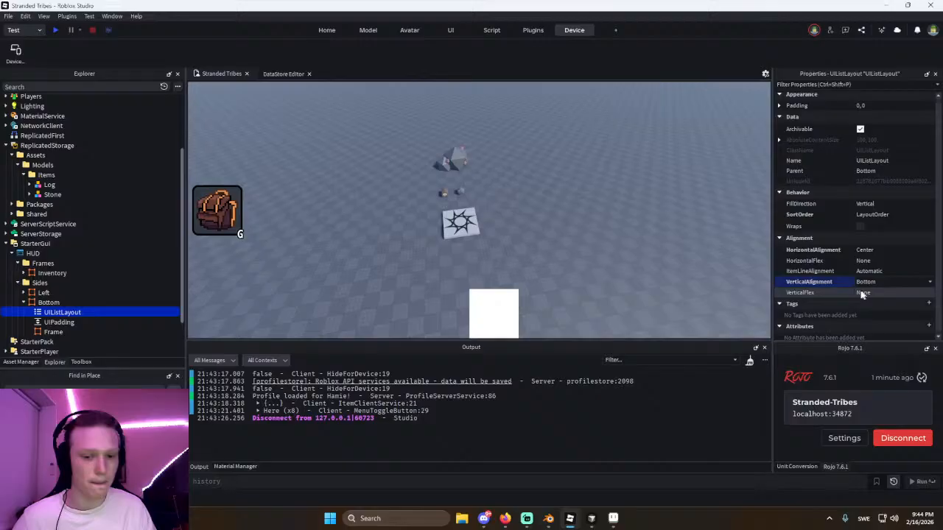
# Try X sizes of 0.8 and 0.6 on the new frame inside Bottom, then settle on 0.5, 0.
pyautogui.click(53, 331)
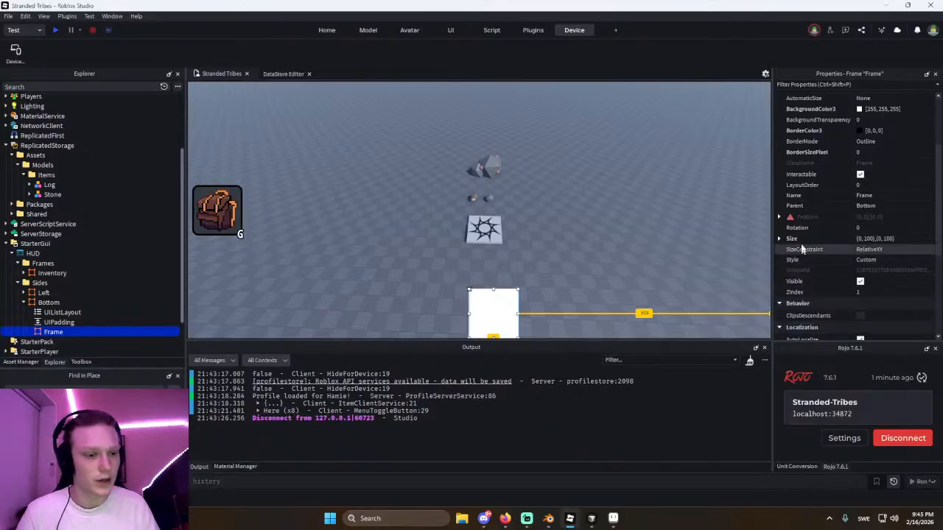
pyautogui.click(779, 239)
pyautogui.click(888, 250)
pyautogui.write('0.8')
pyautogui.press('Return')
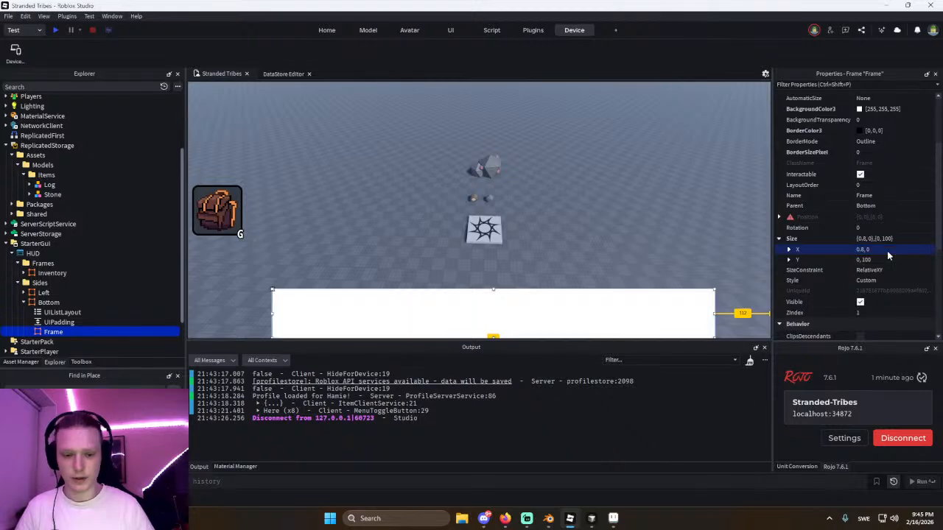
pyautogui.click(884, 252)
pyautogui.write('0.6')
pyautogui.press('Return')
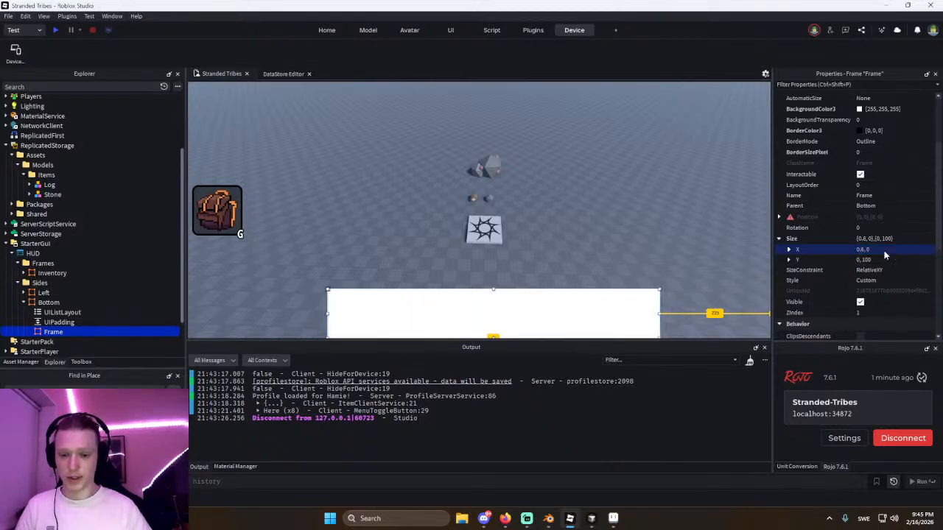
pyautogui.click(884, 252)
pyautogui.write('0.5')
pyautogui.press('Return')
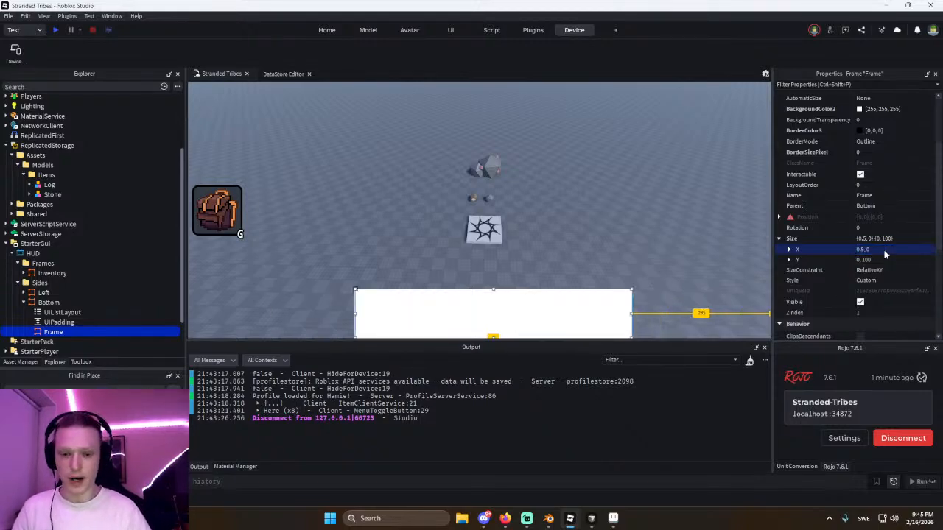
# Set the new frame's Y size to 1, 0 and its BackgroundTransparency to 1.
pyautogui.click(877, 260)
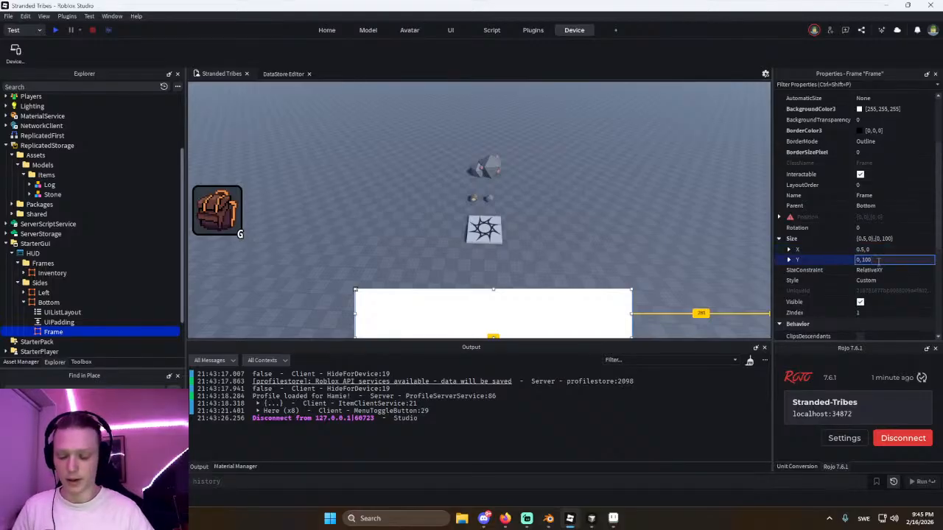
pyautogui.write('1')
pyautogui.press('Return')
pyautogui.scroll(3, 877, 263)
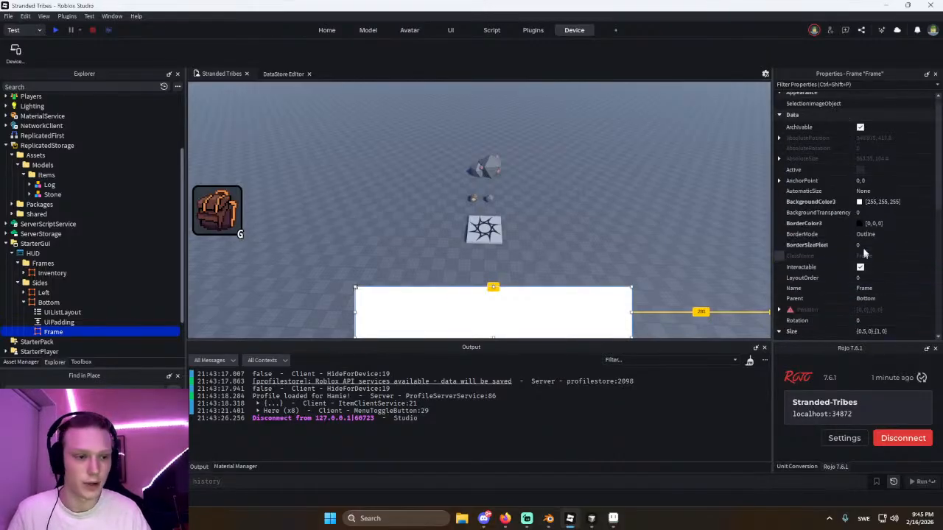
pyautogui.click(880, 211)
pyautogui.write('1')
pyautogui.press('Return')
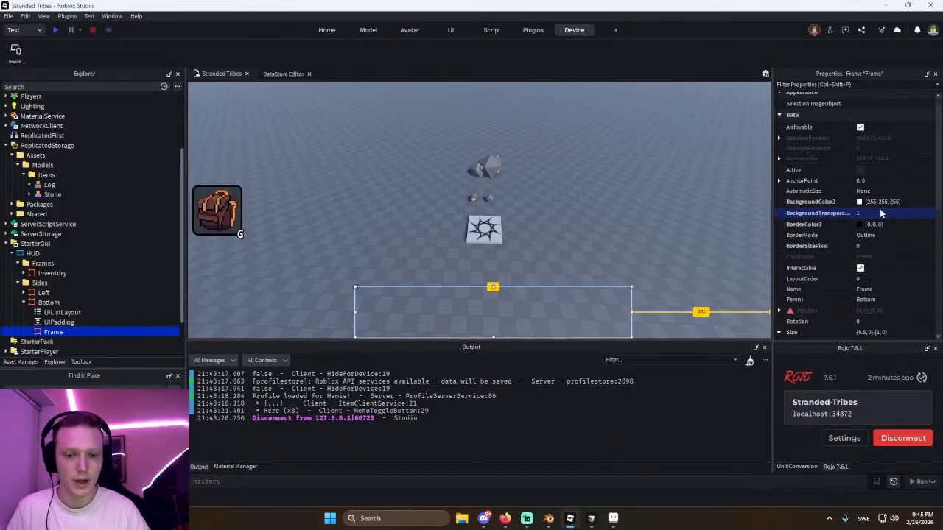
# Rename the transparent frame inside Bottom as Hotbar.
pyautogui.click(52, 331)
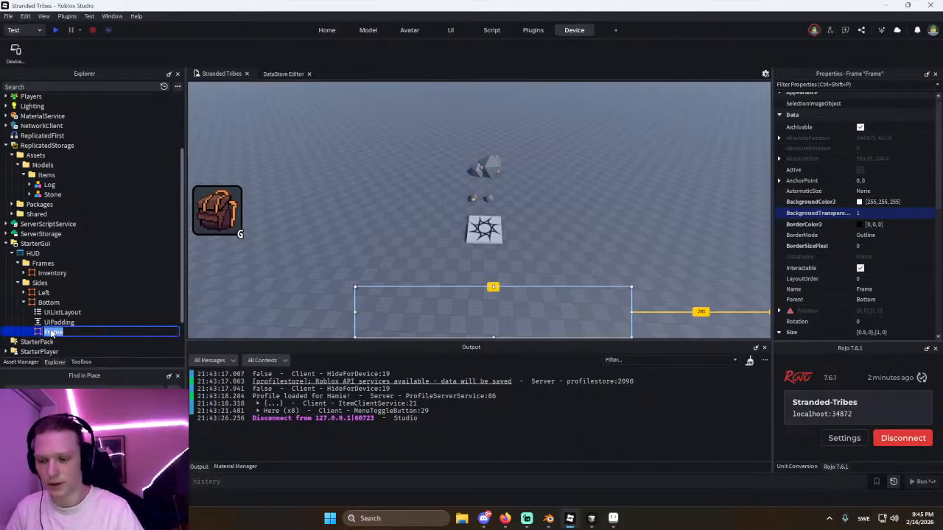
pyautogui.write('Hotbar')
pyautogui.press('Return')
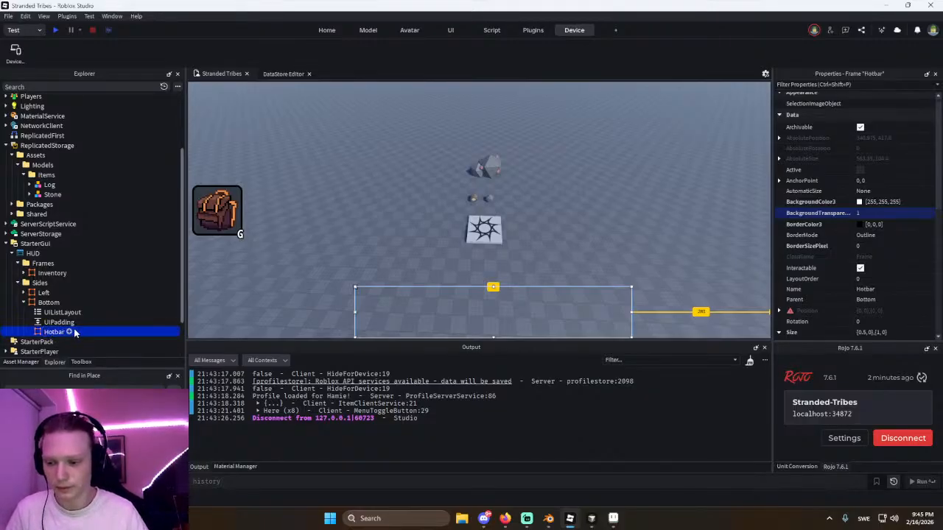
# On the Stranded Tribes Trello board, move the Inventory gui (menu system) card to Finished and Custom hotbar gui to In progress.
pyautogui.moveTo(504, 519)
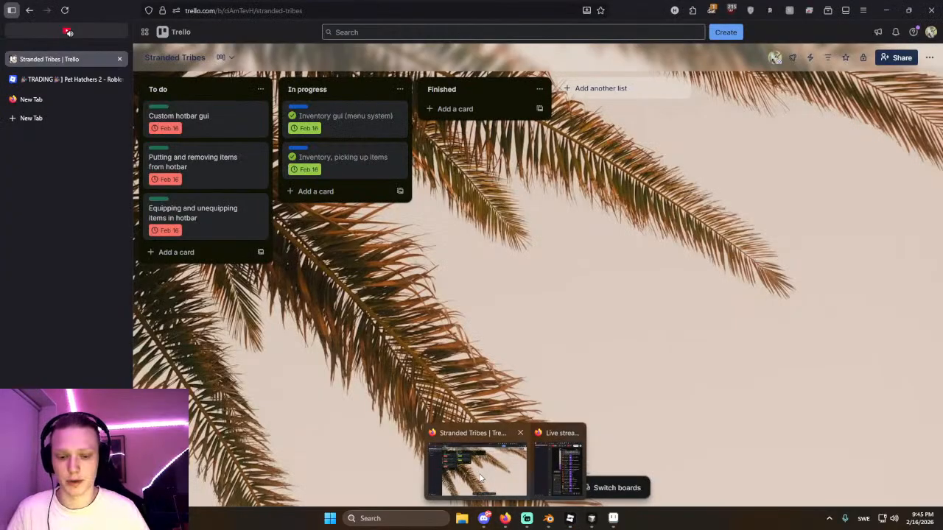
pyautogui.click(442, 471)
pyautogui.moveTo(322, 131); pyautogui.dragTo(487, 156)
pyautogui.moveTo(206, 118); pyautogui.dragTo(332, 122)
# Return to Roblox Studio and copy the Inventory frame's Backdrop into the Hotbar frame.
pyautogui.hotkey('alt', 'Tab')
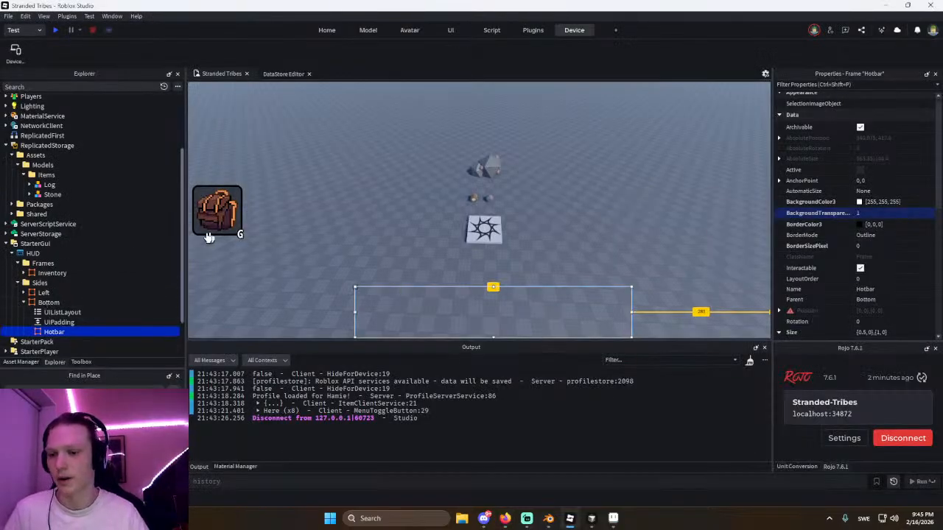
pyautogui.click(24, 273)
pyautogui.scroll(-1, 24, 271)
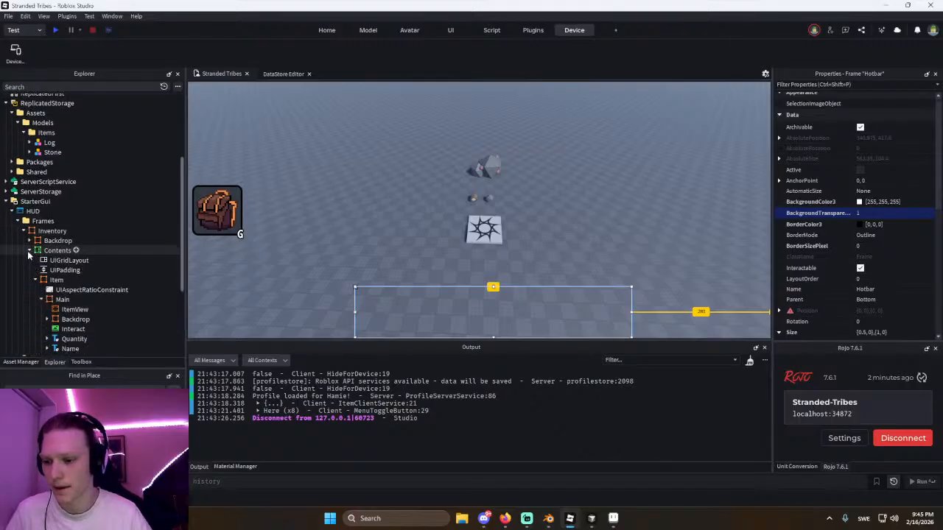
pyautogui.click(29, 251)
pyautogui.click(59, 241)
pyautogui.click(51, 310)
pyautogui.hotkey('ctrl', 'shift', 'v')
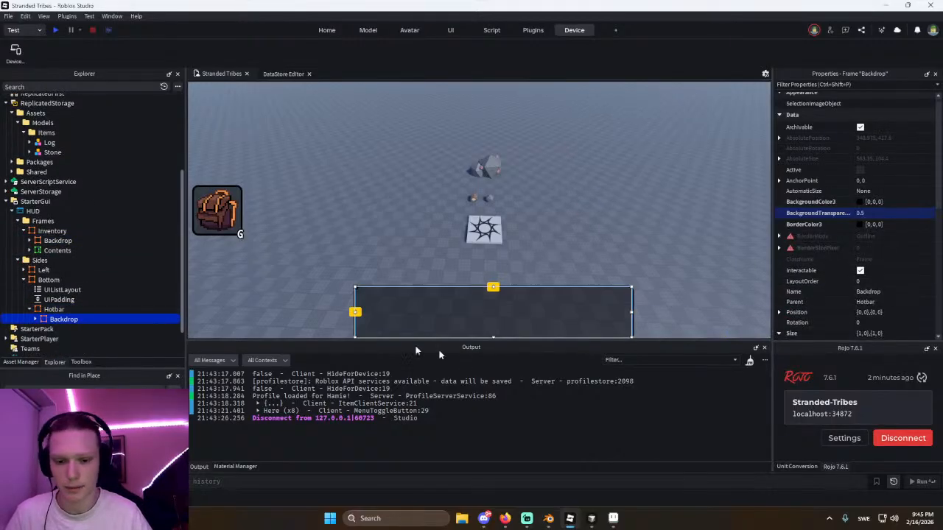
pyautogui.click(376, 301)
pyautogui.moveTo(363, 222); pyautogui.dragTo(363, 221, button='right')
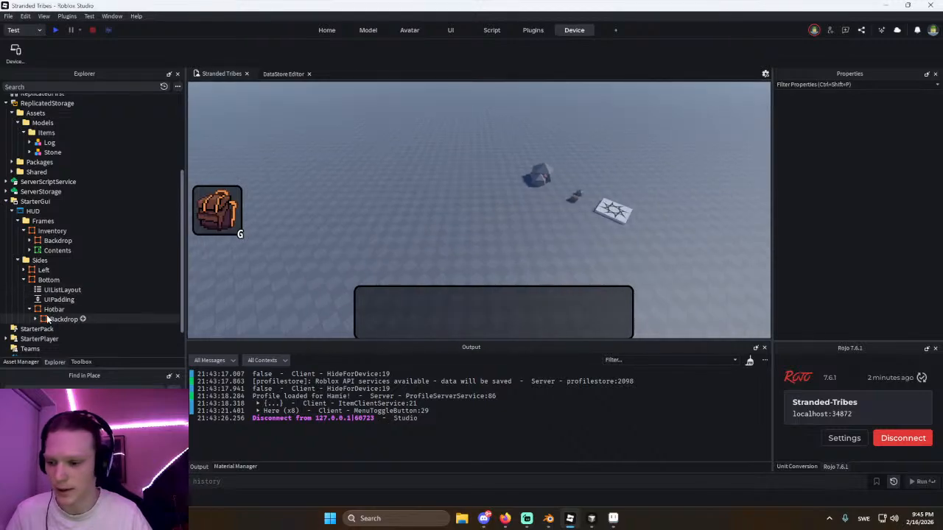
# Preview the hotbar on the emulated iPhone X and return to the normal viewport.
pyautogui.click(50, 310)
pyautogui.scroll(-3, 843, 274)
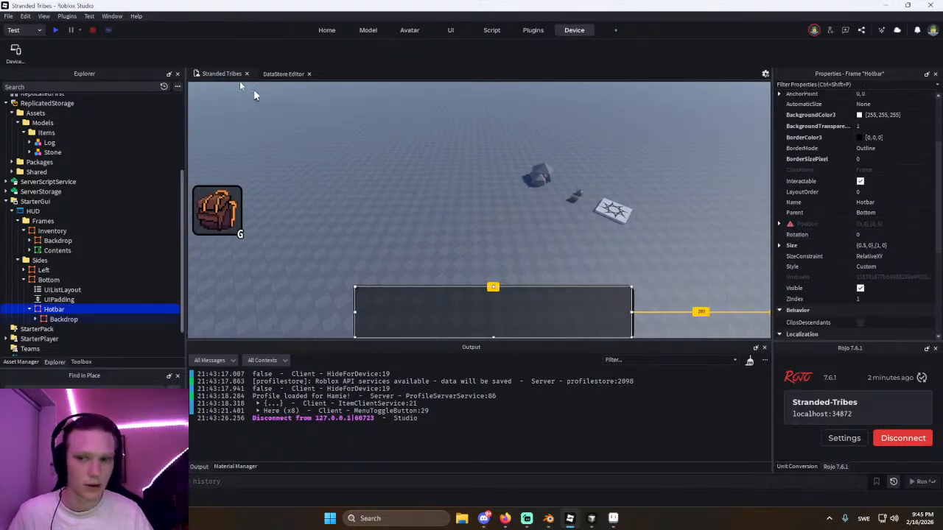
pyautogui.click(15, 50)
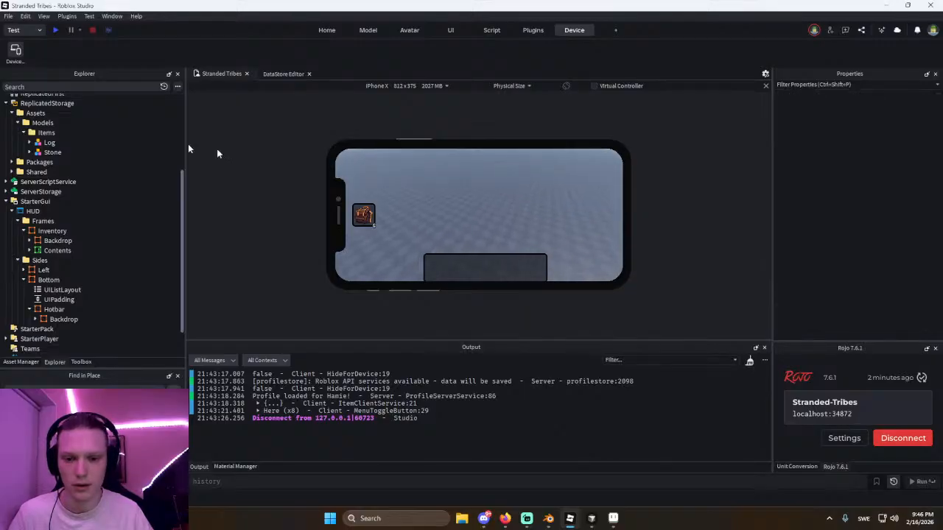
pyautogui.click(16, 50)
# Set the Hotbar frame's Y size to 0.9, 0.
pyautogui.click(74, 310)
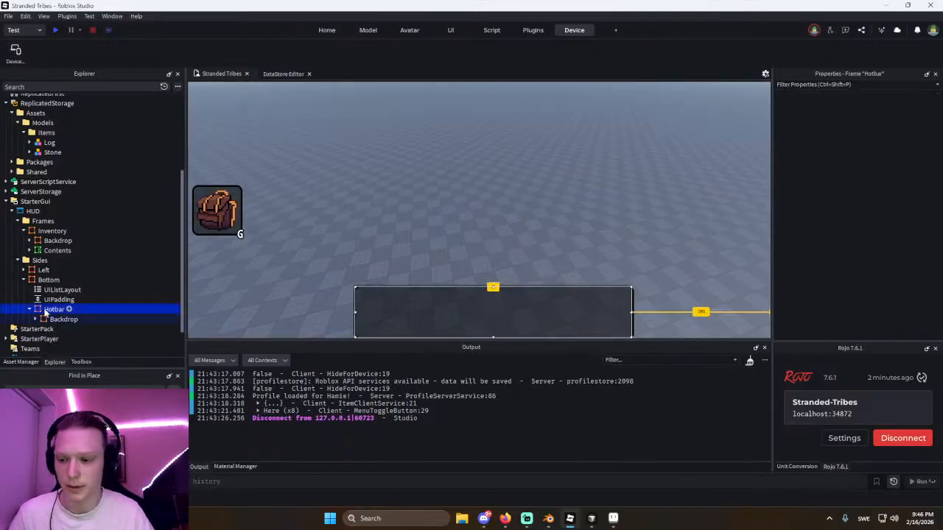
pyautogui.scroll(-4, 810, 310)
pyautogui.click(779, 214)
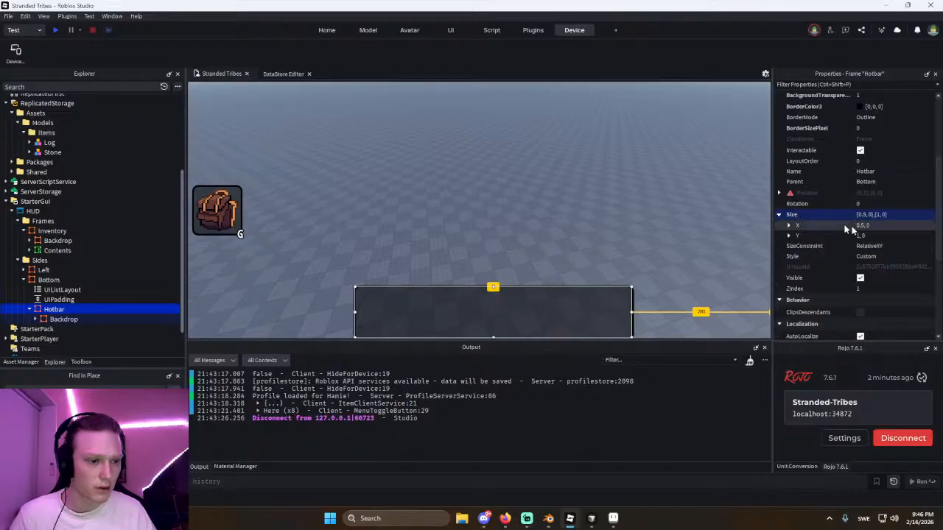
pyautogui.click(889, 236)
pyautogui.write('0.9')
pyautogui.press('Return')
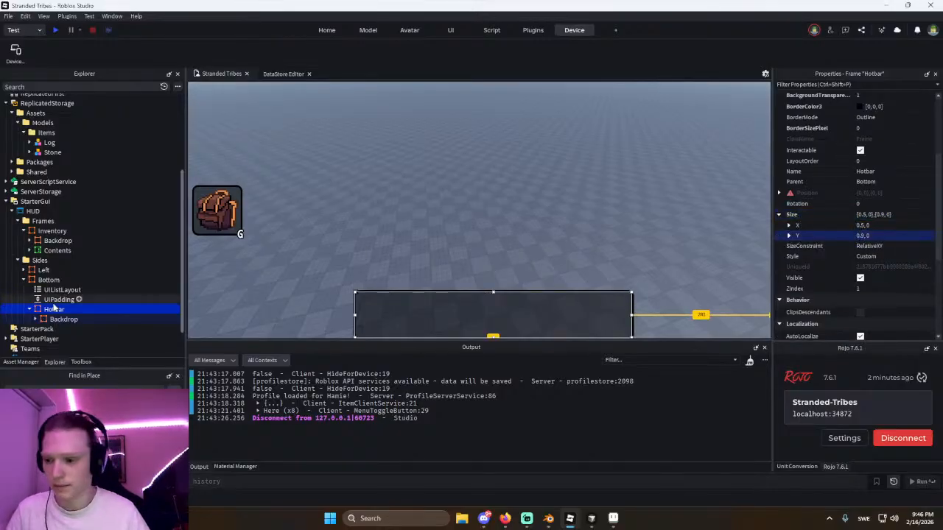
# Try a second UIPadding inside Bottom with PaddingBottom 0.1, 0, and delete it.
pyautogui.click(49, 280)
pyautogui.click(65, 280)
pyautogui.write('uip')
pyautogui.press('Return')
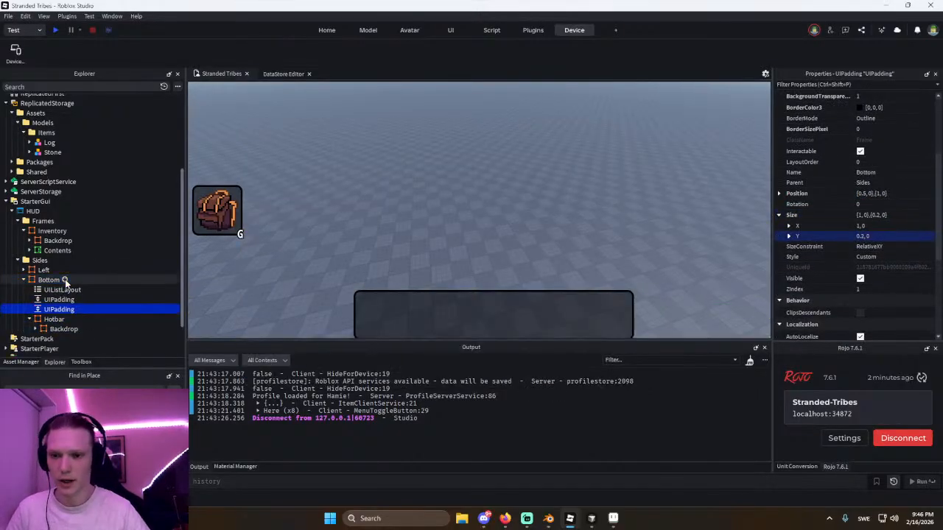
pyautogui.click(847, 177)
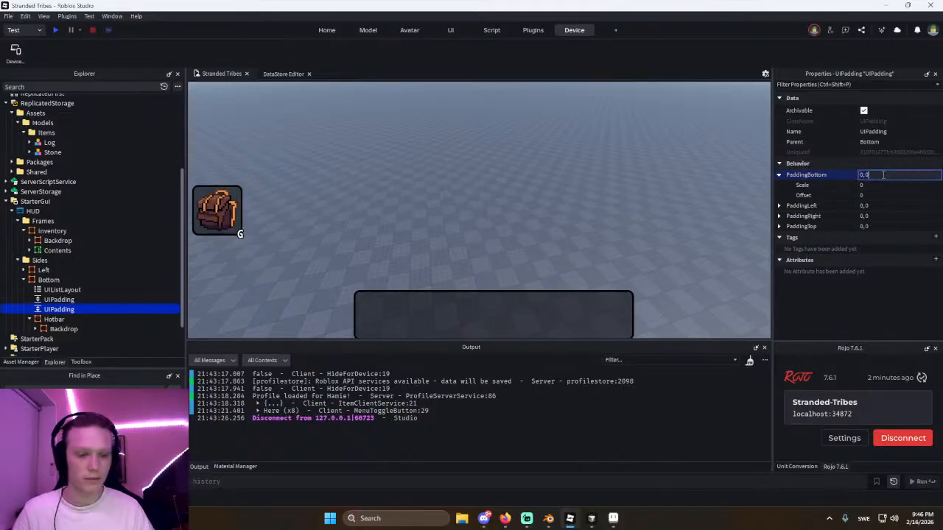
pyautogui.write('0.1')
pyautogui.press('Return')
pyautogui.click(883, 174)
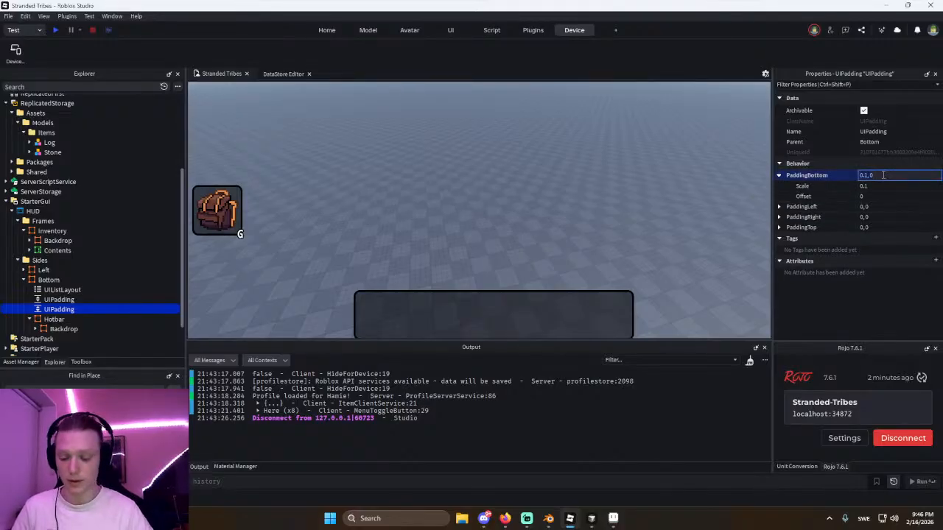
pyautogui.write('0.5')
pyautogui.press('Return')
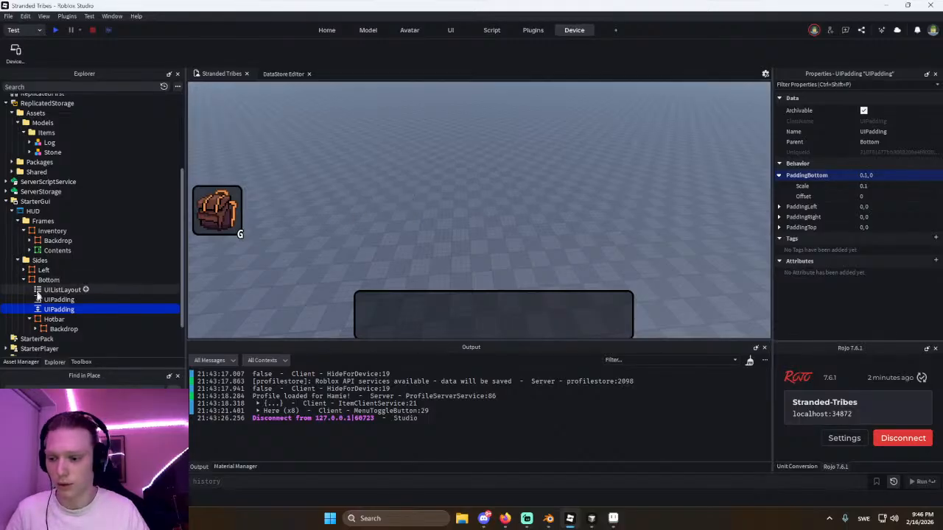
pyautogui.click(47, 308)
pyautogui.press('Delete')
# In Bottom's existing UIPadding, set PaddingLeft to 0, 0 and PaddingBottom to 0.04.
pyautogui.click(59, 299)
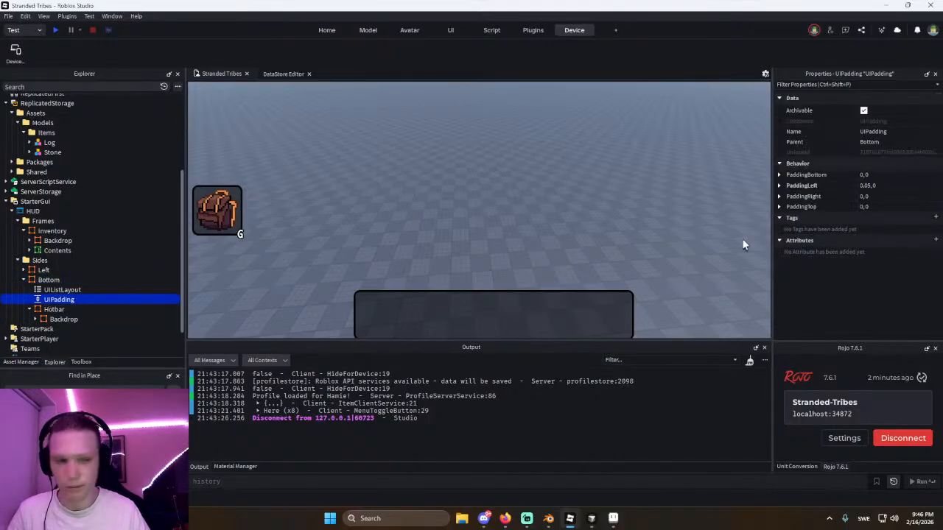
pyautogui.click(898, 187)
pyautogui.write('0')
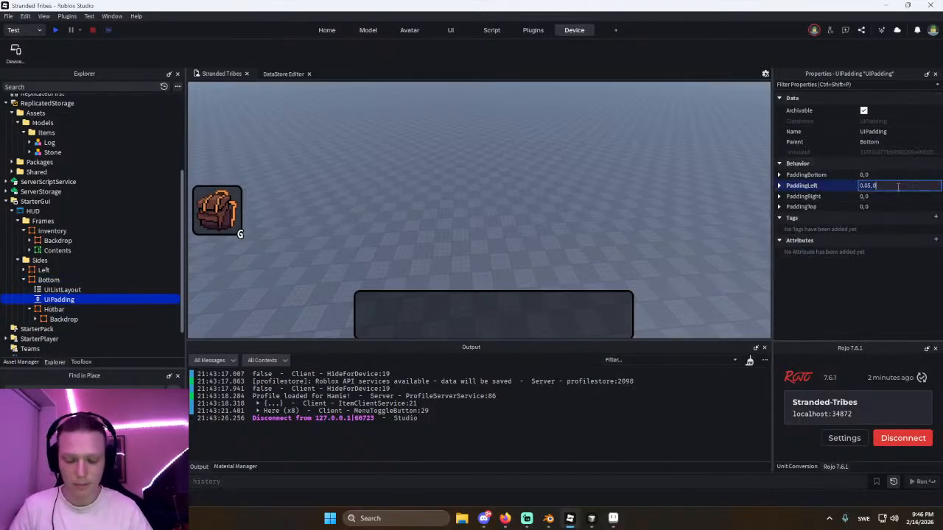
pyautogui.press('Return')
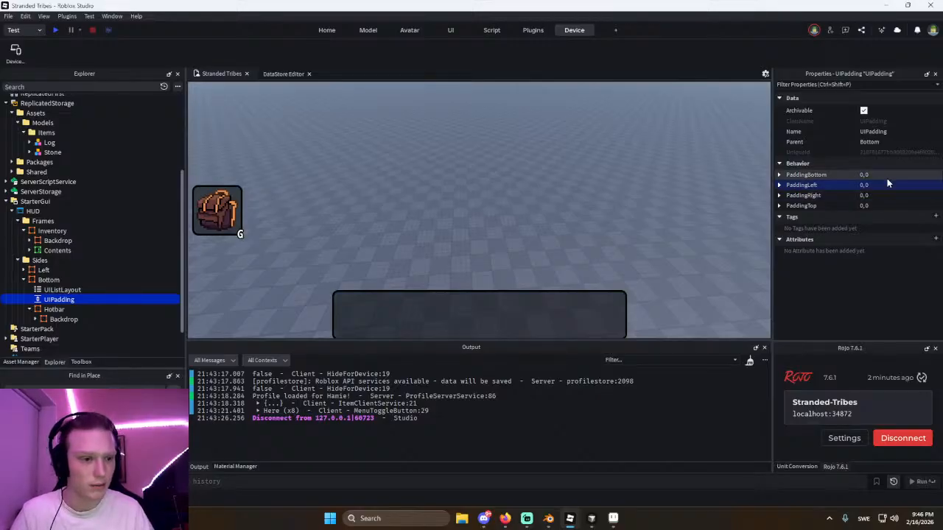
pyautogui.click(886, 176)
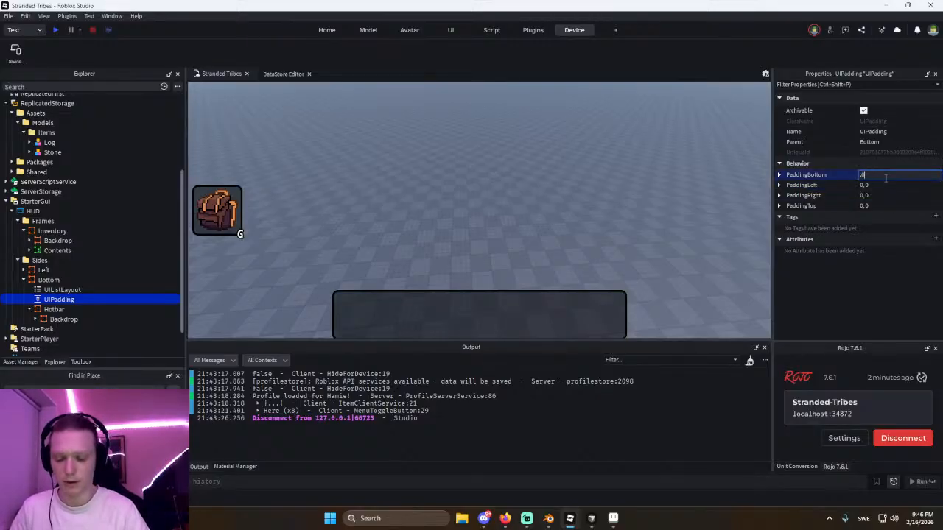
pyautogui.write('4')
pyautogui.press('Return')
pyautogui.click(714, 179)
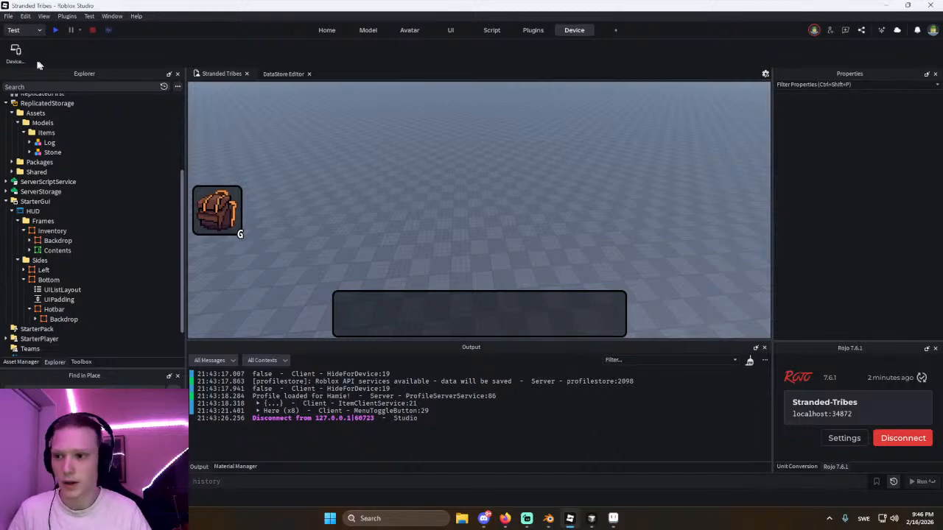
# Check the padded hotbar in the device emulator and return to the normal viewport.
pyautogui.click(16, 53)
pyautogui.click(14, 57)
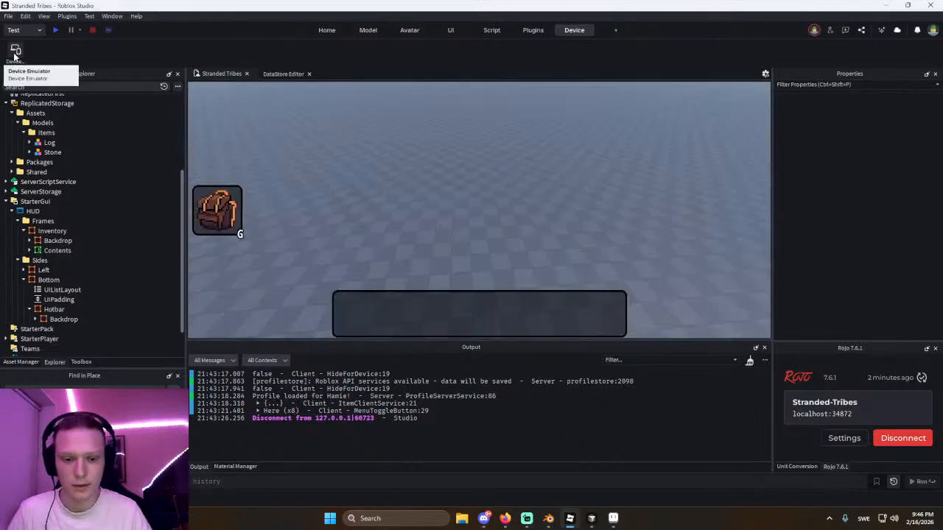
pyautogui.click(14, 56)
pyautogui.click(14, 56)
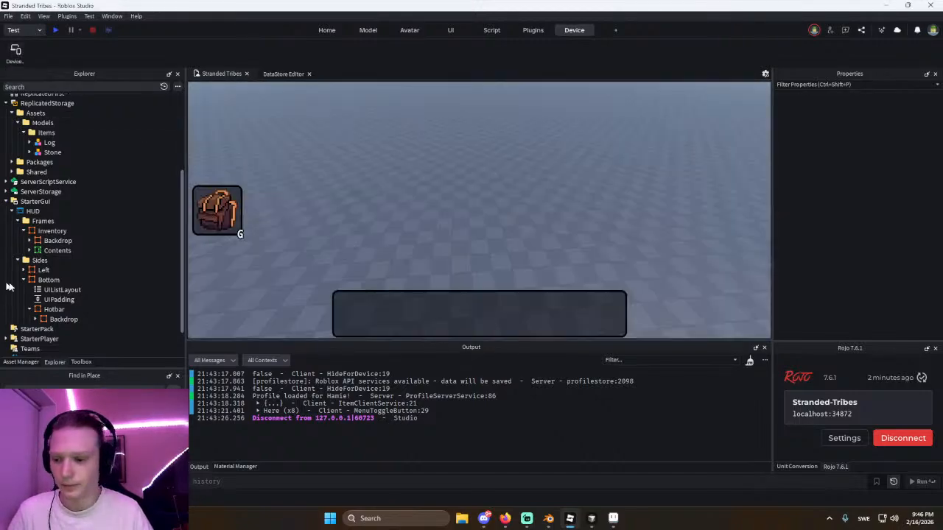
# Insert a Frame into the Hotbar frame alongside its Backdrop.
pyautogui.scroll(-1, 58, 287)
pyautogui.click(53, 288)
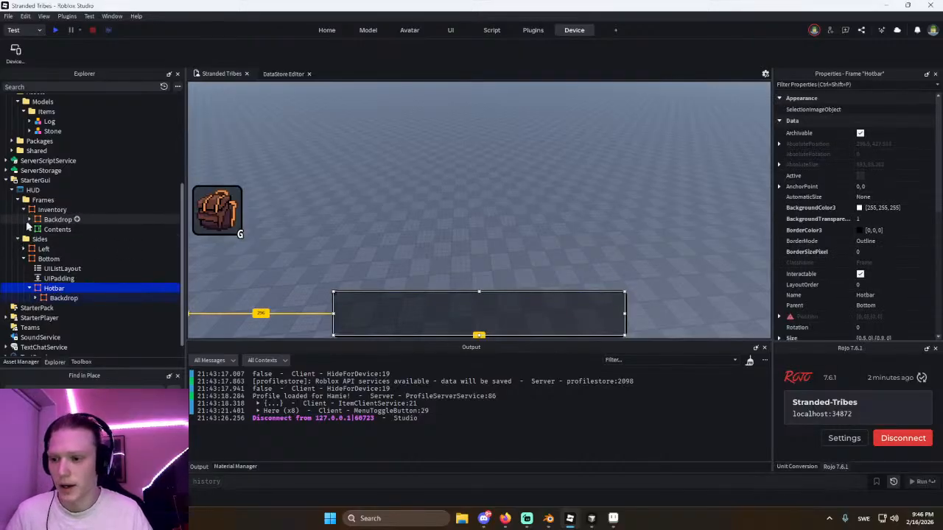
pyautogui.click(30, 220)
pyautogui.click(29, 221)
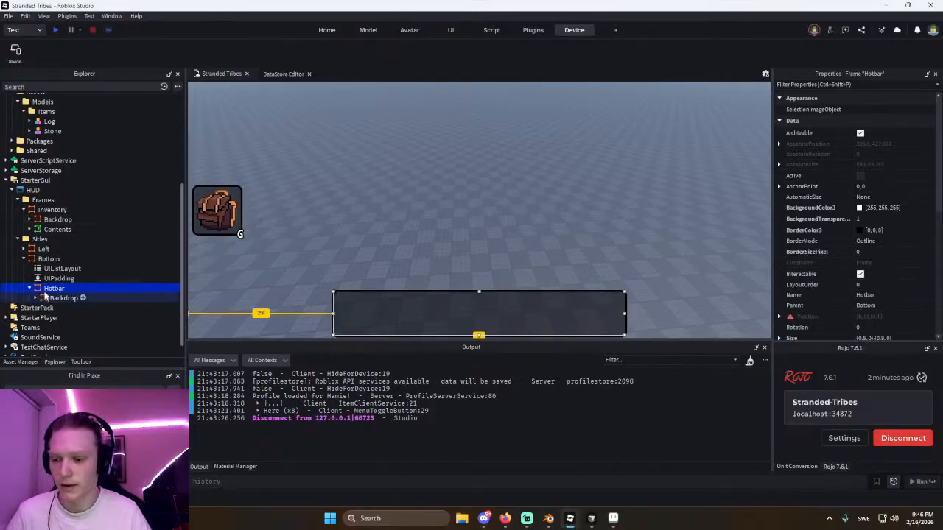
pyautogui.click(44, 269)
pyautogui.click(50, 290)
pyautogui.hotkey('ctrl', 'i')
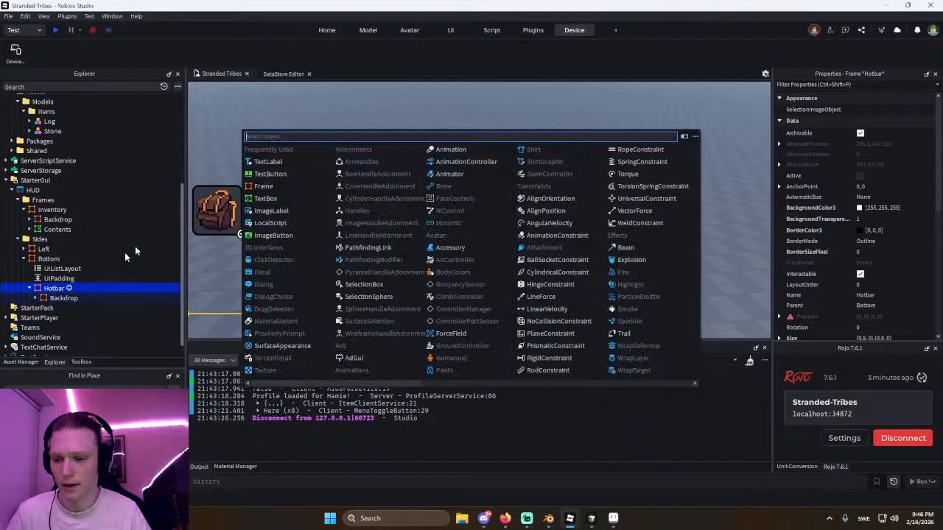
pyautogui.click(258, 186)
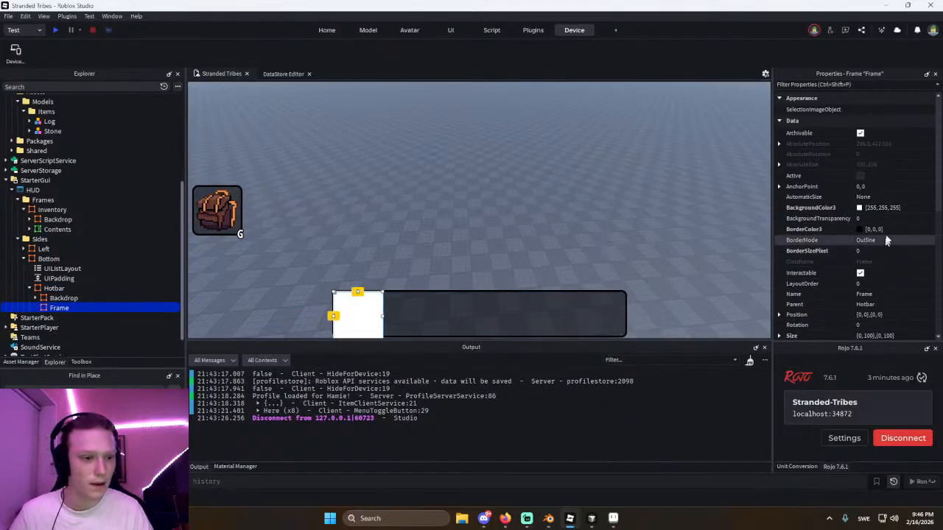
# Make the new Hotbar child frame fully transparent with BackgroundTransparency 1 and set its Size to {1, 0},{1, 0}.
pyautogui.click(886, 229)
pyautogui.click(886, 218)
pyautogui.write('1')
pyautogui.press('Return')
pyautogui.scroll(-3, 887, 221)
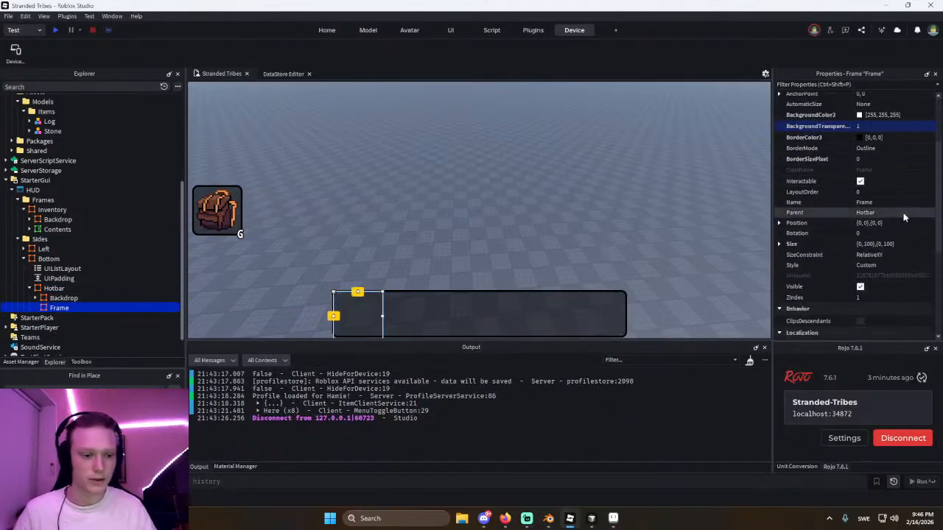
pyautogui.click(892, 246)
pyautogui.write('1,1')
pyautogui.press('Return')
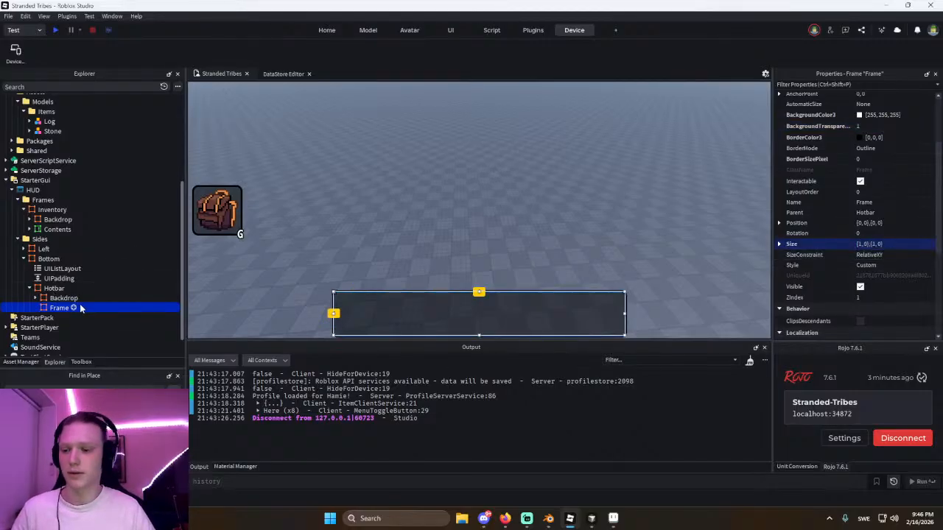
# Rename the frame inside Hotbar as Contents and add a UIListLayout to it.
pyautogui.doubleClick(57, 308)
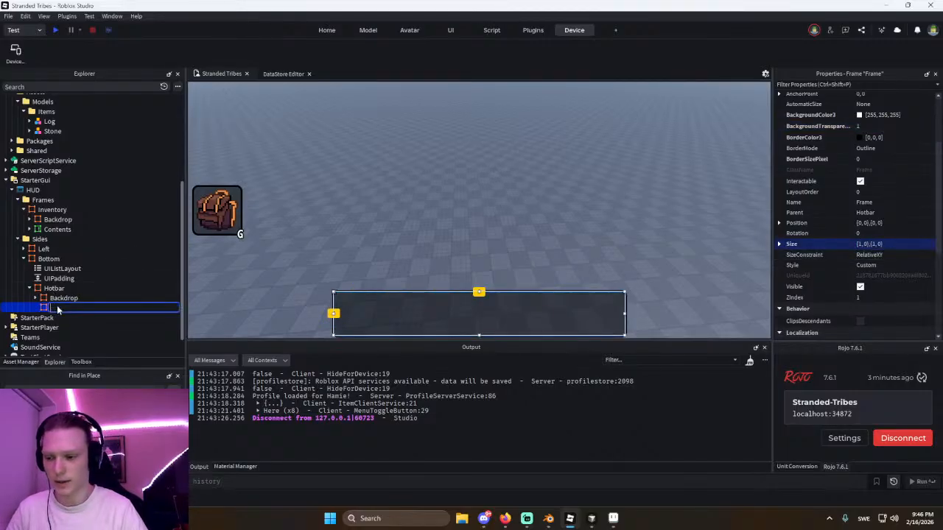
pyautogui.write('Contents')
pyautogui.press('Return')
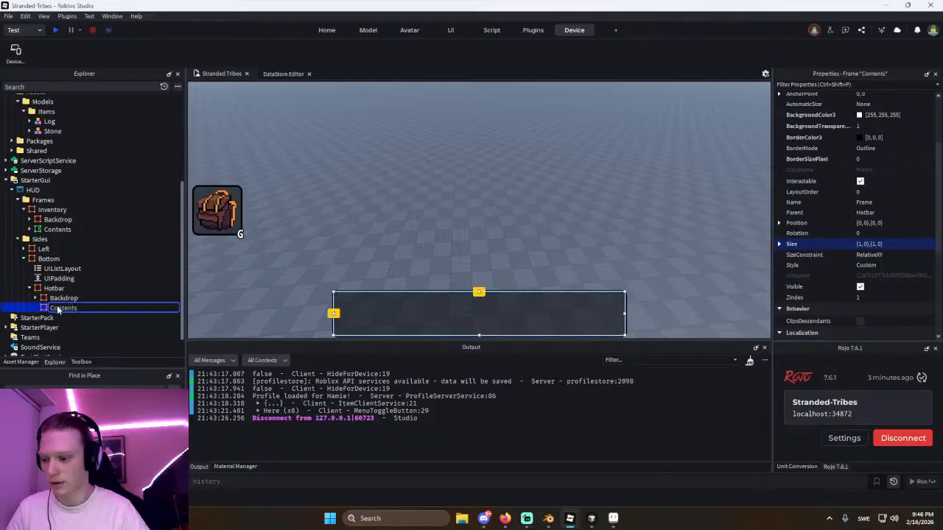
pyautogui.hotkey('ctrl', 'i')
pyautogui.write('uilist')
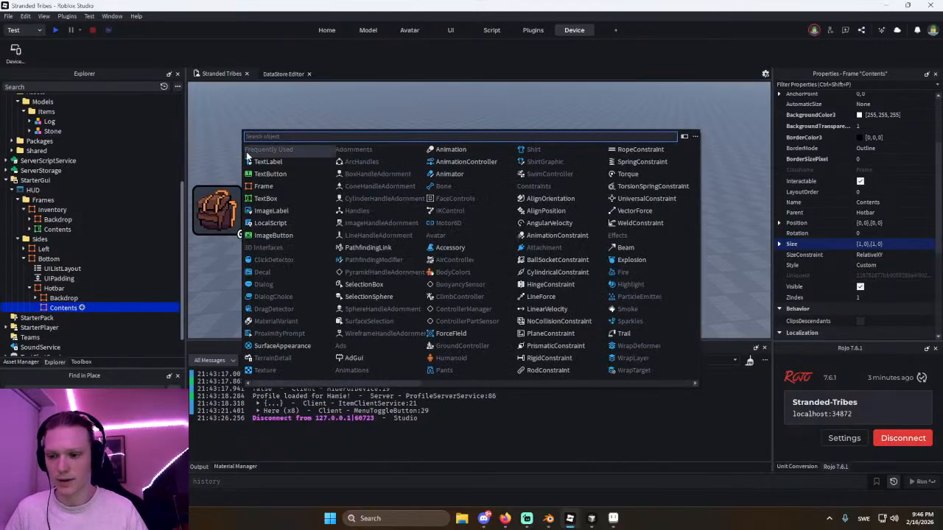
pyautogui.click(246, 152)
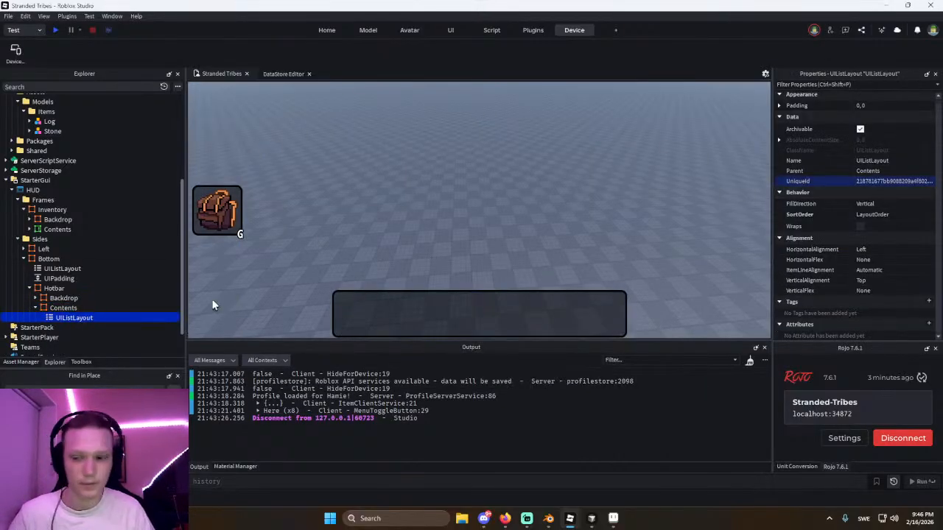
# Insert a Frame into the hotbar's Contents and duplicate it so there are two frames.
pyautogui.press('Up')
pyautogui.hotkey('ctrl', 'i')
pyautogui.click(258, 188)
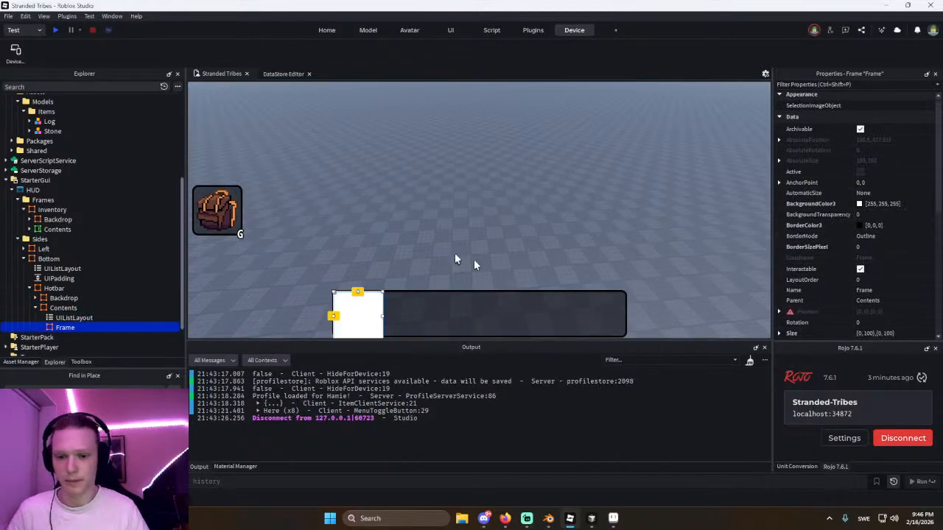
pyautogui.hotkey('ctrl', 'd')
pyautogui.hotkey('ctrl', 'd')
pyautogui.press('Delete')
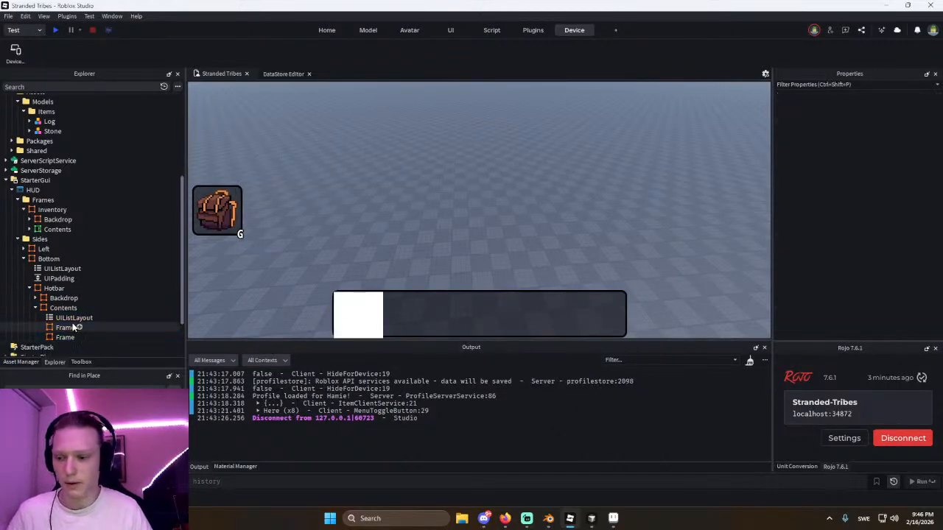
# Set the Contents UIListLayout's FillDirection to Horizontal and its HorizontalAlignment to Center.
pyautogui.click(73, 317)
pyautogui.click(878, 202)
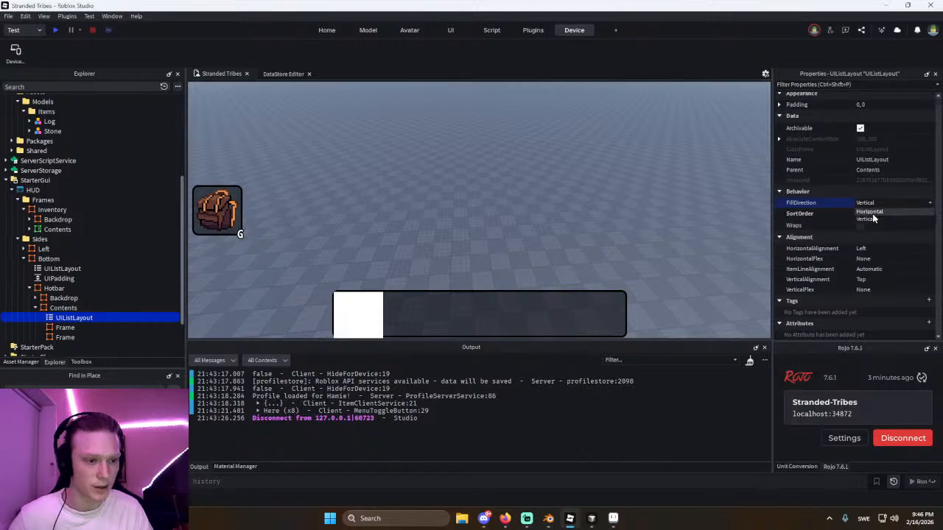
pyautogui.click(872, 213)
pyautogui.click(874, 250)
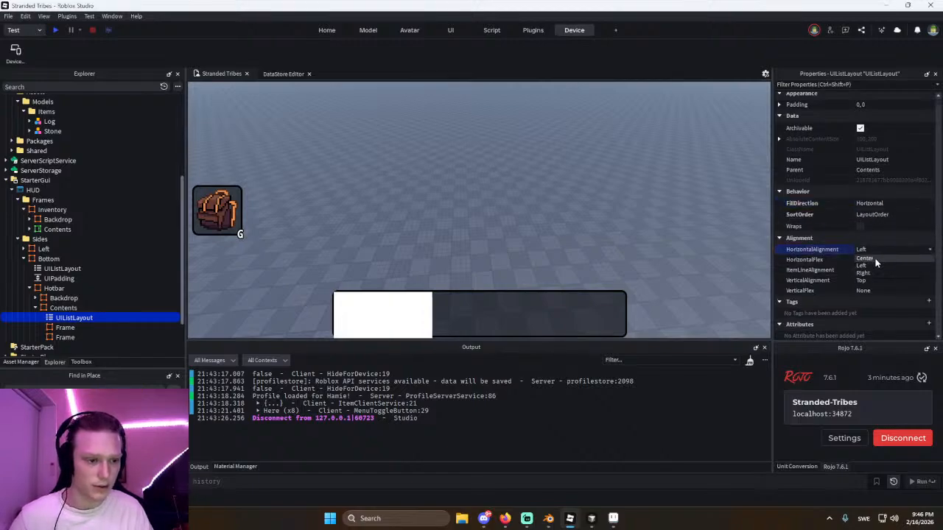
pyautogui.click(869, 258)
# Delete the duplicate frame in the hotbar's Contents and set the remaining frame's BackgroundTransparency to 1.
pyautogui.click(61, 337)
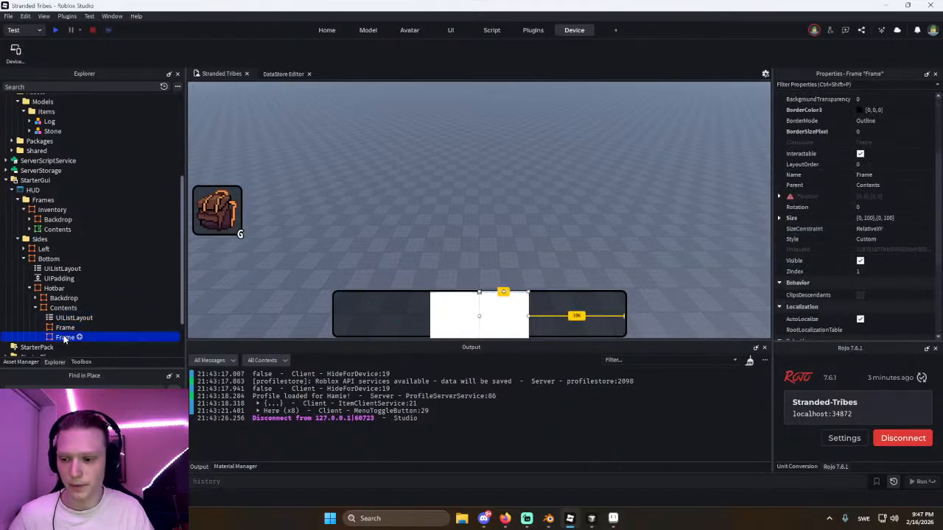
pyautogui.press('Delete')
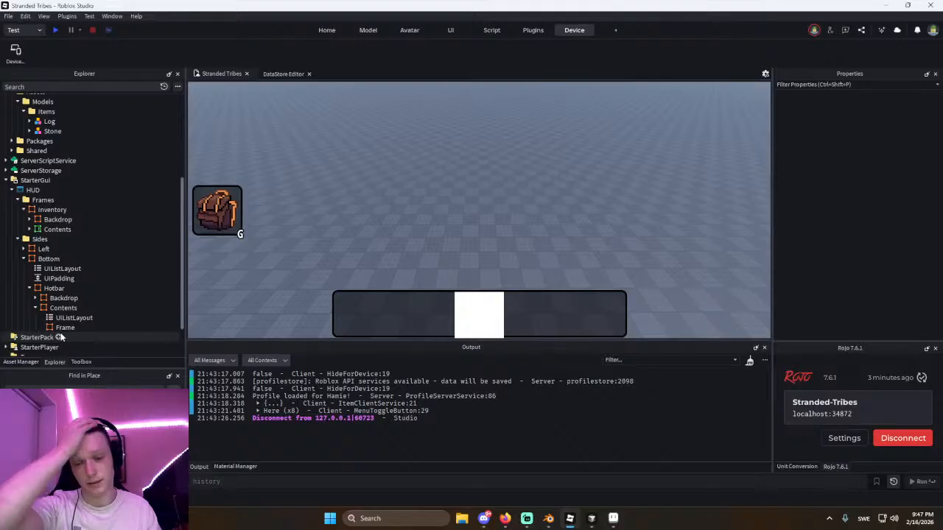
pyautogui.click(53, 327)
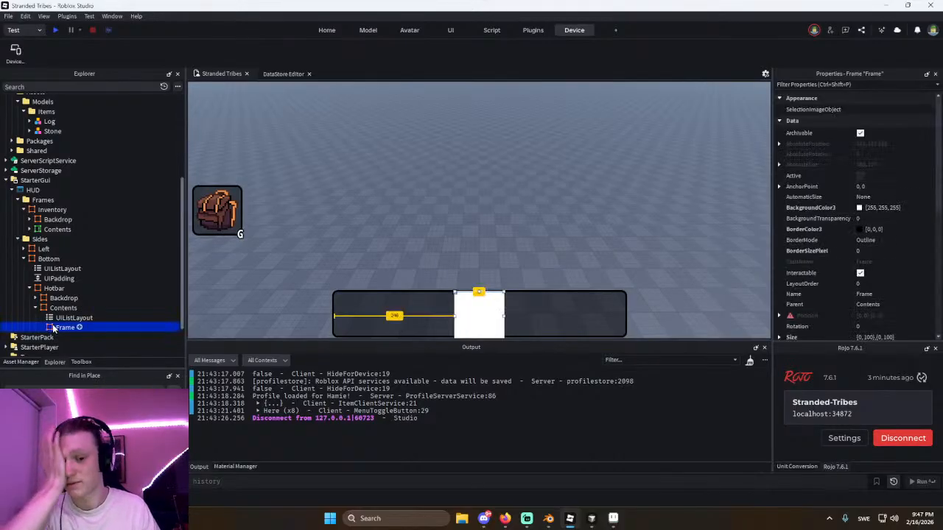
pyautogui.click(884, 218)
pyautogui.write('1')
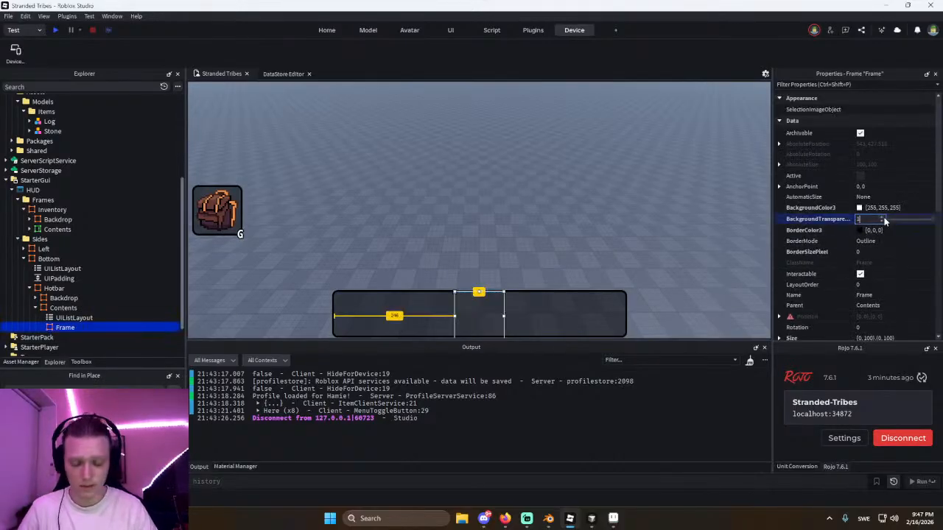
pyautogui.press('Return')
# Rename the frame in the hotbar's Contents as Slot and add a UIAspectRatioConstraint to it.
pyautogui.doubleClick(65, 328)
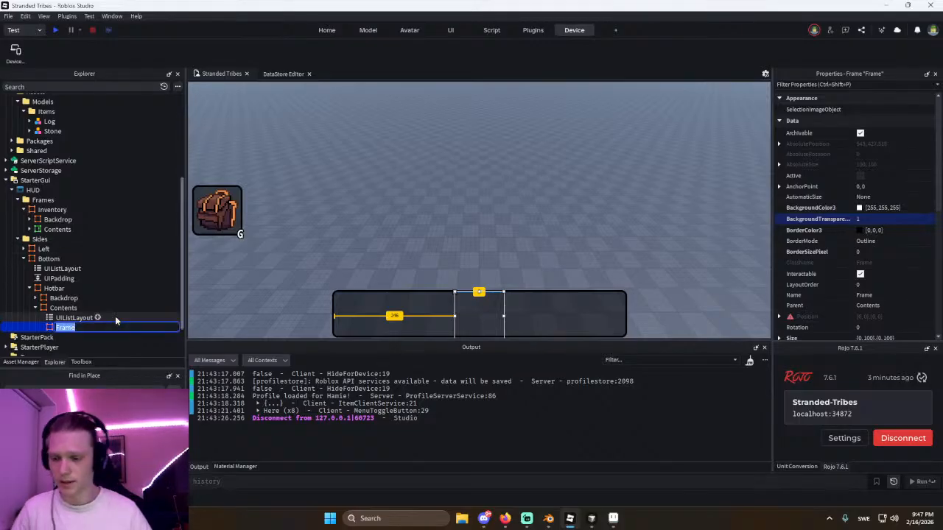
pyautogui.write('Slot')
pyautogui.press('Return')
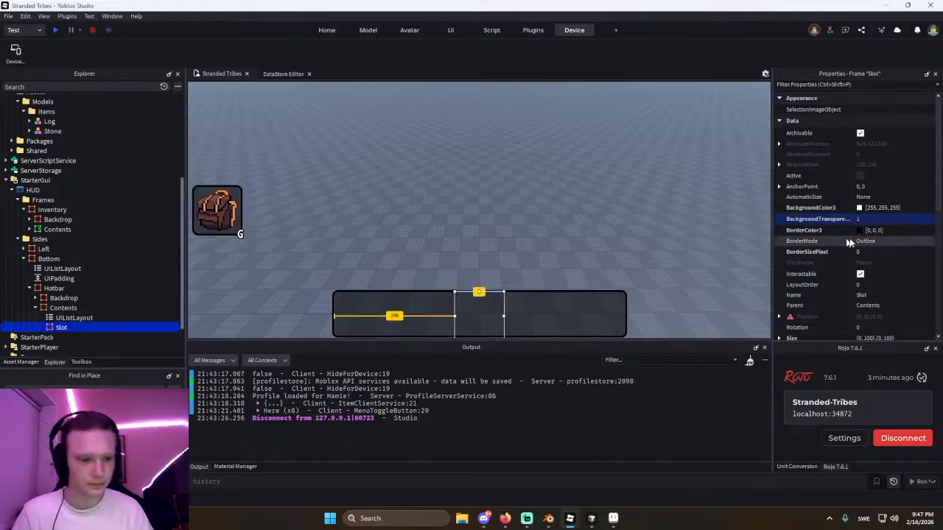
pyautogui.scroll(-2, 880, 263)
pyautogui.click(880, 276)
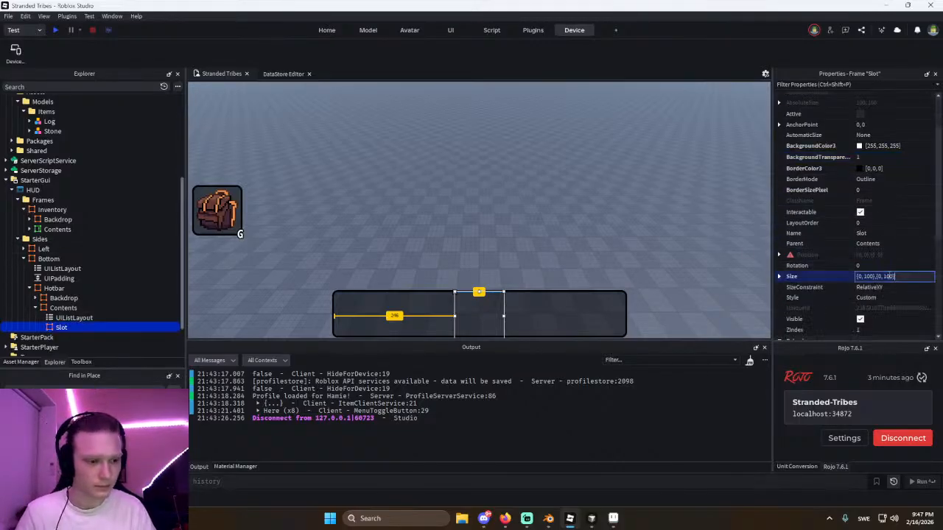
pyautogui.click(73, 328)
pyautogui.write('uia')
pyautogui.press('Return')
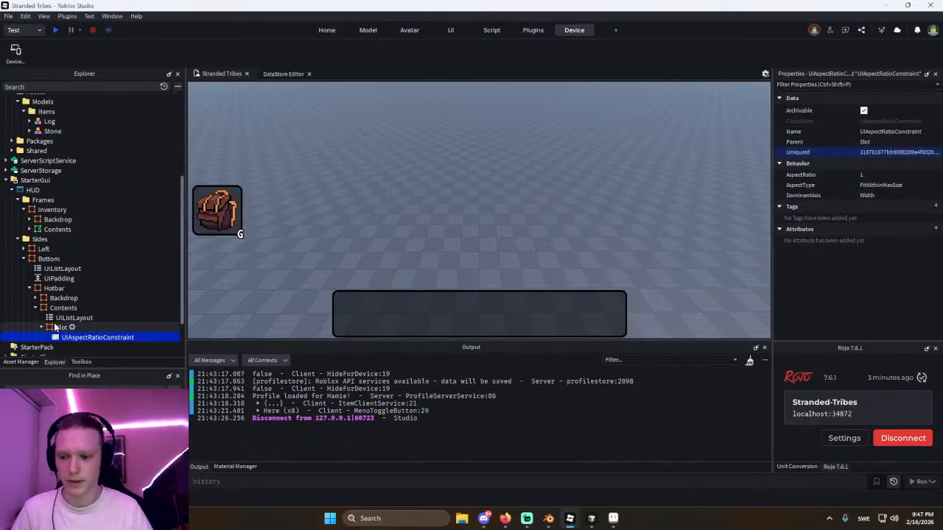
# Set the Slot frame's Size to 0.3,0 on X and 1,0 on Y.
pyautogui.click(55, 327)
pyautogui.scroll(-3, 847, 259)
pyautogui.doubleClick(811, 248)
pyautogui.click(875, 258)
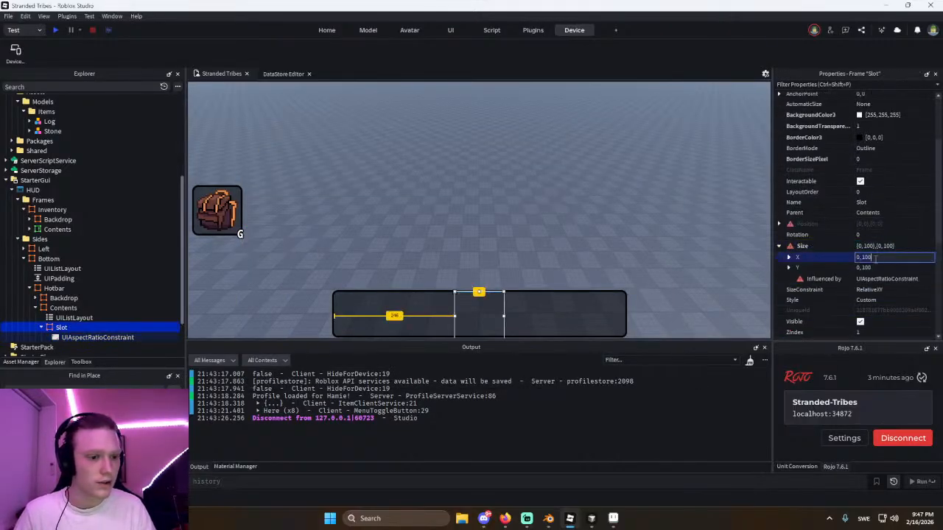
pyautogui.click(883, 267)
pyautogui.hotkey('ctrl', 'a')
pyautogui.write('1,0')
pyautogui.press('Return')
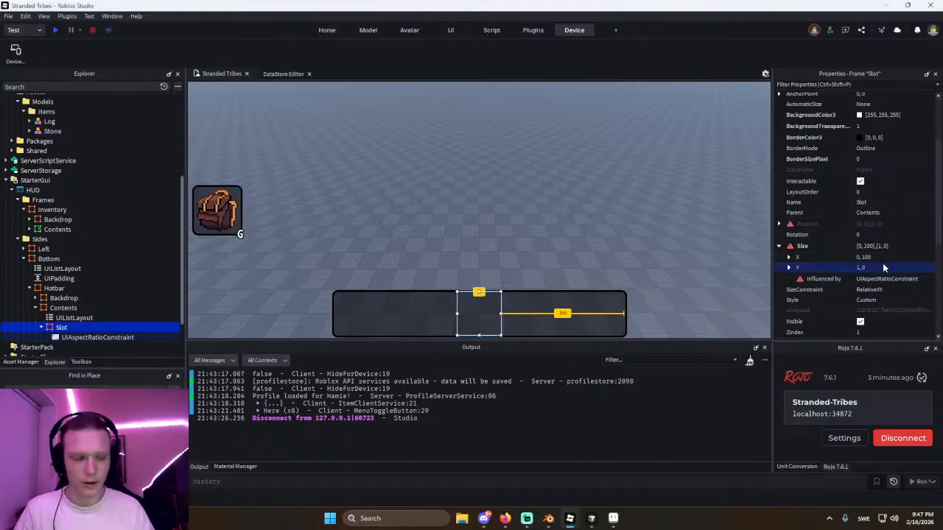
pyautogui.click(879, 258)
pyautogui.write('0.3,0')
pyautogui.press('Return')
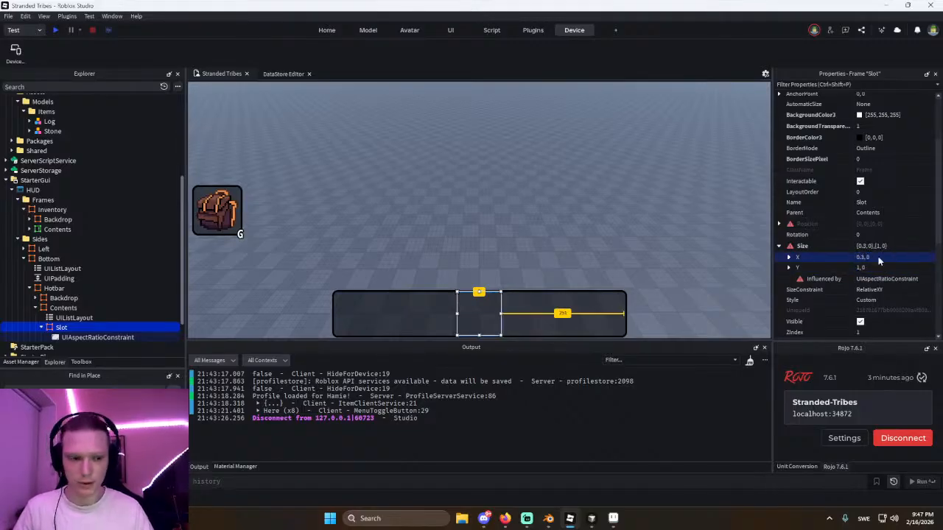
pyautogui.hotkey('ctrl', 'd')
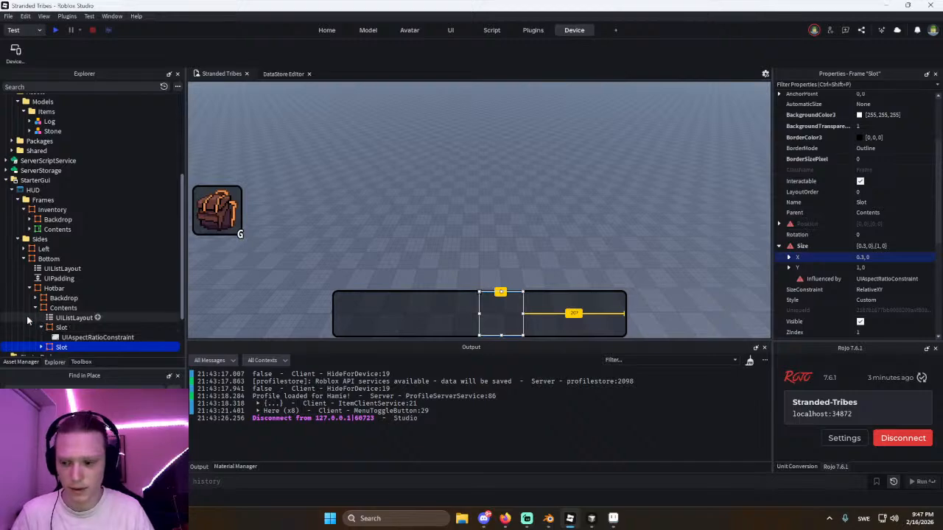
pyautogui.hotkey('ctrl', 'z')
pyautogui.click(61, 327)
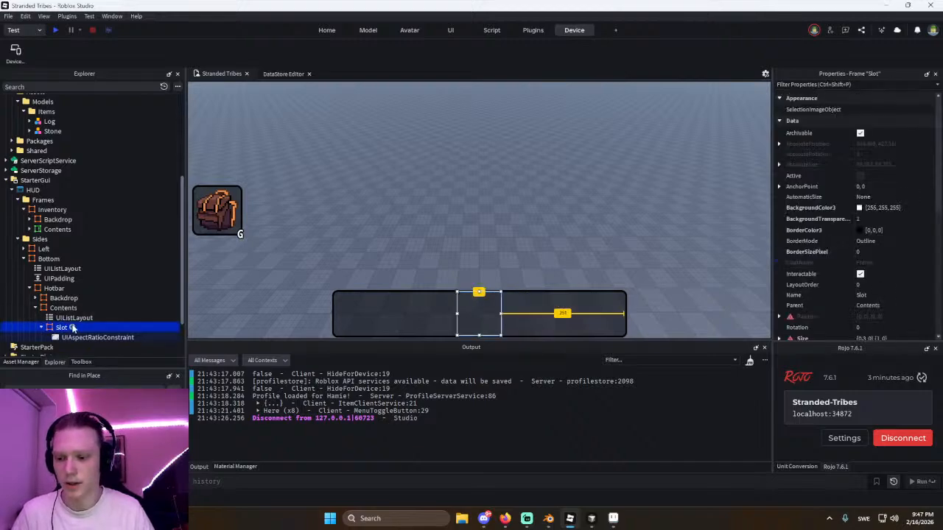
pyautogui.click(72, 327)
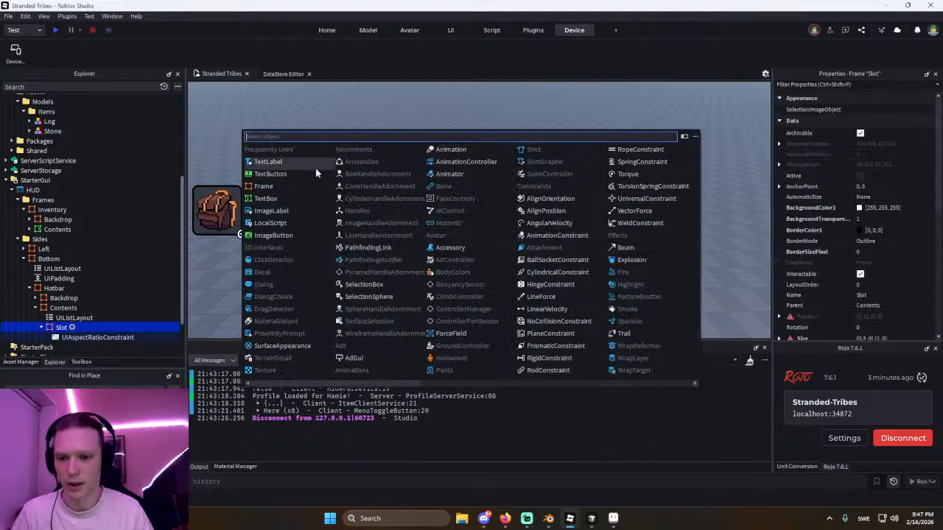
# Copy the hotbar's Backdrop frame and paste it into the Slot frame.
pyautogui.click(43, 299)
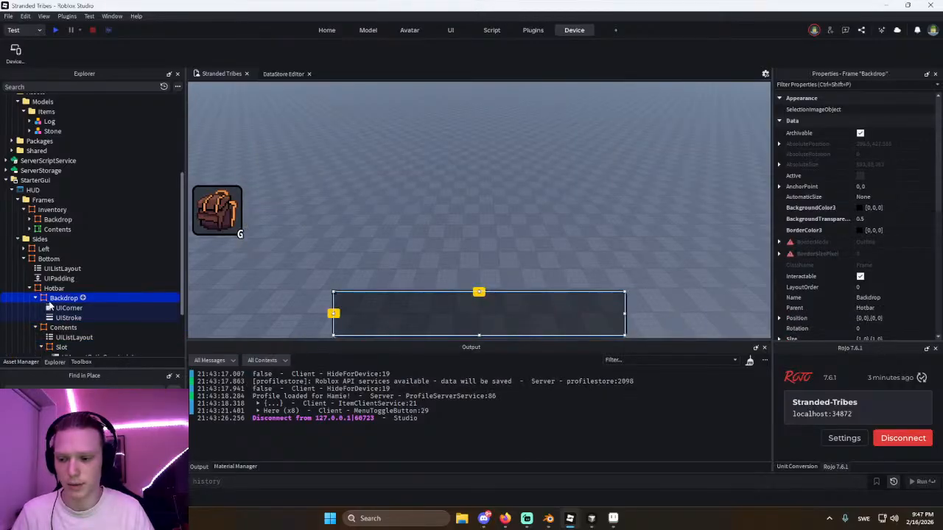
pyautogui.click(37, 298)
pyautogui.click(53, 329)
pyautogui.hotkey('ctrl', 'shift', 'v')
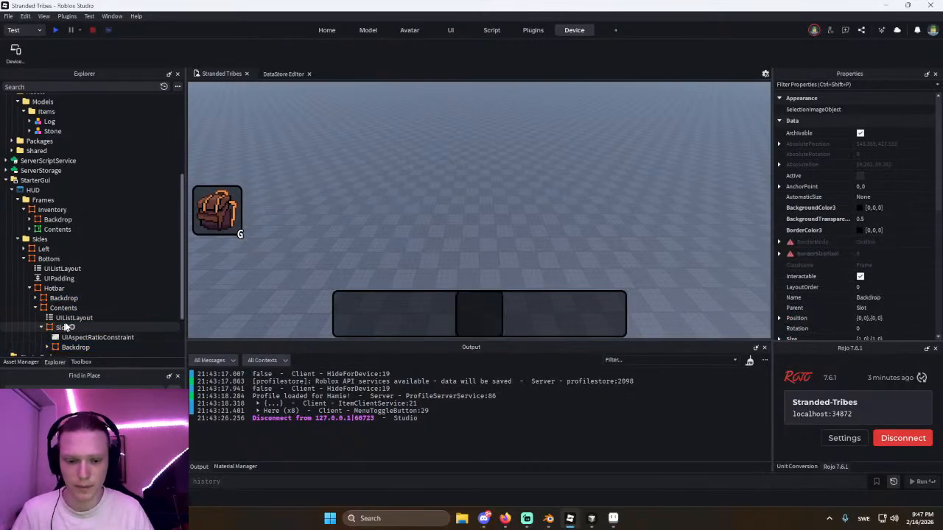
pyautogui.moveTo(455, 250); pyautogui.dragTo(456, 237, button='right')
# Duplicate the Slot frame five times so the hotbar's Contents holds six slots.
pyautogui.click(59, 327)
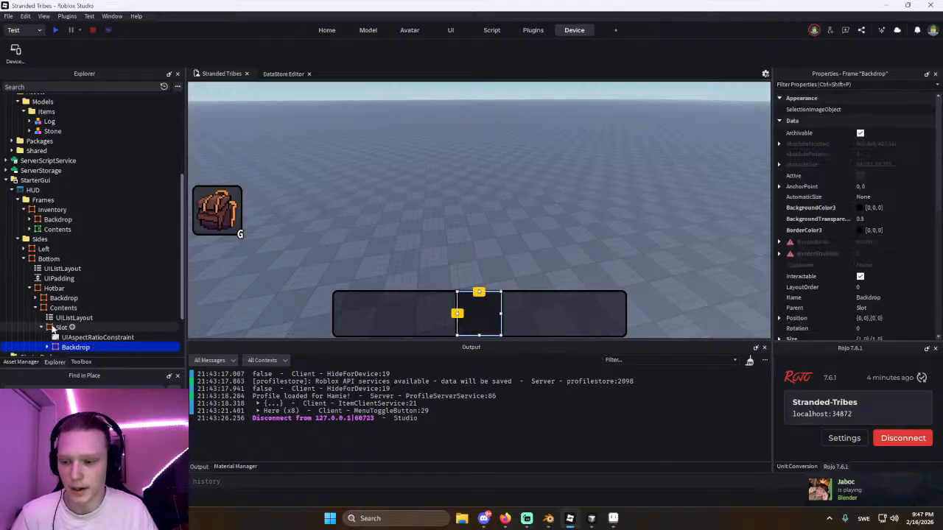
pyautogui.click(40, 327)
pyautogui.hotkey('ctrl', 'd')
pyautogui.hotkey('ctrl', 'd')
pyautogui.hotkey('ctrl', 'd')
pyautogui.hotkey('ctrl', 'd')
pyautogui.hotkey('ctrl', 'd')
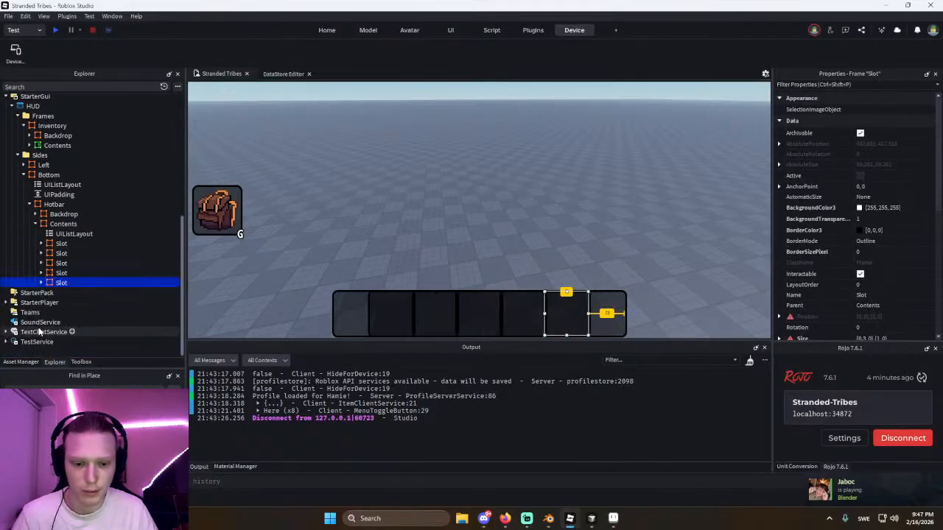
pyautogui.click(438, 222)
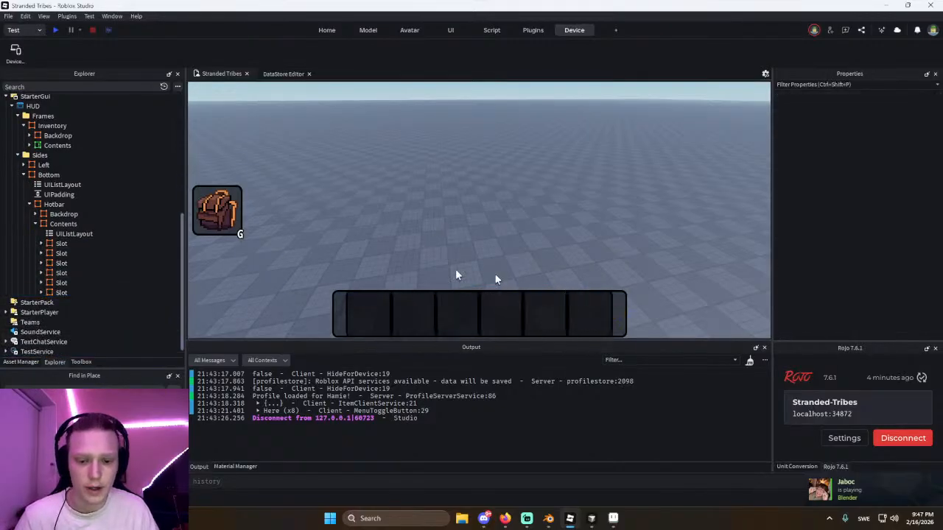
# Try Padding values of 0.1, 0.05 and 0.01 on the hotbar's Contents UIListLayout.
pyautogui.click(73, 234)
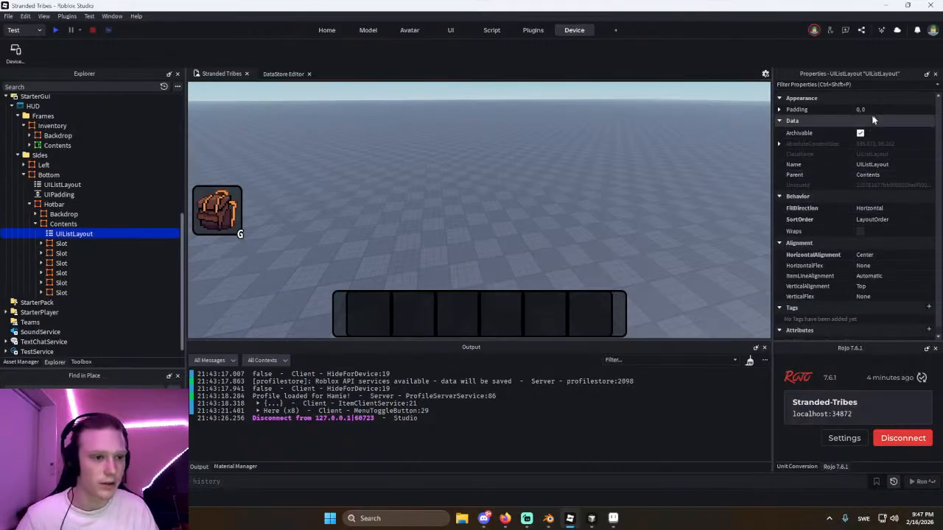
pyautogui.click(895, 110)
pyautogui.write('0.1')
pyautogui.press('Return')
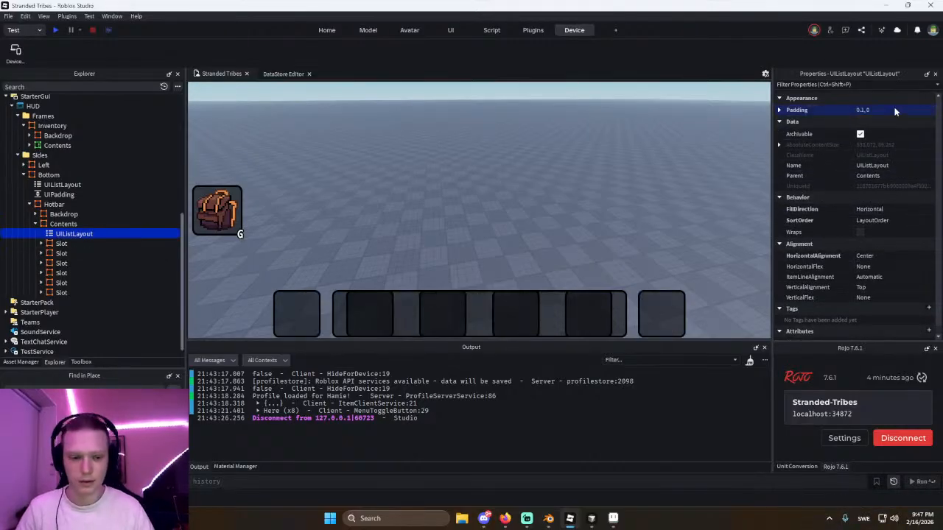
pyautogui.click(895, 109)
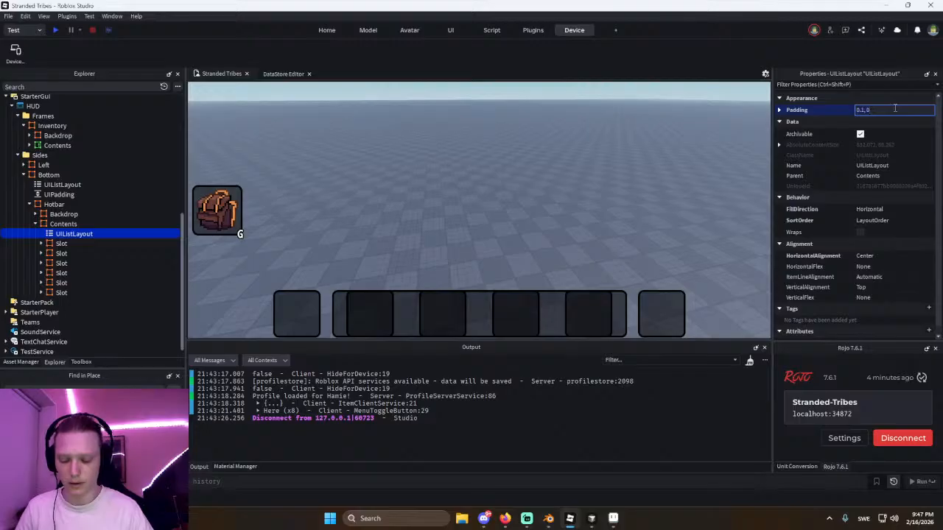
pyautogui.write('.05')
pyautogui.press('Return')
pyautogui.click(895, 109)
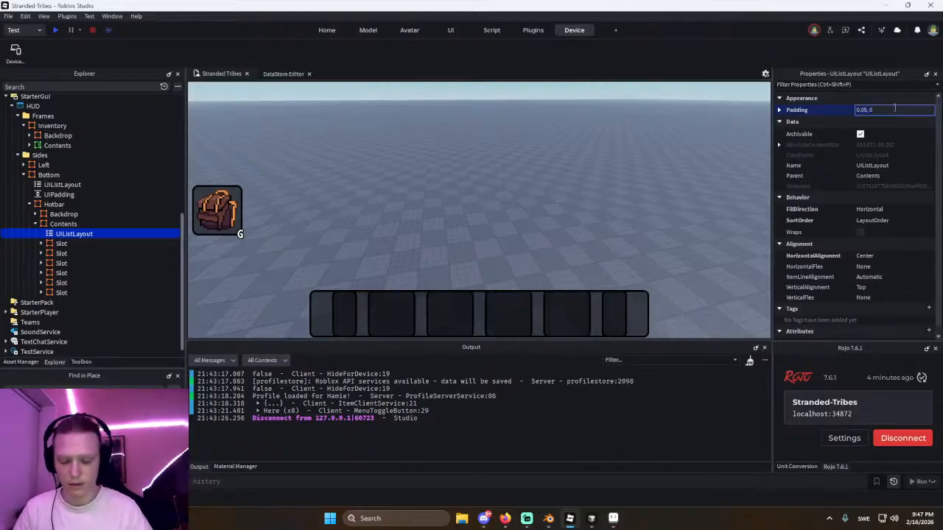
pyautogui.write('0.01')
pyautogui.press('Return')
# Set the Padding of the hotbar's Contents UIListLayout to 0.02.
pyautogui.click(895, 109)
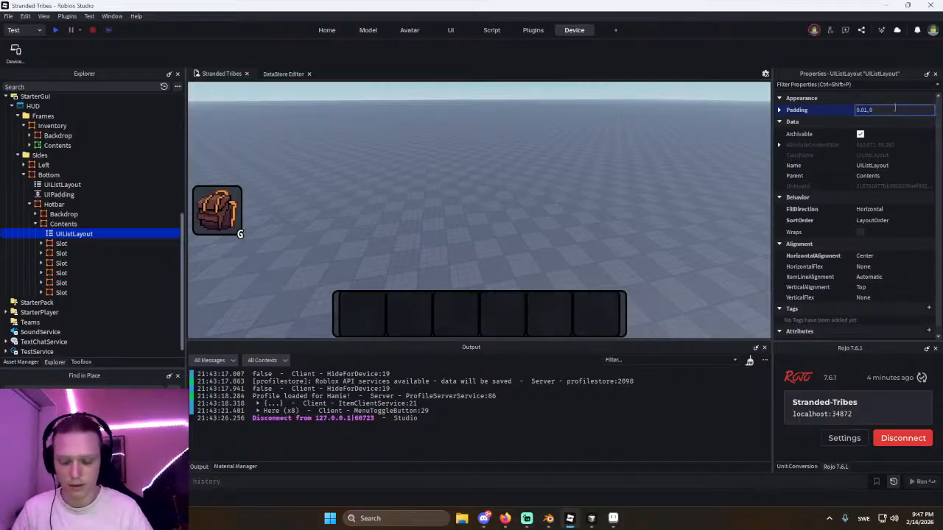
pyautogui.write('0.02')
pyautogui.press('Return')
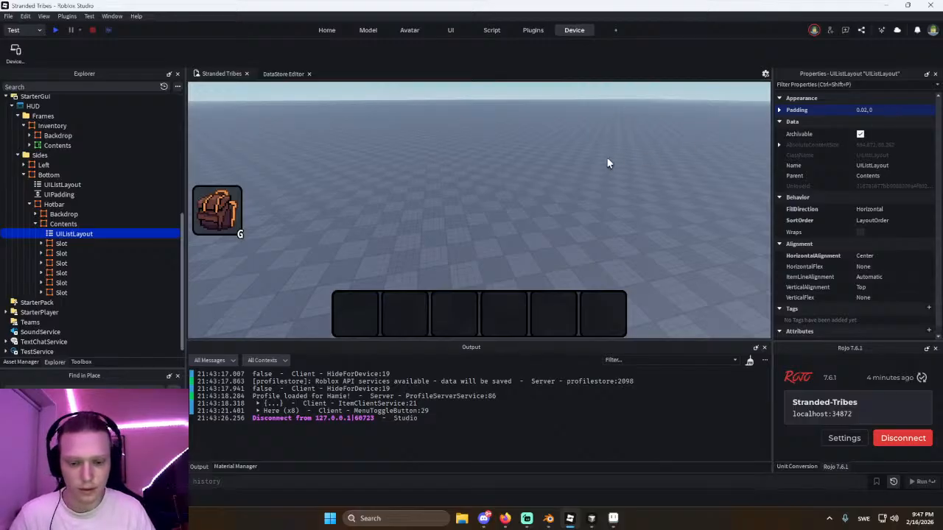
# Set the Size Y scale of all six Slot frames together to 0.9.
pyautogui.click(61, 243)
pyautogui.keyDown('shift'); pyautogui.click(61, 293); pyautogui.keyUp('shift')
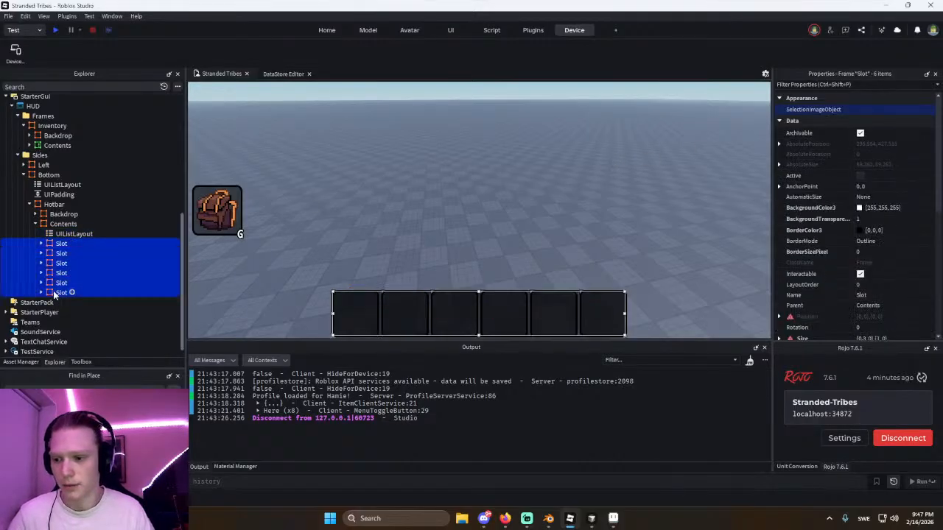
pyautogui.scroll(-3, 845, 278)
pyautogui.click(778, 276)
pyautogui.click(883, 299)
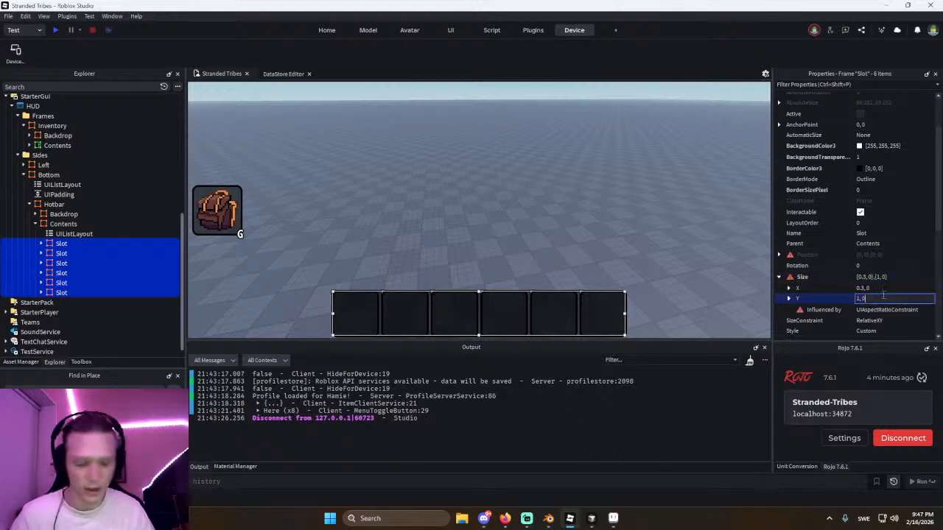
pyautogui.write('0.9')
pyautogui.press('Return')
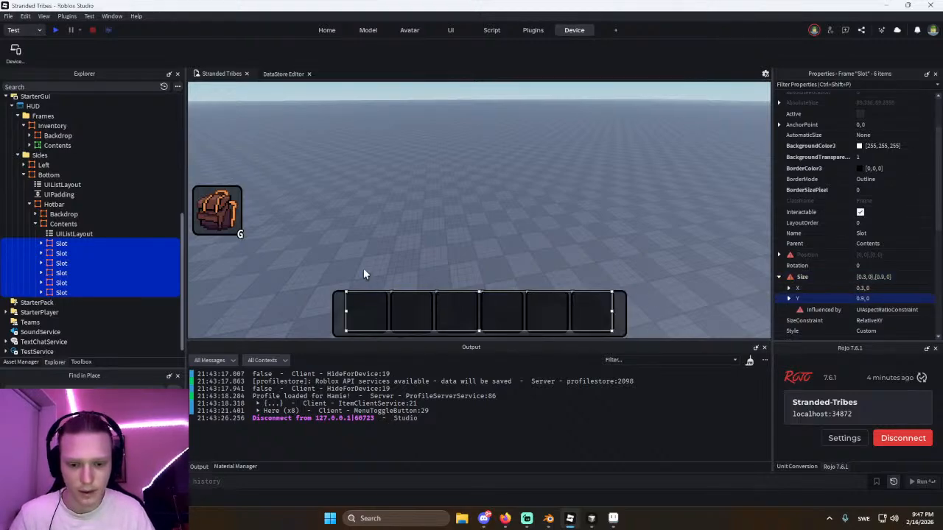
# Set the VerticalAlignment of the hotbar's Contents UIListLayout to Center.
pyautogui.click(103, 234)
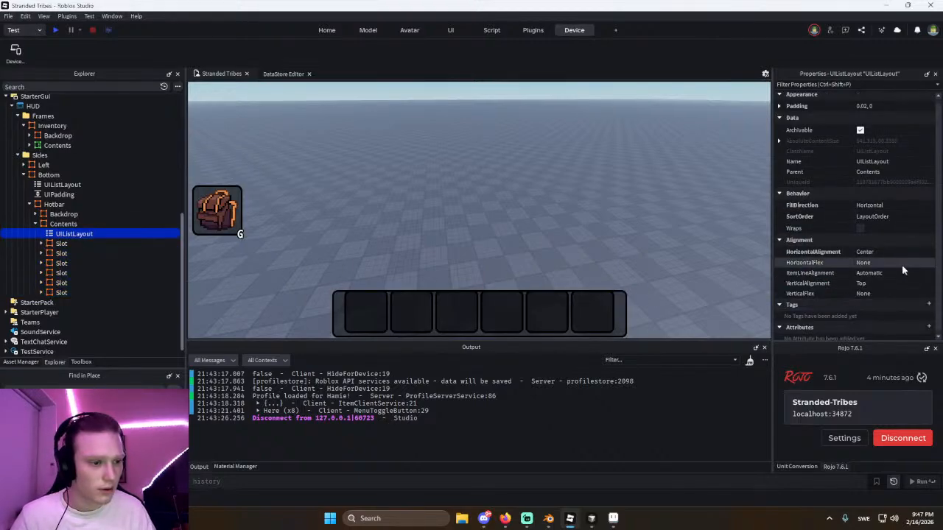
pyautogui.click(892, 253)
pyautogui.click(887, 283)
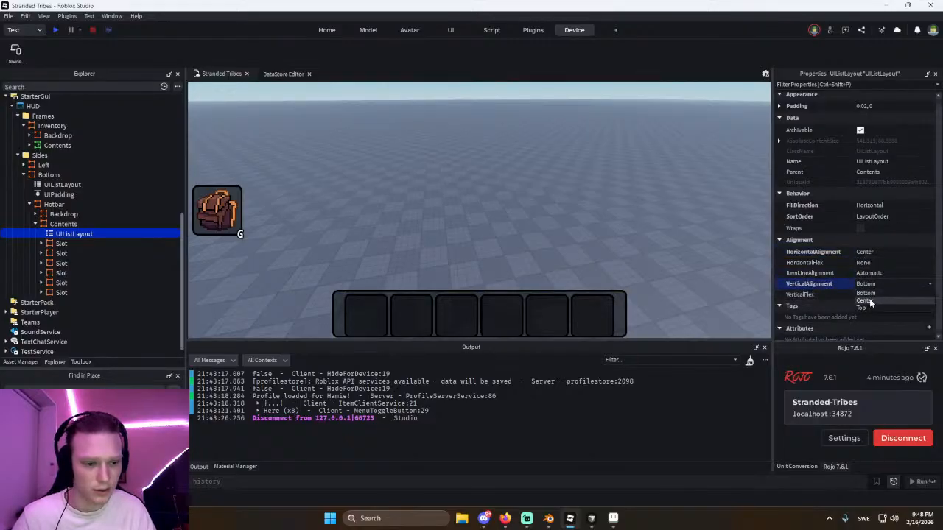
pyautogui.click(869, 300)
pyautogui.scroll(-2, 533, 249)
pyautogui.rightClick(540, 236)
# Add a UIPadding to the hotbar's Contents frame.
pyautogui.click(56, 227)
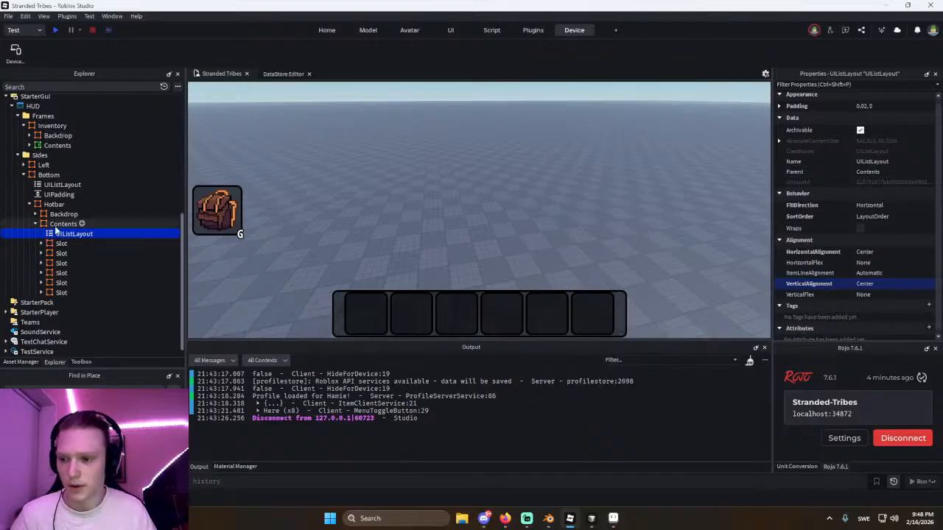
pyautogui.click(59, 227)
pyautogui.click(82, 225)
pyautogui.write('uipa')
pyautogui.press('Return')
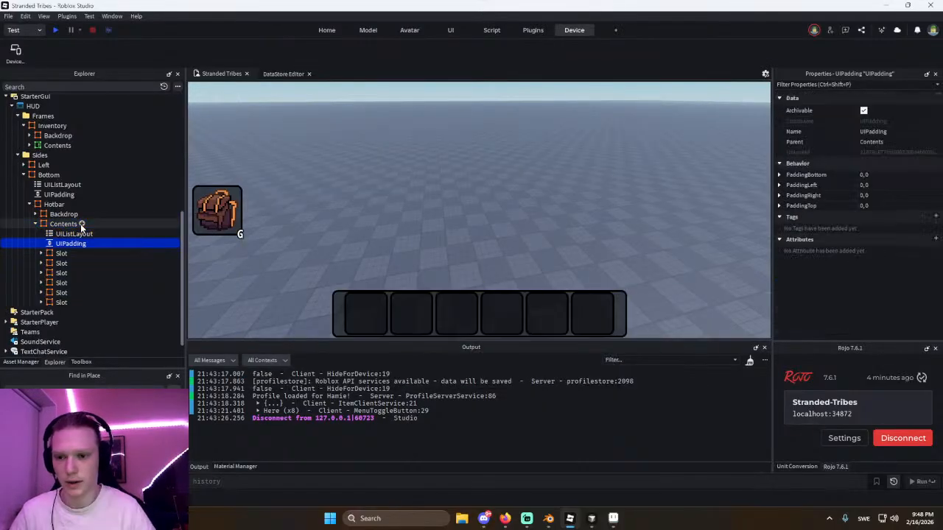
# Set the Size Y scale of all six Slot frames together to 1.
pyautogui.click(61, 253)
pyautogui.keyDown('shift'); pyautogui.click(61, 302); pyautogui.keyUp('shift')
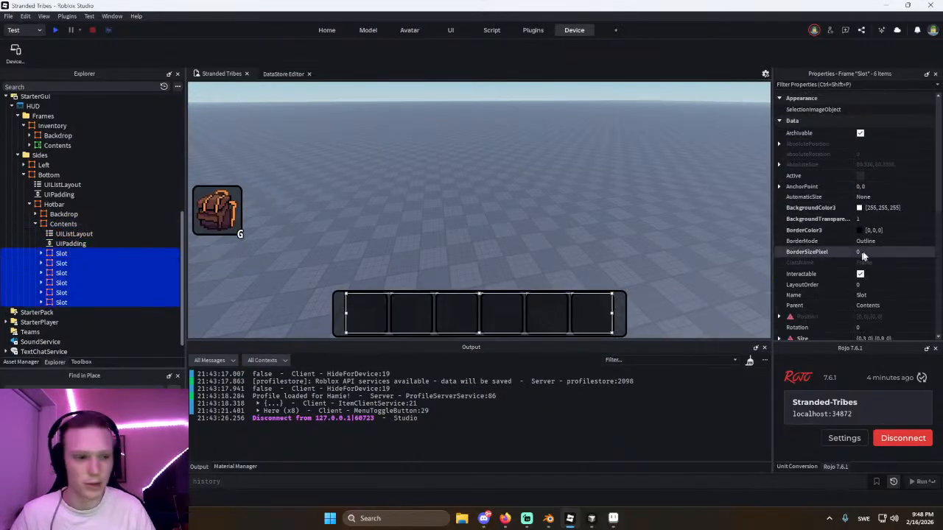
pyautogui.click(778, 184)
pyautogui.click(873, 206)
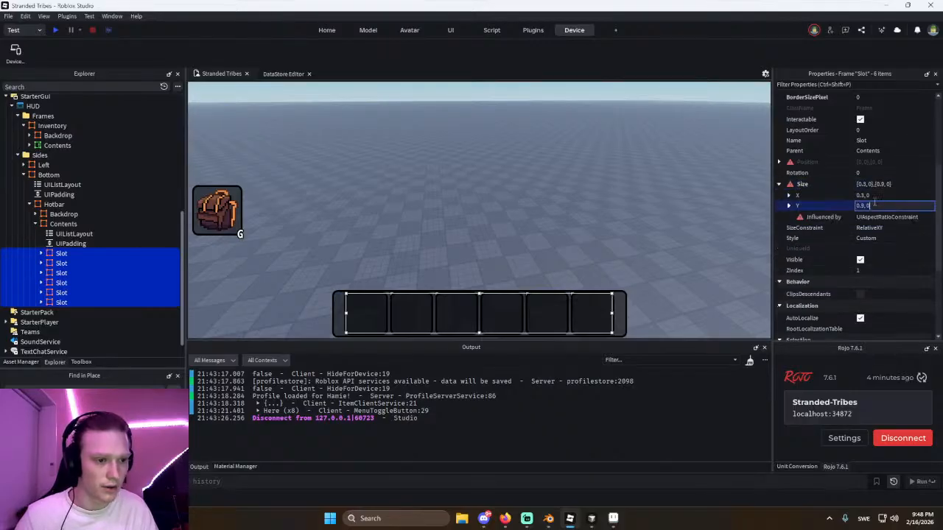
pyautogui.write('1')
pyautogui.press('Return')
pyautogui.click(486, 218)
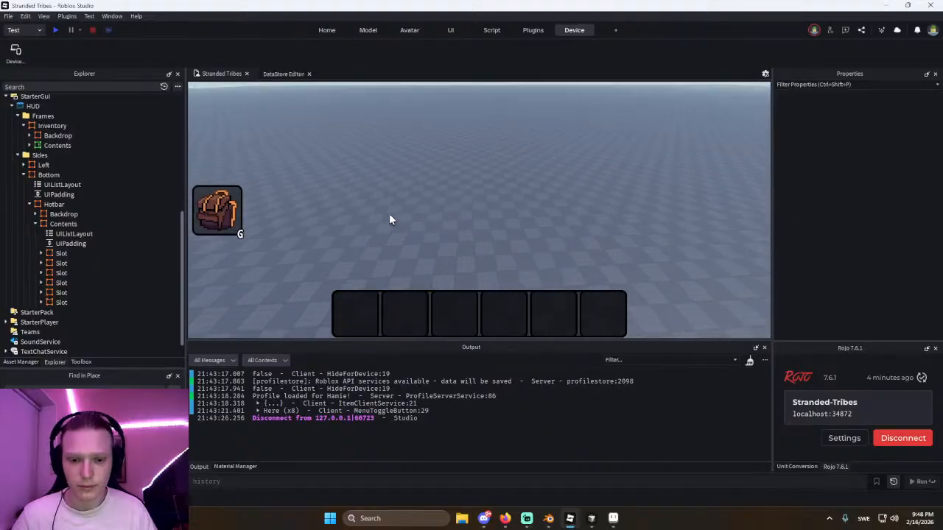
# Set the PaddingBottom of the hotbar's Contents UIPadding to 0.05.
pyautogui.click(54, 244)
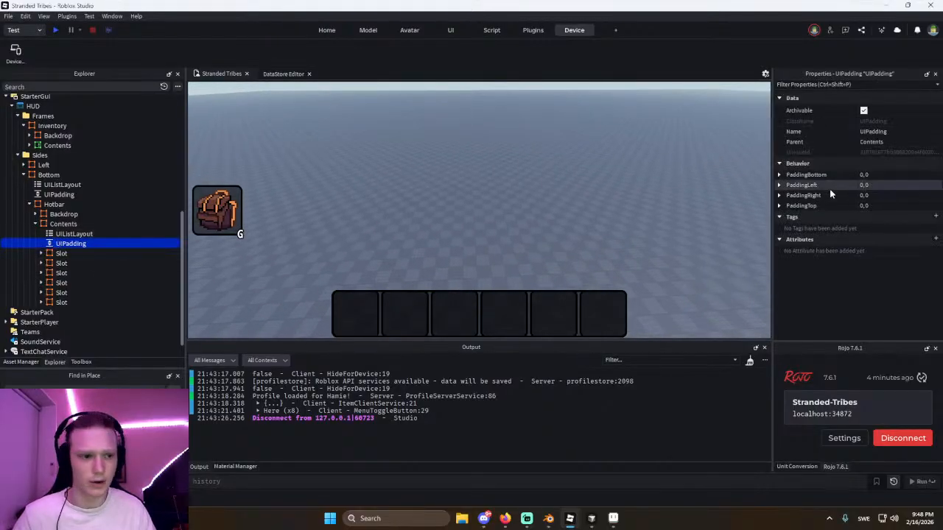
pyautogui.click(898, 178)
pyautogui.write('5')
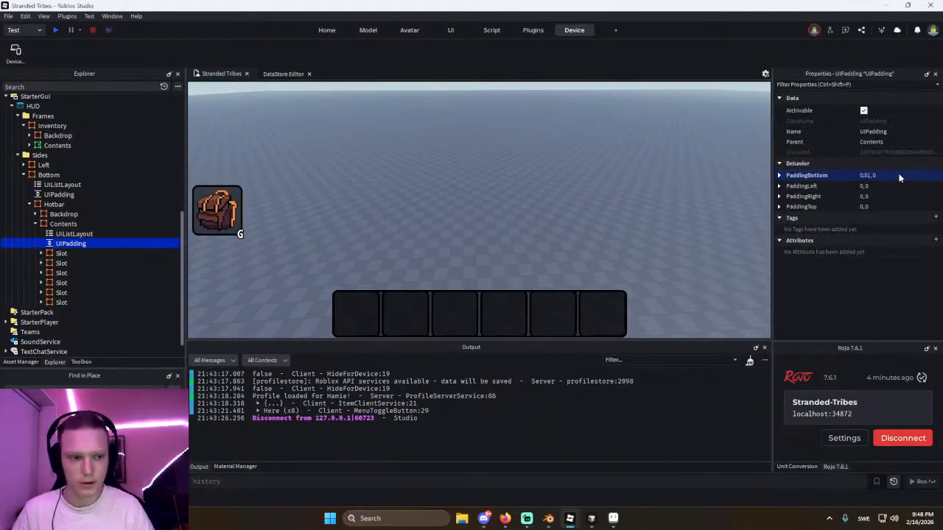
pyautogui.press('Return')
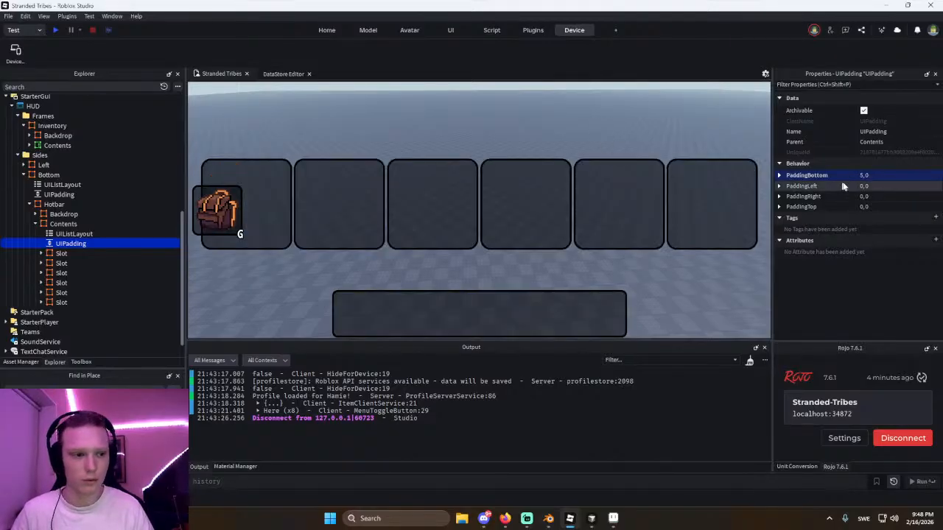
pyautogui.click(883, 176)
pyautogui.write('0.05')
pyautogui.press('Return')
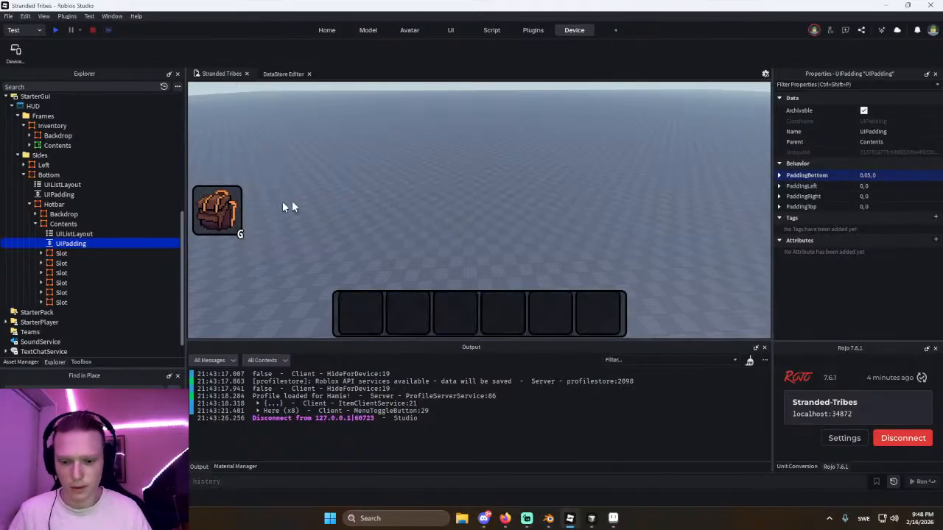
# Set both the PaddingTop and PaddingBottom of the hotbar's Contents UIPadding to 0.1.
pyautogui.click(888, 196)
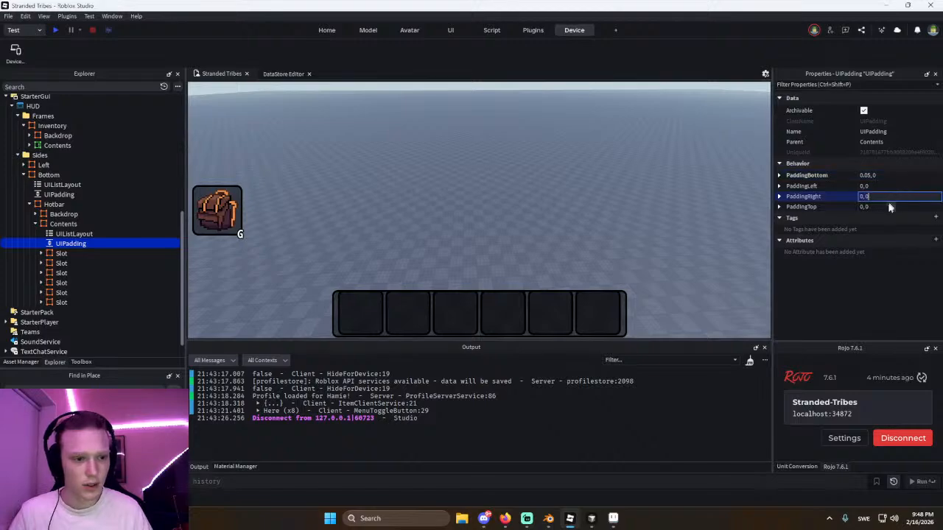
pyautogui.click(888, 207)
pyautogui.write('.05')
pyautogui.press('Return')
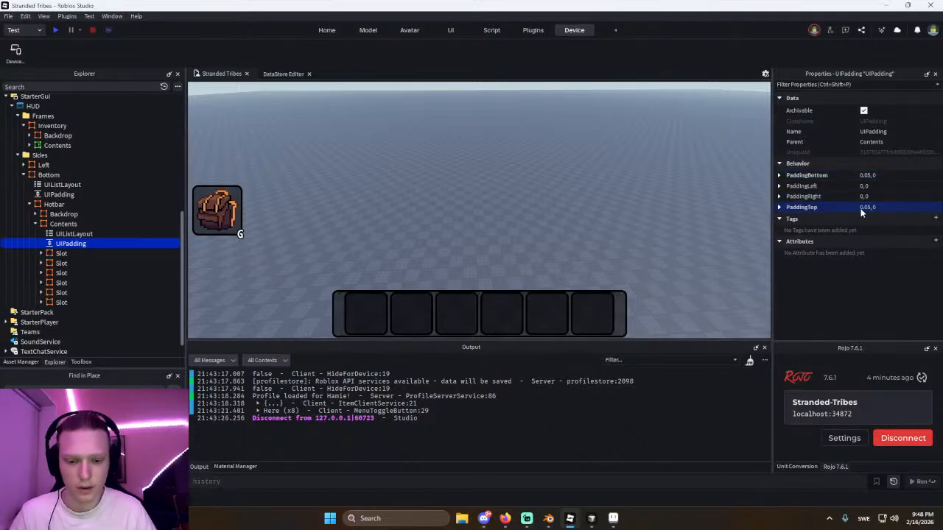
pyautogui.click(884, 207)
pyautogui.write('.1')
pyautogui.press('Return')
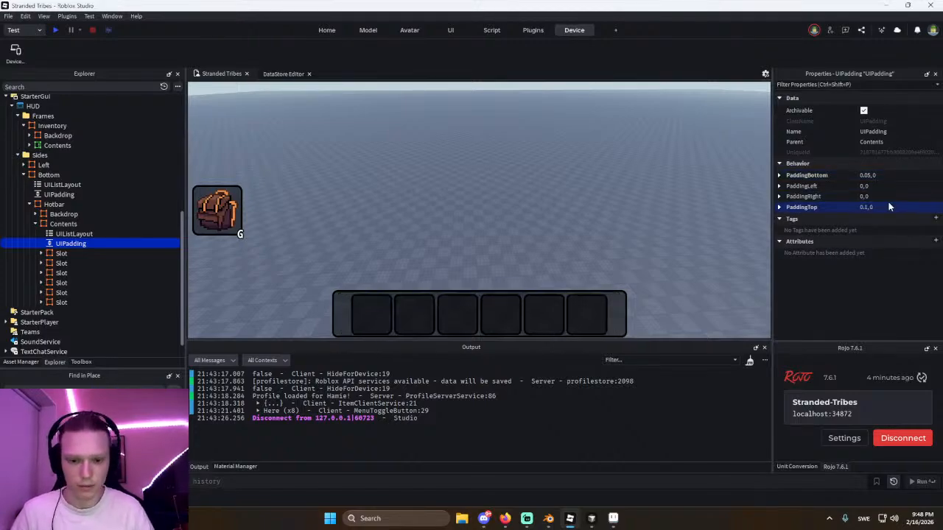
pyautogui.click(892, 177)
pyautogui.write('.1')
pyautogui.press('Return')
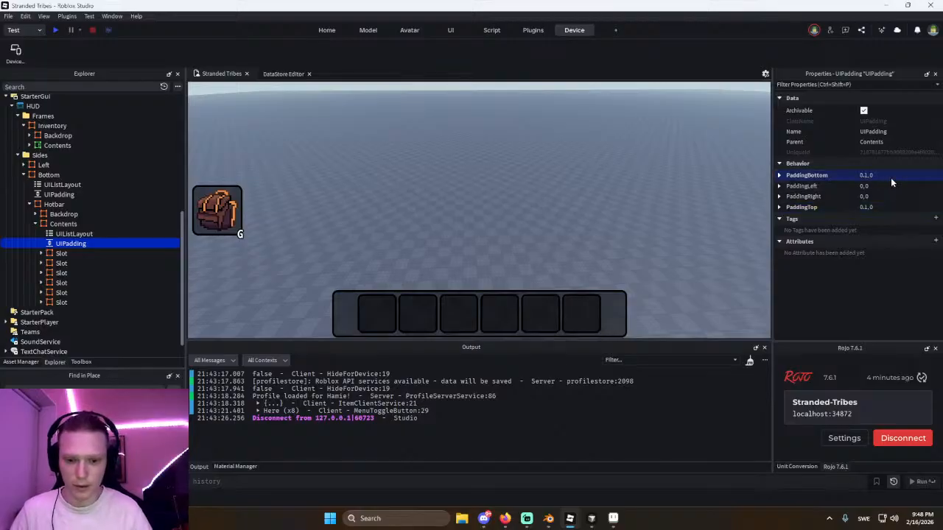
# Set the Hotbar frame's Size X scale to 0.45.
pyautogui.click(59, 226)
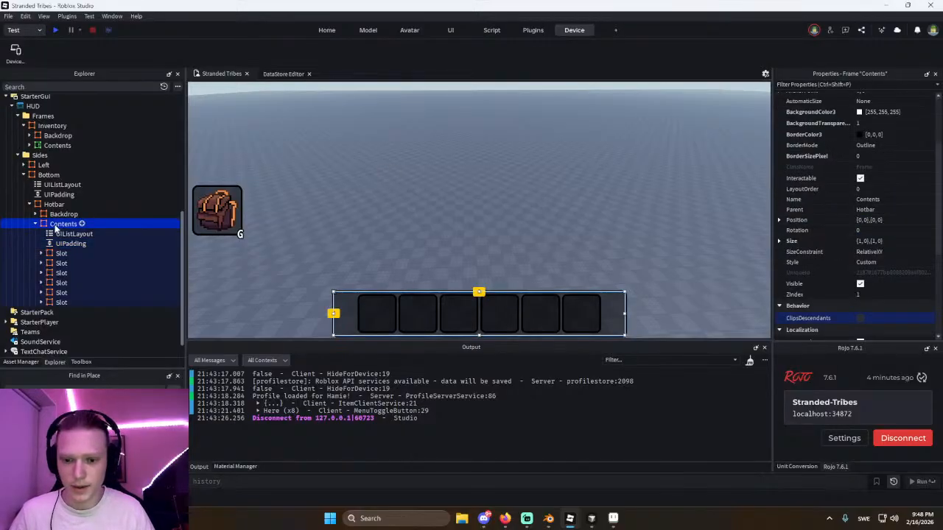
pyautogui.click(49, 205)
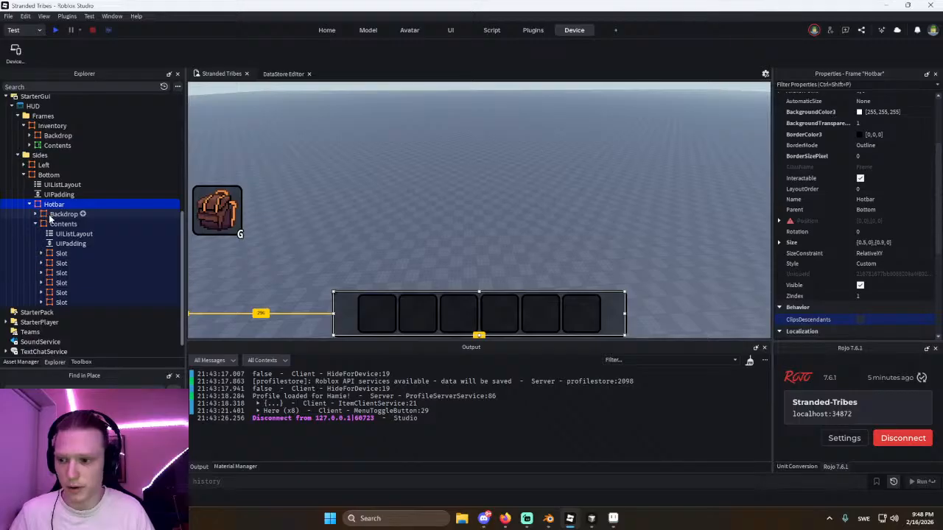
pyautogui.click(52, 214)
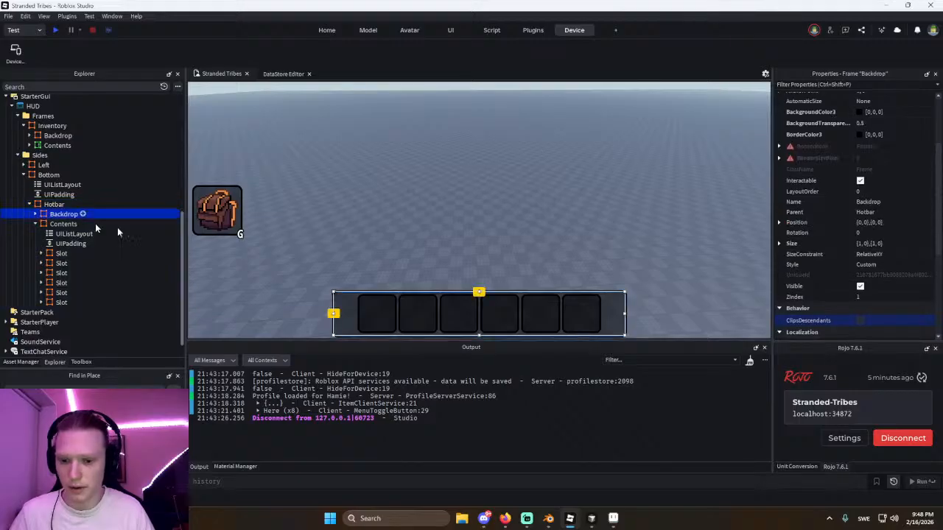
pyautogui.click(54, 223)
pyautogui.keyDown('ctrl'); pyautogui.click(53, 215); pyautogui.keyUp('ctrl')
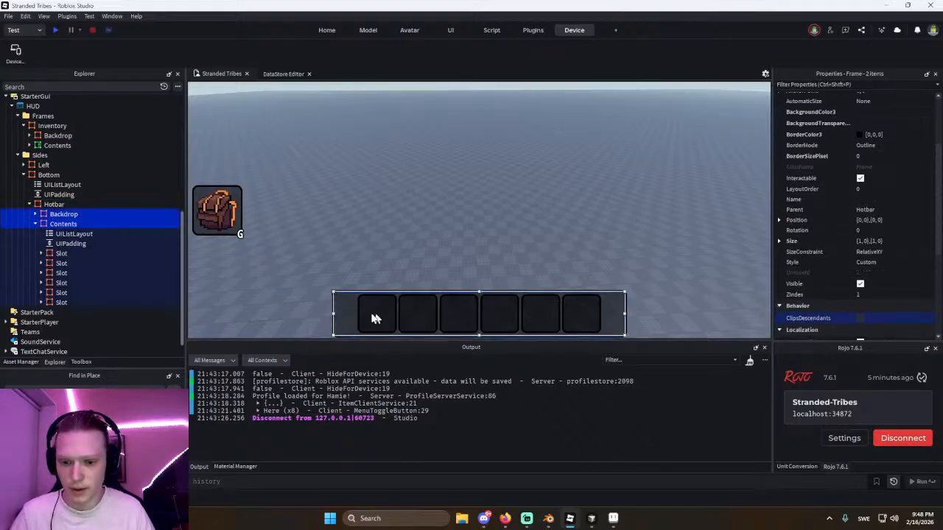
pyautogui.click(44, 204)
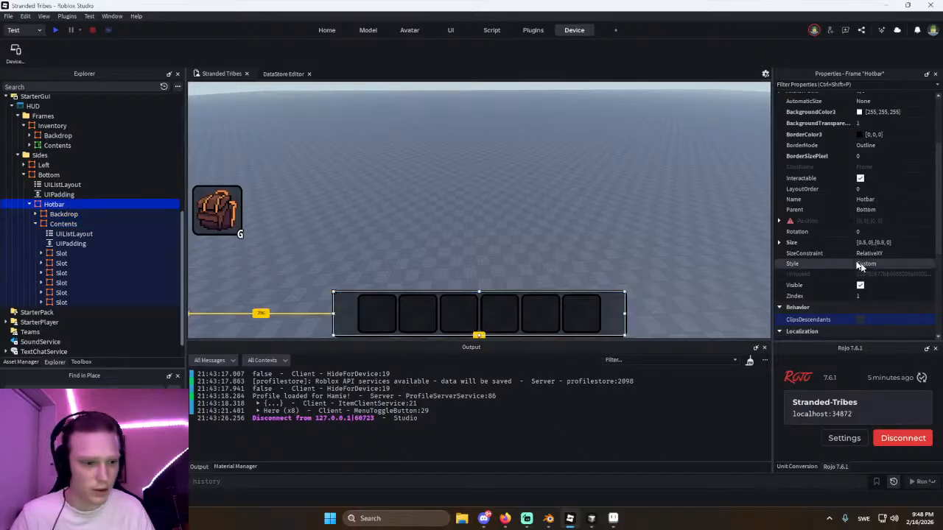
pyautogui.doubleClick(792, 243)
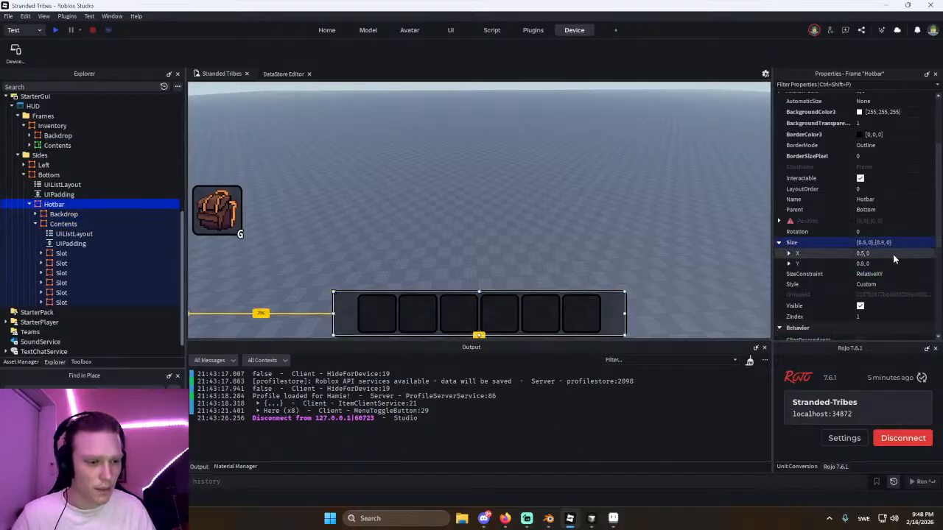
pyautogui.click(892, 254)
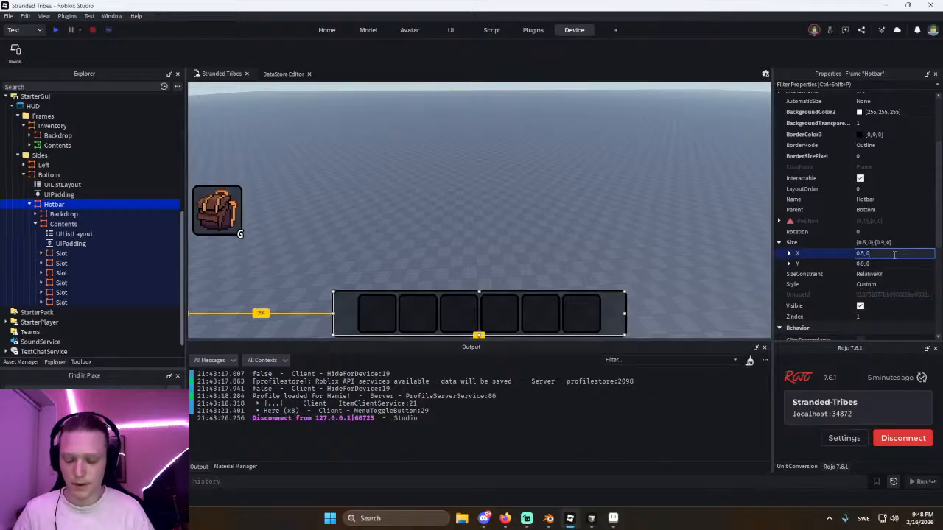
pyautogui.write('.45')
pyautogui.press('Return')
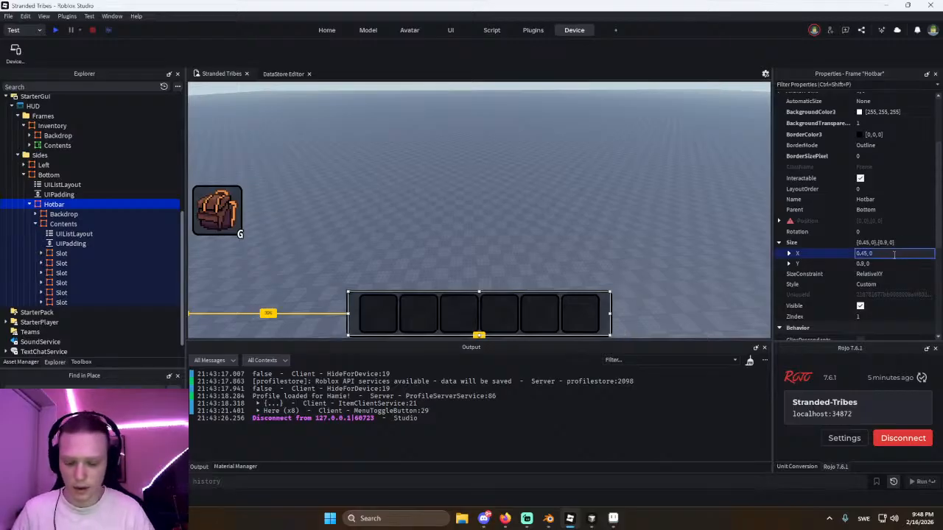
# Try narrower Size X scales of 0.44 and 0.43 on the Hotbar frame.
pyautogui.click(895, 255)
pyautogui.write('.44')
pyautogui.press('Return')
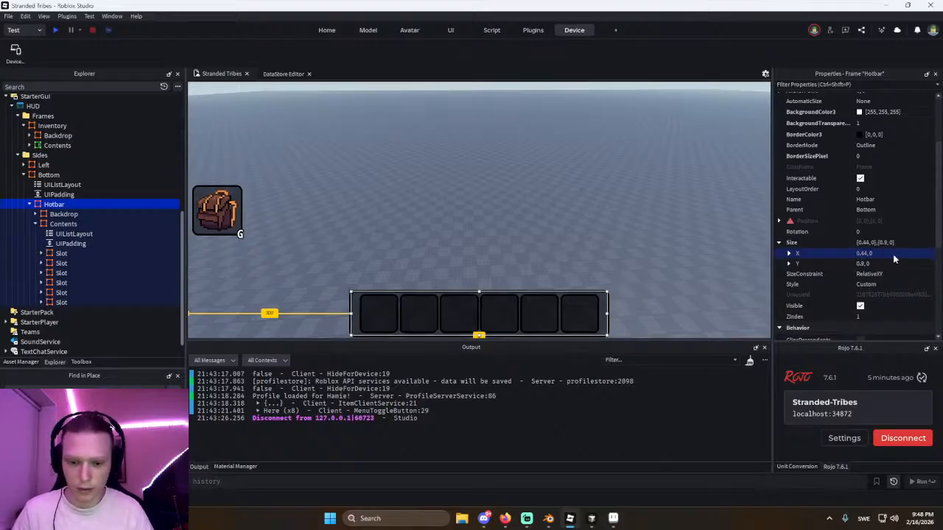
pyautogui.click(894, 255)
pyautogui.write('.43')
pyautogui.press('Return')
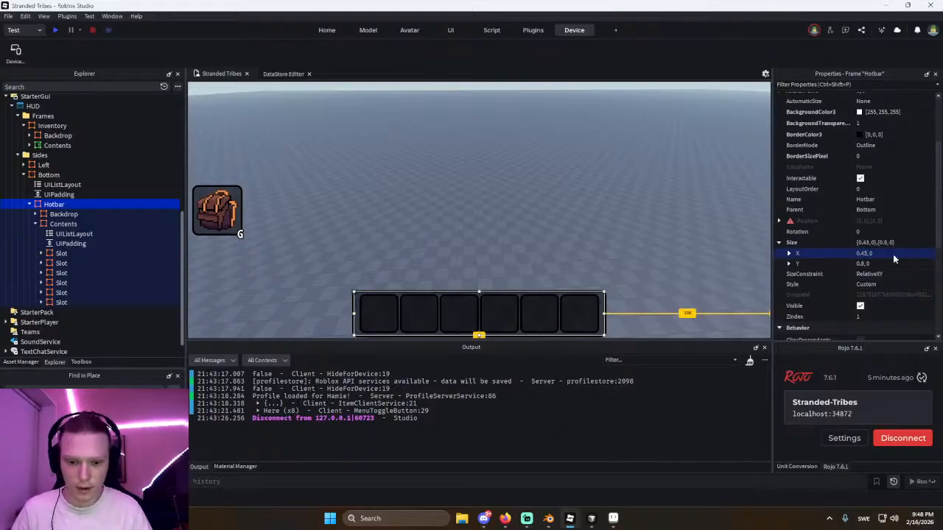
# Try a Size X scale of 0.4 on the Hotbar frame, and settle on 0.42.
pyautogui.click(894, 254)
pyautogui.write('.')
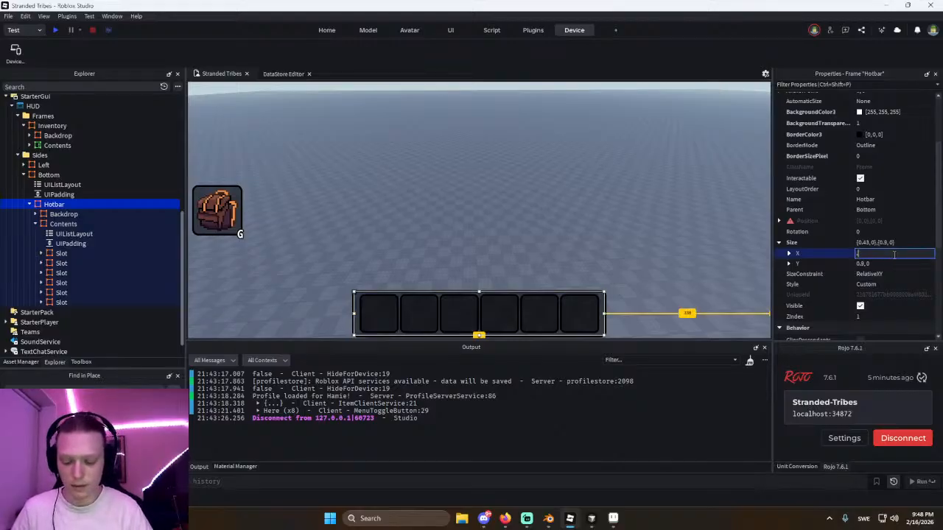
pyautogui.write('4')
pyautogui.press('Return')
pyautogui.click(894, 255)
pyautogui.write('.')
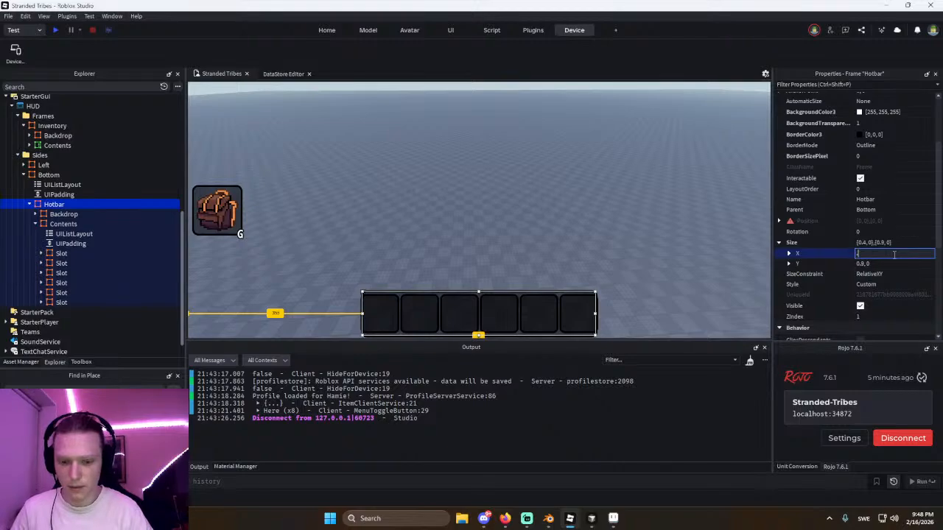
pyautogui.write('42')
pyautogui.press('Return')
# Preview the hotbar on the emulated iPhone X and return to the normal viewport.
pyautogui.click(631, 207)
pyautogui.scroll(-5, 632, 209)
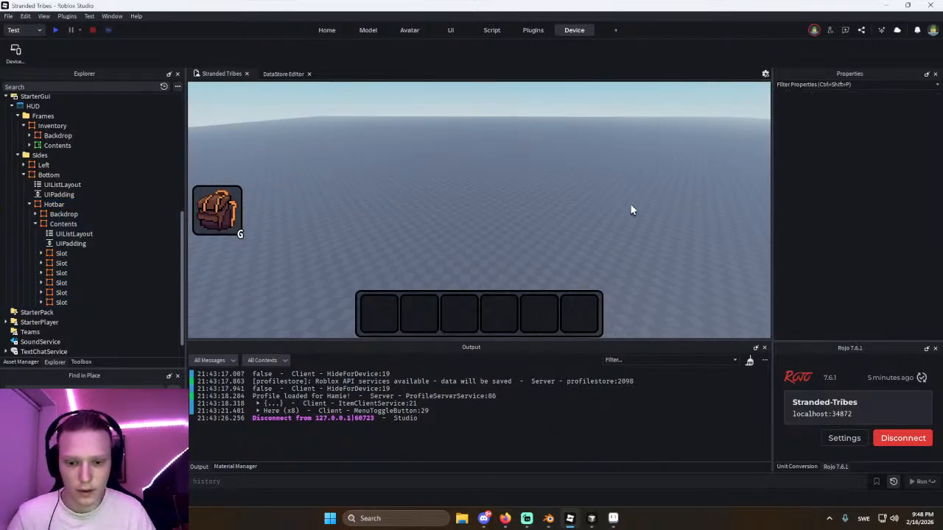
pyautogui.scroll(5, 631, 210)
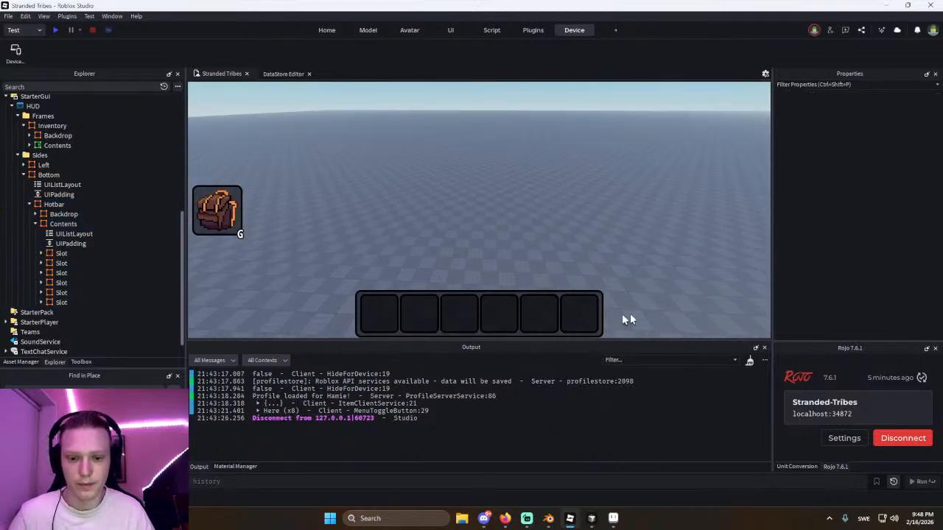
pyautogui.moveTo(629, 320); pyautogui.dragTo(386, 235, button='right')
pyautogui.click(14, 52)
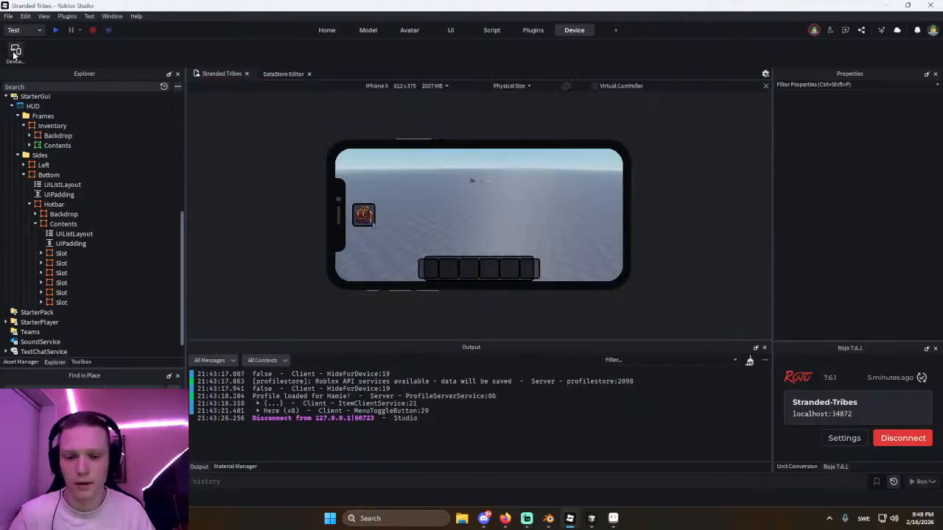
pyautogui.click(14, 52)
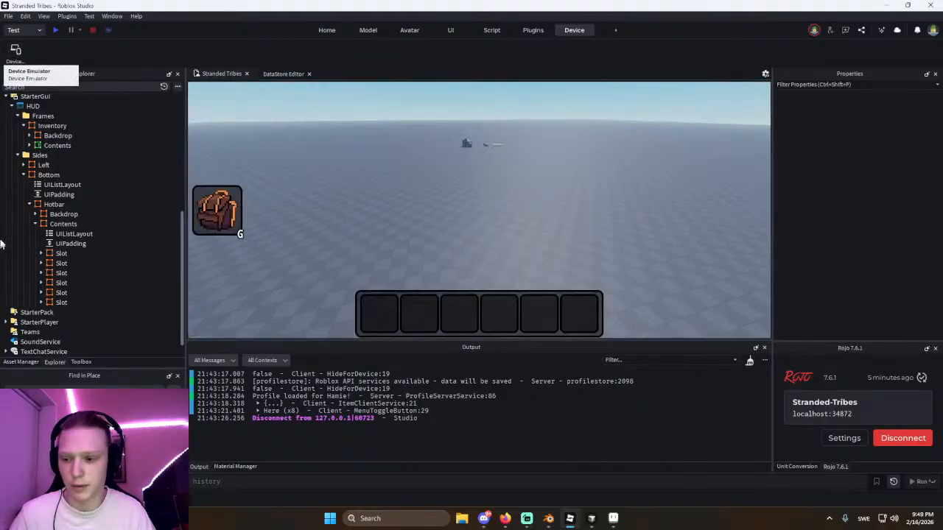
# Examine the size and constraint settings of the six Slot frames, the Contents frame and the hotbar's Backdrop.
pyautogui.click(61, 252)
pyautogui.keyDown('shift'); pyautogui.click(77, 302); pyautogui.keyUp('shift')
pyautogui.scroll(-5, 819, 263)
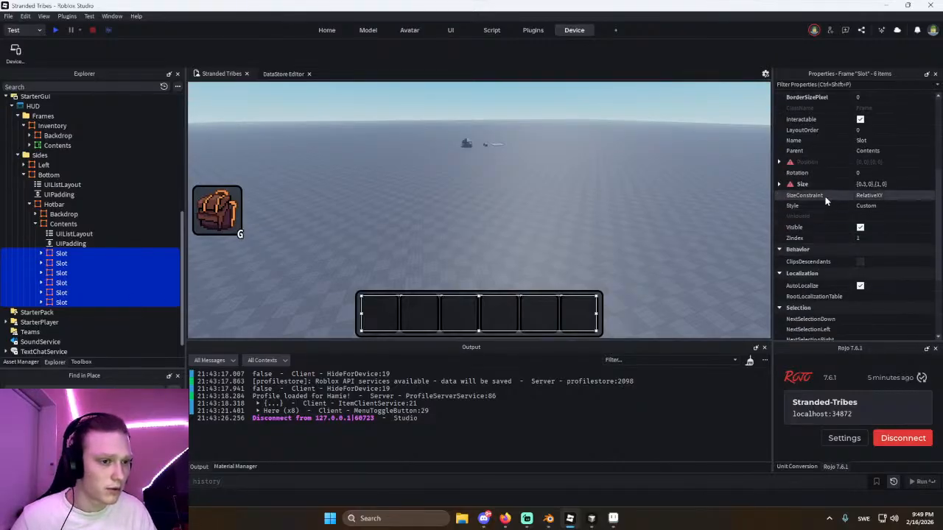
pyautogui.scroll(-3, 824, 196)
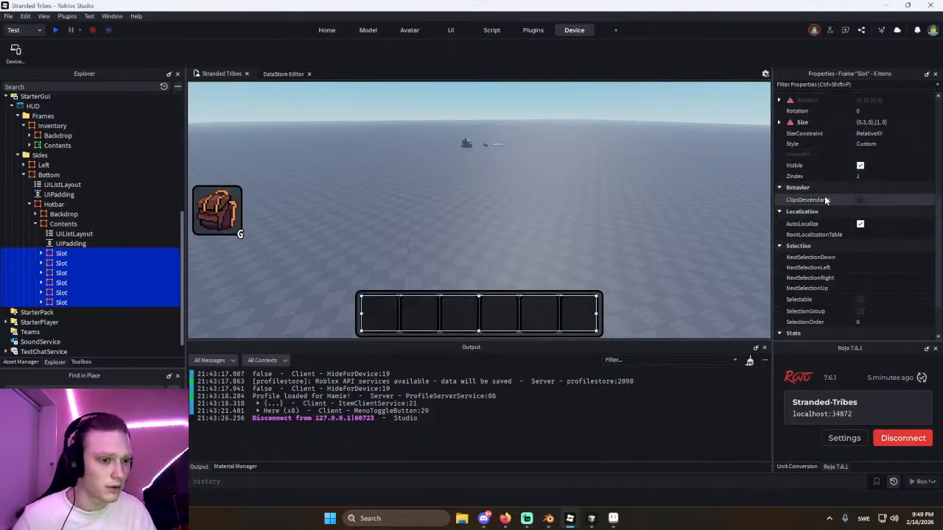
pyautogui.click(41, 254)
pyautogui.click(41, 253)
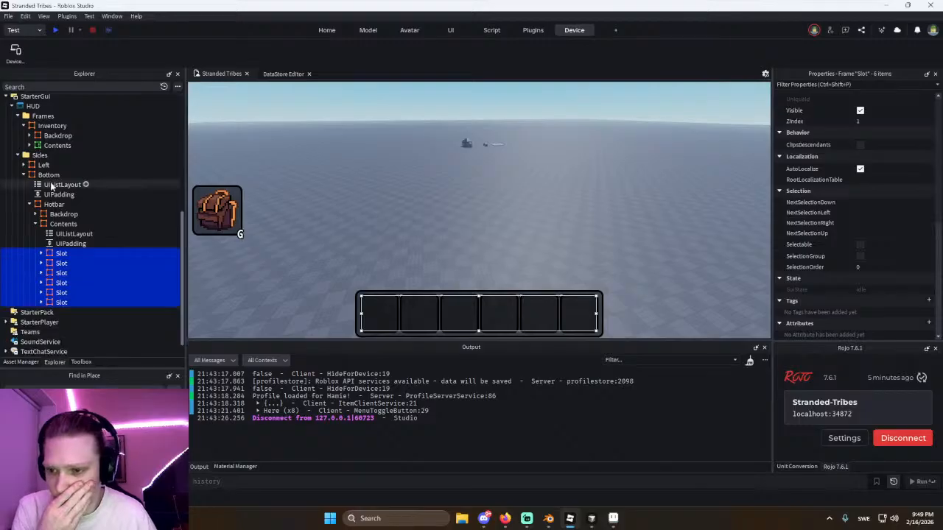
pyautogui.click(51, 226)
pyautogui.scroll(3, 829, 201)
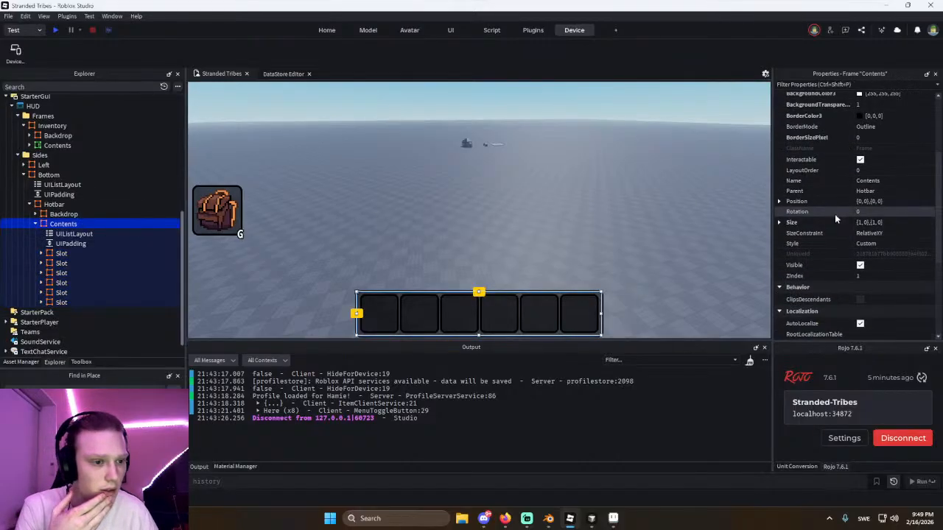
pyautogui.click(67, 214)
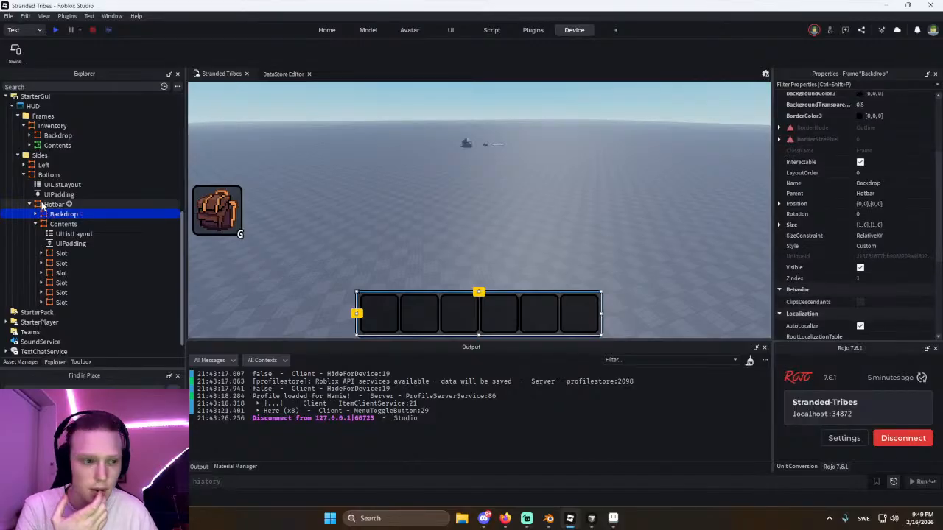
# Convert the Size of the Hotbar frame and all its descendants to scale units with the Unit Conversion plugin.
pyautogui.click(53, 204)
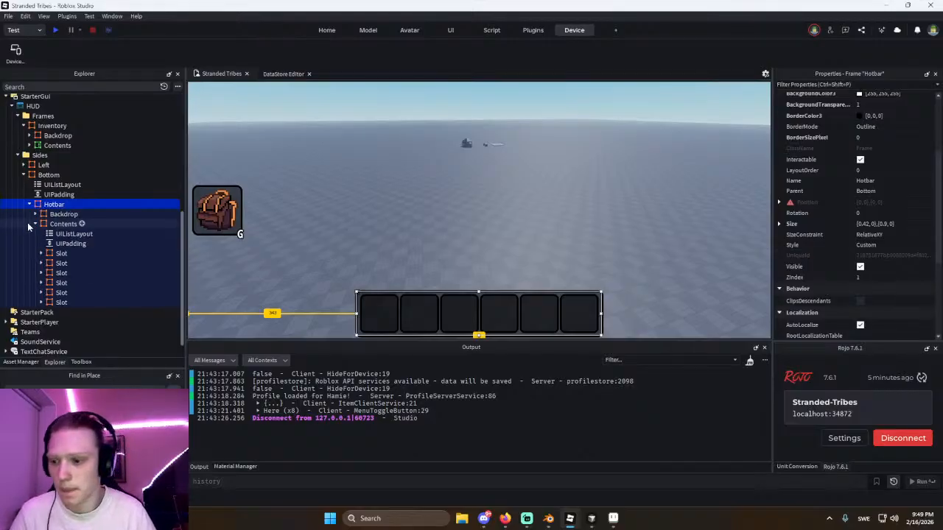
pyautogui.click(34, 213)
pyautogui.scroll(-2, 63, 285)
pyautogui.keyDown('shift'); pyautogui.click(62, 282); pyautogui.keyUp('shift')
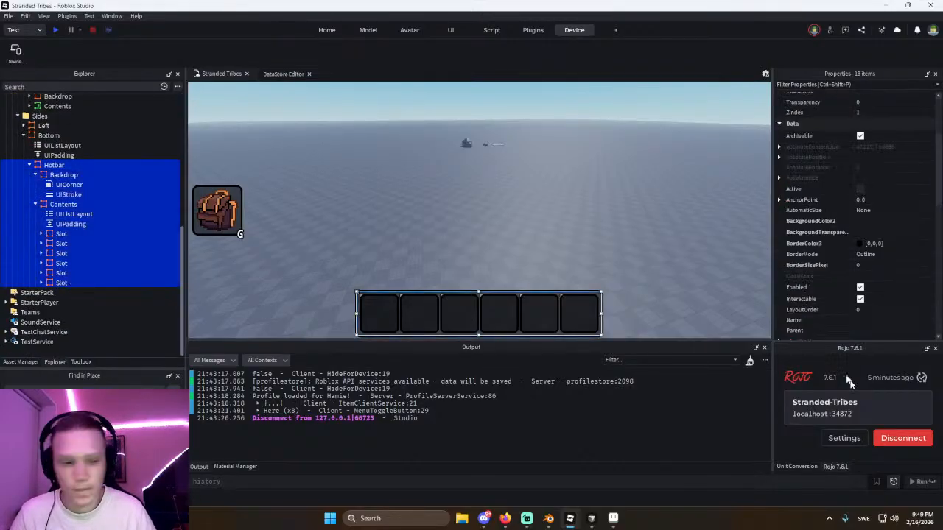
pyautogui.click(796, 467)
pyautogui.click(799, 426)
pyautogui.click(456, 215)
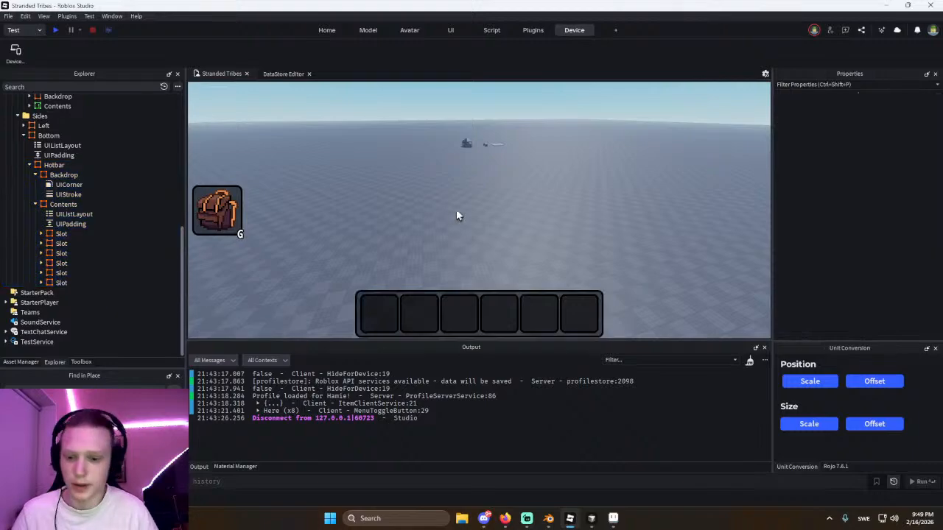
# Check the hotbar on the emulated iPhone X again and inspect its Backdrop and Hotbar frames in the normal viewport.
pyautogui.click(16, 48)
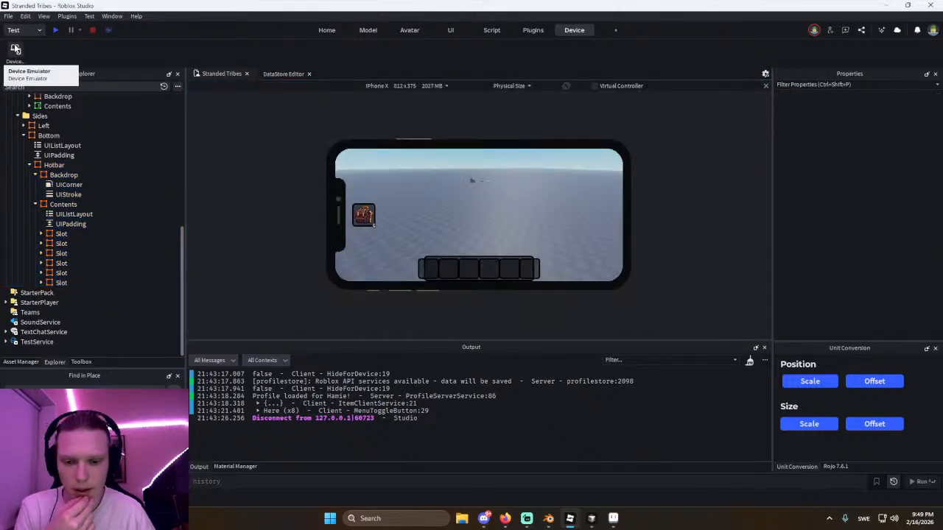
pyautogui.click(16, 49)
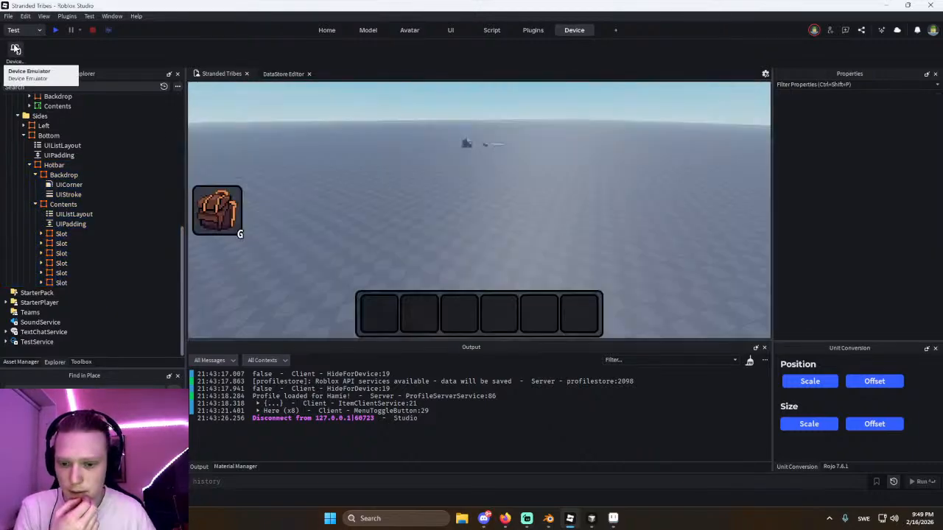
pyautogui.click(64, 175)
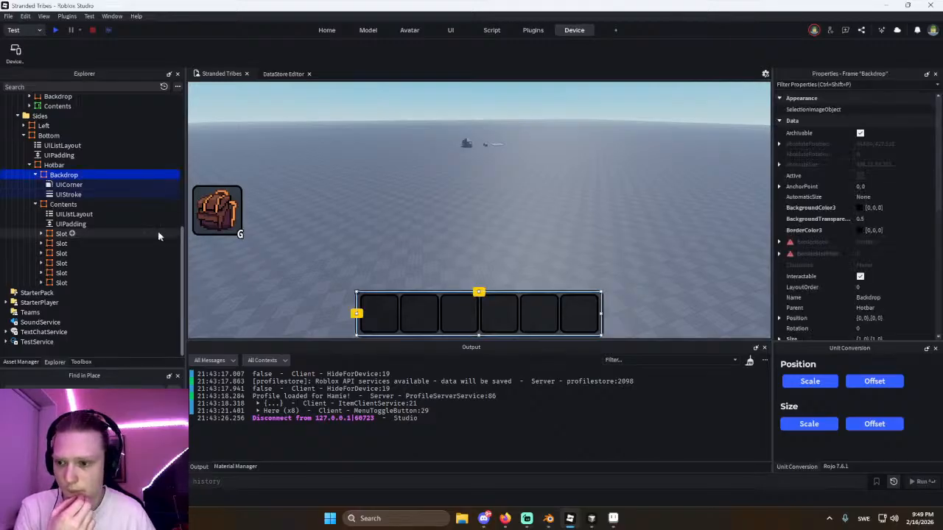
pyautogui.click(51, 165)
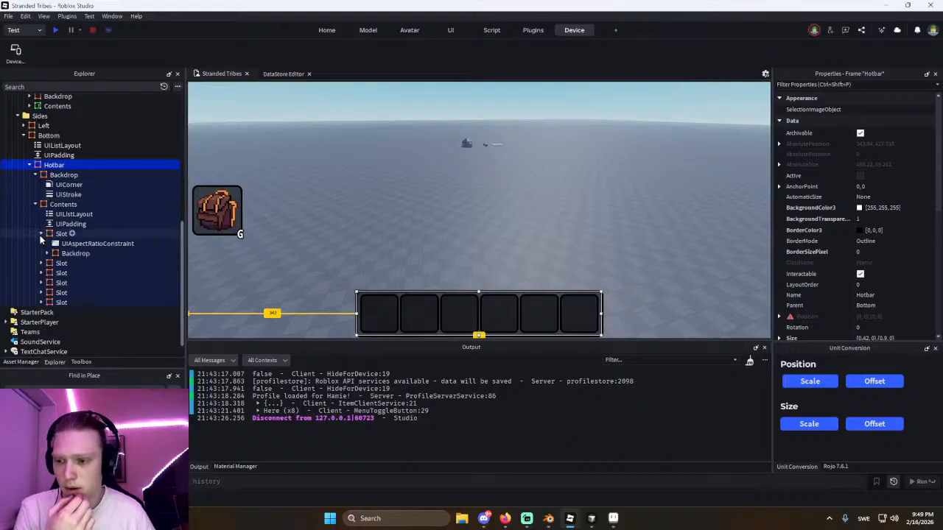
# Delete the five duplicate Slot frames from the hotbar's Contents, keeping only the first one.
pyautogui.click(59, 243)
pyautogui.keyDown('shift'); pyautogui.click(57, 283); pyautogui.keyUp('shift')
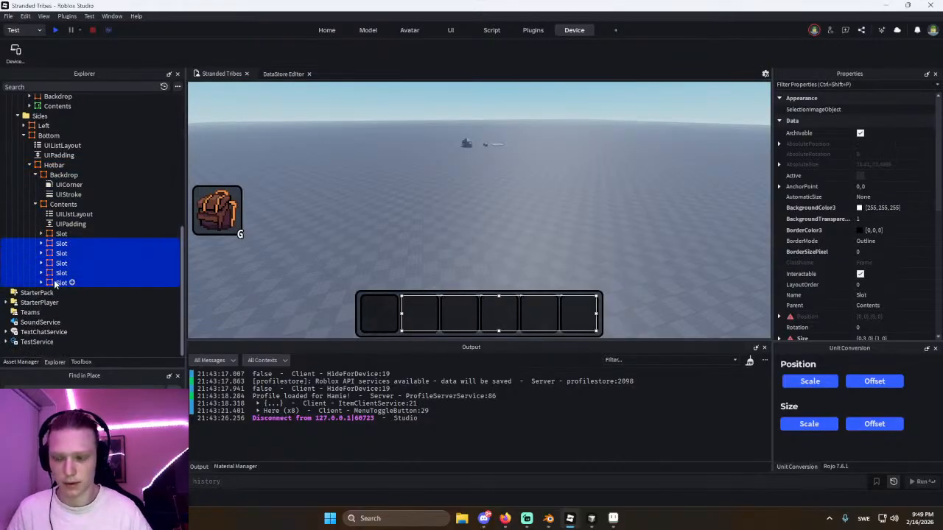
pyautogui.press('Delete')
# Delete the UIAspectRatioConstraint inside the remaining Slot frame and select that Slot.
pyautogui.click(53, 293)
pyautogui.press('Delete')
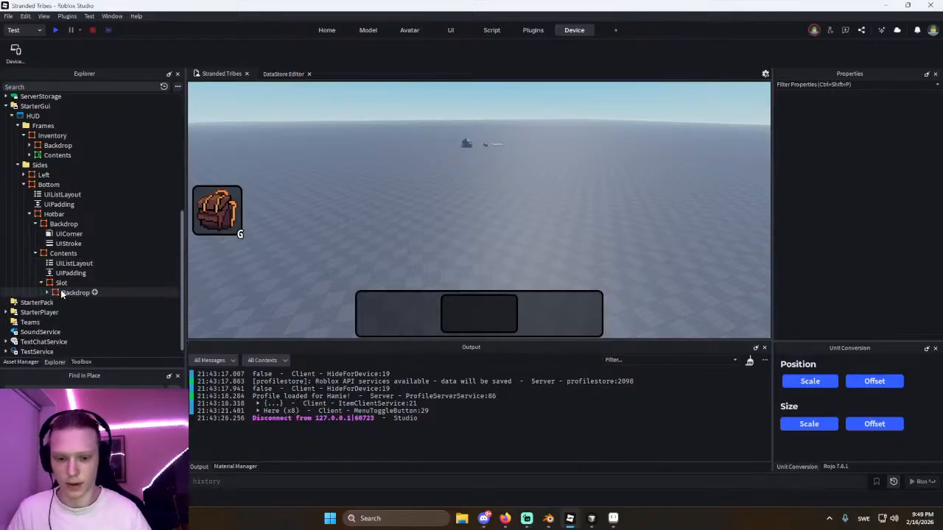
pyautogui.click(53, 283)
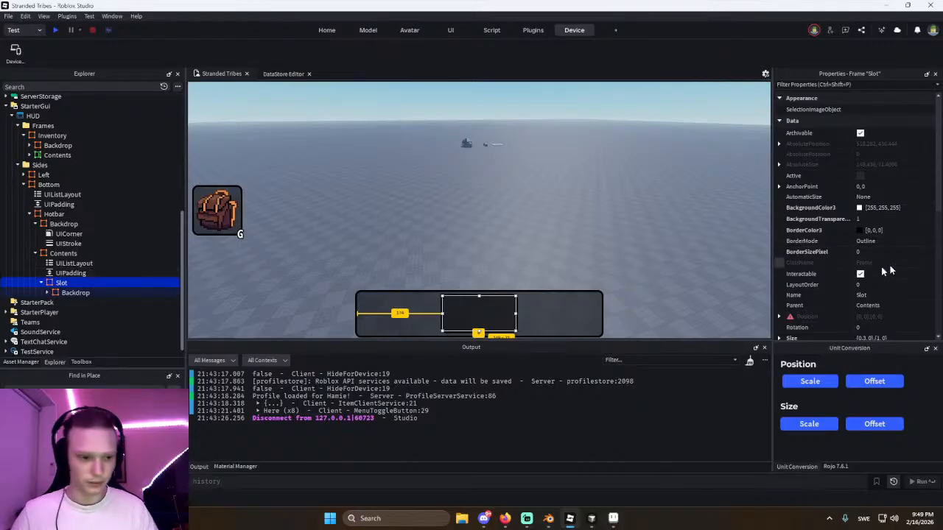
# Narrow the remaining hotbar Slot frame by setting its Size X to a scale of 0.15 and an offset of 0.
pyautogui.scroll(-2, 881, 269)
pyautogui.doubleClick(810, 278)
pyautogui.click(887, 288)
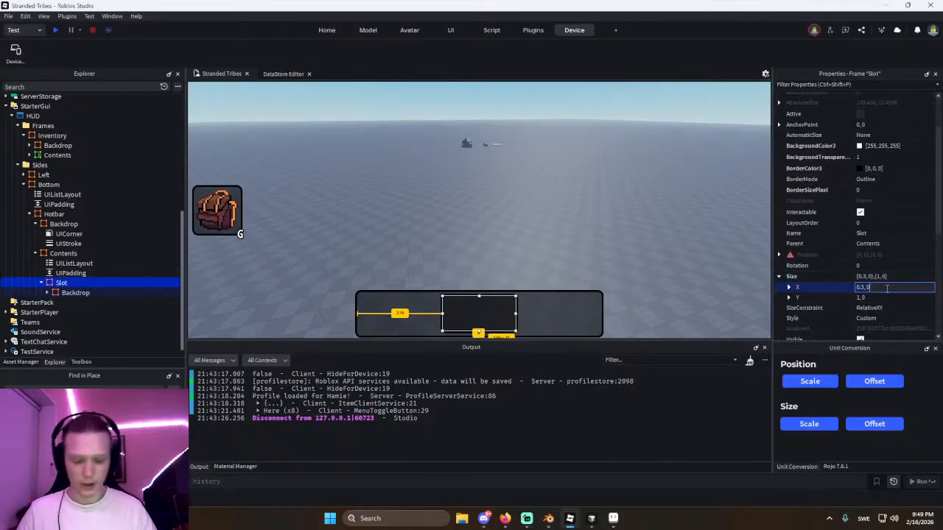
pyautogui.press('Return')
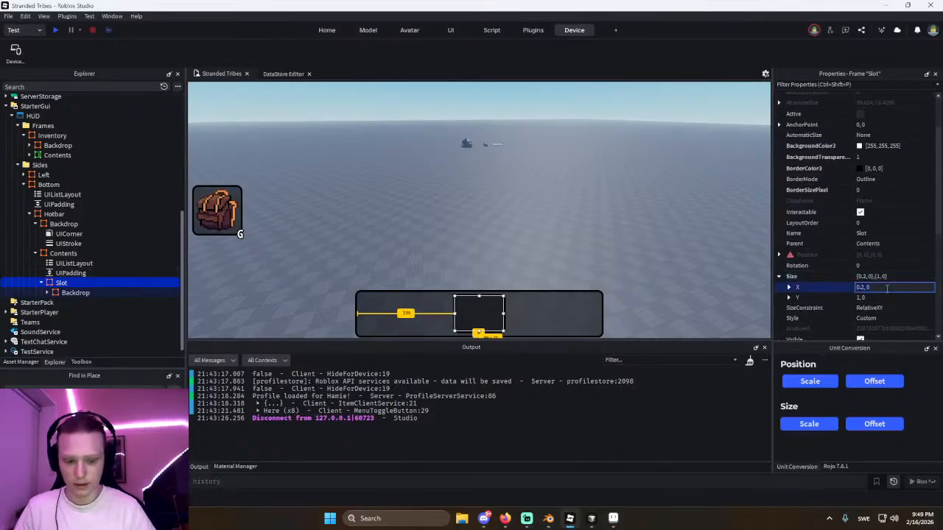
pyautogui.click(887, 288)
pyautogui.write('.15')
pyautogui.press('Return')
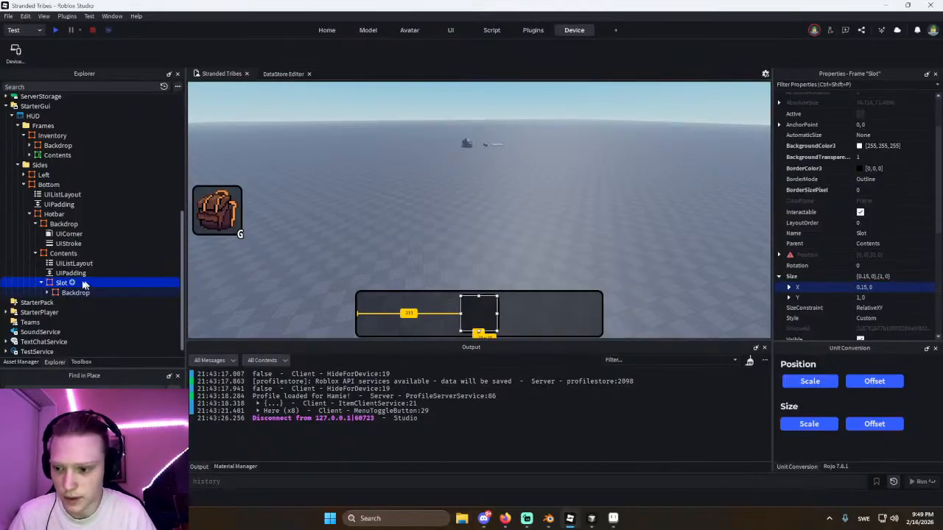
# Duplicate the Slot frame inside the hotbar's Contents until there are six slots in the row.
pyautogui.hotkey('ctrl', 'd')
pyautogui.hotkey('ctrl', 'd')
pyautogui.hotkey('ctrl', 'd')
pyautogui.hotkey('ctrl', 'd')
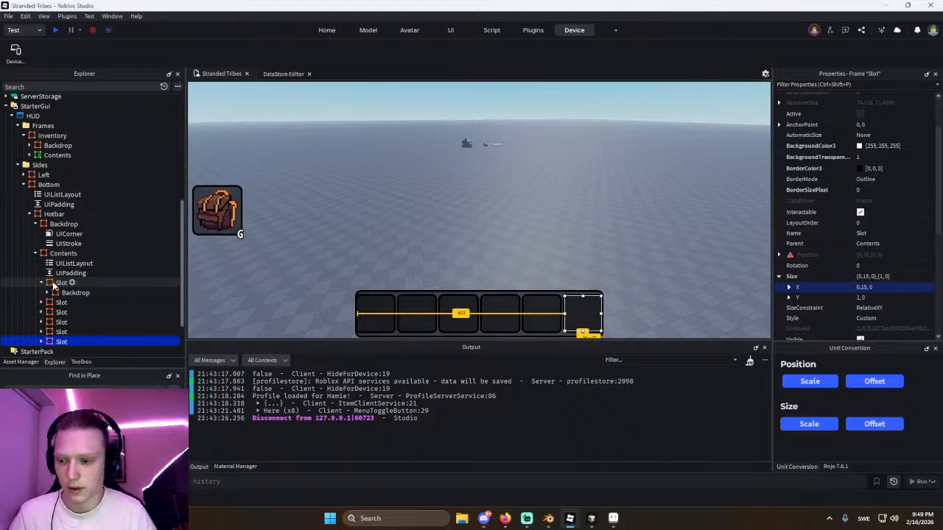
# Set the PaddingLeft of the UIPadding in the hotbar's Contents to a scale of 0.02, trying 0.1 and 0.01 first.
pyautogui.click(63, 273)
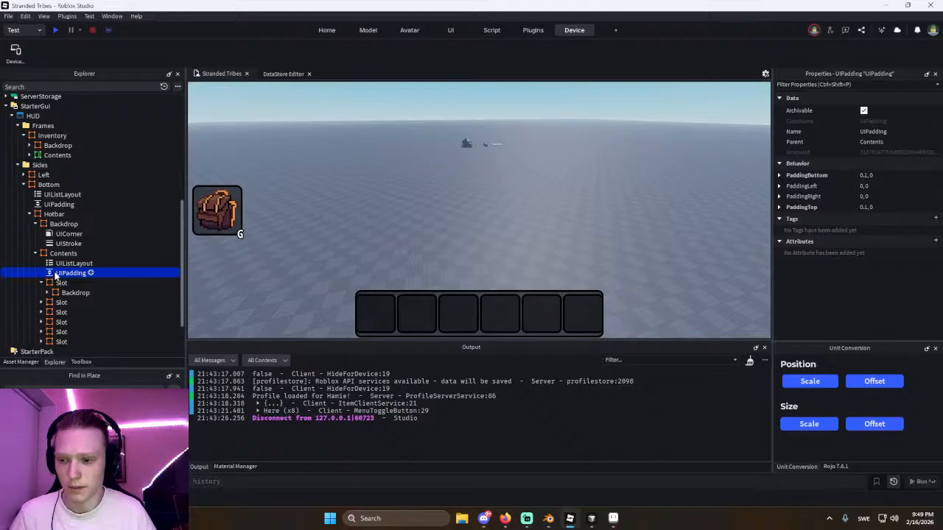
pyautogui.click(885, 186)
pyautogui.write('0.1')
pyautogui.press('Return')
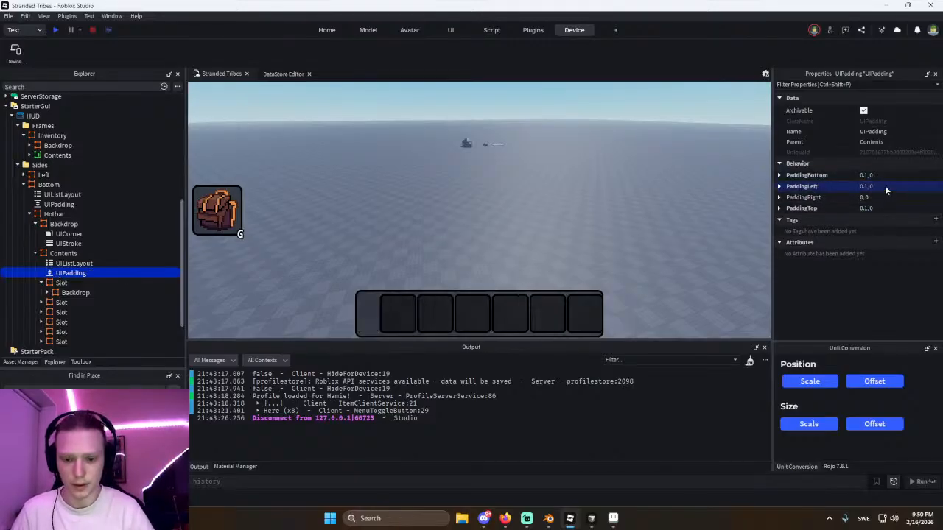
pyautogui.click(885, 185)
pyautogui.write('.0')
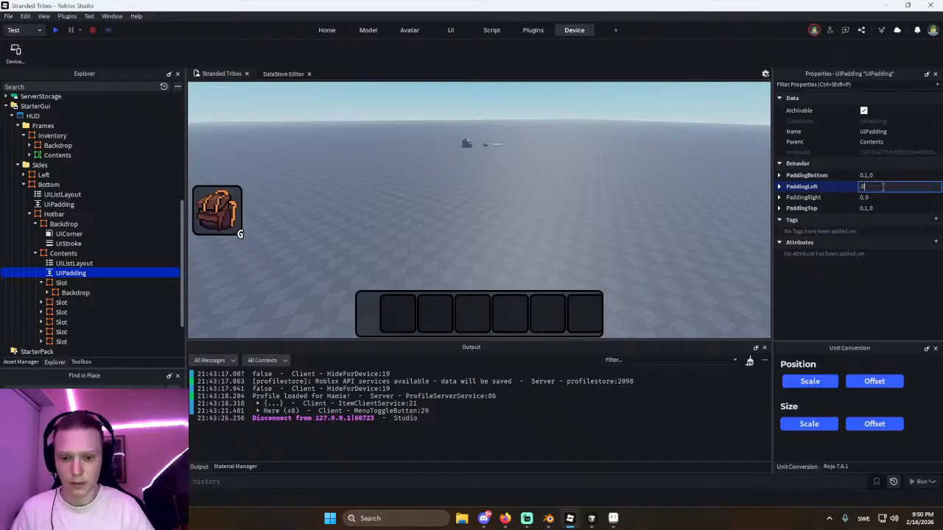
pyautogui.write('1')
pyautogui.press('Return')
pyautogui.click(882, 187)
pyautogui.write('.02')
pyautogui.press('Return')
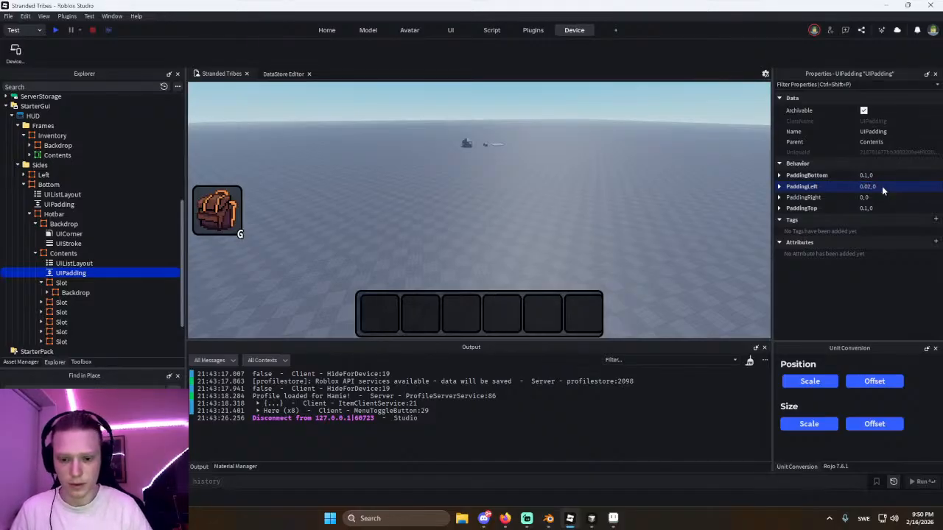
# Set the PaddingRight of the Contents' UIPadding to a scale of 0.02.
pyautogui.click(883, 198)
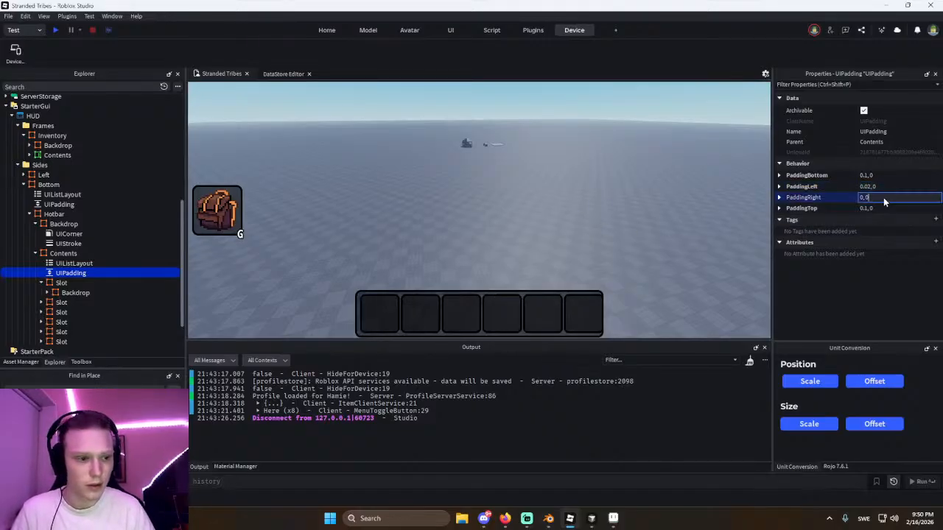
pyautogui.write('.02')
pyautogui.press('Return')
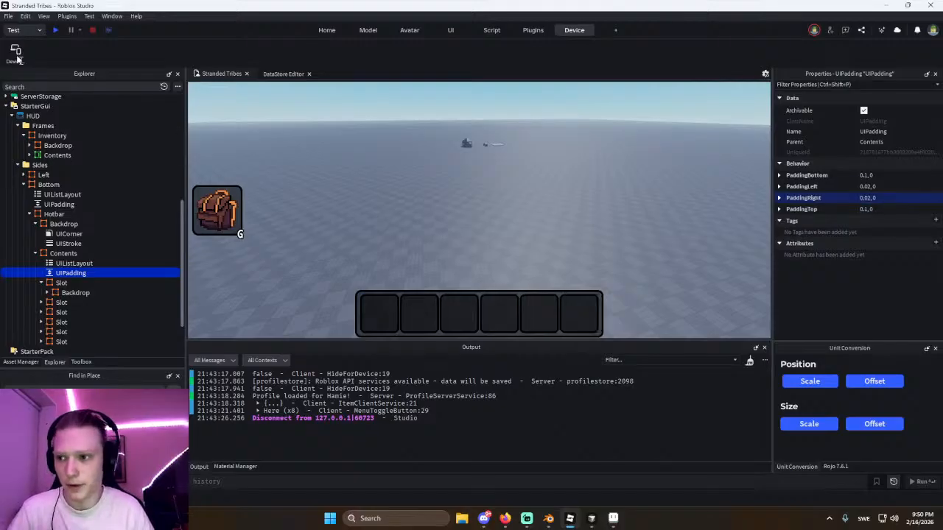
# Compare the six-slot hotbar on the emulated iPhone X with its look in the normal viewport.
pyautogui.click(15, 50)
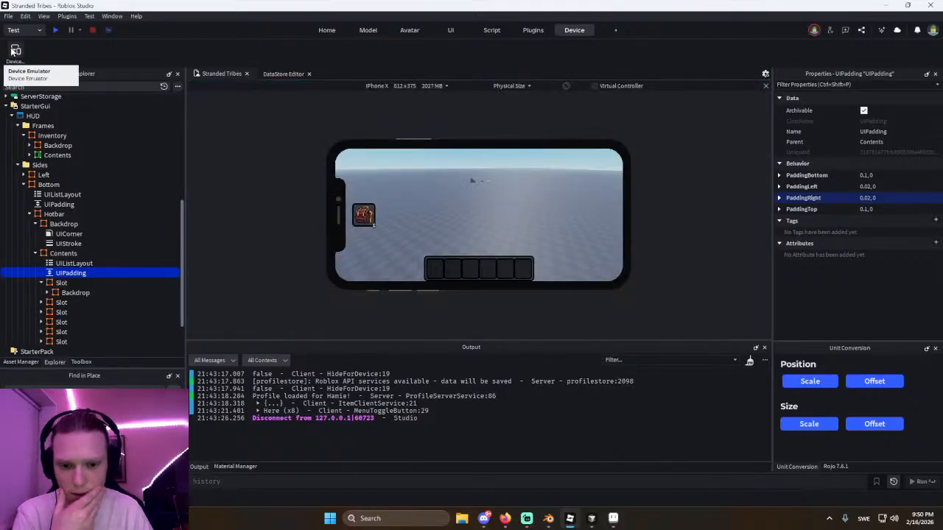
pyautogui.click(15, 50)
pyautogui.click(15, 50)
pyautogui.click(15, 50)
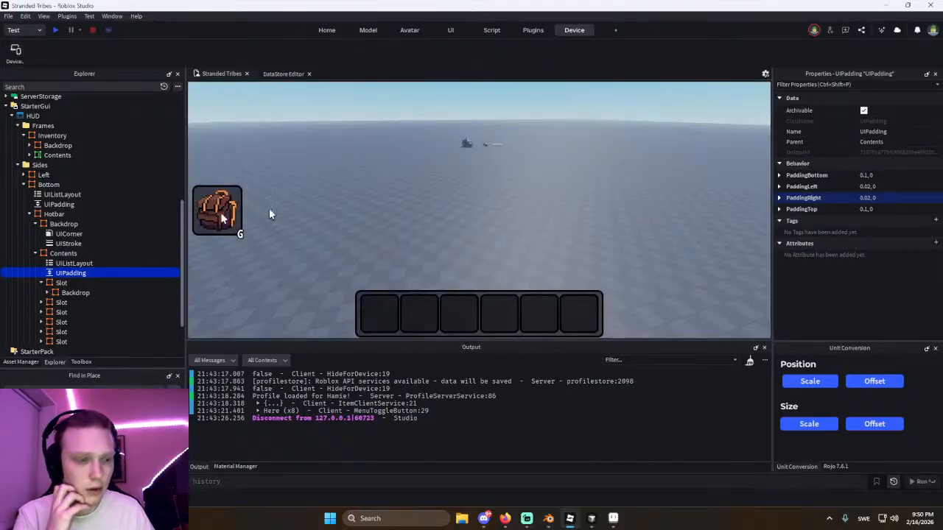
# Try the Padding of the UIListLayout in the hotbar's Contents at 0, at a 5-pixel offset and at a 10-pixel offset.
pyautogui.click(62, 264)
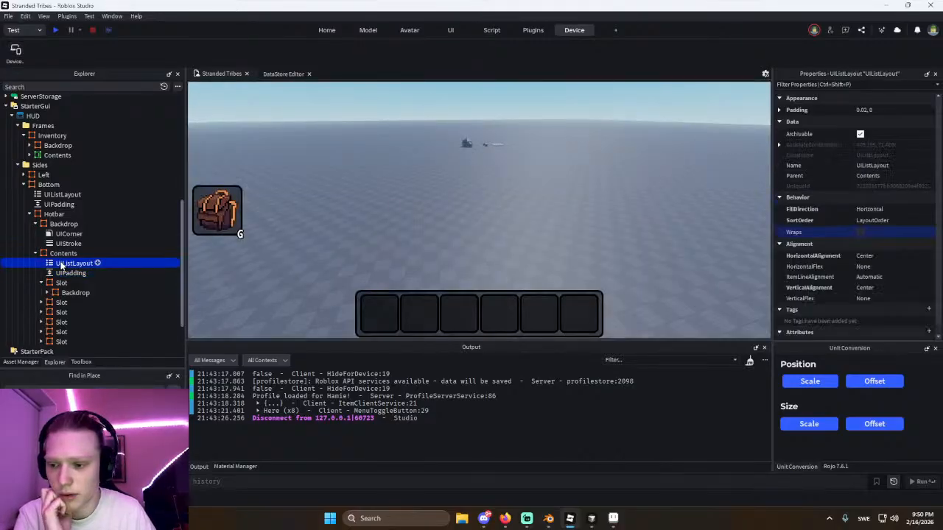
pyautogui.click(880, 110)
pyautogui.write('0')
pyautogui.press('Return')
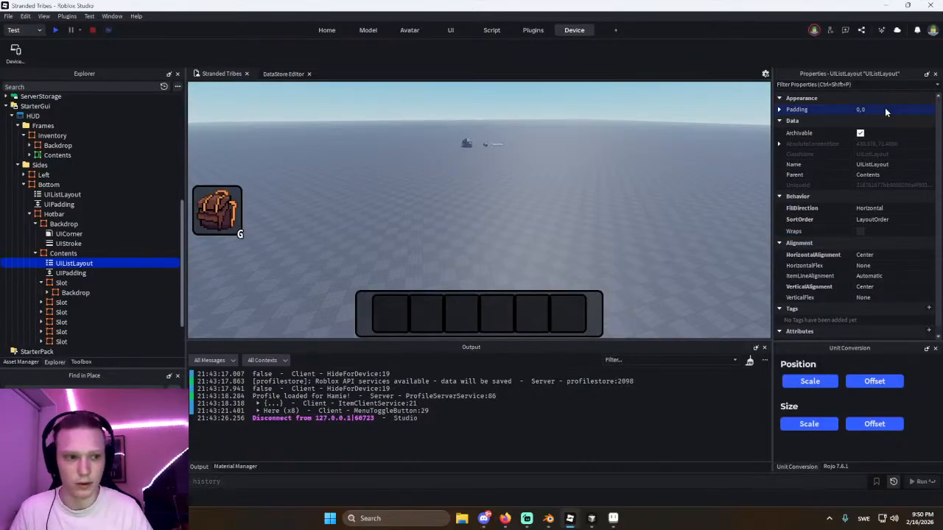
pyautogui.click(885, 109)
pyautogui.press('BackSpace')
pyautogui.write('5')
pyautogui.press('Return')
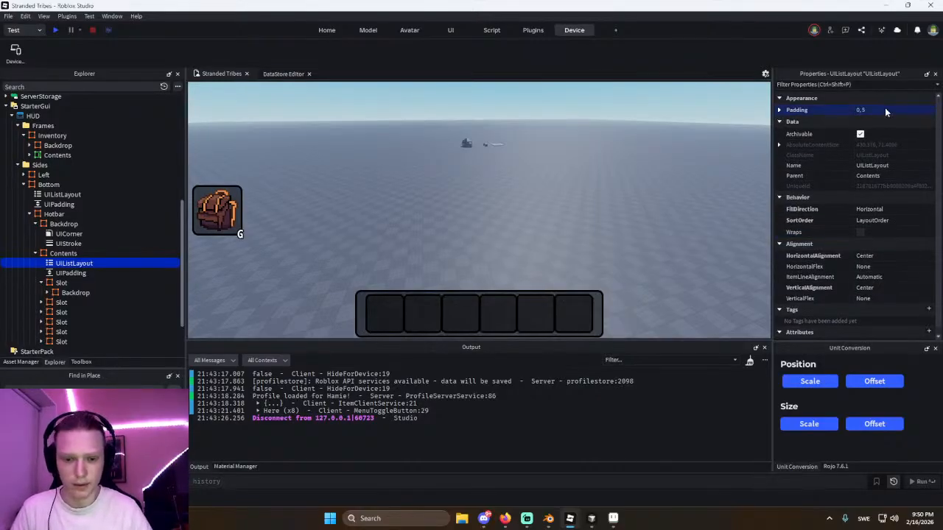
pyautogui.click(886, 109)
pyautogui.press('BackSpace')
pyautogui.write('10')
pyautogui.press('Return')
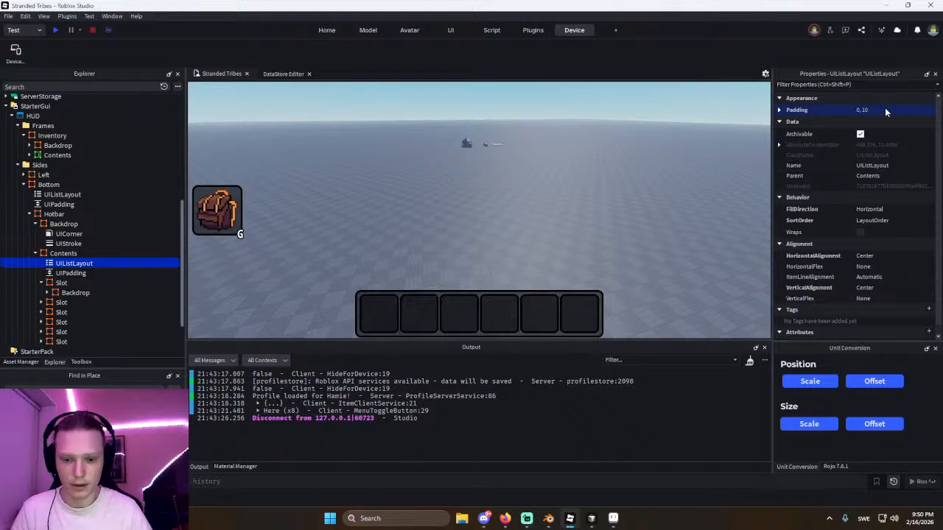
# Check the pixel-based slot spacing on the emulated iPhone X and restore the UIListLayout's Padding to 0.02, 0.
pyautogui.click(15, 50)
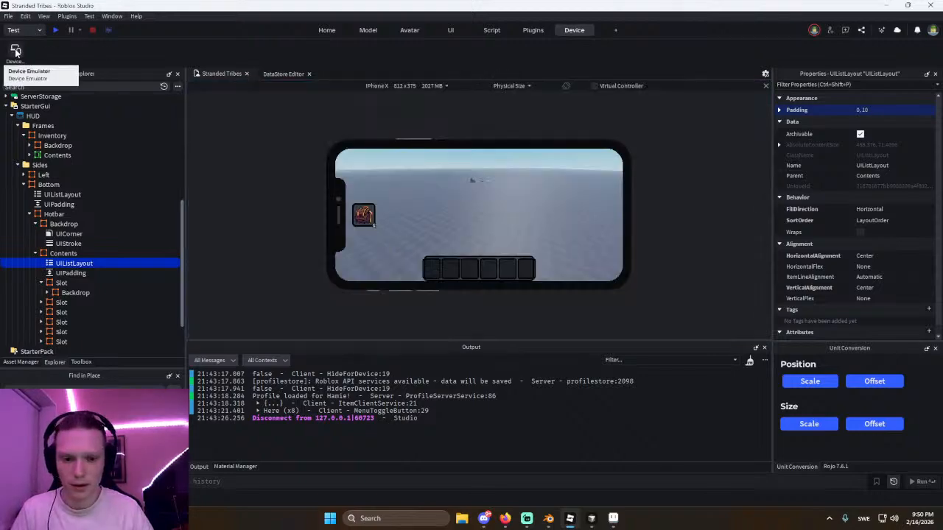
pyautogui.click(16, 50)
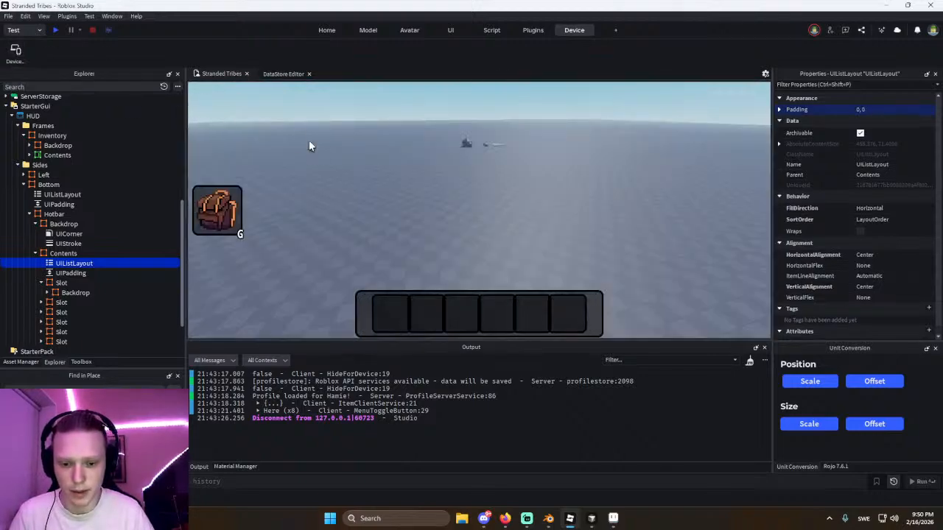
pyautogui.click(15, 51)
pyautogui.click(14, 50)
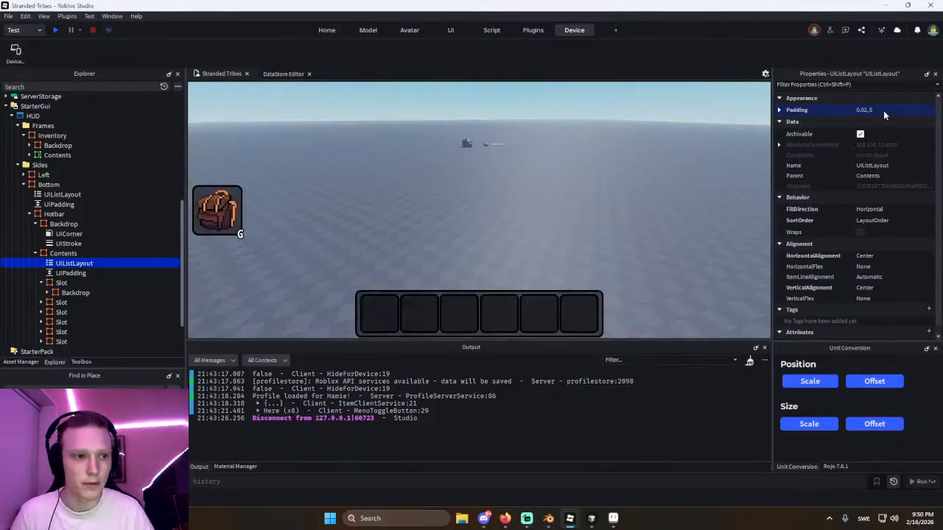
# Try the UIListLayout's Padding at scales of 0.03 and 0.025, and return it to 0.02.
pyautogui.write('0.03')
pyautogui.press('Return')
pyautogui.click(882, 109)
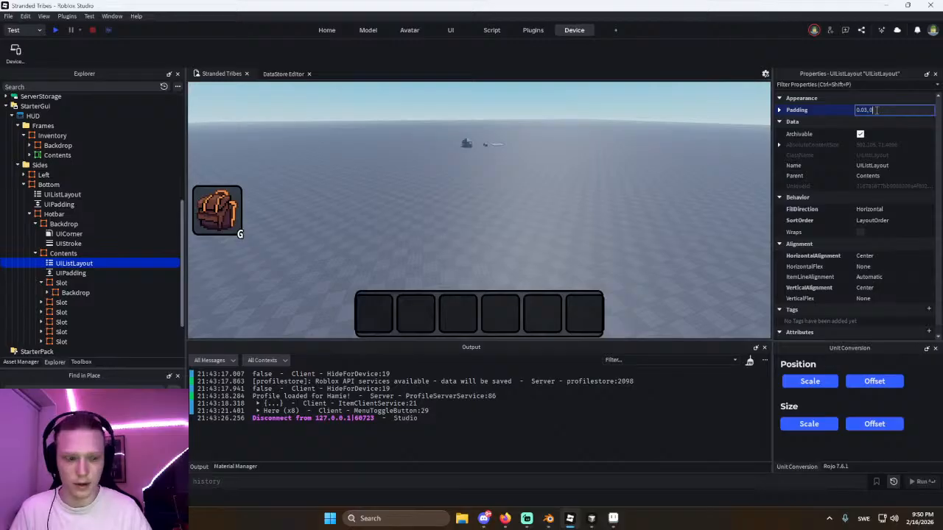
pyautogui.press('BackSpace')
pyautogui.write('0.025, 0')
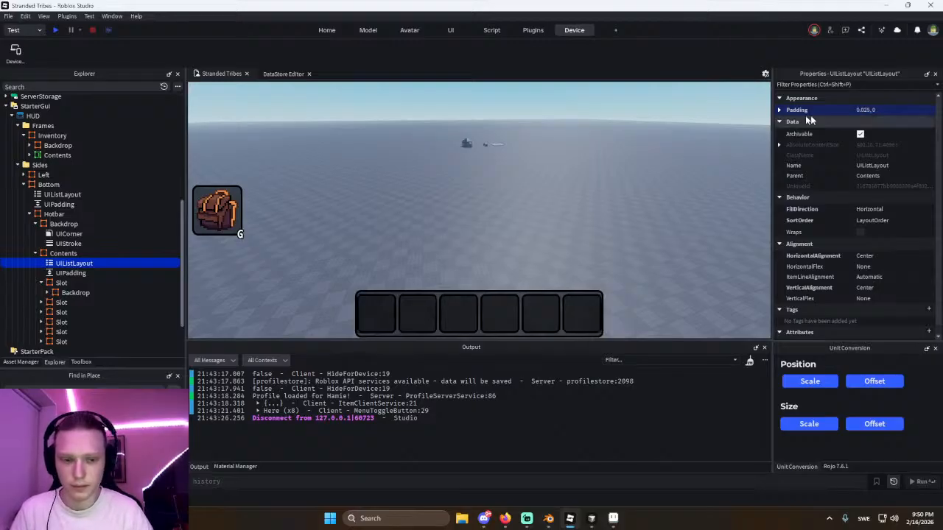
pyautogui.press('Return')
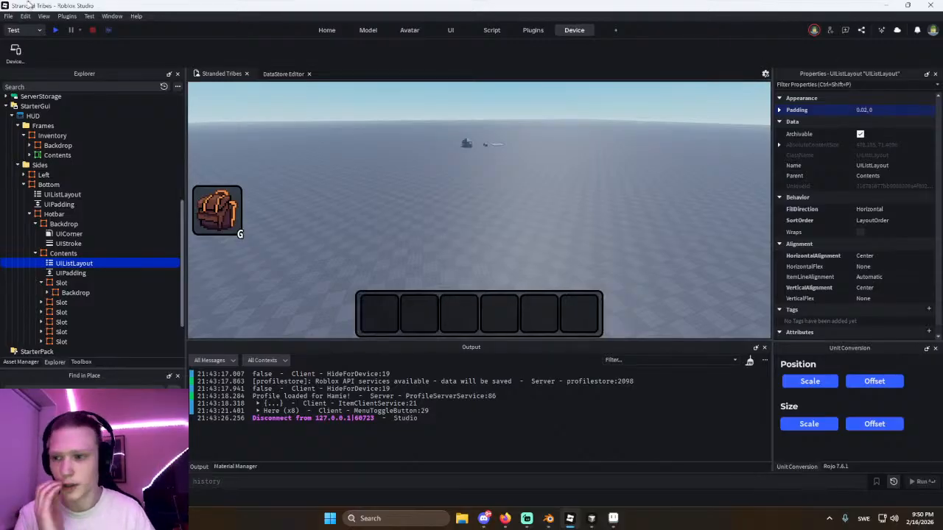
# Recheck the hotbar's slot spacing in the device emulator and return to the normal viewport.
pyautogui.click(14, 53)
pyautogui.click(15, 53)
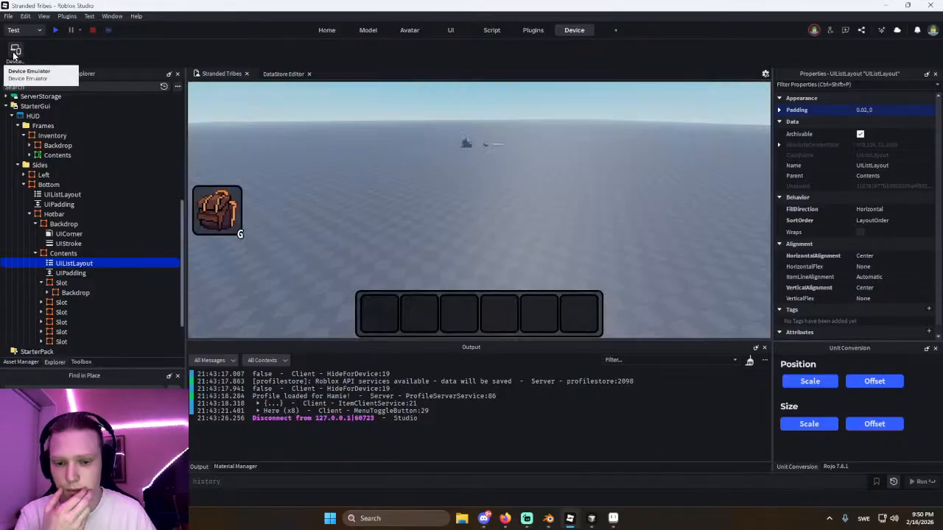
# Delete the five duplicated Slot frames from the hotbar's Contents, leaving only the first Slot.
pyautogui.click(59, 303)
pyautogui.keyDown('shift'); pyautogui.click(53, 339); pyautogui.keyUp('shift')
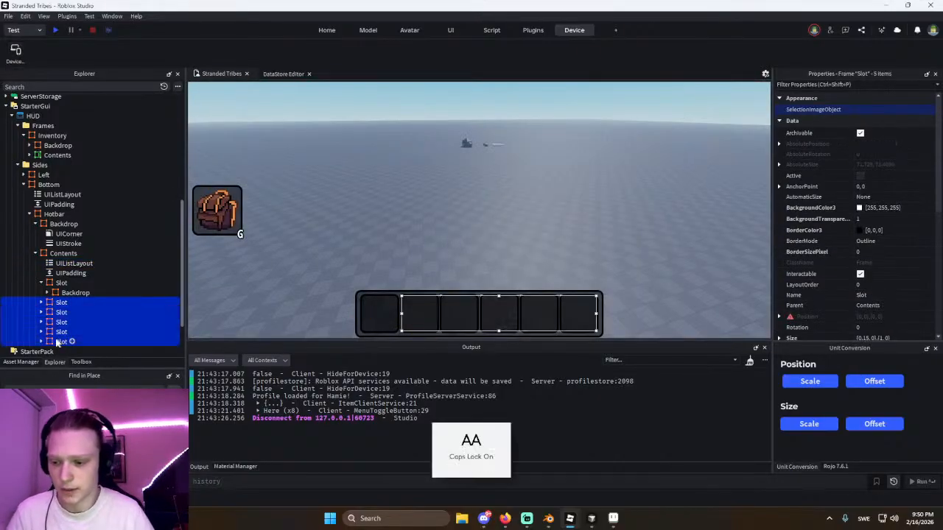
pyautogui.press('Delete')
pyautogui.click(64, 284)
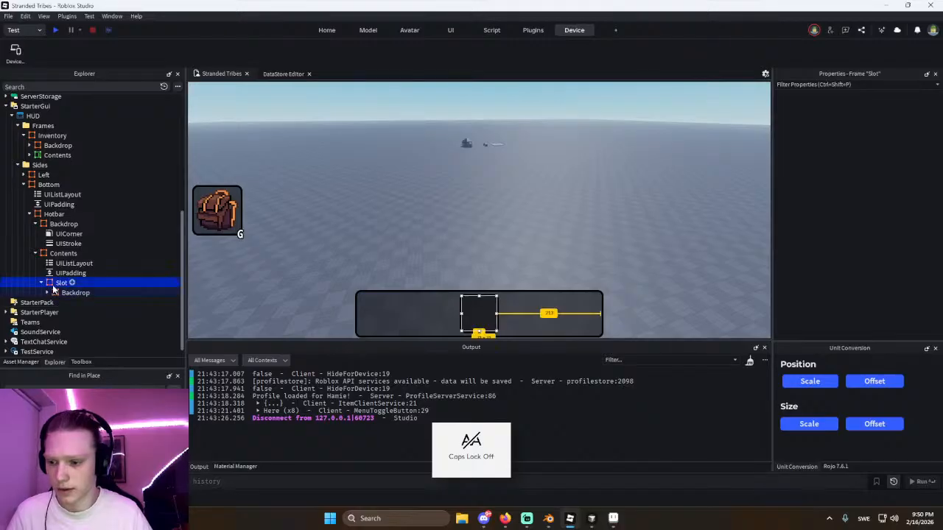
pyautogui.doubleClick(64, 283)
pyautogui.click(71, 283)
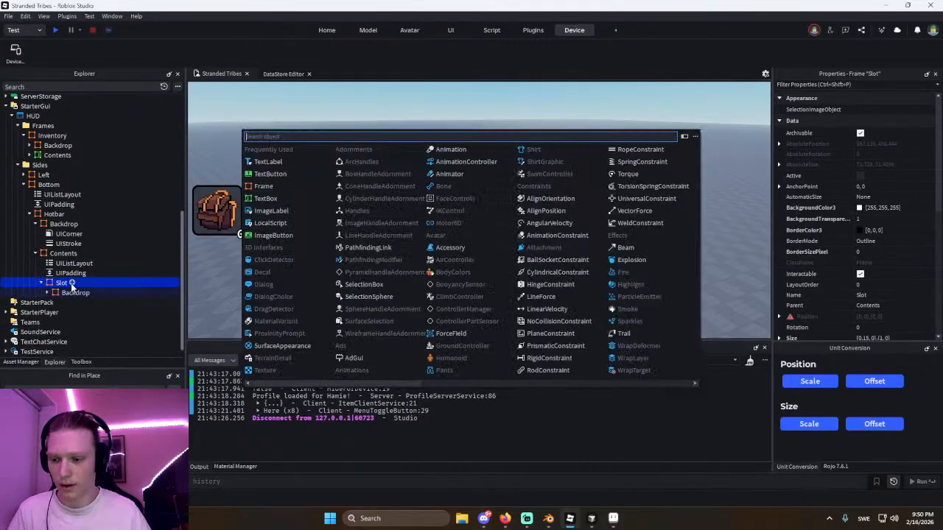
pyautogui.click(219, 228)
# Copy the "G" TextLabel from the inventory button and paste it into the hotbar's Slot frame.
pyautogui.click(239, 233)
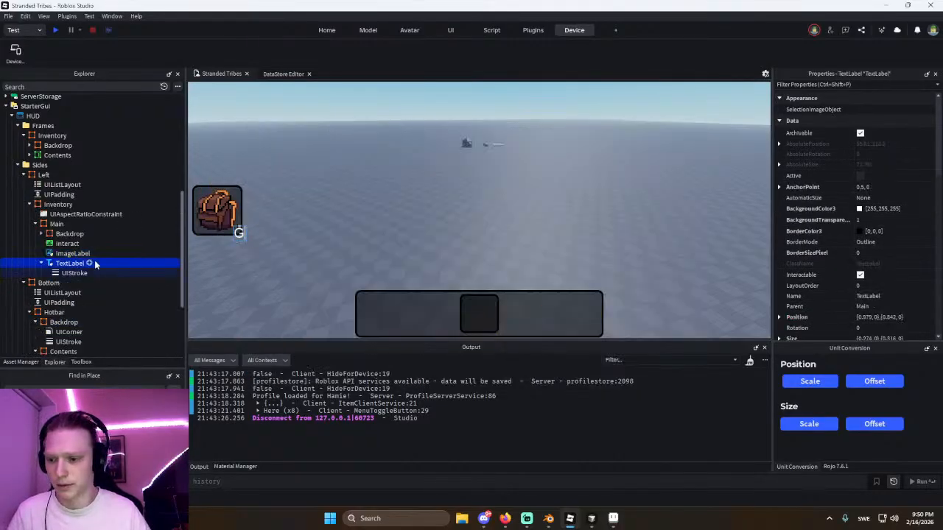
pyautogui.click(251, 226)
pyautogui.click(240, 232)
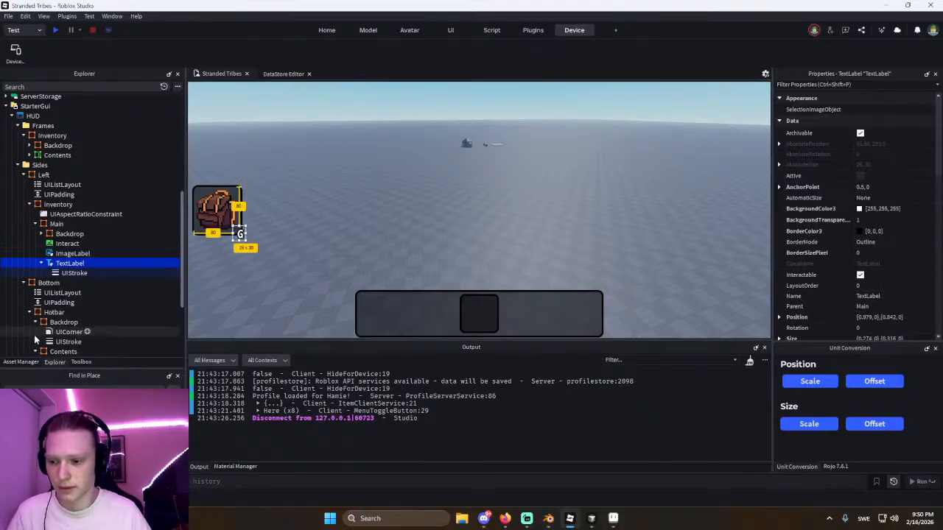
pyautogui.click(64, 322)
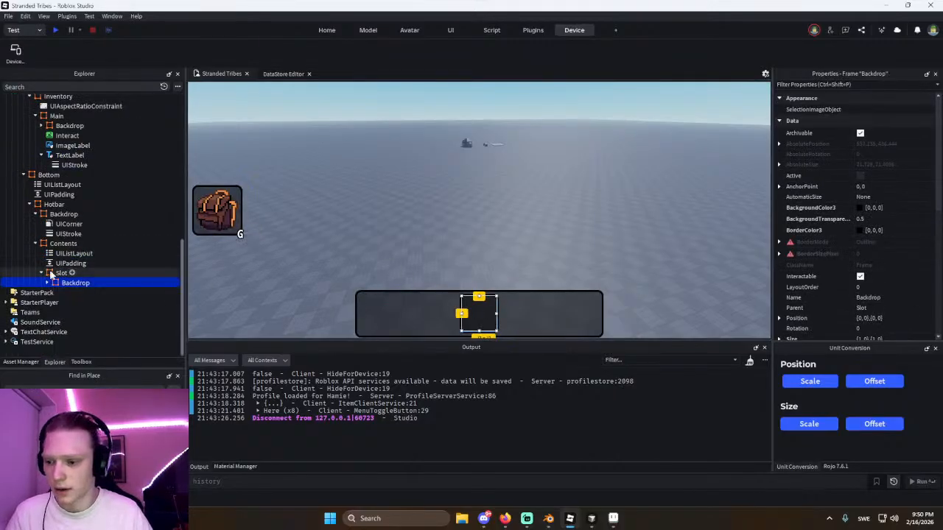
pyautogui.click(238, 232)
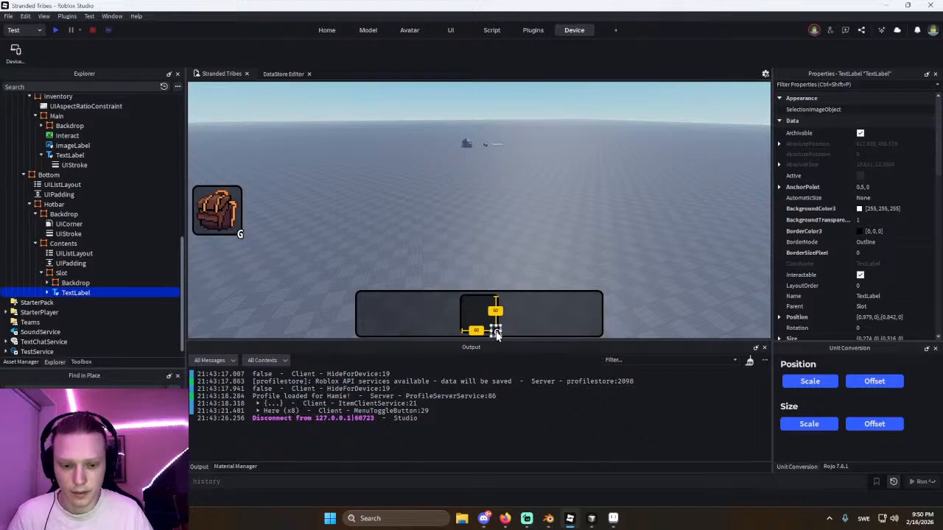
# Place the Slot's copied TextLabel centred on the slot's upper edge and change its text to 1.
pyautogui.moveTo(496, 331); pyautogui.dragTo(479, 295)
pyautogui.click(540, 255)
pyautogui.moveTo(540, 254); pyautogui.dragTo(536, 255, button='right')
pyautogui.click(46, 293)
pyautogui.moveTo(478, 292); pyautogui.dragTo(479, 293)
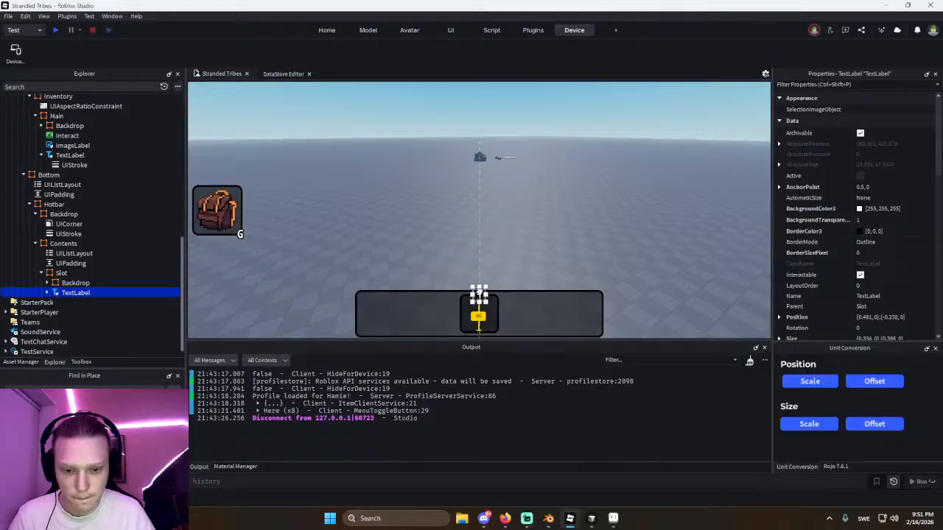
# Collapse and deselect the Slot, and check its number label on the emulated iPhone X and in the normal viewport.
pyautogui.click(44, 272)
pyautogui.click(42, 273)
pyautogui.click(475, 180)
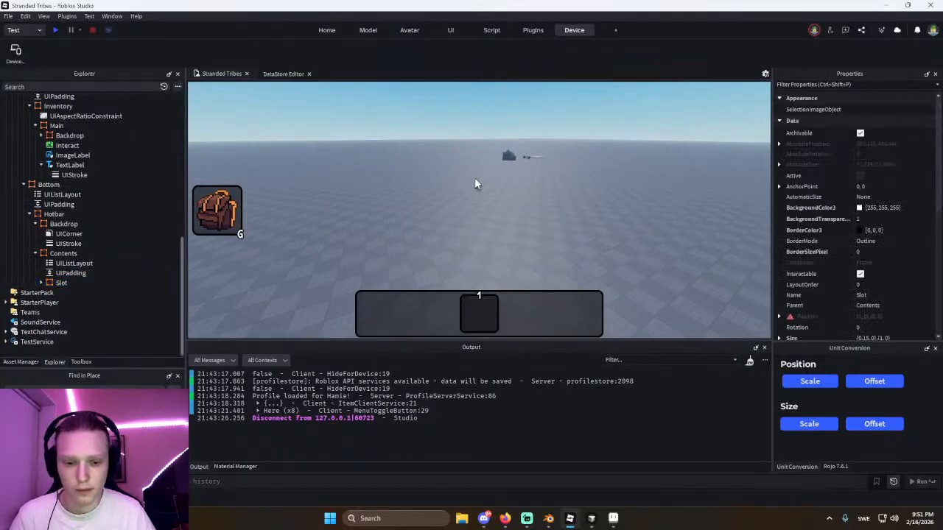
pyautogui.click(15, 50)
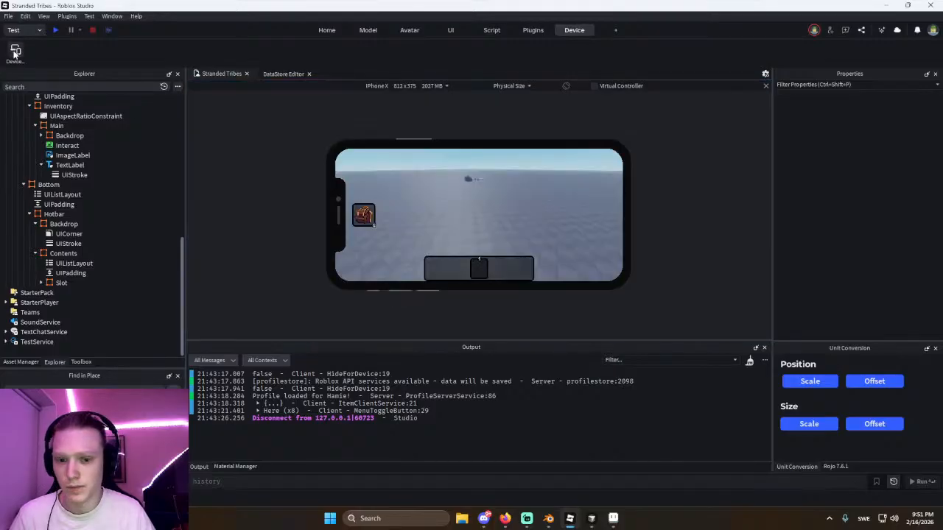
pyautogui.click(14, 50)
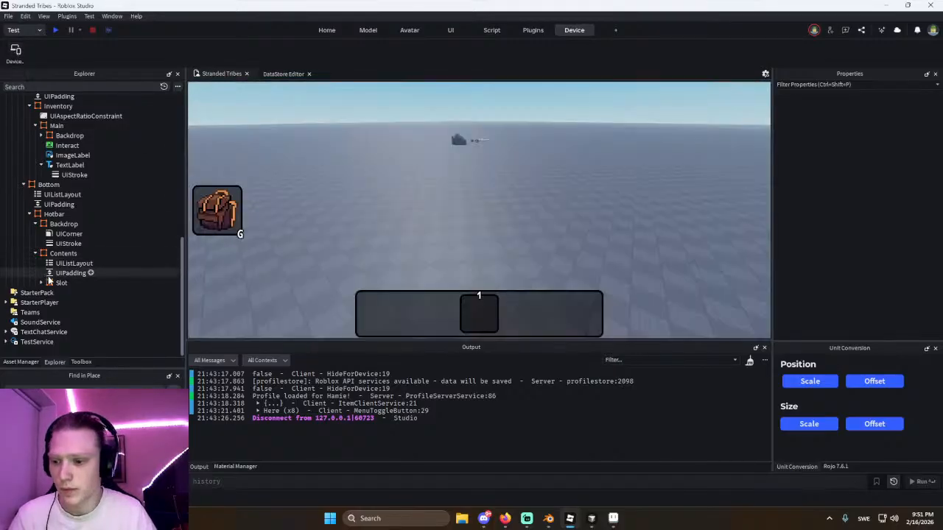
# Duplicate the numbered Slot frame five times to fill the hotbar with six slots, and clear the selection.
pyautogui.click(50, 283)
pyautogui.hotkey('ctrl', 'd')
pyautogui.hotkey('ctrl', 'd')
pyautogui.hotkey('ctrl', 'd')
pyautogui.hotkey('ctrl', 'd')
pyautogui.hotkey('ctrl', 'd')
pyautogui.click(416, 151)
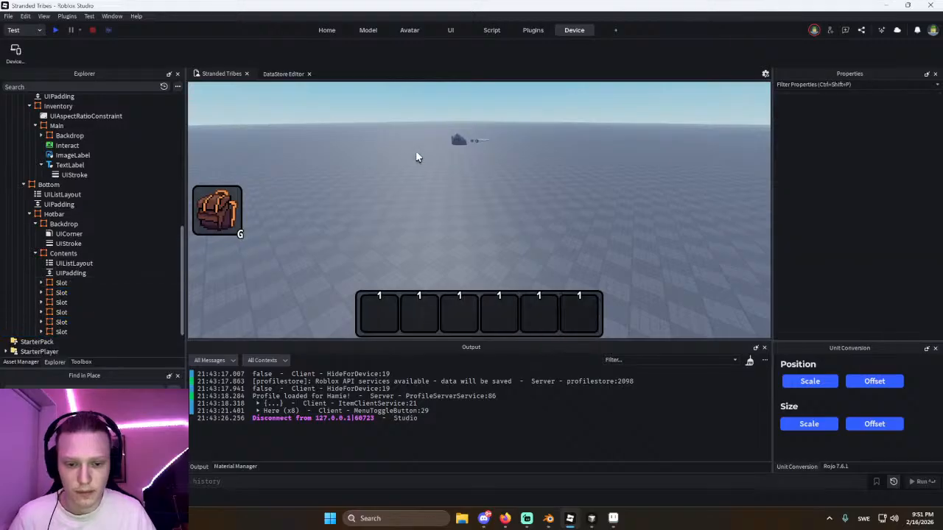
# Undo the five duplications of the hotbar's Slot frame.
pyautogui.moveTo(415, 150); pyautogui.dragTo(415, 156, button='right')
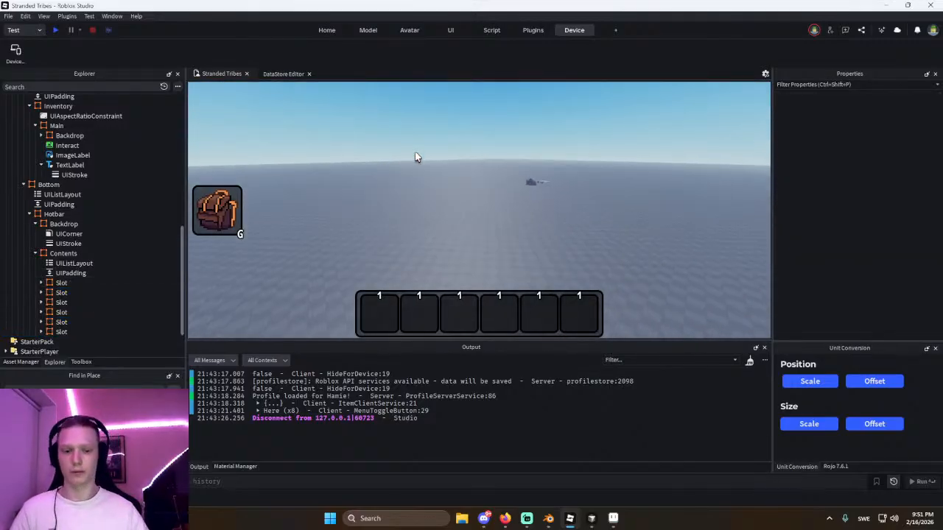
pyautogui.hotkey('ctrl', 'z')
pyautogui.hotkey('ctrl', 'z')
pyautogui.hotkey('ctrl', 'z')
pyautogui.hotkey('ctrl', 'z')
pyautogui.hotkey('ctrl', 'z')
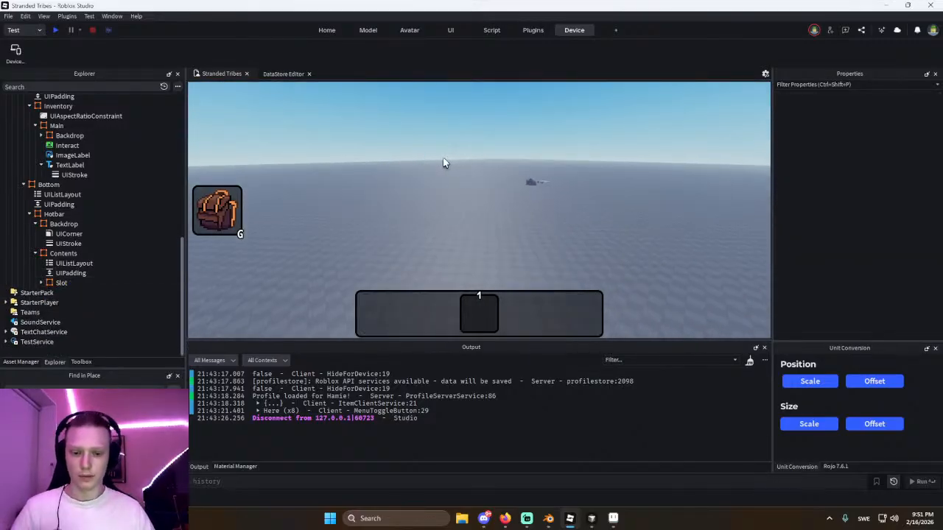
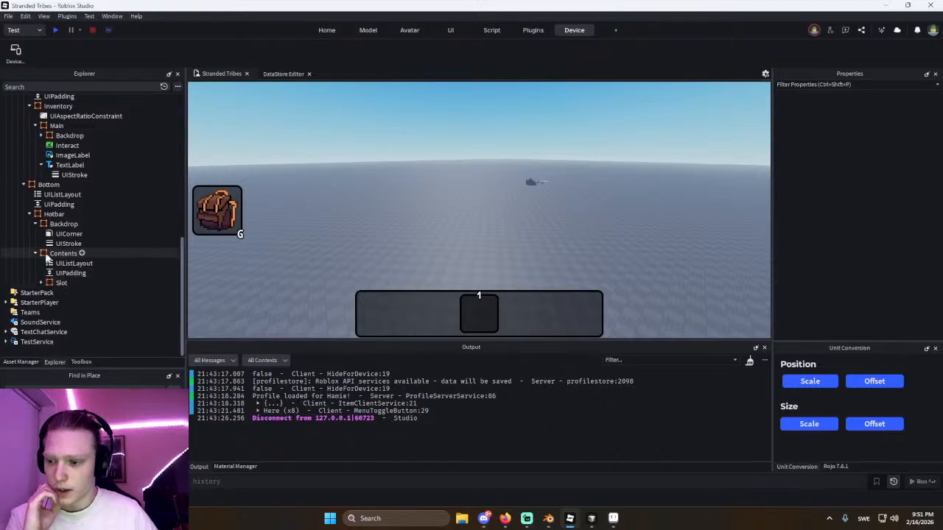
# Add a new HotbarMenu tag to the Hotbar frame and clear the selection.
pyautogui.click(47, 214)
pyautogui.scroll(-10, 926, 300)
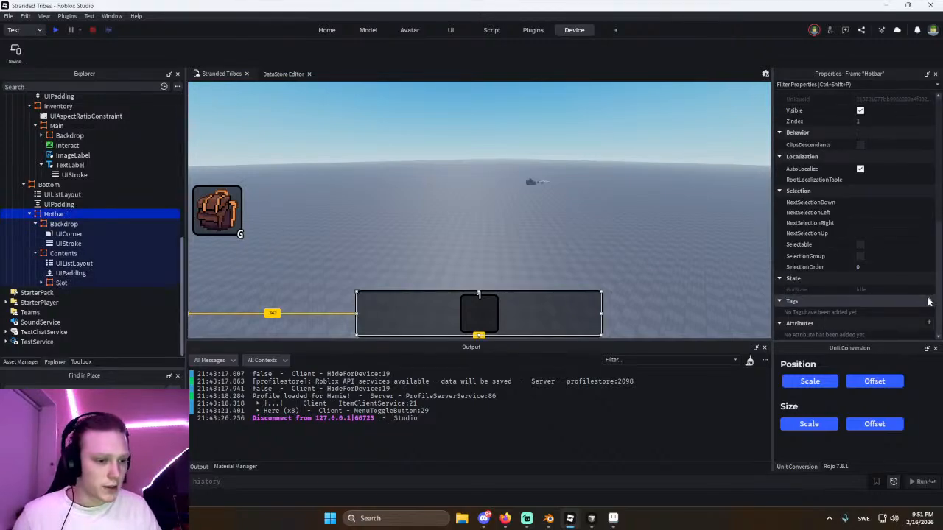
pyautogui.click(929, 302)
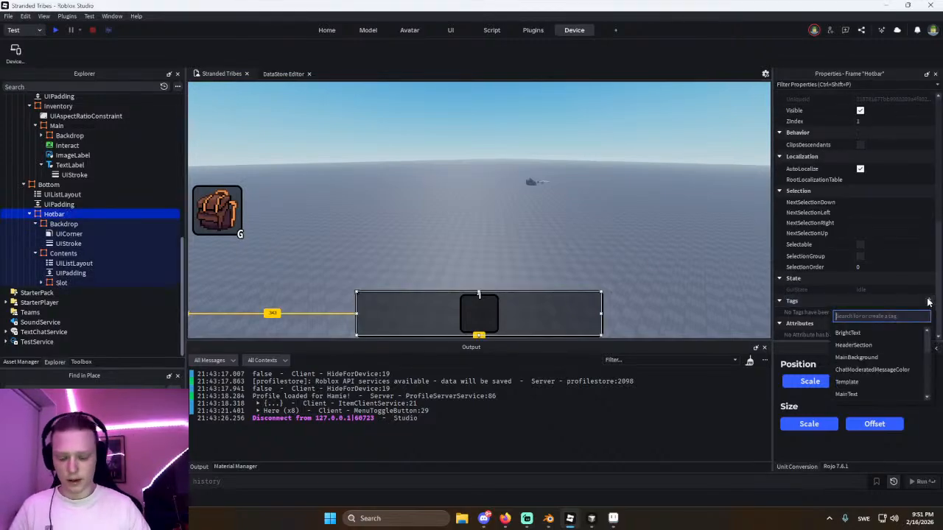
pyautogui.write('Hotbar')
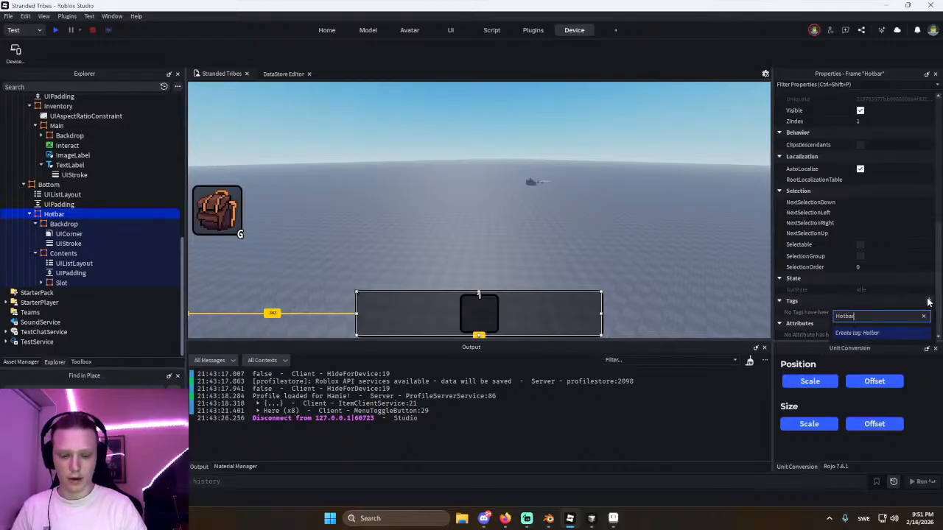
pyautogui.write('Menu')
pyautogui.press('Return')
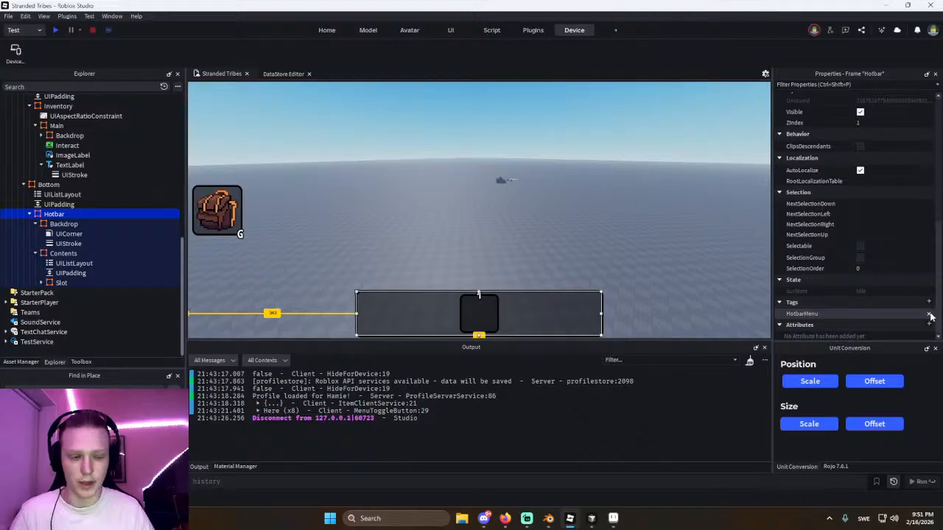
pyautogui.click(603, 260)
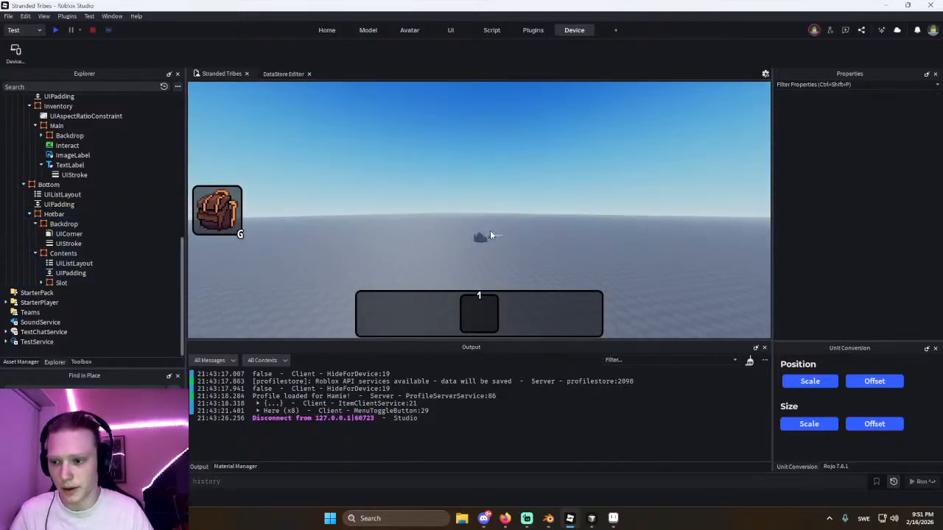
# Collapse the Hotbar's Backdrop in the hierarchy, and expand its Contents and the Slot frame inside.
pyautogui.click(35, 224)
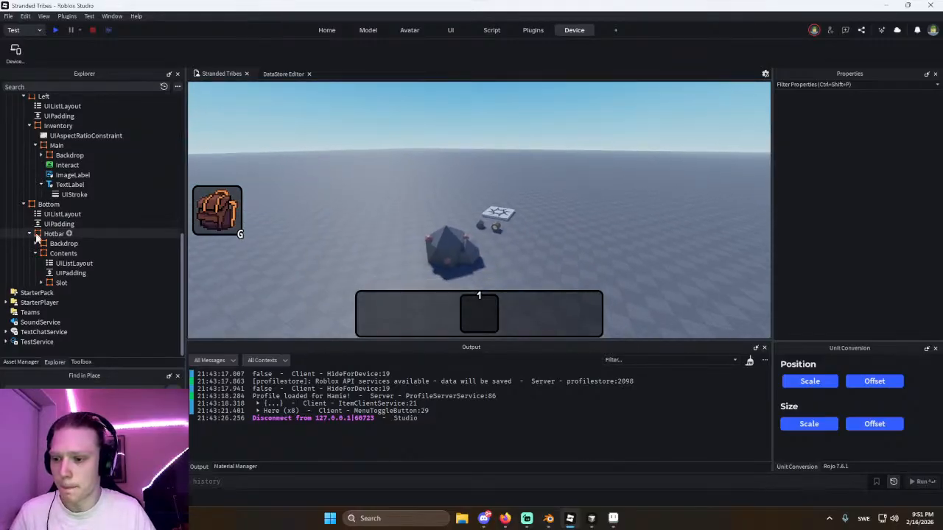
pyautogui.click(35, 253)
pyautogui.click(58, 283)
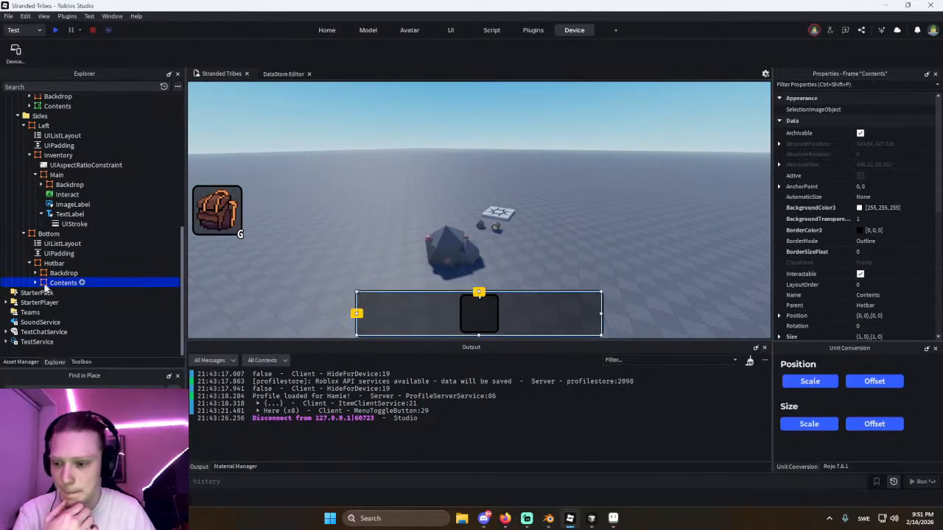
pyautogui.click(35, 283)
pyautogui.scroll(-1, 43, 289)
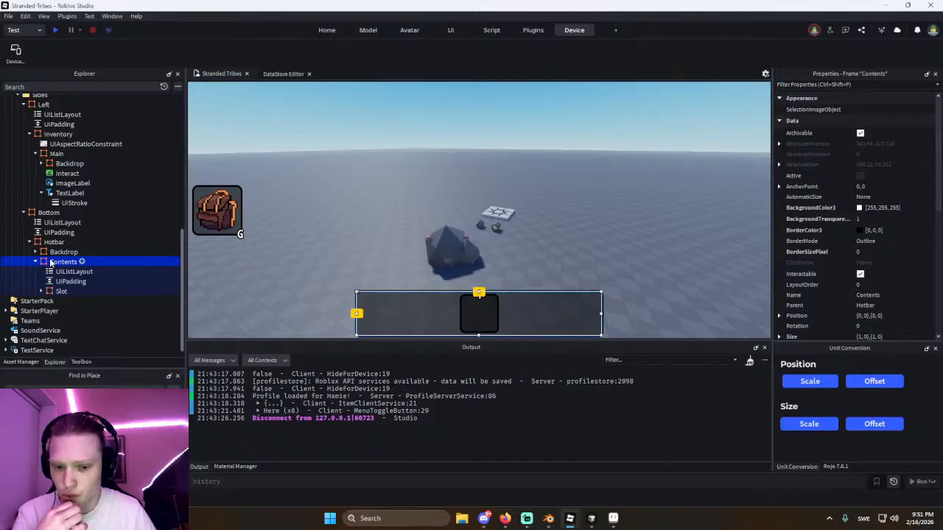
pyautogui.click(40, 291)
pyautogui.click(54, 292)
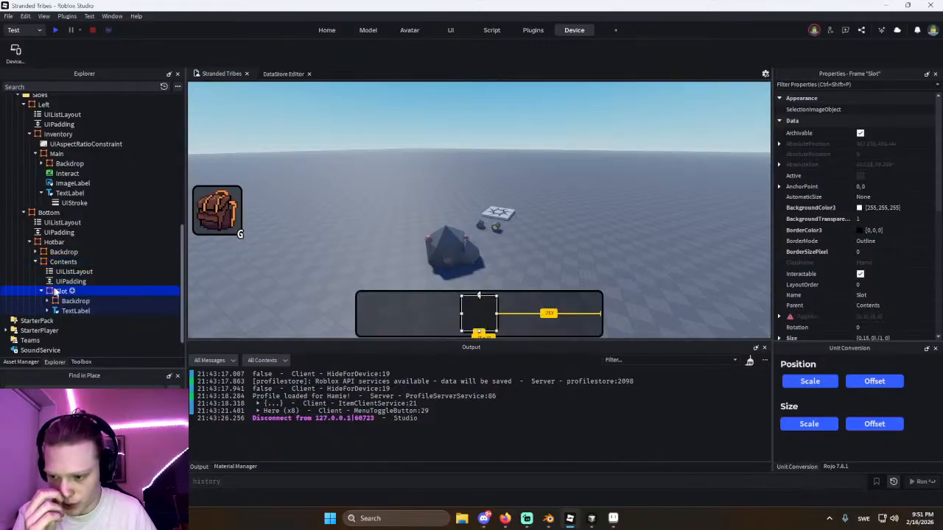
# Collapse the Left side's Inventory button and expand the inventory frame's Contents down to the Item's Main frame.
pyautogui.scroll(1, 58, 244)
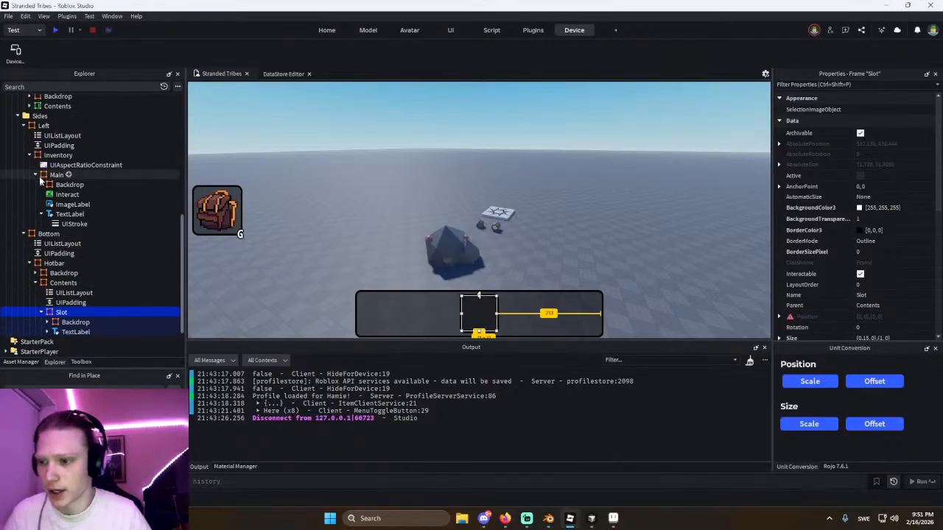
pyautogui.scroll(3, 53, 193)
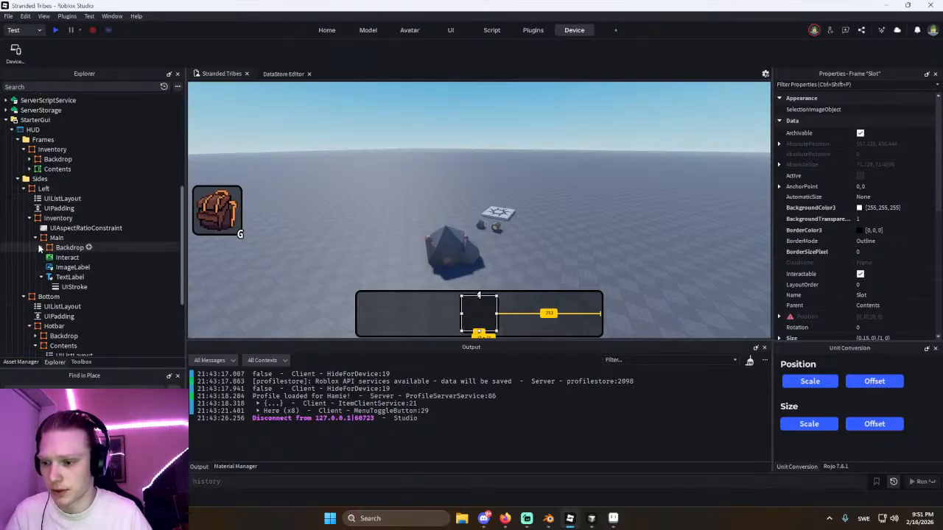
pyautogui.click(35, 238)
pyautogui.click(29, 218)
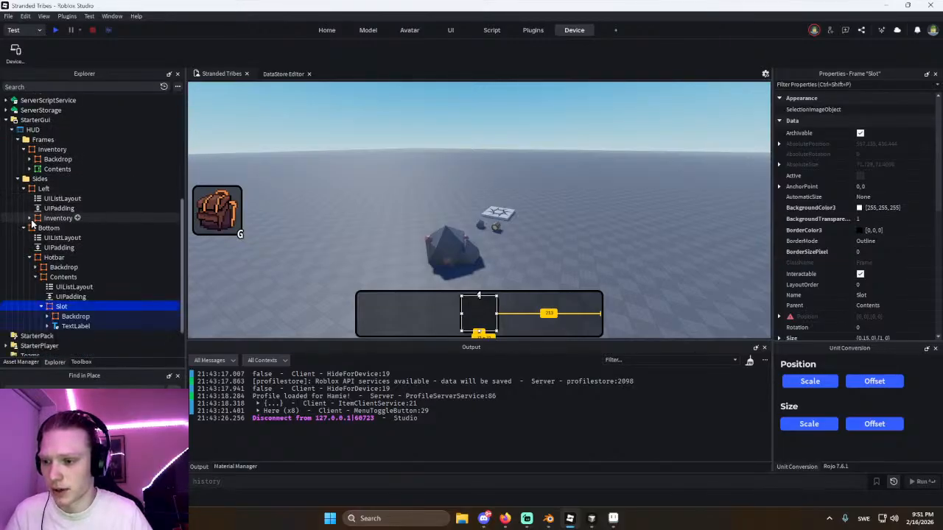
pyautogui.click(29, 168)
pyautogui.scroll(-1, 57, 215)
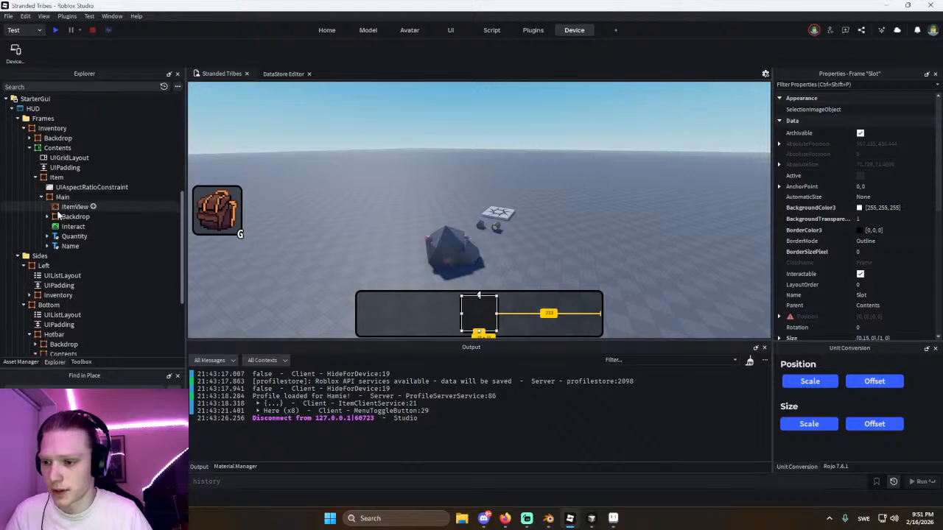
# Copy ItemView, Backdrop, Interact, Quantity and Name from the inventory Item's Main frame.
pyautogui.click(66, 207)
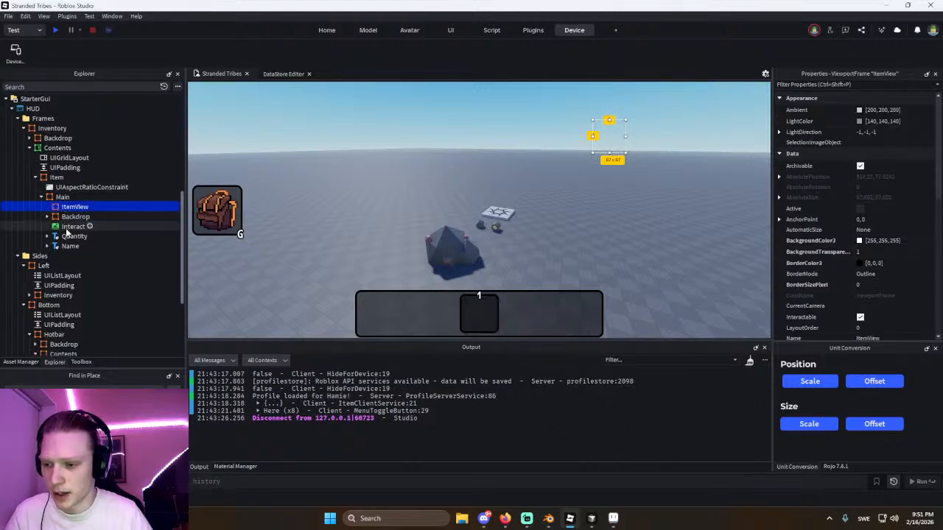
pyautogui.keyDown('ctrl'); pyautogui.click(71, 227); pyautogui.keyUp('ctrl')
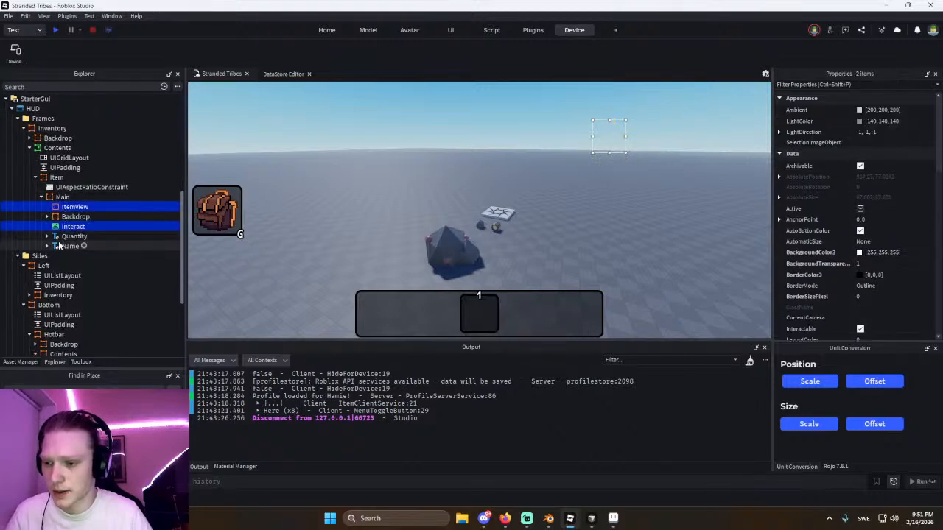
pyautogui.keyDown('ctrl'); pyautogui.click(59, 246); pyautogui.keyUp('ctrl')
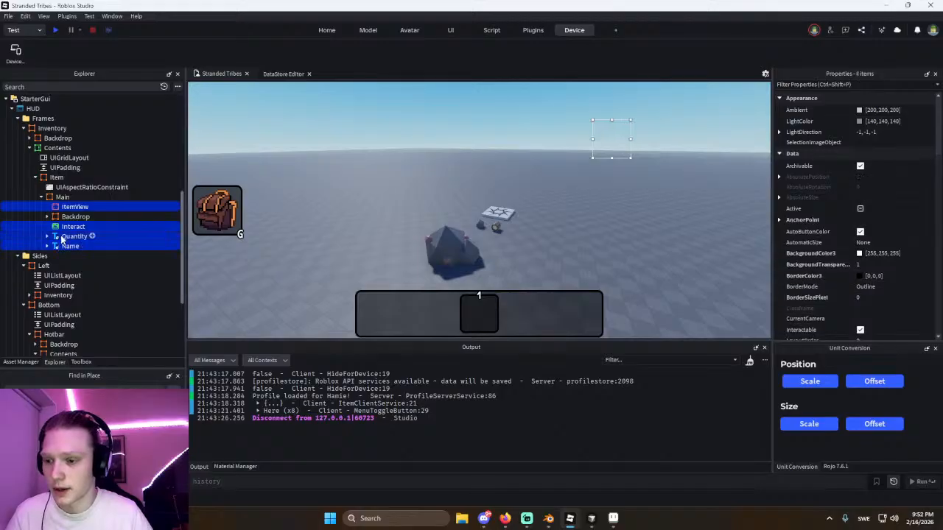
pyautogui.click(61, 218)
pyautogui.click(64, 208)
pyautogui.keyDown('shift'); pyautogui.click(64, 247); pyautogui.keyUp('shift')
# Delete the hotbar Slot's own Backdrop, paste the five copied item elements into the Slot, and clear the selection.
pyautogui.scroll(-2, 66, 249)
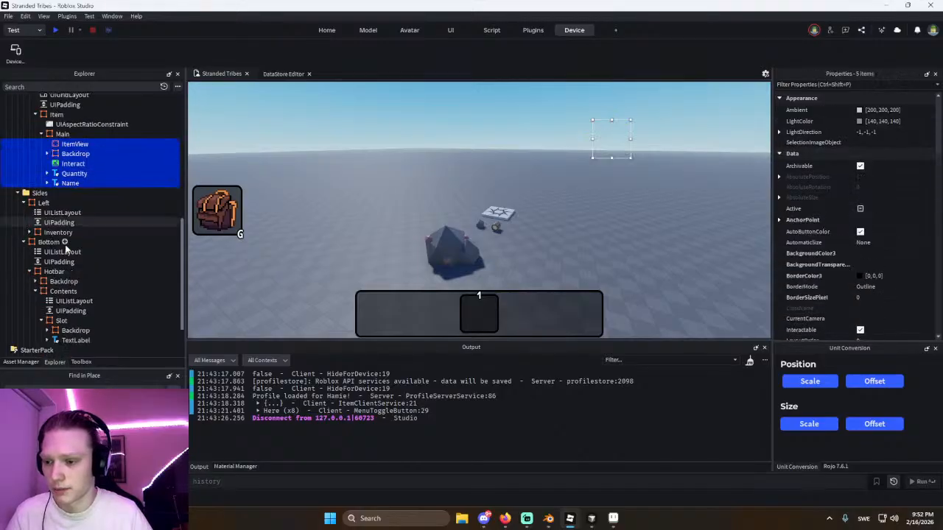
pyautogui.scroll(-2, 65, 250)
pyautogui.click(59, 272)
pyautogui.press('Delete')
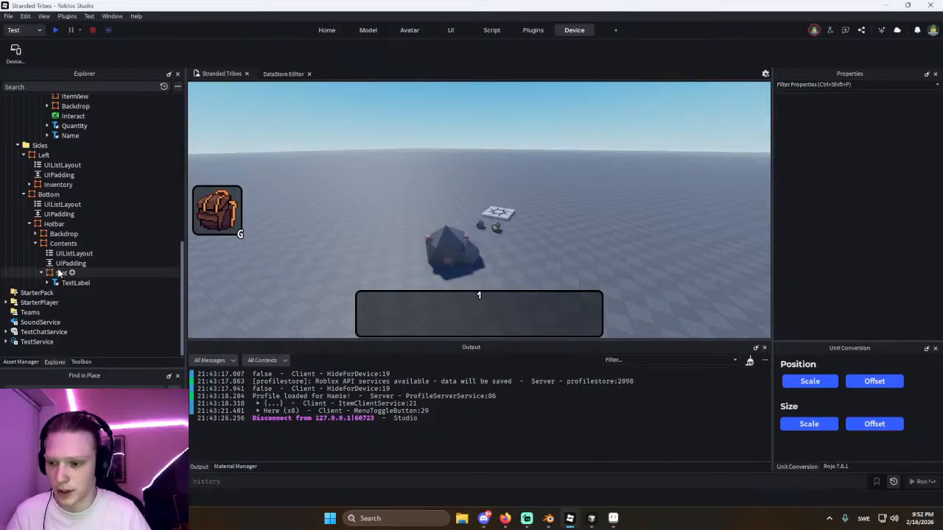
pyautogui.click(59, 272)
pyautogui.hotkey('ctrl', 'z')
pyautogui.click(563, 257)
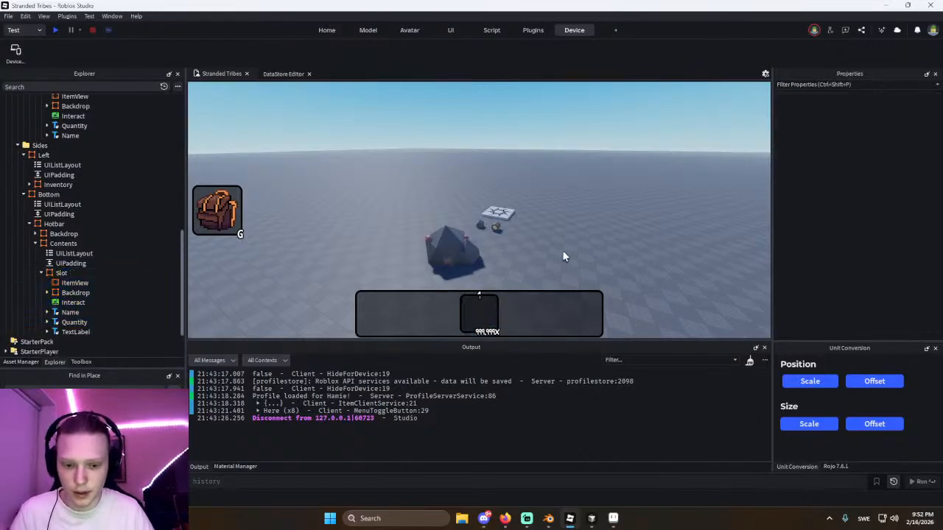
# Check the Slot's Name and Quantity labels, and rename its number TextLabel as Keybind.
pyautogui.click(66, 332)
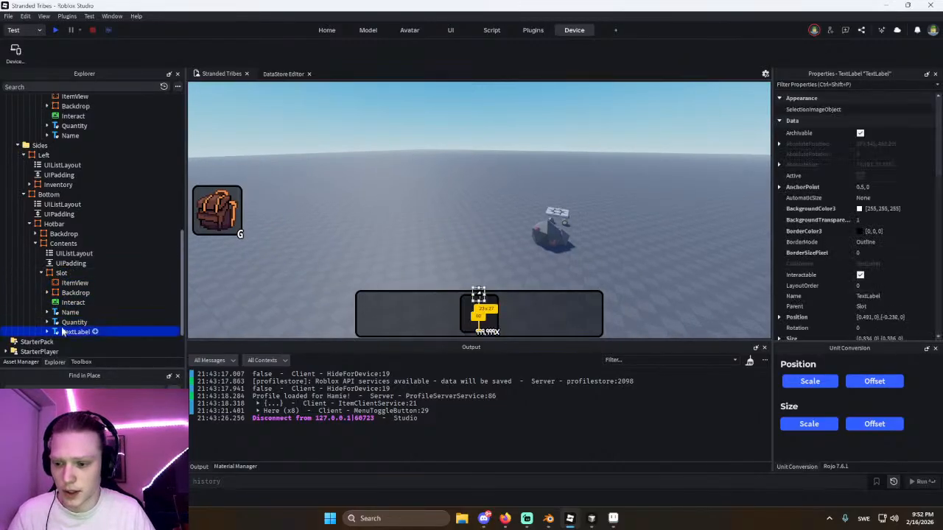
pyautogui.click(65, 313)
pyautogui.click(48, 312)
pyautogui.click(63, 323)
pyautogui.click(47, 313)
pyautogui.click(62, 323)
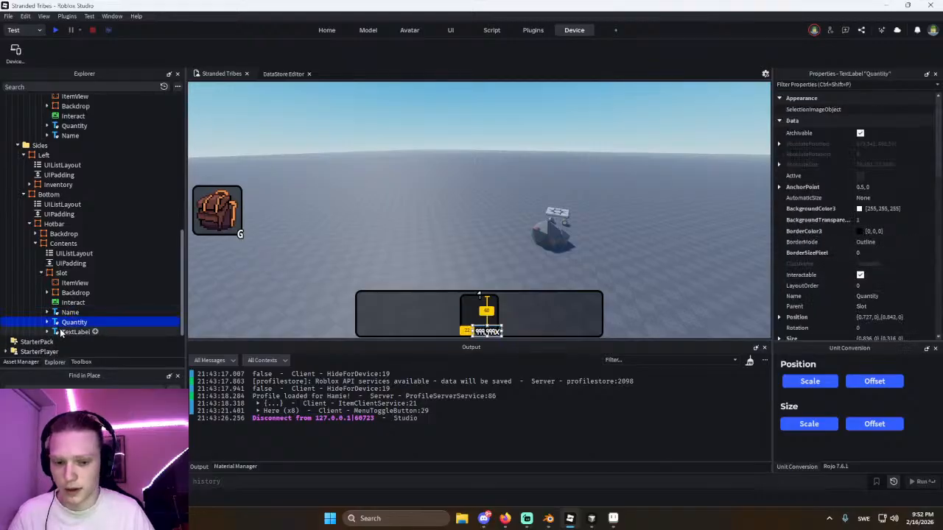
pyautogui.doubleClick(61, 332)
pyautogui.write('Keybind')
pyautogui.press('Return')
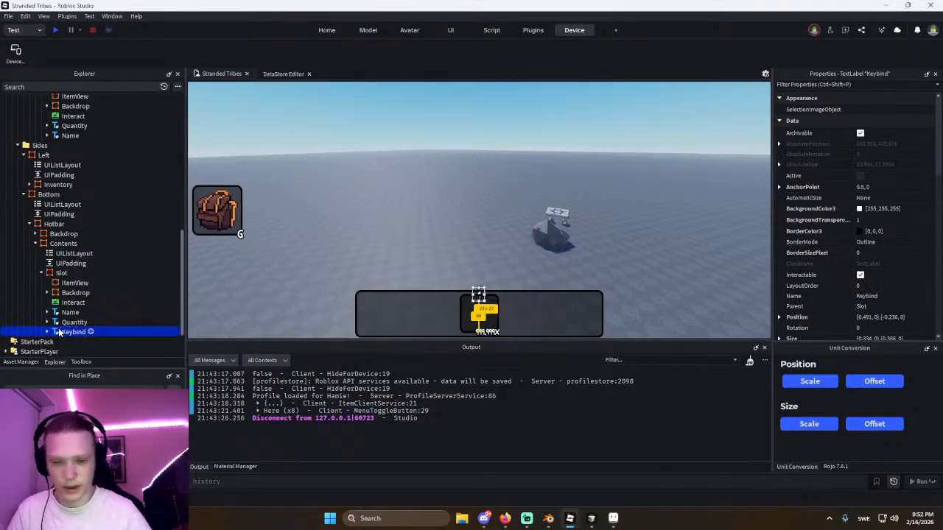
# Set the Keybind label's ZIndex to 2.
pyautogui.scroll(-10, 850, 289)
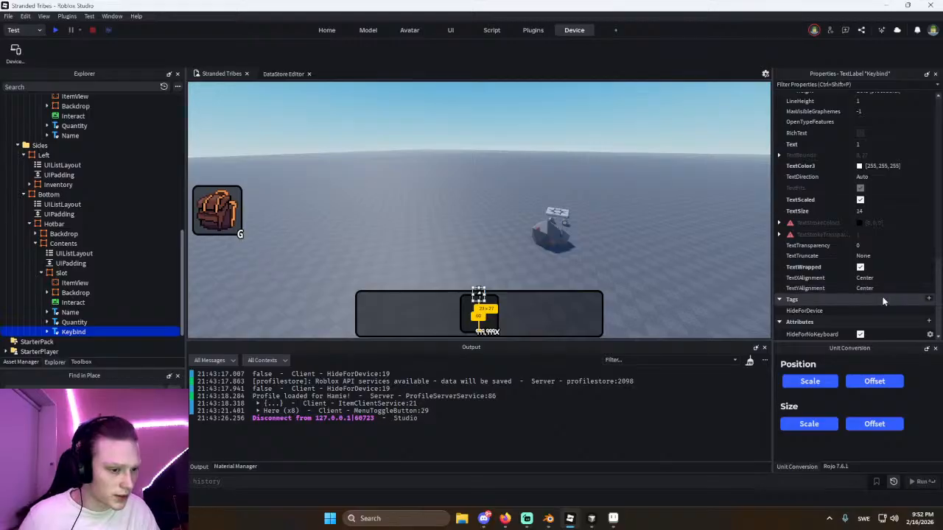
pyautogui.scroll(3, 868, 247)
pyautogui.scroll(12, 876, 206)
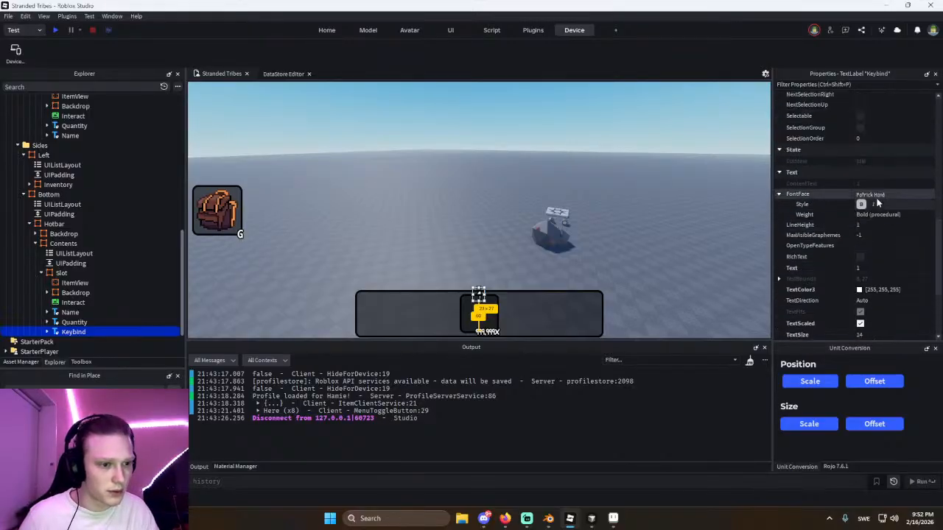
pyautogui.click(877, 240)
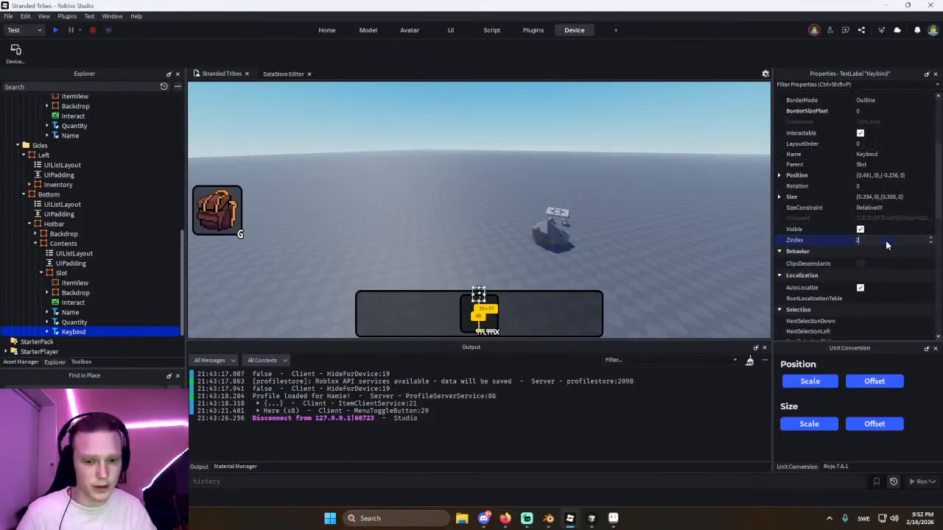
# Set the ZIndex of the hotbar slot's Keybind label to 2 and check the Quantity and Name labels' ZIndex.
pyautogui.write('2')
pyautogui.press('Return')
pyautogui.click(73, 323)
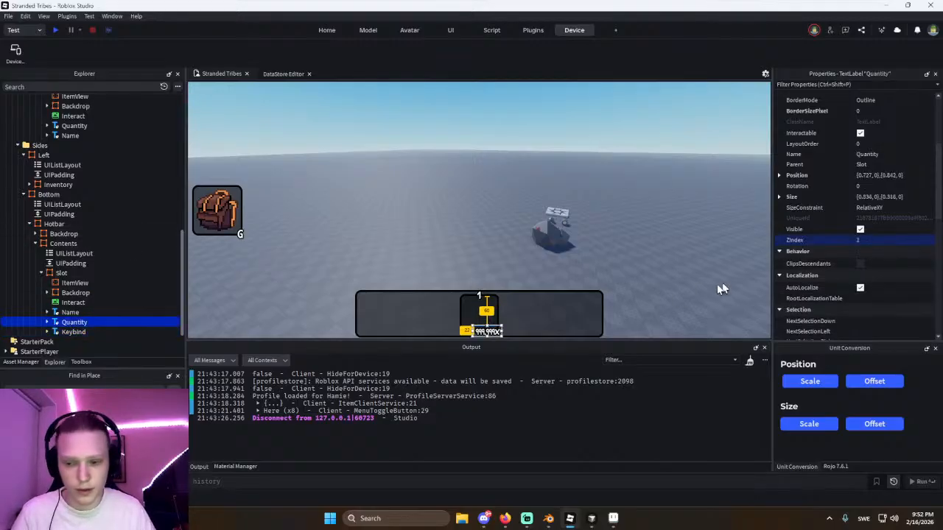
pyautogui.keyDown('ctrl'); pyautogui.click(70, 313); pyautogui.keyUp('ctrl')
pyautogui.click(865, 241)
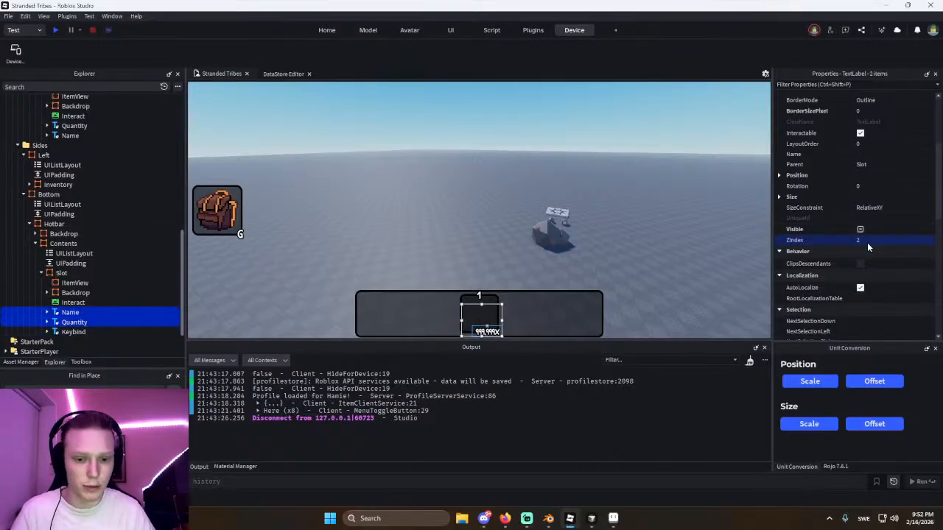
pyautogui.click(600, 224)
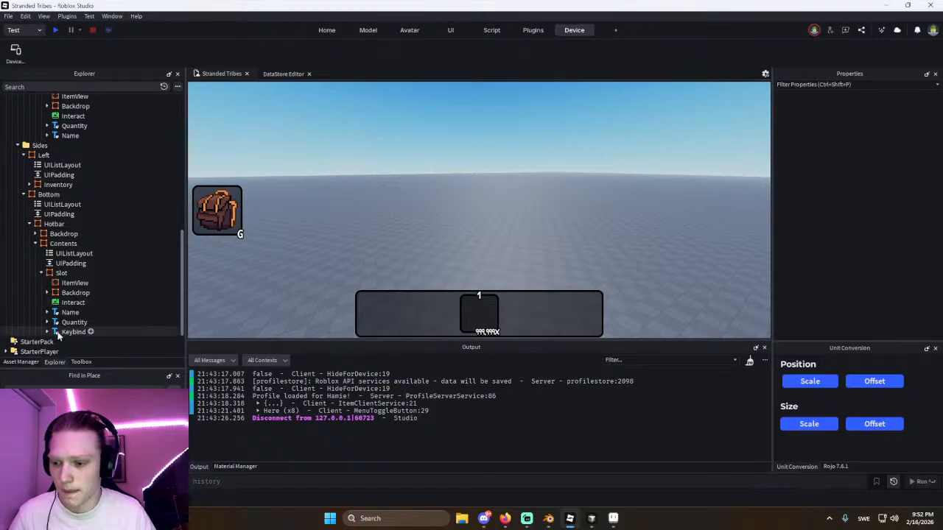
pyautogui.click(73, 321)
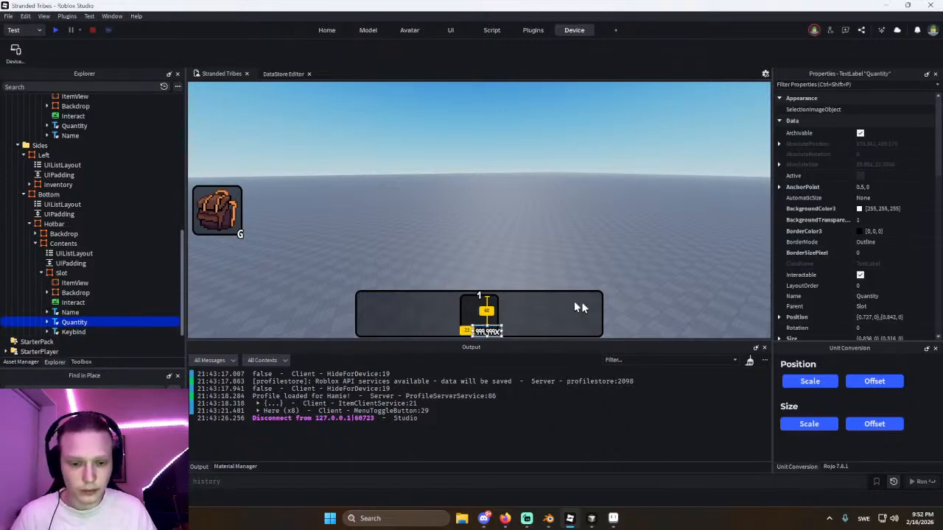
pyautogui.click(500, 250)
pyautogui.moveTo(499, 248); pyautogui.dragTo(506, 244, button='right')
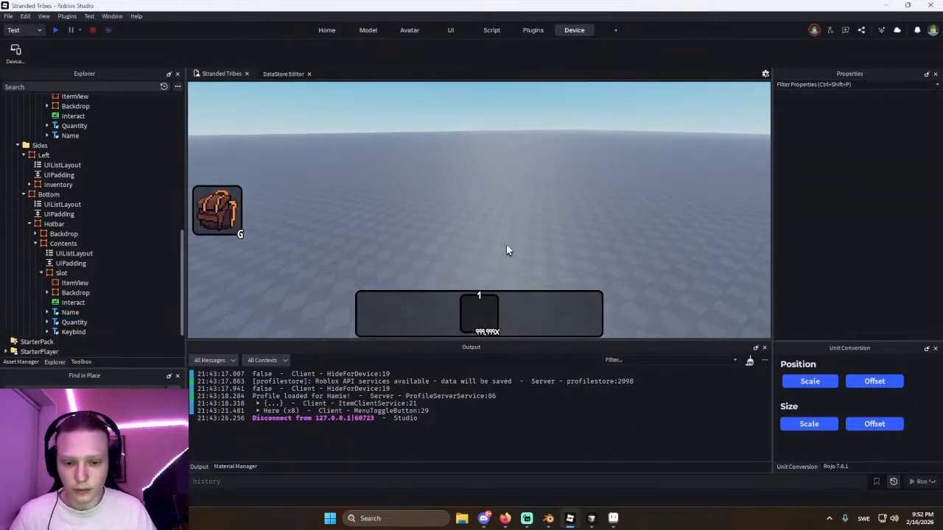
# Try filling the hotbar with six slots by duplicating the Slot frame five times.
pyautogui.click(61, 273)
pyautogui.click(40, 273)
pyautogui.hotkey('ctrl', 'd')
pyautogui.hotkey('ctrl', 'd')
pyautogui.hotkey('ctrl', 'd')
pyautogui.hotkey('ctrl', 'd')
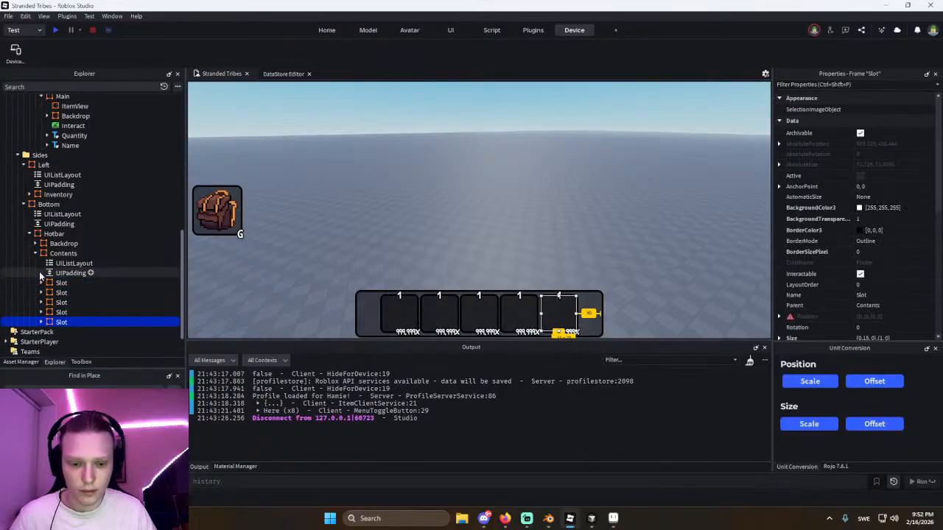
pyautogui.hotkey('ctrl', 'd')
pyautogui.click(302, 203)
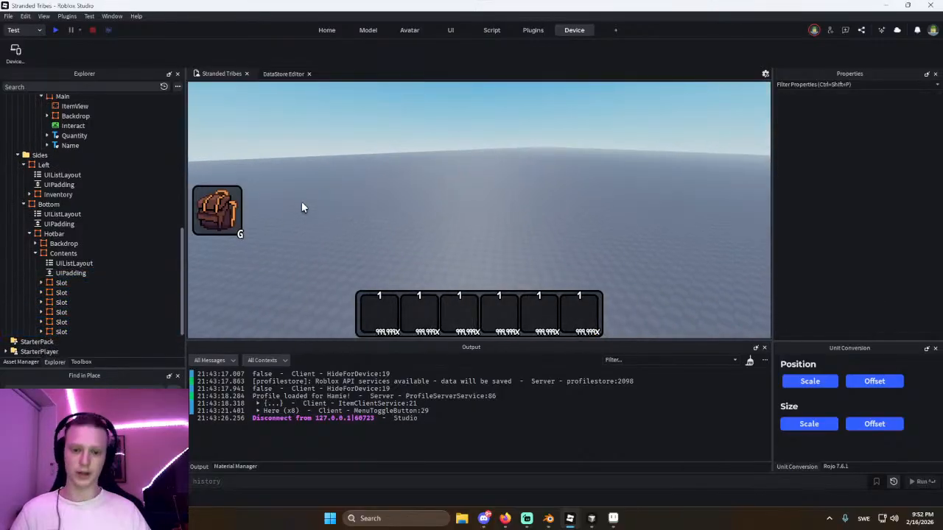
# Undo the five Slot duplications and reselect the original Slot frame in the hotbar's Contents.
pyautogui.hotkey('ctrl', 'z')
pyautogui.hotkey('ctrl', 'z')
pyautogui.hotkey('ctrl', 'z')
pyautogui.hotkey('ctrl', 'z')
pyautogui.hotkey('ctrl', 'z')
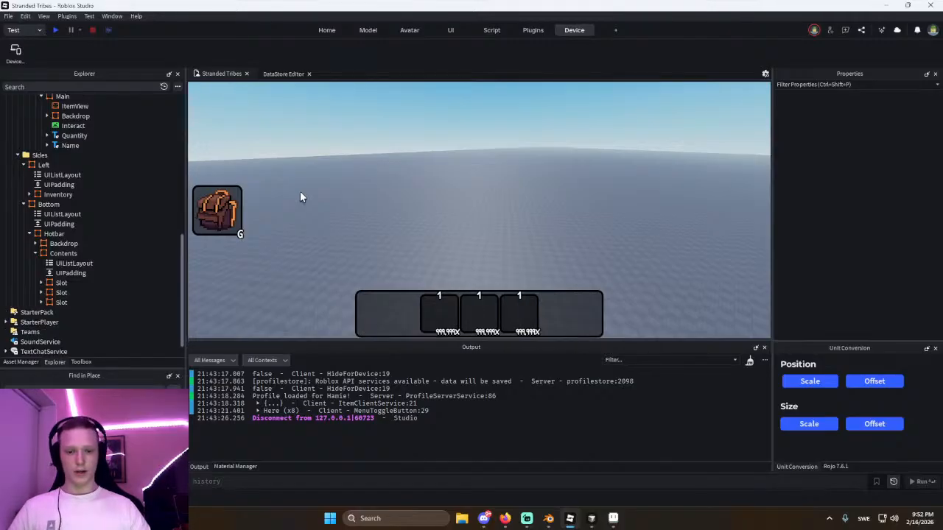
pyautogui.scroll(1, 11, 283)
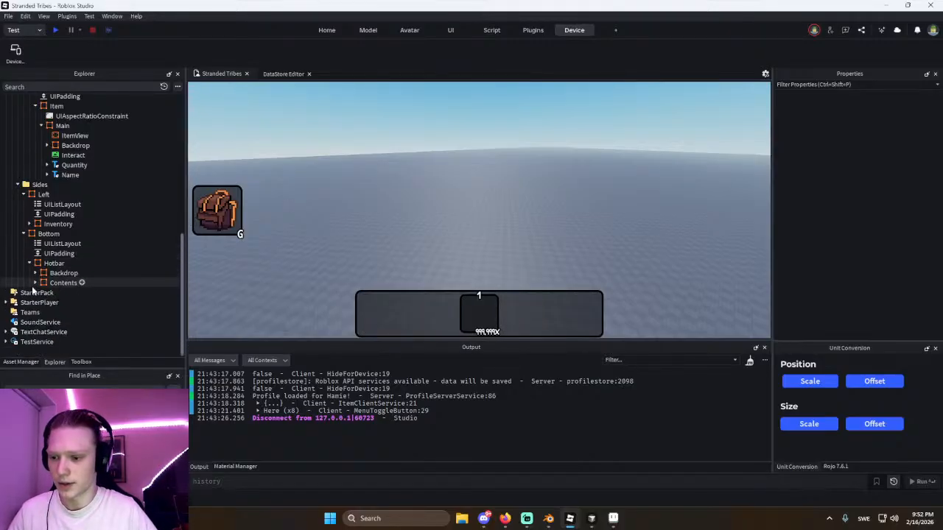
pyautogui.click(53, 310)
pyautogui.scroll(-1, 51, 308)
# Switch to Cursor and create a folder named Hotbar in the Menus subfolder of Tags/Menus.
pyautogui.hotkey('alt', 'Tab')
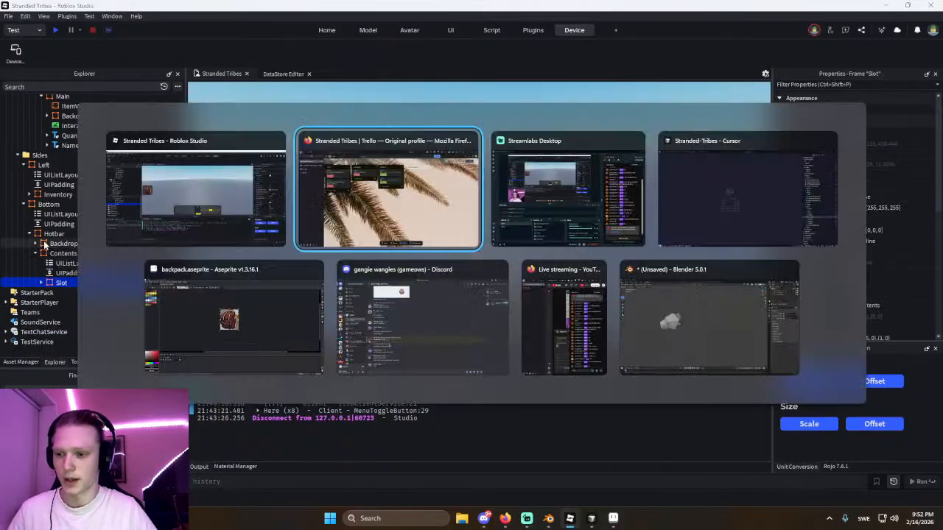
pyautogui.hotkey('alt', 'Tab')
pyautogui.hotkey('alt', 'Tab')
pyautogui.hotkey('alt', 'Tab')
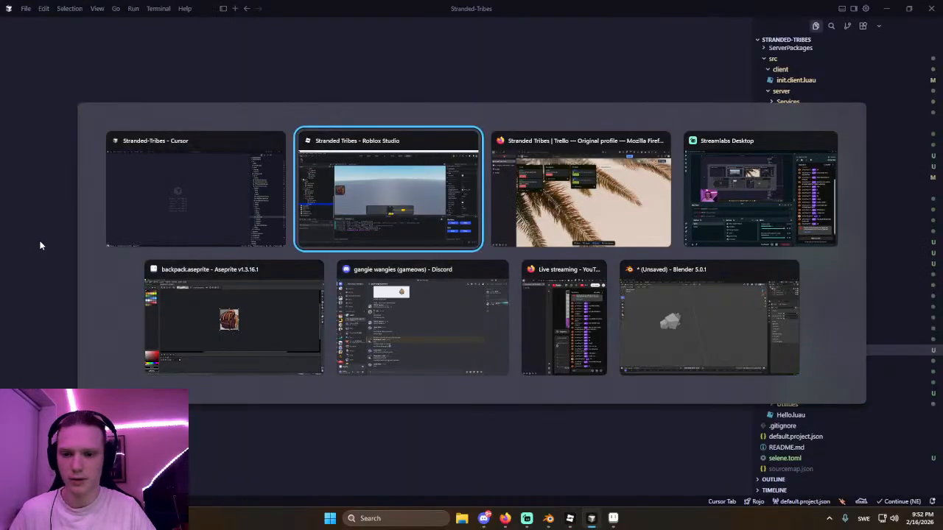
pyautogui.hotkey('alt', 'Tab')
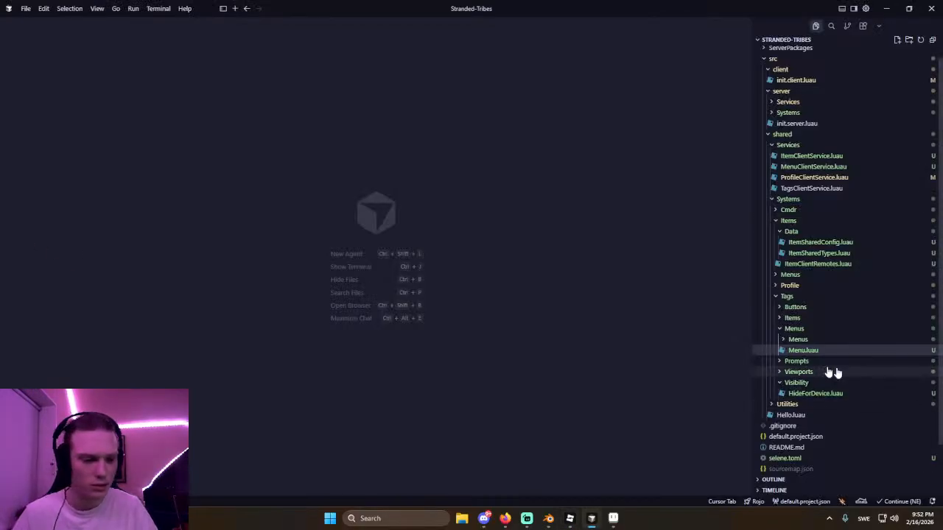
pyautogui.click(792, 330)
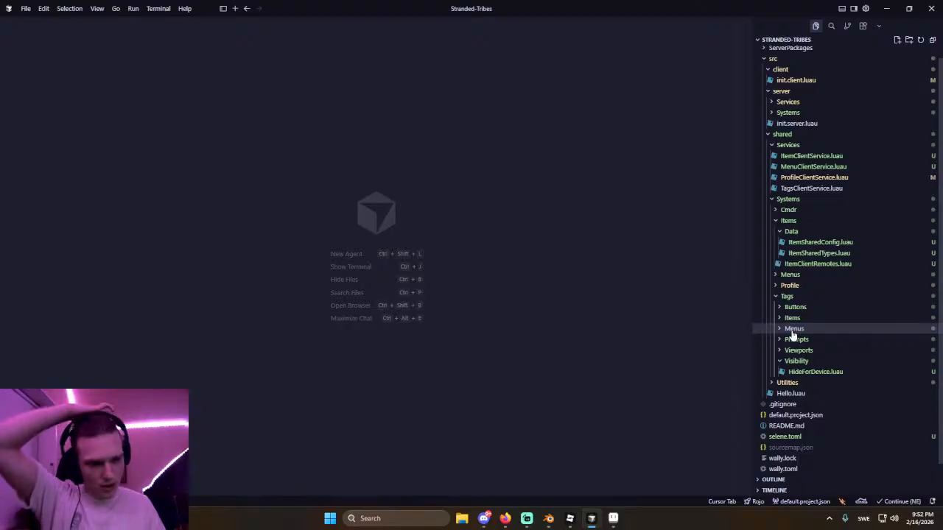
pyautogui.click(793, 331)
pyautogui.click(801, 340)
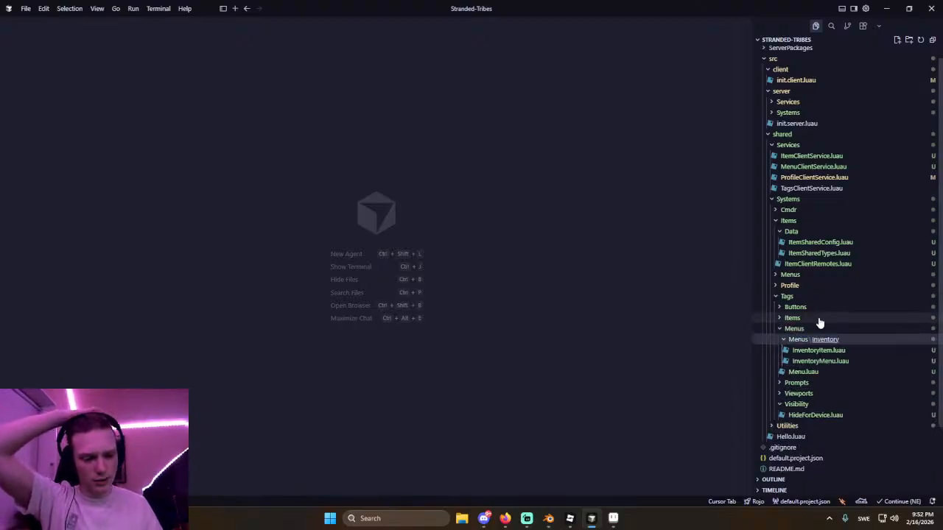
pyautogui.click(795, 340)
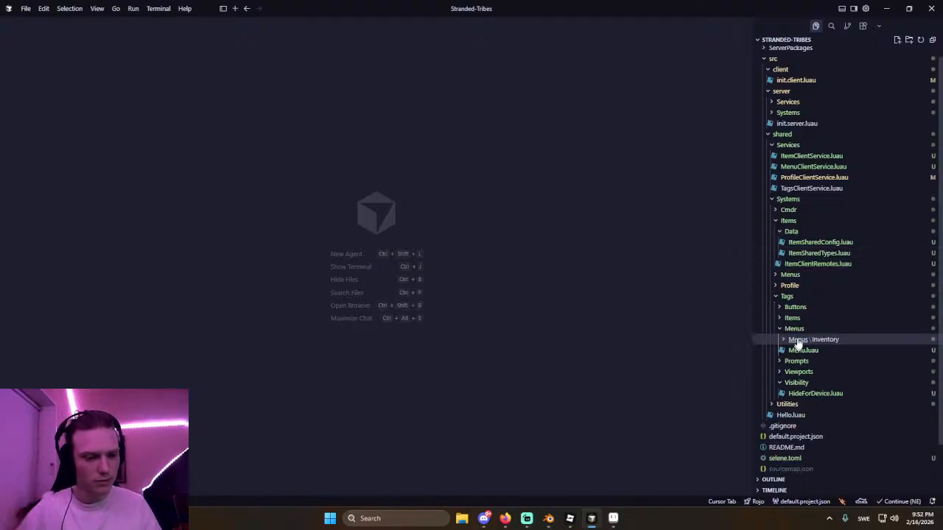
pyautogui.click(908, 40)
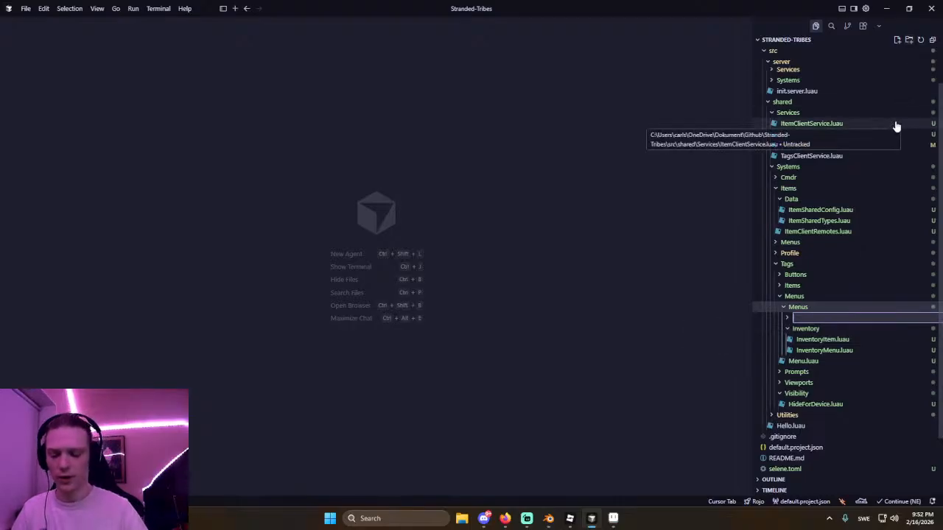
pyautogui.write('Hotbar')
pyautogui.press('Return')
# Create a new script file named HotbarMenu.luau inside the Hotbar folder.
pyautogui.click(802, 330)
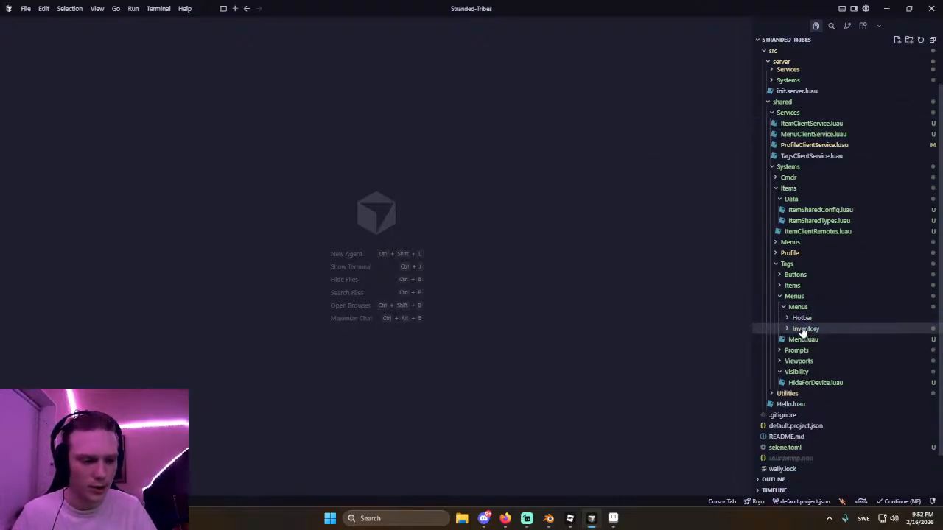
pyautogui.click(806, 318)
pyautogui.click(897, 40)
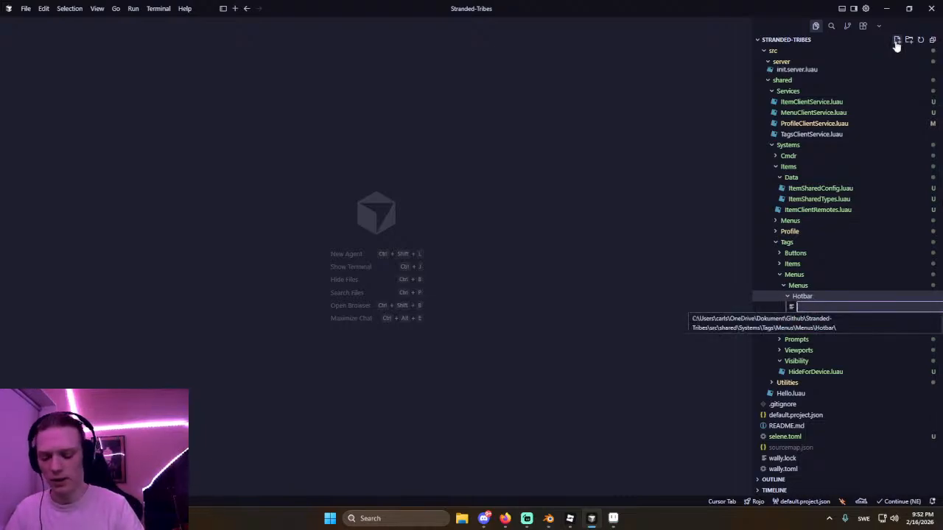
pyautogui.write('inve')
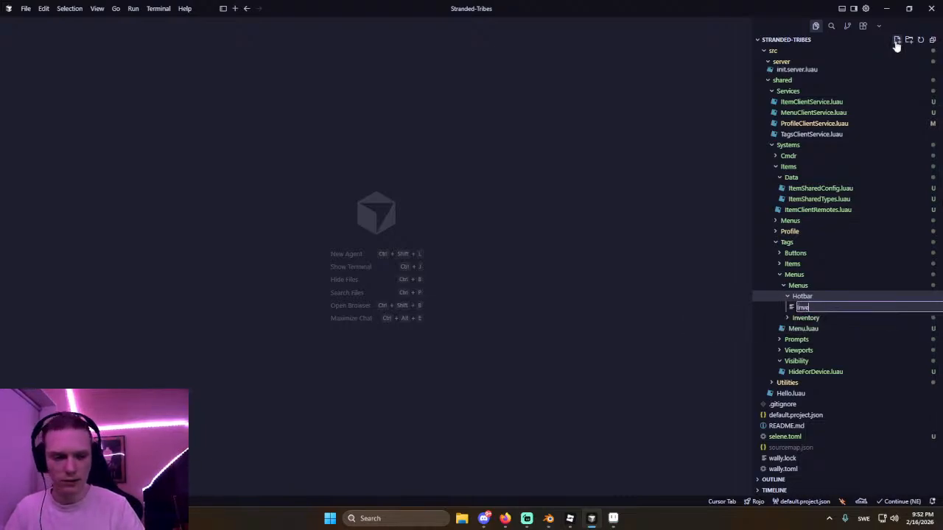
pyautogui.press('BackSpace')
pyautogui.press('BackSpace')
pyautogui.press('BackSpace')
pyautogui.press('BackSpace')
pyautogui.write('HotbarMenu.luau')
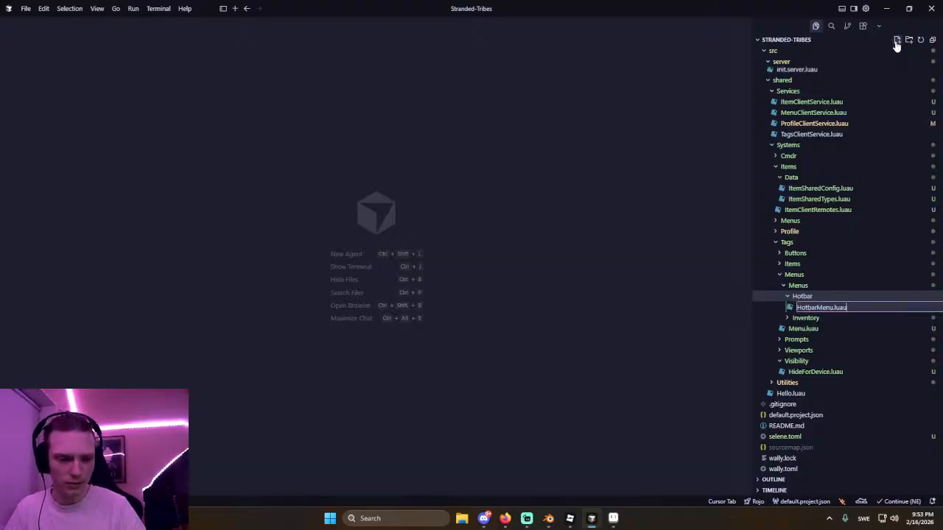
pyautogui.press('Return')
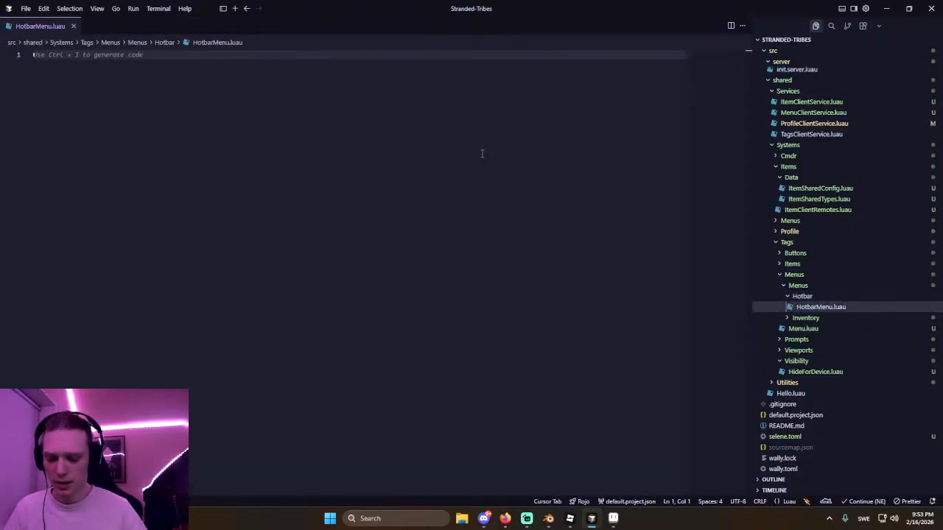
# Insert the cls class snippet in the empty script and name the class HotbarMenu.
pyautogui.write('cls')
pyautogui.press('Tab')
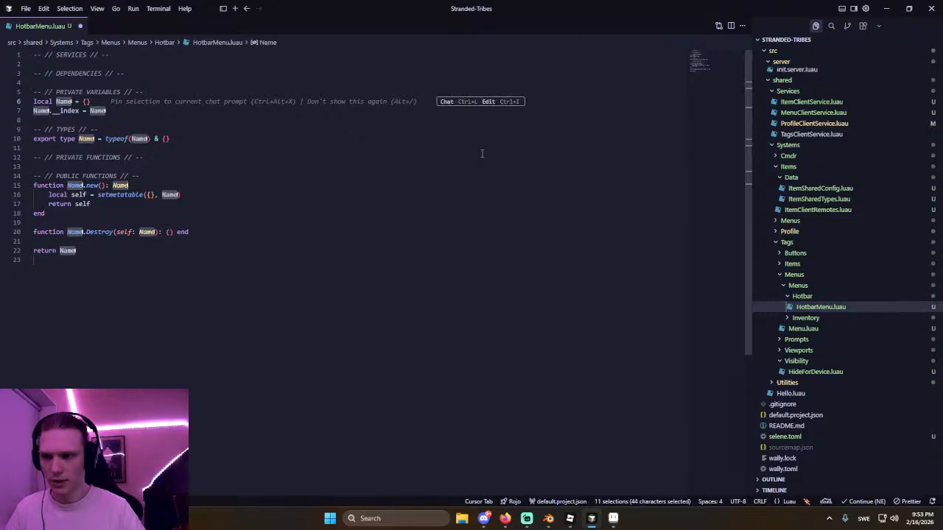
pyautogui.write('HotbarMenu')
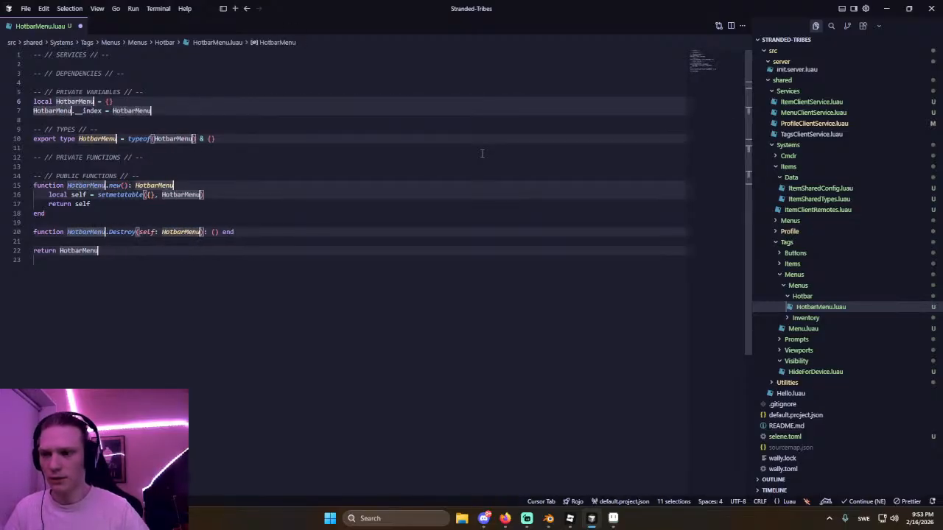
pyautogui.press('Escape')
# Add a menu: Frame parameter to HotbarMenu.new and insert blank lines below the self declaration.
pyautogui.click(125, 184)
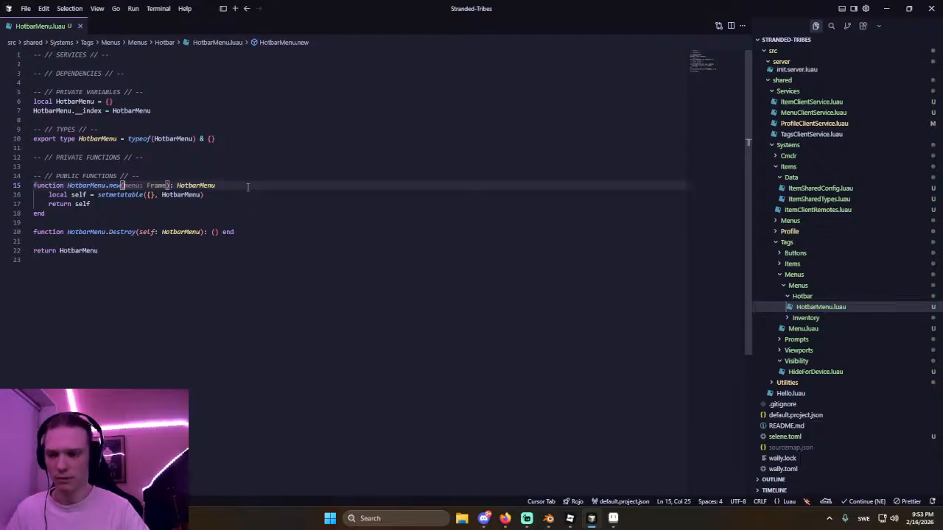
pyautogui.press('Tab')
pyautogui.press('Down')
pyautogui.press('End')
pyautogui.press('Return')
pyautogui.press('Return')
pyautogui.press('Return')
pyautogui.press('Up')
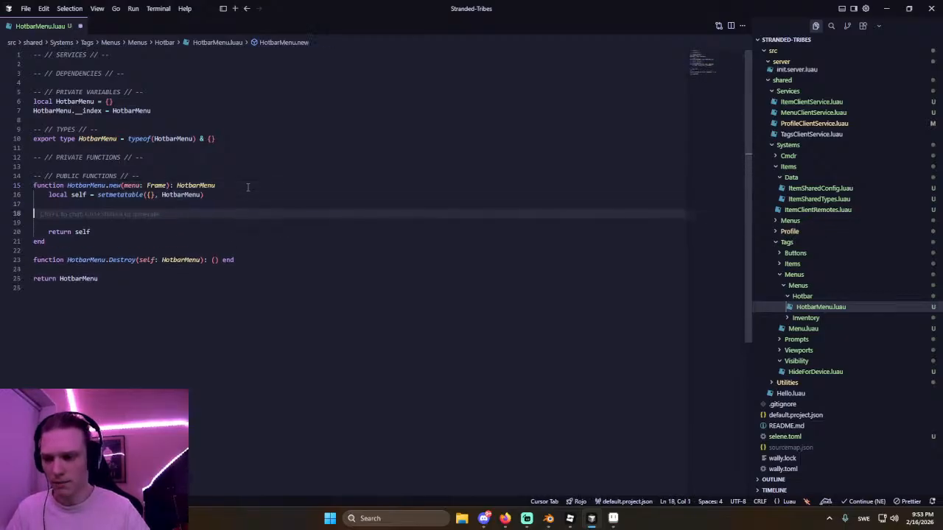
# Add a guard returning self when menu is not a descendant of PlayerGui, define the Players service, and save the script.
pyautogui.press('Tab')
pyautogui.hotkey('ctrl', 'z')
pyautogui.press('Up')
pyautogui.press('Tab')
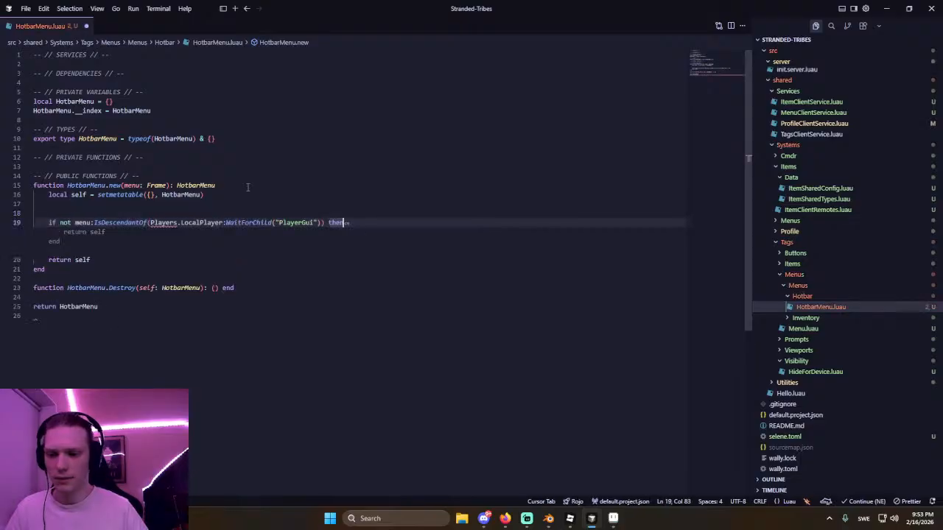
pyautogui.press('Tab')
pyautogui.press('Tab')
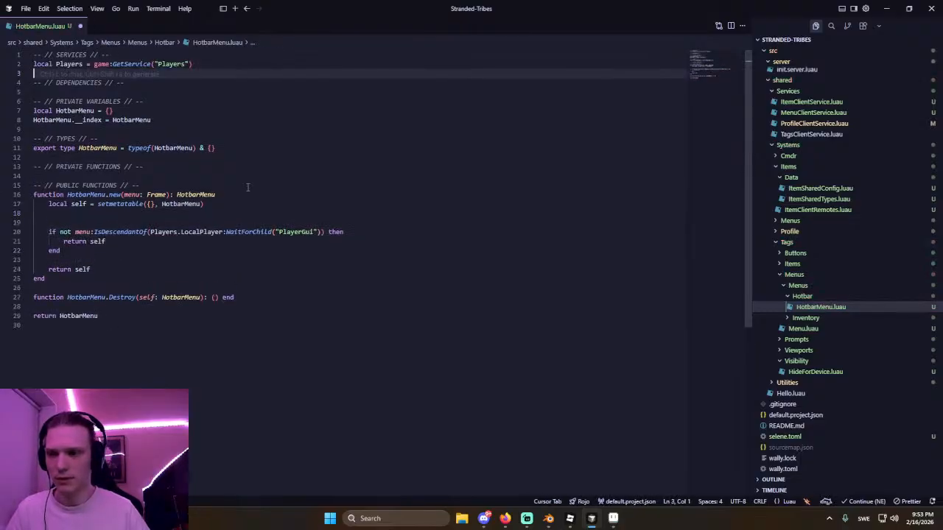
pyautogui.hotkey('ctrl', 's')
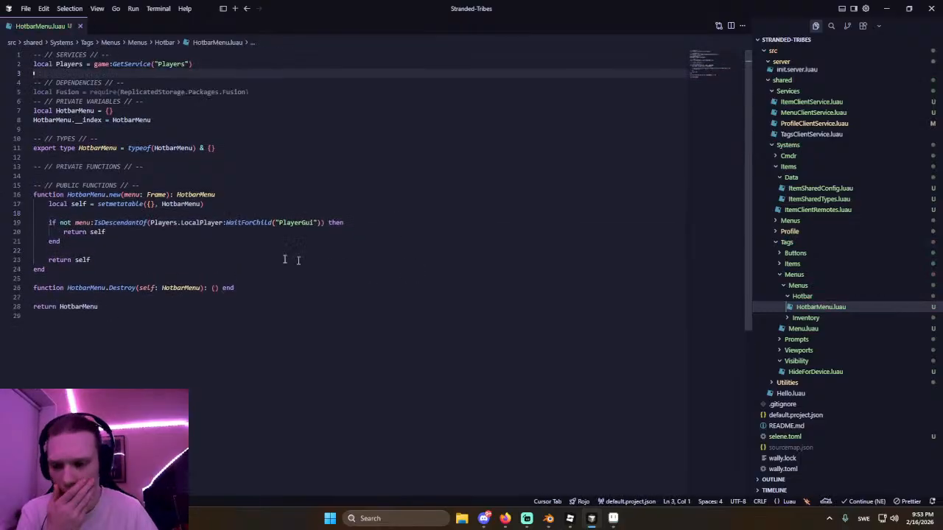
# Switch to Roblox Studio to examine the children of the hotbar's Slot frame, and return to the HotbarMenu script.
pyautogui.click(192, 240)
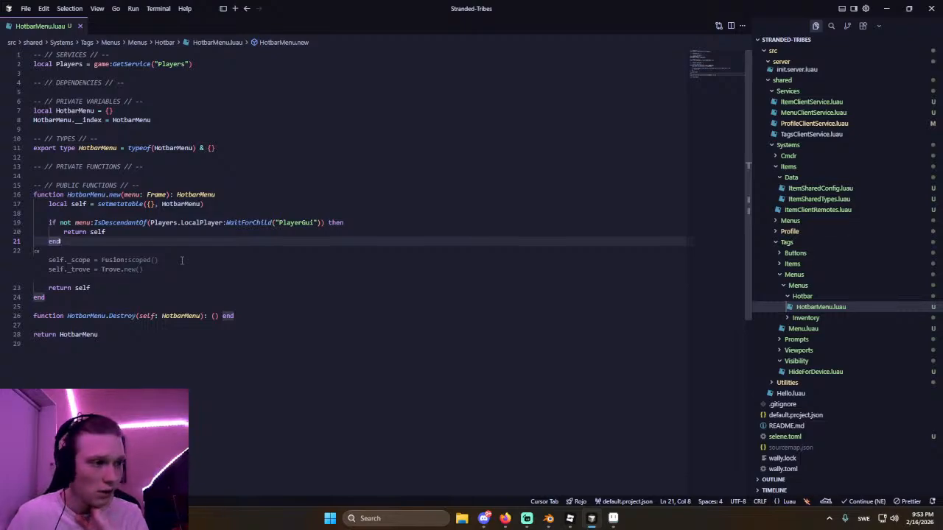
pyautogui.hotkey('alt', 'Tab')
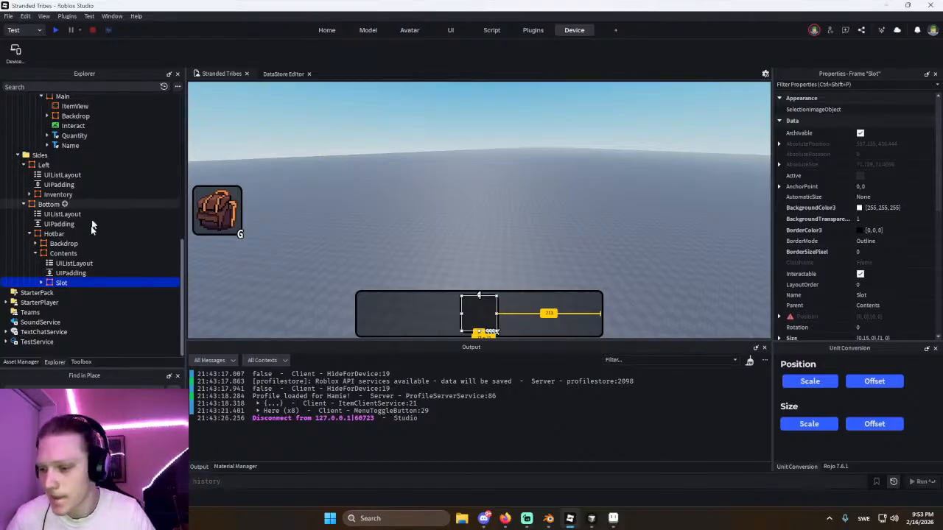
pyautogui.click(41, 283)
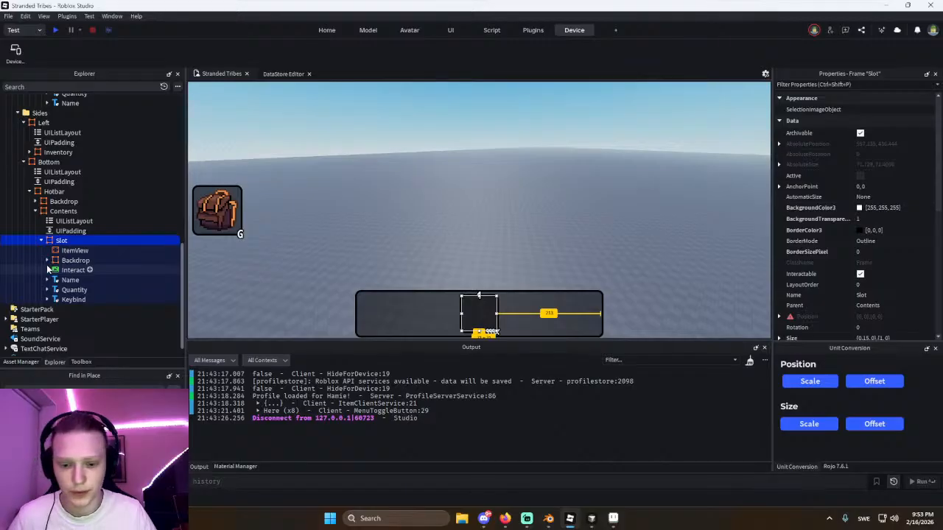
pyautogui.hotkey('alt', 'Tab')
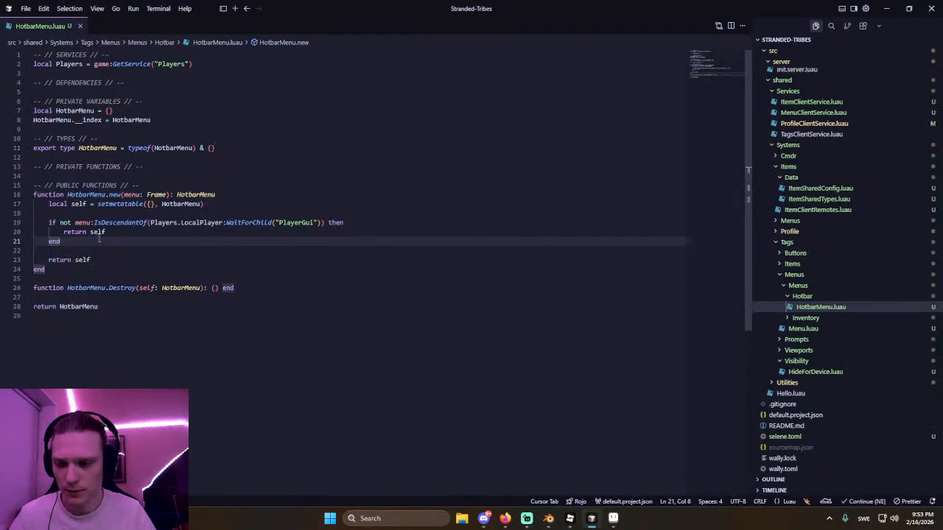
# Switch to Roblox Studio and try out a six-slot hotbar by duplicating the Slot frame five times.
pyautogui.hotkey('alt', 'Tab')
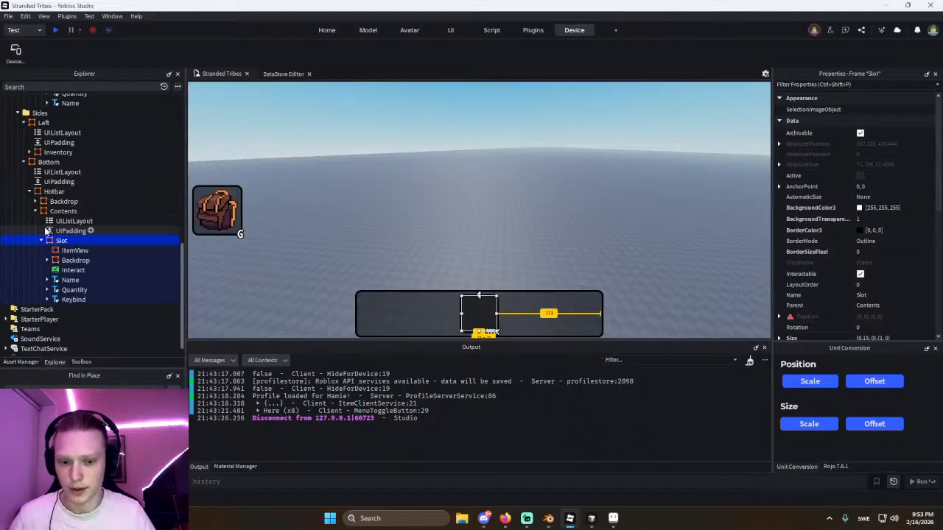
pyautogui.hotkey('ctrl', 'd')
pyautogui.hotkey('ctrl', 'd')
pyautogui.hotkey('ctrl', 'd')
pyautogui.hotkey('ctrl', 'd')
pyautogui.hotkey('ctrl', 'd')
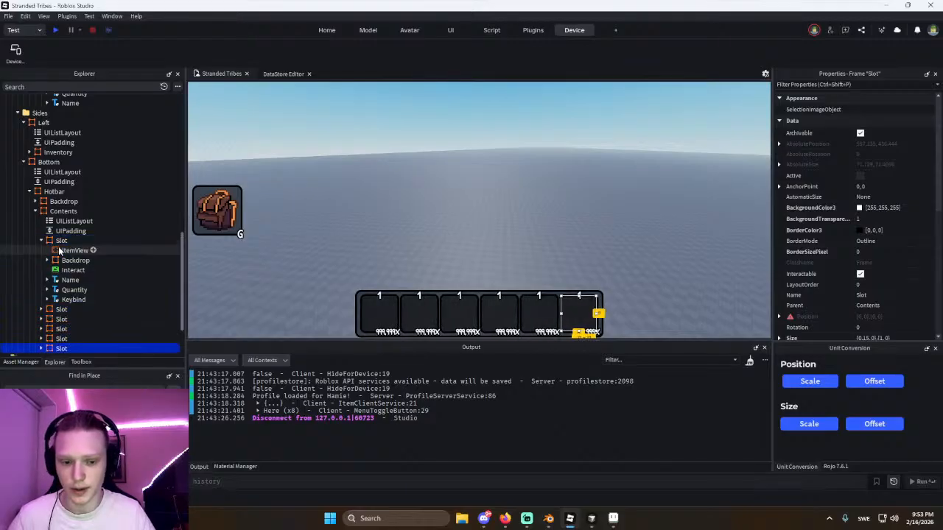
# Undo the five Slot duplications so only the original template slot remains in Contents.
pyautogui.hotkey('ctrl', 'z')
pyautogui.hotkey('ctrl', 'z')
pyautogui.hotkey('ctrl', 'z')
pyautogui.hotkey('ctrl', 'z')
pyautogui.hotkey('ctrl', 'z')
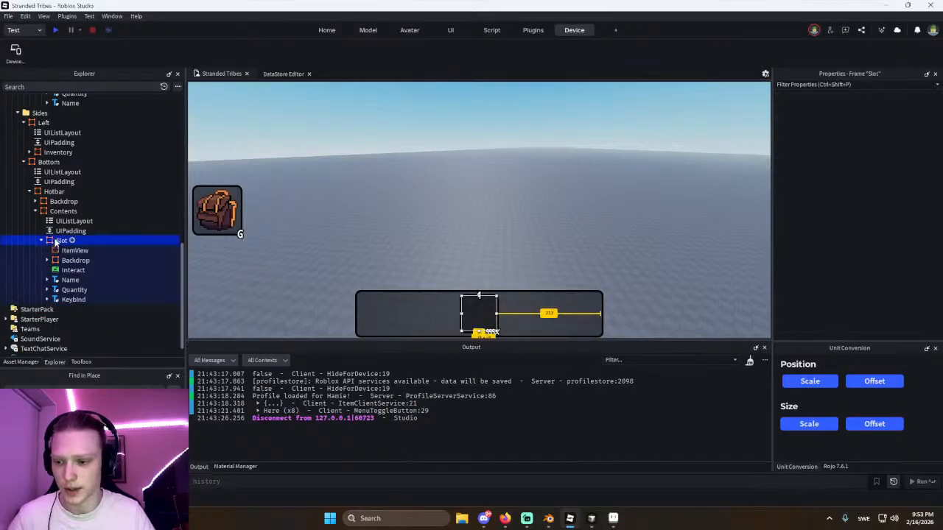
# Turn off the Visible property of the template Slot frame and return to the HotbarMenu script.
pyautogui.scroll(-5, 819, 263)
pyautogui.click(860, 111)
pyautogui.hotkey('alt', 'Tab')
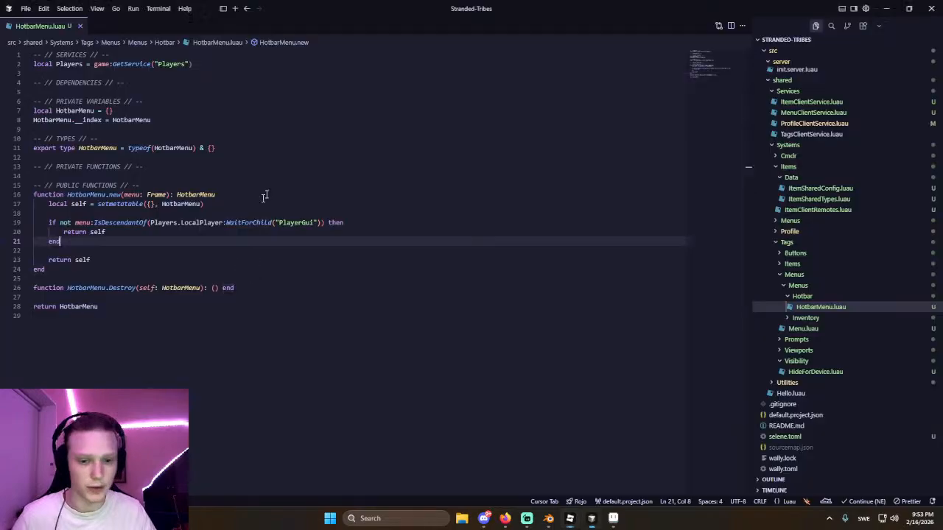
# In HotbarMenu.new, after the PlayerGui guard, define the local contentsFrame as menu:FindFirstChild("Contents") cast to Frame.
pyautogui.press('Return')
pyautogui.press('Return')
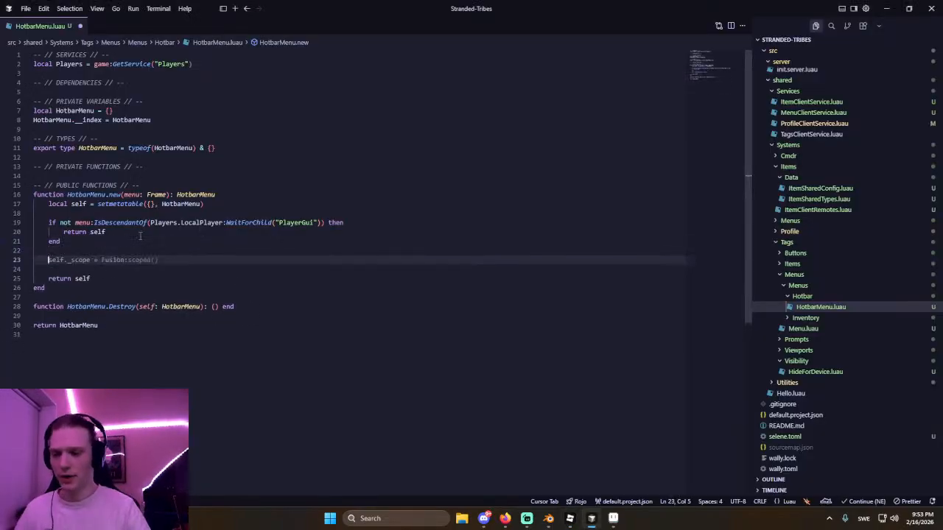
pyautogui.hotkey('alt', 'Tab')
pyautogui.hotkey('alt', 'Tab')
pyautogui.write('l')
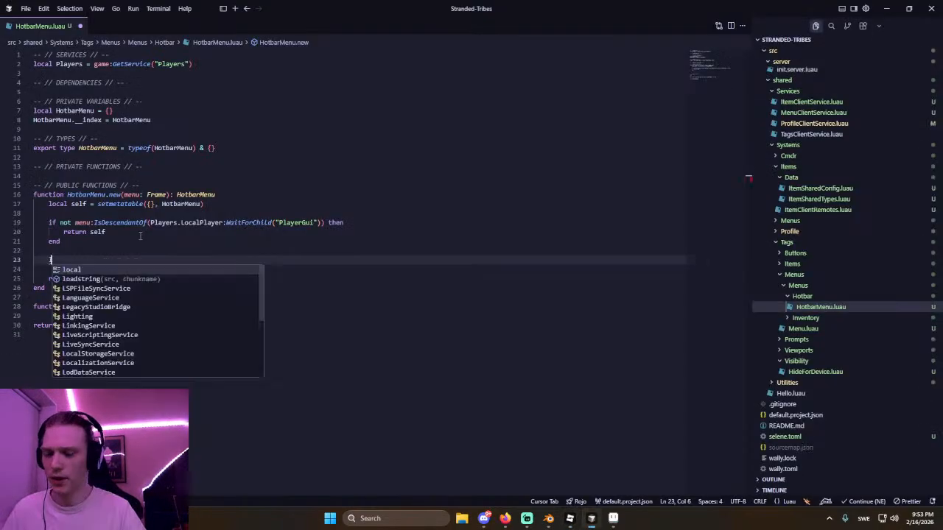
pyautogui.write('ocal co')
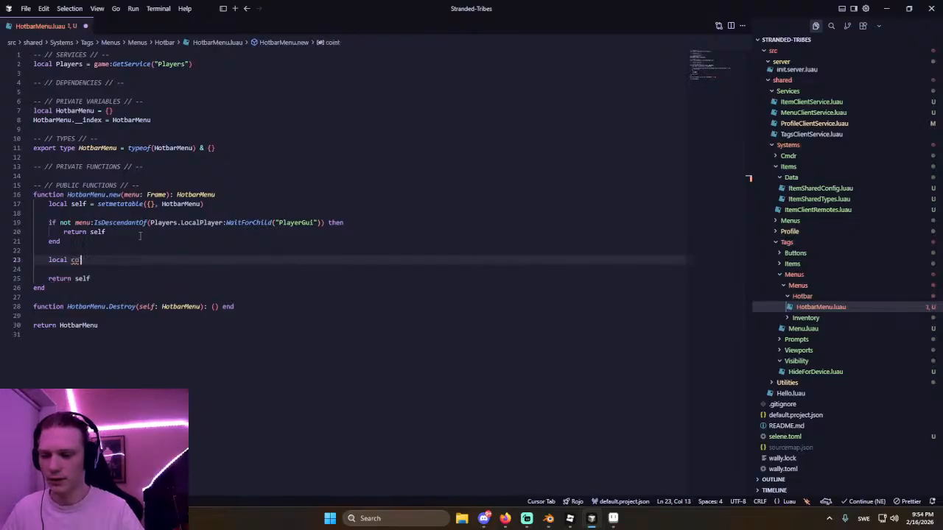
pyautogui.write('ntentsFrame = ')
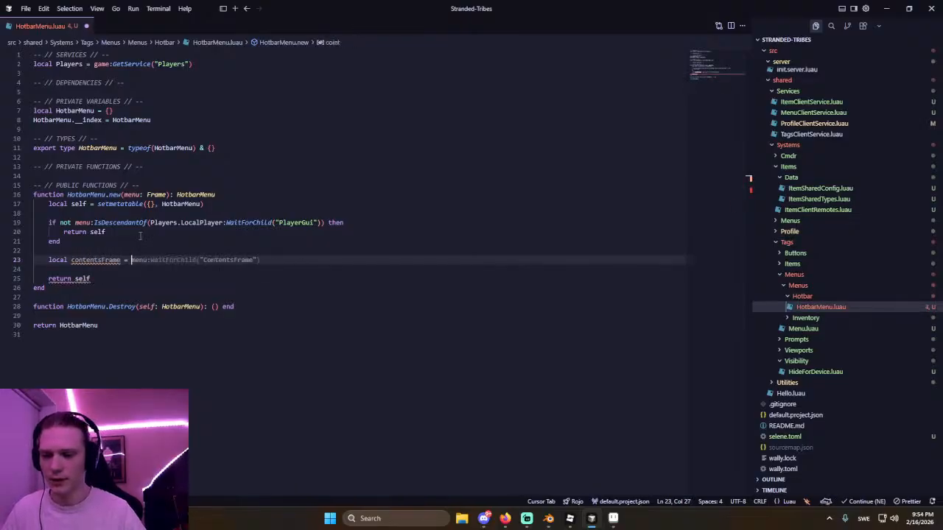
pyautogui.write('menu:Find')
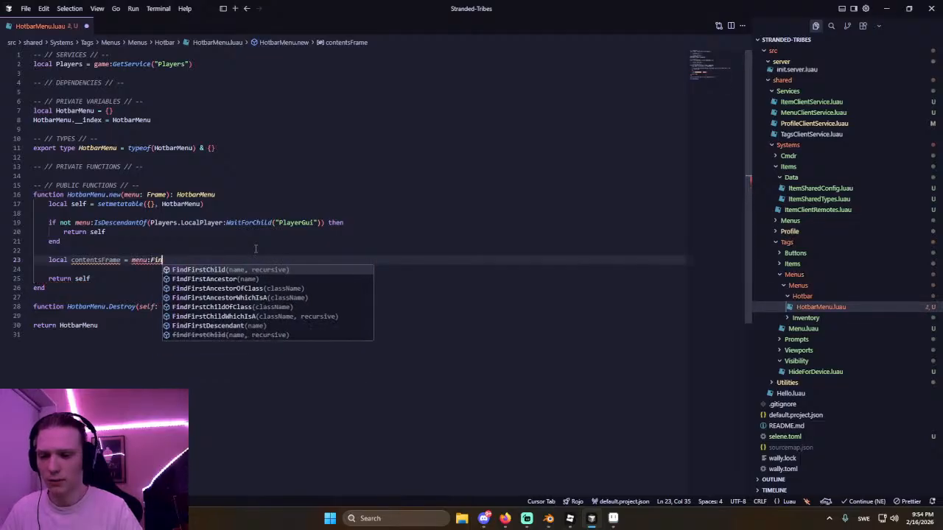
pyautogui.press('Tab')
pyautogui.write('"Cont')
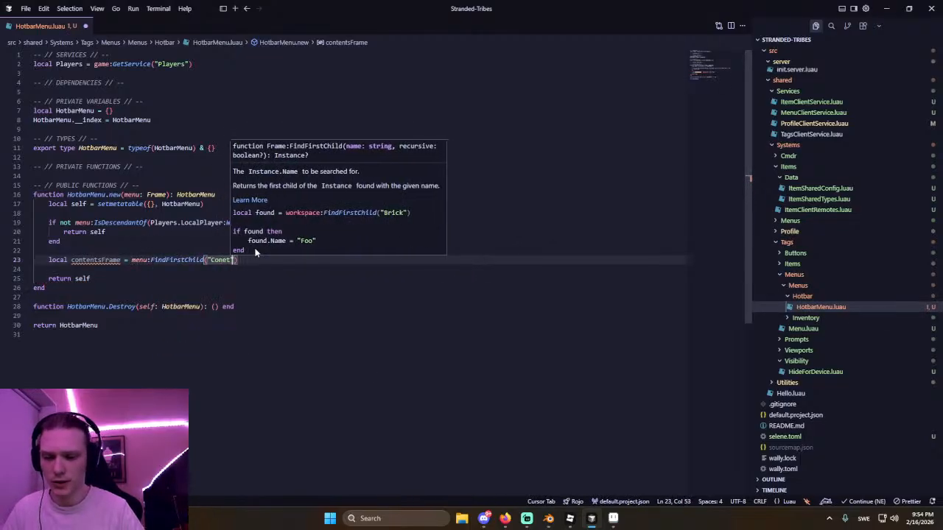
pyautogui.write('ents")')
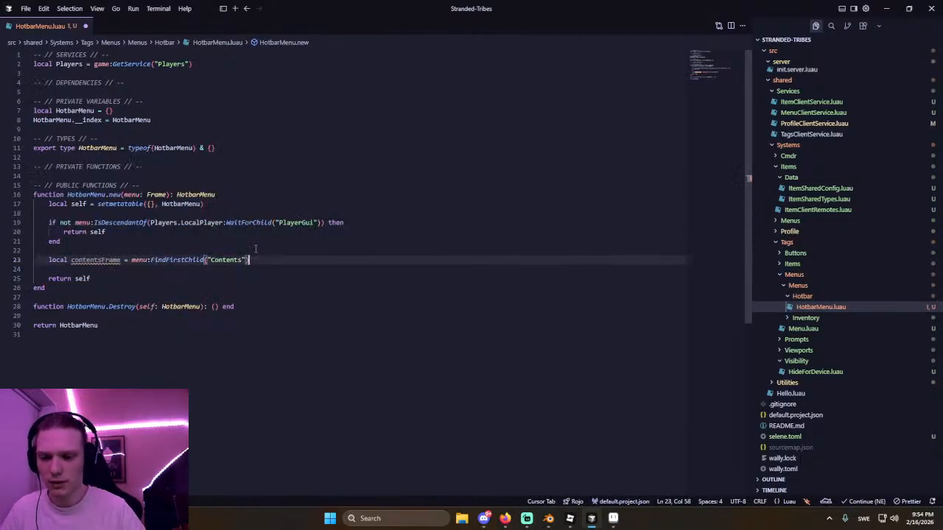
pyautogui.write(' :: Frame')
pyautogui.press('Return')
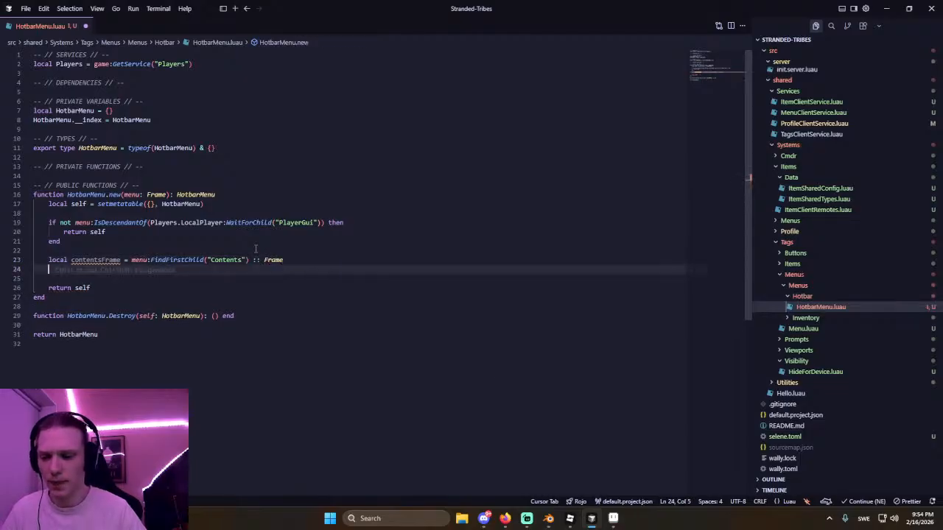
# Expand the Slot frame in Roblox Studio, and return to the script to begin declaring a slotTemplate local below contentsFrame.
pyautogui.hotkey('alt', 'Tab')
pyautogui.click(42, 241)
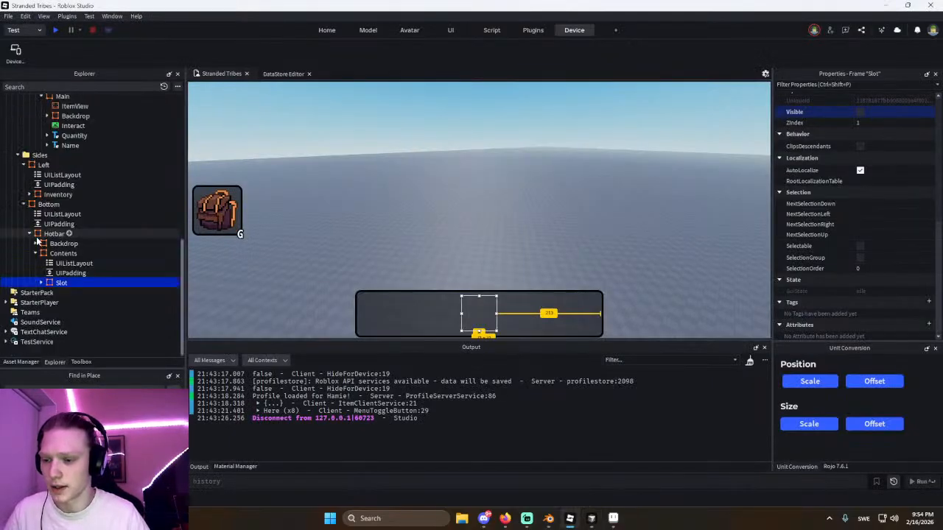
pyautogui.click(42, 283)
pyautogui.hotkey('alt', 'Tab')
pyautogui.write('l')
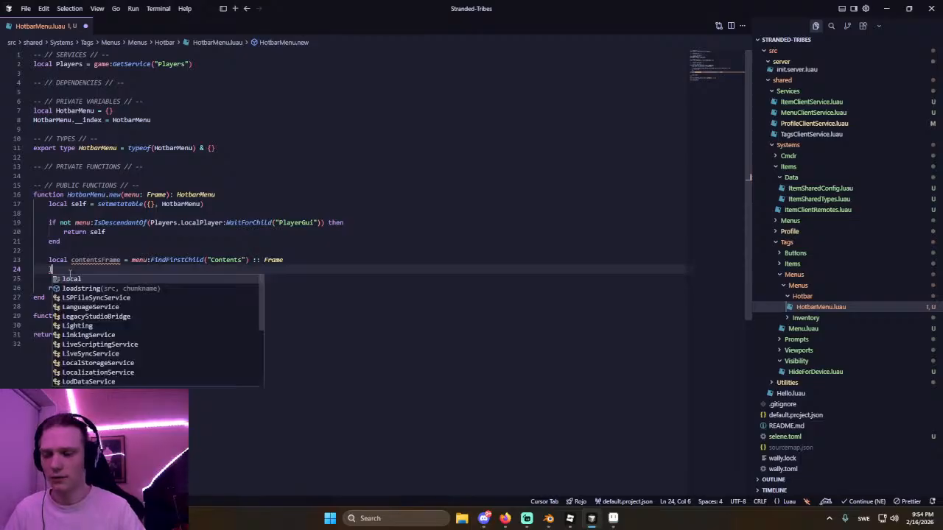
pyautogui.write('ocal slotTempl')
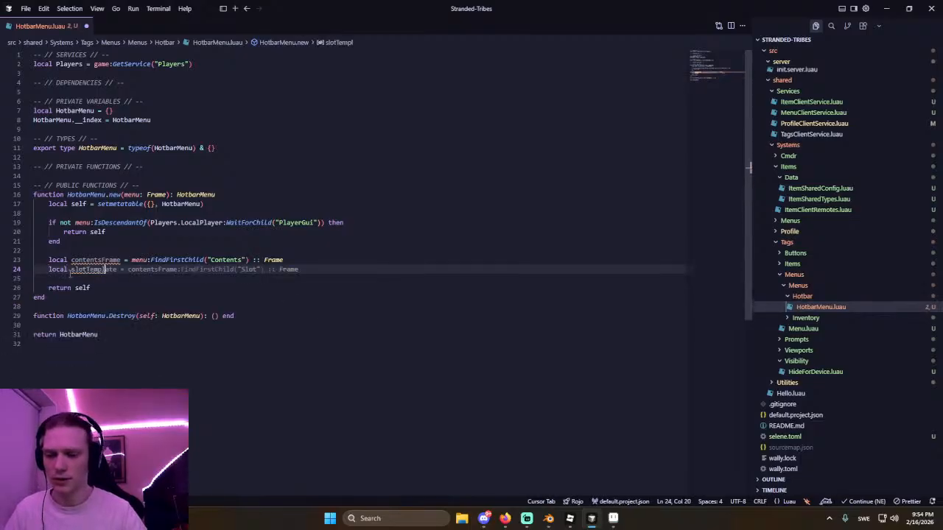
# Examine InventoryItem.luau and InventoryMenu.luau for how the item template is found and cloned, and close the reference script.
pyautogui.click(799, 317)
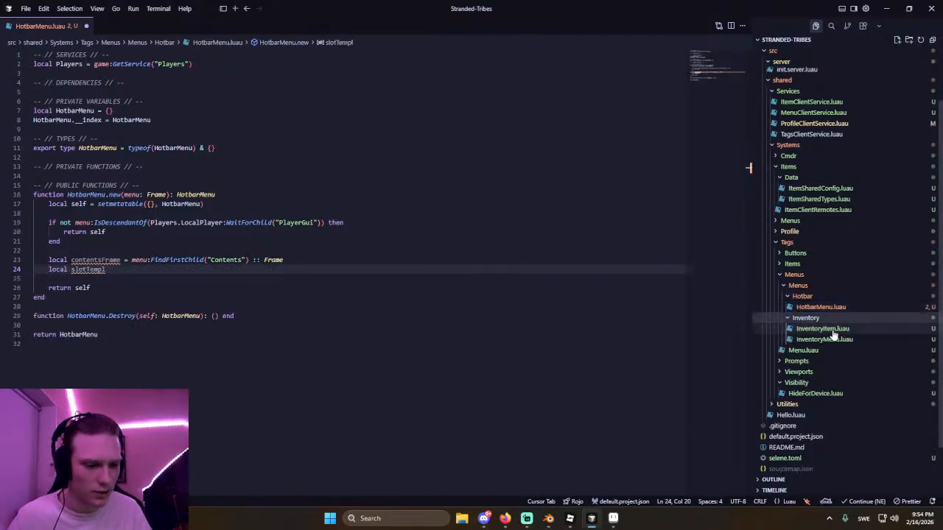
pyautogui.click(822, 328)
pyautogui.click(92, 223)
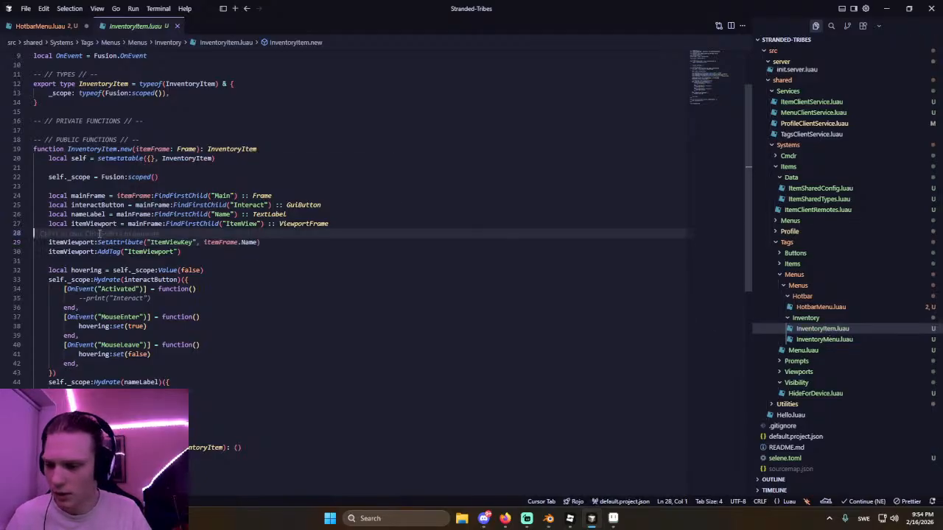
pyautogui.click(92, 214)
pyautogui.click(90, 206)
pyautogui.click(87, 224)
pyautogui.click(81, 242)
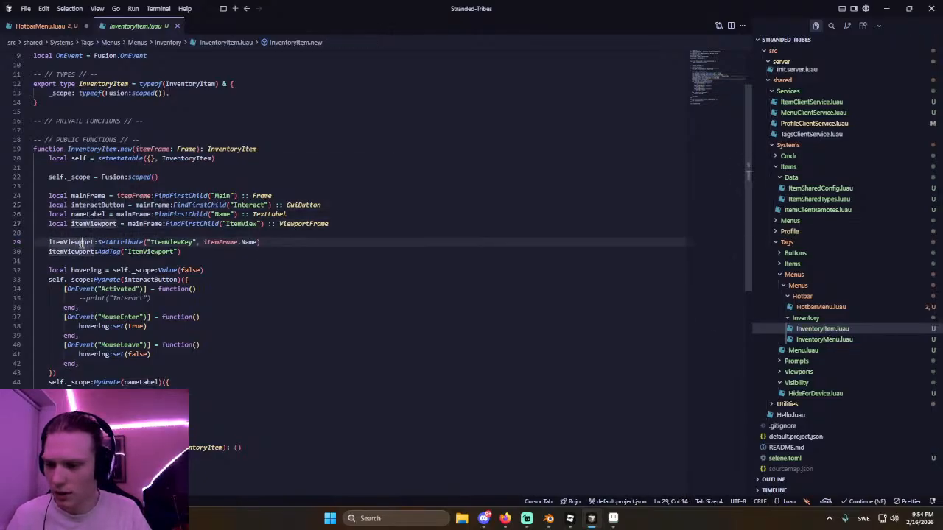
pyautogui.click(817, 339)
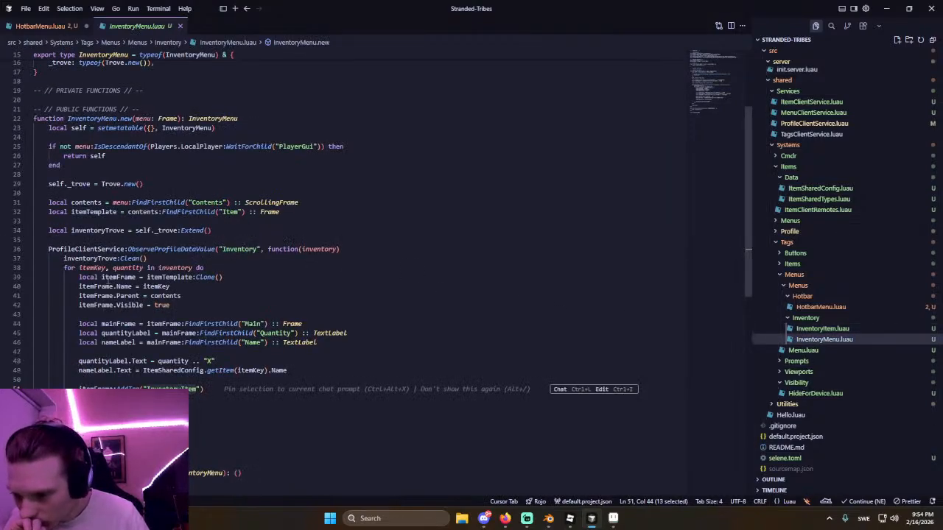
pyautogui.click(122, 276)
pyautogui.click(159, 277)
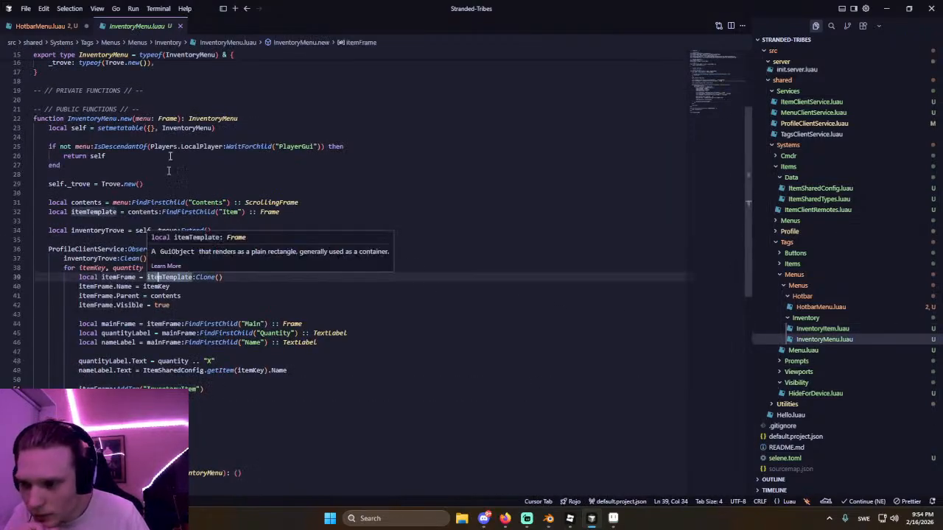
pyautogui.click(179, 26)
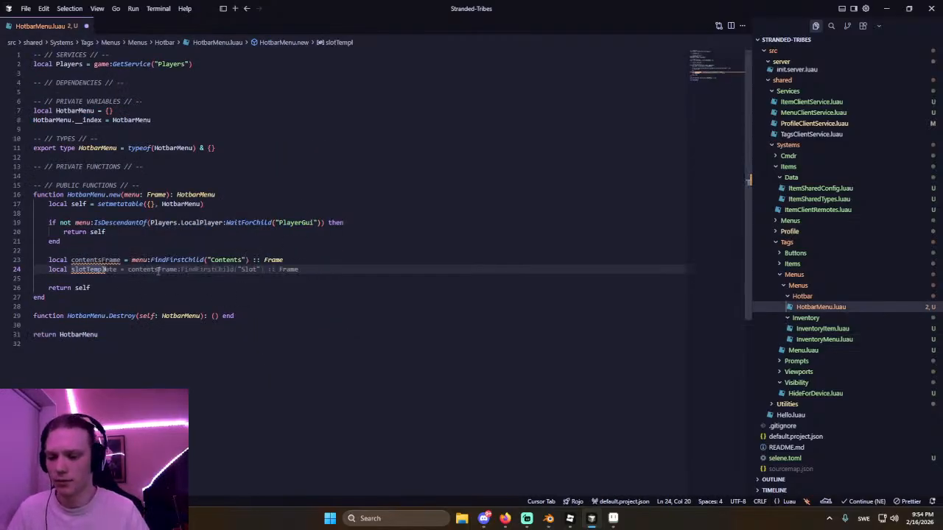
# Complete slotTemplate as contentsFrame:FindFirstChild("Slot") cast to Frame, check the Slot's children in Roblox Studio, and add blank lines below the declaration.
pyautogui.press('Tab')
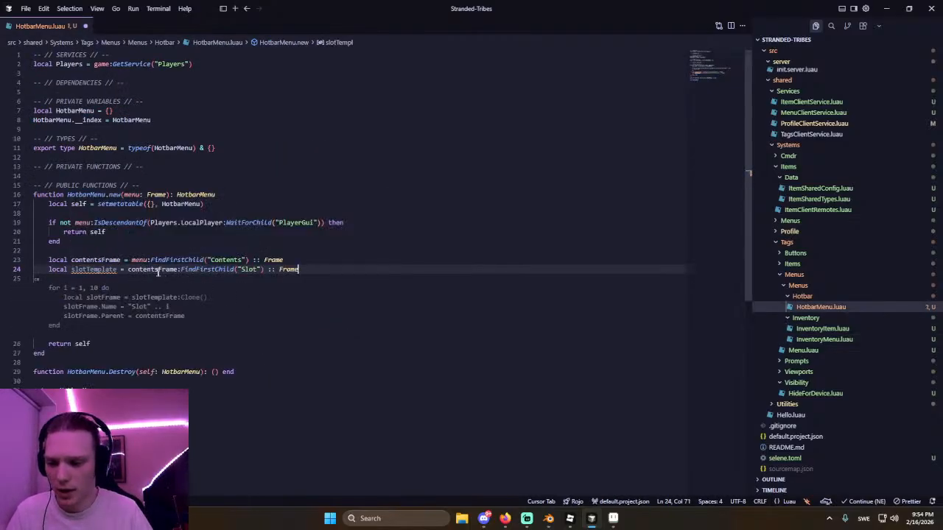
pyautogui.hotkey('alt', 'Tab')
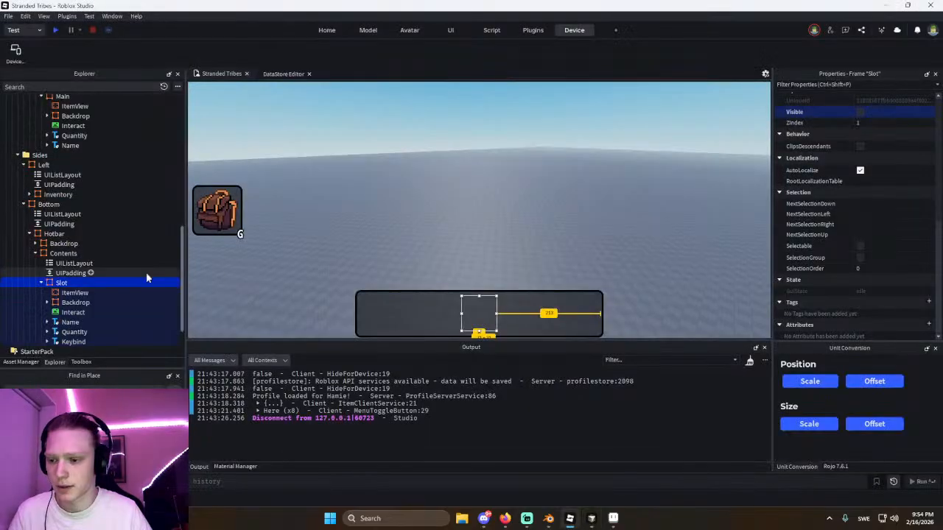
pyautogui.scroll(-2, 107, 286)
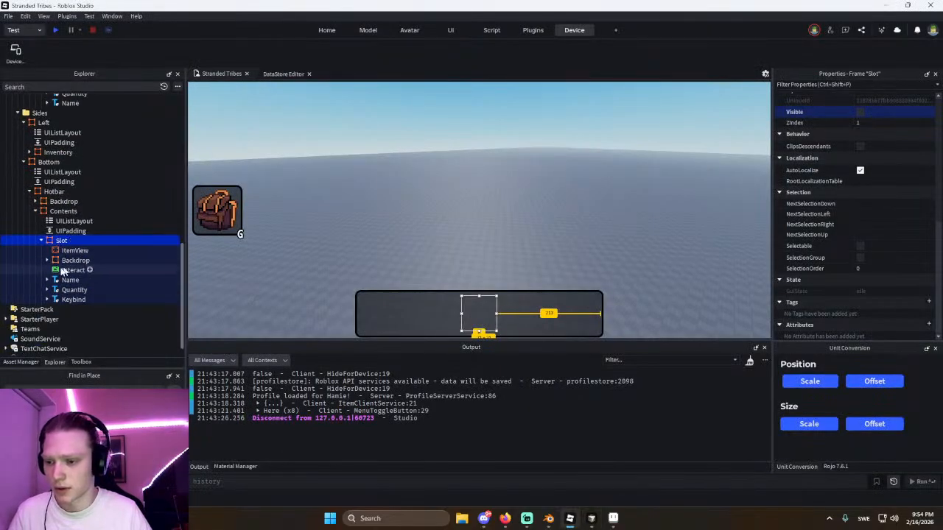
pyautogui.hotkey('alt', 'Tab')
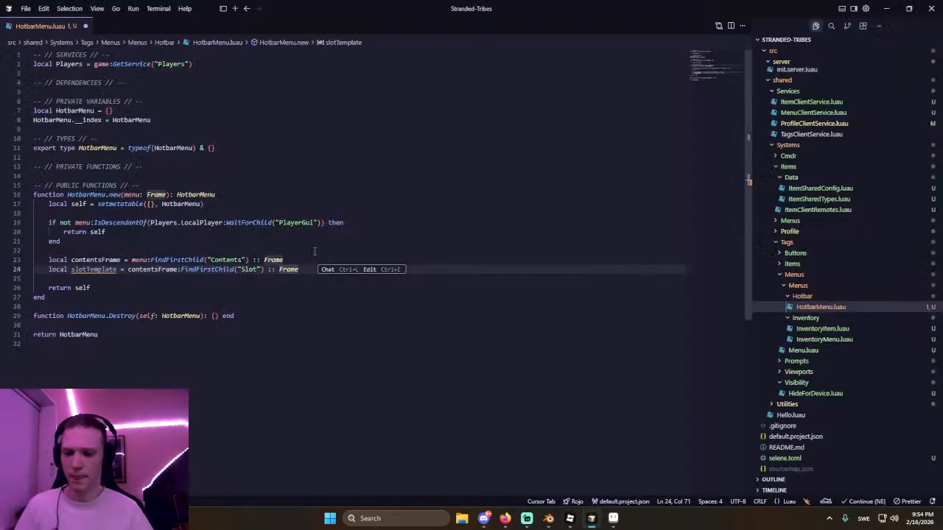
pyautogui.press('Return')
pyautogui.press('Return')
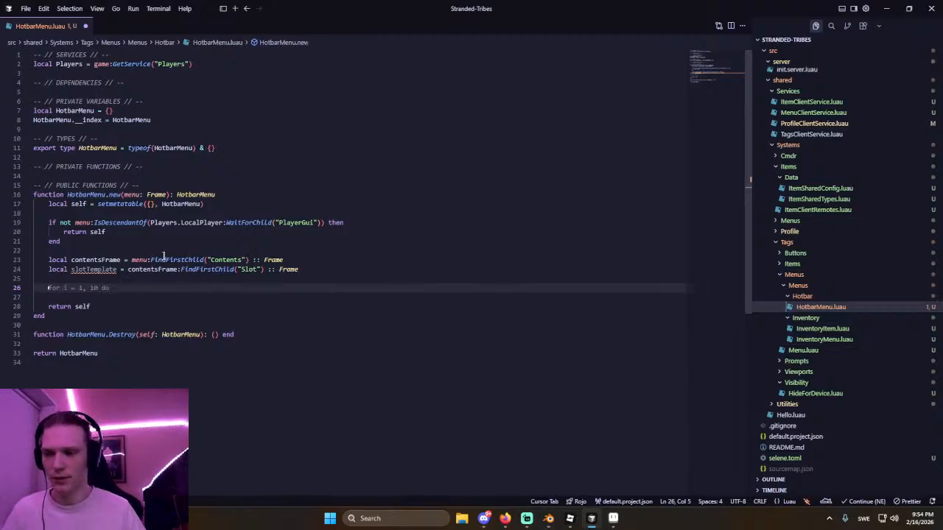
# Collapse the Menus and Items folders in the project tree and create a Hotbar folder inside shared/Systems.
pyautogui.click(296, 141)
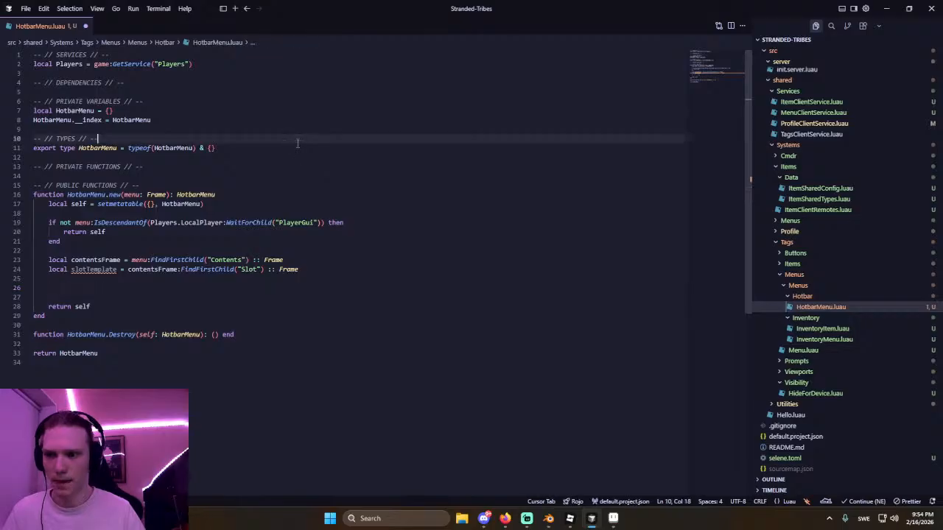
pyautogui.click(799, 299)
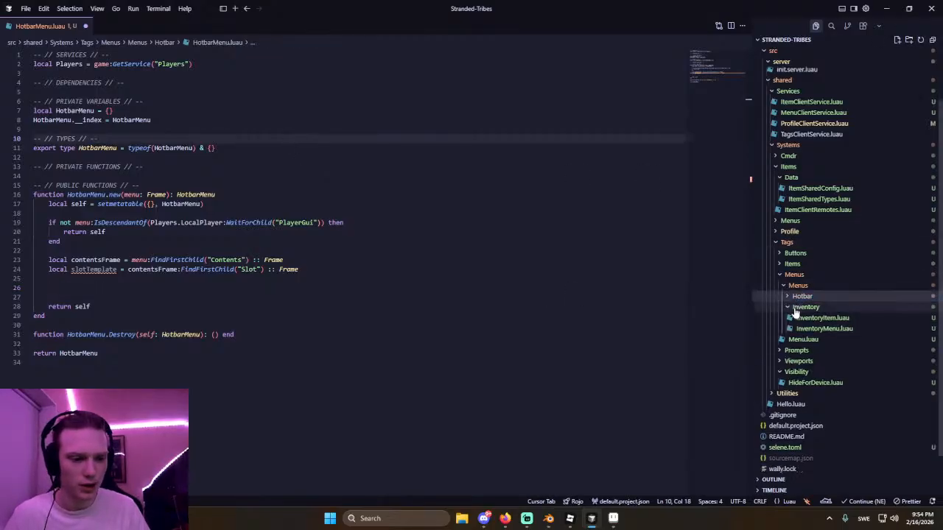
pyautogui.click(795, 309)
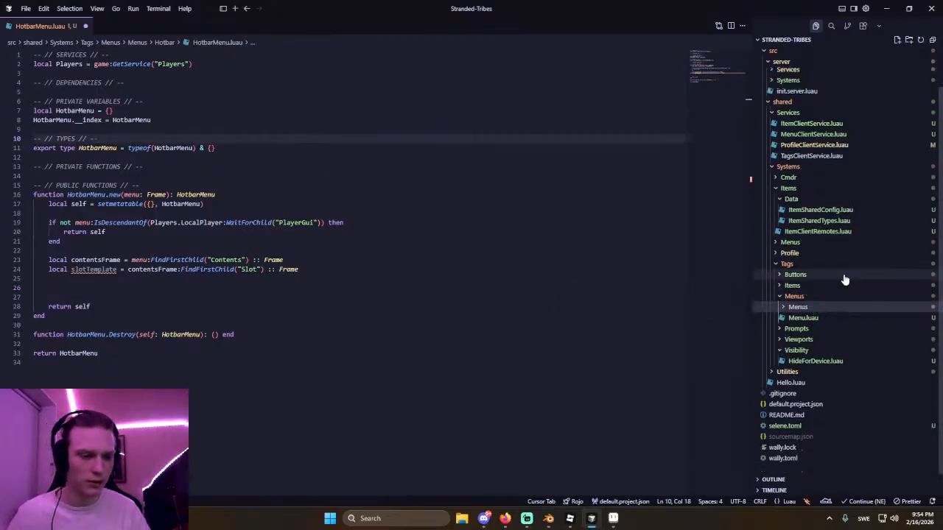
pyautogui.click(801, 287)
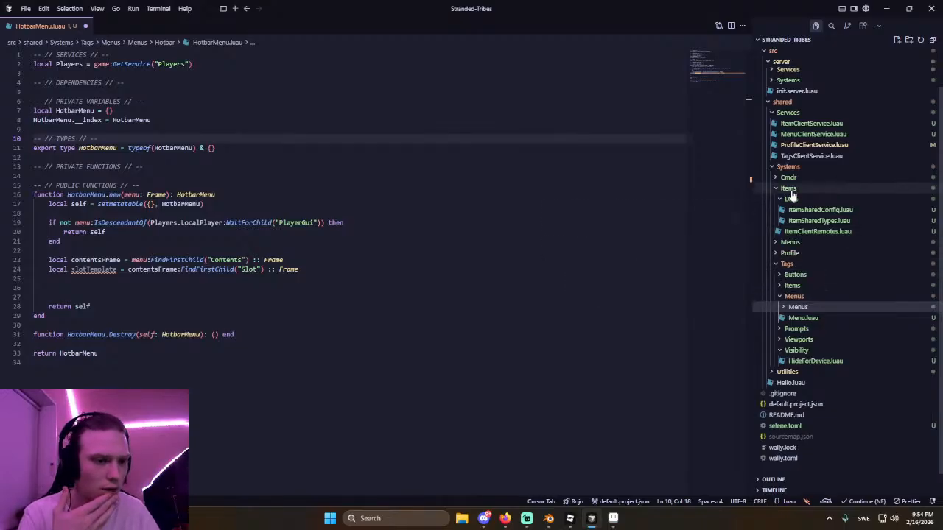
pyautogui.click(792, 192)
pyautogui.click(795, 233)
pyautogui.click(793, 232)
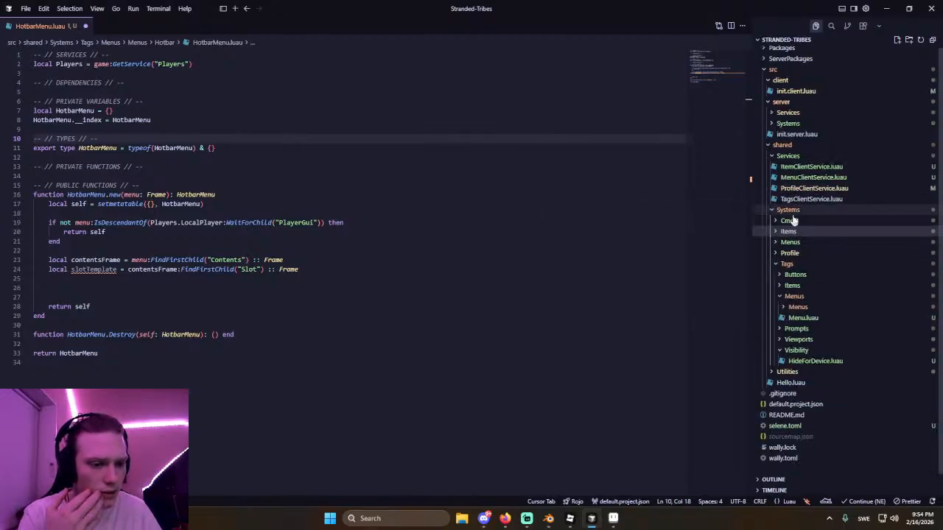
pyautogui.click(789, 211)
pyautogui.click(909, 43)
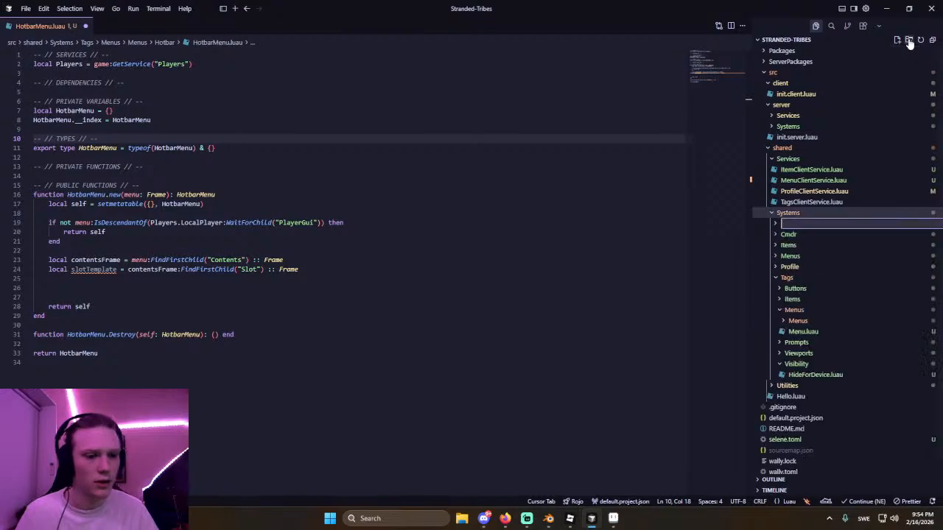
pyautogui.write('Hotbar')
pyautogui.press('Return')
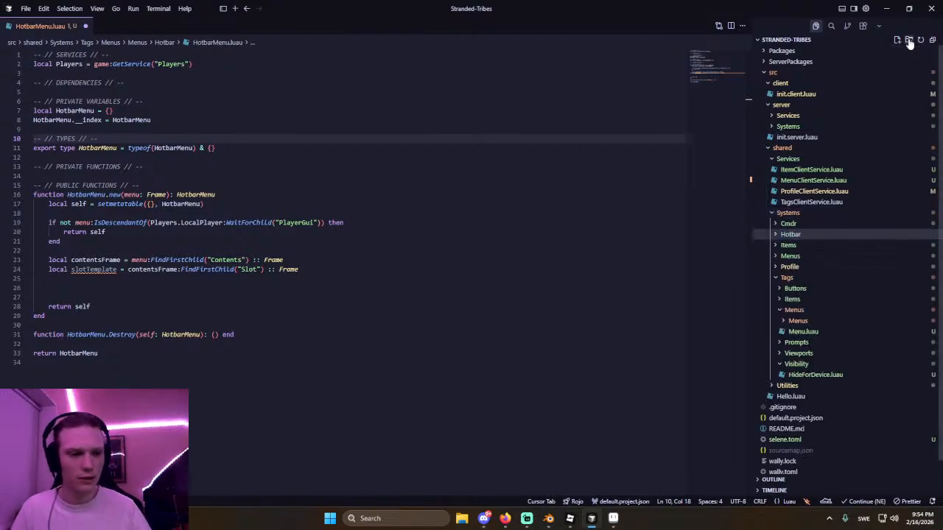
# Create a new file named HotbarSharedConfig.luau inside the shared Hotbar folder.
pyautogui.click(897, 41)
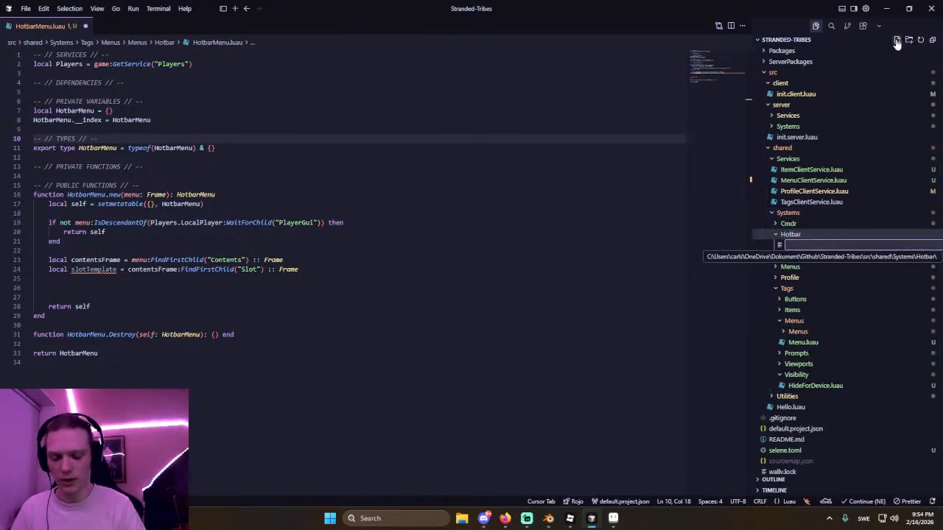
pyautogui.write('HotbarShared')
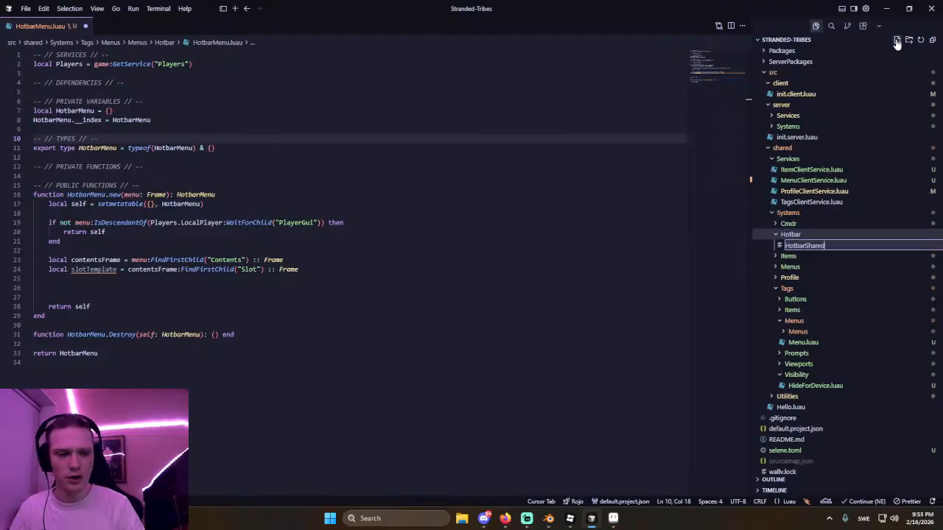
pyautogui.write('Config.luau')
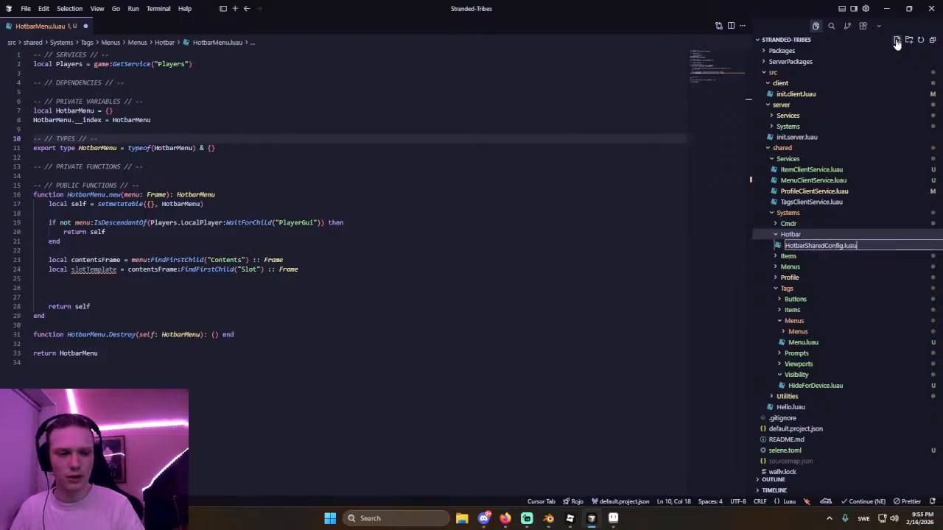
pyautogui.press('Return')
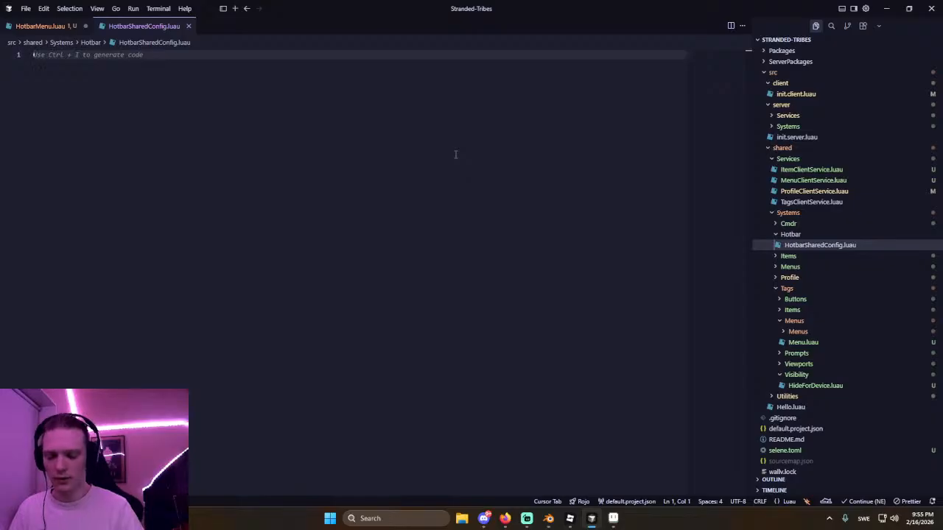
pyautogui.write('clas')
pyautogui.press('Return')
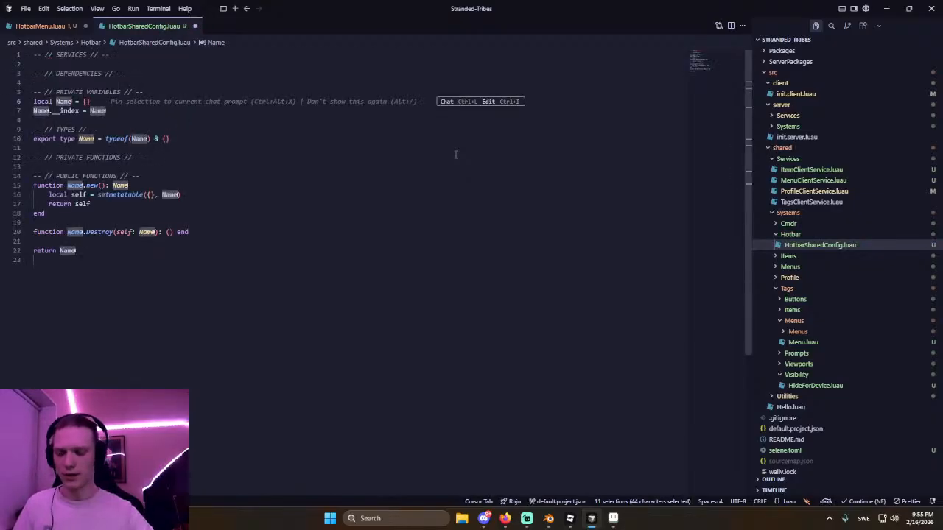
pyautogui.hotkey('ctrl', 'a')
pyautogui.press('BackSpace')
# Declare local HotbarSharedConfig as an empty table and add return {} beneath it, with blank lines left between them.
pyautogui.write('local')
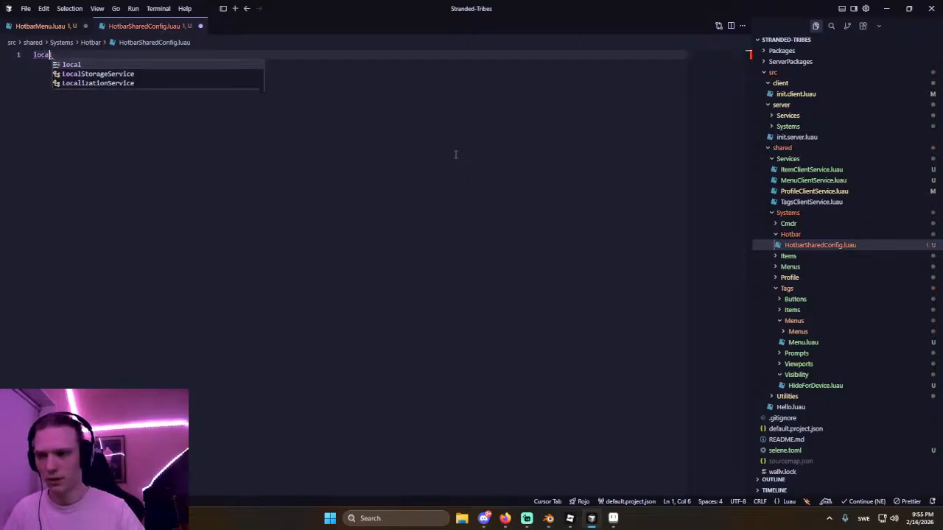
pyautogui.press('Tab')
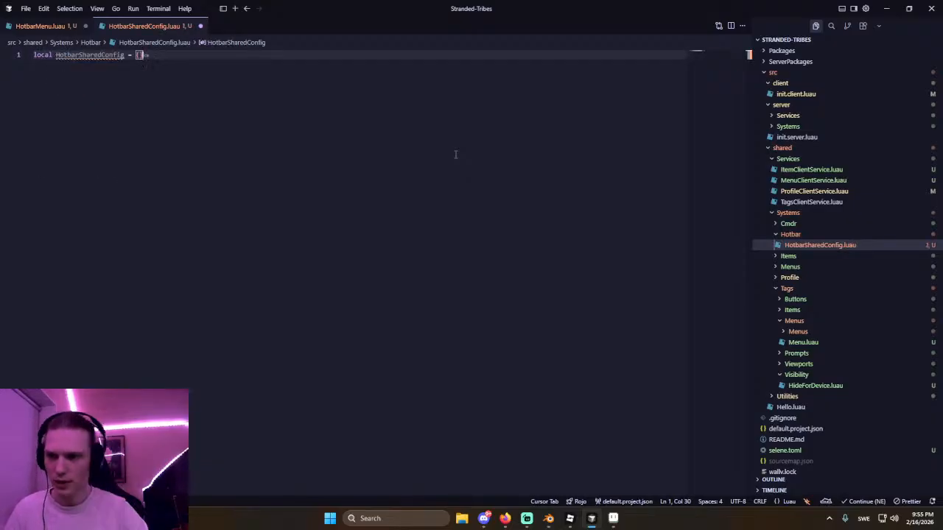
pyautogui.press('Return')
pyautogui.press('Return')
pyautogui.write('return {}')
pyautogui.press('Up')
pyautogui.press('Return')
pyautogui.press('Return')
pyautogui.press('Up')
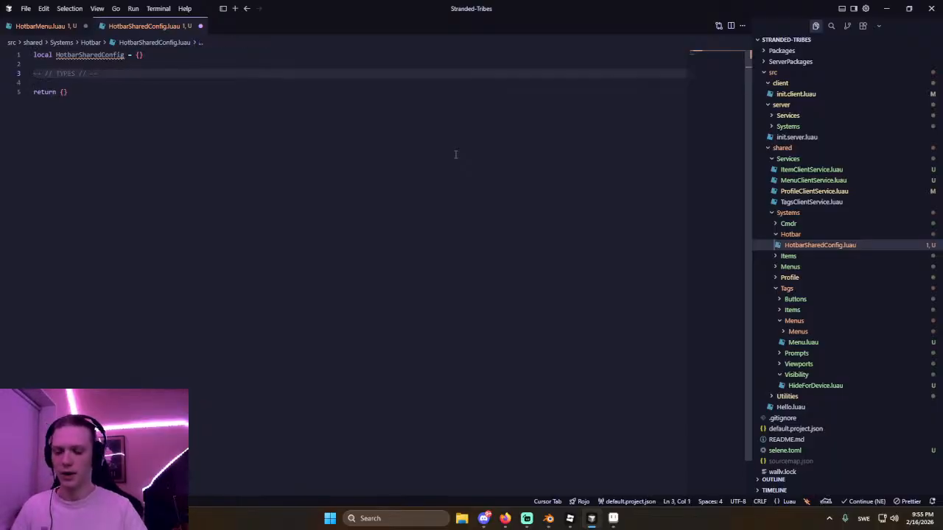
# Define a HotbarSharedConfig.CONSTANTS table between the declaration and the return, containing HOTBAR_SLOT_COUNT = 6.
pyautogui.write('HotbarSharedConfig.')
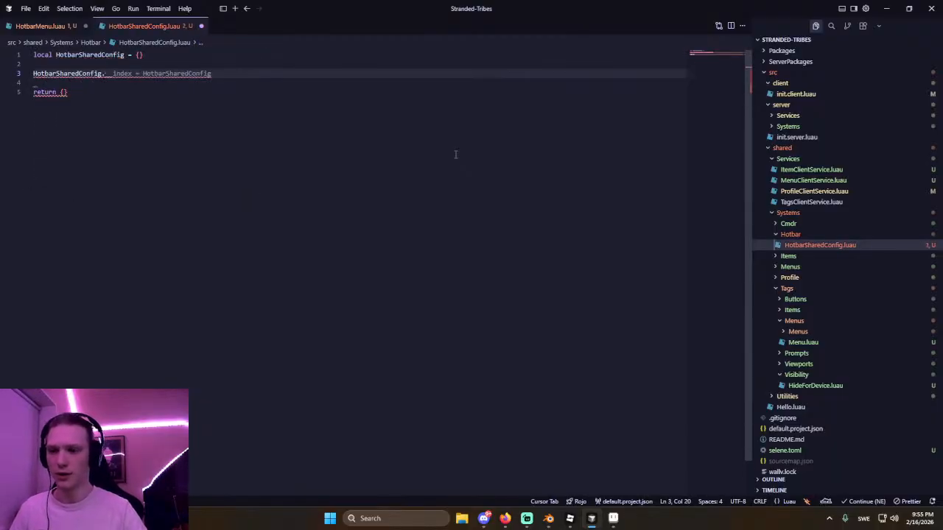
pyautogui.write('CONSTANTS = {')
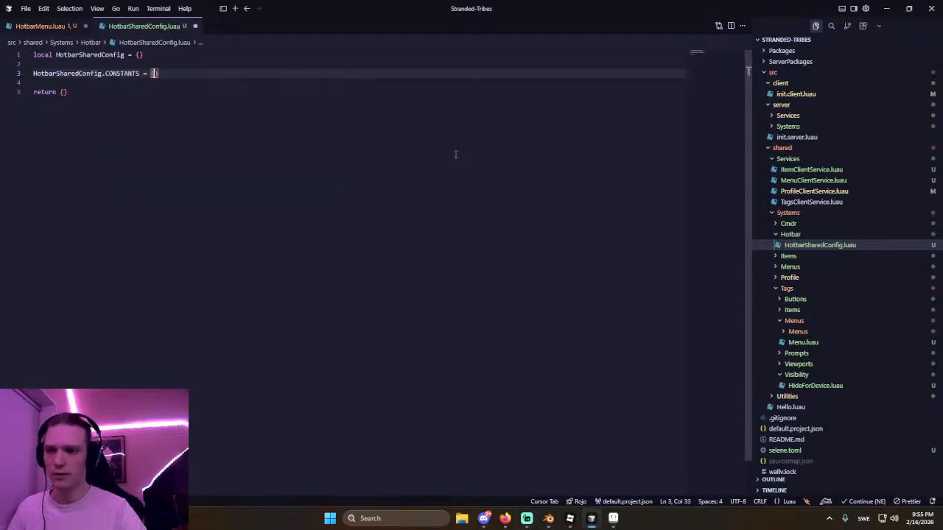
pyautogui.press('Return')
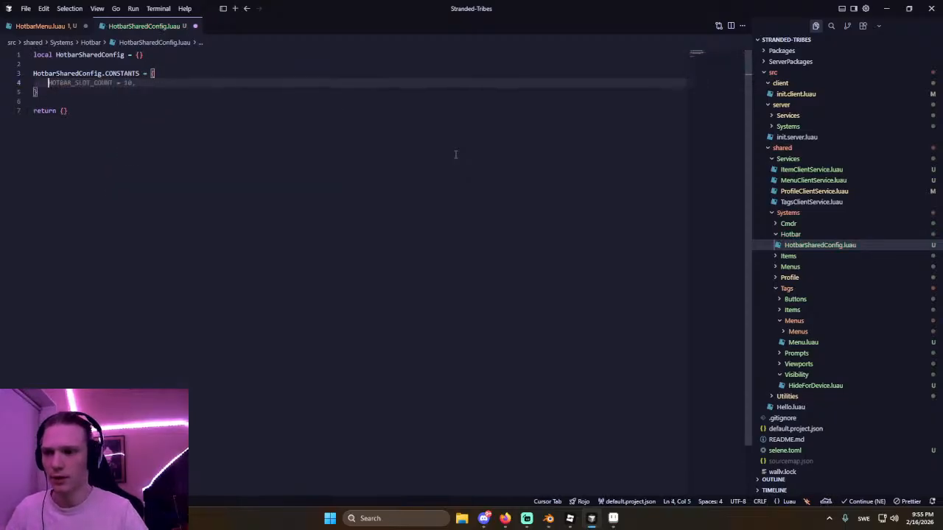
pyautogui.press('Tab')
pyautogui.press('Left')
pyautogui.press('Left')
pyautogui.press('Left')
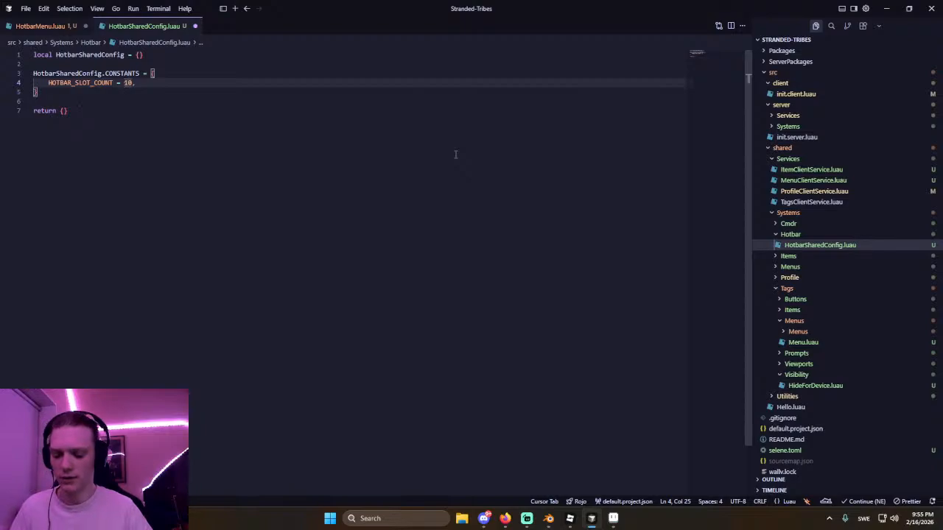
pyautogui.press('Delete')
pyautogui.press('Delete')
pyautogui.write('6')
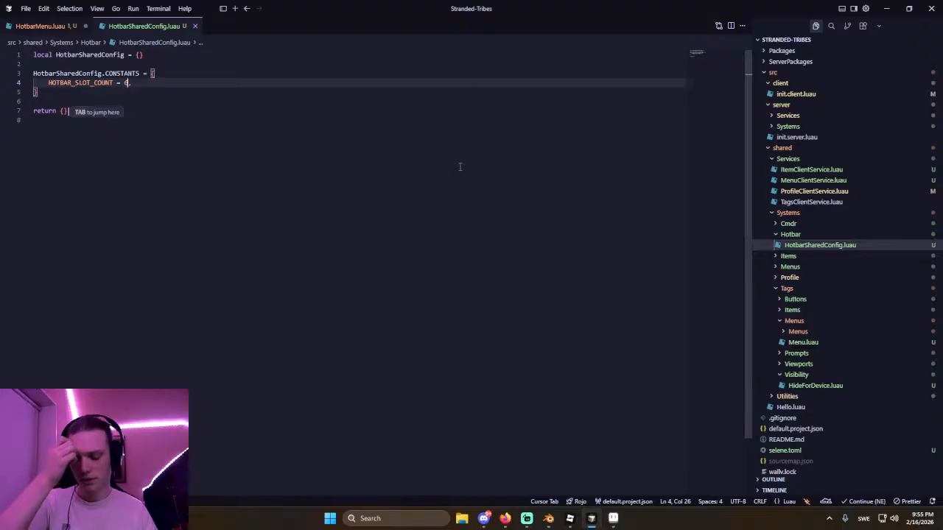
# Fill the returned table with CONSTANTS = HotbarSharedConfig.CONSTANTS and close the config file.
pyautogui.press('Tab')
pyautogui.click(63, 100)
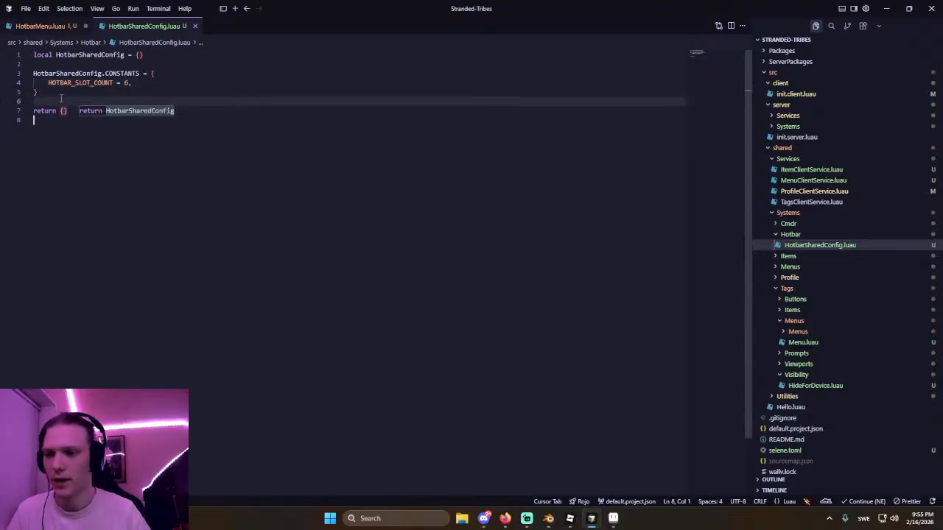
pyautogui.click(63, 111)
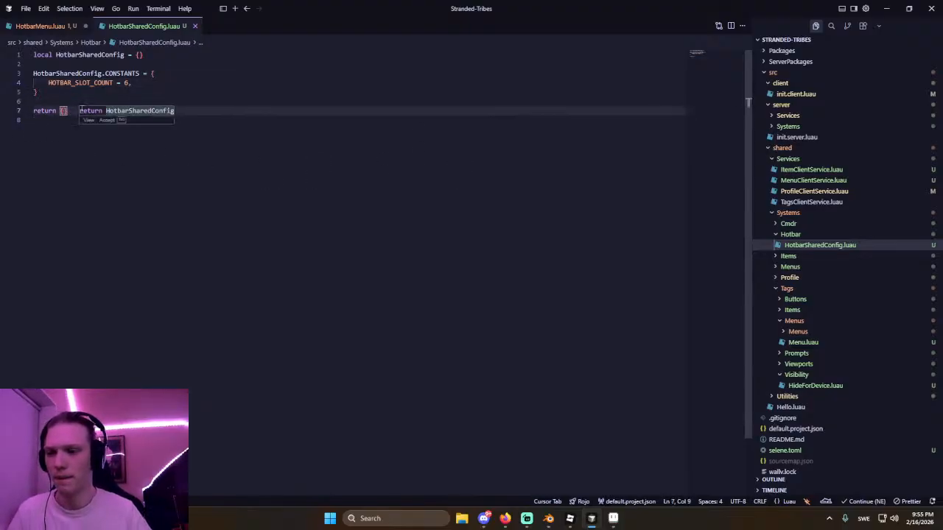
pyautogui.press('Return')
pyautogui.press('Tab')
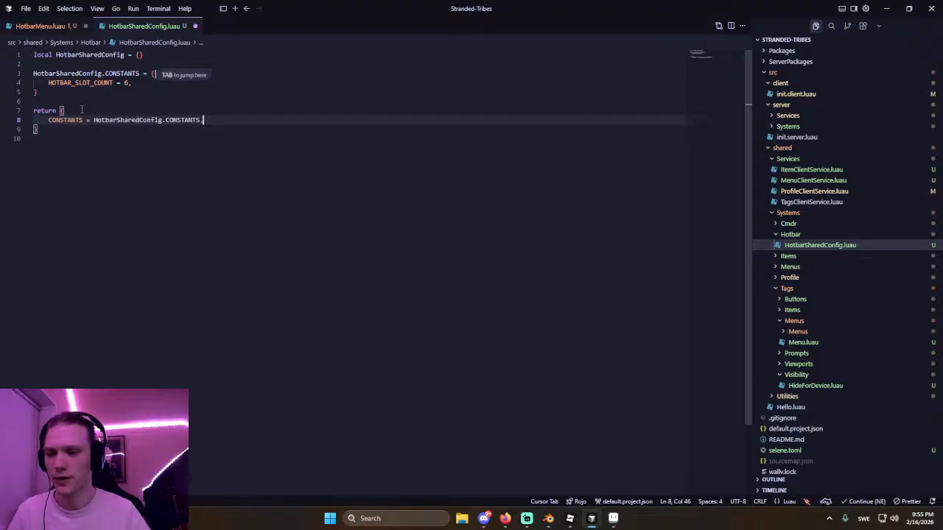
pyautogui.click(133, 90)
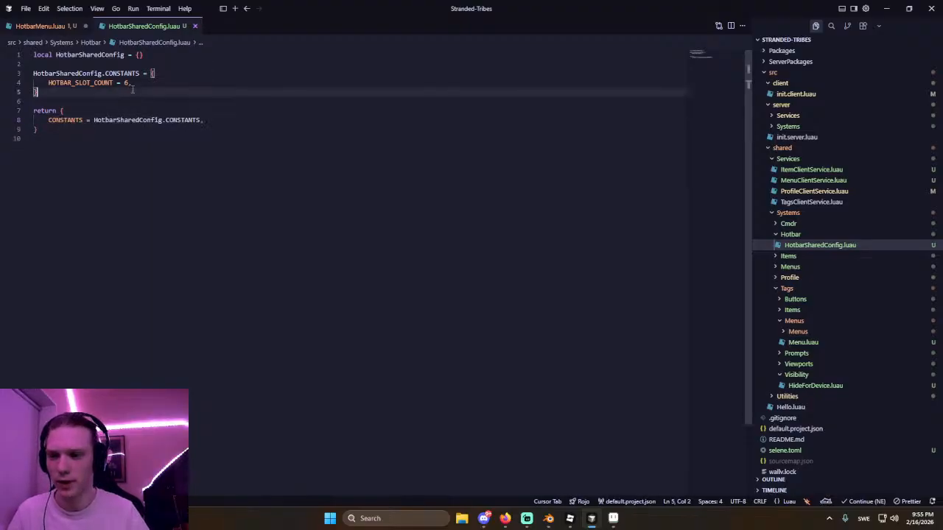
pyautogui.hotkey('ctrl', 'w')
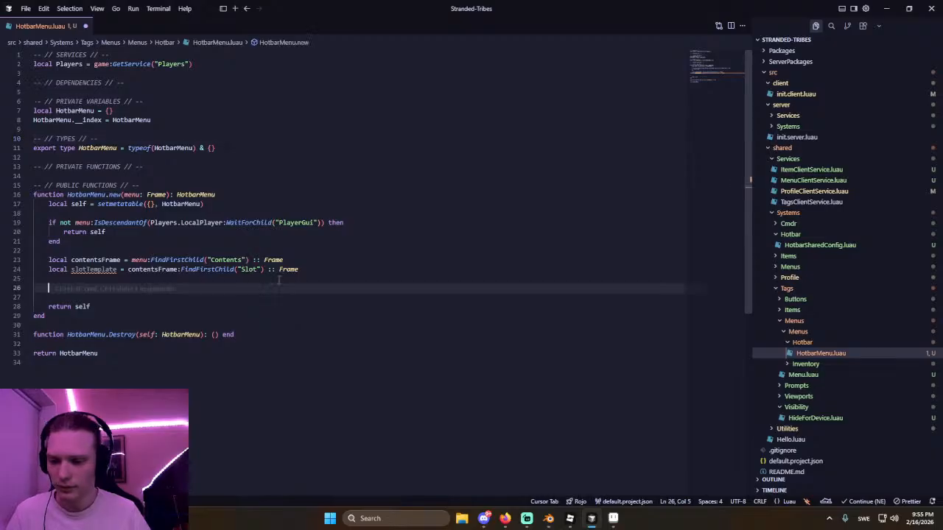
# In HotbarMenu.new, add a loop from 1 to HotbarSharedConfig.CONSTANTS.HOTBAR_SLOT_COUNT that clones slotTemplate as slotFrame, names it "Slot" .. i and parents it to contentsFrame.
pyautogui.click(279, 286)
pyautogui.press('Tab')
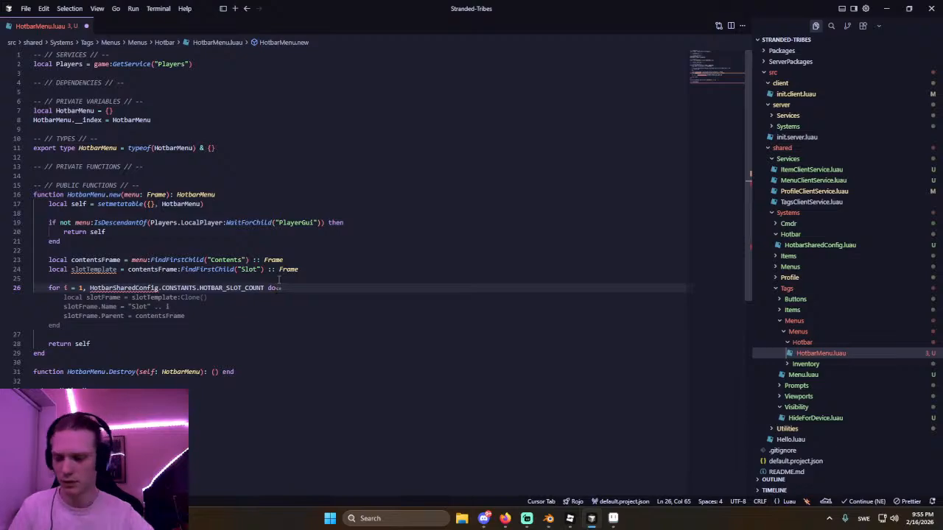
pyautogui.press('Tab')
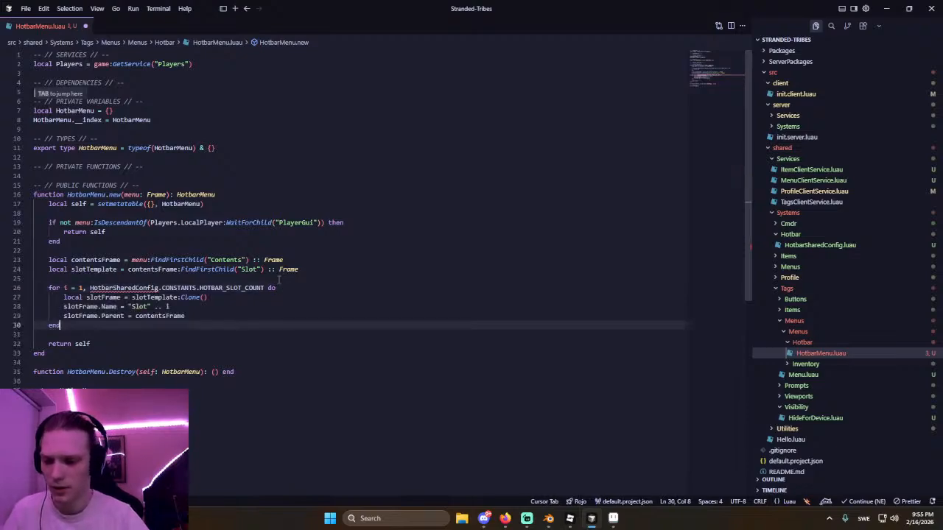
# Set slotFrame.LayoutOrder to i inside the loop, on the line above the Parent assignment.
pyautogui.hotkey('ctrl', 'shift', 'Return')
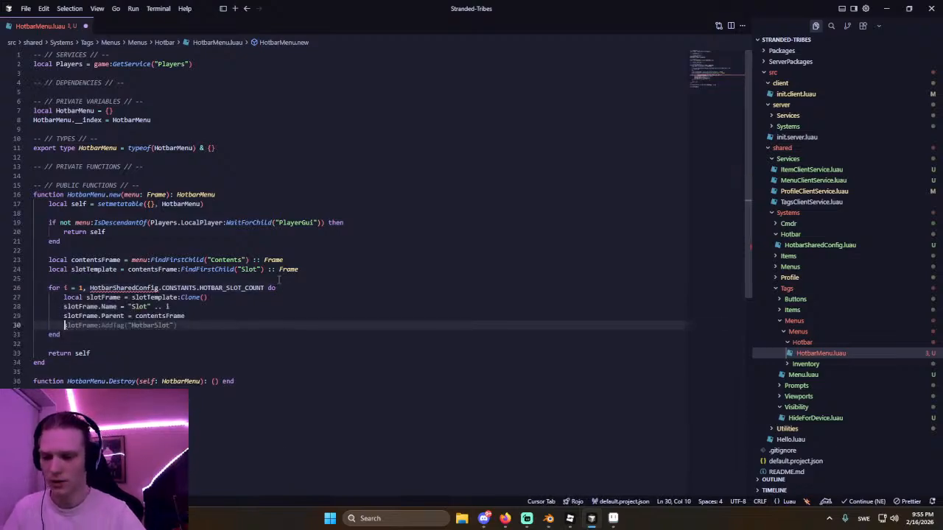
pyautogui.write('slotFrame.Orde')
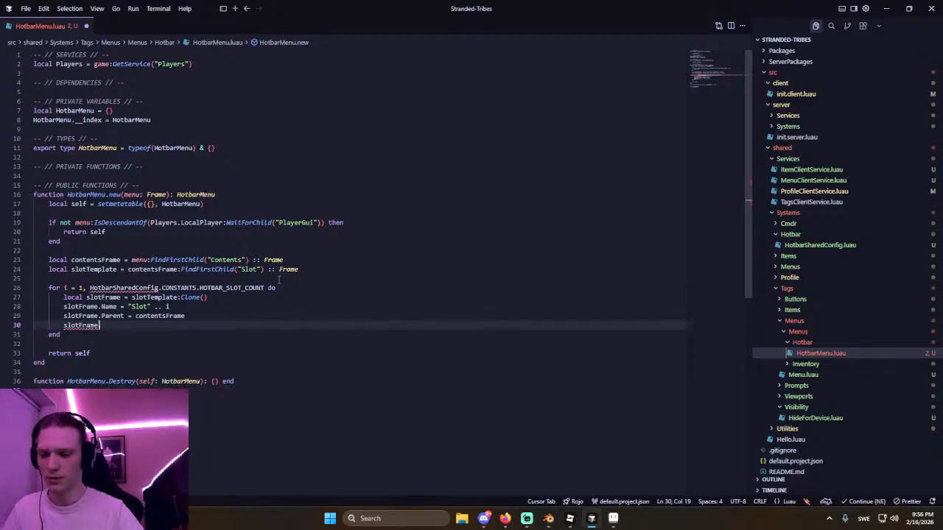
pyautogui.press('Tab')
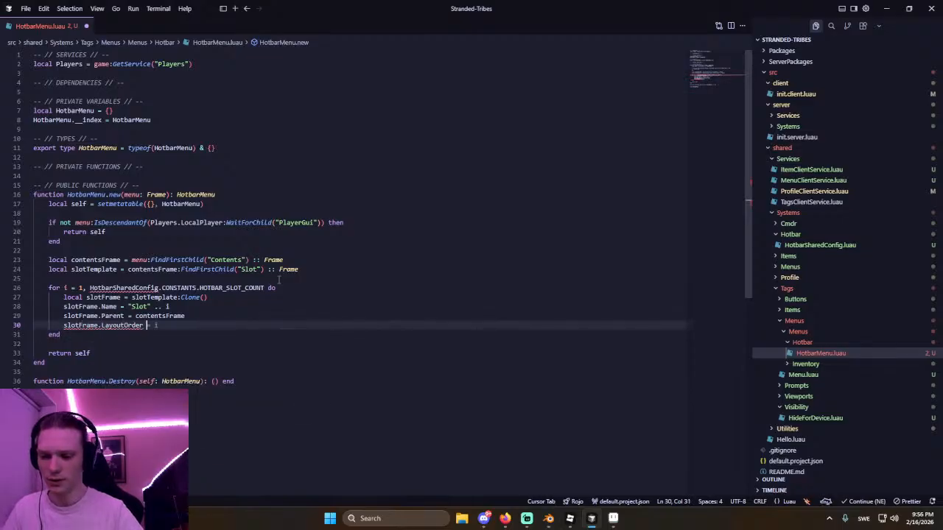
pyautogui.press('Tab')
pyautogui.hotkey('alt', 'Up')
pyautogui.press('Down')
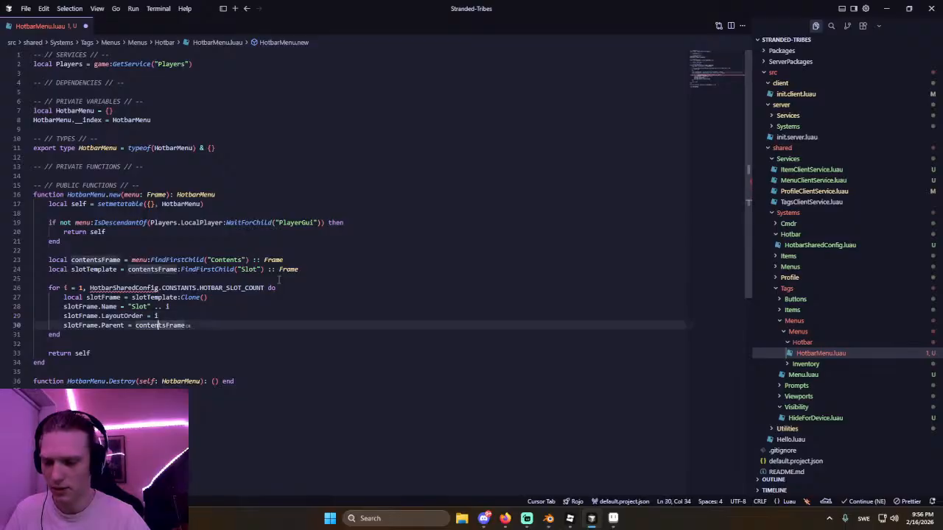
# Below the Parent assignment, set slotFrame.Visible to true and add the "HotbarSlot" tag to slotFrame.
pyautogui.press('Return')
pyautogui.write('slotF')
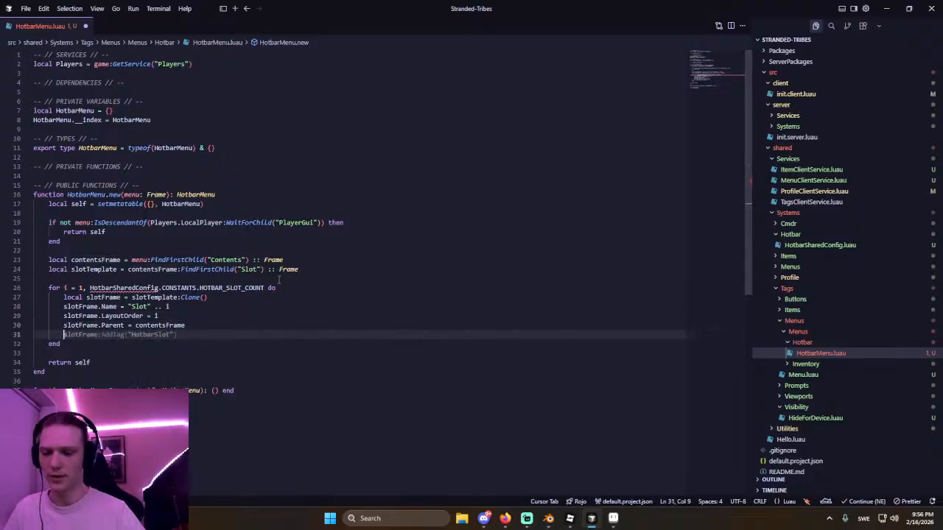
pyautogui.write('rame.Visible = true')
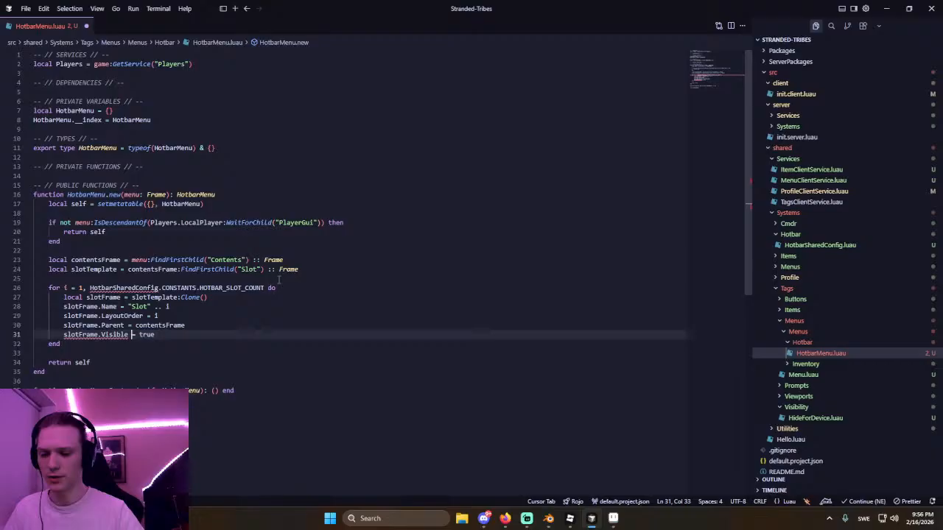
pyautogui.press('Return')
pyautogui.write('slotFrame')
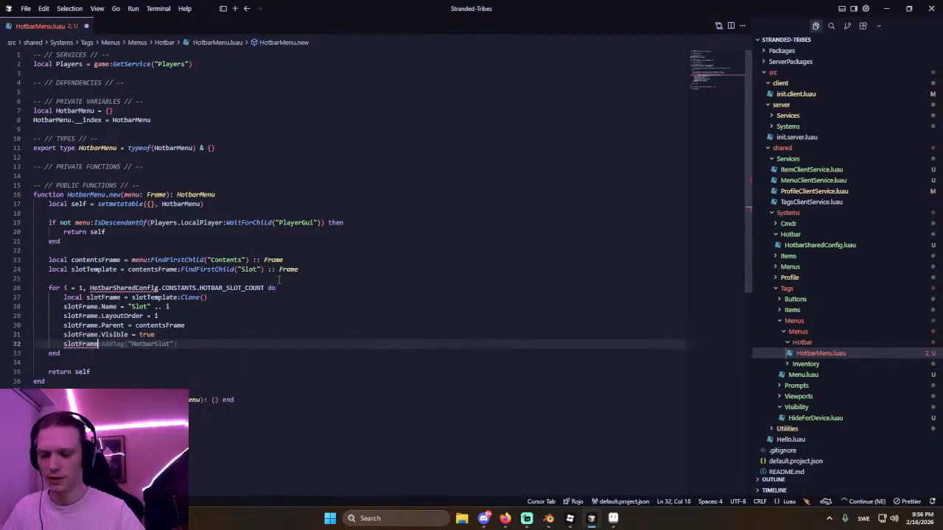
pyautogui.write(':')
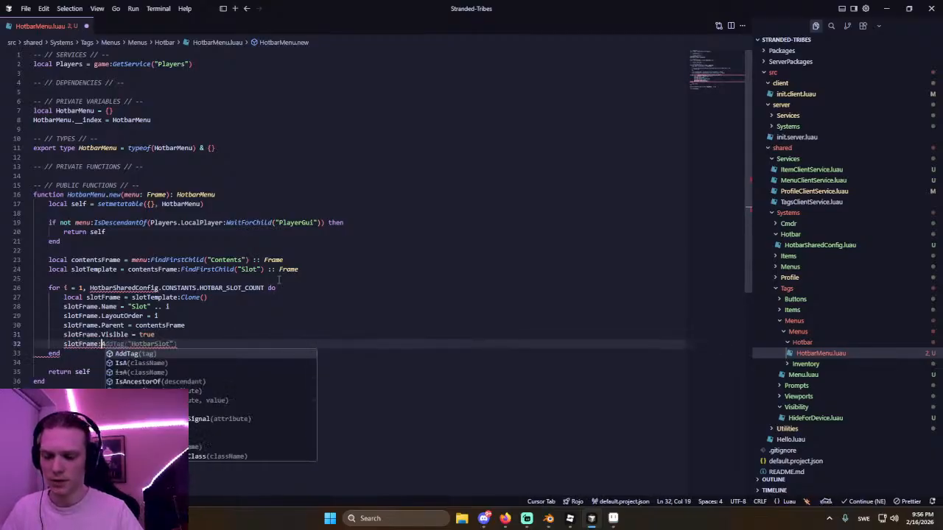
pyautogui.write('AddTag("HotbarS')
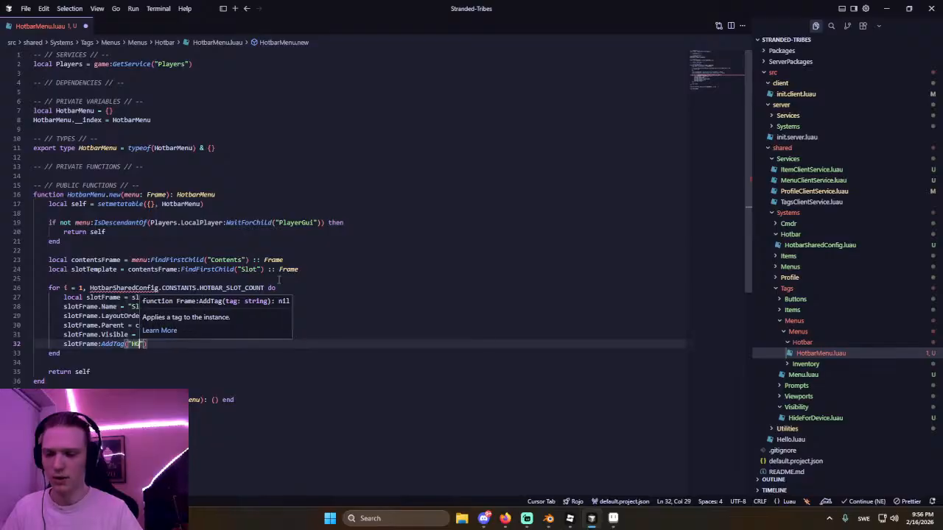
pyautogui.press('Tab')
# Above the AddTag line, set slotFrame's "HotbarSlotIndex" attribute to i, and leave an empty line above it.
pyautogui.hotkey('ctrl', 'shift', 'Return')
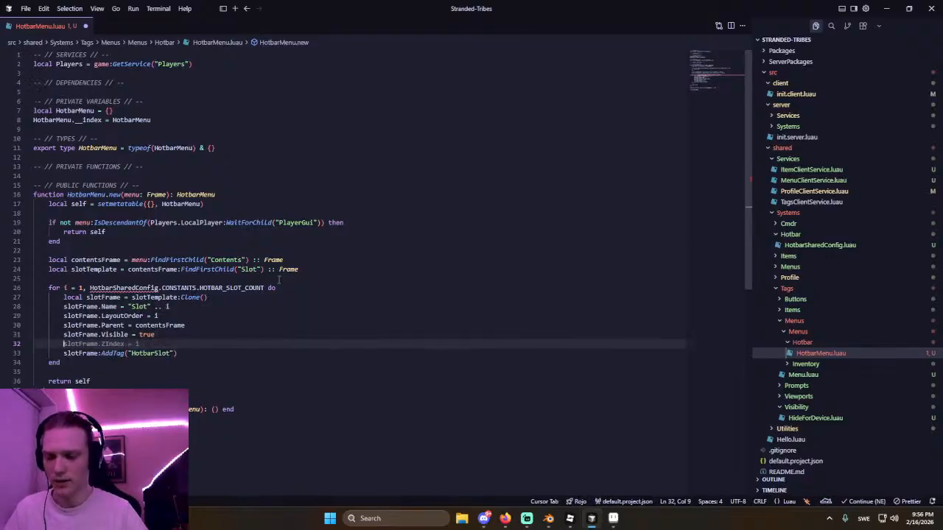
pyautogui.write('slotFrame:SetAttribute("attribute")')
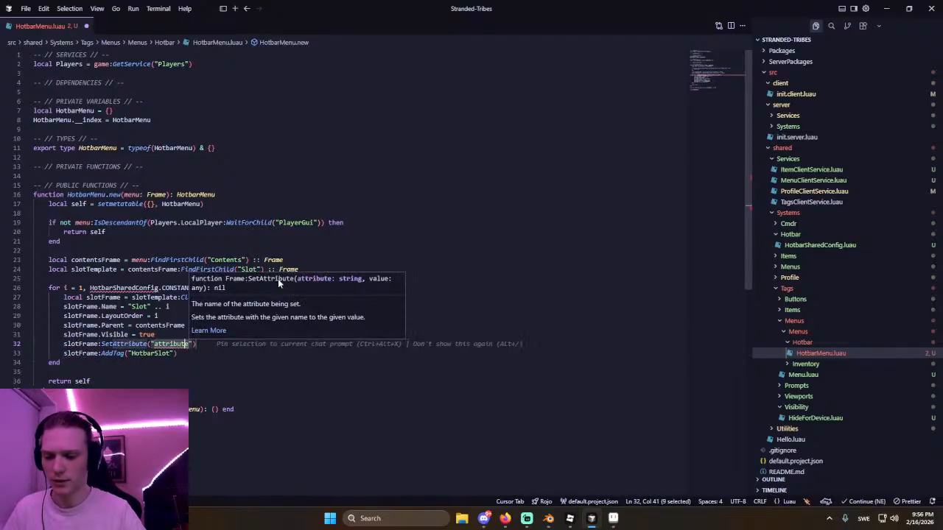
pyautogui.press('BackSpace')
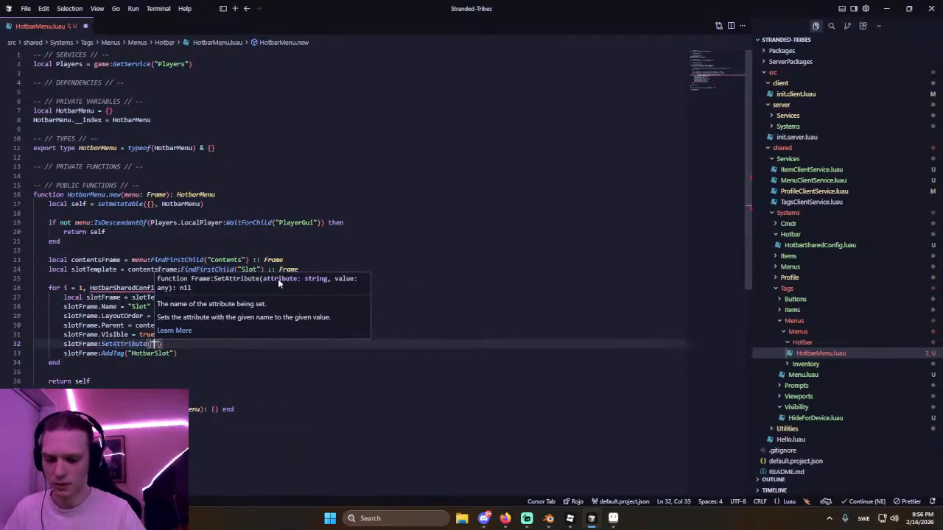
pyautogui.write('Hotbar')
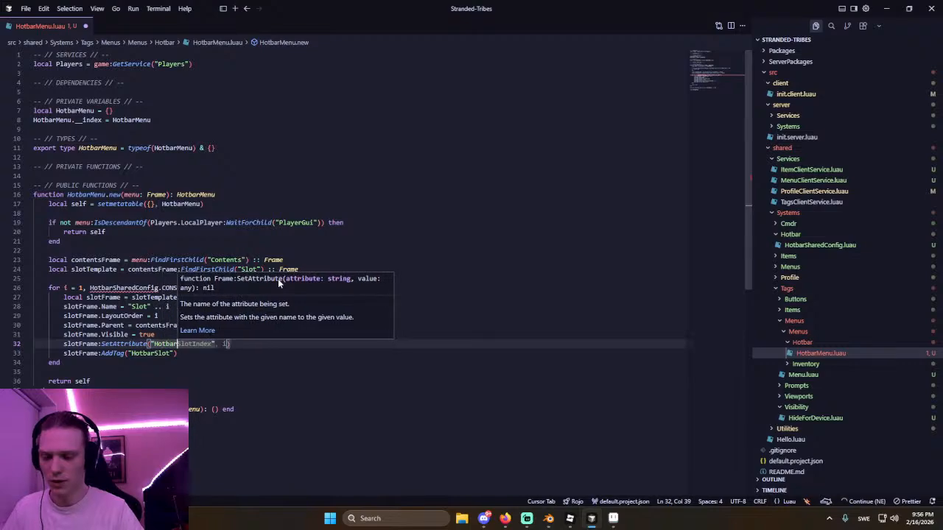
pyautogui.press('Tab')
pyautogui.press('Tab')
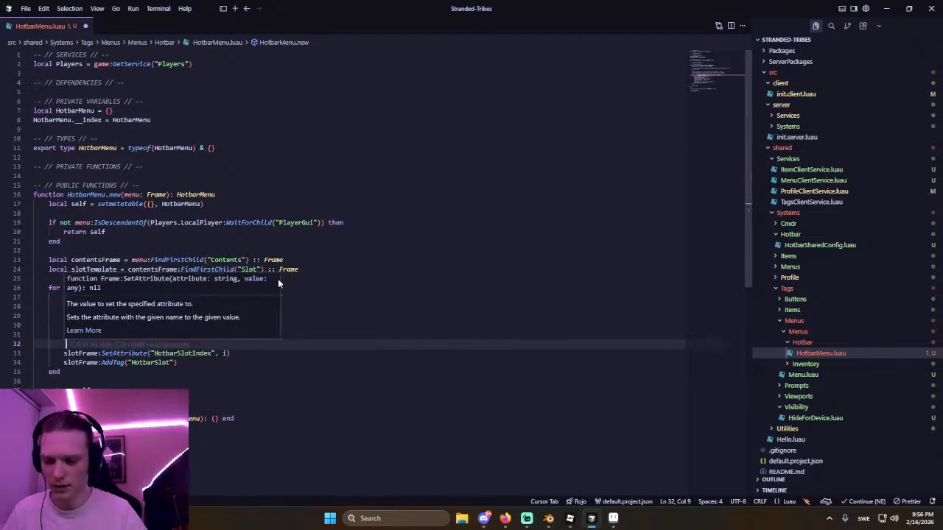
pyautogui.press('Down')
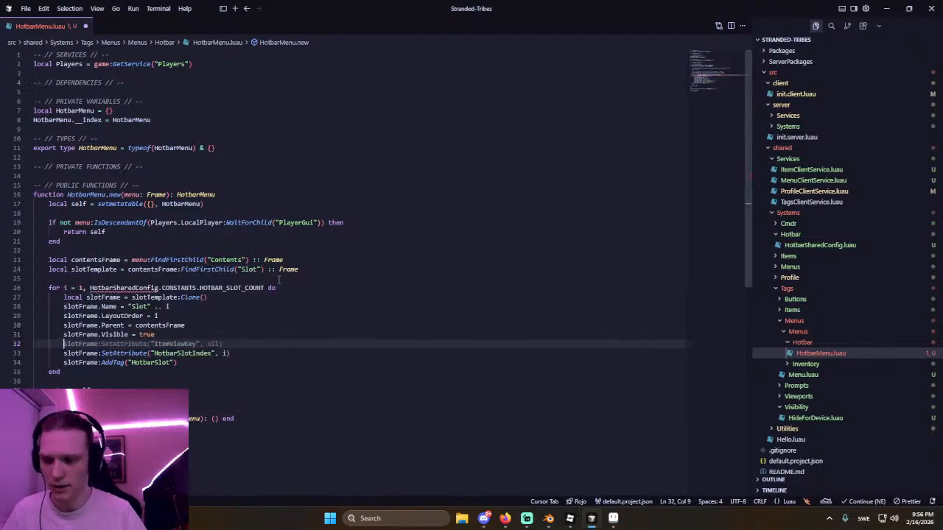
# Add the ReplicatedStorage service and, under dependencies, require HotbarSharedConfig from ReplicatedStorage.Shared.Systems.Hotbar in HotbarMenu.
pyautogui.click(129, 296)
pyautogui.click(128, 288)
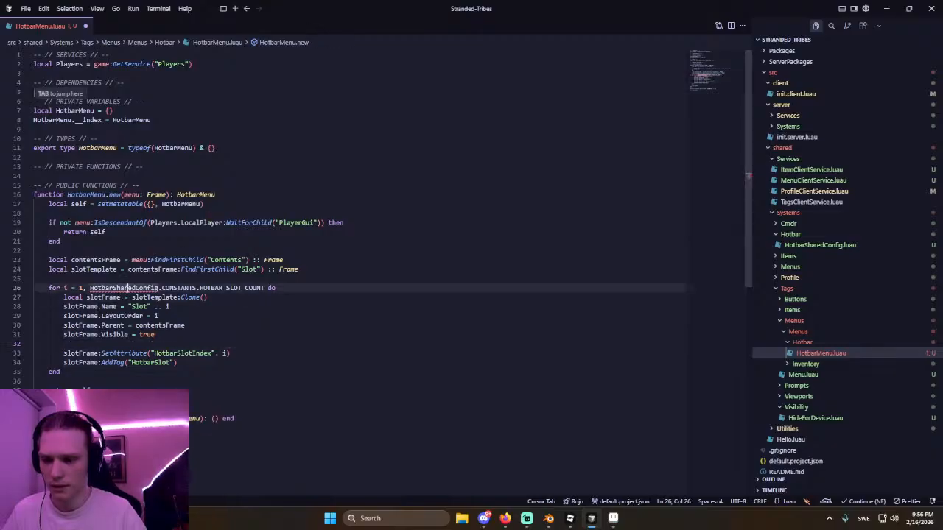
pyautogui.press('Tab')
pyautogui.press('Tab')
pyautogui.press('Tab')
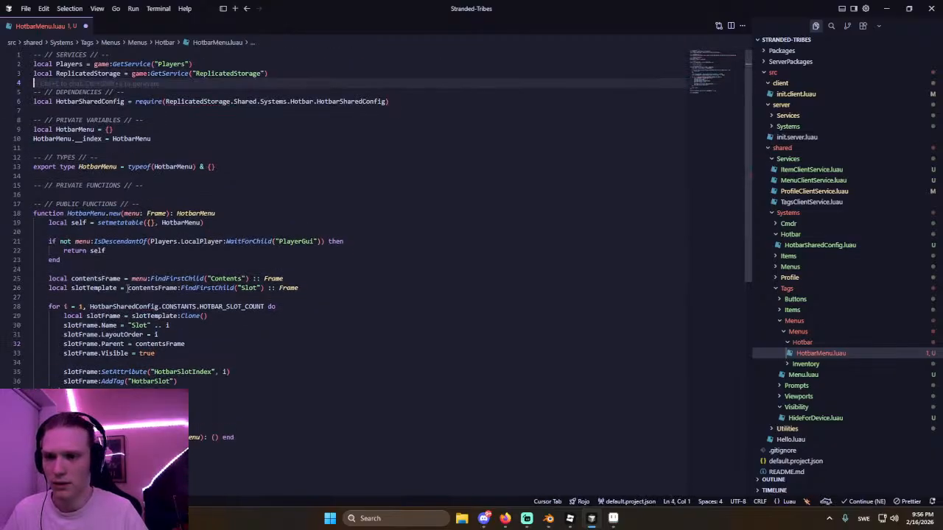
pyautogui.scroll(-3, 122, 267)
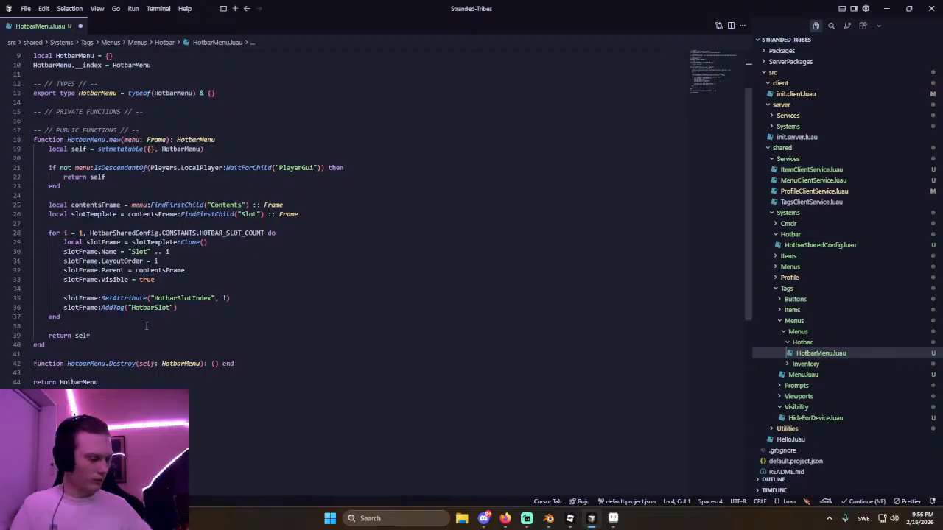
# Review the slot-cloning loop in HotbarMenu.new and the scripts in the Inventory folder.
pyautogui.click(128, 200)
pyautogui.click(88, 167)
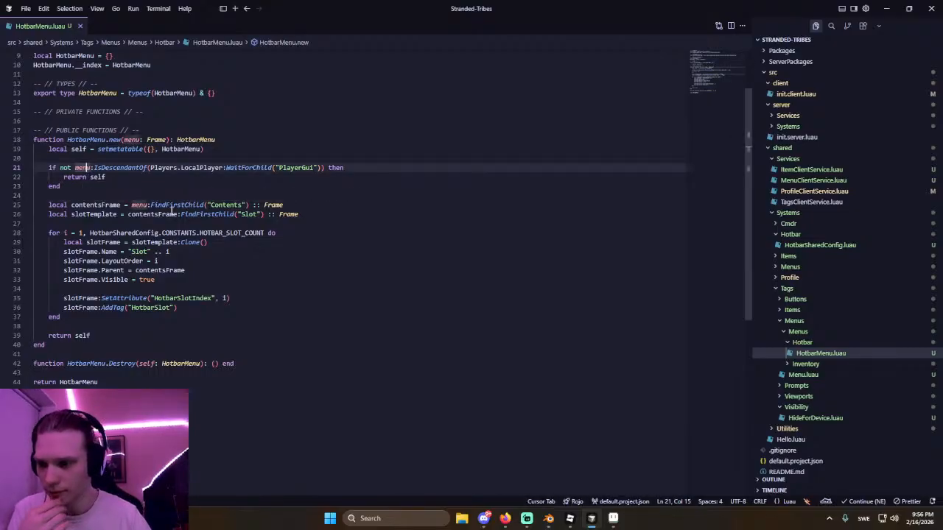
pyautogui.click(183, 178)
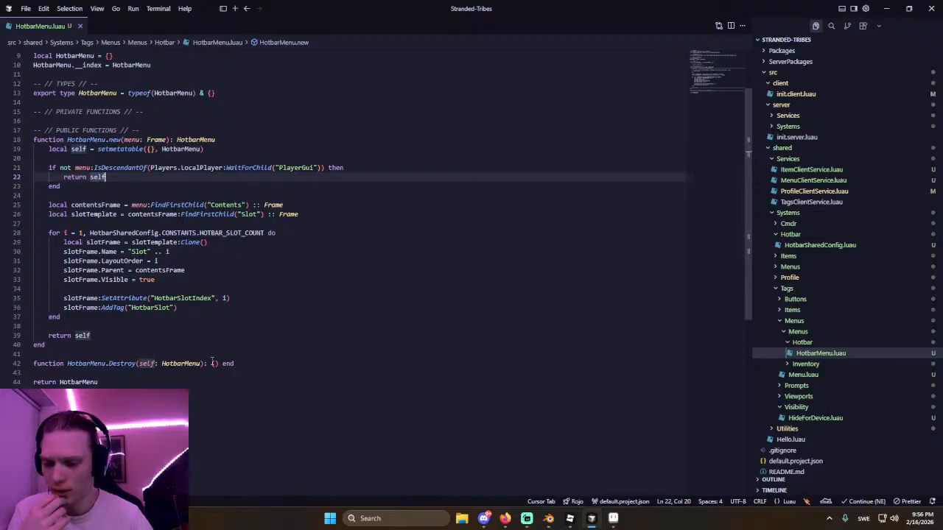
pyautogui.click(496, 270)
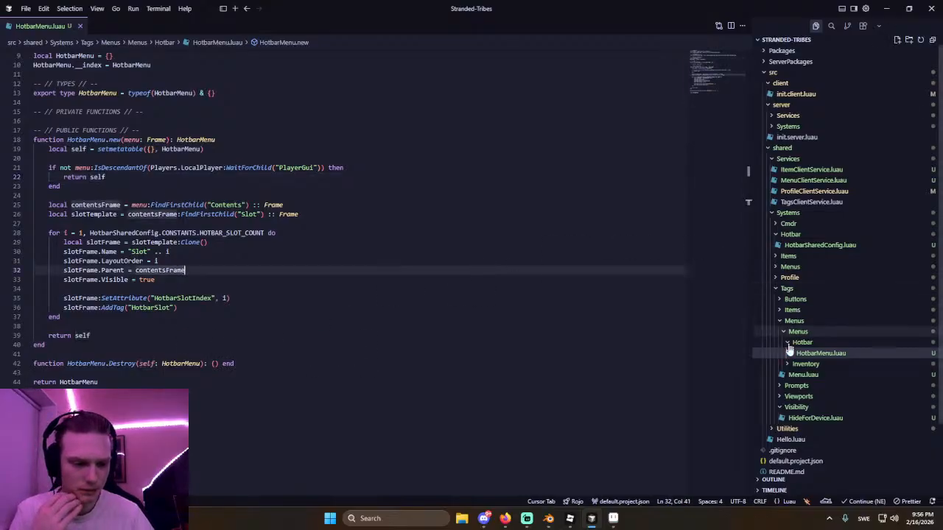
pyautogui.click(803, 364)
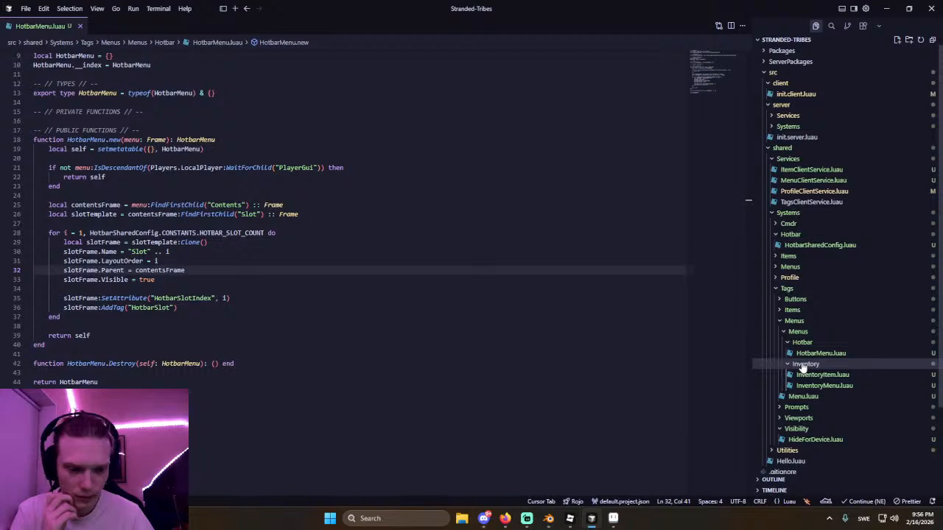
pyautogui.click(97, 291)
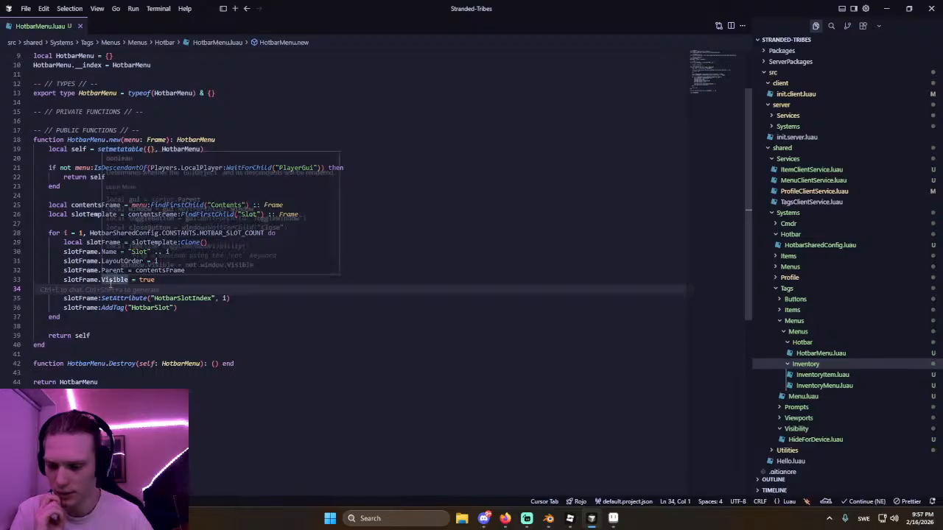
pyautogui.click(104, 280)
pyautogui.press('End')
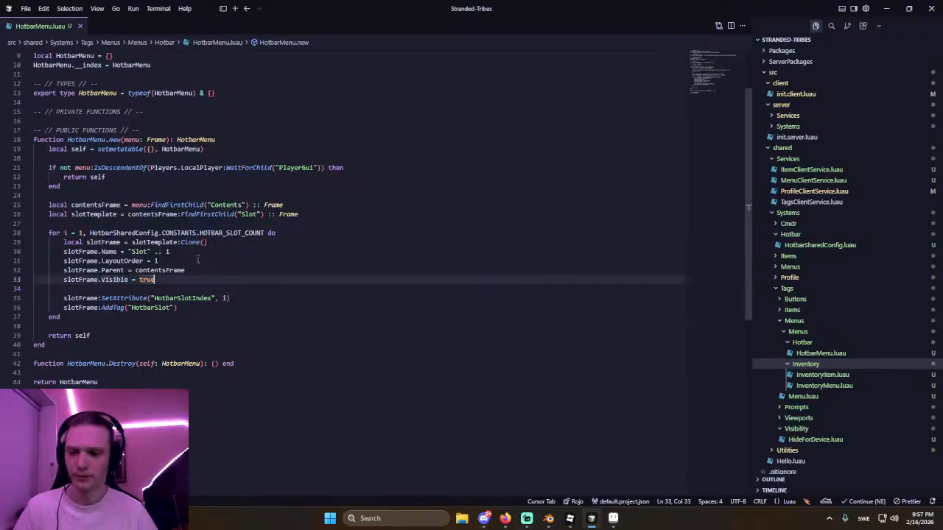
pyautogui.click(266, 242)
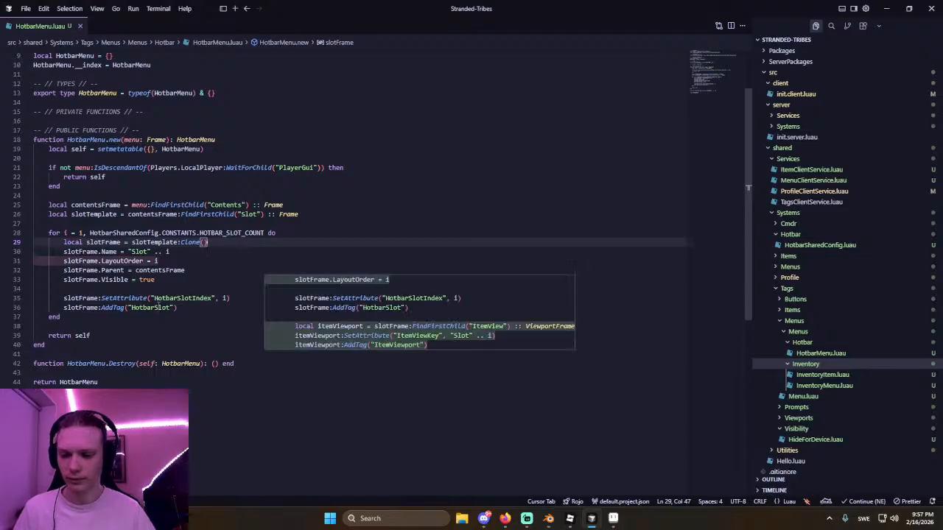
pyautogui.press('Down')
pyautogui.press('Down')
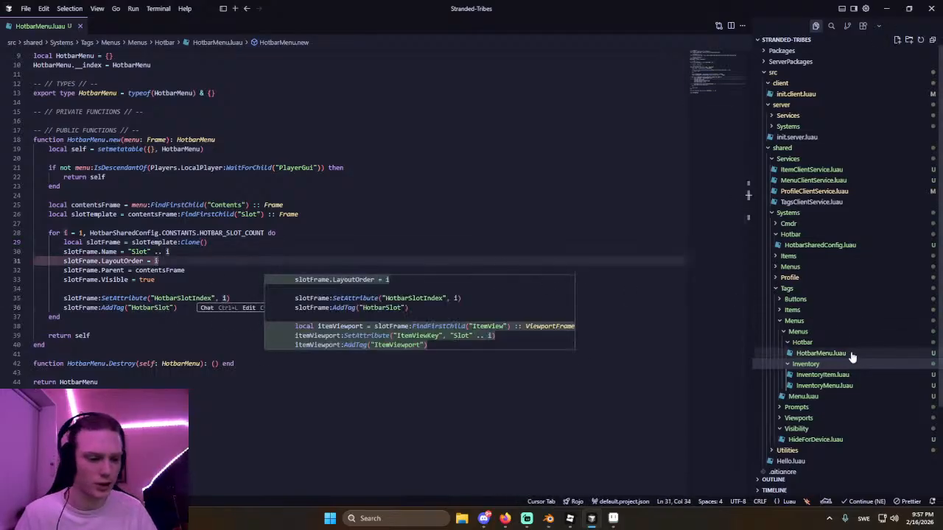
# Create a new file named HotbarSlot.luau in the Tags/Menus/Menus/Hotbar folder.
pyautogui.click(802, 342)
pyautogui.click(896, 40)
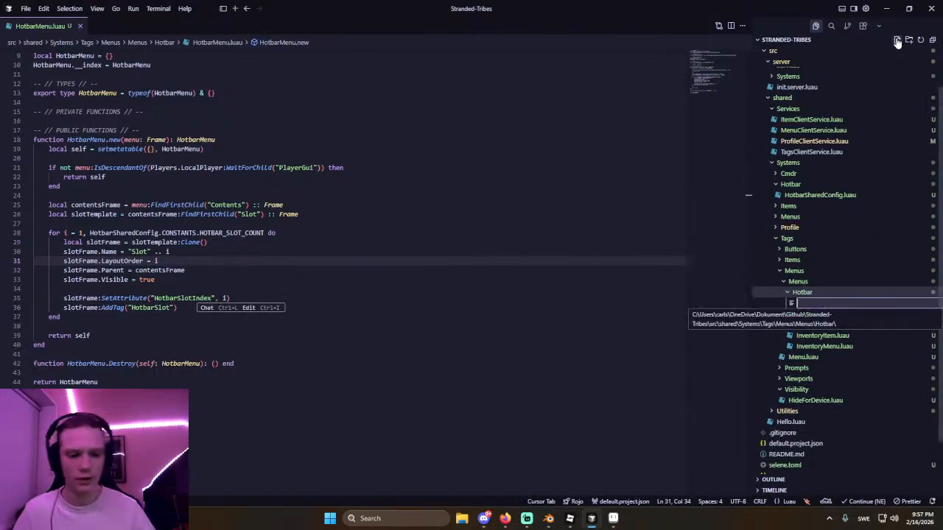
pyautogui.write('HotbarSlot')
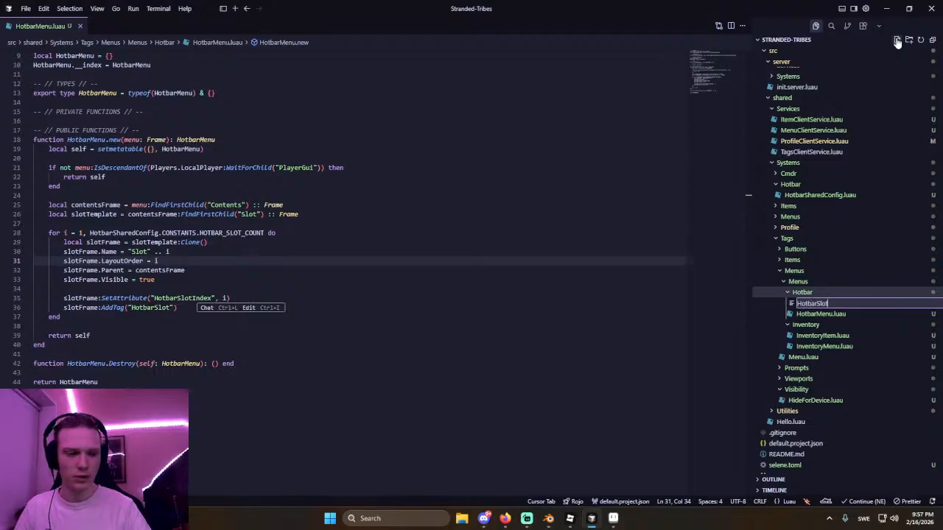
pyautogui.write('.luau')
pyautogui.press('Return')
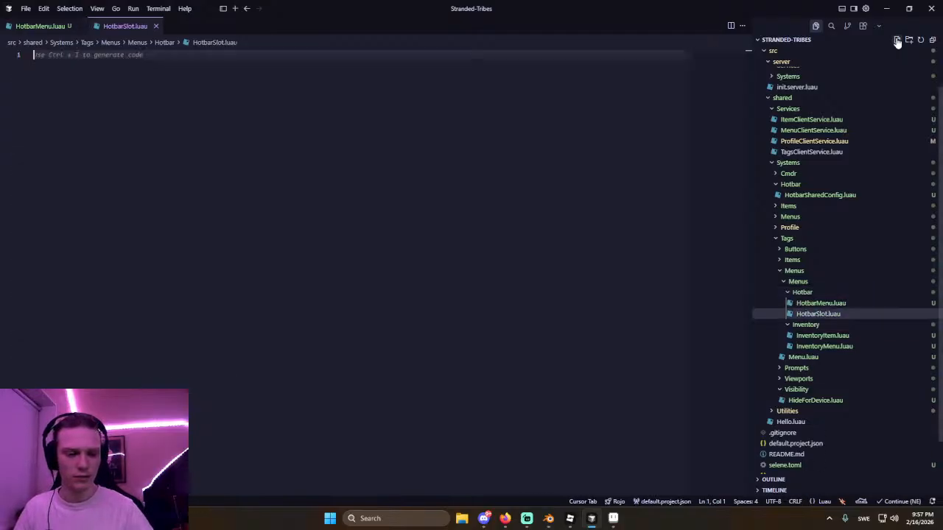
# Fill HotbarSlot.luau with the class snippet, name the class HotbarSlot, and save the file.
pyautogui.write('class')
pyautogui.press('Tab')
pyautogui.write('HotbarSlot')
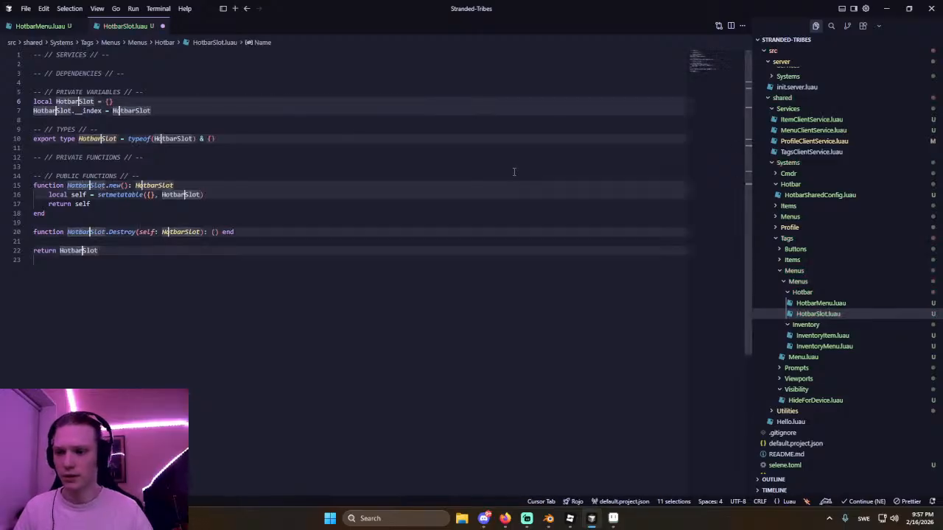
pyautogui.click(271, 213)
pyautogui.click(265, 195)
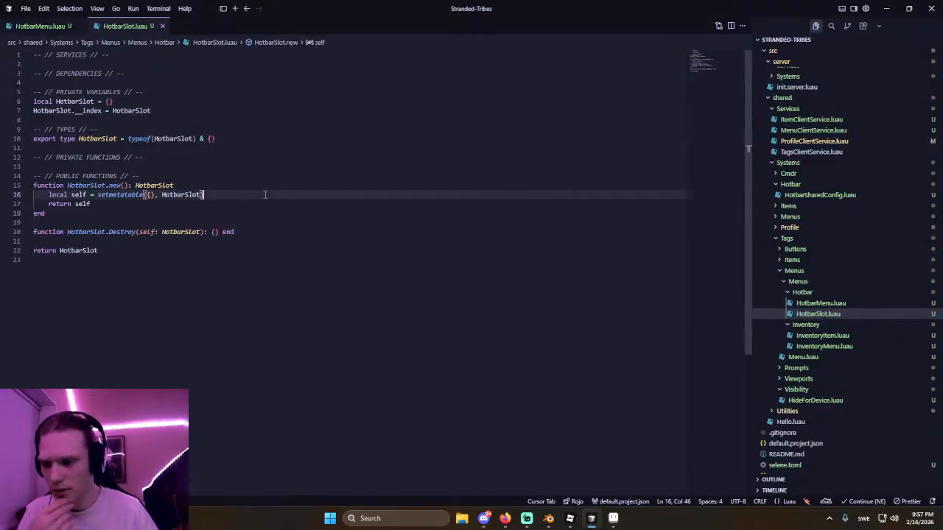
# Give HotbarSlot.new a slotFrame: Frame parameter and store its "HotbarSlotIndex" attribute in a local slotIndex cast to number.
pyautogui.click(124, 185)
pyautogui.write('slotFrame: Frame')
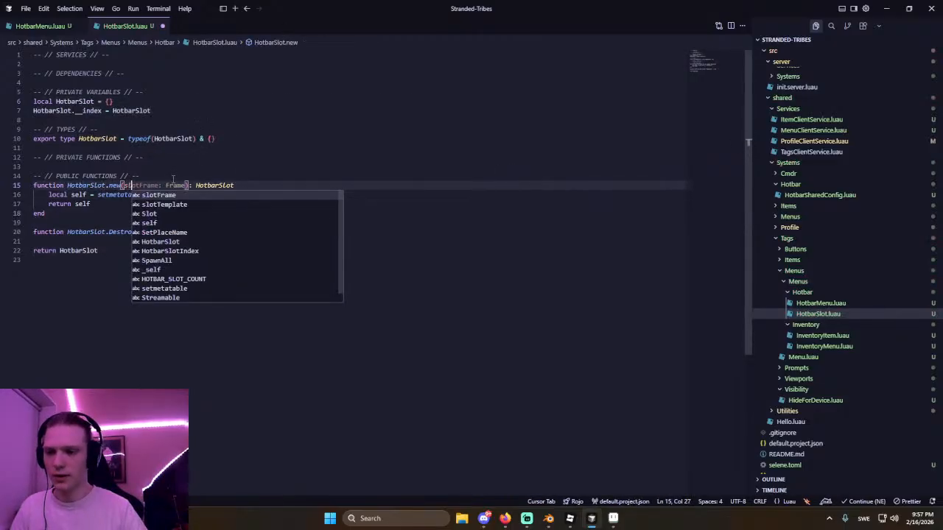
pyautogui.click(228, 189)
pyautogui.press('Down')
pyautogui.press('Return')
pyautogui.press('Return')
pyautogui.press('Return')
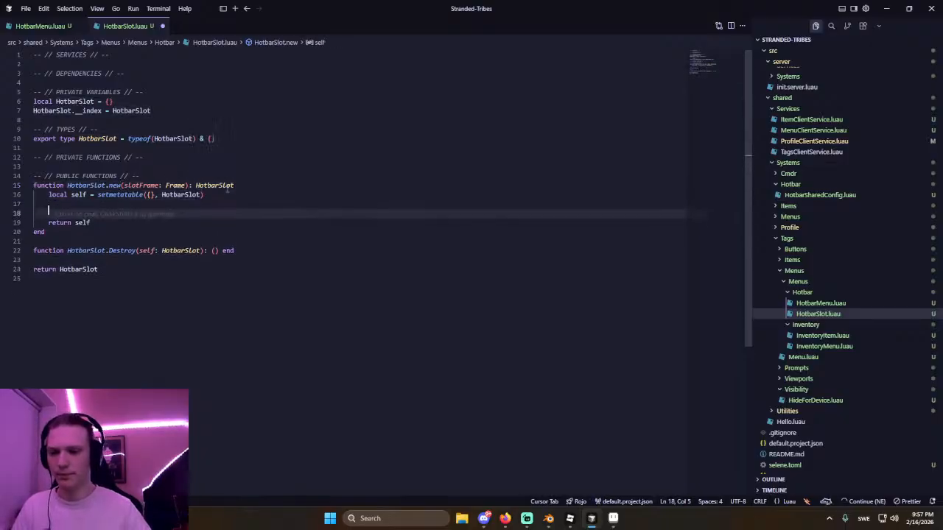
pyautogui.press('Up')
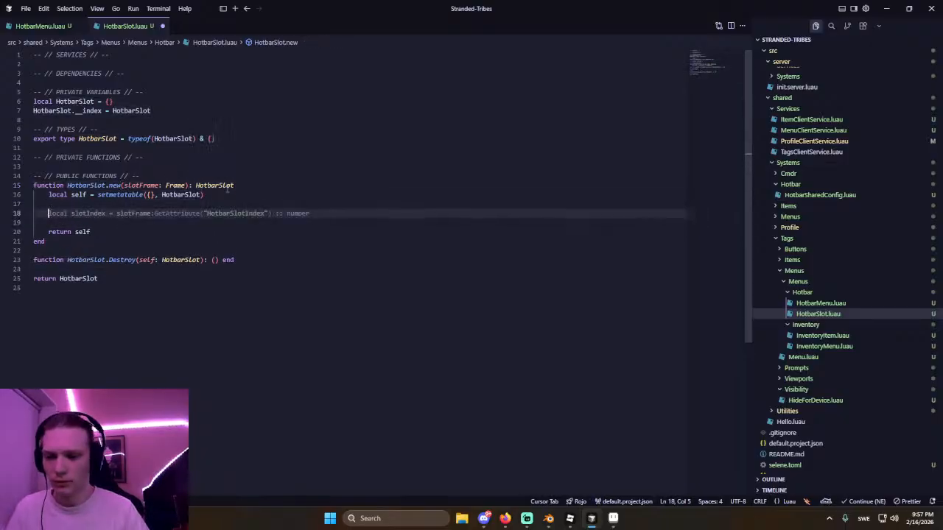
pyautogui.press('Tab')
pyautogui.press('Return')
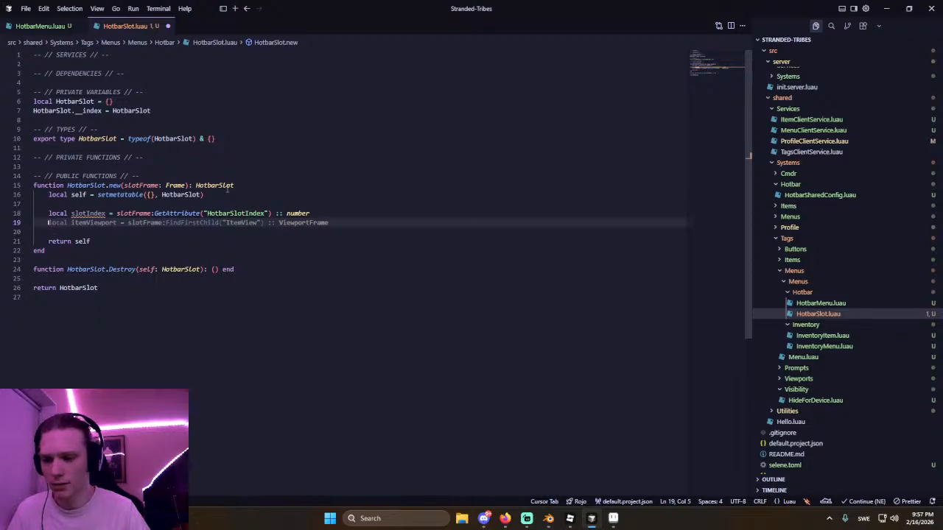
# Check the ItemView inside the hotbar Slot template in Roblox Studio and return to the code editor.
pyautogui.hotkey('alt', 'Tab')
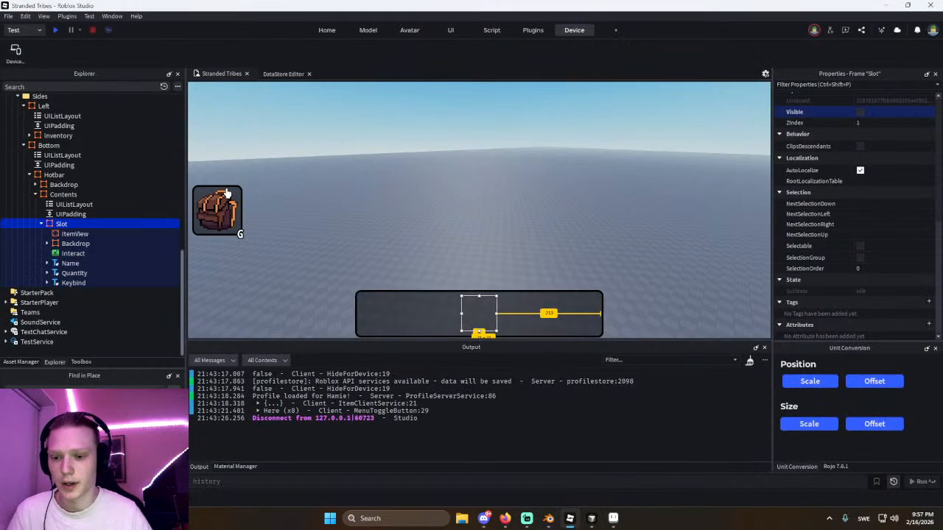
pyautogui.click(73, 233)
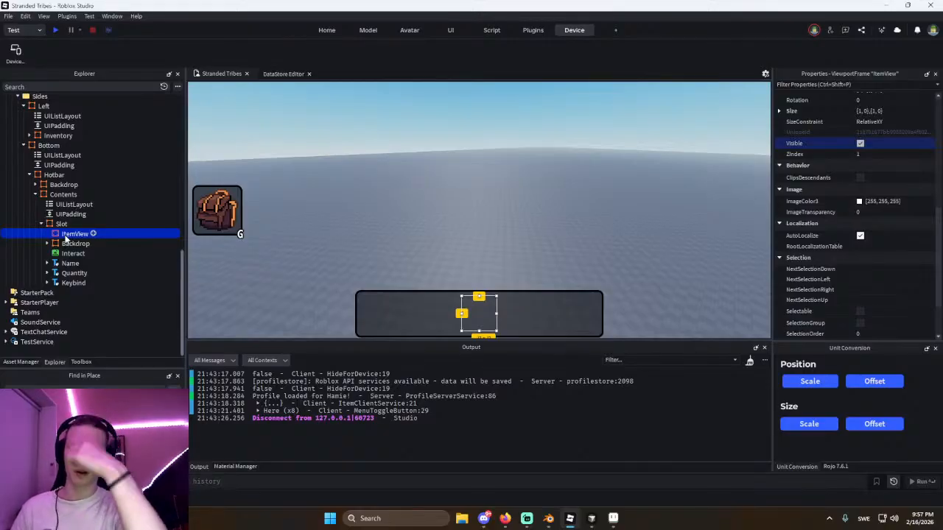
pyautogui.hotkey('alt', 'Tab')
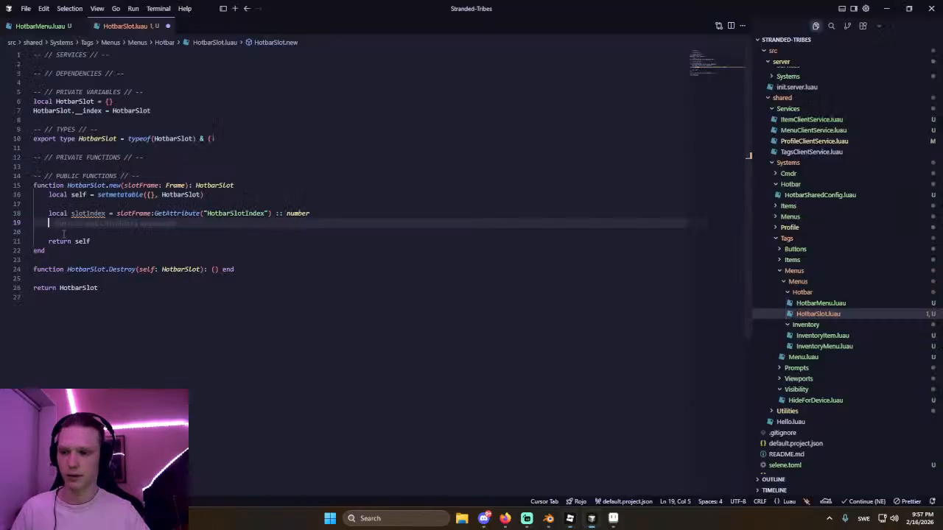
# In HotbarMenu.luau, set slotFrame's "ItemKey" attribute to nil on a new line below the HotbarSlotIndex attribute.
pyautogui.click(40, 26)
pyautogui.click(242, 295)
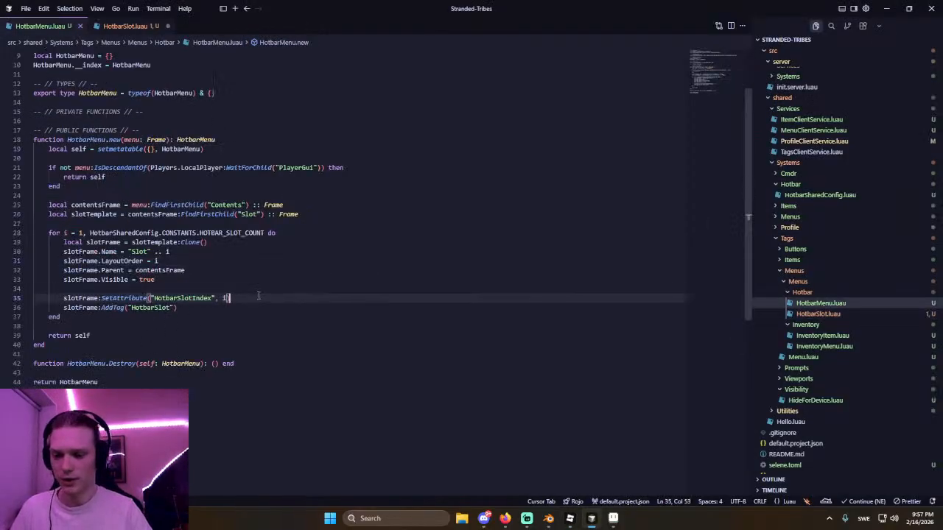
pyautogui.press('Return')
pyautogui.write('slot')
pyautogui.press('Return')
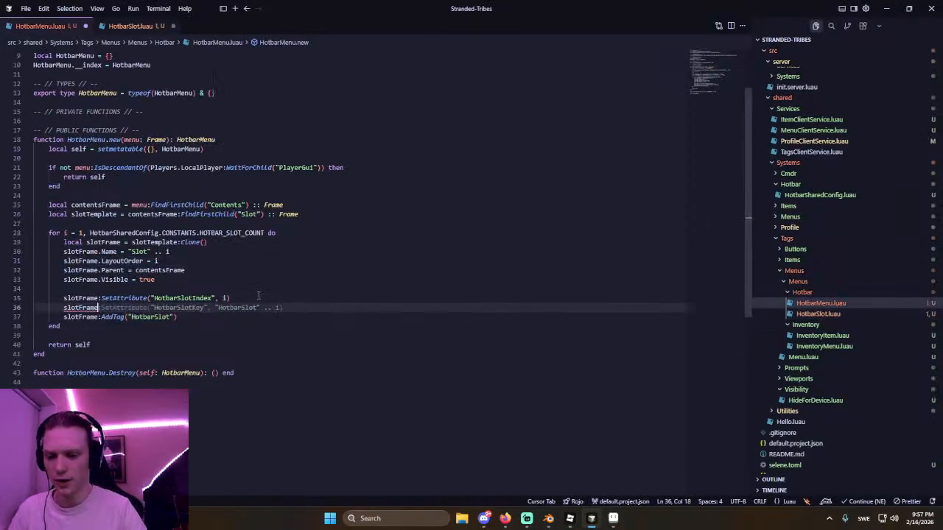
pyautogui.write(':SetAttribute("')
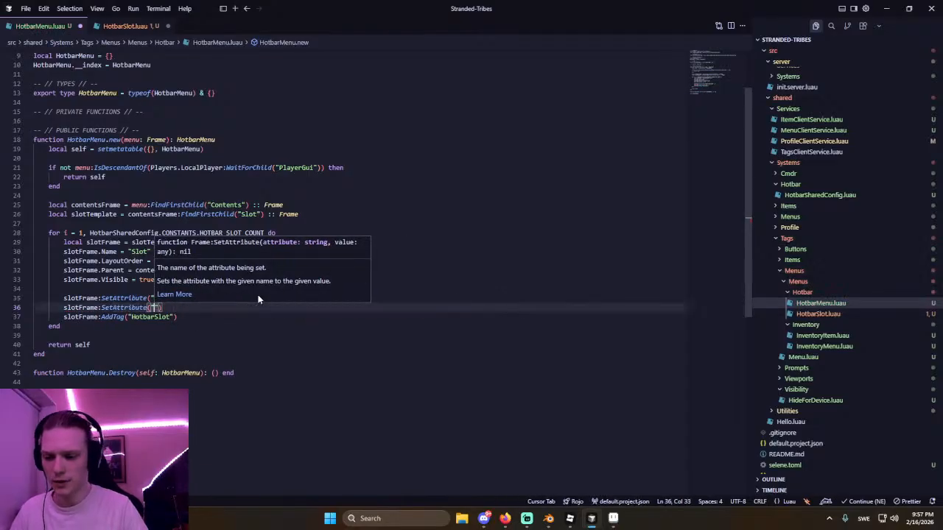
pyautogui.write('Slot')
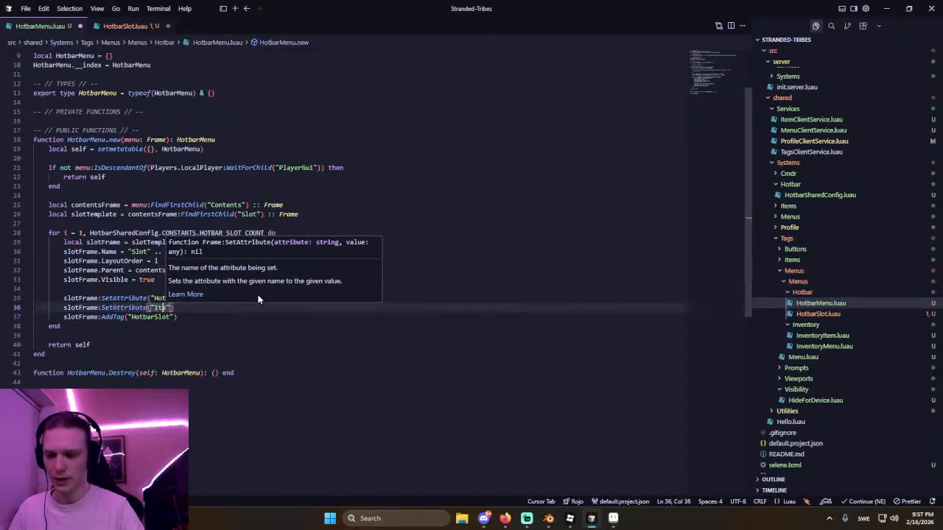
pyautogui.hotkey('ctrl', 'BackSpace')
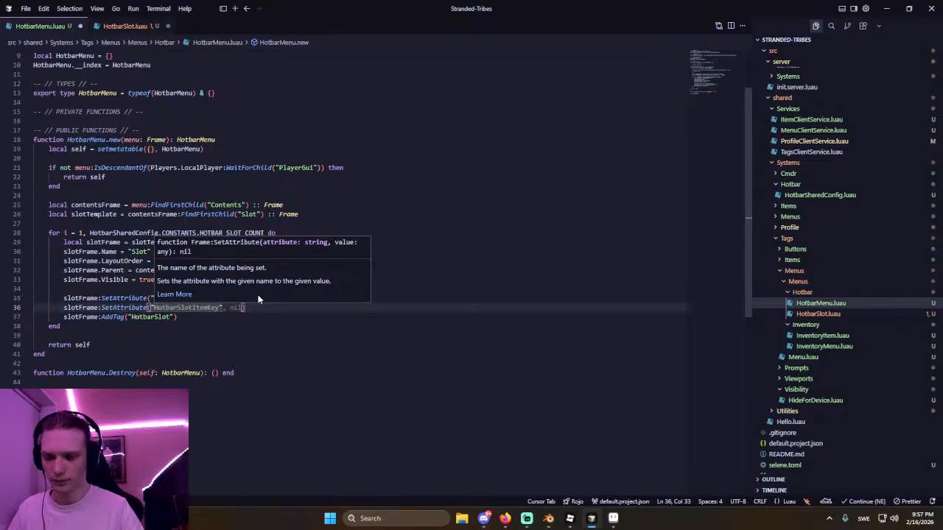
pyautogui.write('Item')
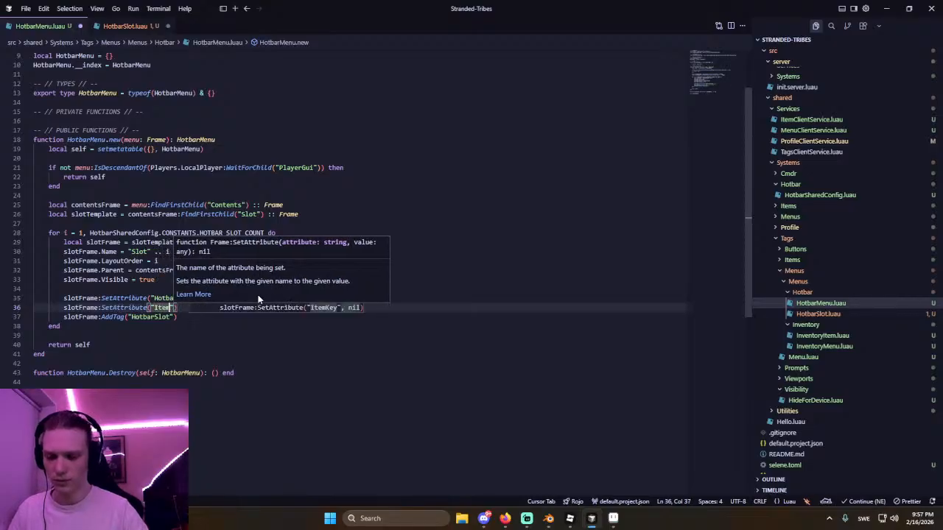
pyautogui.write('Key", ')
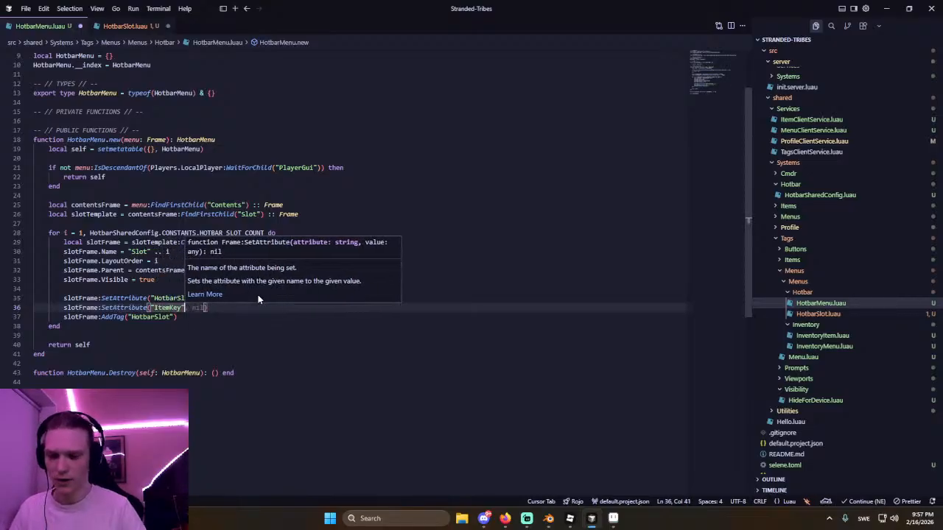
pyautogui.write('nil)')
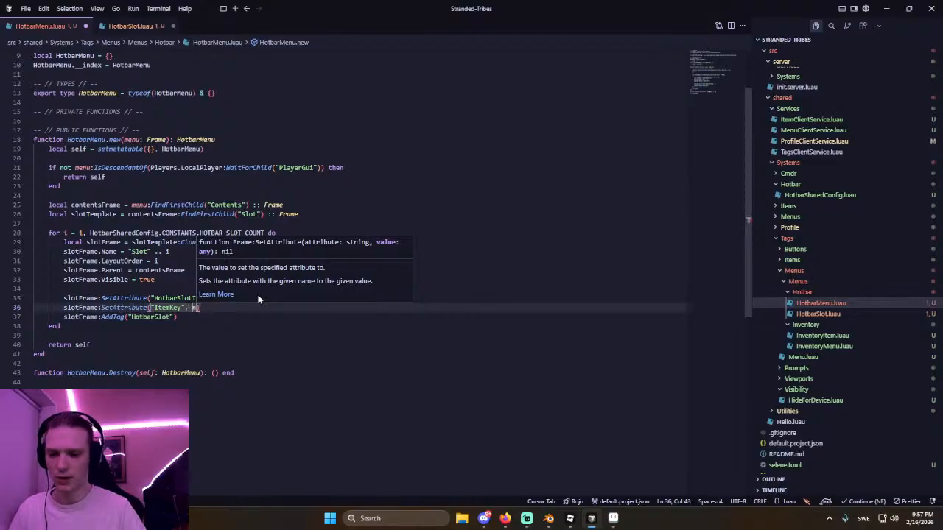
# Set slotFrame's "Quantity" attribute to 0 on the next line, change the ItemKey value to an empty string, and save.
pyautogui.press('Return')
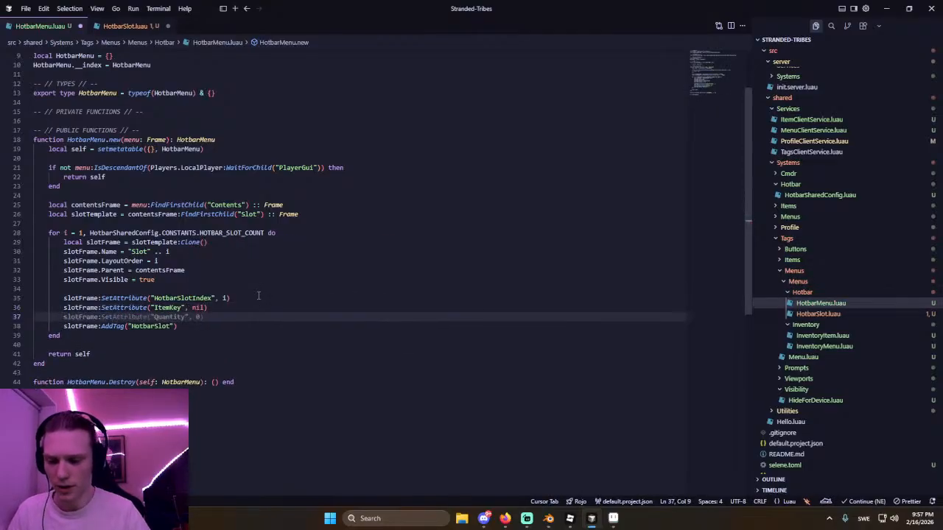
pyautogui.press('Tab')
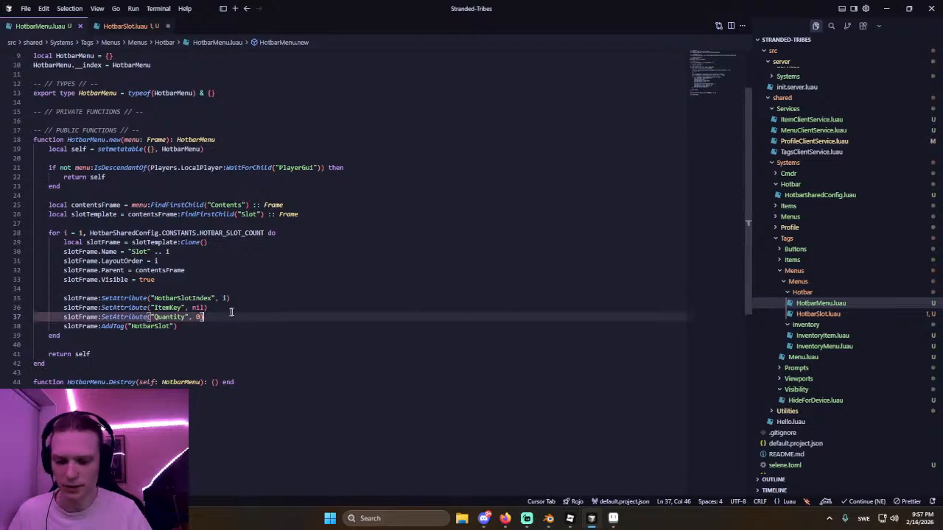
pyautogui.doubleClick(199, 307)
pyautogui.press('BackSpace')
pyautogui.write('"')
pyautogui.hotkey('ctrl', 's')
# Insert an empty line between the Quantity attribute line and the AddTag line.
pyautogui.click(206, 260)
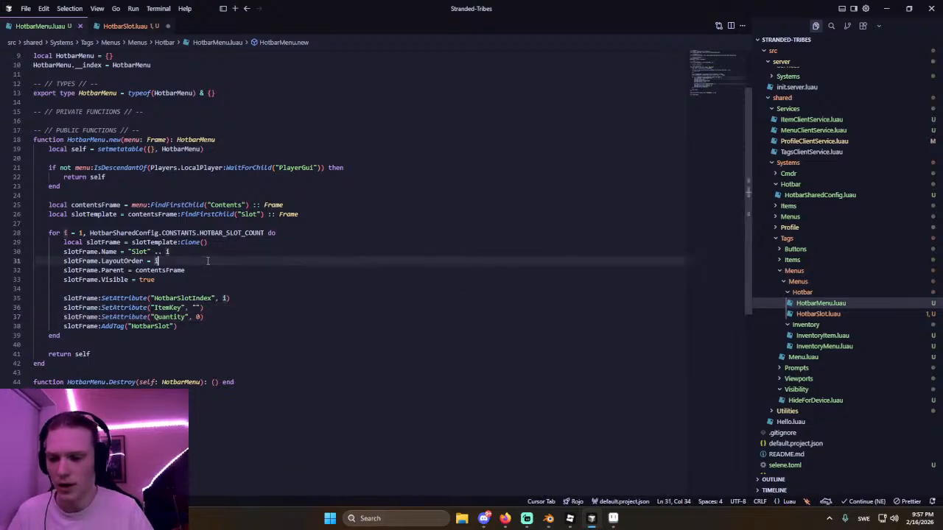
pyautogui.click(207, 299)
pyautogui.click(218, 317)
pyautogui.press('Return')
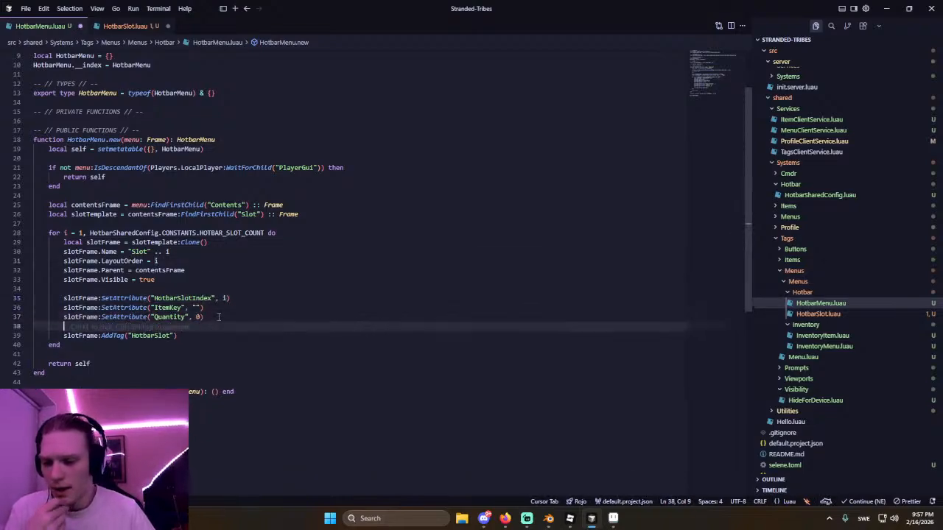
pyautogui.click(204, 287)
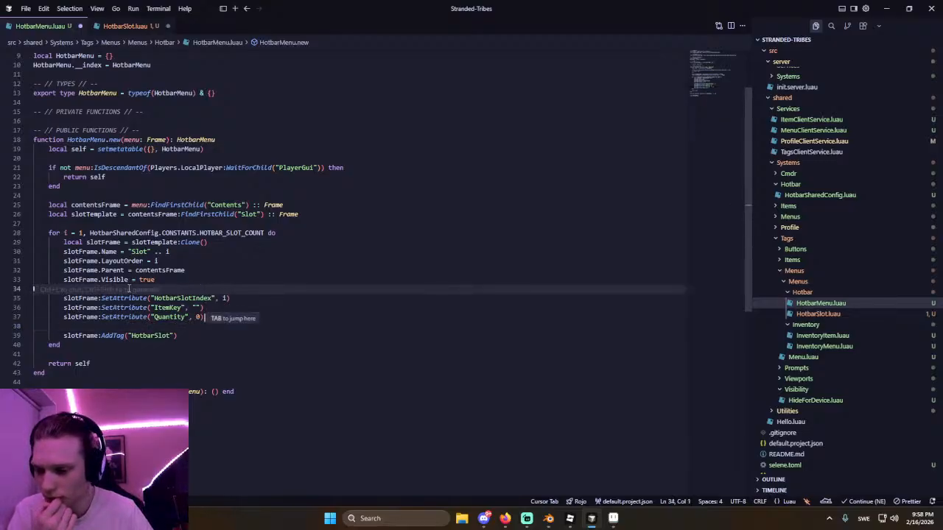
pyautogui.click(216, 223)
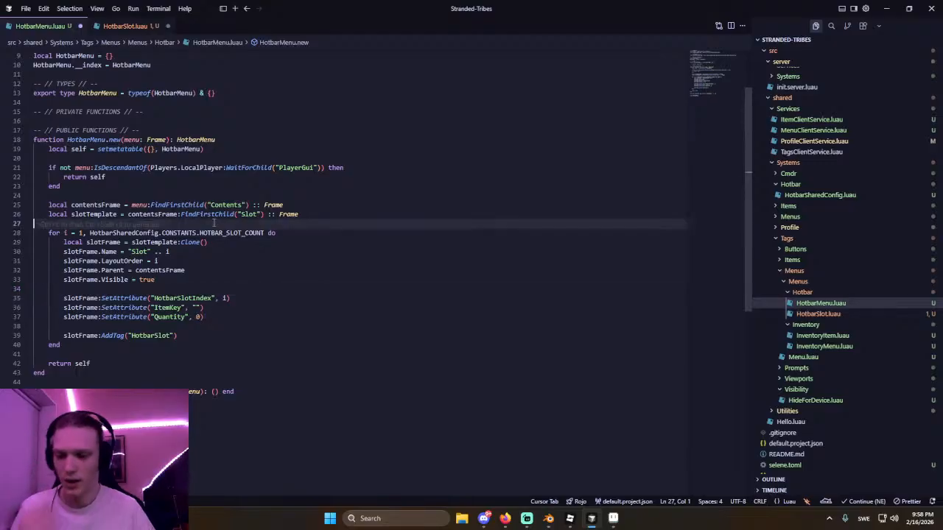
pyautogui.hotkey('ctrl', 'l')
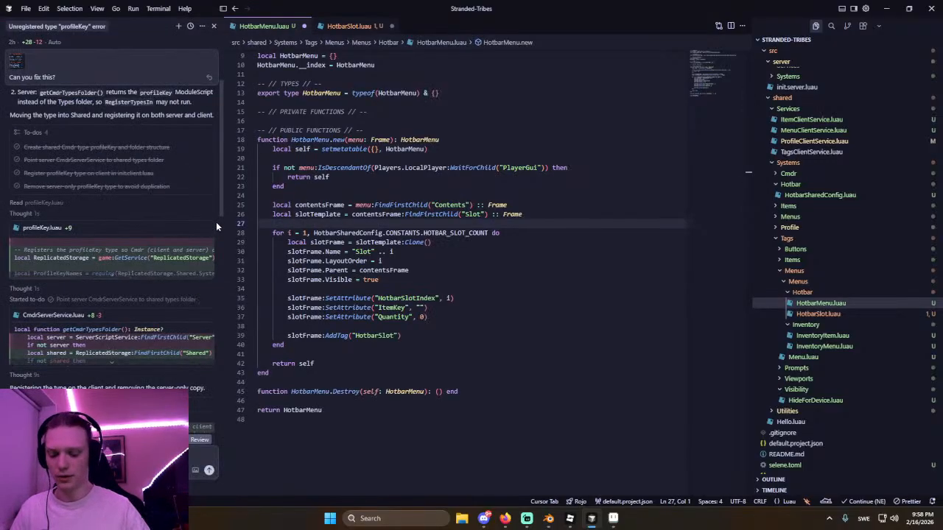
pyautogui.hotkey('ctrl', 'l')
# In ProfileSharedInfo.luau, add an empty Hotbar table to PROFILE_TEMPLATE and "Hotbar" to KEYS, then save and close the file.
pyautogui.hotkey('ctrl', 'p')
pyautogui.write('Profile')
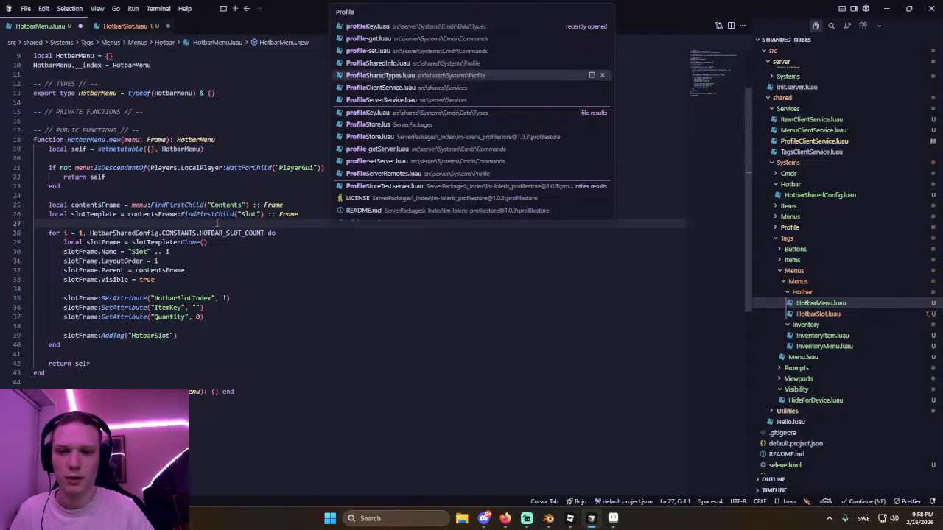
pyautogui.press('Up')
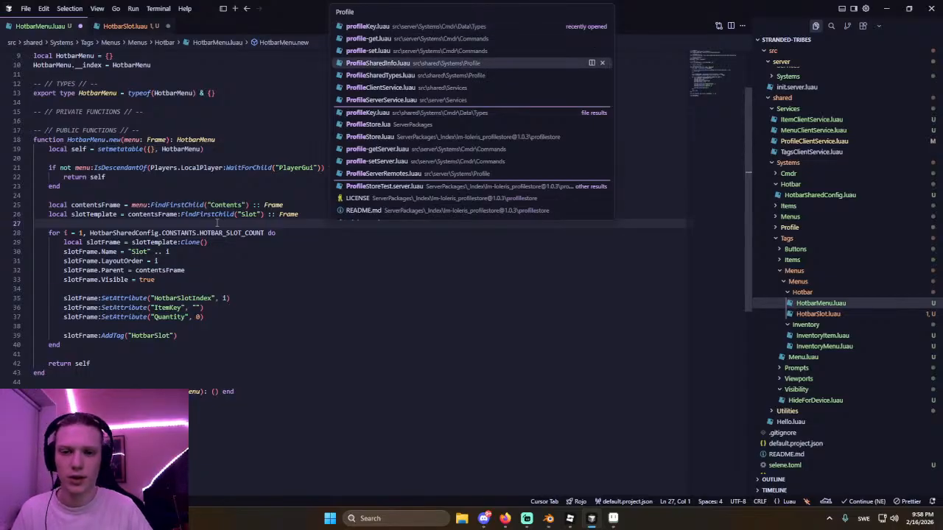
pyautogui.press('Return')
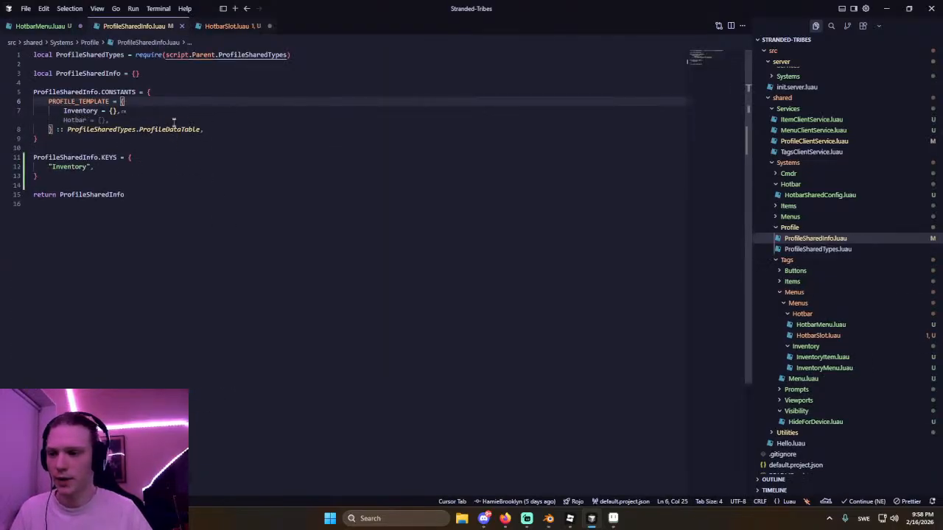
pyautogui.press('Tab')
pyautogui.press('Tab')
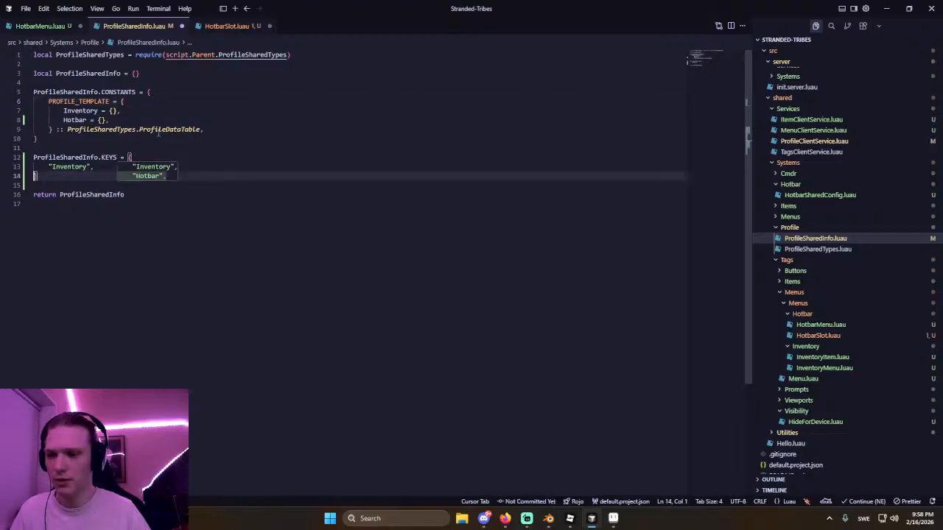
pyautogui.press('Tab')
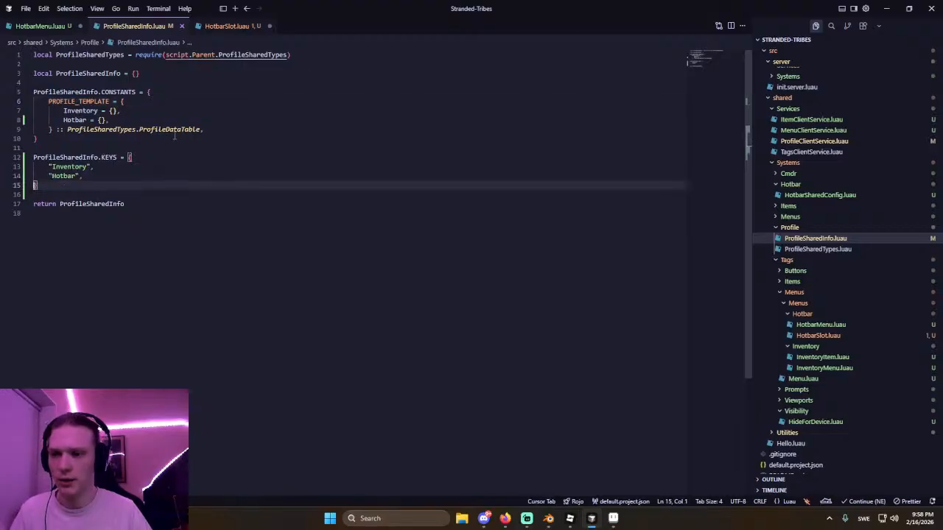
pyautogui.hotkey('ctrl', 'w')
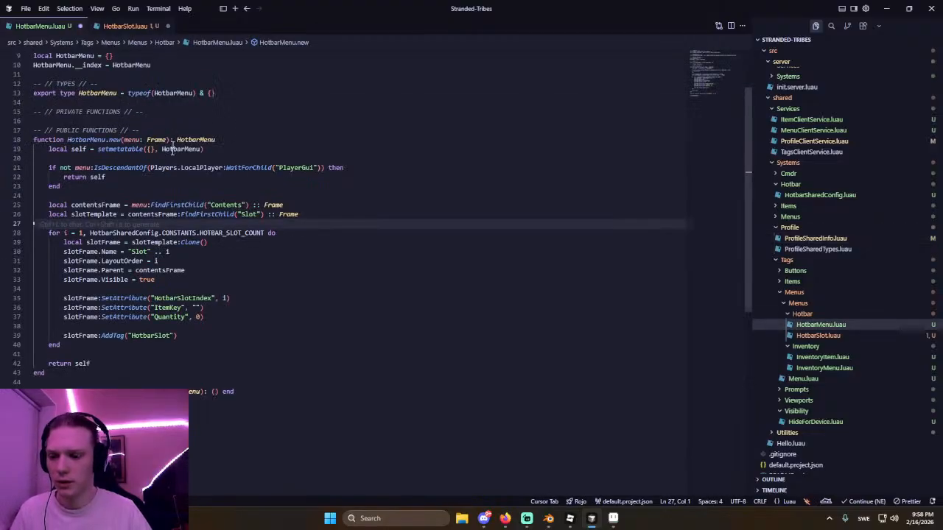
# Replace the slot-cloning for loop in HotbarMenu.new with the line local hotbarTrove = self._trove:Extend().
pyautogui.click(195, 342)
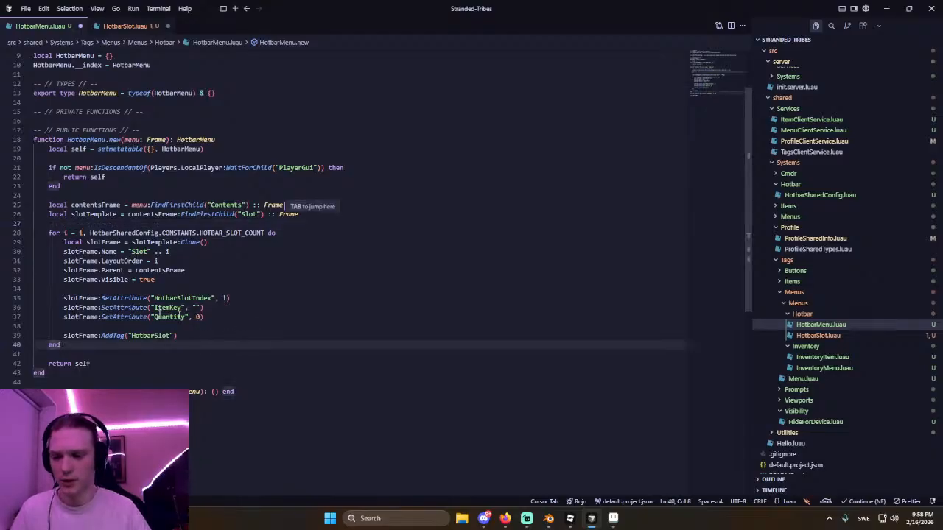
pyautogui.moveTo(67, 349); pyautogui.dragTo(49, 233)
pyautogui.press('BackSpace')
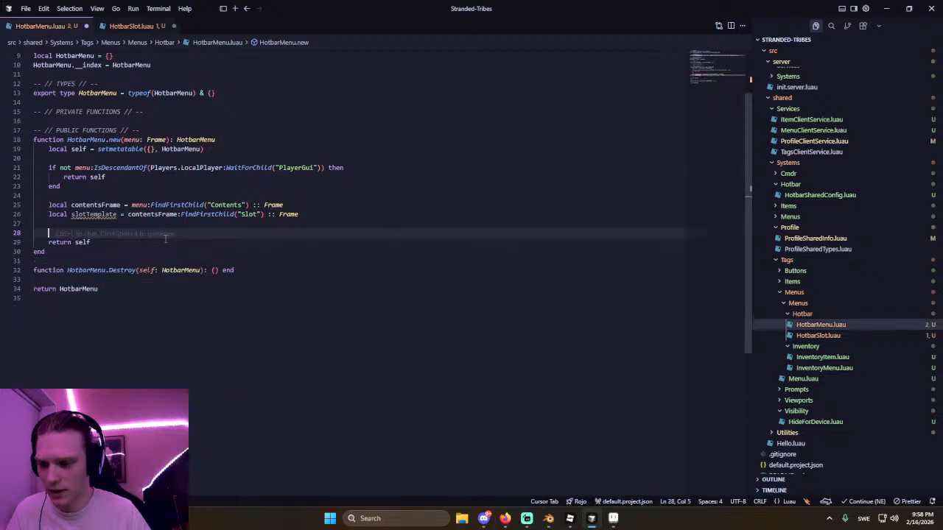
pyautogui.press('Return')
pyautogui.press('Up')
pyautogui.write('local')
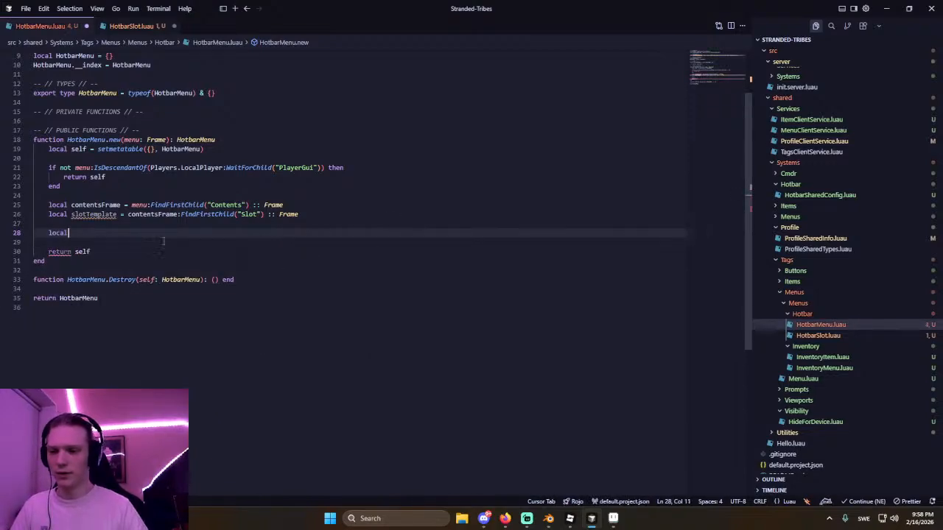
pyautogui.press('Tab')
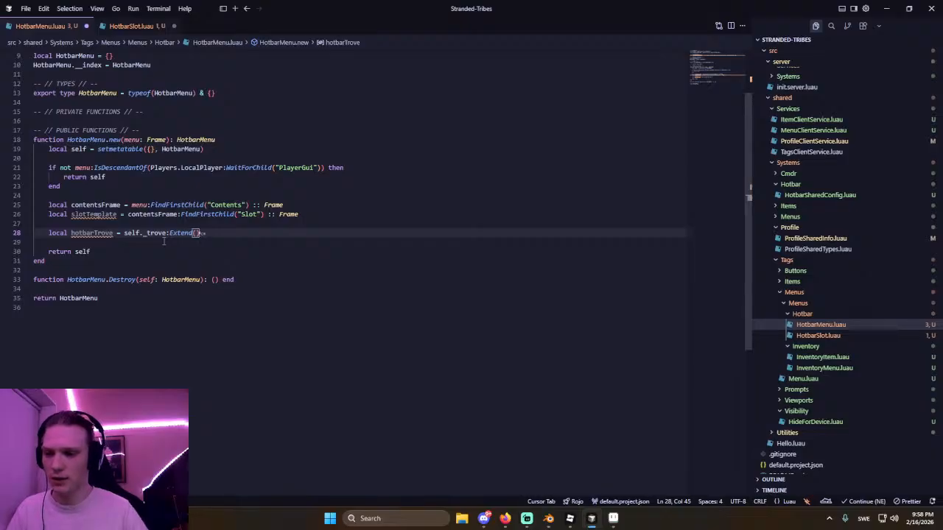
# Add self._trove = Trove.new() above the contentsFrame line and require Trove from ReplicatedStorage.Packages.Trove in the dependencies.
pyautogui.press('Up')
pyautogui.press('Up')
pyautogui.press('Up')
pyautogui.press('Up')
pyautogui.press('Up')
pyautogui.press('Return')
pyautogui.press('Return')
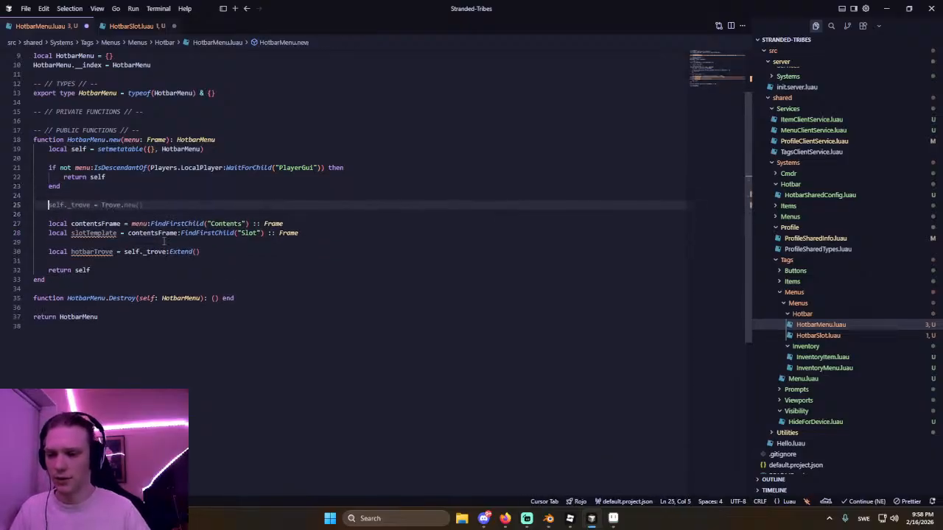
pyautogui.press('Tab')
pyautogui.press('Tab')
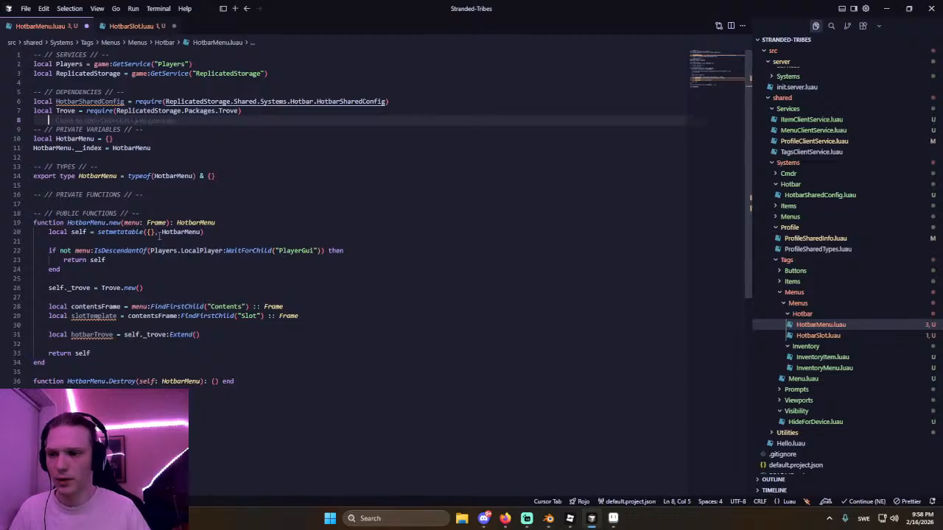
pyautogui.press('BackSpace')
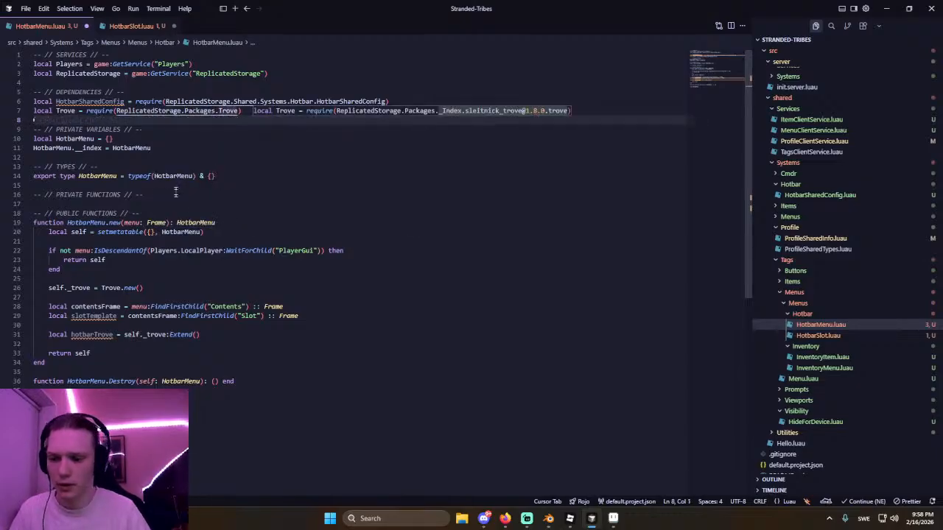
# Add a _trove field of type typeof(Trove.new()) to the HotbarMenu type and make HotbarMenu.Destroy call self._trove:Destroy().
pyautogui.click(208, 176)
pyautogui.scroll(-2, 290, 185)
pyautogui.press('Tab')
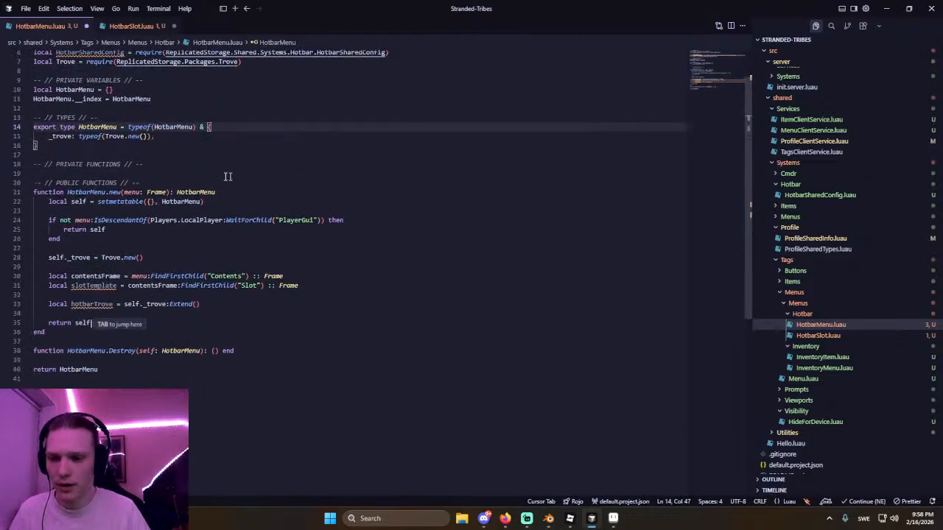
pyautogui.scroll(-2, 212, 176)
pyautogui.click(217, 293)
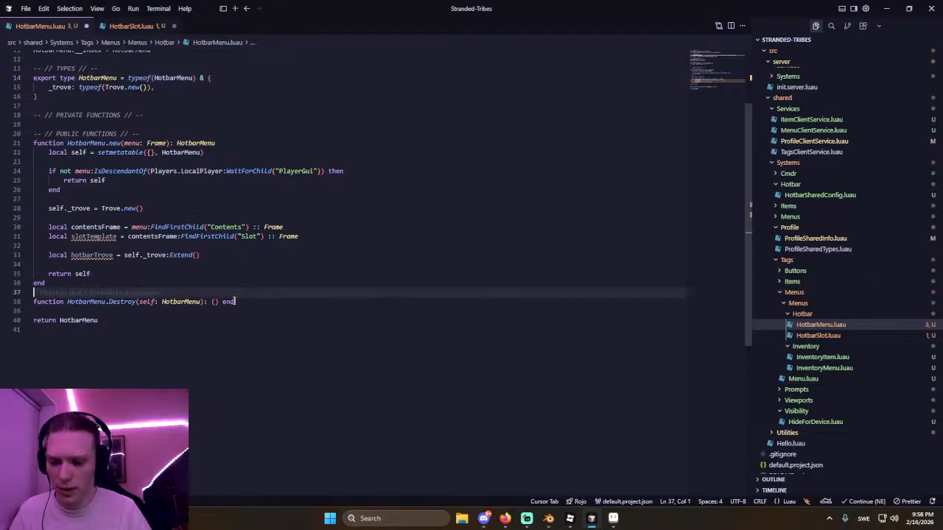
pyautogui.press('Tab')
# Below hotbarTrove, add hotbarTrove:Add wrapping ProfileClientService:ObserveProfileDataValue("Hotbar", function(hotbar) with an empty callback body.
pyautogui.click(141, 255)
pyautogui.click(252, 256)
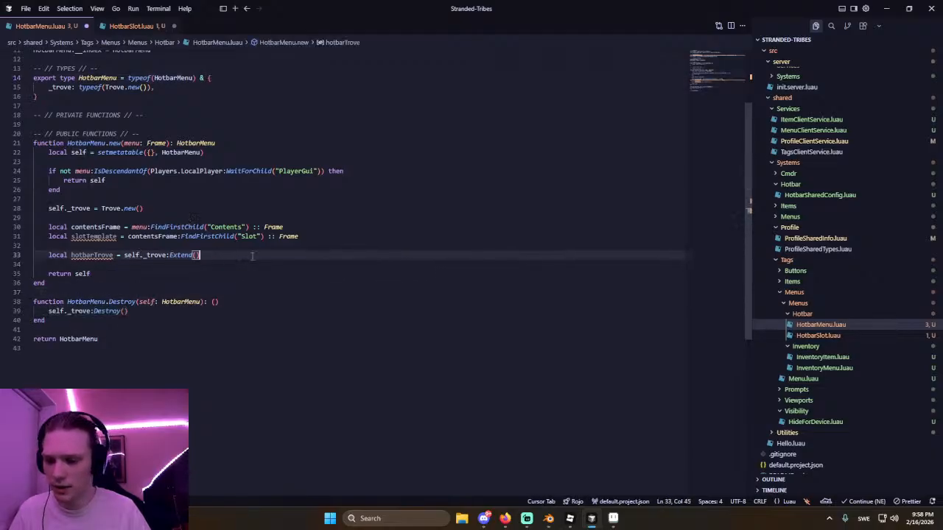
pyautogui.press('Return')
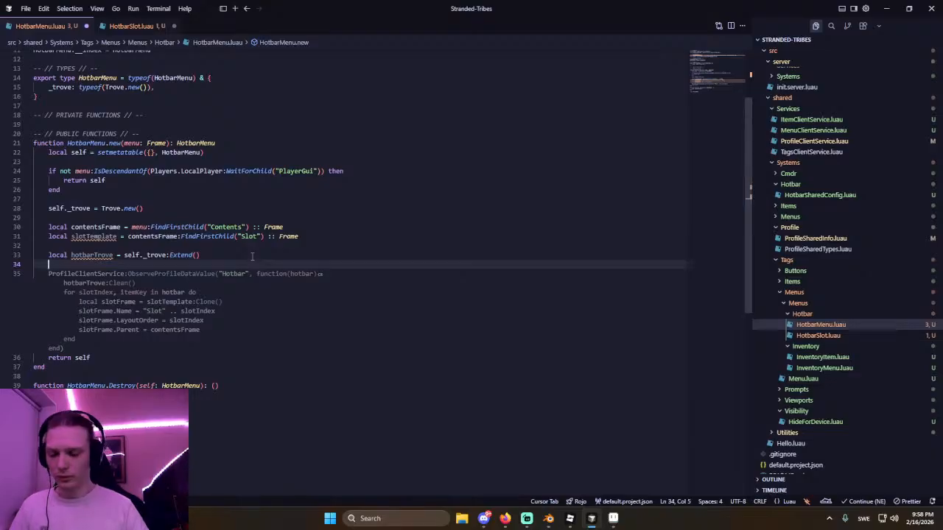
pyautogui.write('ho')
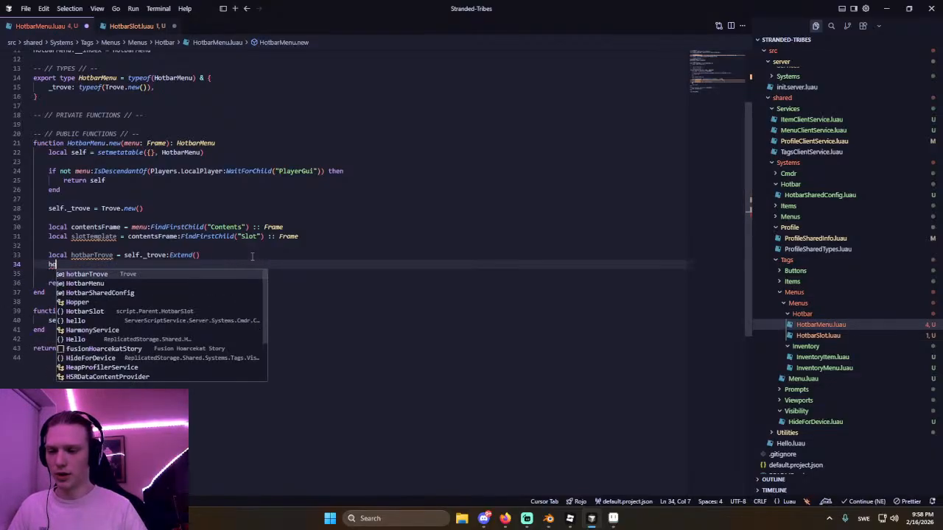
pyautogui.write('tbarTrove:Add(')
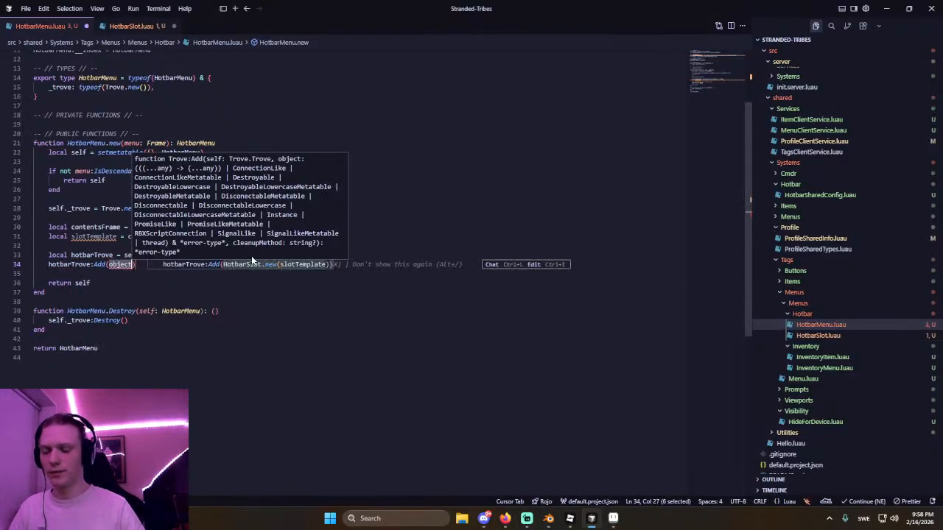
pyautogui.write('Profile')
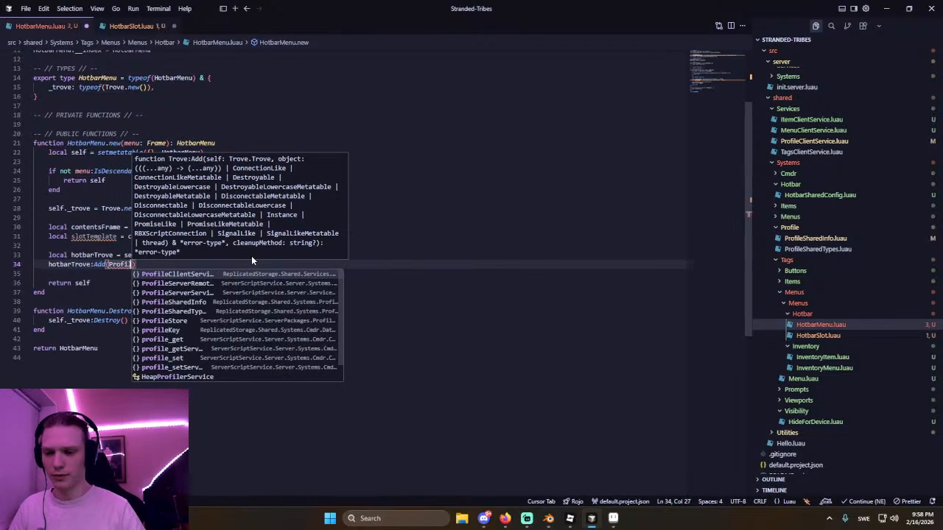
pyautogui.press('Tab')
pyautogui.write(':Obse')
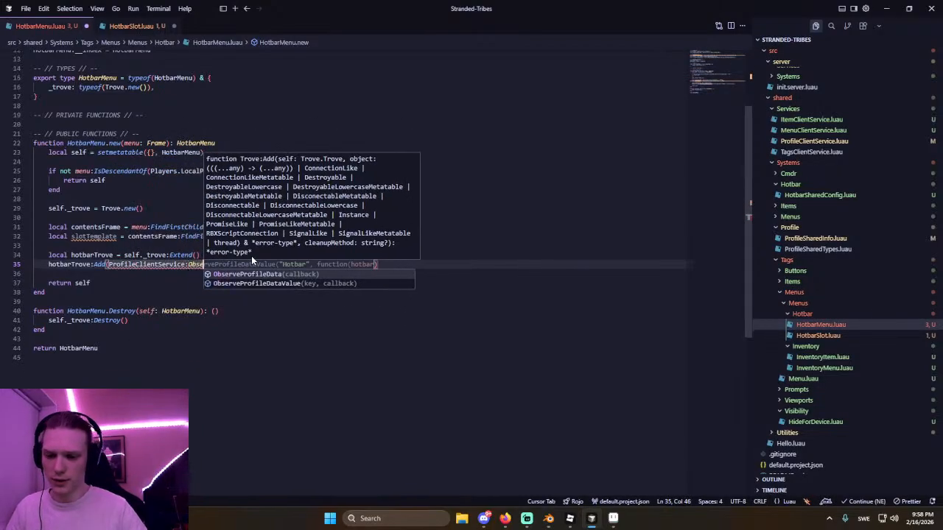
pyautogui.press('Tab')
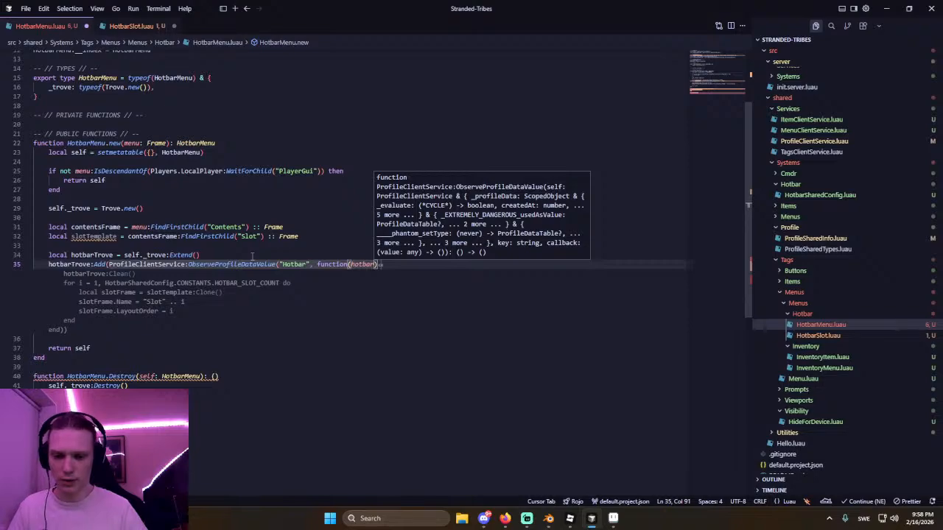
pyautogui.press('Return')
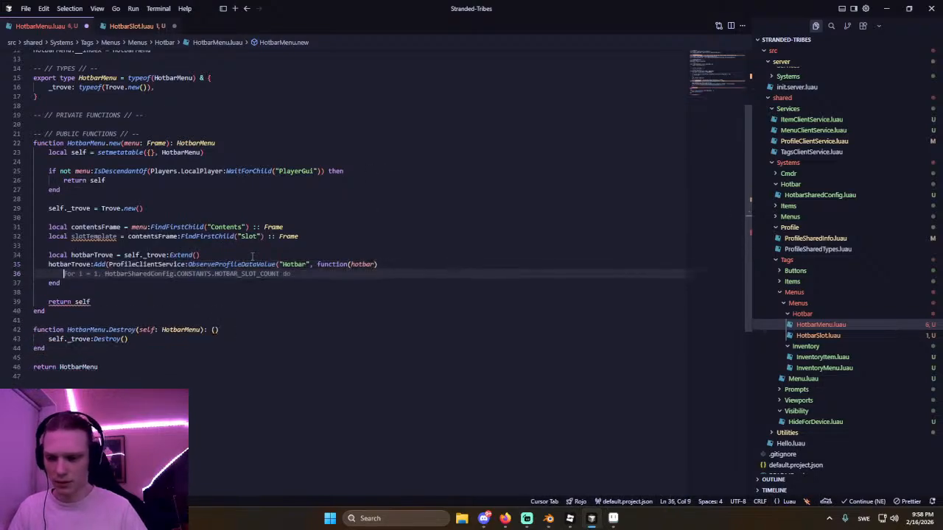
pyautogui.press('Down')
pyautogui.write(')')
pyautogui.press('Up')
pyautogui.press('Return')
pyautogui.press('Up')
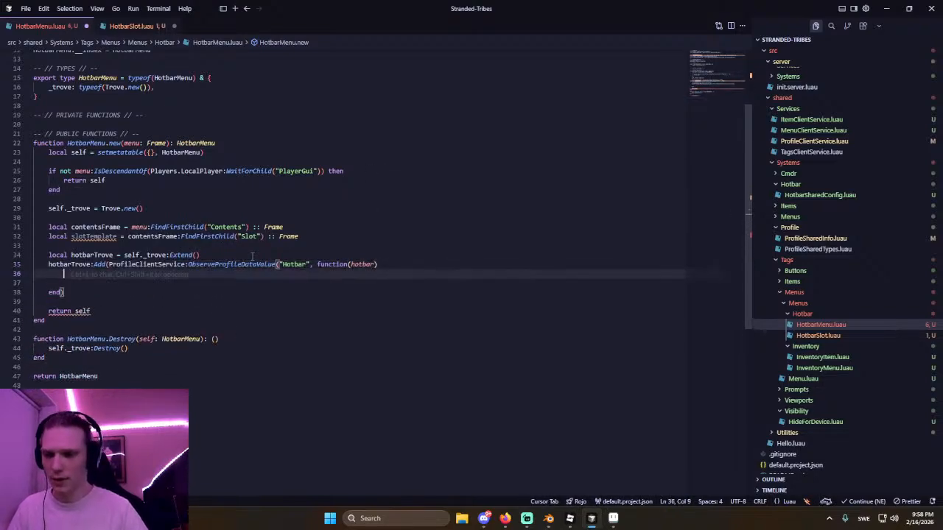
# Insert the HOTBAR_SLOT_COUNT slot-cloning loop into the Hotbar observer callback, remove the extra blank line and close the outer parenthesis.
pyautogui.press('Tab')
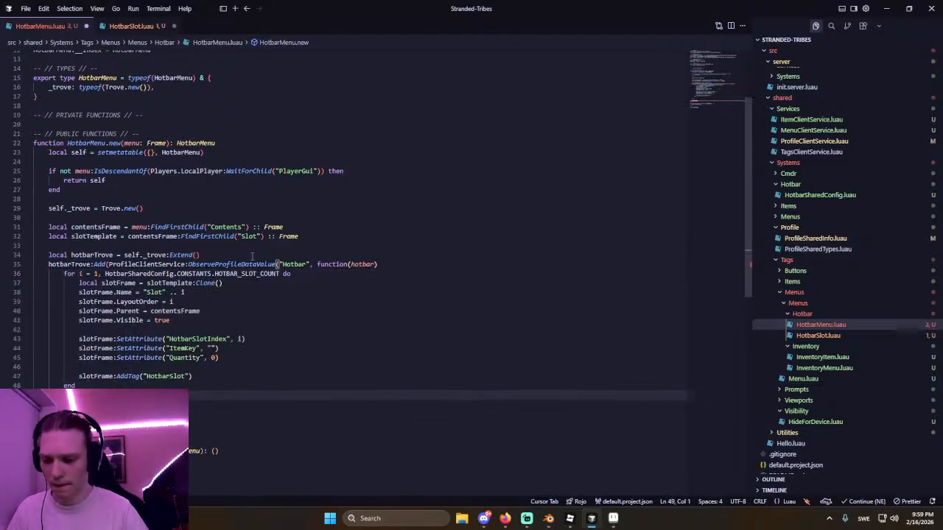
pyautogui.press('BackSpace')
pyautogui.press('BackSpace')
pyautogui.press('Down')
pyautogui.press('Down')
pyautogui.press('Up')
pyautogui.write(')')
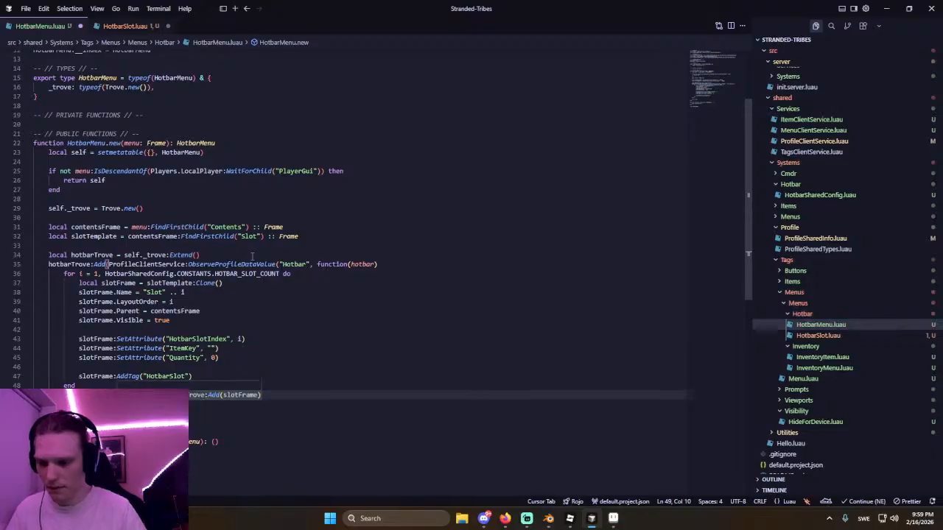
# Add slotFrame to hotbarTrove after the AddTag line, call hotbarTrove:Clean() at the start of the observer callback, and save.
pyautogui.click(219, 377)
pyautogui.press('Return')
pyautogui.press('Return')
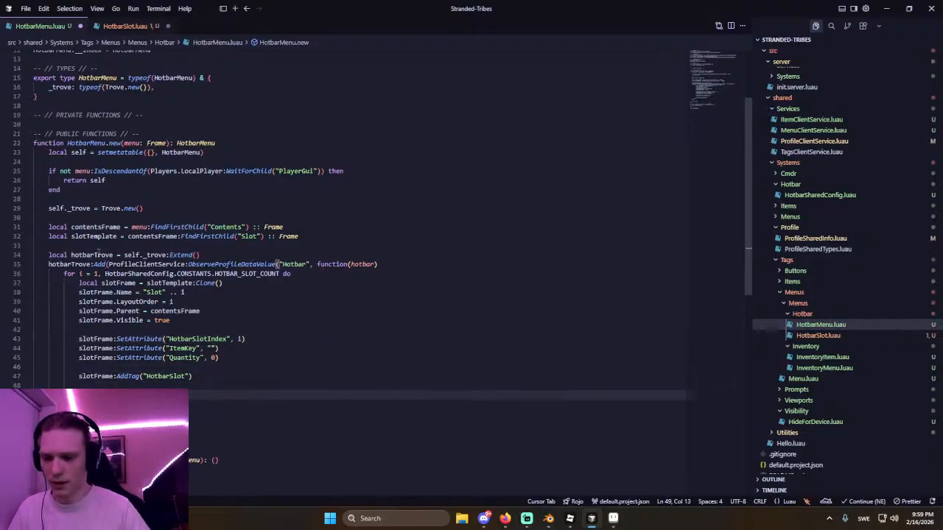
pyautogui.press('Tab')
pyautogui.click(361, 278)
pyautogui.press('Return')
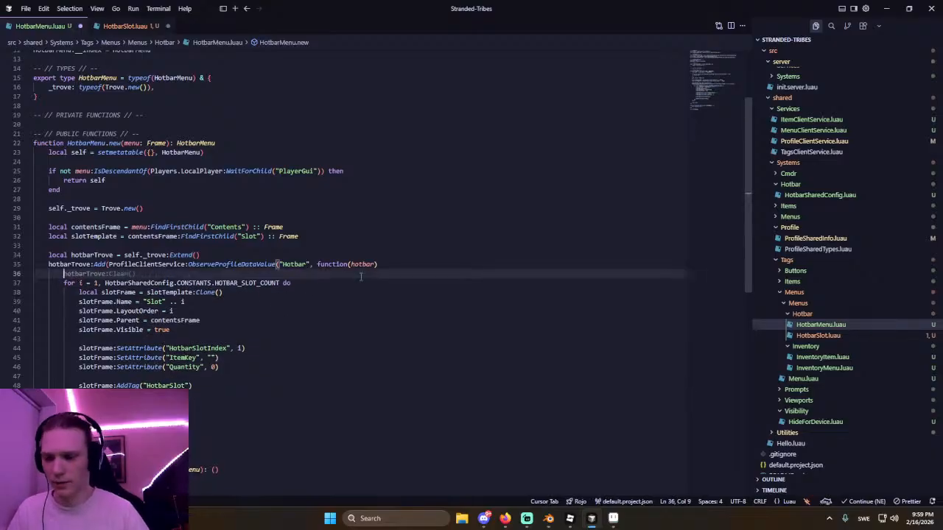
pyautogui.press('Tab')
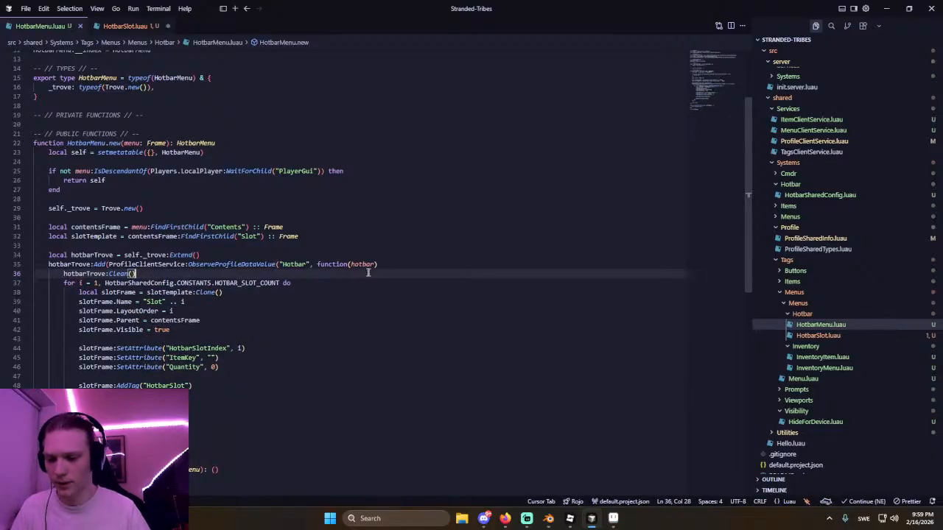
# Set the slotFrame "ItemKey" attribute value to hotbar[i] inside the slot loop.
pyautogui.click(193, 292)
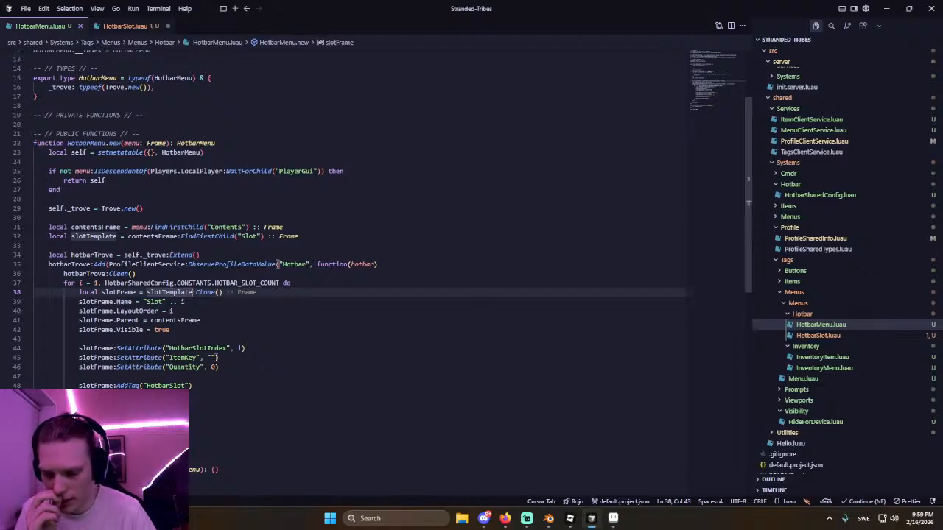
pyautogui.click(312, 358)
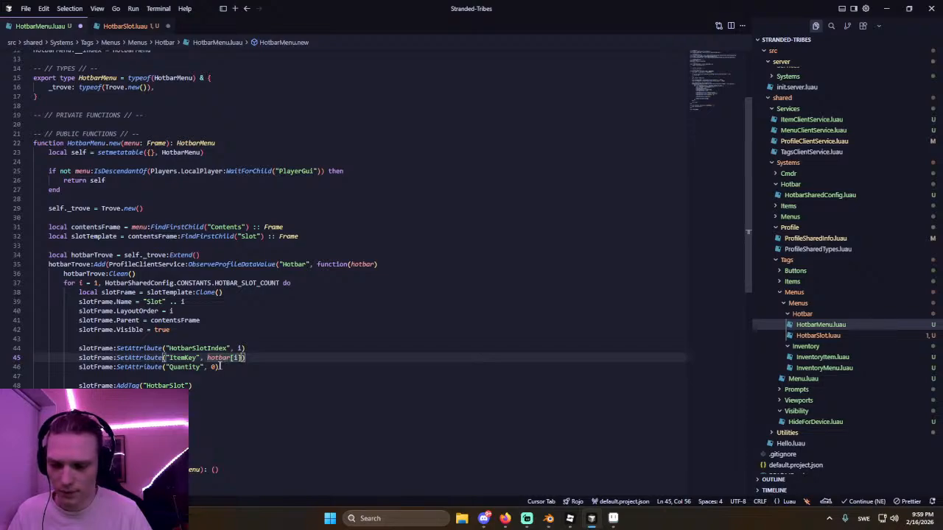
pyautogui.click(221, 359)
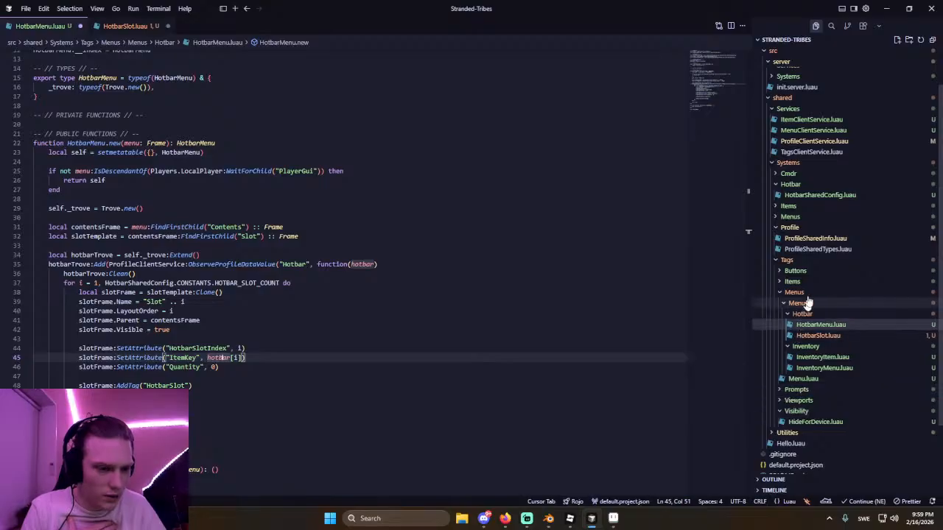
# In ProfileSharedTypes.luau, add a Hotbar table with [number]: string entries below Inventory in ProfileDataTable.
pyautogui.click(810, 250)
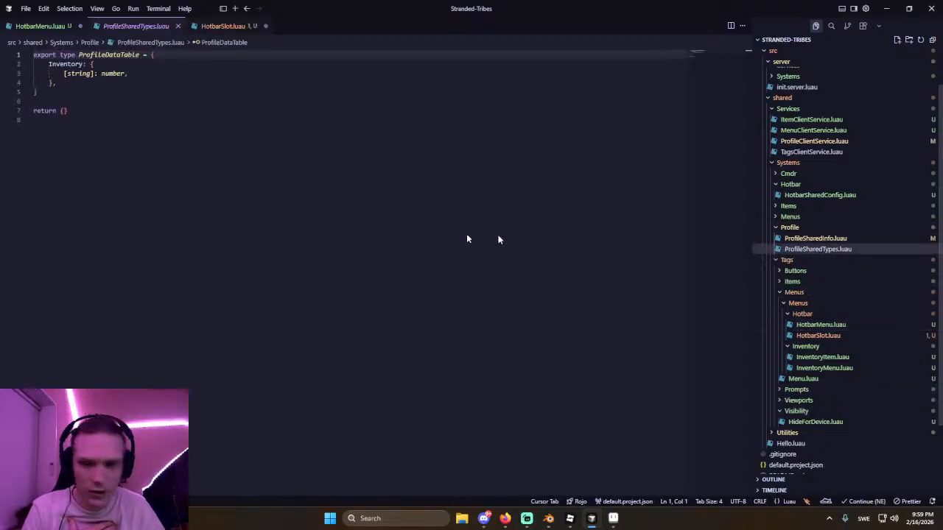
pyautogui.click(123, 83)
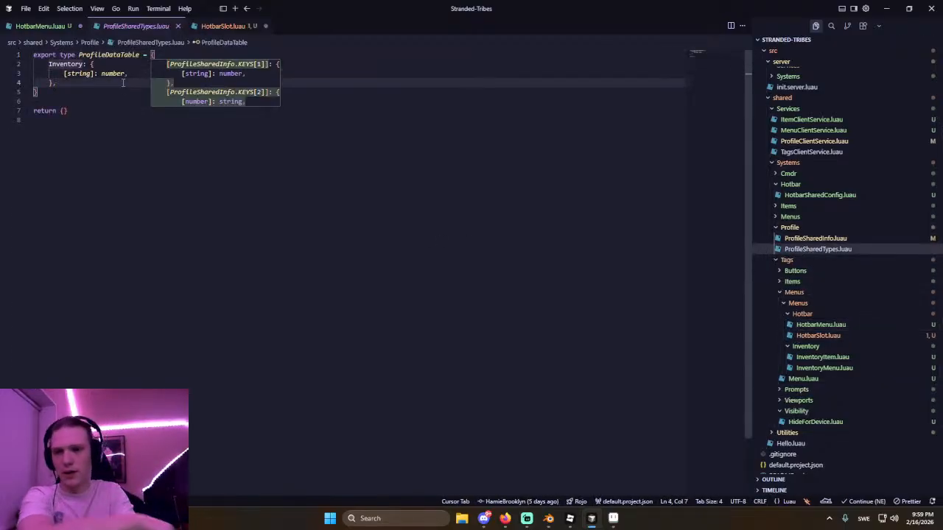
pyautogui.press('Return')
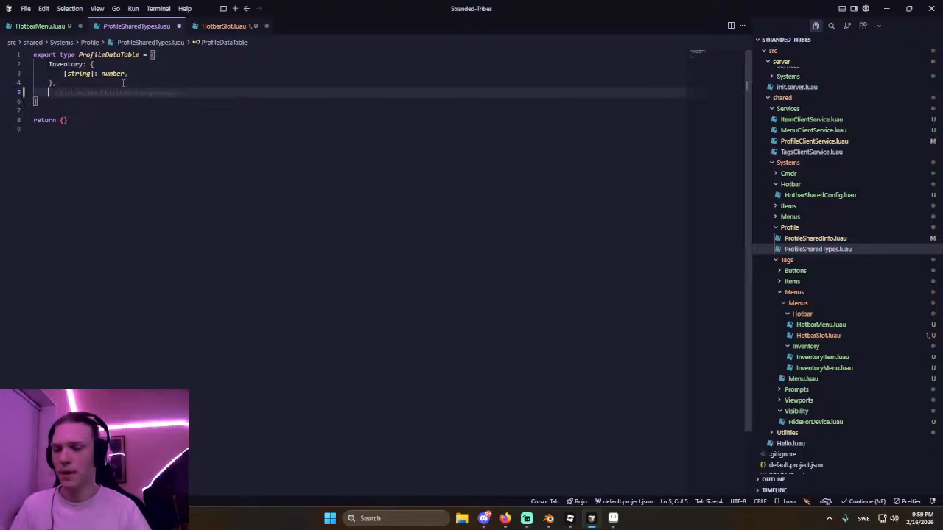
pyautogui.write('Hotbar: {')
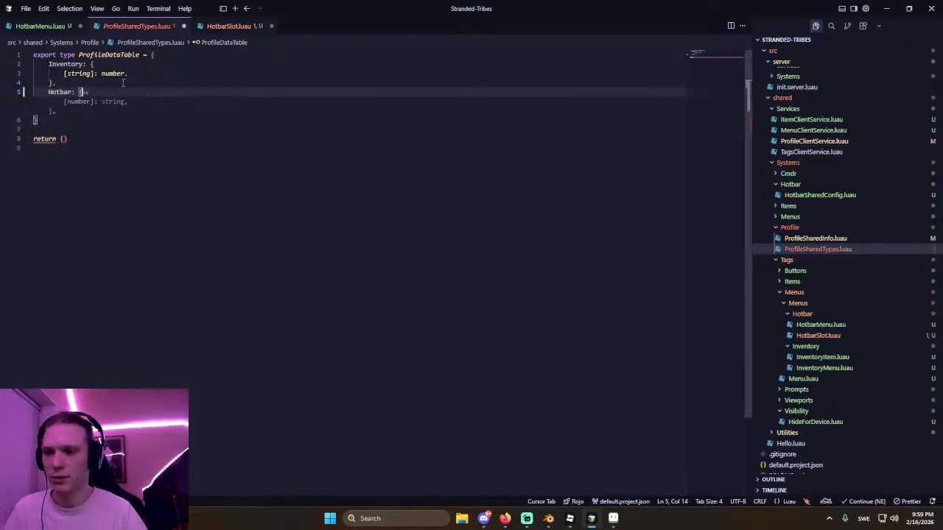
pyautogui.press('Tab')
# Replace the string type of Hotbar's [number] entry with an empty nested table.
pyautogui.doubleClick(114, 101)
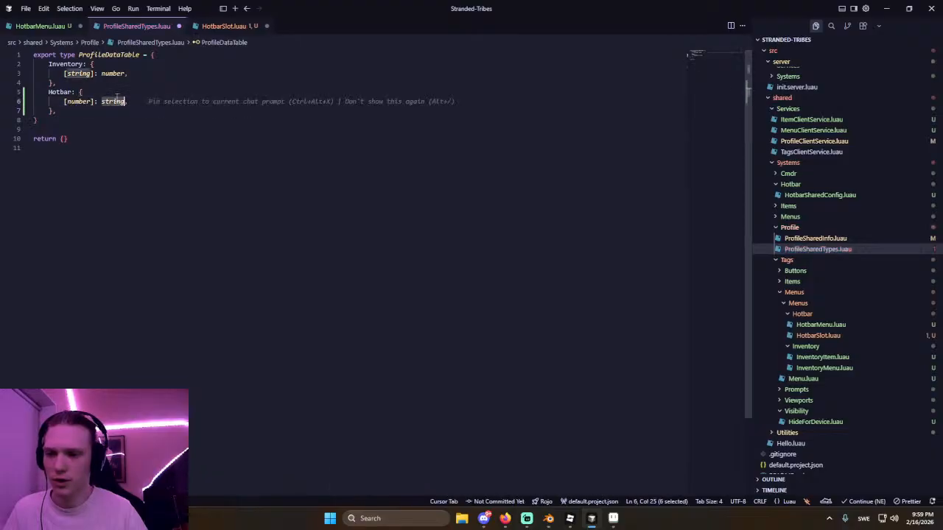
pyautogui.press('BackSpace')
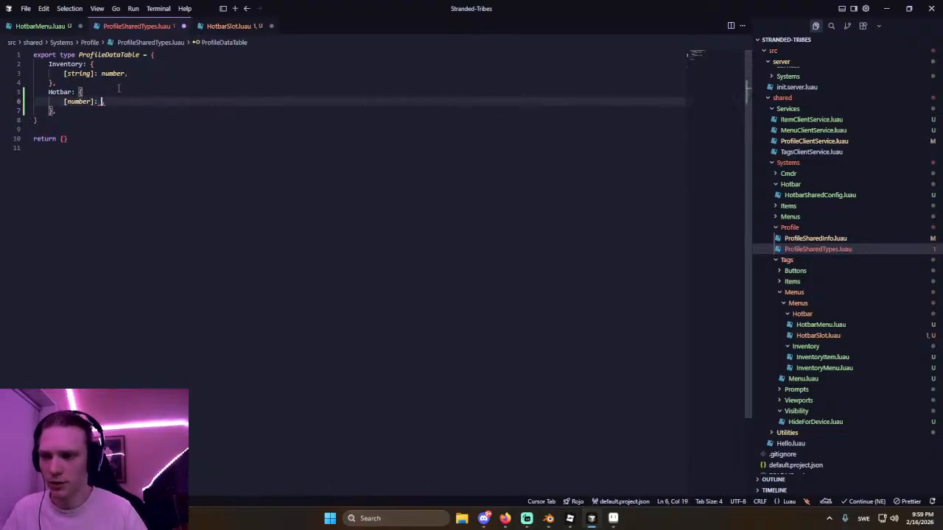
pyautogui.write('{')
pyautogui.press('Return')
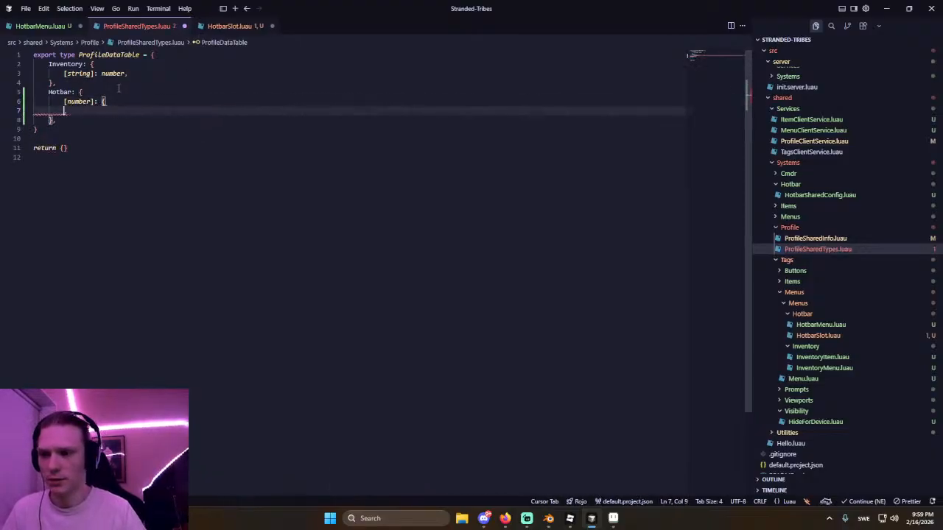
pyautogui.write('},')
pyautogui.press('Up')
pyautogui.press('End')
pyautogui.press('Return')
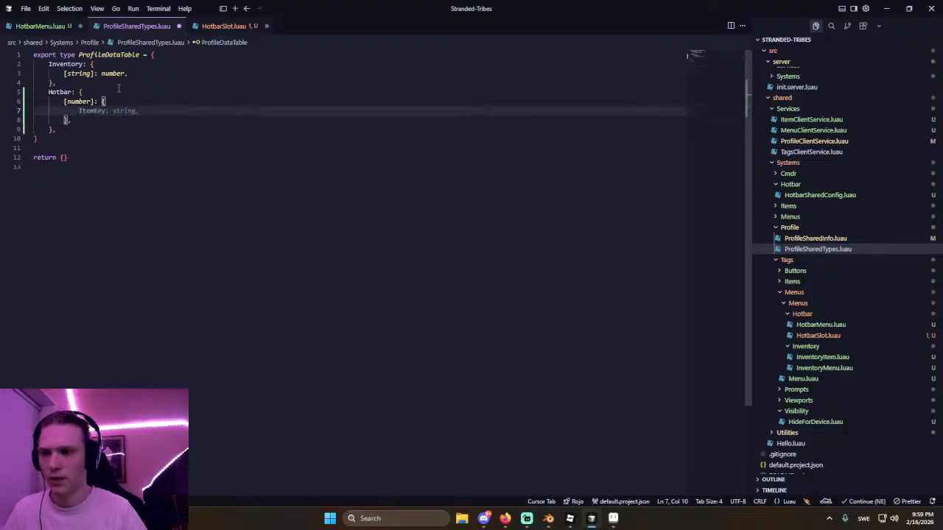
# Above ProfileDataTable, add an exported HotbarSlotData type with ItemKey: string and Quantity: number.
pyautogui.press('Up')
pyautogui.press('Up')
pyautogui.press('Up')
pyautogui.press('Up')
pyautogui.press('Up')
pyautogui.press('Up')
pyautogui.press('Home')
pyautogui.press('Return')
pyautogui.press('Return')
pyautogui.press('Up')
pyautogui.press('Up')
pyautogui.write('export t')
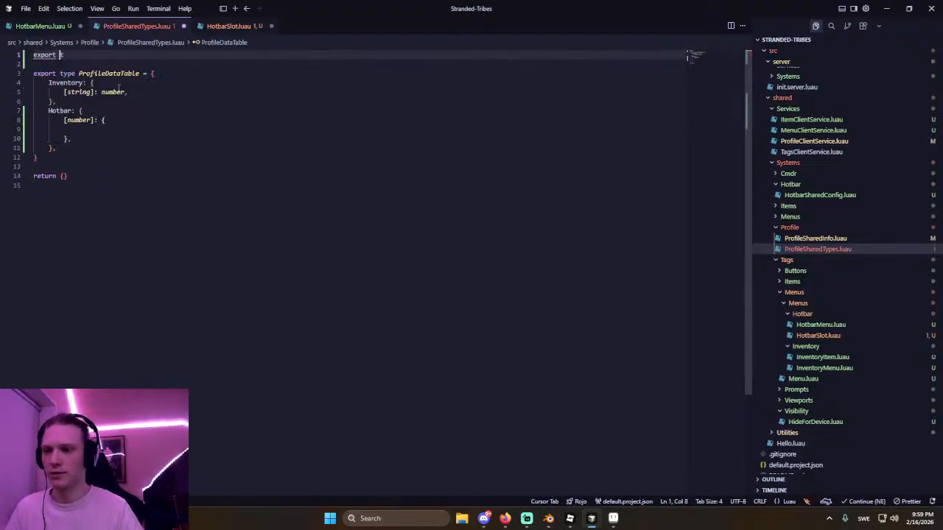
pyautogui.write('ype ')
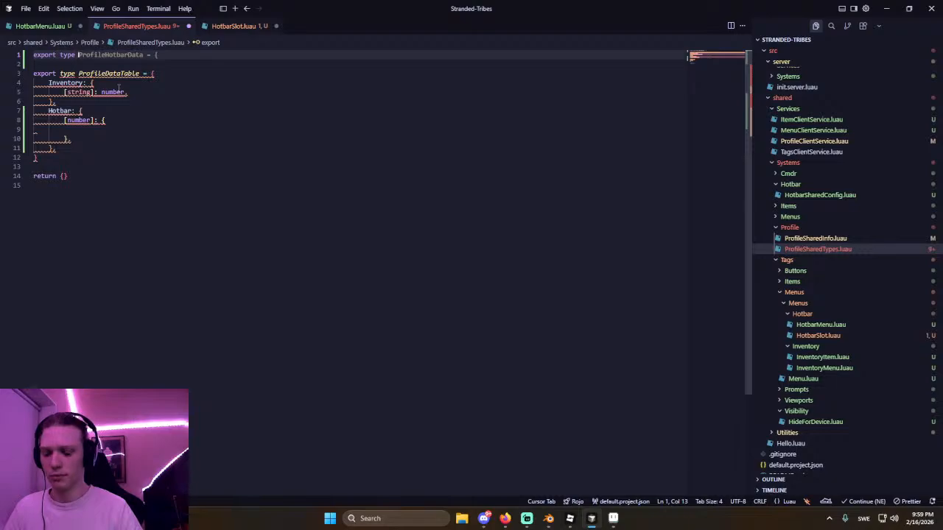
pyautogui.write('HotbarSlot')
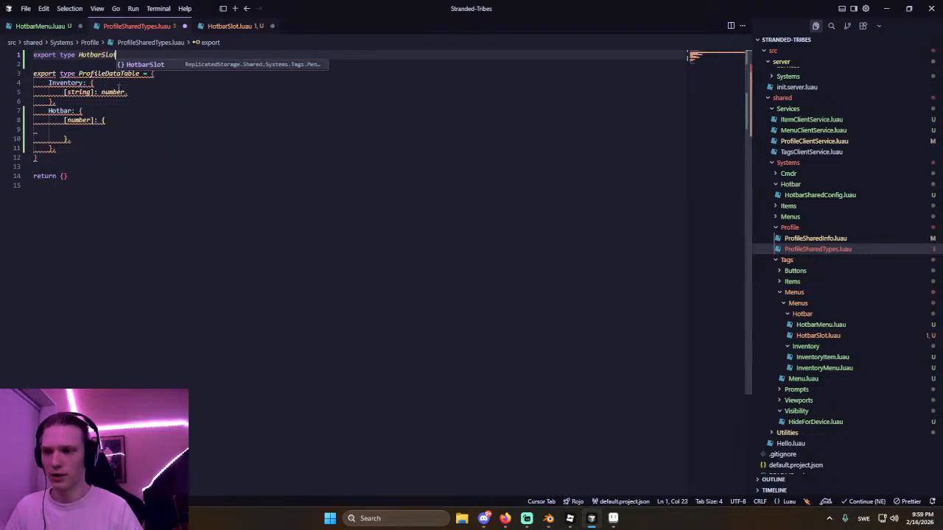
pyautogui.write('Data = {')
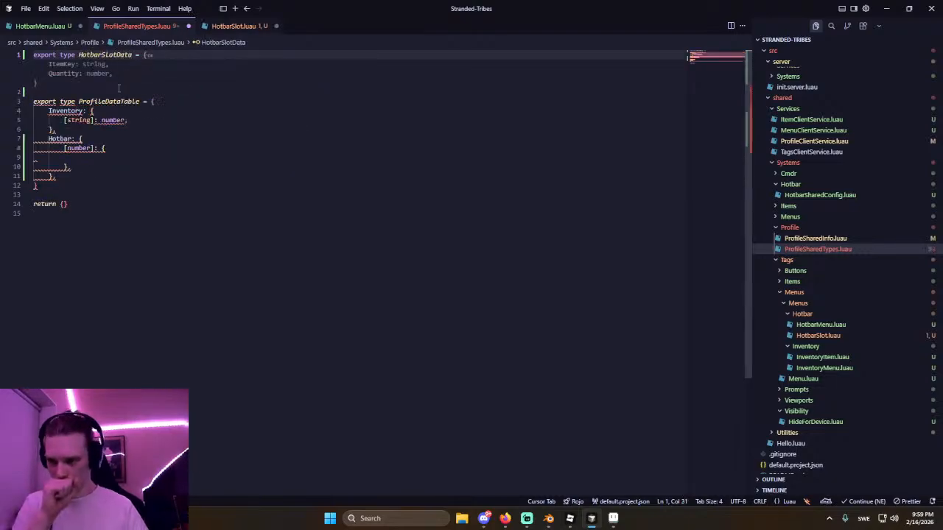
pyautogui.press('Tab')
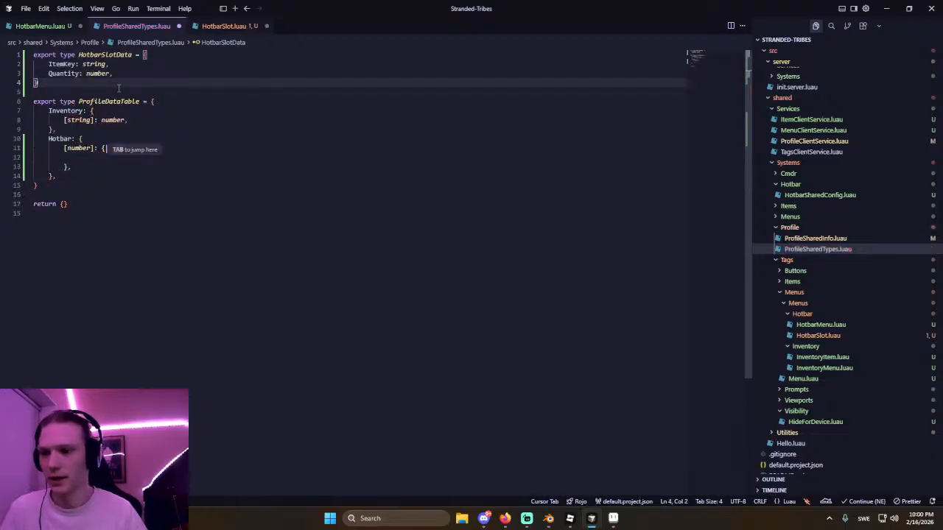
# Change Hotbar's [number] entry type to HotbarSlotData, save ProfileSharedTypes.luau and close it.
pyautogui.press('Tab')
pyautogui.press('Tab')
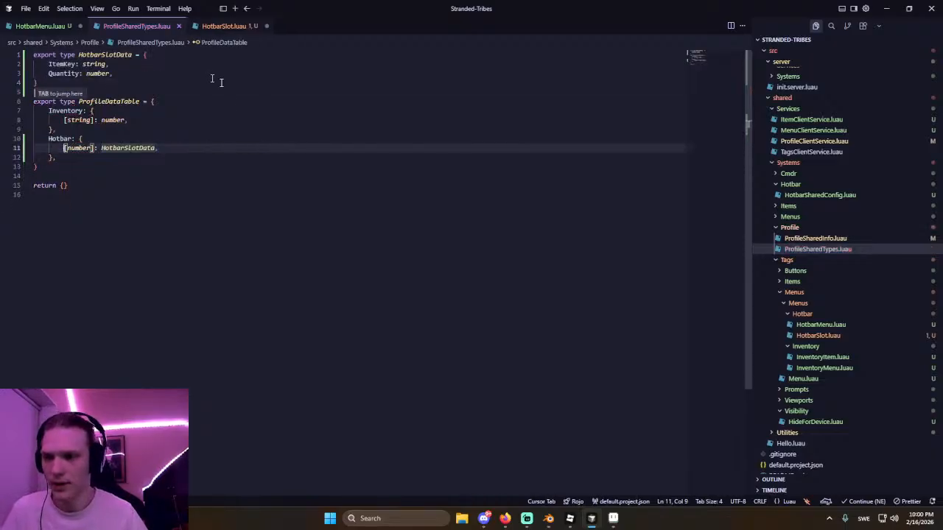
pyautogui.click(229, 101)
pyautogui.hotkey('ctrl', 'w')
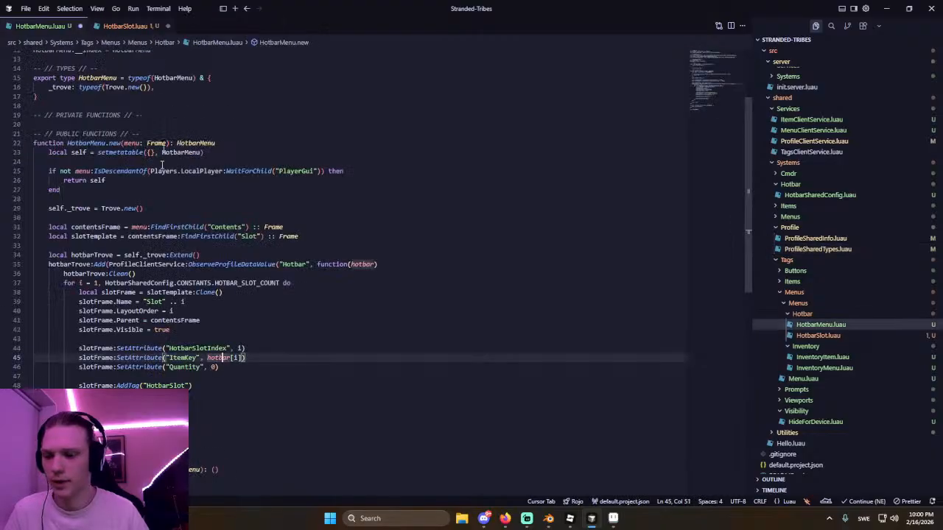
# In HotbarMenu.luau, set the "ItemKey" attribute to hotbar[i].ItemKey and "Quantity" to hotbar[i].Quantity, and save.
pyautogui.press('Tab')
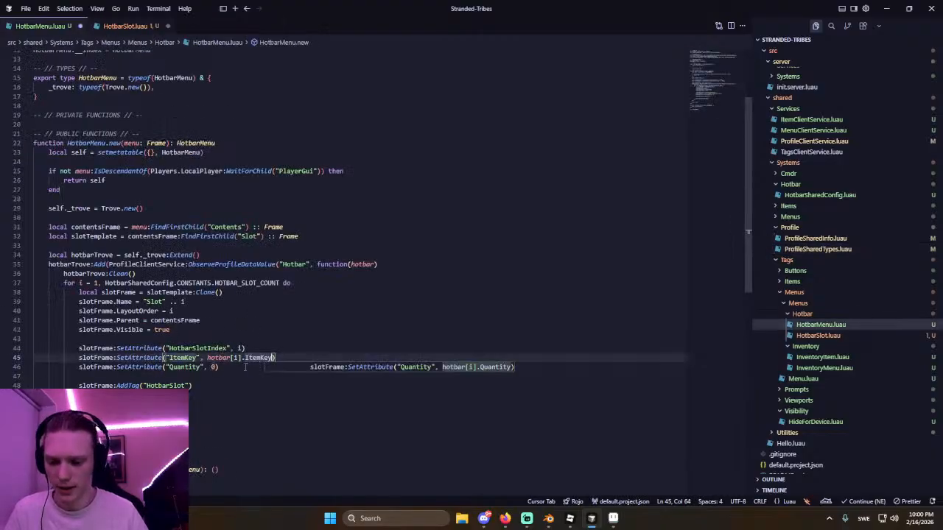
pyautogui.press('Tab')
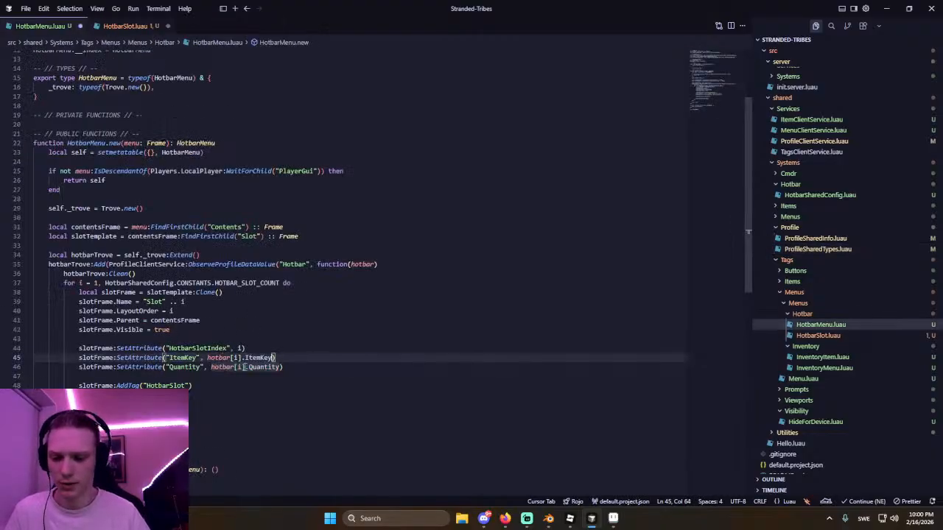
pyautogui.click(301, 323)
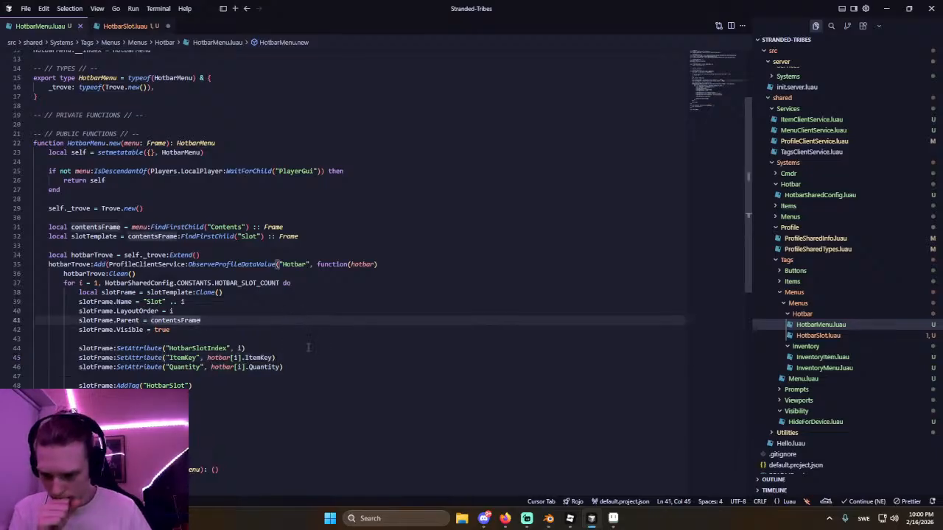
pyautogui.click(308, 347)
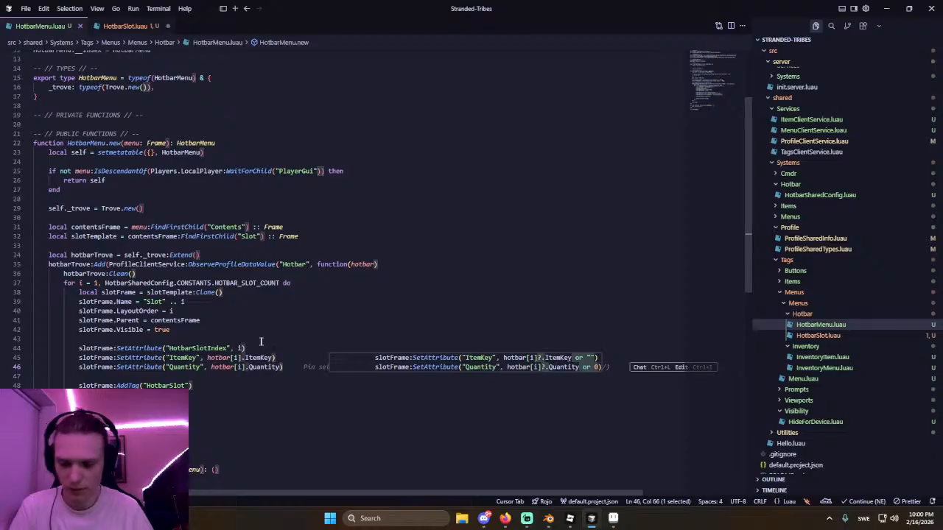
pyautogui.press('Tab')
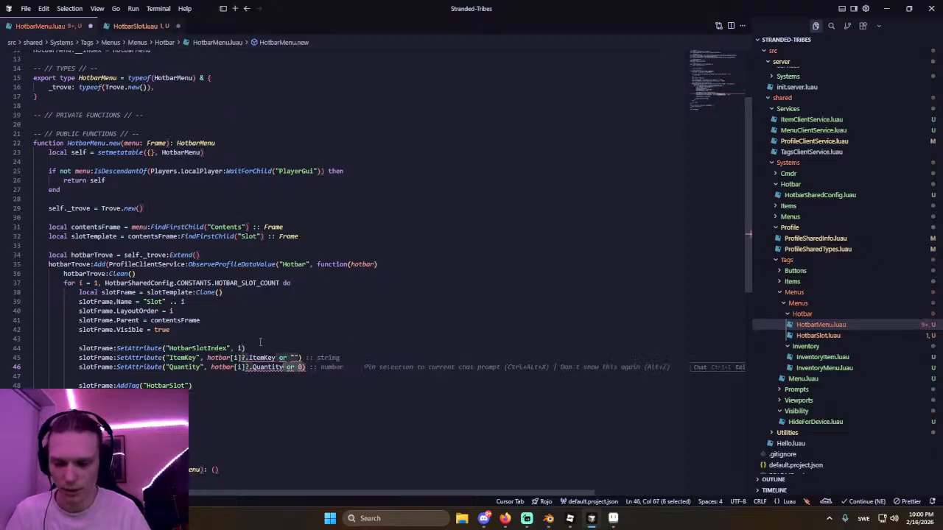
pyautogui.hotkey('ctrl', 'z')
pyautogui.click(259, 333)
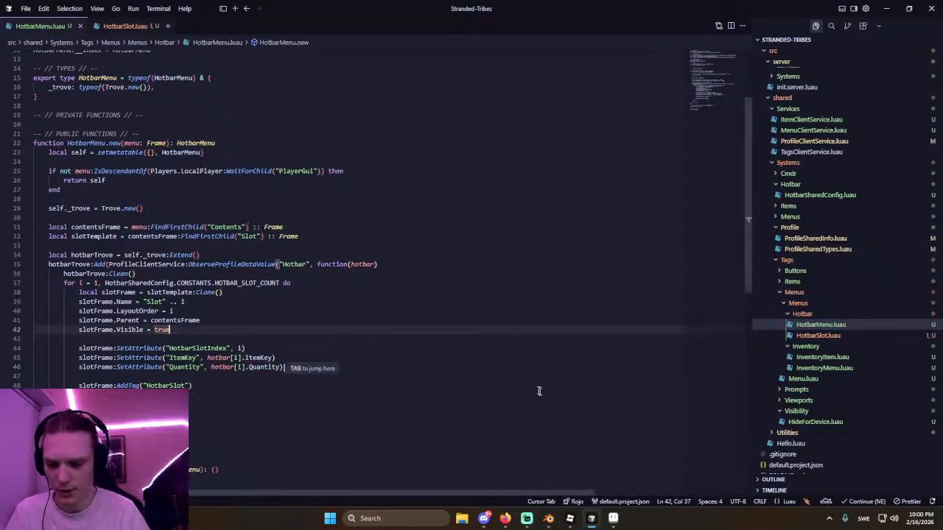
pyautogui.click(441, 390)
pyautogui.click(220, 320)
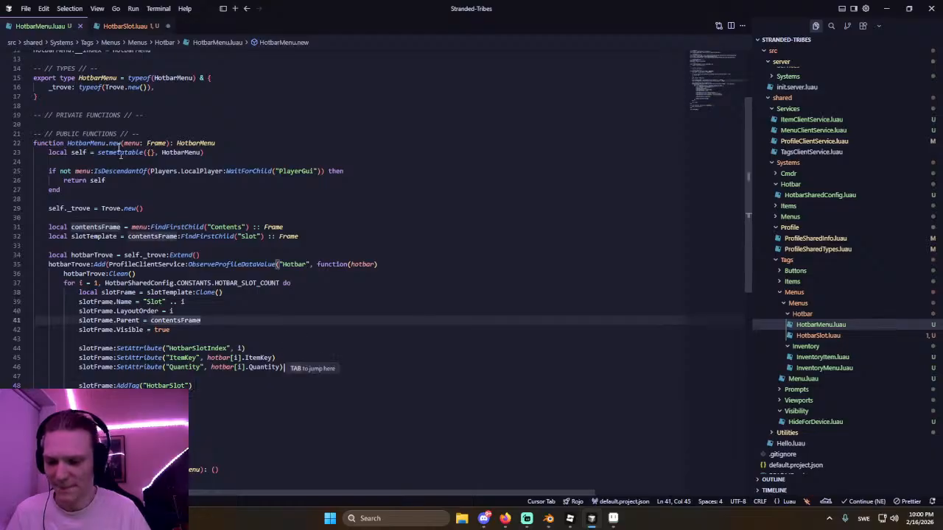
# Inspect the hotbar Slot's Interact button and Keybind label in Roblox Studio, and return to Cursor to review HotbarMenu's slot attributes.
pyautogui.click(123, 28)
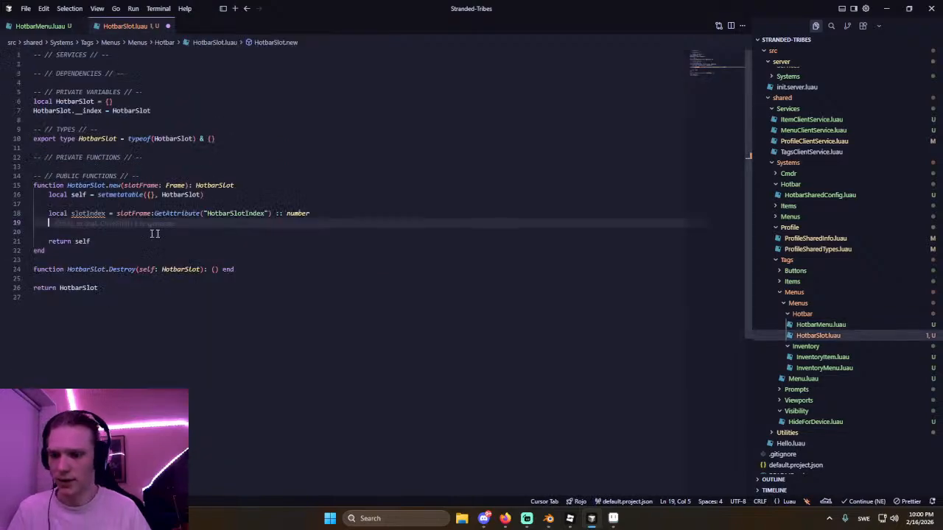
pyautogui.press('Return')
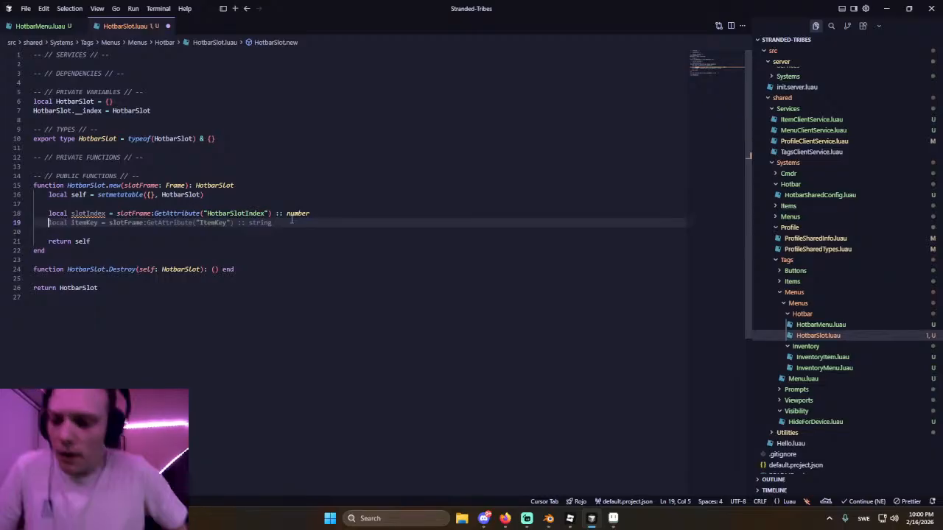
pyautogui.hotkey('alt', 'Tab')
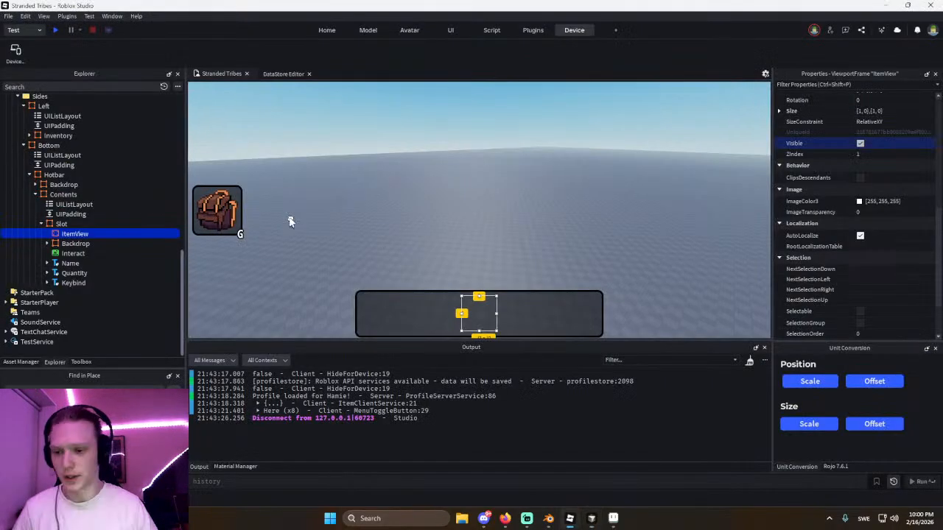
pyautogui.click(70, 253)
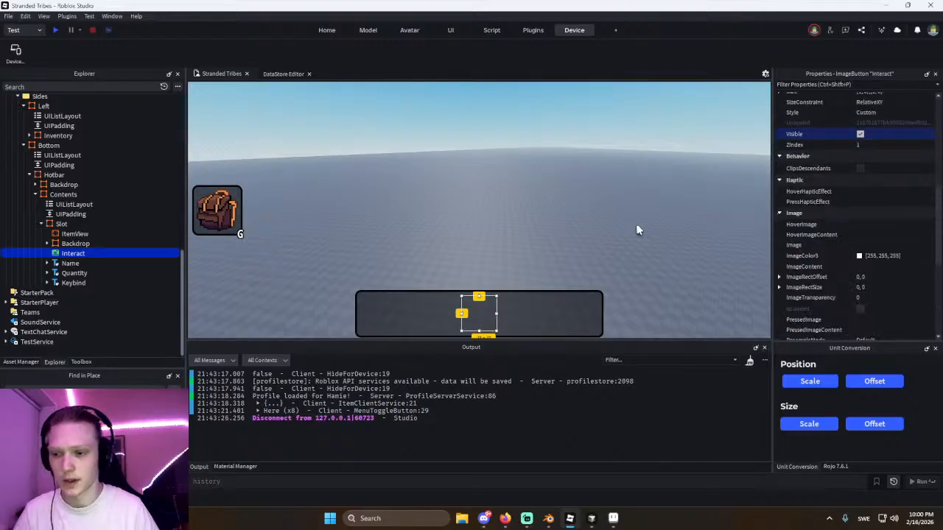
pyautogui.click(73, 283)
pyautogui.scroll(-6, 837, 278)
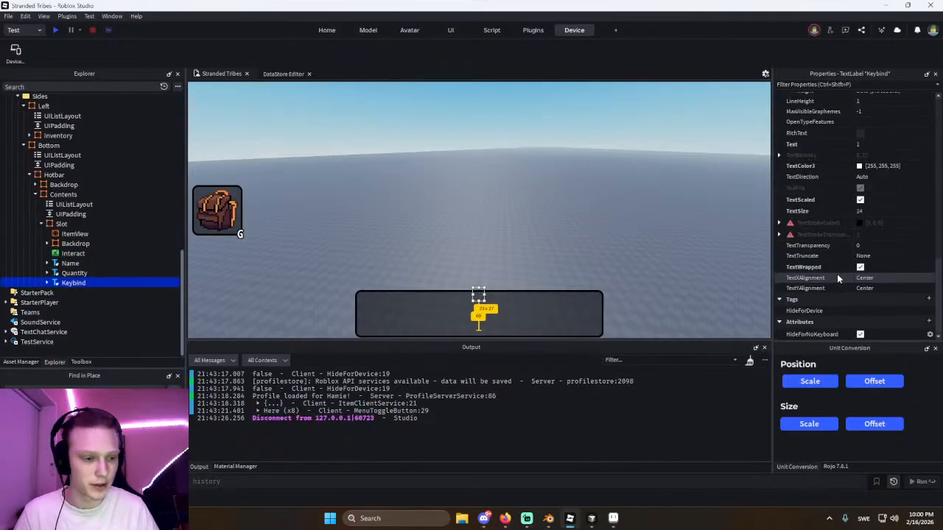
pyautogui.hotkey('alt', 'Tab')
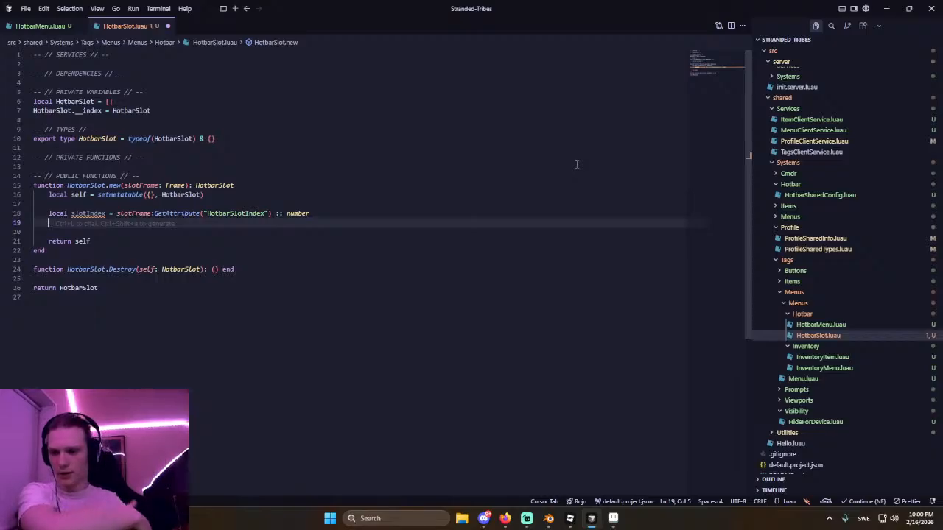
pyautogui.click(38, 25)
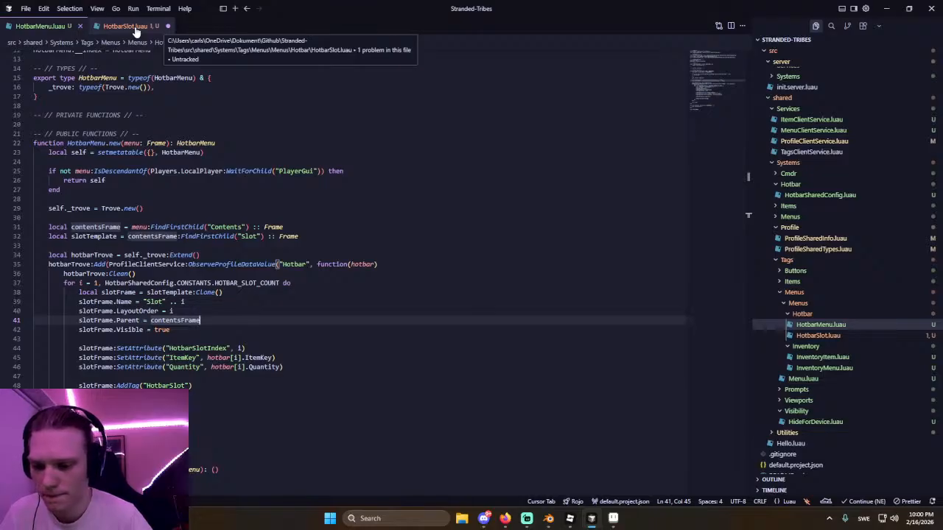
pyautogui.doubleClick(183, 357)
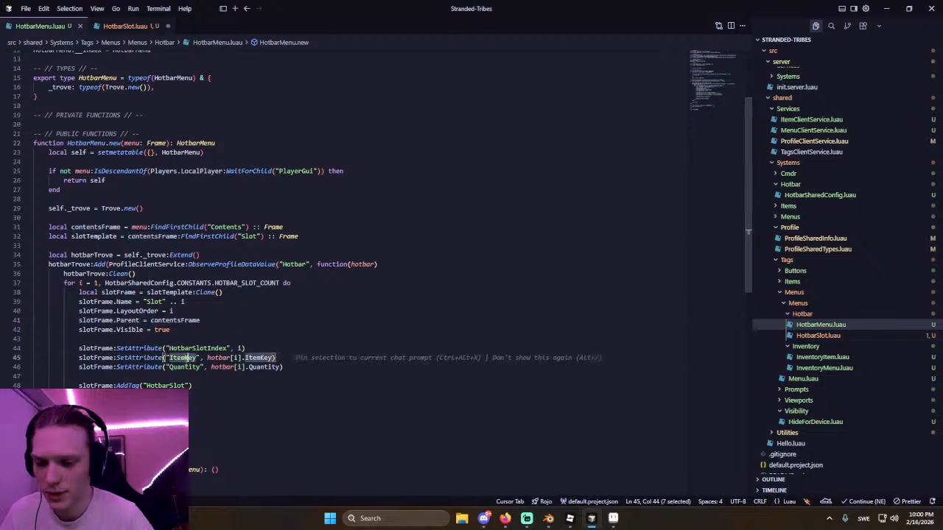
# In HotbarSlot.new, replace the slotIndex declaration with self._trove = Trove.new().
pyautogui.click(140, 26)
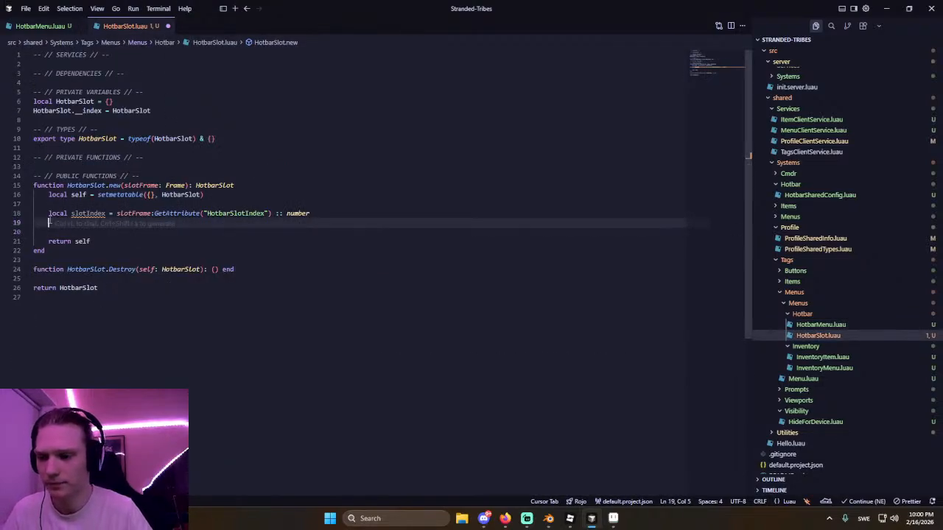
pyautogui.click(45, 221)
pyautogui.moveTo(45, 221); pyautogui.dragTo(49, 213)
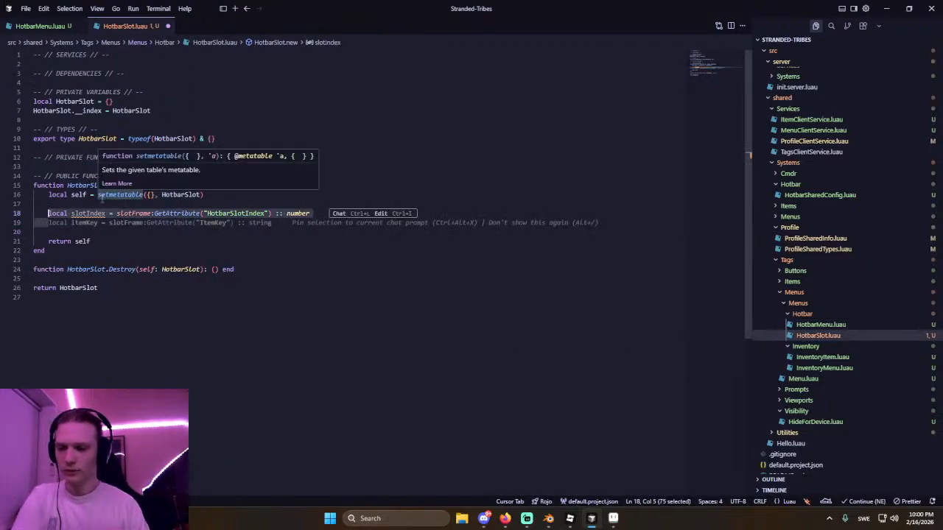
pyautogui.press('BackSpace')
pyautogui.write('self._trove =')
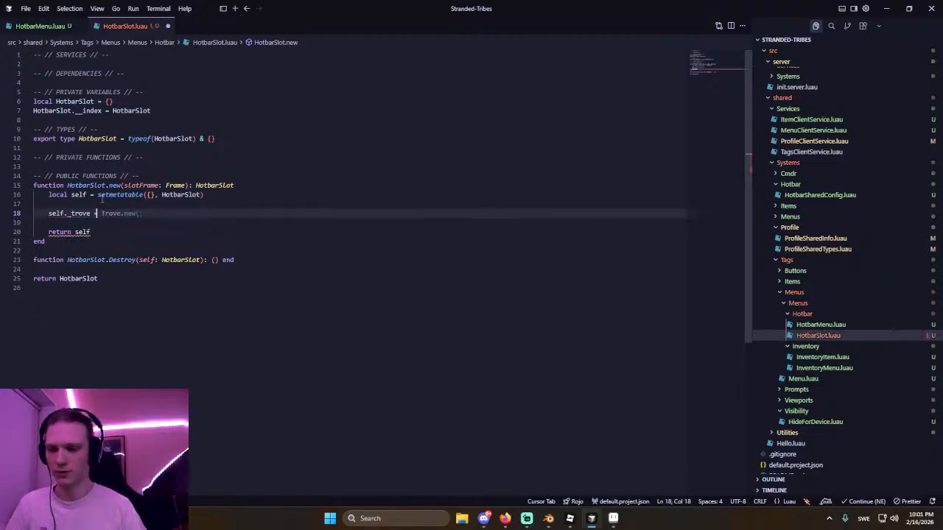
pyautogui.press('Tab')
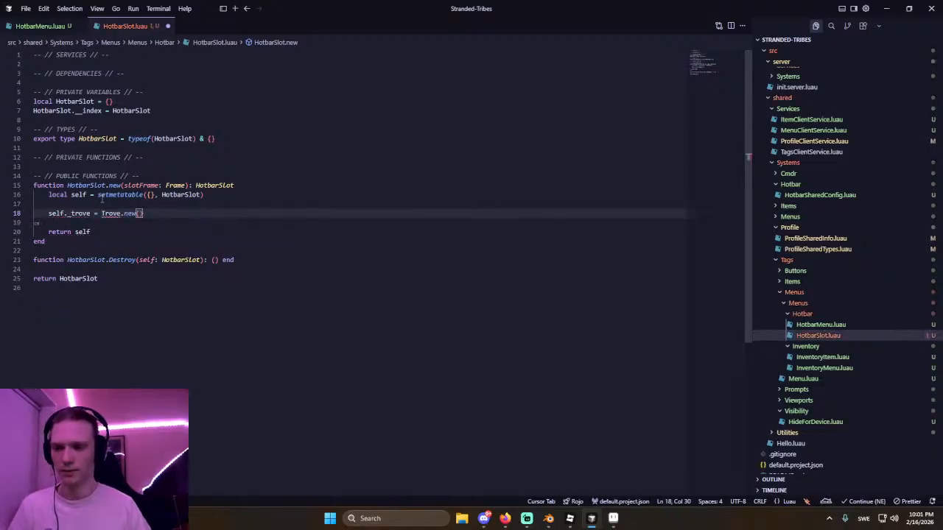
# In HotbarSlot.luau, require Trove from ReplicatedStorage.Packages under DEPENDENCIES and declare the ReplicatedStorage service under SERVICES.
pyautogui.click(155, 76)
pyautogui.press('Return')
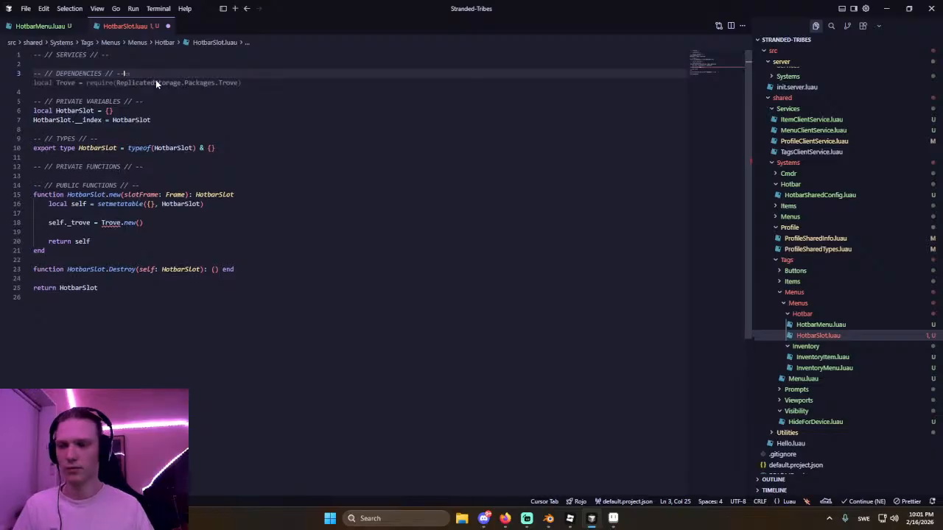
pyautogui.press('Tab')
pyautogui.press('Tab')
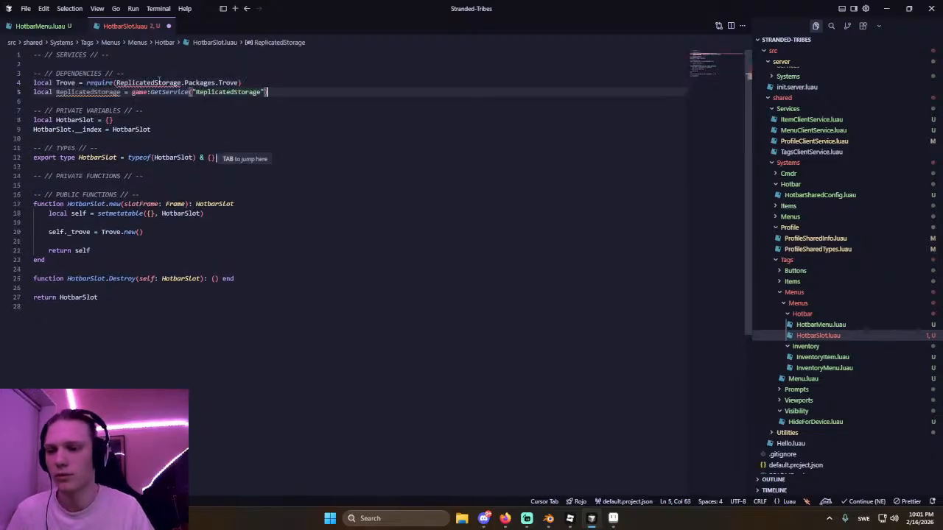
pyautogui.hotkey('alt', 'Up')
pyautogui.hotkey('alt', 'Up')
pyautogui.hotkey('alt', 'Up')
# Add _trove: typeof(Trove.new()) to the HotbarSlot type and make Destroy call self._trove:Destroy().
pyautogui.press('Tab')
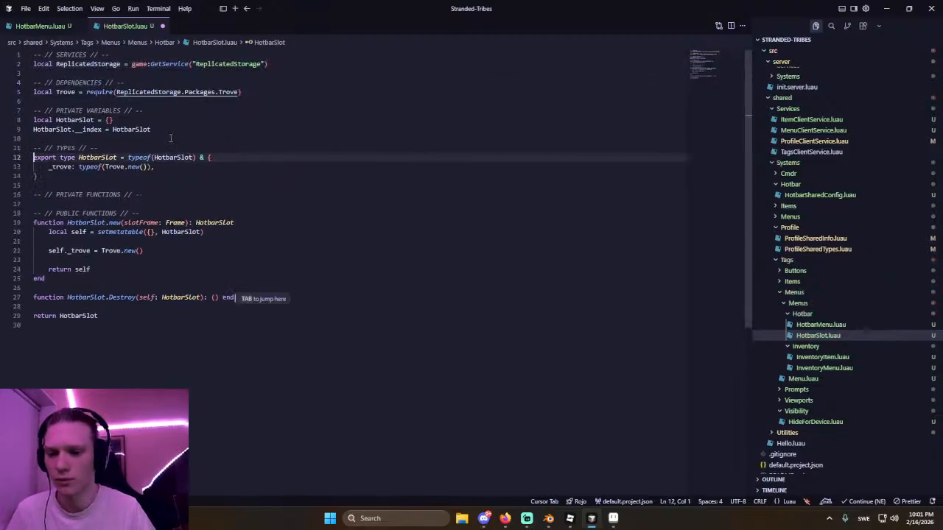
pyautogui.press('Tab')
# Start a self._trove:Add(Observers) call below the trove in HotbarSlot.new, with Observers required from ReplicatedStorage.Shared.Utilities.
pyautogui.click(160, 252)
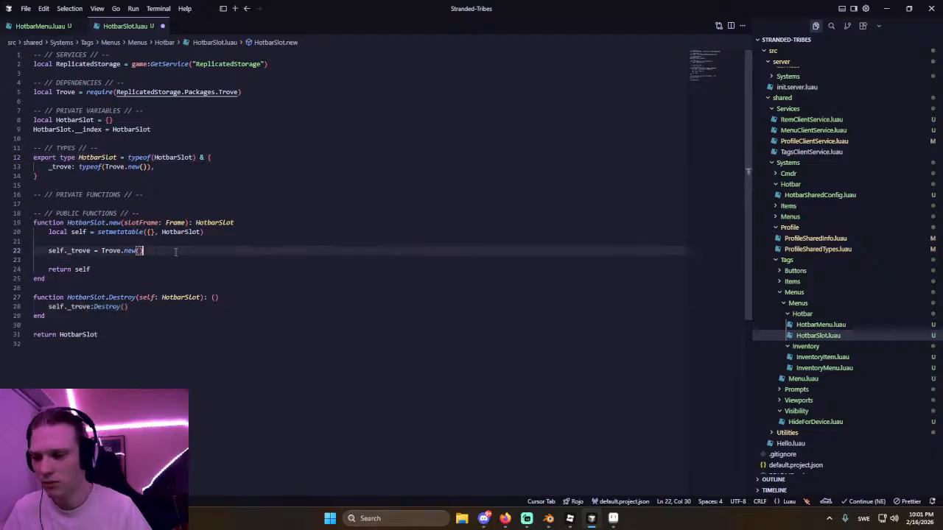
pyautogui.press('Return')
pyautogui.press('Return')
pyautogui.write('self._trove:A')
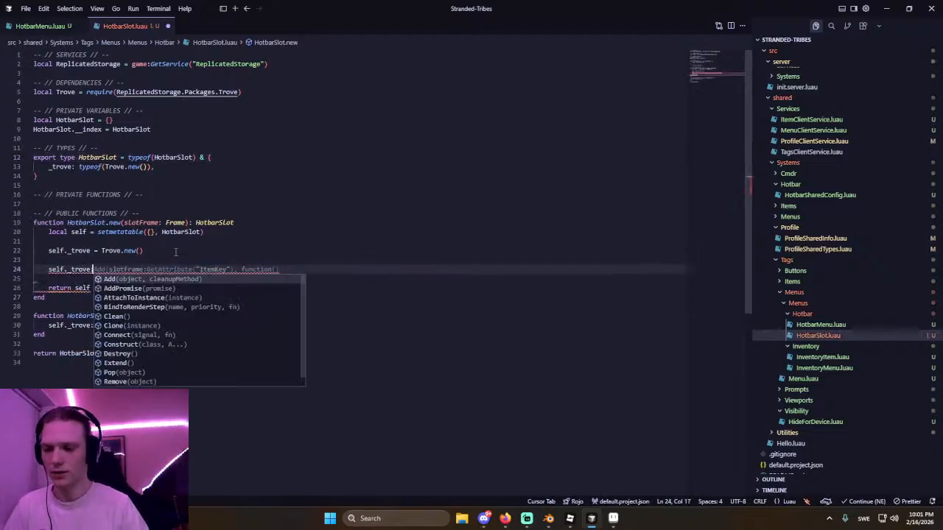
pyautogui.press('Return')
pyautogui.write('Observers)')
pyautogui.press('Return')
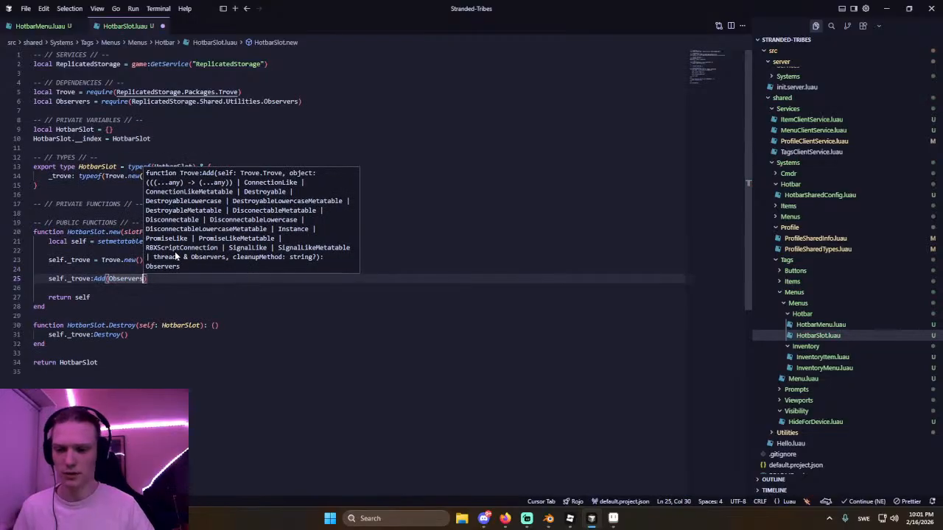
# Complete the call with observeAttribute on slotFrame for "ItemKey", with a callback that sets self._itemKey = itemKey.
pyautogui.write('.')
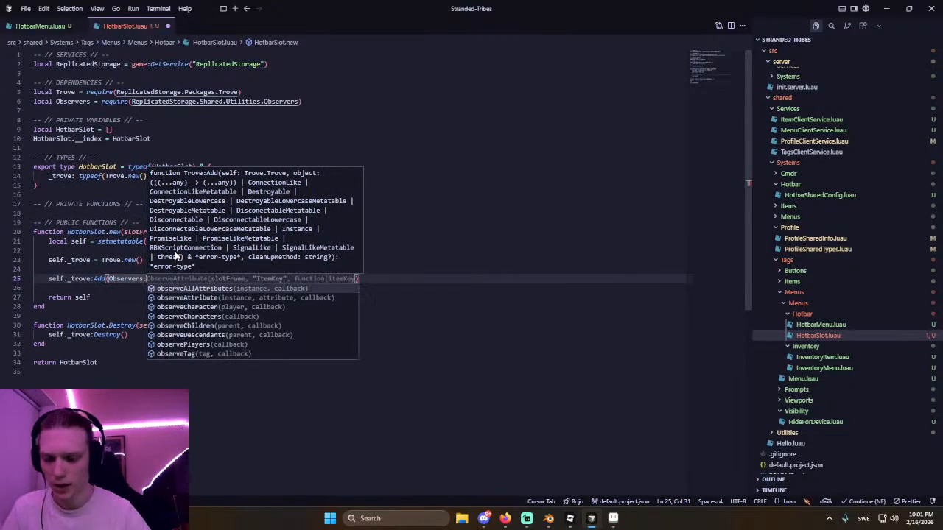
pyautogui.press('Return')
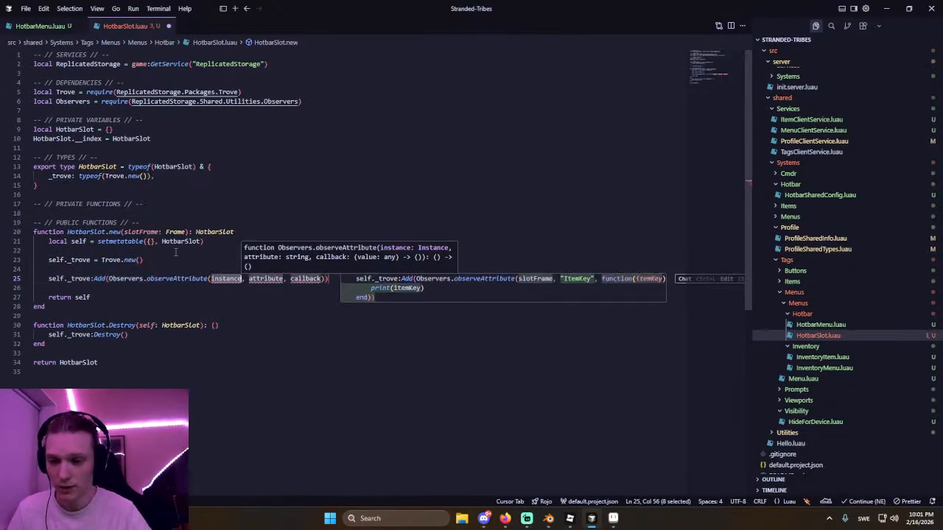
pyautogui.write('s')
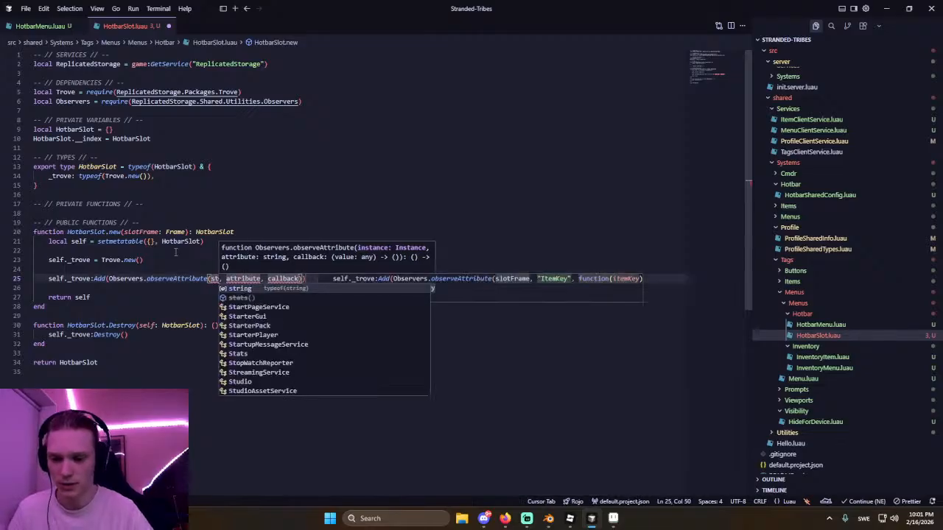
pyautogui.write('l')
pyautogui.press('Return')
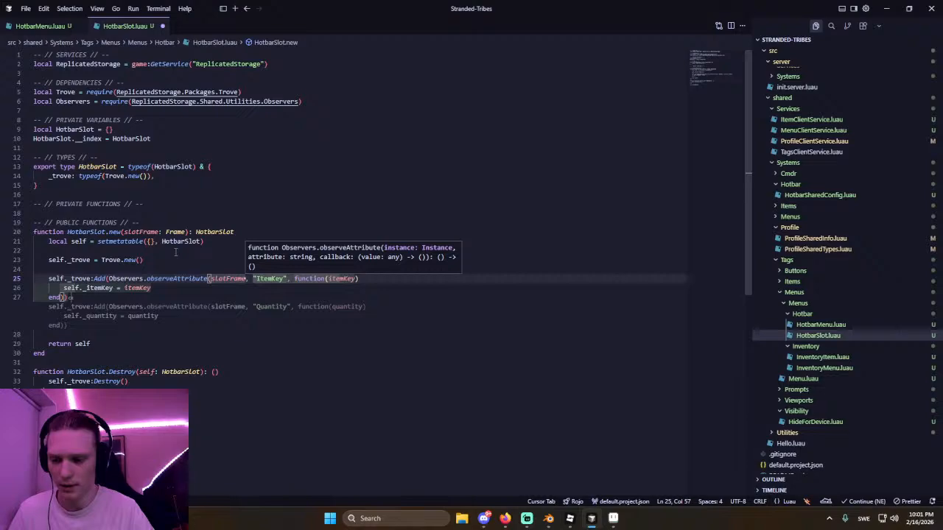
# Begin a "local itemKey =" declaration between the trove assignment and the ItemKey observer.
pyautogui.click(167, 242)
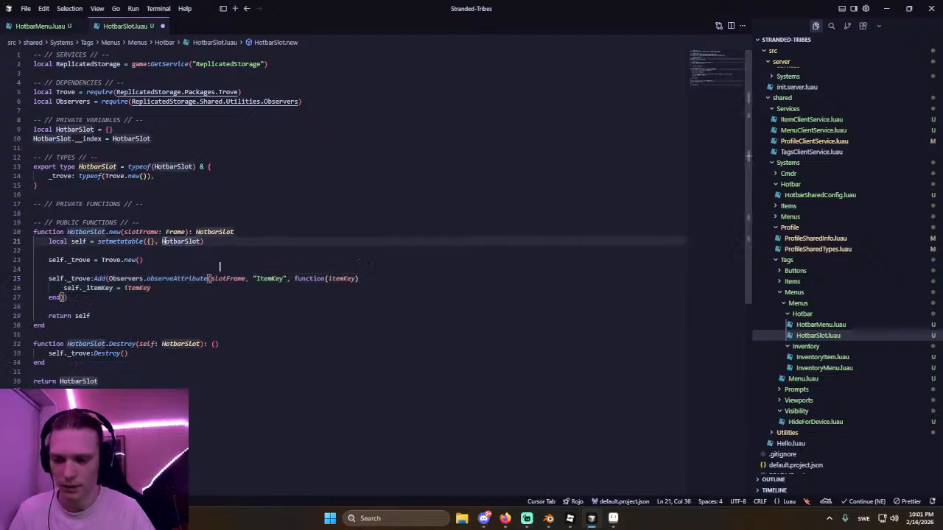
pyautogui.click(168, 259)
pyautogui.press('Down')
pyautogui.press('Return')
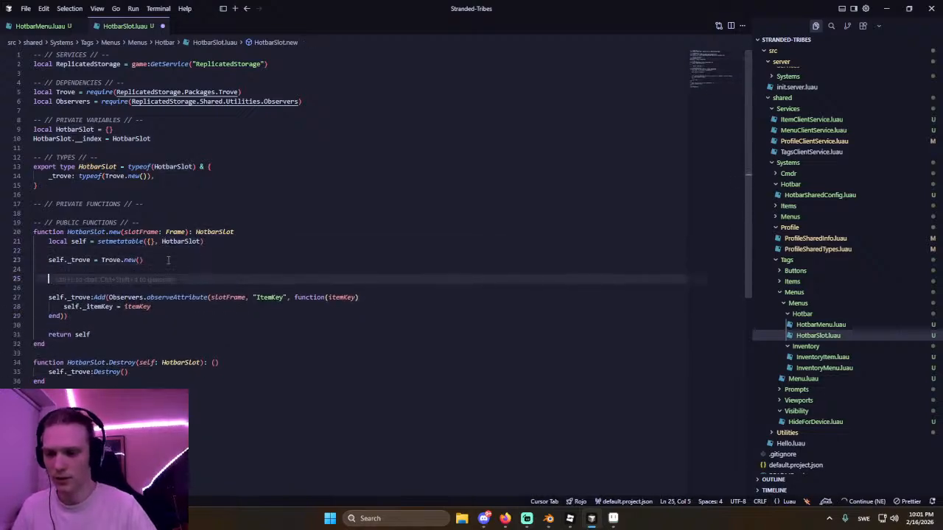
pyautogui.write('self._')
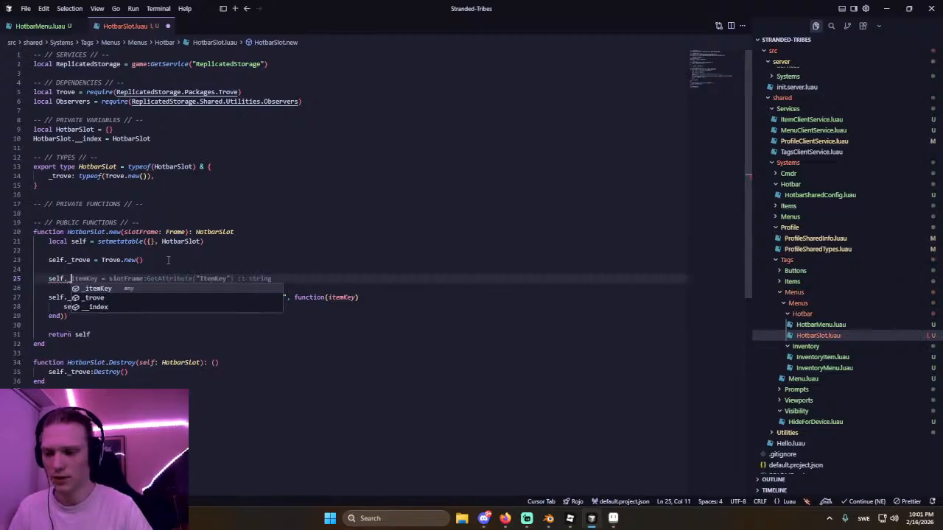
pyautogui.press('BackSpace')
pyautogui.press('BackSpace')
pyautogui.press('BackSpace')
pyautogui.press('BackSpace')
pyautogui.press('BackSpace')
pyautogui.press('BackSpace')
pyautogui.write('local item')
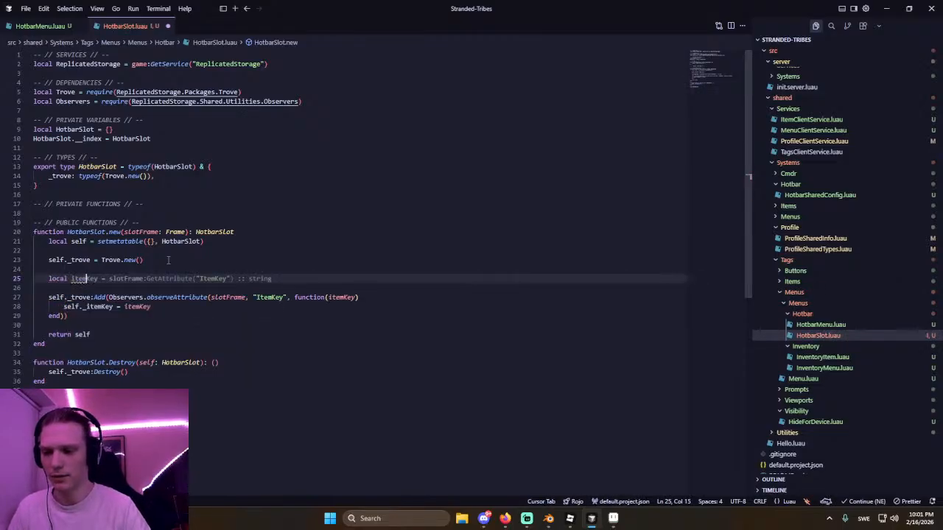
pyautogui.write('Key')
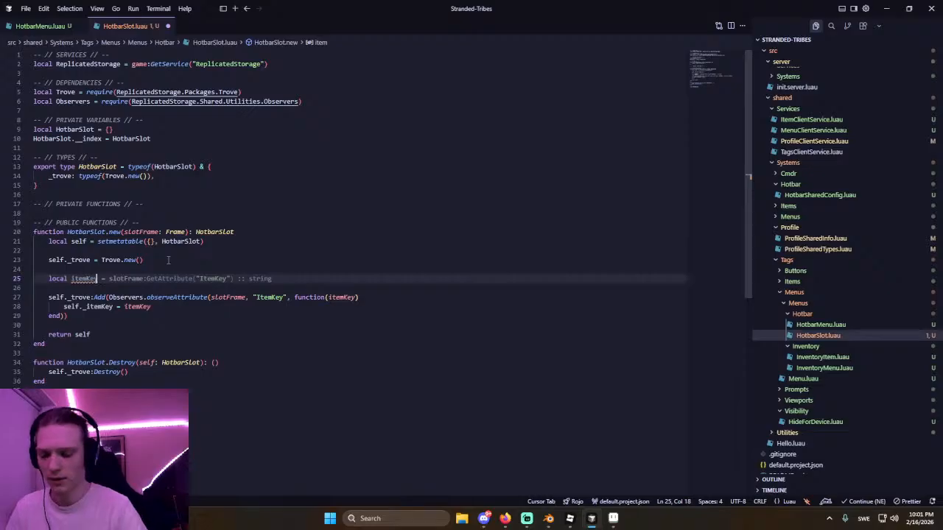
pyautogui.write(' =')
# Add self._scope = Fusion:scoped() below the trove, with Fusion required from ReplicatedStorage.Packages and _scope: typeof(Fusion:scoped()) in the HotbarSlot type.
pyautogui.click(168, 260)
pyautogui.press('Return')
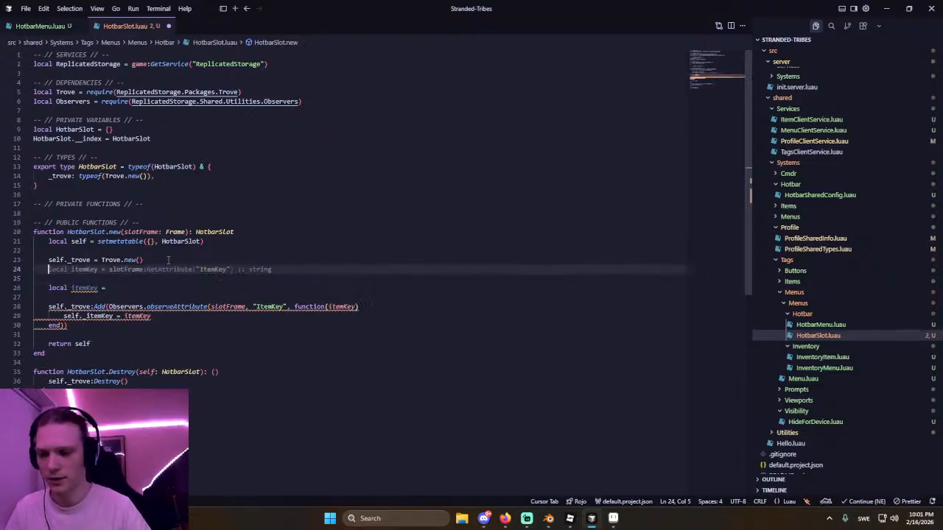
pyautogui.write('self._scope')
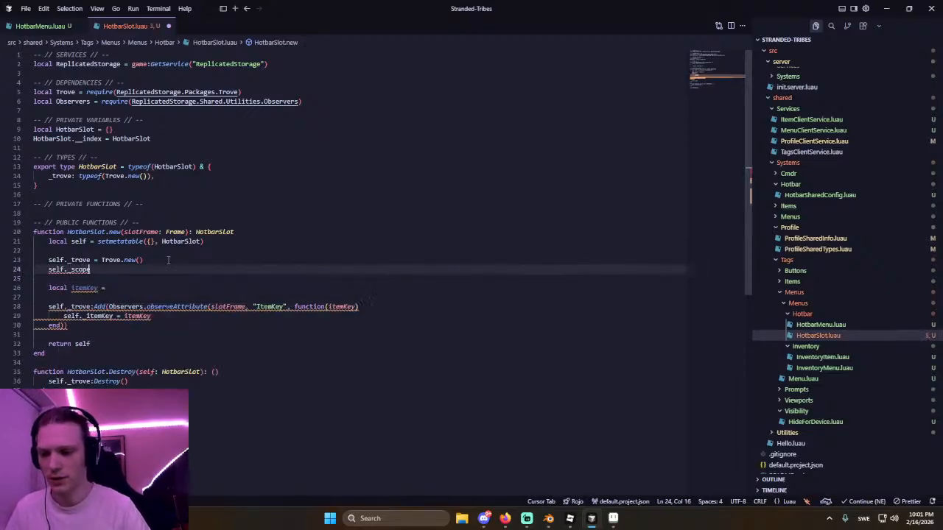
pyautogui.press('Tab')
pyautogui.press('Tab')
pyautogui.press('Tab')
pyautogui.press('Tab')
pyautogui.press('Tab')
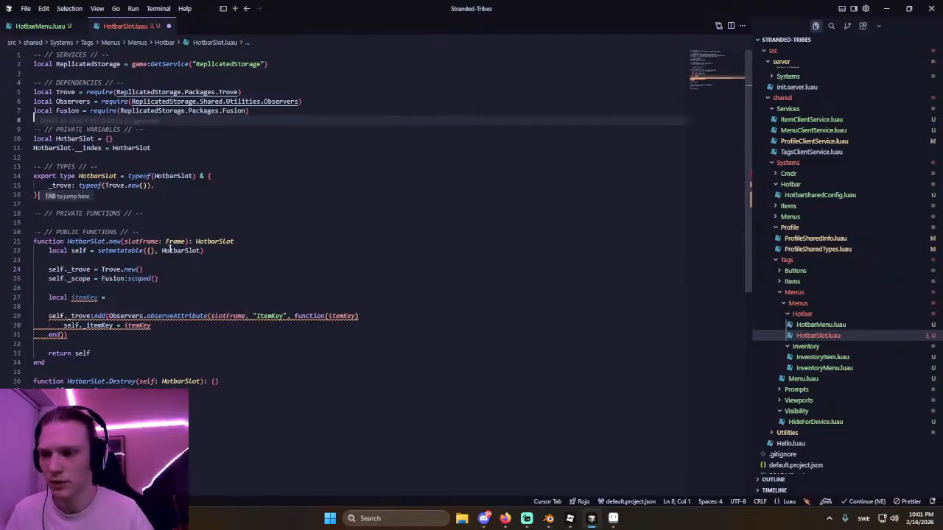
pyautogui.press('Tab')
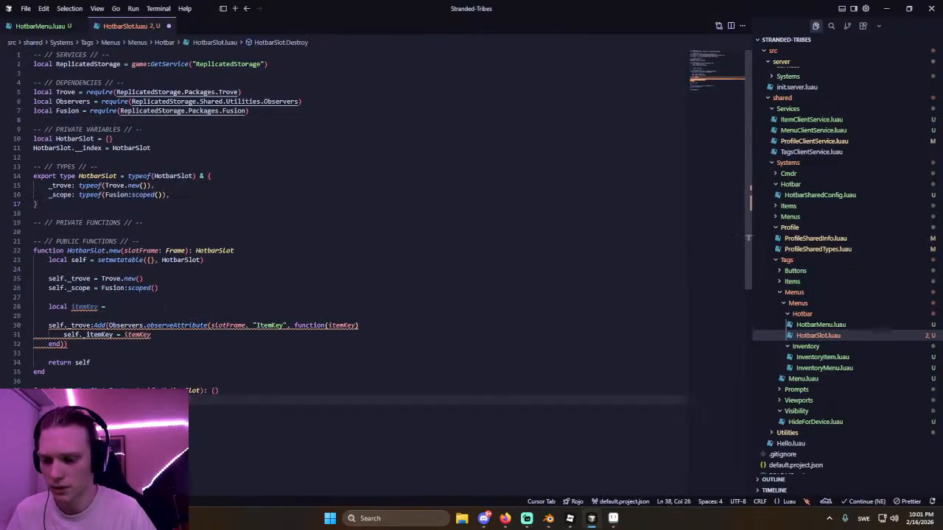
# Assign self._scope:Value("") to itemKey and make the ItemKey observer call itemKey:set(itemKey).
pyautogui.press('Tab')
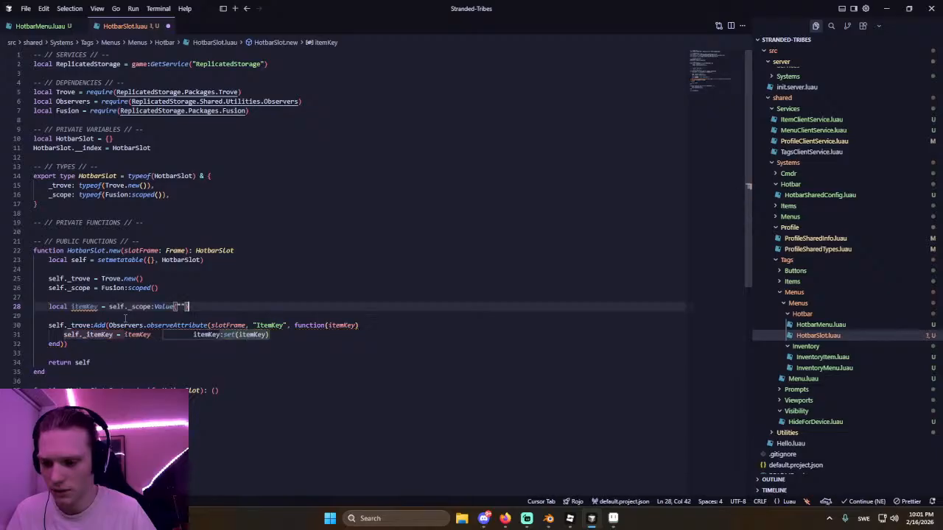
pyautogui.press('Tab')
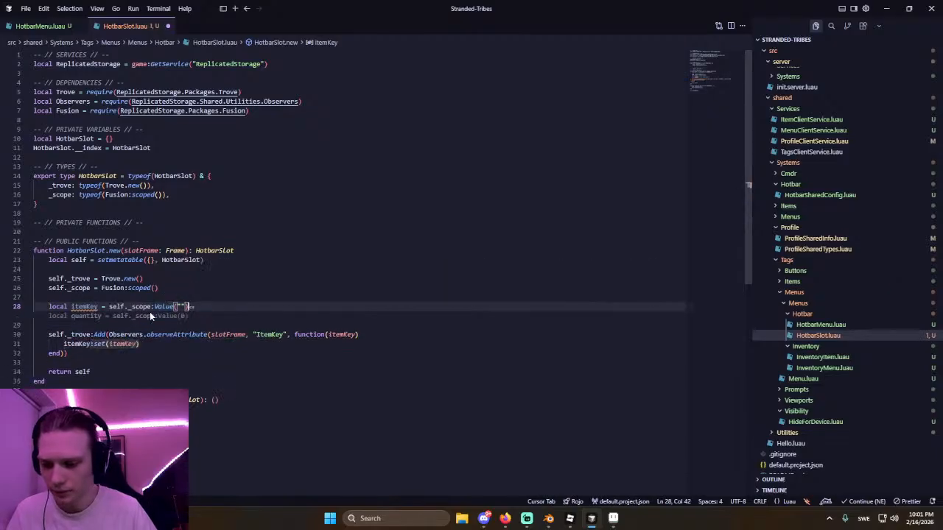
# Add local quantity = self._scope:Value(0) and a "Quantity" observer calling quantity:set(quantity) directly below the ItemKey observer, and save.
pyautogui.press('Tab')
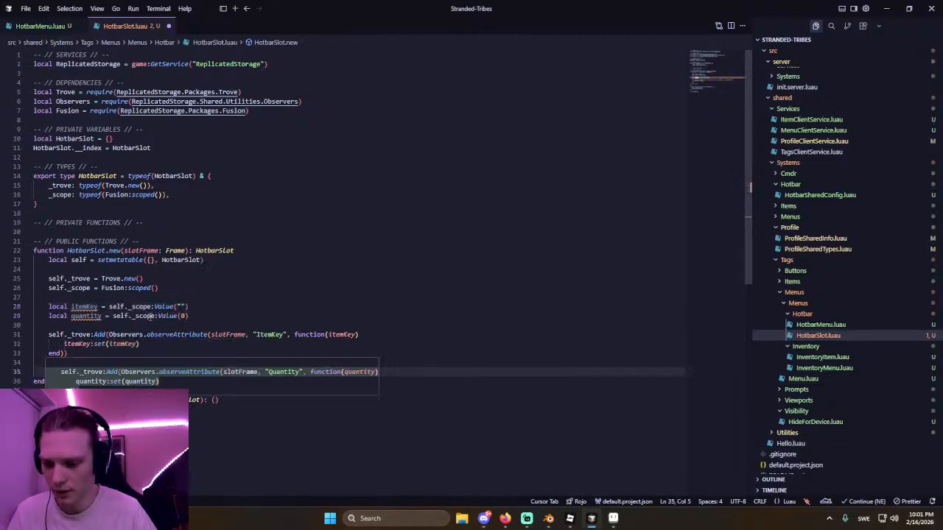
pyautogui.press('Tab')
pyautogui.scroll(-2, 150, 317)
pyautogui.click(160, 339)
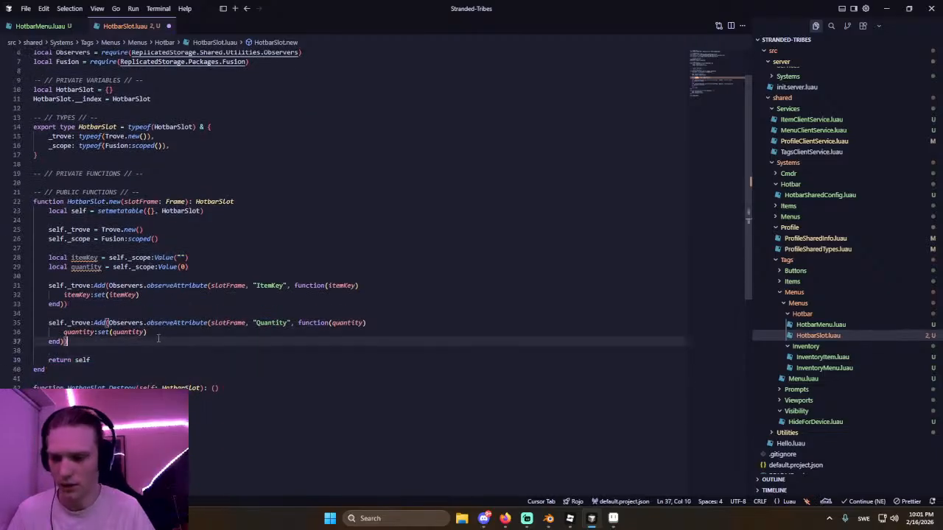
pyautogui.click(109, 313)
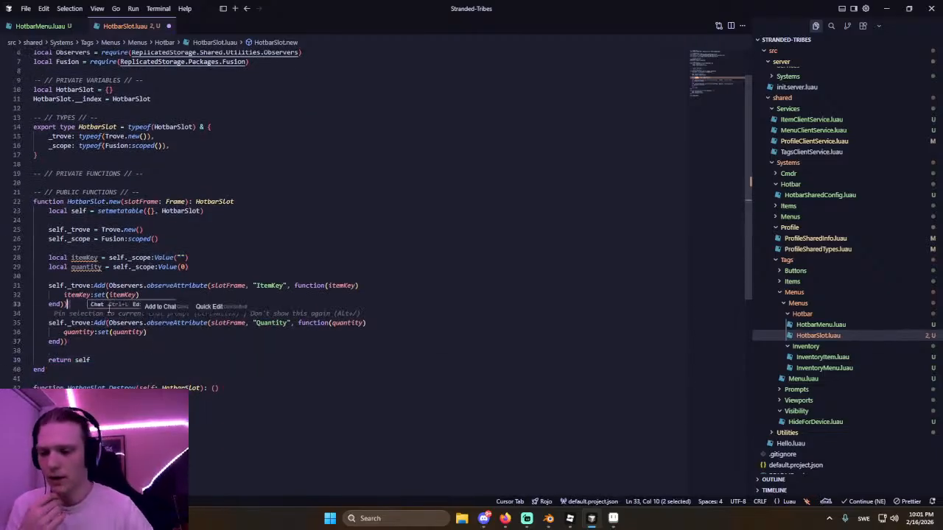
pyautogui.press('Delete')
pyautogui.click(245, 269)
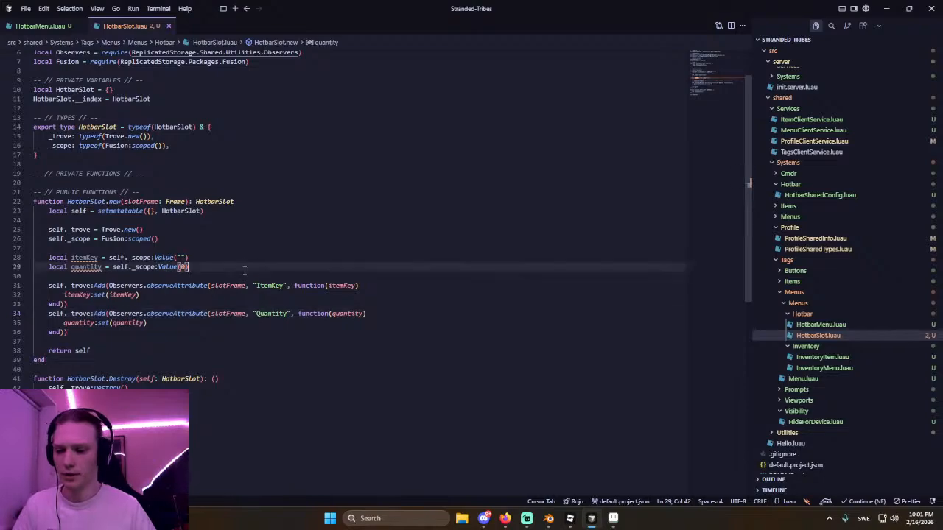
# Make room below the observers, check the hotbar Slot's Name and Quantity labels in Roblox Studio, and return to Cursor.
pyautogui.click(153, 341)
pyautogui.click(152, 332)
pyautogui.press('Return')
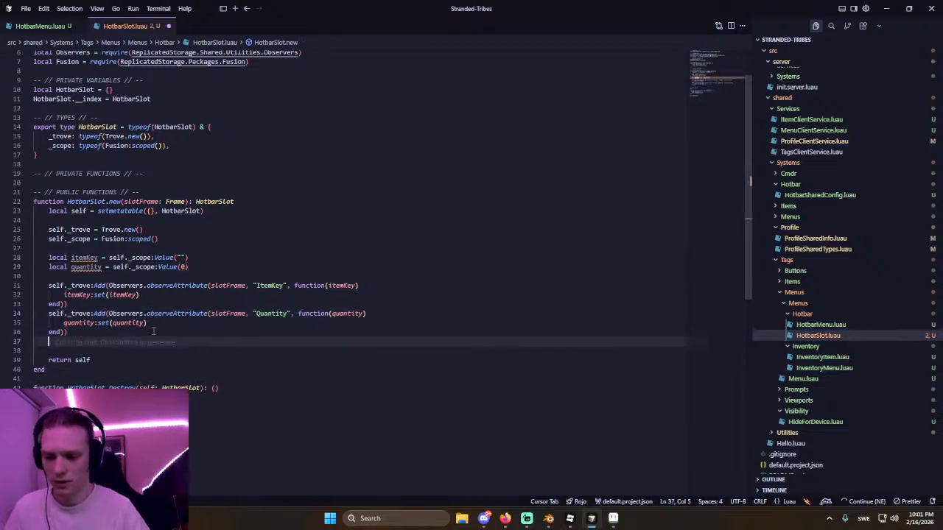
pyautogui.hotkey('alt', 'Tab')
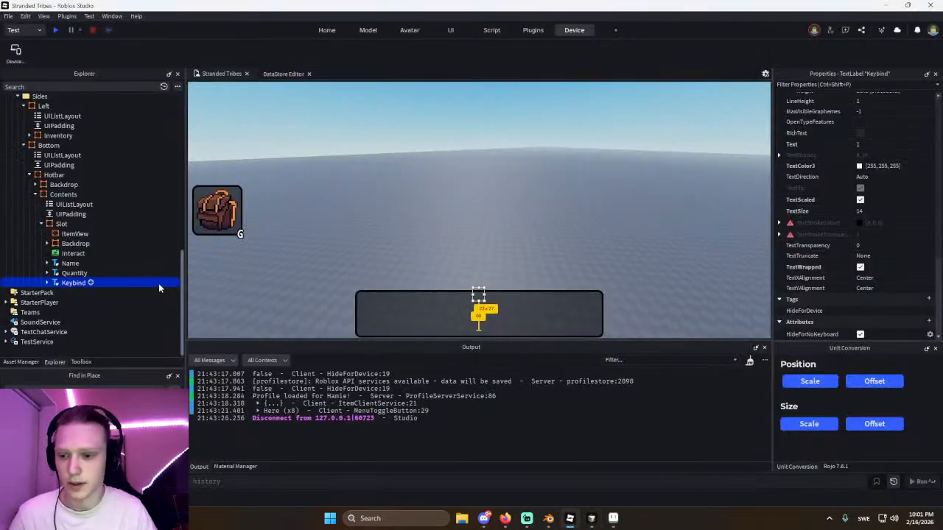
pyautogui.click(60, 265)
pyautogui.click(73, 273)
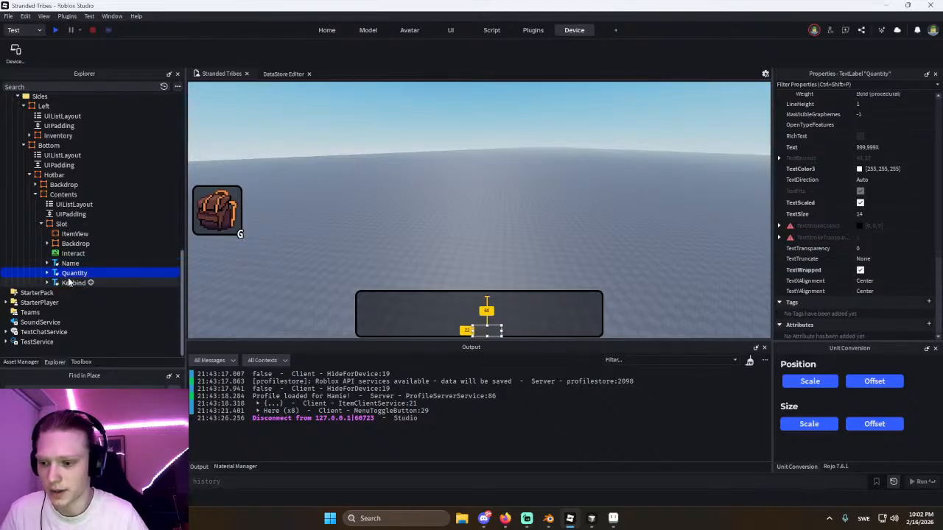
pyautogui.hotkey('alt', 'Tab')
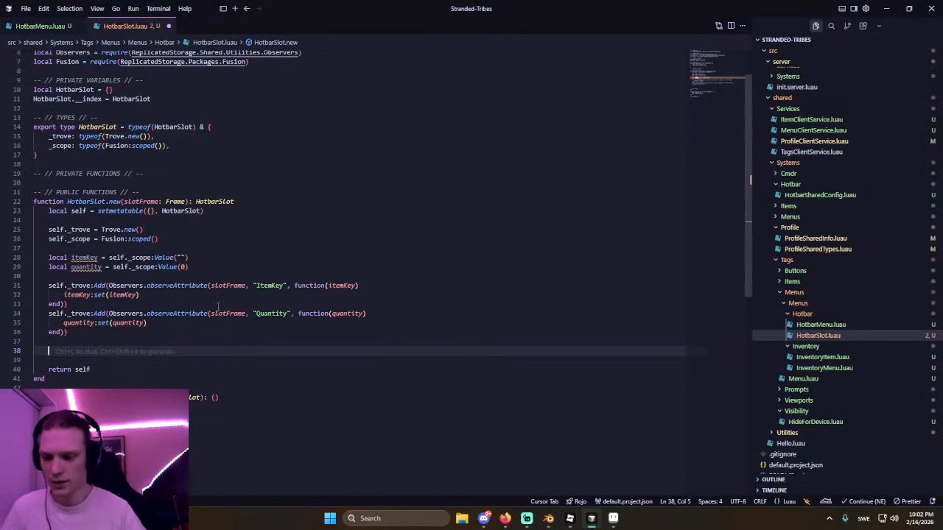
# Below the observers in HotbarSlot.new, declare local quantityLabel = slotFrame:FindFirstChild("Quantity") :: TextLabel.
pyautogui.write('lo')
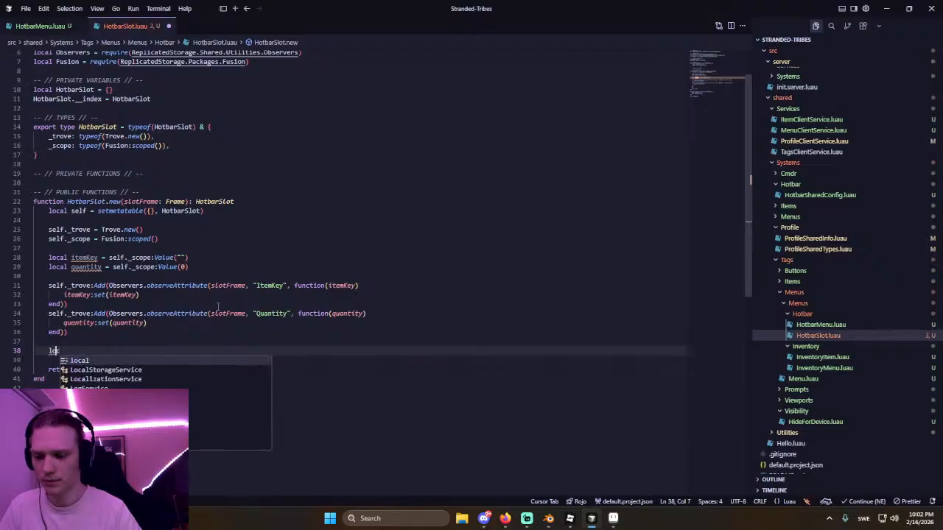
pyautogui.write('cal')
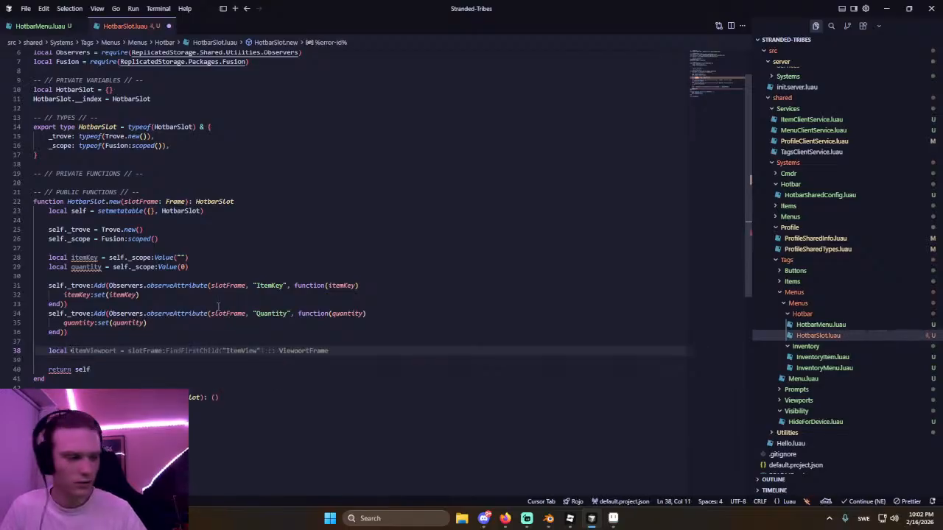
pyautogui.hotkey('alt', 'Tab')
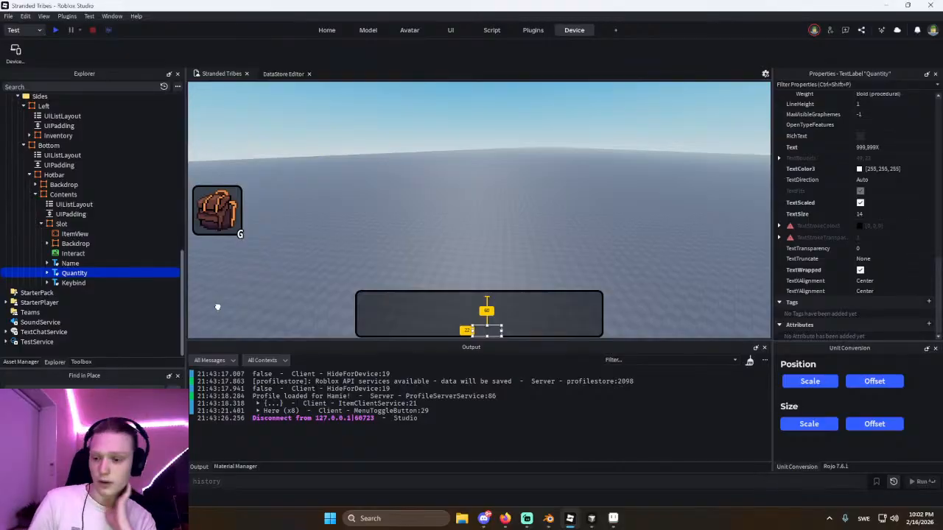
pyautogui.hotkey('alt', 'Tab')
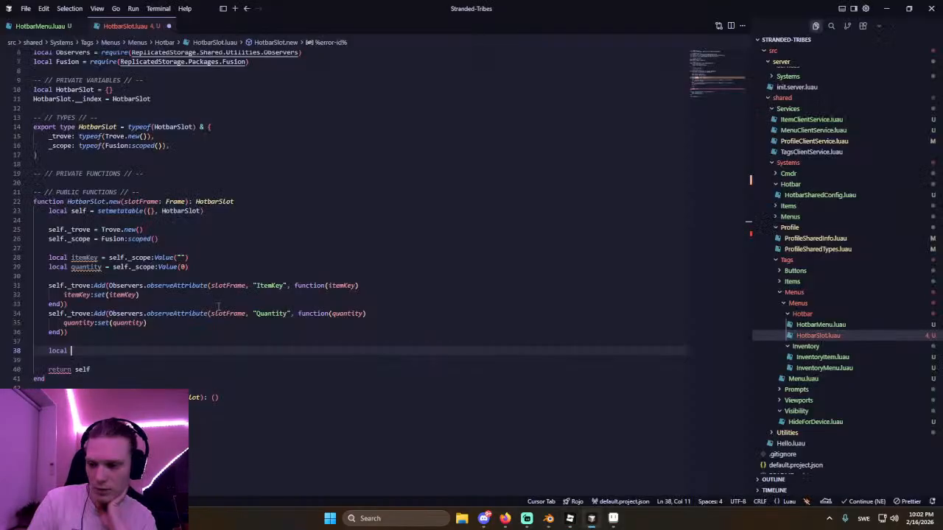
pyautogui.write('quantityLabel = slotFrame:FindFirstChild("Quantity") :: TextLabel')
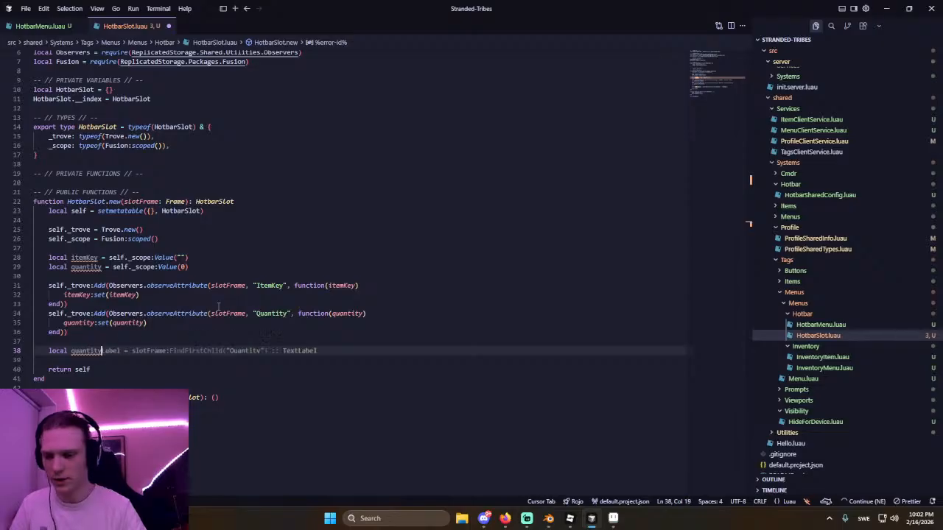
pyautogui.press('Return')
pyautogui.press('Up')
pyautogui.press('Up')
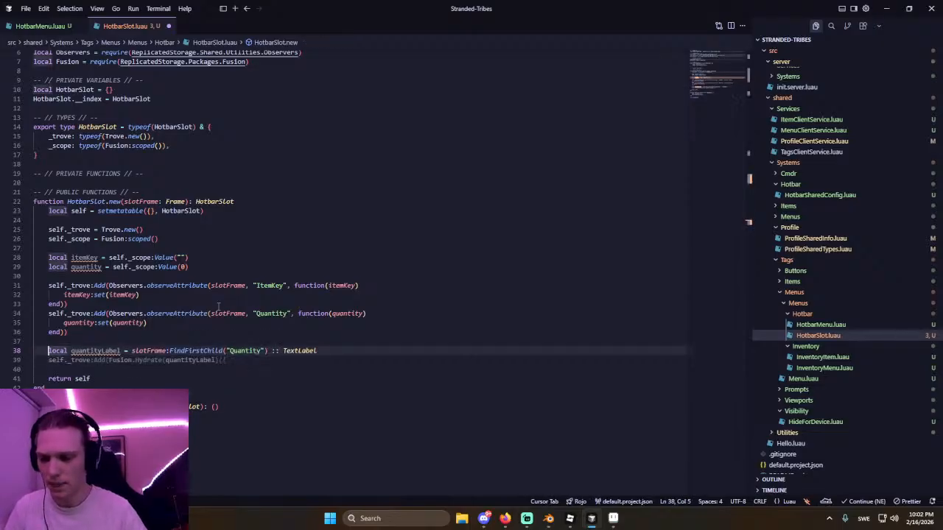
# Declare local nameLabel = slotFrame:FindFirstChild("Name") :: TextLabel directly above the quantityLabel declaration in HotbarSlot.new.
pyautogui.press('Return')
pyautogui.write('loca')
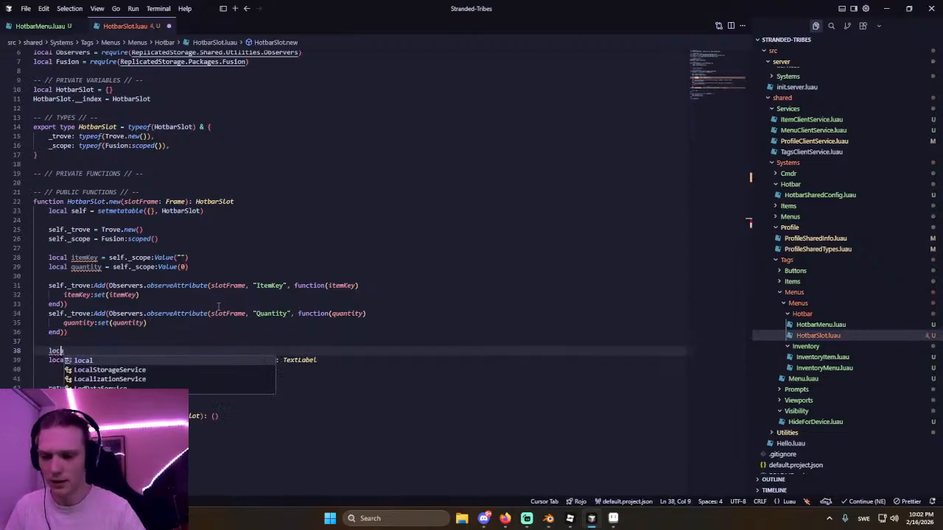
pyautogui.write('l nameLabel = slotFrame:FindFirstChild("Name") :: TextLabel')
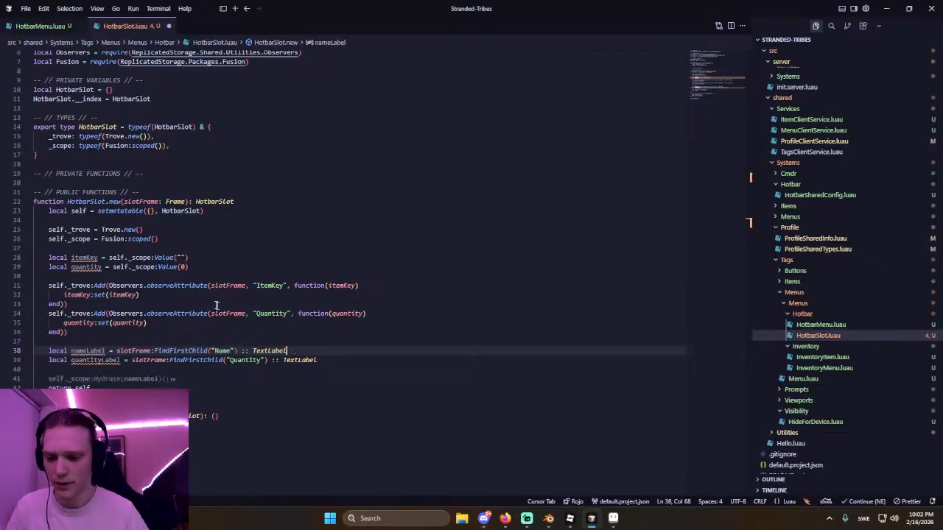
# Below the label declarations, add self._scope:Hydrate blocks for nameLabel and quantityLabel, using ItemSharedConfig.getItem(itemKey).Name as the name text.
pyautogui.click(362, 361)
pyautogui.press('Return')
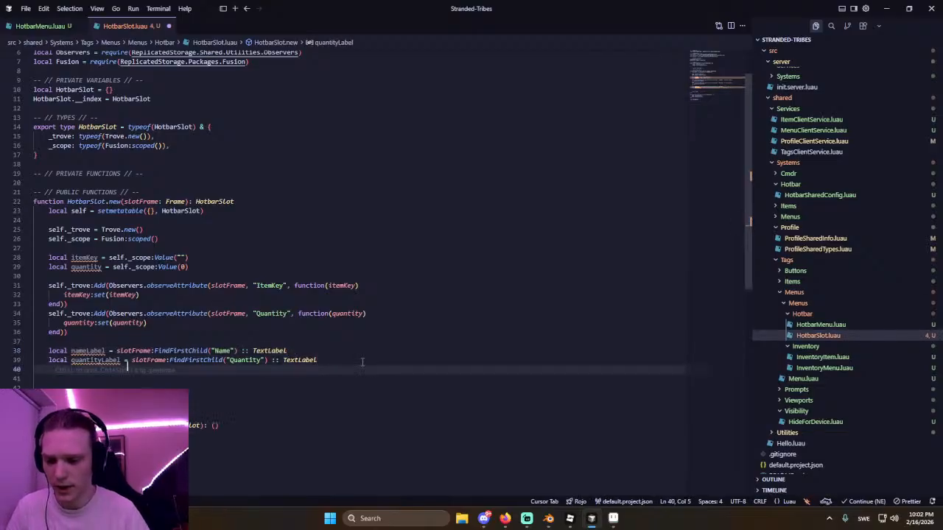
pyautogui.press('Return')
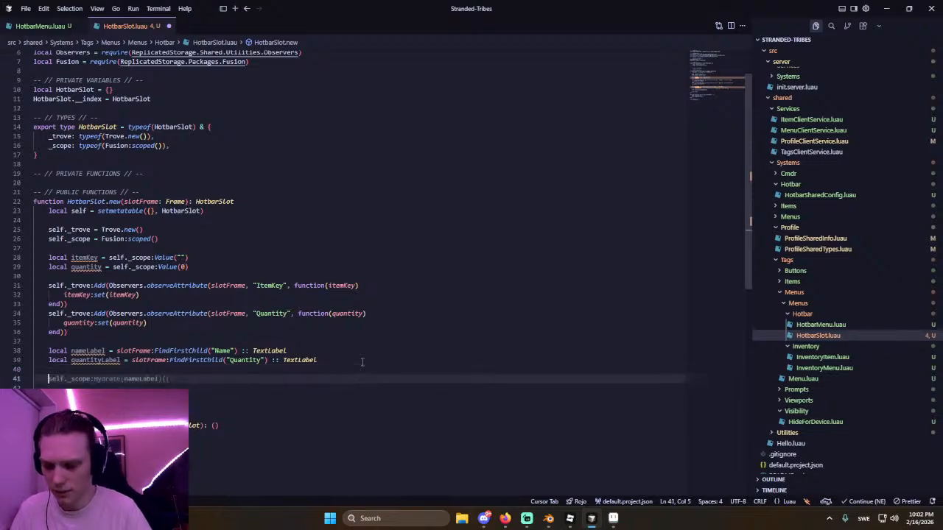
pyautogui.press('Tab')
pyautogui.press('Tab')
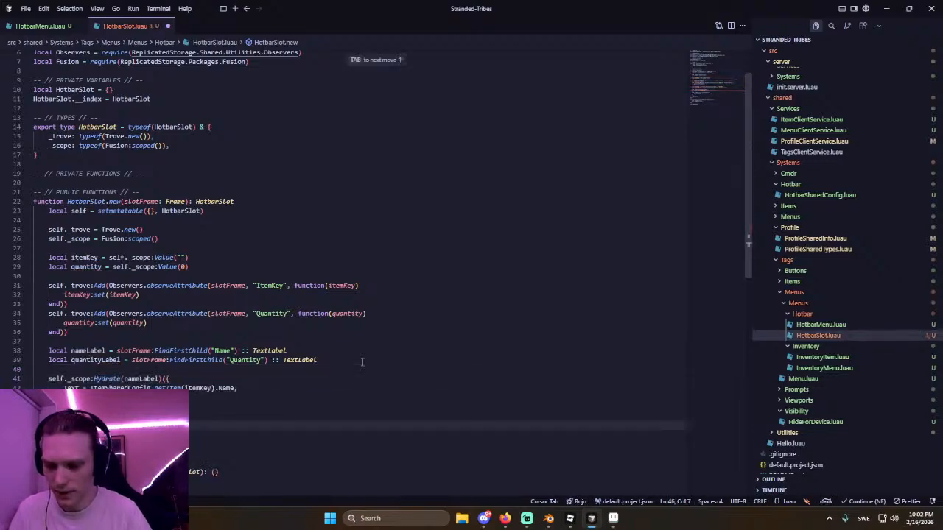
# Replace the Text value in the nameLabel Hydrate block with self._scope:Computed(function(use) and start its body.
pyautogui.click(282, 388)
pyautogui.press('BackSpace')
pyautogui.press('BackSpace')
pyautogui.press('BackSpace')
pyautogui.press('BackSpace')
pyautogui.press('BackSpace')
pyautogui.press('BackSpace')
pyautogui.press('BackSpace')
pyautogui.press('BackSpace')
pyautogui.press('BackSpace')
pyautogui.press('BackSpace')
pyautogui.press('BackSpace')
pyautogui.press('BackSpace')
pyautogui.press('BackSpace')
pyautogui.press('BackSpace')
pyautogui.press('BackSpace')
pyautogui.press('BackSpace')
pyautogui.press('BackSpace')
pyautogui.press('BackSpace')
pyautogui.press('BackSpace')
pyautogui.press('BackSpace')
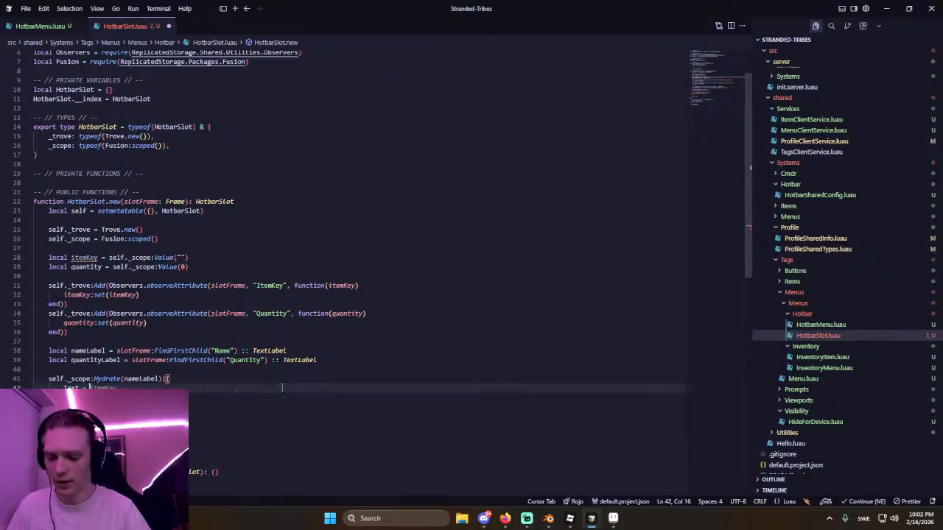
pyautogui.write('self._')
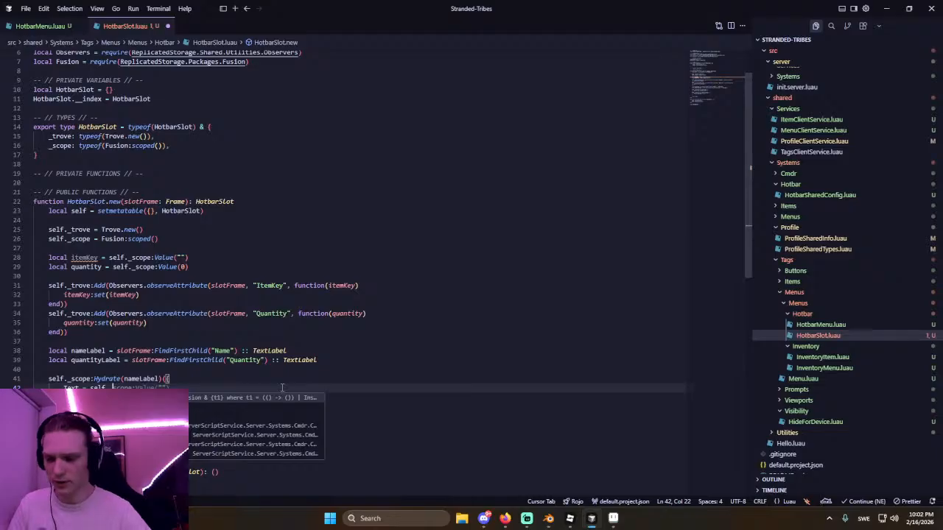
pyautogui.write('scope:Computed(f)')
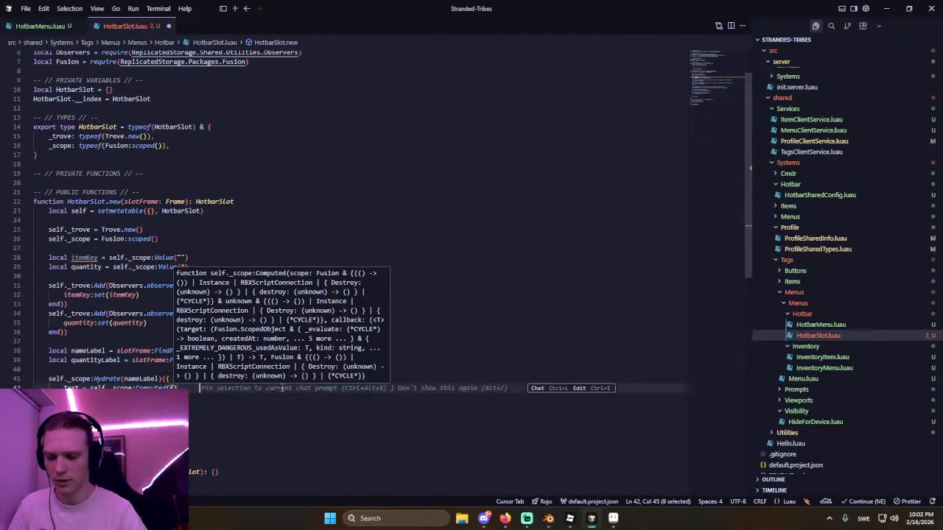
pyautogui.write('unction(us')
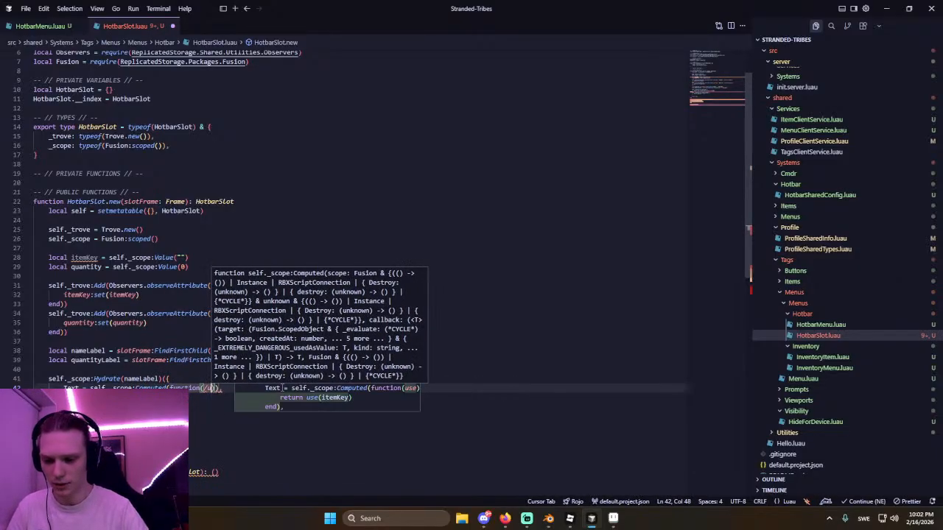
pyautogui.press('BackSpace')
pyautogui.press('BackSpace')
pyautogui.write('use)')
pyautogui.press('Return')
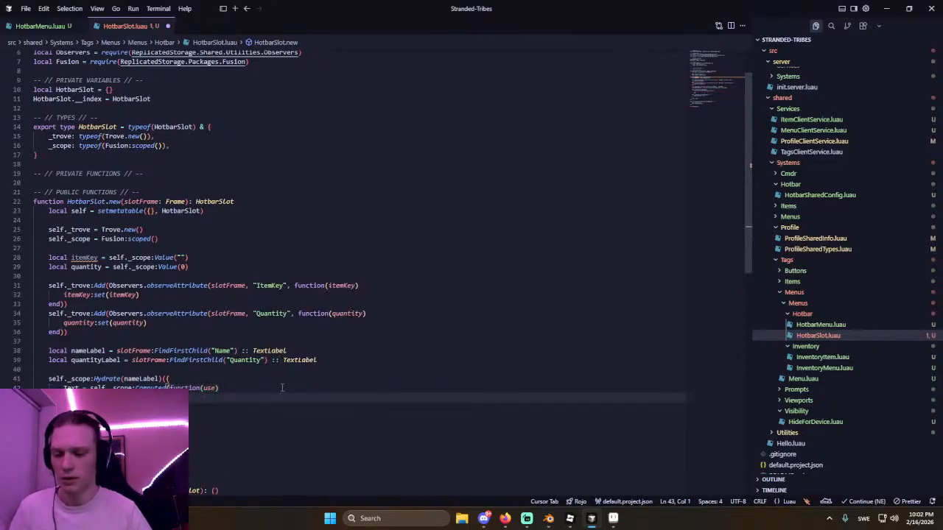
# Make the name Computed return ItemSharedConfig.getItem(use(itemKey)).Name, import ItemSharedConfig at the script's start, and save.
pyautogui.write('return ItemSharedConfig.getItem(use(itemKey)).Name')
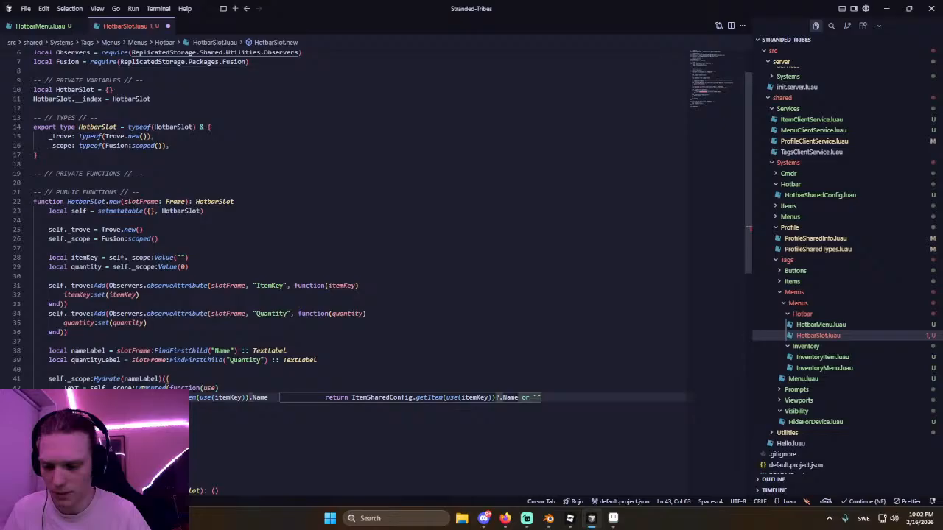
pyautogui.doubleClick(151, 390)
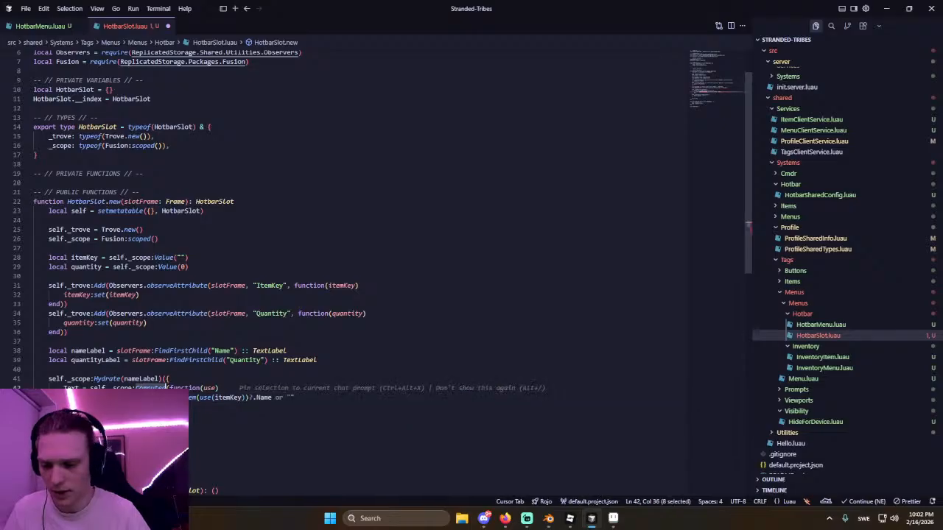
pyautogui.doubleClick(137, 398)
pyautogui.write('ItemSharedConfig.getIt')
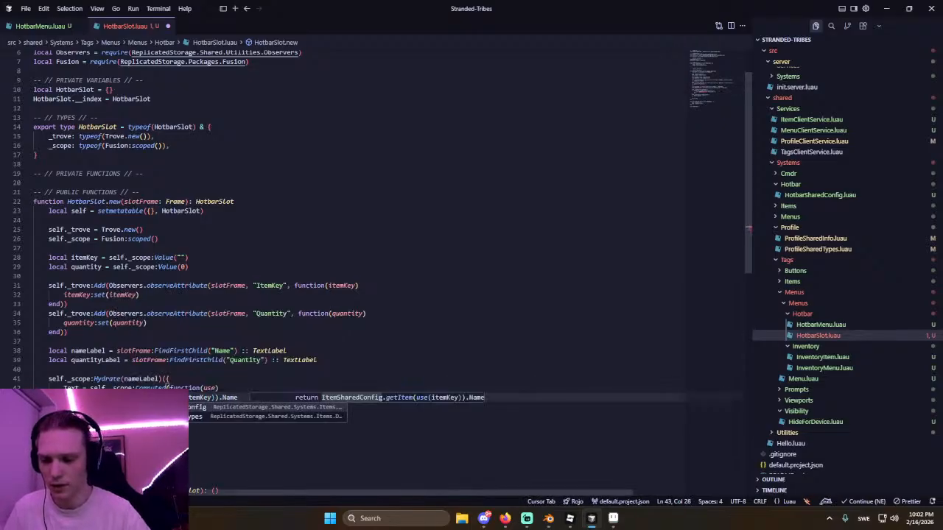
pyautogui.press('Return')
pyautogui.hotkey('ctrl', 's')
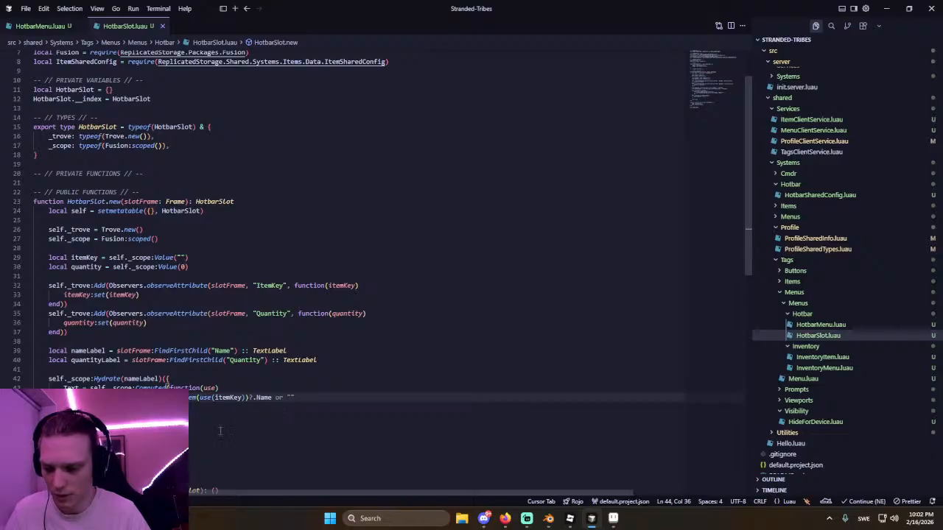
# Set the quantityLabel's Text to a self._scope:Computed function that returns use(quantity) .. "X".
pyautogui.scroll(-1, 218, 431)
pyautogui.click(109, 410)
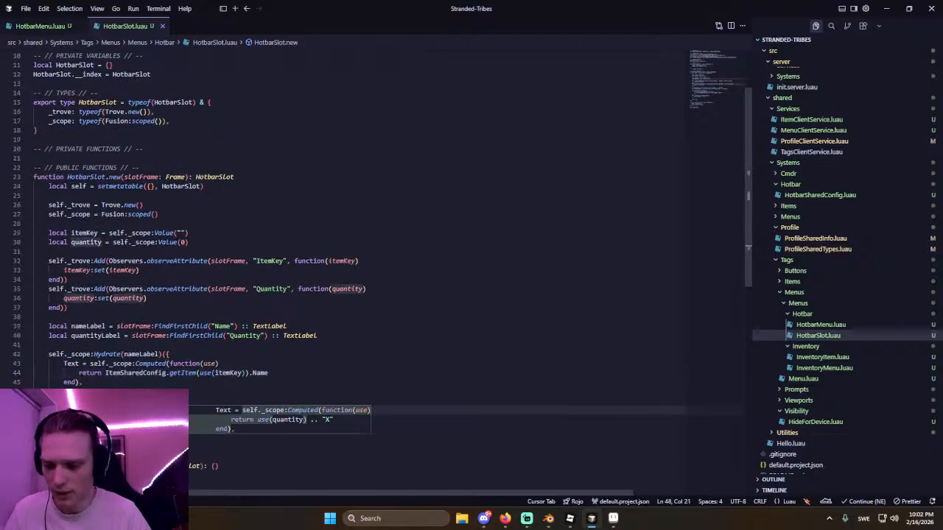
pyautogui.press('Tab')
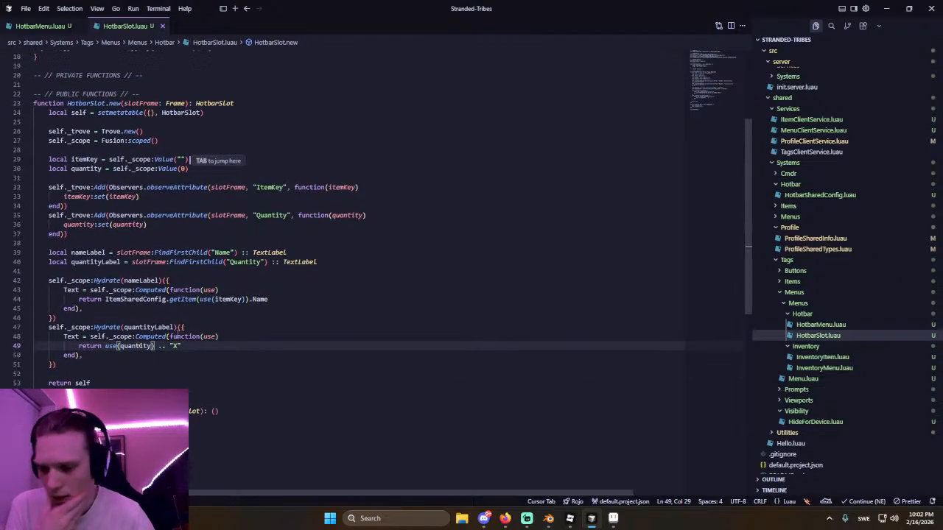
pyautogui.press('Down')
pyautogui.press('Down')
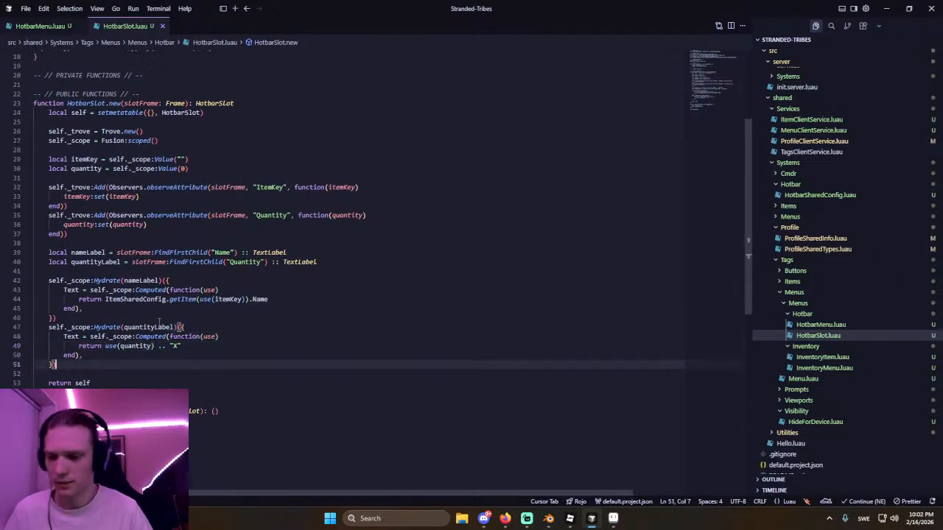
# Check the hotbar Slot frame's children in Roblox Studio, return to Cursor, and review the label code in HotbarSlot.
pyautogui.hotkey('alt', 'Tab')
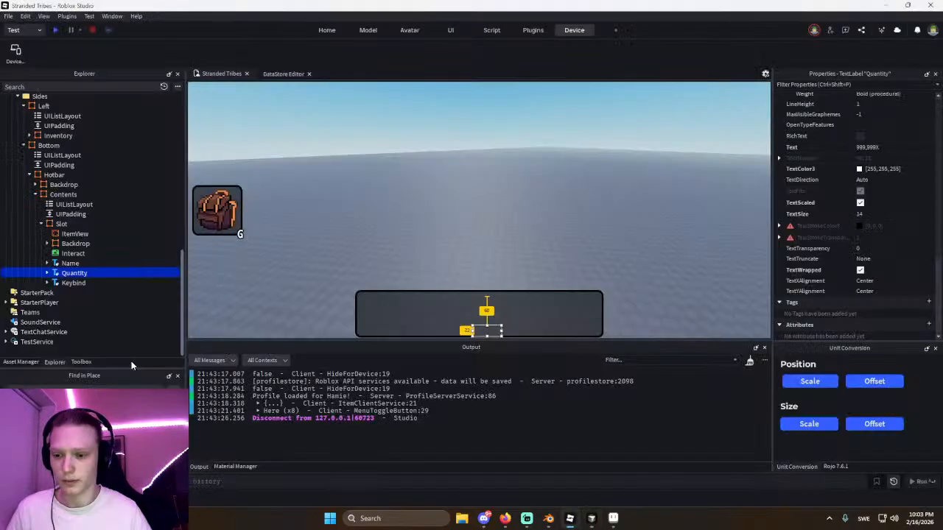
pyautogui.click(236, 230)
pyautogui.hotkey('alt', 'Tab')
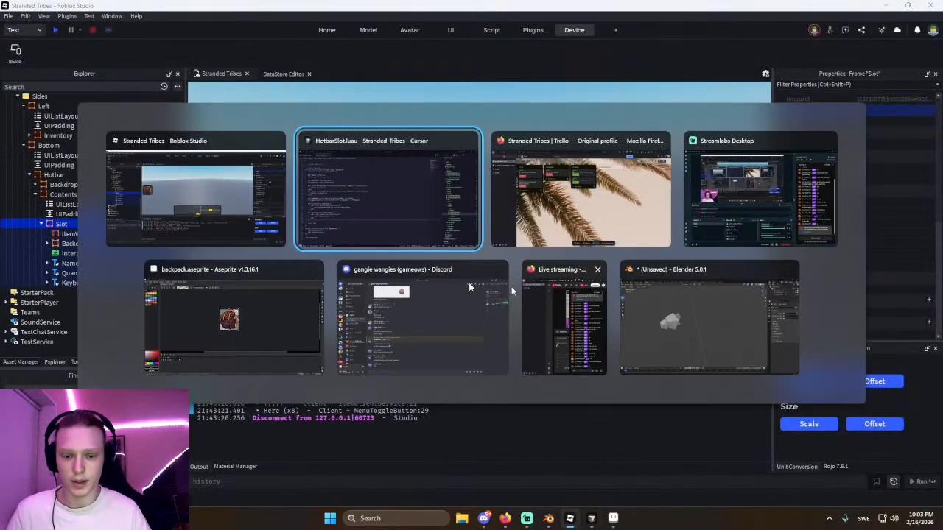
pyautogui.moveTo(58, 364); pyautogui.dragTo(2, 241)
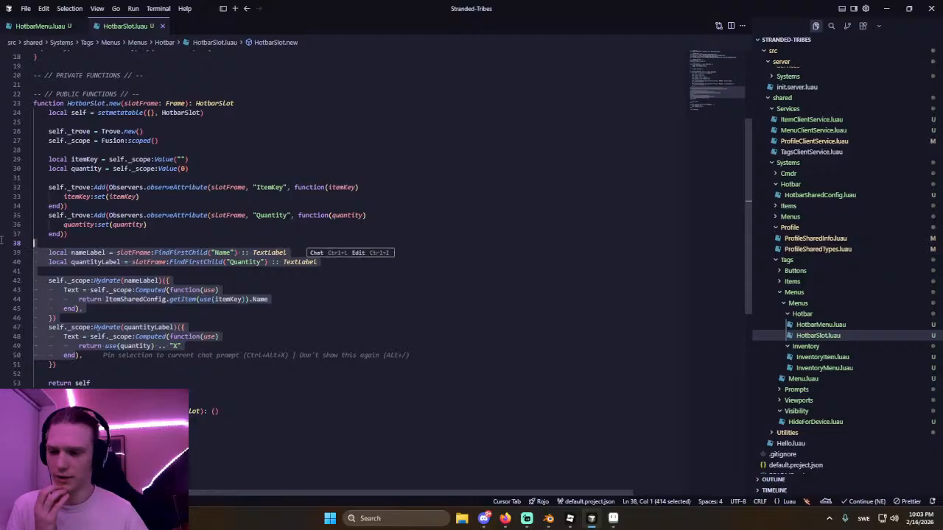
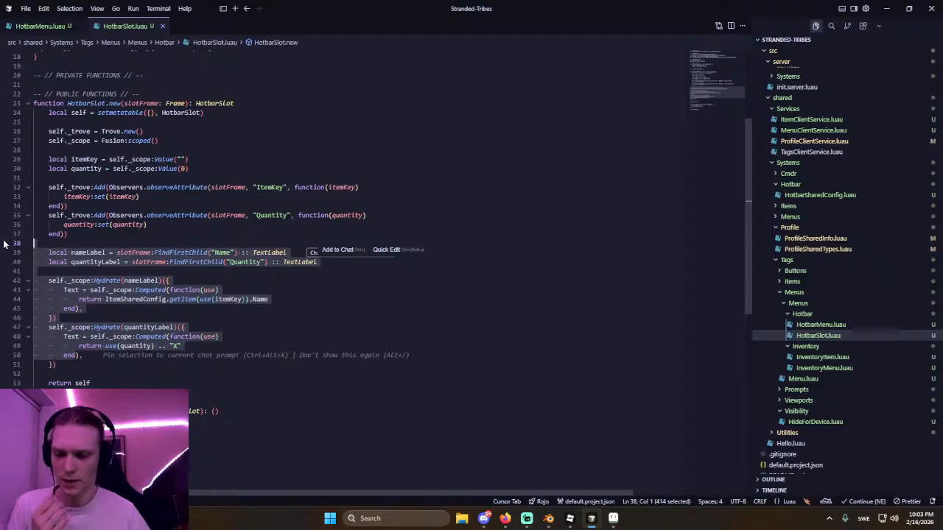
# Examine how InventoryItem.luau sets up its itemViewport attribute and tag, and return to the end of HotbarSlot's label code.
pyautogui.click(822, 356)
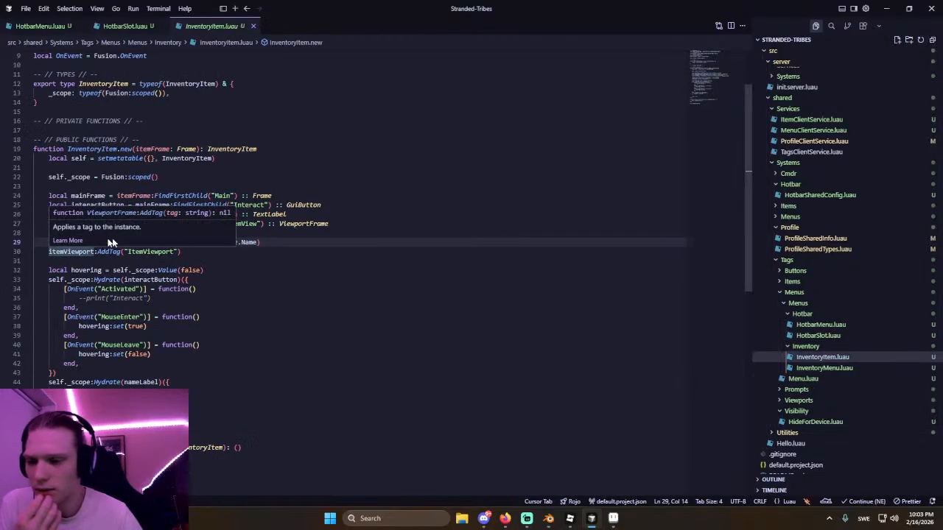
pyautogui.doubleClick(221, 242)
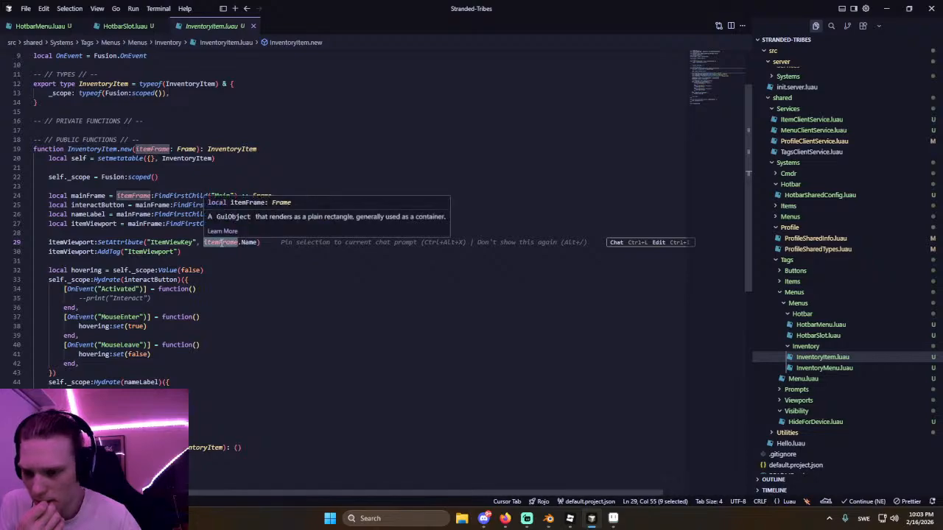
pyautogui.click(169, 223)
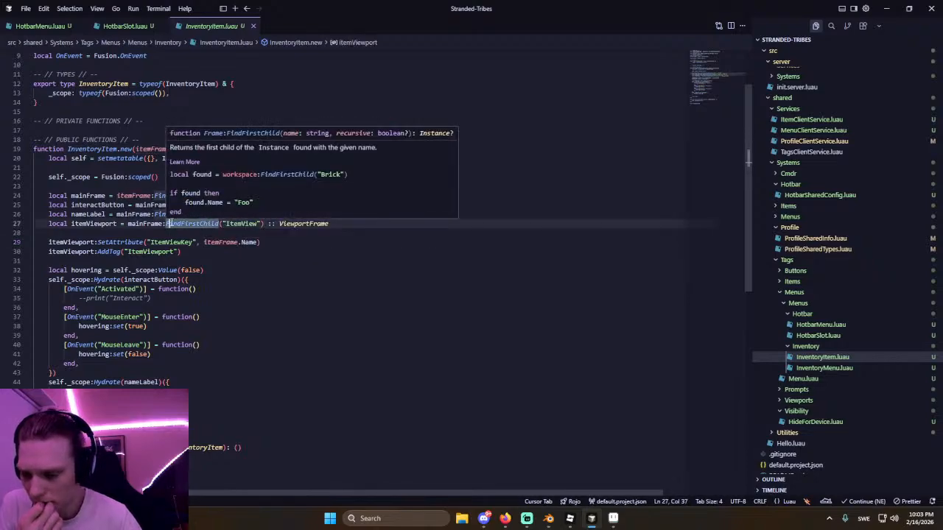
pyautogui.click(252, 26)
pyautogui.click(310, 197)
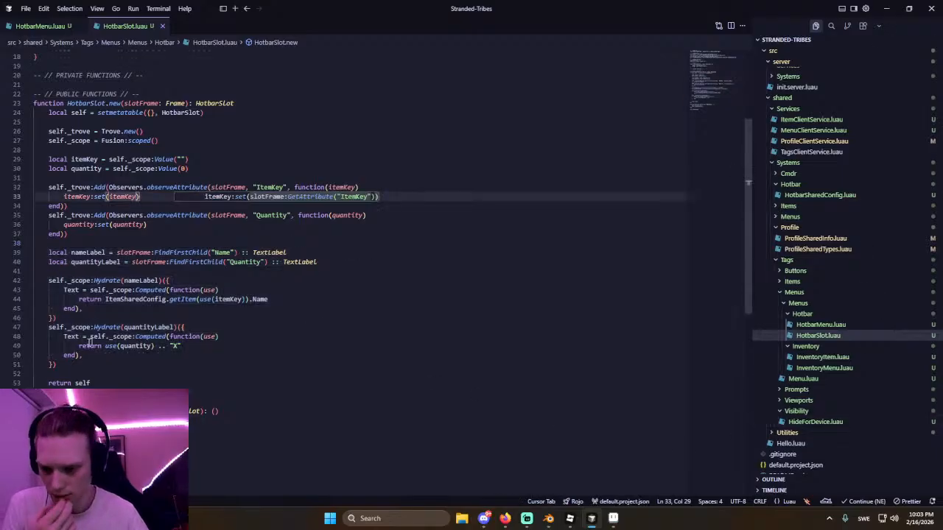
pyautogui.click(98, 362)
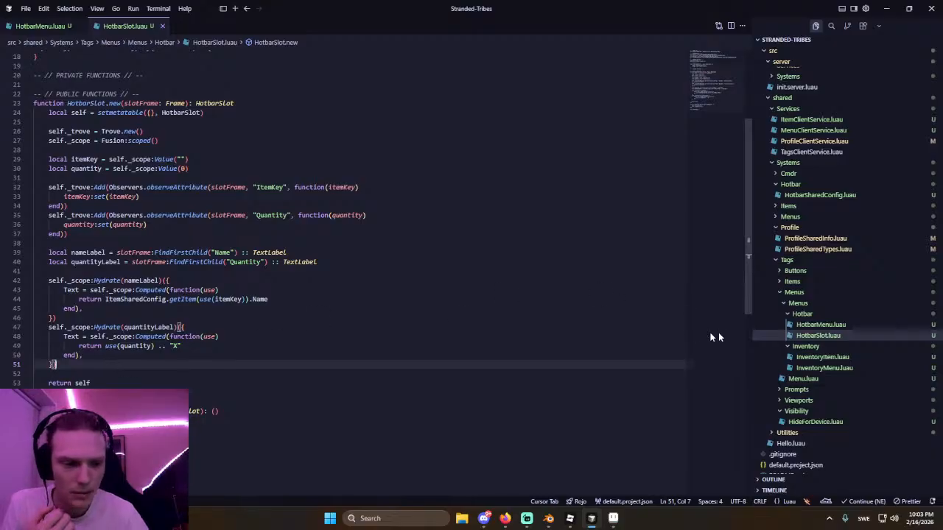
# Copy the hovering value with its interactButton and nameLabel Hydrate blocks from InventoryItem.luau into HotbarSlot.new below the quantityLabel block.
pyautogui.click(819, 356)
pyautogui.scroll(-1, 154, 258)
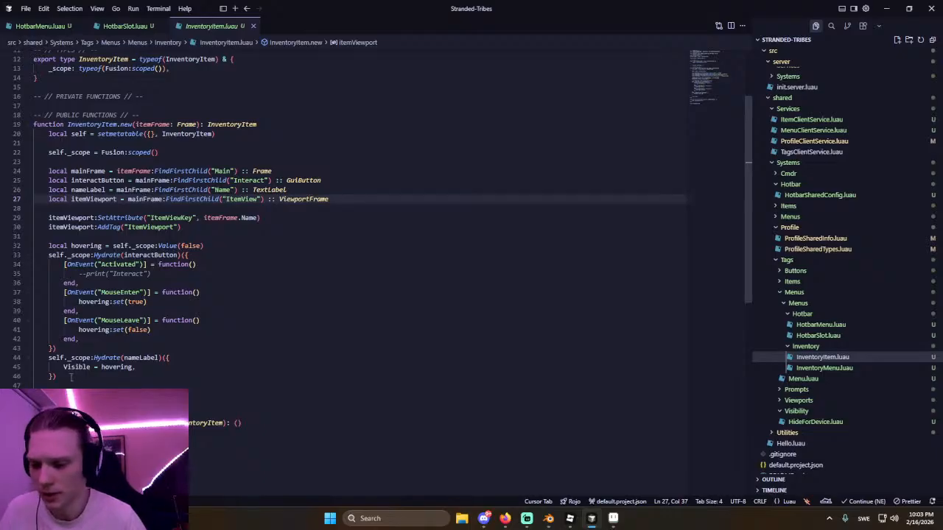
pyautogui.moveTo(71, 377); pyautogui.dragTo(49, 245)
pyautogui.hotkey('ctrl', 'c')
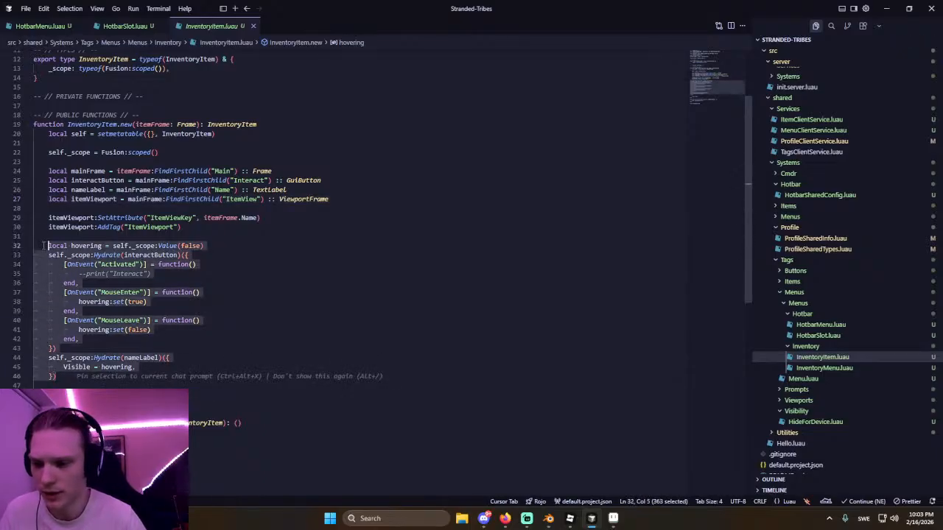
pyautogui.click(126, 25)
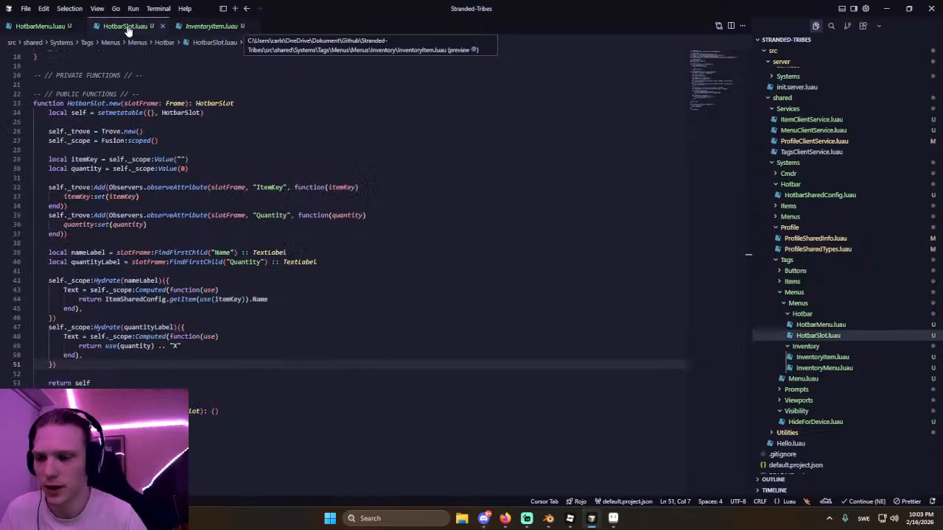
pyautogui.press('Return')
pyautogui.press('Return')
pyautogui.hotkey('ctrl', 'v')
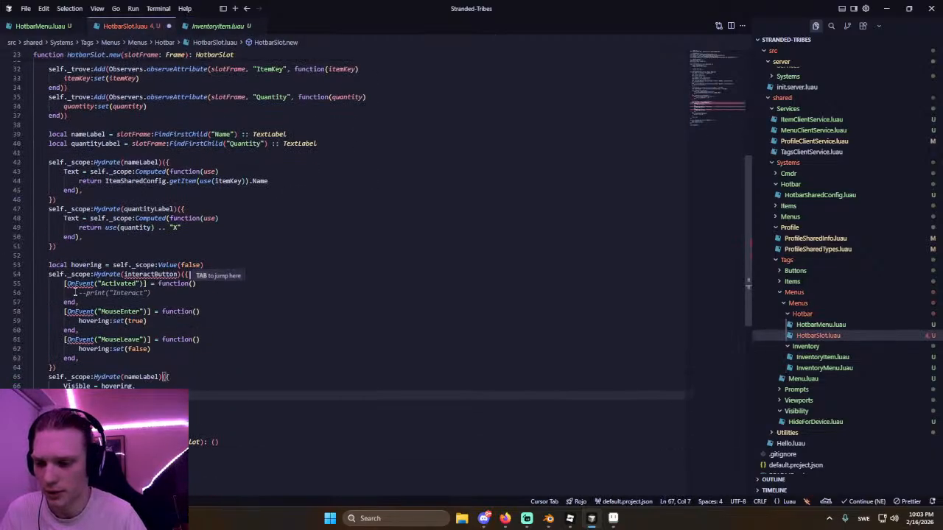
pyautogui.press('Tab')
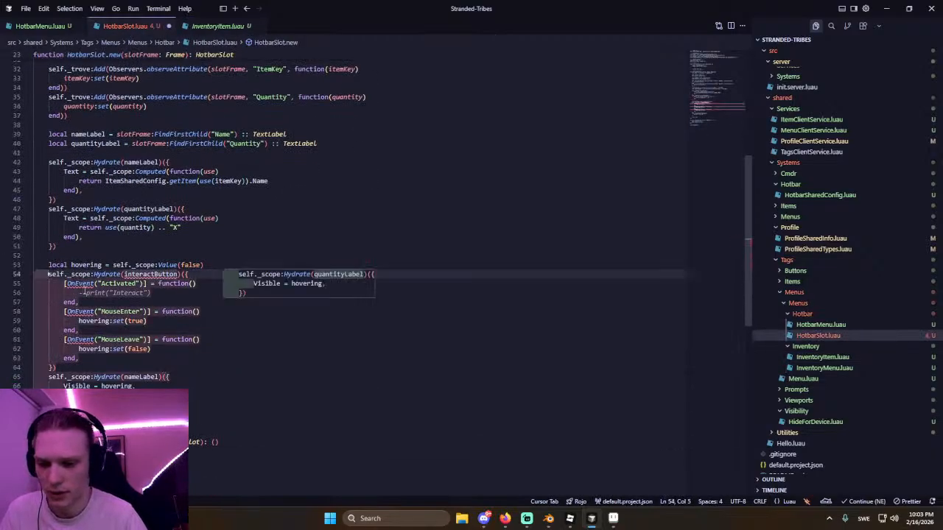
pyautogui.press('Tab')
pyautogui.hotkey('ctrl', 'z')
pyautogui.scroll(1, 129, 257)
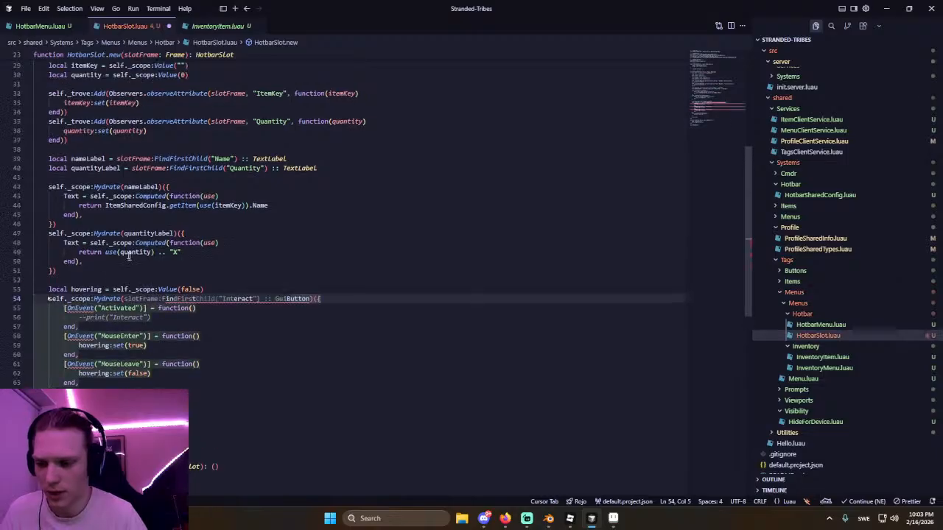
pyautogui.scroll(10, 133, 235)
pyautogui.scroll(-5, 140, 258)
pyautogui.click(179, 336)
pyautogui.click(155, 445)
pyautogui.moveTo(147, 436); pyautogui.dragTo(151, 436)
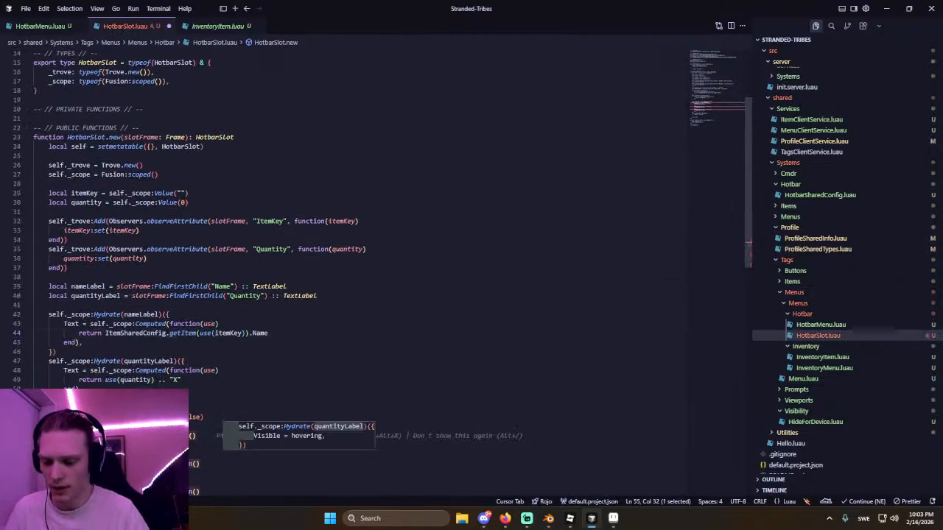
# Declare local interactButton = slotFrame:FindFirstChild("Interact") :: GuiButton above the hovering value in HotbarSlot.new.
pyautogui.scroll(-3, 118, 326)
pyautogui.click(118, 325)
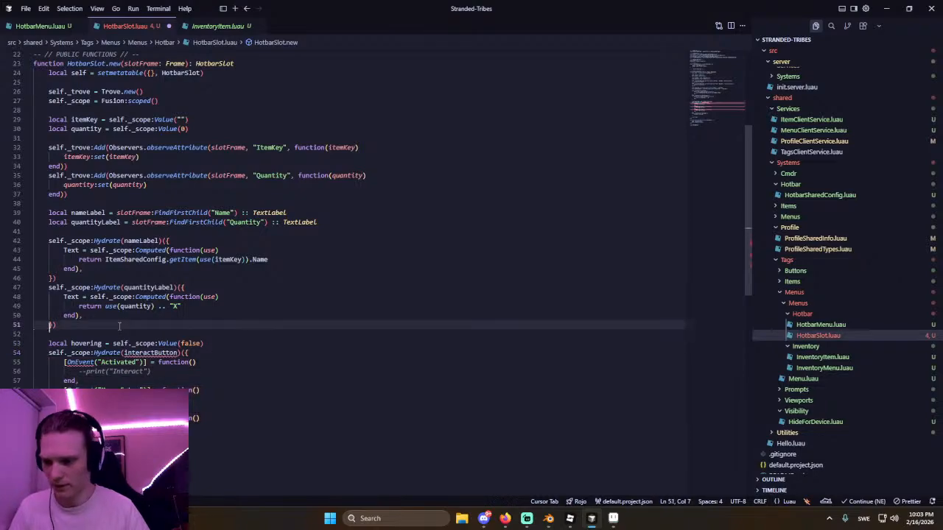
pyautogui.press('Return')
pyautogui.press('Return')
pyautogui.press('Tab')
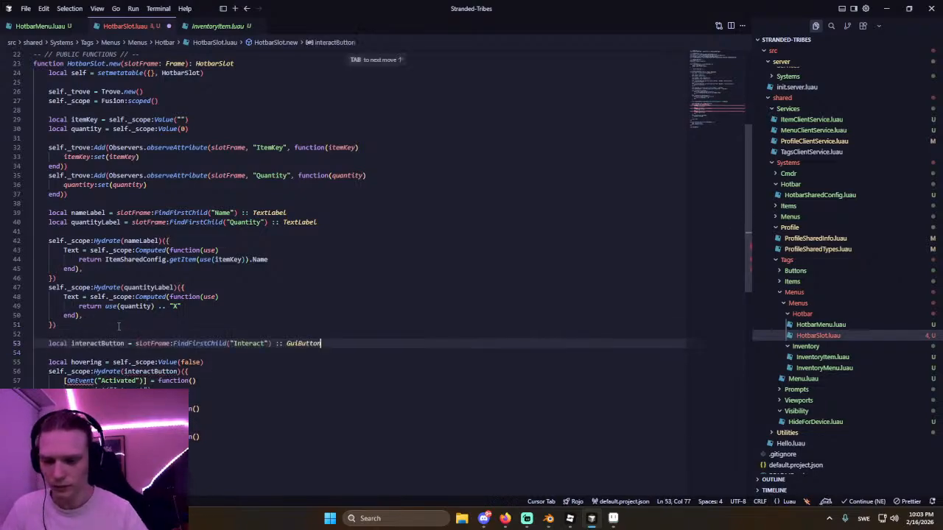
# Declare local OnEvent = Fusion.OnEvent below the HotbarSlot.__index line in HotbarSlot's private variables.
pyautogui.scroll(-4, 78, 268)
pyautogui.scroll(7, 128, 248)
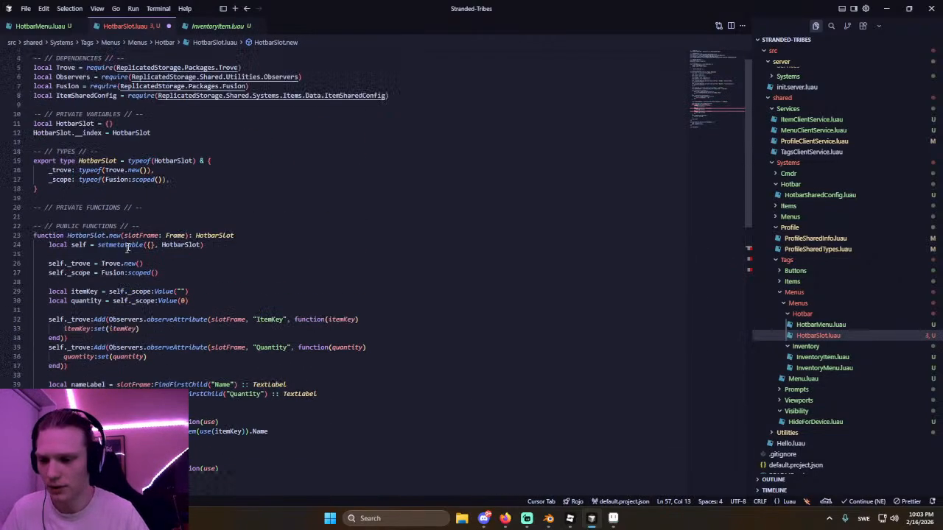
pyautogui.click(186, 154)
pyautogui.press('Return')
pyautogui.press('Return')
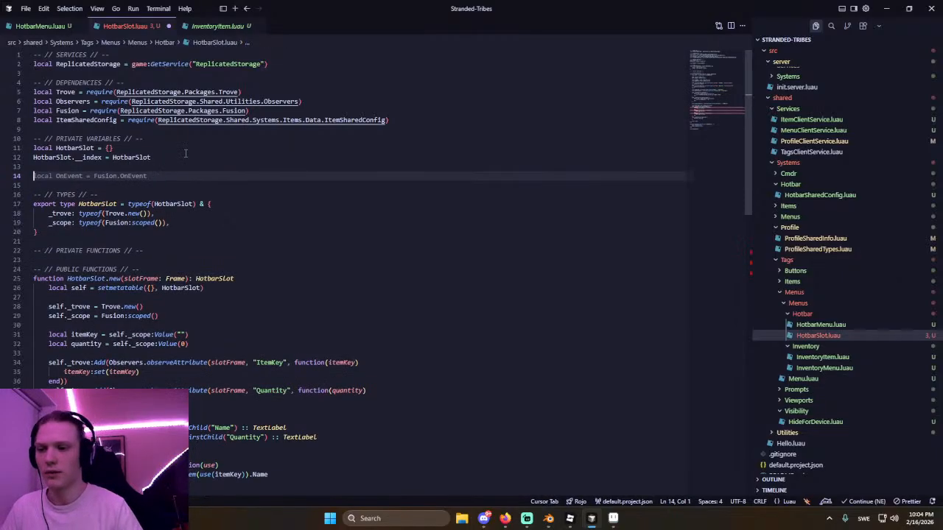
pyautogui.press('Tab')
# Delete the commented-out print line from interactButton's Activated handler in HotbarSlot.new and save the file.
pyautogui.scroll(-11, 188, 166)
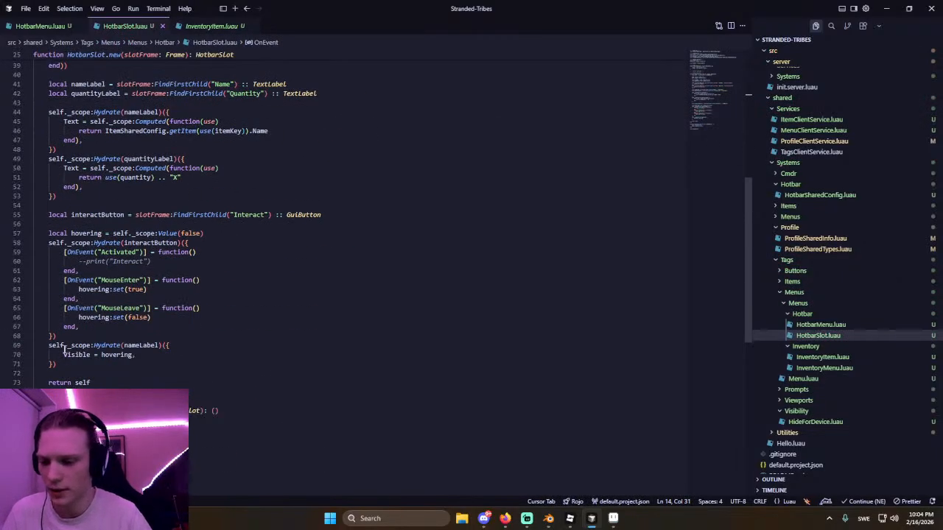
pyautogui.click(162, 263)
pyautogui.hotkey('ctrl', 'shift', 'k')
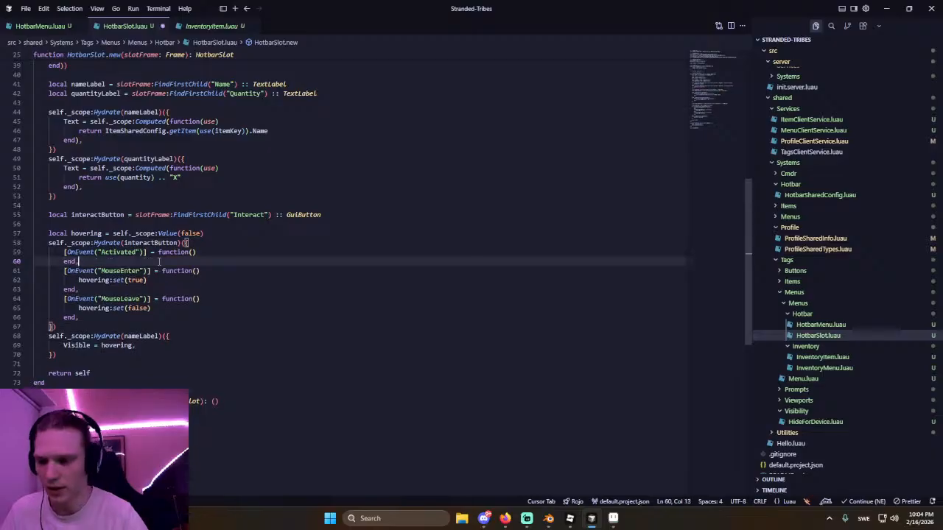
pyautogui.hotkey('ctrl', 's')
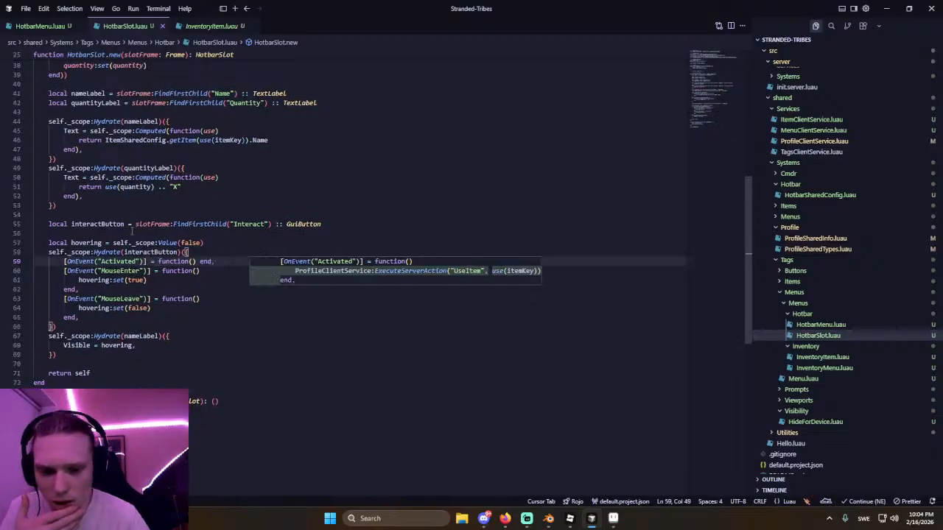
# Review how hovering drives nameLabel's visibility in HotbarSlot, and check the Slot's Name label properties in Roblox Studio.
pyautogui.click(136, 231)
pyautogui.click(122, 346)
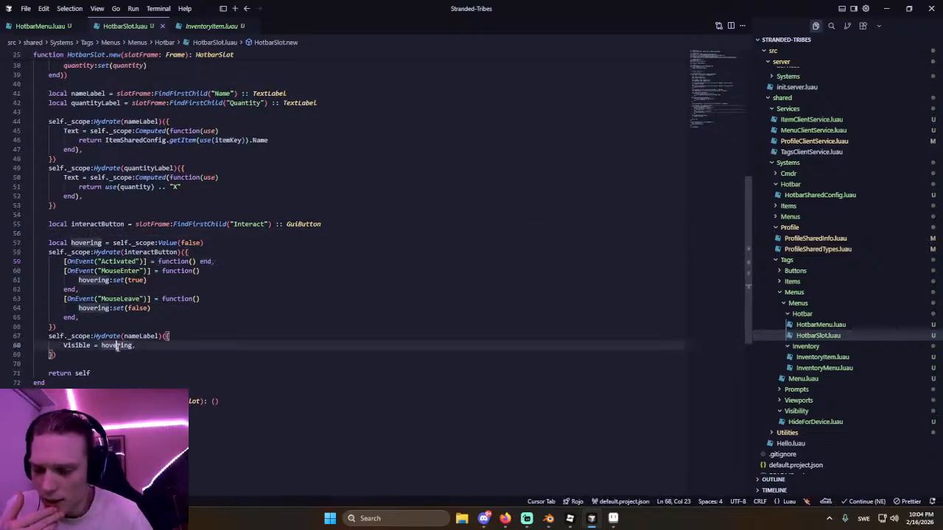
pyautogui.click(143, 308)
pyautogui.scroll(2, 142, 357)
pyautogui.click(109, 264)
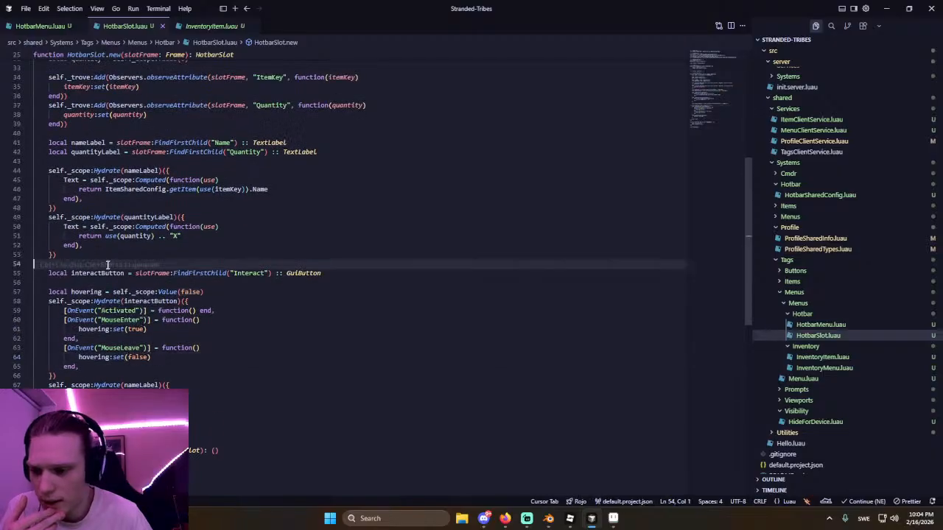
pyautogui.scroll(5, 107, 272)
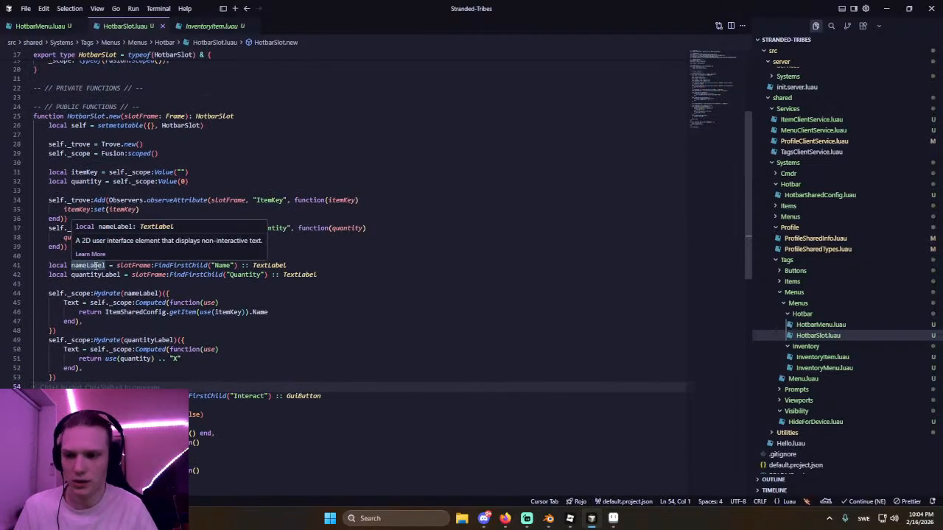
pyautogui.hotkey('alt', 'Tab')
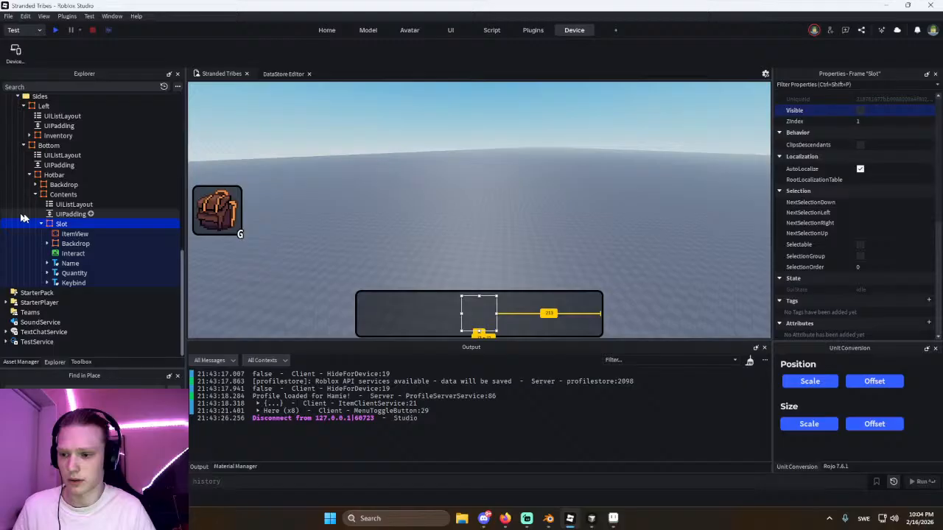
pyautogui.click(74, 272)
pyautogui.click(70, 263)
pyautogui.scroll(-5, 912, 296)
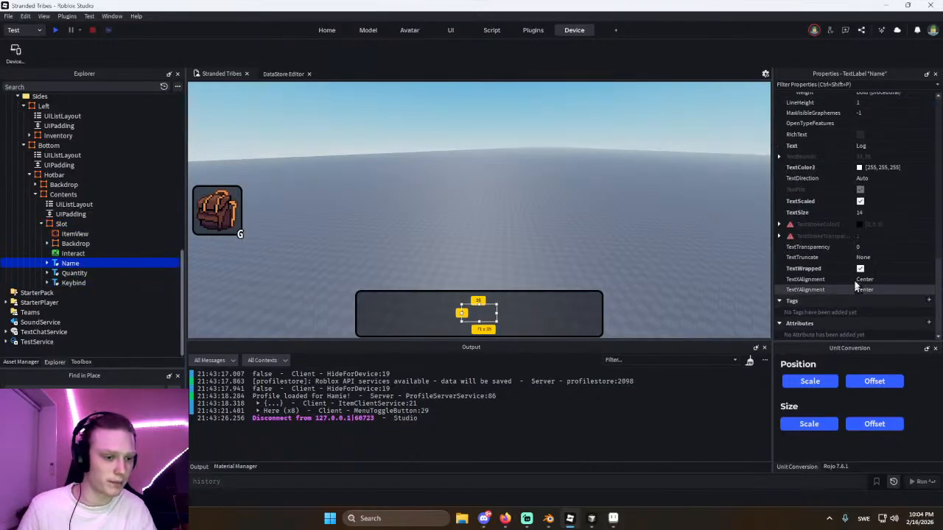
pyautogui.scroll(6, 861, 212)
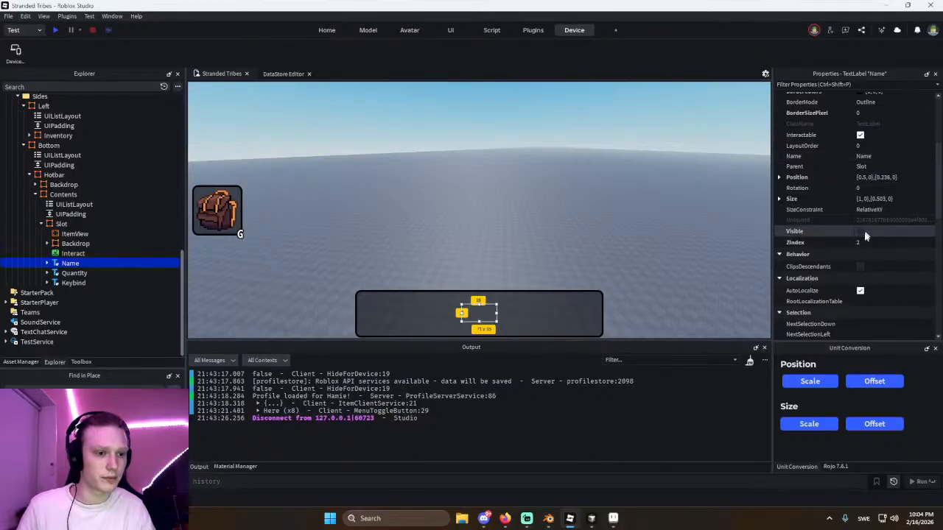
# Playtest the game in Roblox Studio to check the hotbar slot and the output, and stop the test.
pyautogui.click(532, 195)
pyautogui.press('F5')
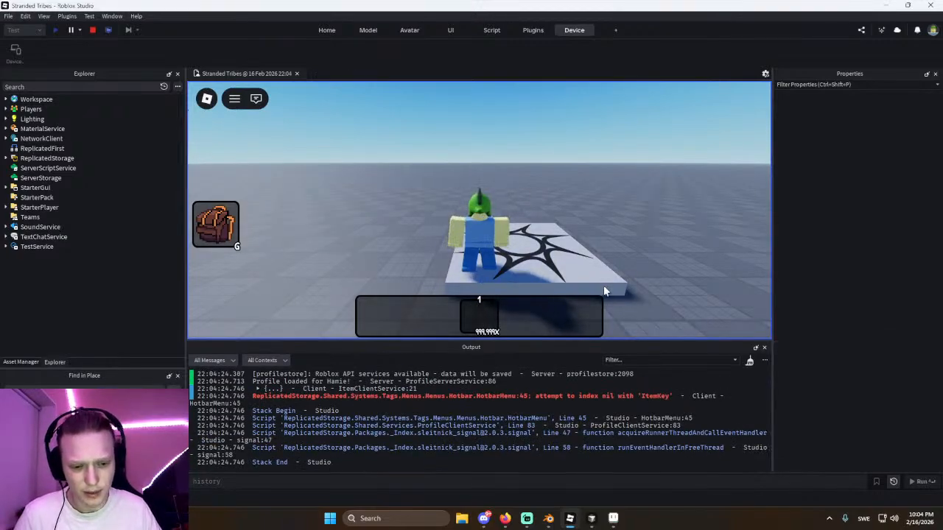
pyautogui.click(92, 30)
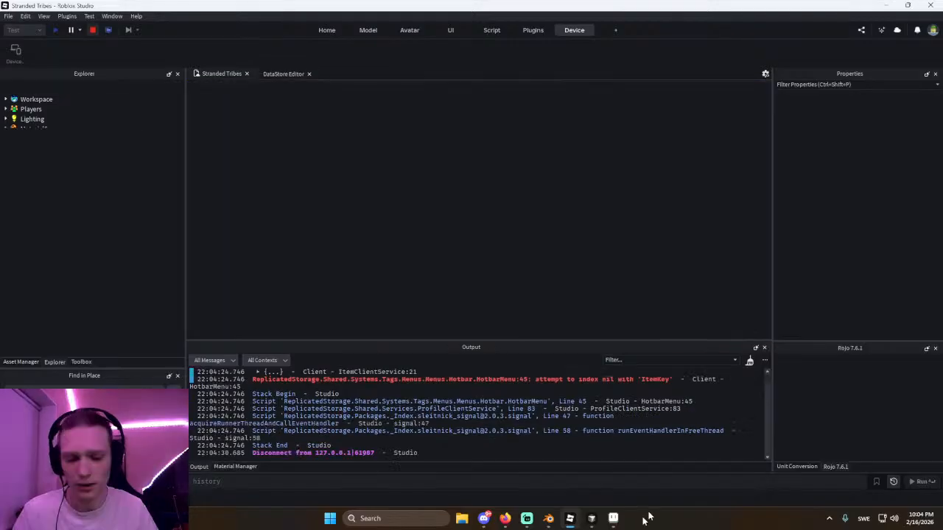
# Compare the nameLabel text computation using ItemSharedConfig.getItem in Cursor with the ItemKey error in Roblox Studio's output.
pyautogui.click(591, 519)
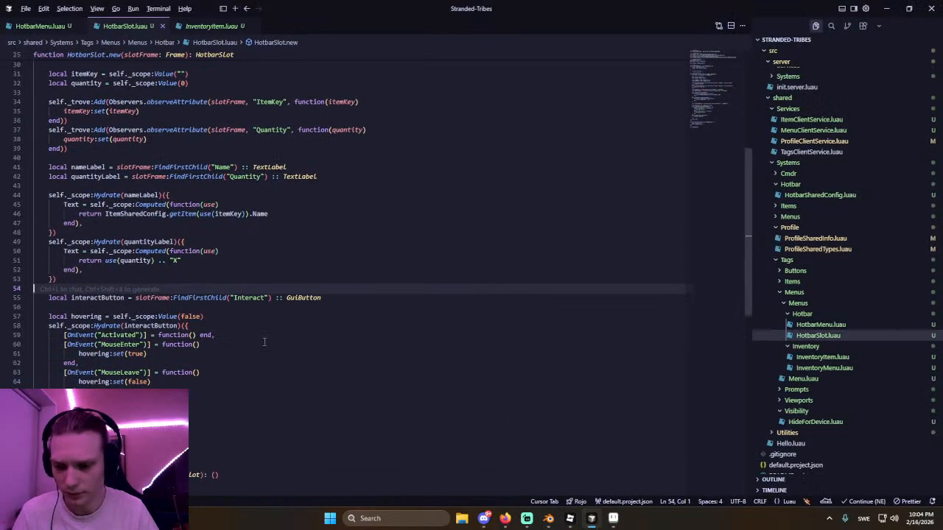
pyautogui.hotkey('alt', 'Tab')
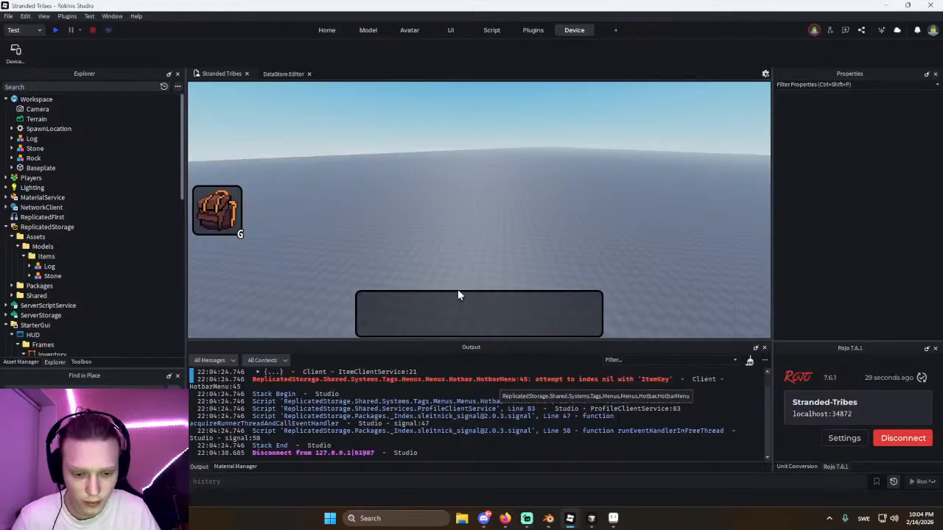
pyautogui.hotkey('alt', 'Tab')
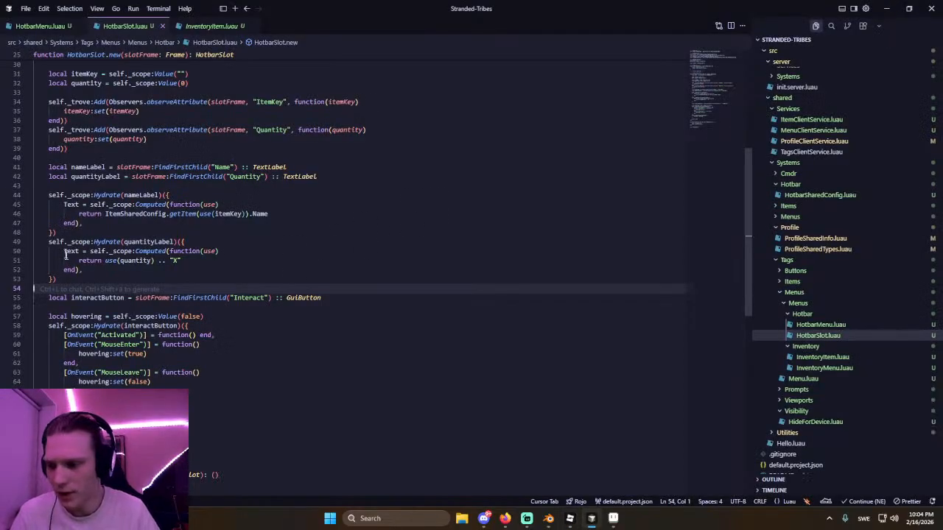
pyautogui.click(63, 214)
pyautogui.click(67, 205)
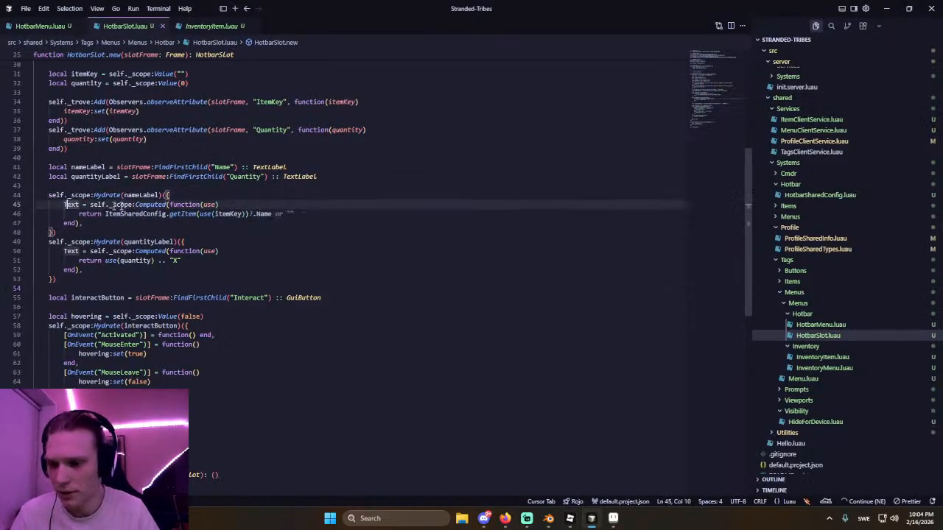
pyautogui.hotkey('alt', 'Tab')
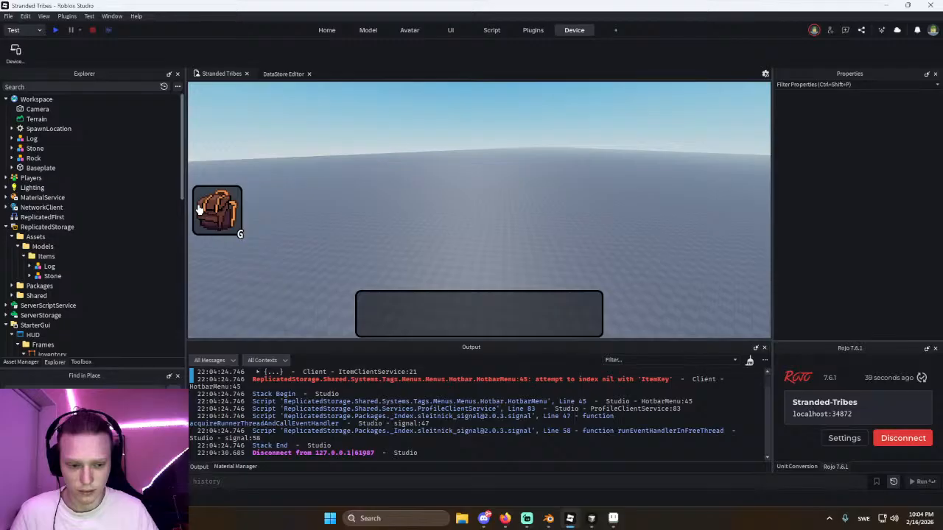
pyautogui.hotkey('alt', 'Tab')
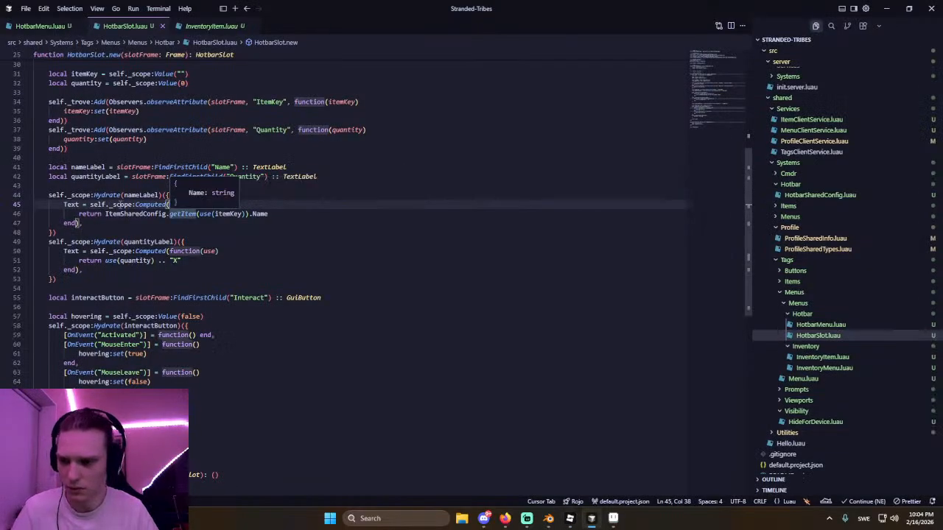
pyautogui.click(119, 205)
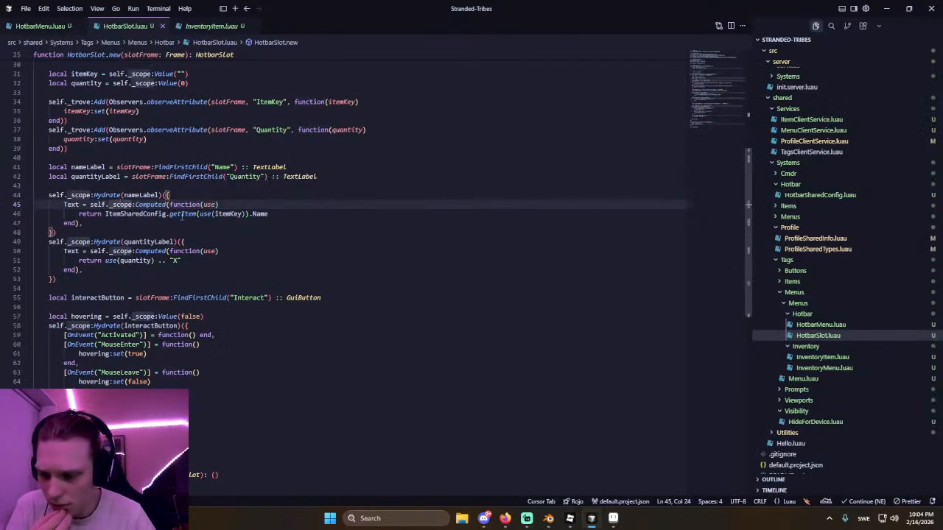
pyautogui.moveTo(184, 215)
pyautogui.click(225, 214)
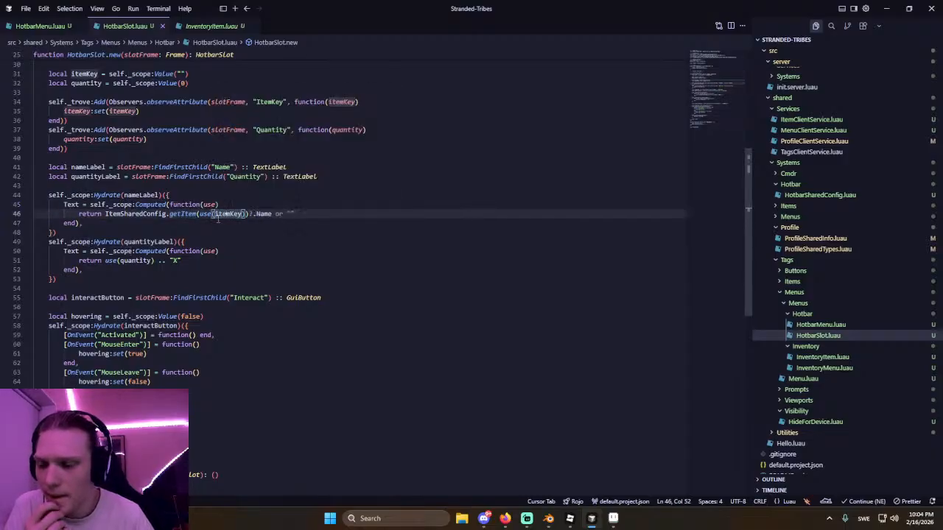
pyautogui.scroll(1, 218, 219)
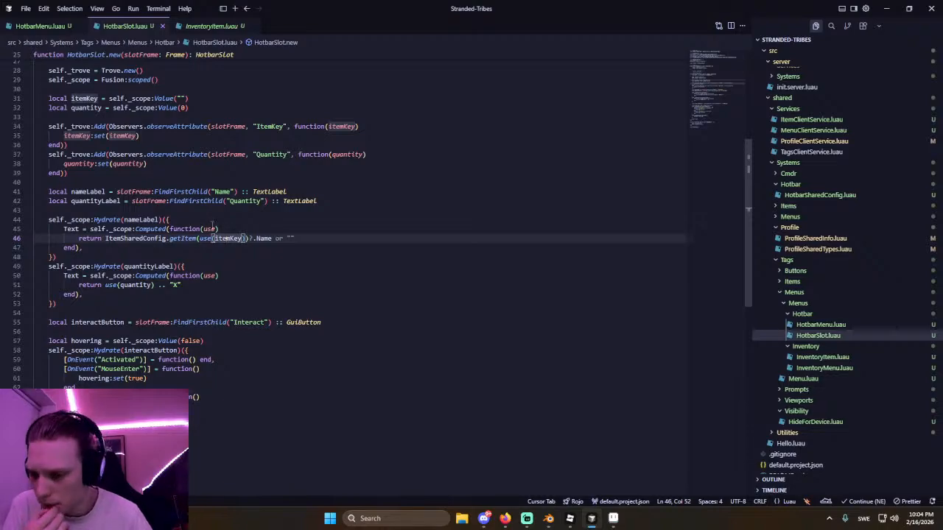
pyautogui.moveTo(208, 229)
pyautogui.hotkey('alt', 'Tab')
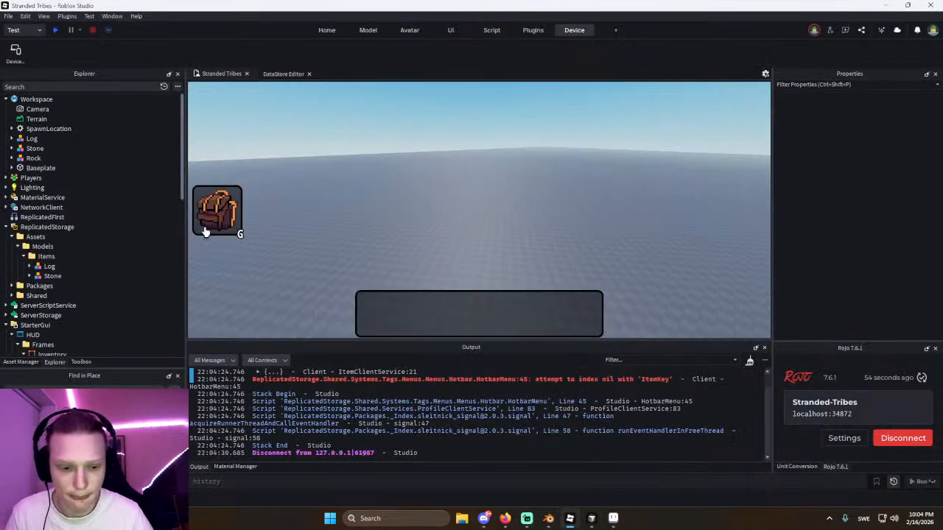
pyautogui.hotkey('alt', 'Tab')
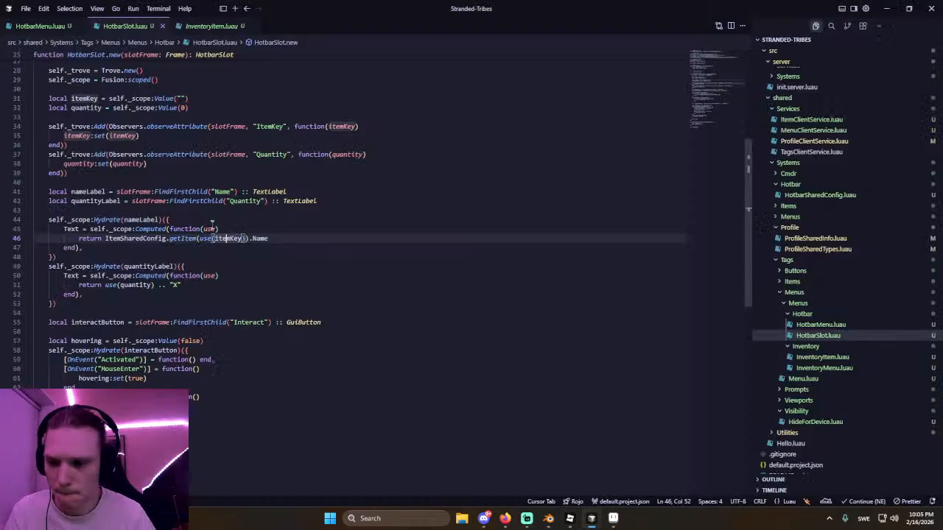
pyautogui.click(132, 239)
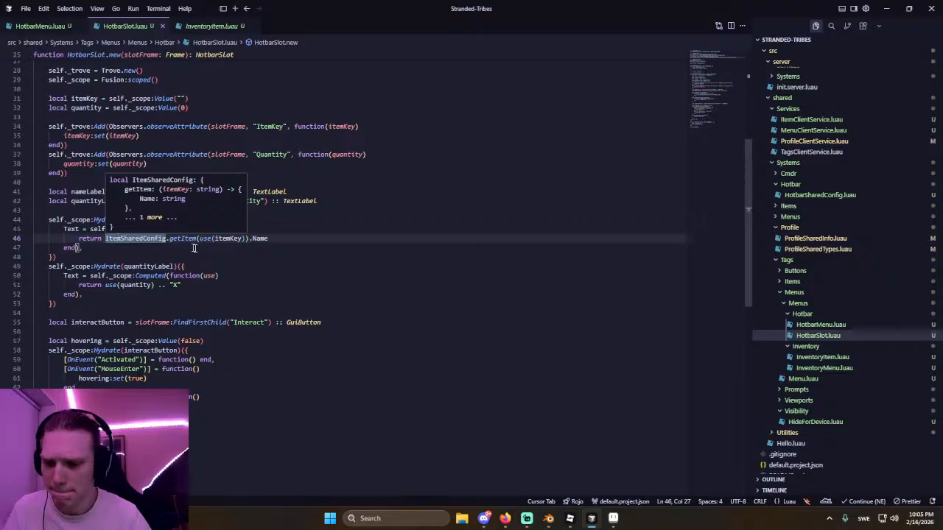
pyautogui.hotkey('alt', 'Tab')
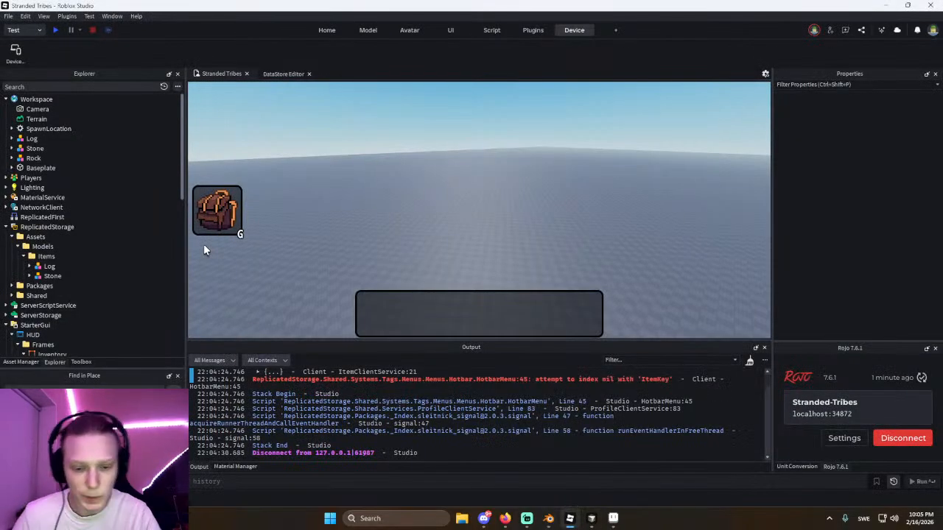
# Open HotbarMenu at line 45 from the error stack and examine its ItemKey and Quantity attribute assignments, returning to HotbarSlot in Cursor.
pyautogui.click(537, 402)
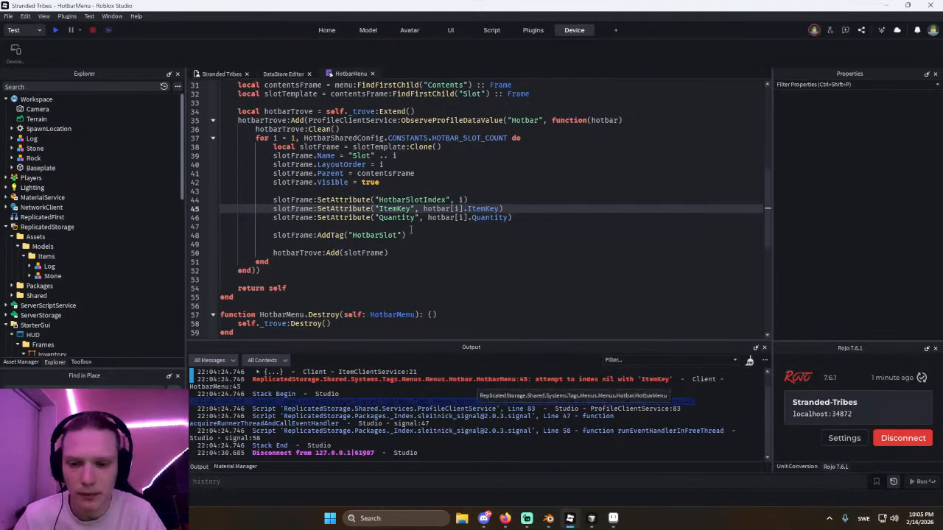
pyautogui.click(341, 216)
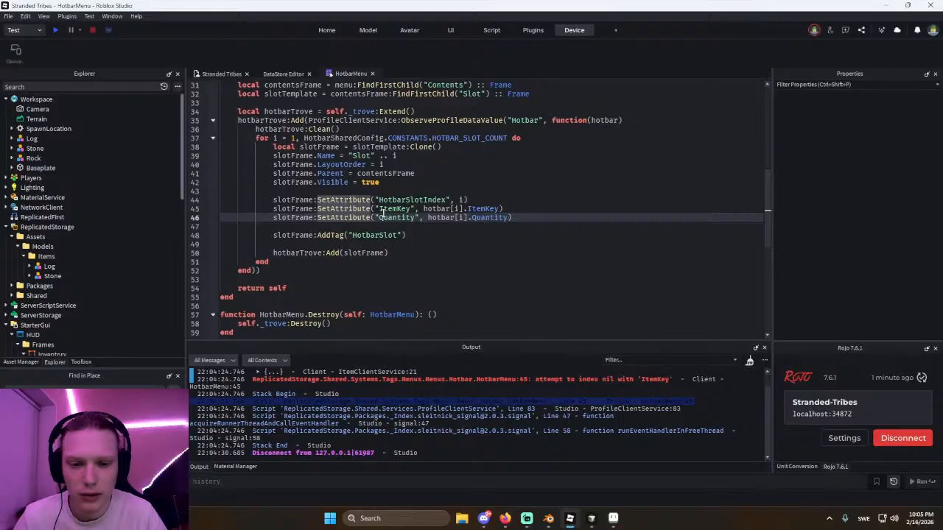
pyautogui.click(477, 210)
pyautogui.hotkey('alt', 'Tab')
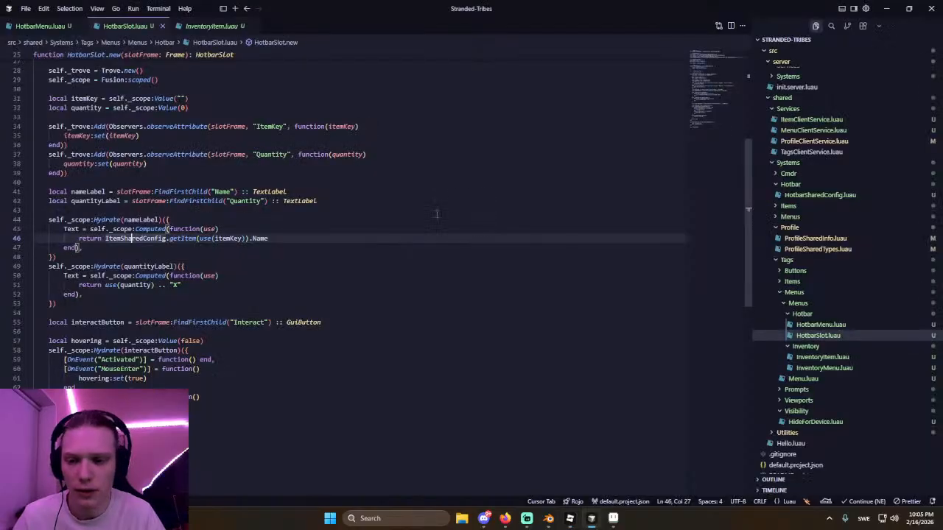
pyautogui.click(293, 211)
pyautogui.hotkey('alt', 'Tab')
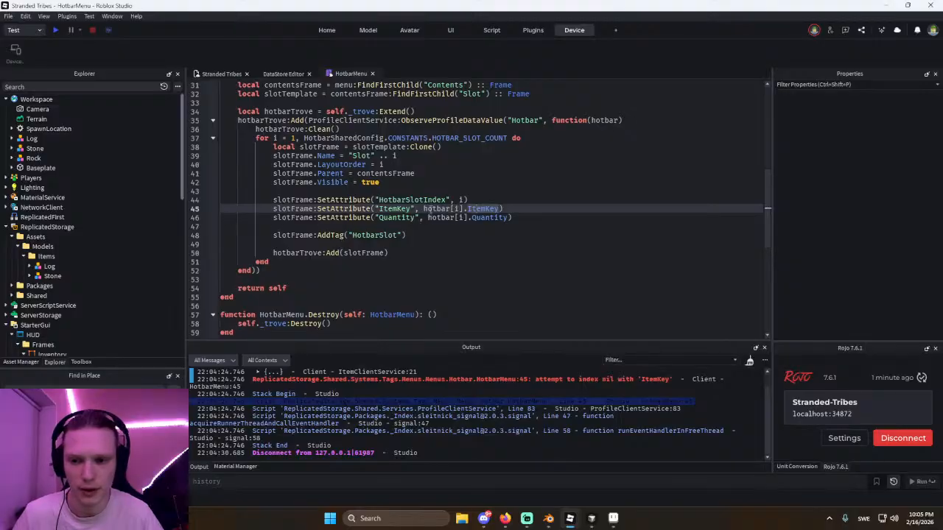
pyautogui.click(433, 209)
pyautogui.hotkey('alt', 'Tab')
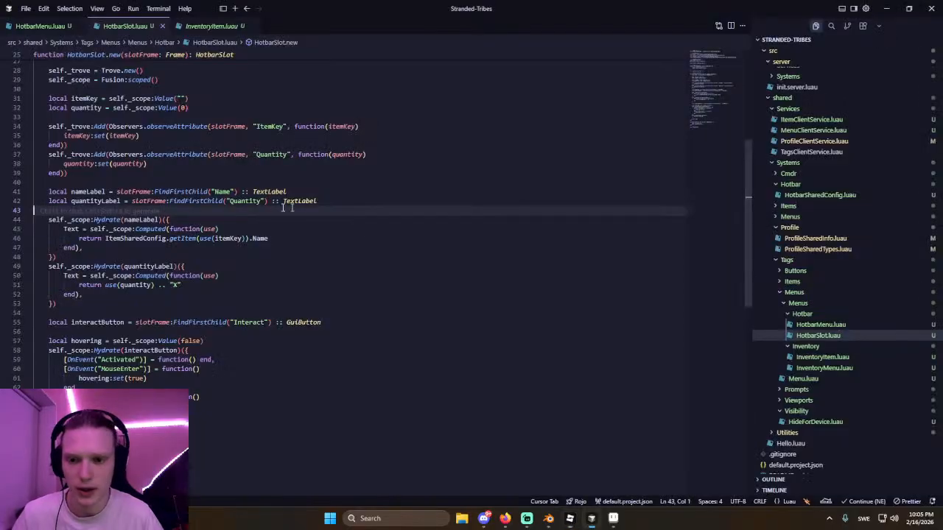
pyautogui.click(162, 191)
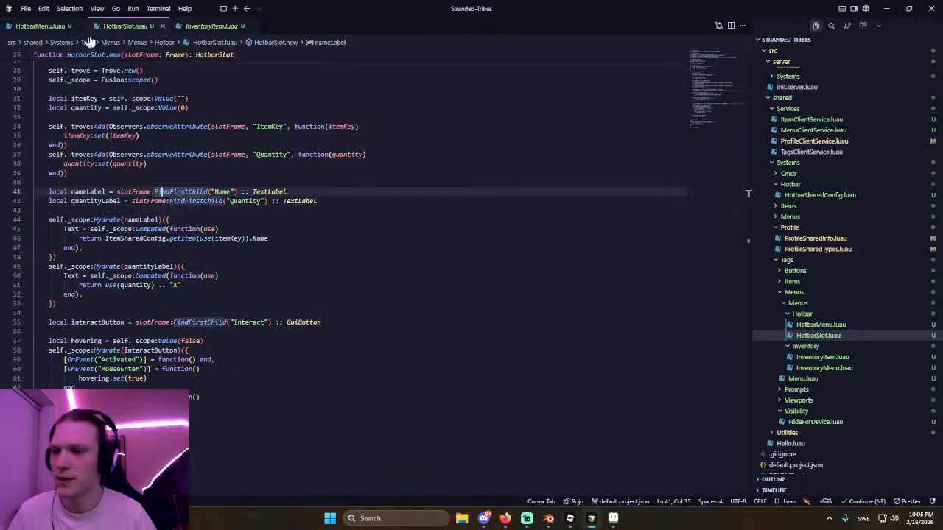
# Try rewriting HotbarMenu's slot loop as "for i, slotData in hotbar do" with slotData.ItemKey and slotData.Quantity, save it, and switch to Roblox Studio's viewport.
pyautogui.click(40, 26)
pyautogui.press('Up')
pyautogui.press('Up')
pyautogui.press('Up')
pyautogui.press('Up')
pyautogui.press('Up')
pyautogui.press('Up')
pyautogui.press('Up')
pyautogui.press('Up')
pyautogui.press('Up')
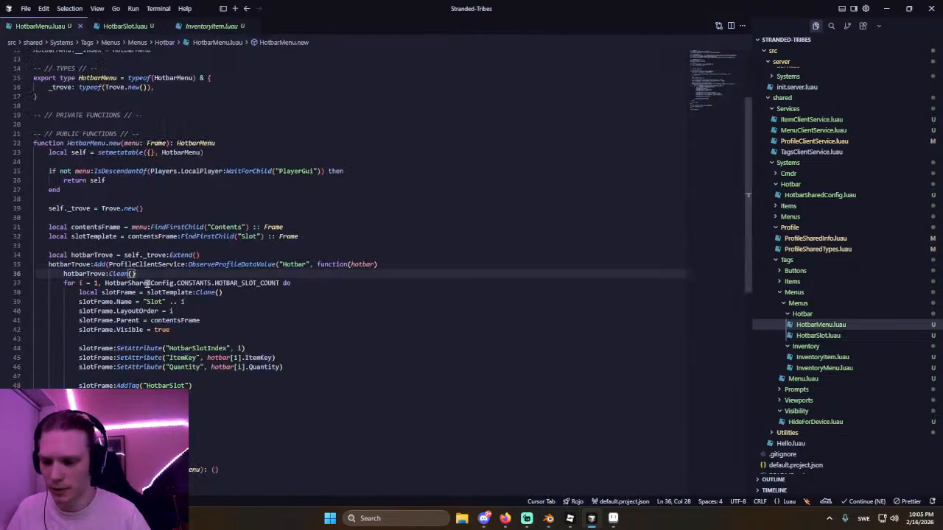
pyautogui.moveTo(280, 283); pyautogui.dragTo(79, 284)
pyautogui.press('BackSpace')
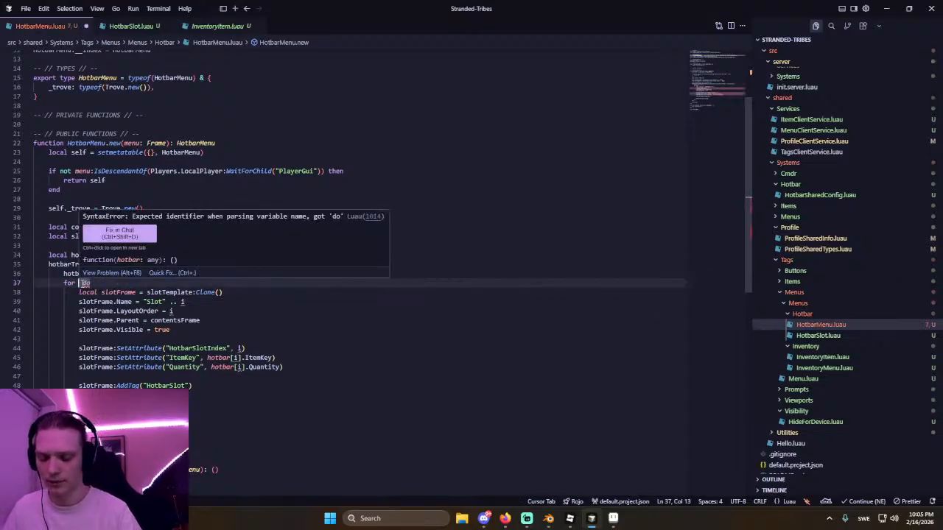
pyautogui.write('i ')
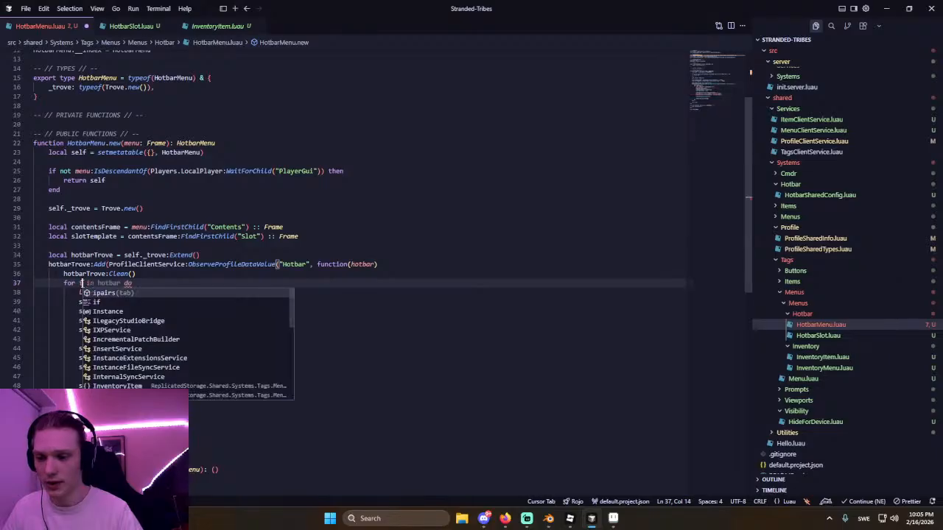
pyautogui.write(',')
pyautogui.press('Tab')
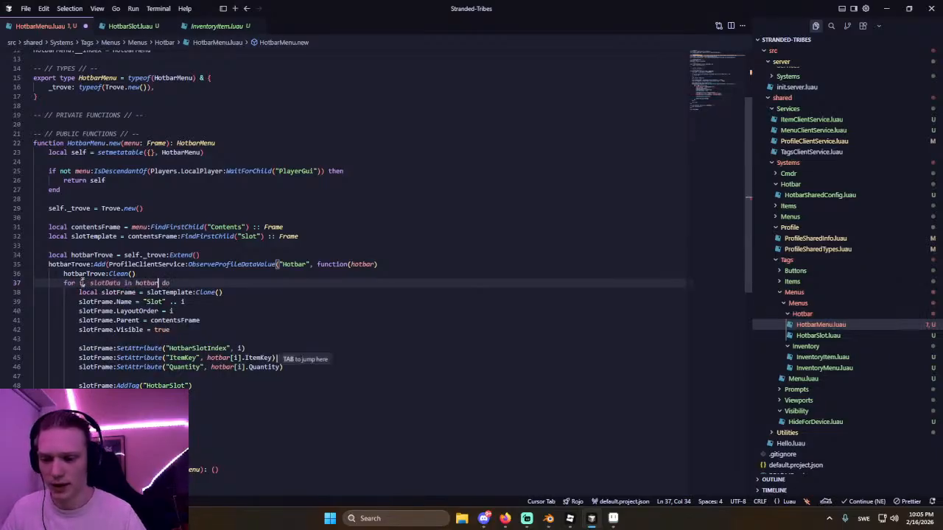
pyautogui.press('Tab')
pyautogui.press('Tab')
pyautogui.click(299, 215)
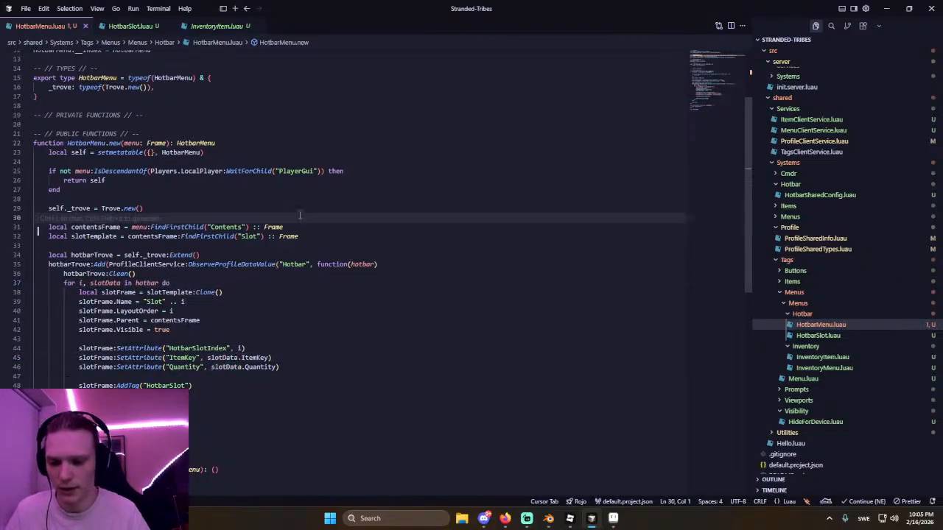
pyautogui.hotkey('ctrl', 's')
pyautogui.hotkey('alt', 'Tab')
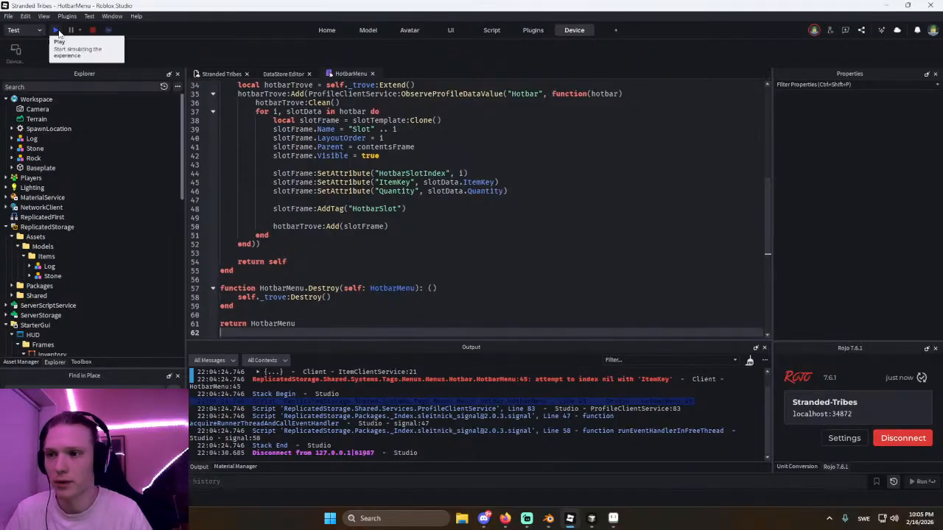
pyautogui.click(205, 75)
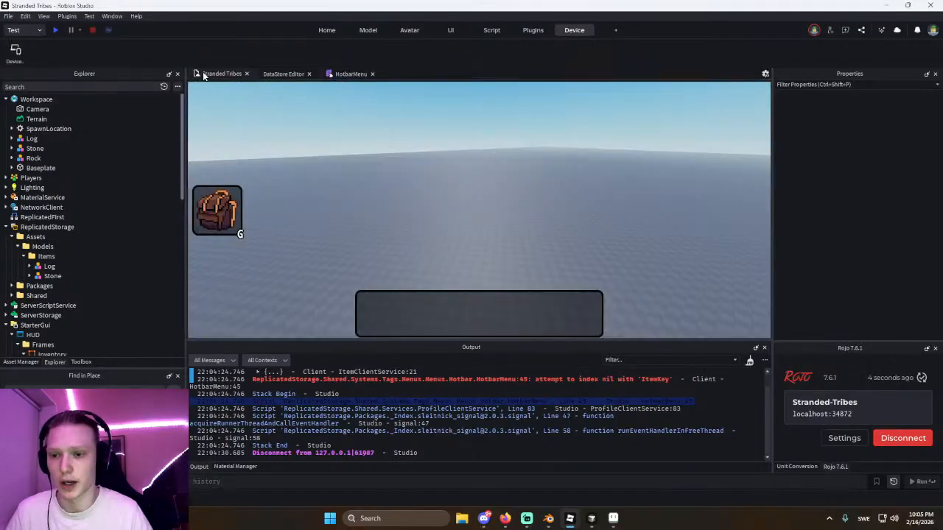
# Return to Cursor and undo the loop rewrite in HotbarMenu, back to the HotbarSharedConfig.CONSTANTS.HOTBAR_SLOT_COUNT loop.
pyautogui.hotkey('alt', 'Tab')
pyautogui.click(247, 237)
pyautogui.hotkey('ctrl', 'z')
pyautogui.hotkey('ctrl', 'z')
pyautogui.hotkey('ctrl', 'z')
pyautogui.hotkey('ctrl', 'z')
pyautogui.hotkey('ctrl', 'z')
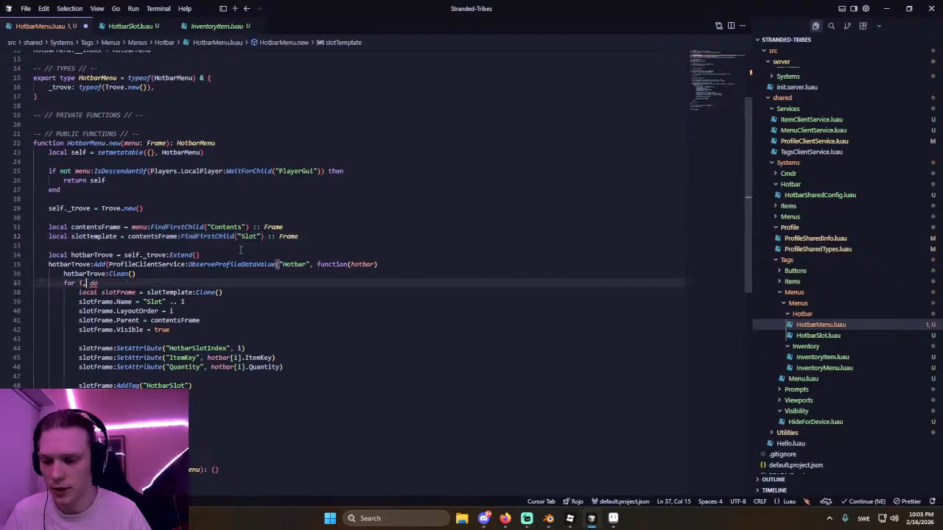
pyautogui.click(228, 245)
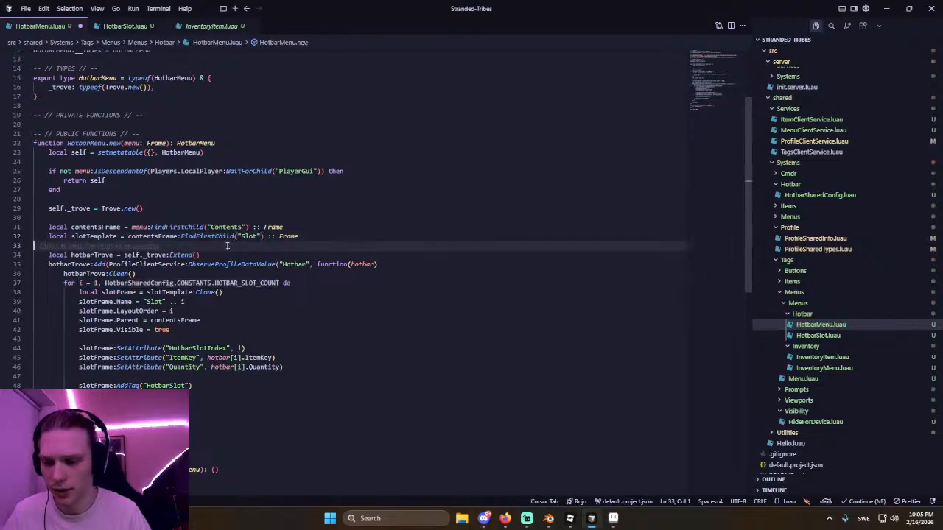
# Add "local slotData = hotbar[i]" as the first line inside HotbarMenu's slot loop.
pyautogui.click(319, 285)
pyautogui.press('Return')
pyautogui.write('local slotData')
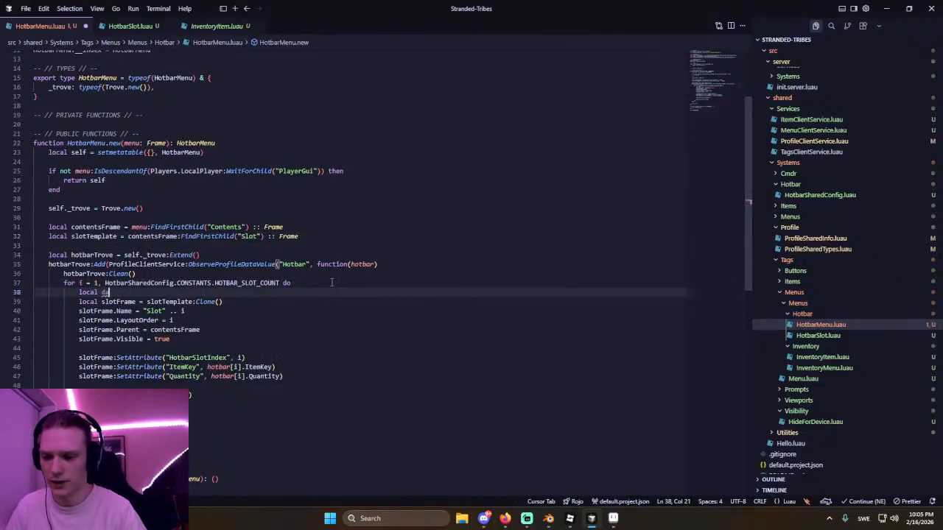
pyautogui.press('Tab')
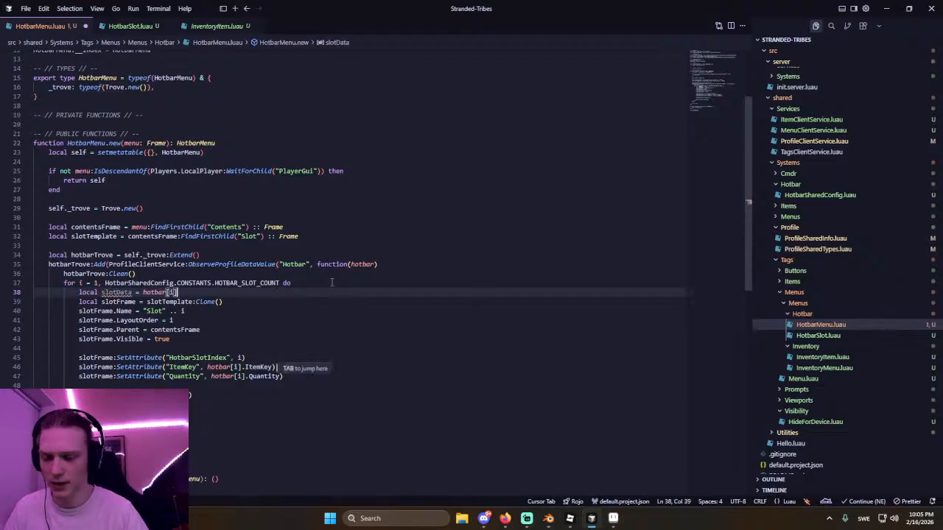
pyautogui.press('Return')
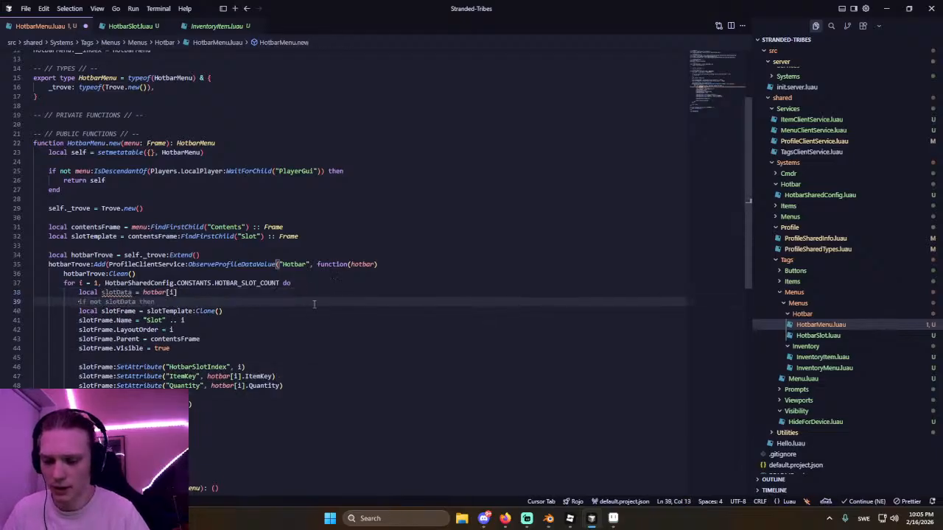
pyautogui.hotkey('ctrl', 'z')
# Wrap the three SetAttribute calls in an "if slotData then" block, reading ItemKey and Quantity from slotData.
pyautogui.moveTo(305, 375); pyautogui.dragTo(78, 357)
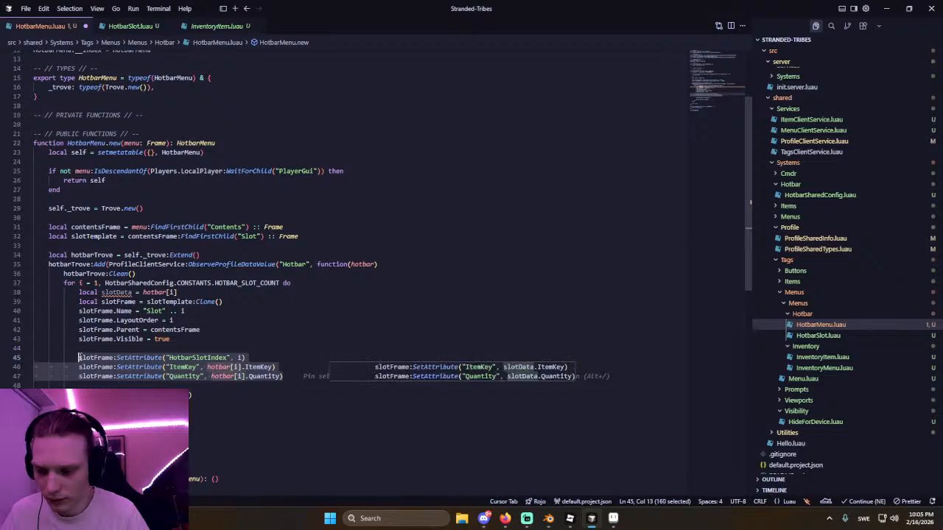
pyautogui.hotkey('ctrl', 'x')
pyautogui.write('if slotData then')
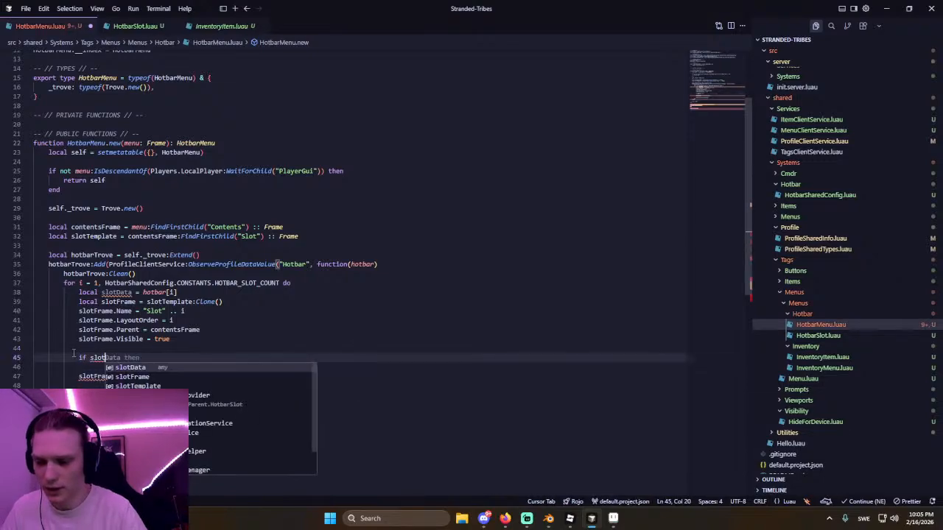
pyautogui.press('Return')
pyautogui.hotkey('ctrl', 'v')
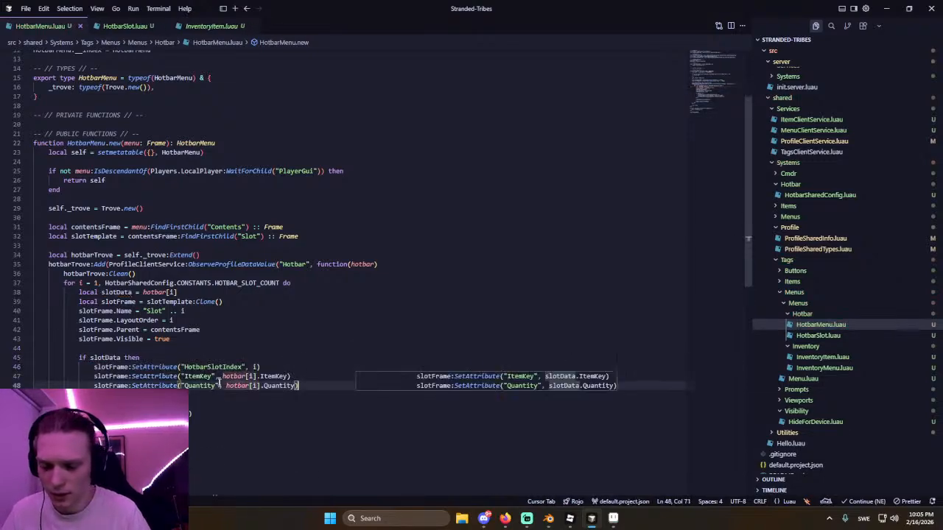
pyautogui.press('Tab')
pyautogui.click(191, 404)
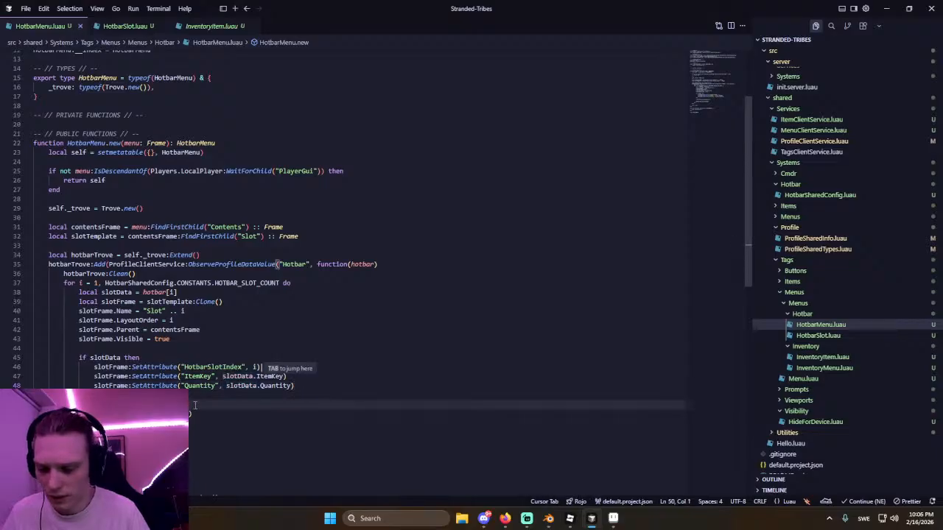
# Playtest the game in Roblox Studio and open HotbarSlot at line 35 from the output error.
pyautogui.hotkey('alt', 'Tab')
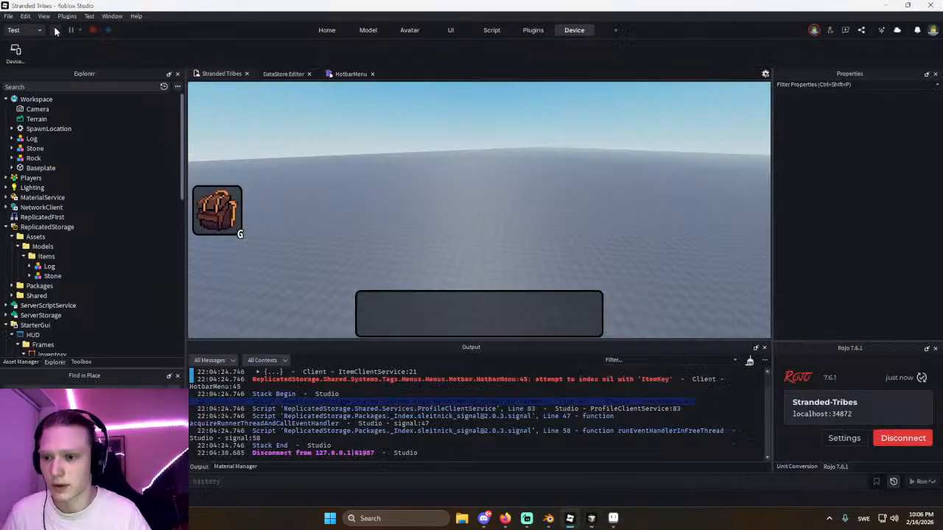
pyautogui.click(56, 31)
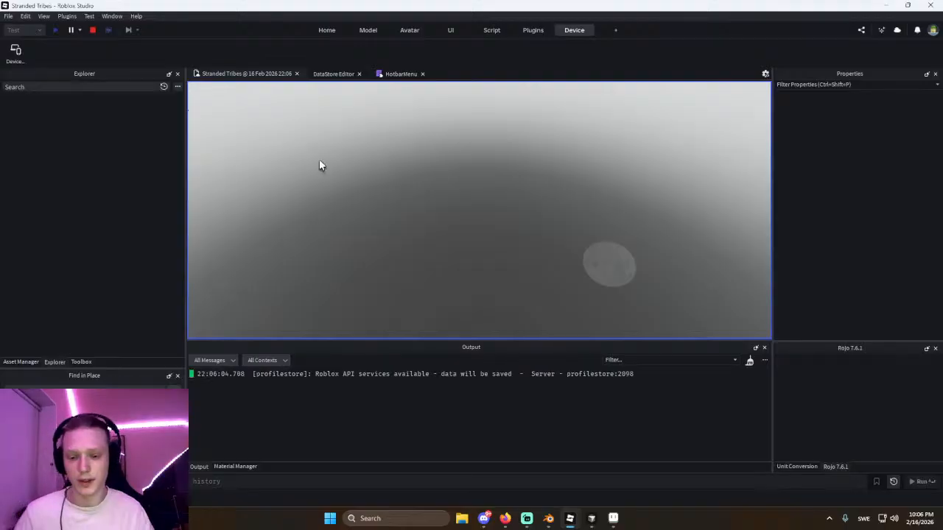
pyautogui.scroll(3, 514, 409)
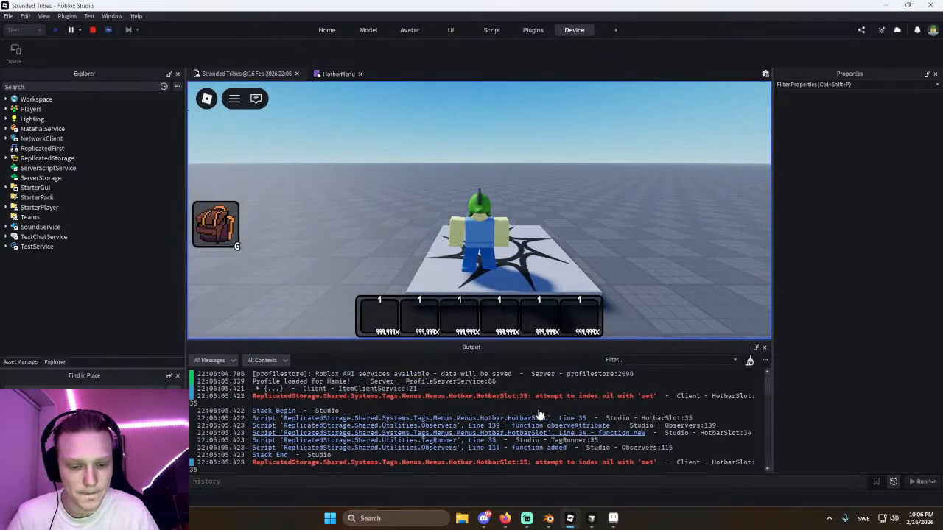
pyautogui.click(511, 396)
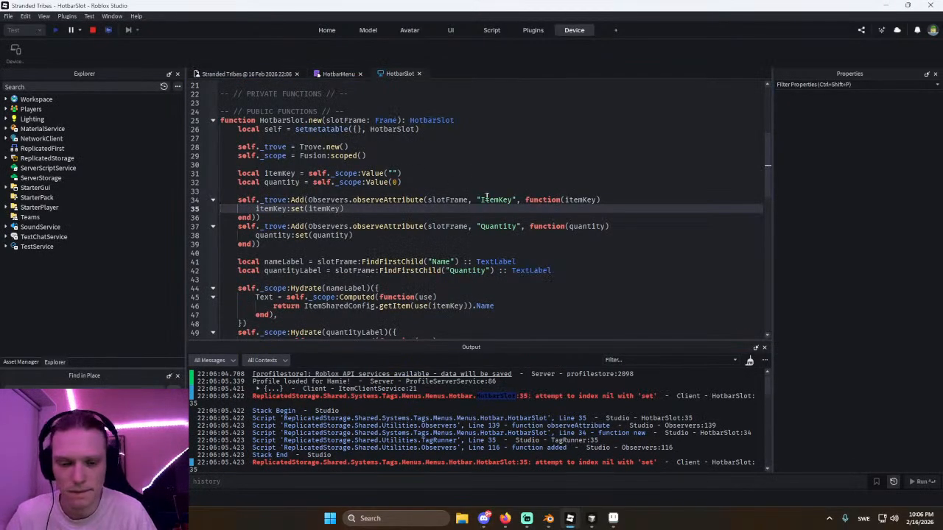
# Examine the itemKey:set call in HotbarSlot's ItemKey observer and the observeAttribute definition in Observers against the nil 'set' error.
pyautogui.doubleClick(324, 209)
pyautogui.click(477, 183)
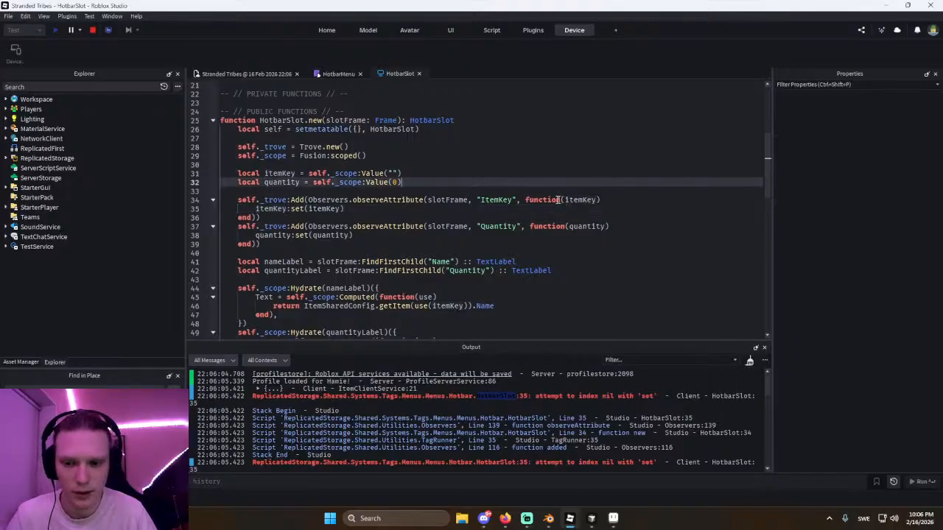
pyautogui.doubleClick(270, 209)
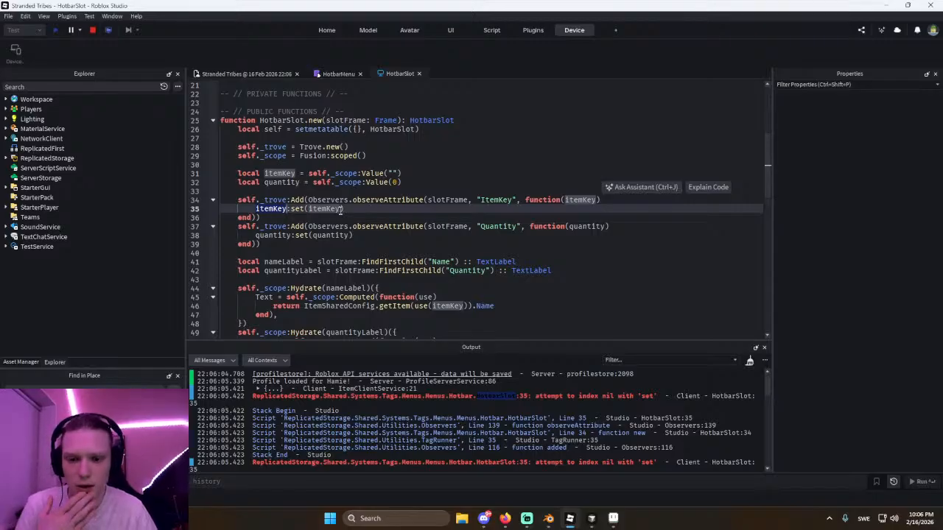
pyautogui.keyDown('ctrl'); pyautogui.click(371, 201); pyautogui.keyUp('ctrl')
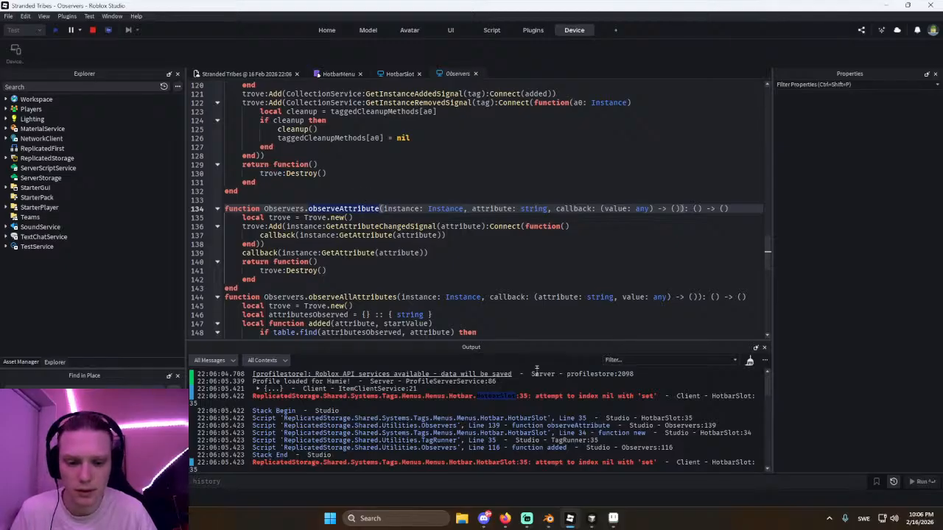
pyautogui.click(515, 397)
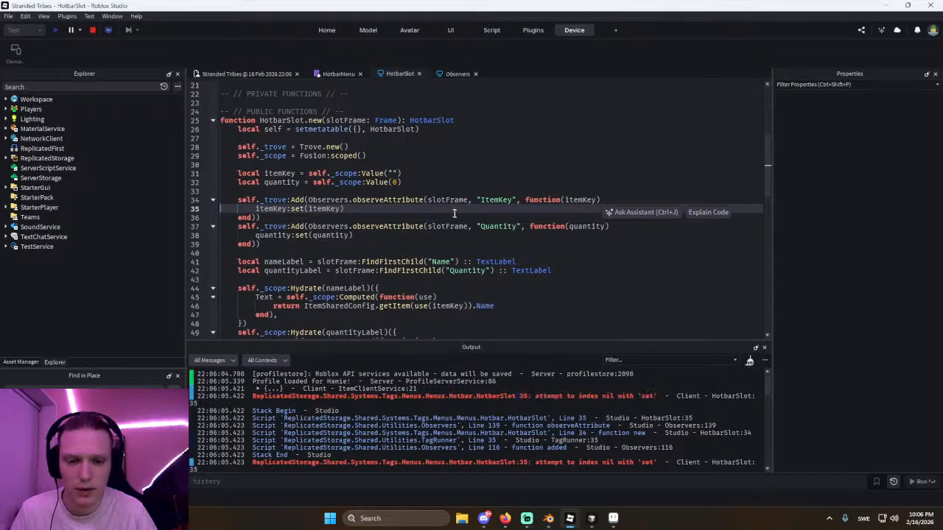
pyautogui.click(447, 398)
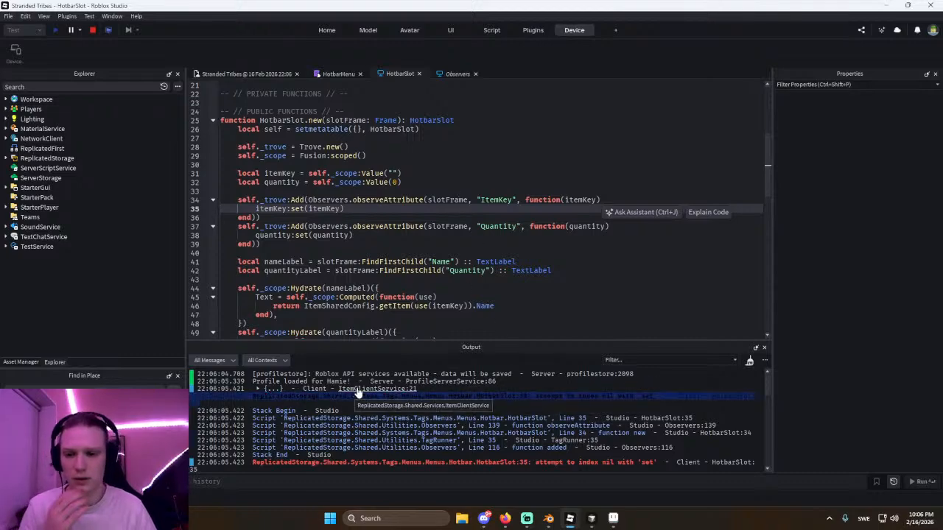
pyautogui.click(267, 218)
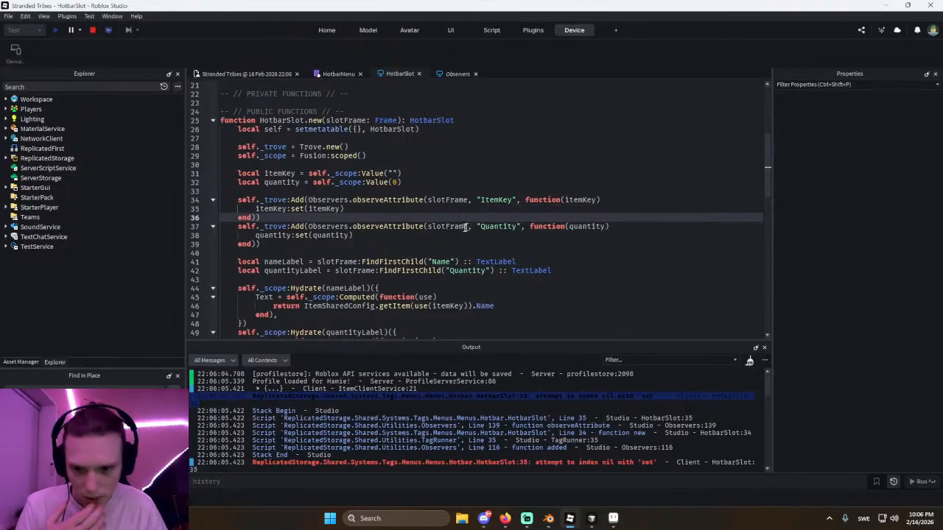
pyautogui.click(272, 208)
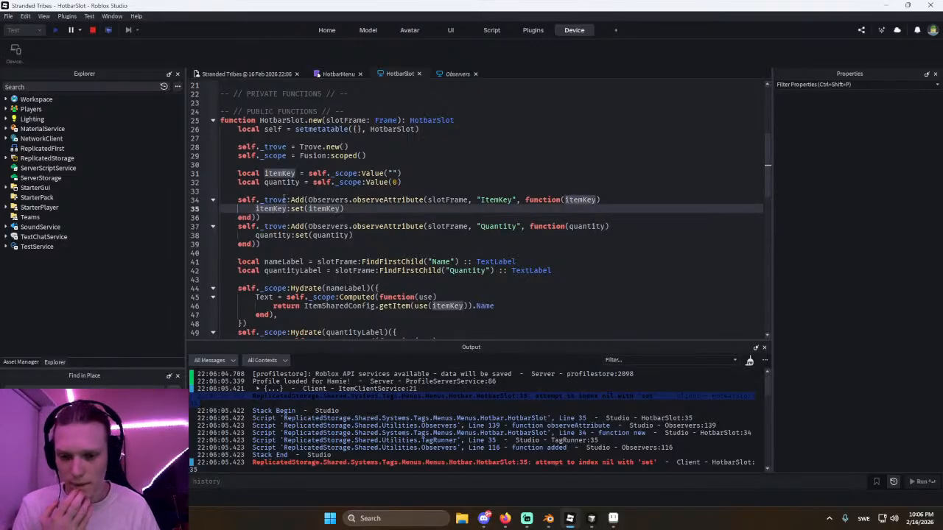
pyautogui.click(276, 147)
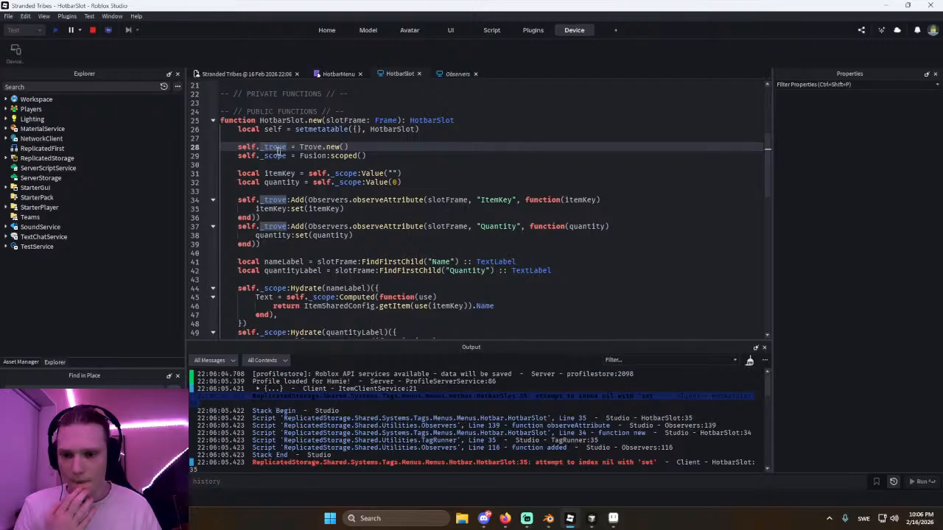
# Stop the playtest and switch to HotbarSlot.luau in Cursor.
pyautogui.click(92, 31)
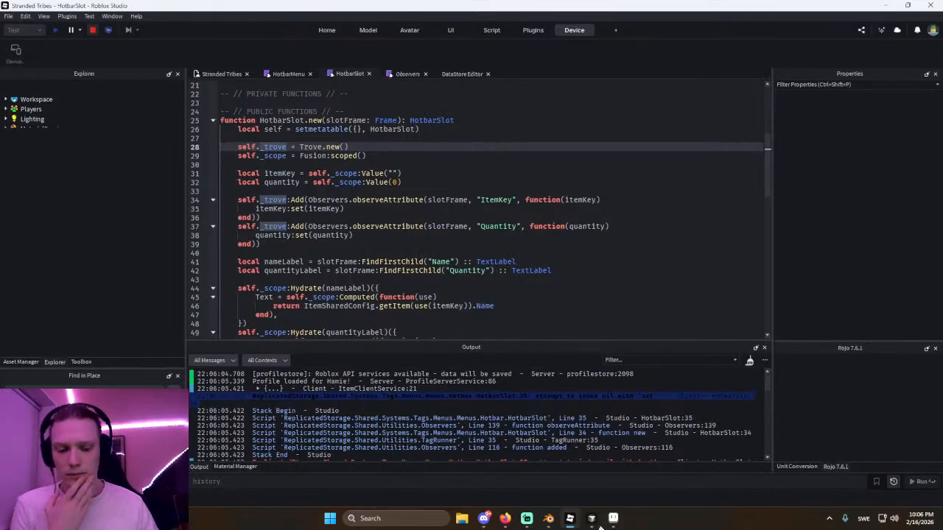
pyautogui.click(592, 519)
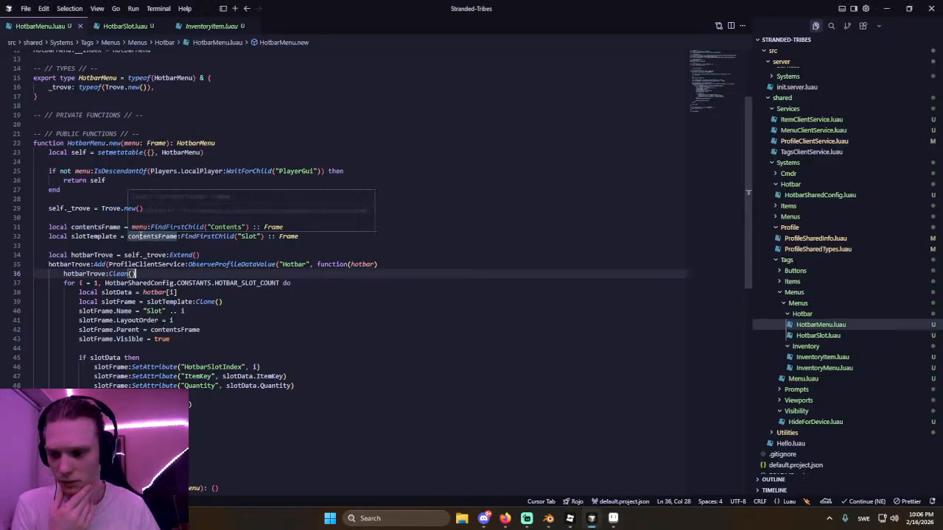
pyautogui.click(125, 25)
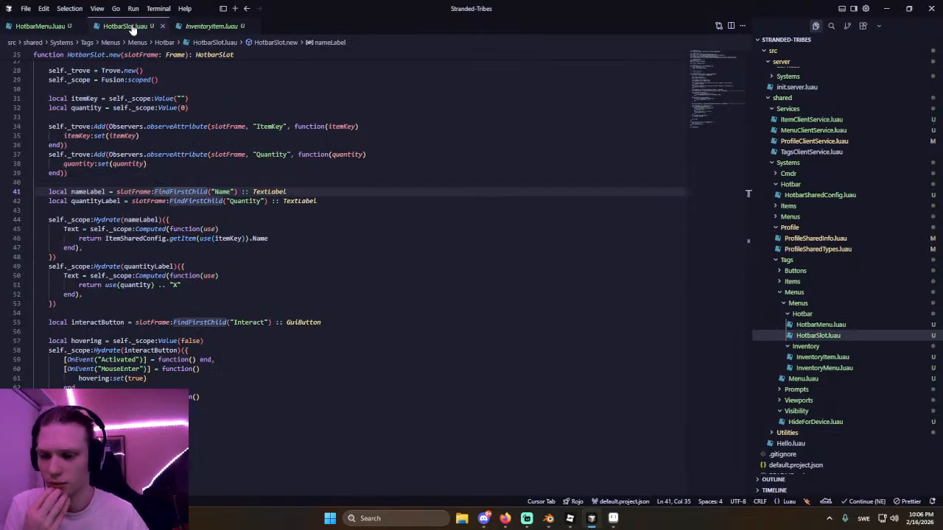